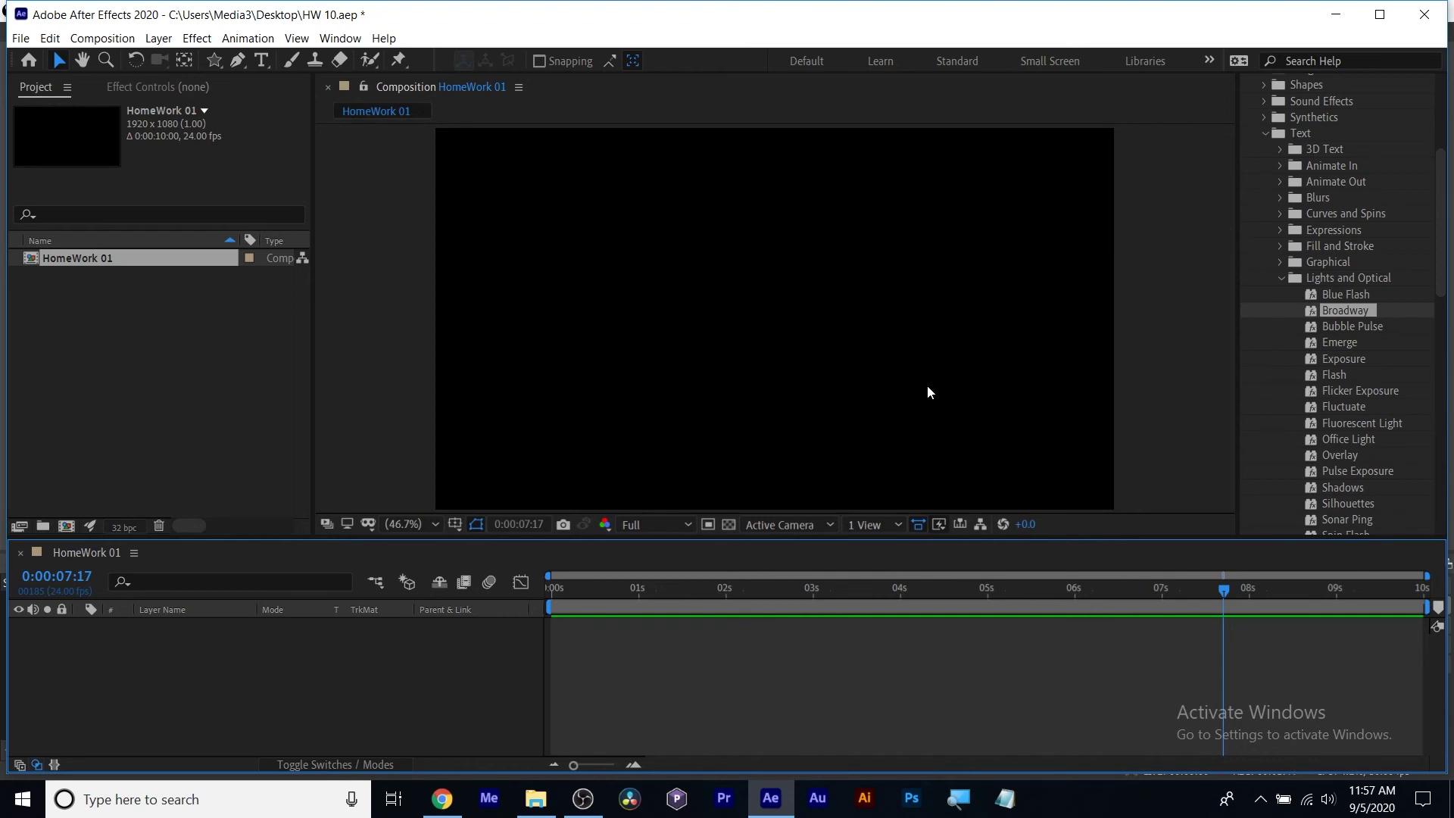
Draw a large red star in the upper-left part of the composition and place the text "TEXT" centred beneath it.
{"action": "left_click", "coordinate": [214, 60]}
{"action": "left_click_drag", "start_coordinate": [566, 201], "coordinate": [659, 288]}
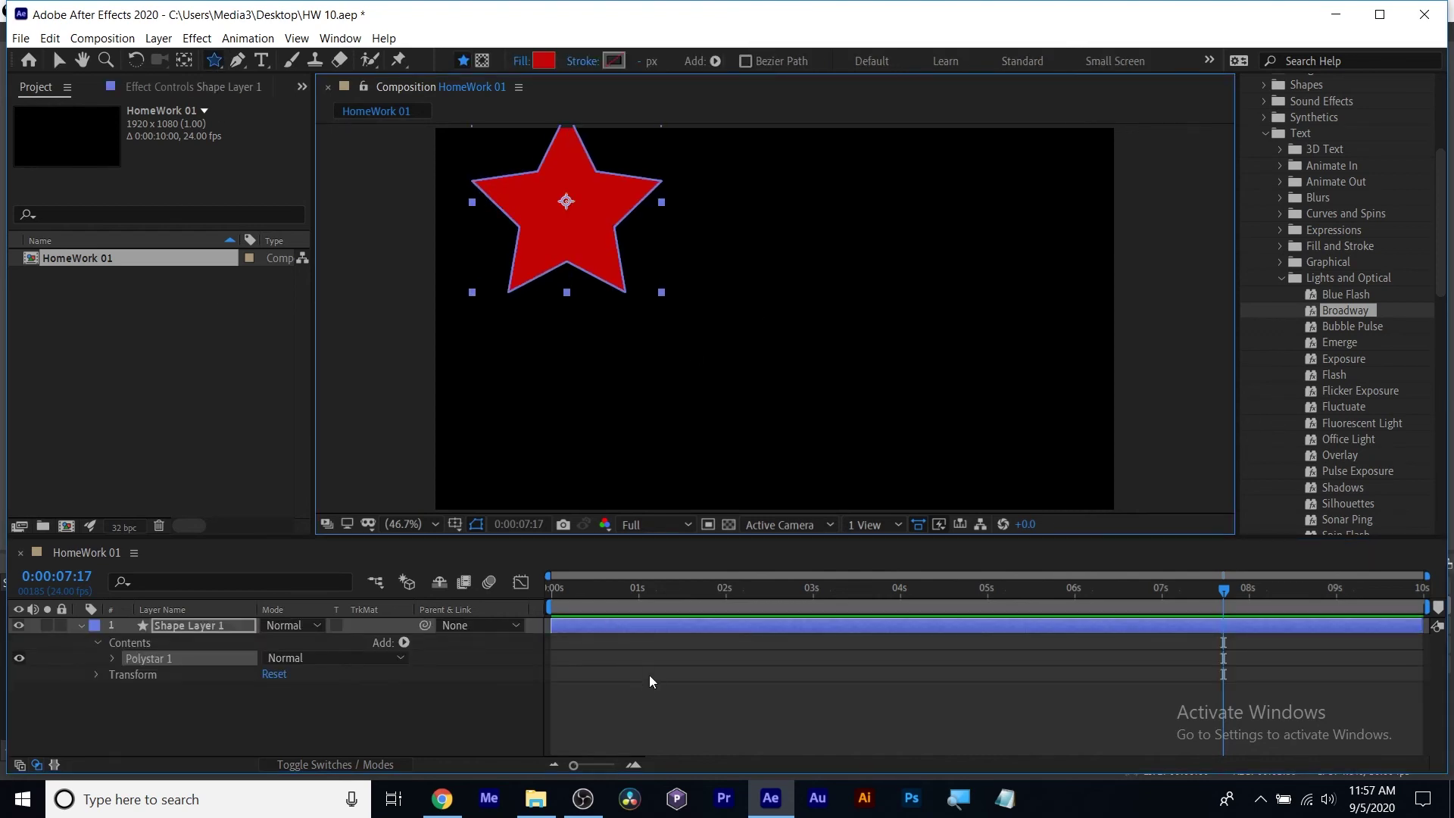
{"action": "key", "text": "ctrl+t"}
{"action": "left_click", "coordinate": [499, 429]}
{"action": "type", "text": "TEX"}
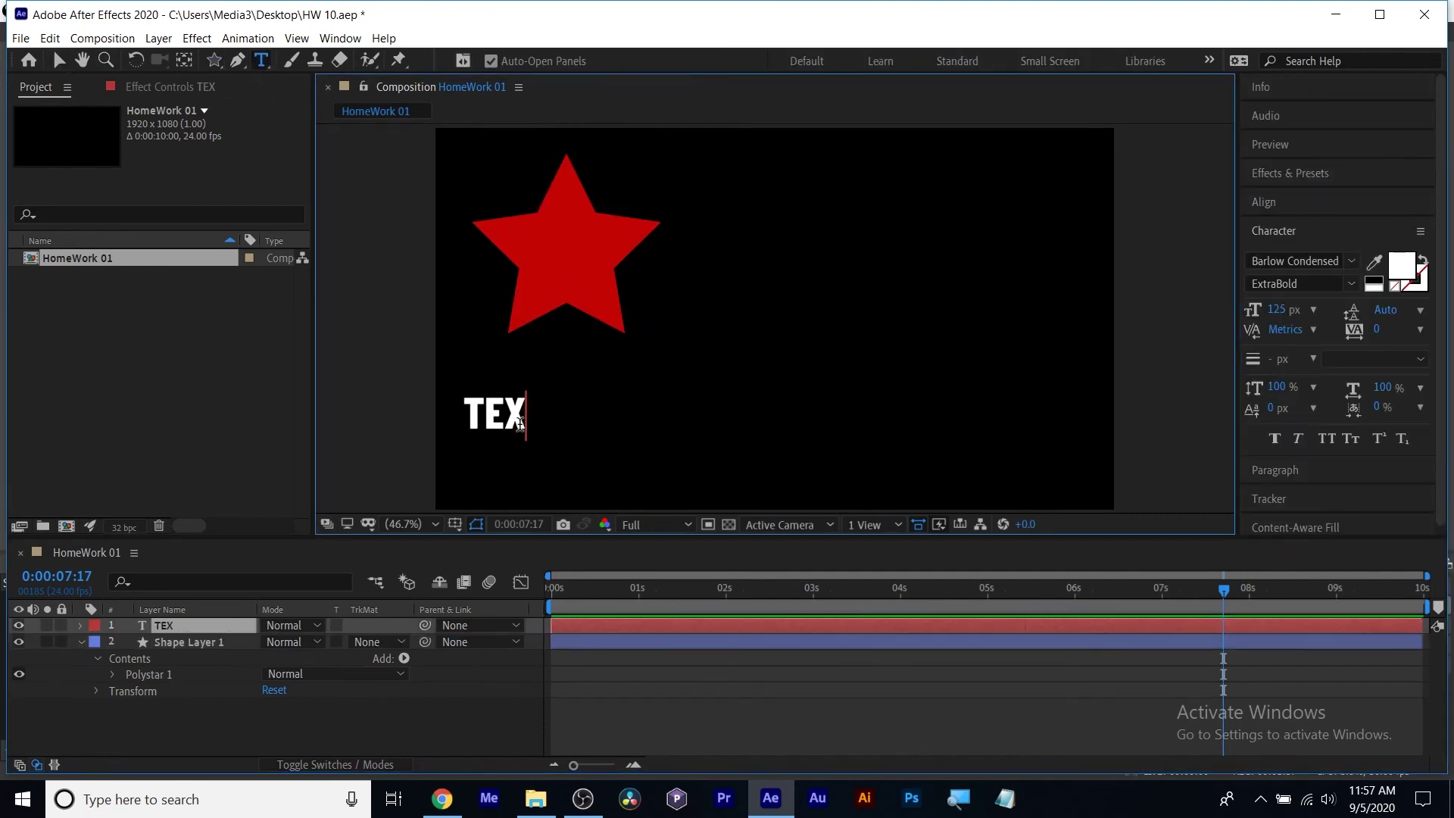
{"action": "type", "text": "T"}
{"action": "key", "text": "Escape"}
{"action": "left_click", "coordinate": [53, 65]}
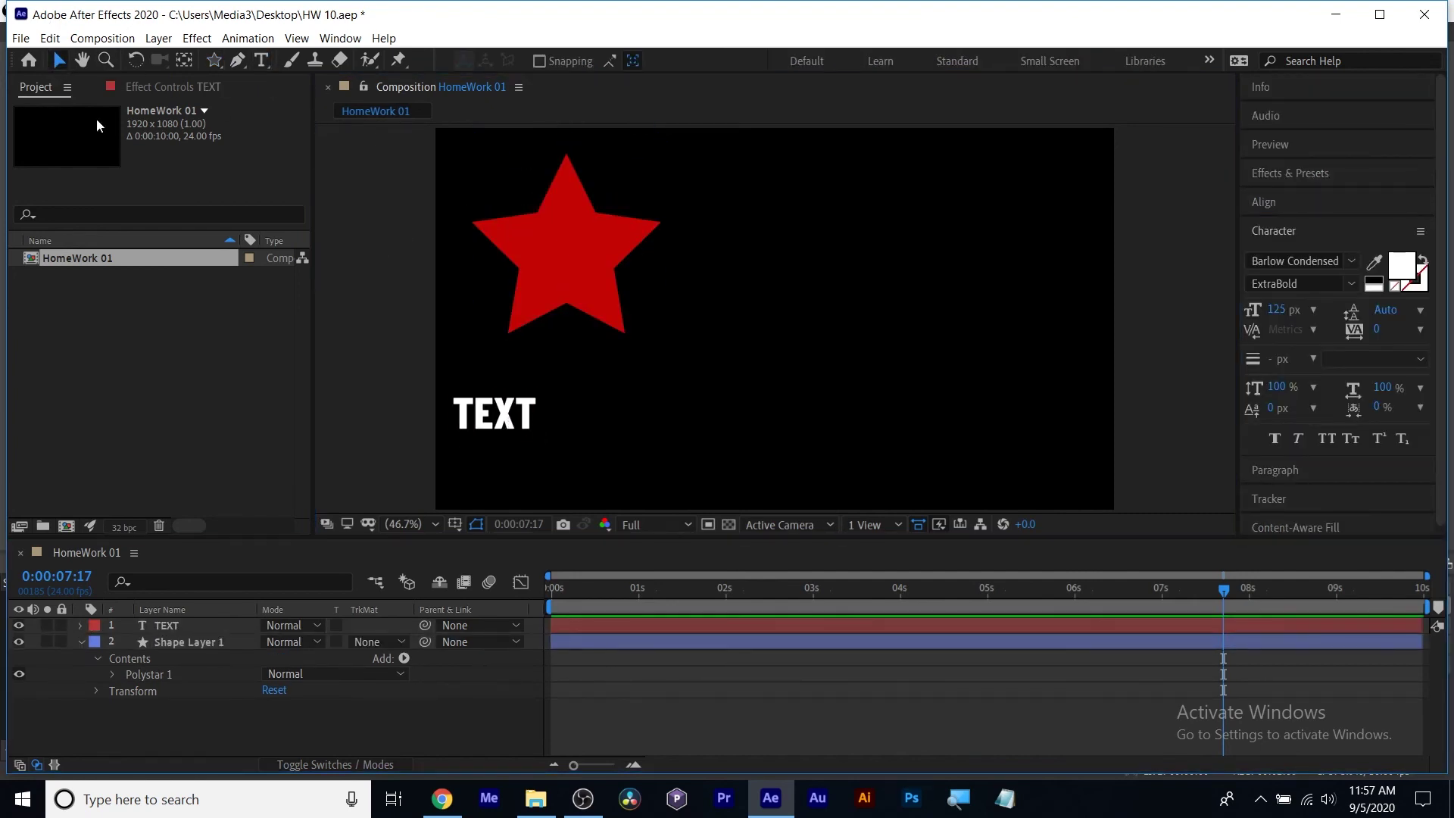
{"action": "left_click_drag", "start_coordinate": [513, 410], "coordinate": [580, 389]}
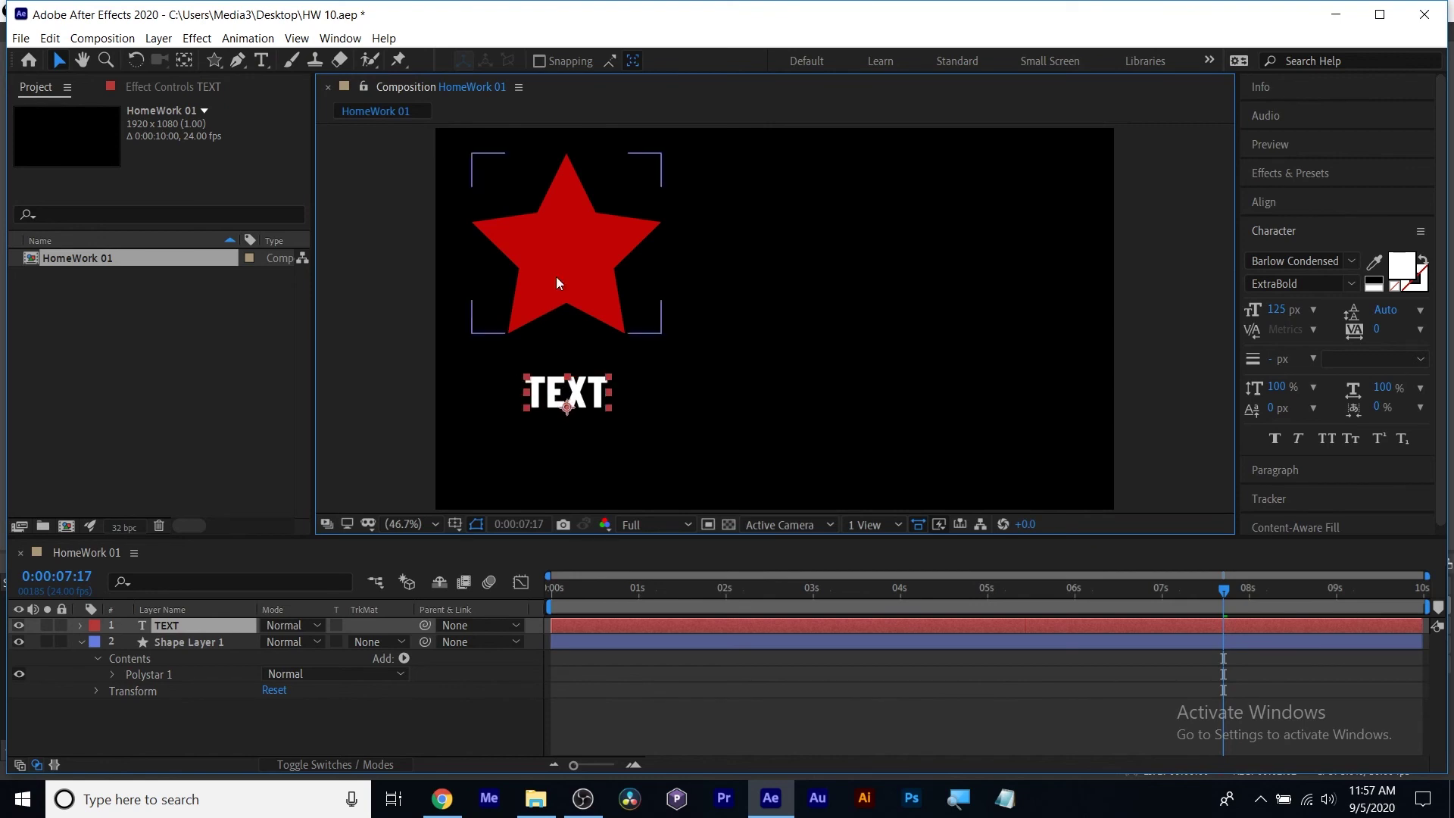
Create Position keyframes at 0:00:00:00 on both the TEXT layer and the star's shape layer.
{"action": "left_click", "coordinate": [81, 644]}
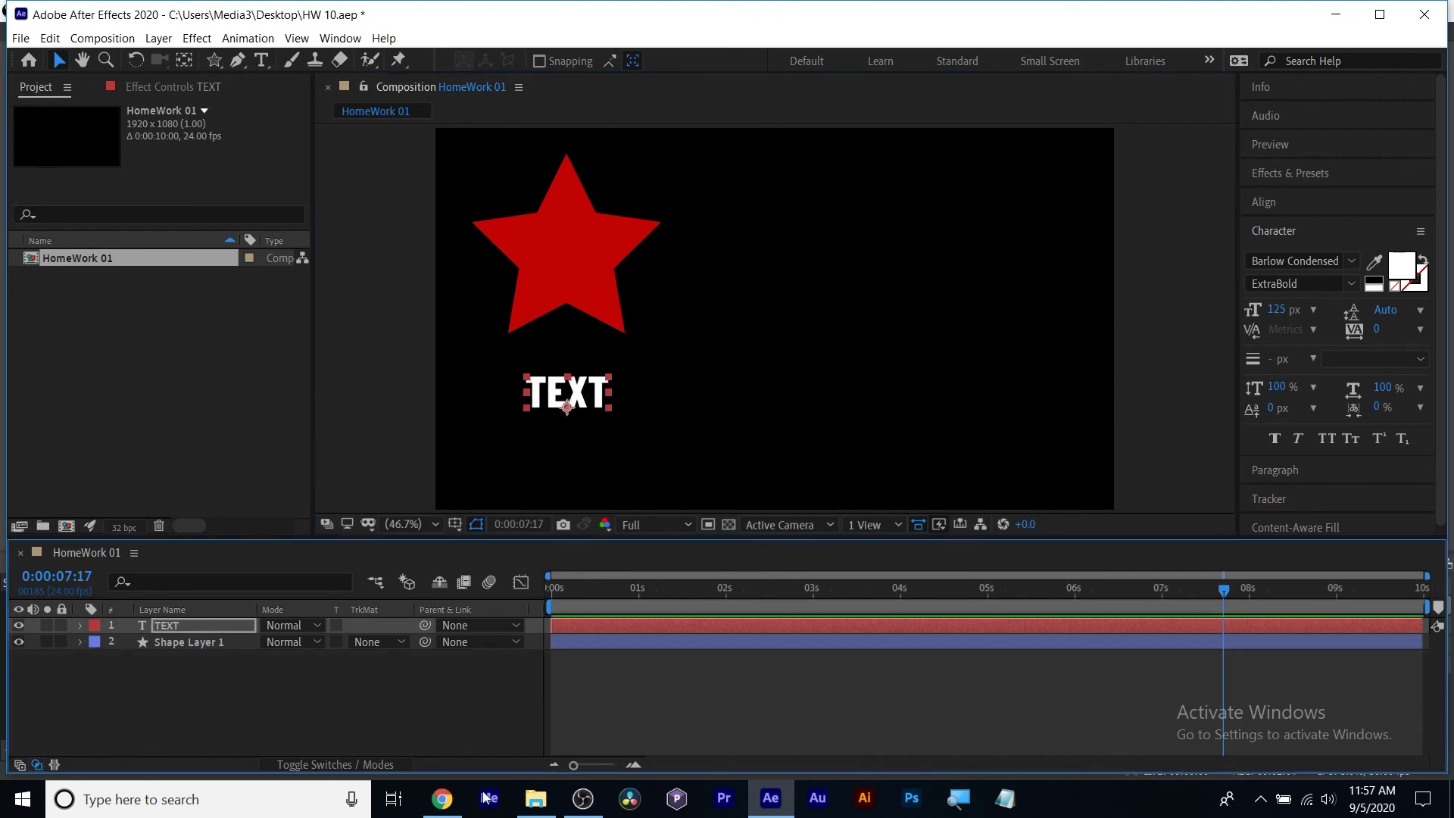
{"action": "left_click", "coordinate": [667, 623]}
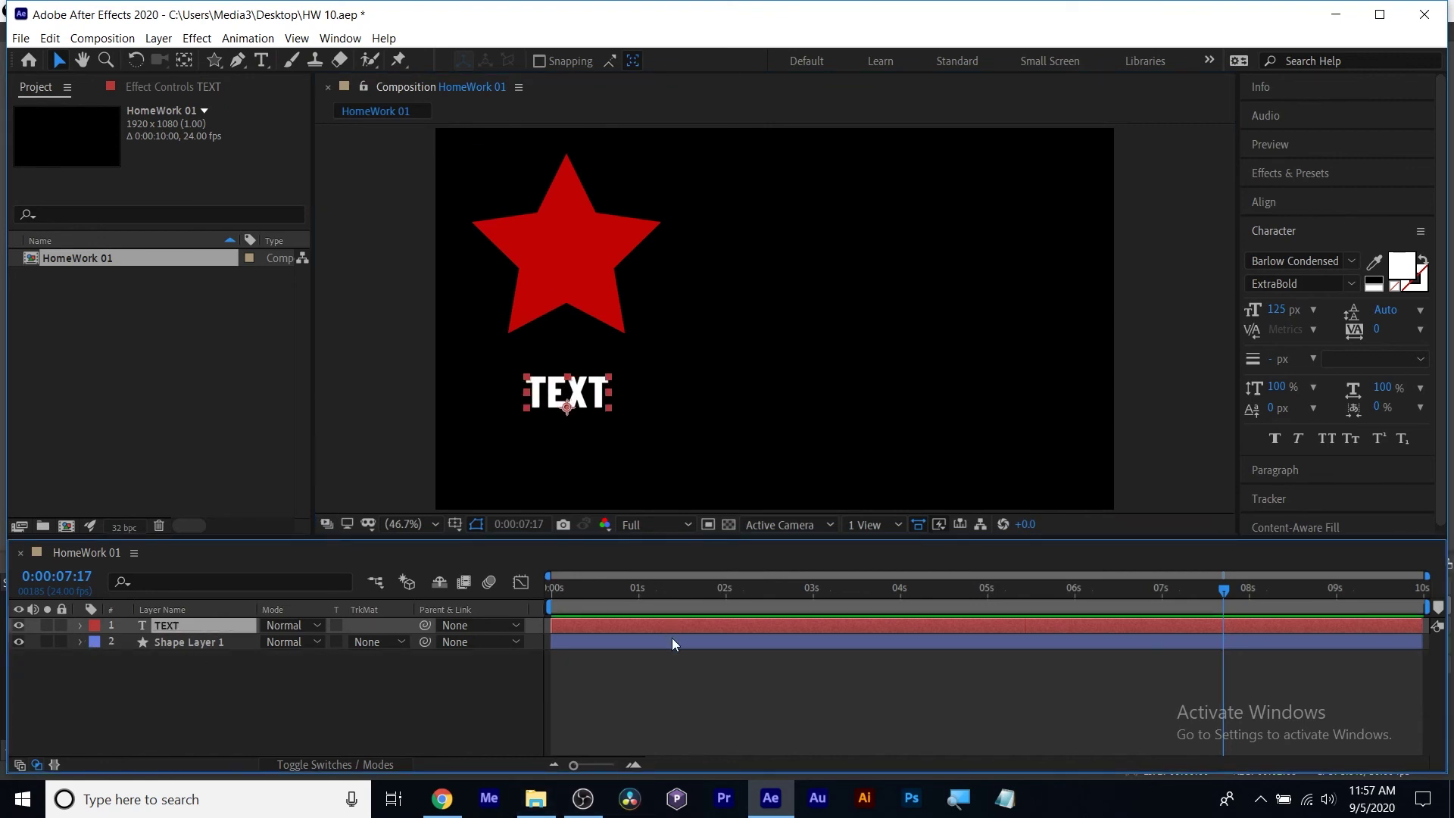
{"action": "left_click", "coordinate": [672, 640]}
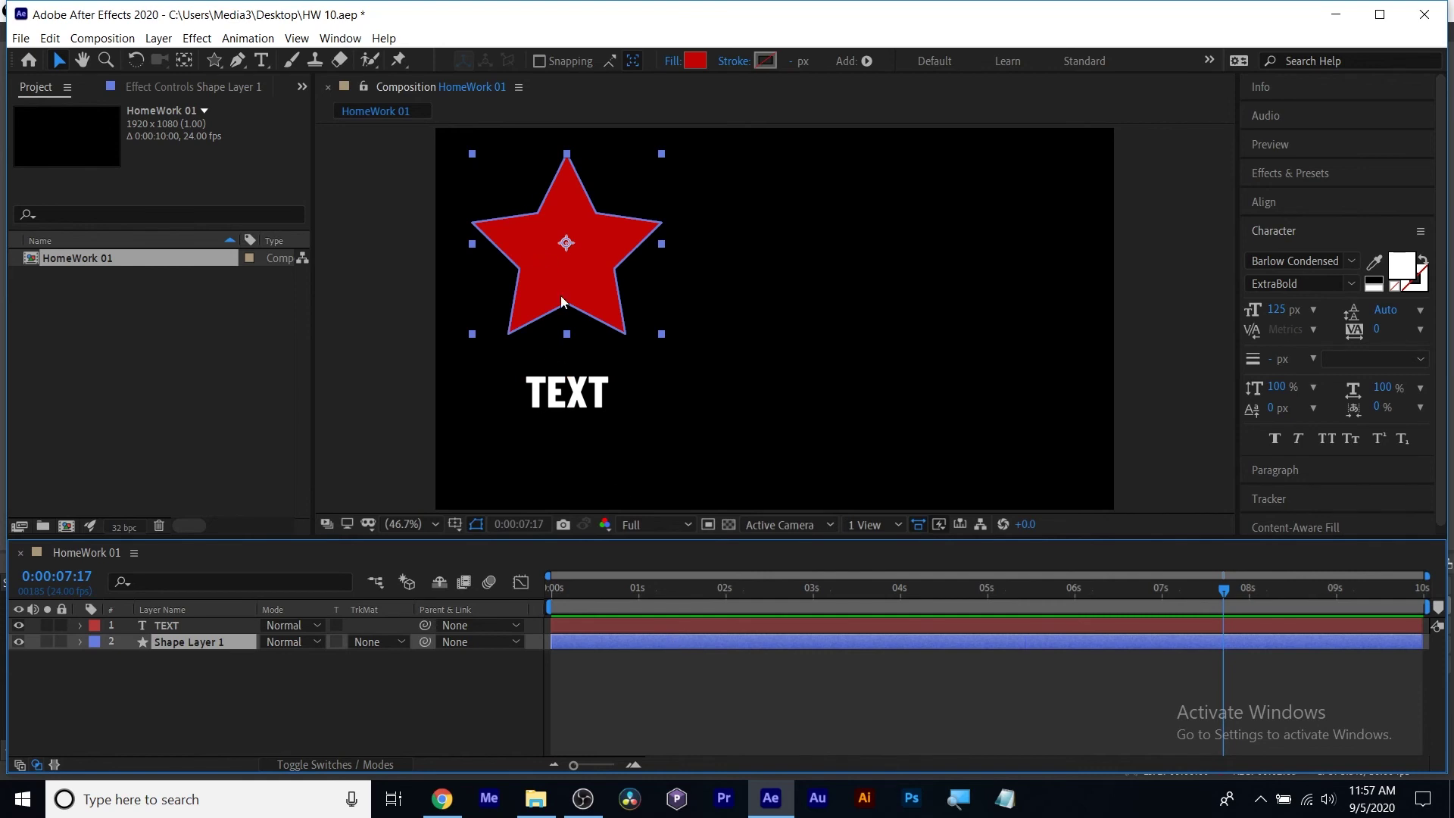
{"action": "left_click_drag", "start_coordinate": [587, 590], "coordinate": [527, 586]}
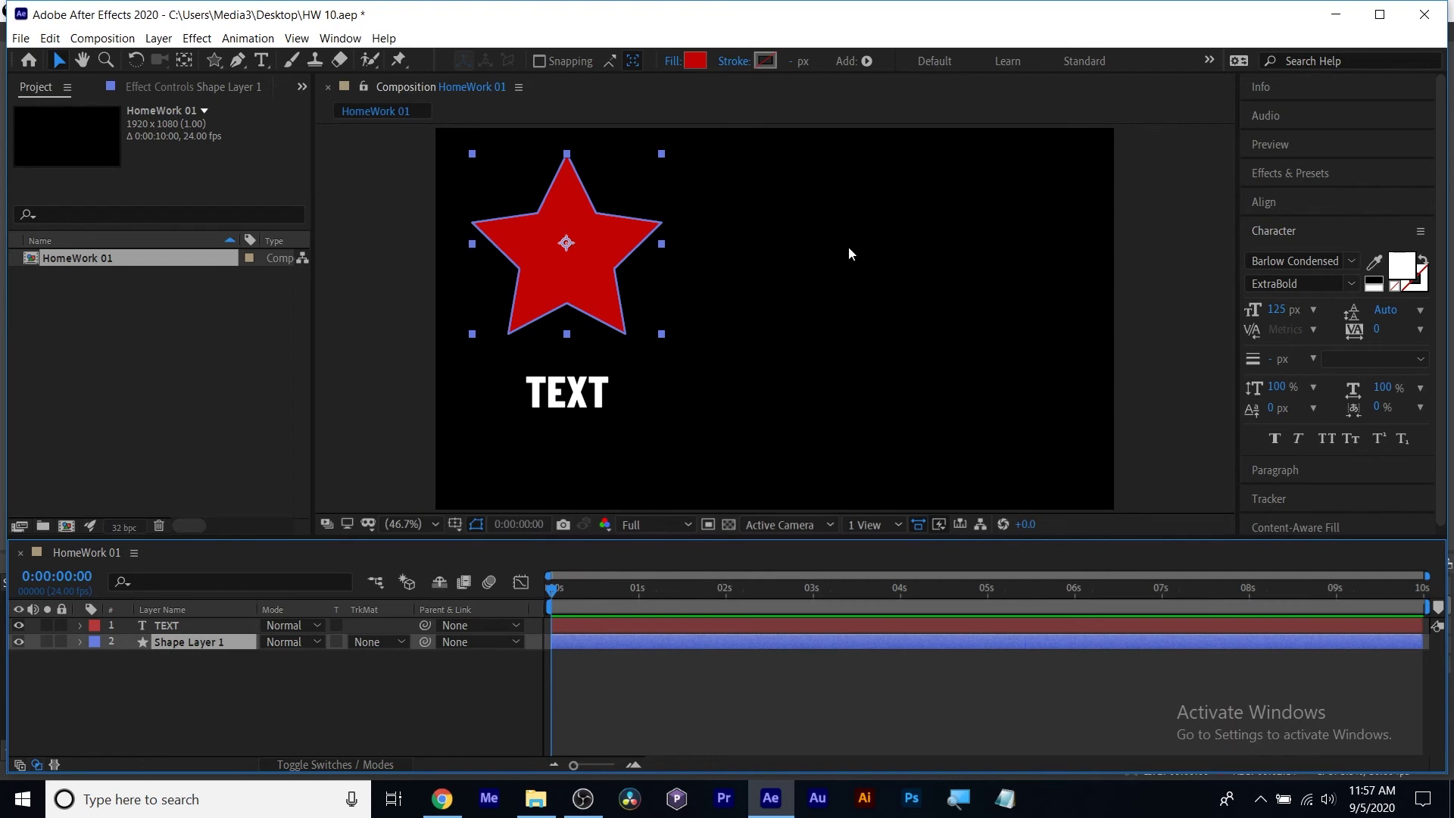
{"action": "key", "text": "ctrl+Up"}
{"action": "left_click", "coordinate": [179, 645], "text": "shift"}
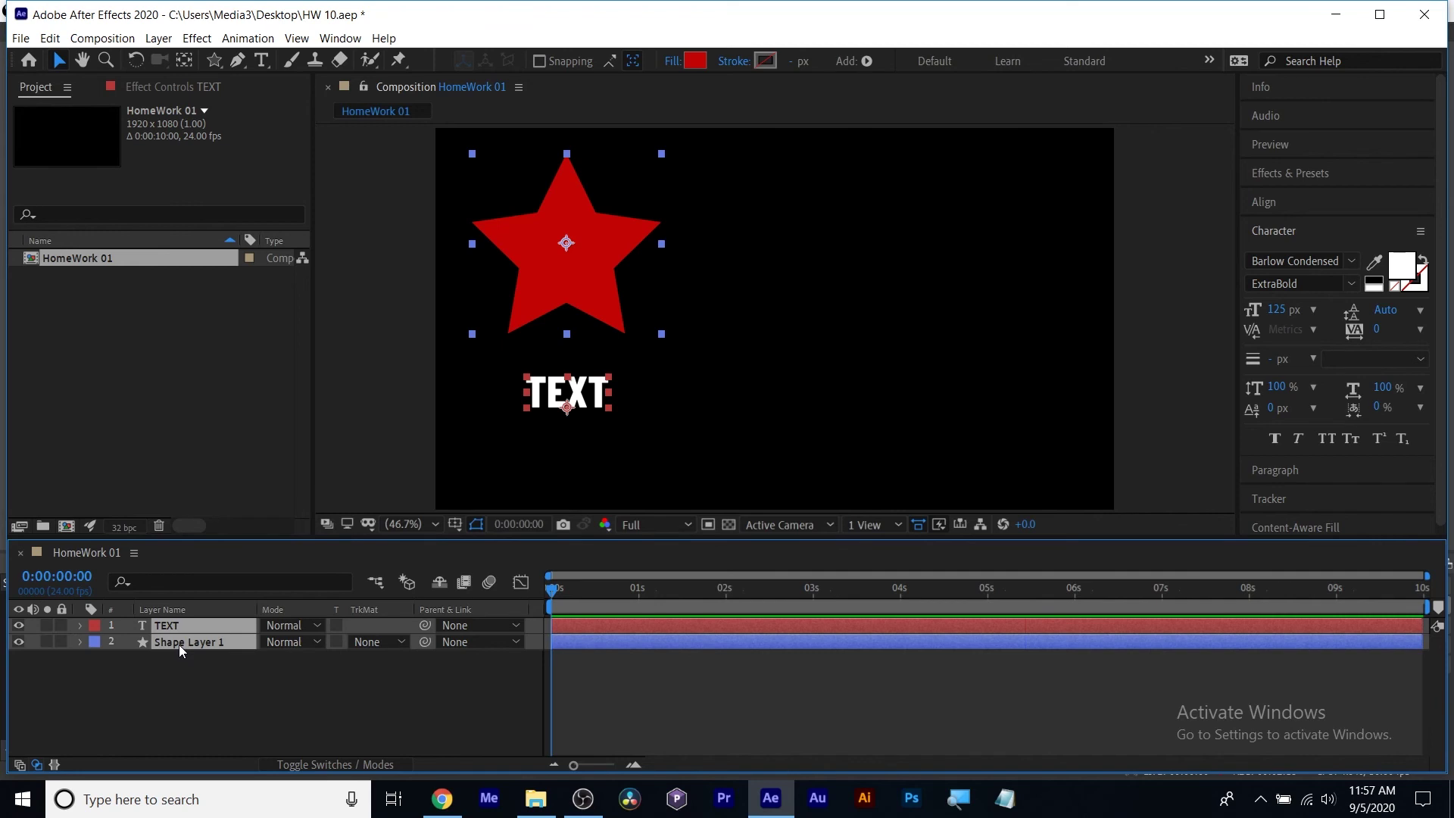
{"action": "key", "text": "p"}
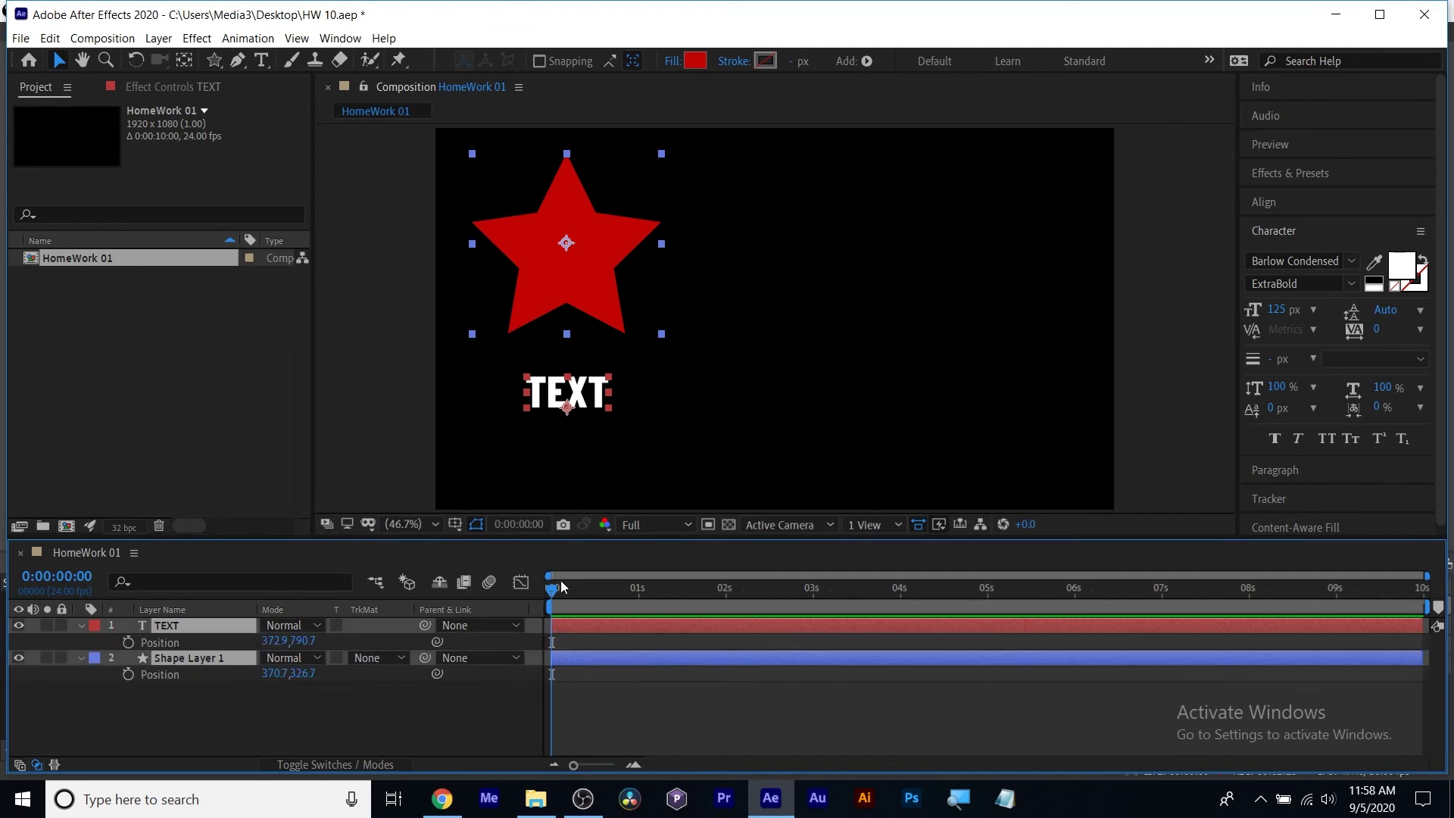
{"action": "left_click", "coordinate": [129, 646]}
{"action": "left_click", "coordinate": [127, 675], "text": "shift"}
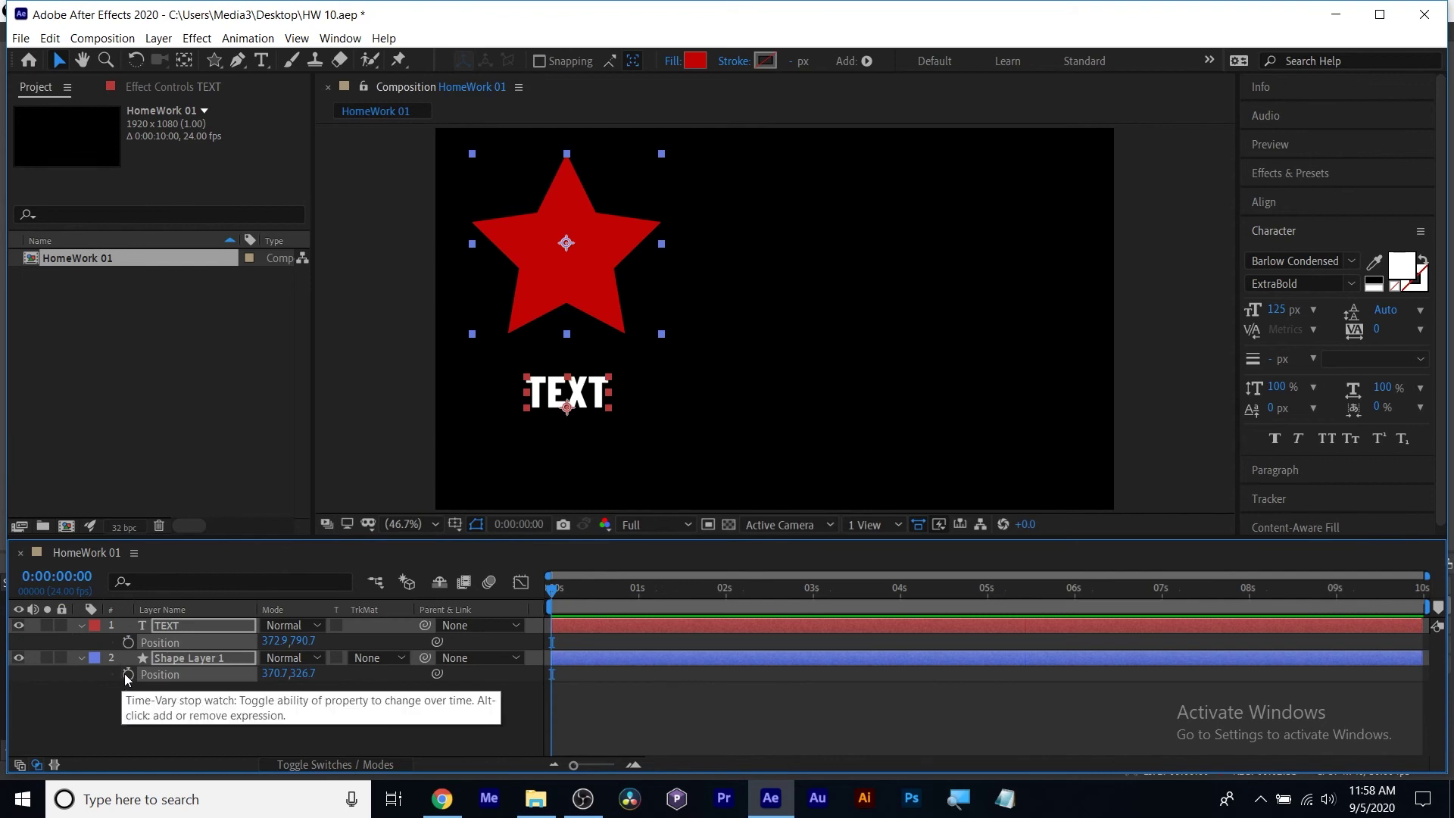
{"action": "left_click", "coordinate": [127, 643]}
{"action": "left_click", "coordinate": [128, 674]}
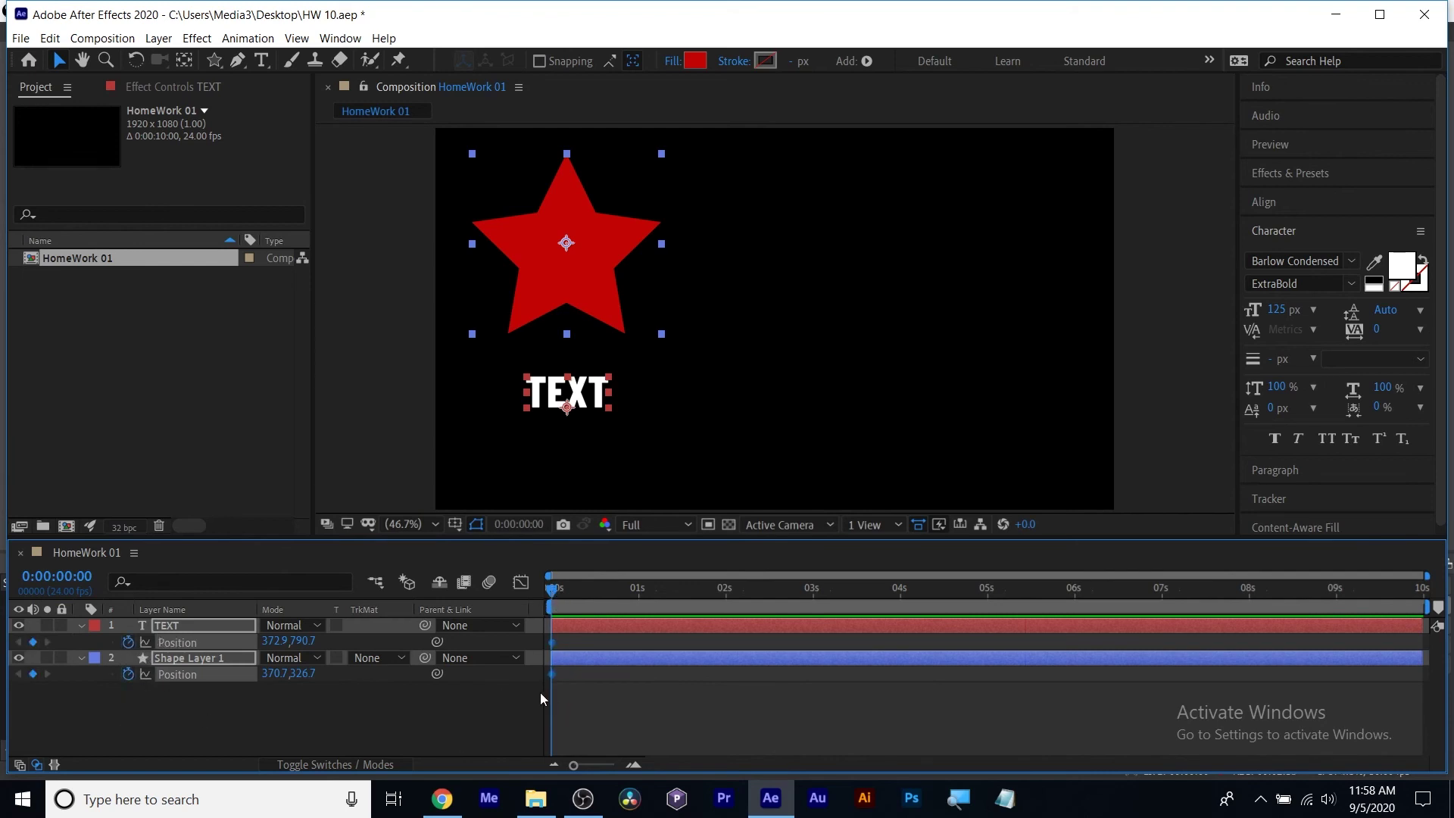
At 0:00:01:00, move the star and text horizontally together to the right edge of the frame.
{"action": "left_click_drag", "start_coordinate": [554, 588], "coordinate": [644, 598]}
{"action": "left_click_drag", "start_coordinate": [602, 301], "coordinate": [1045, 321]}
{"action": "left_click", "coordinate": [727, 744]}
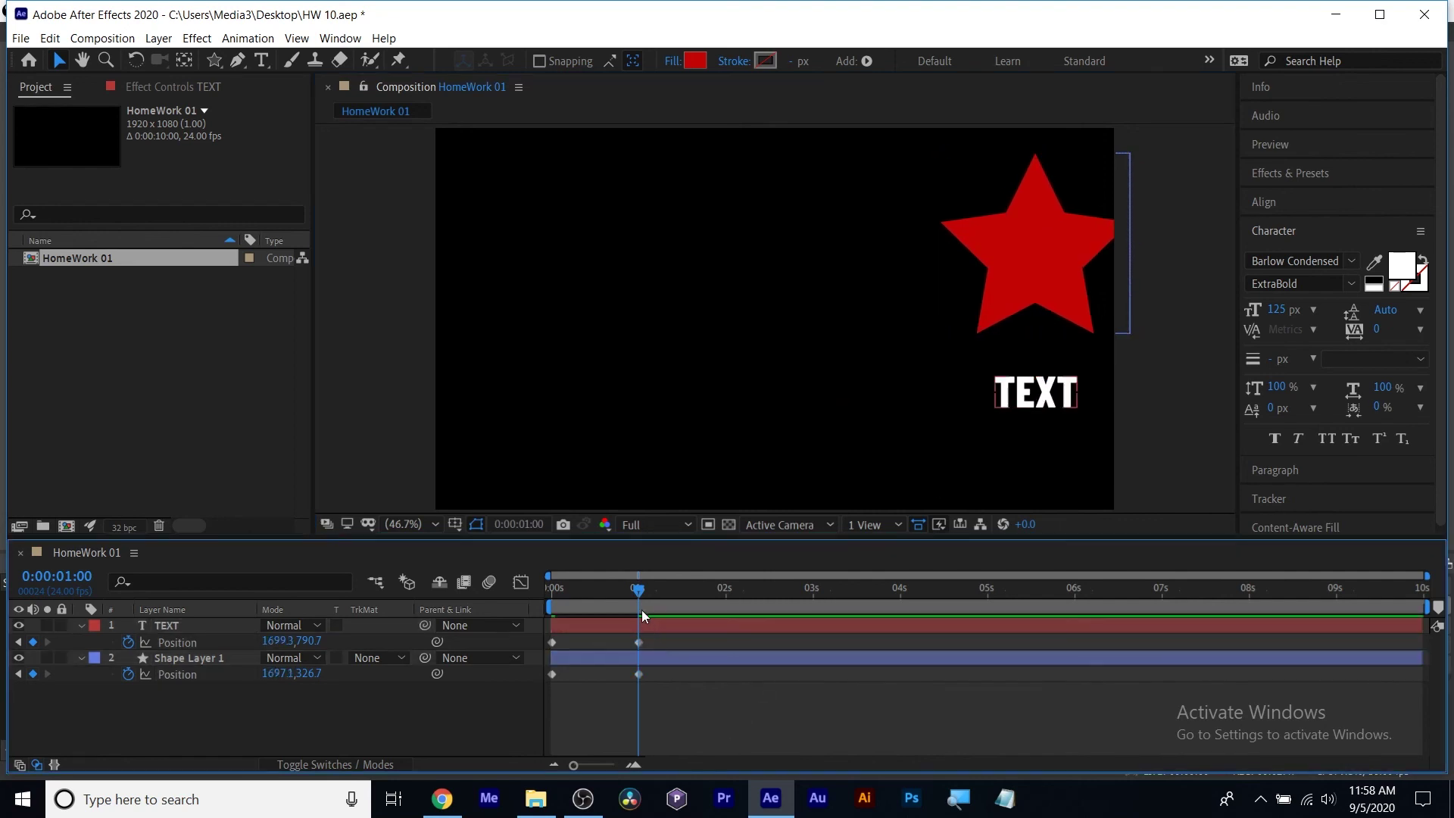
Set the preview resolution to Quarter and shorten the work area to end just past the 1-second keyframes.
{"action": "key", "text": "Home"}
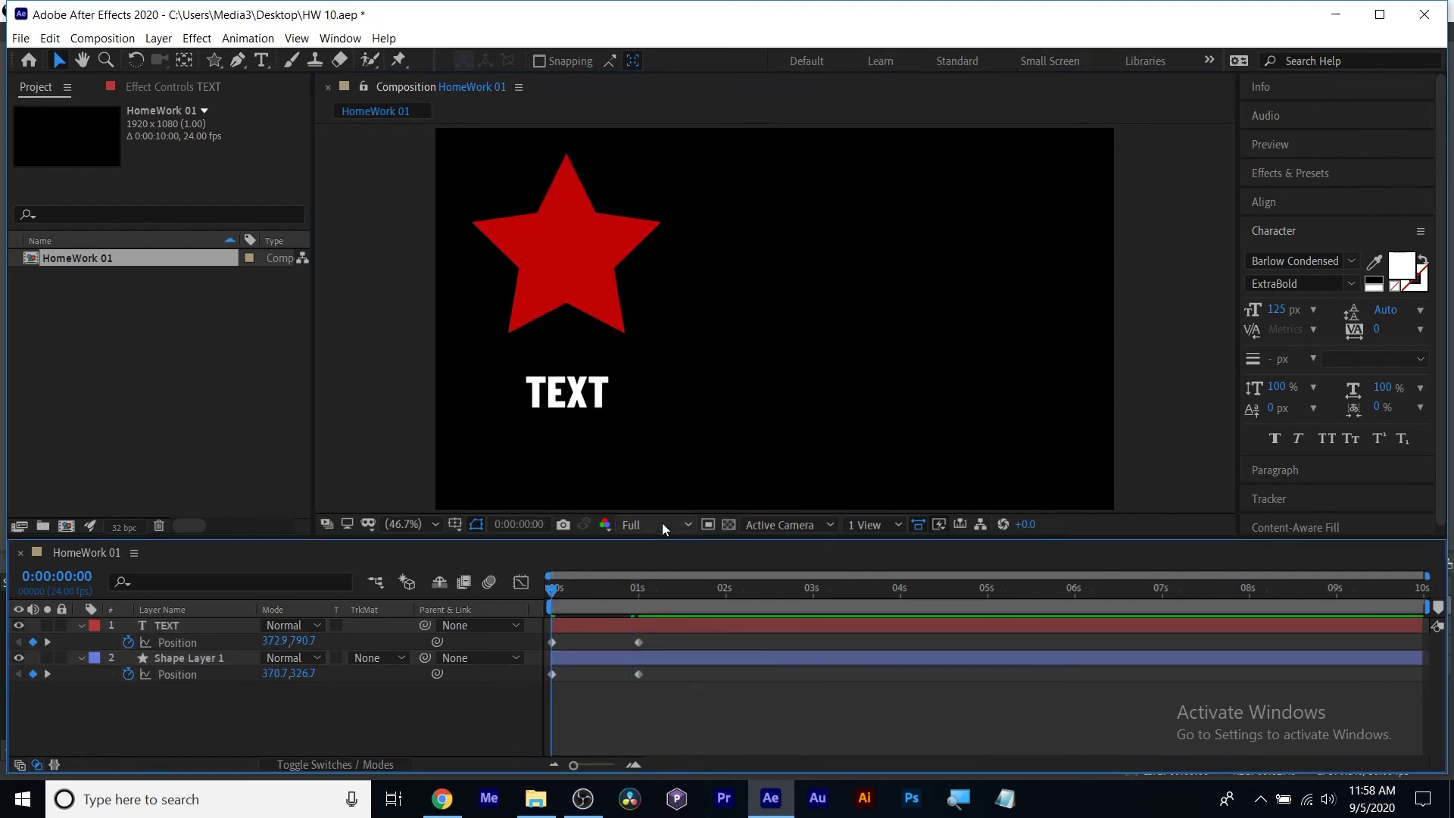
{"action": "left_click", "coordinate": [660, 524]}
{"action": "left_click", "coordinate": [660, 633]}
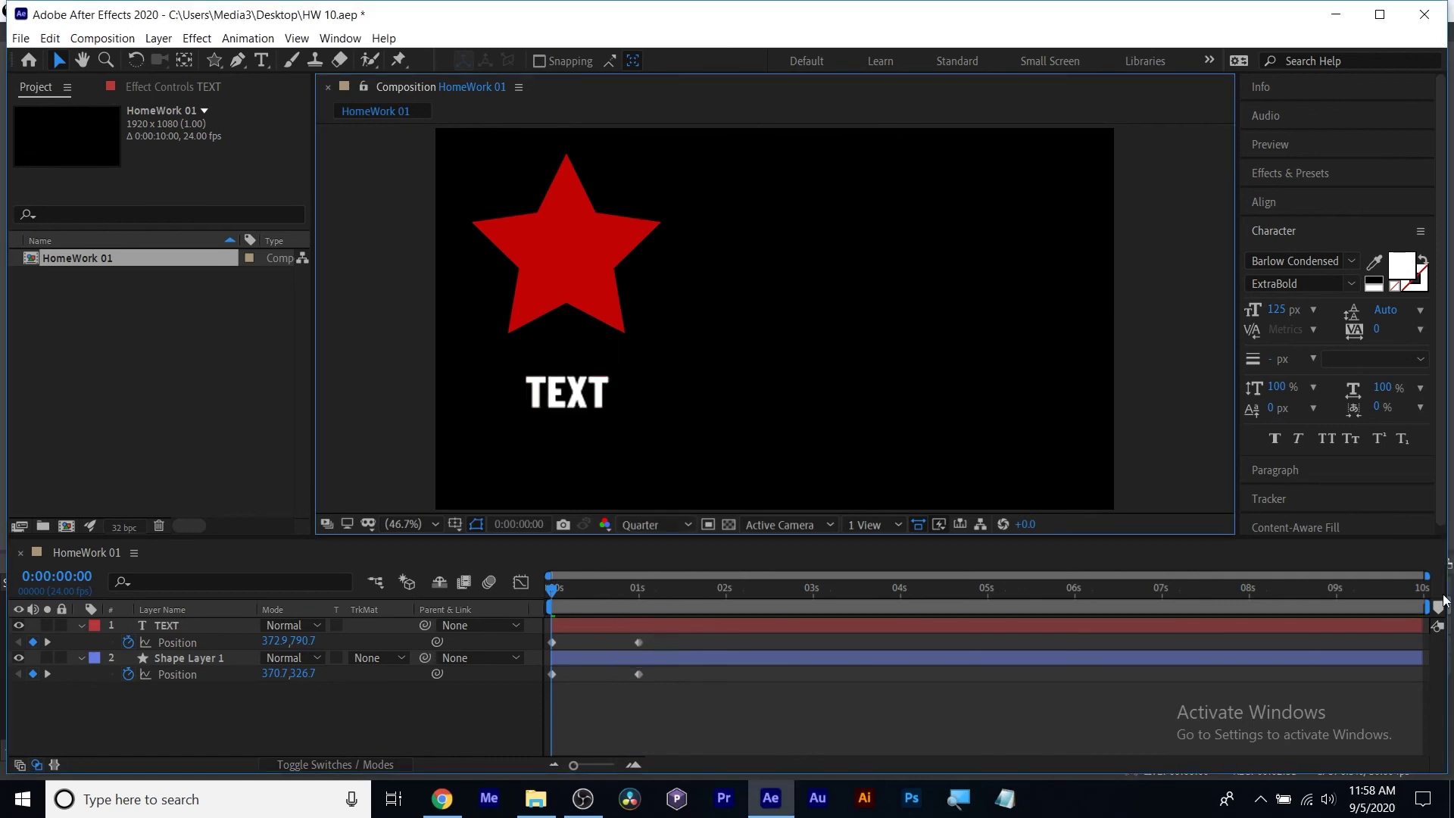
{"action": "left_click_drag", "start_coordinate": [1428, 606], "coordinate": [654, 606]}
{"action": "left_click_drag", "start_coordinate": [584, 767], "coordinate": [607, 739]}
{"action": "key", "text": "space"}
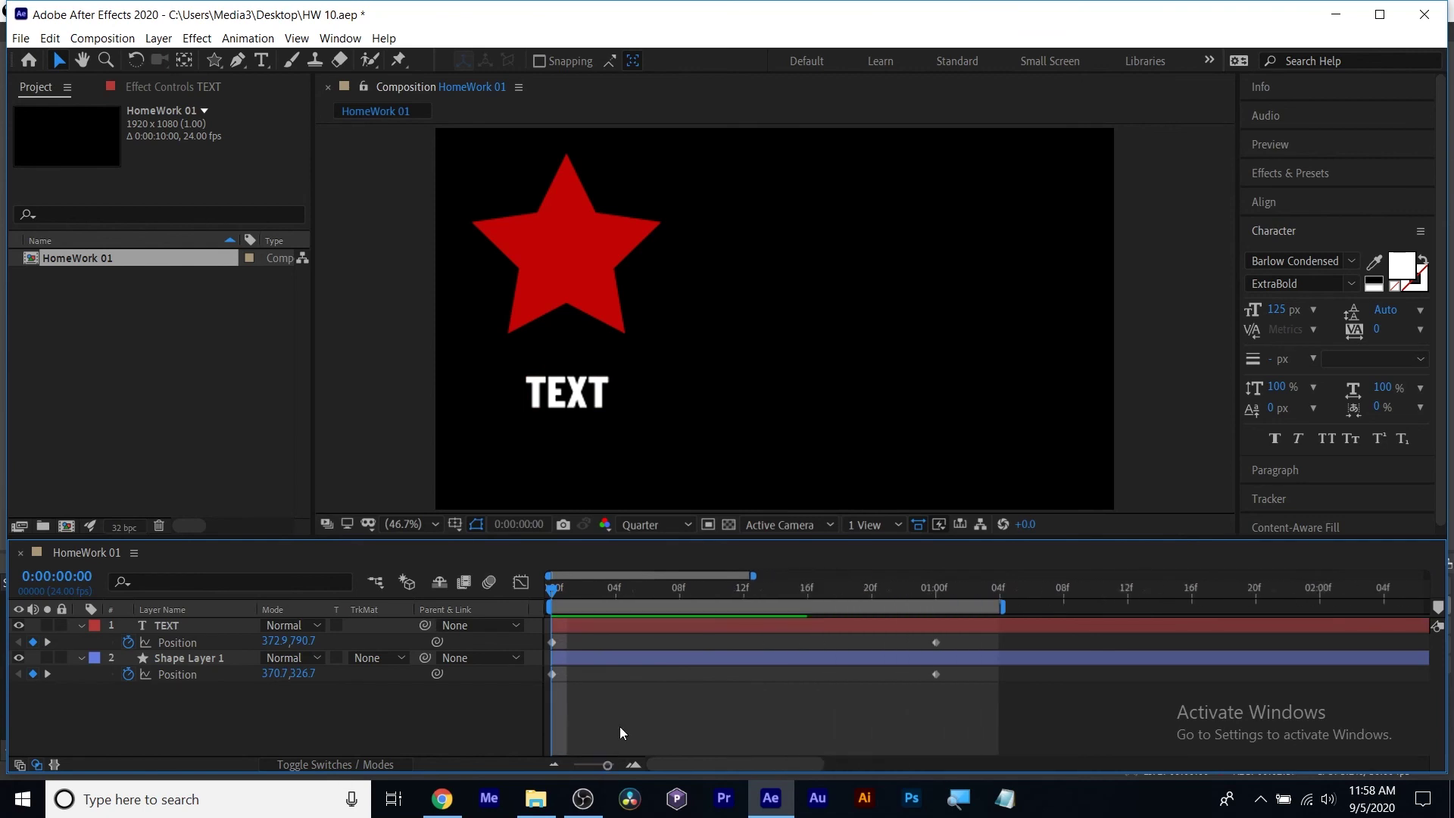
Move both ending Position keyframes earlier to about frame 13 and trim the work area to about frame 17.
{"action": "left_click_drag", "start_coordinate": [901, 704], "coordinate": [784, 643]}
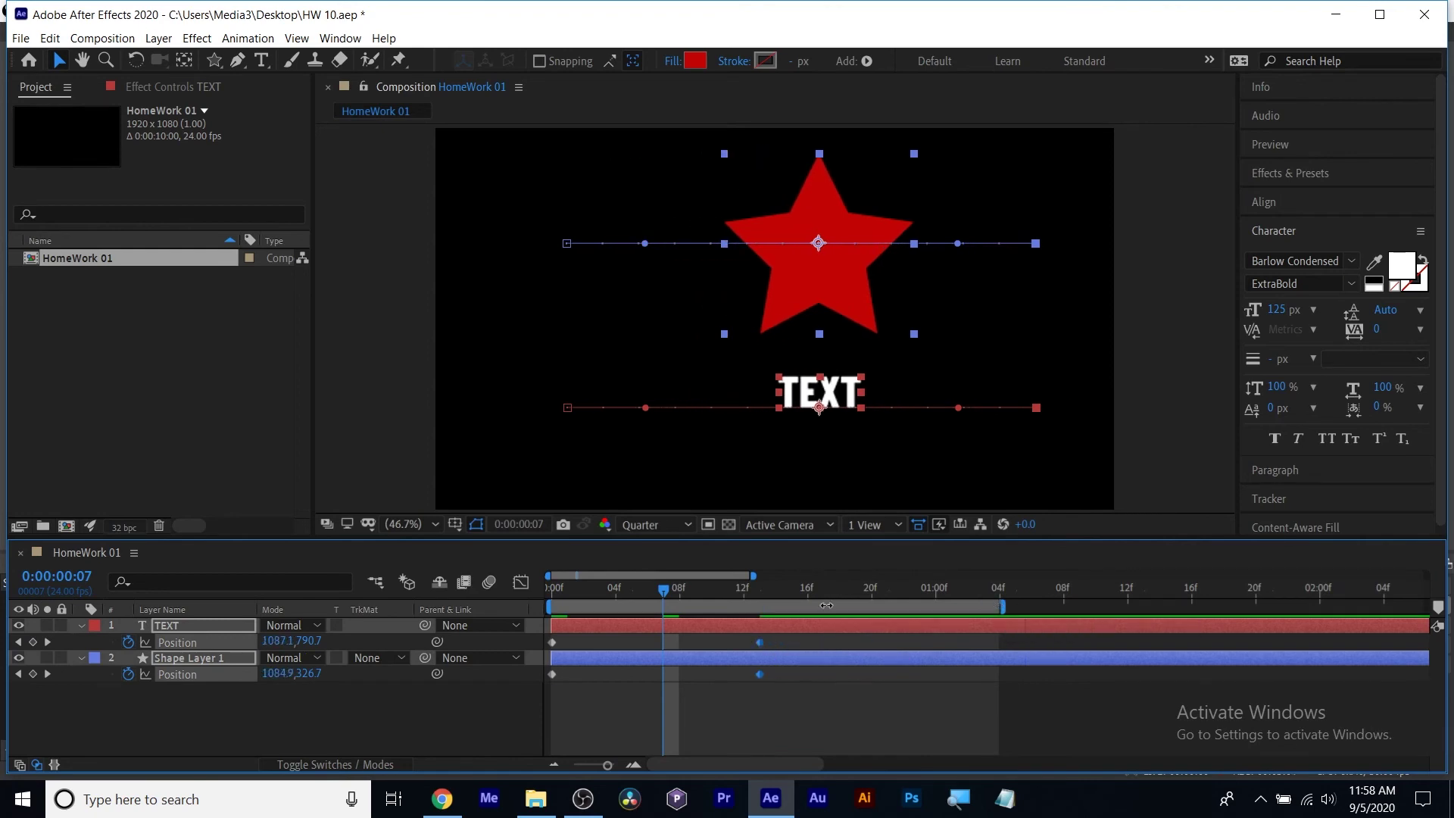
{"action": "left_click_drag", "start_coordinate": [1006, 611], "coordinate": [826, 610]}
{"action": "left_click_drag", "start_coordinate": [642, 591], "coordinate": [567, 590]}
{"action": "key", "text": "space"}
{"action": "key", "text": "space"}
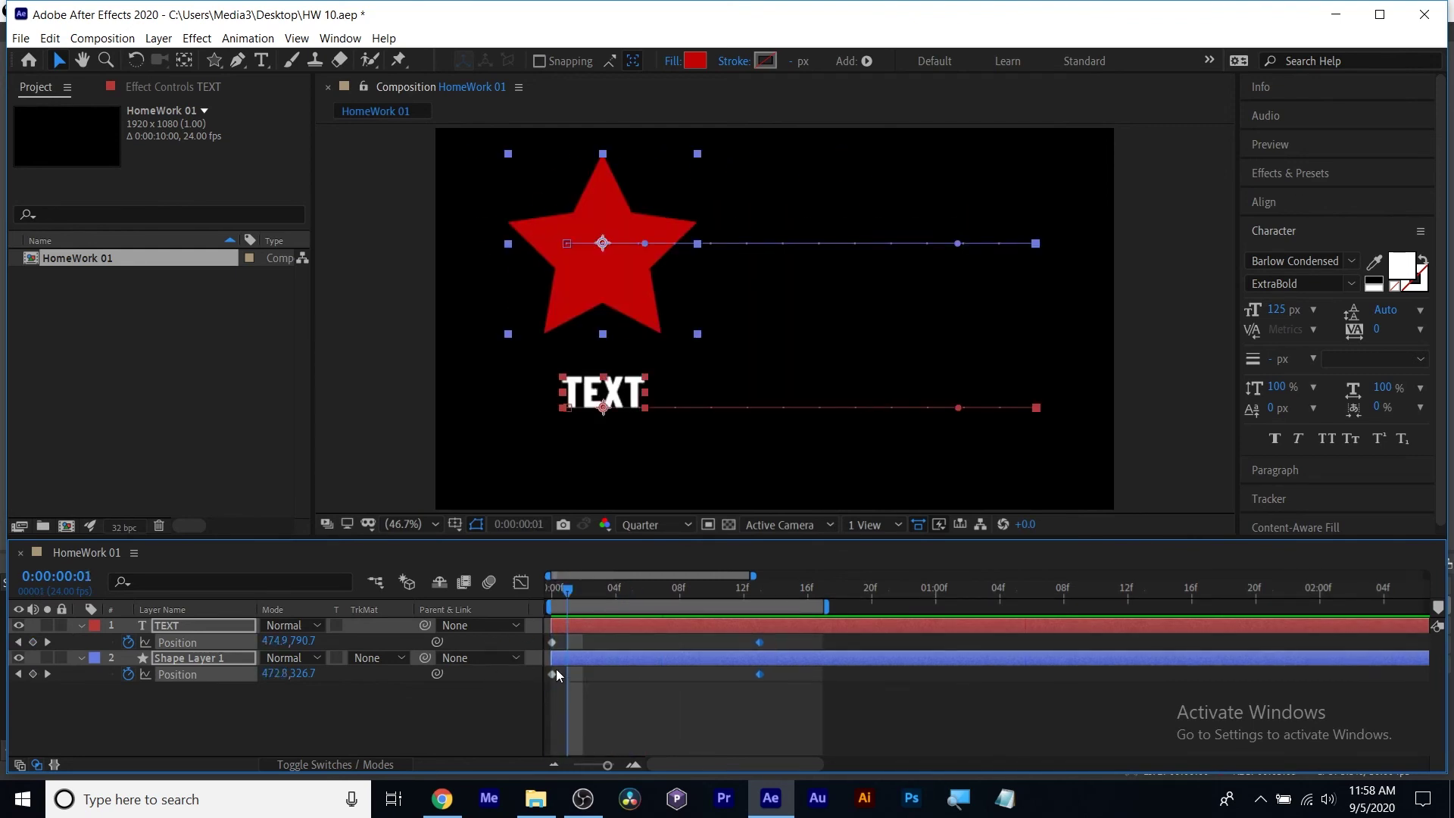
{"action": "left_click", "coordinate": [656, 714]}
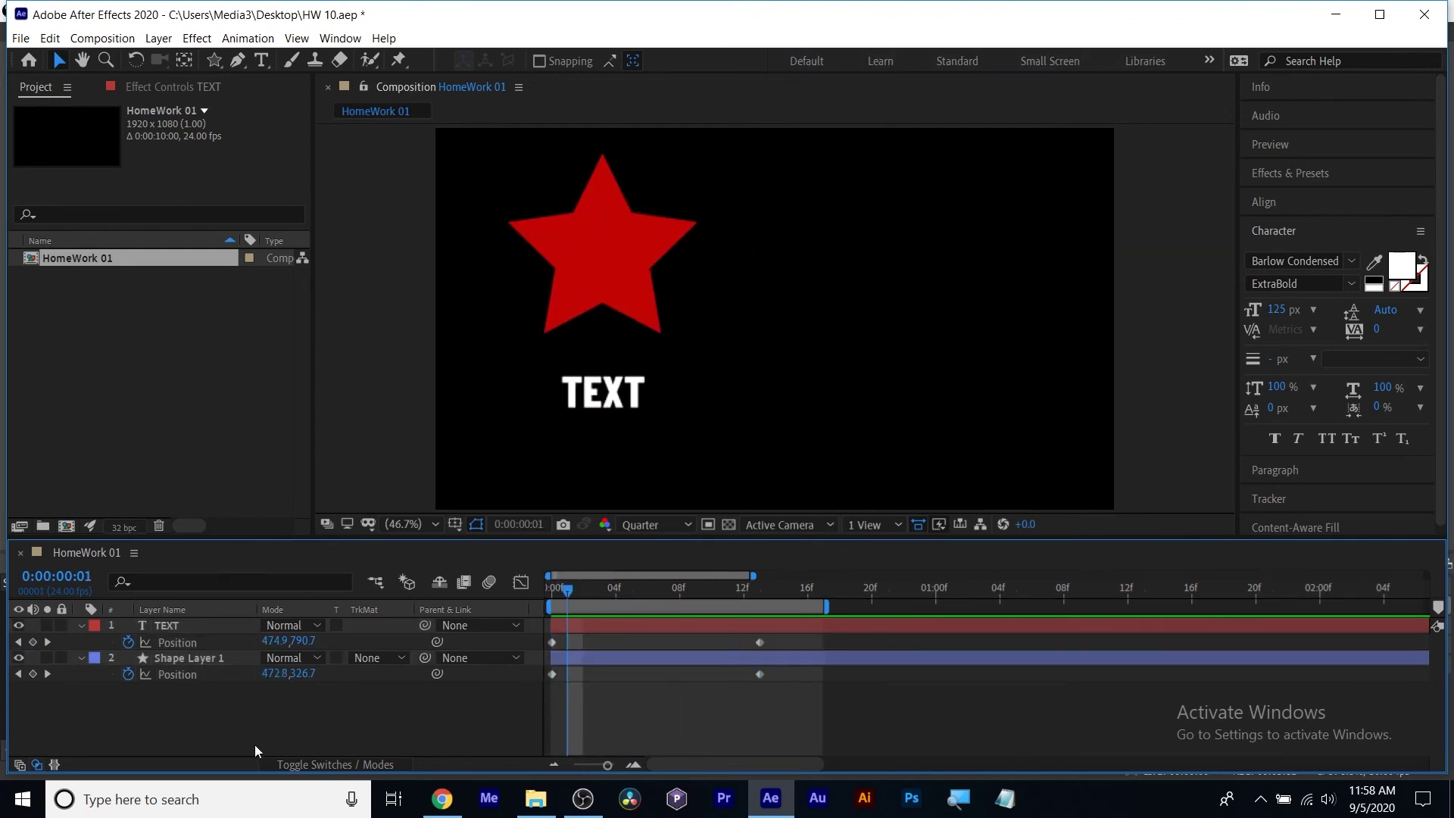
Enable motion blur for the composition and collapse the properties of both layers.
{"action": "left_click", "coordinate": [489, 581]}
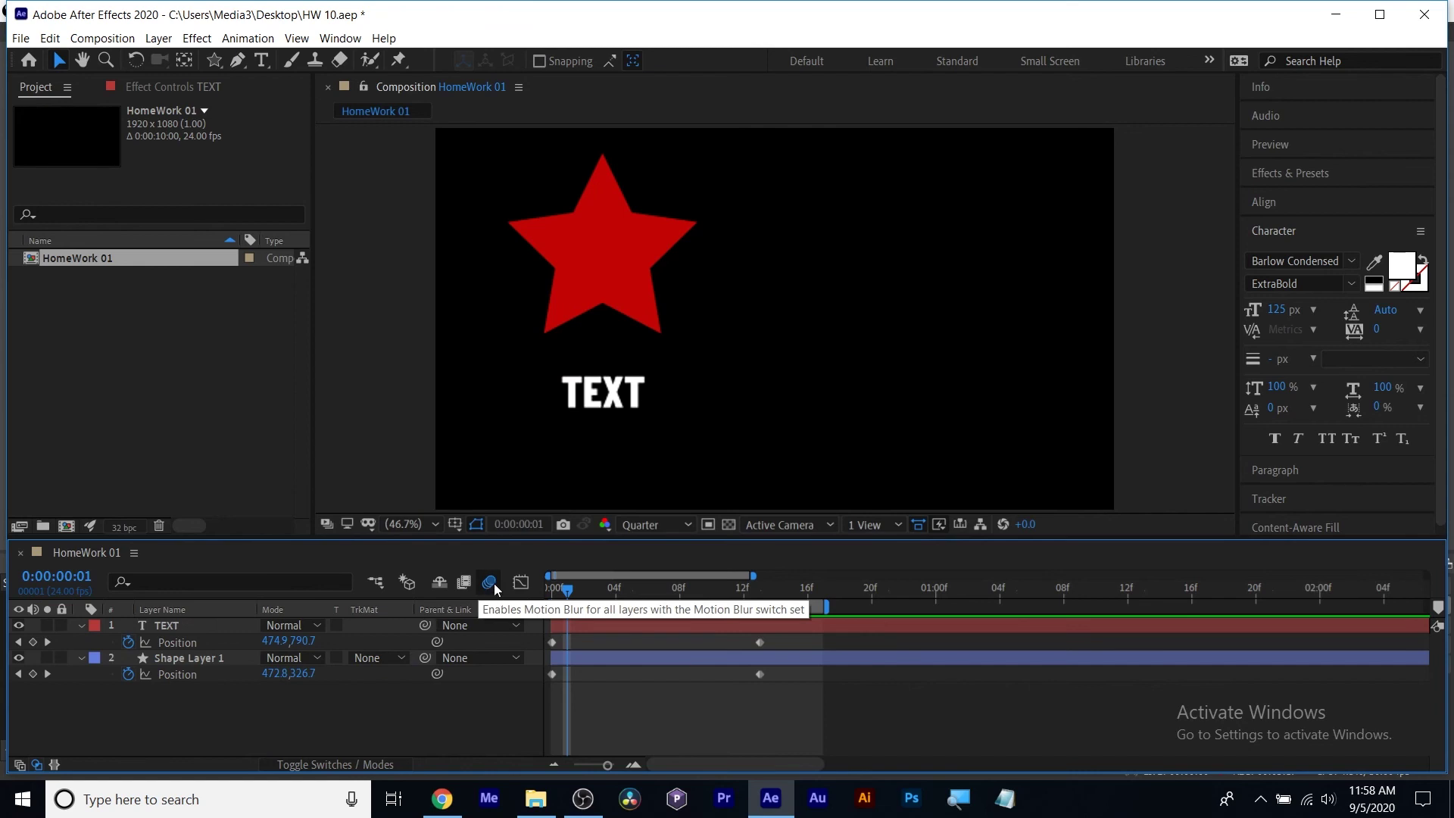
{"action": "left_click", "coordinate": [151, 626]}
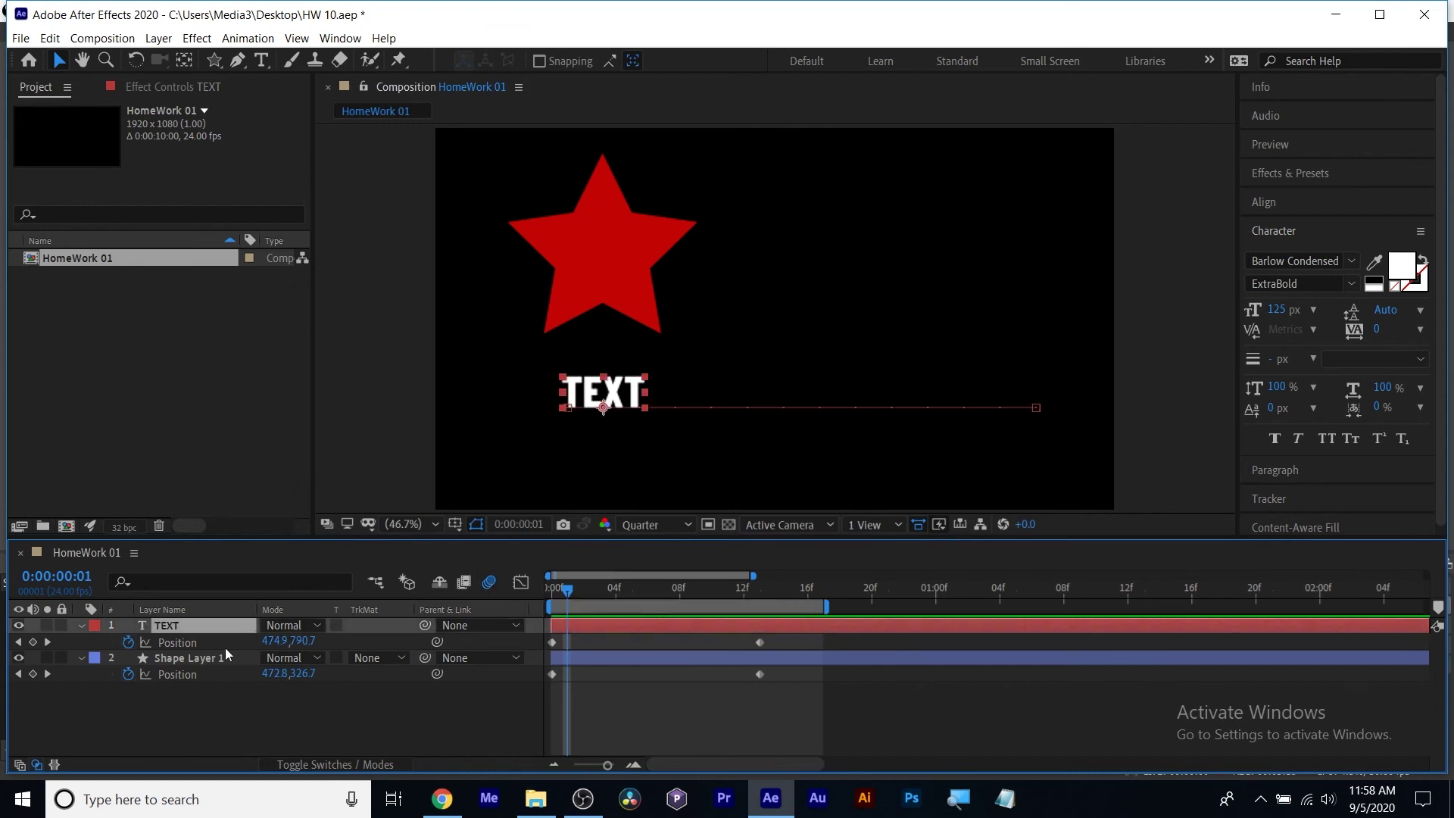
{"action": "left_click", "coordinate": [294, 698]}
{"action": "key", "text": "u"}
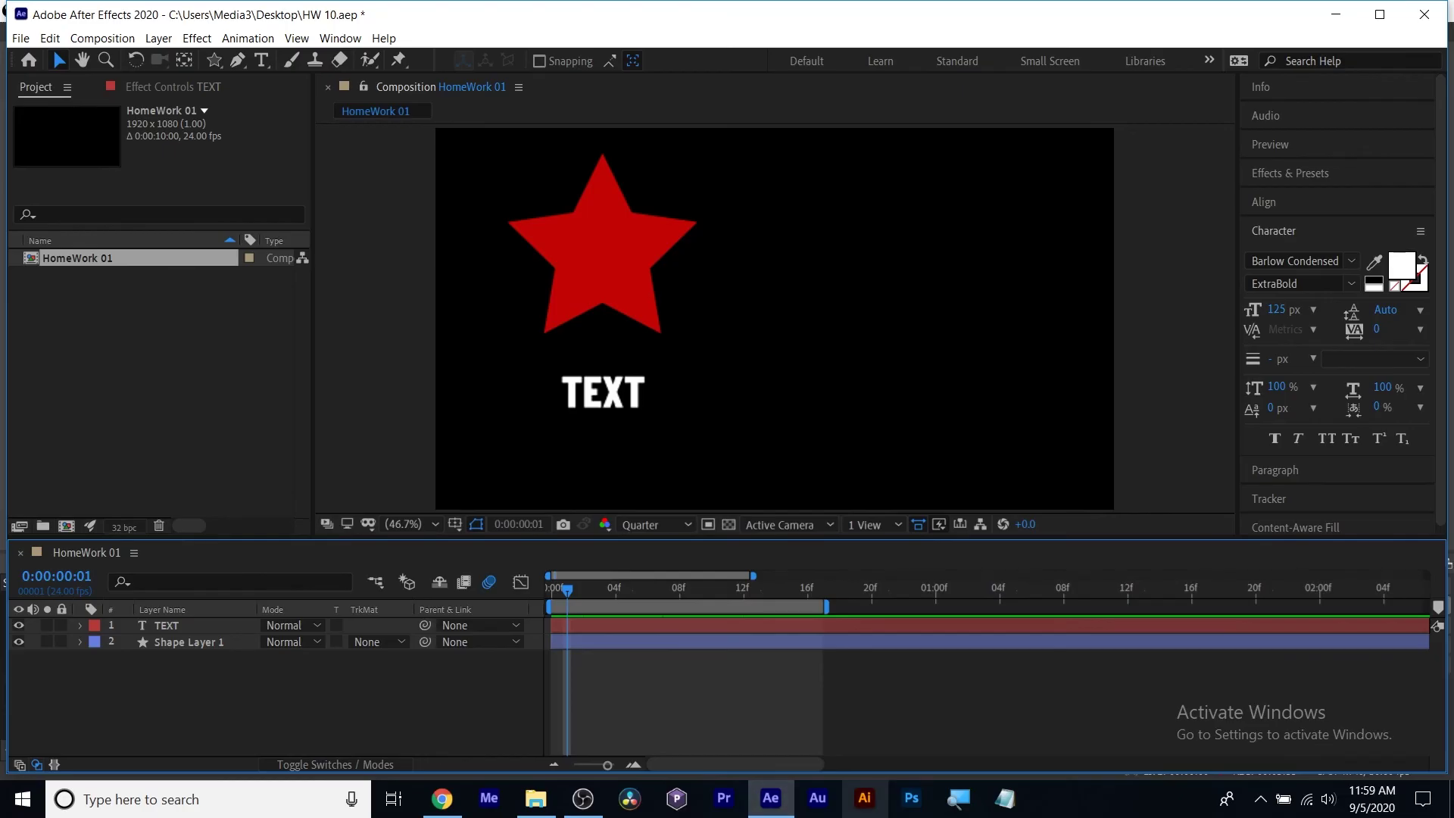
Magnify the screen to 200% and show the layer switches columns in place of the blending modes.
{"action": "key", "text": "super+plus"}
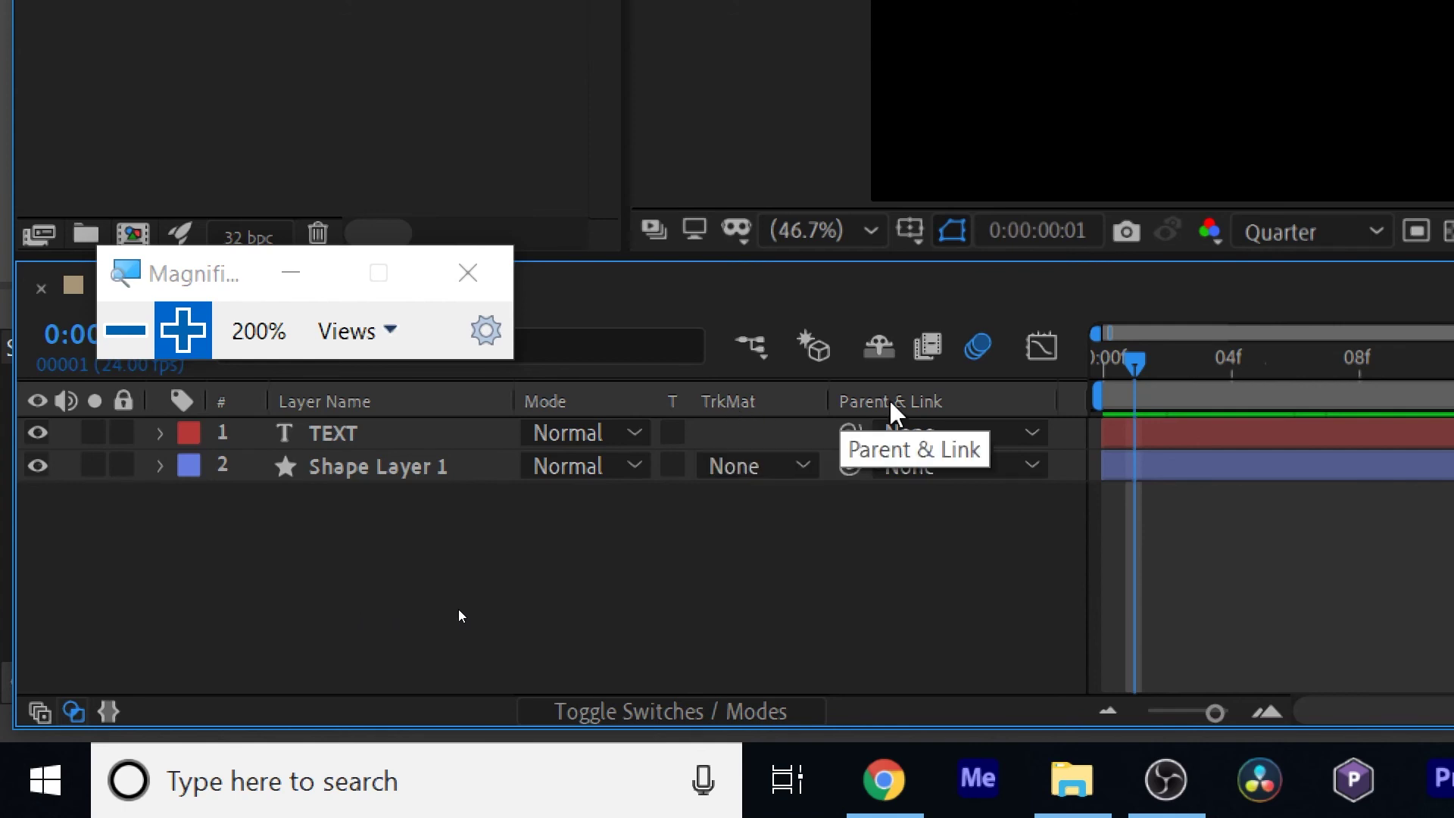
{"action": "left_click", "coordinate": [659, 711]}
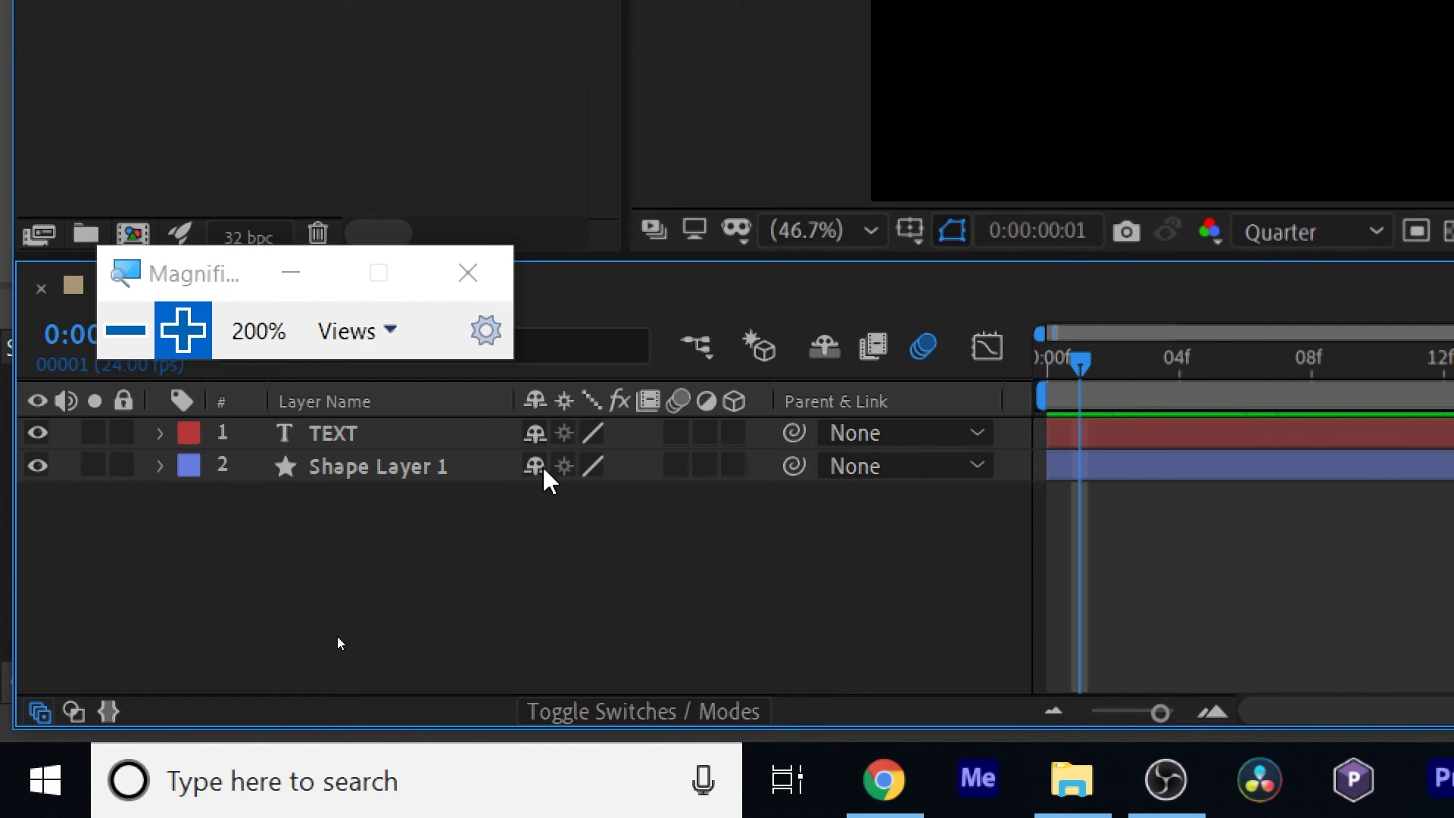
{"action": "left_click", "coordinate": [644, 712]}
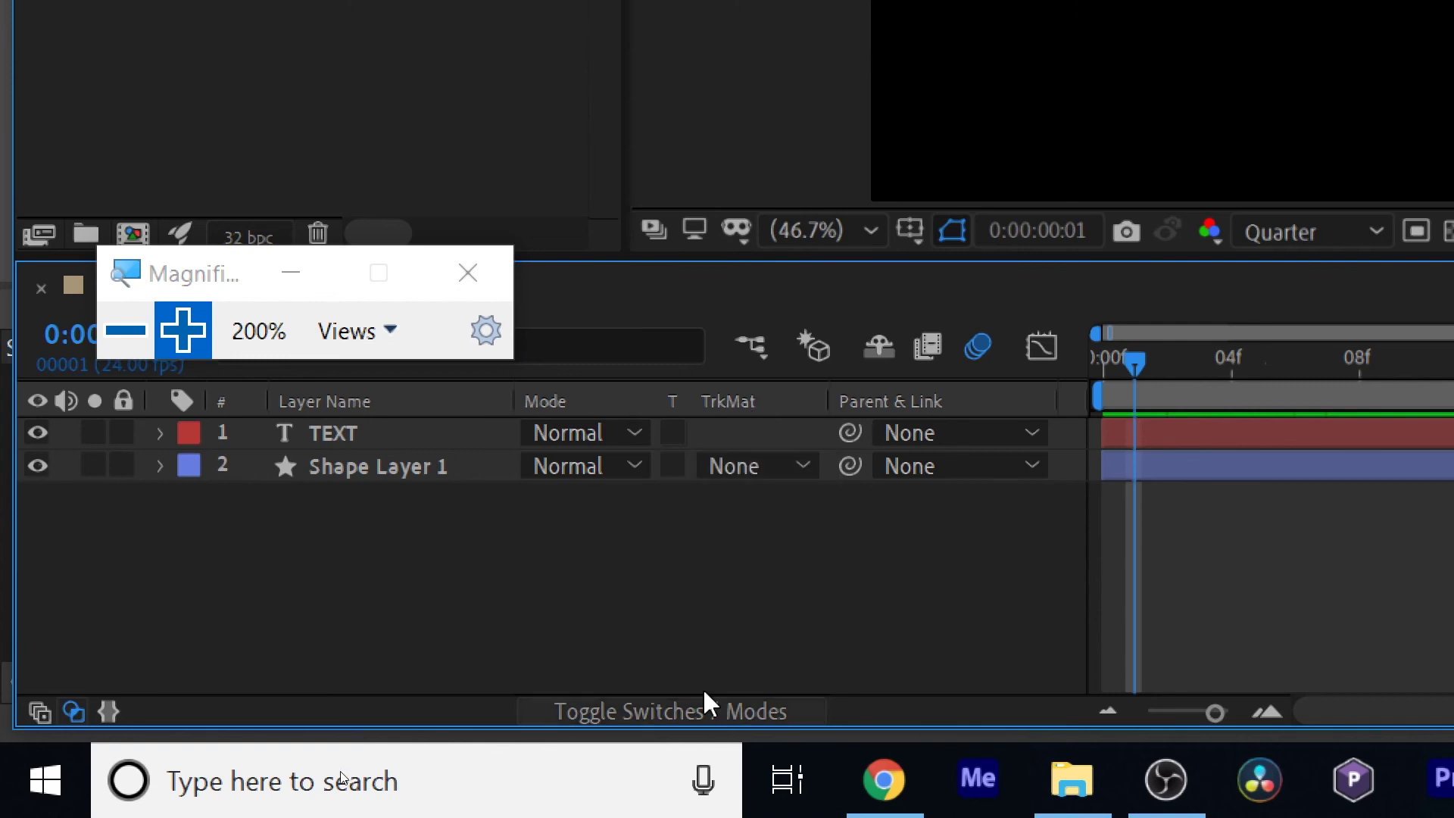
{"action": "left_click", "coordinate": [673, 716]}
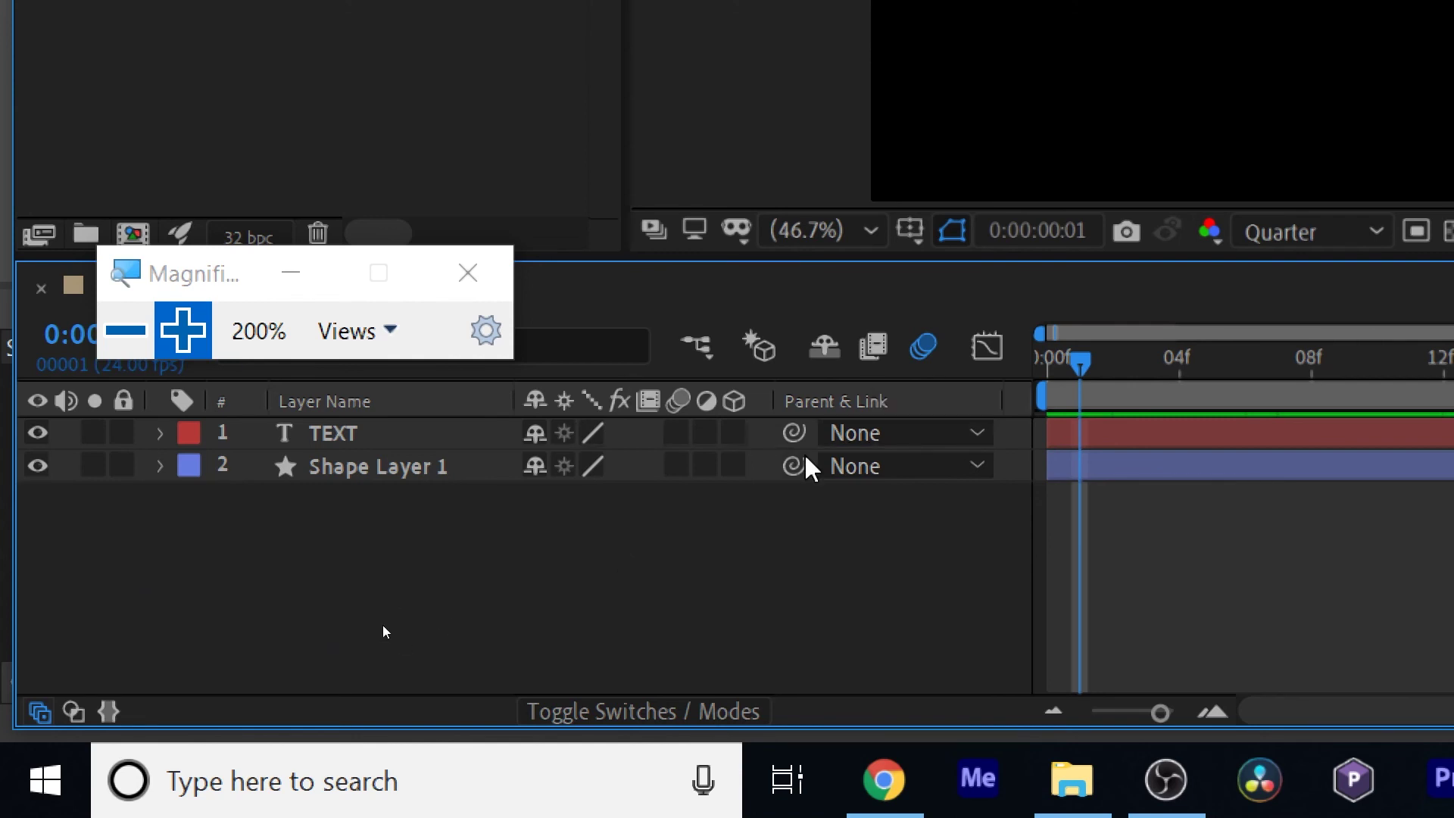
Turn on the motion blur switch for the TEXT layer.
{"action": "left_click", "coordinate": [924, 347]}
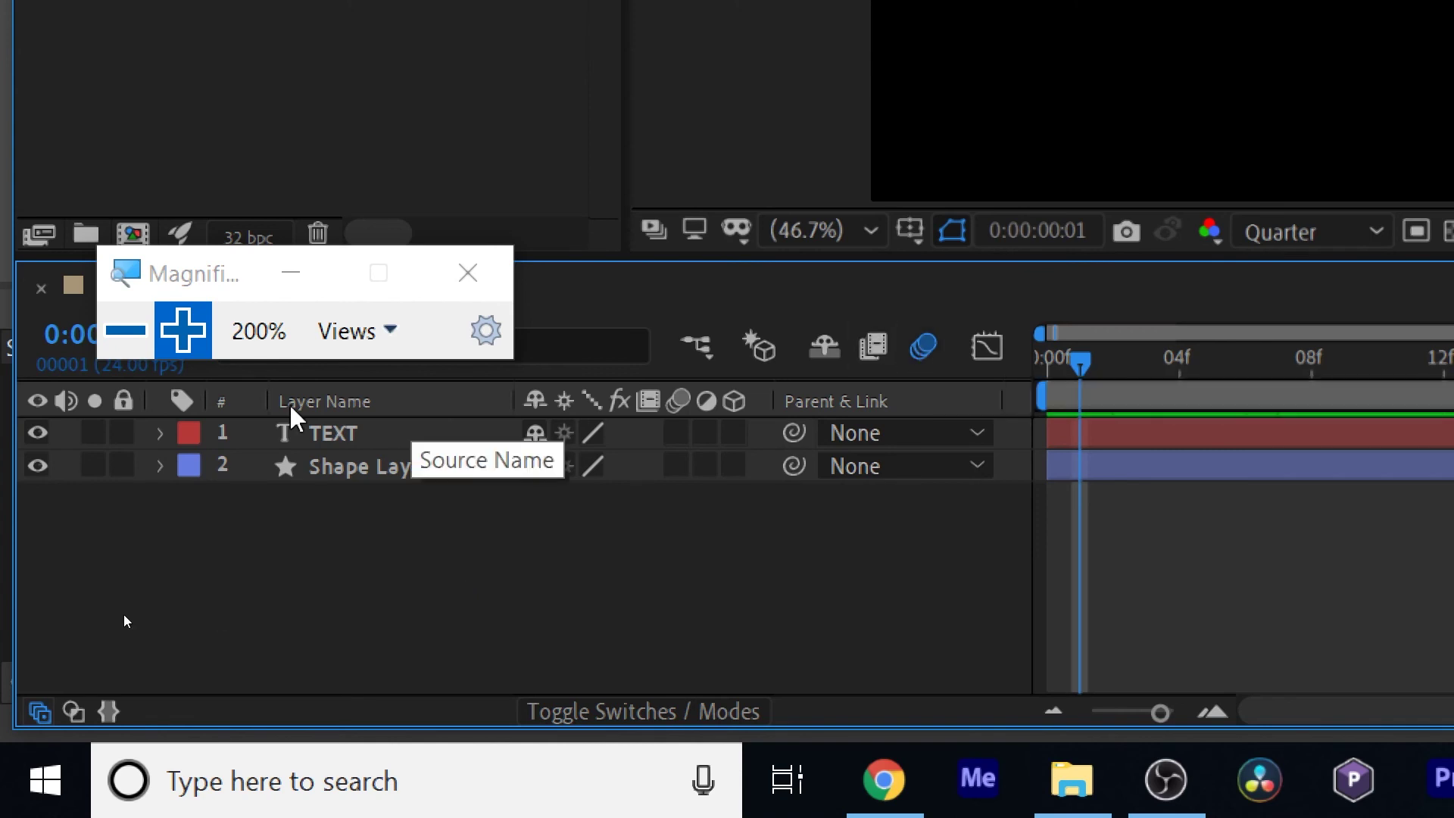
{"action": "left_click", "coordinate": [317, 434]}
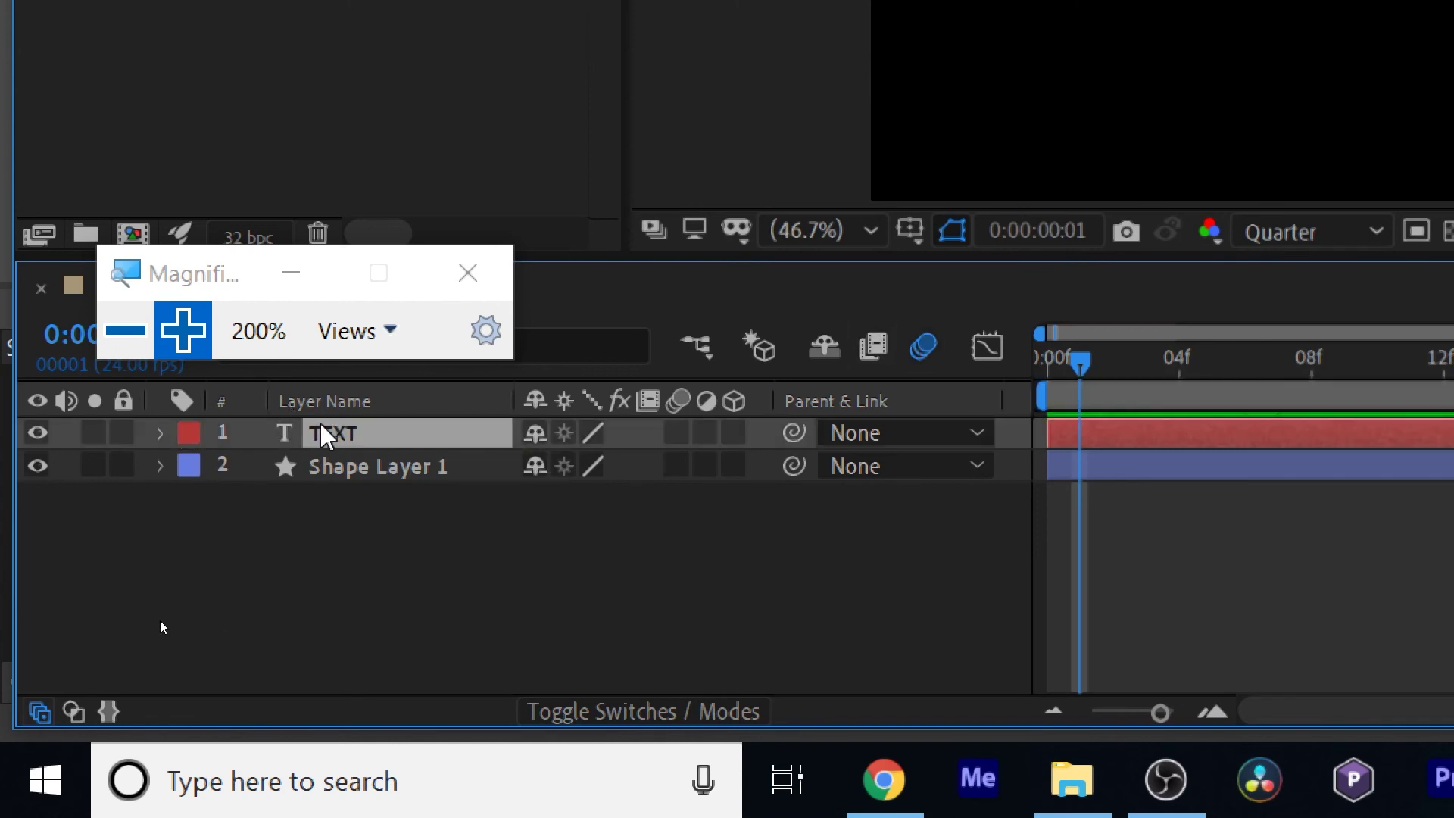
{"action": "left_click", "coordinate": [678, 434]}
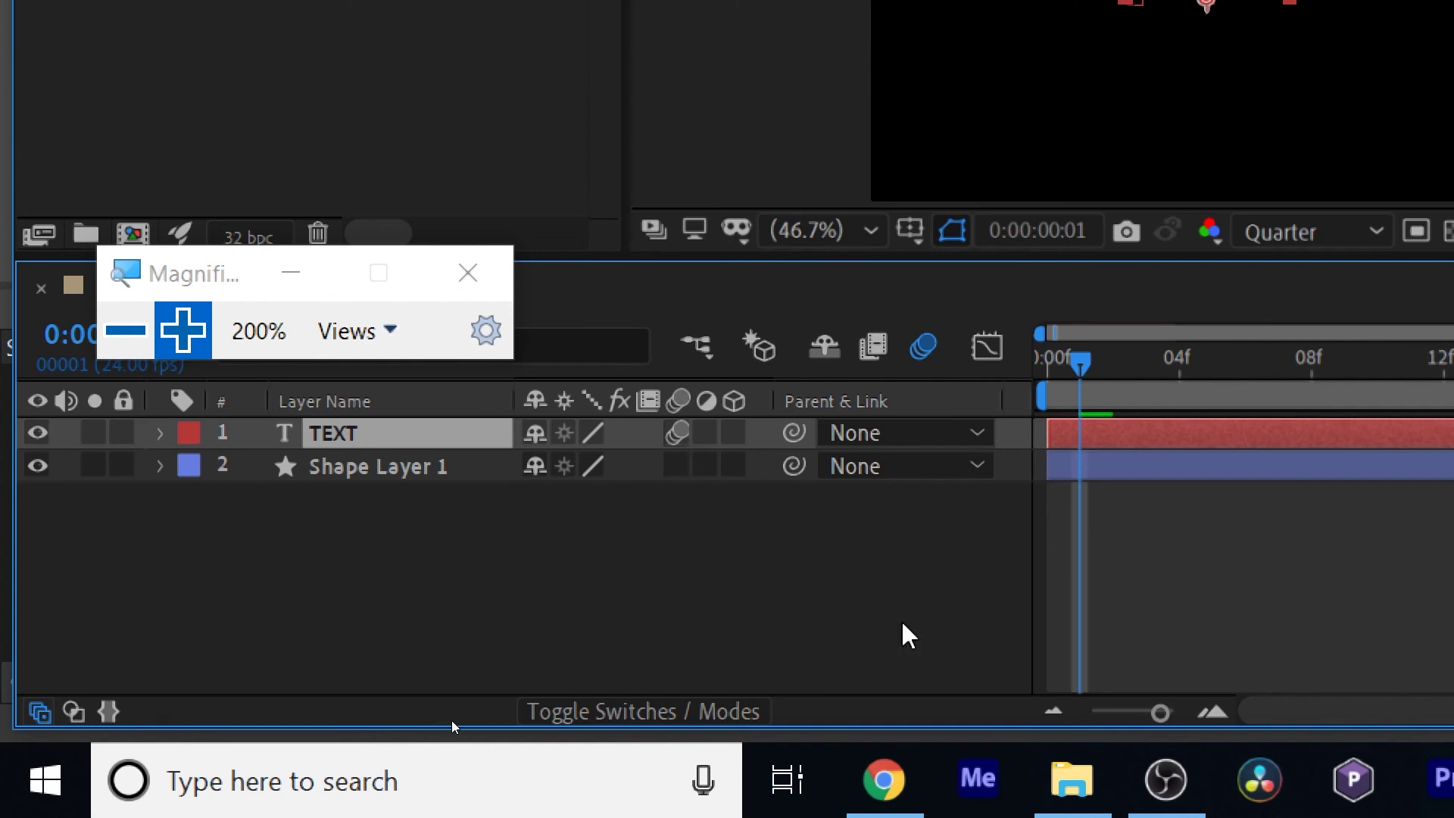
Restore the magnification to 100% and transfer motion blur from the TEXT layer to the star's shape layer.
{"action": "left_click", "coordinate": [126, 330]}
{"action": "left_click", "coordinate": [79, 514]}
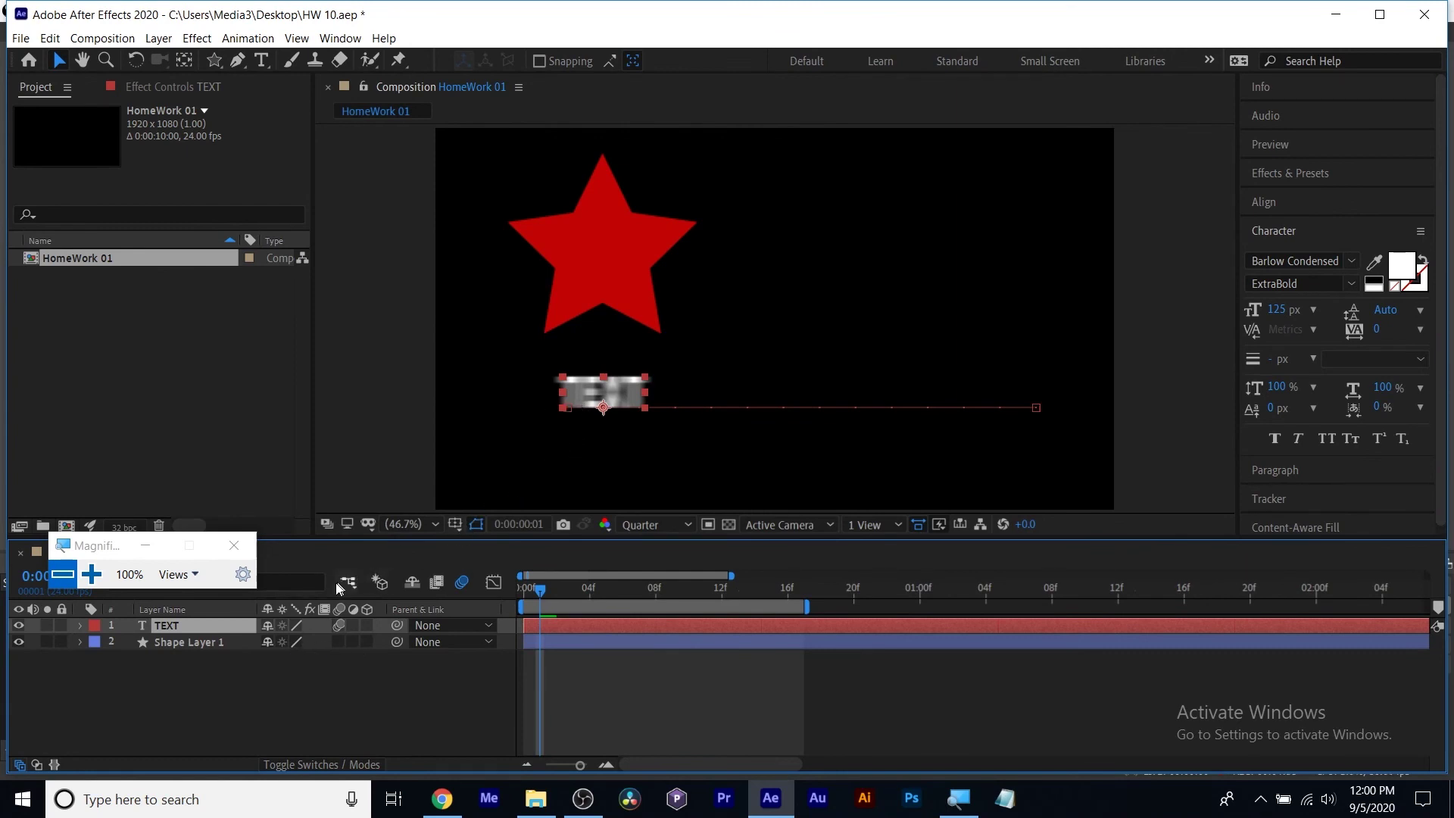
{"action": "left_click", "coordinate": [339, 626]}
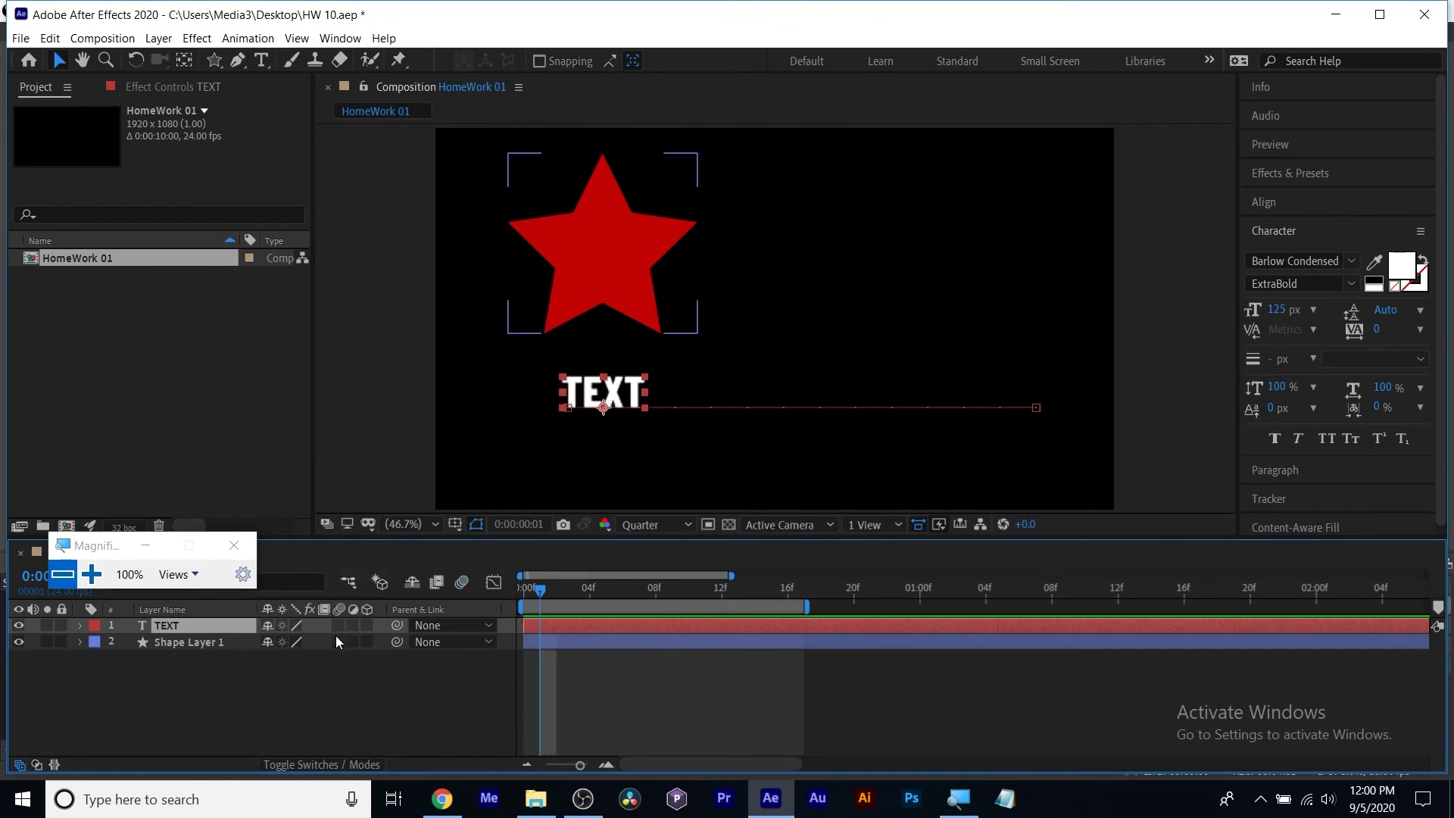
{"action": "left_click", "coordinate": [338, 641]}
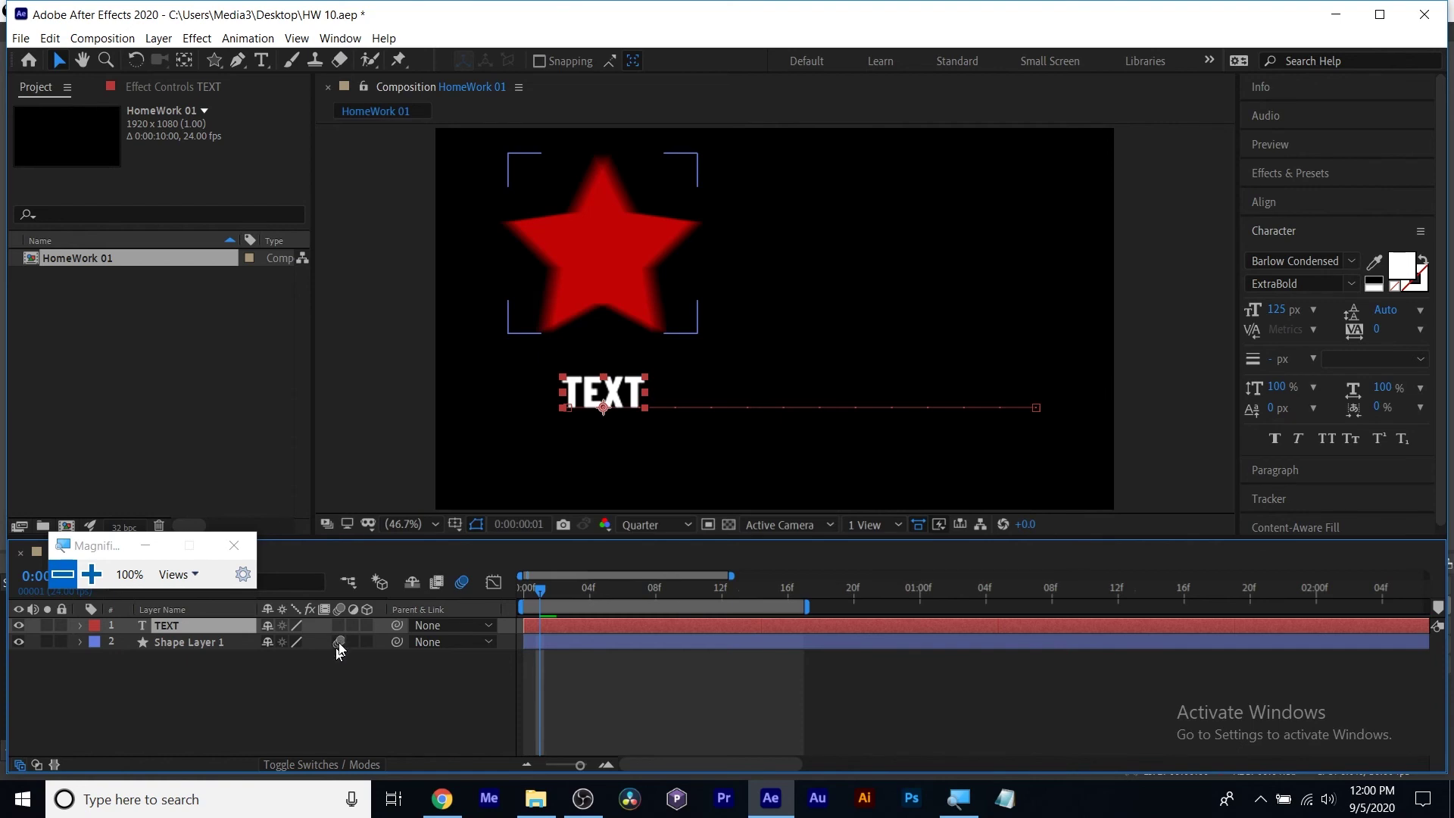
Enlarge the composition view and play the animation from the start to compare the blurred star with the unblurred text.
{"action": "left_click_drag", "start_coordinate": [533, 590], "coordinate": [506, 592]}
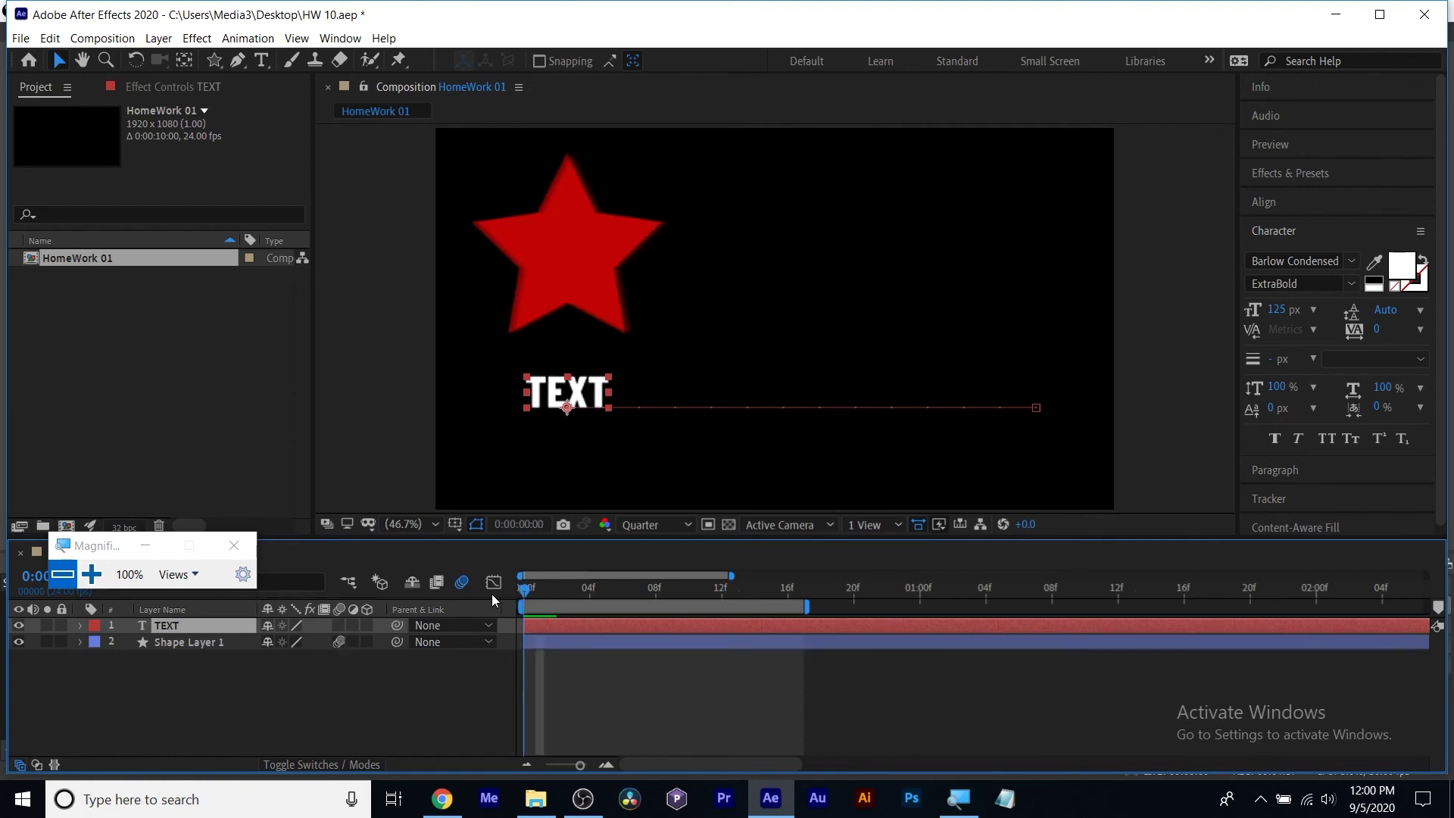
{"action": "left_click_drag", "start_coordinate": [697, 553], "coordinate": [683, 628]}
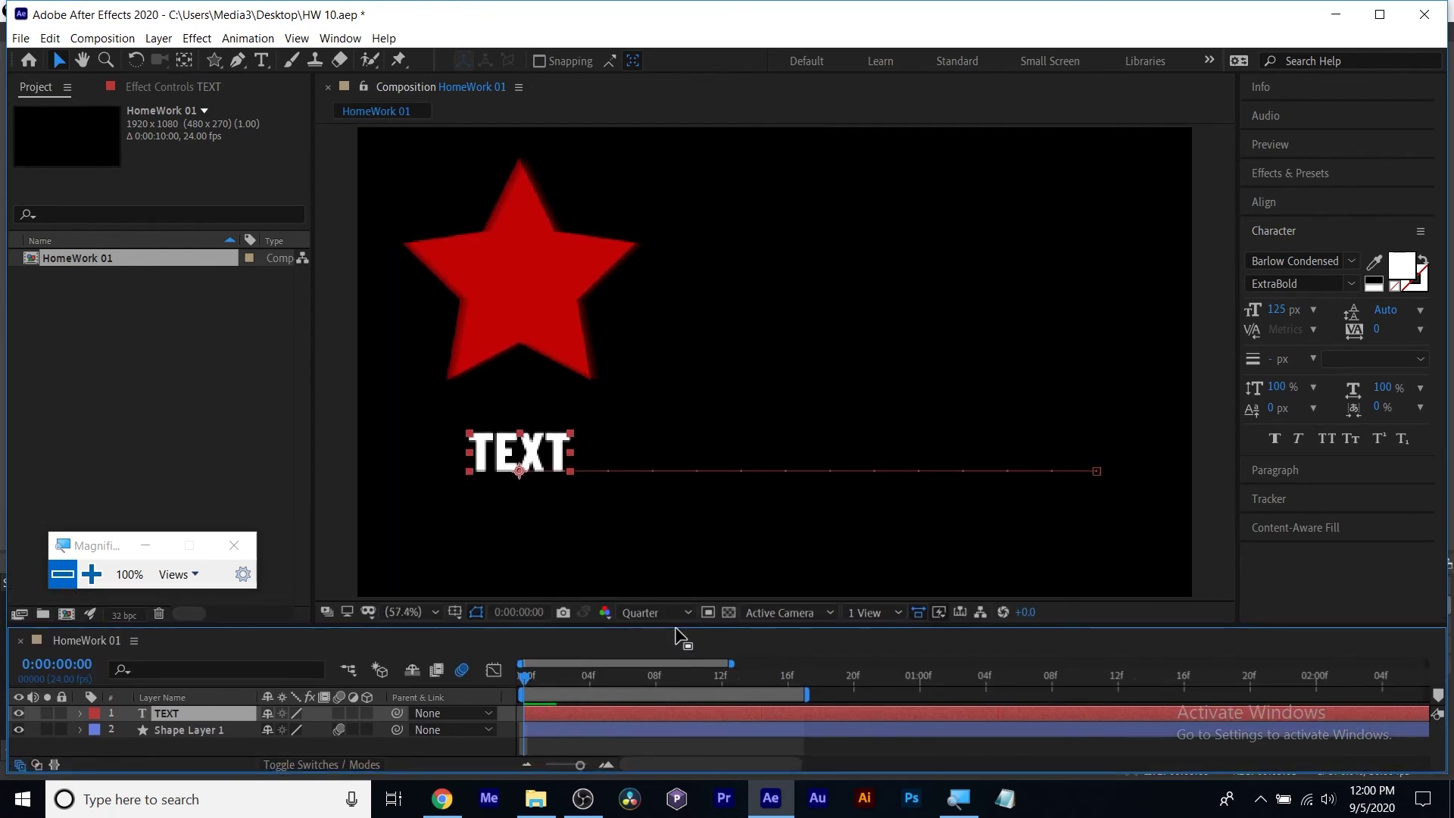
{"action": "key", "text": "space"}
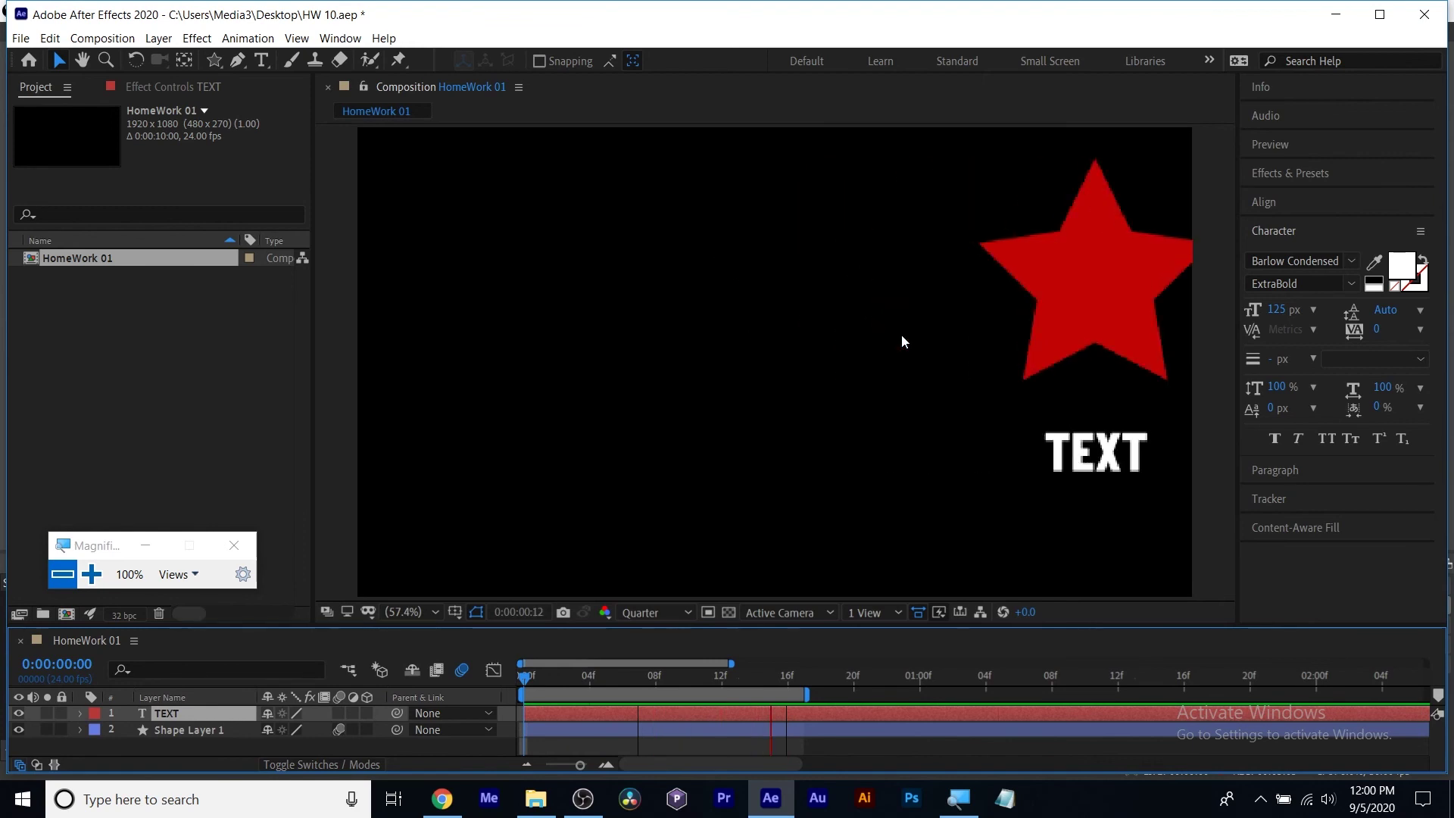
Replay the animation from the start and inspect the star's motion blur against the unblurred text around frame 8.
{"action": "key", "text": "space"}
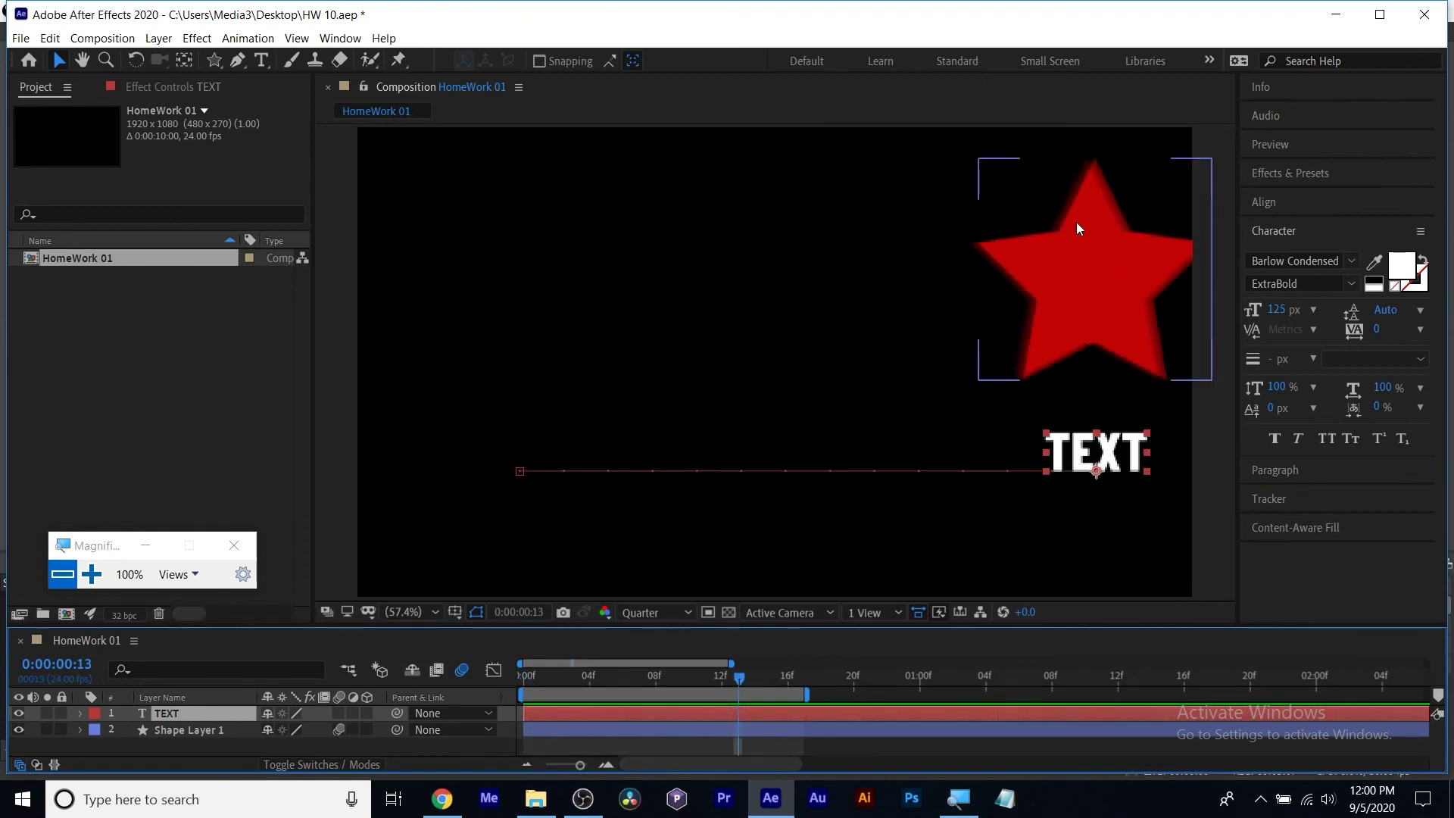
{"action": "left_click", "coordinate": [653, 680]}
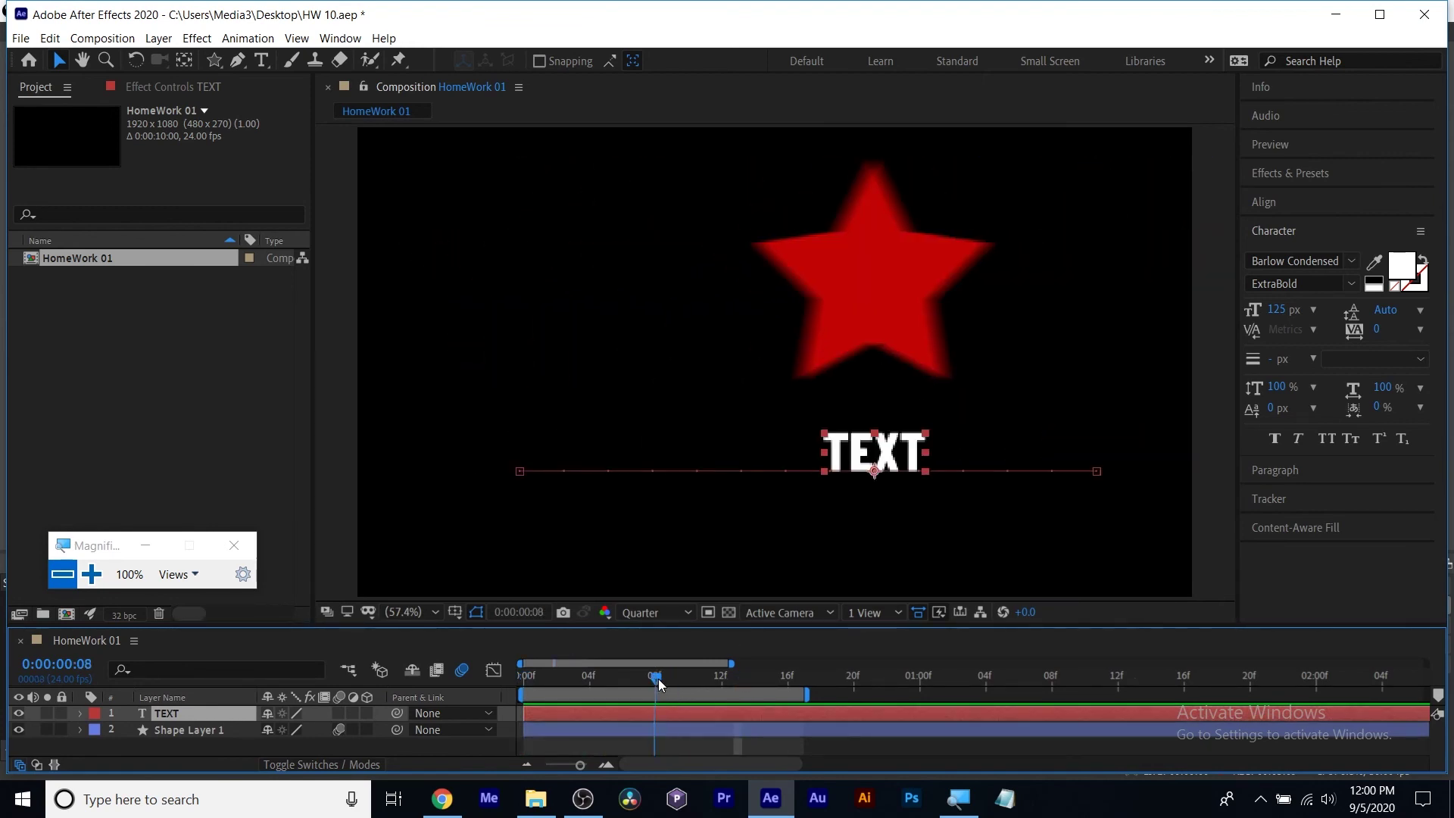
{"action": "left_click_drag", "start_coordinate": [665, 678], "coordinate": [494, 675]}
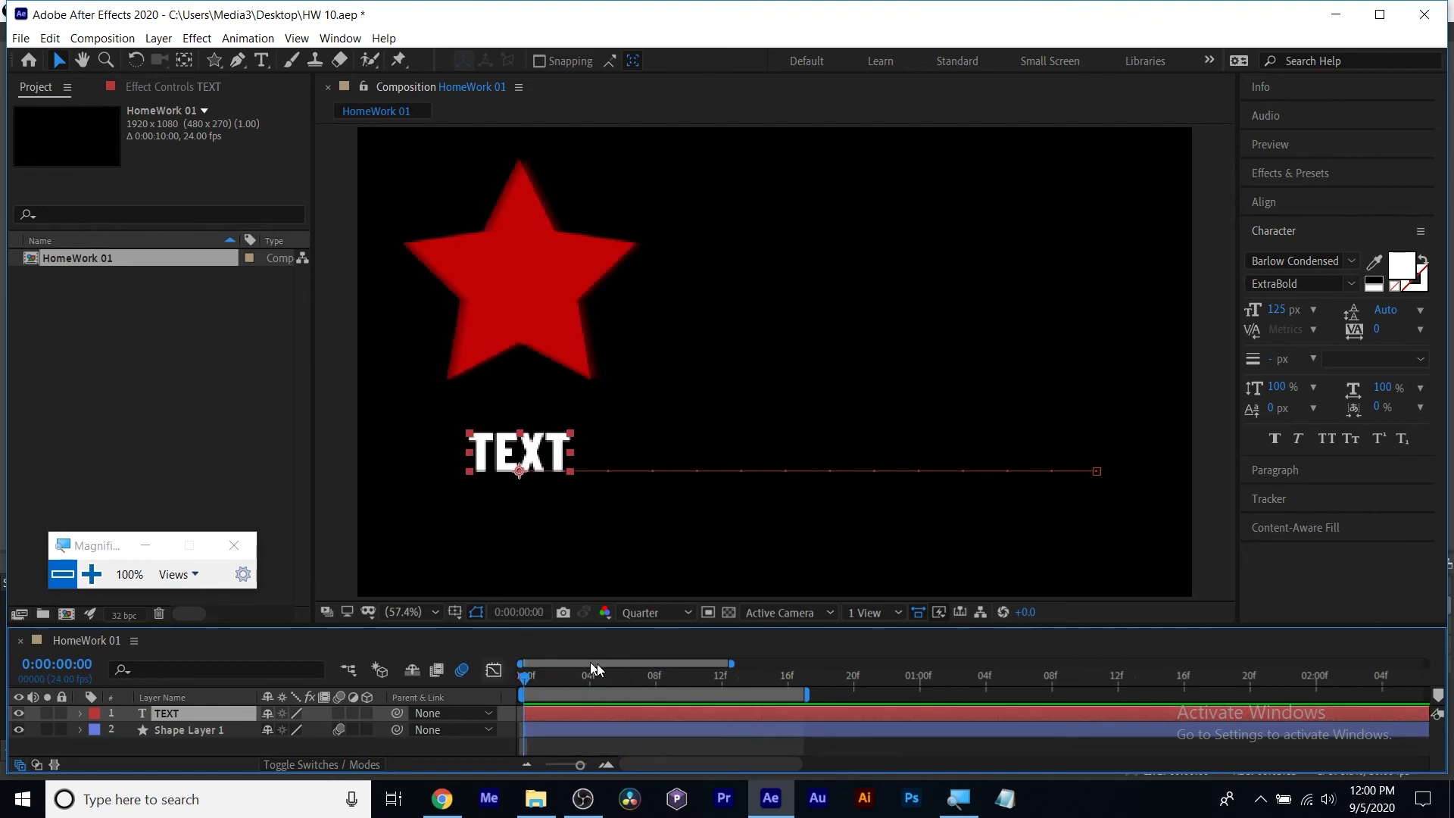
{"action": "key", "text": "space"}
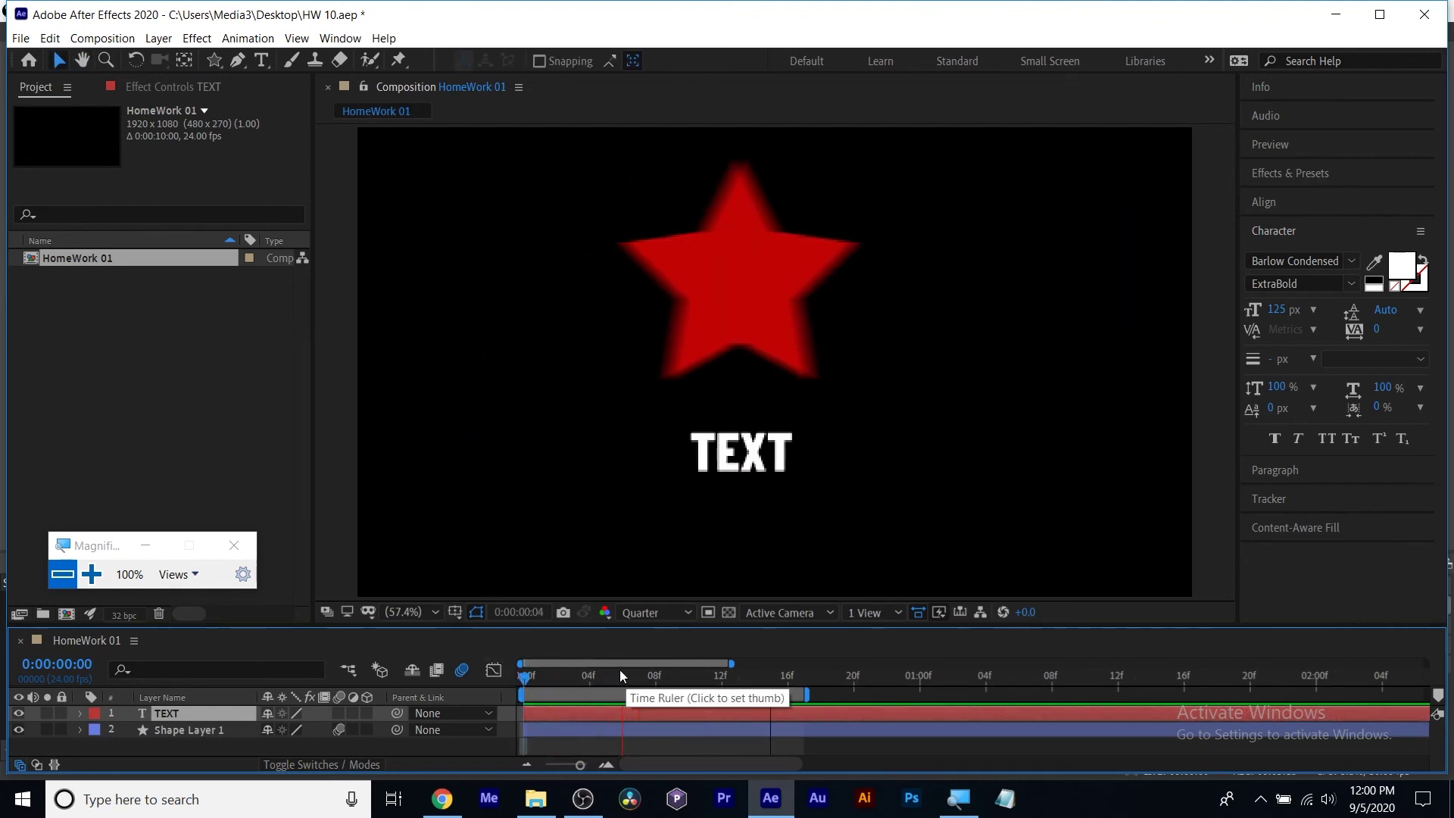
{"action": "key", "text": "space"}
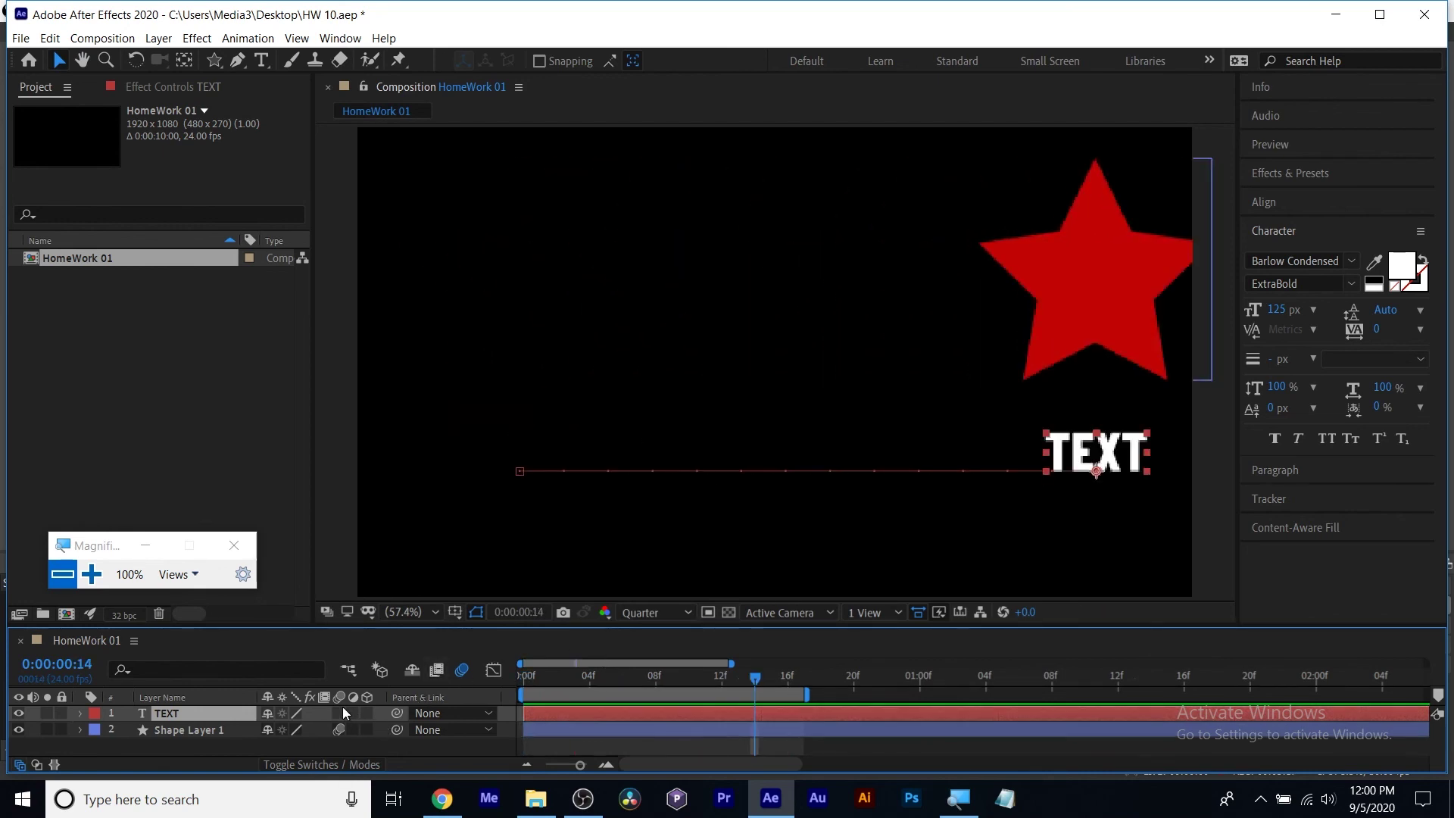
Turn on motion blur for the TEXT layer and play and scrub the animation to check the blur on both objects.
{"action": "left_click", "coordinate": [340, 713]}
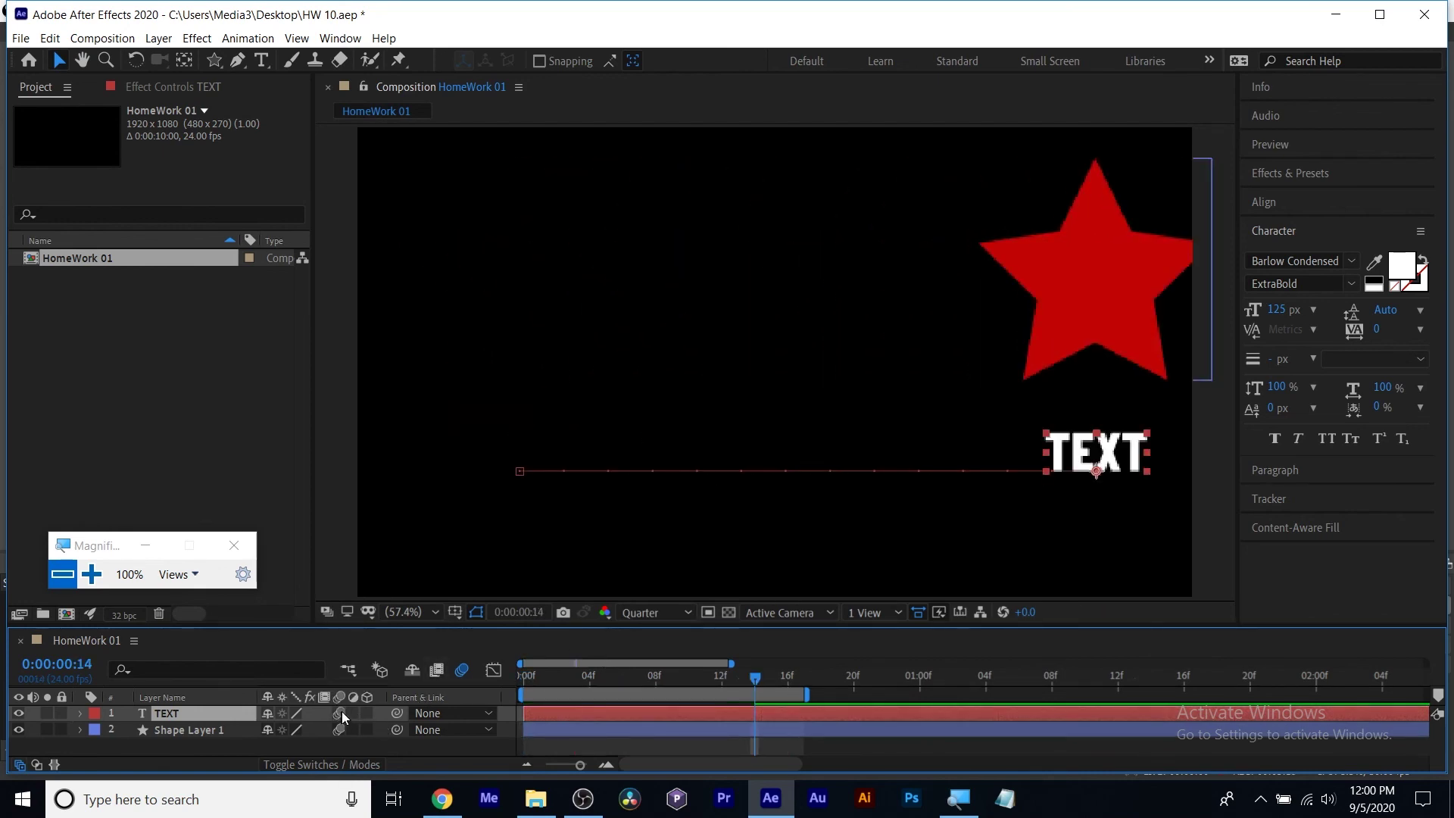
{"action": "left_click_drag", "start_coordinate": [606, 679], "coordinate": [494, 680]}
{"action": "key", "text": "space"}
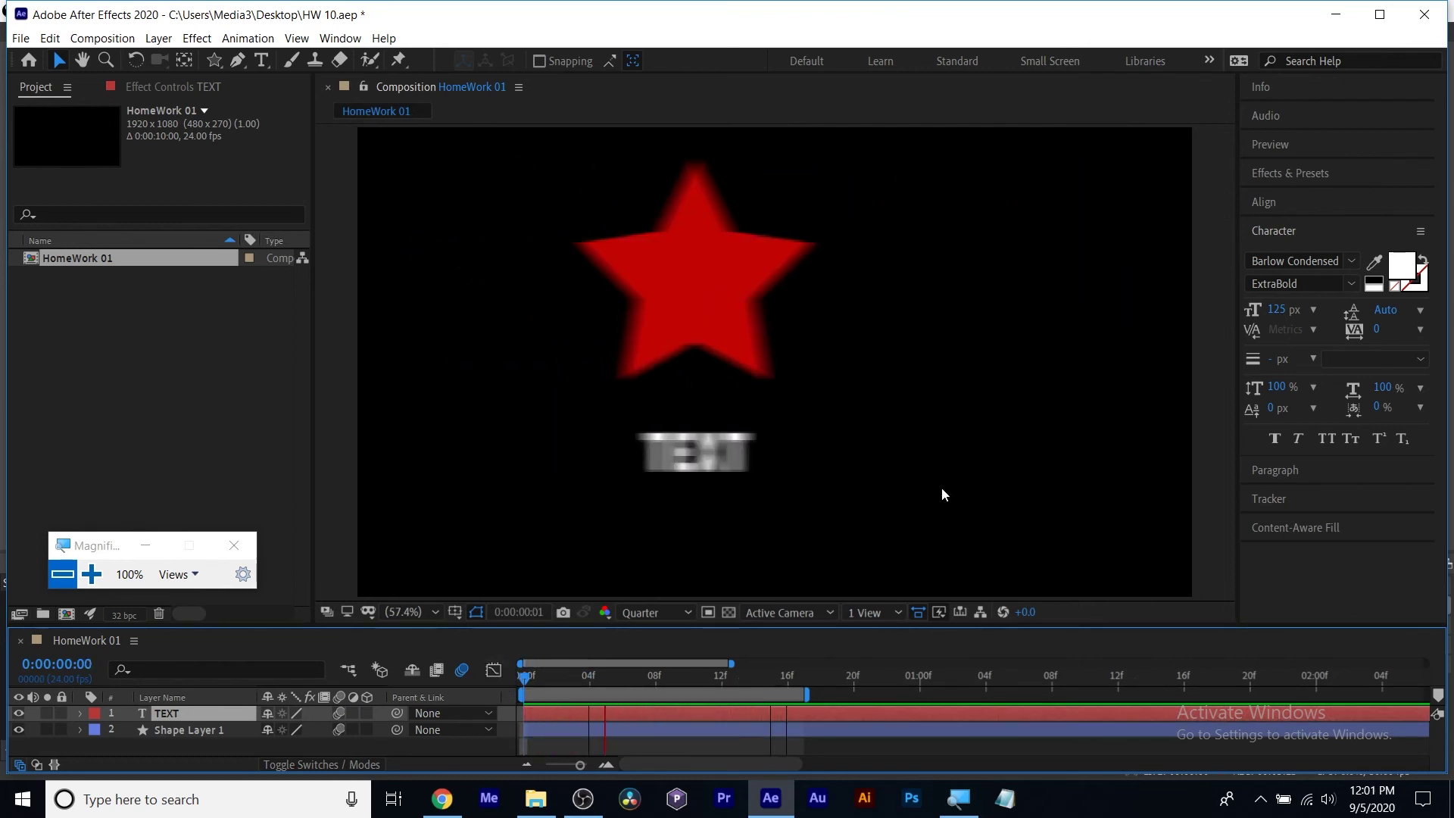
{"action": "left_click_drag", "start_coordinate": [684, 684], "coordinate": [672, 684]}
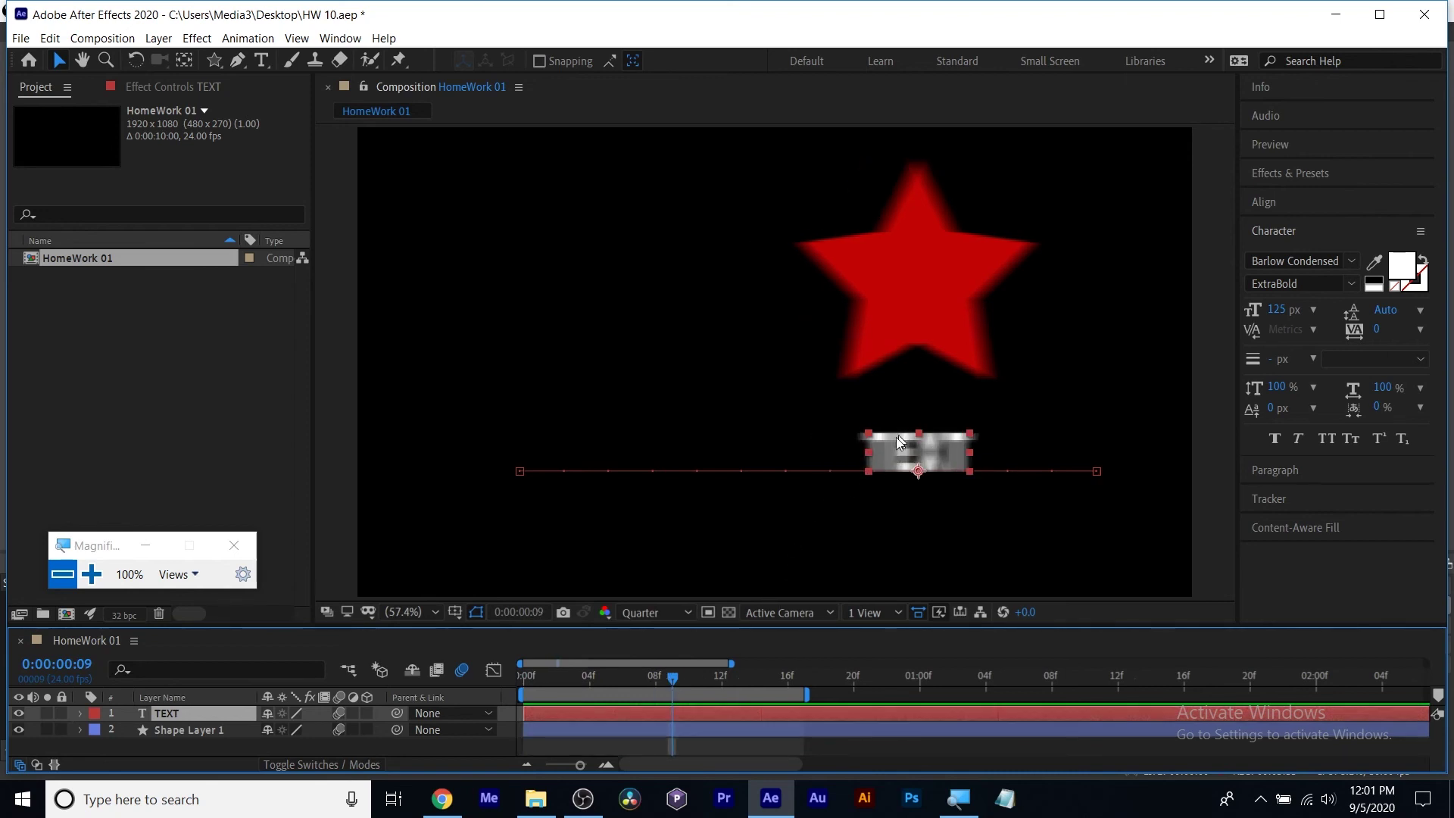
{"action": "left_click_drag", "start_coordinate": [674, 674], "coordinate": [788, 677]}
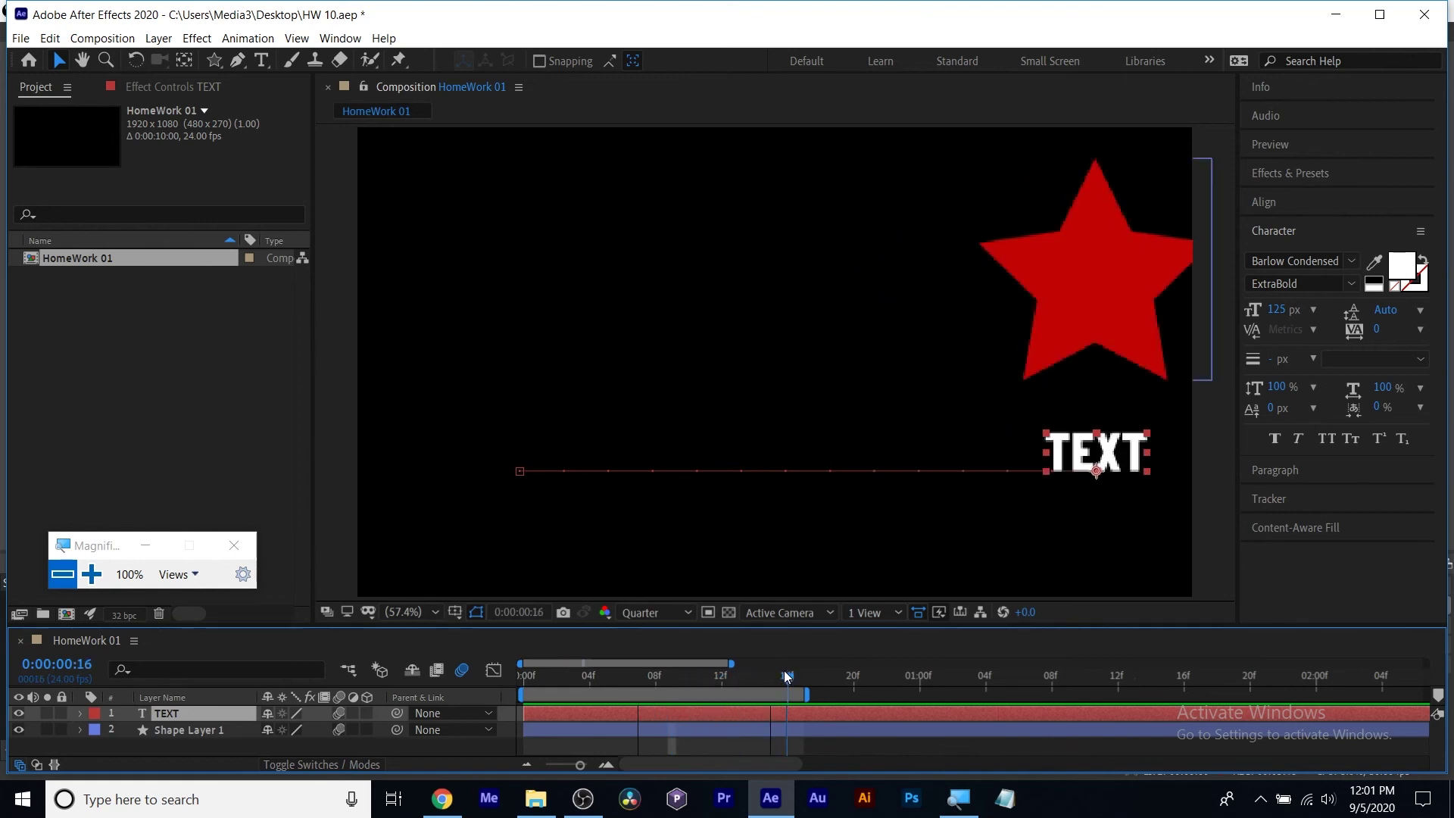
{"action": "mouse_move", "coordinate": [787, 676]}
{"action": "left_mouse_down"}
{"action": "mouse_move", "coordinate": [685, 670]}
{"action": "mouse_move", "coordinate": [777, 652]}
{"action": "left_mouse_up"}
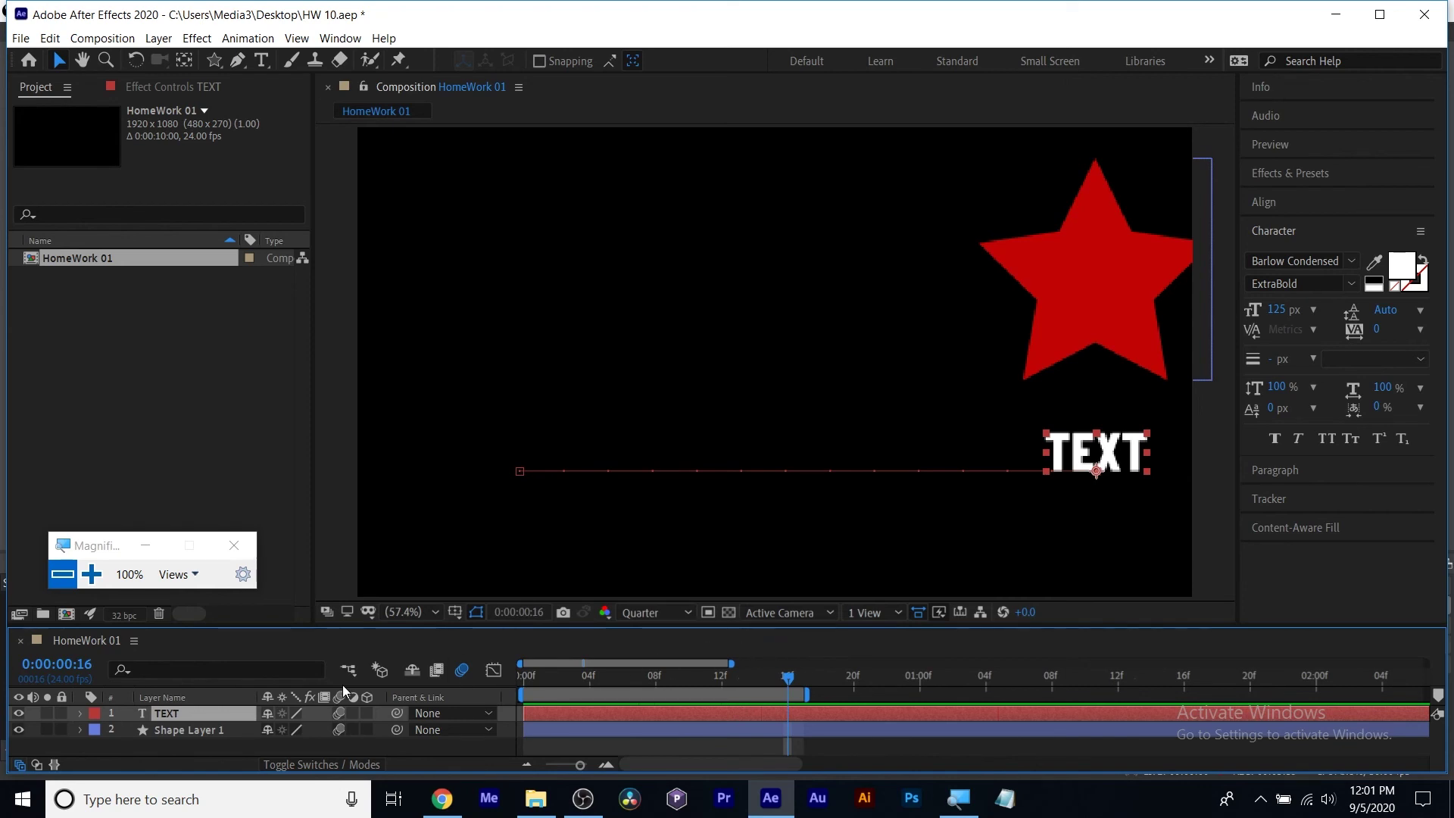
Replace the TEXT and star layers with a newly drawn red star near the frame's left edge, and close the Magnifier.
{"action": "left_click", "coordinate": [179, 730]}
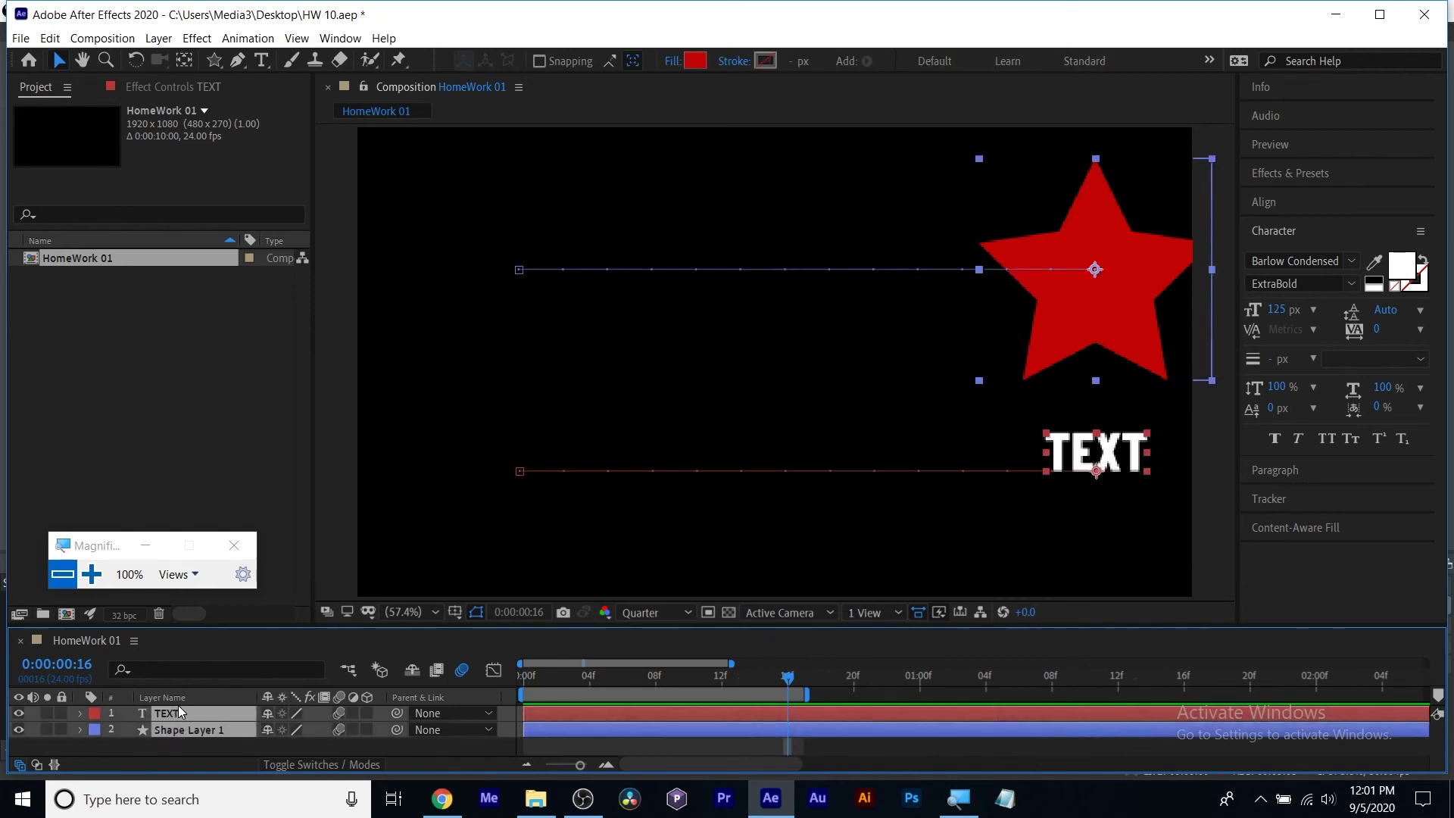
{"action": "key", "text": "Delete"}
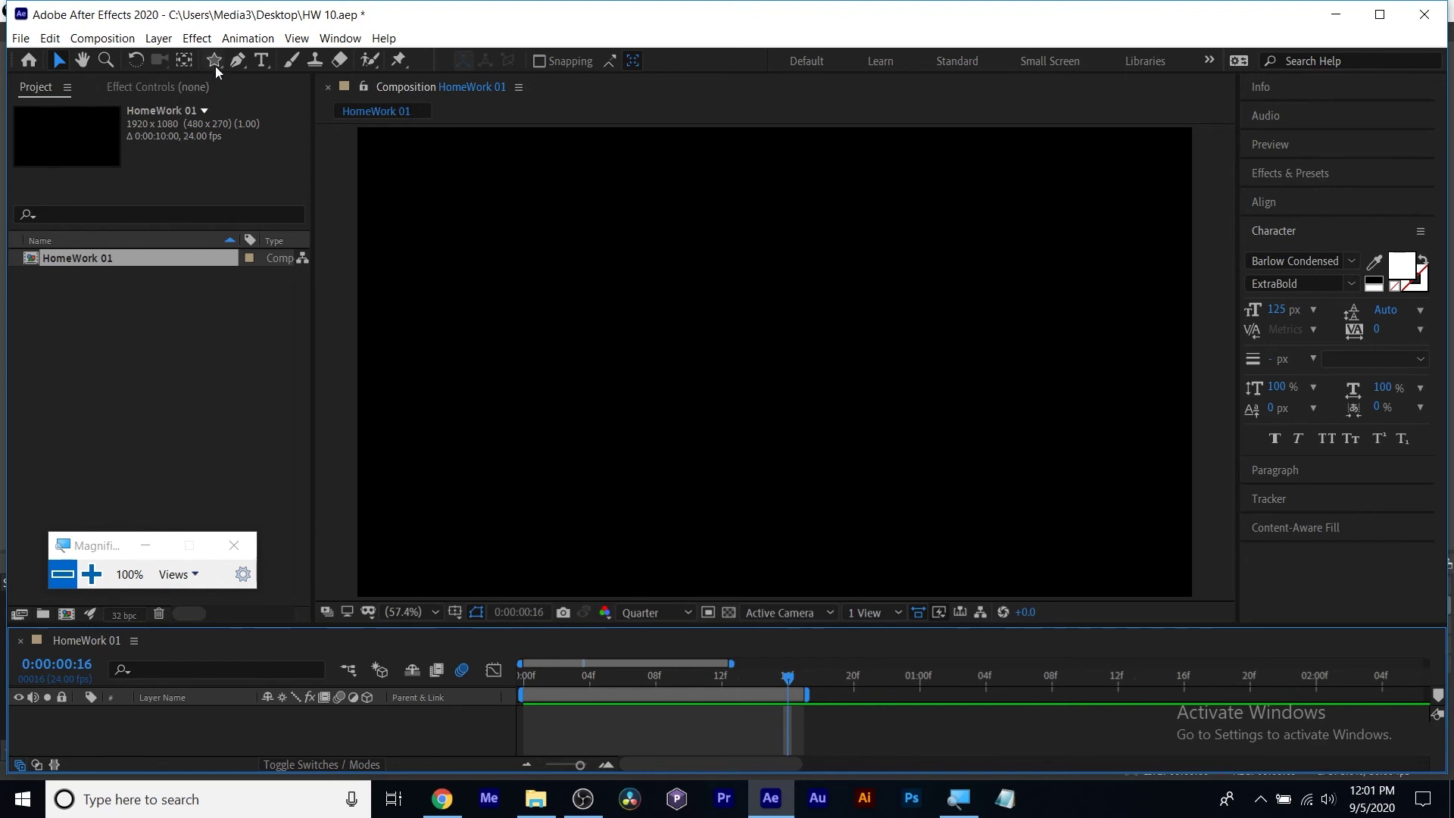
{"action": "left_click_drag", "start_coordinate": [215, 66], "coordinate": [270, 144]}
{"action": "left_click_drag", "start_coordinate": [465, 387], "coordinate": [471, 395]}
{"action": "mouse_move", "coordinate": [517, 457]}
{"action": "left_mouse_down"}
{"action": "mouse_move", "coordinate": [538, 481]}
{"action": "mouse_move", "coordinate": [515, 451]}
{"action": "left_mouse_up"}
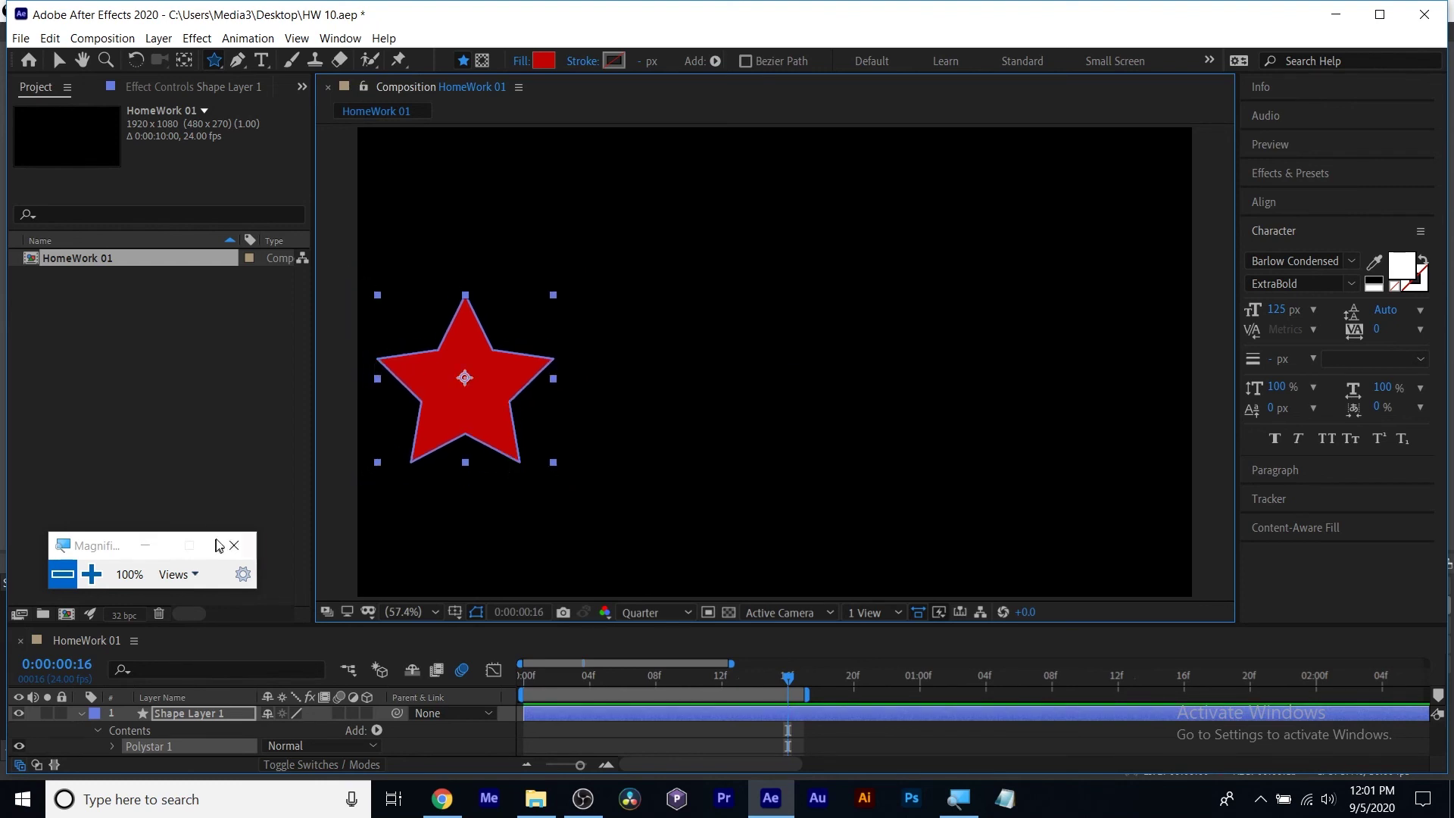
{"action": "left_click", "coordinate": [234, 545]}
Move the star slightly lower, return to frame 0, and place its anchor point at the star's centre.
{"action": "left_click", "coordinate": [59, 65]}
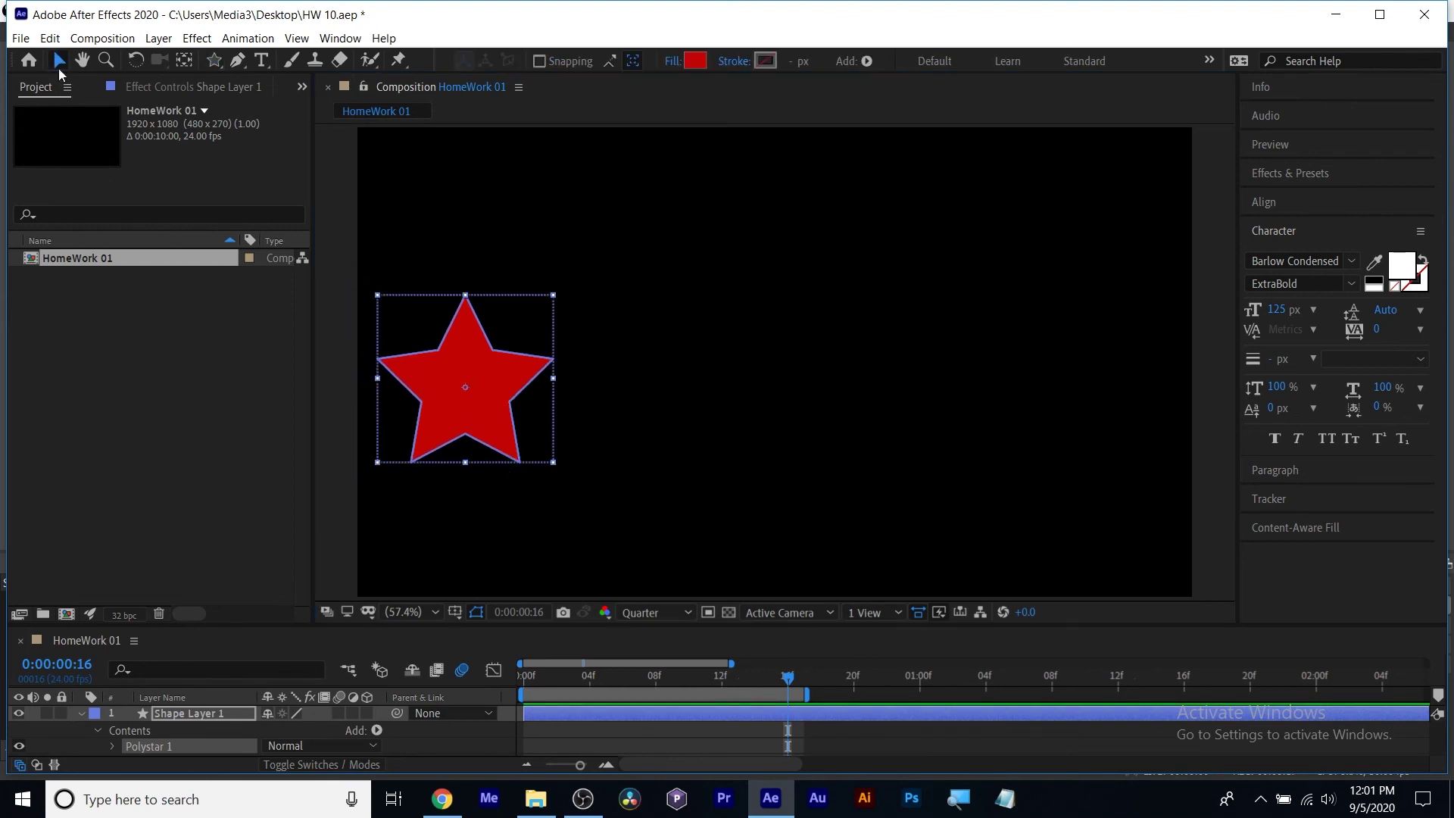
{"action": "left_click_drag", "start_coordinate": [452, 347], "coordinate": [468, 406]}
{"action": "left_click", "coordinate": [524, 676]}
{"action": "left_click", "coordinate": [434, 548]}
{"action": "left_click", "coordinate": [477, 445]}
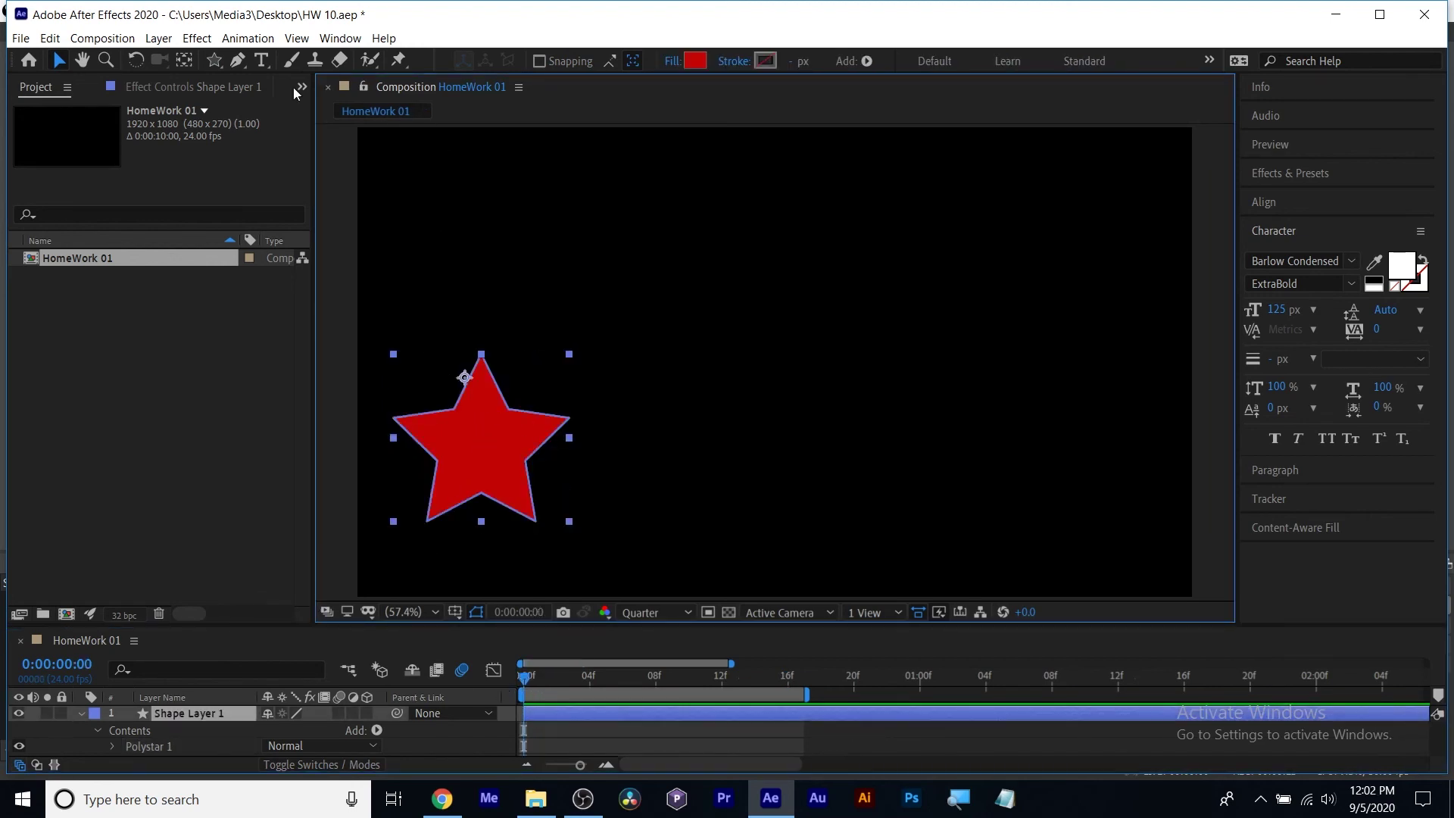
{"action": "left_click", "coordinate": [184, 61]}
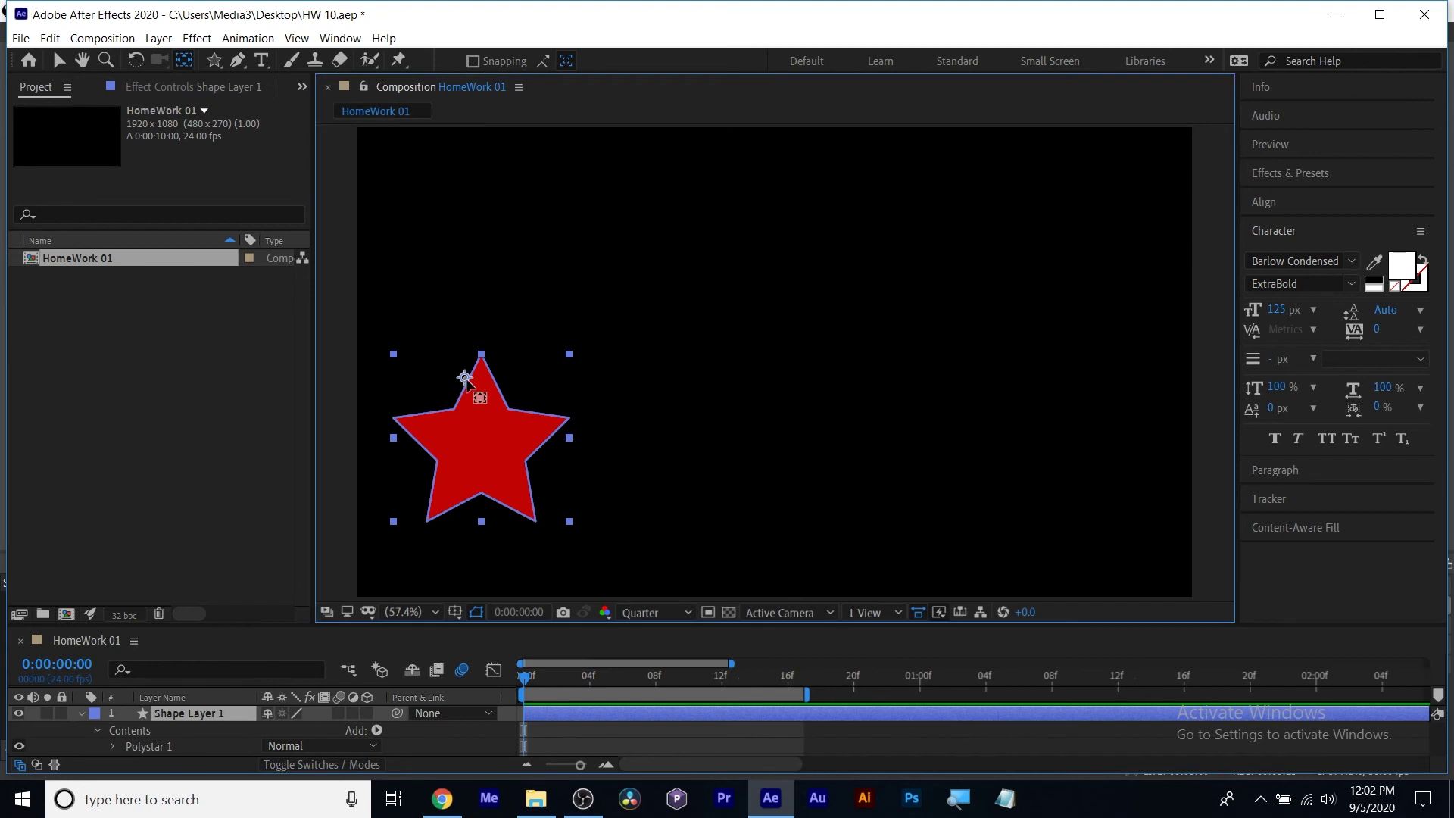
{"action": "mouse_move", "coordinate": [489, 424]}
{"action": "left_mouse_down"}
{"action": "mouse_move", "coordinate": [498, 453]}
{"action": "mouse_move", "coordinate": [481, 443]}
{"action": "left_mouse_up"}
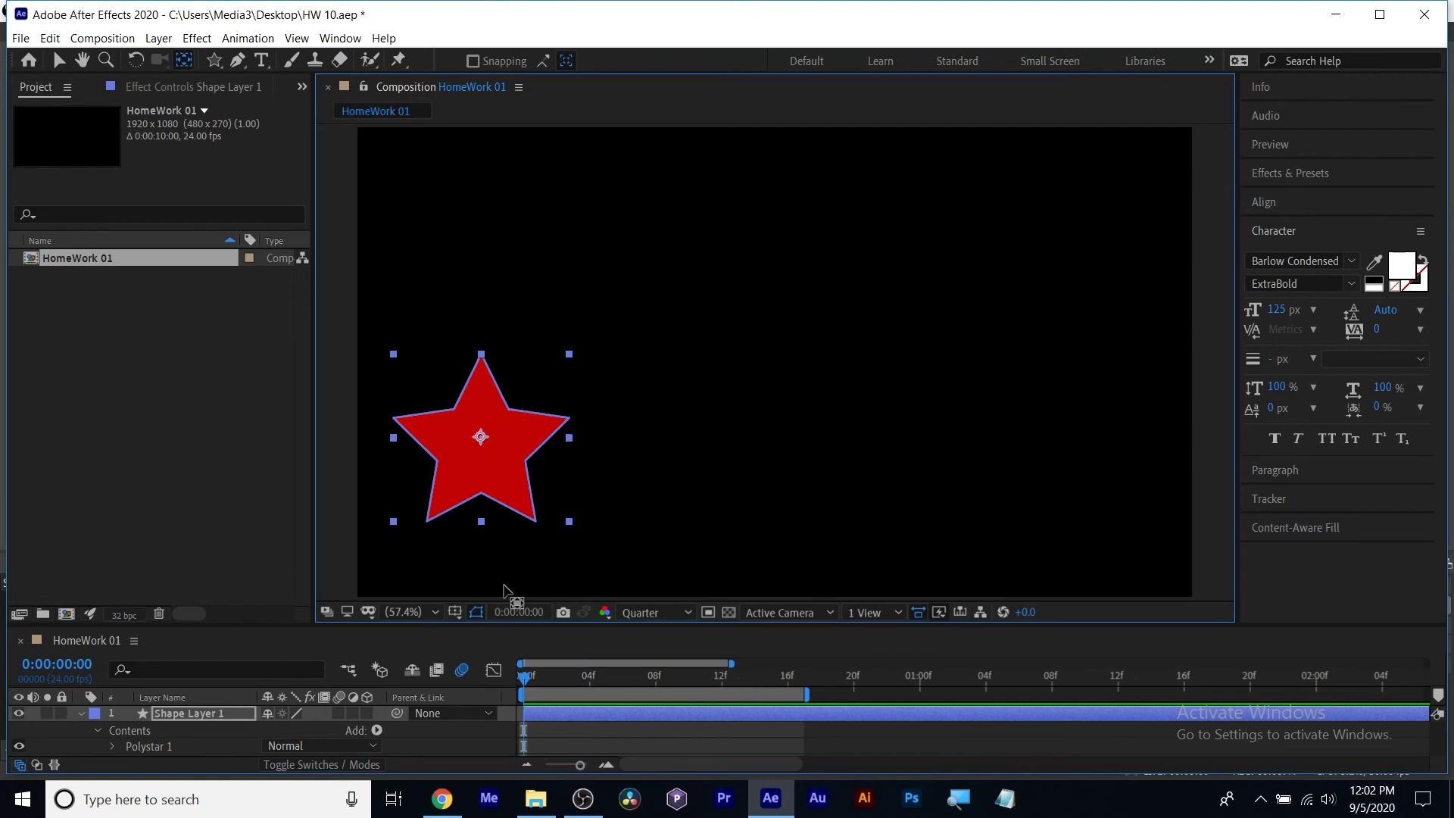
Reveal the star layer's Position property and set its first keyframe at frame 0.
{"action": "left_click", "coordinate": [153, 724]}
{"action": "key", "text": "p"}
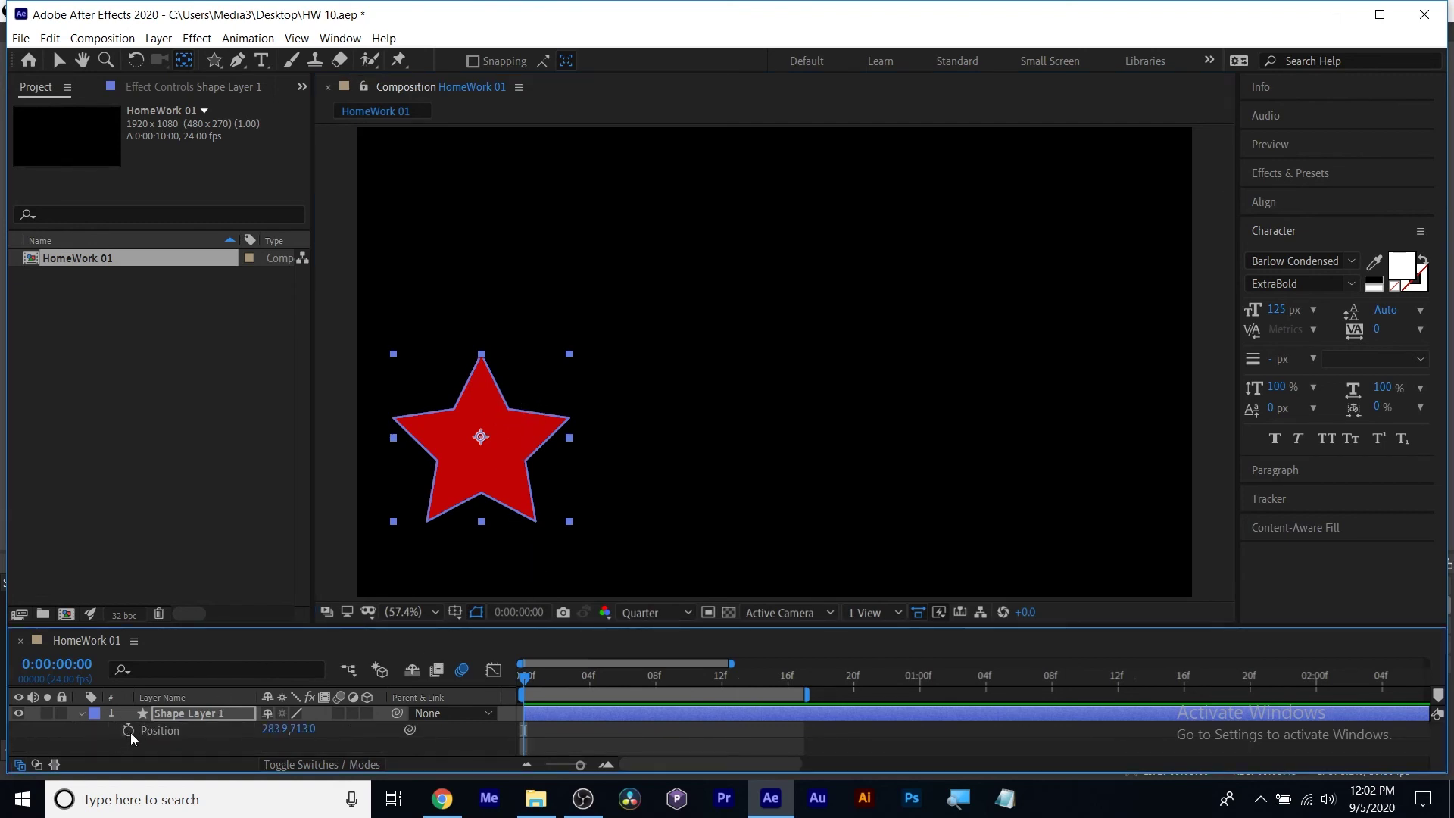
{"action": "left_click", "coordinate": [128, 730]}
Keyframe the star's position at about 712, 445 on frame 4, 1108, 852 on frame 10, and 1596, 297 on frame 16.
{"action": "left_click_drag", "start_coordinate": [525, 675], "coordinate": [589, 676]}
{"action": "left_click", "coordinate": [59, 59]}
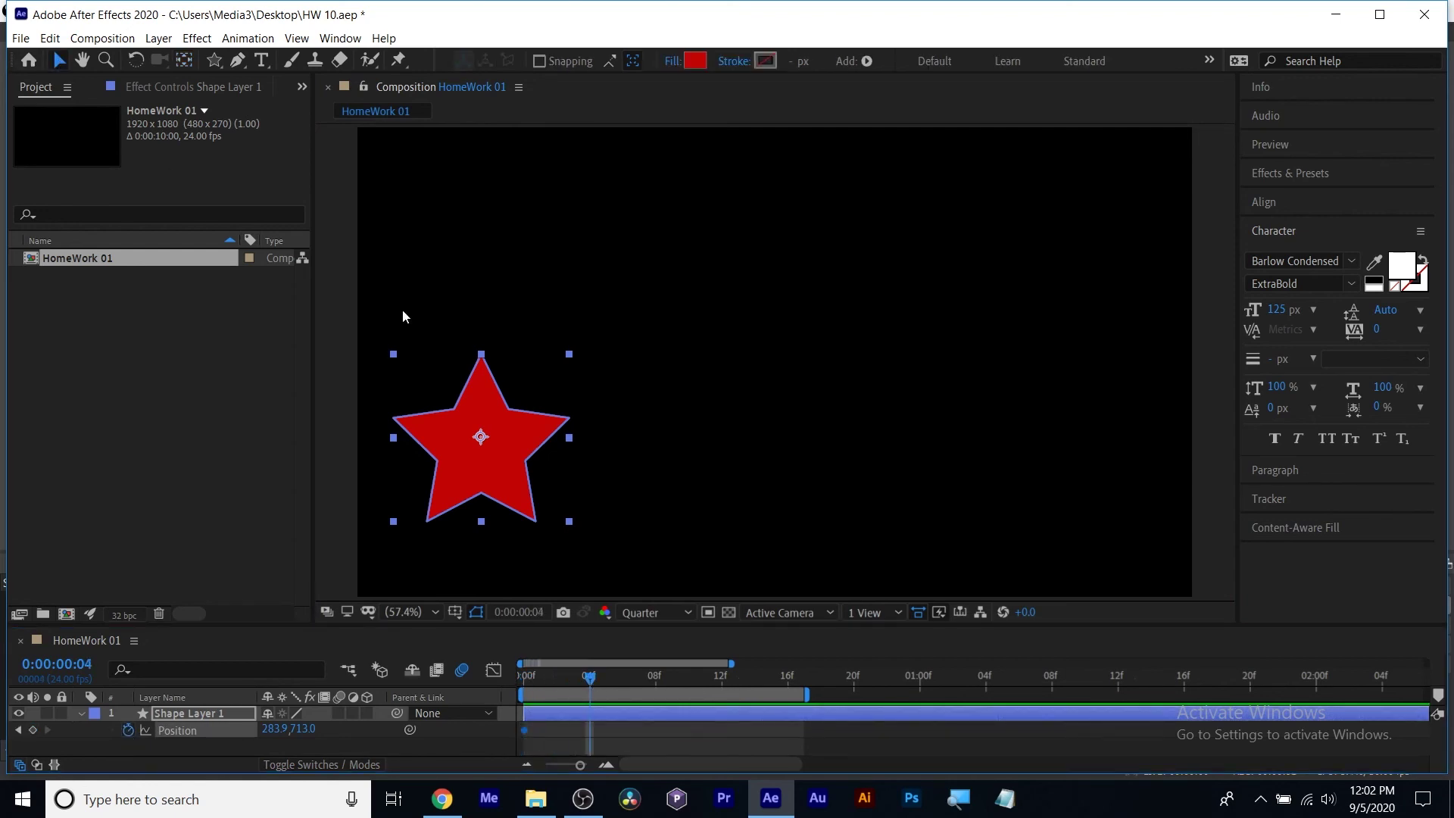
{"action": "left_click_drag", "start_coordinate": [470, 409], "coordinate": [839, 471]}
{"action": "left_click", "coordinate": [683, 670]}
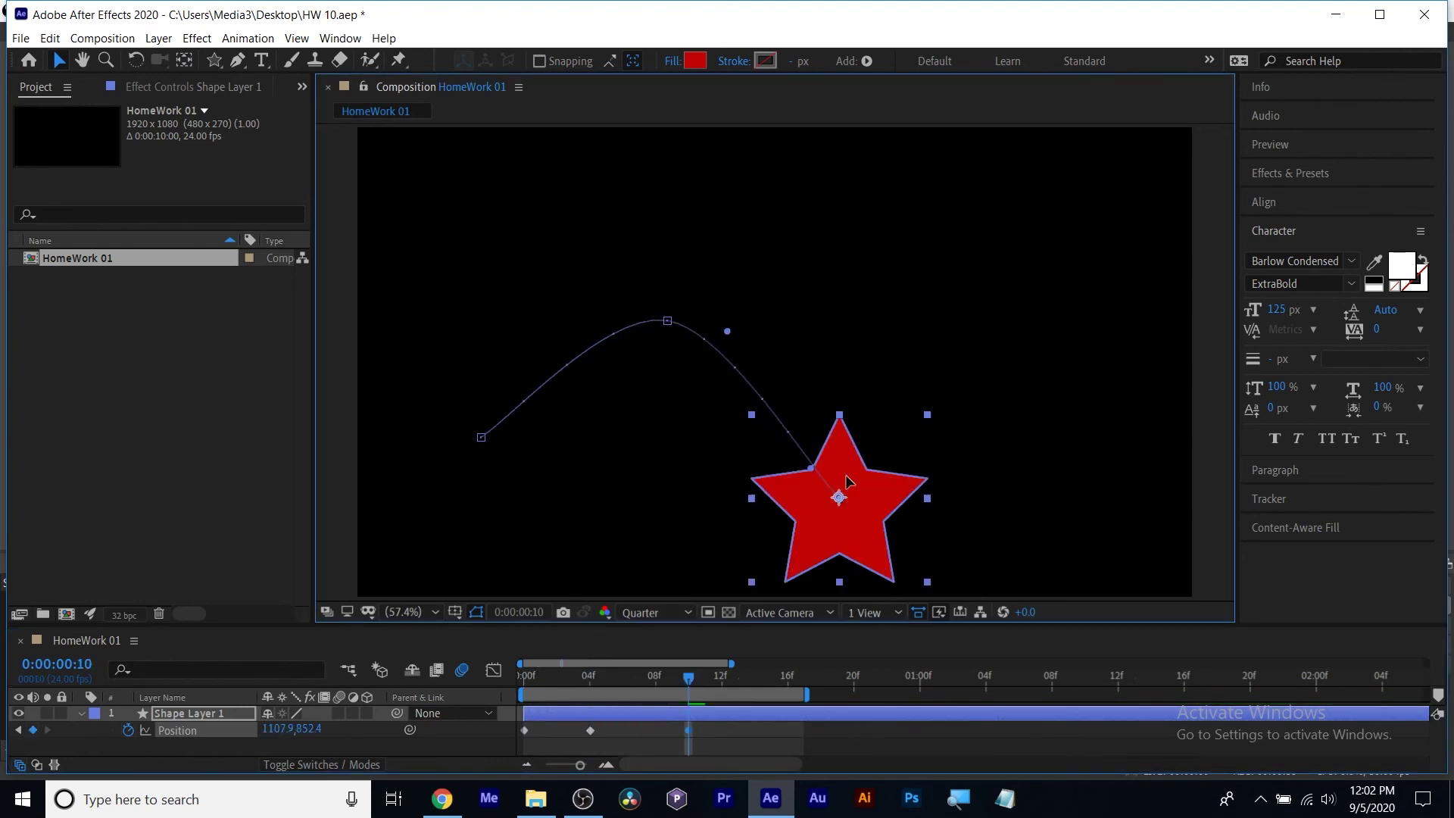
{"action": "left_click_drag", "start_coordinate": [697, 676], "coordinate": [787, 659]}
{"action": "left_click_drag", "start_coordinate": [834, 546], "coordinate": [1032, 307]}
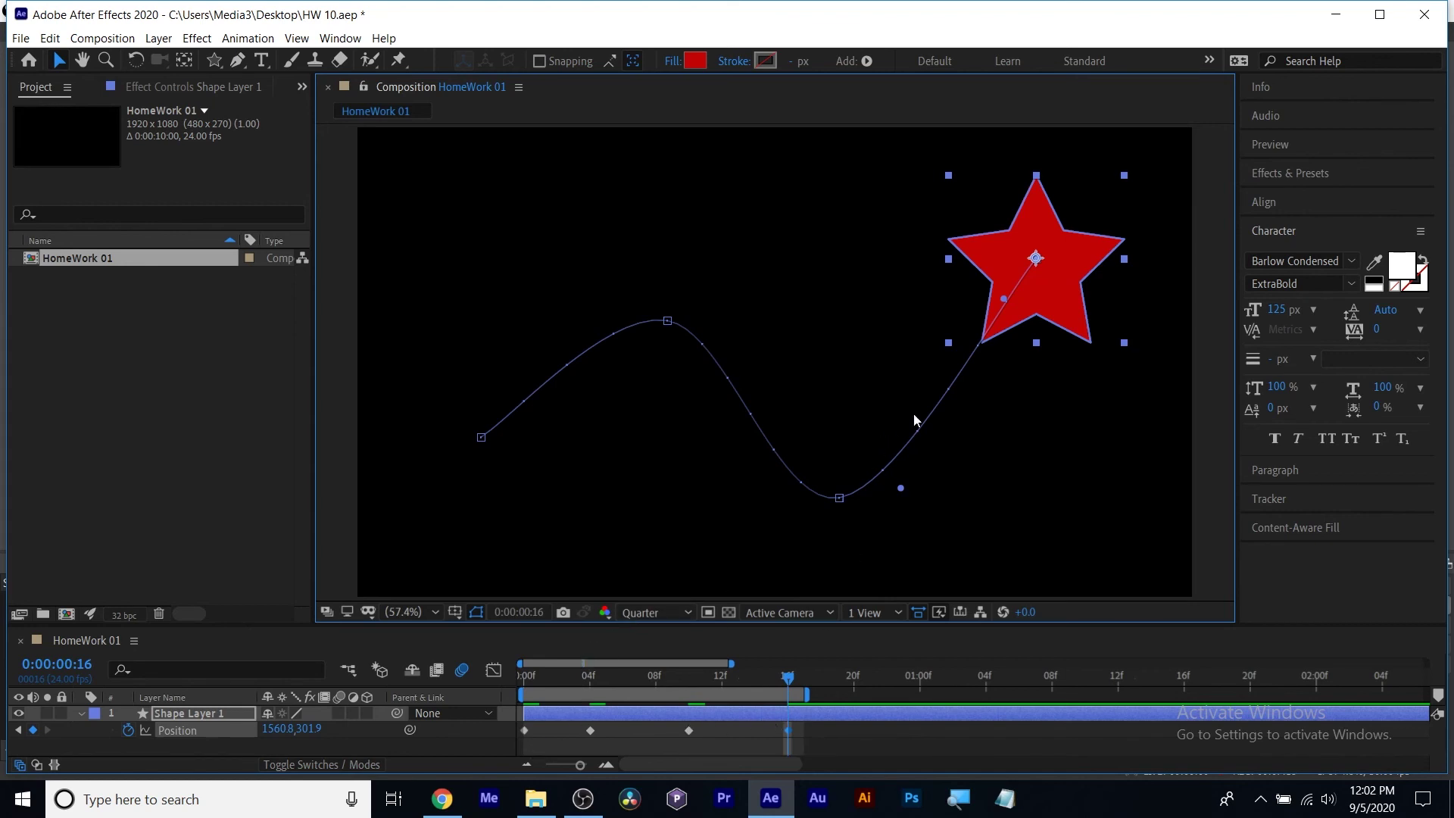
{"action": "left_click_drag", "start_coordinate": [1045, 302], "coordinate": [1060, 301]}
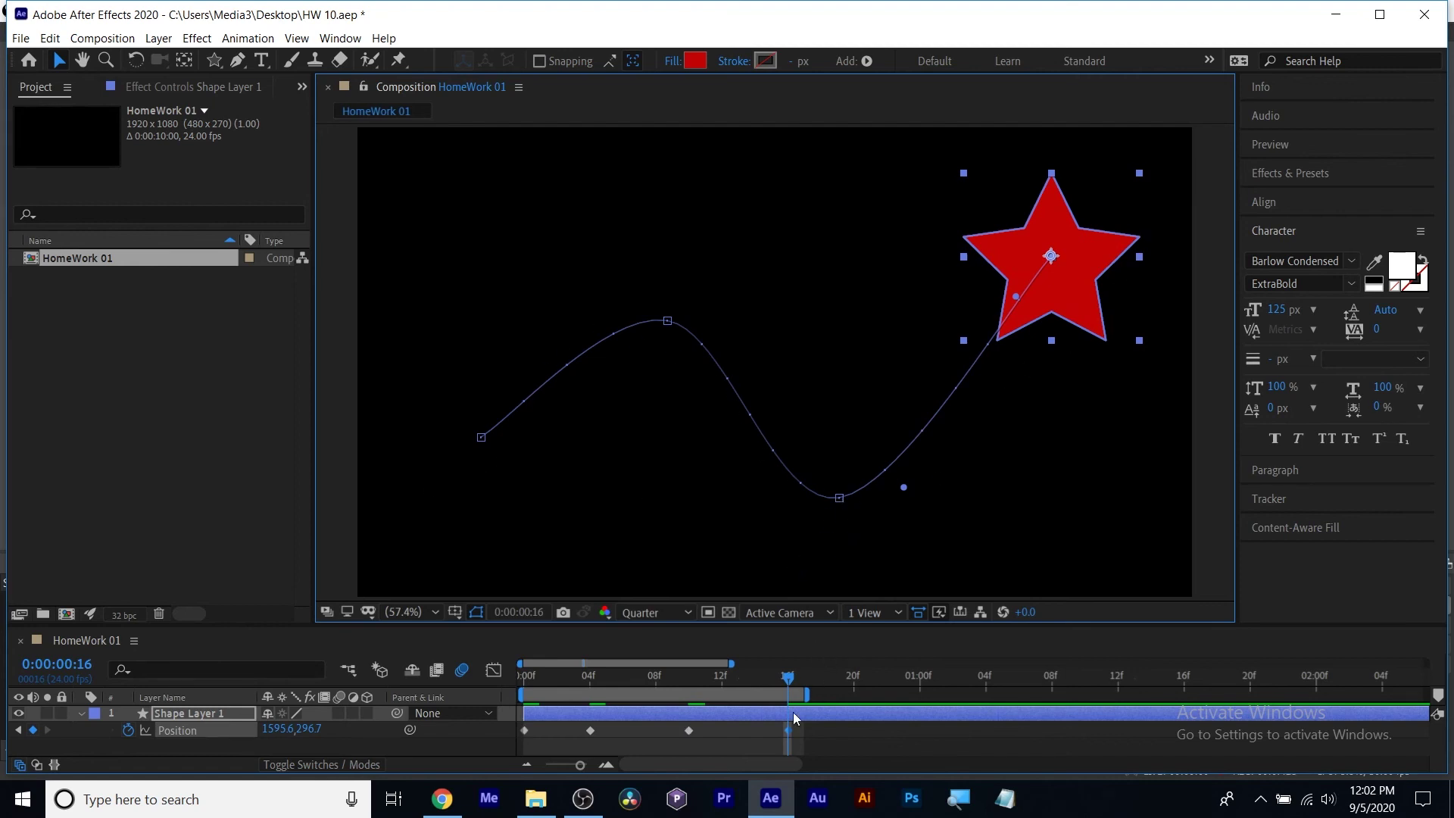
Play the star's wavy movement from frame 0 and stop at frame 4.
{"action": "left_click_drag", "start_coordinate": [785, 680], "coordinate": [516, 683]}
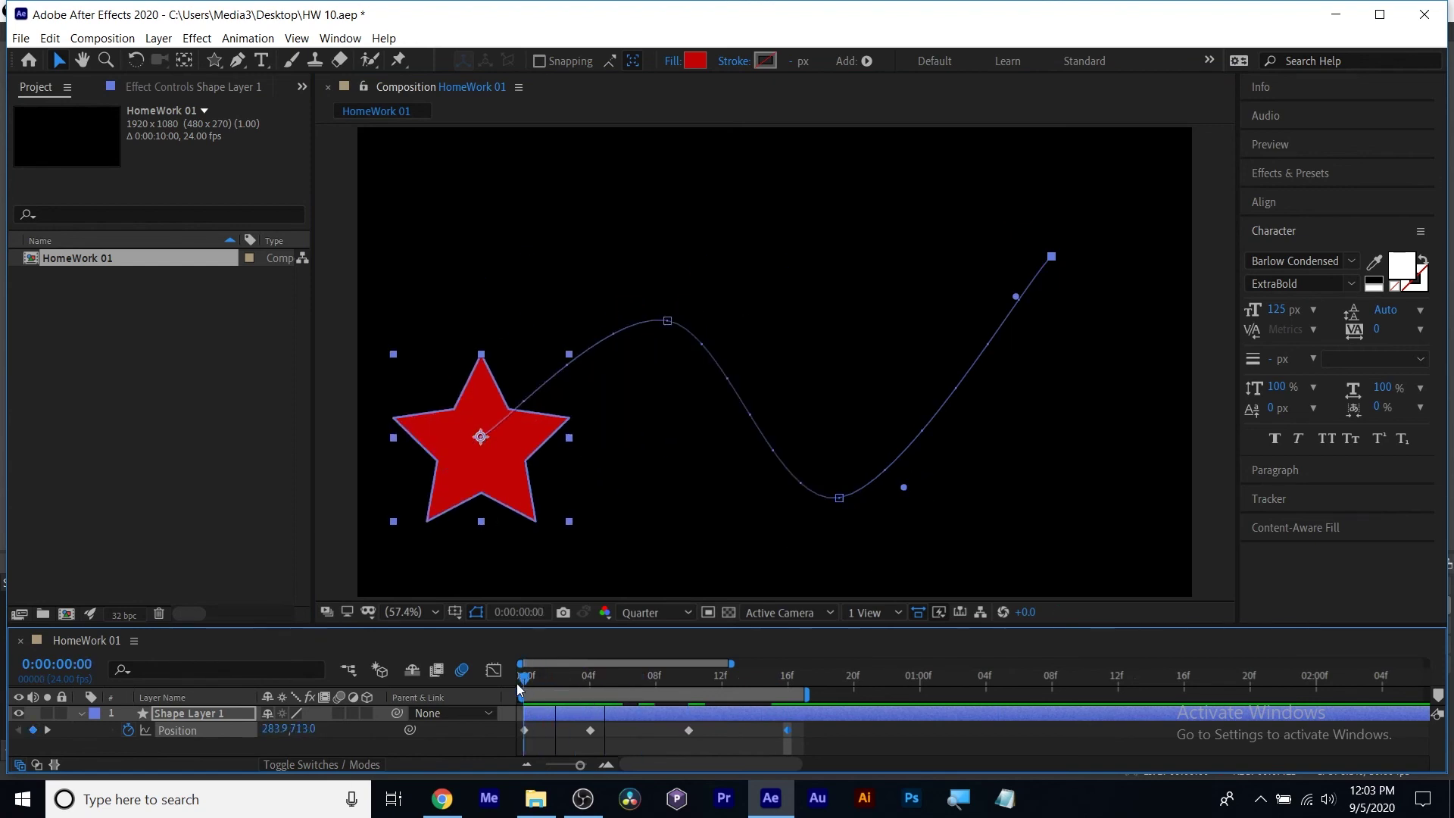
{"action": "key", "text": "space"}
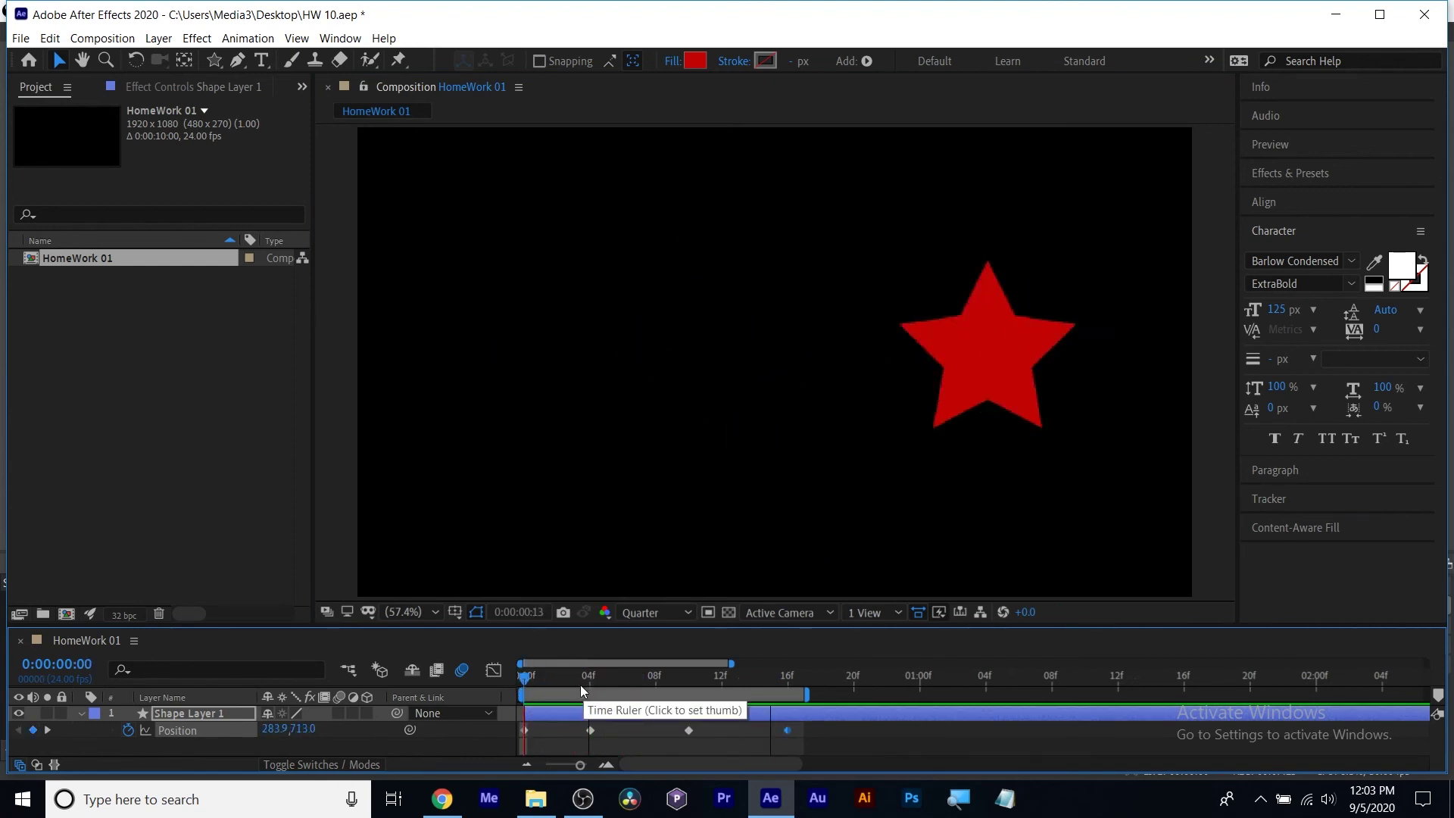
{"action": "left_click", "coordinate": [580, 685]}
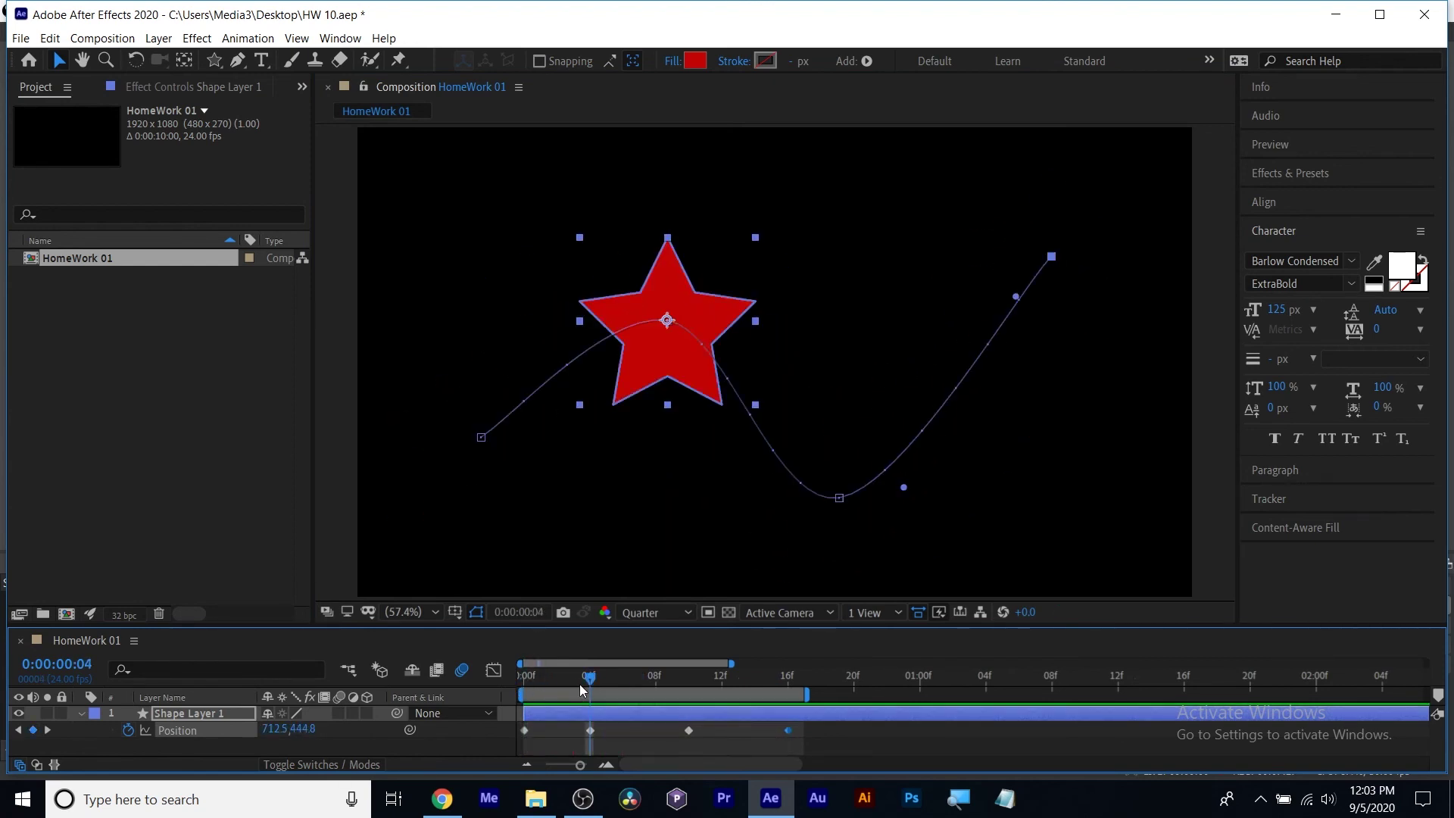
Bend the start of the motion path upward using the first position keyframe's direction handle.
{"action": "left_click", "coordinate": [609, 712]}
{"action": "left_click", "coordinate": [613, 394]}
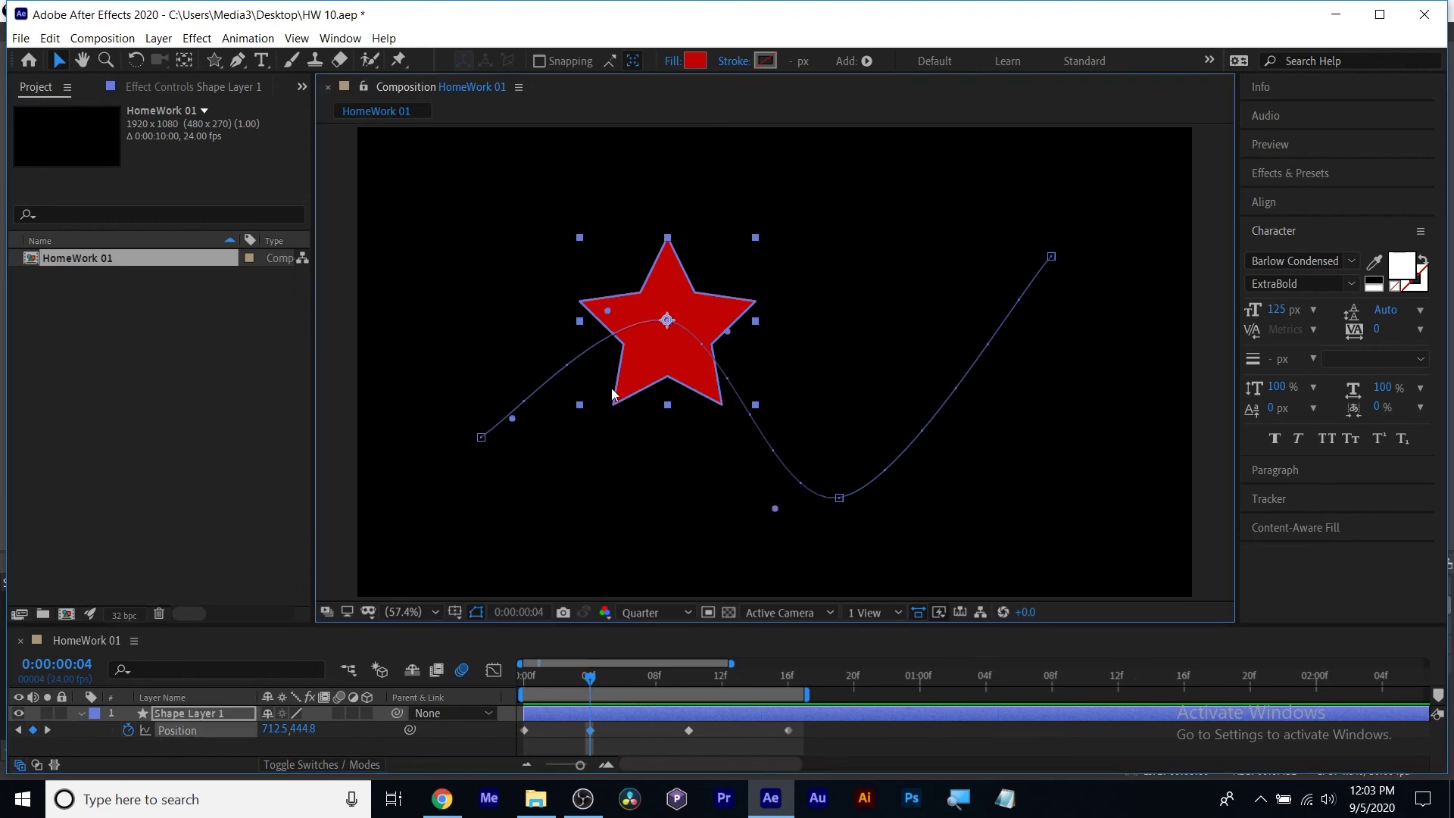
{"action": "left_click", "coordinate": [481, 438]}
{"action": "left_click_drag", "start_coordinate": [511, 421], "coordinate": [485, 359]}
Widen the curve at the frame 10 keyframe and move the path's end point outward, adjusting their handles and positions.
{"action": "left_click", "coordinate": [839, 499]}
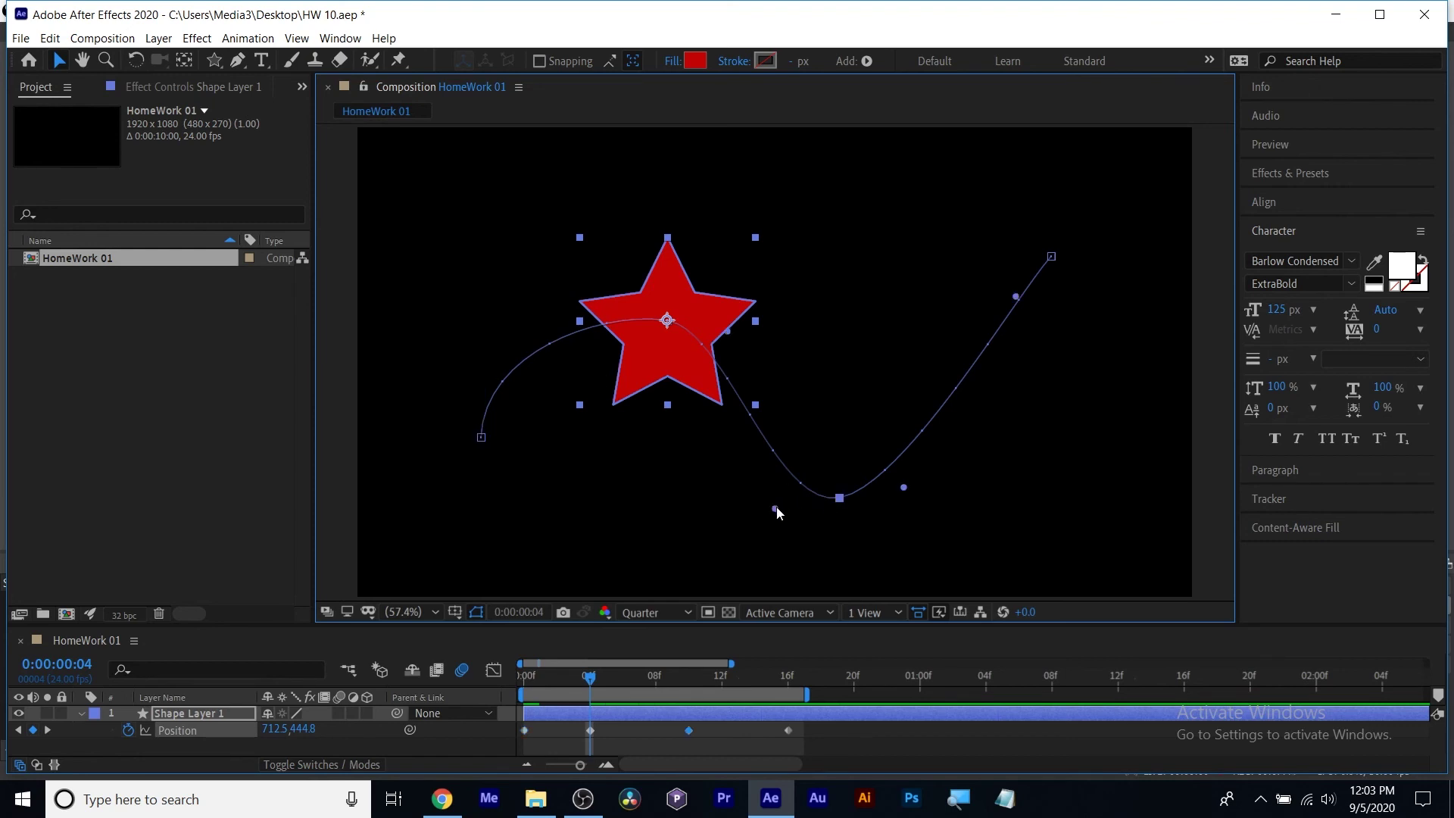
{"action": "left_click_drag", "start_coordinate": [775, 508], "coordinate": [691, 528]}
{"action": "left_click_drag", "start_coordinate": [1016, 298], "coordinate": [1057, 308]}
{"action": "left_click_drag", "start_coordinate": [1051, 258], "coordinate": [1090, 244]}
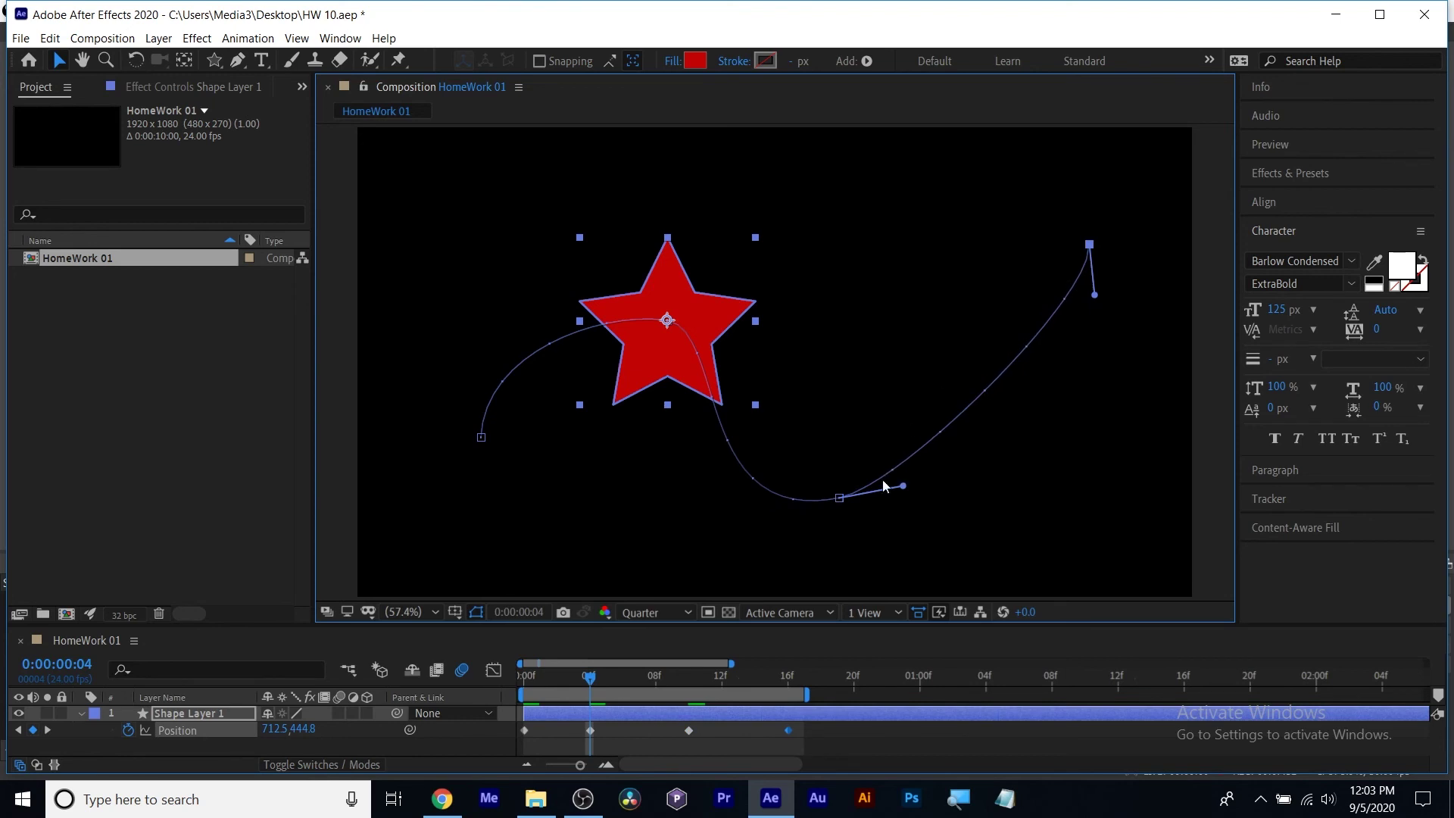
{"action": "left_click_drag", "start_coordinate": [844, 505], "coordinate": [966, 527]}
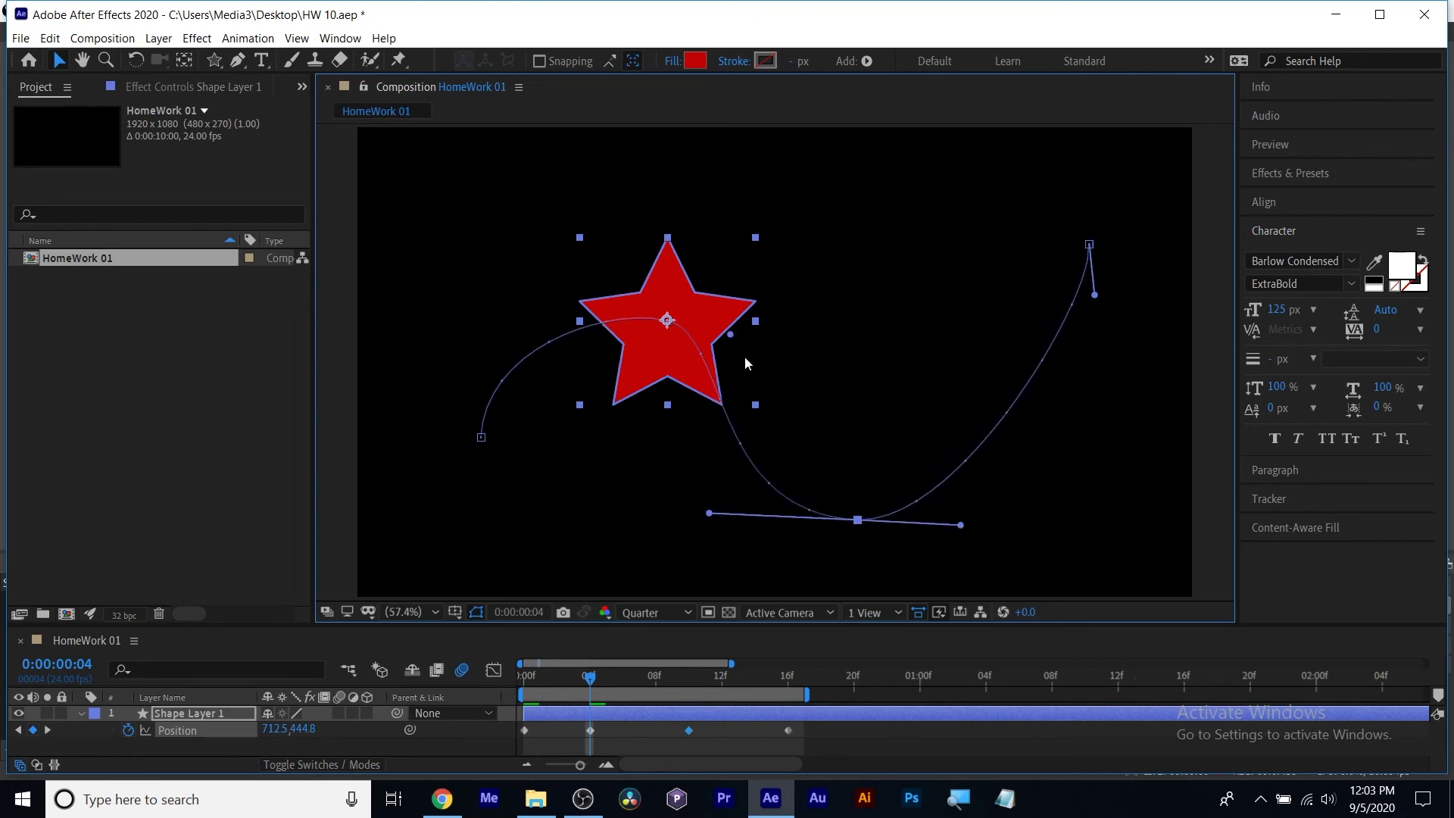
Raise the frame 4 keyframe to about 756, 352, shift the path's start left to about 185, 713, and lengthen its handle upward.
{"action": "left_click_drag", "start_coordinate": [675, 323], "coordinate": [693, 282]}
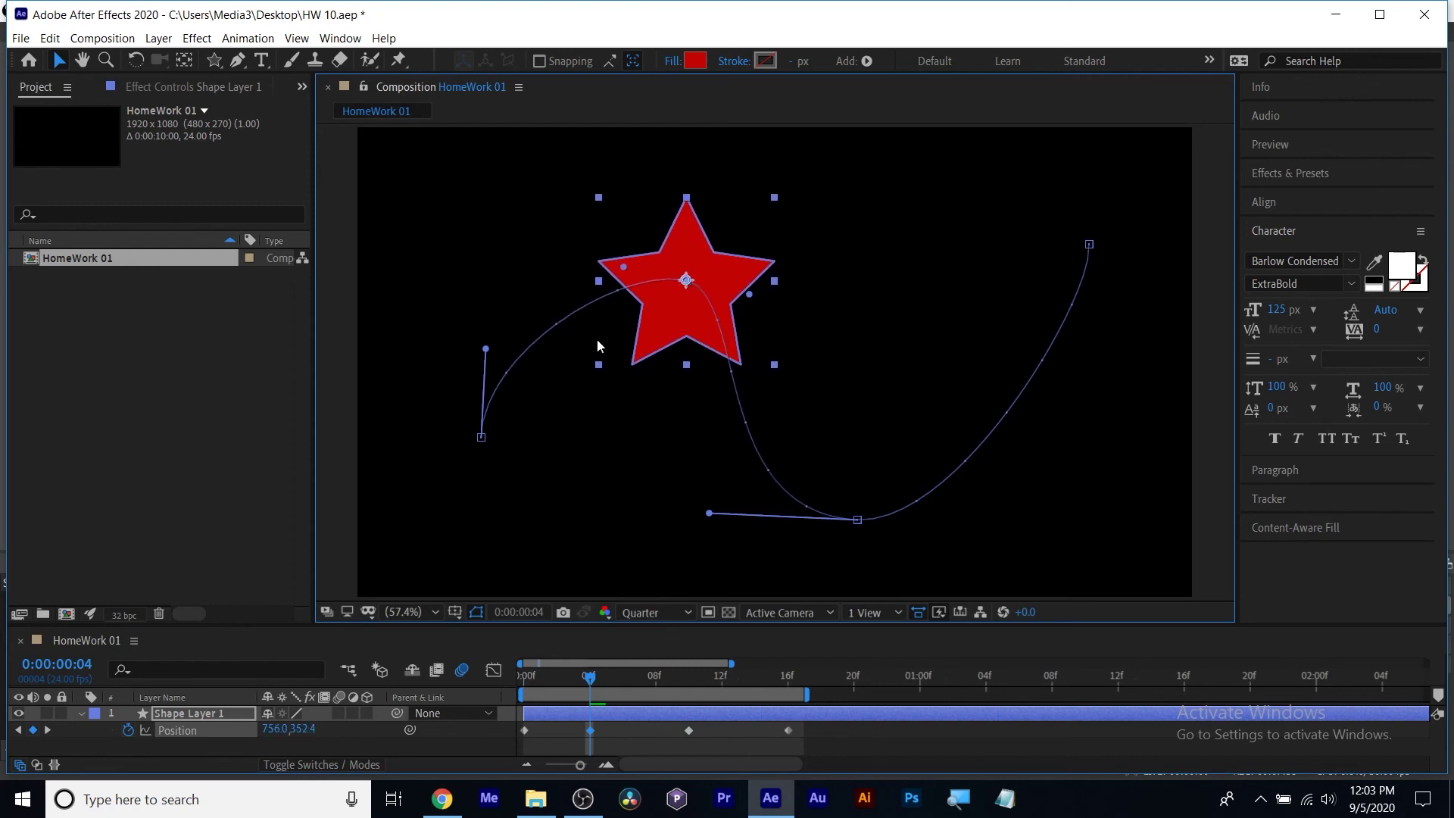
{"action": "left_click_drag", "start_coordinate": [487, 439], "coordinate": [443, 439]}
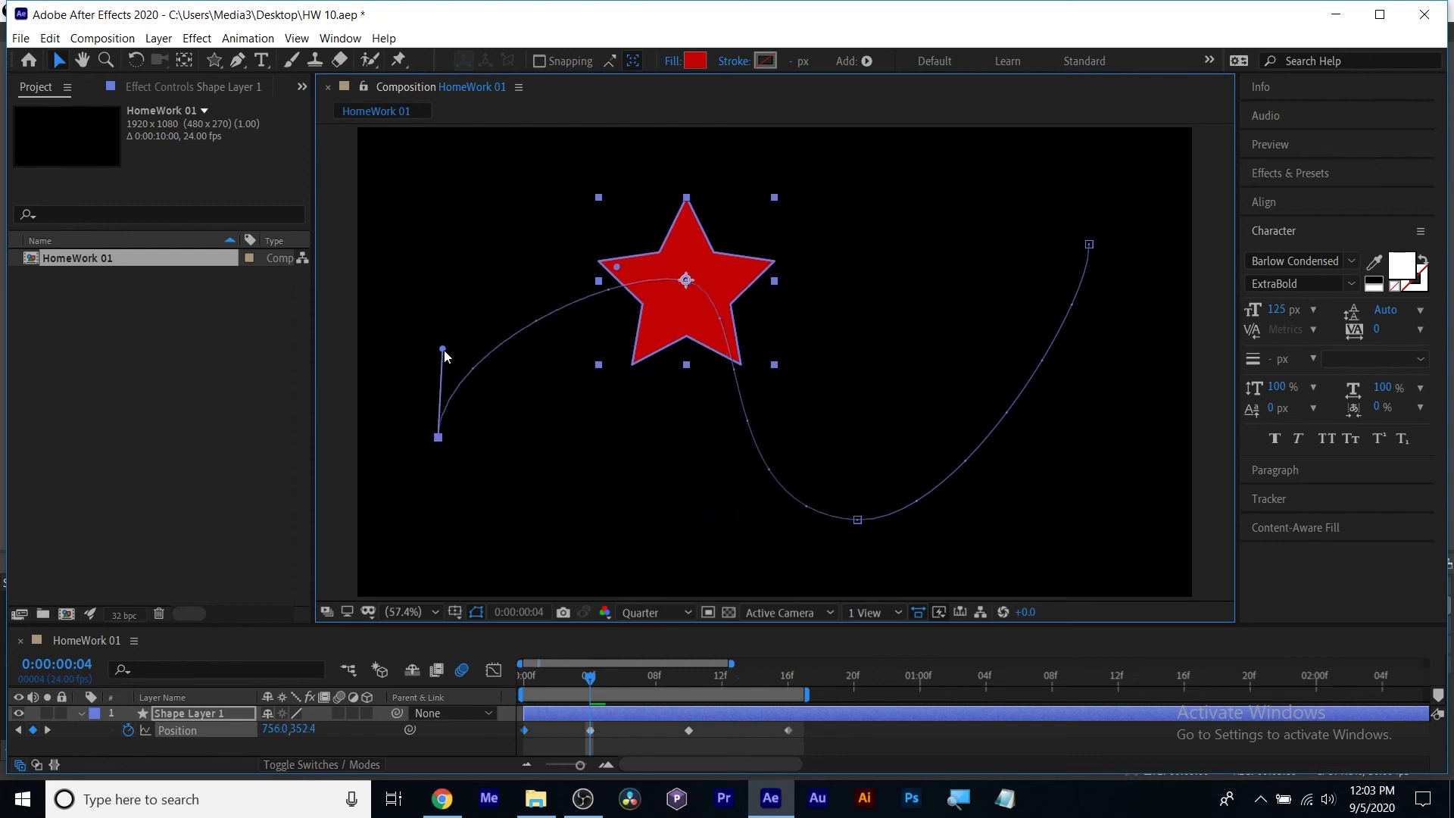
{"action": "left_click_drag", "start_coordinate": [442, 350], "coordinate": [435, 241]}
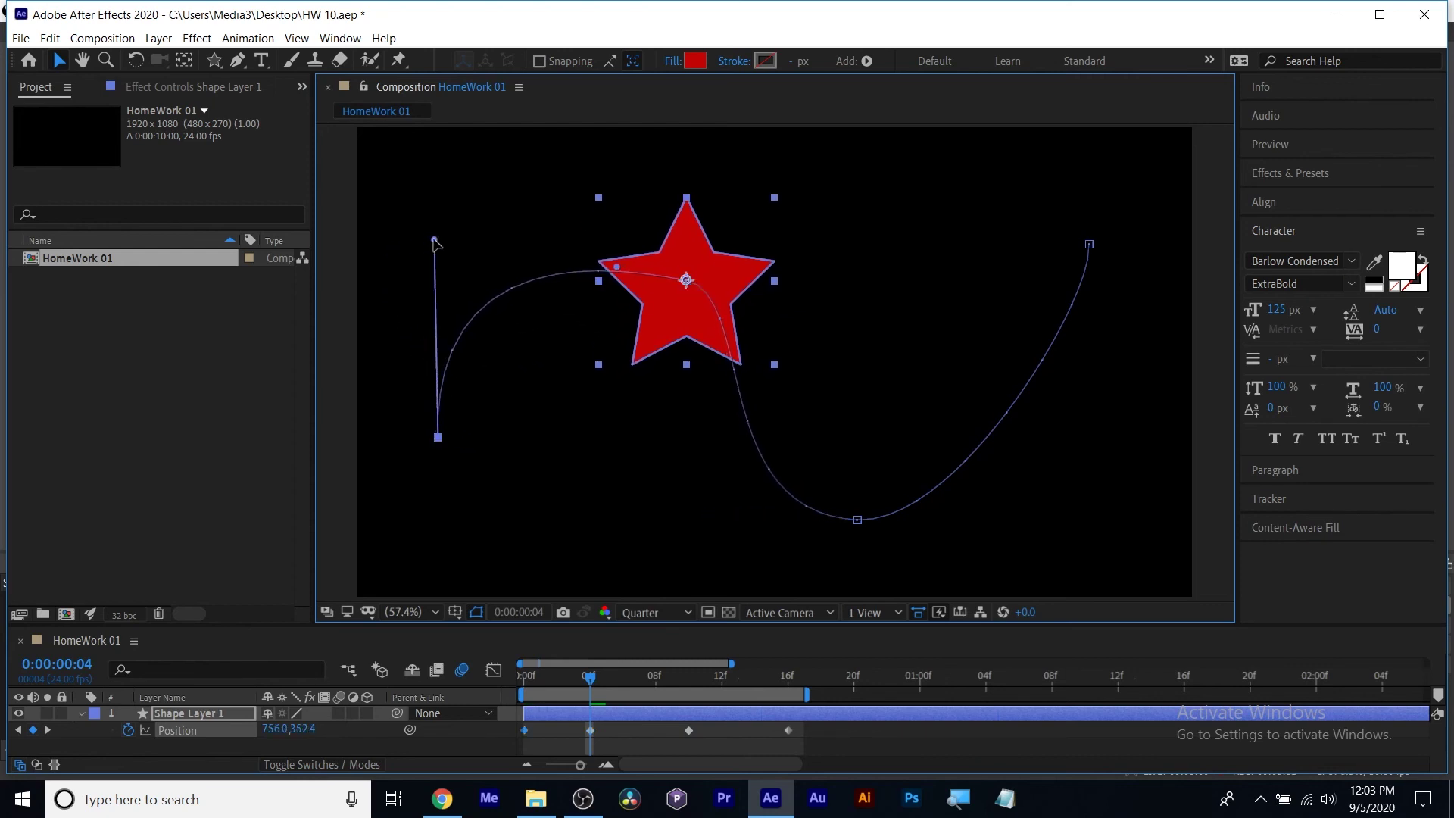
Play the star's animation from frame 0 to review the reshaped motion path.
{"action": "left_click_drag", "start_coordinate": [591, 676], "coordinate": [501, 669]}
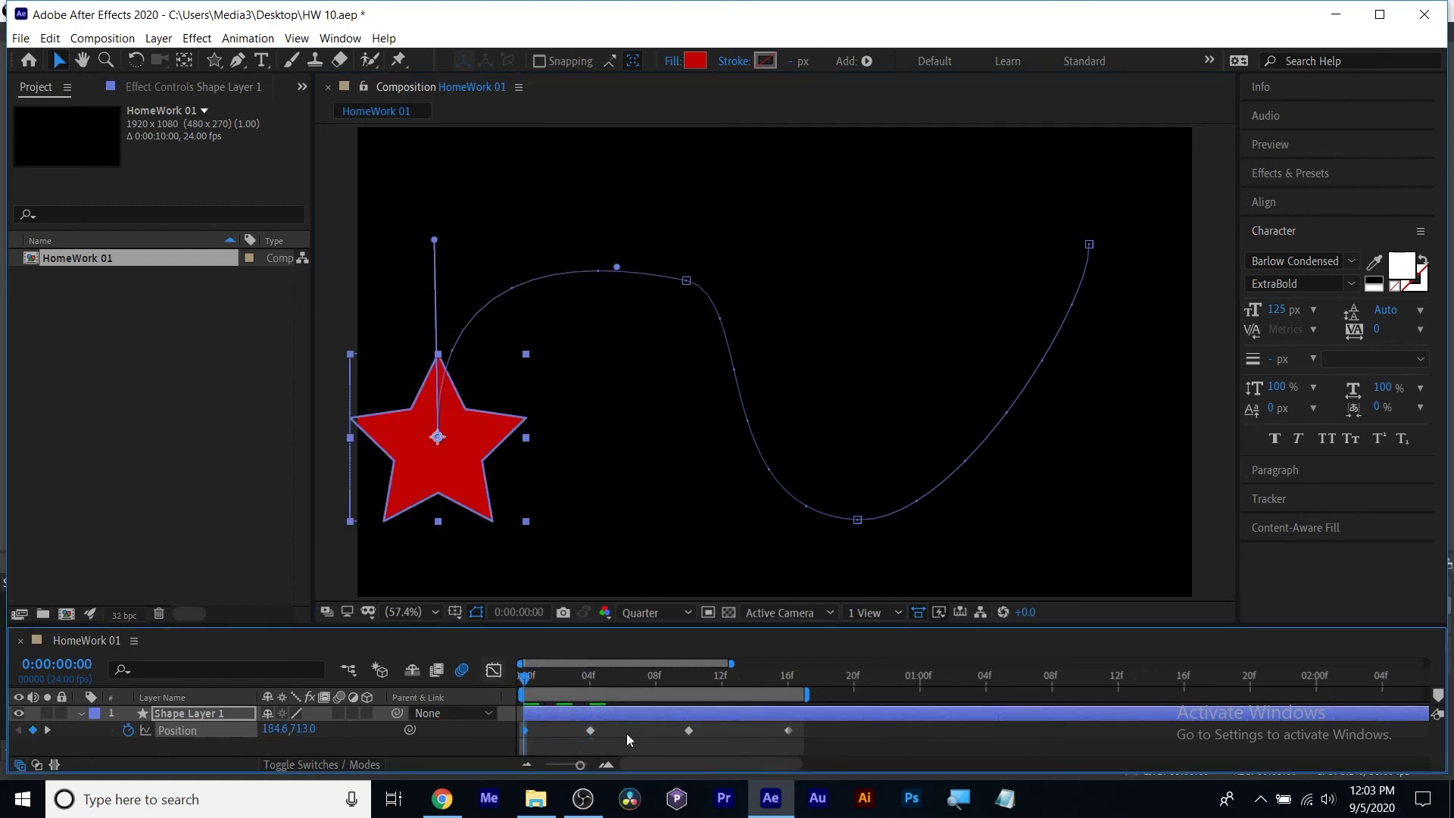
{"action": "key", "text": "space"}
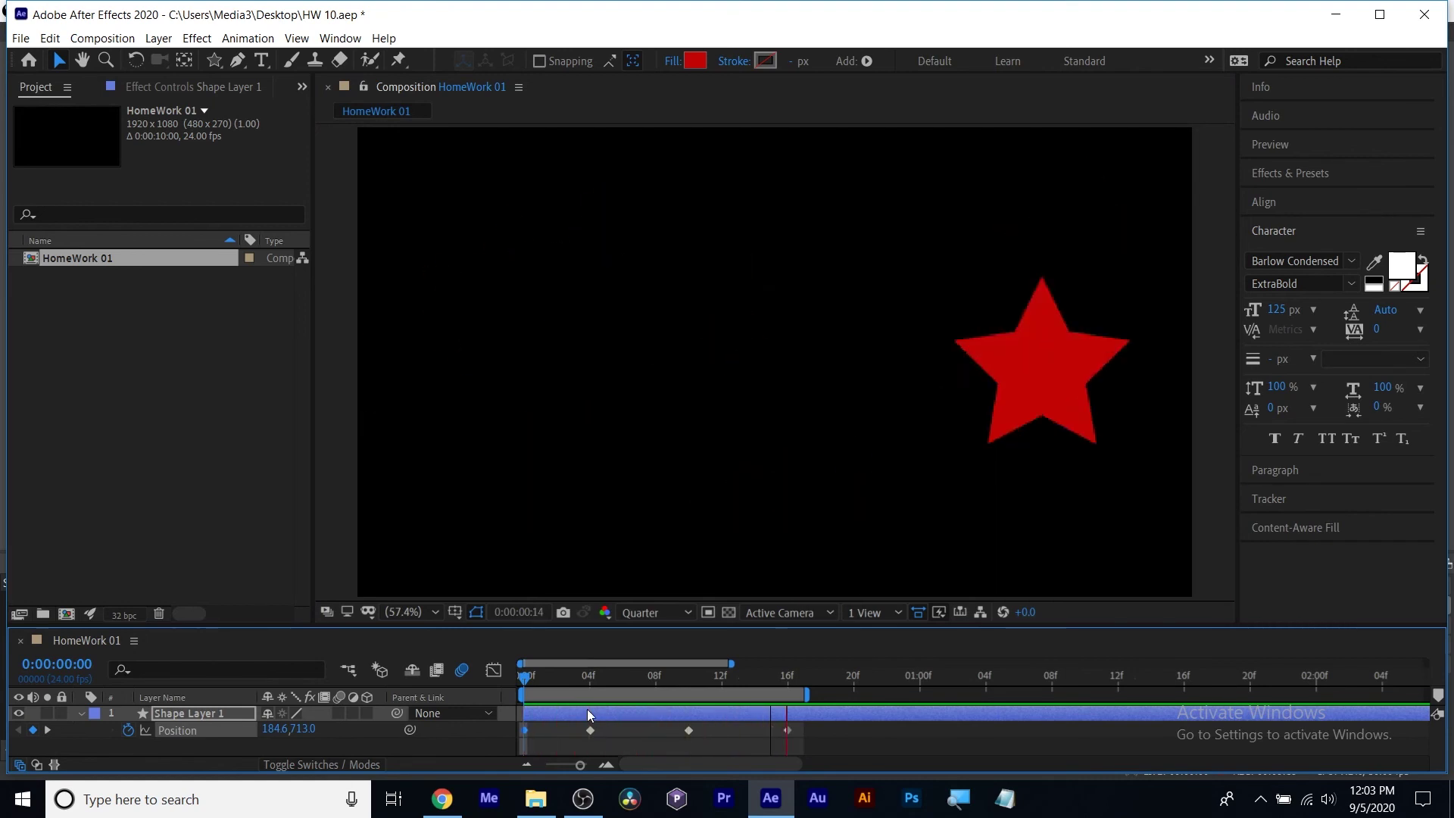
{"action": "key", "text": "space"}
Raise the frame 4 path point further and extend its direction handles to round the upper curve.
{"action": "left_click_drag", "start_coordinate": [717, 677], "coordinate": [540, 682]}
{"action": "left_click", "coordinate": [686, 282]}
{"action": "left_click_drag", "start_coordinate": [688, 282], "coordinate": [802, 312]}
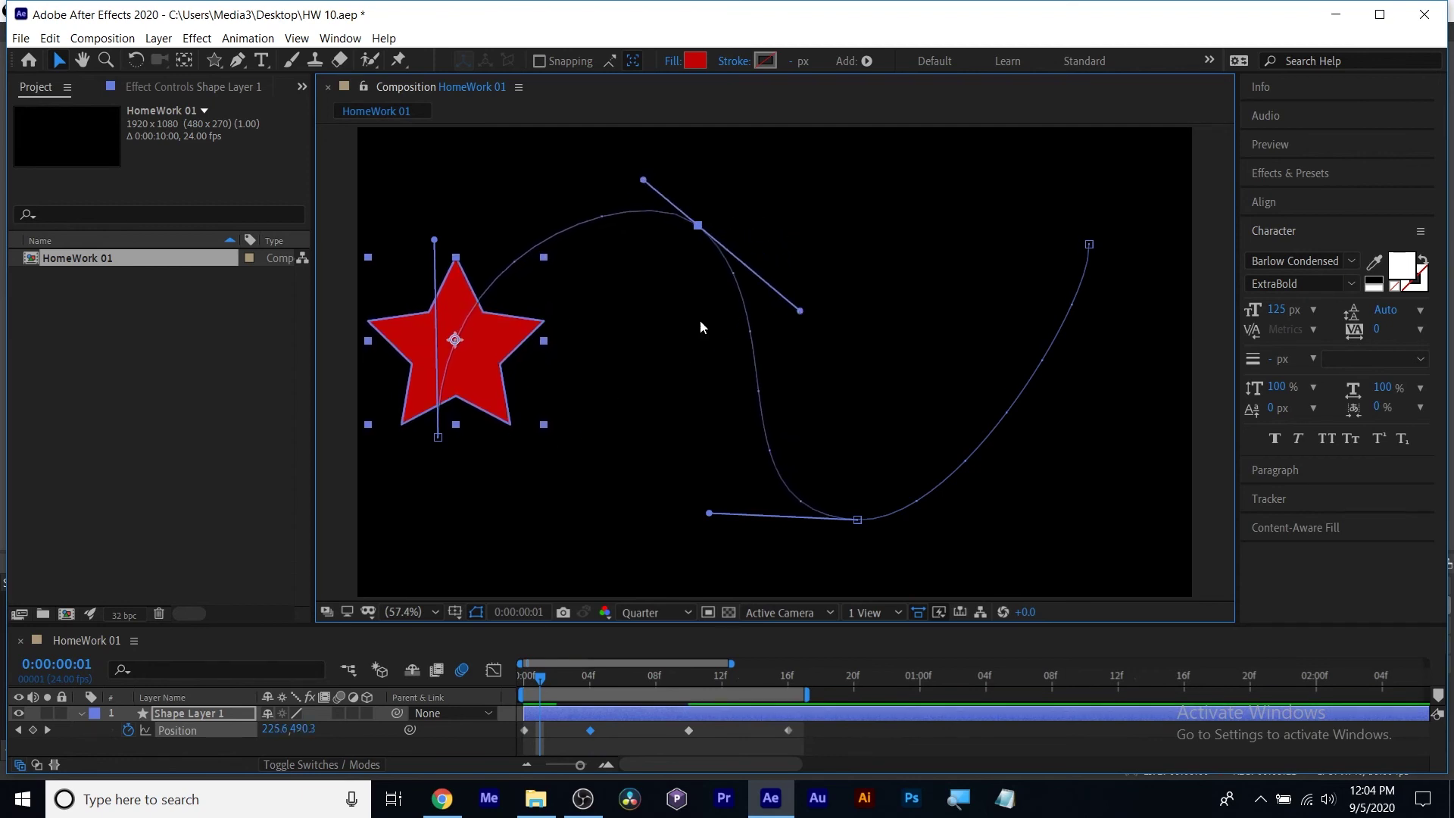
Preview the star's reshaped motion path and set the star layer's auto-orientation to Orient Along Path.
{"action": "left_click", "coordinate": [690, 649]}
{"action": "key", "text": "space"}
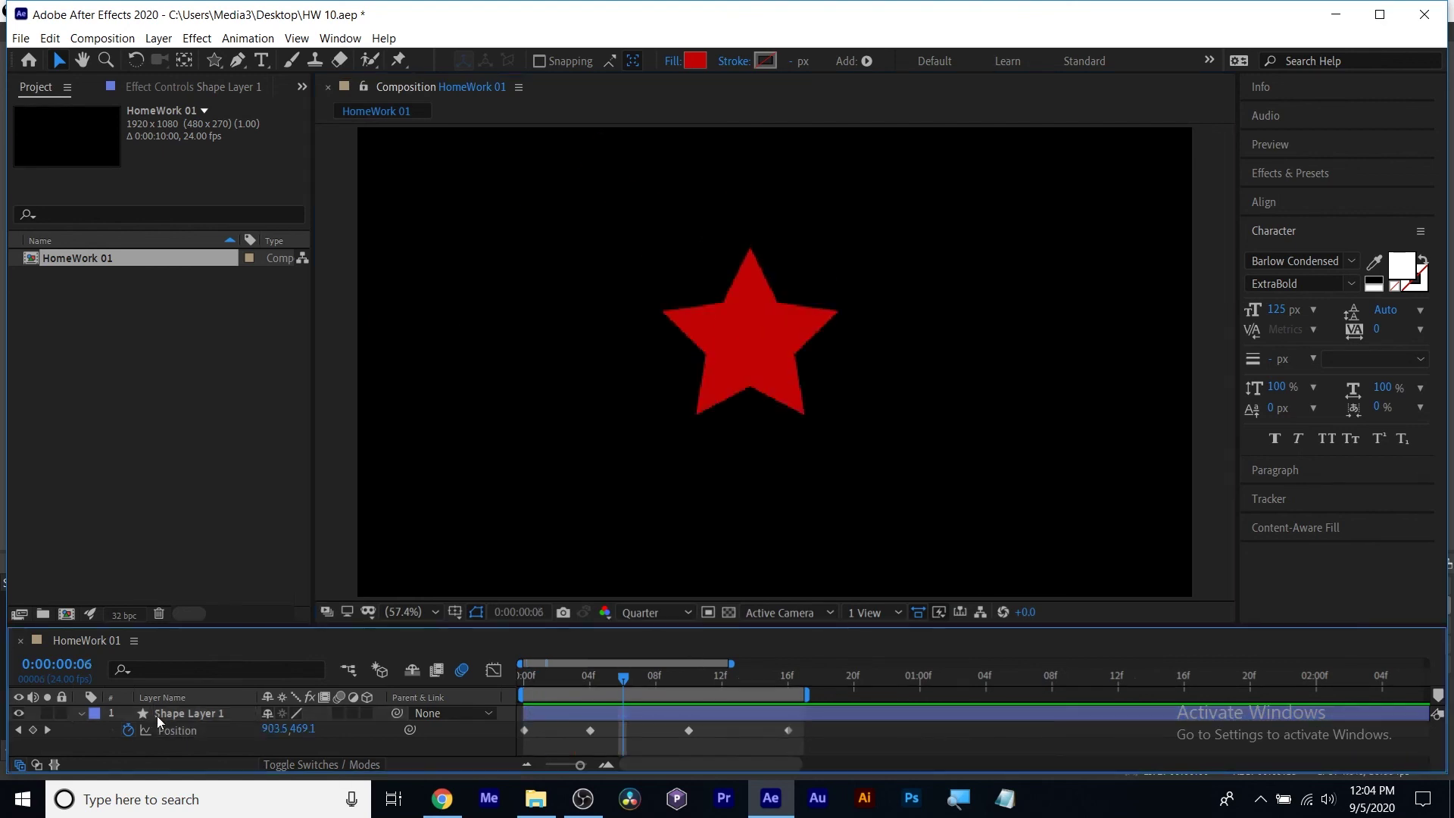
{"action": "left_click", "coordinate": [188, 716]}
{"action": "left_click", "coordinate": [195, 712]}
{"action": "right_click", "coordinate": [197, 711]}
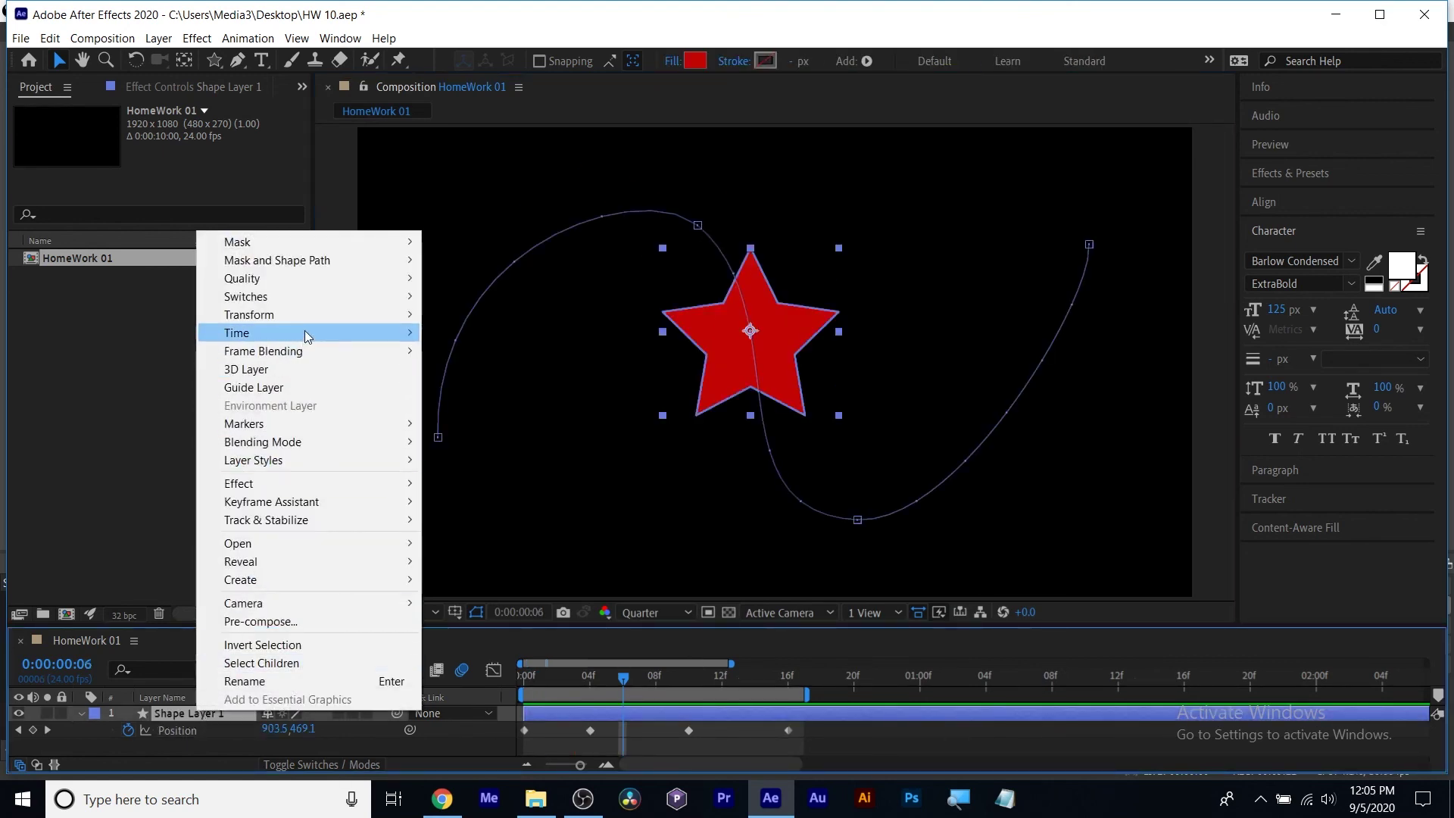
{"action": "mouse_move", "coordinate": [305, 314]}
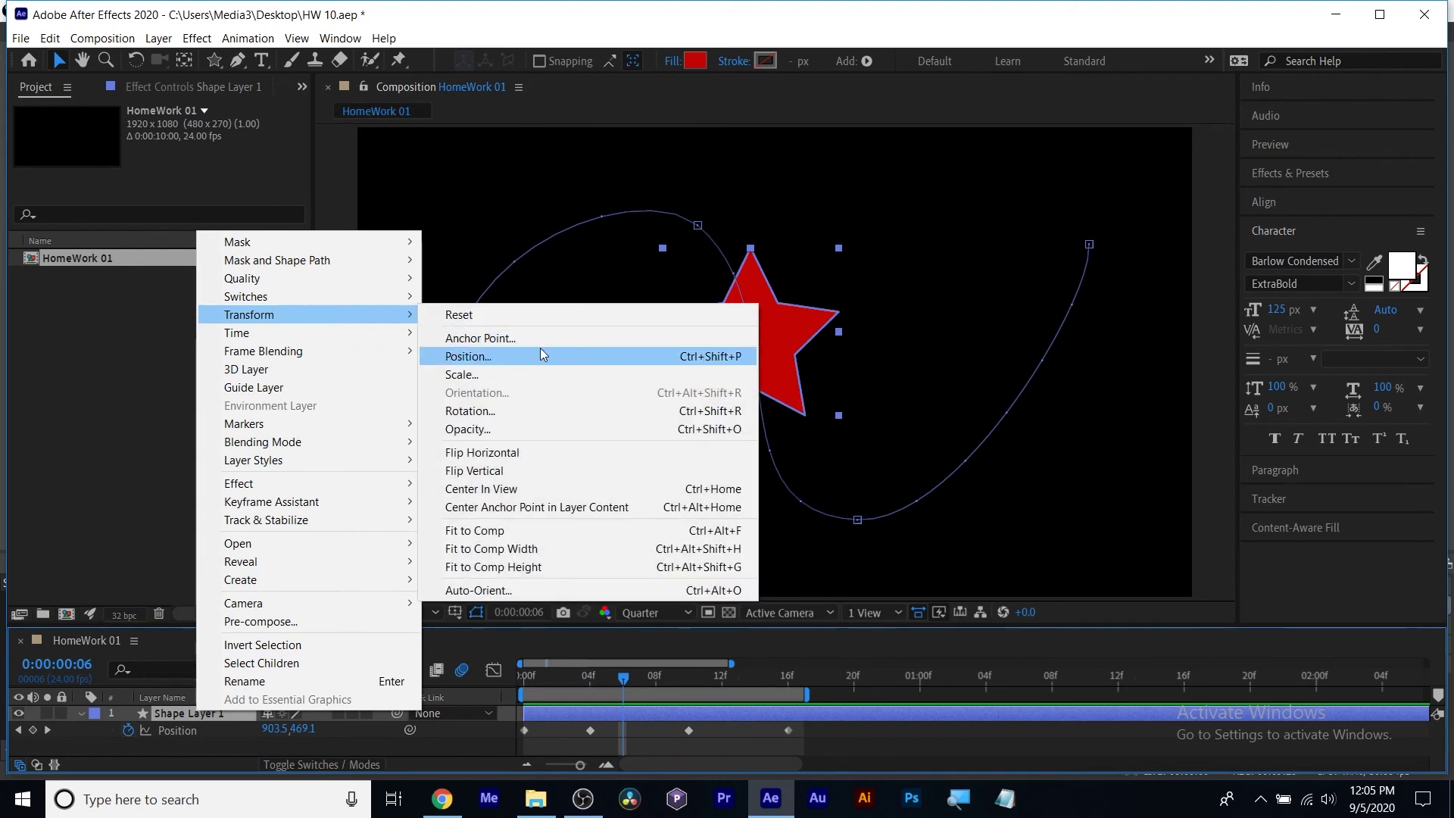
{"action": "left_click", "coordinate": [521, 592]}
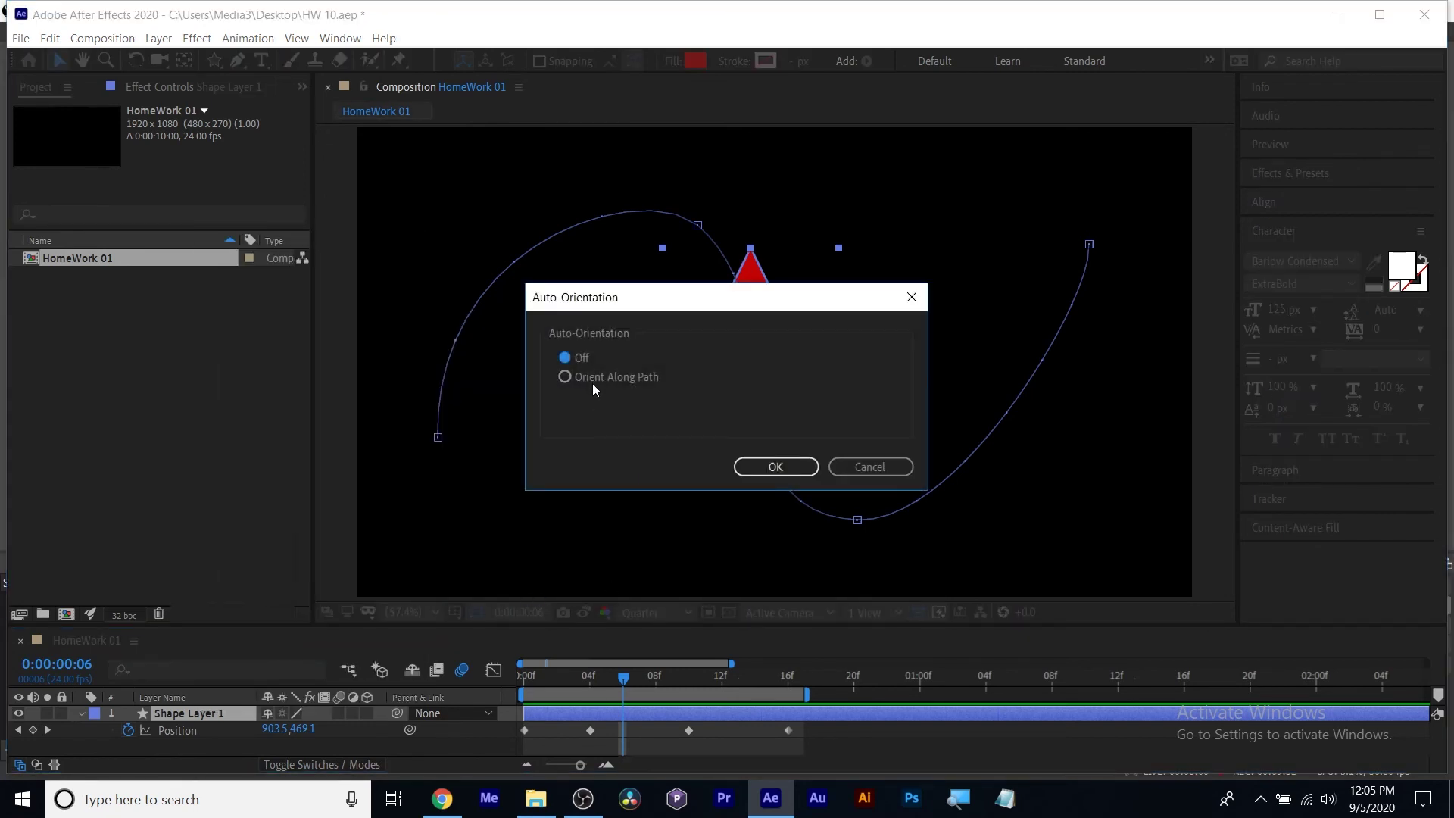
{"action": "left_click", "coordinate": [778, 467]}
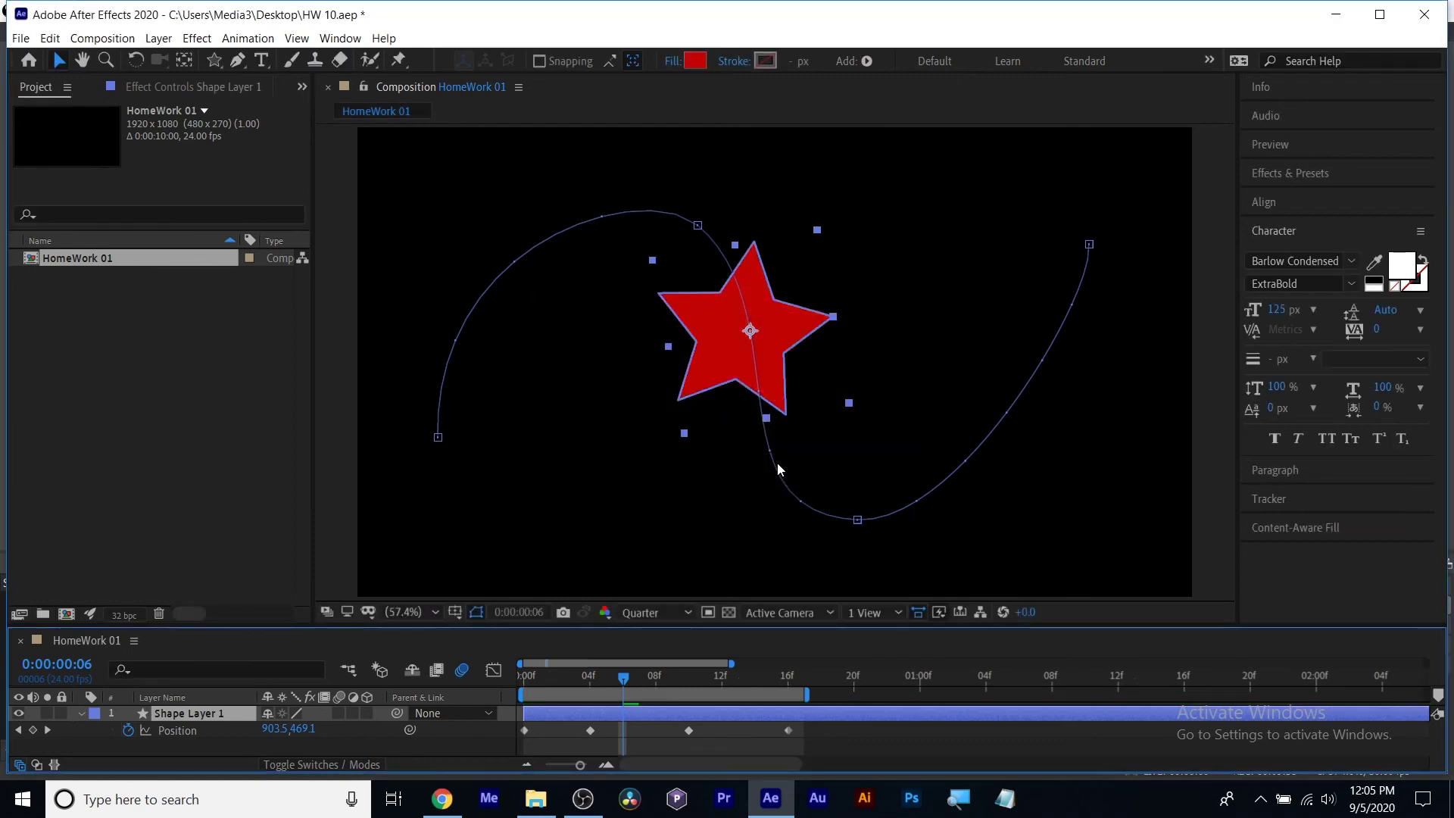
Review the star's rotation along the path through frame 16 and check its Auto-Orientation setting, keeping Orient Along Path.
{"action": "left_click_drag", "start_coordinate": [630, 675], "coordinate": [792, 678]}
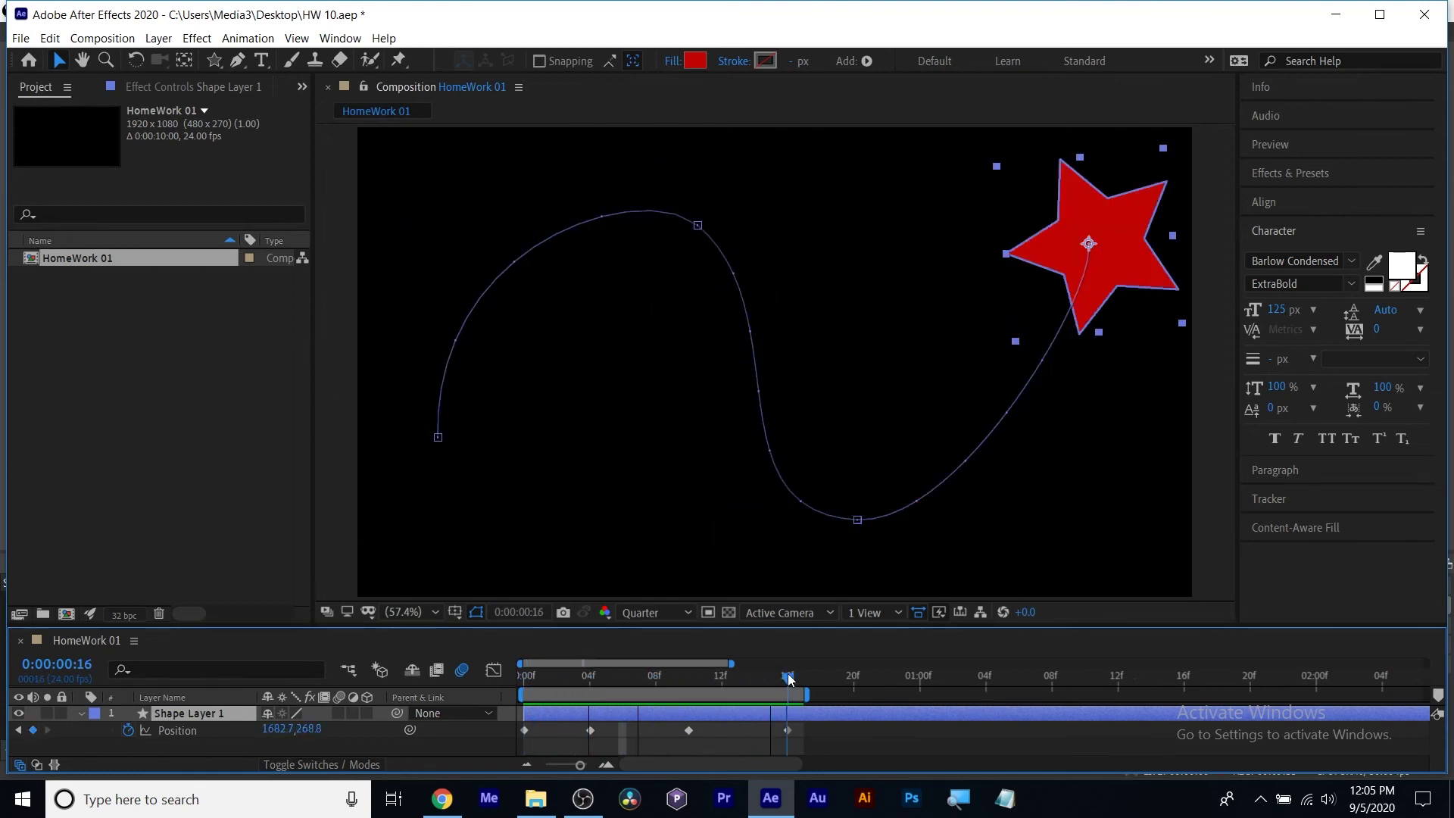
{"action": "key", "text": "space"}
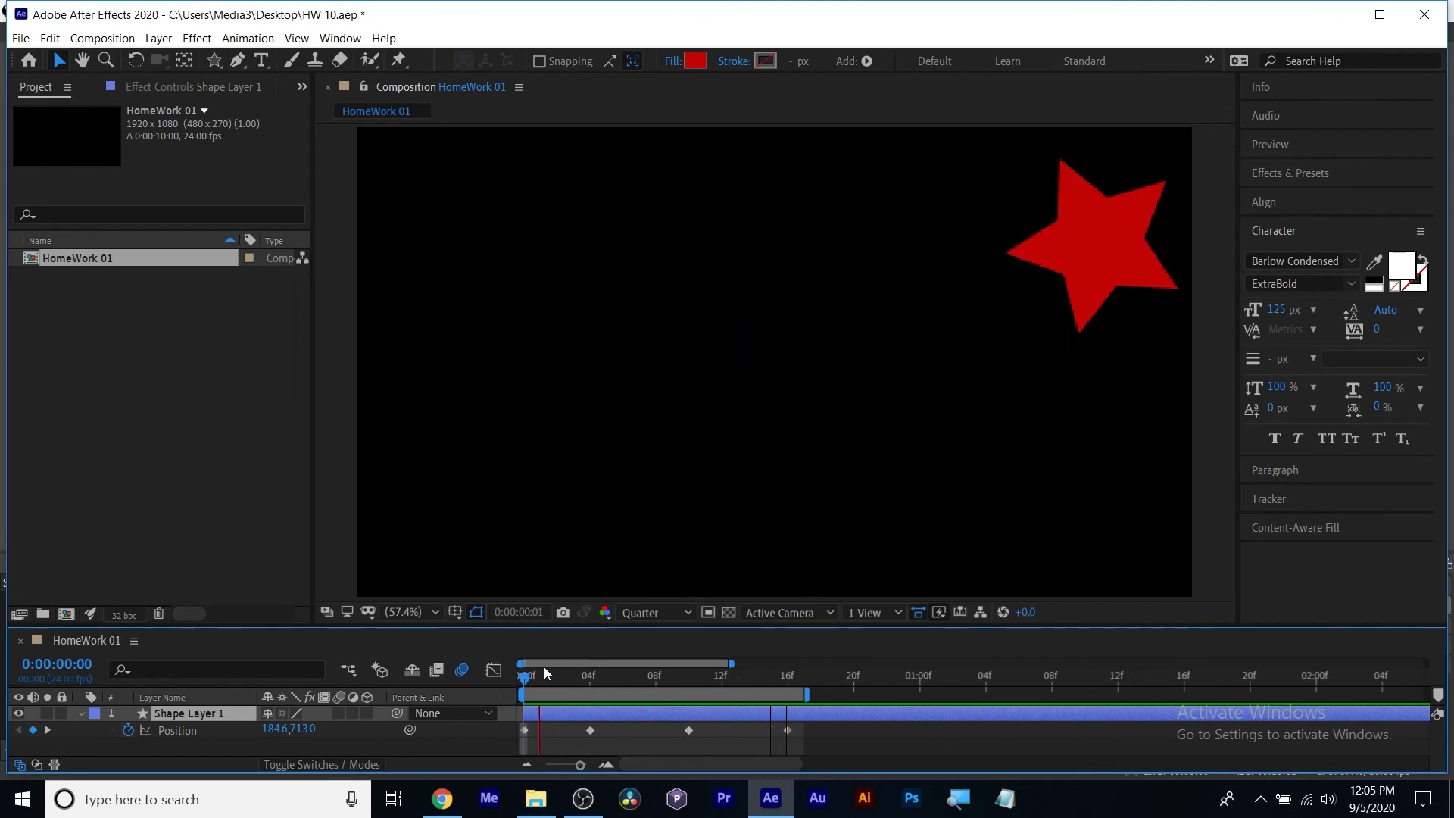
{"action": "left_click", "coordinate": [184, 715]}
{"action": "right_click", "coordinate": [202, 715]}
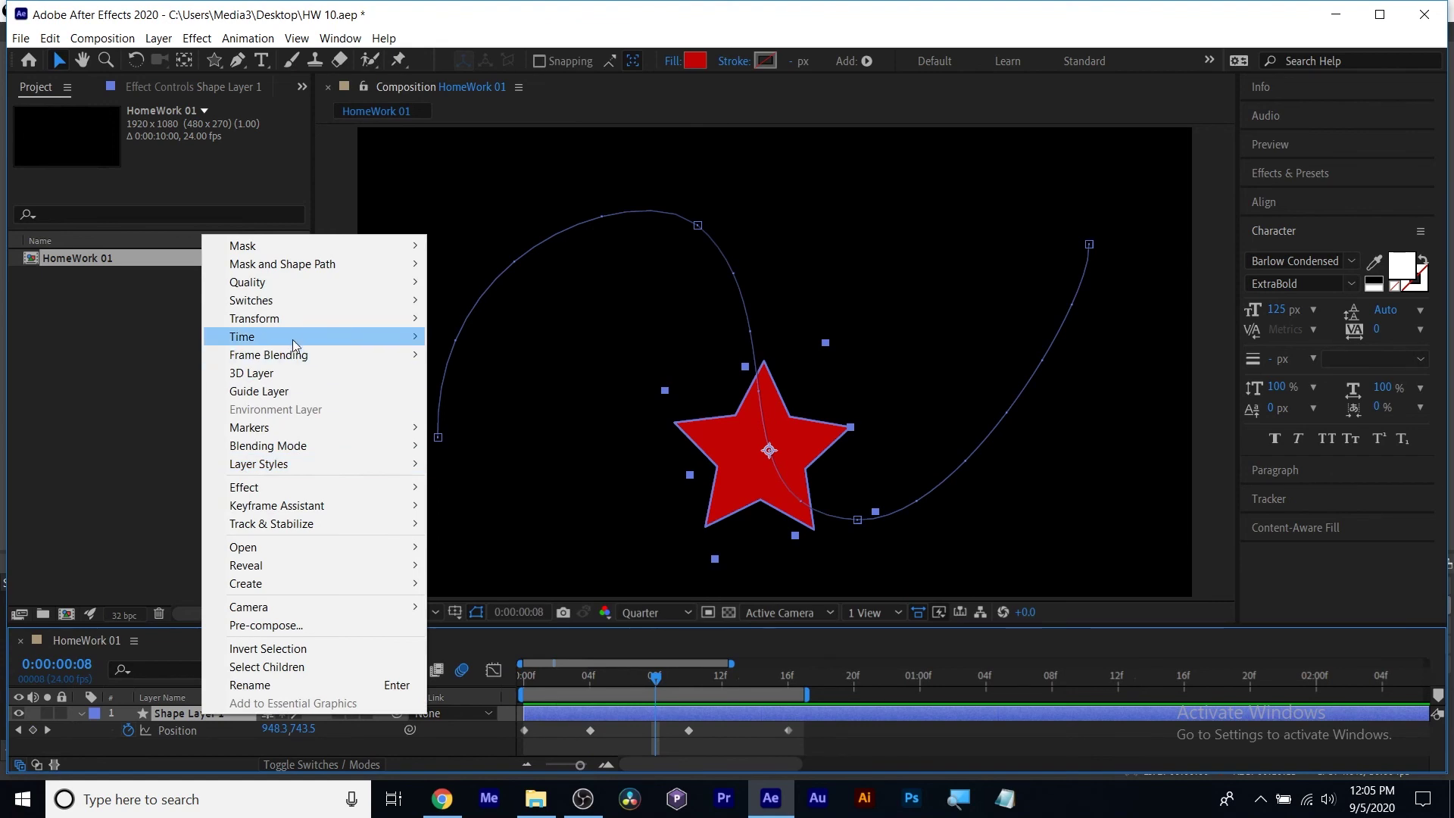
{"action": "mouse_move", "coordinate": [411, 325]}
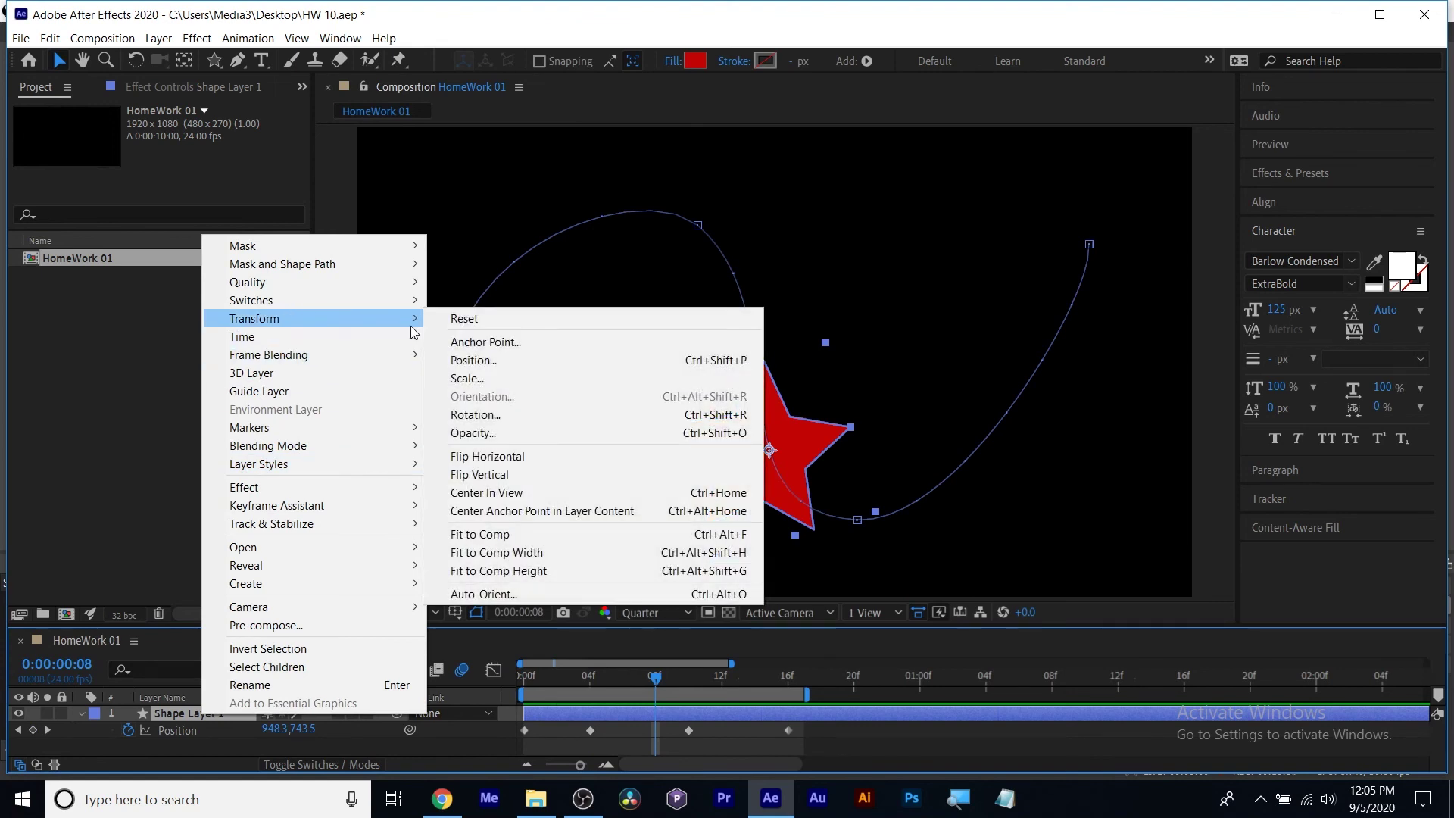
{"action": "left_click", "coordinate": [557, 591]}
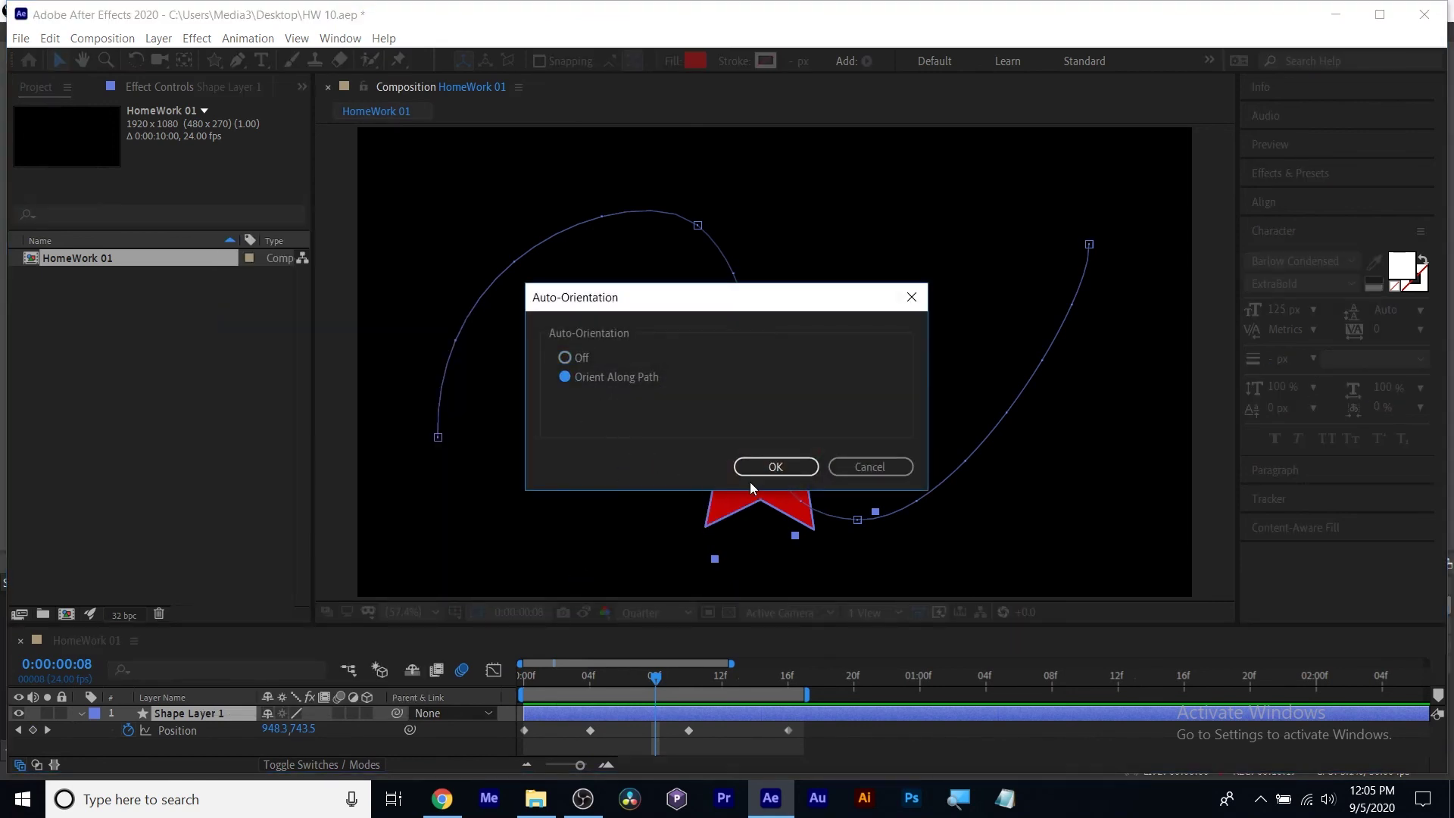
{"action": "left_click", "coordinate": [776, 468]}
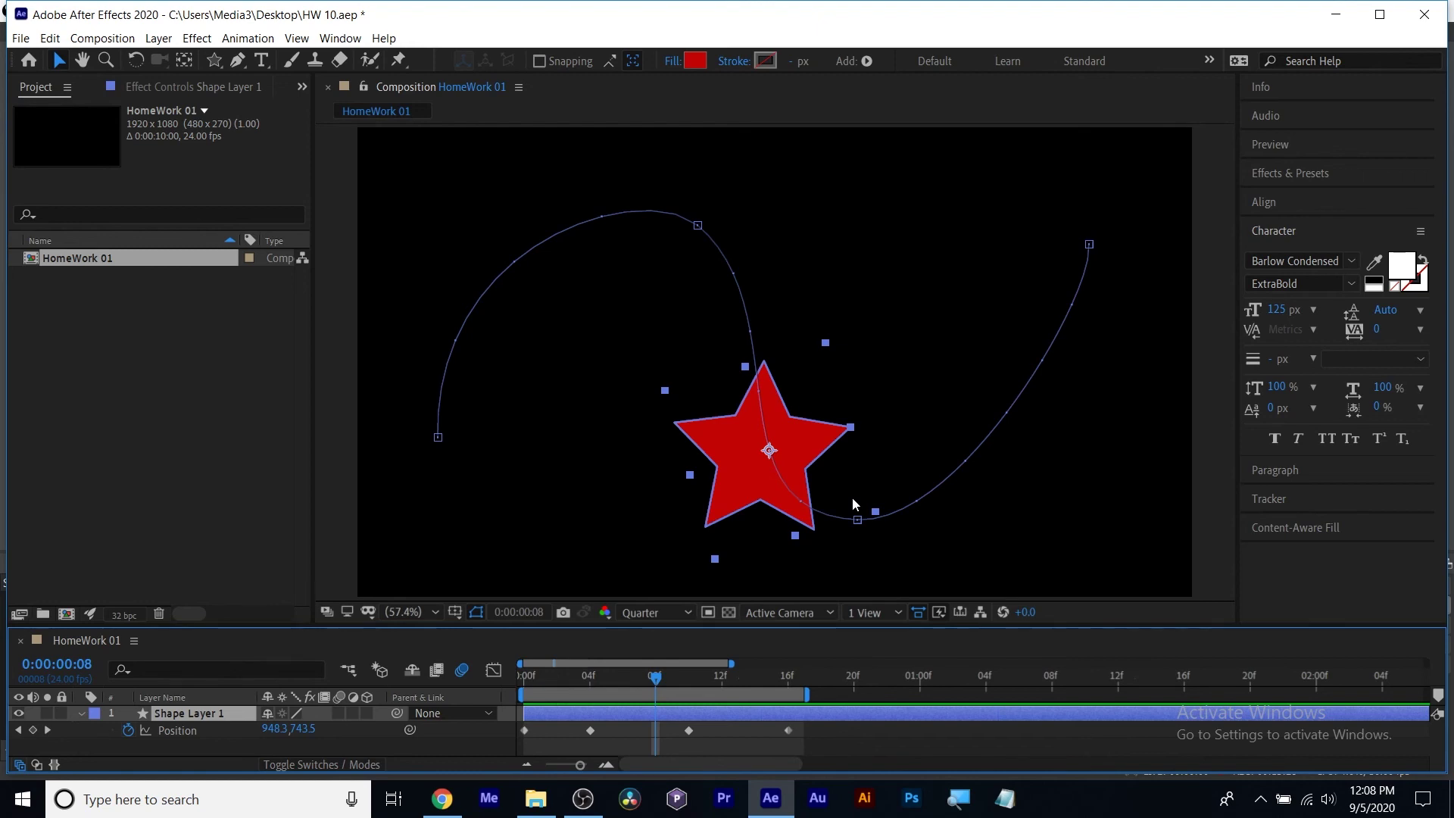
Delete the star layer and draw a red square near the centre of the composition with the Rectangle tool.
{"action": "key", "text": "Delete"}
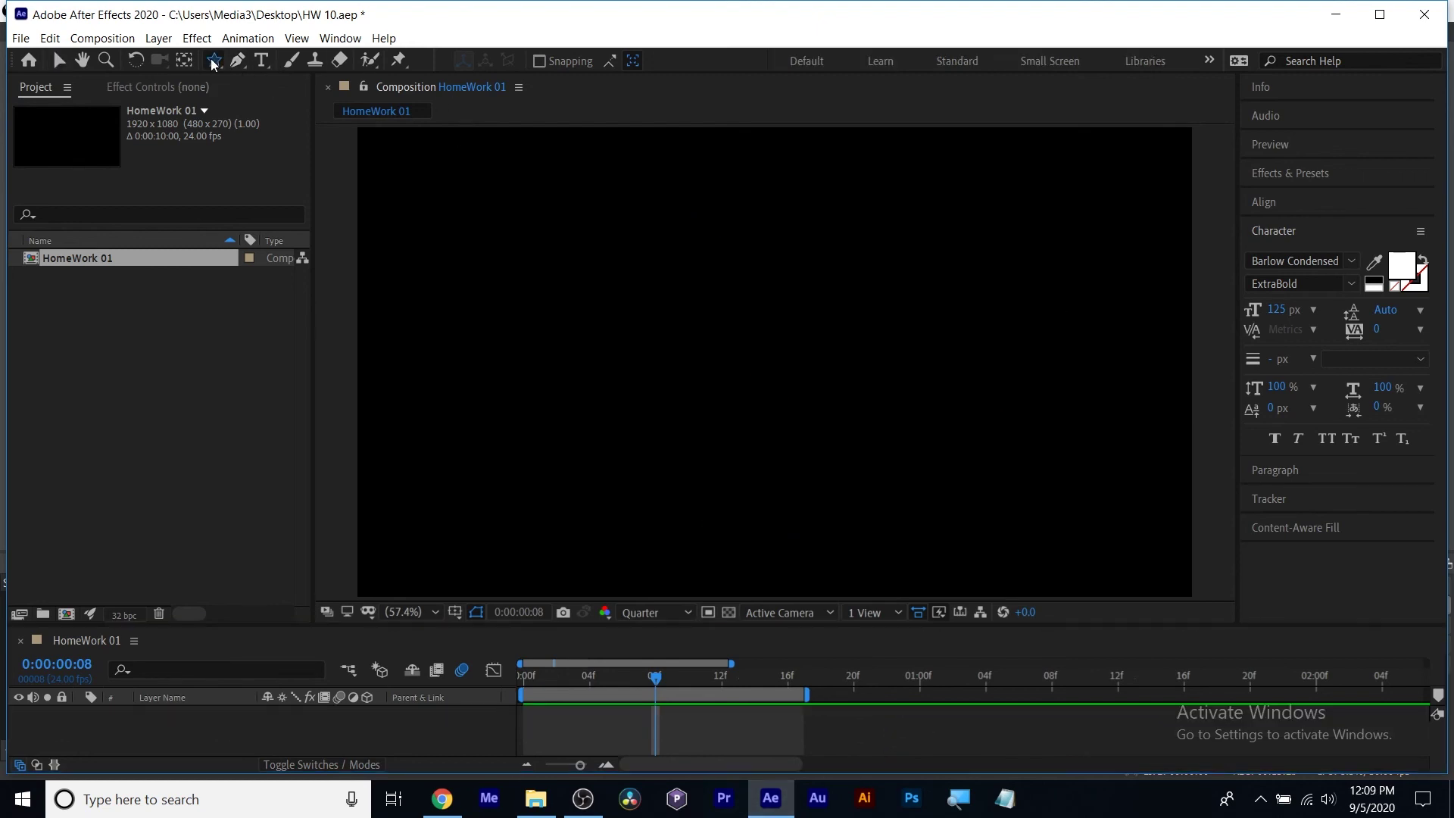
{"action": "left_click_drag", "start_coordinate": [214, 59], "coordinate": [259, 63]}
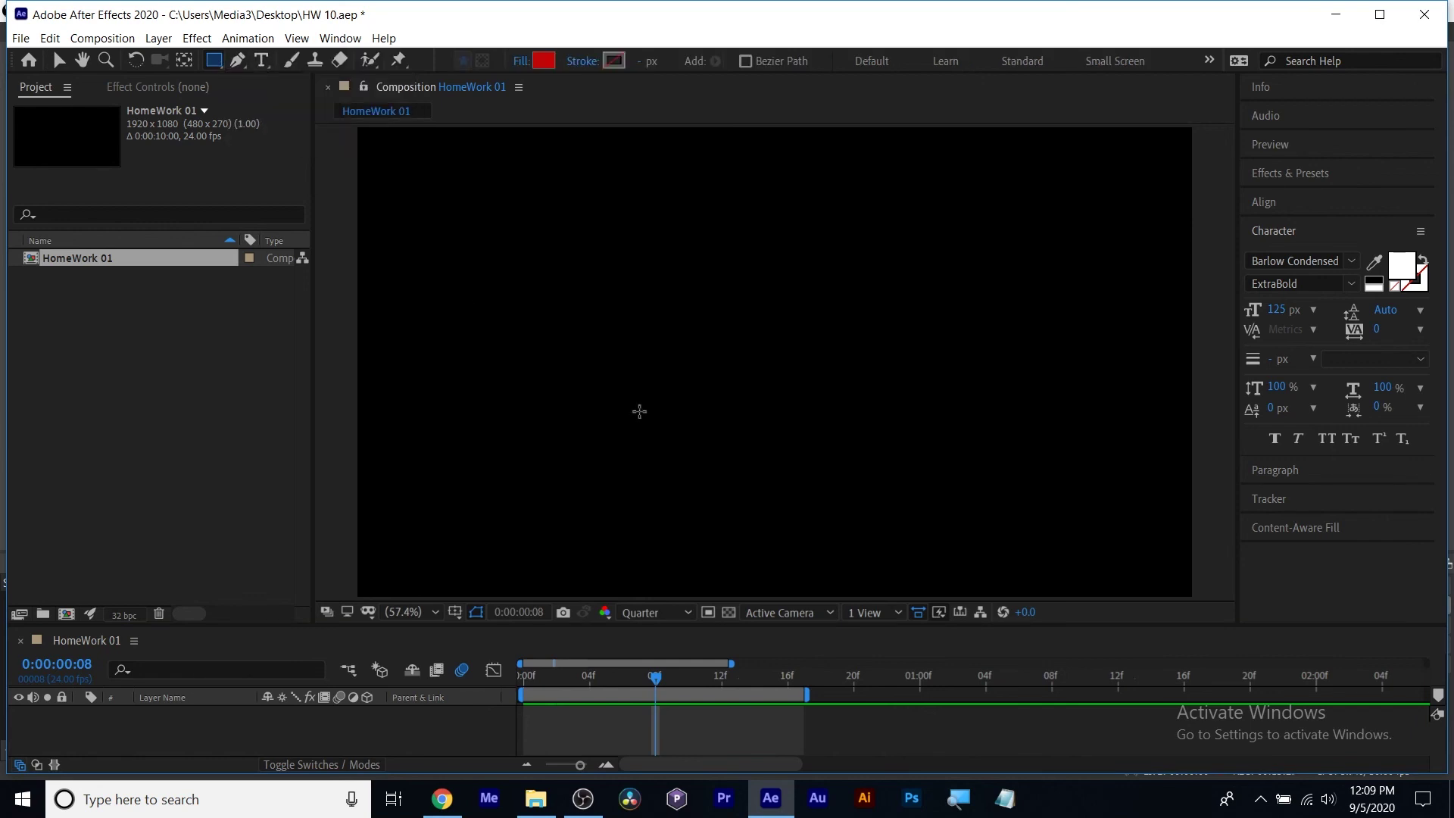
{"action": "mouse_move", "coordinate": [734, 282]}
{"action": "left_mouse_down"}
{"action": "mouse_move", "coordinate": [811, 390]}
{"action": "mouse_move", "coordinate": [856, 402]}
{"action": "left_mouse_up"}
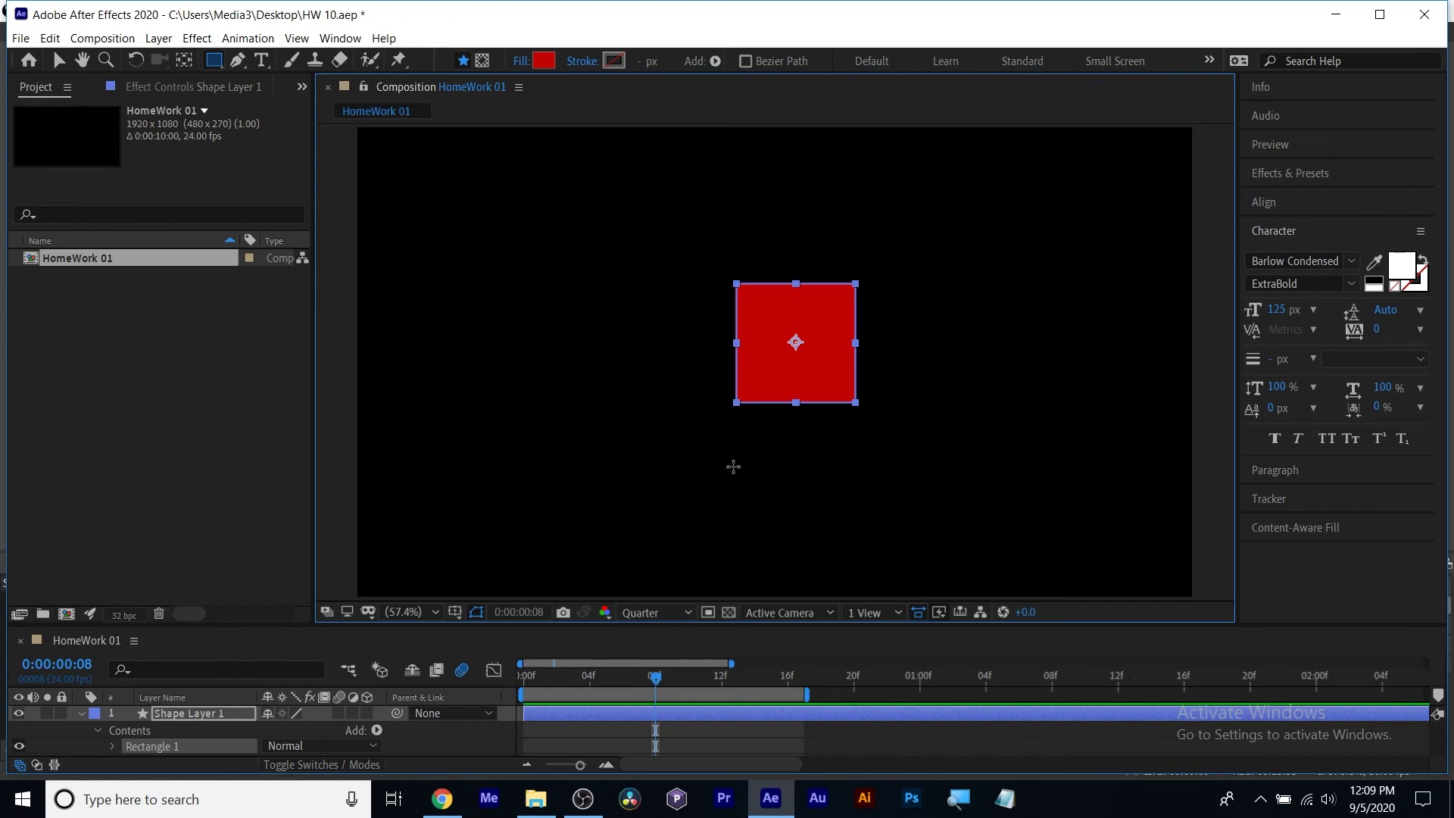
Move the square layer's anchor point to the middle of its bottom edge.
{"action": "left_click", "coordinate": [184, 59]}
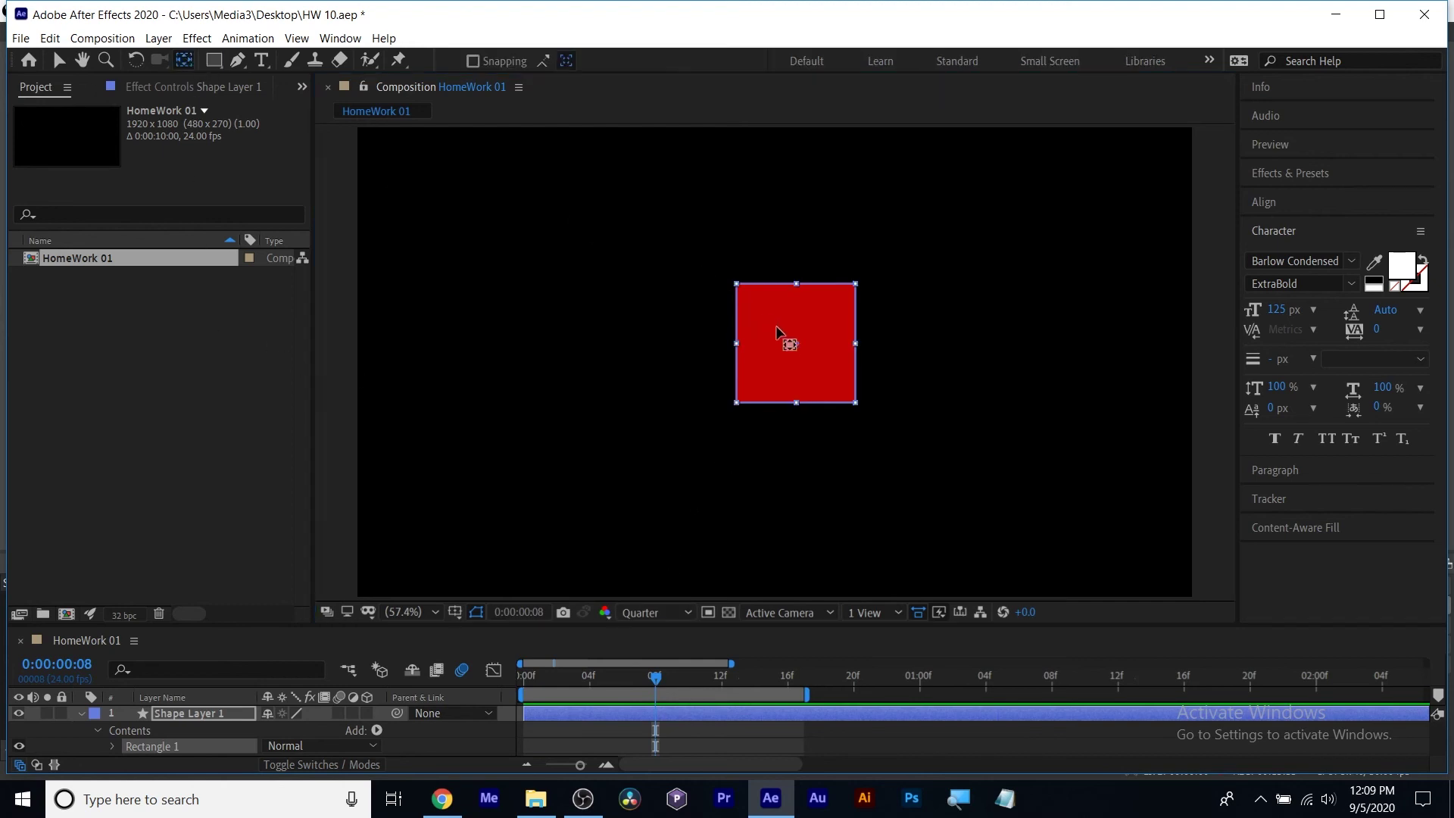
{"action": "left_click", "coordinate": [604, 749]}
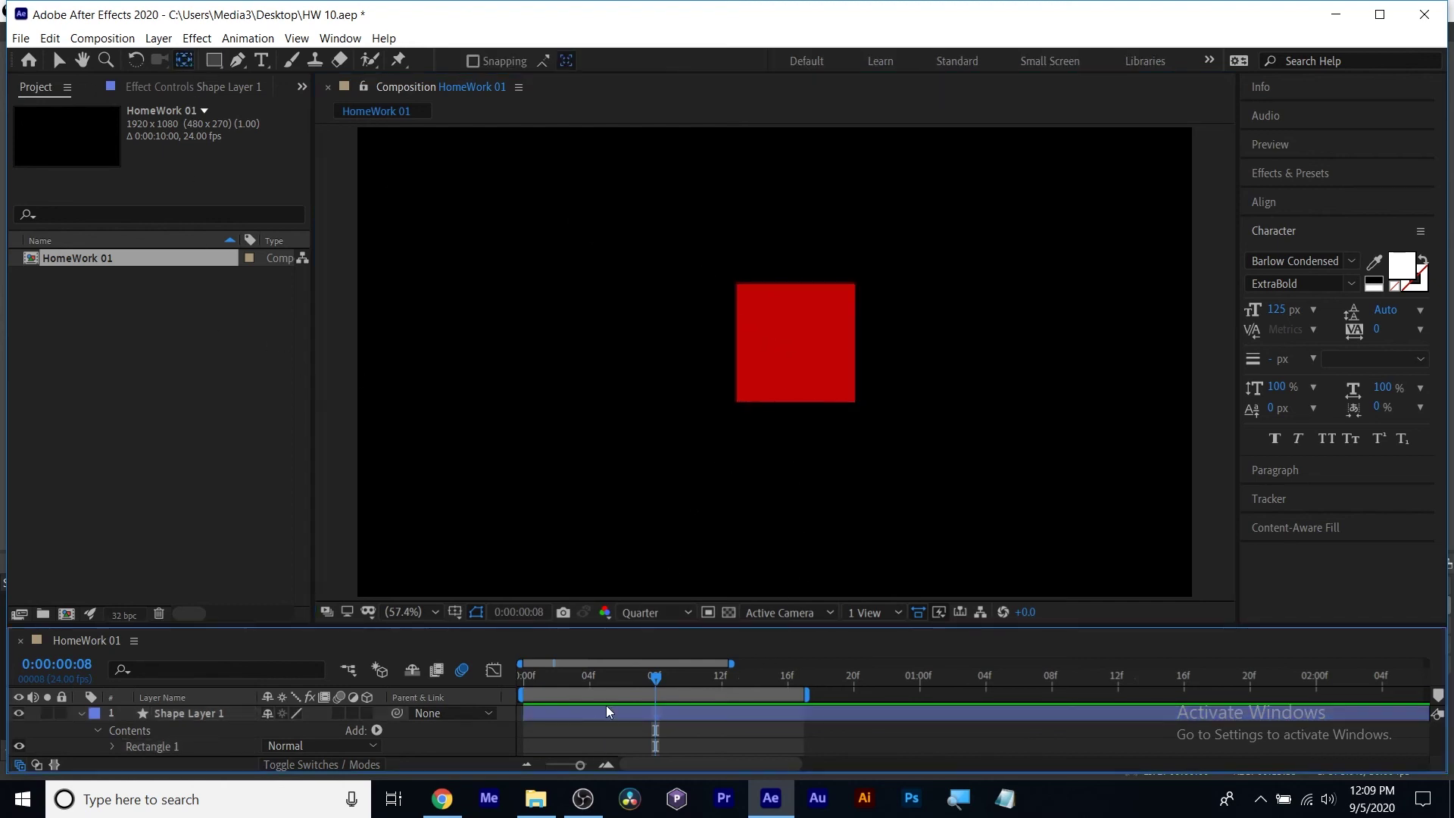
{"action": "left_click", "coordinate": [607, 713]}
{"action": "left_click_drag", "start_coordinate": [796, 343], "coordinate": [797, 403]}
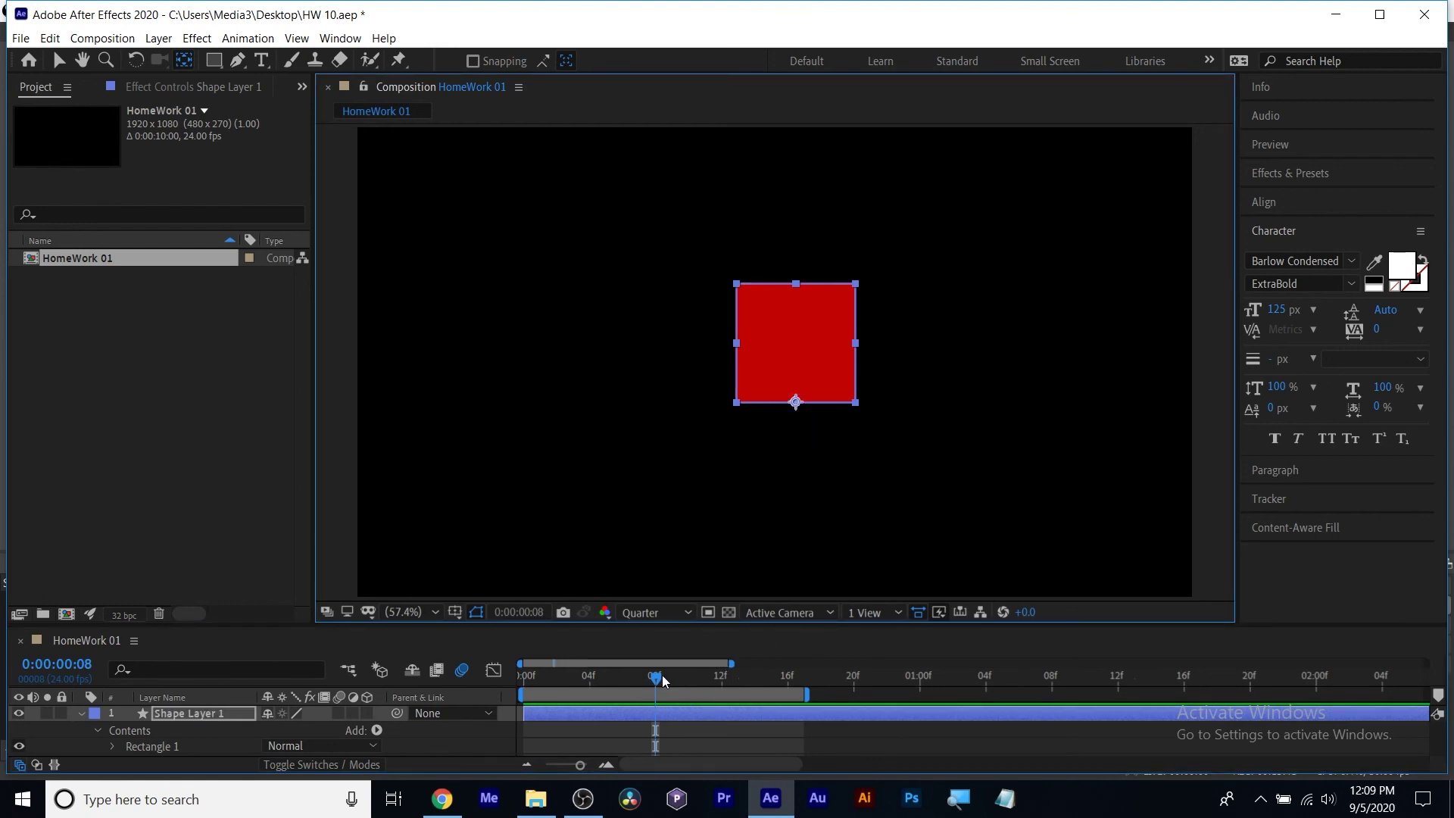
At frame 0, reveal the square layer's Scale property in a magnified view and unlink its width and height.
{"action": "left_click_drag", "start_coordinate": [656, 677], "coordinate": [514, 693]}
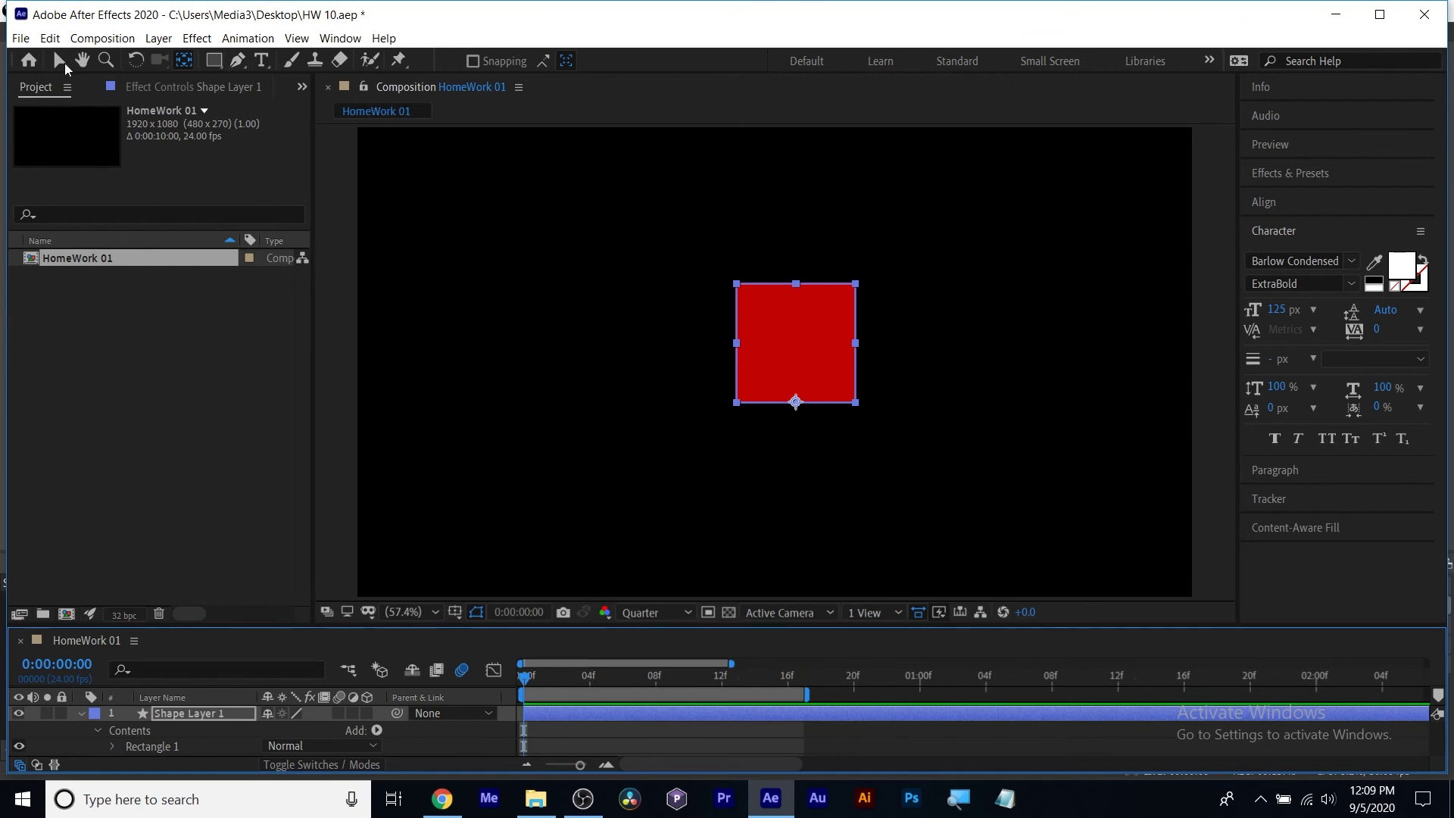
{"action": "left_click", "coordinate": [60, 62]}
{"action": "left_click", "coordinate": [809, 342]}
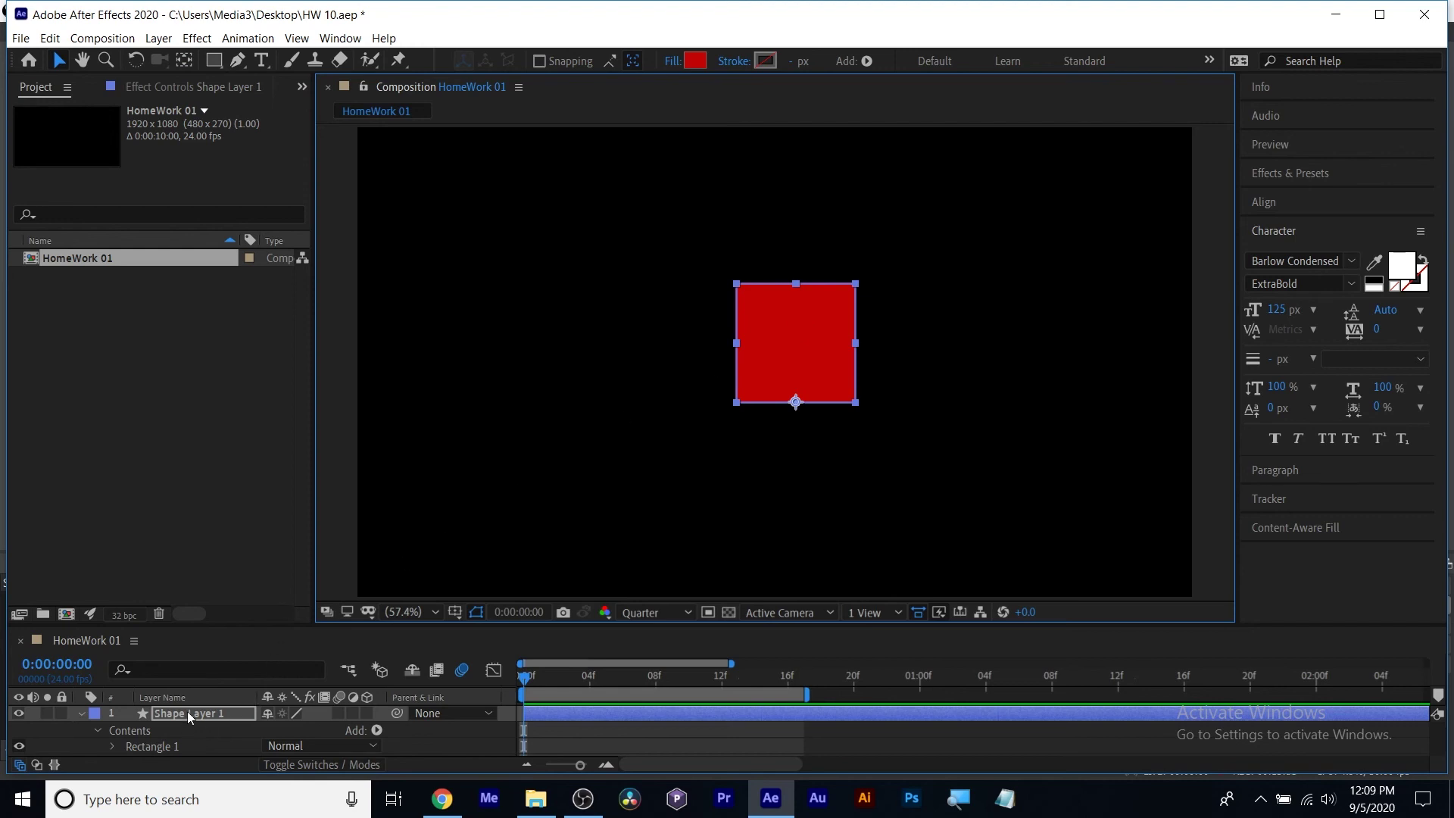
{"action": "key", "text": "s"}
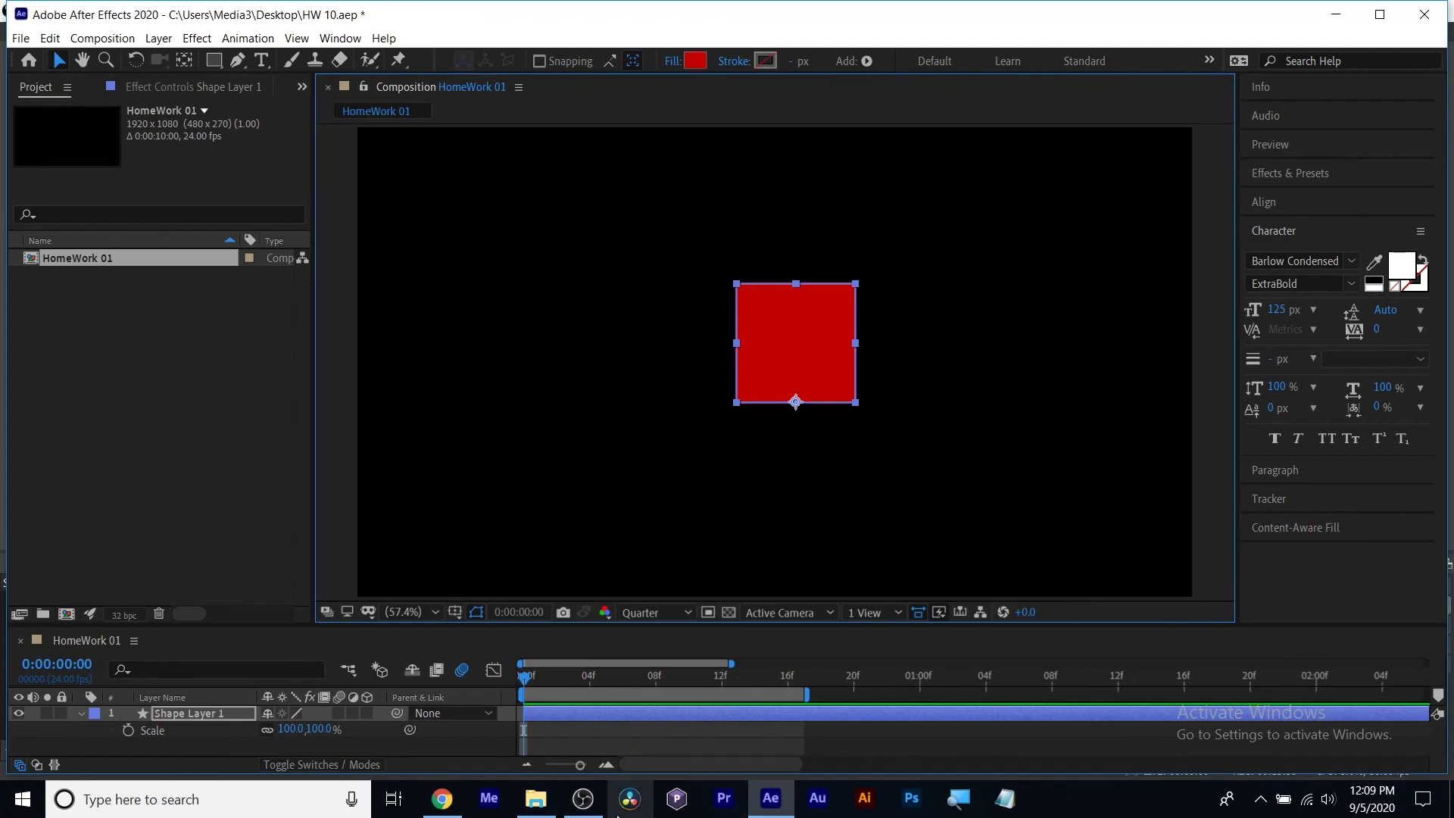
{"action": "key", "text": "super+plus"}
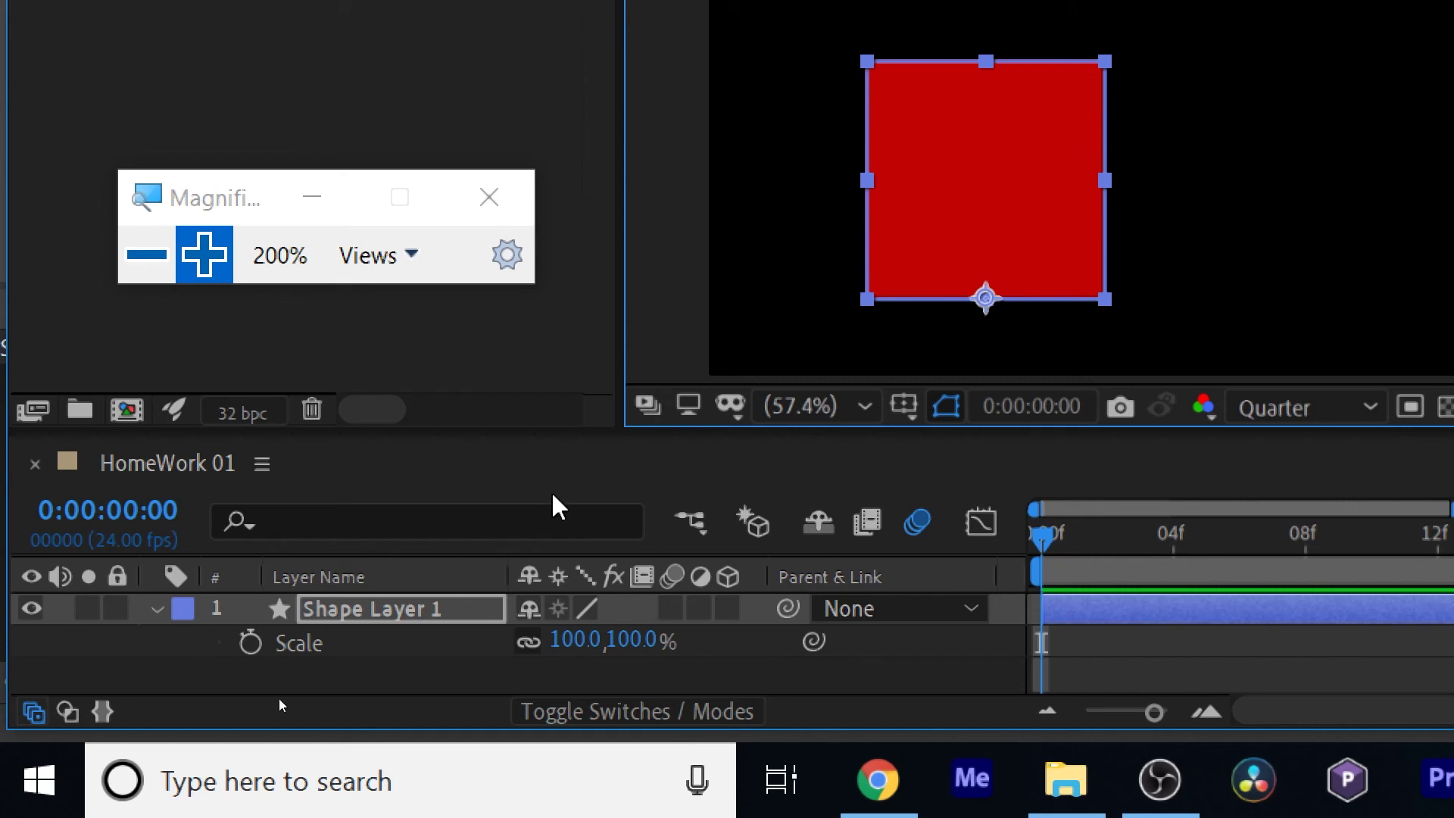
{"action": "left_click", "coordinate": [527, 640]}
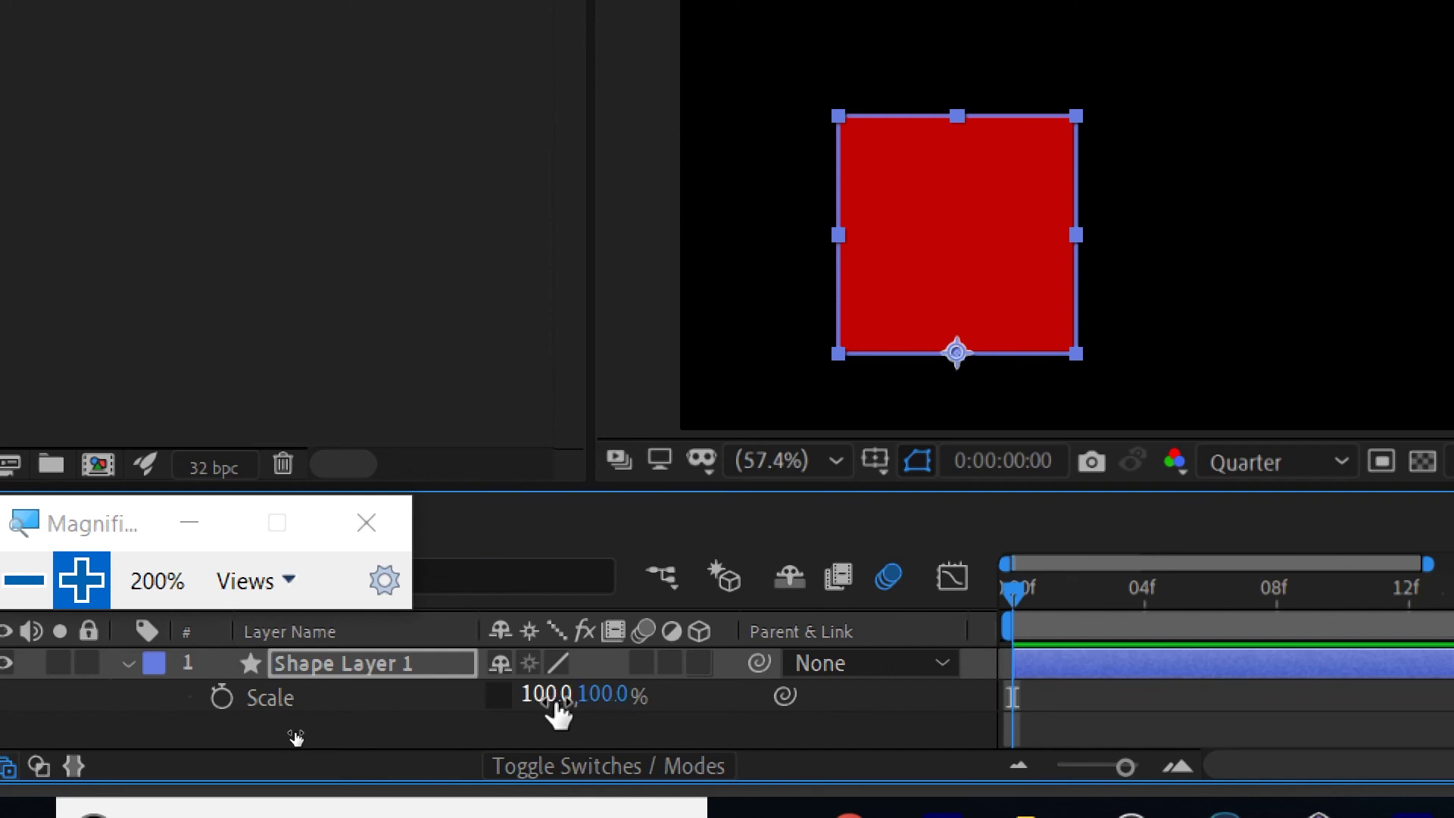
Squash the square by setting its vertical scale to 60% and its horizontal scale to 140%.
{"action": "left_click_drag", "start_coordinate": [612, 701], "coordinate": [606, 696]}
{"action": "left_click", "coordinate": [605, 696]}
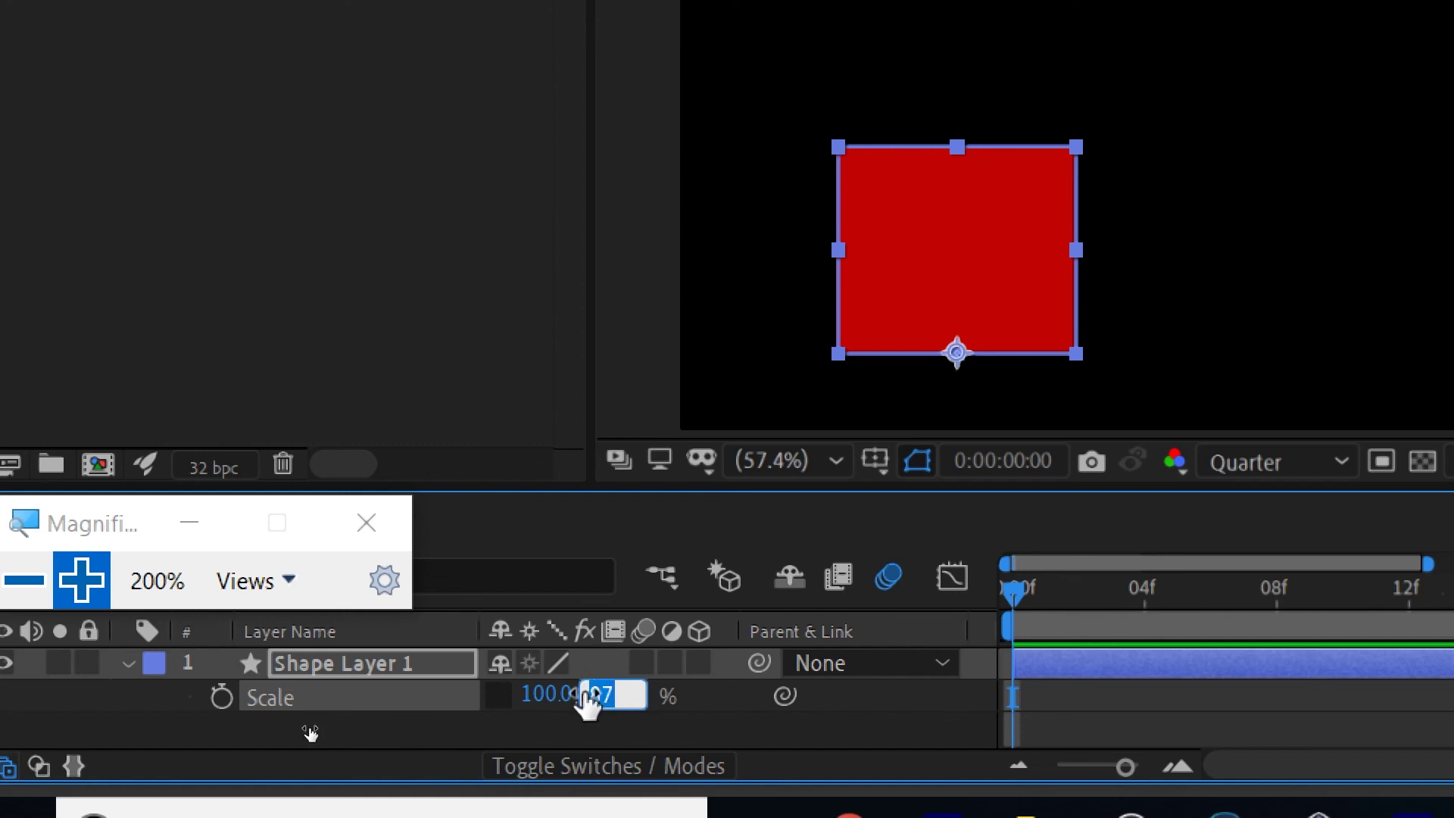
{"action": "type", "text": "60"}
{"action": "key", "text": "Return"}
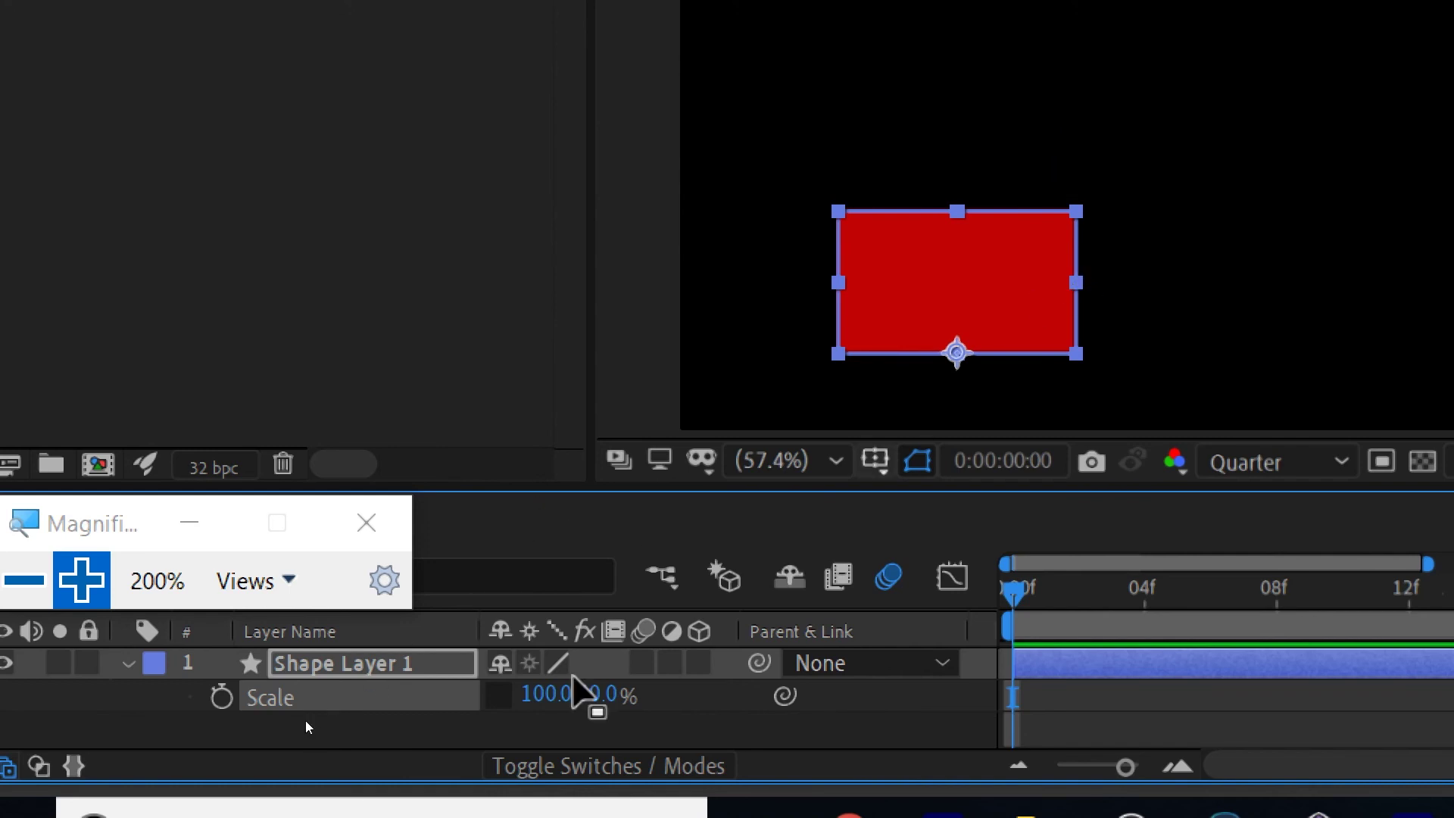
{"action": "left_click", "coordinate": [535, 695]}
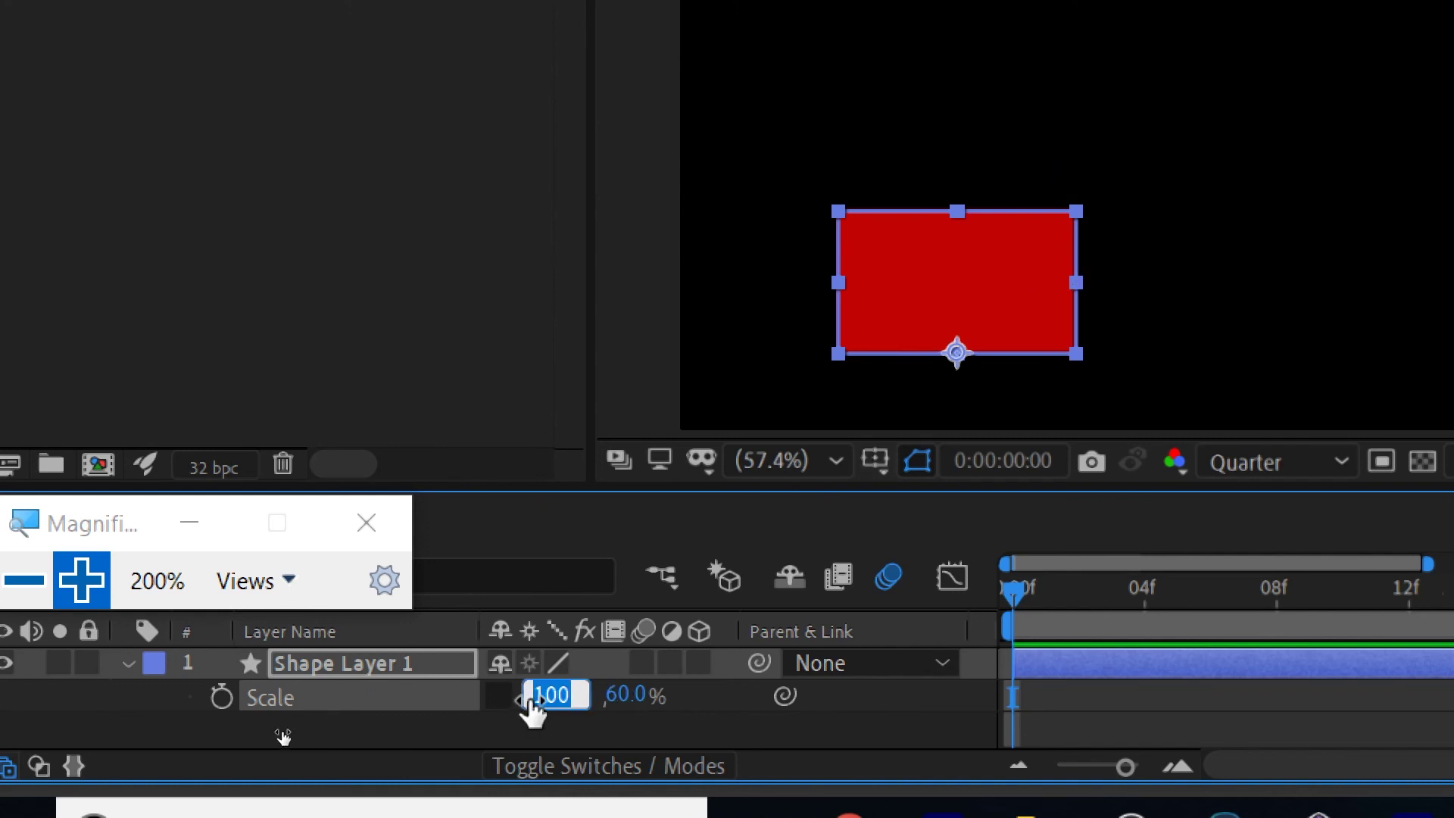
{"action": "type", "text": "140"}
{"action": "key", "text": "Return"}
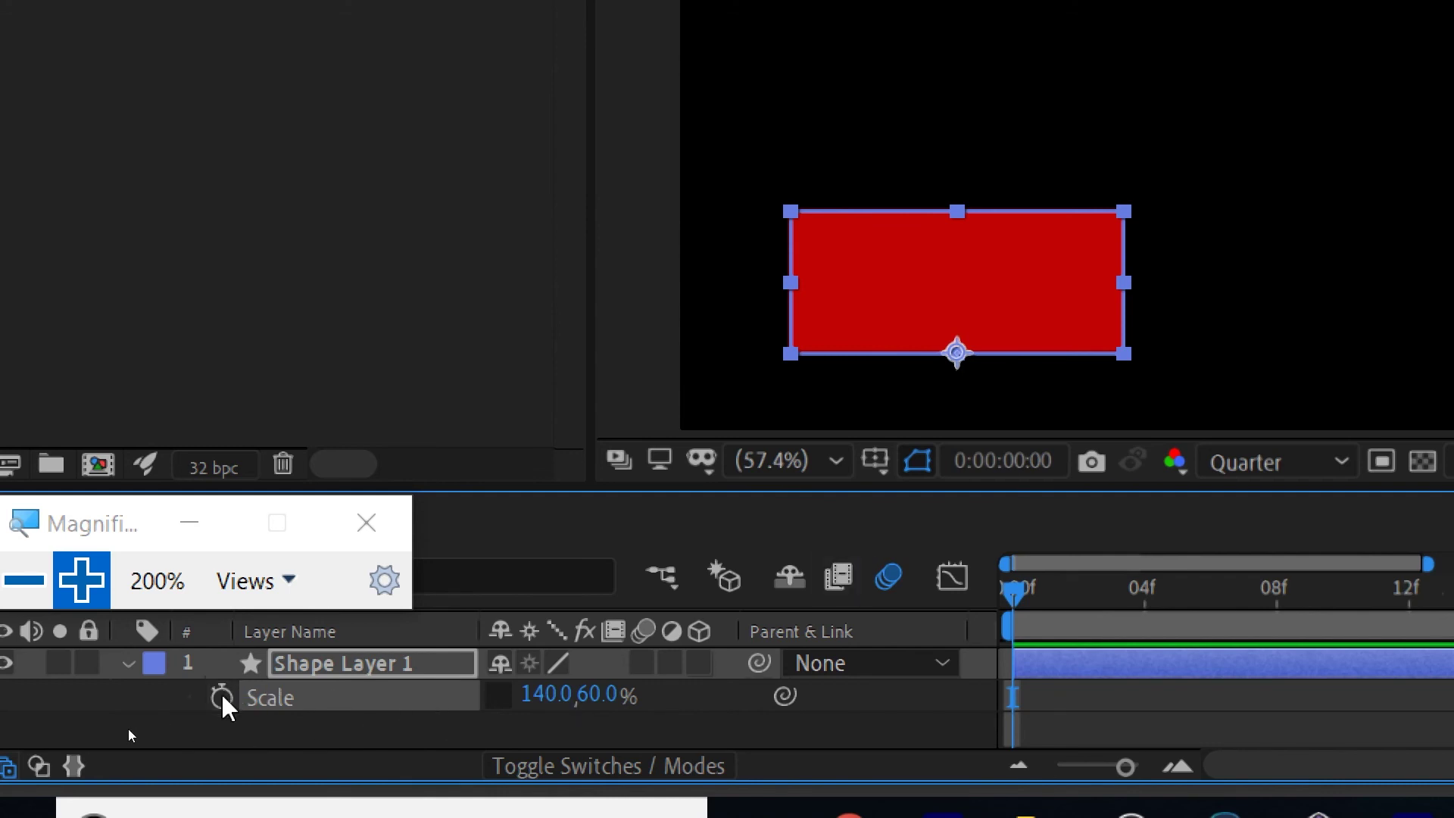
Reset the square's Scale to 100% in both dimensions and set a Scale keyframe at frame 0.
{"action": "left_click_drag", "start_coordinate": [537, 686], "coordinate": [546, 712]}
{"action": "left_click", "coordinate": [547, 695]}
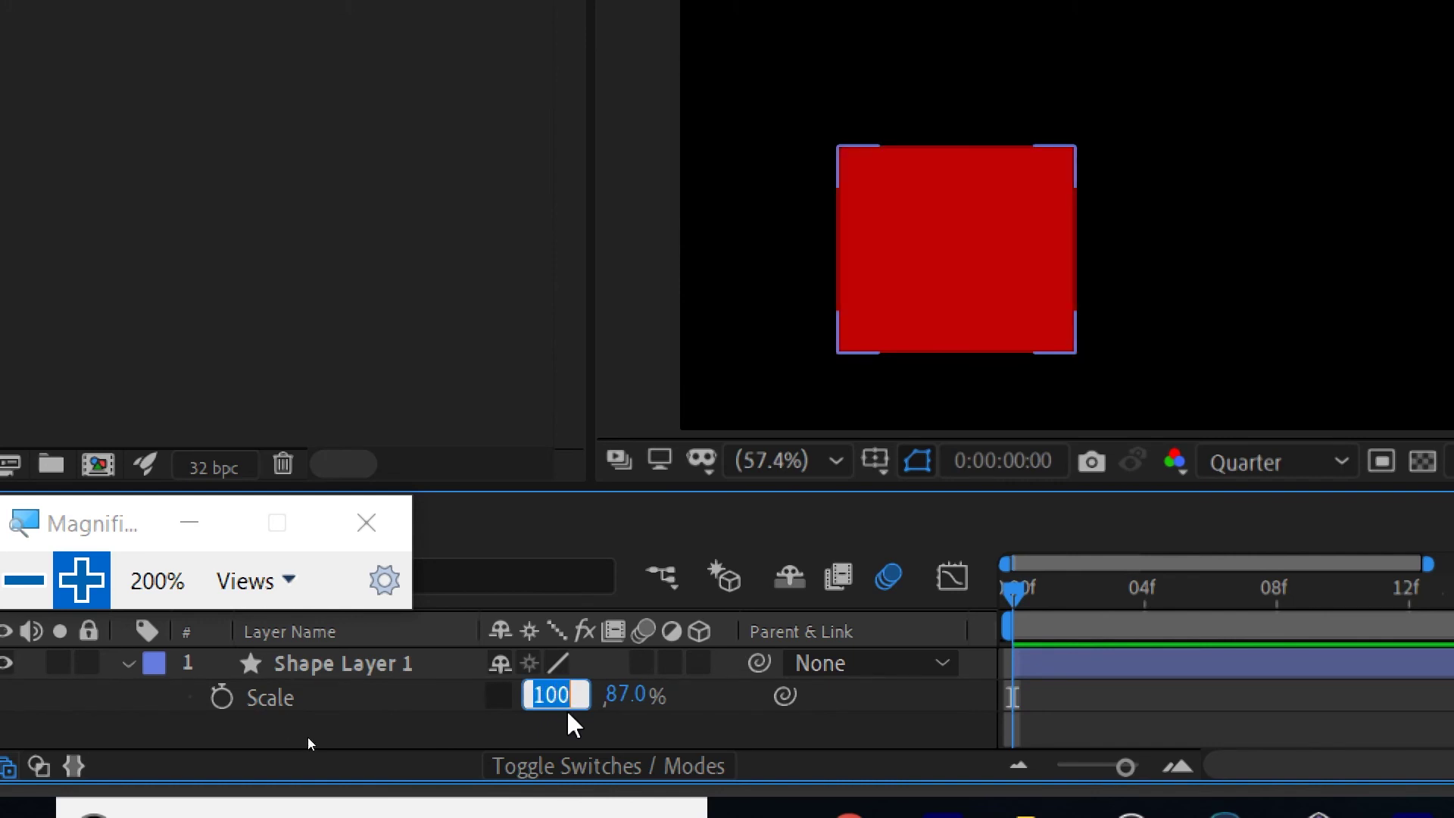
{"action": "key", "text": "Return"}
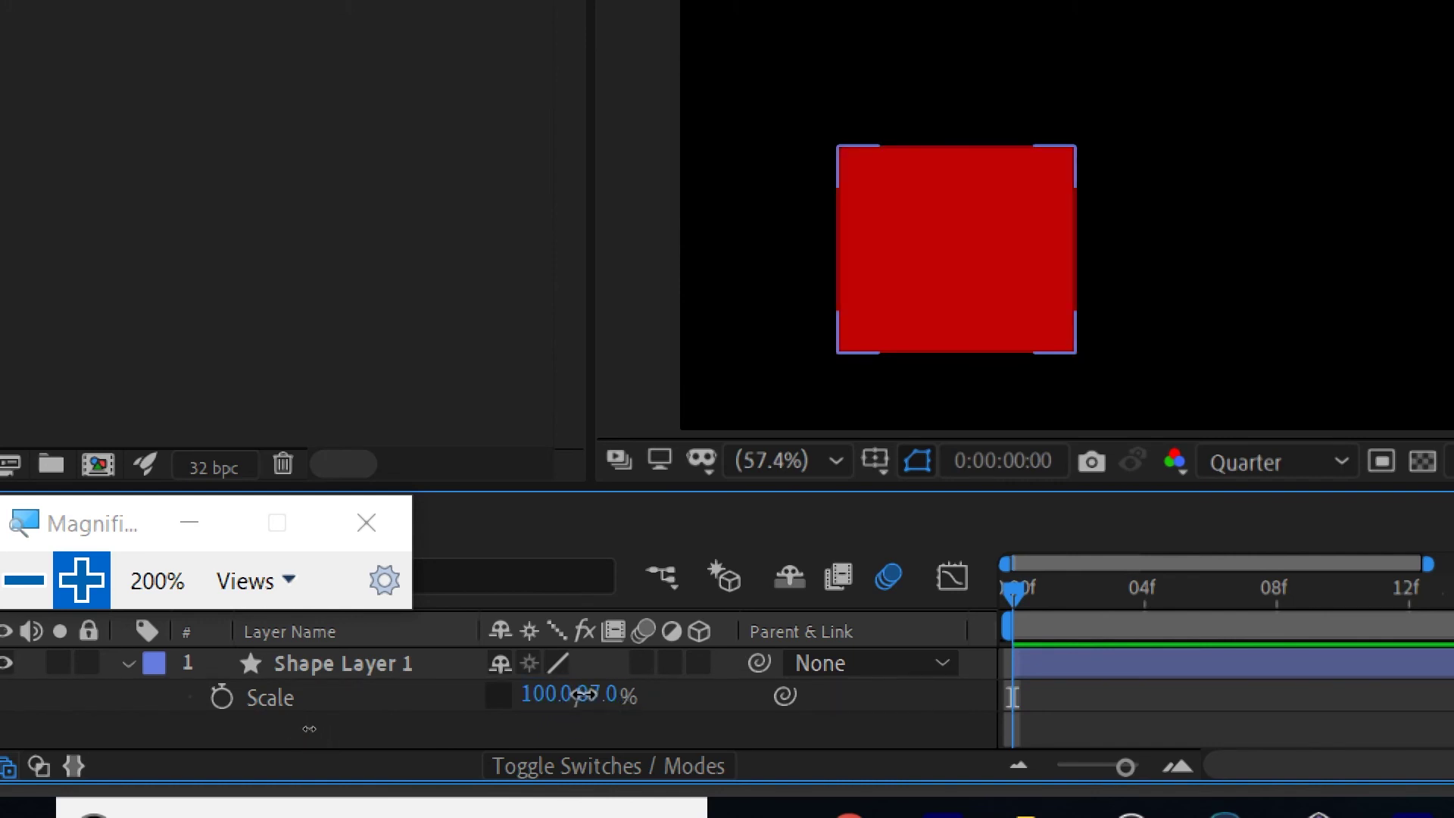
{"action": "left_click", "coordinate": [589, 698]}
{"action": "type", "text": "100"}
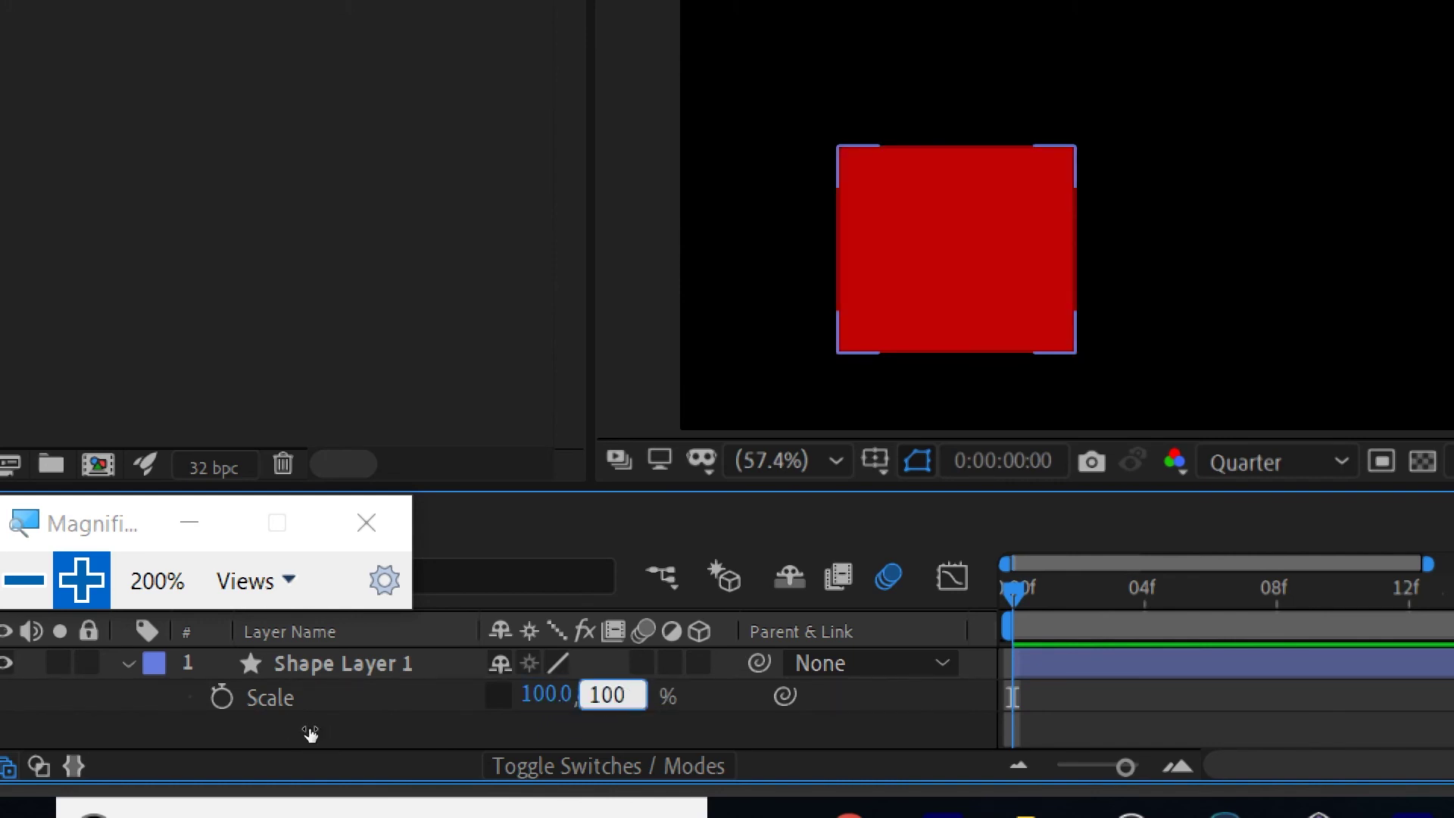
{"action": "key", "text": "Return"}
{"action": "left_click", "coordinate": [347, 717]}
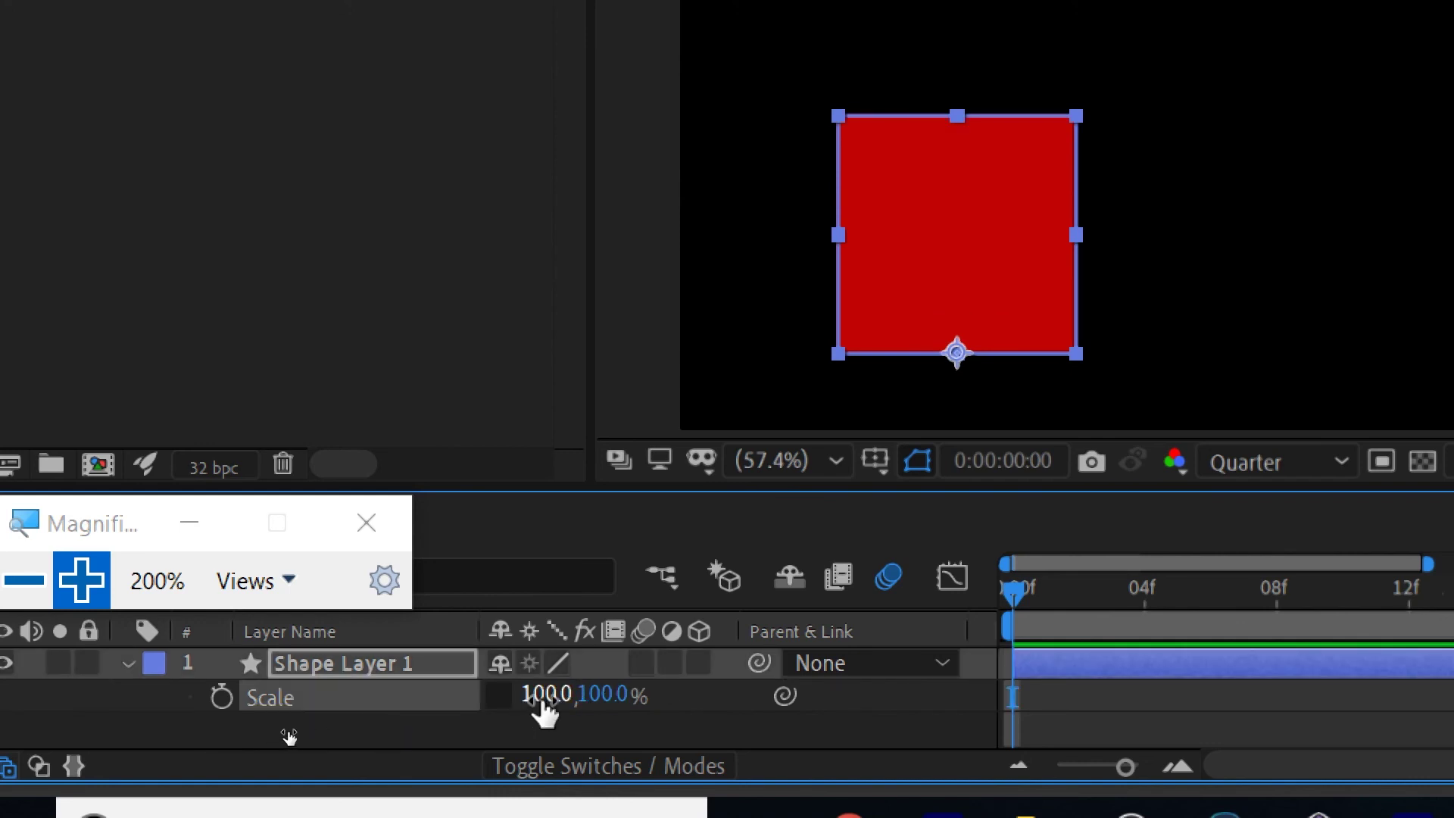
{"action": "left_click", "coordinate": [222, 703]}
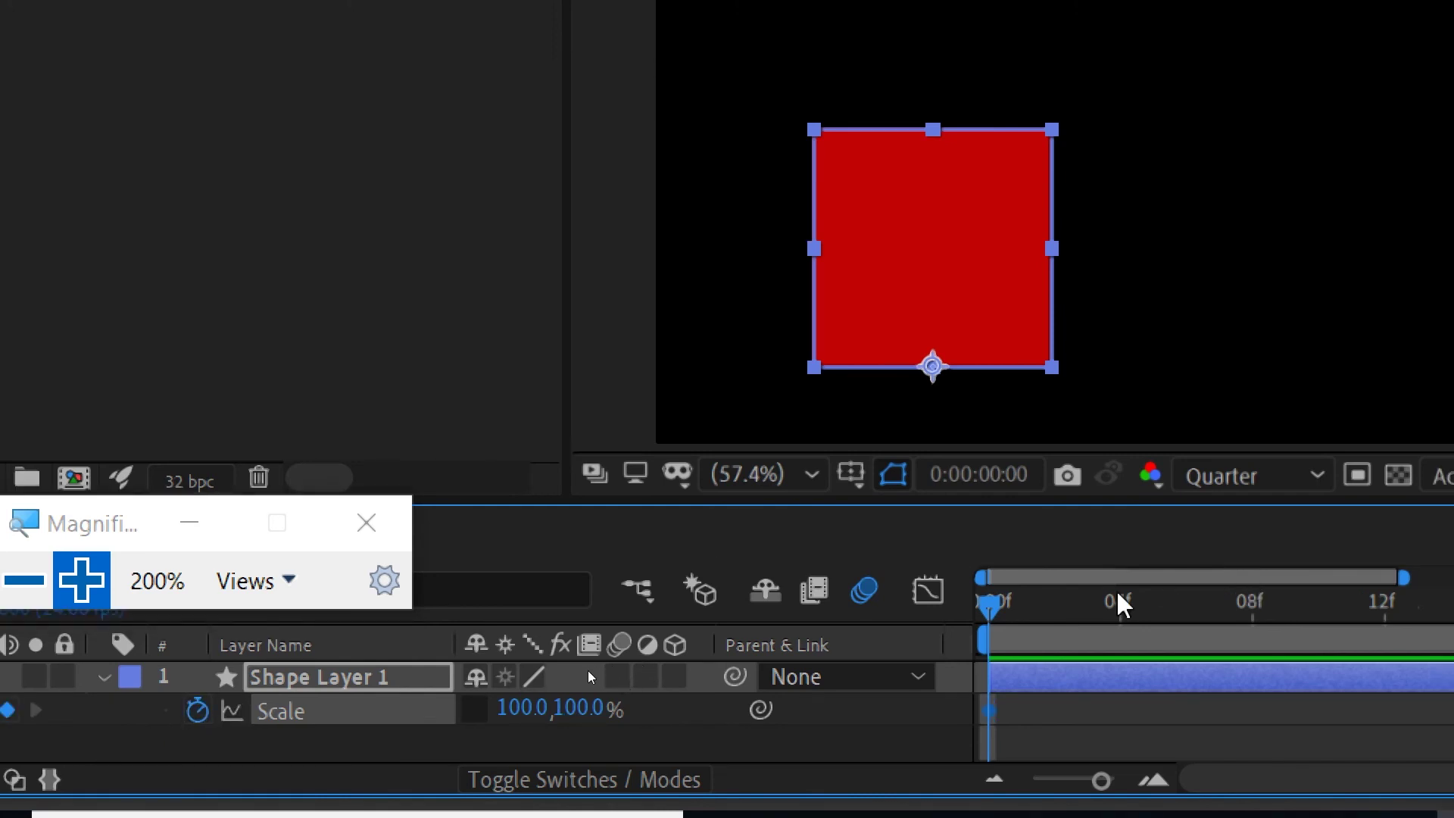
At frame 8, squash the square by setting its Scale to 140% horizontally and 60% vertically, adding a second keyframe.
{"action": "left_click_drag", "start_coordinate": [1006, 603], "coordinate": [1240, 603]}
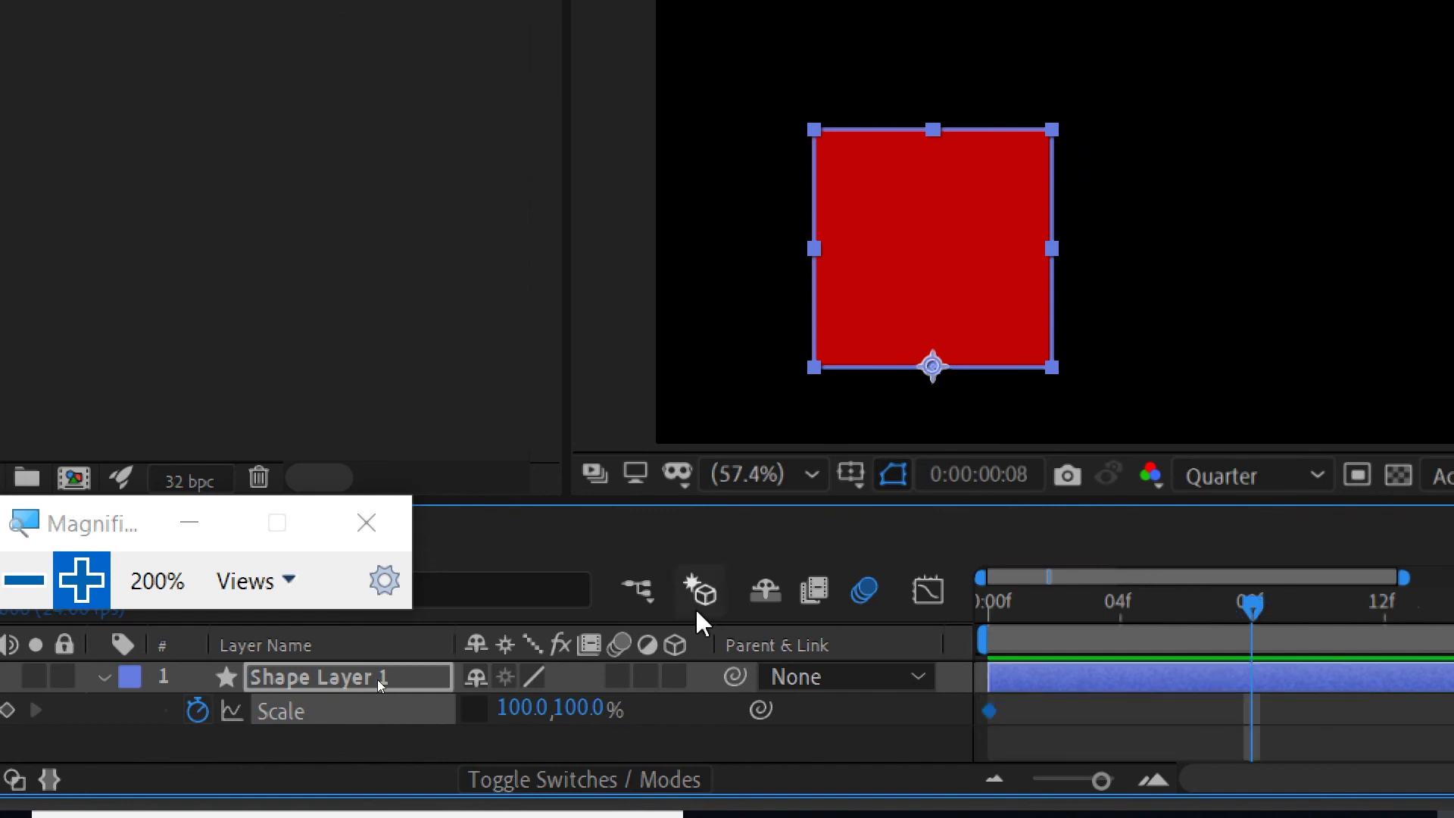
{"action": "left_click", "coordinate": [515, 707]}
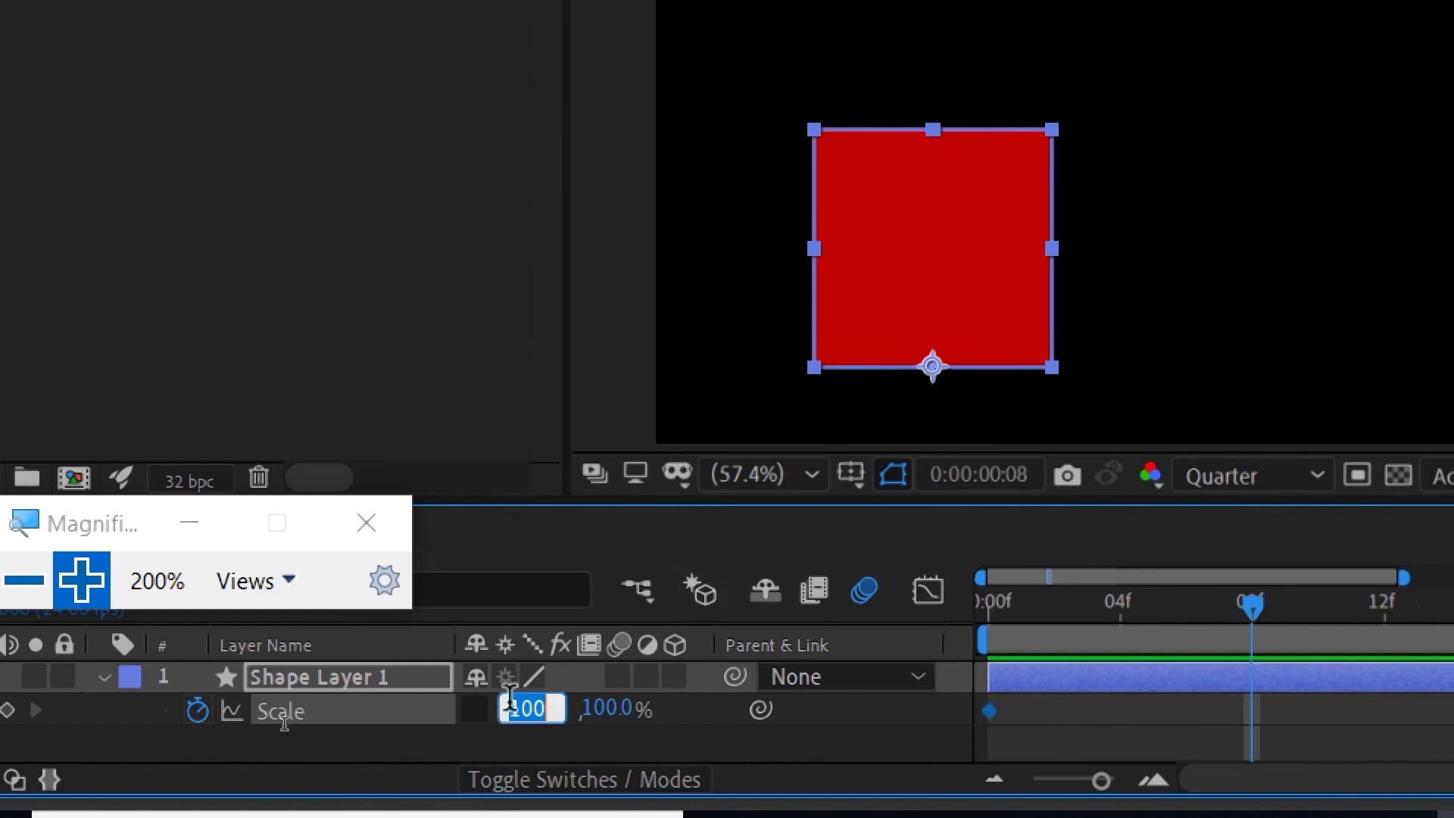
{"action": "type", "text": "0"}
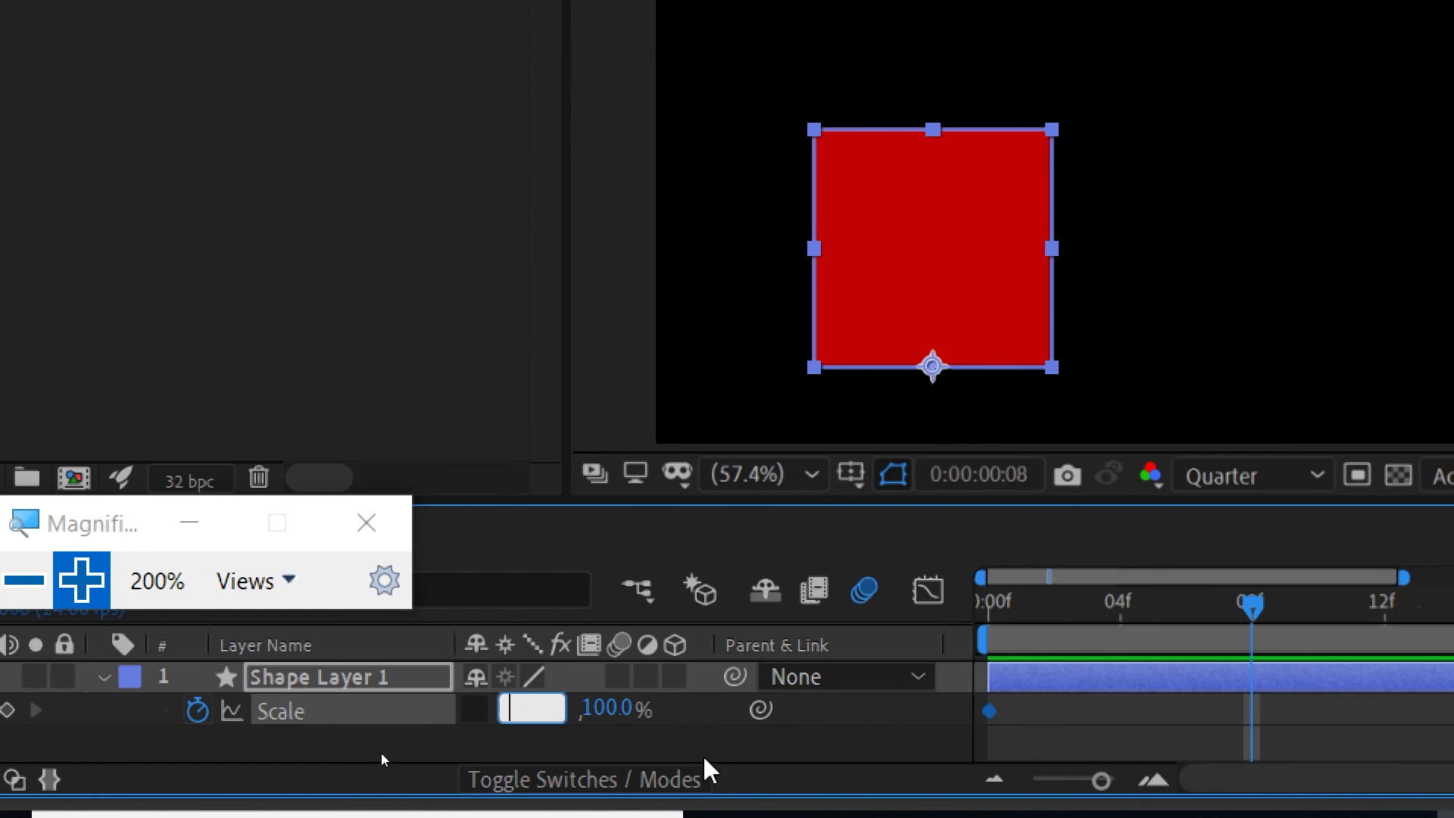
{"action": "type", "text": "140"}
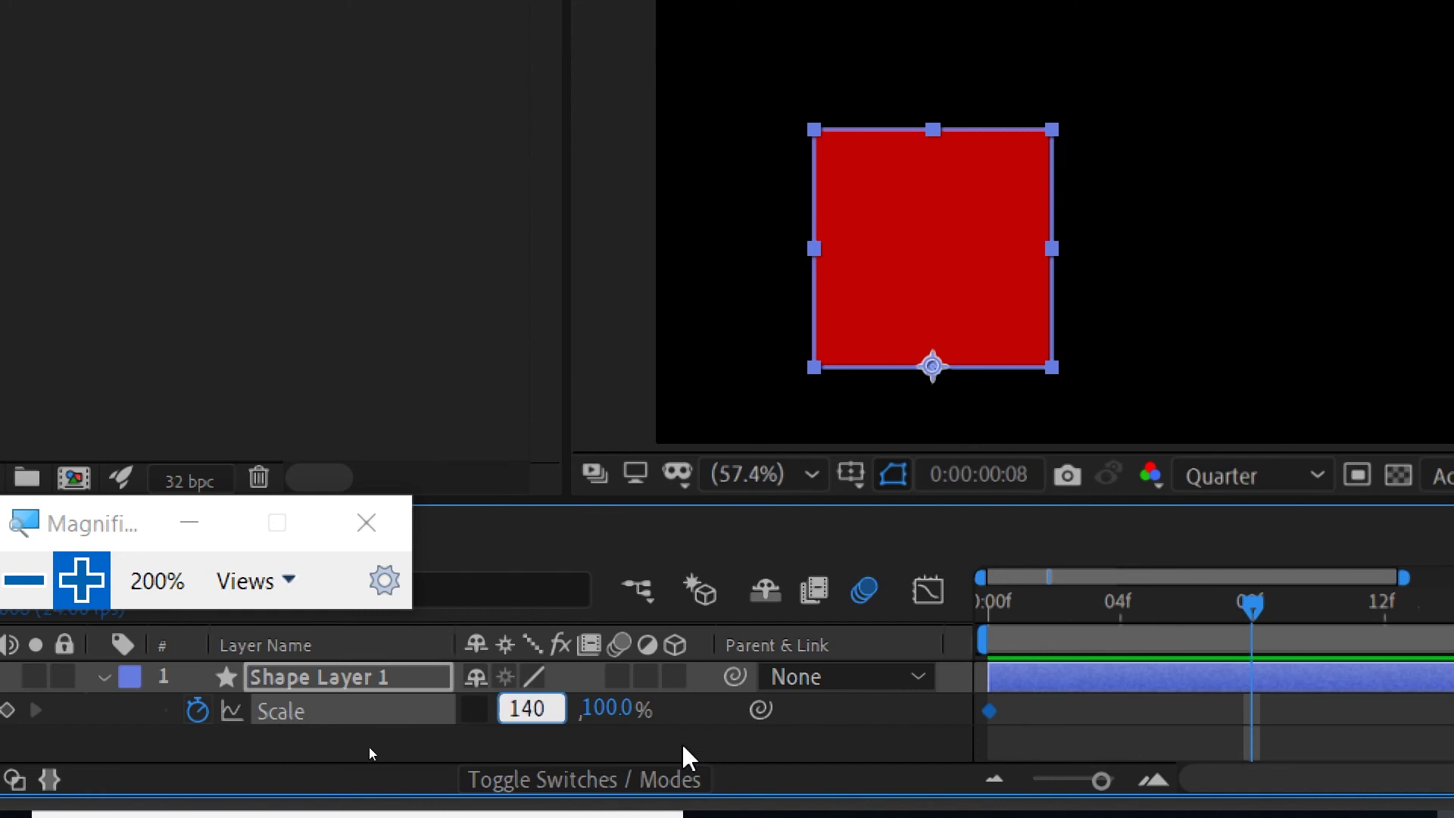
{"action": "key", "text": "Return"}
{"action": "left_click", "coordinate": [595, 705]}
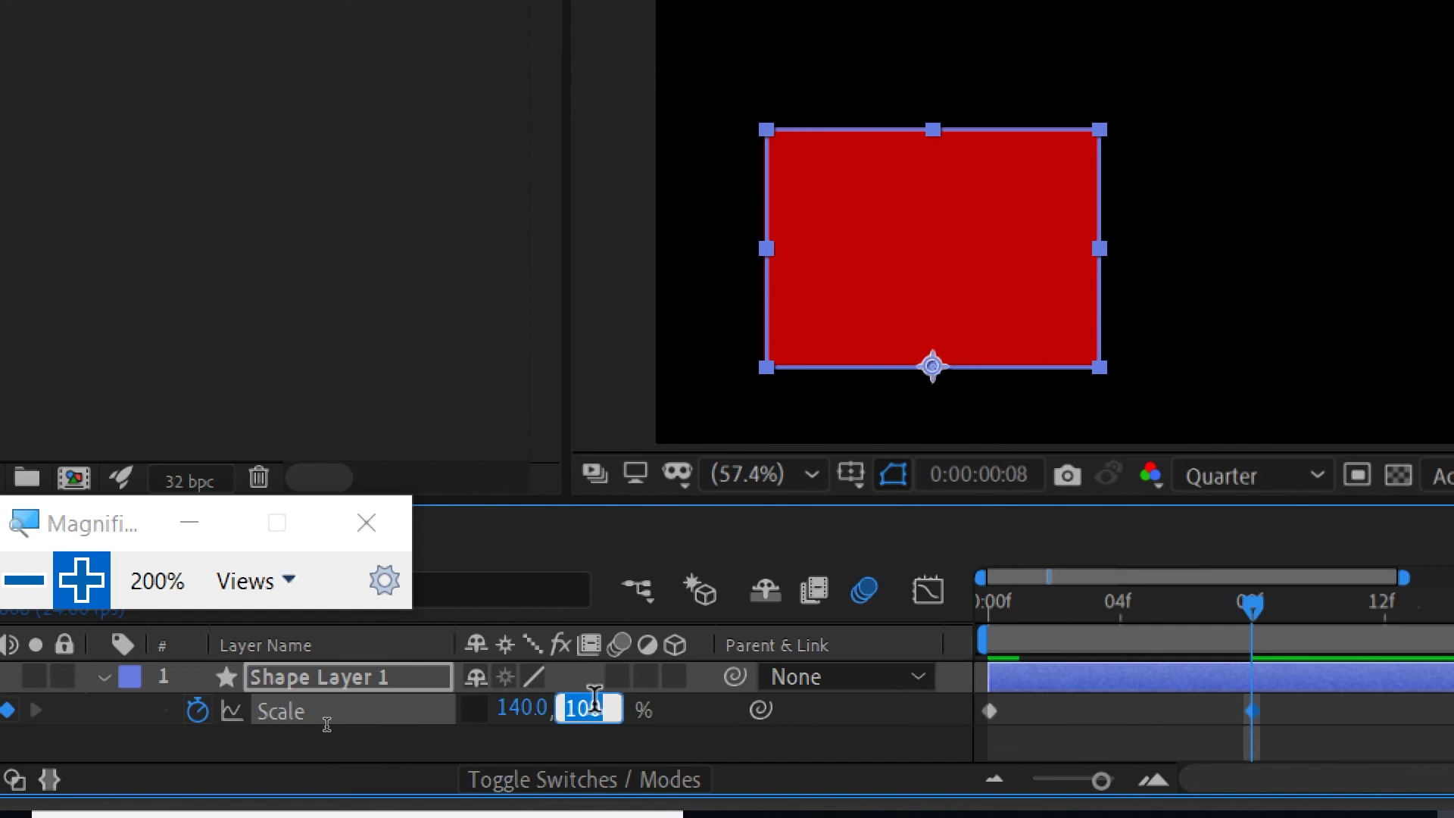
{"action": "type", "text": "60"}
{"action": "key", "text": "Return"}
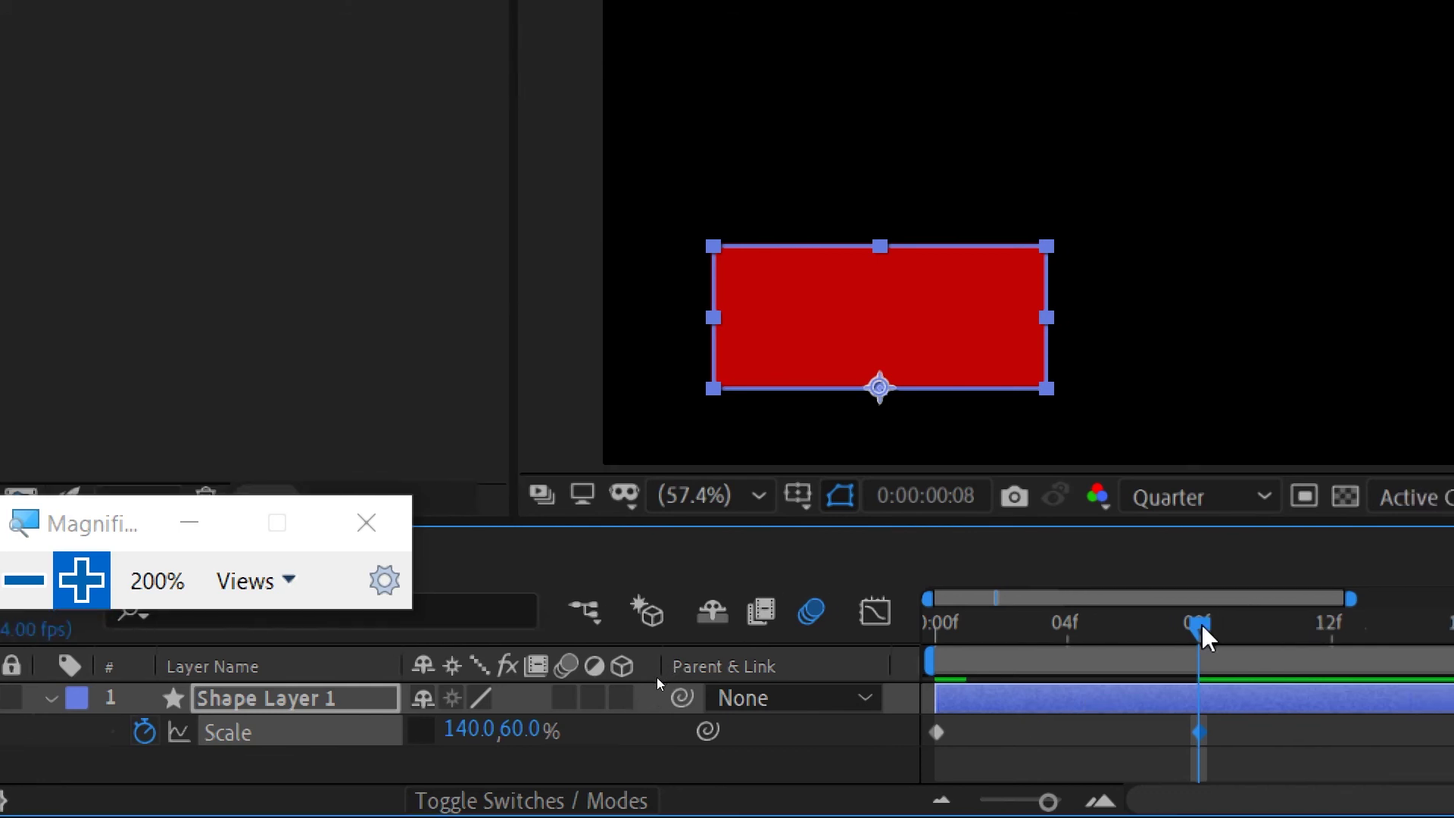
Return to frame 0 and preview the squash animation.
{"action": "left_click_drag", "start_coordinate": [1203, 628], "coordinate": [1164, 636]}
{"action": "left_click_drag", "start_coordinate": [992, 653], "coordinate": [906, 653]}
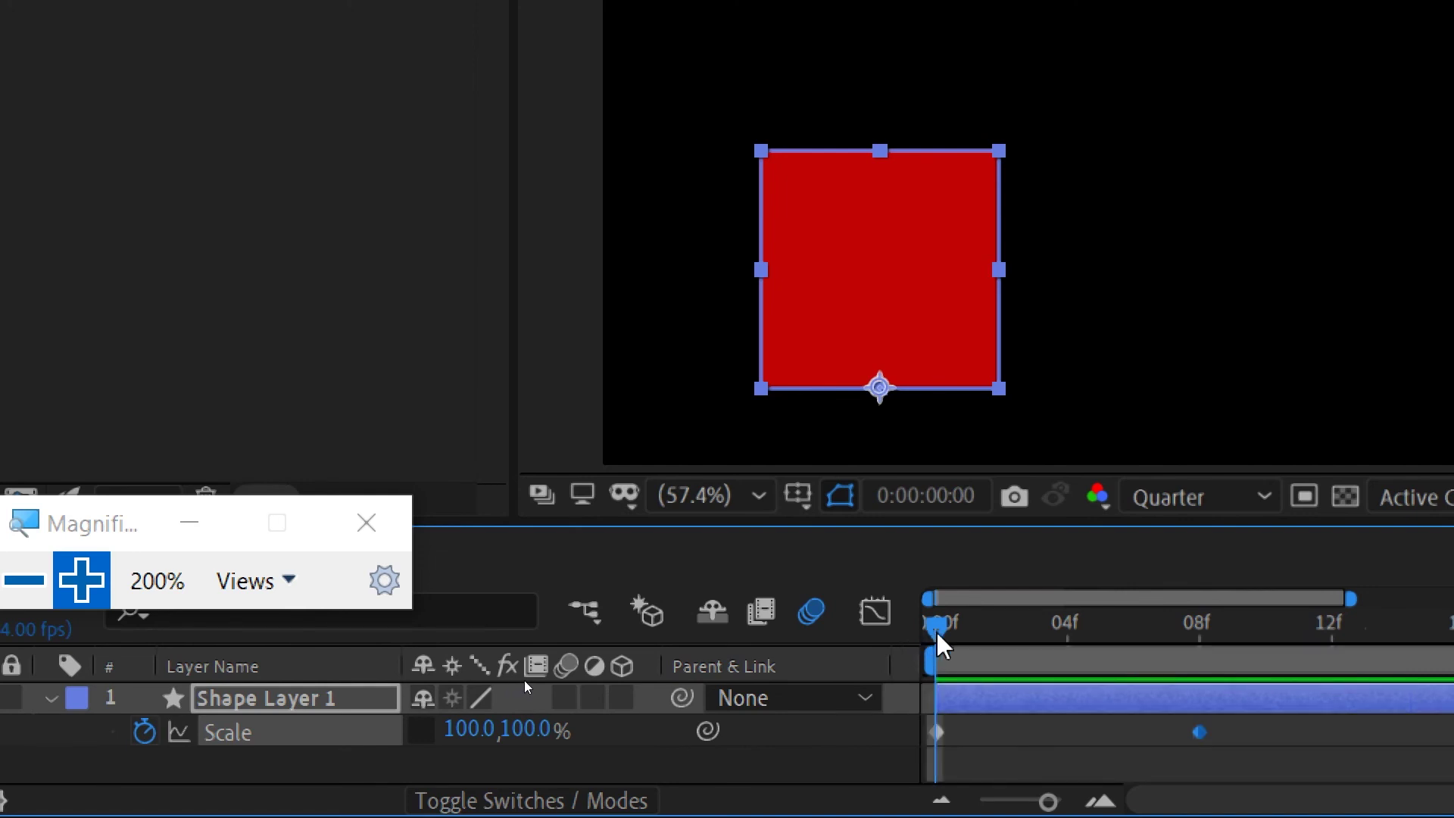
{"action": "key", "text": "space"}
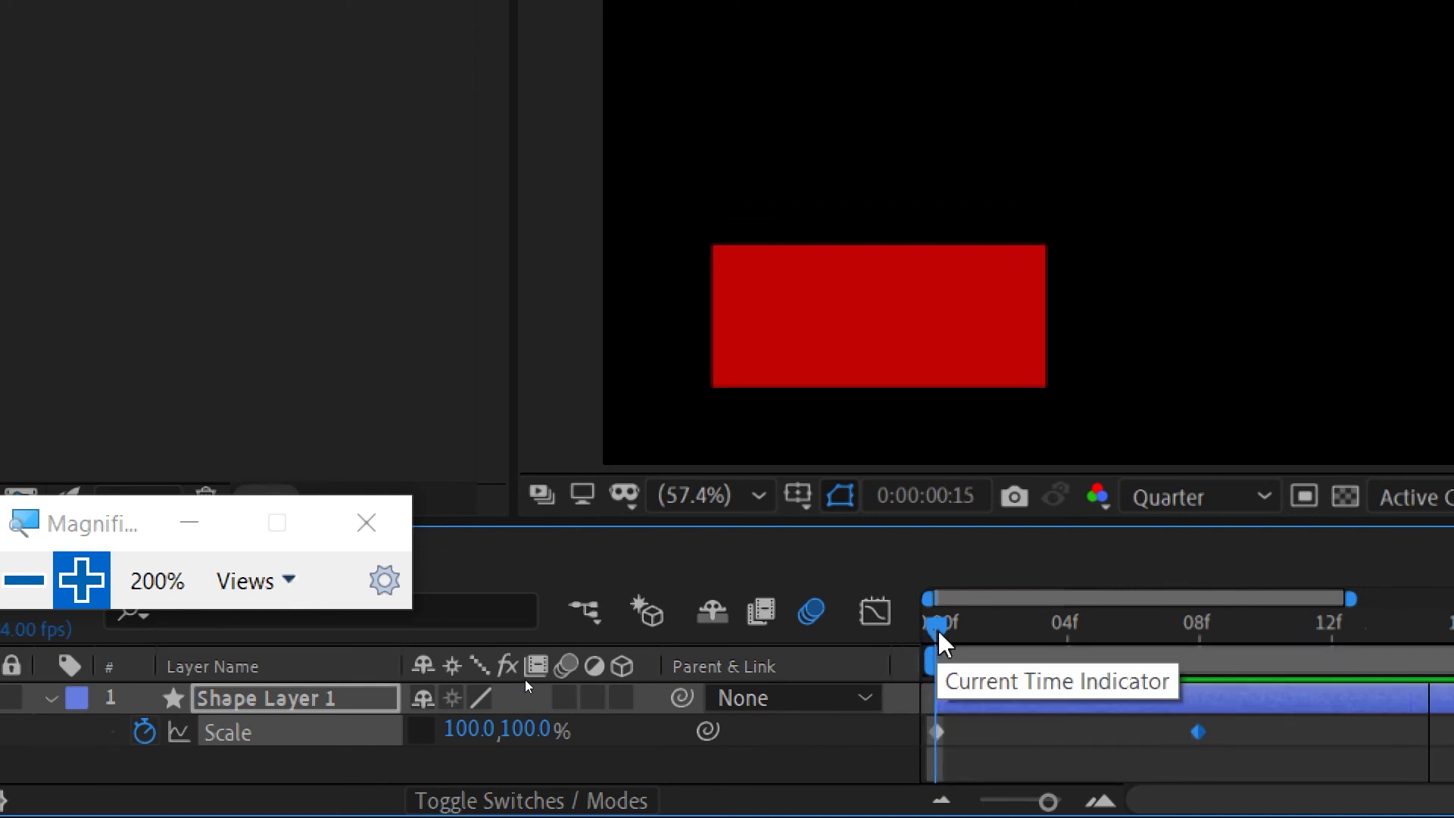
{"action": "key", "text": "space"}
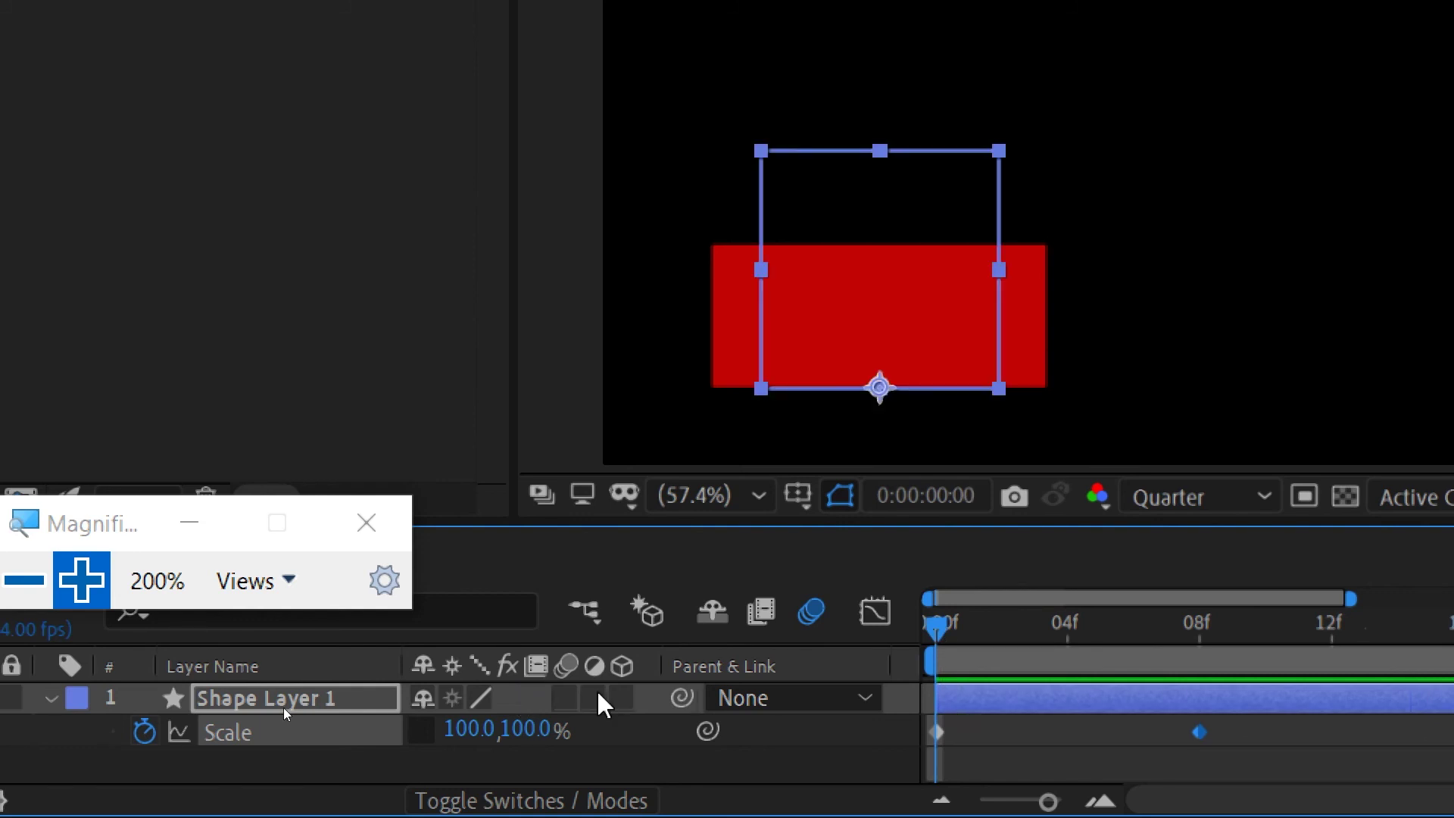
Restore the magnified view to 100%, extend the work area's end to about 1:07 and scrub through the squash.
{"action": "left_click", "coordinate": [26, 580]}
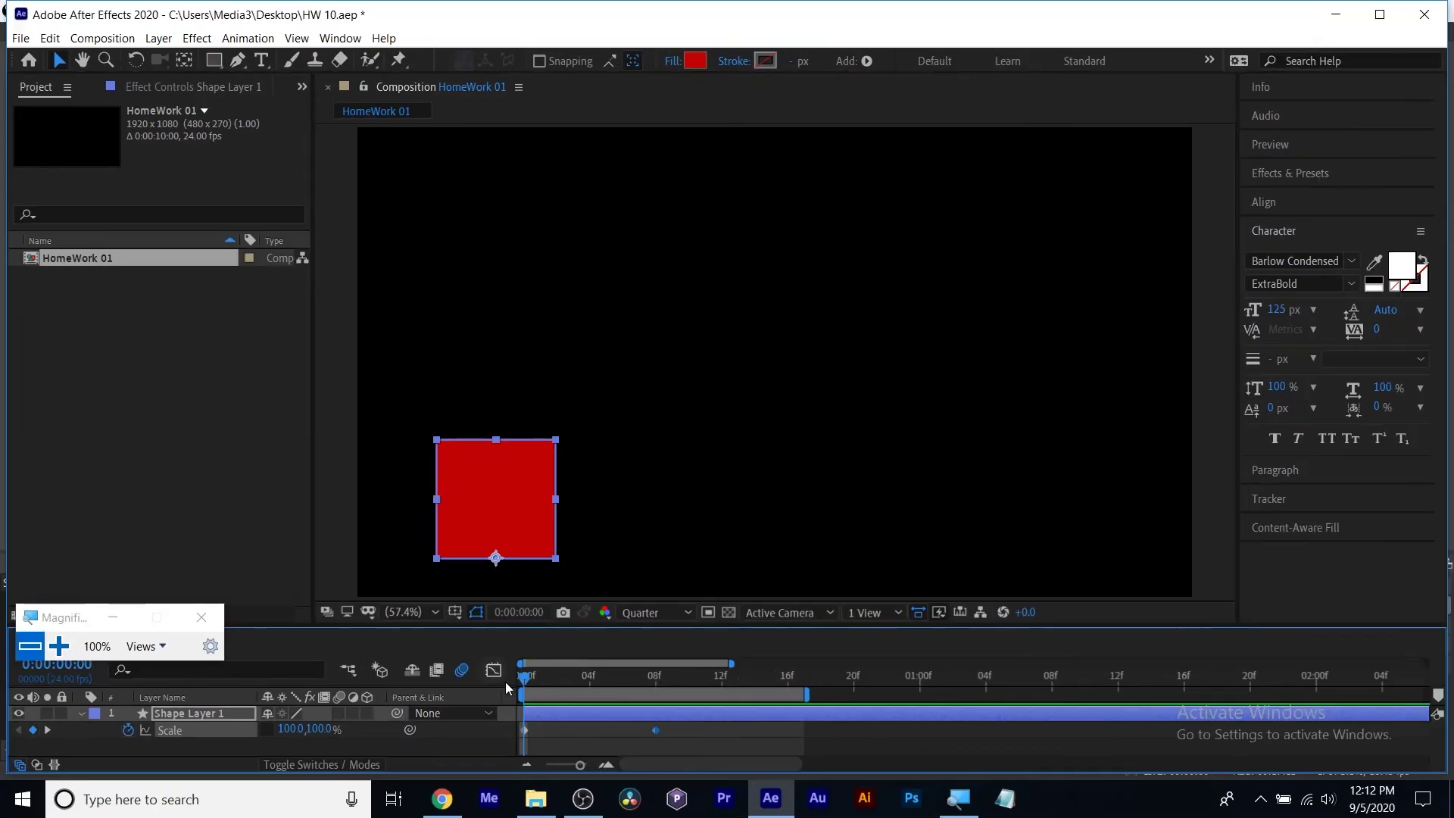
{"action": "mouse_move", "coordinate": [807, 694]}
{"action": "left_mouse_down"}
{"action": "mouse_move", "coordinate": [725, 696]}
{"action": "mouse_move", "coordinate": [1038, 694]}
{"action": "left_mouse_up"}
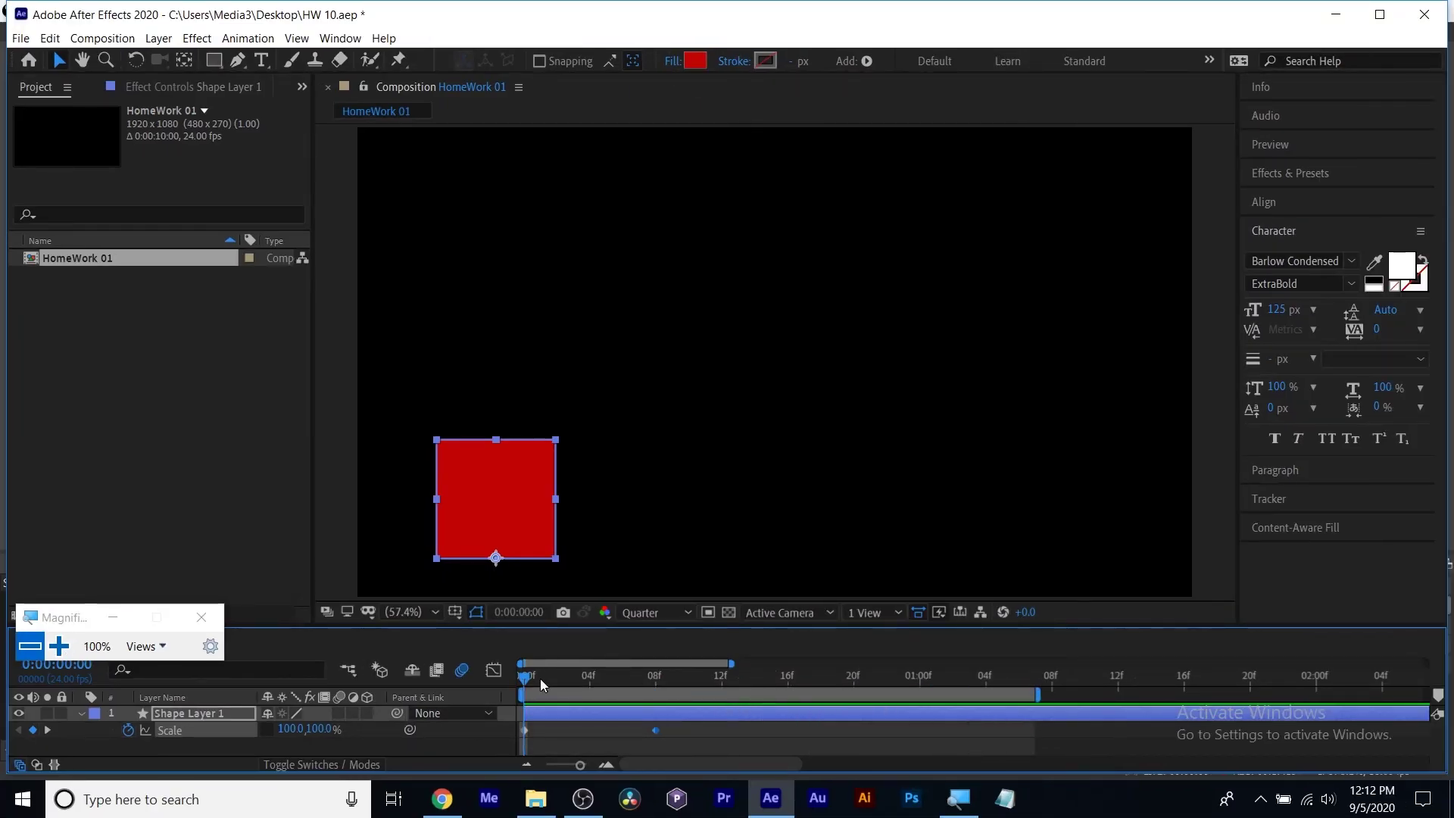
{"action": "left_click_drag", "start_coordinate": [539, 679], "coordinate": [645, 675]}
{"action": "left_click", "coordinate": [573, 676]}
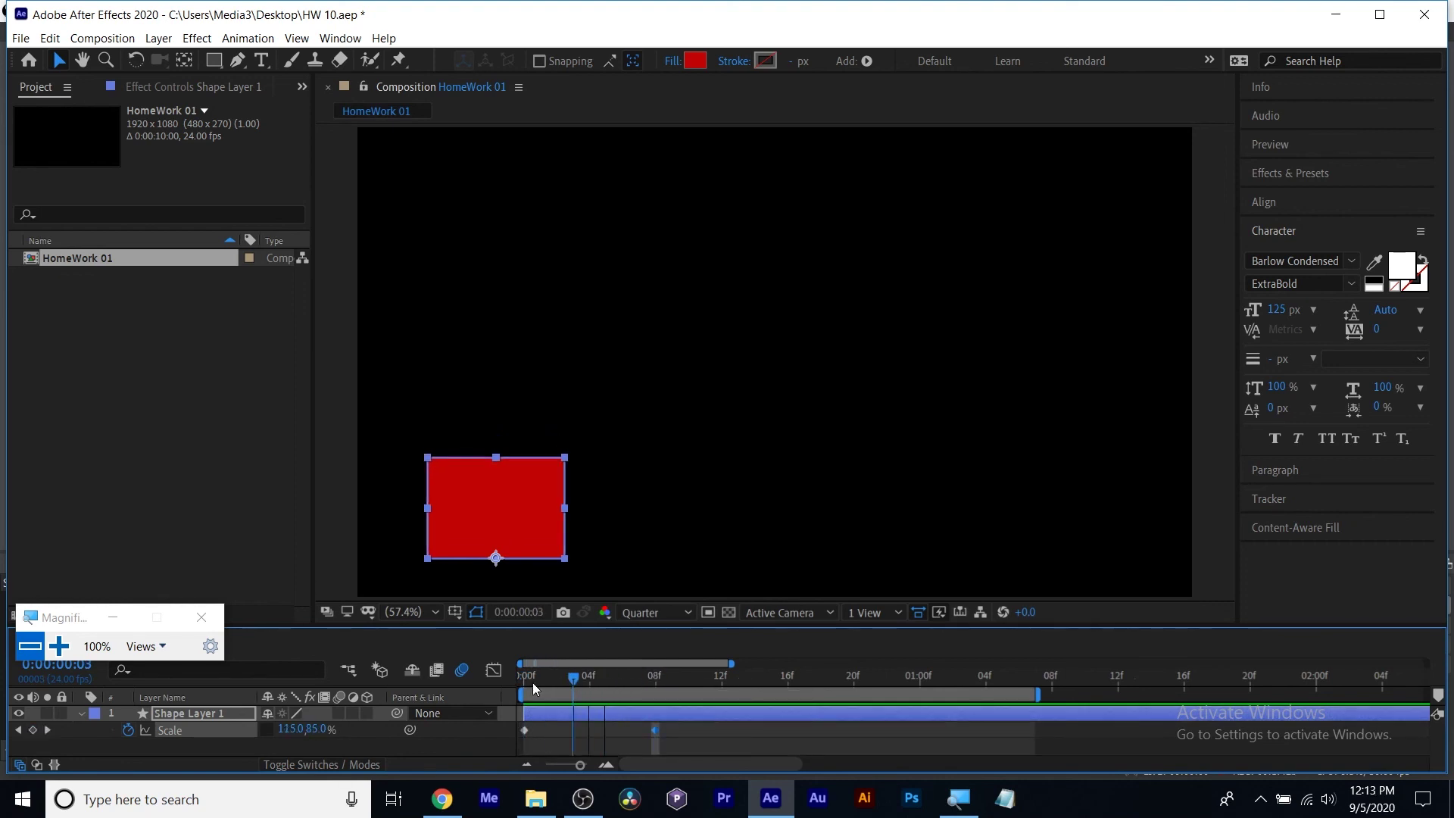
Hold the squashed shape by adding a Scale keyframe at frame 10 and shifting that keyframe to frame 11.
{"action": "left_click_drag", "start_coordinate": [533, 683], "coordinate": [683, 677]}
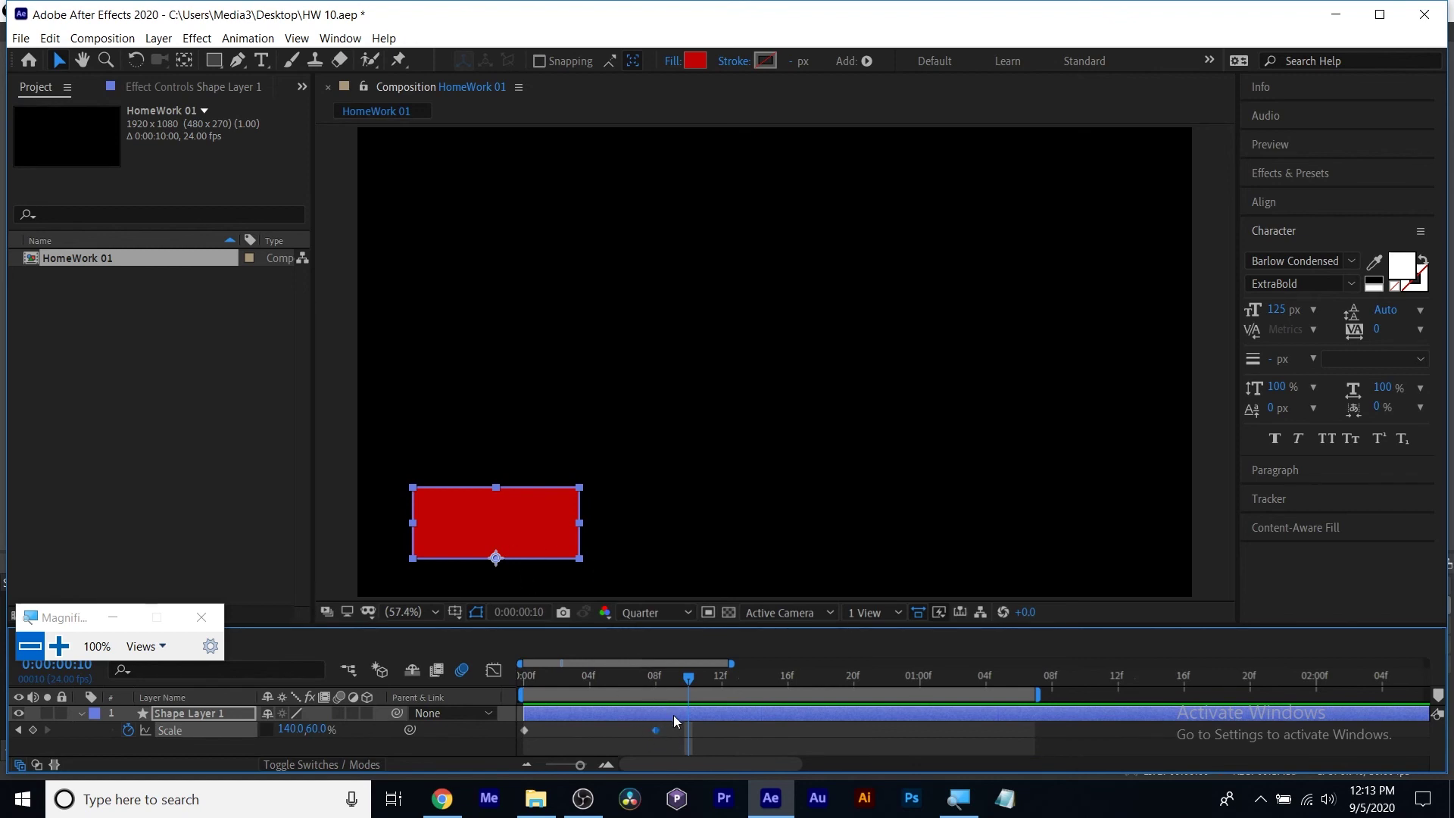
{"action": "left_click", "coordinate": [59, 647]}
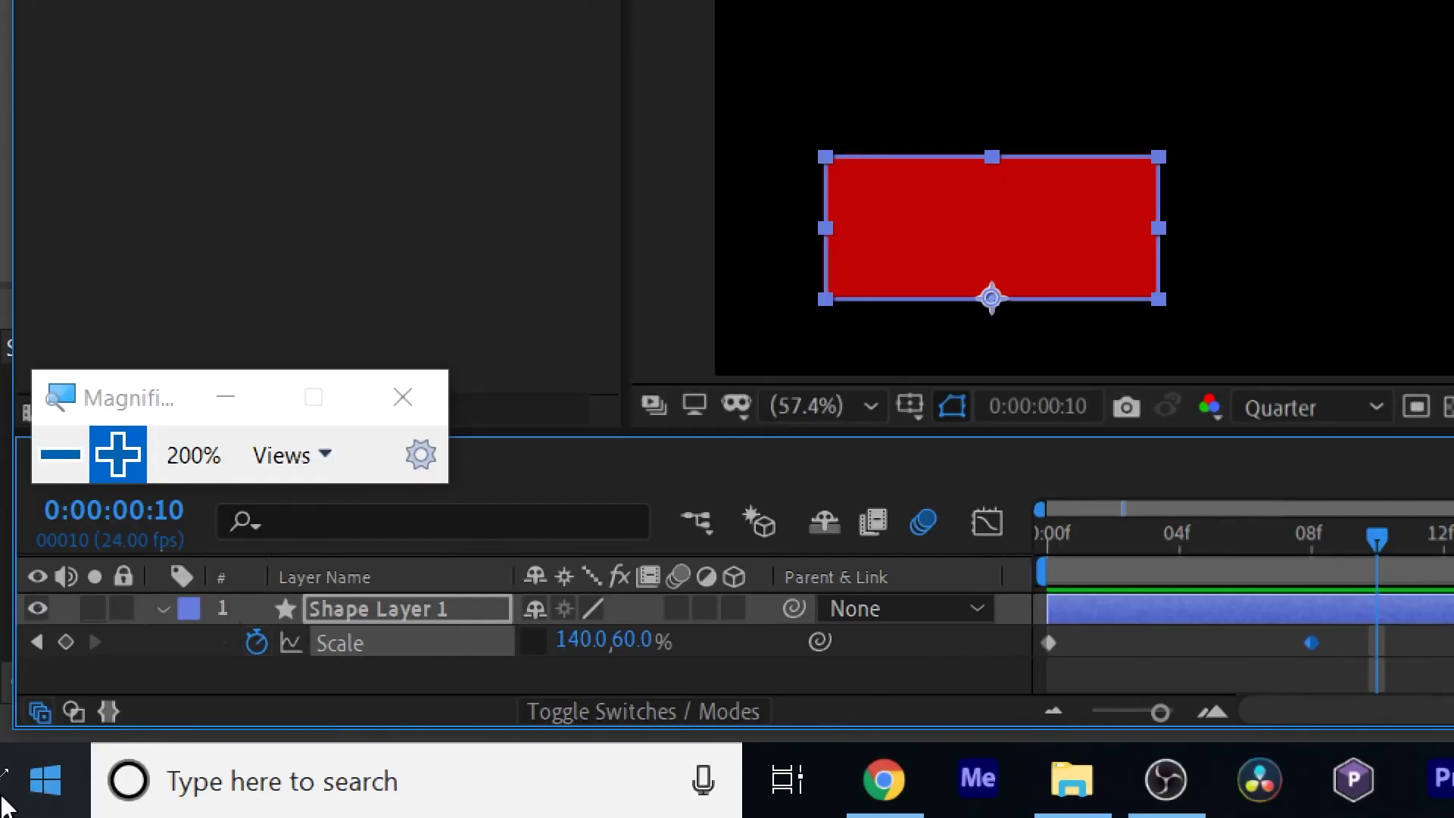
{"action": "left_click", "coordinate": [66, 642]}
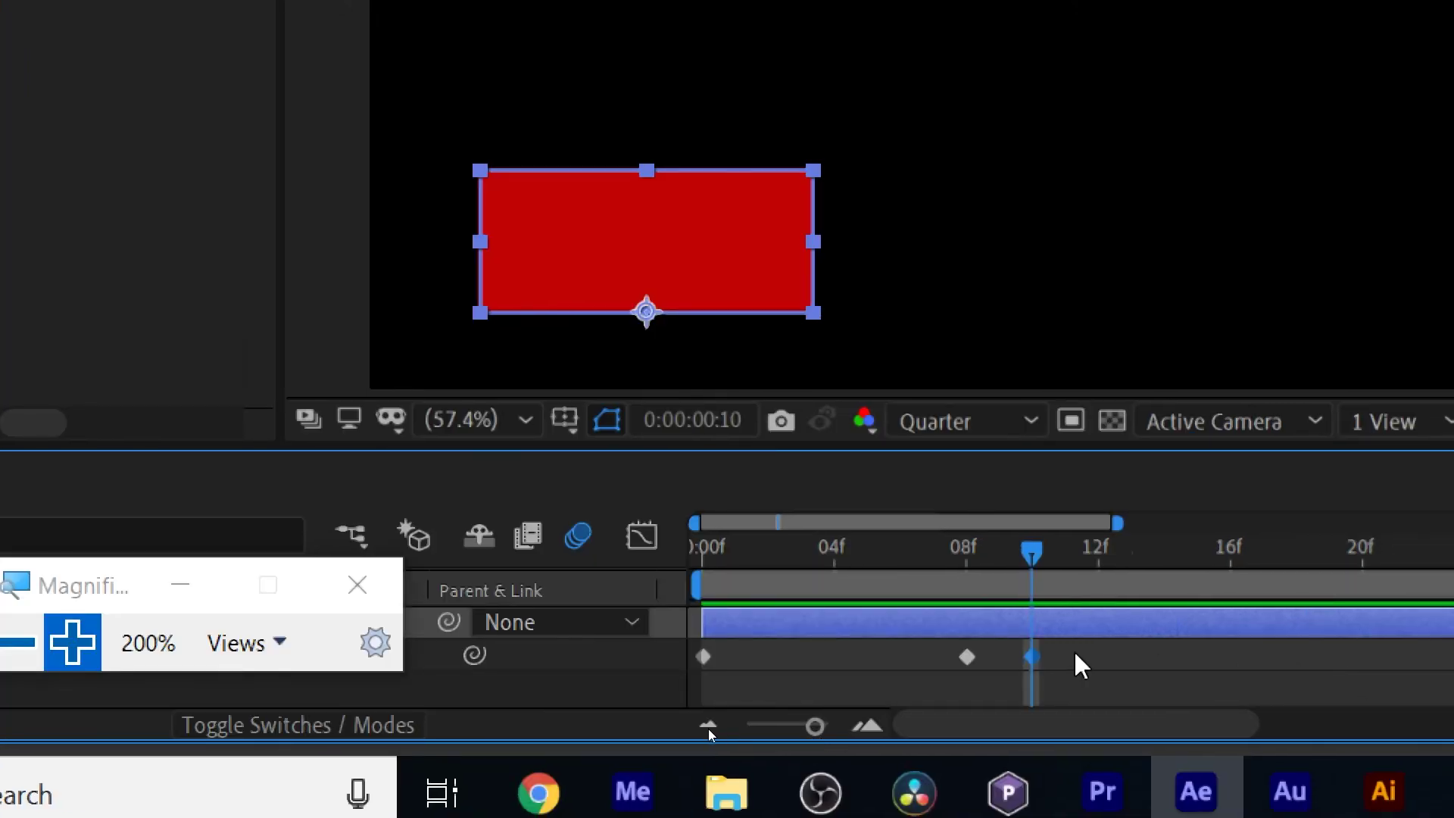
{"action": "left_click", "coordinate": [1324, 545]}
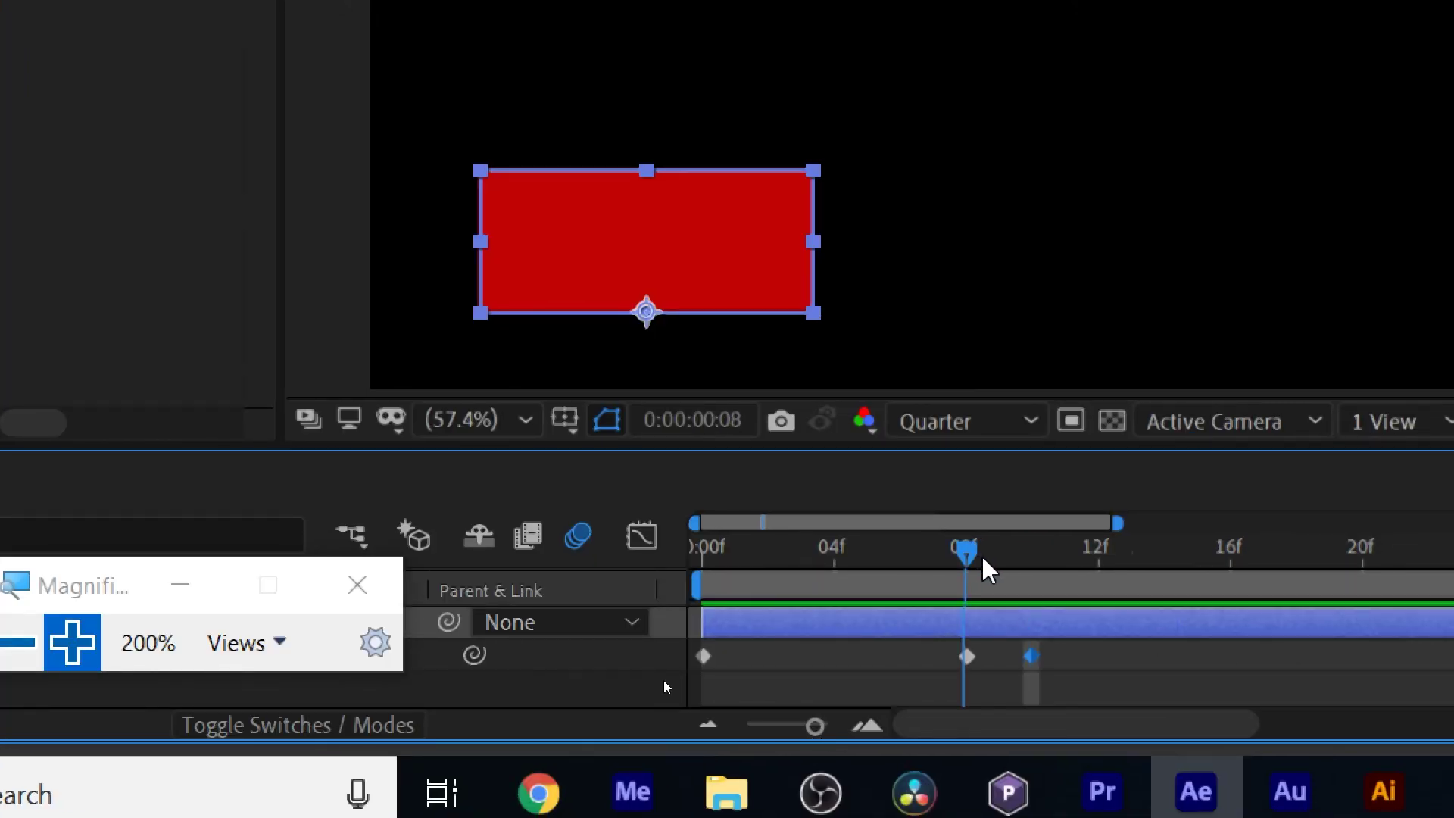
{"action": "left_click_drag", "start_coordinate": [981, 559], "coordinate": [1020, 559]}
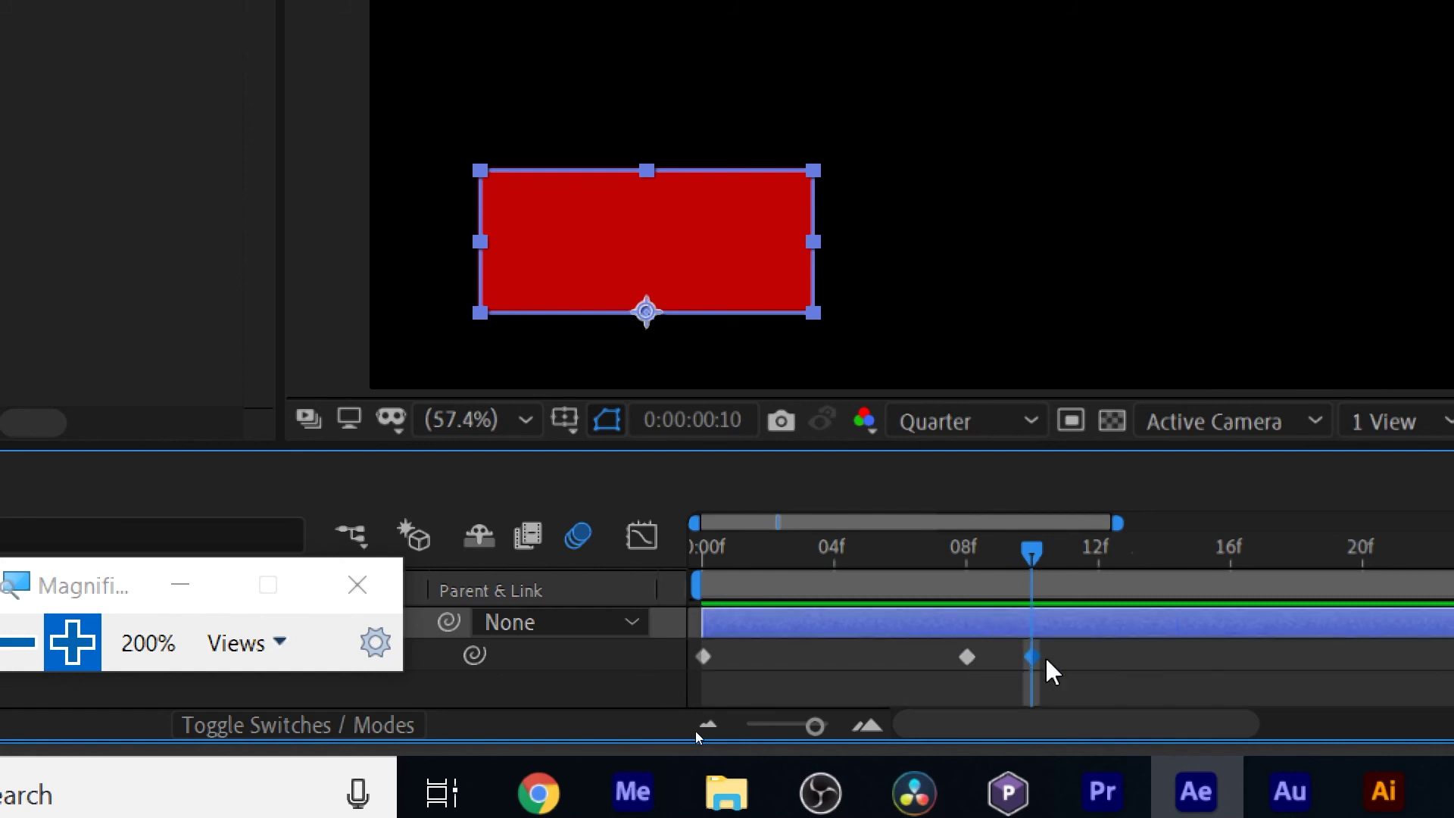
{"action": "left_click_drag", "start_coordinate": [1049, 672], "coordinate": [1077, 662]}
Zoom out the timeline and, at frame 21, return the square's Scale to 100% in both dimensions.
{"action": "left_click_drag", "start_coordinate": [815, 731], "coordinate": [777, 724]}
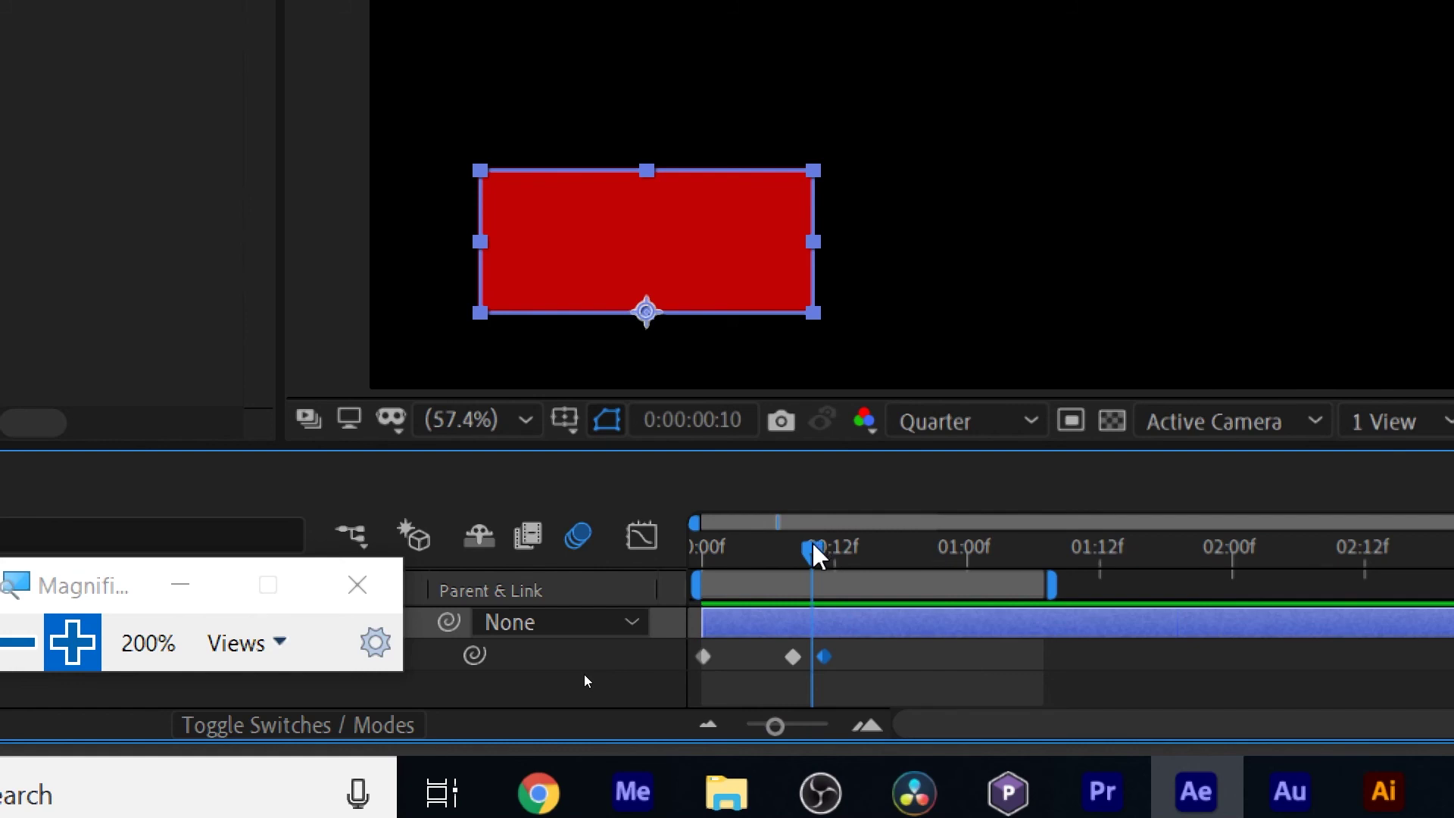
{"action": "left_click_drag", "start_coordinate": [815, 547], "coordinate": [932, 547]}
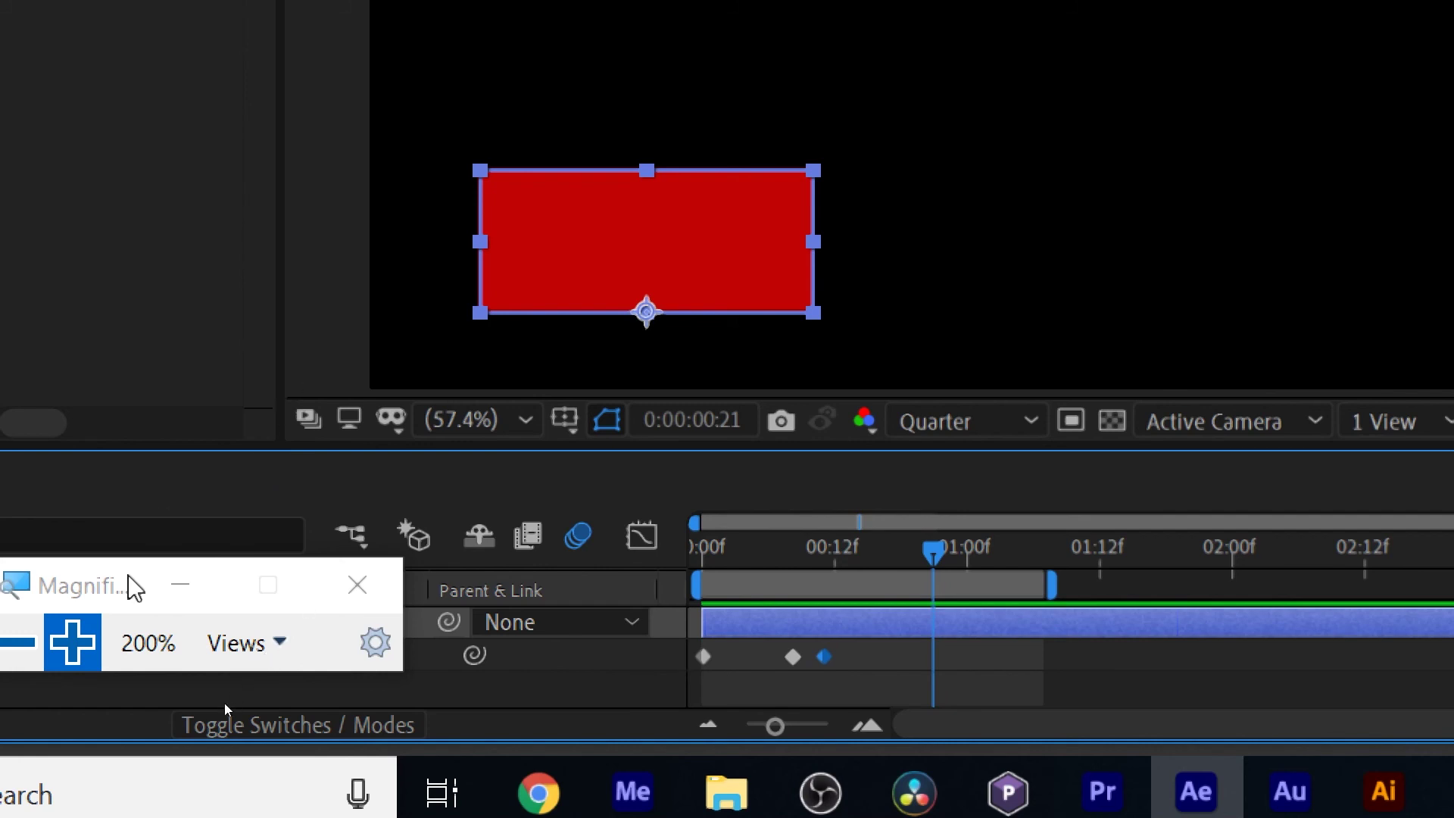
{"action": "left_click_drag", "start_coordinate": [135, 587], "coordinate": [223, 369]}
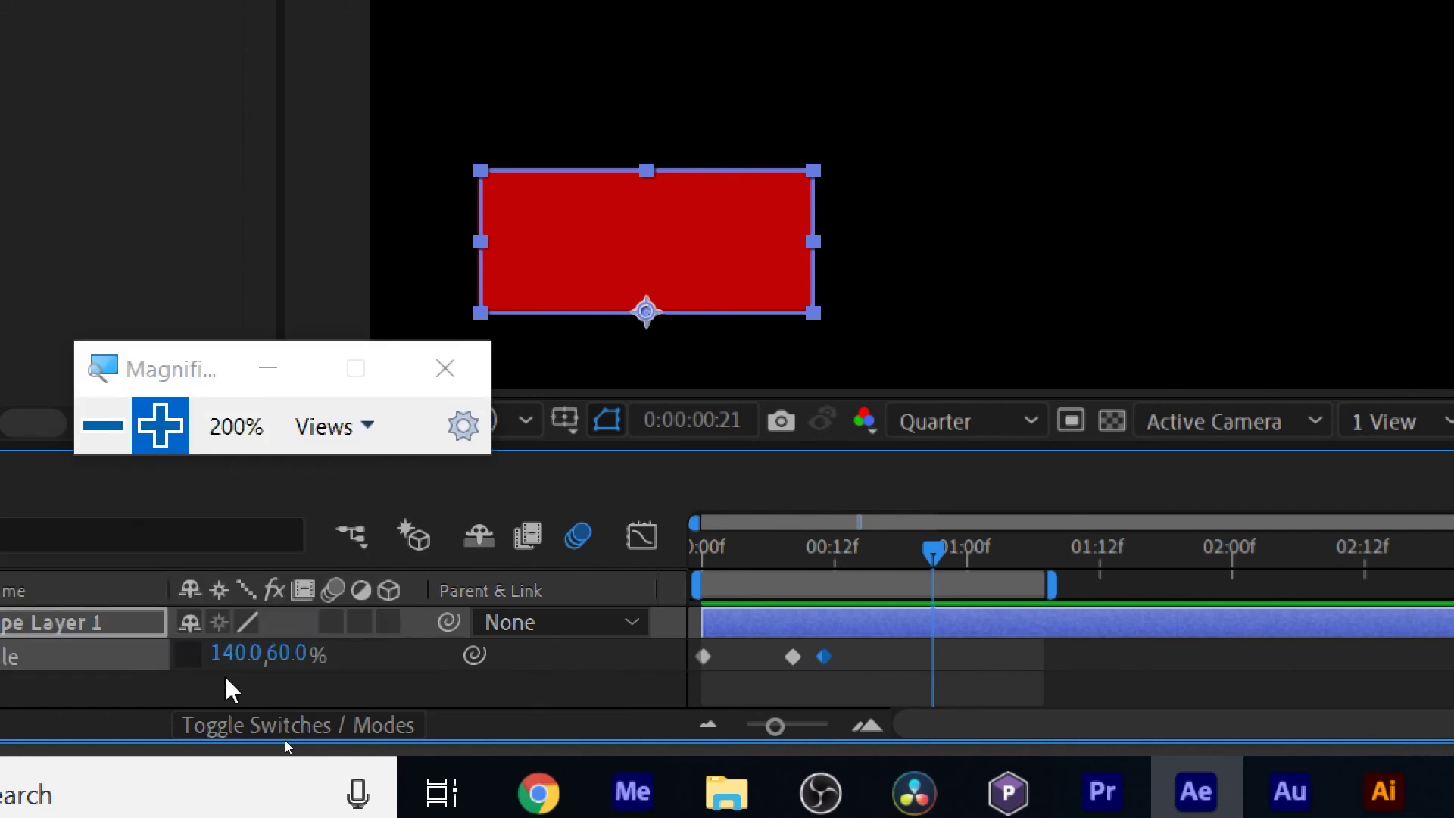
{"action": "left_click", "coordinate": [239, 653]}
{"action": "type", "text": "100"}
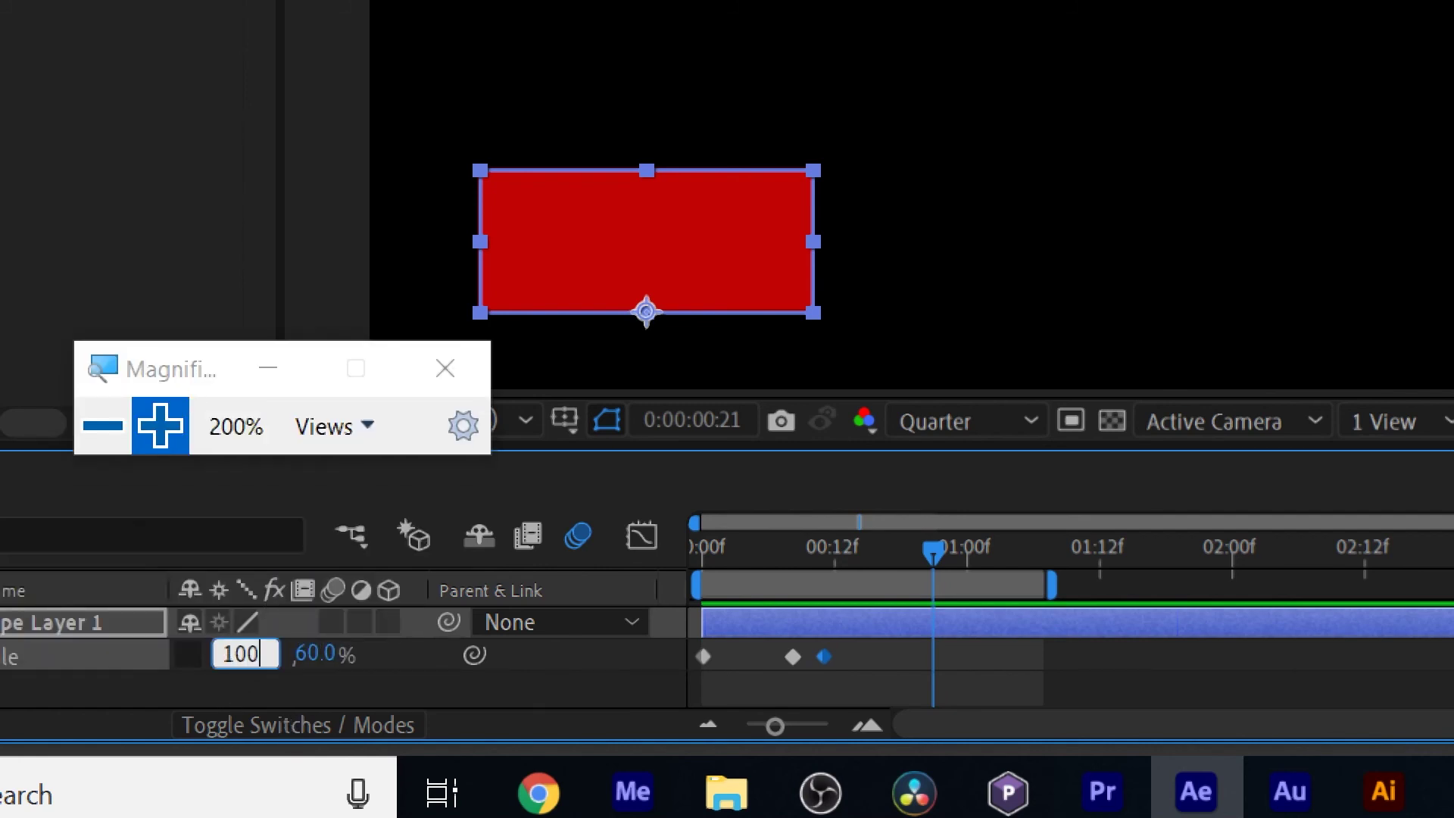
{"action": "key", "text": "Return"}
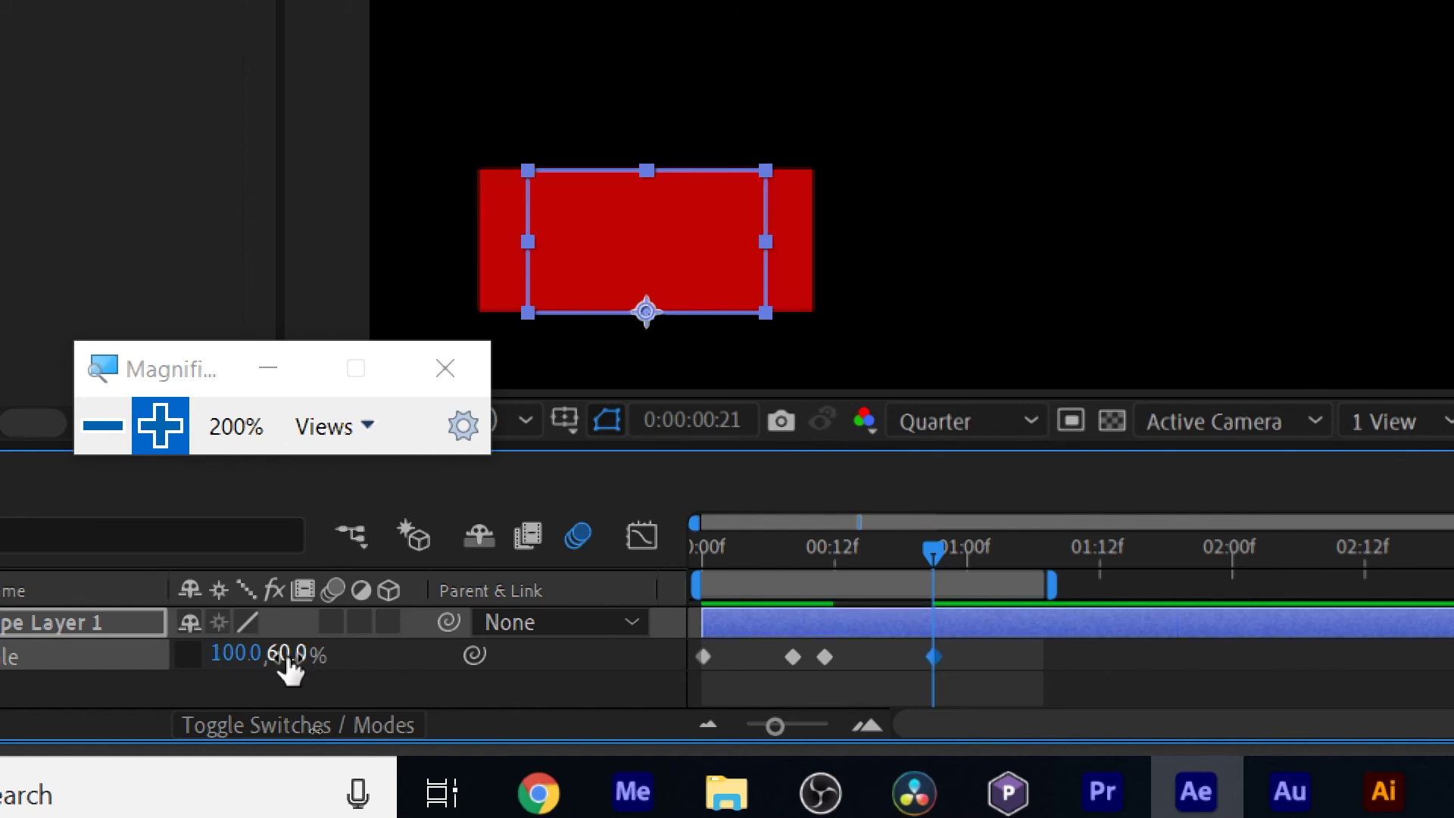
{"action": "left_click", "coordinate": [287, 654]}
{"action": "type", "text": "100"}
{"action": "key", "text": "Return"}
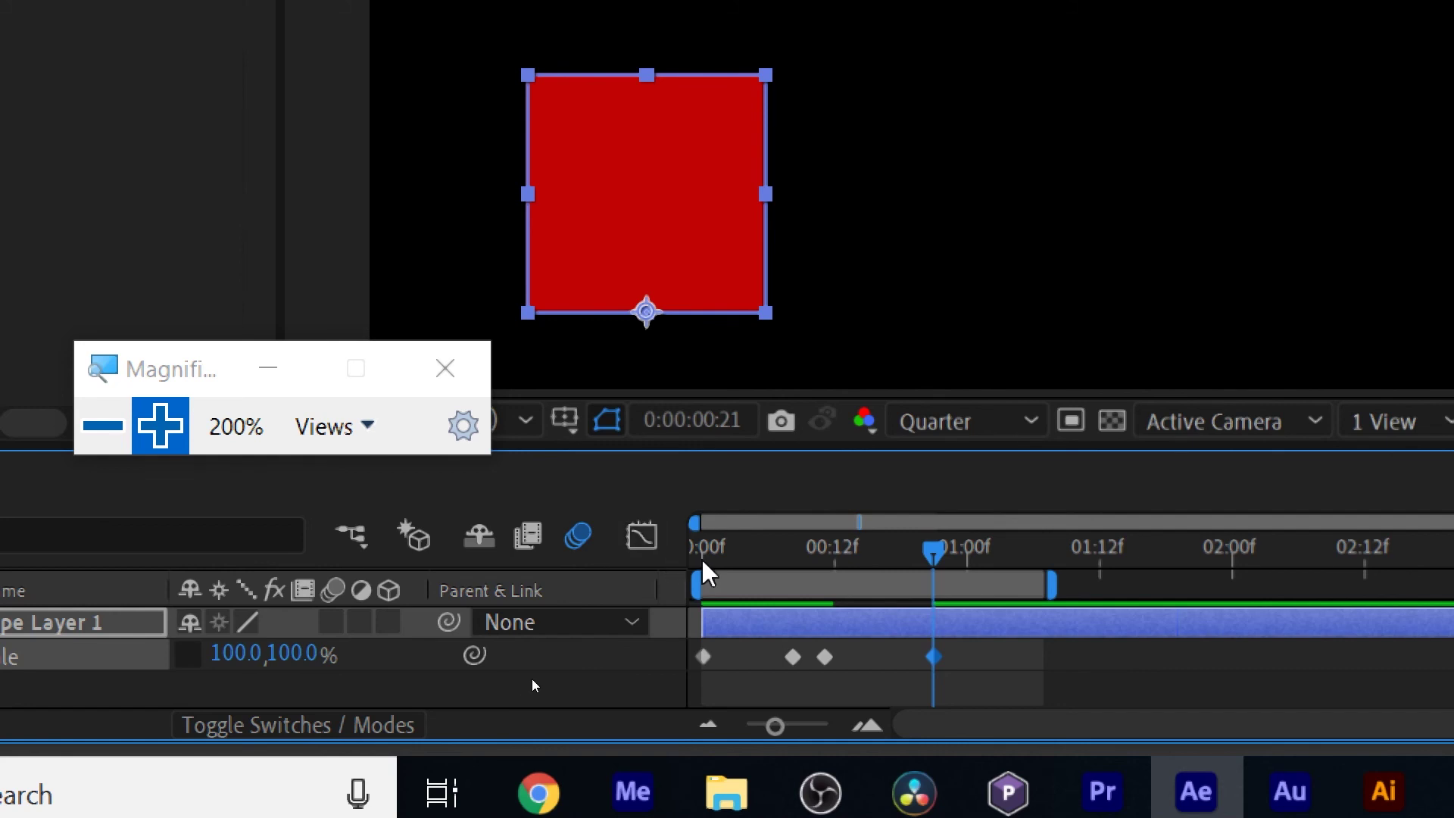
Preview the squash, hold and recovery from frame 0.
{"action": "left_click_drag", "start_coordinate": [726, 553], "coordinate": [672, 564]}
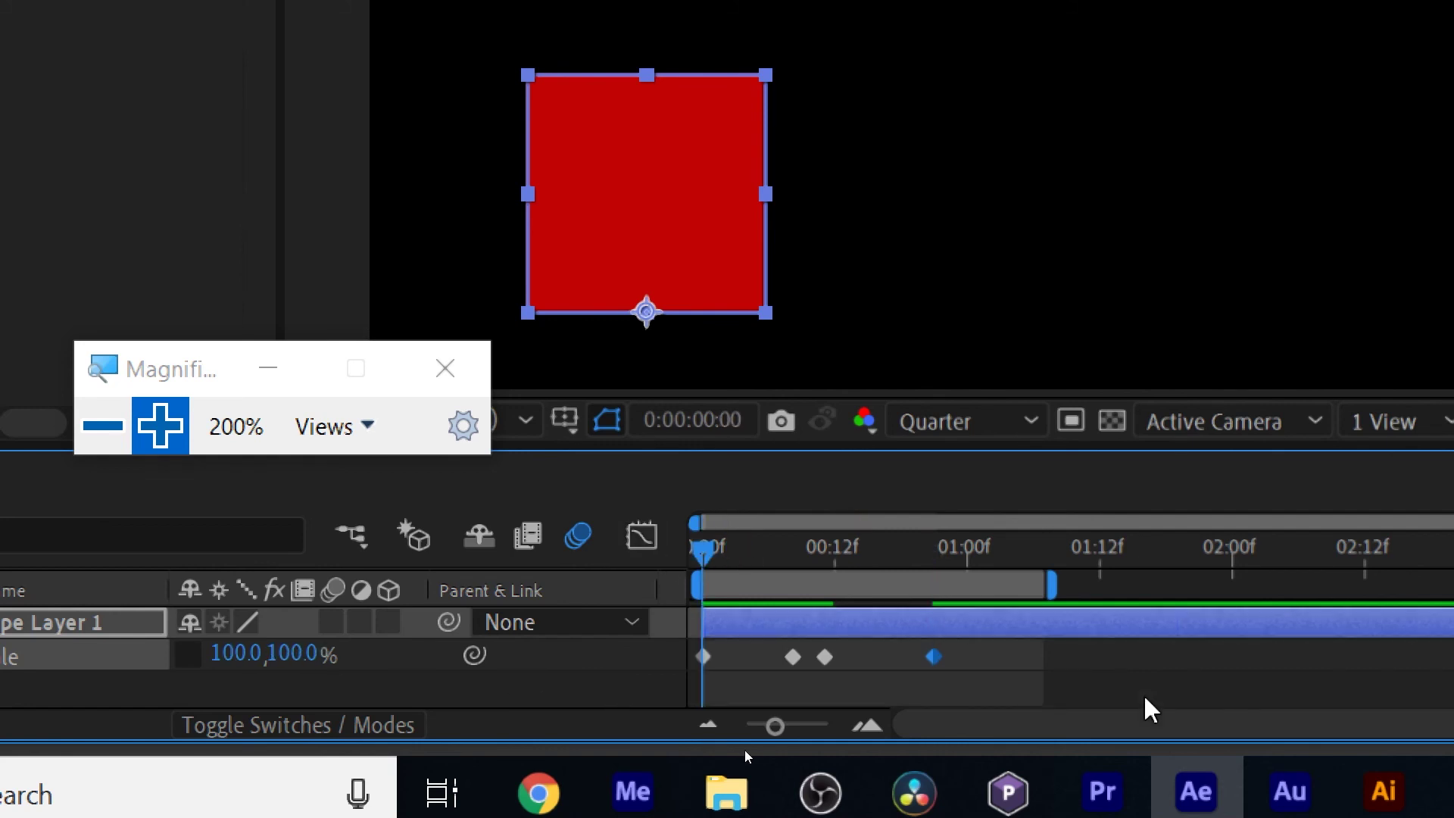
{"action": "key", "text": "space"}
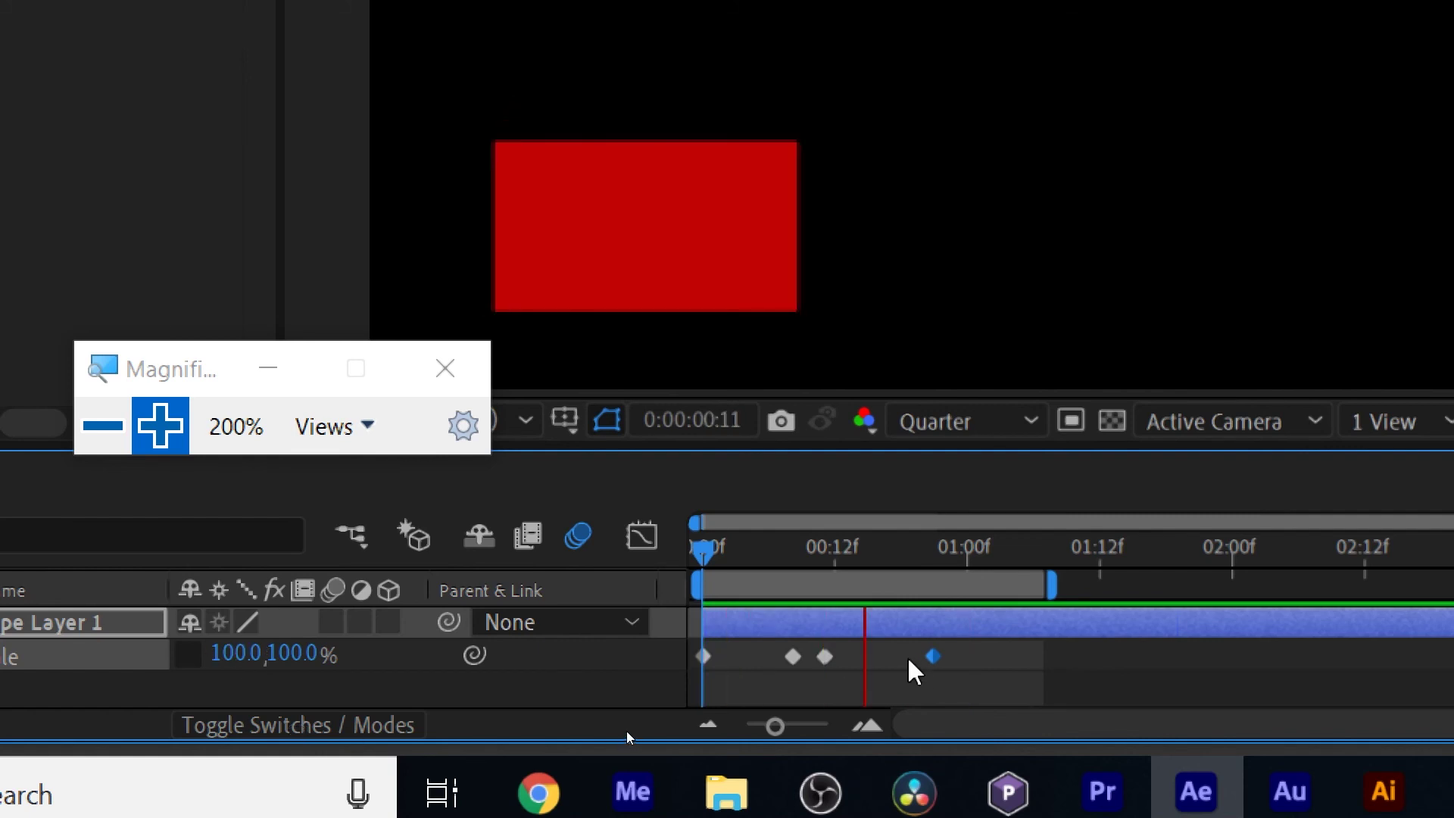
{"action": "key", "text": "space"}
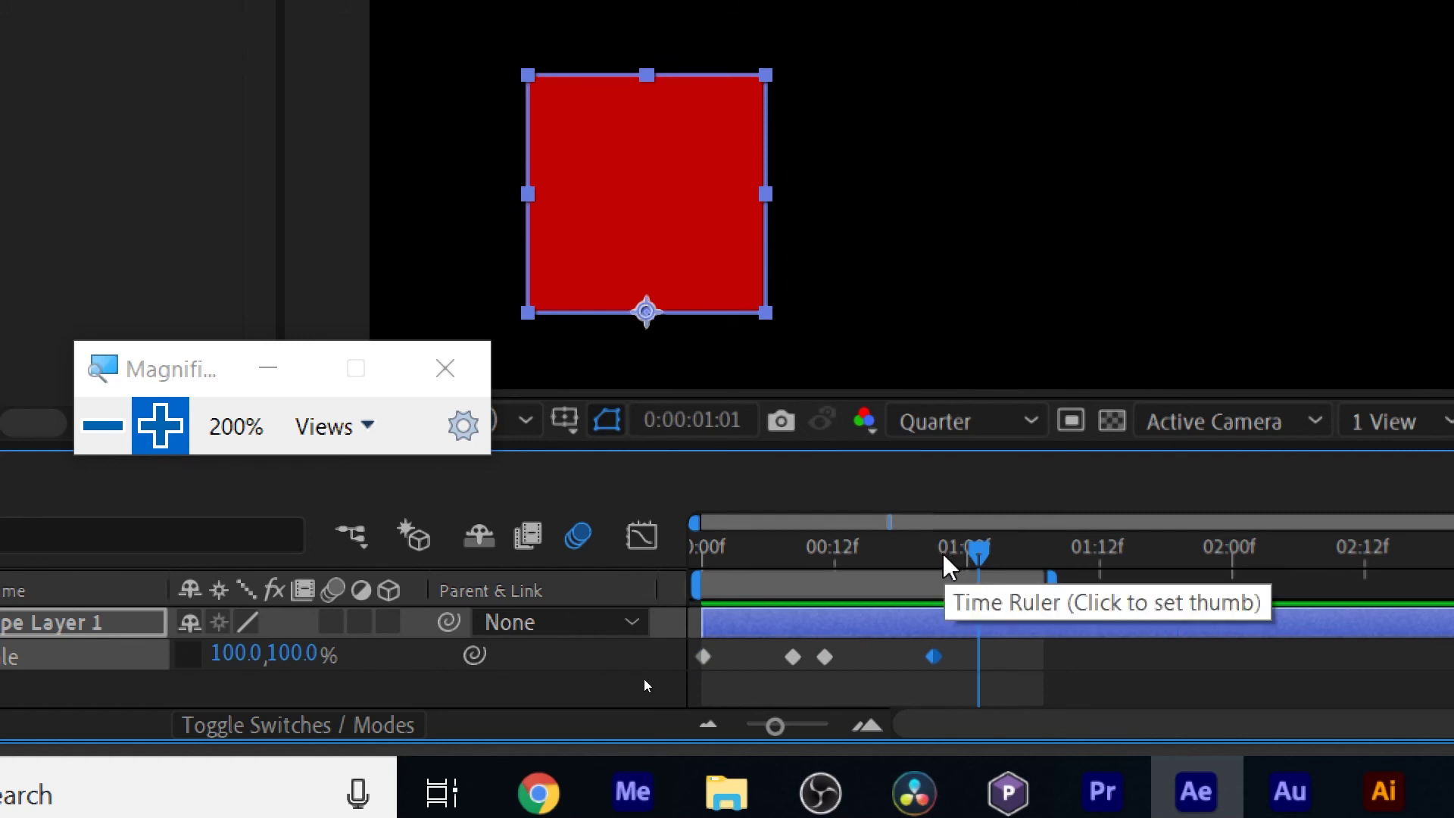
Add a Scale keyframe at 1:01 to hold the square's normal shape, and extend the work area's end to about 2:15.
{"action": "left_click", "coordinate": [945, 557]}
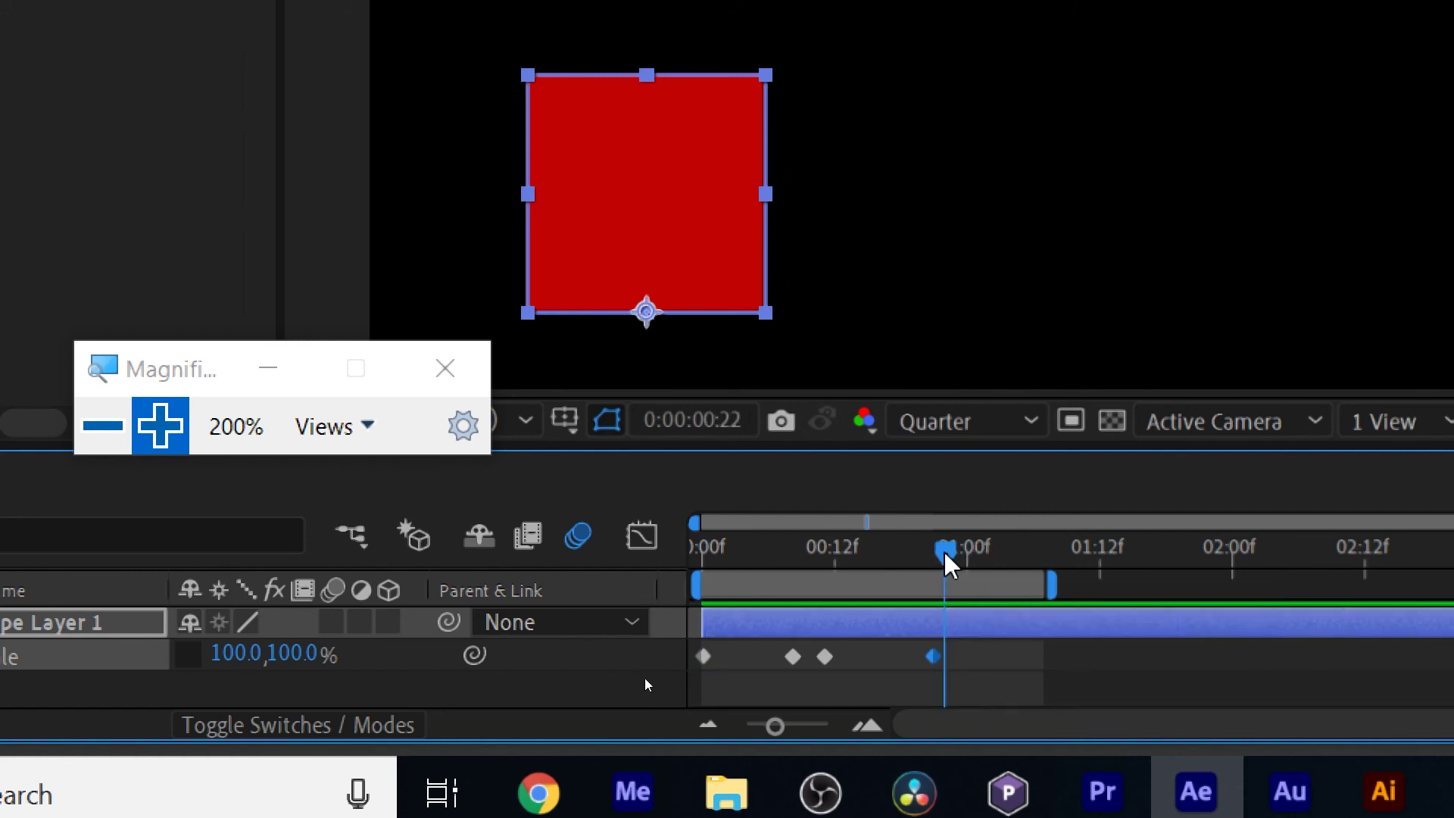
{"action": "left_click_drag", "start_coordinate": [946, 556], "coordinate": [978, 557]}
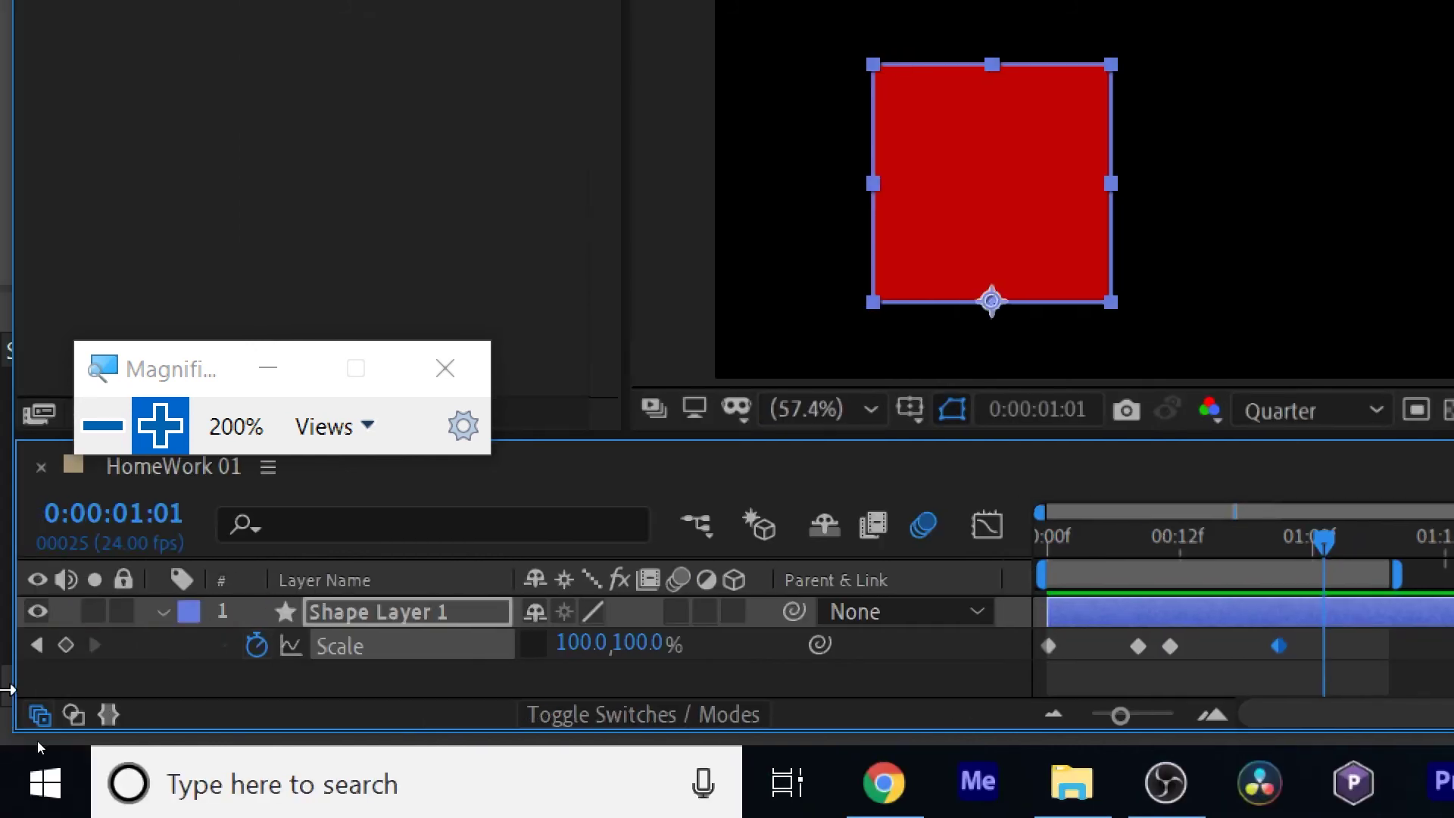
{"action": "left_click", "coordinate": [66, 645]}
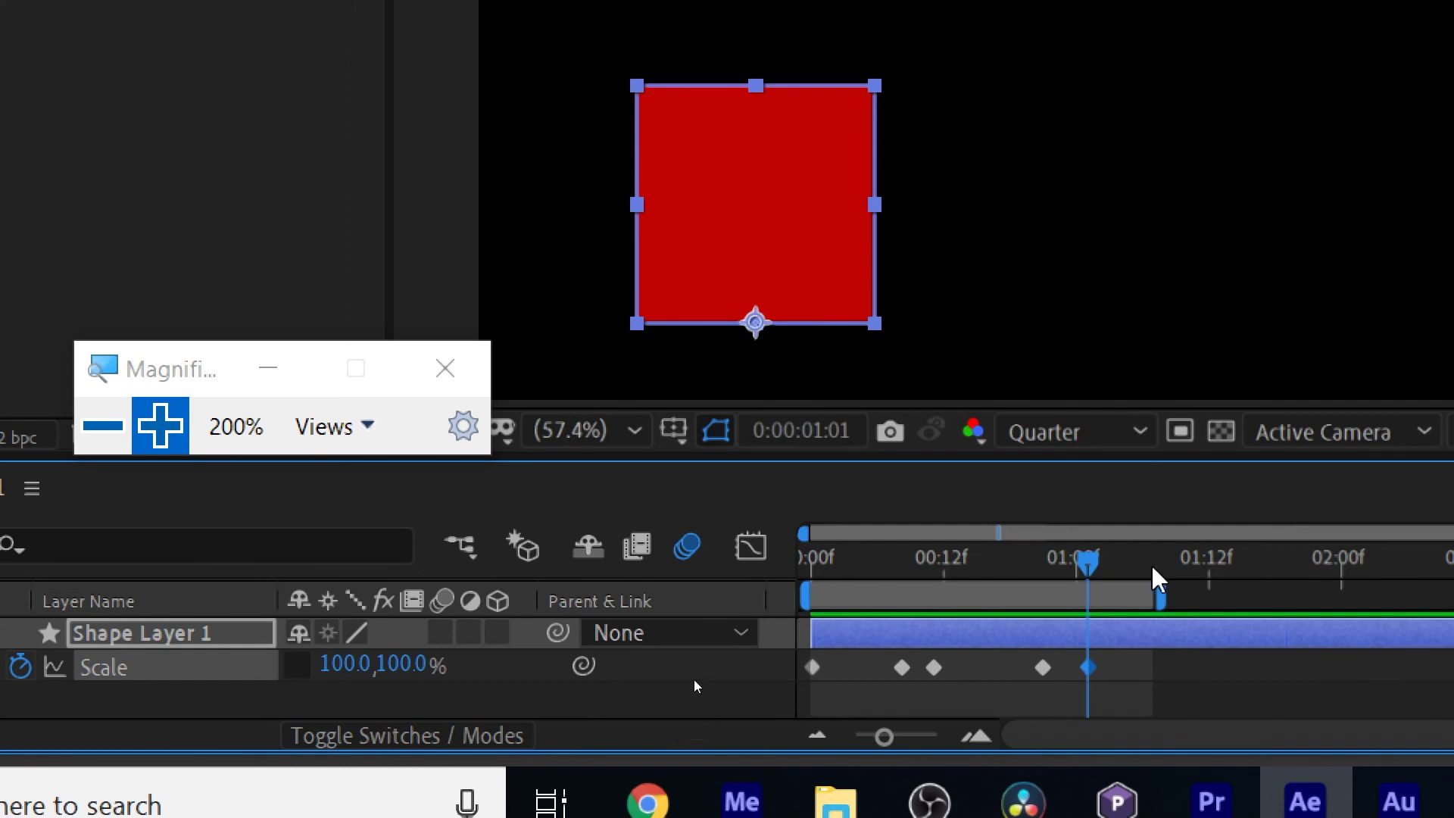
{"action": "left_click_drag", "start_coordinate": [1160, 587], "coordinate": [1338, 595]}
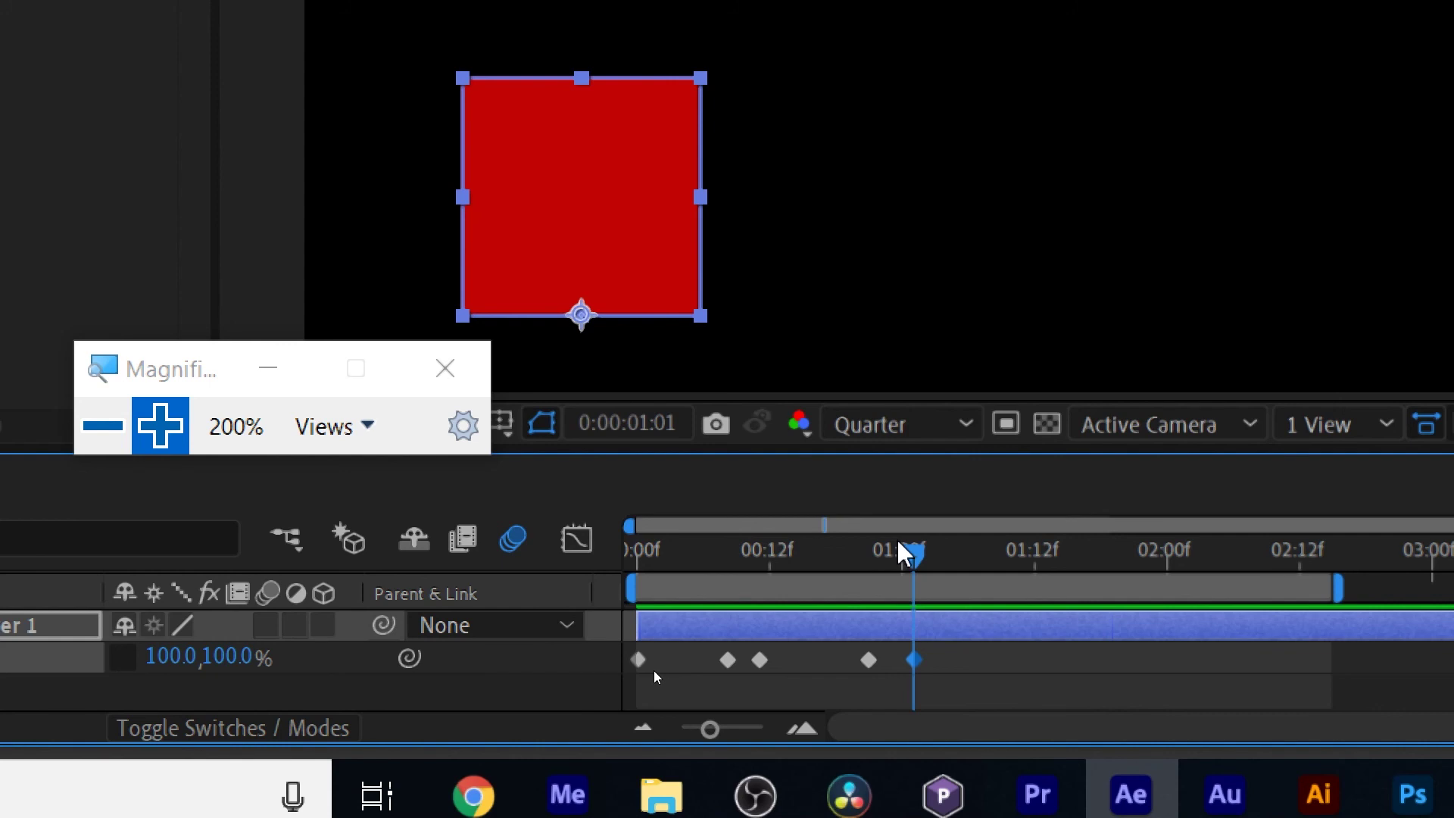
At 1:12, stretch the square by setting its Scale to 60% horizontally and 140% vertically.
{"action": "left_click_drag", "start_coordinate": [916, 561], "coordinate": [1035, 561]}
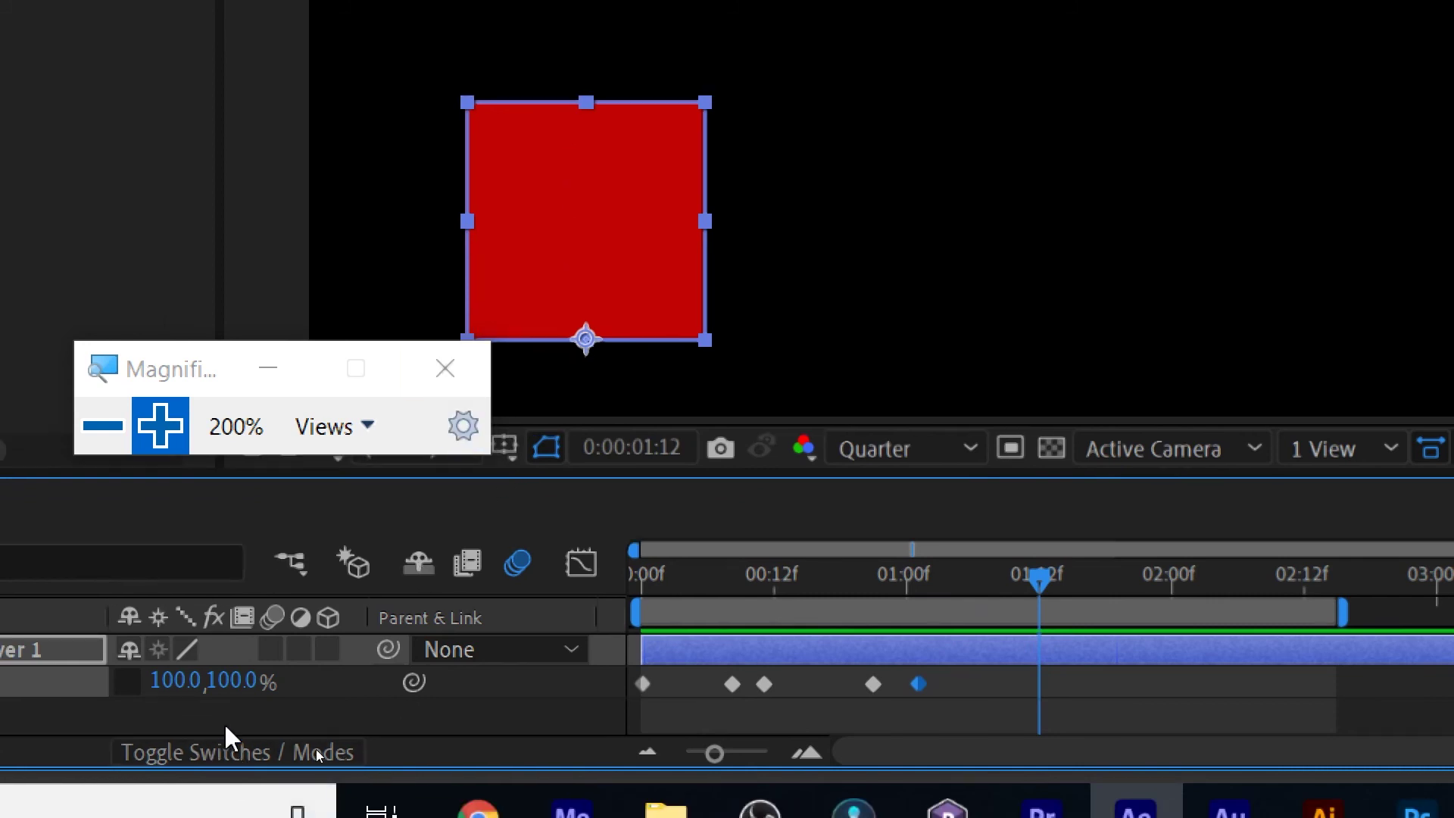
{"action": "left_click", "coordinate": [176, 681]}
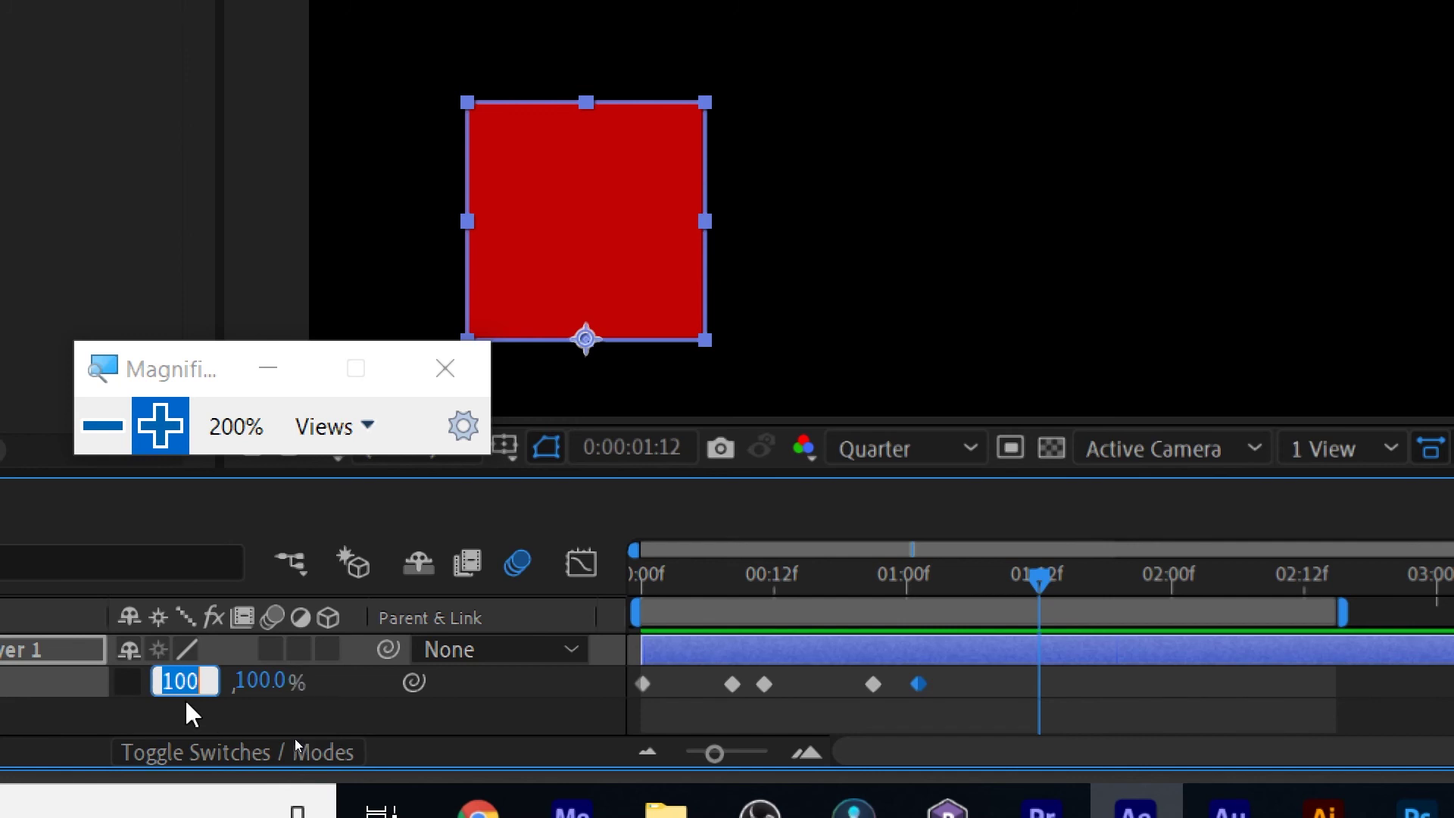
{"action": "type", "text": "6"}
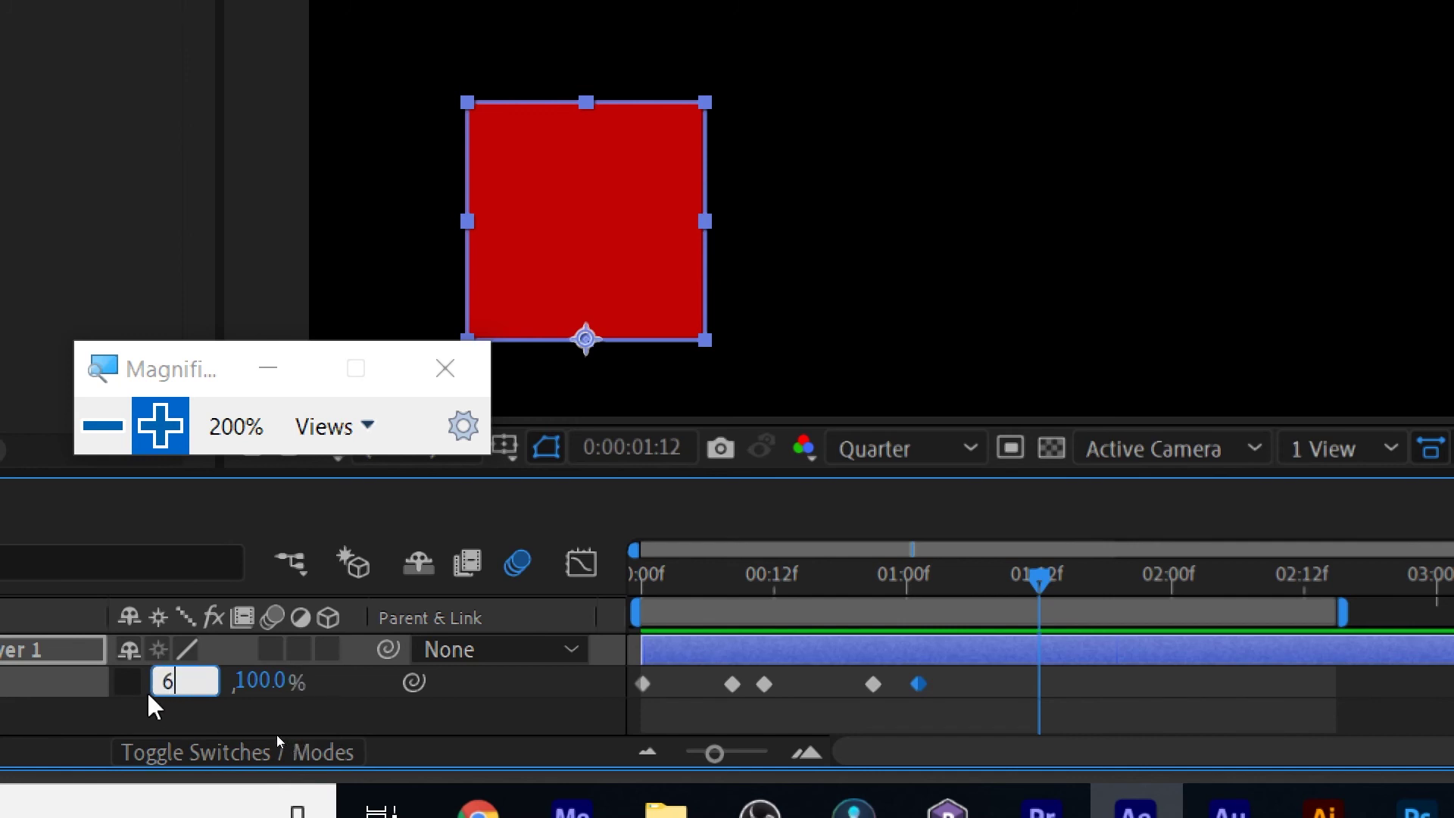
{"action": "type", "text": "0"}
{"action": "key", "text": "Return"}
{"action": "left_click", "coordinate": [216, 683]}
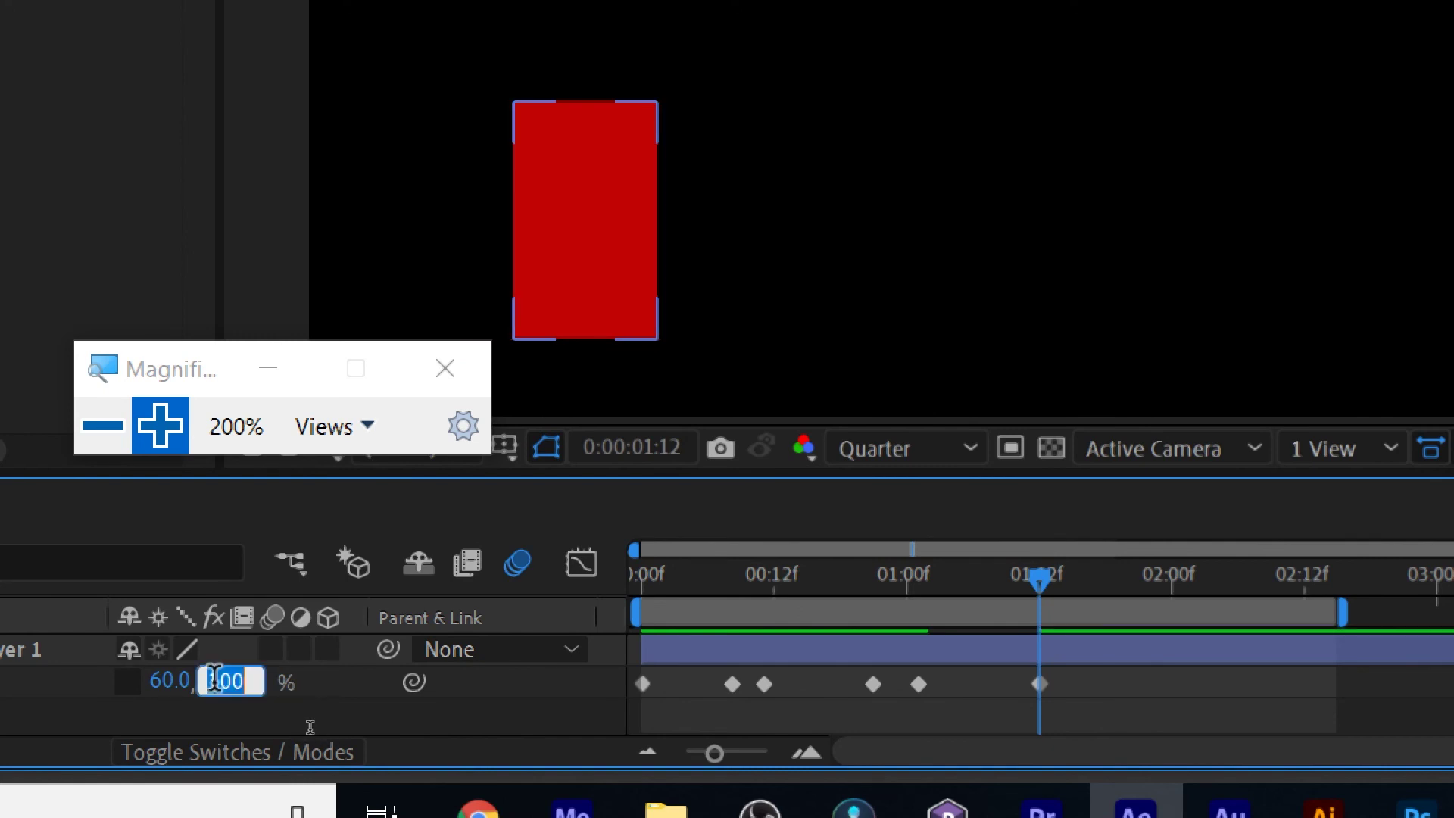
{"action": "type", "text": "140"}
{"action": "key", "text": "Return"}
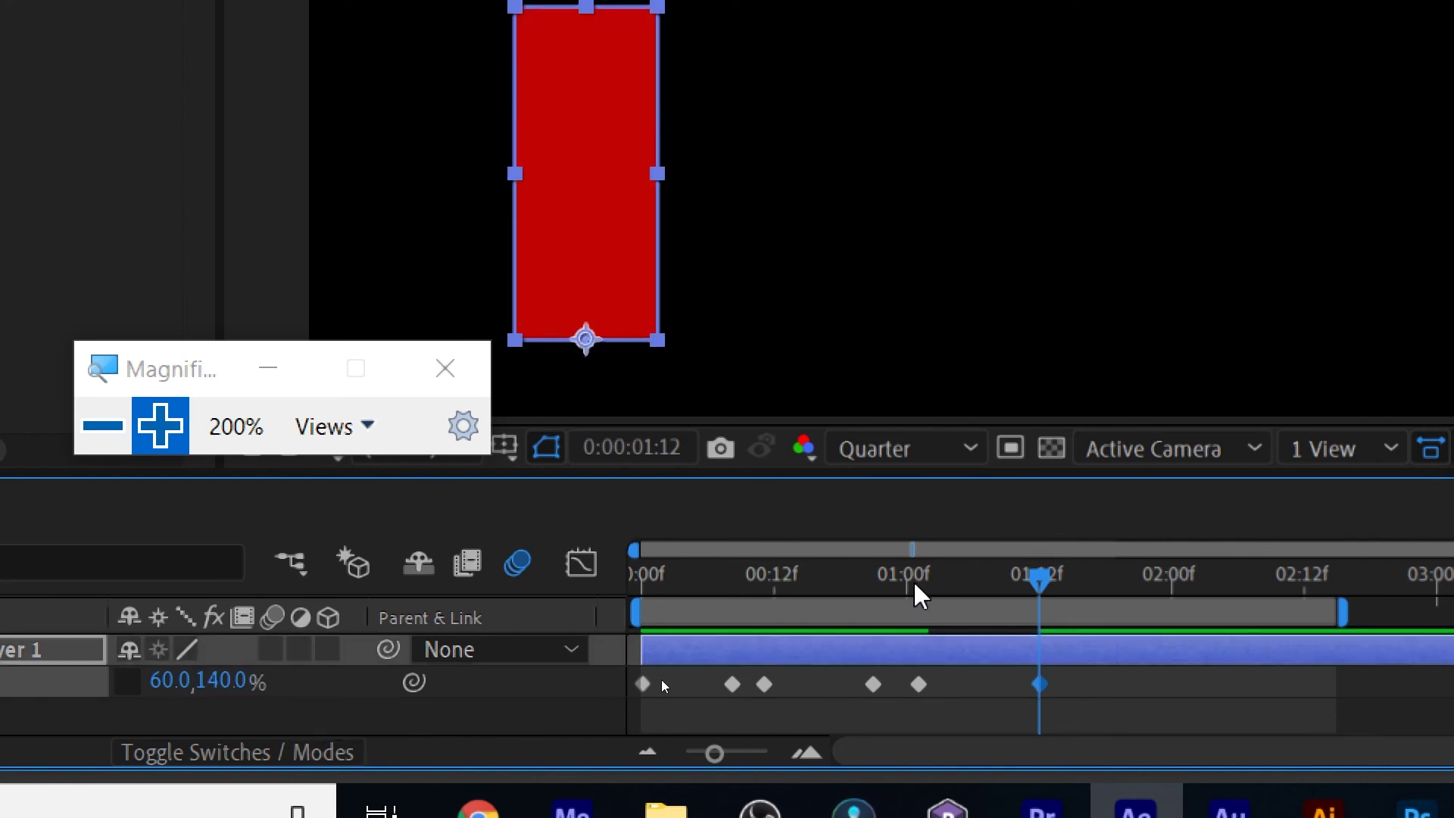
Add a Scale keyframe at 1:17 to hold the square's stretched shape.
{"action": "left_click_drag", "start_coordinate": [918, 595], "coordinate": [1095, 596]}
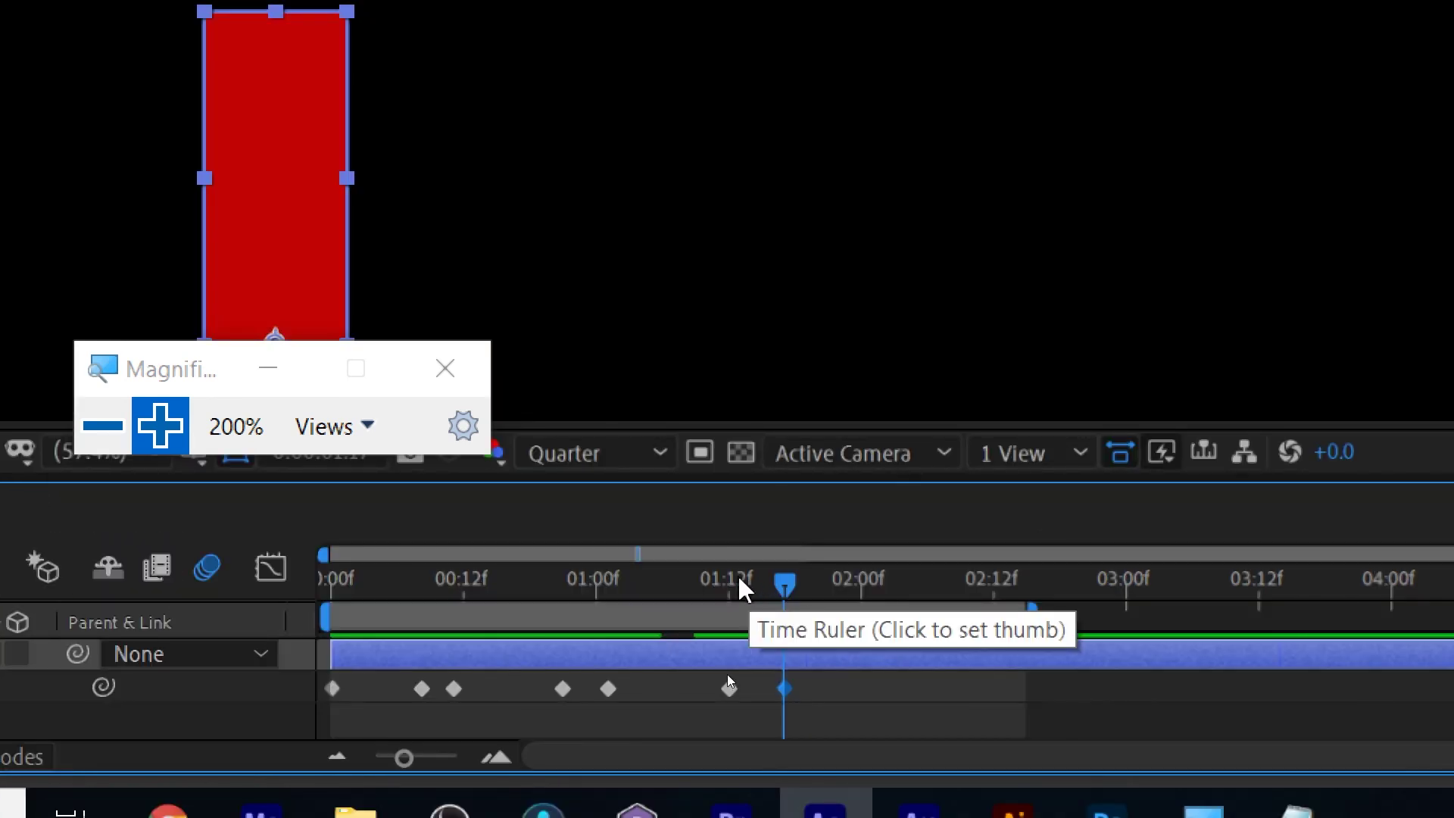
{"action": "left_click", "coordinate": [732, 587]}
{"action": "left_click", "coordinate": [772, 588]}
At 2:07, return the square's Scale to 100% in both dimensions.
{"action": "left_click_drag", "start_coordinate": [787, 591], "coordinate": [944, 601]}
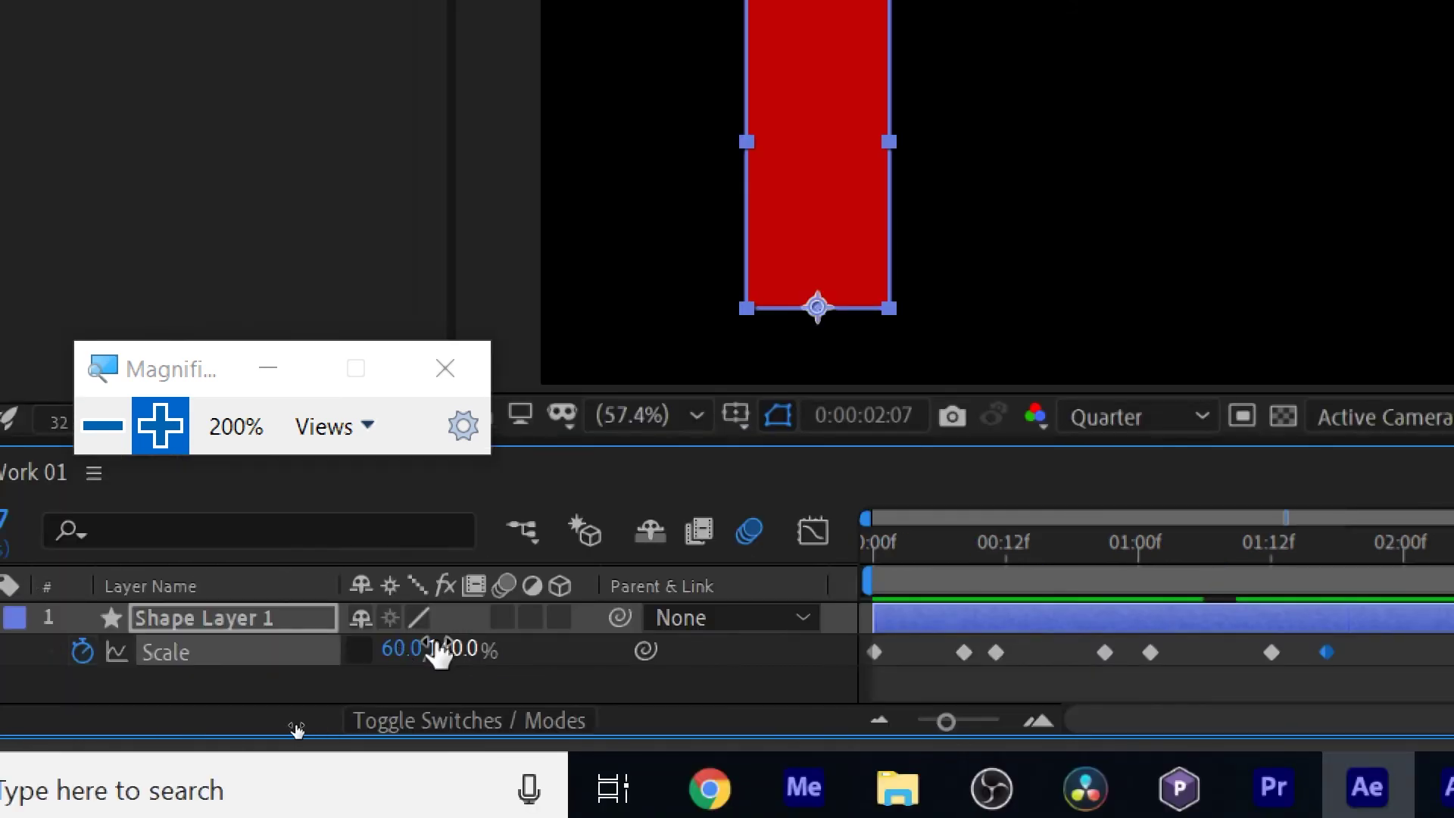
{"action": "left_click", "coordinate": [396, 649]}
{"action": "type", "text": "100"}
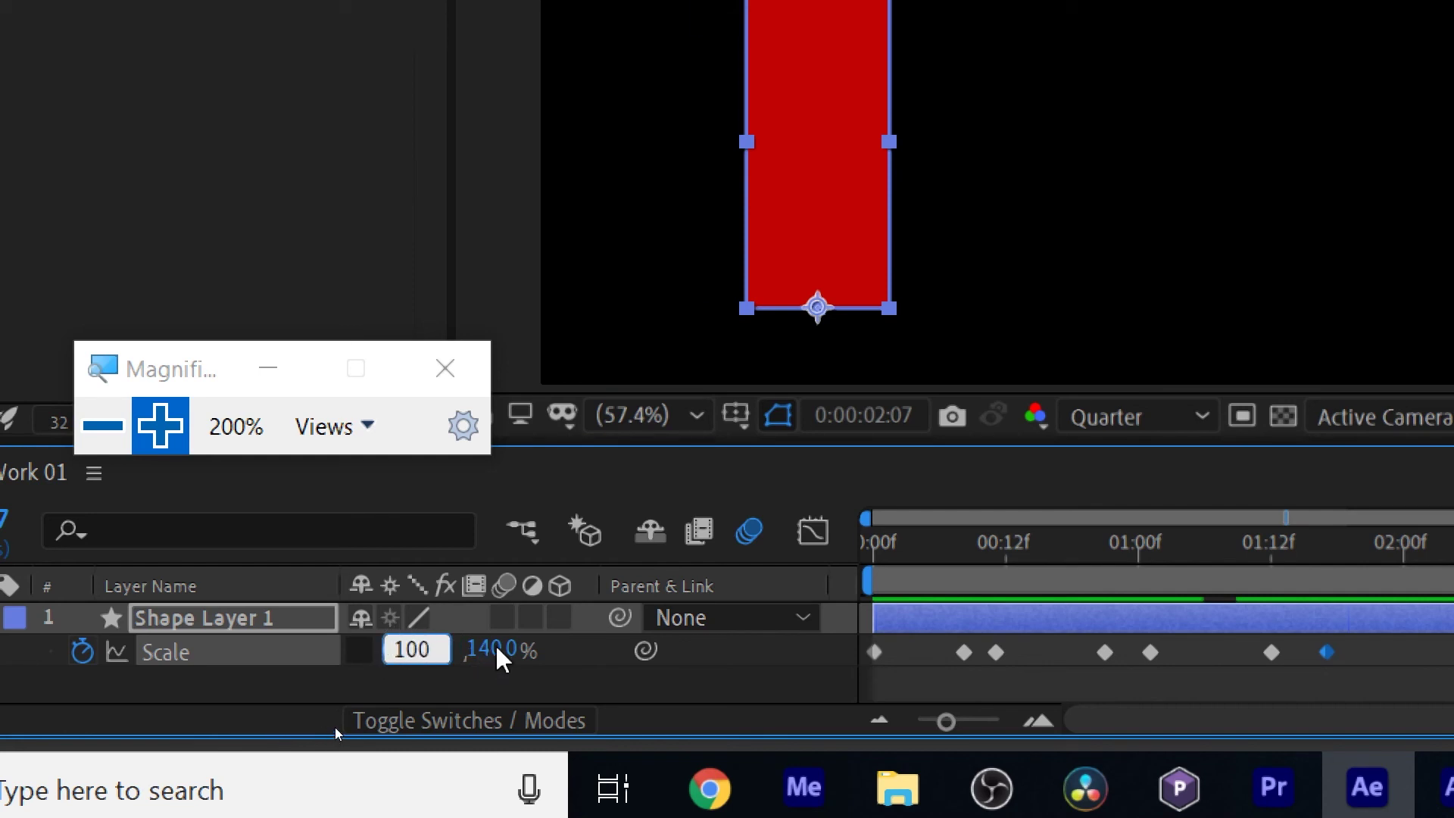
{"action": "key", "text": "Return"}
{"action": "left_click", "coordinate": [466, 649]}
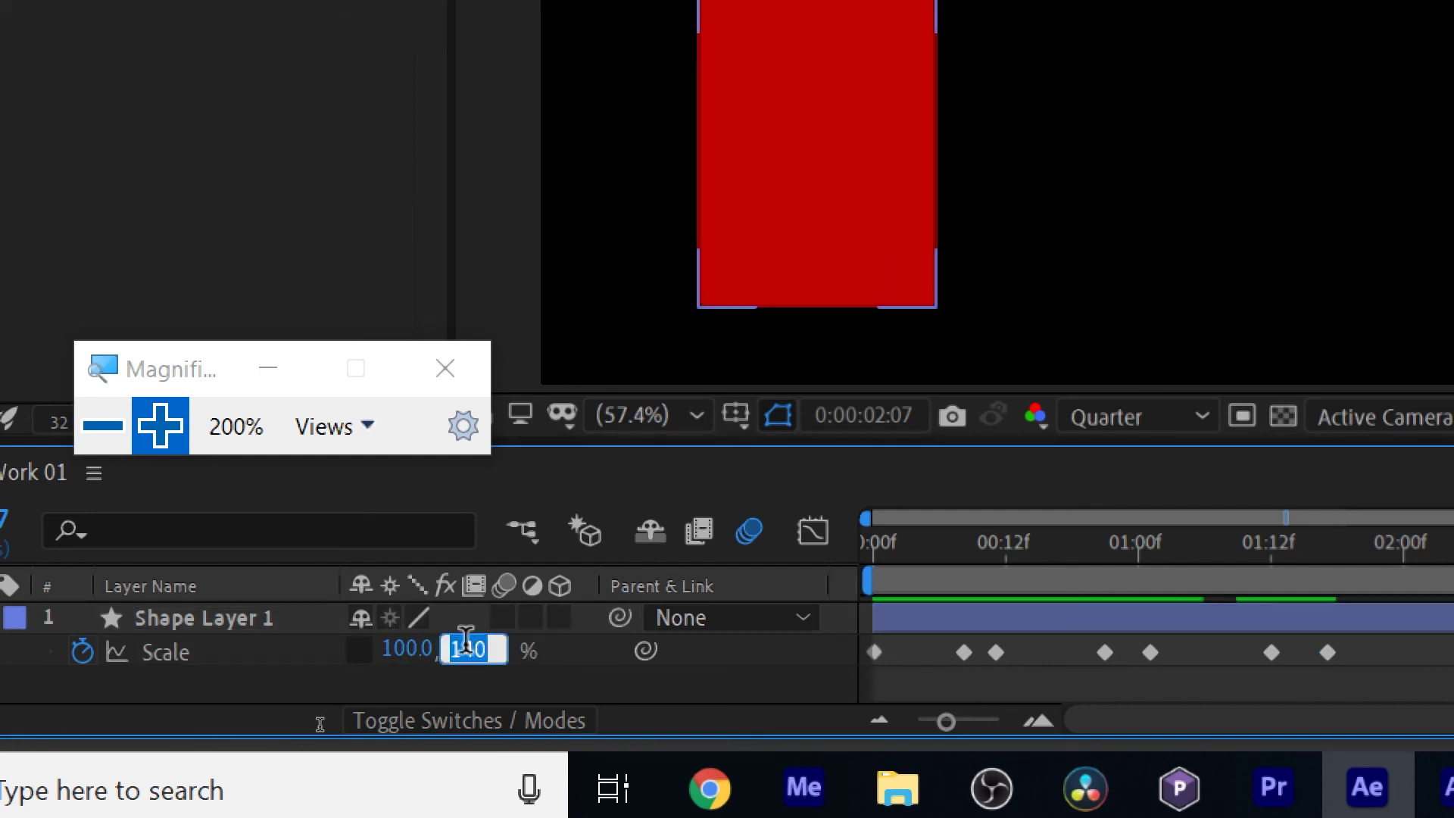
{"action": "type", "text": "100"}
{"action": "key", "text": "Return"}
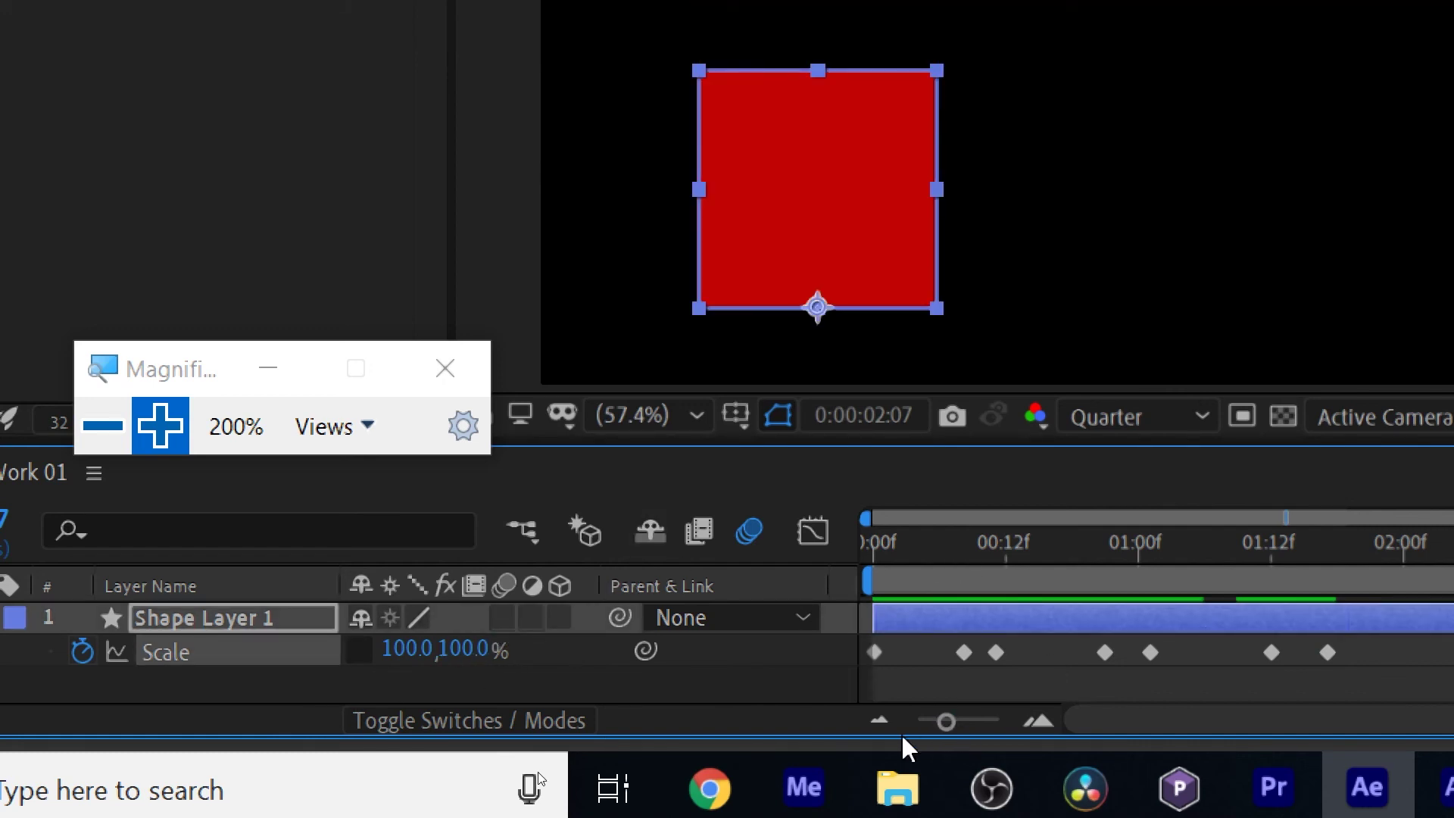
Preview the complete squash-and-stretch sequence from frame 0 with the timeline zoomed out.
{"action": "left_click_drag", "start_coordinate": [940, 722], "coordinate": [913, 723]}
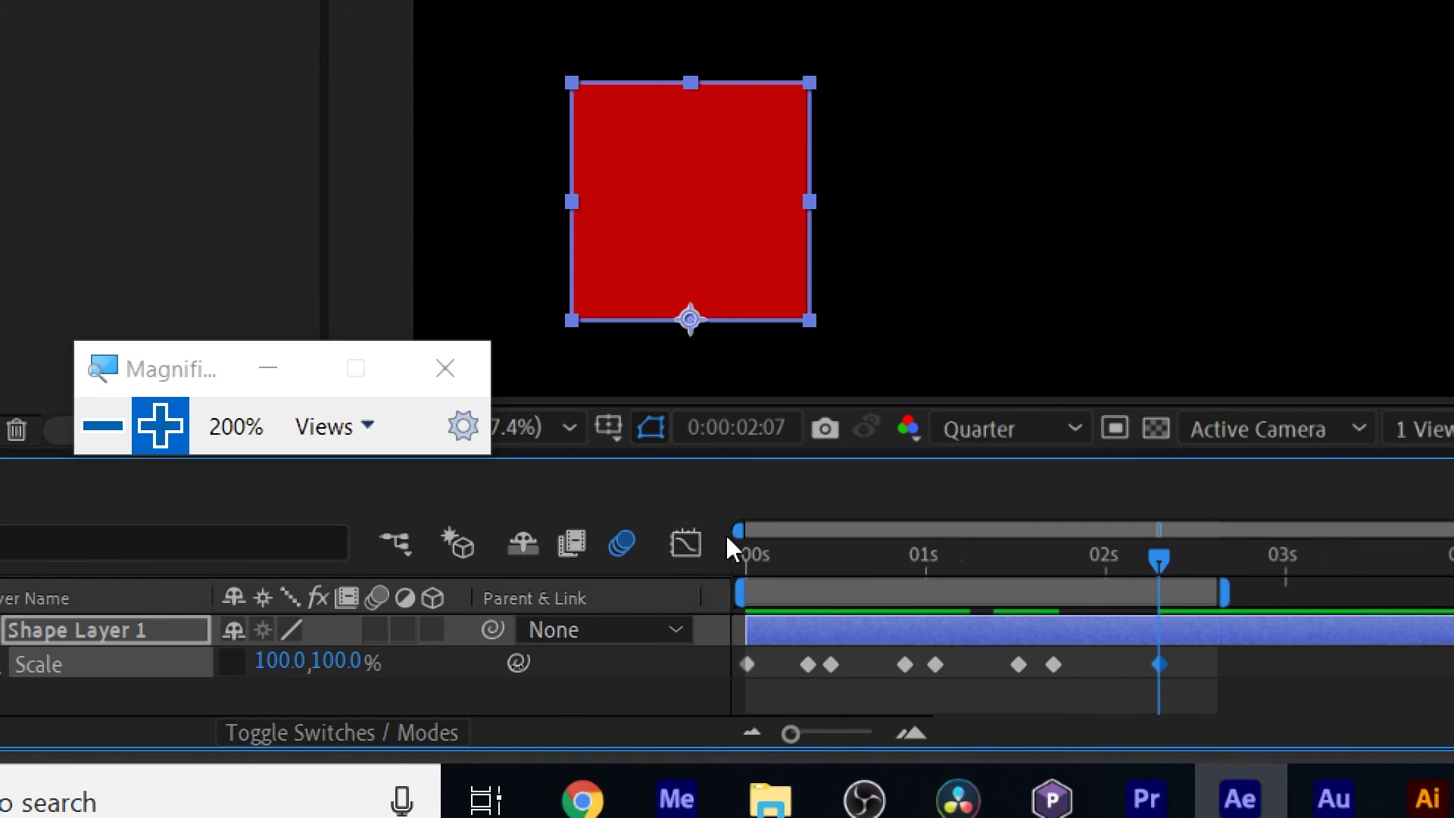
{"action": "left_click", "coordinate": [739, 564]}
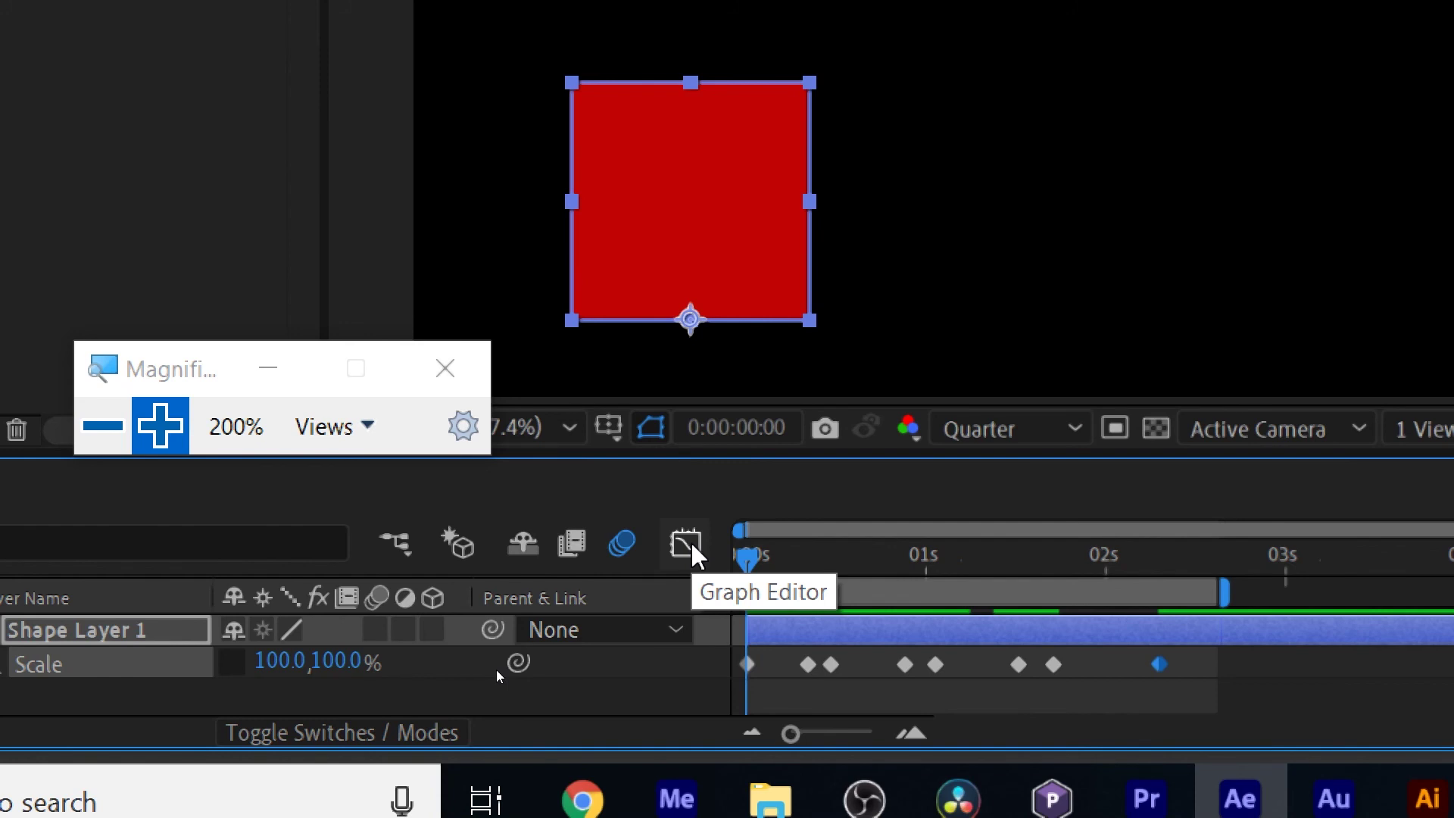
{"action": "key", "text": "space"}
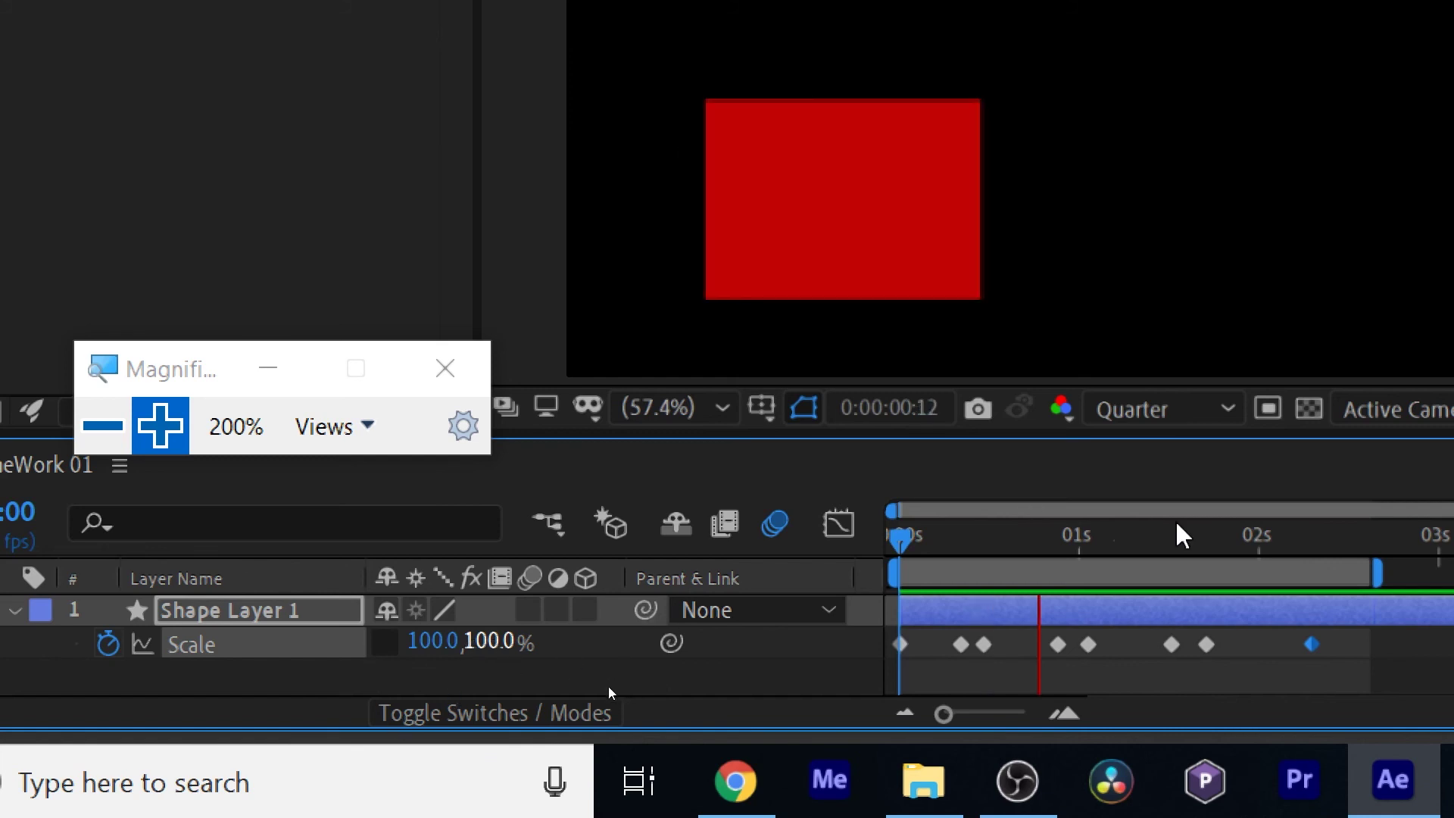
Step through the square's Scale keyframes from the squash at frame 8 to the stretch at 1:12, and return to frame 9.
{"action": "left_click", "coordinate": [1075, 535]}
{"action": "left_click_drag", "start_coordinate": [1075, 535], "coordinate": [952, 538]}
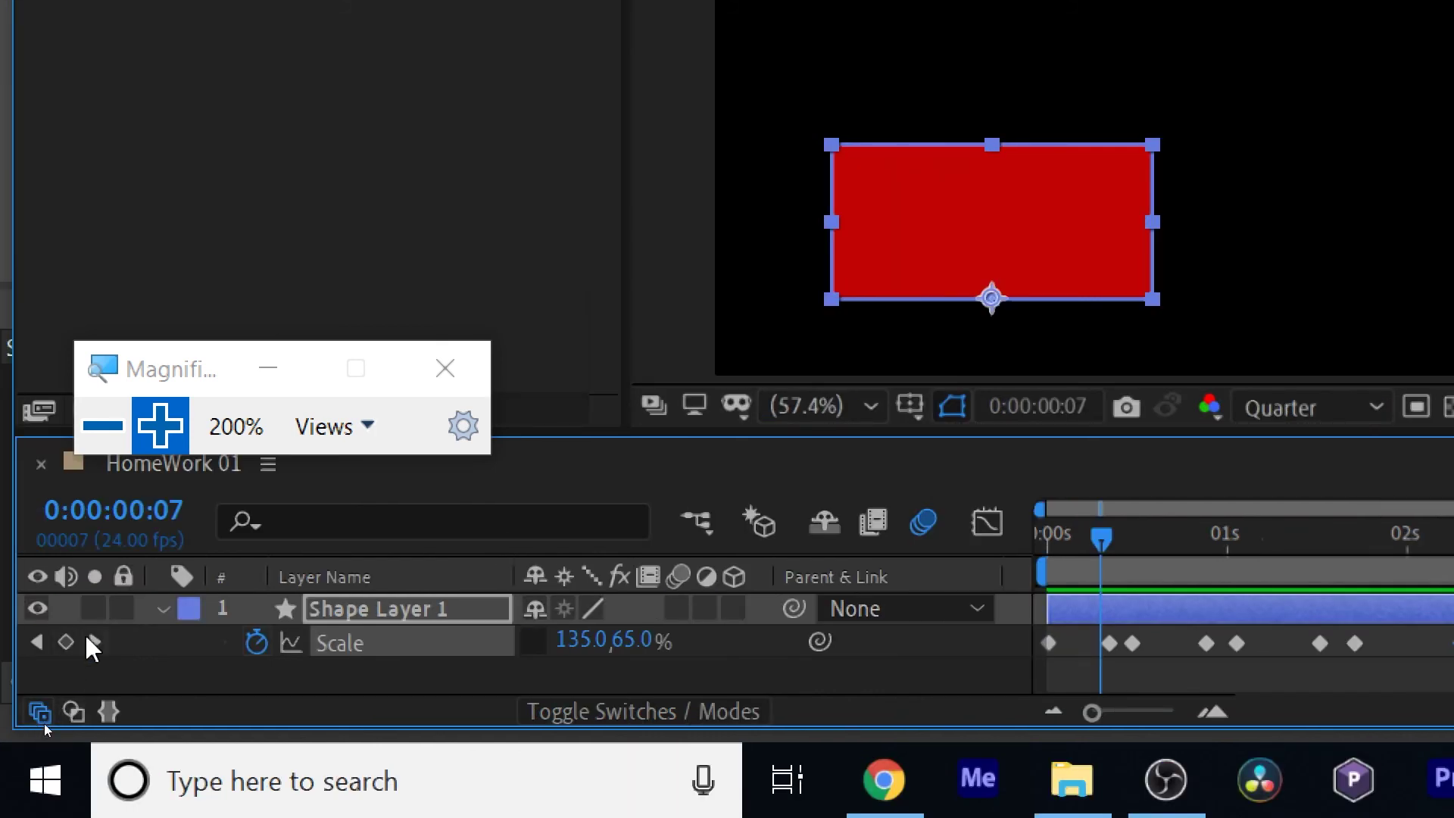
{"action": "left_click", "coordinate": [95, 642]}
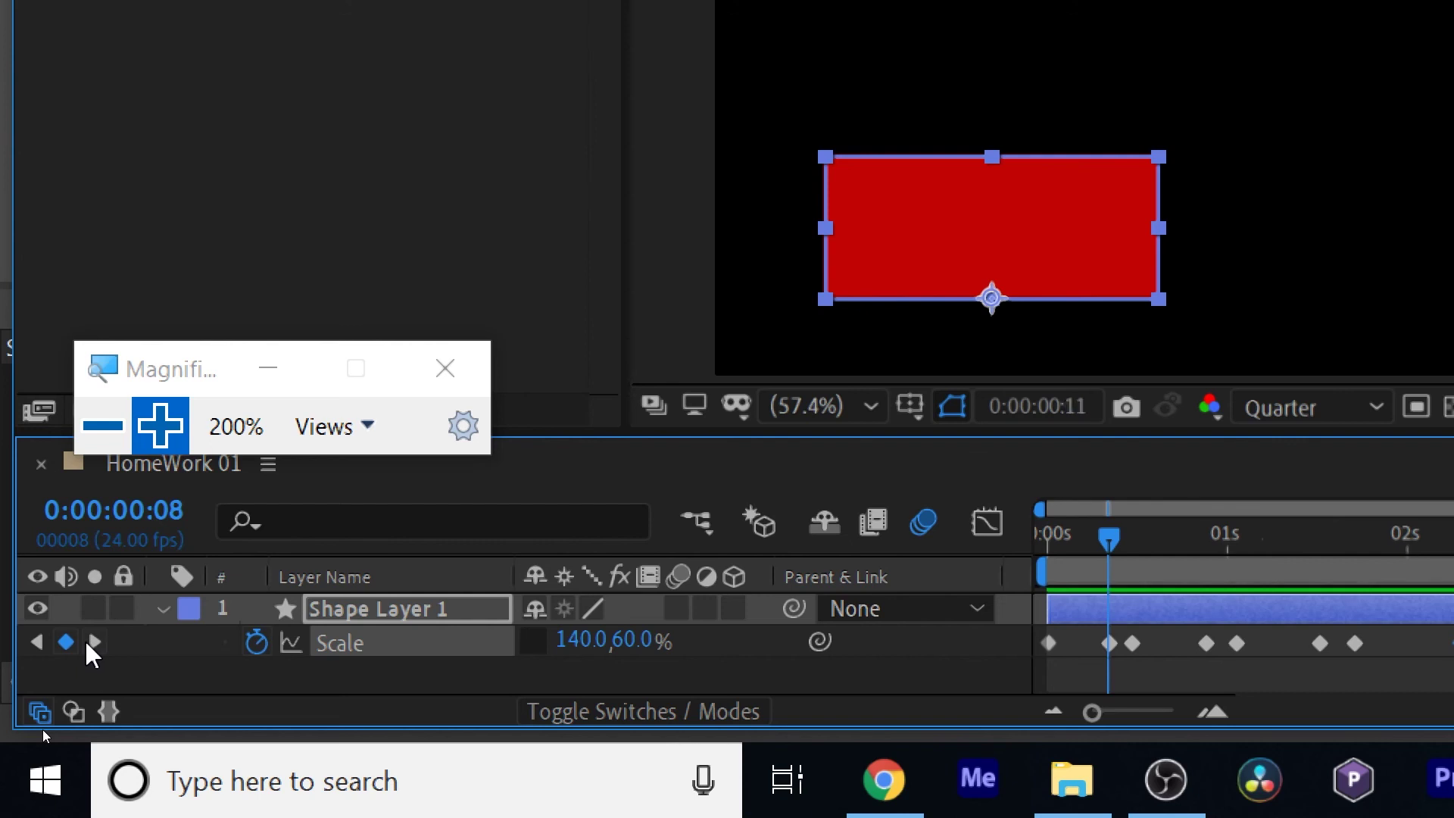
{"action": "left_click", "coordinate": [88, 643]}
{"action": "left_click", "coordinate": [88, 642]}
{"action": "left_click", "coordinate": [88, 643]}
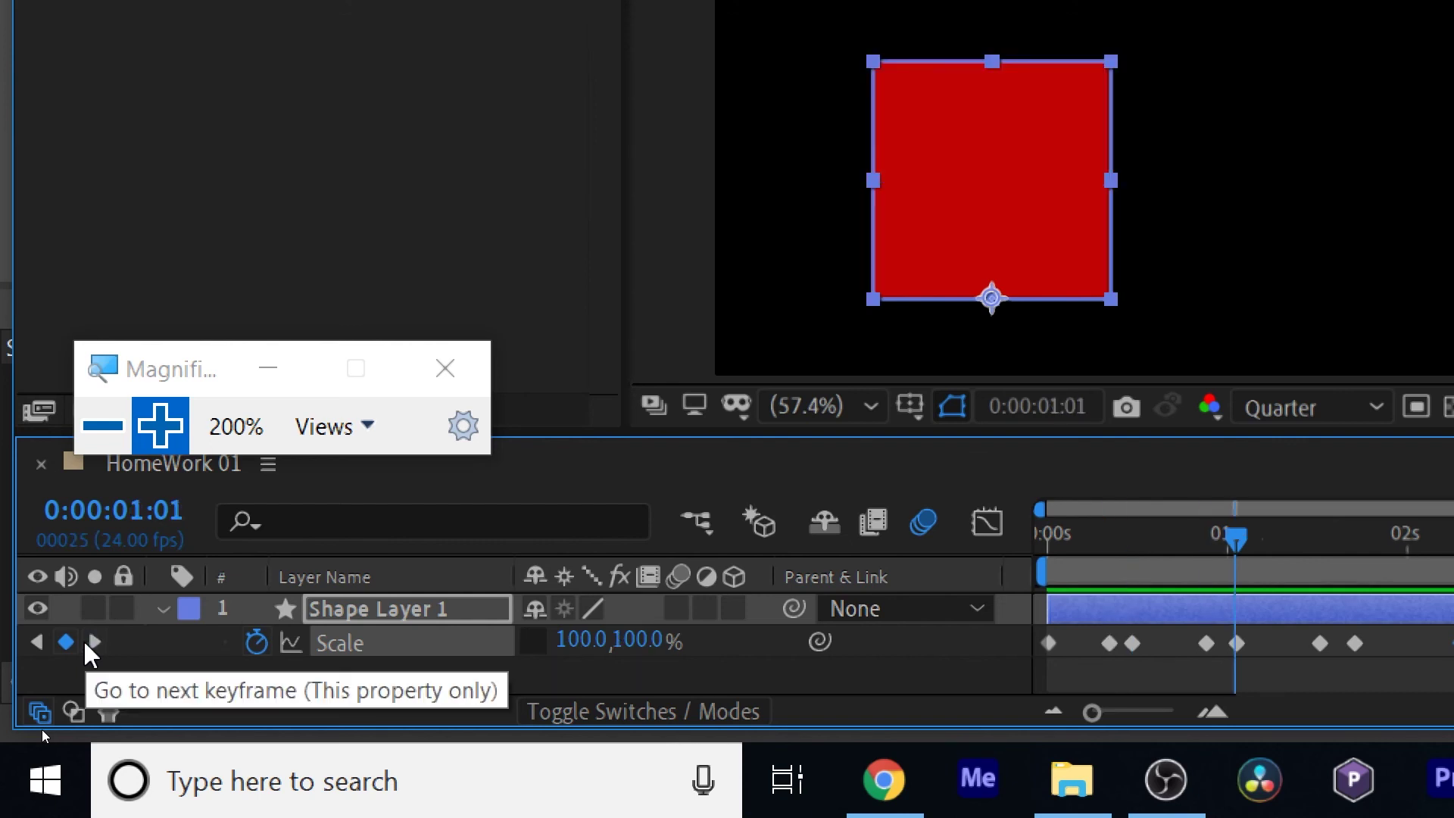
{"action": "left_click", "coordinate": [88, 642]}
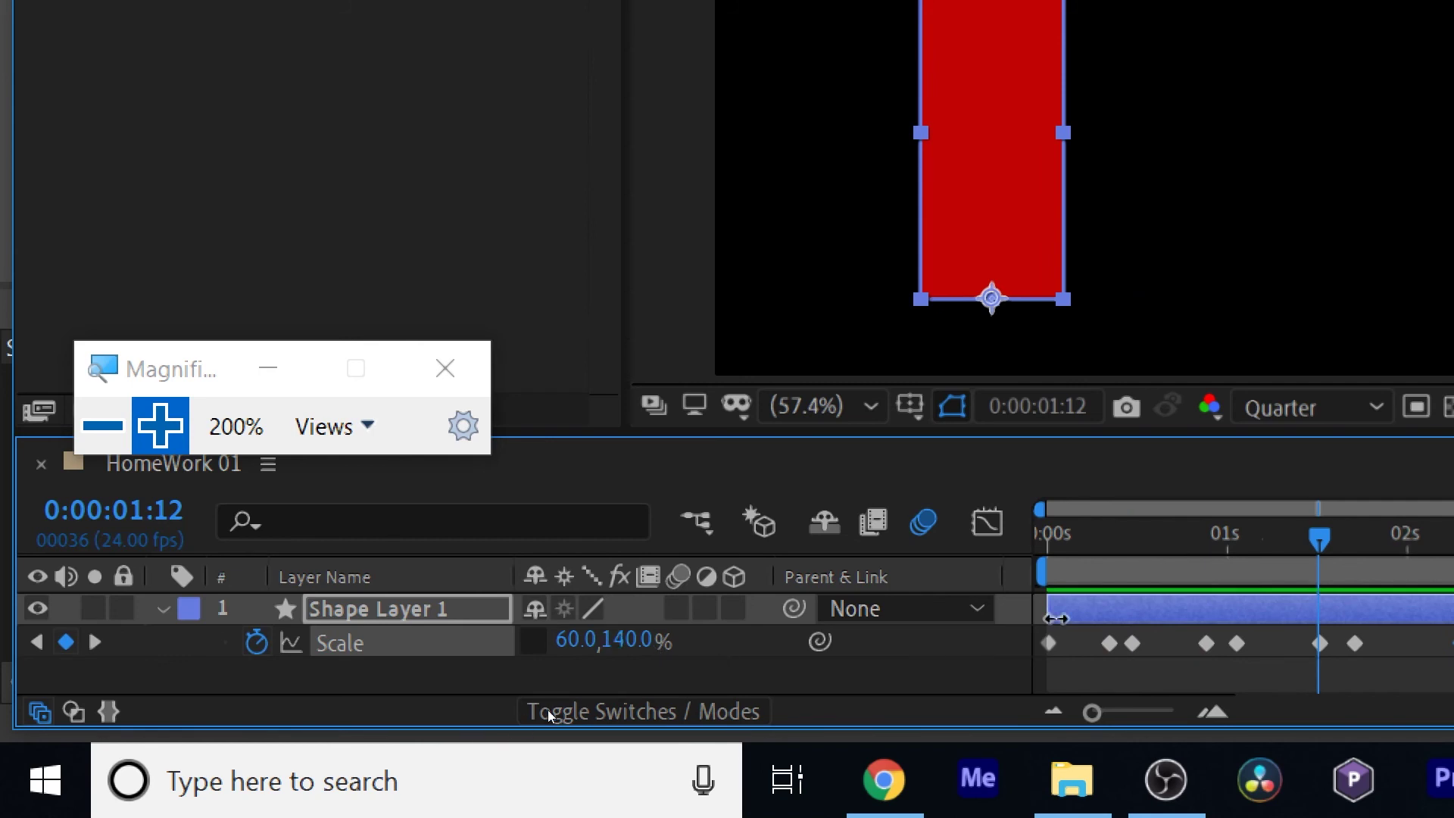
{"action": "left_click", "coordinate": [1114, 542]}
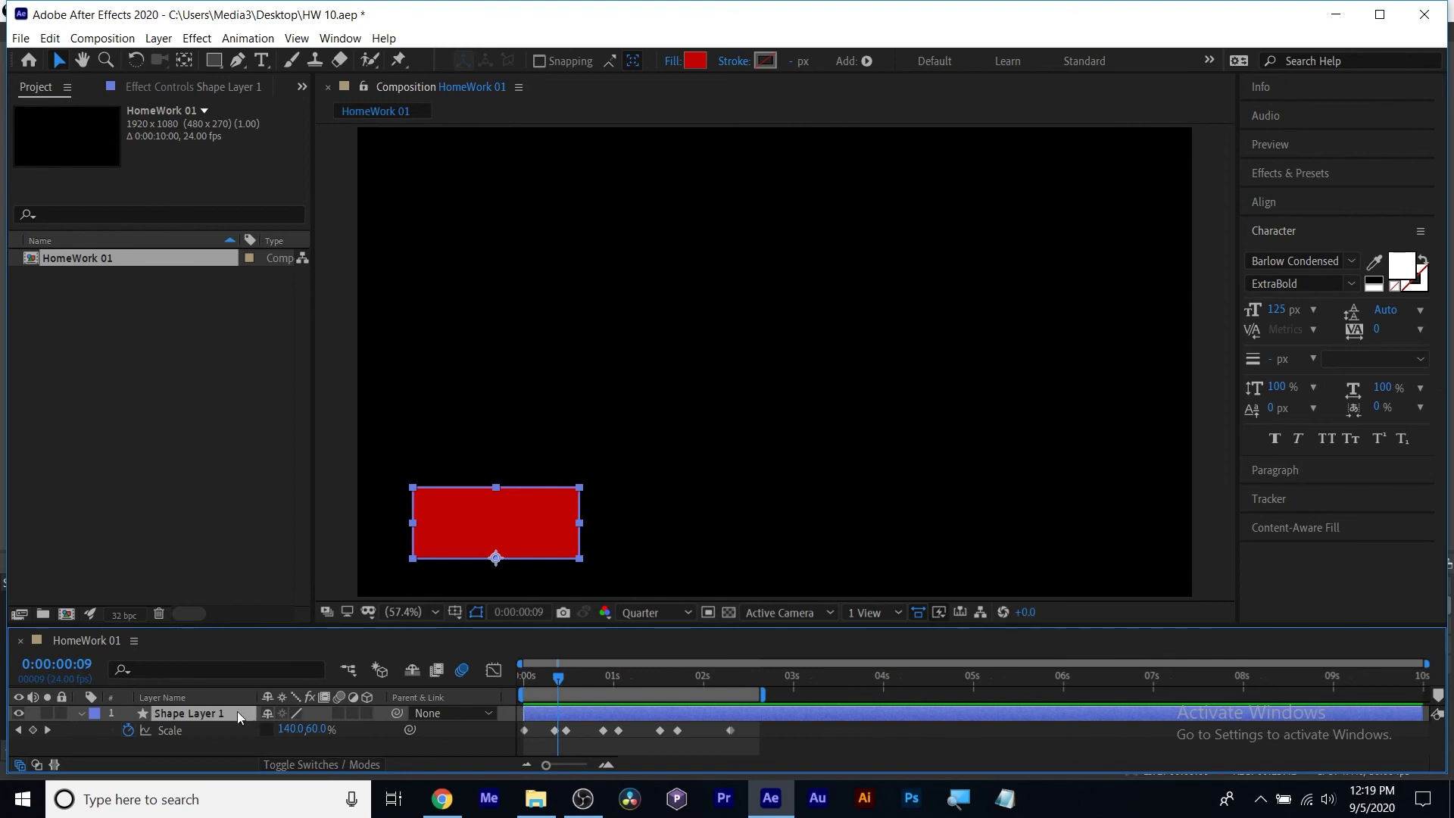
Delete the square's layer and draw a red circle in the upper-left area of the composition.
{"action": "key", "text": "Delete"}
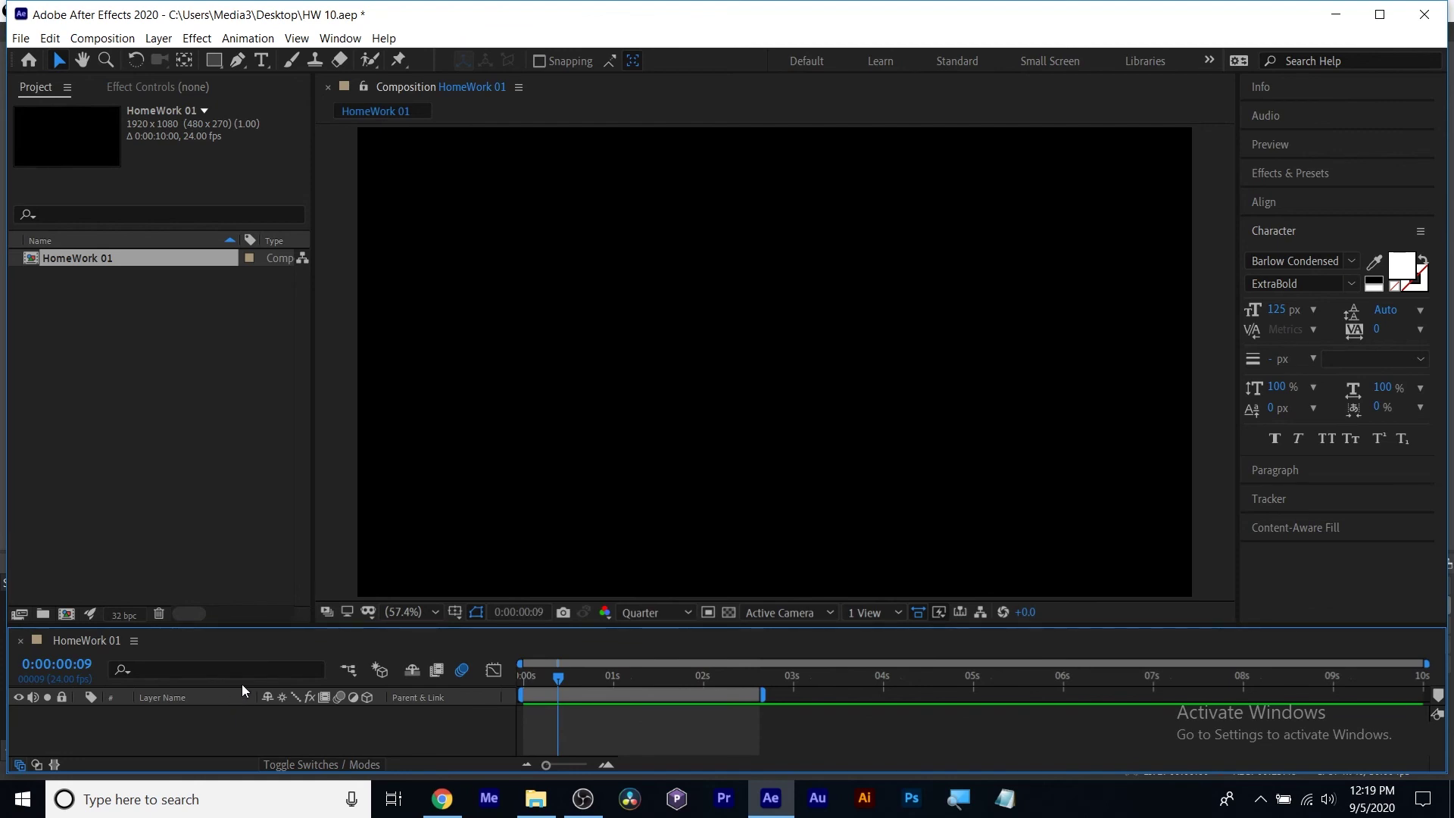
{"action": "left_click", "coordinate": [302, 239]}
{"action": "left_click_drag", "start_coordinate": [216, 61], "coordinate": [284, 107]}
{"action": "mouse_move", "coordinate": [493, 197]}
{"action": "left_mouse_down"}
{"action": "mouse_move", "coordinate": [564, 294]}
{"action": "mouse_move", "coordinate": [551, 281]}
{"action": "left_mouse_up"}
{"action": "key", "text": "v"}
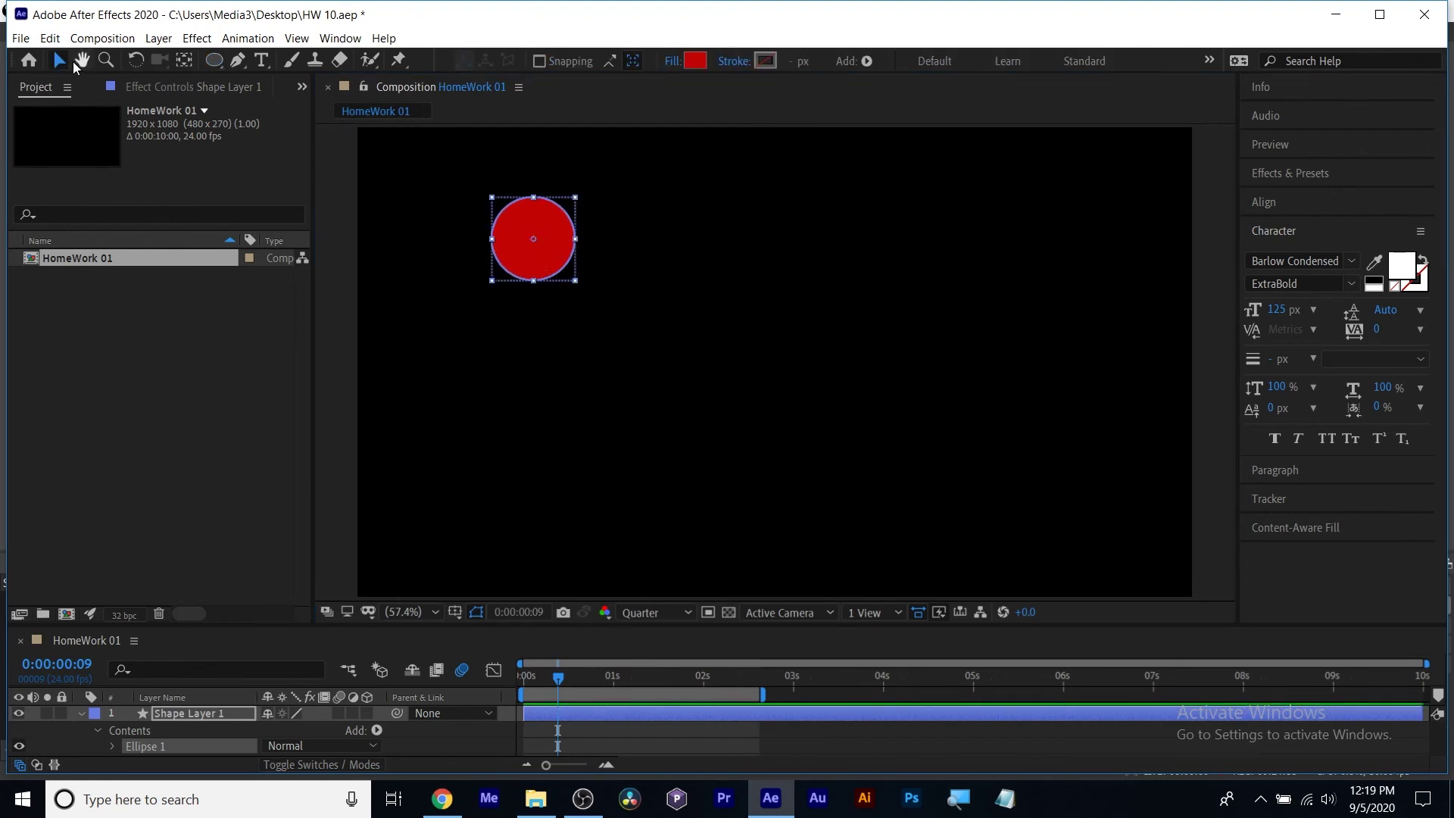
Move the circle's anchor point straight down from its centre to its bottom edge.
{"action": "left_click", "coordinate": [361, 312]}
{"action": "left_click", "coordinate": [516, 244]}
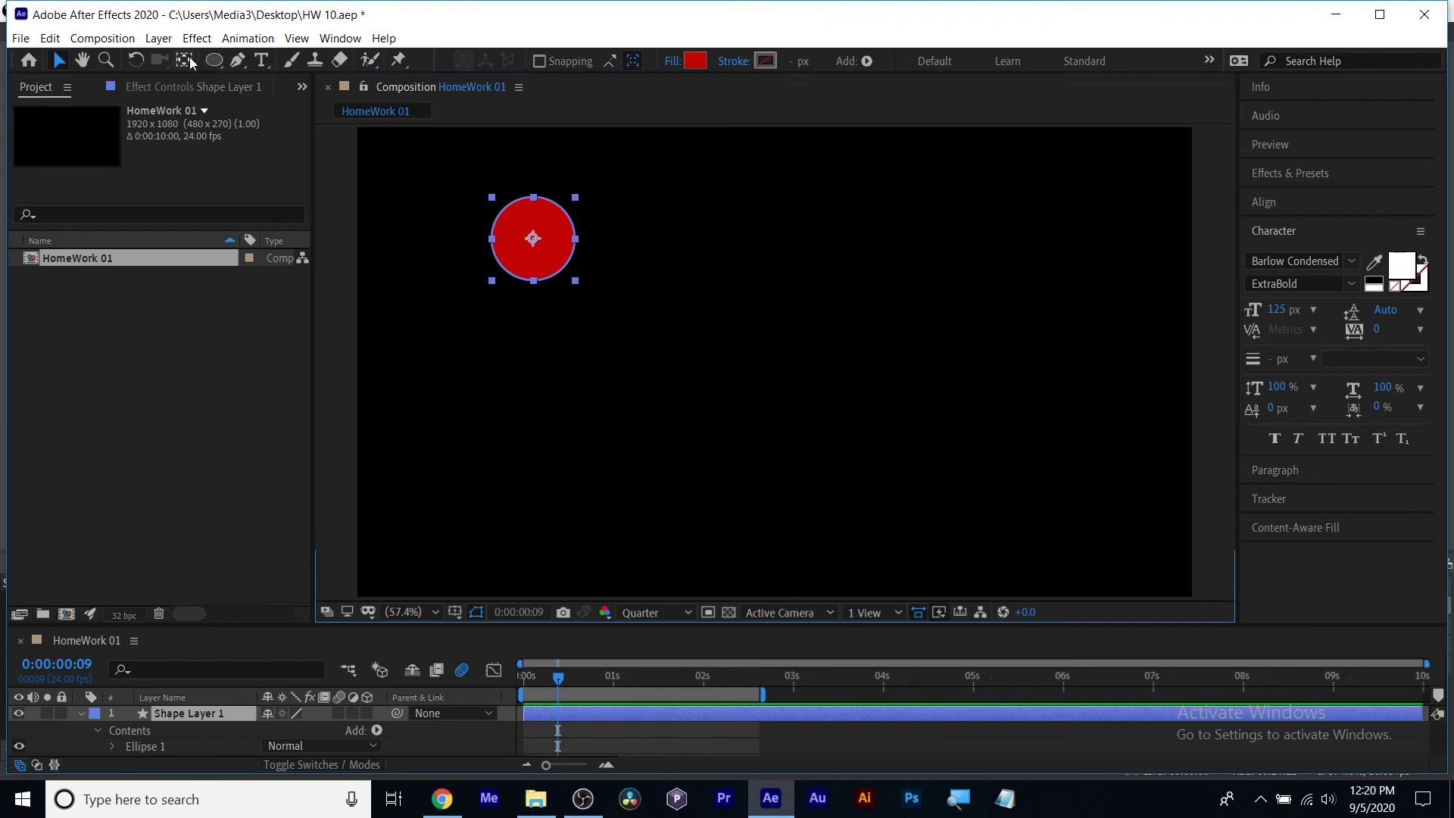
{"action": "key", "text": "y"}
{"action": "left_click", "coordinate": [533, 239]}
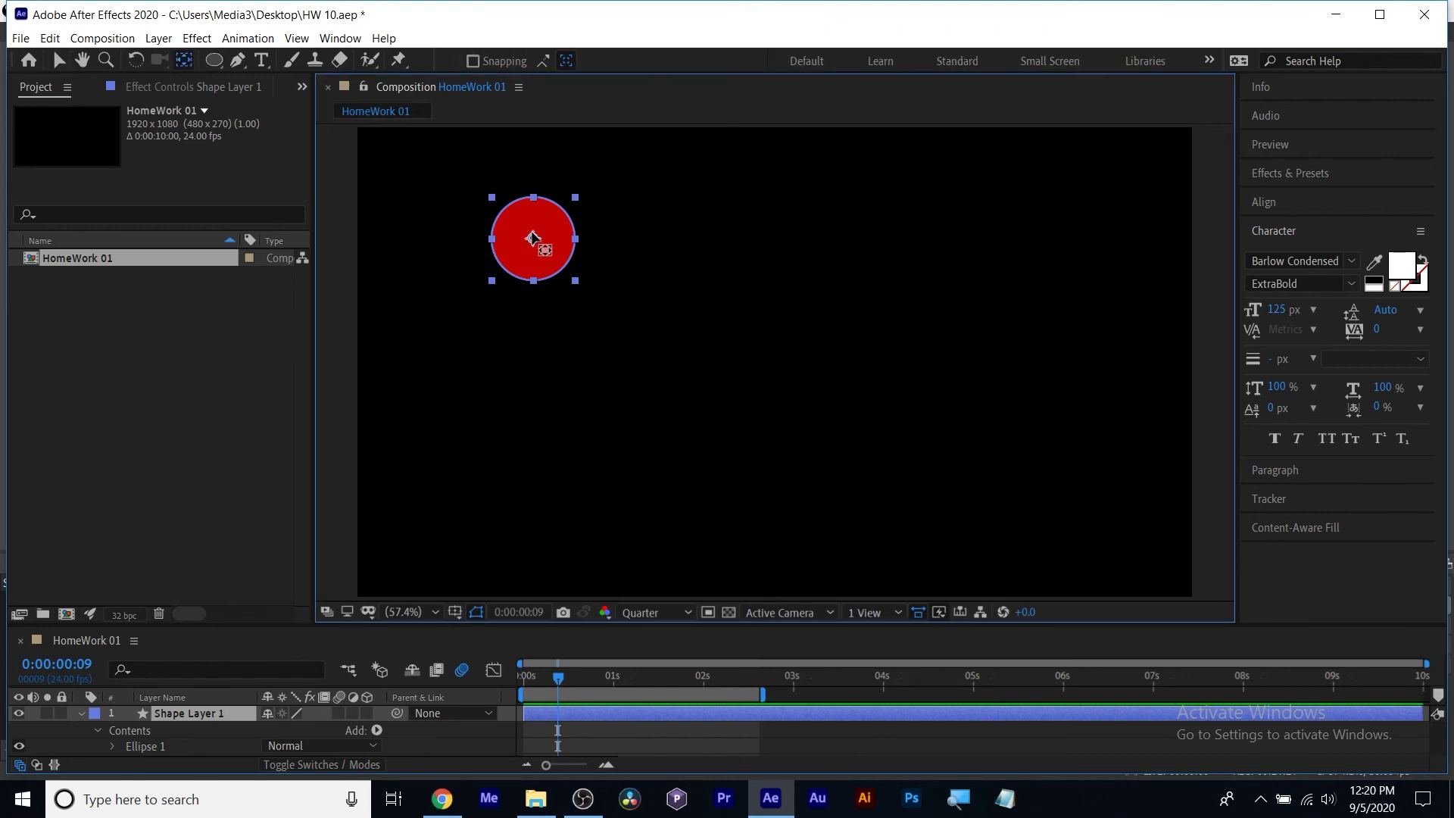
{"action": "left_click_drag", "start_coordinate": [532, 238], "coordinate": [532, 280]}
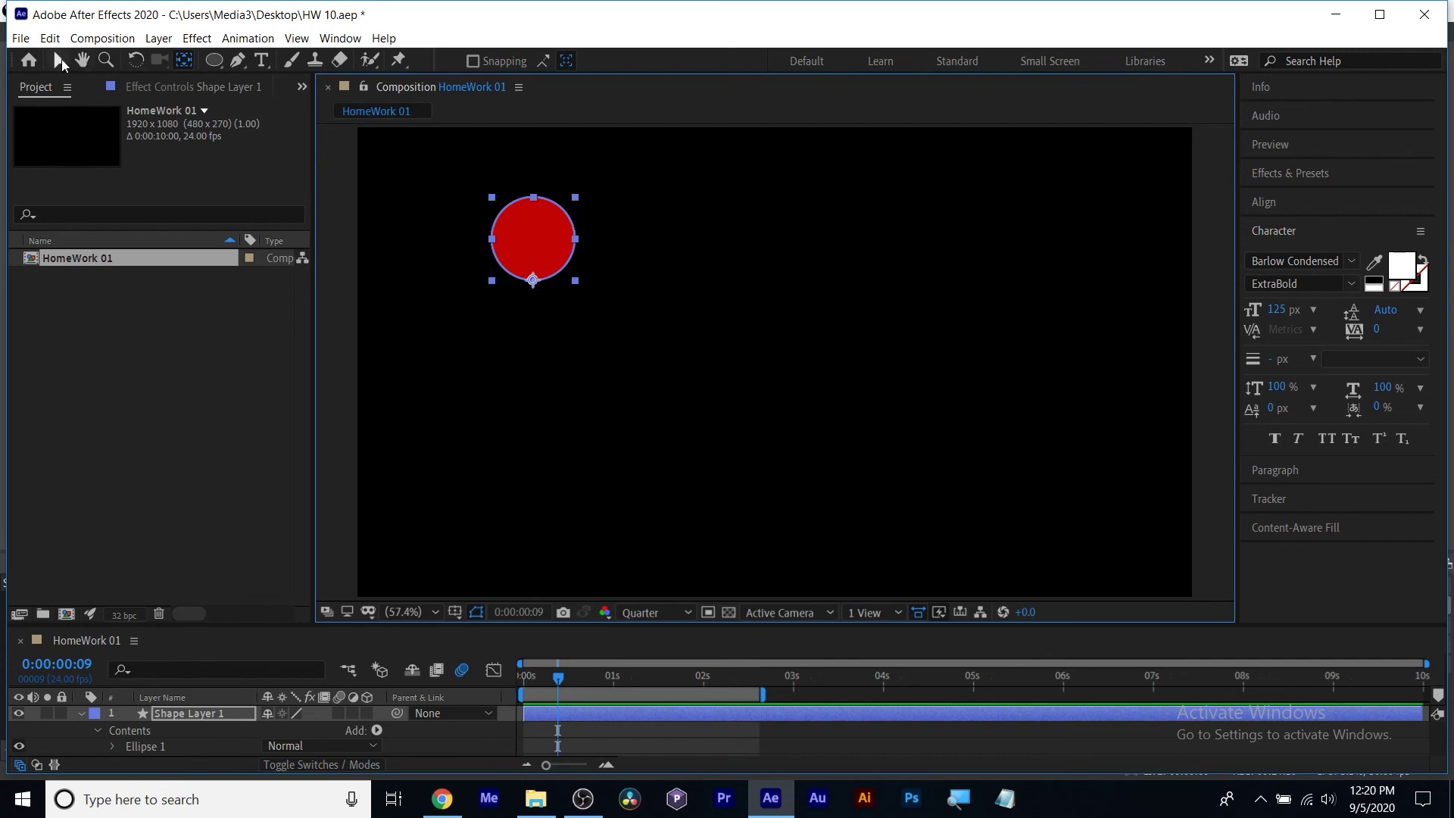
{"action": "left_click", "coordinate": [60, 60]}
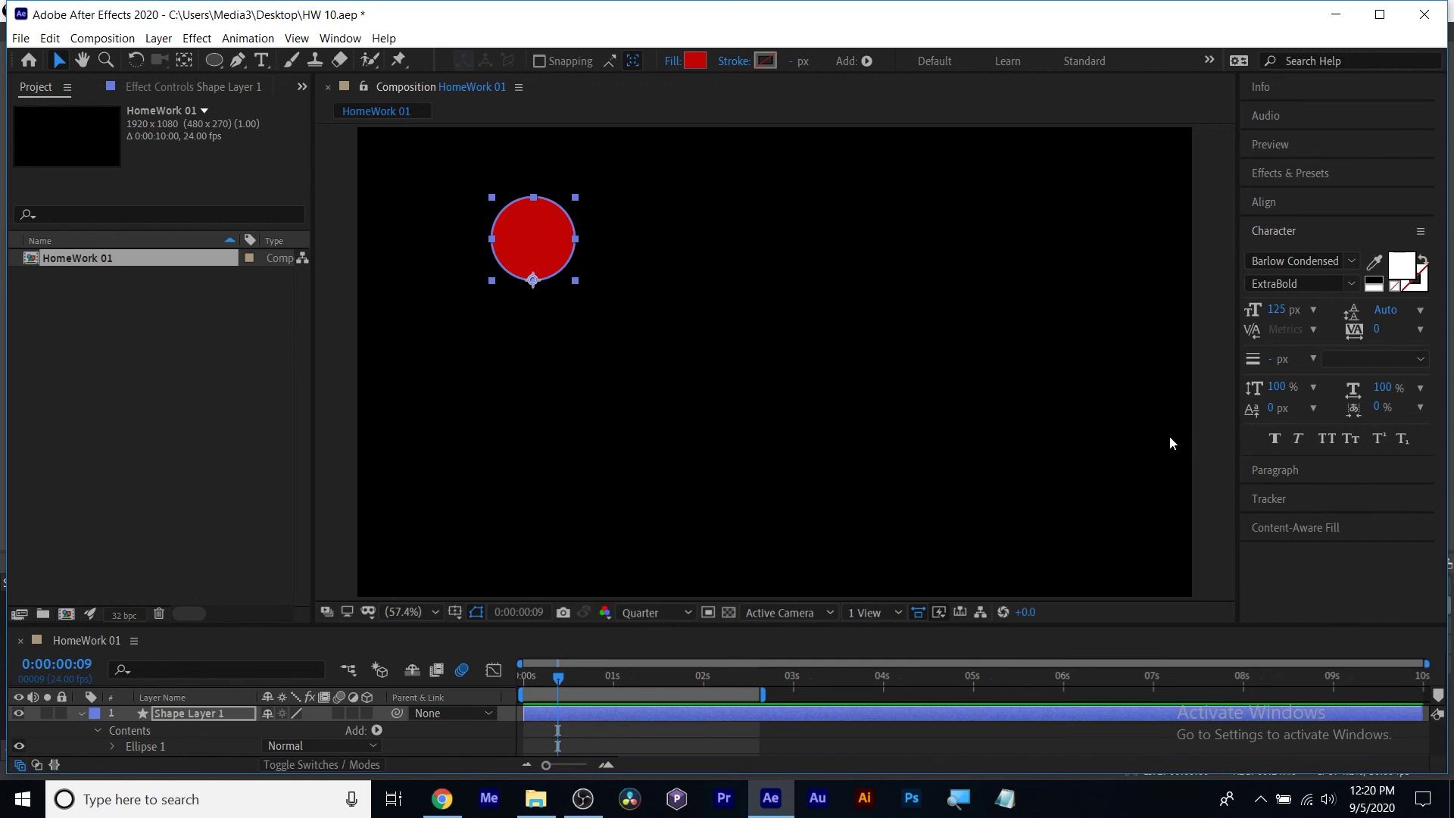
Move the circle nearer the composition's upper-left corner, to a Position of about 234, 268.
{"action": "left_click_drag", "start_coordinate": [548, 237], "coordinate": [514, 213]}
{"action": "left_click", "coordinate": [407, 610]}
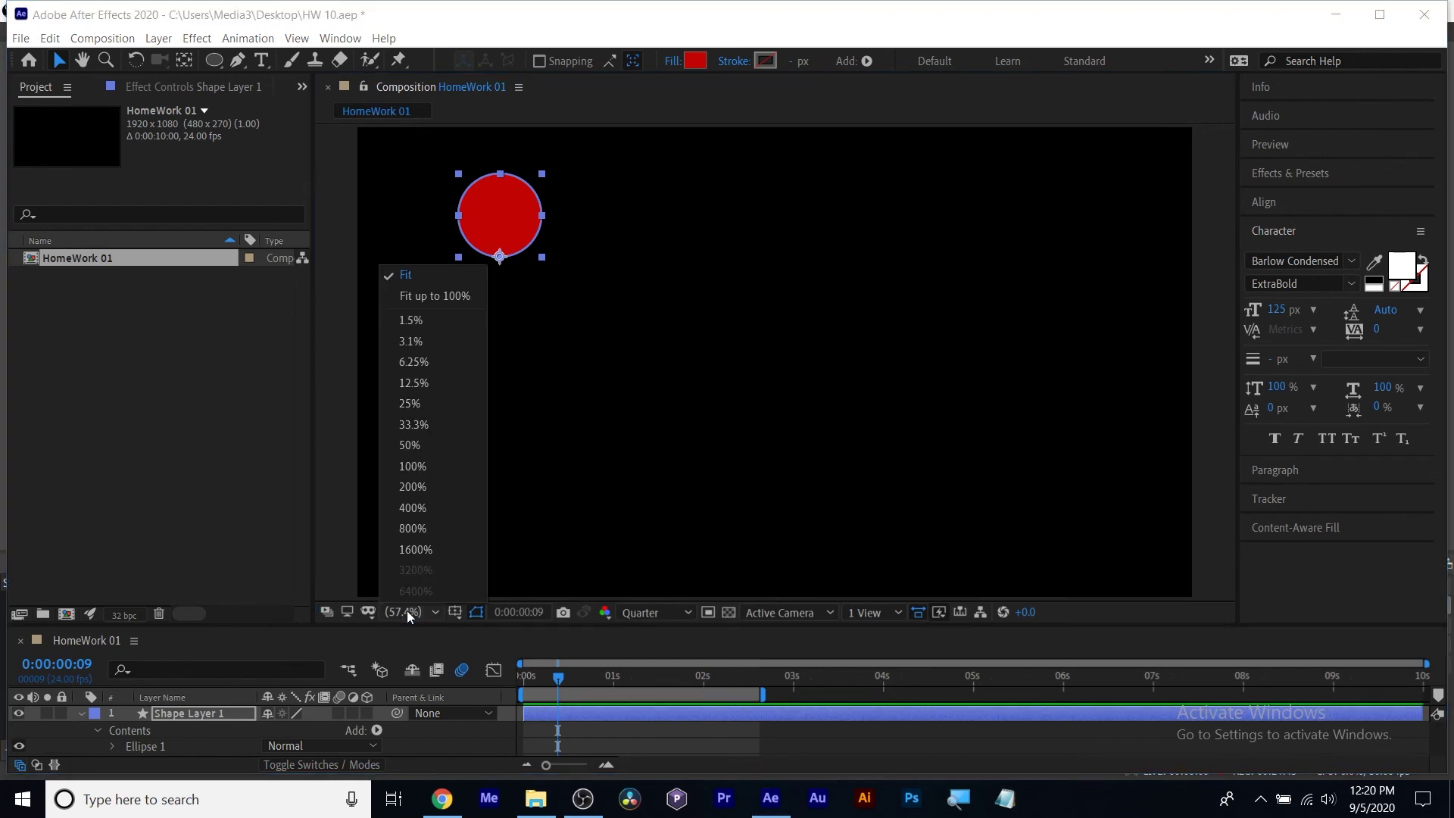
{"action": "left_click", "coordinate": [454, 282]}
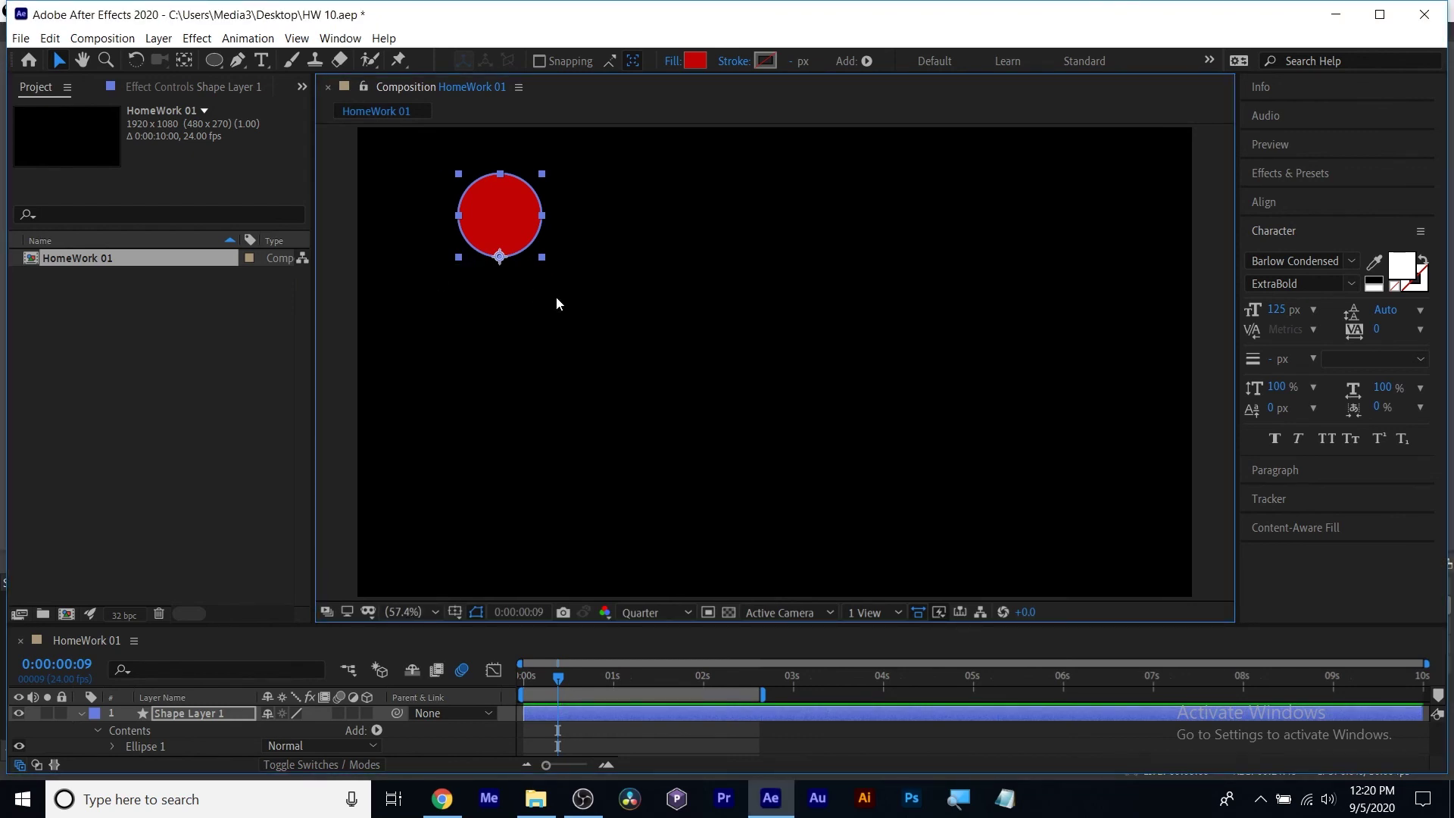
{"action": "key", "text": "comma"}
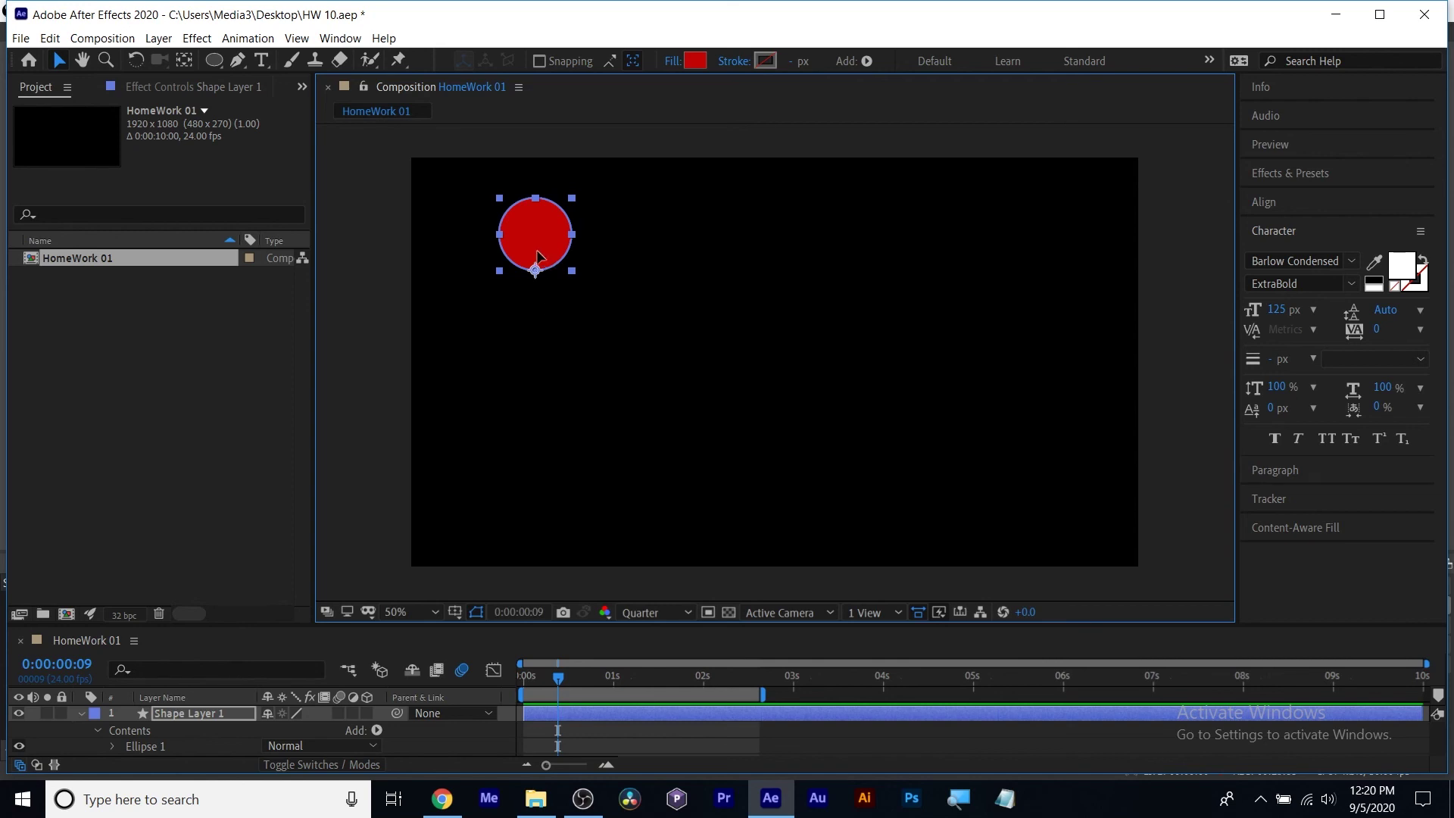
{"action": "left_click_drag", "start_coordinate": [549, 257], "coordinate": [513, 247]}
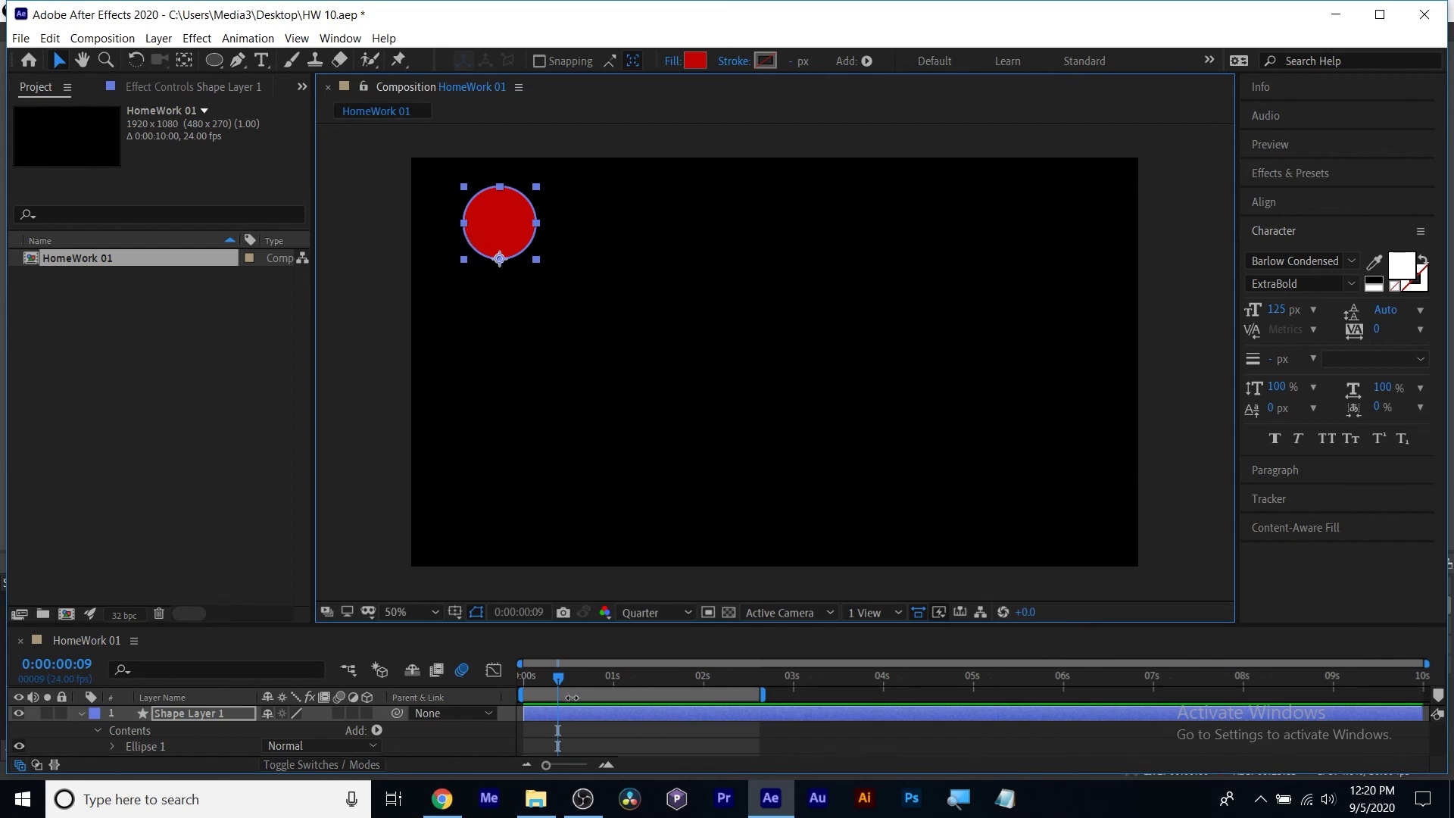
Set a Position keyframe for the circle at frame 0 and extend the work area's end to about 7:09.
{"action": "left_click_drag", "start_coordinate": [559, 677], "coordinate": [503, 668]}
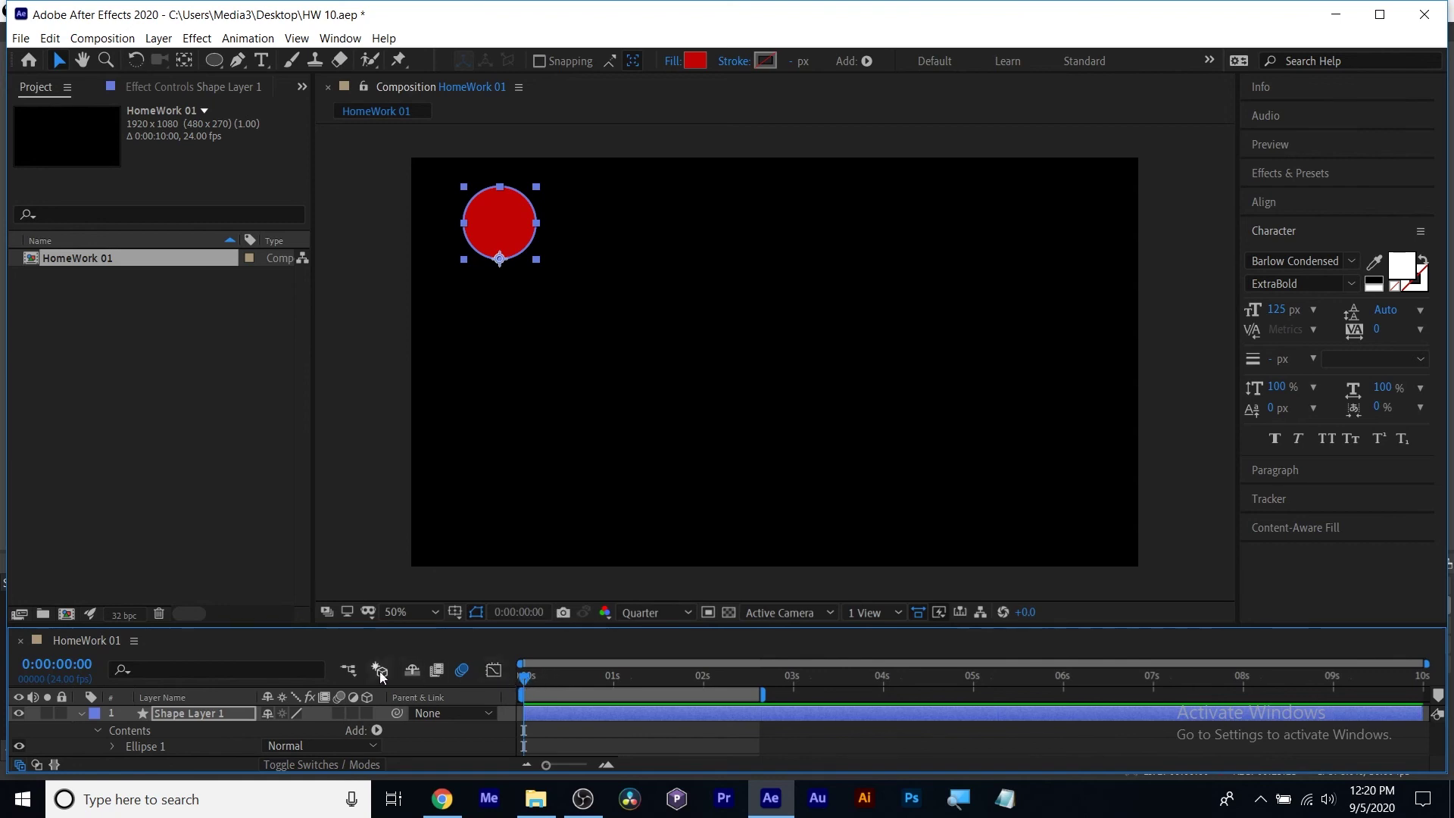
{"action": "key", "text": "p"}
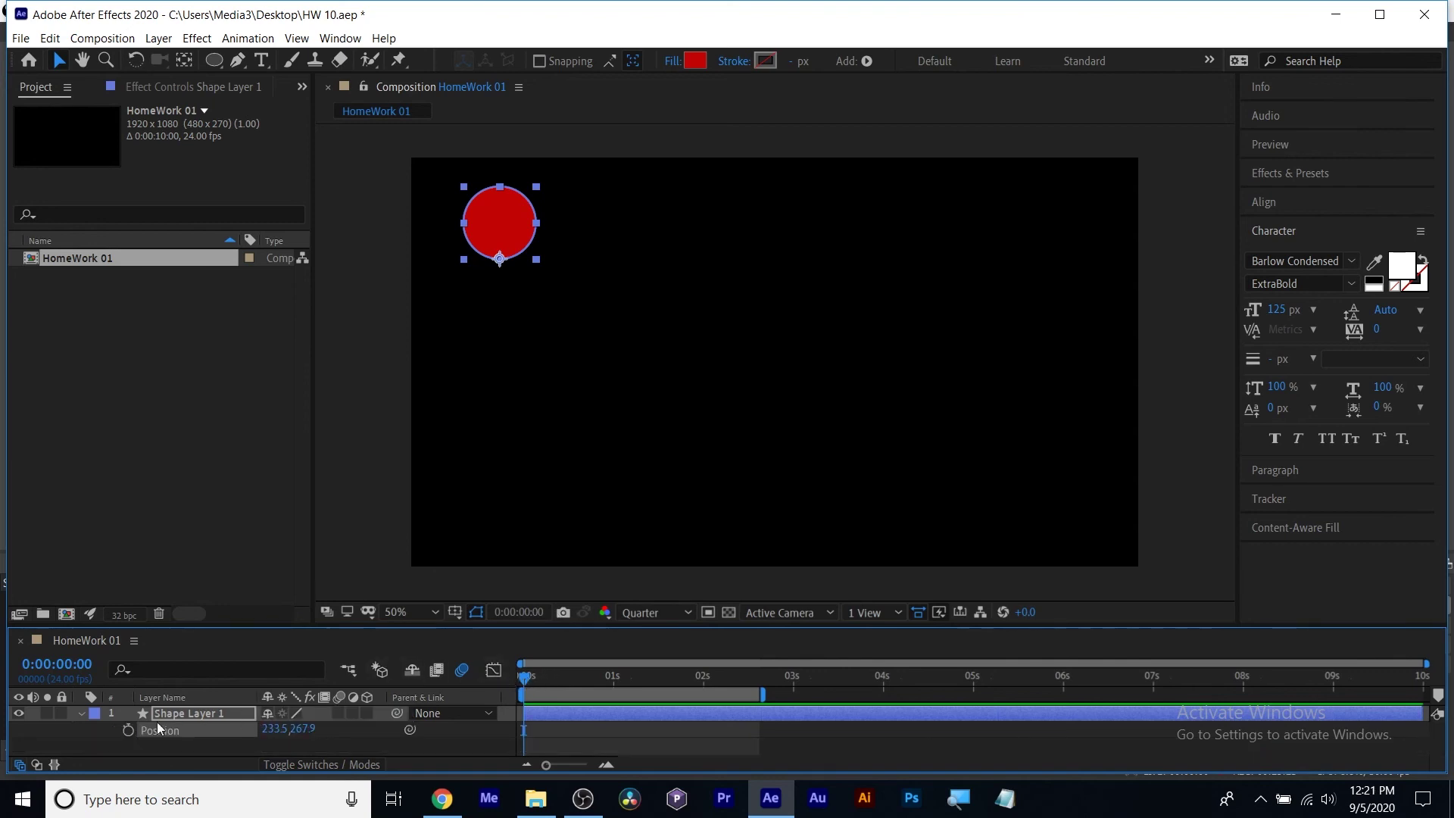
{"action": "left_click", "coordinate": [128, 730]}
{"action": "left_click_drag", "start_coordinate": [763, 695], "coordinate": [1186, 695]}
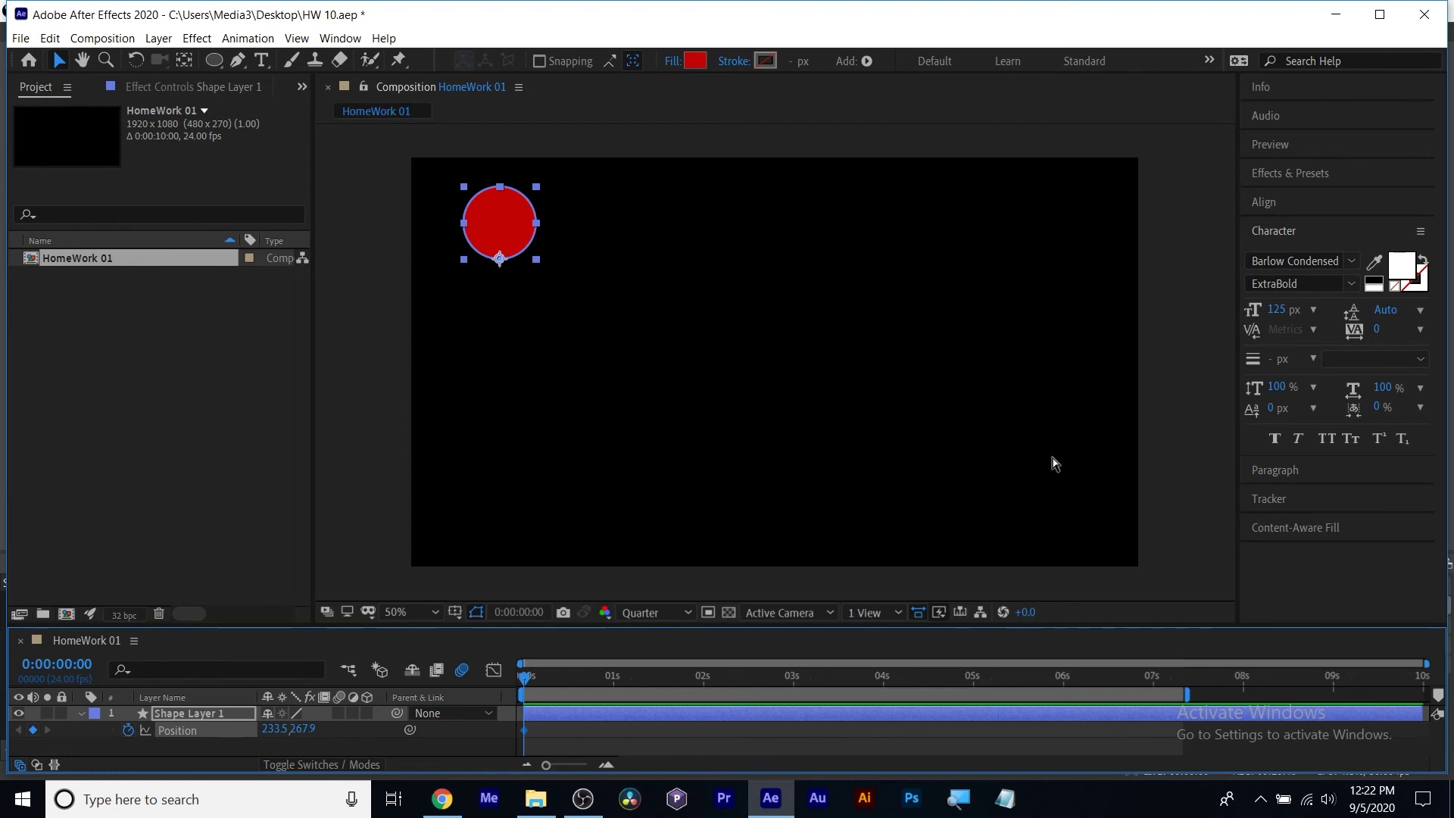
Show the rulers and place a horizontal guide near the composition's bottom, at about 960 px, as the ground line.
{"action": "key", "text": "ctrl+r"}
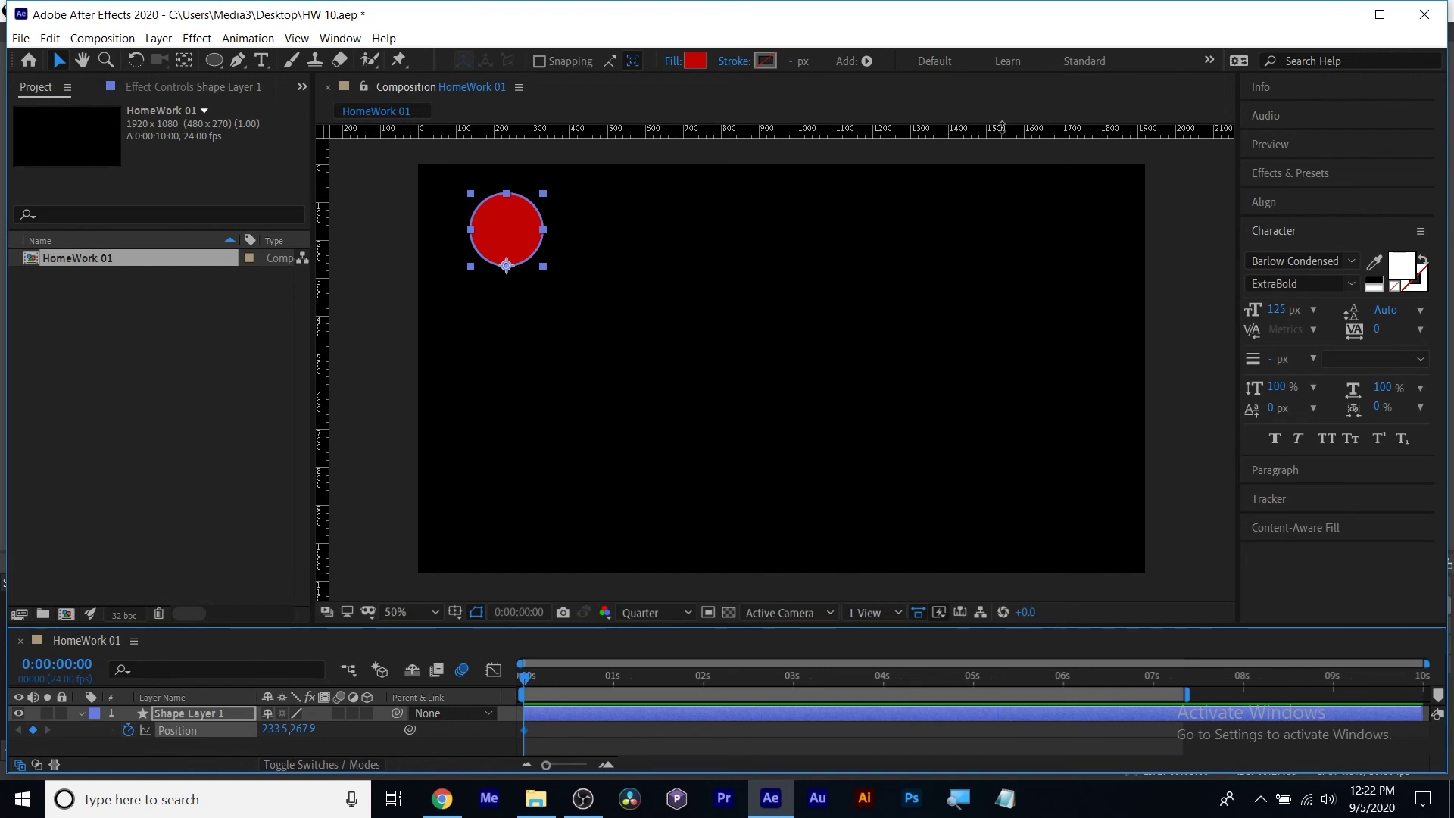
{"action": "left_click_drag", "start_coordinate": [1001, 127], "coordinate": [989, 75]}
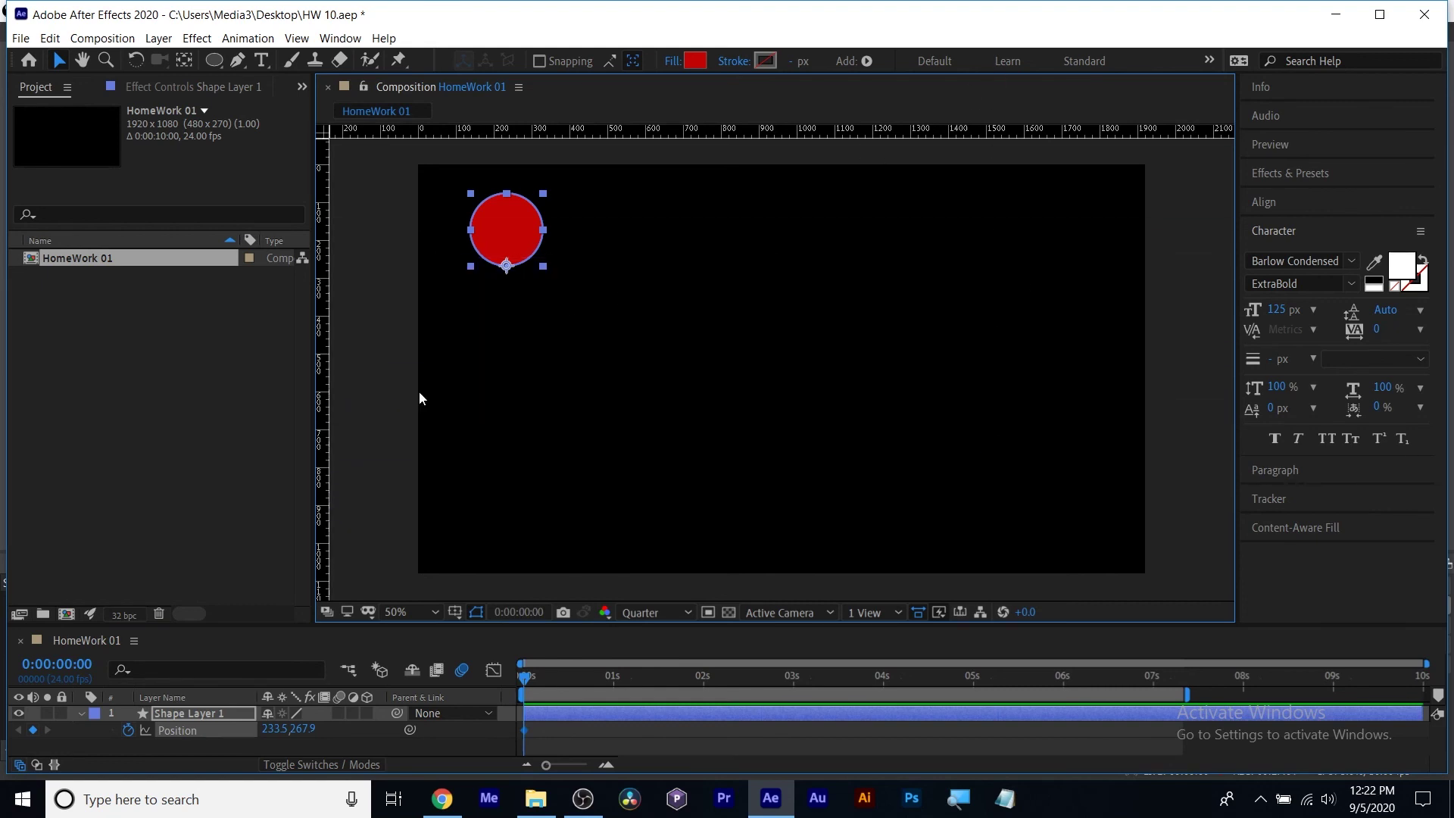
{"action": "left_click_drag", "start_coordinate": [325, 431], "coordinate": [269, 440]}
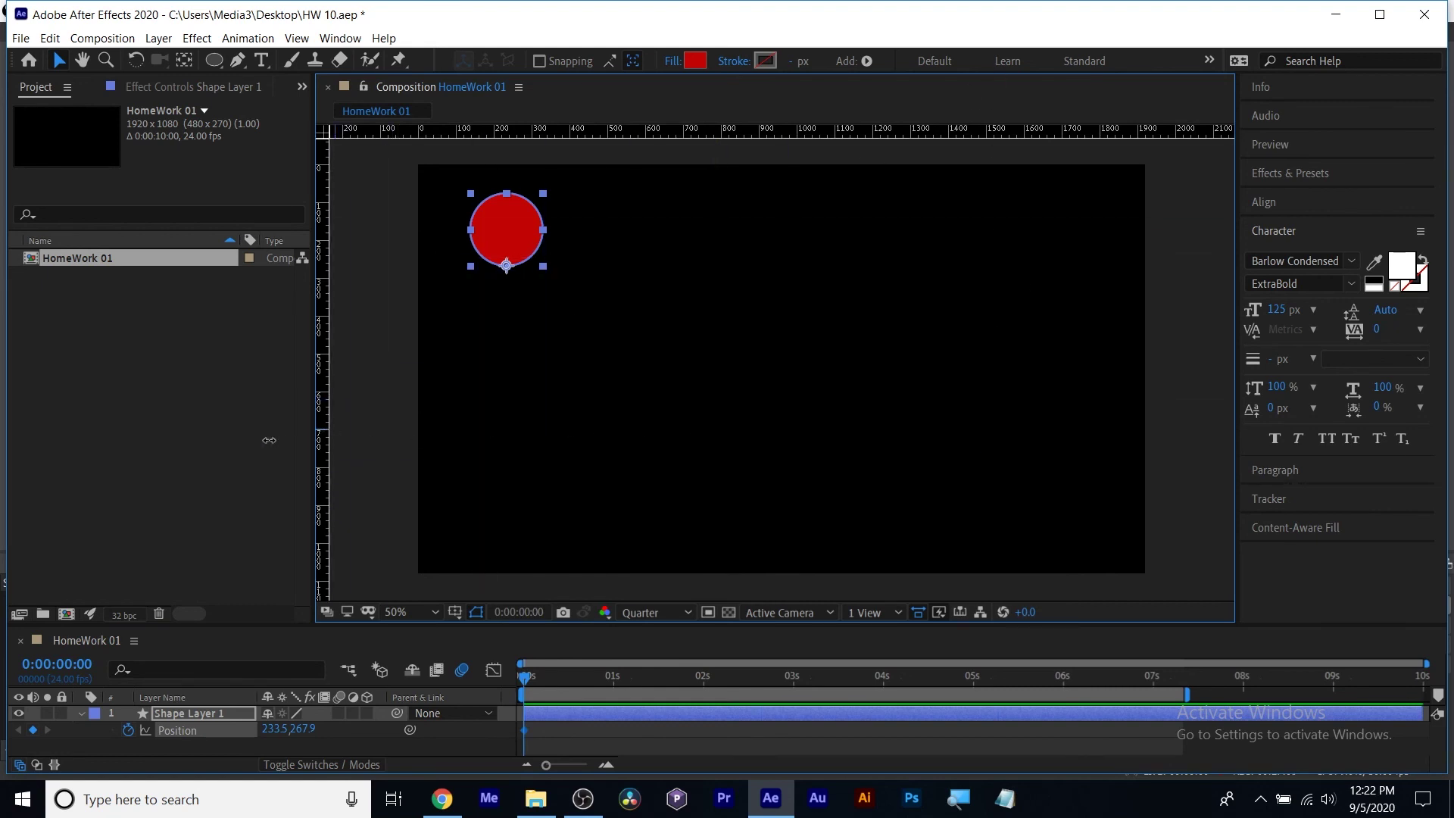
{"action": "left_click_drag", "start_coordinate": [955, 128], "coordinate": [916, 528]}
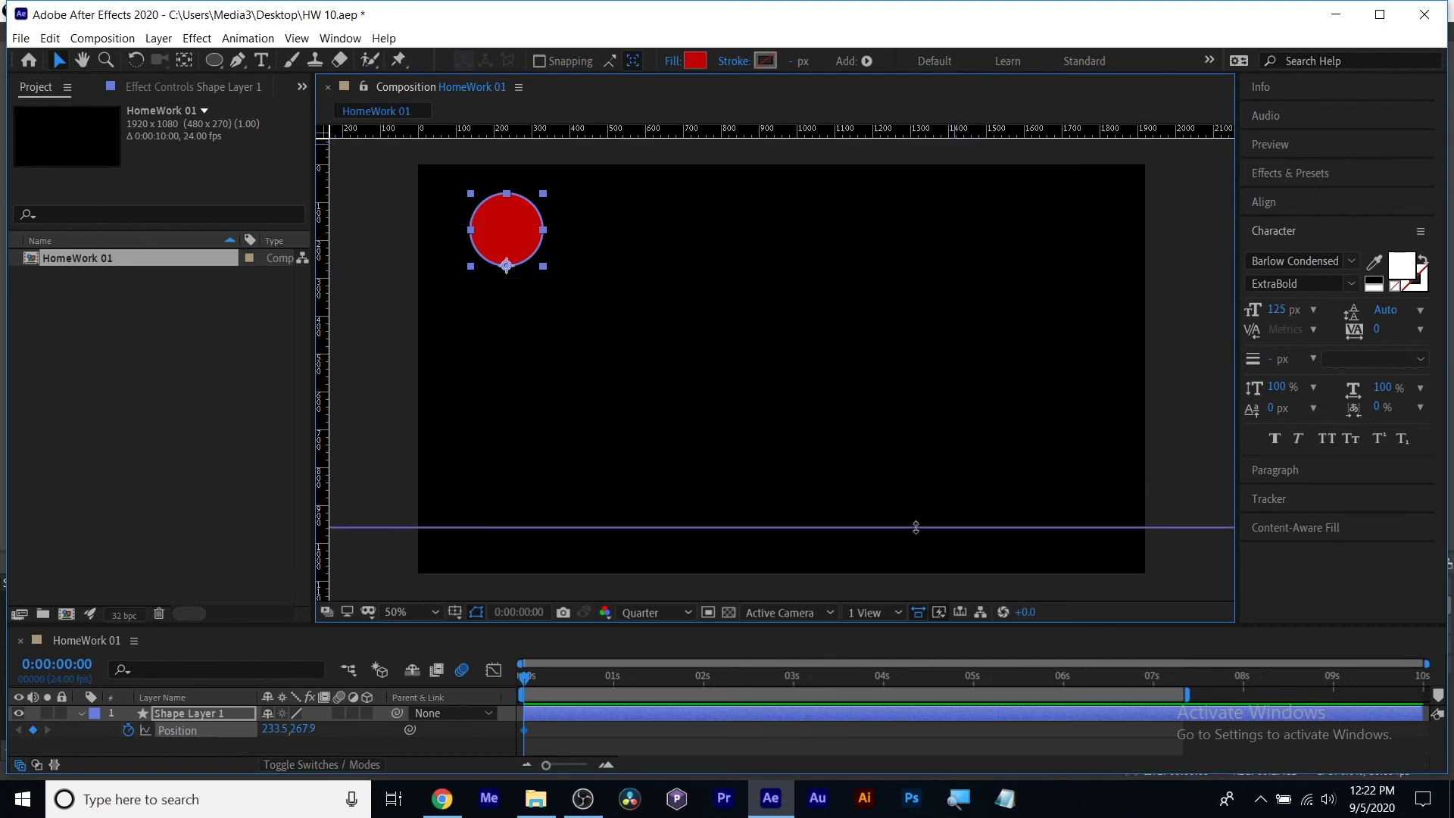
{"action": "left_click_drag", "start_coordinate": [916, 527], "coordinate": [963, 528]}
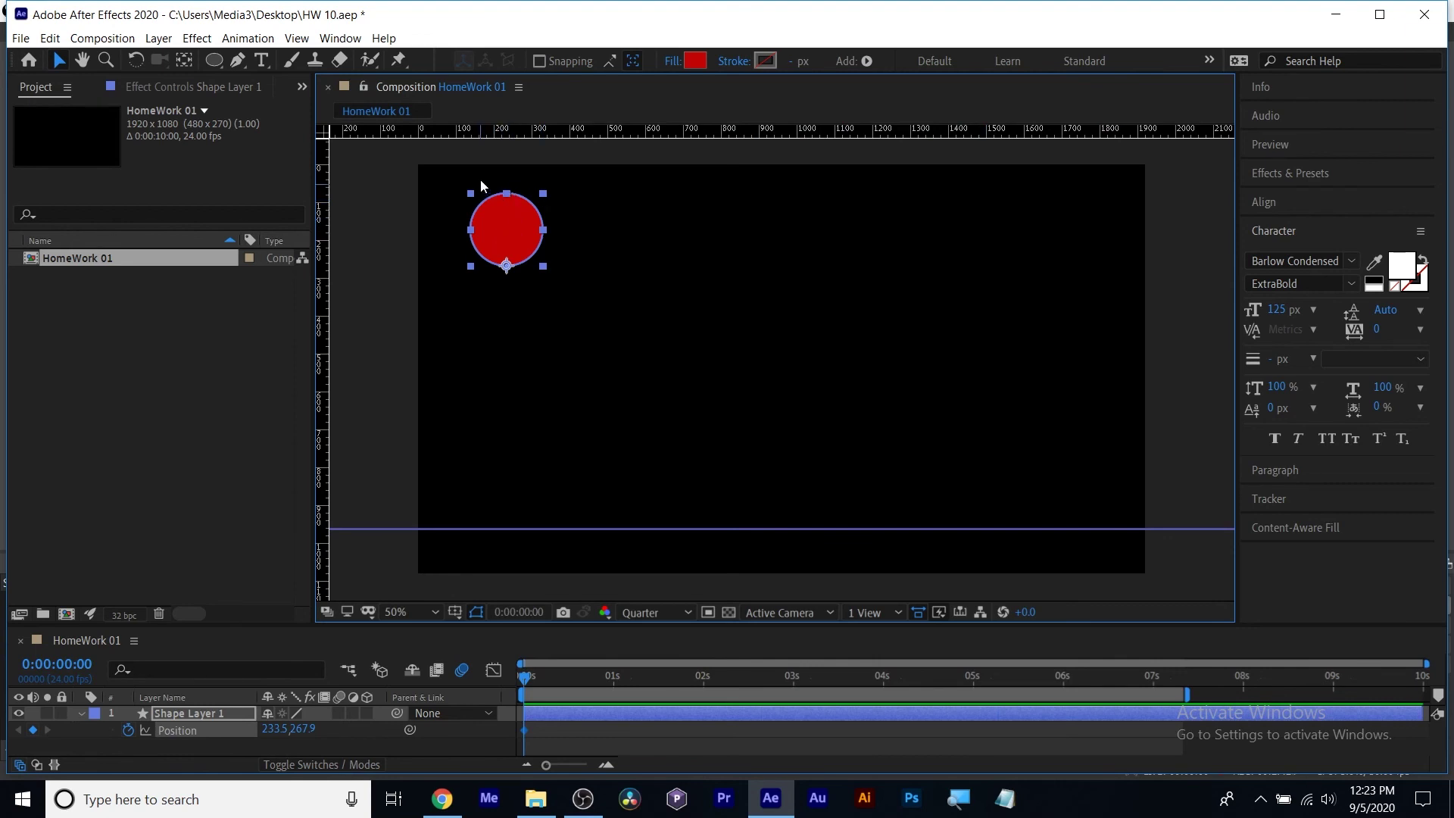
Keyframe the circle's Position on the guide at 1:00, about 500, 962, and raised to about 756, 544 at 2:10.
{"action": "left_click_drag", "start_coordinate": [564, 678], "coordinate": [620, 680]}
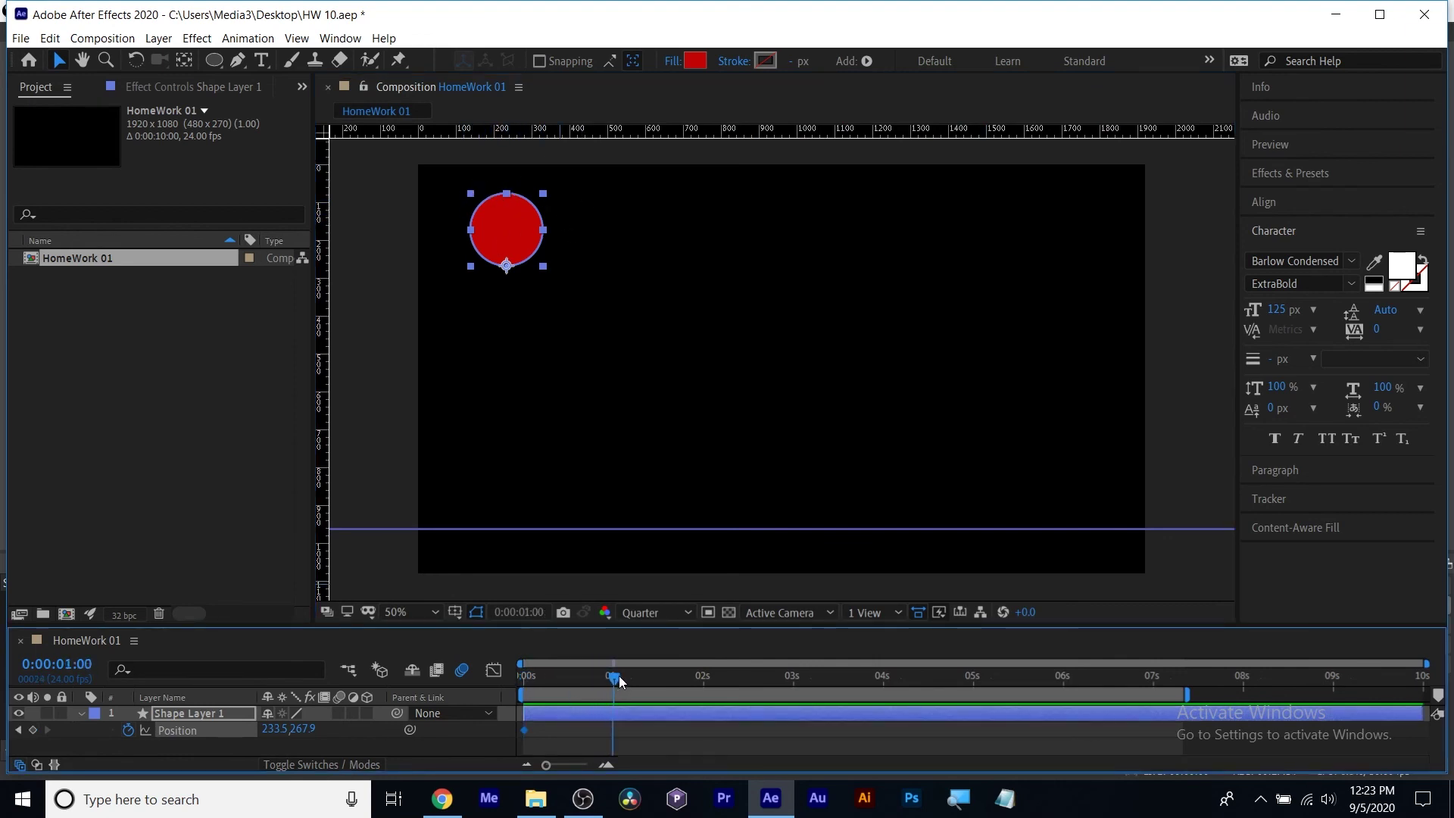
{"action": "left_click_drag", "start_coordinate": [520, 216], "coordinate": [576, 298]}
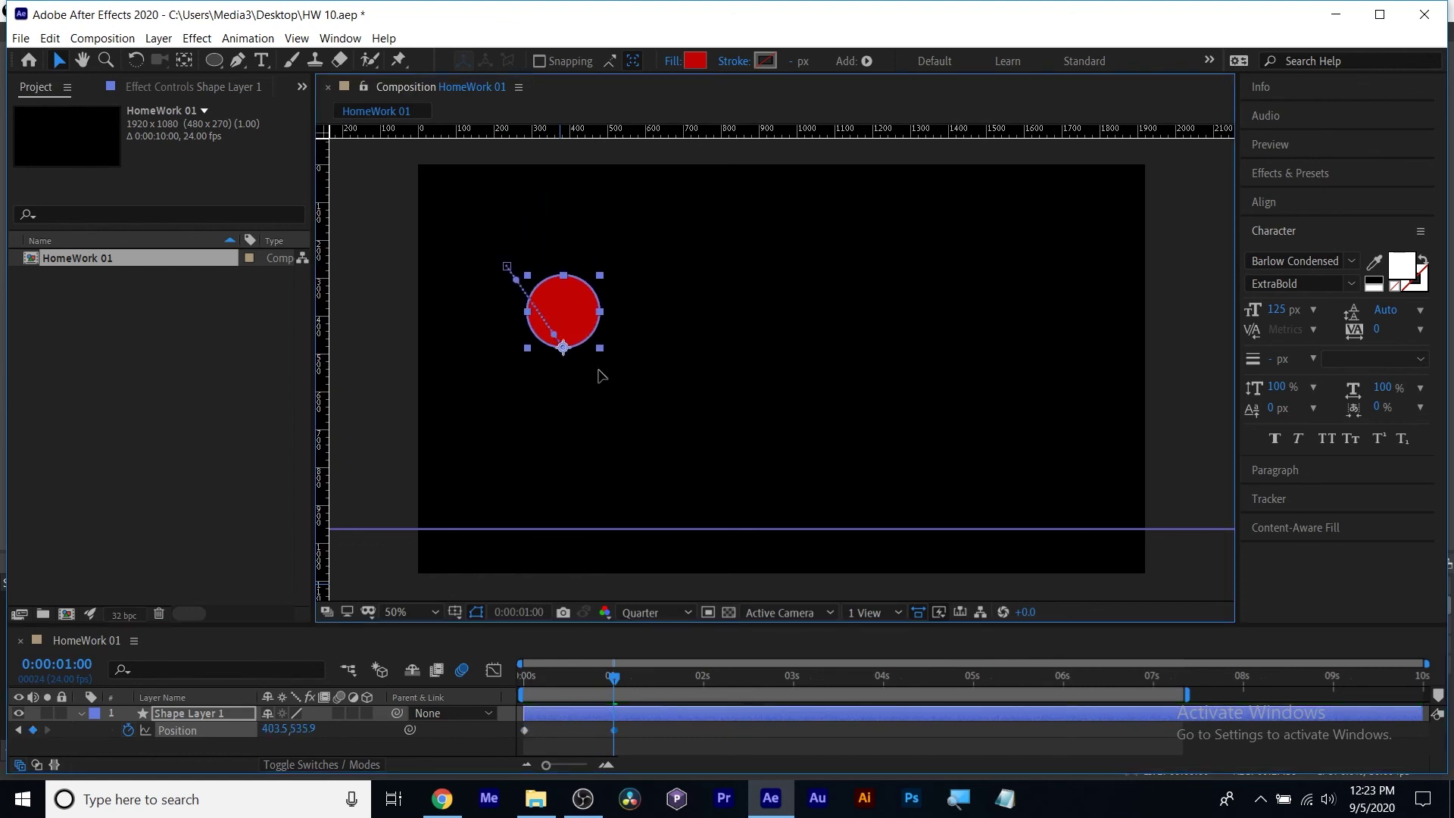
{"action": "left_click_drag", "start_coordinate": [601, 375], "coordinate": [621, 478]}
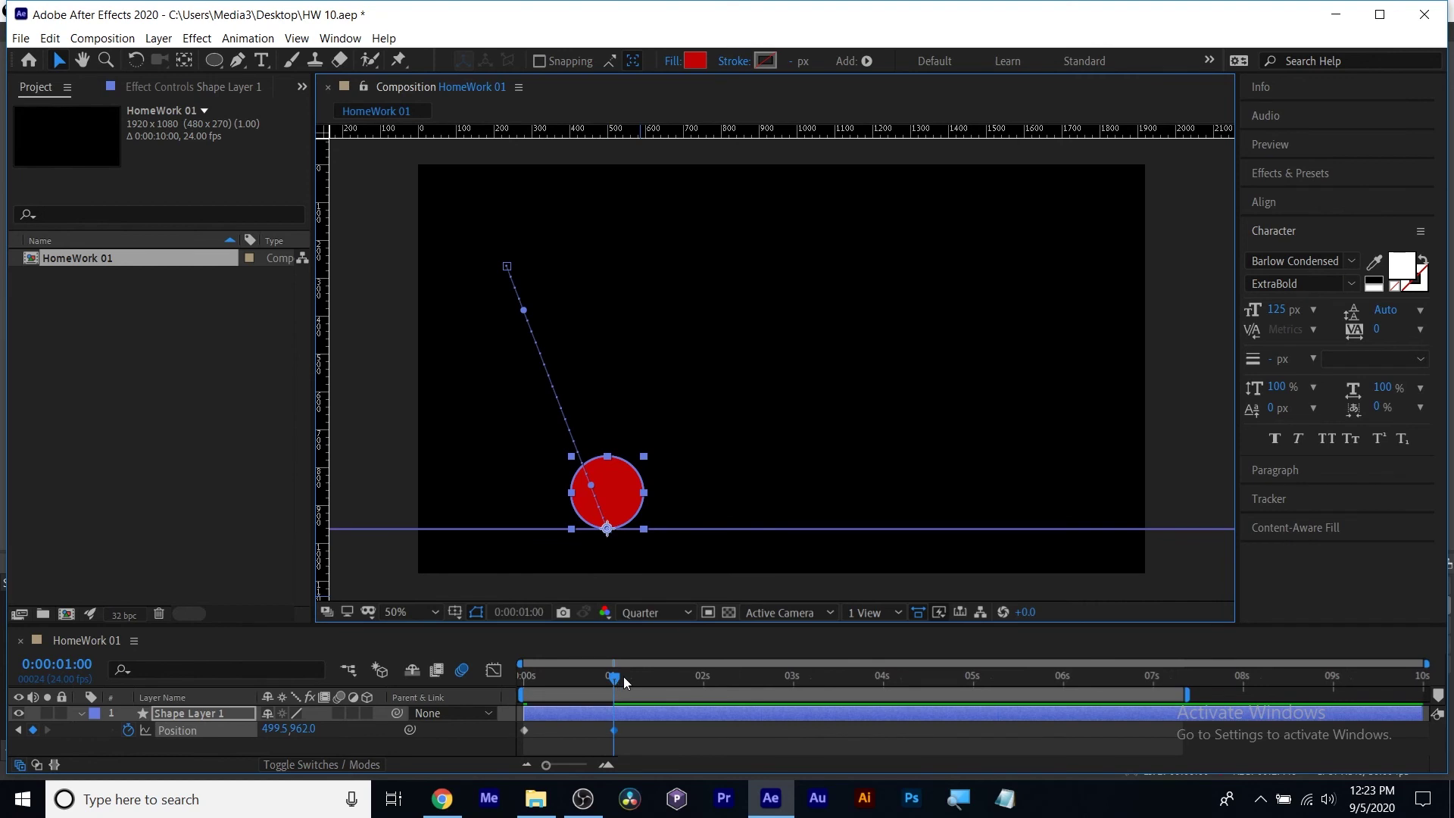
{"action": "left_click_drag", "start_coordinate": [624, 676], "coordinate": [746, 670]}
{"action": "left_click_drag", "start_coordinate": [640, 521], "coordinate": [737, 340]}
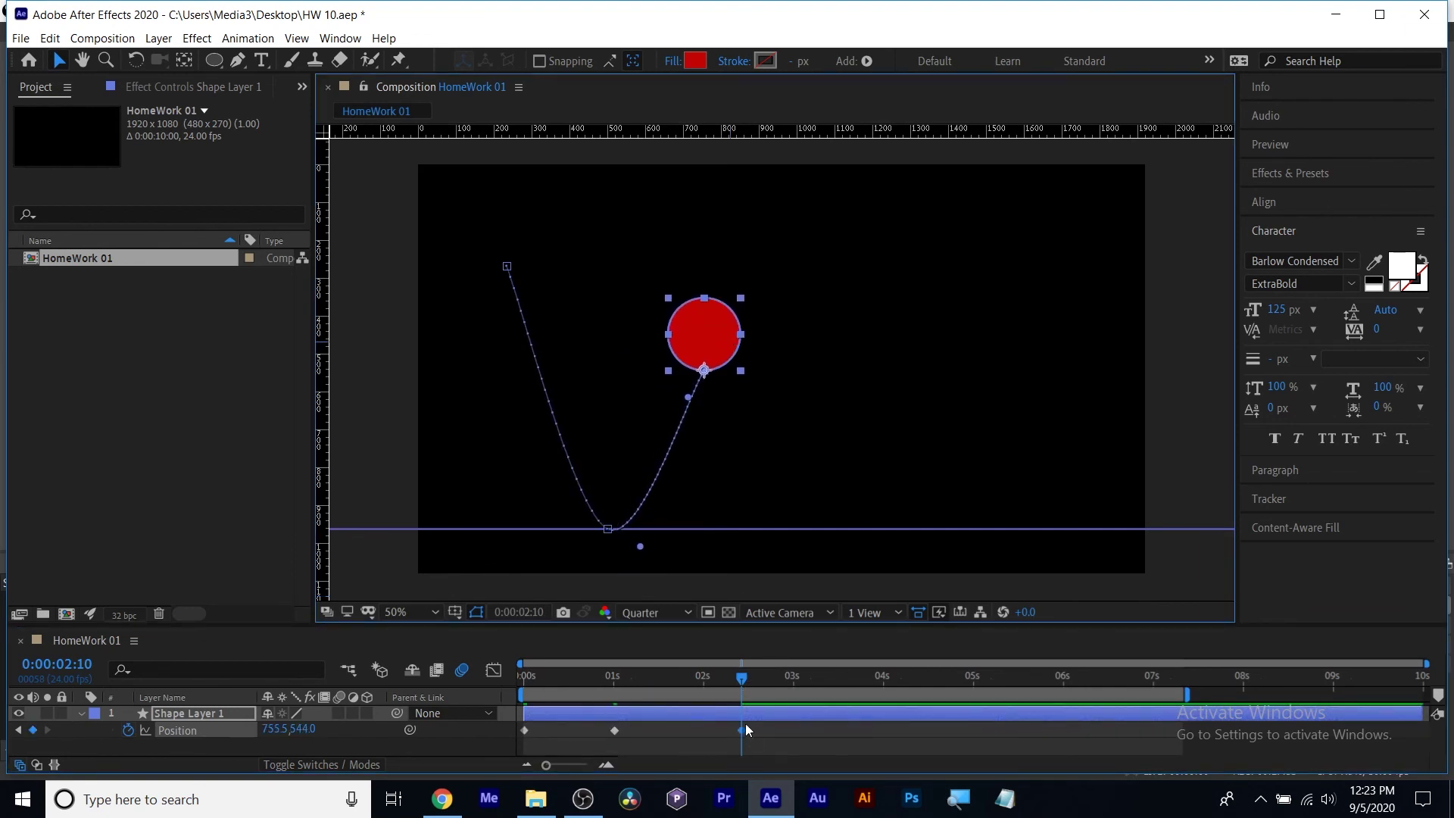
Raise the circle's Position at the 2:10 keyframe and bring it closer to the first ground contact, at about 702, 464.
{"action": "key", "text": "Up"}
{"action": "key", "text": "Up"}
{"action": "key", "text": "Up"}
{"action": "key", "text": "Up"}
{"action": "key", "text": "Up"}
{"action": "key", "text": "Up"}
{"action": "key", "text": "Up"}
{"action": "key", "text": "Up"}
{"action": "key", "text": "Up"}
{"action": "key", "text": "Up"}
{"action": "key", "text": "Up"}
{"action": "key", "text": "Up"}
{"action": "key", "text": "Up"}
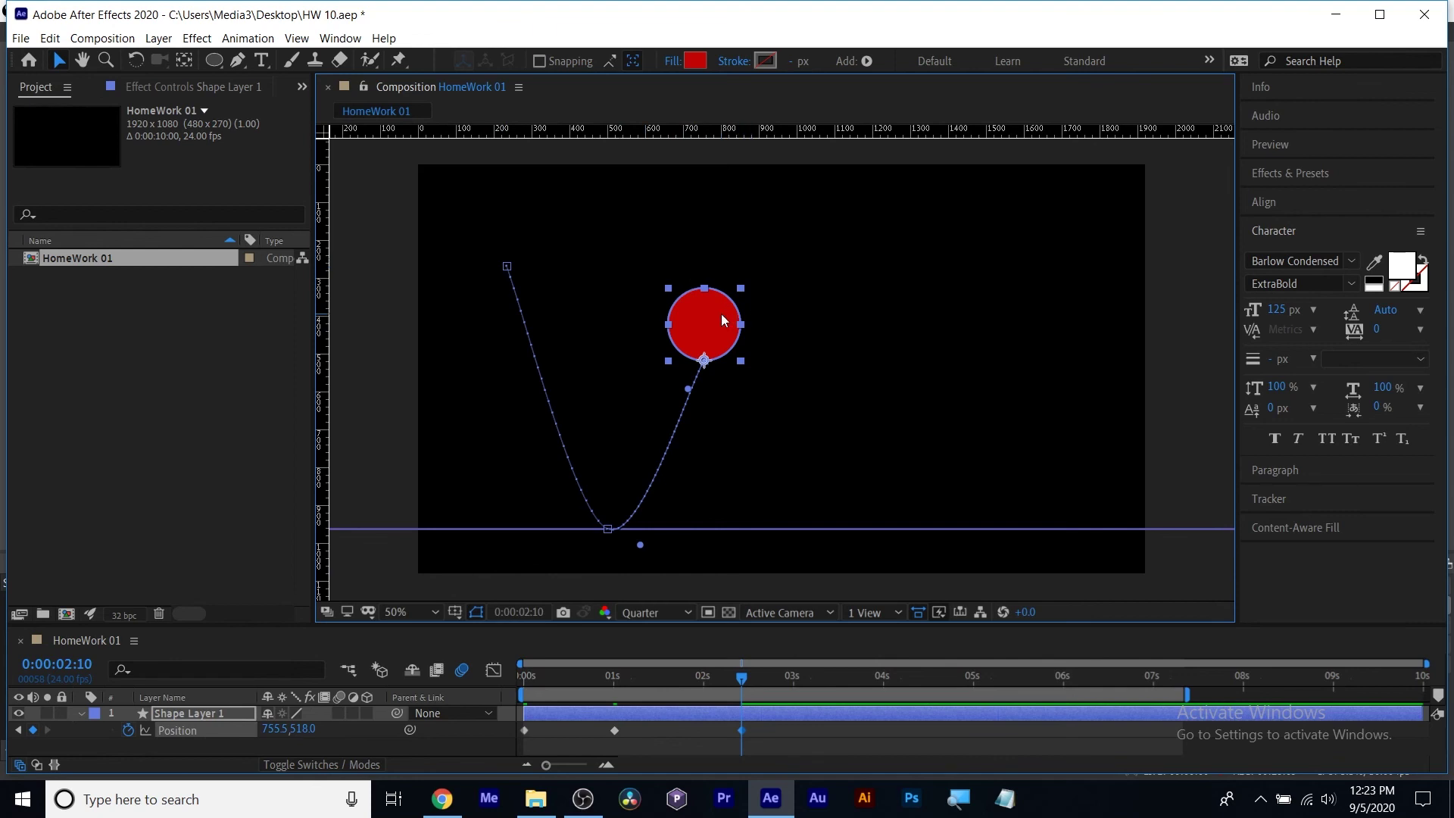
{"action": "left_click_drag", "start_coordinate": [719, 315], "coordinate": [687, 341]}
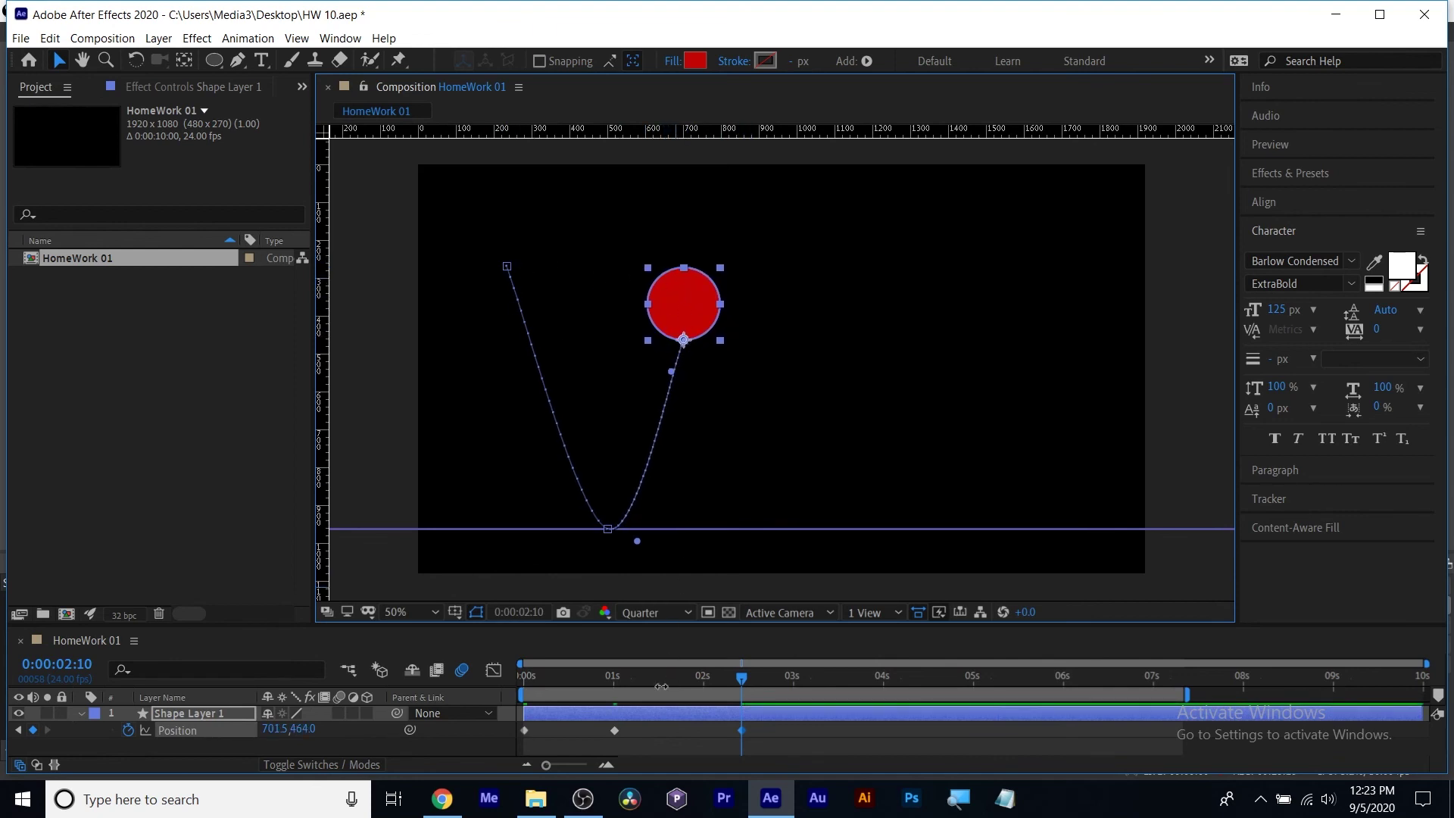
Go to 0:00:03:06 and keyframe the circle's Position on the ground guide at about 1034, 962.
{"action": "left_click", "coordinate": [752, 678]}
{"action": "mouse_move", "coordinate": [753, 677]}
{"action": "left_mouse_down"}
{"action": "mouse_move", "coordinate": [781, 678]}
{"action": "mouse_move", "coordinate": [742, 678]}
{"action": "left_mouse_up"}
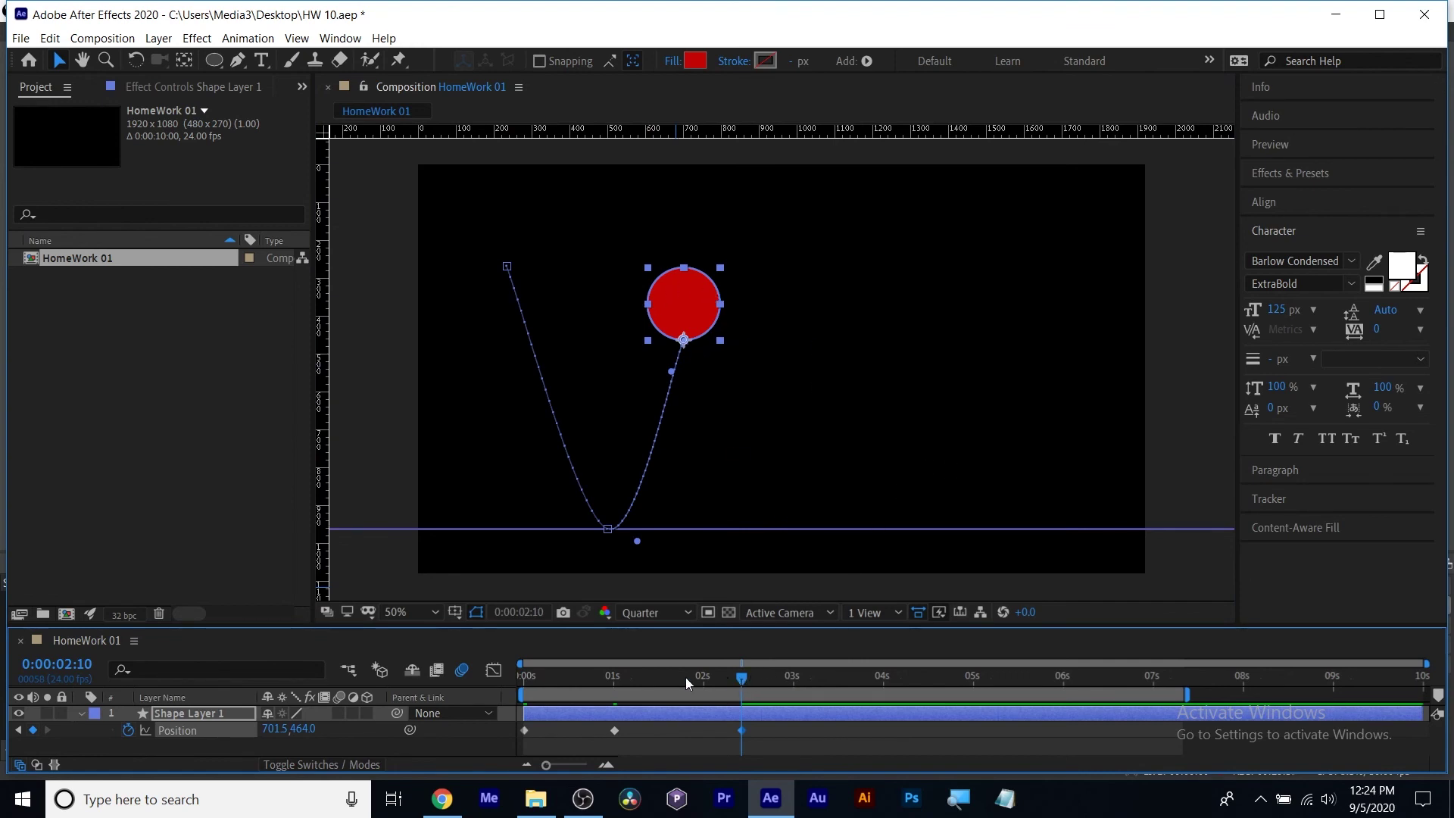
{"action": "left_click", "coordinate": [509, 610]}
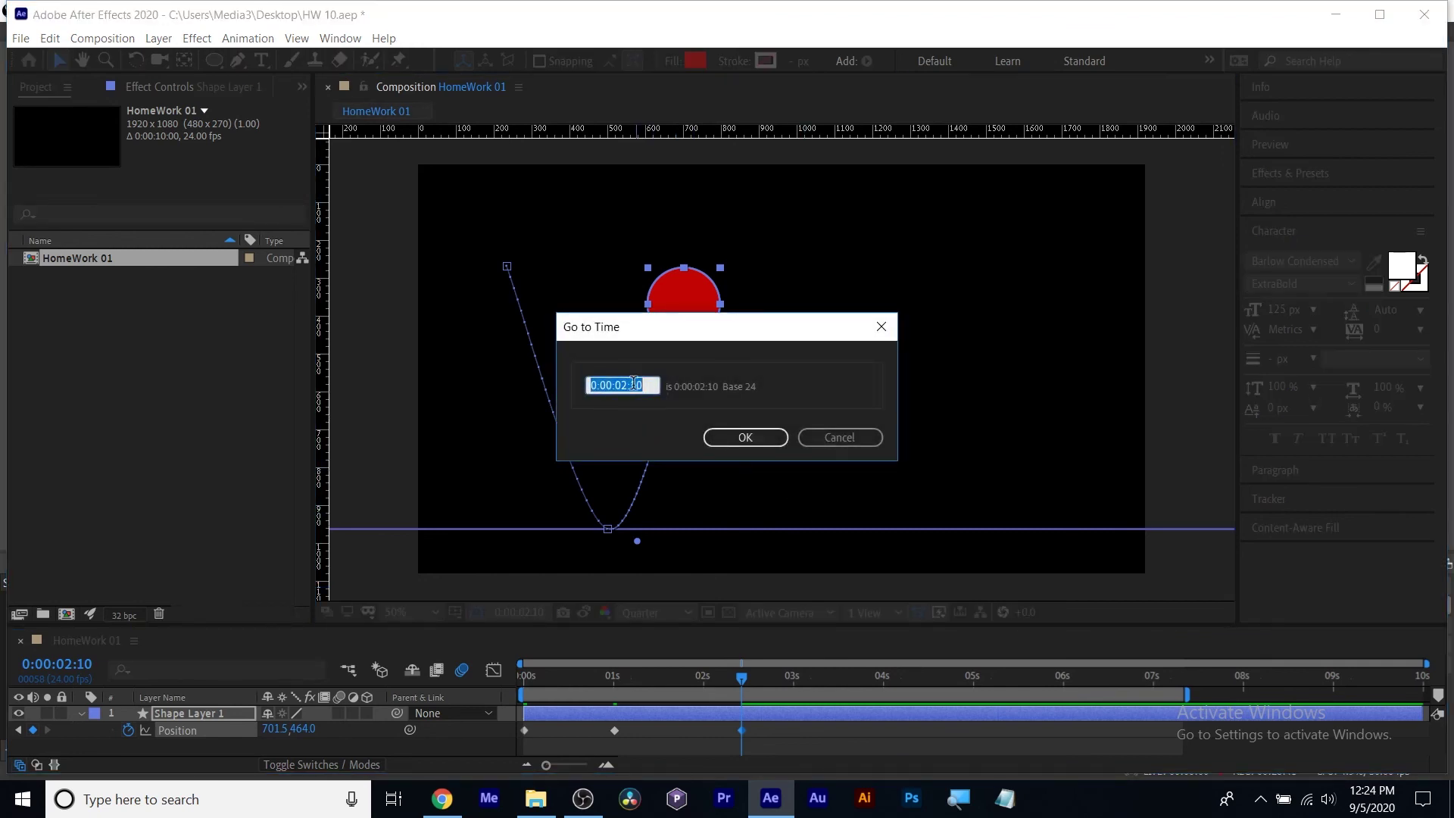
{"action": "left_click_drag", "start_coordinate": [621, 385], "coordinate": [666, 389]}
{"action": "left_click", "coordinate": [639, 384]}
{"action": "left_click_drag", "start_coordinate": [622, 385], "coordinate": [653, 386]}
{"action": "type", "text": "3.06"}
{"action": "key", "text": "Return"}
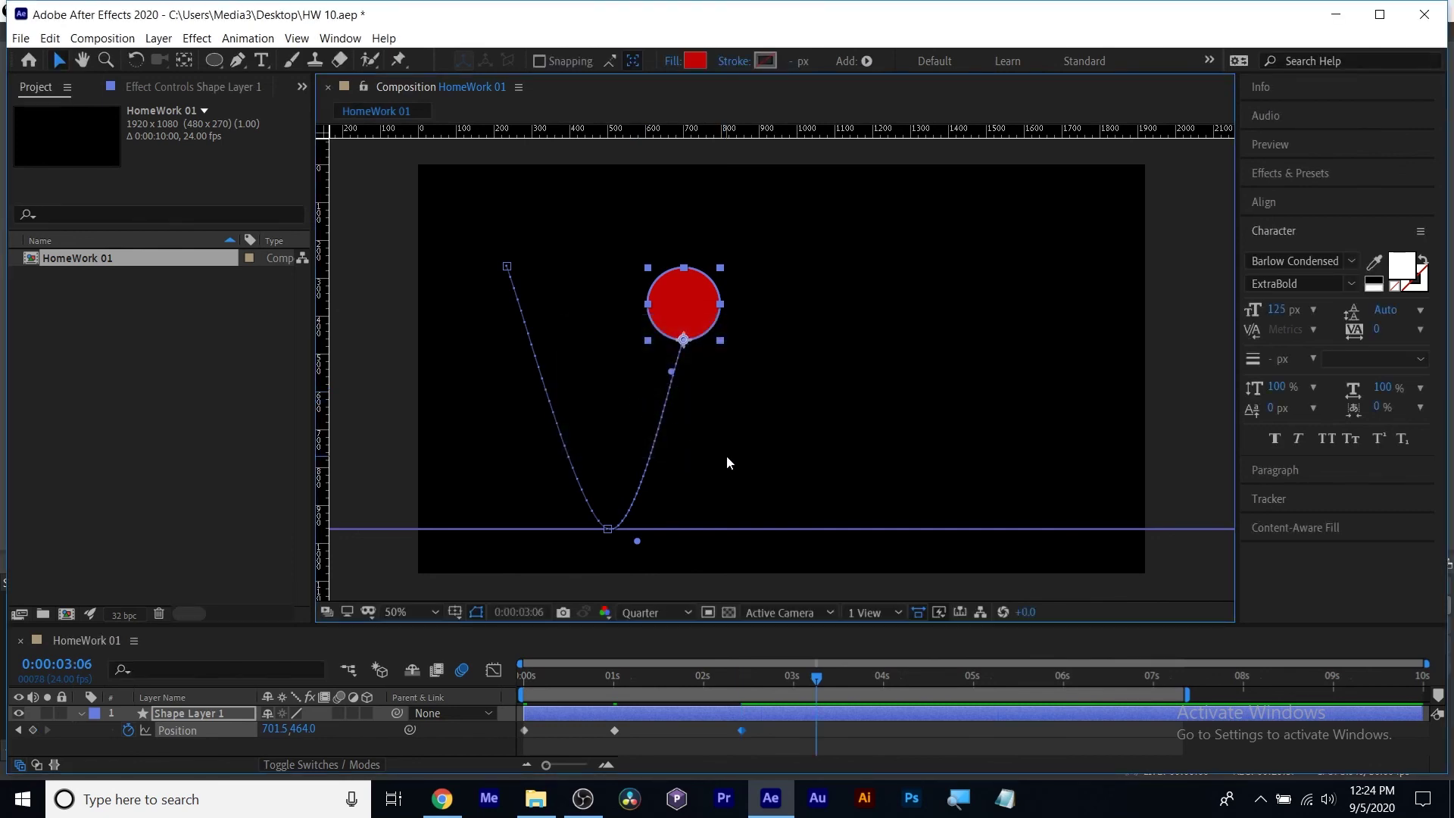
{"action": "left_click_drag", "start_coordinate": [683, 294], "coordinate": [808, 475]}
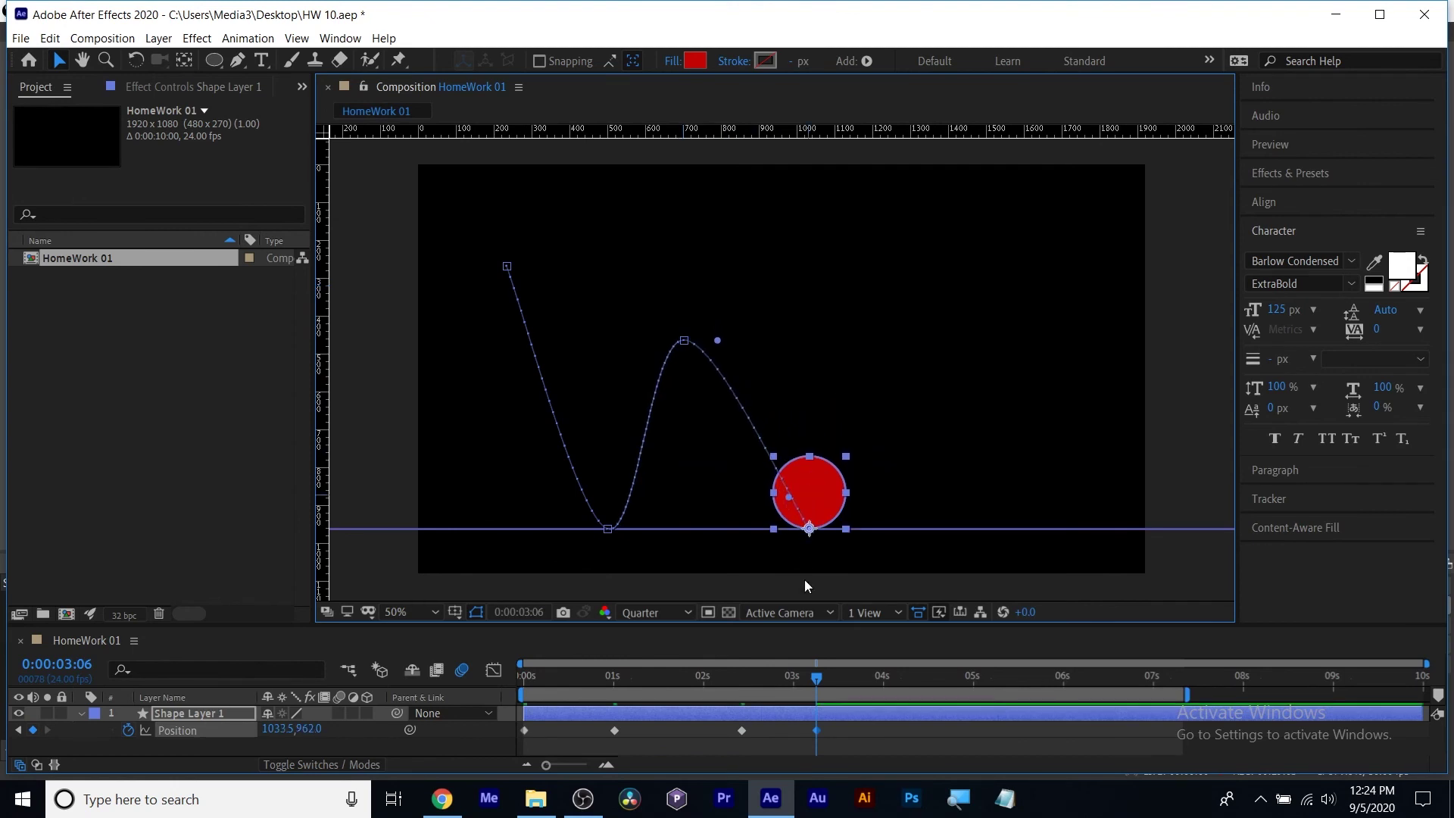
Keyframe the circle's Position raised to about 1330, 682 at 4:08 and on the guide at about 1574, 962 at 4:22.
{"action": "left_click", "coordinate": [801, 683]}
{"action": "left_click_drag", "start_coordinate": [682, 704], "coordinate": [915, 679]}
{"action": "left_click_drag", "start_coordinate": [811, 488], "coordinate": [923, 382]}
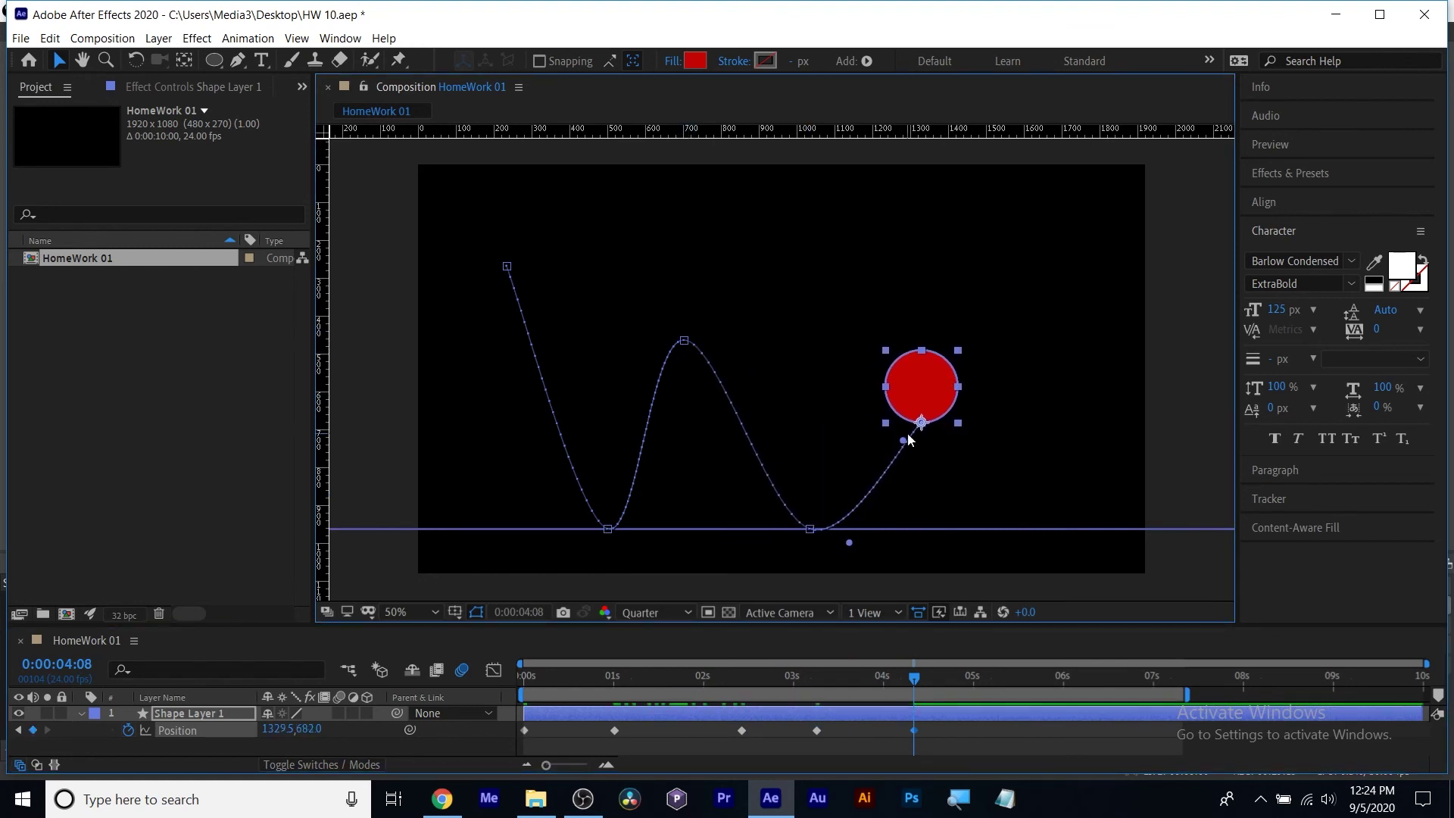
{"action": "left_click_drag", "start_coordinate": [915, 678], "coordinate": [967, 678]}
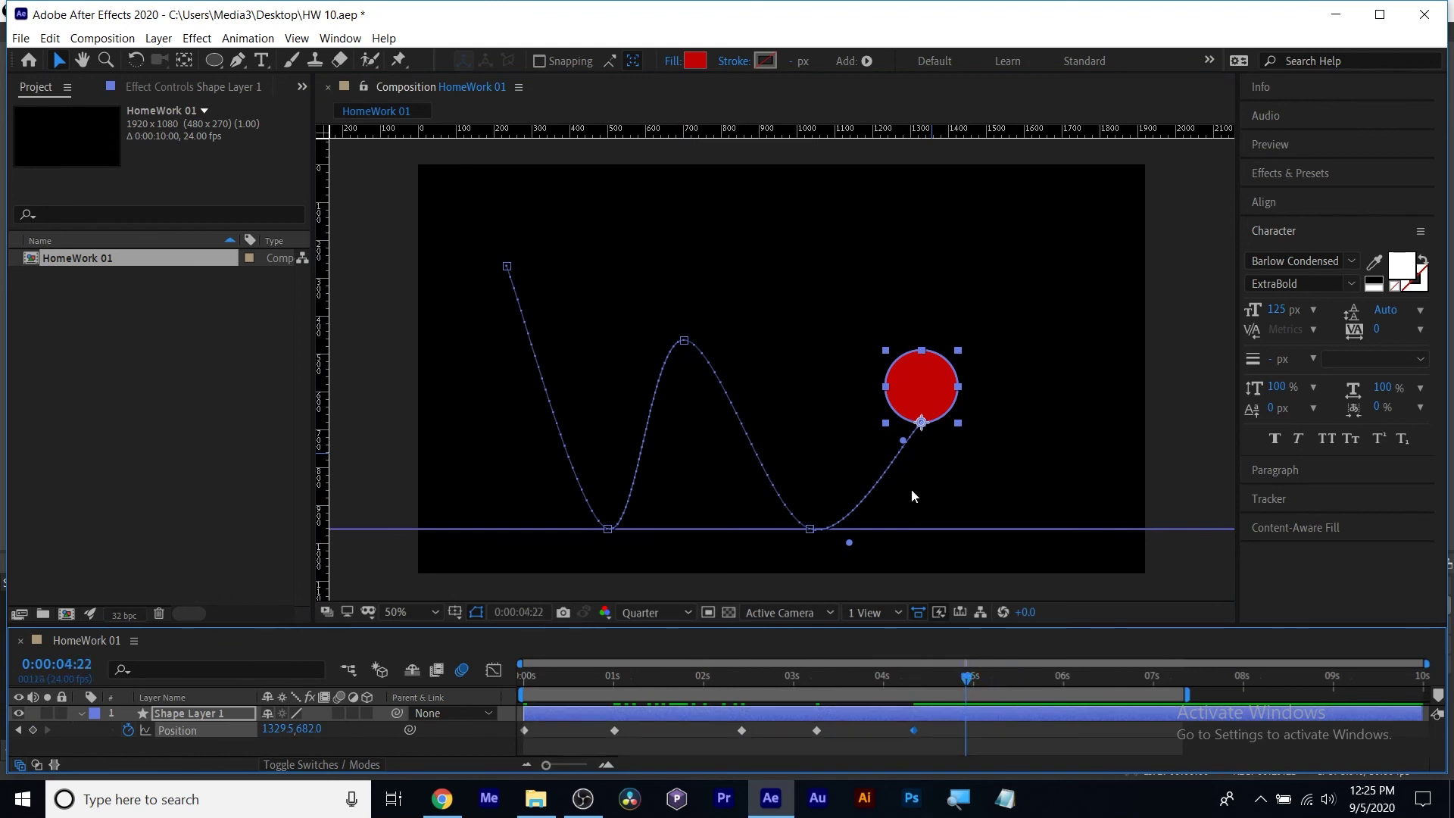
{"action": "left_click_drag", "start_coordinate": [913, 413], "coordinate": [1007, 519]}
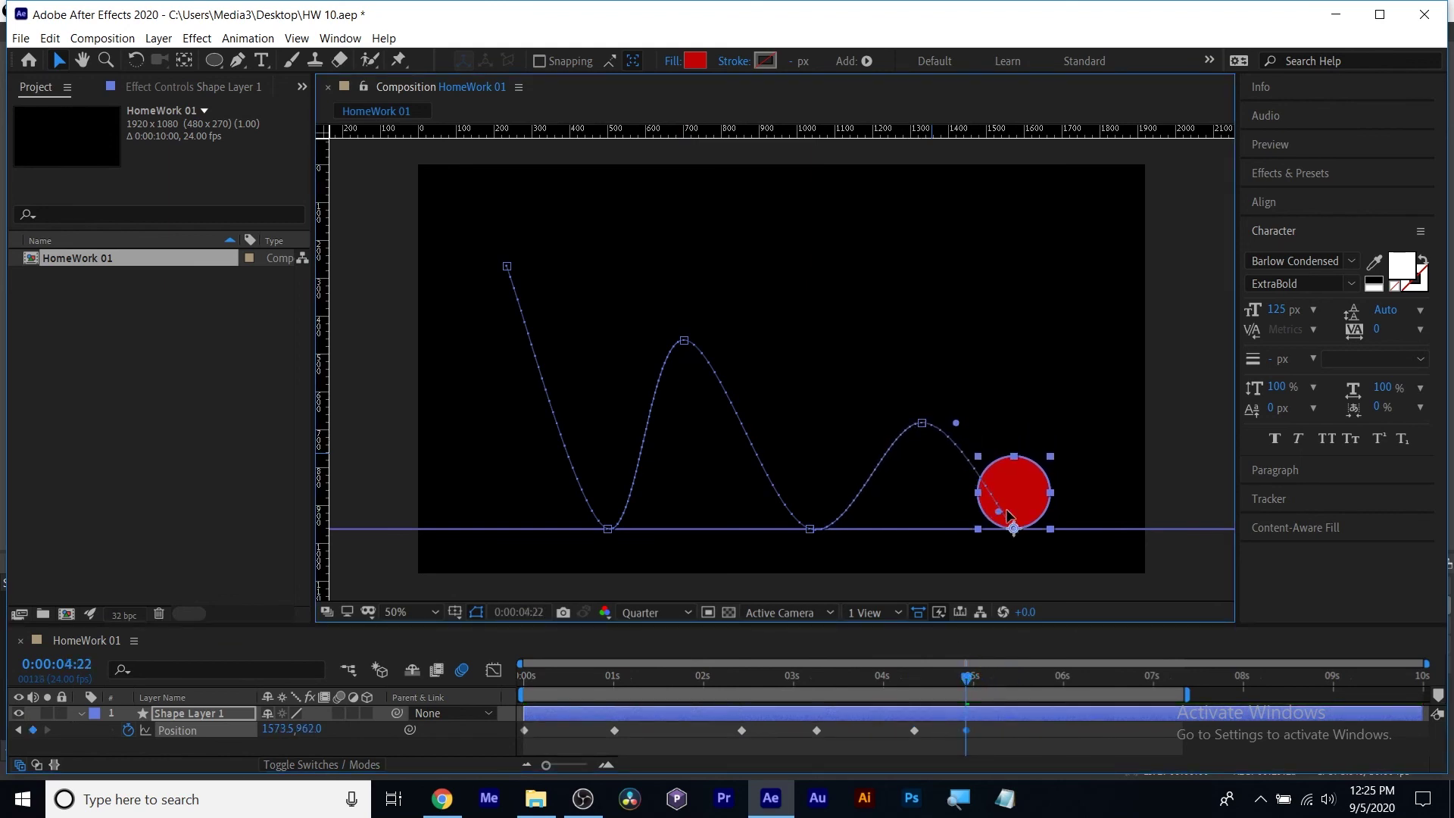
Keyframe a smaller final rise of the circle at 5:21, at a Position of about 1728, 798.
{"action": "left_click", "coordinate": [971, 678]}
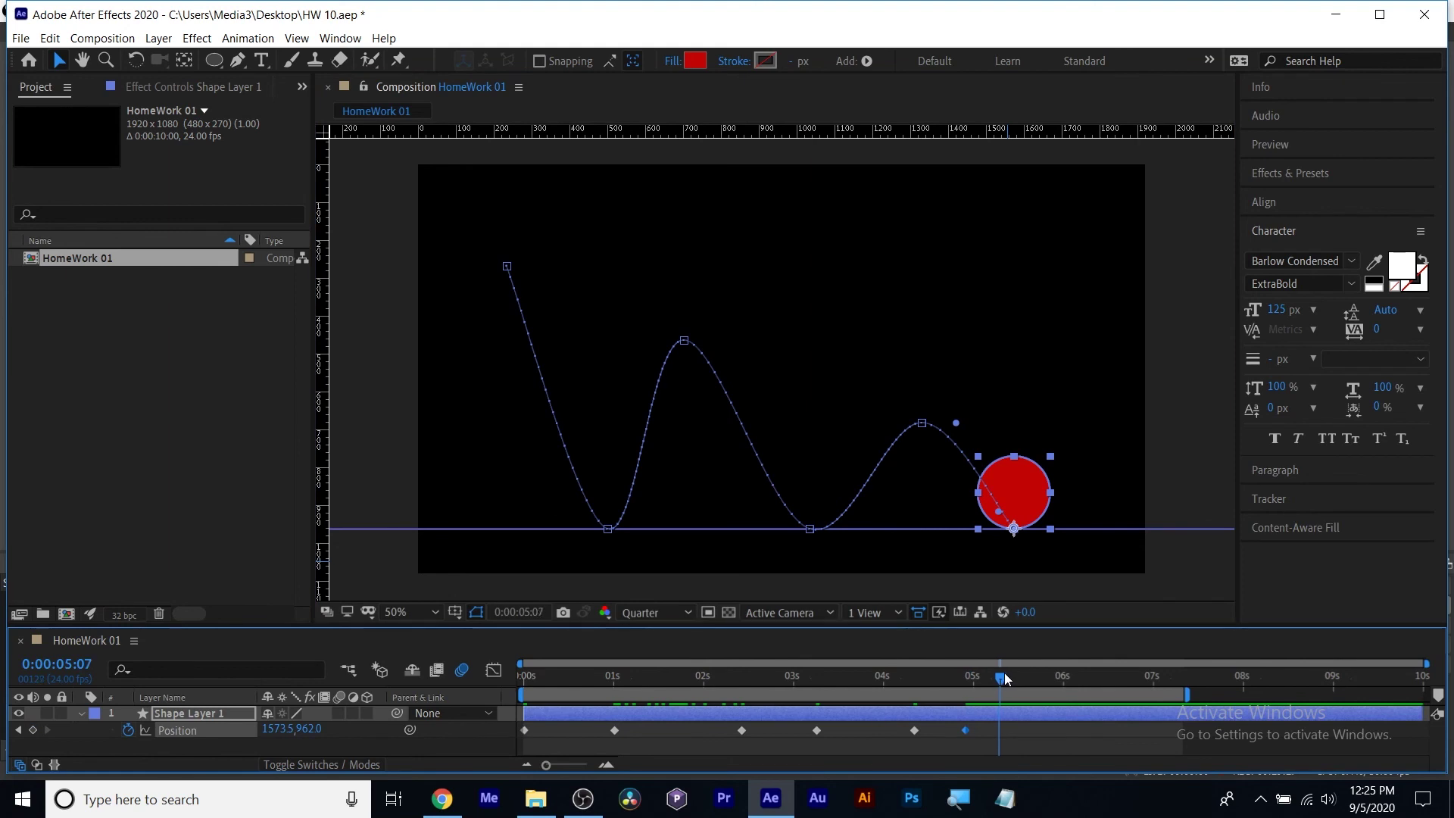
{"action": "left_click", "coordinate": [970, 676]}
{"action": "left_click_drag", "start_coordinate": [971, 678], "coordinate": [1052, 674]}
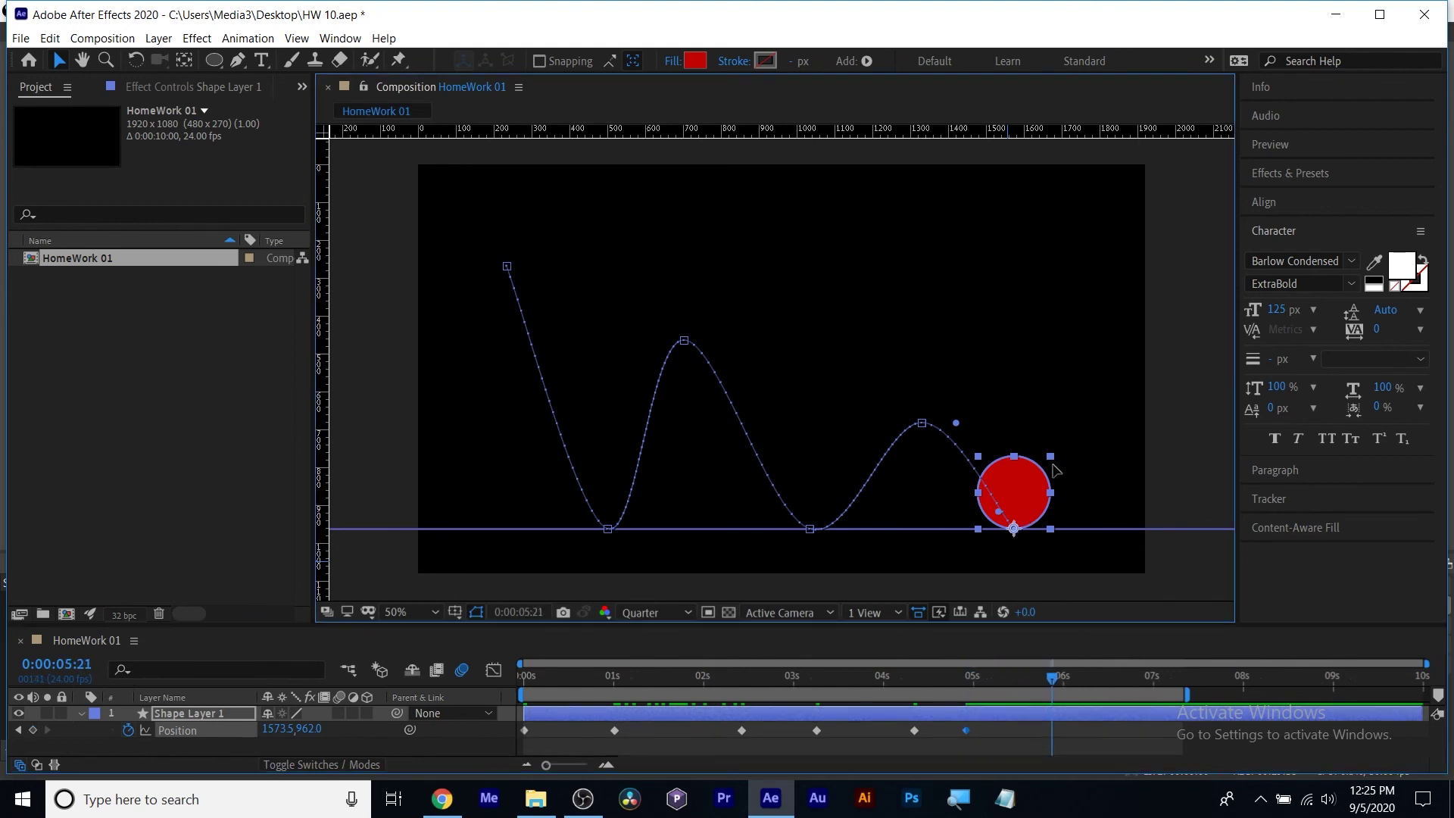
{"action": "left_click_drag", "start_coordinate": [1041, 477], "coordinate": [1099, 414]}
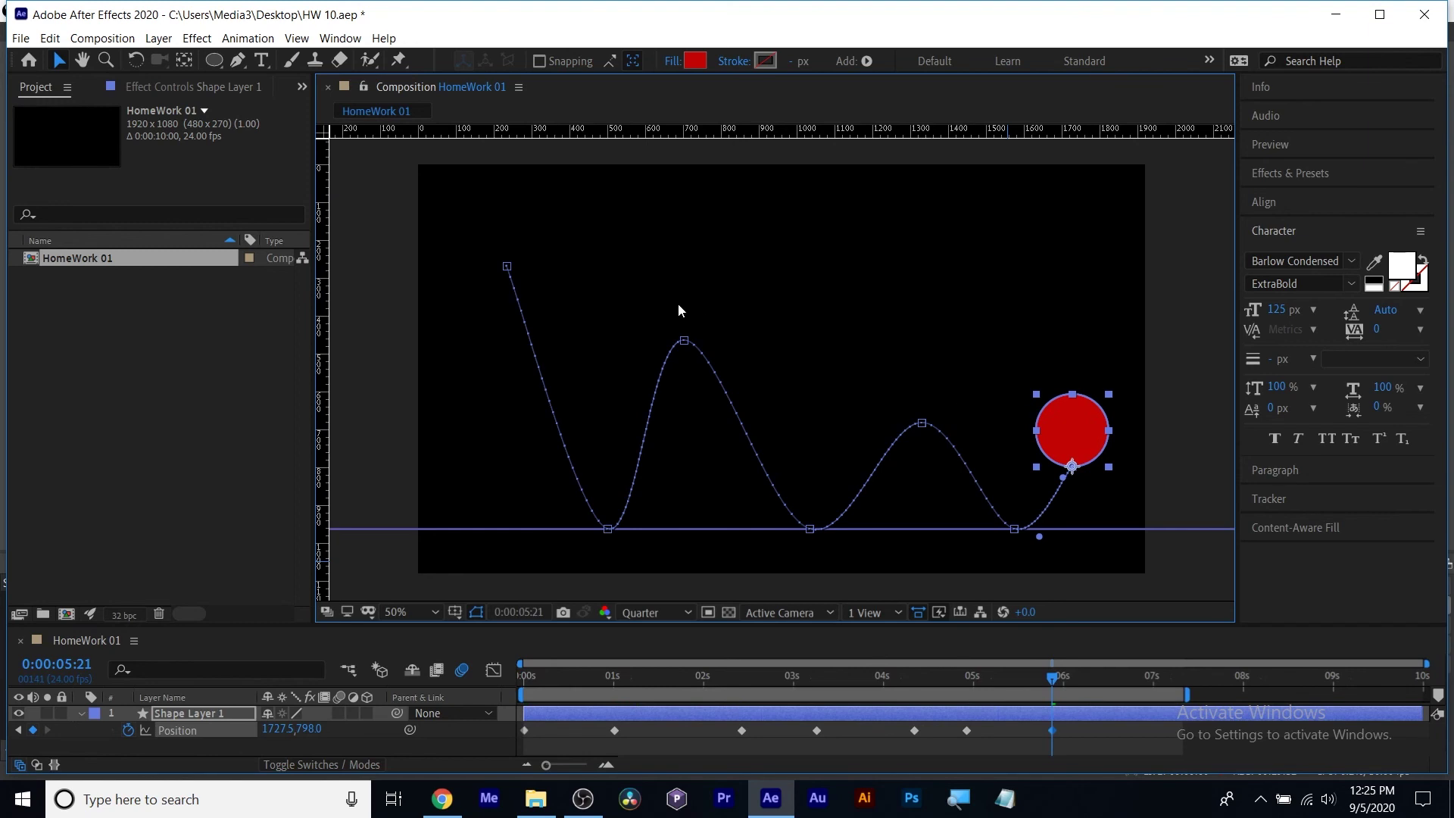
Bow the motion path's first drop outward with the starting point's handle and the first ground contact's incoming handle, levelled along the guide.
{"action": "left_click", "coordinate": [508, 268]}
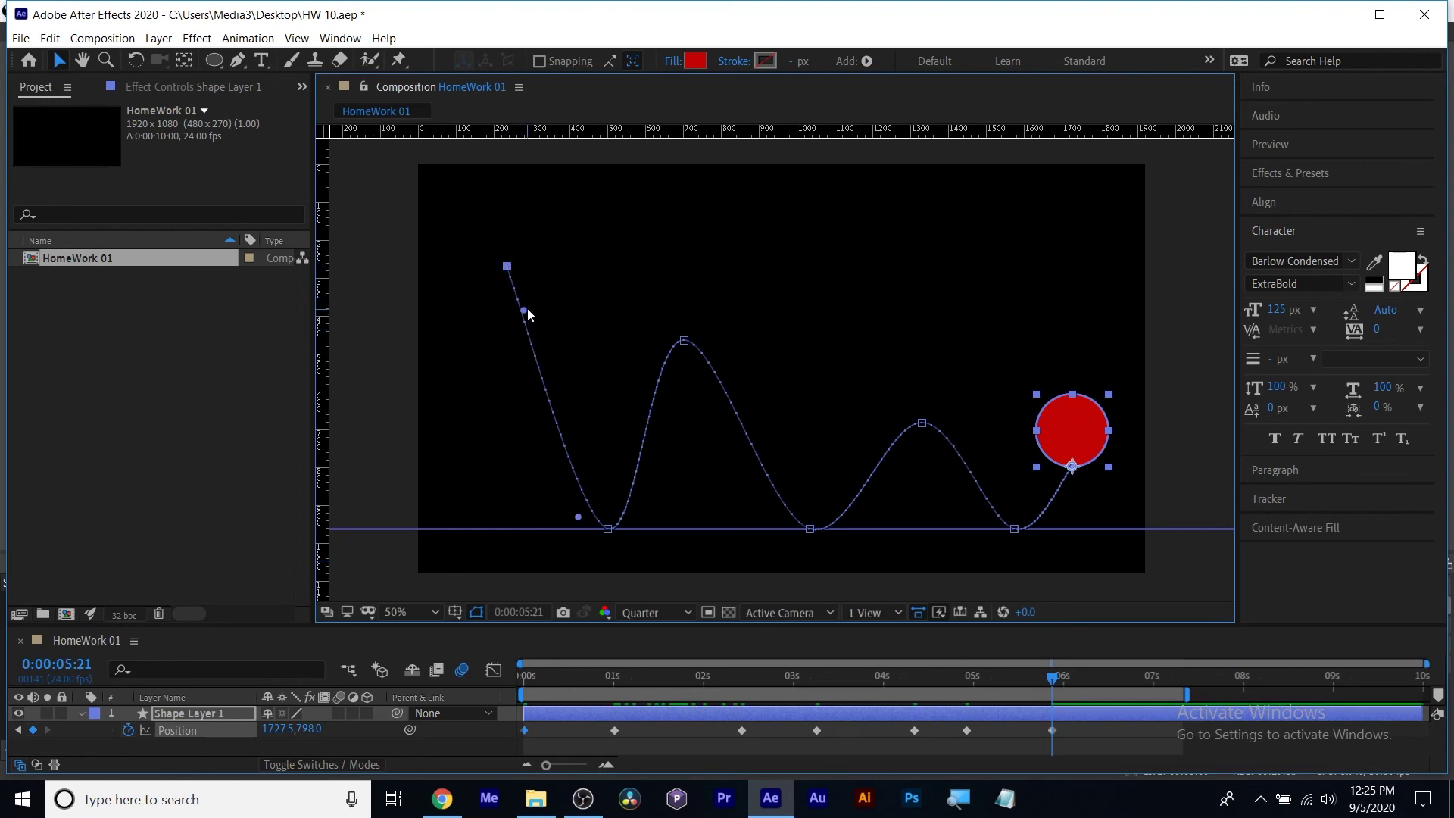
{"action": "left_click_drag", "start_coordinate": [525, 311], "coordinate": [492, 324]}
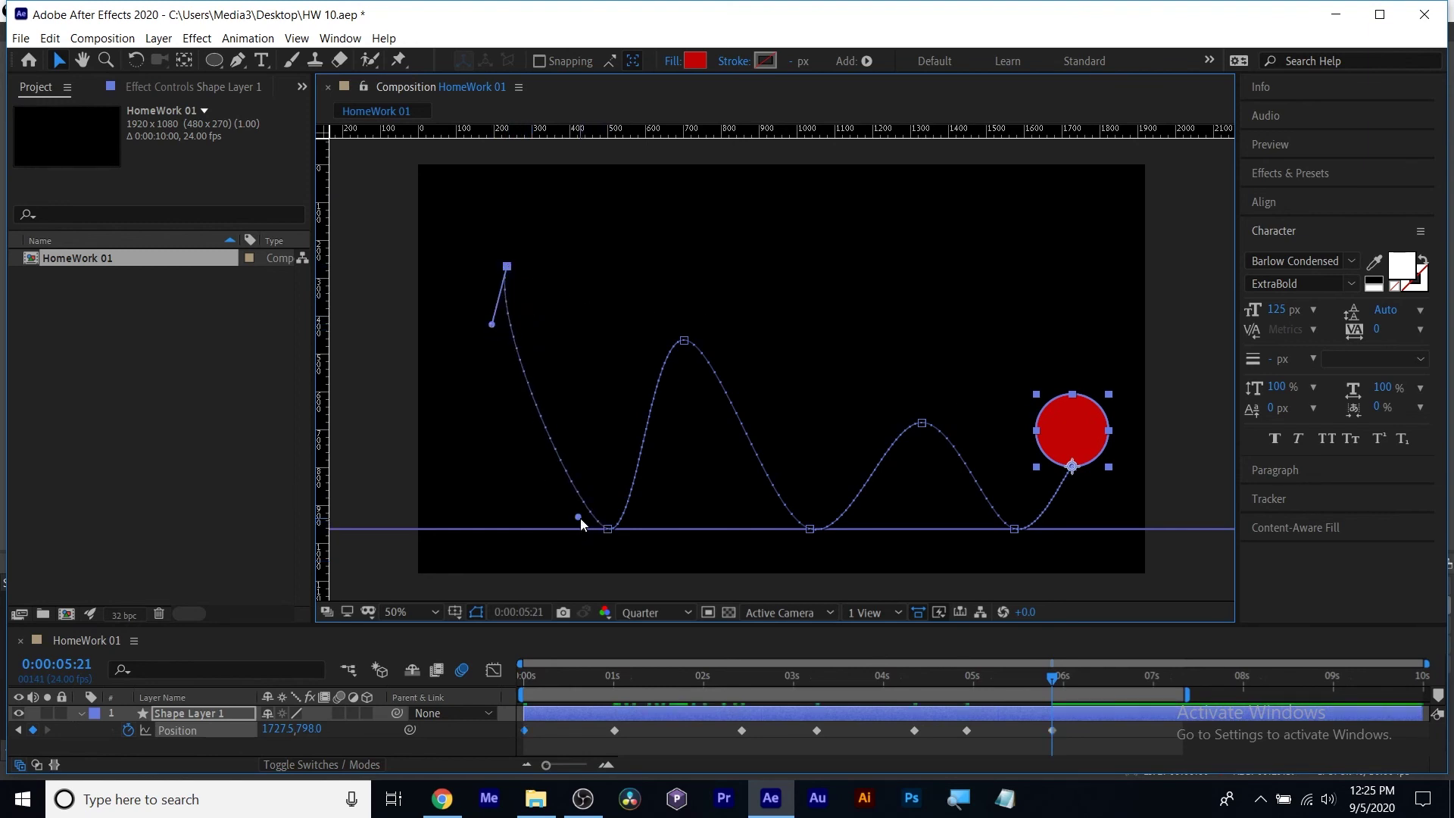
{"action": "left_click_drag", "start_coordinate": [581, 523], "coordinate": [530, 528]}
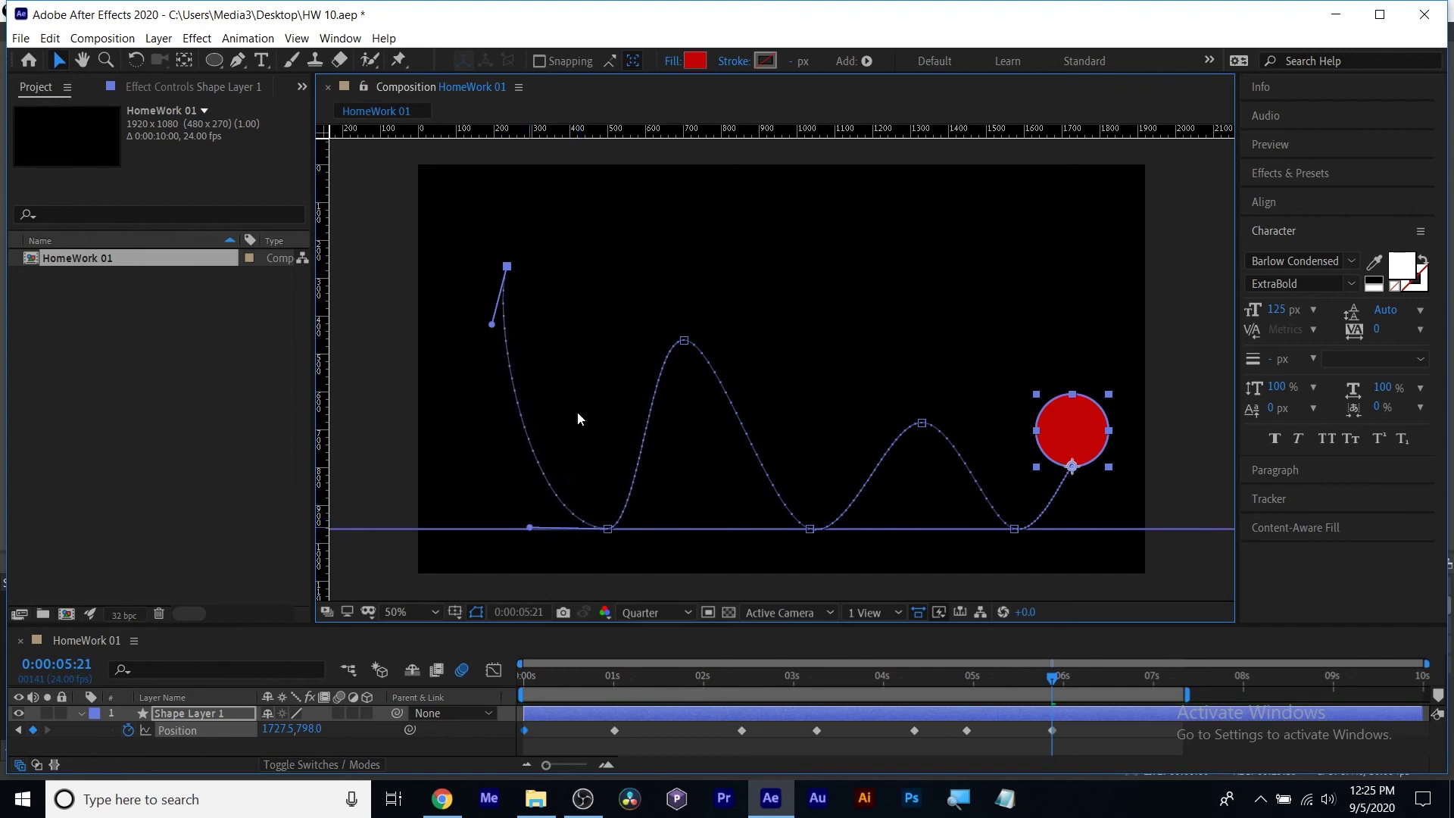
Widen the motion path's first peak with its horizontal handles and level the second ground contact's handles along the guide.
{"action": "left_click_drag", "start_coordinate": [681, 342], "coordinate": [615, 342]}
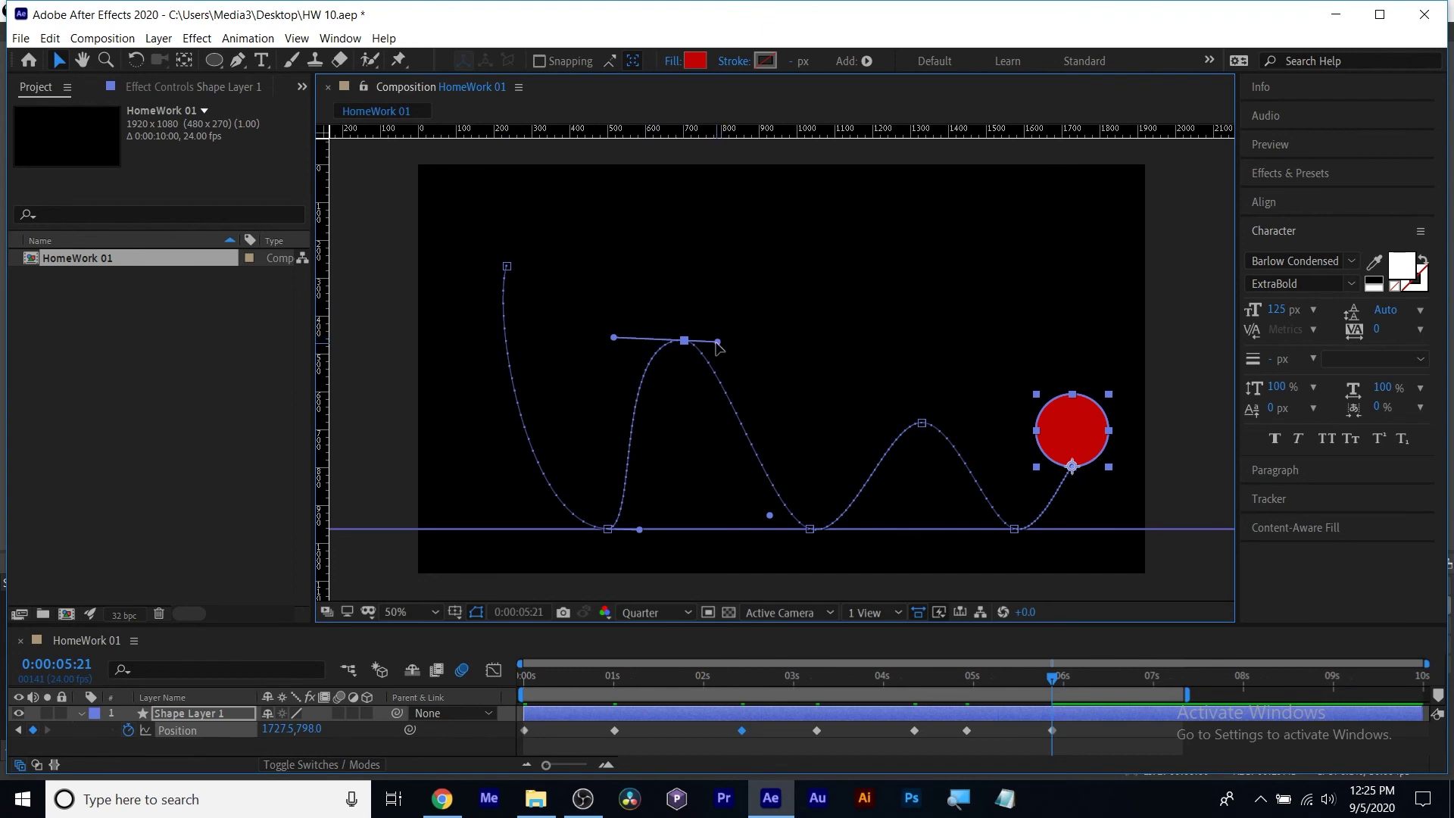
{"action": "left_click_drag", "start_coordinate": [718, 341], "coordinate": [735, 341]}
{"action": "left_click", "coordinate": [810, 529]}
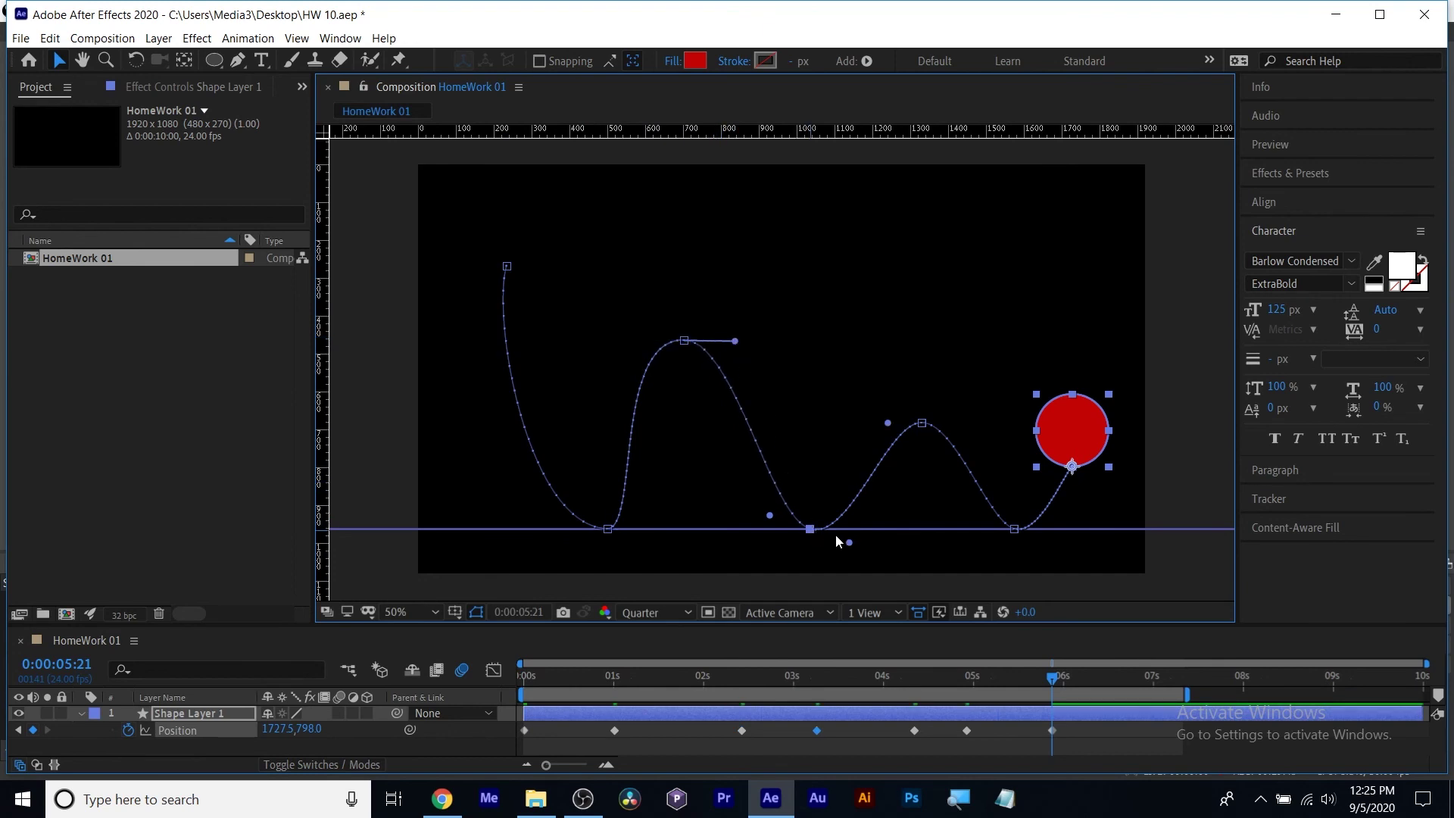
{"action": "mouse_move", "coordinate": [850, 540]}
{"action": "left_mouse_down"}
{"action": "mouse_move", "coordinate": [852, 515]}
{"action": "mouse_move", "coordinate": [852, 528]}
{"action": "left_mouse_up"}
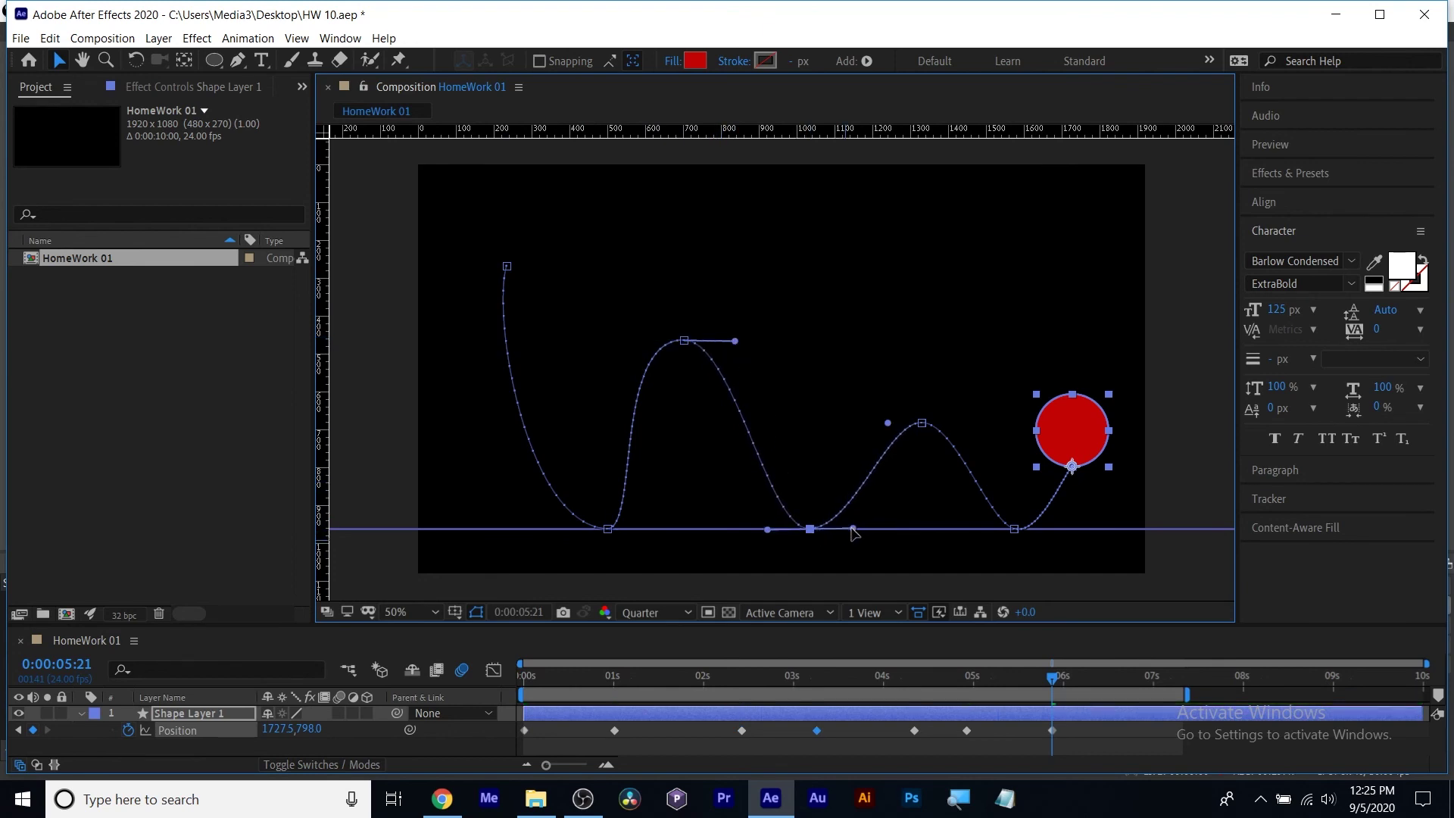
Widen the motion path's second peak and level the last ground contact's handles along the guide.
{"action": "left_click", "coordinate": [922, 423]}
{"action": "left_click_drag", "start_coordinate": [888, 423], "coordinate": [863, 423]}
{"action": "left_click", "coordinate": [1014, 528]}
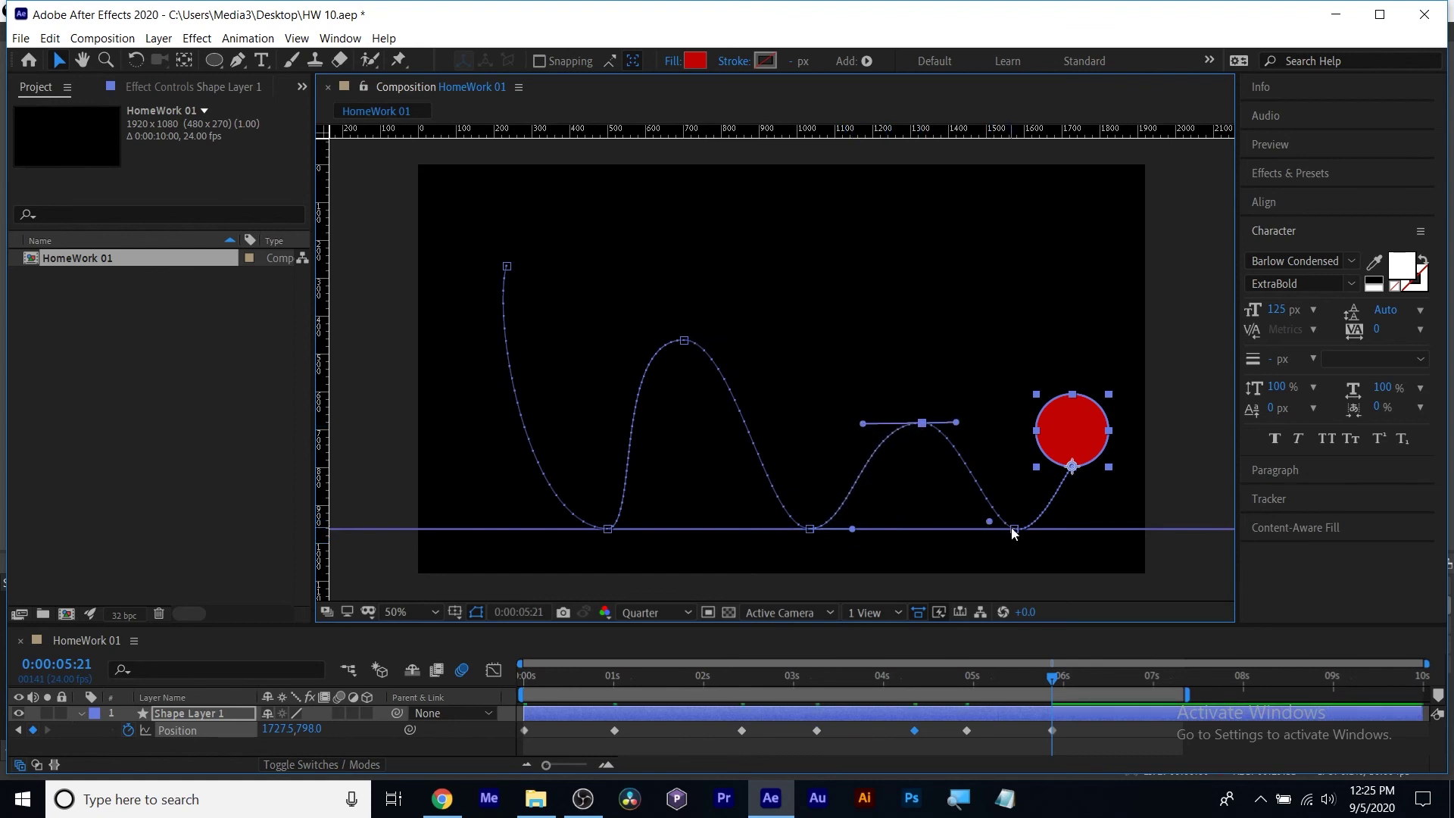
{"action": "left_click_drag", "start_coordinate": [989, 521], "coordinate": [966, 529]}
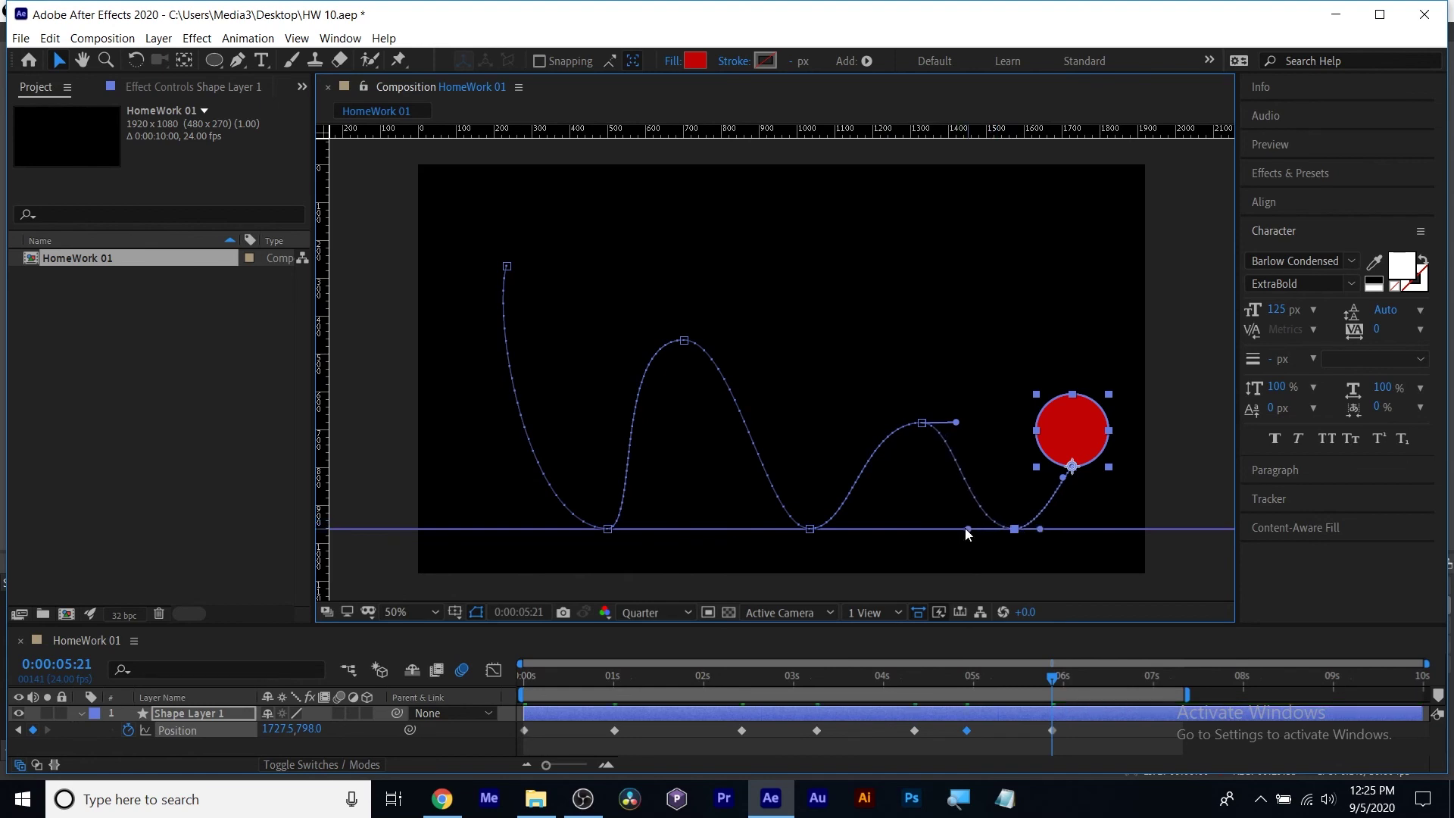
Shorten the work area to end just after the last Position keyframe, and hide the rulers.
{"action": "left_click", "coordinate": [1183, 694]}
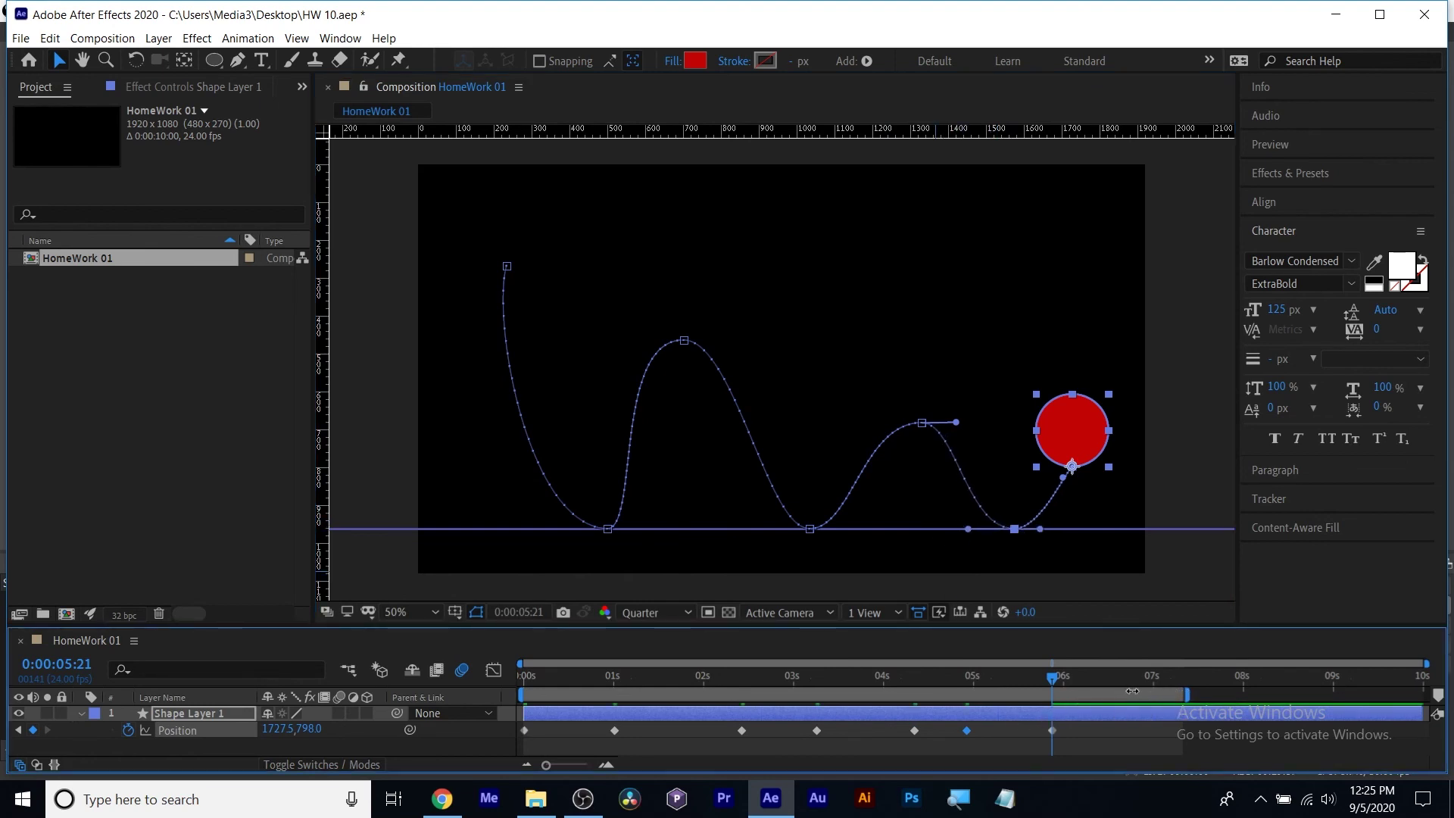
{"action": "left_click_drag", "start_coordinate": [1184, 694], "coordinate": [393, 676]}
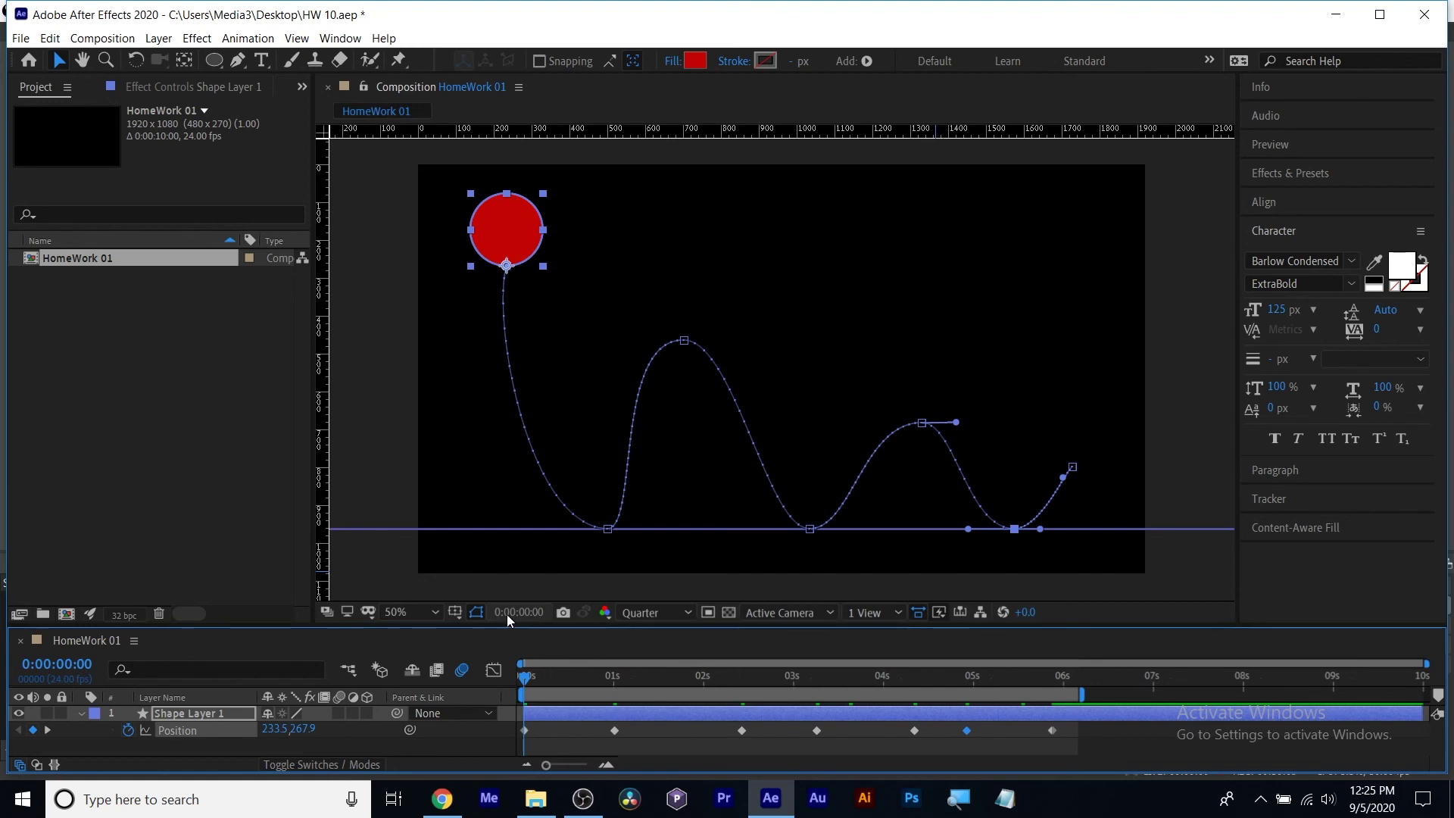
{"action": "key", "text": "ctrl+r"}
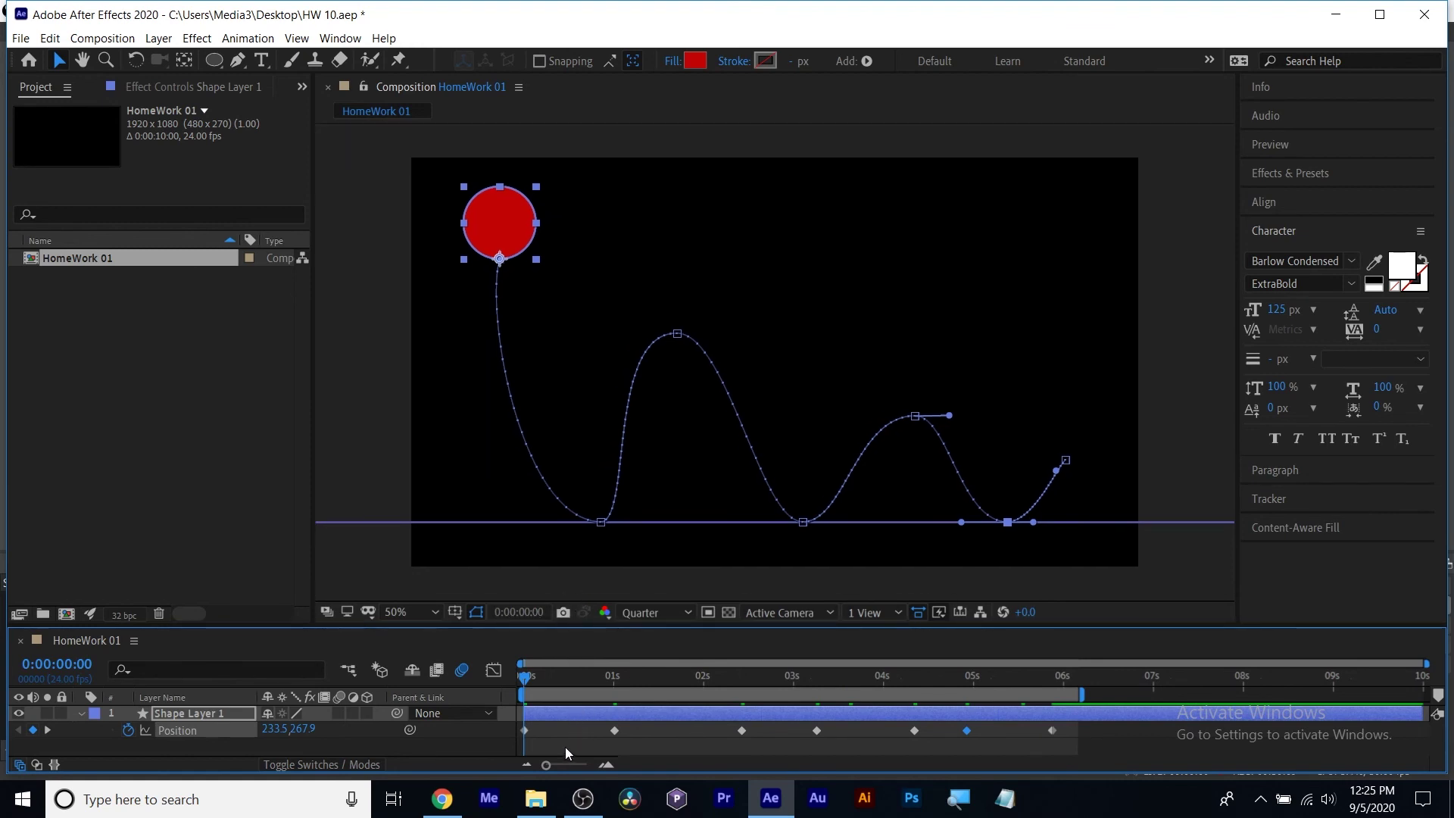
Preview the bouncing ball and examine the motion path's handles around the first ground contact.
{"action": "key", "text": "space"}
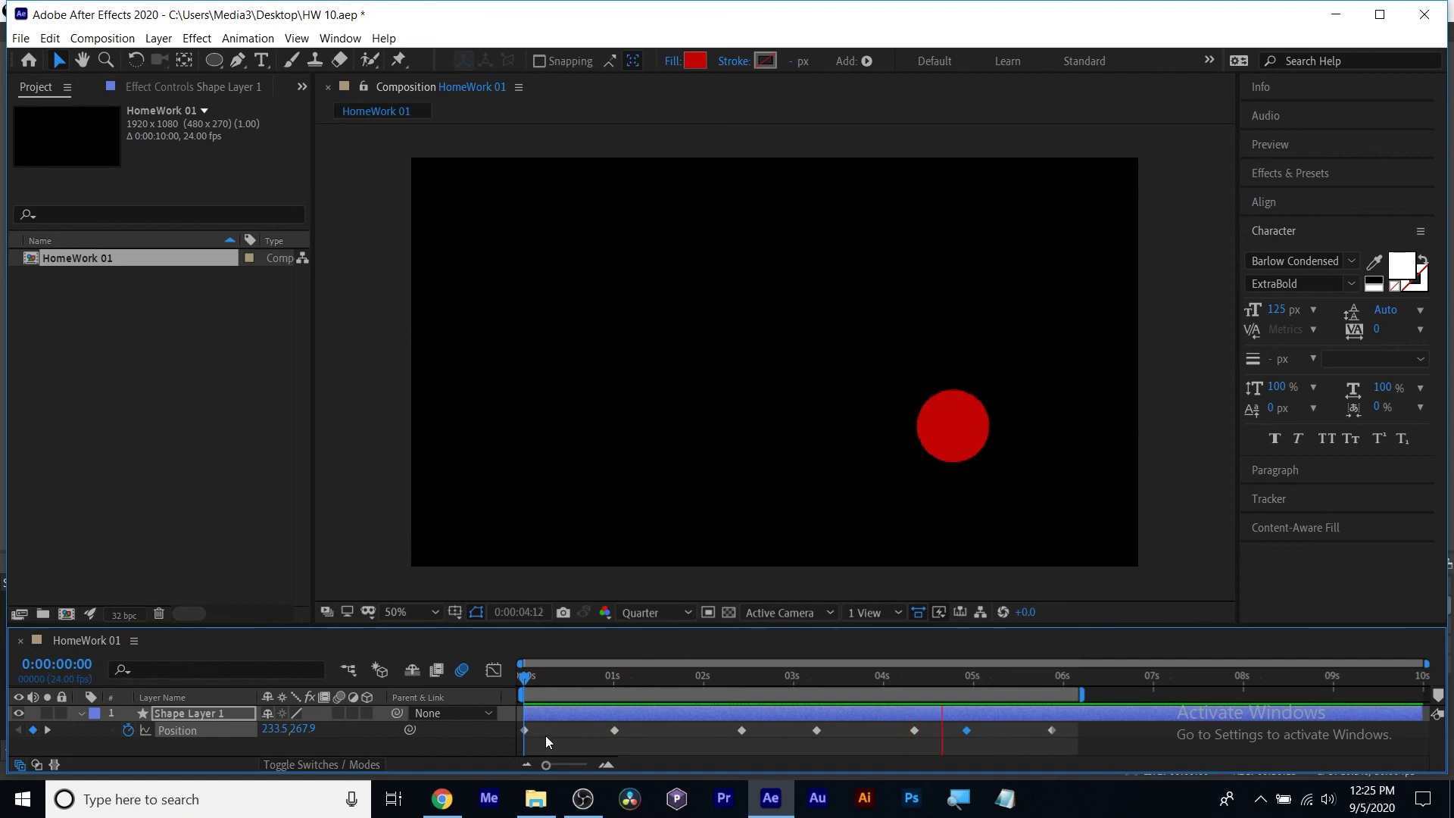
{"action": "key", "text": "space"}
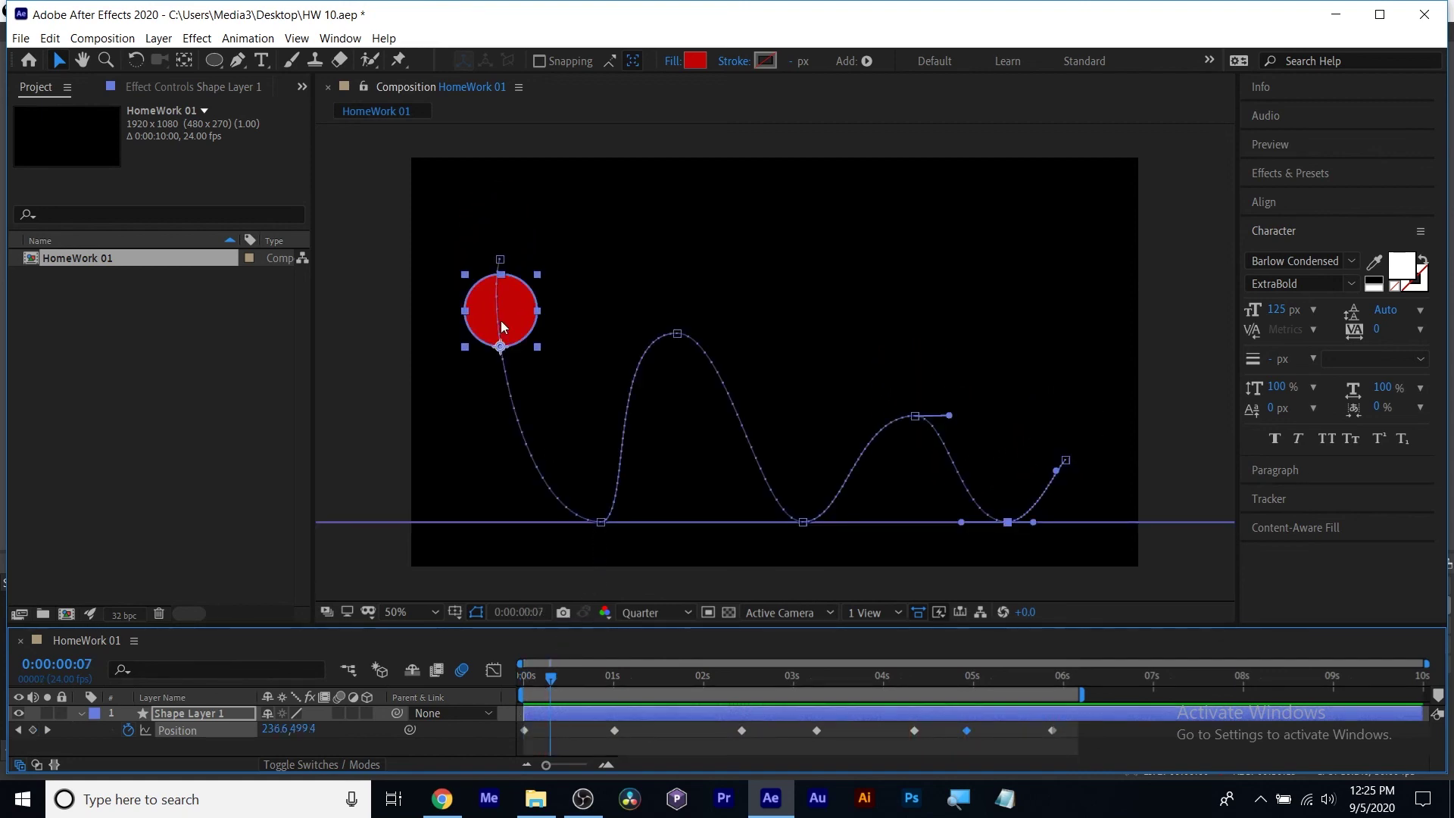
{"action": "left_click", "coordinate": [595, 524]}
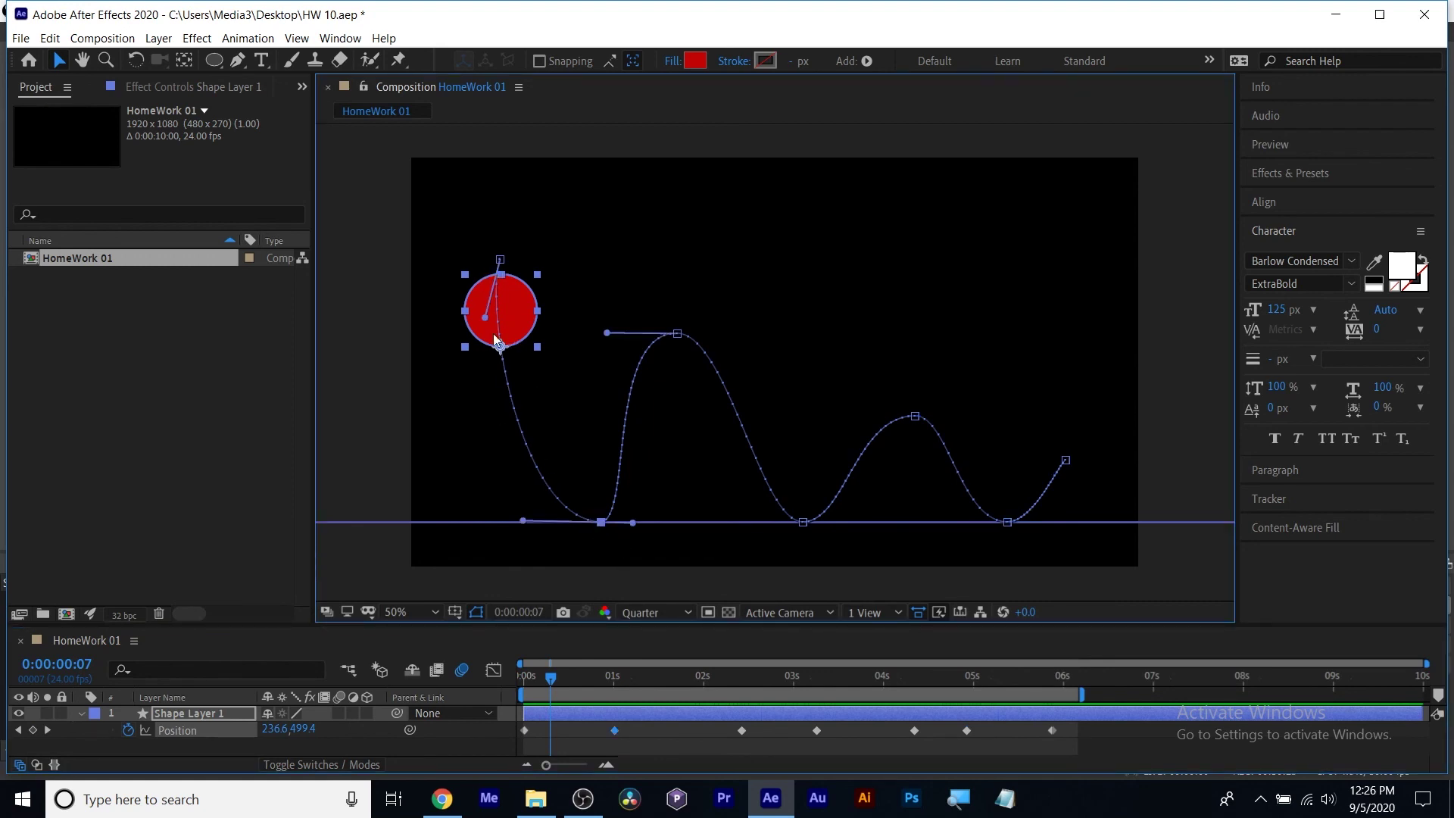
{"action": "left_click", "coordinate": [570, 290]}
{"action": "left_click_drag", "start_coordinate": [566, 236], "coordinate": [993, 568]}
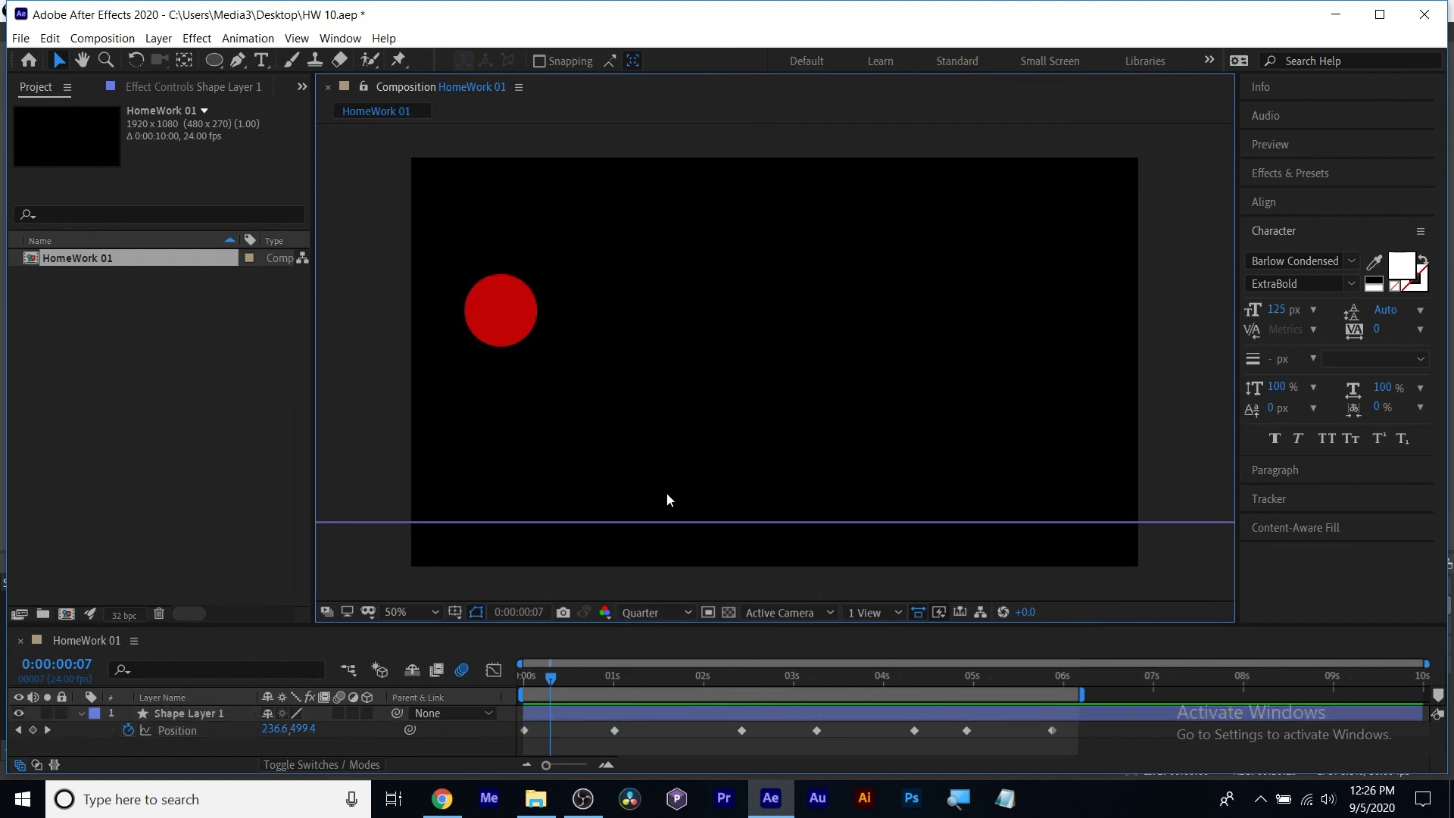
Move the first ground contact of the motion path back along the guide, closer to beneath the circle's starting point.
{"action": "left_click", "coordinate": [491, 316]}
{"action": "left_click_drag", "start_coordinate": [599, 522], "coordinate": [543, 521]}
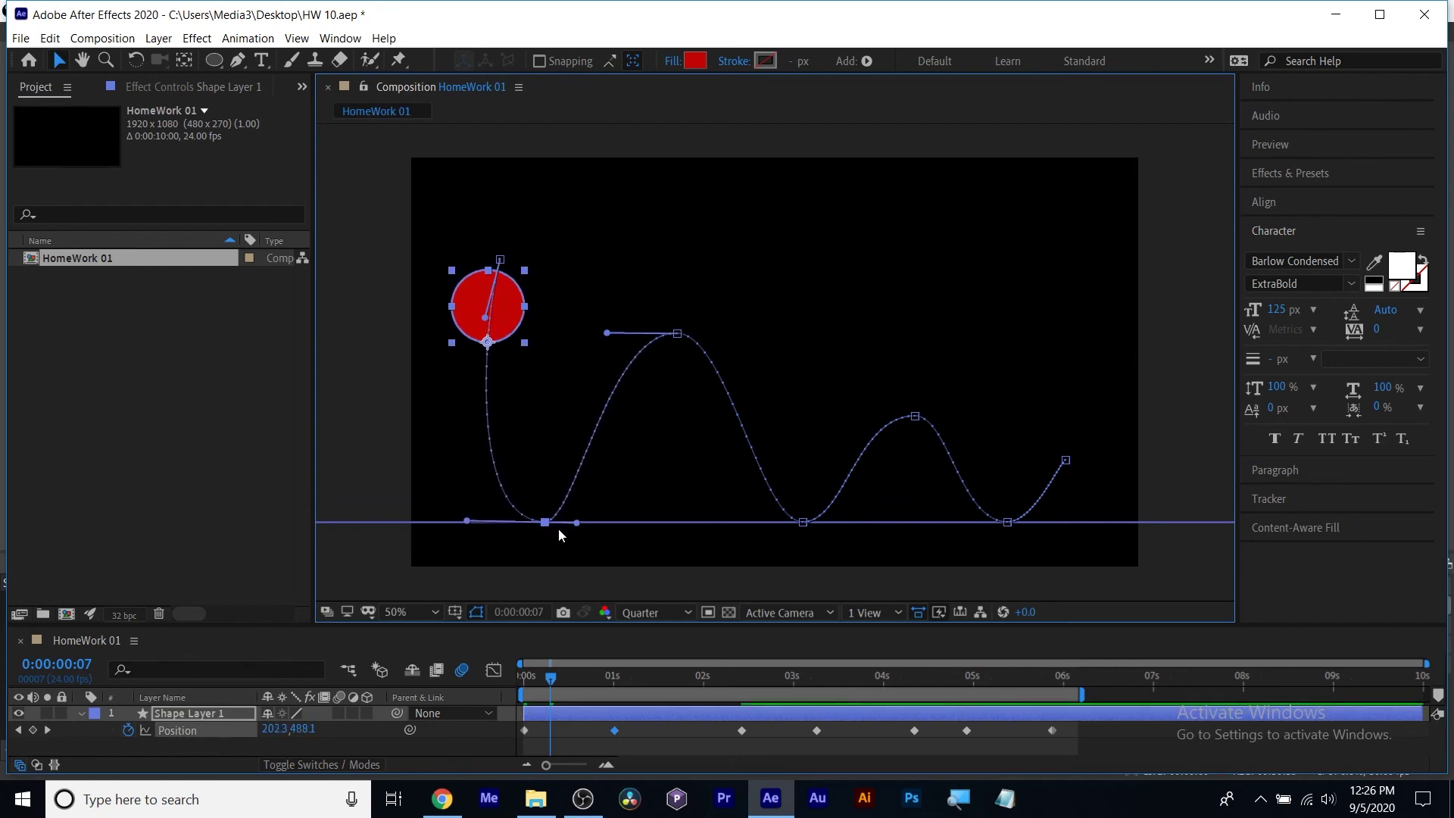
{"action": "left_click", "coordinate": [603, 689]}
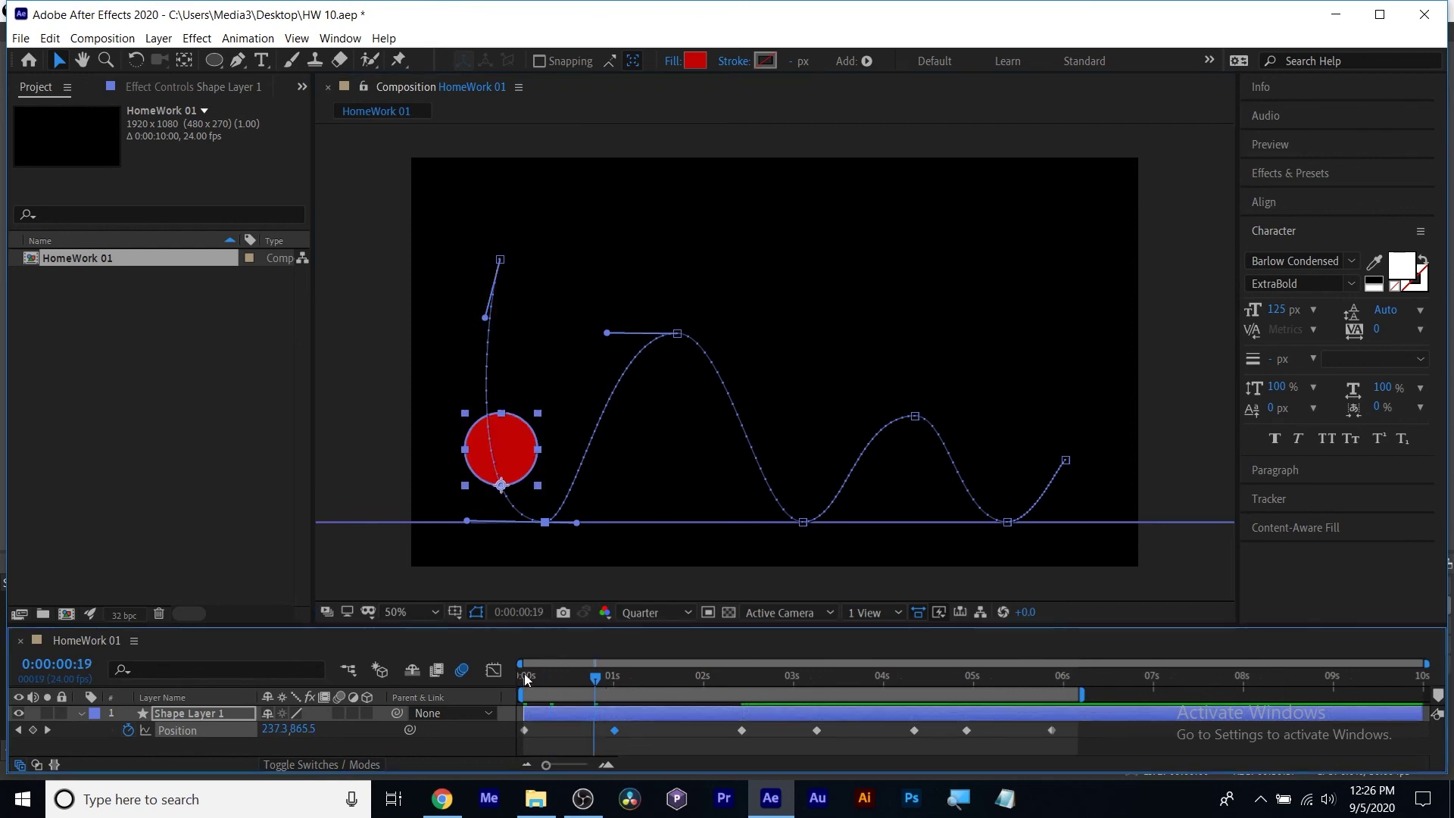
Preview the revised first drop and rebound twice from frame 0 to check the timing.
{"action": "key", "text": "Home"}
{"action": "left_click", "coordinate": [643, 738]}
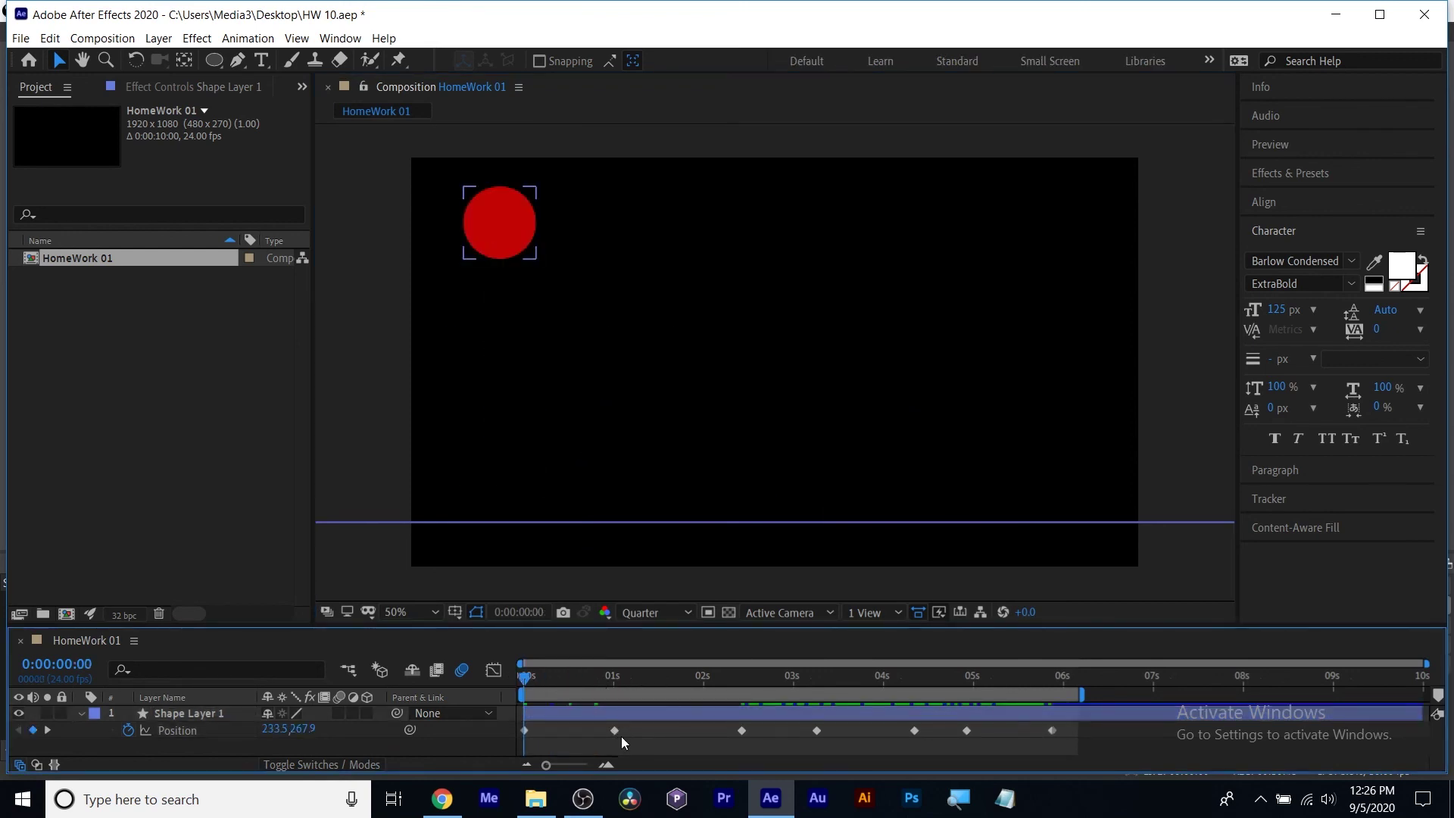
{"action": "key", "text": "space"}
{"action": "key", "text": "space"}
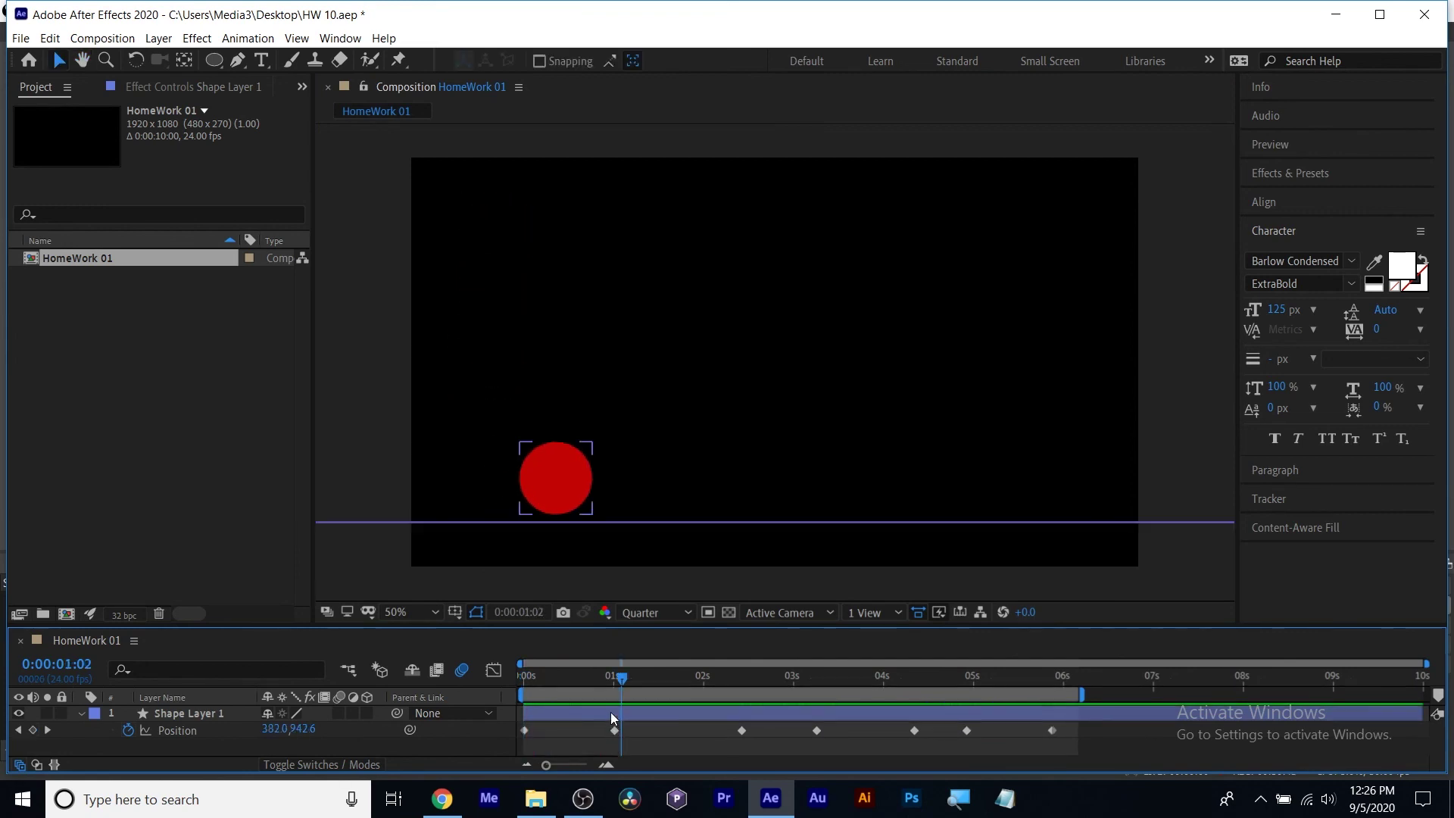
{"action": "left_click_drag", "start_coordinate": [621, 675], "coordinate": [524, 670]}
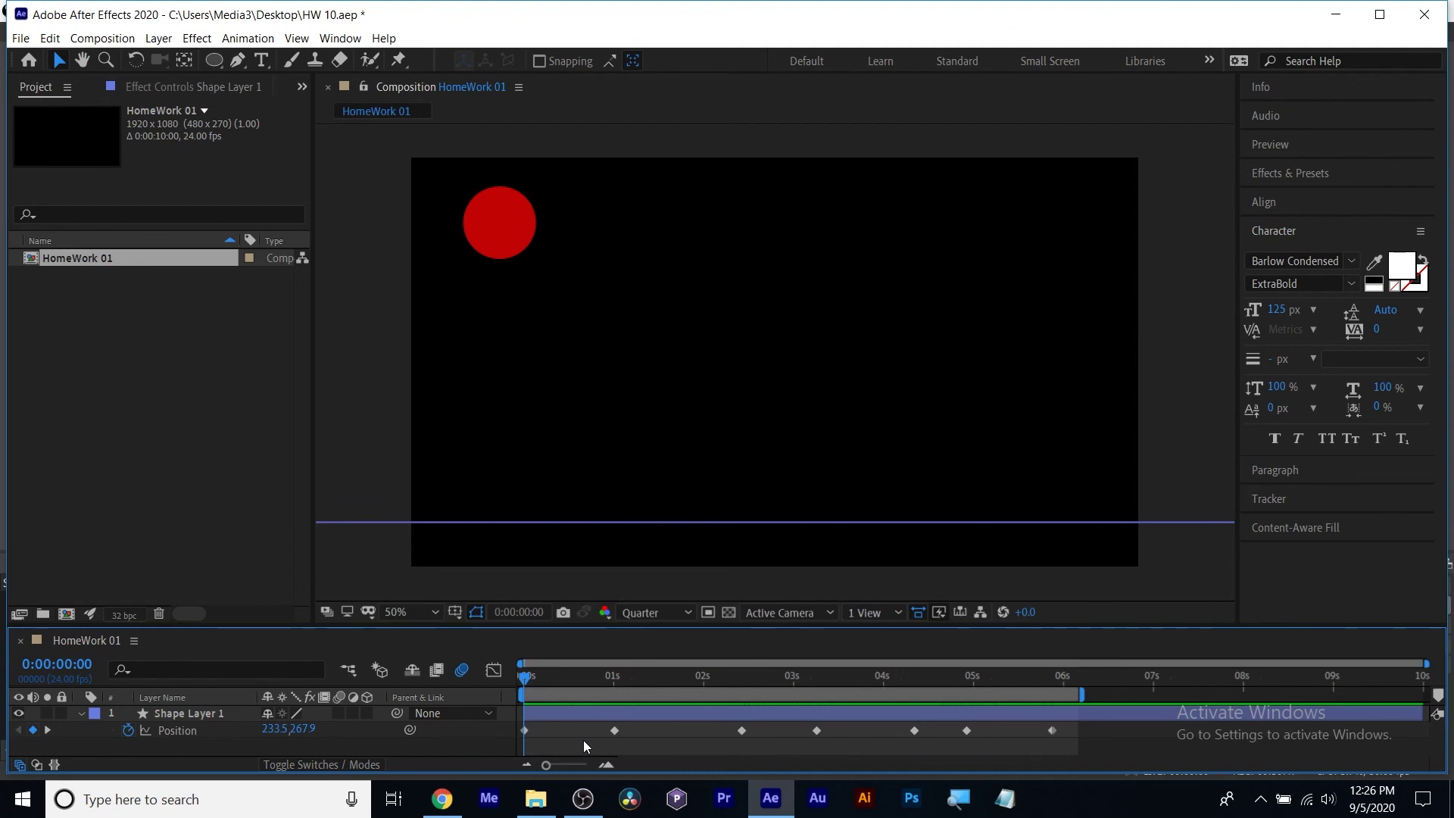
{"action": "key", "text": "space"}
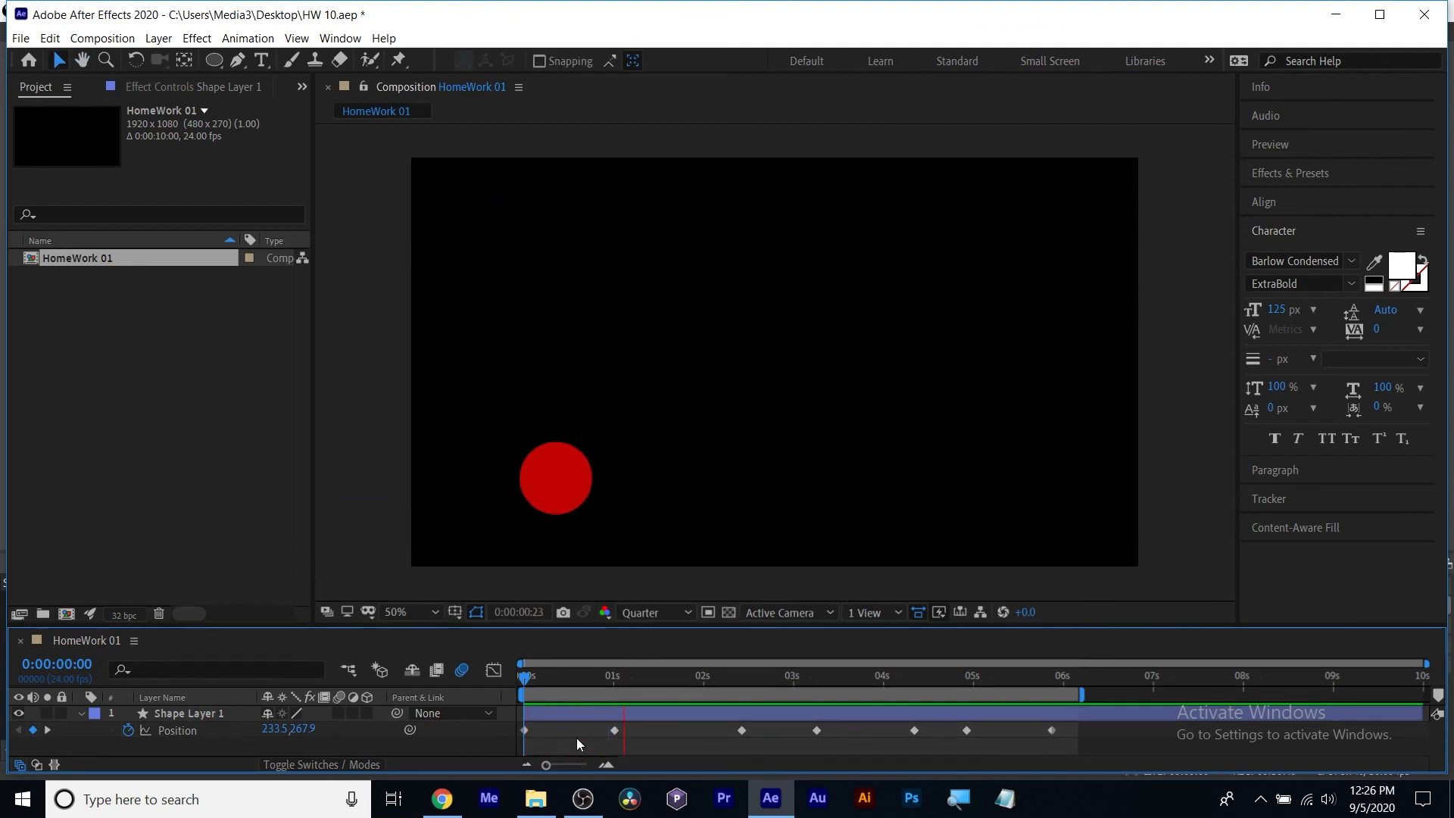
{"action": "key", "text": "space"}
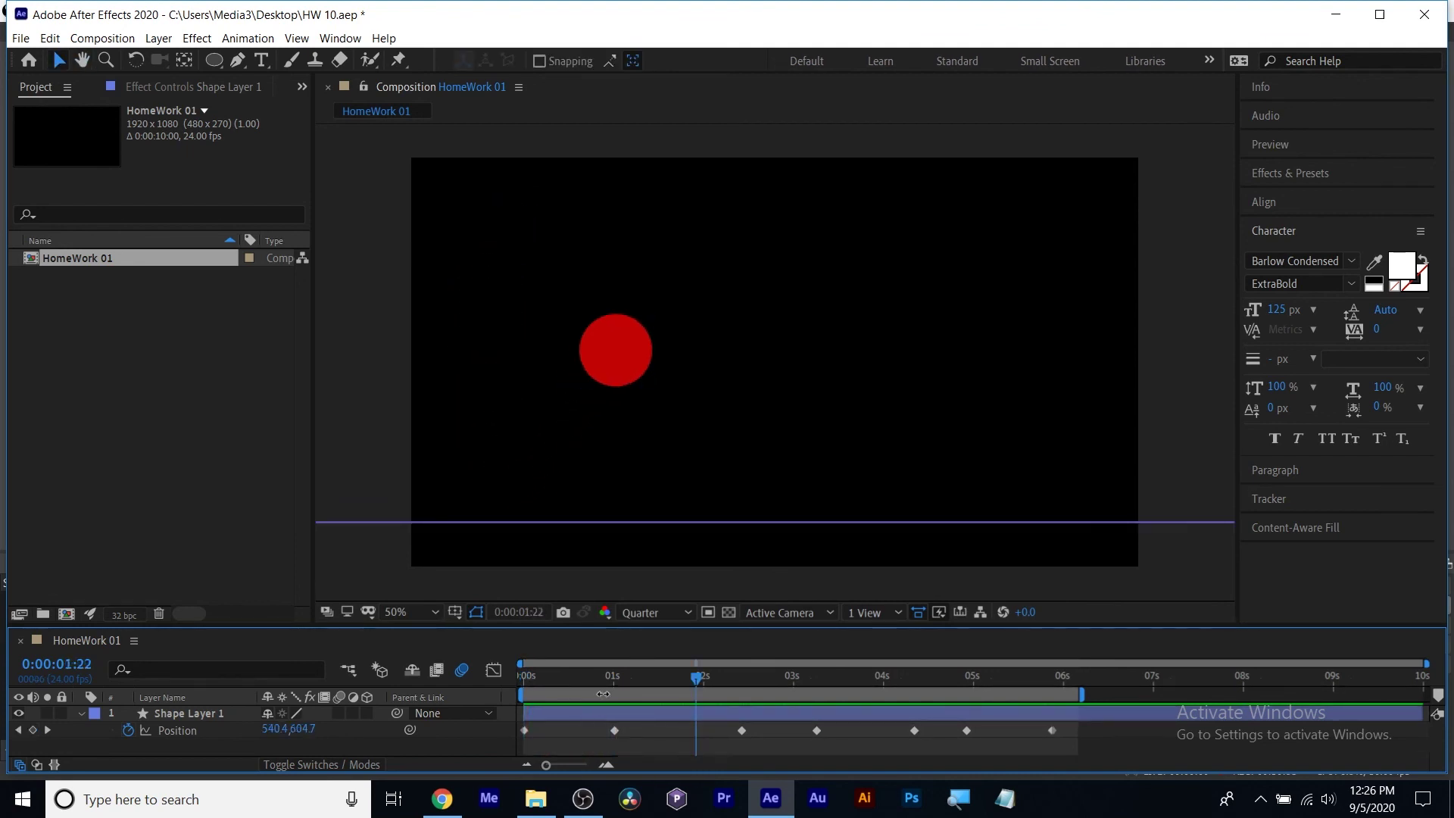
Shift all Position keyframes after the first one about half a second earlier to speed up the first drop.
{"action": "left_click_drag", "start_coordinate": [592, 743], "coordinate": [1124, 719]}
{"action": "left_click_drag", "start_coordinate": [612, 726], "coordinate": [567, 724]}
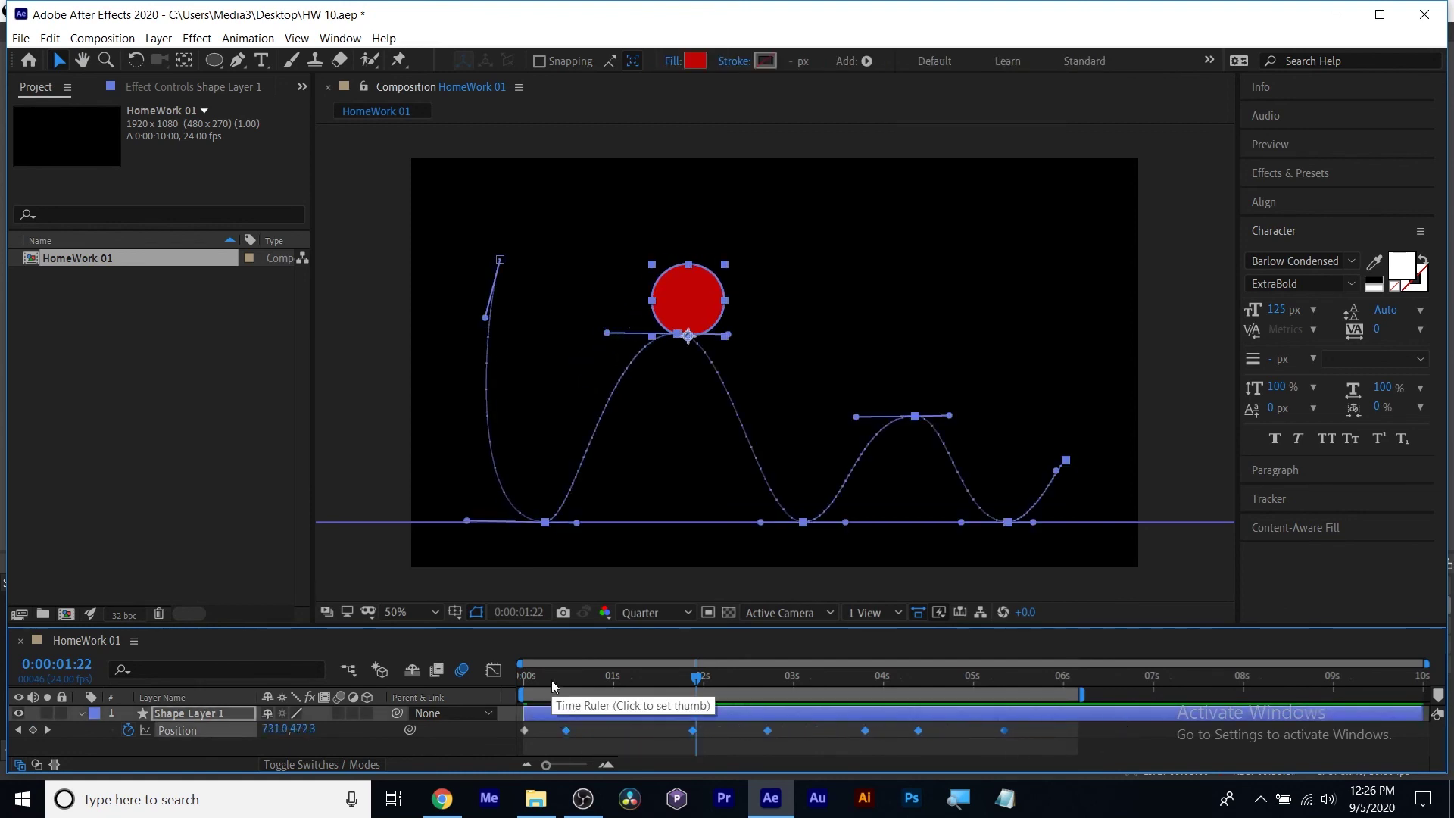
Preview the bouncing ball from frame 0 to check the timing of the first drop and rebound.
{"action": "key", "text": "Home"}
{"action": "left_click", "coordinate": [594, 737]}
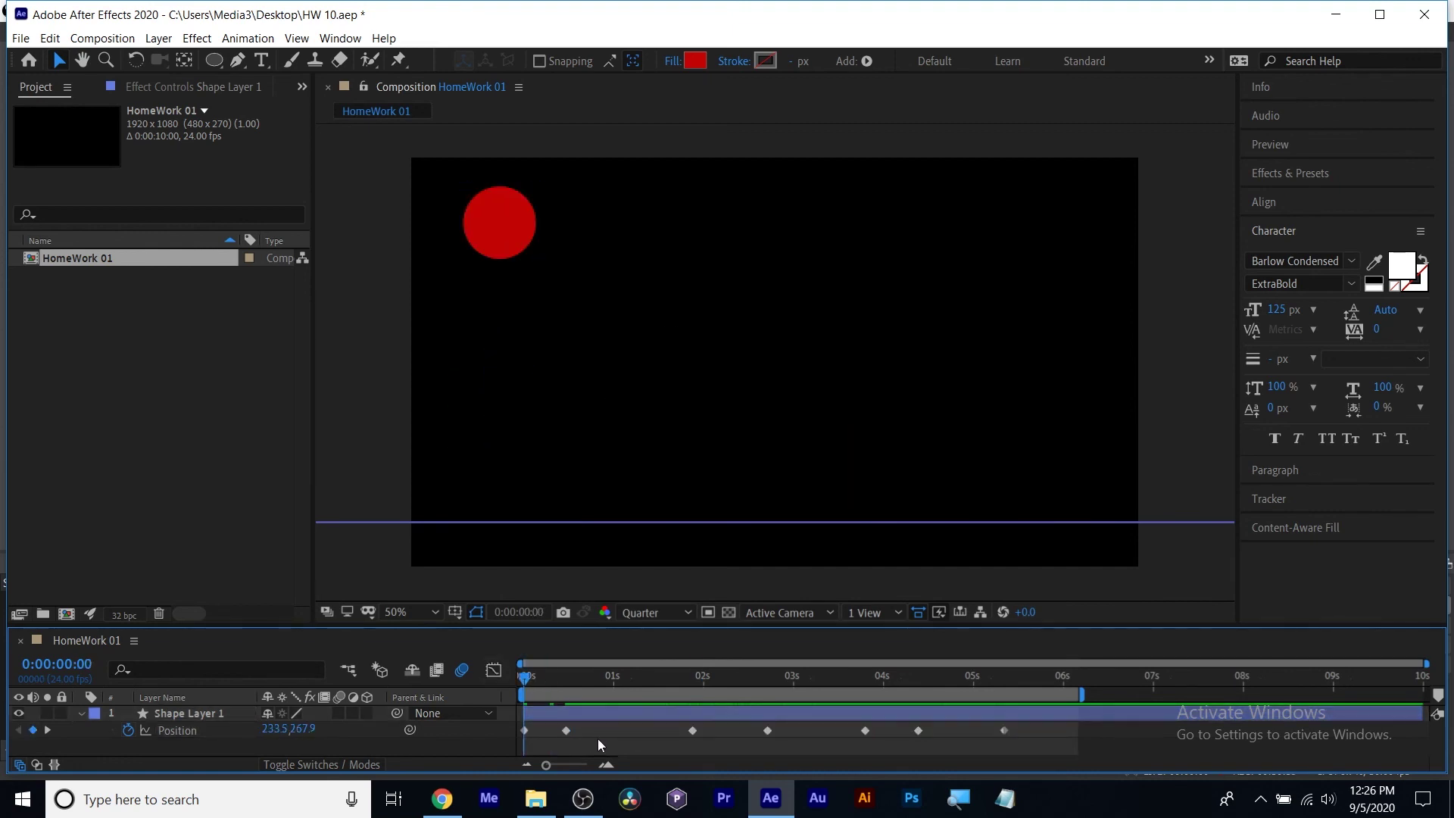
{"action": "key", "text": "space"}
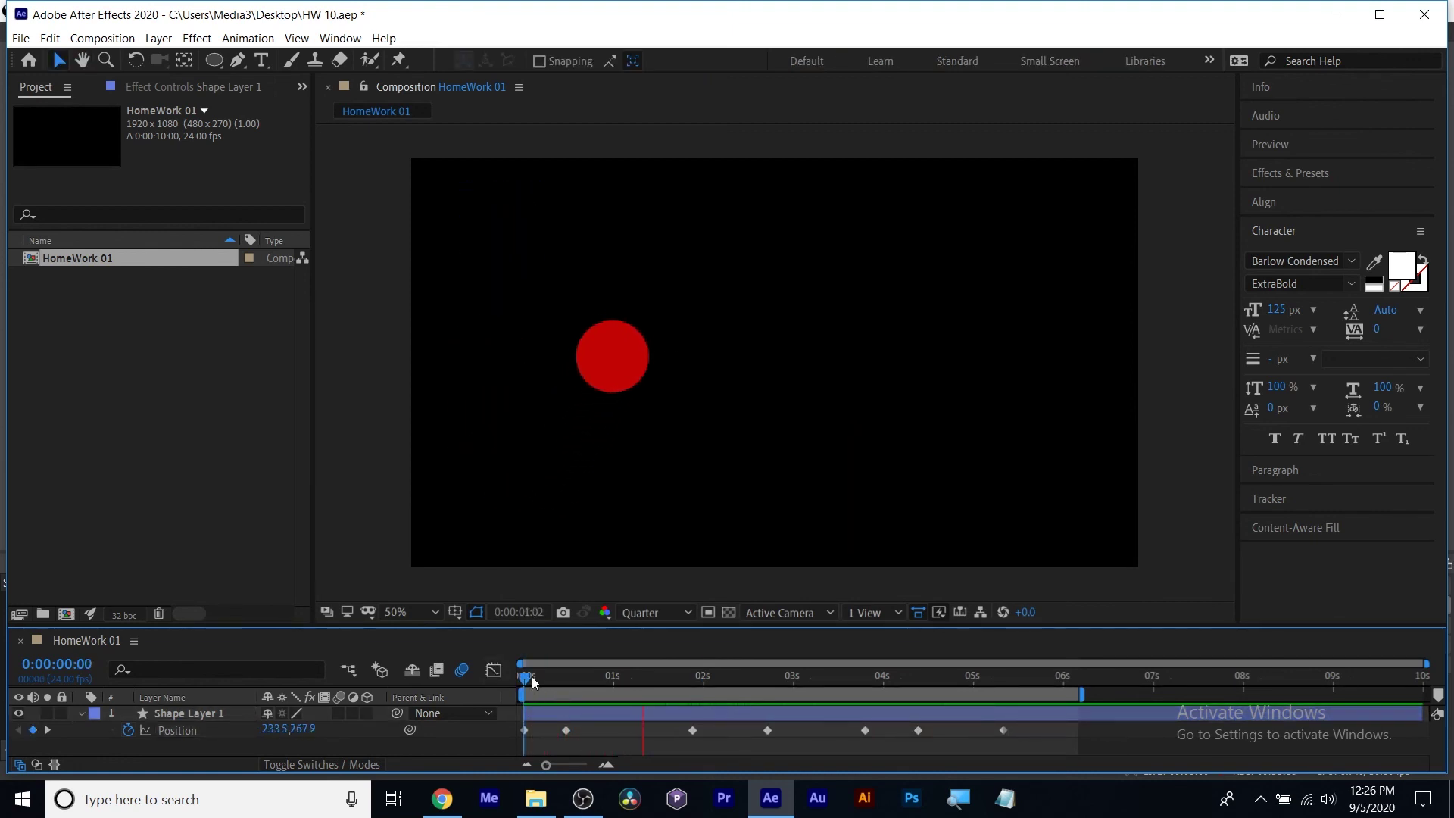
{"action": "key", "text": "space"}
{"action": "key", "text": "space"}
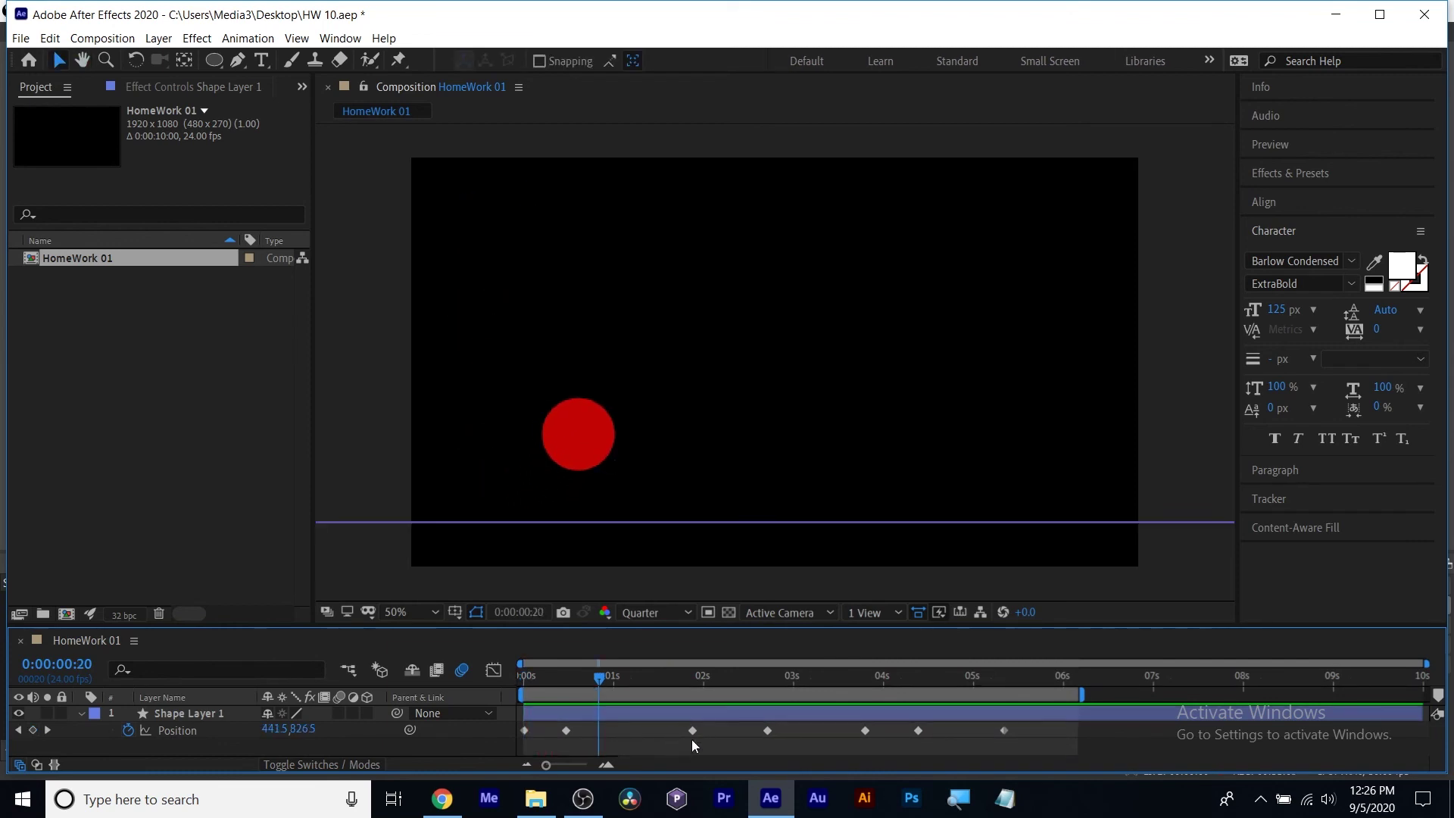
Shift the Position keyframes from the first rebound peak onward about 0.6 s earlier and preview the animation from frame 0.
{"action": "left_click_drag", "start_coordinate": [692, 739], "coordinate": [1042, 725]}
{"action": "left_click_drag", "start_coordinate": [769, 728], "coordinate": [714, 730]}
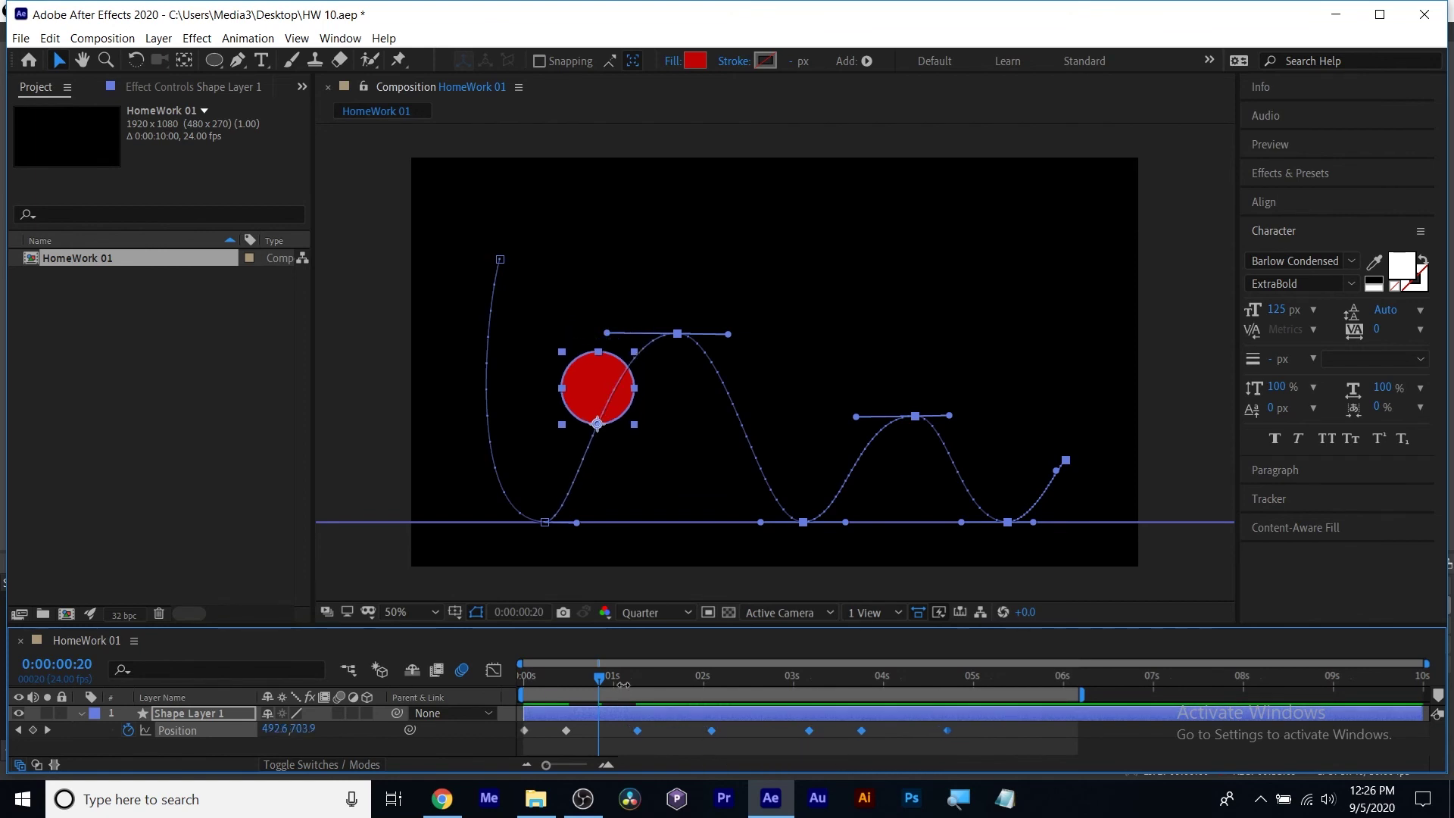
{"action": "left_click_drag", "start_coordinate": [599, 676], "coordinate": [524, 676]}
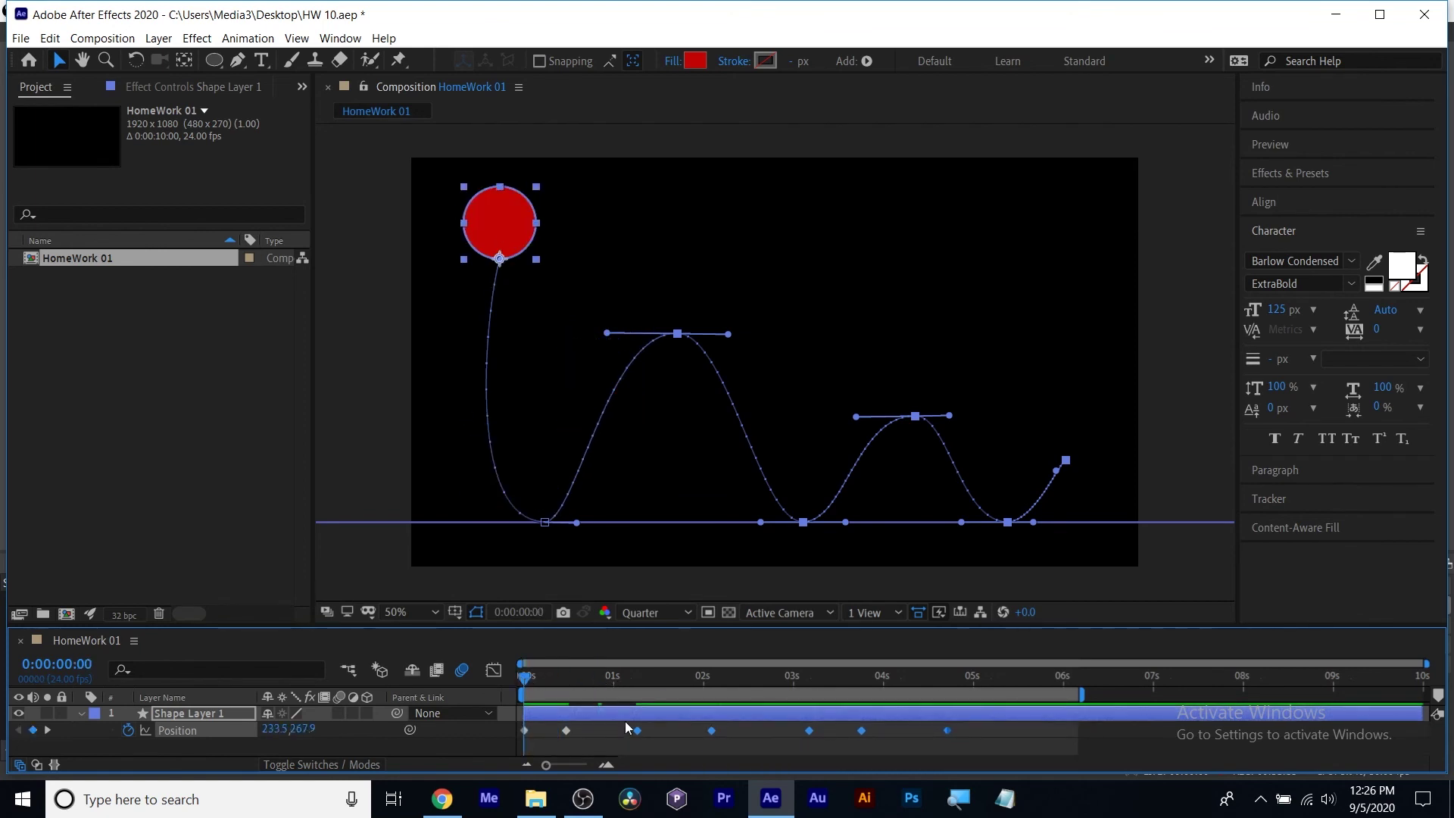
{"action": "left_click", "coordinate": [647, 745]}
{"action": "key", "text": "space"}
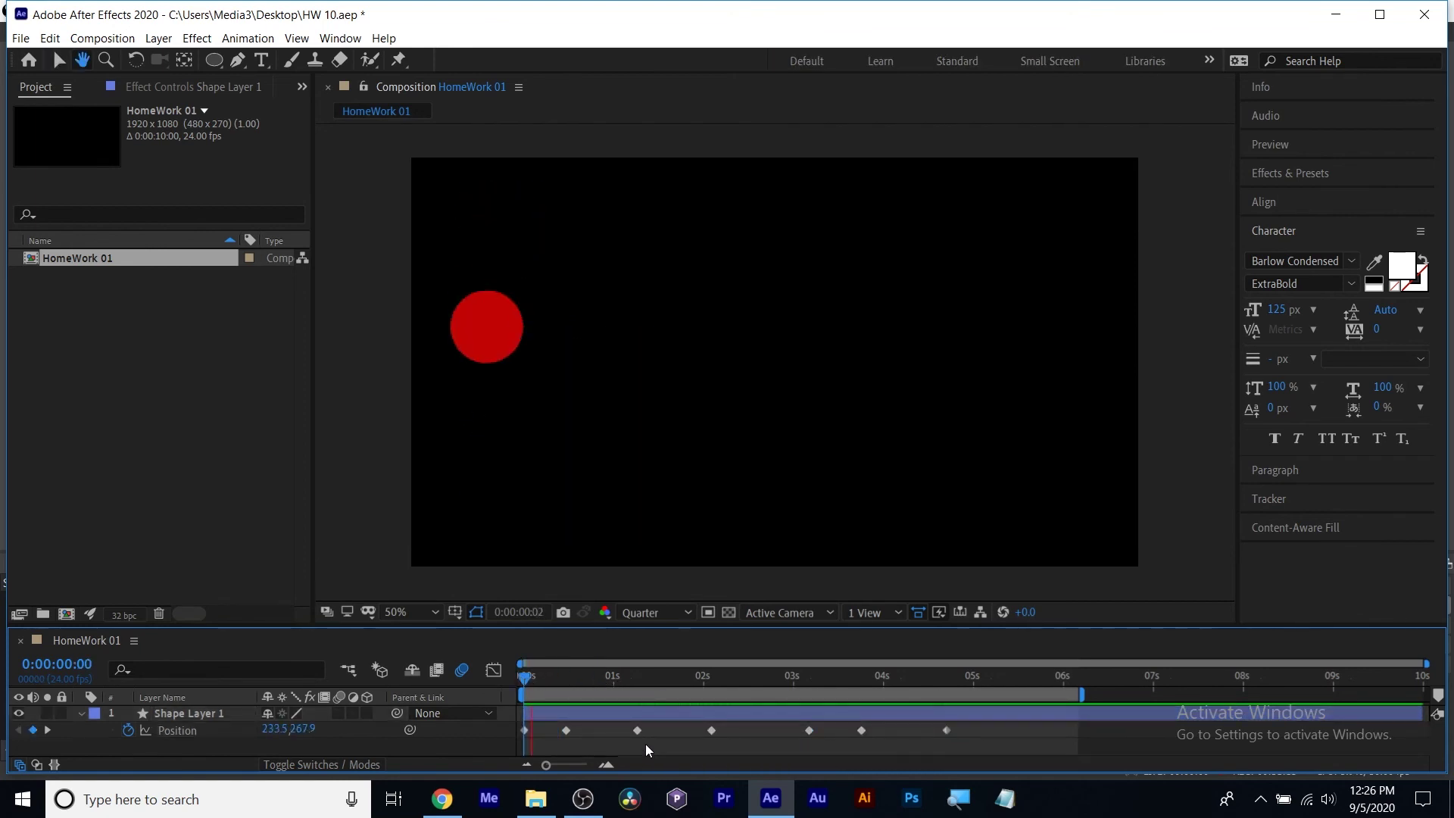
{"action": "key", "text": "space"}
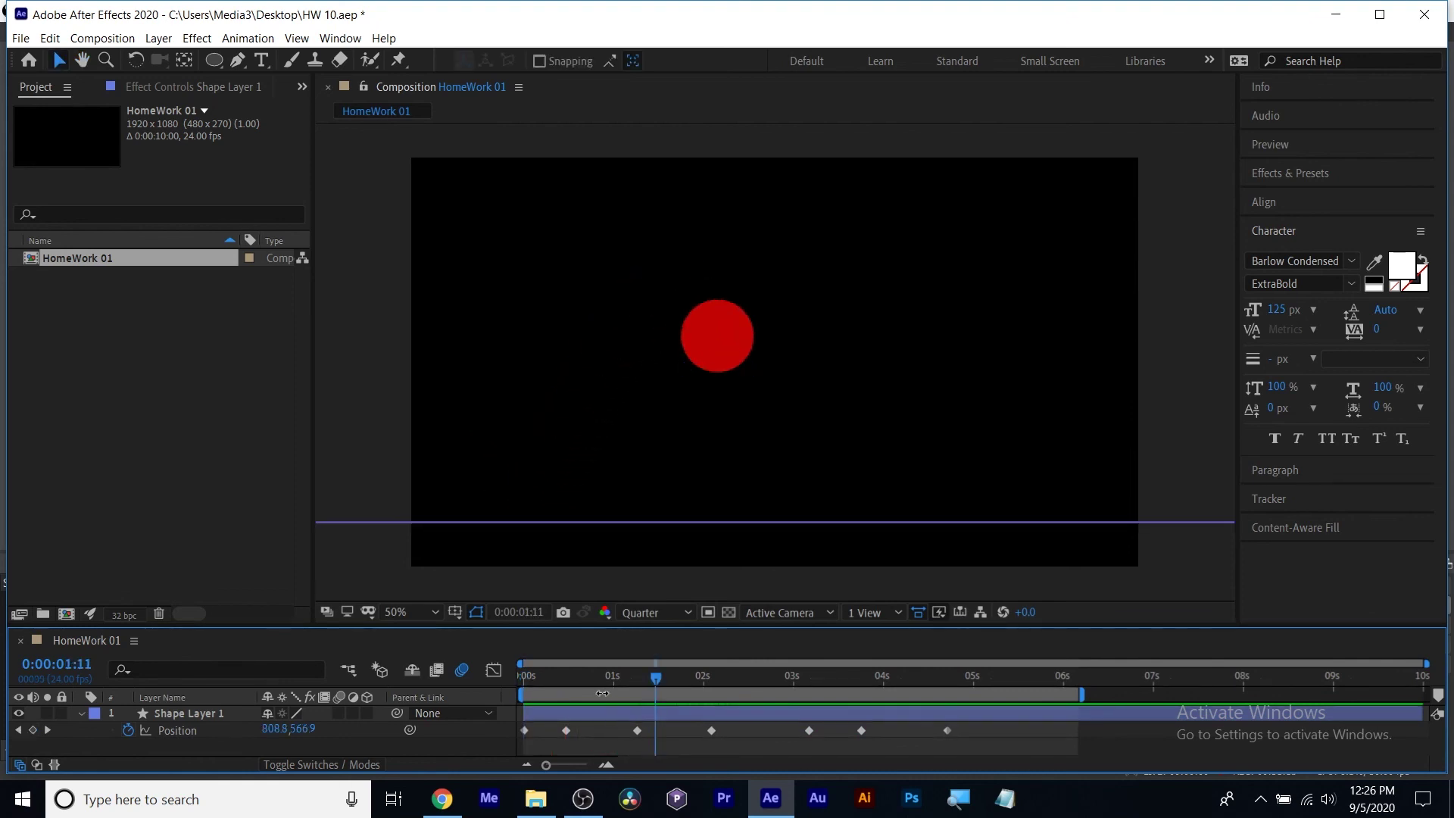
{"action": "key", "text": "Home"}
{"action": "key", "text": "space"}
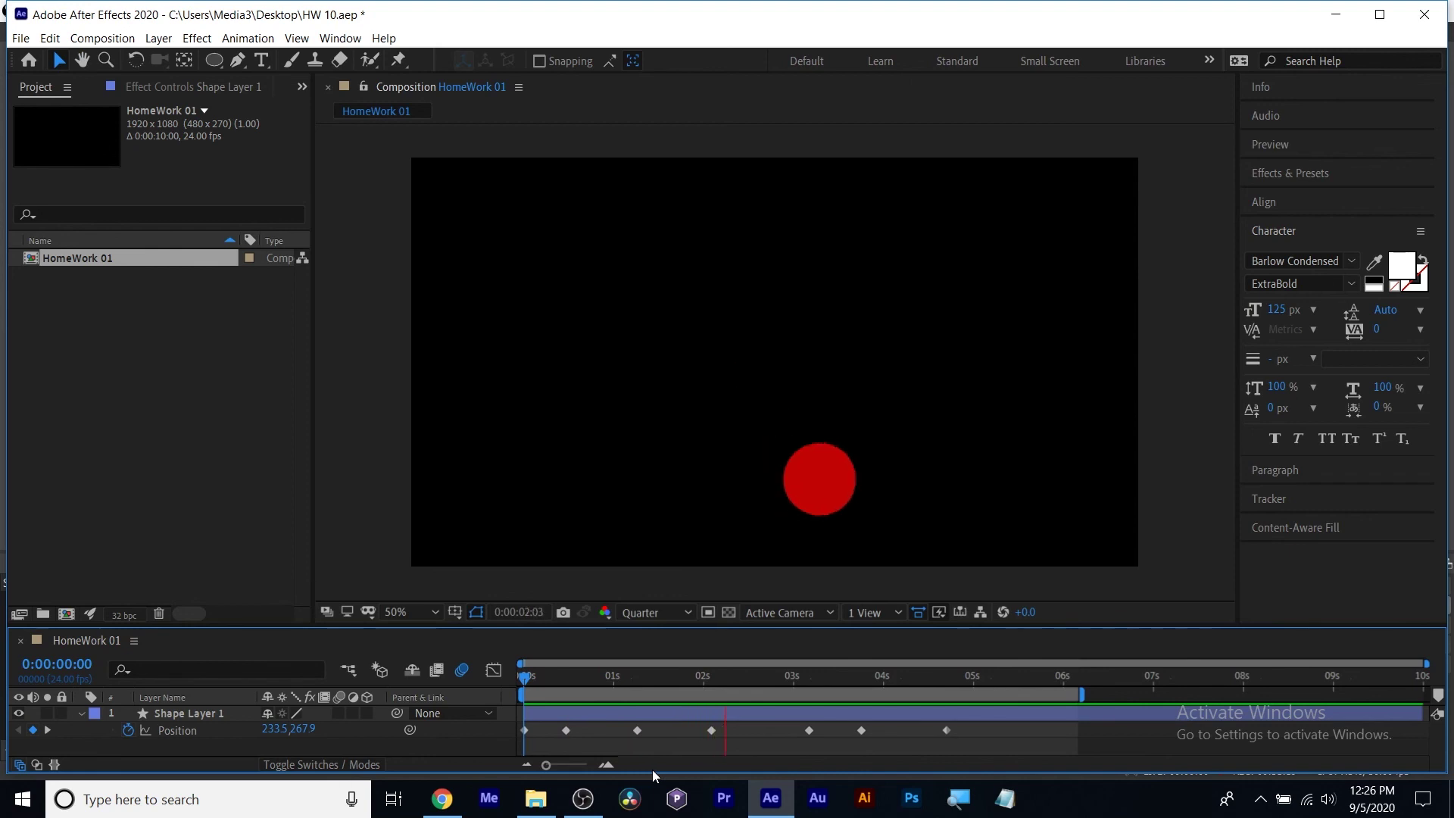
{"action": "key", "text": "space"}
Shift the last four Position keyframes, from the second ground contact onward, about 0.25 s earlier and preview the animation from frame 0.
{"action": "left_click_drag", "start_coordinate": [683, 756], "coordinate": [1006, 724]}
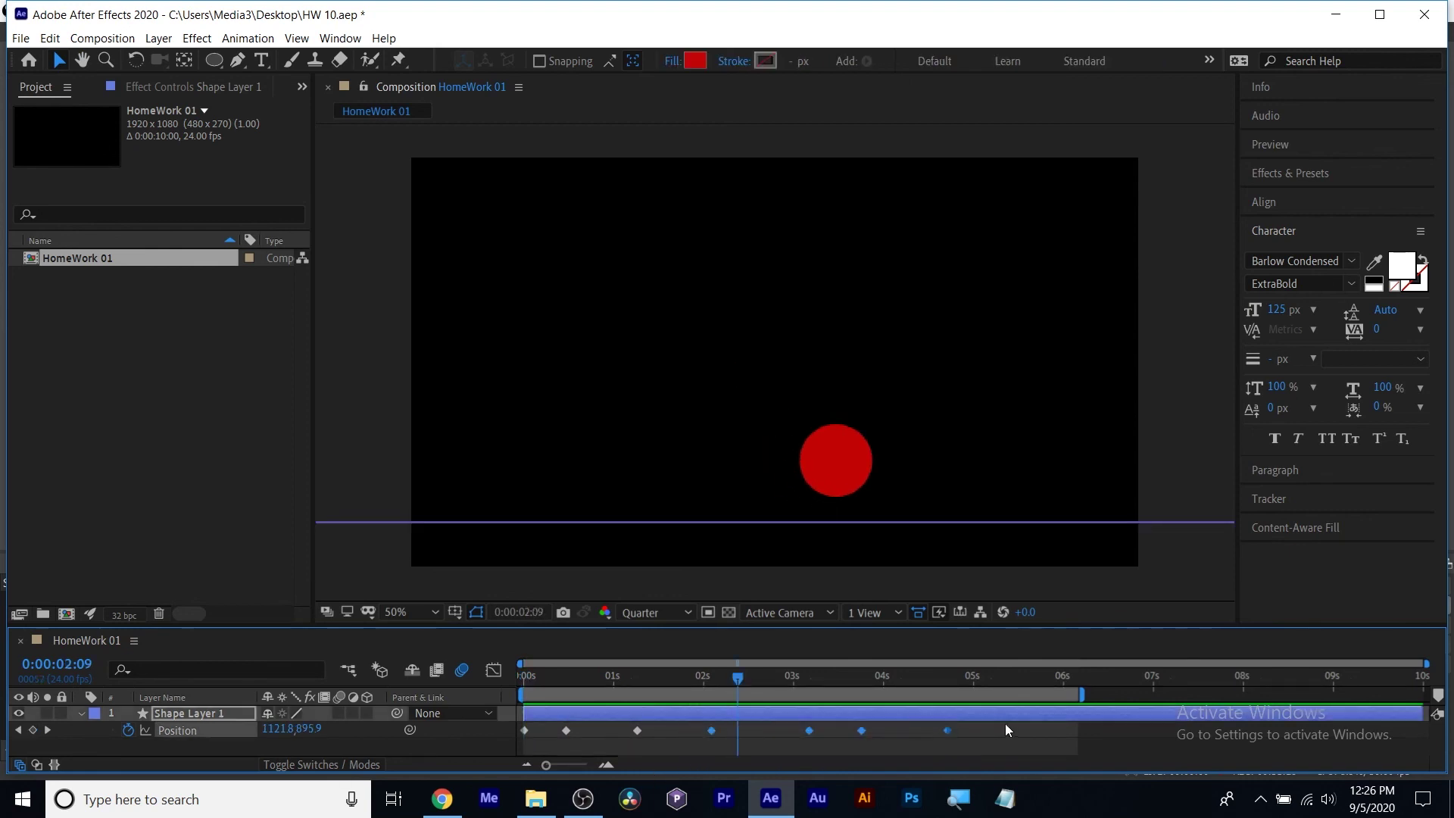
{"action": "left_click", "coordinate": [715, 674]}
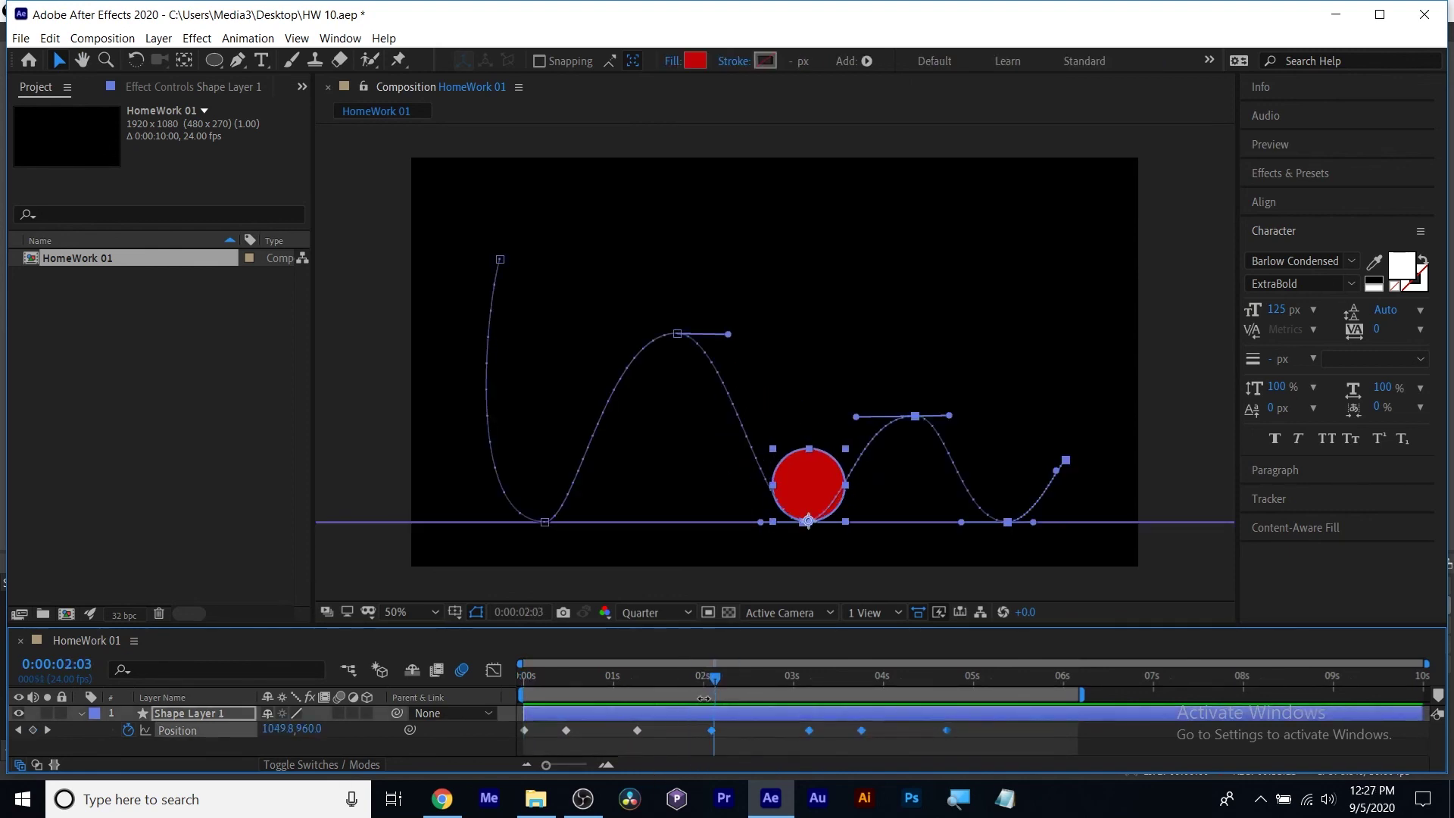
{"action": "left_click_drag", "start_coordinate": [712, 730], "coordinate": [691, 730]}
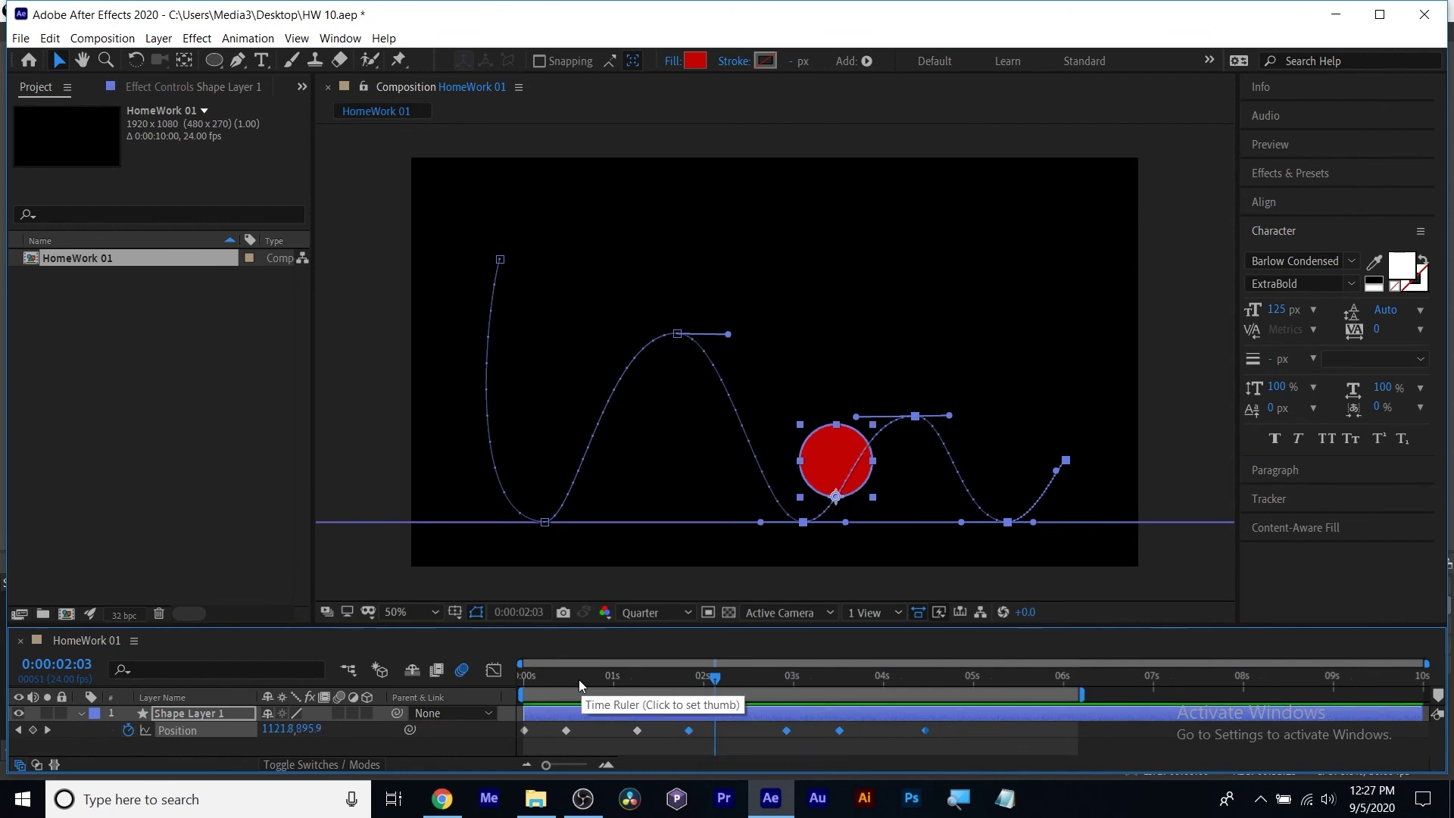
{"action": "key", "text": "Home"}
{"action": "key", "text": "space"}
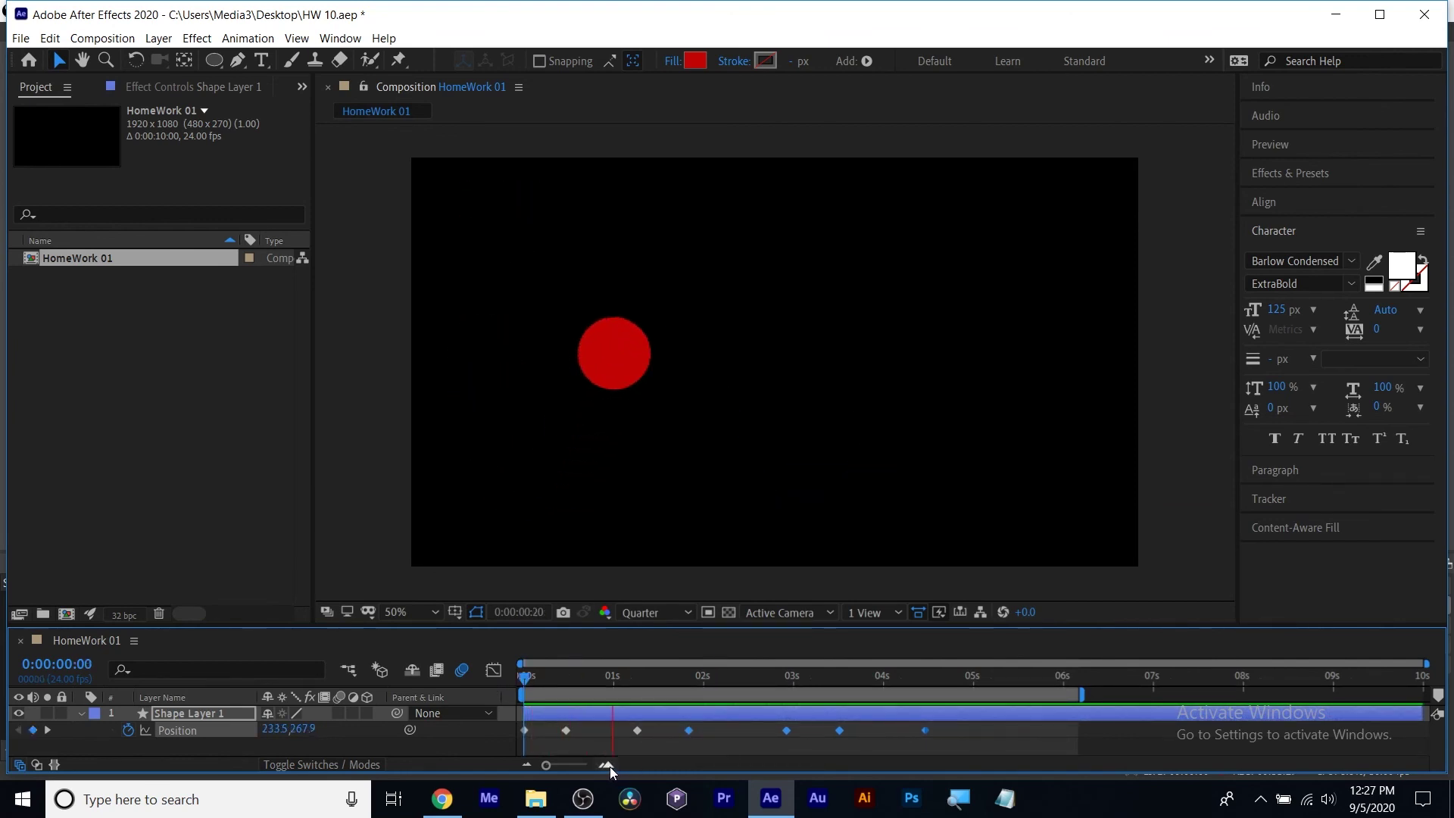
{"action": "key", "text": "space"}
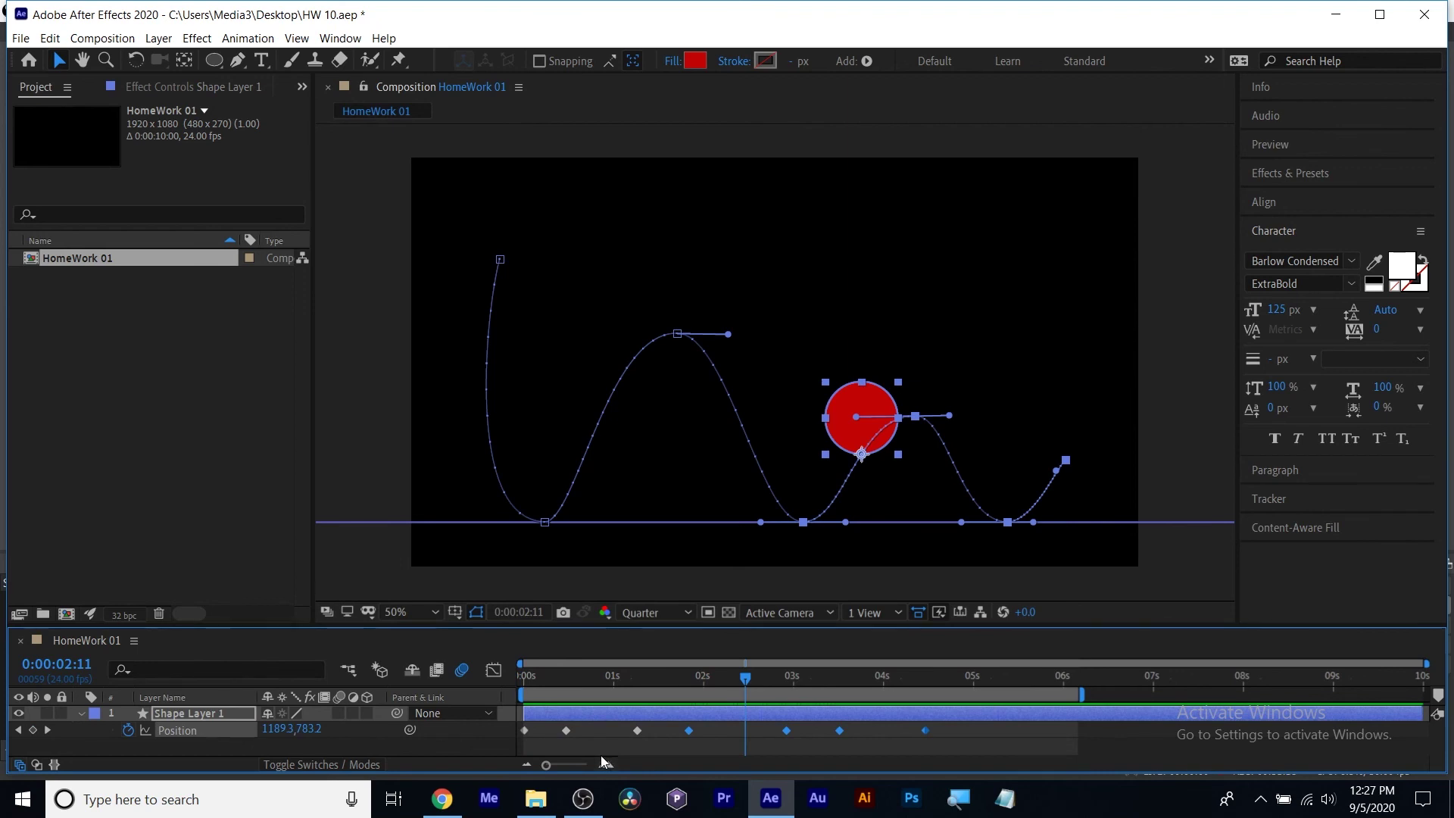
{"action": "left_click_drag", "start_coordinate": [565, 683], "coordinate": [498, 679]}
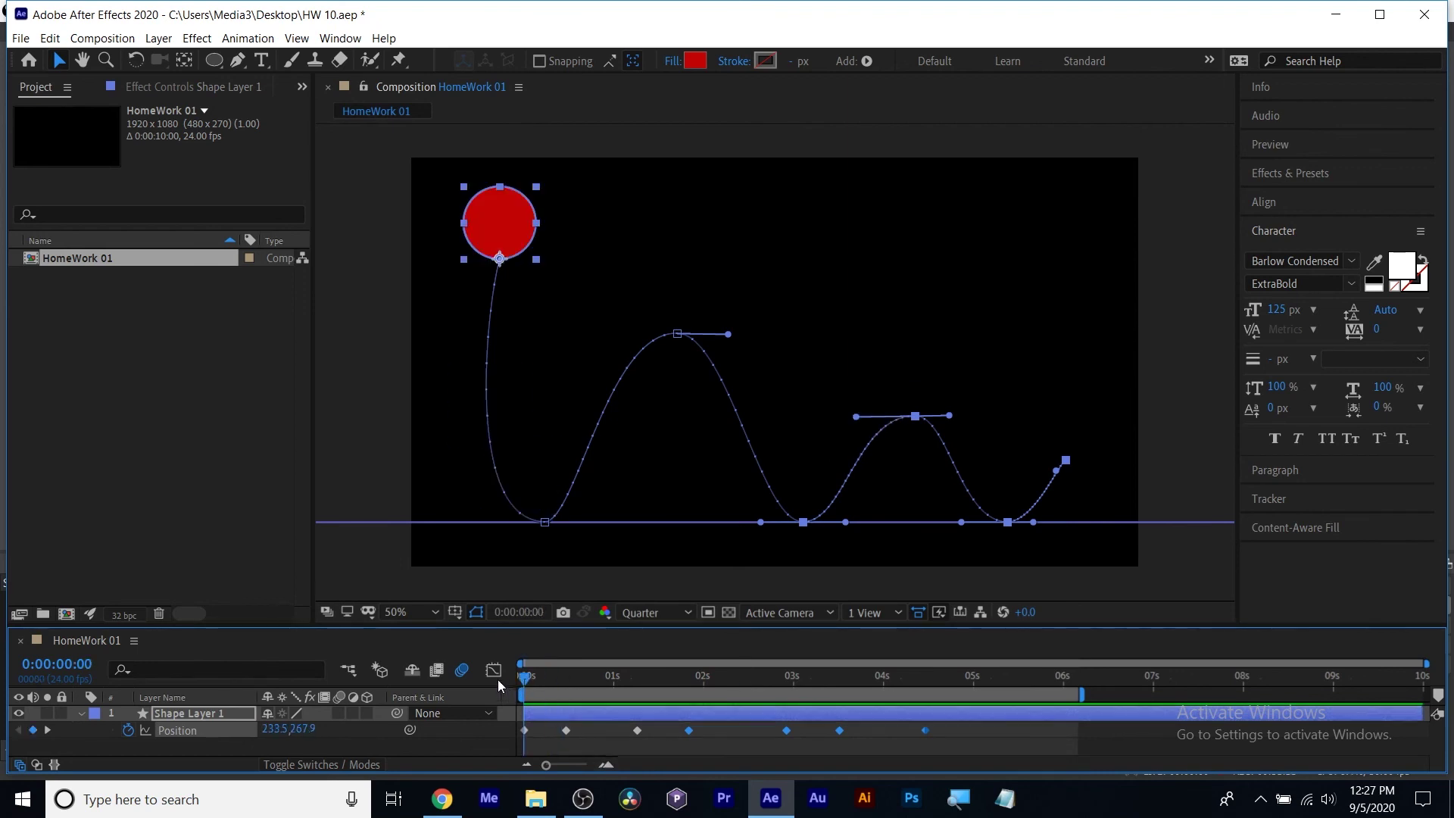
{"action": "key", "text": "space"}
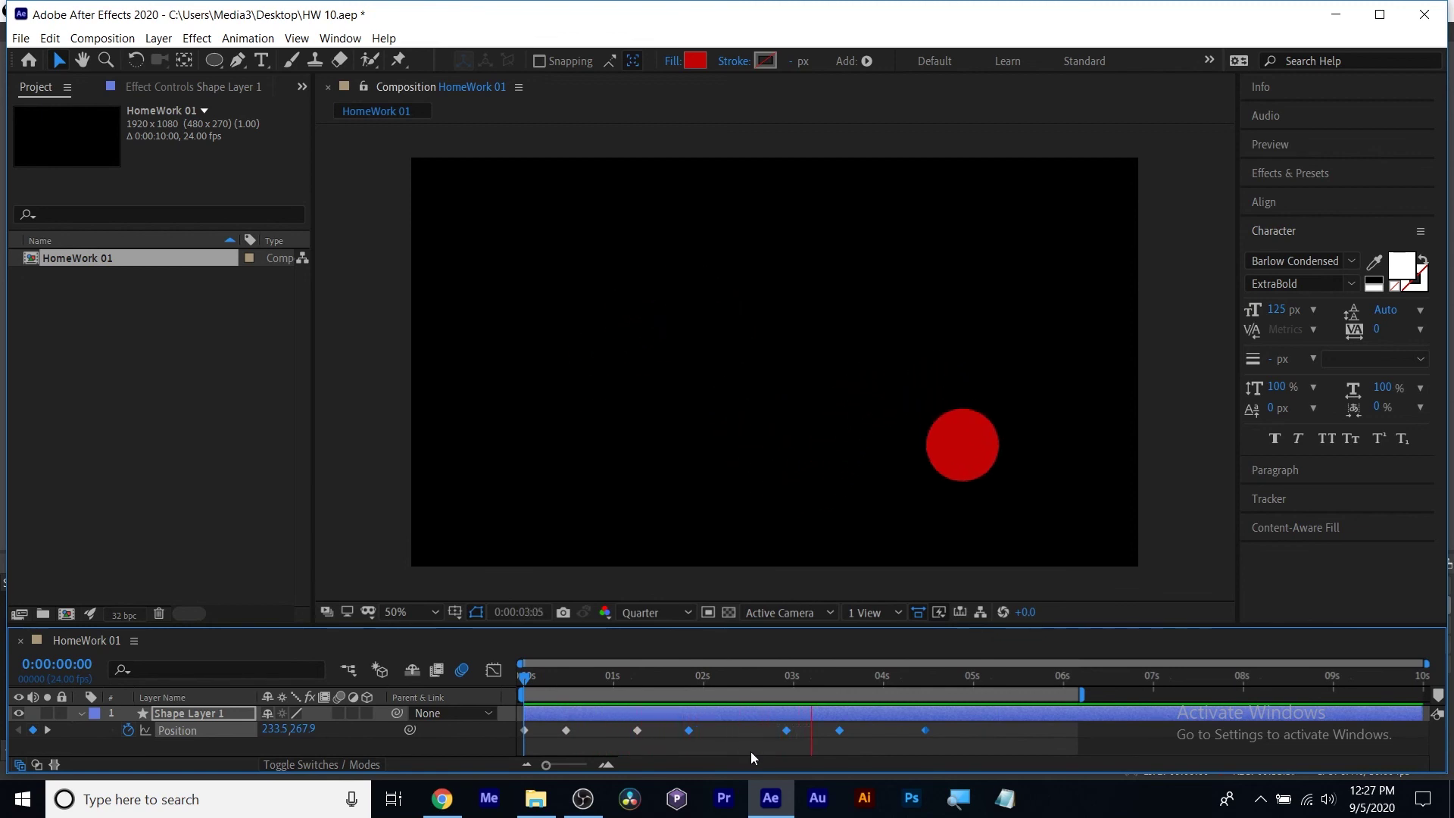
Shift the last three Position keyframes, from the second rebound peak onward, about 0.4 s earlier and preview the result from frame 0.
{"action": "left_click_drag", "start_coordinate": [769, 750], "coordinate": [886, 728]}
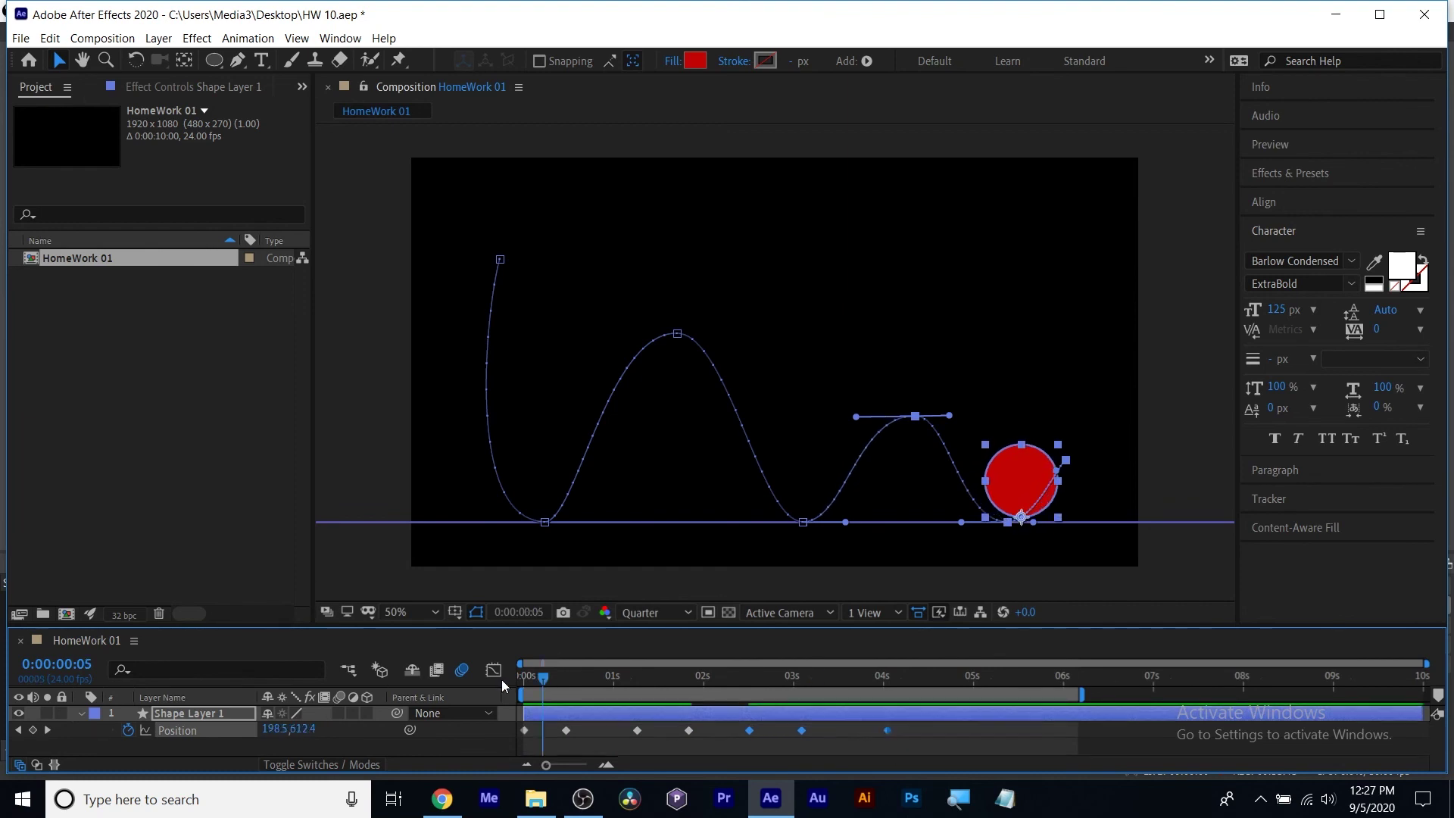
{"action": "key", "text": "Home"}
{"action": "key", "text": "space"}
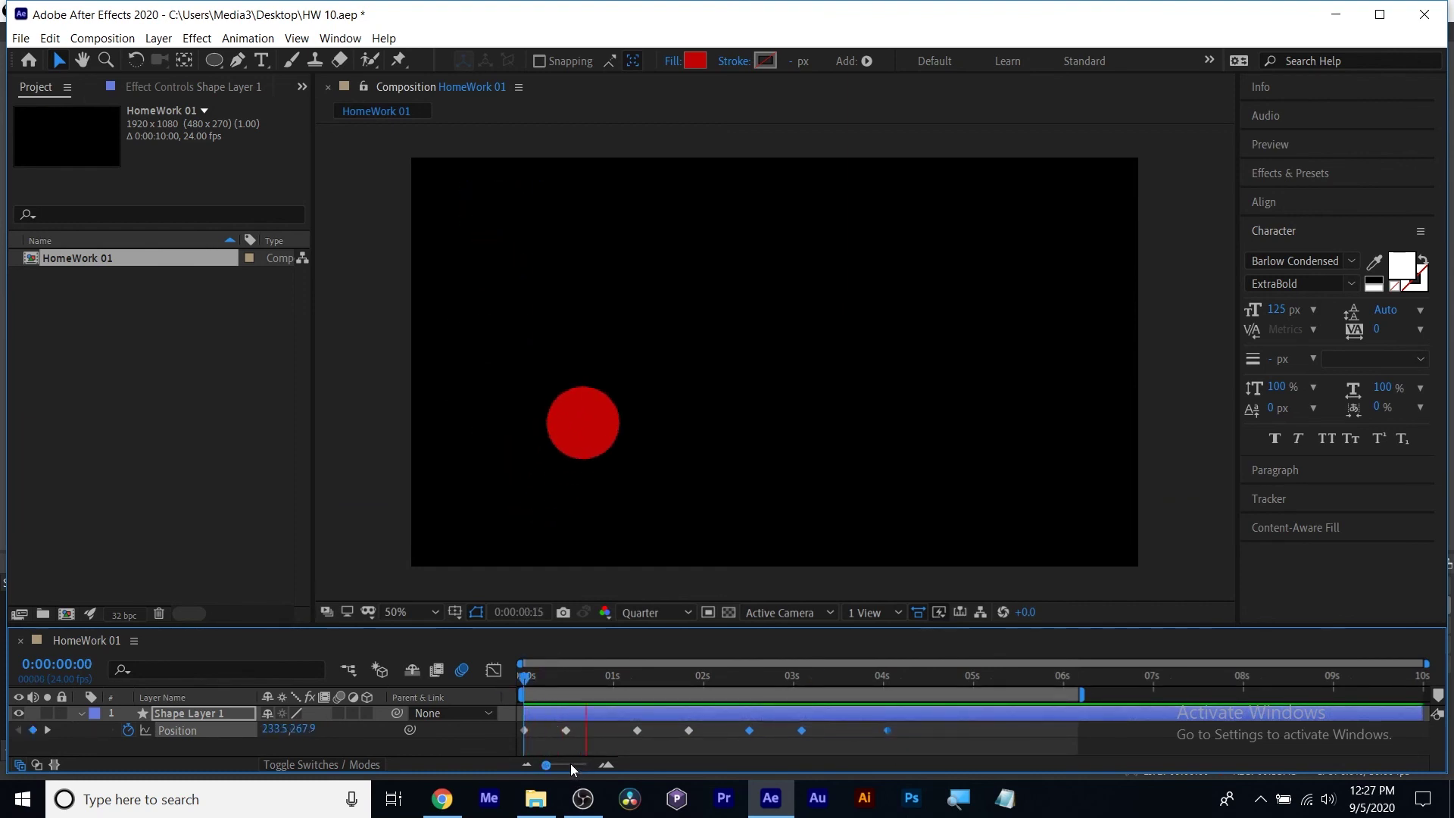
Shift the Position keyframes from the first rebound peak onward about 0.2 s earlier and preview the animation from frame 0.
{"action": "left_click_drag", "start_coordinate": [618, 750], "coordinate": [867, 724]}
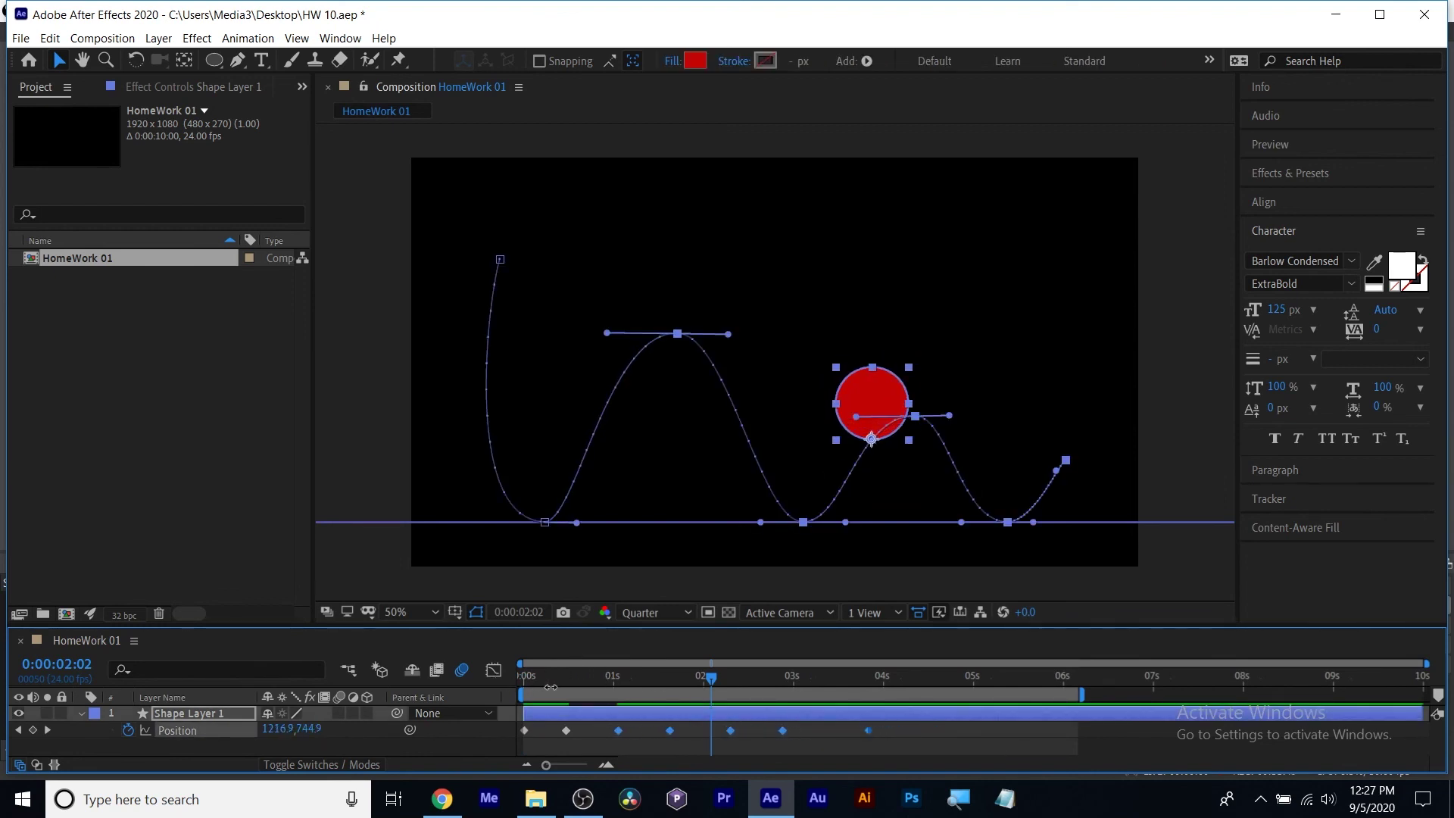
{"action": "left_click", "coordinate": [522, 676]}
{"action": "left_click", "coordinate": [547, 739]}
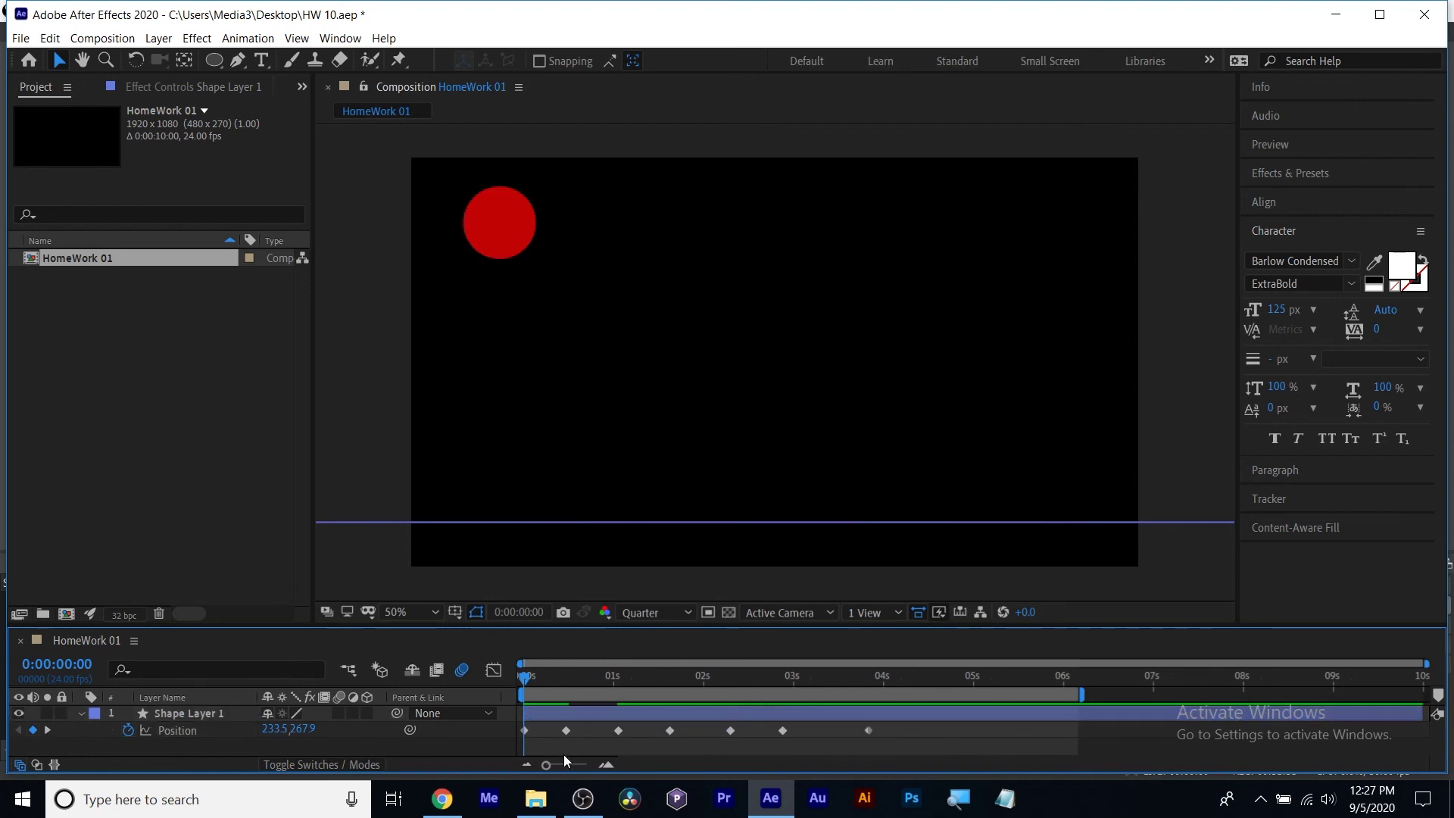
{"action": "key", "text": "space"}
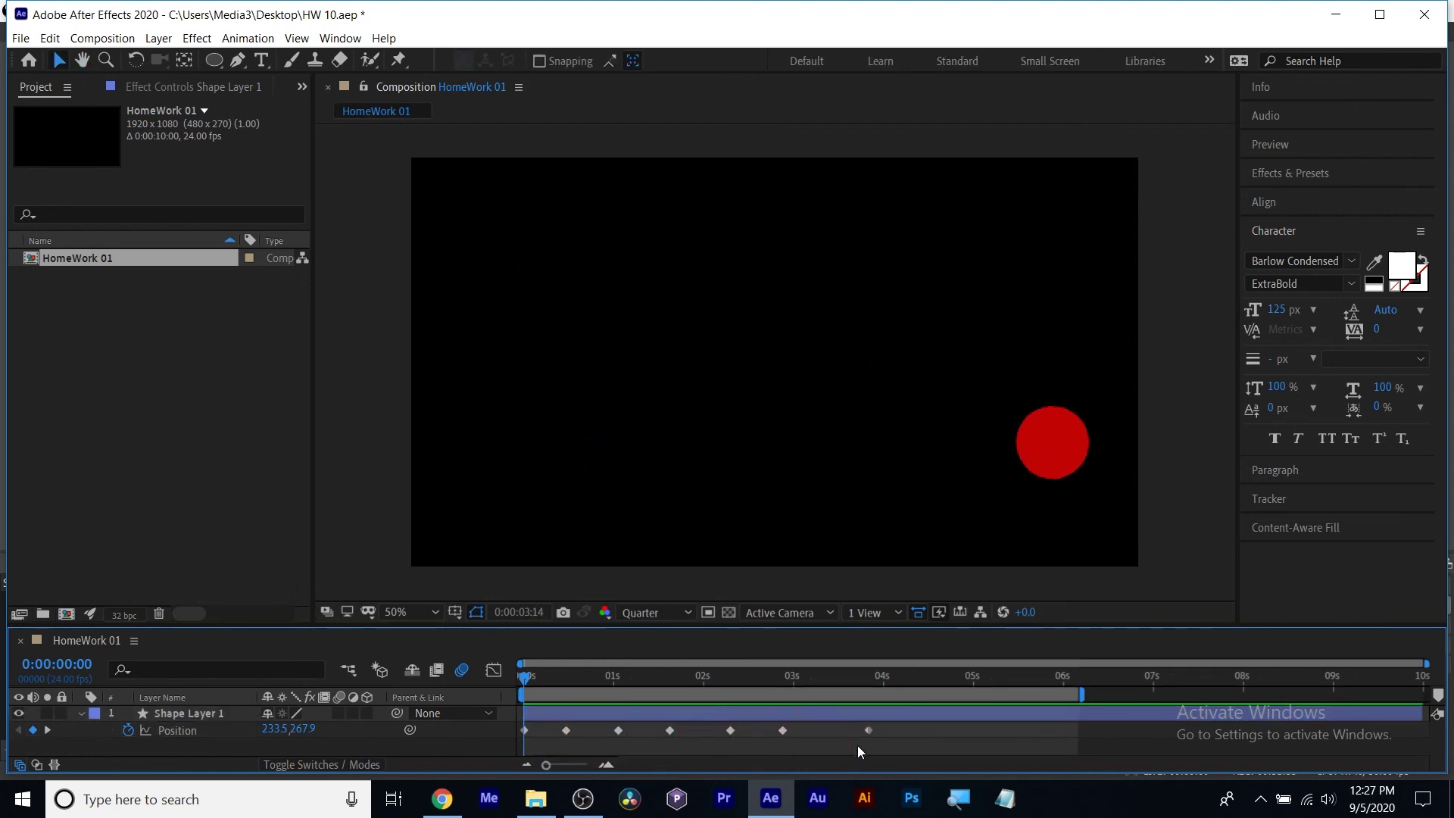
Move only the final Position keyframe earlier, to about 3.25 s, and preview the whole bounce from frame 0.
{"action": "left_click_drag", "start_coordinate": [869, 730], "coordinate": [817, 731]}
{"action": "left_click", "coordinate": [797, 739]}
{"action": "left_click_drag", "start_coordinate": [547, 680], "coordinate": [479, 674]}
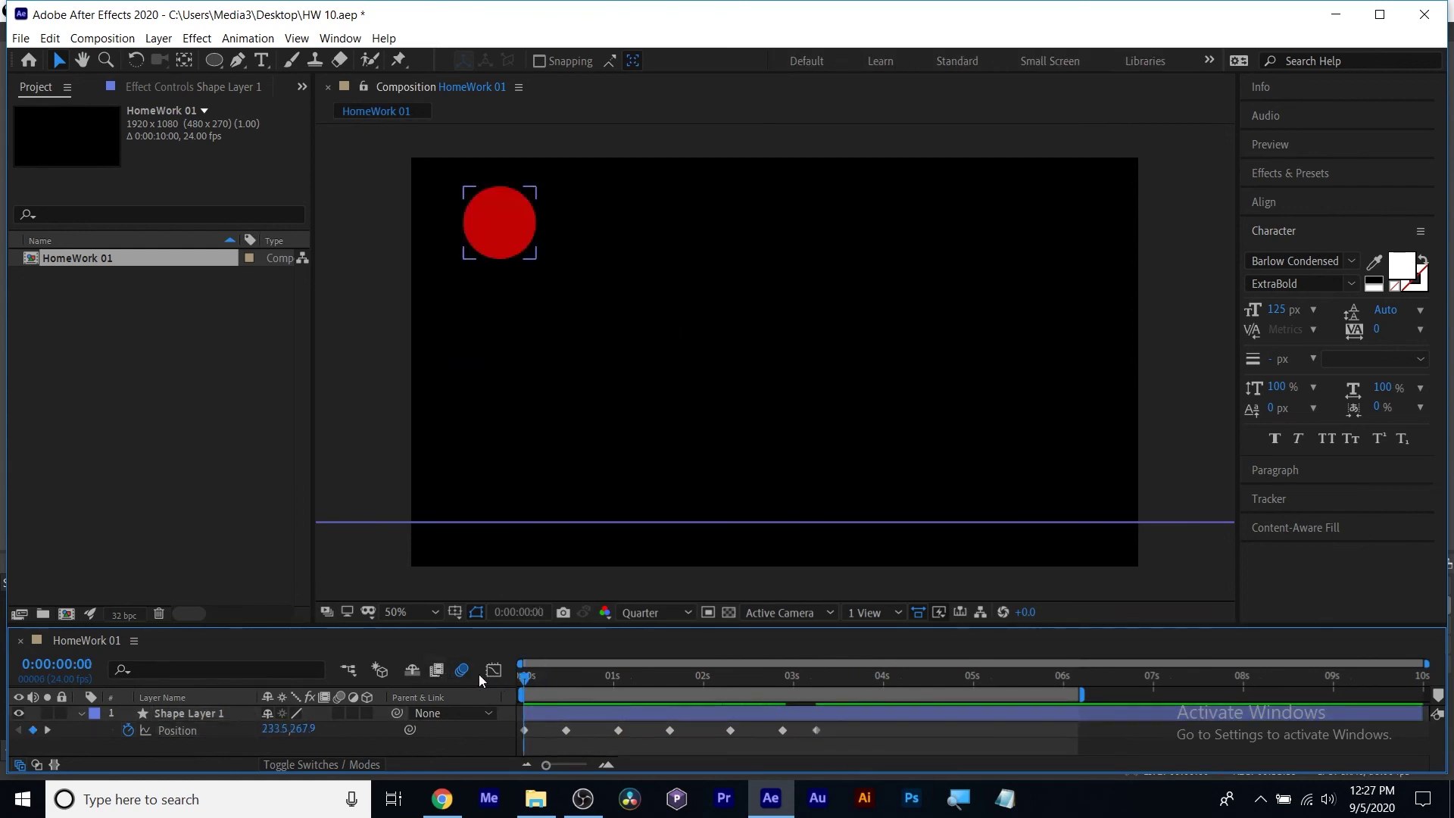
{"action": "key", "text": "space"}
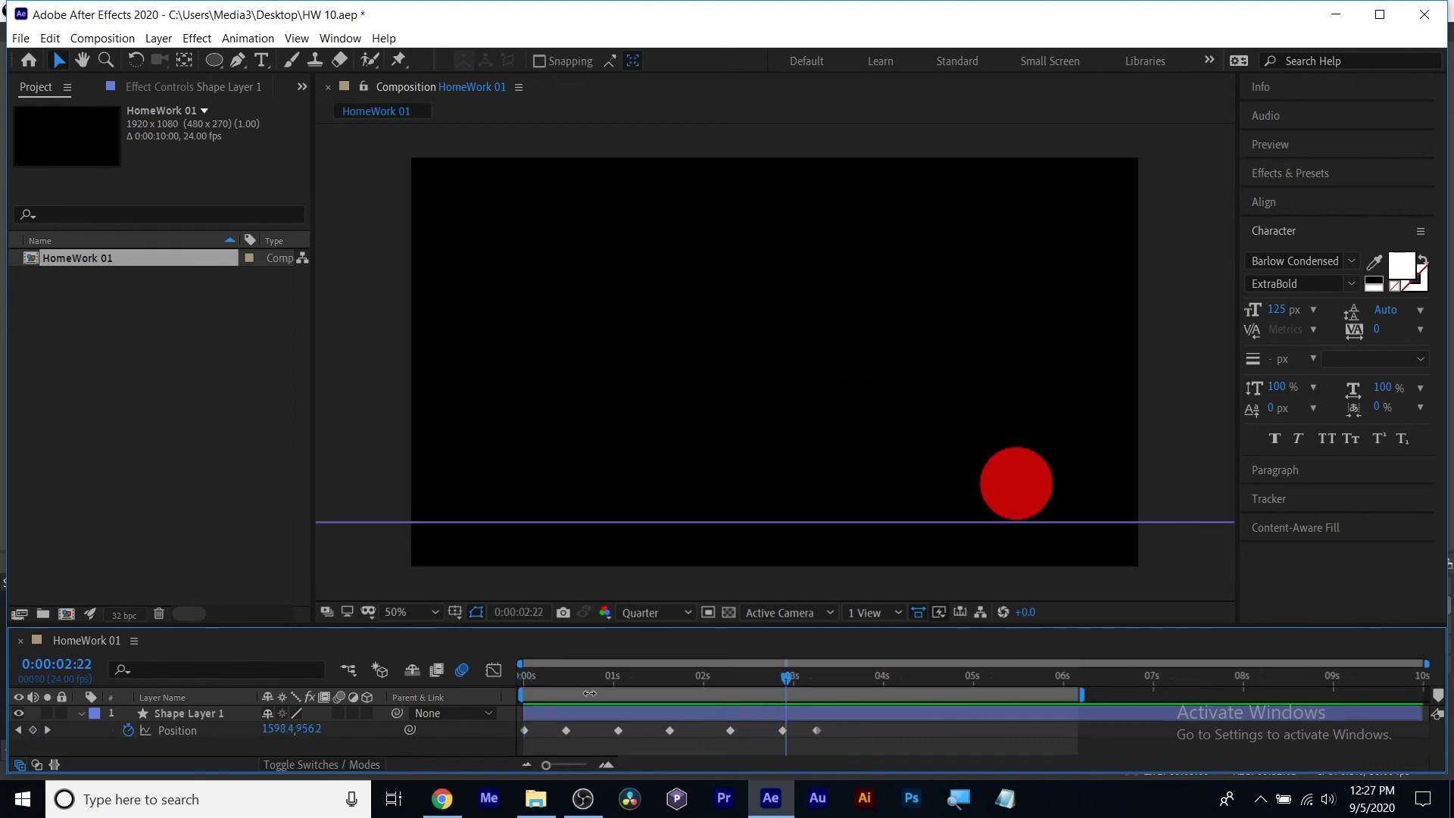
Shift the second ground contact keyframe to about 1.5 s and the last three Position keyframes about 0.3 s earlier.
{"action": "left_click", "coordinate": [558, 673]}
{"action": "left_click_drag", "start_coordinate": [578, 672], "coordinate": [682, 680]}
{"action": "left_click_drag", "start_coordinate": [715, 743], "coordinate": [789, 727]}
{"action": "left_click", "coordinate": [776, 725]}
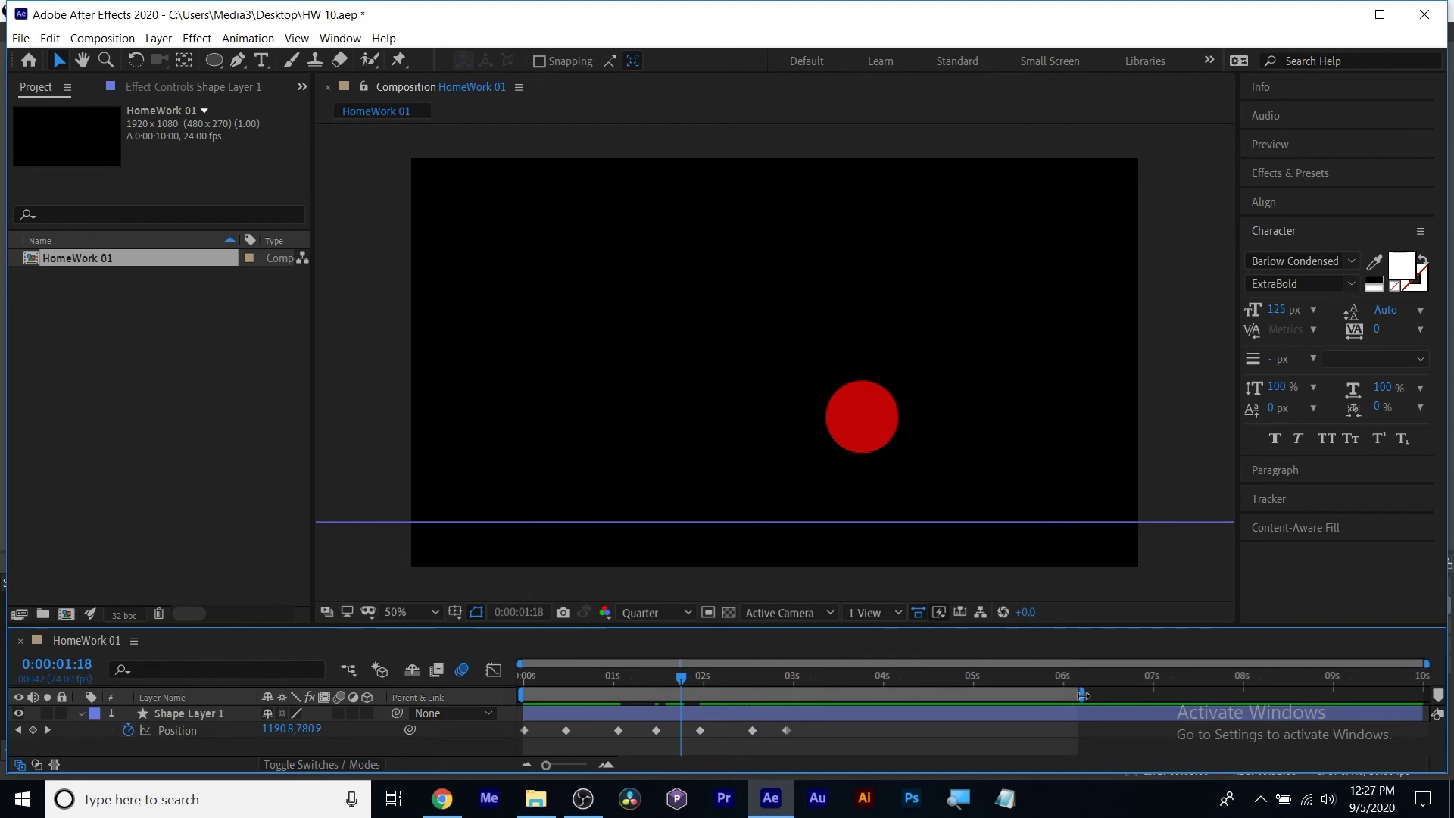
Shorten the work area to end at about 3.5 s and preview the animation from frame 0.
{"action": "left_click_drag", "start_coordinate": [1083, 695], "coordinate": [845, 698]}
{"action": "key", "text": "Home"}
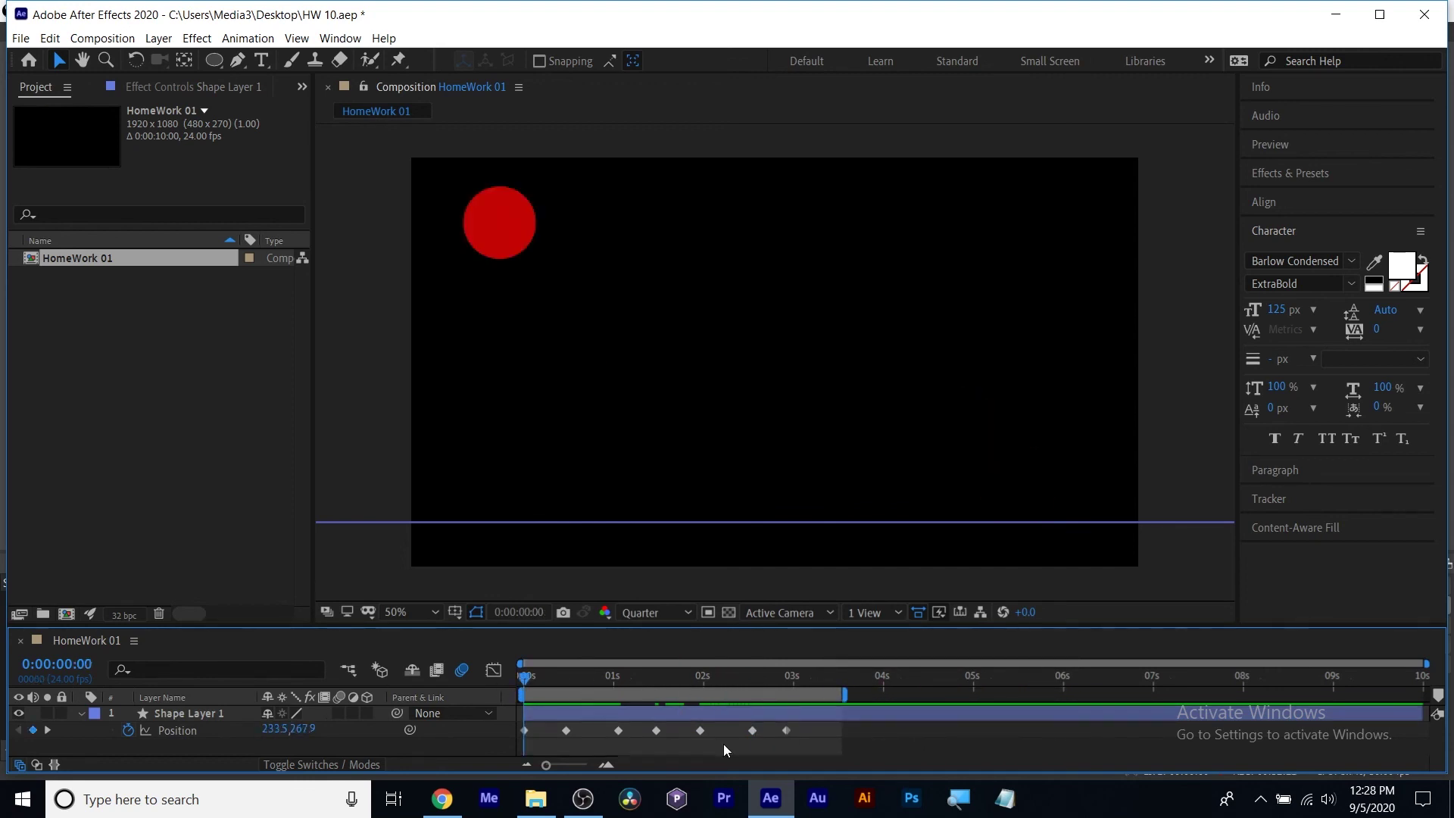
{"action": "left_click", "coordinate": [700, 731]}
{"action": "left_click", "coordinate": [684, 741]}
{"action": "key", "text": "space"}
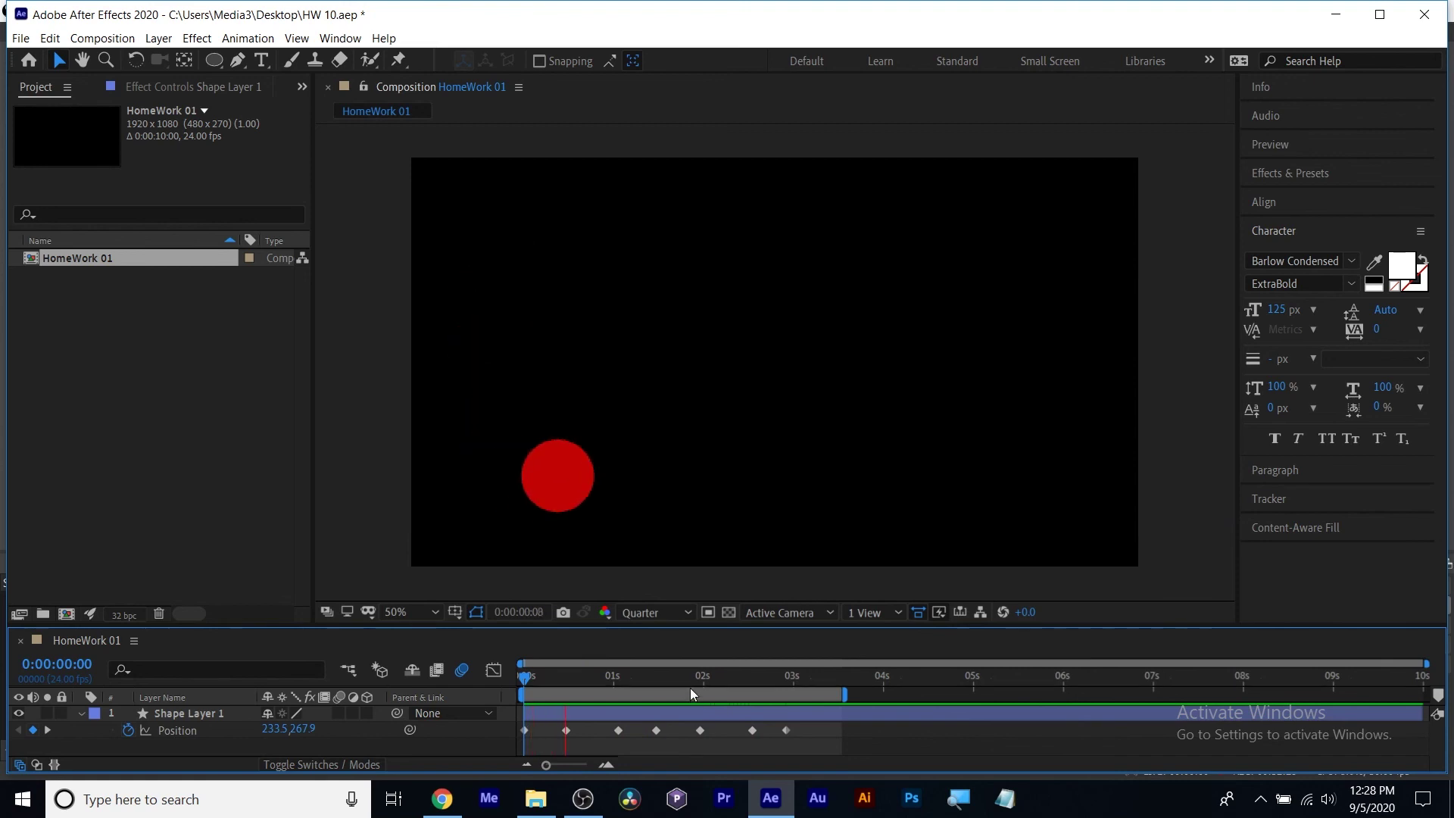
{"action": "key", "text": "space"}
Shift the last two Position keyframes about three frames earlier and preview the animation from frame 0.
{"action": "left_click_drag", "start_coordinate": [652, 675], "coordinate": [730, 680]}
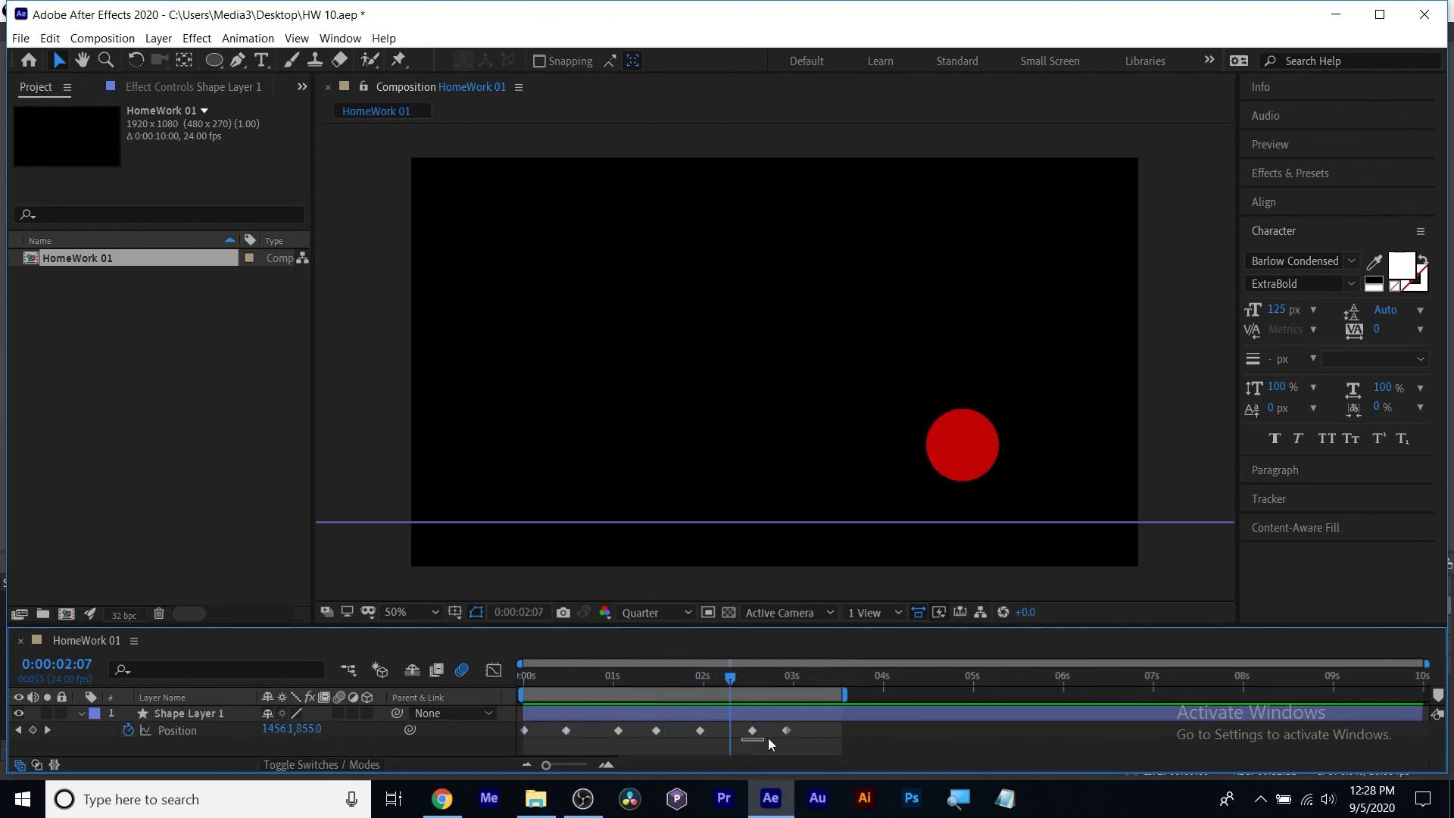
{"action": "mouse_move", "coordinate": [768, 738]}
{"action": "left_mouse_down"}
{"action": "mouse_move", "coordinate": [798, 730]}
{"action": "mouse_move", "coordinate": [776, 733]}
{"action": "left_mouse_up"}
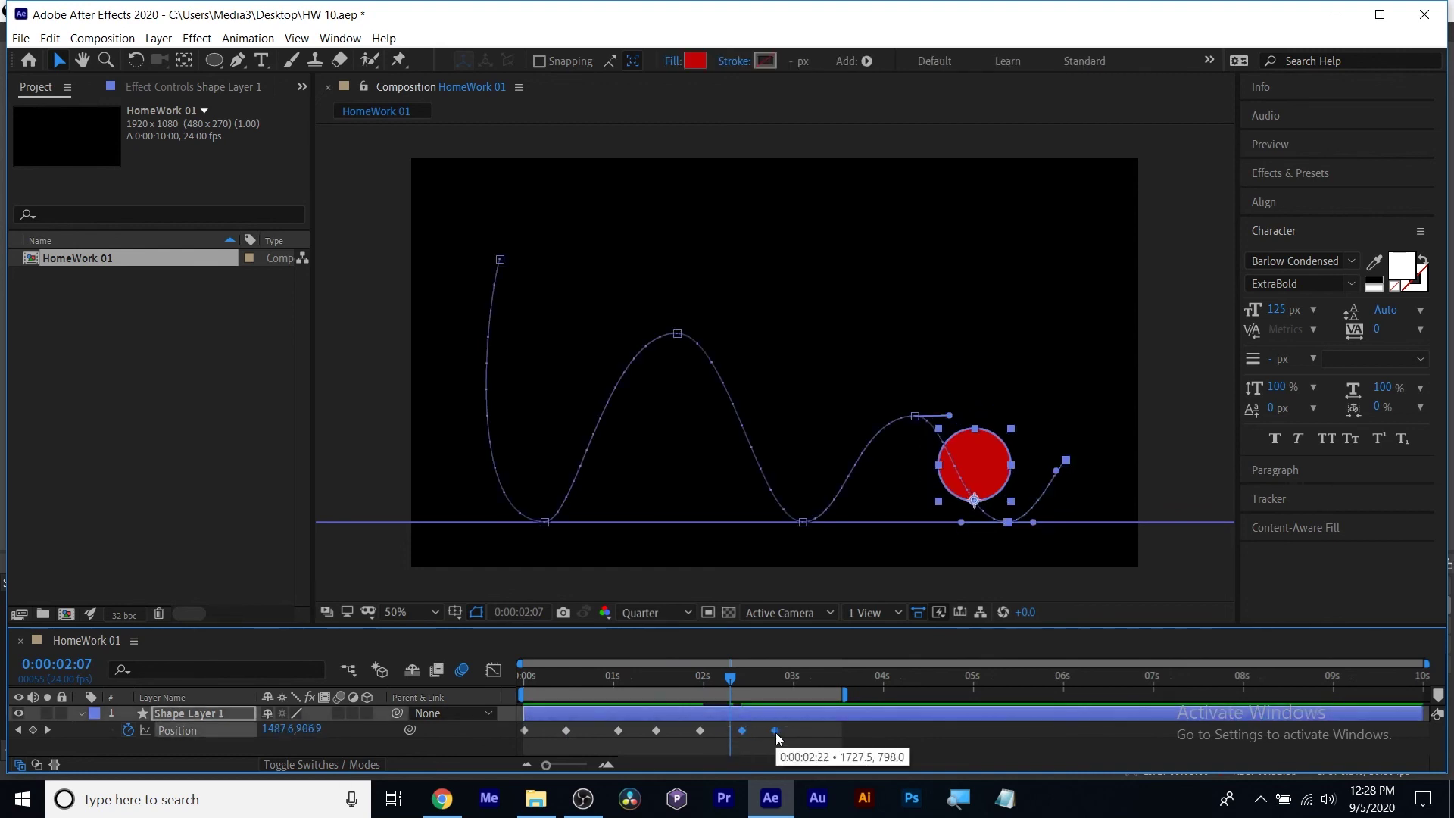
{"action": "left_click", "coordinate": [515, 680]}
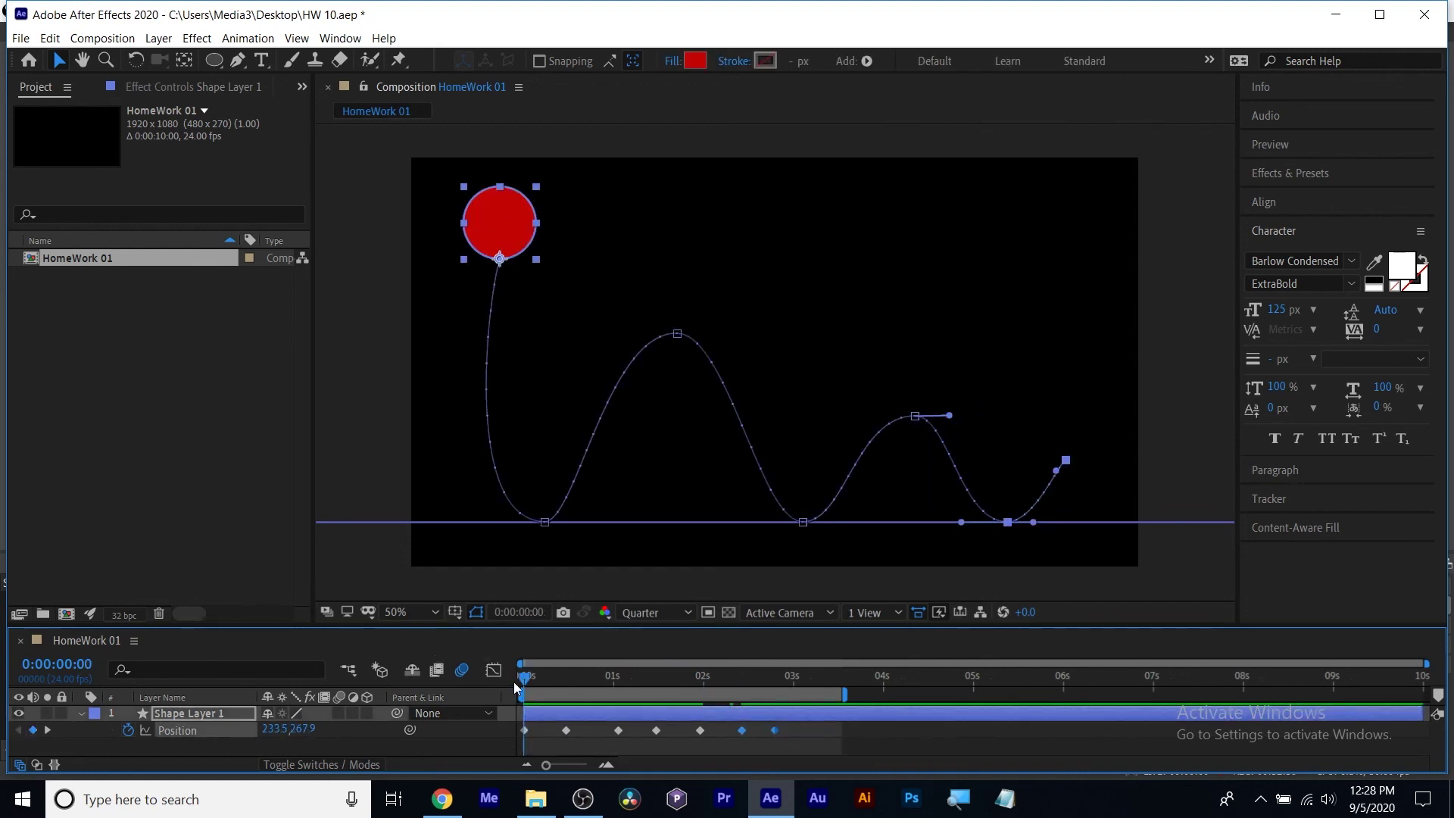
{"action": "left_click", "coordinate": [685, 751]}
{"action": "key", "text": "space"}
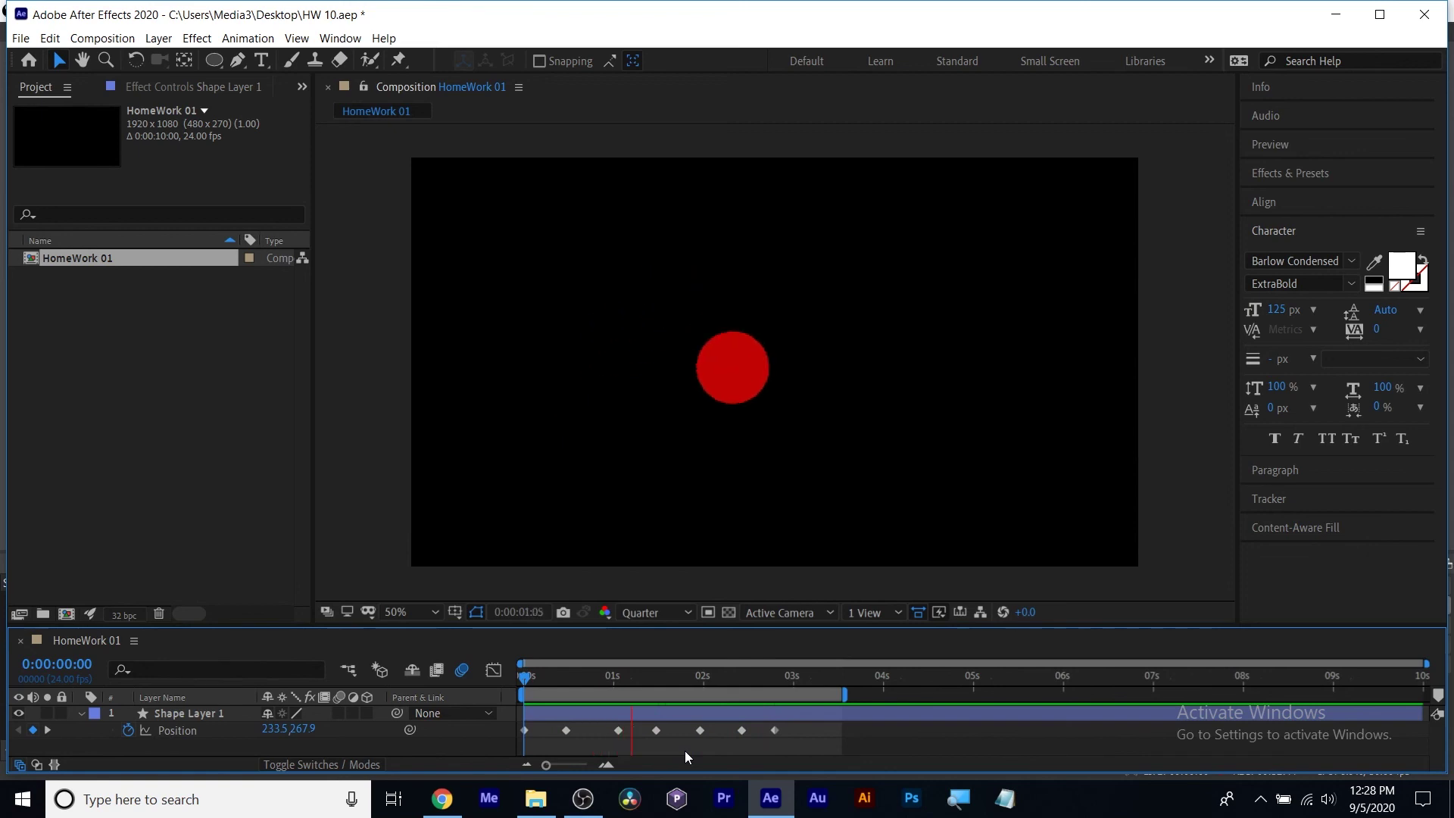
{"action": "key", "text": "space"}
Shift the Position keyframes from the first rebound peak onward, then those from the first ground contact onward, about two frames earlier each.
{"action": "left_click_drag", "start_coordinate": [543, 676], "coordinate": [600, 676]}
{"action": "left_click_drag", "start_coordinate": [611, 742], "coordinate": [767, 729]}
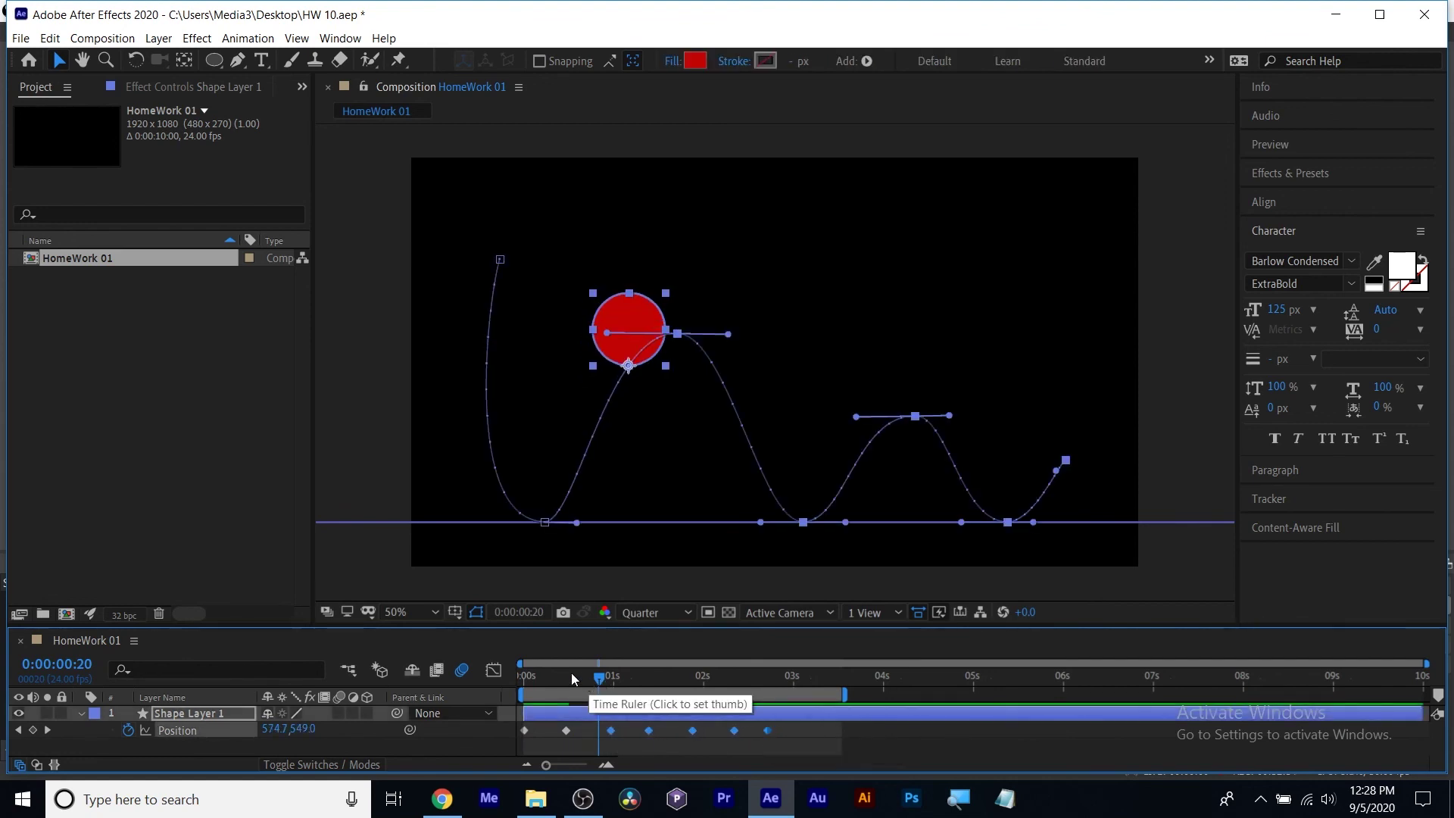
{"action": "left_click_drag", "start_coordinate": [571, 673], "coordinate": [524, 675]}
{"action": "left_click_drag", "start_coordinate": [548, 739], "coordinate": [758, 727]}
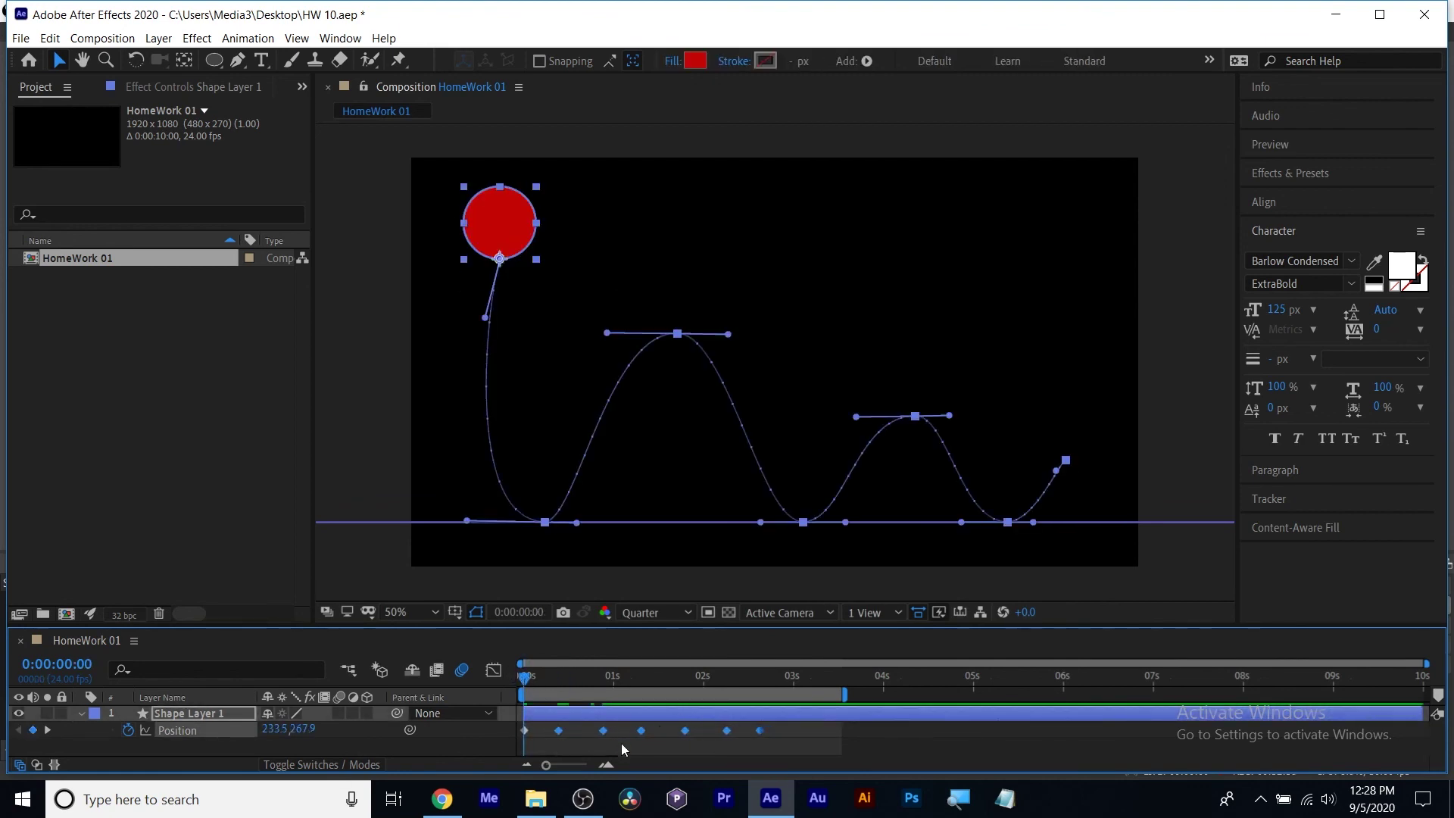
Preview the retimed bounce repeatedly from frame 0 and examine the motion around the first ground contact and rebound.
{"action": "key", "text": "space"}
{"action": "key", "text": "space"}
{"action": "left_click", "coordinate": [565, 738]}
{"action": "key", "text": "space"}
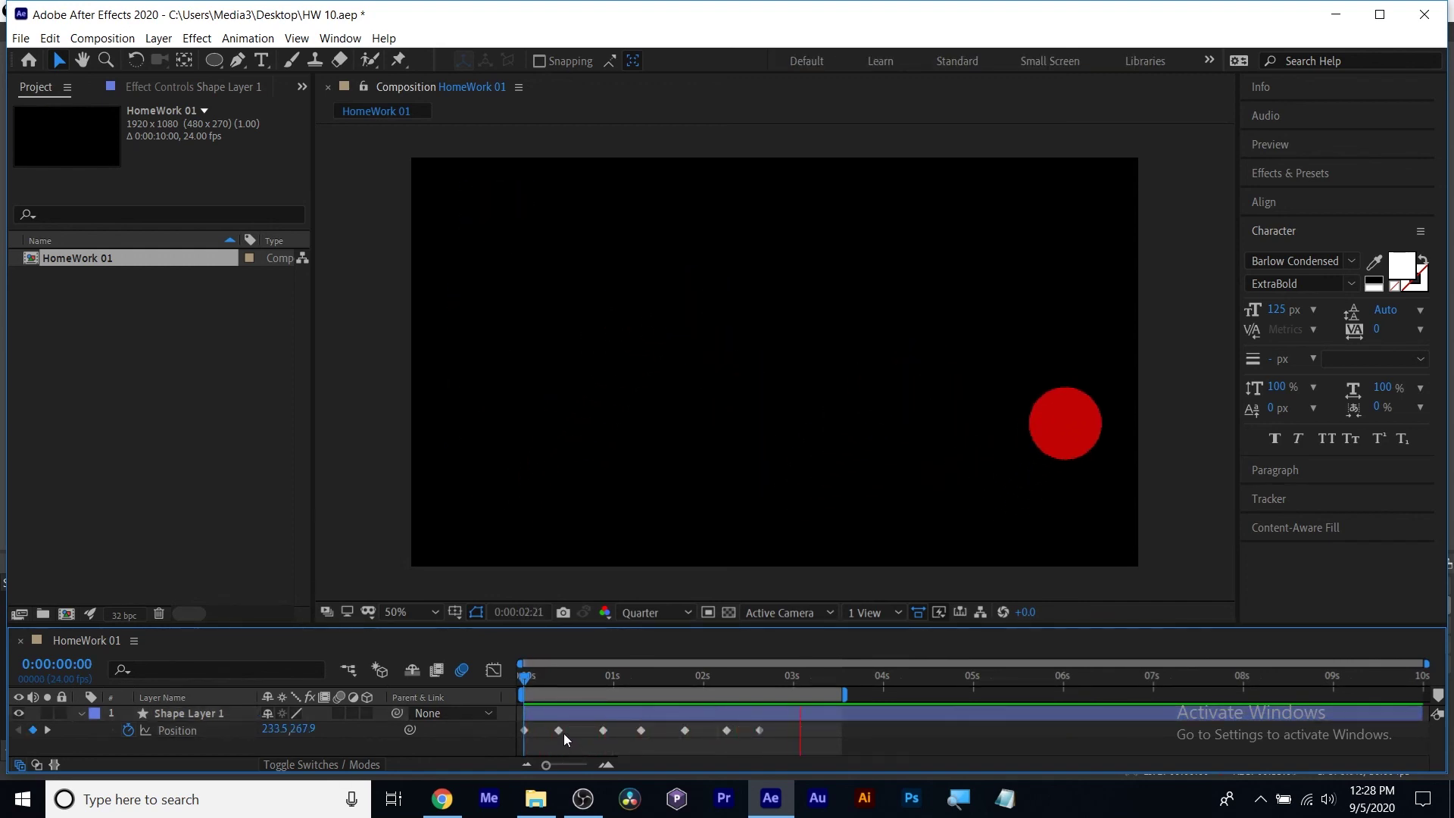
{"action": "key", "text": "space"}
{"action": "key", "text": "space"}
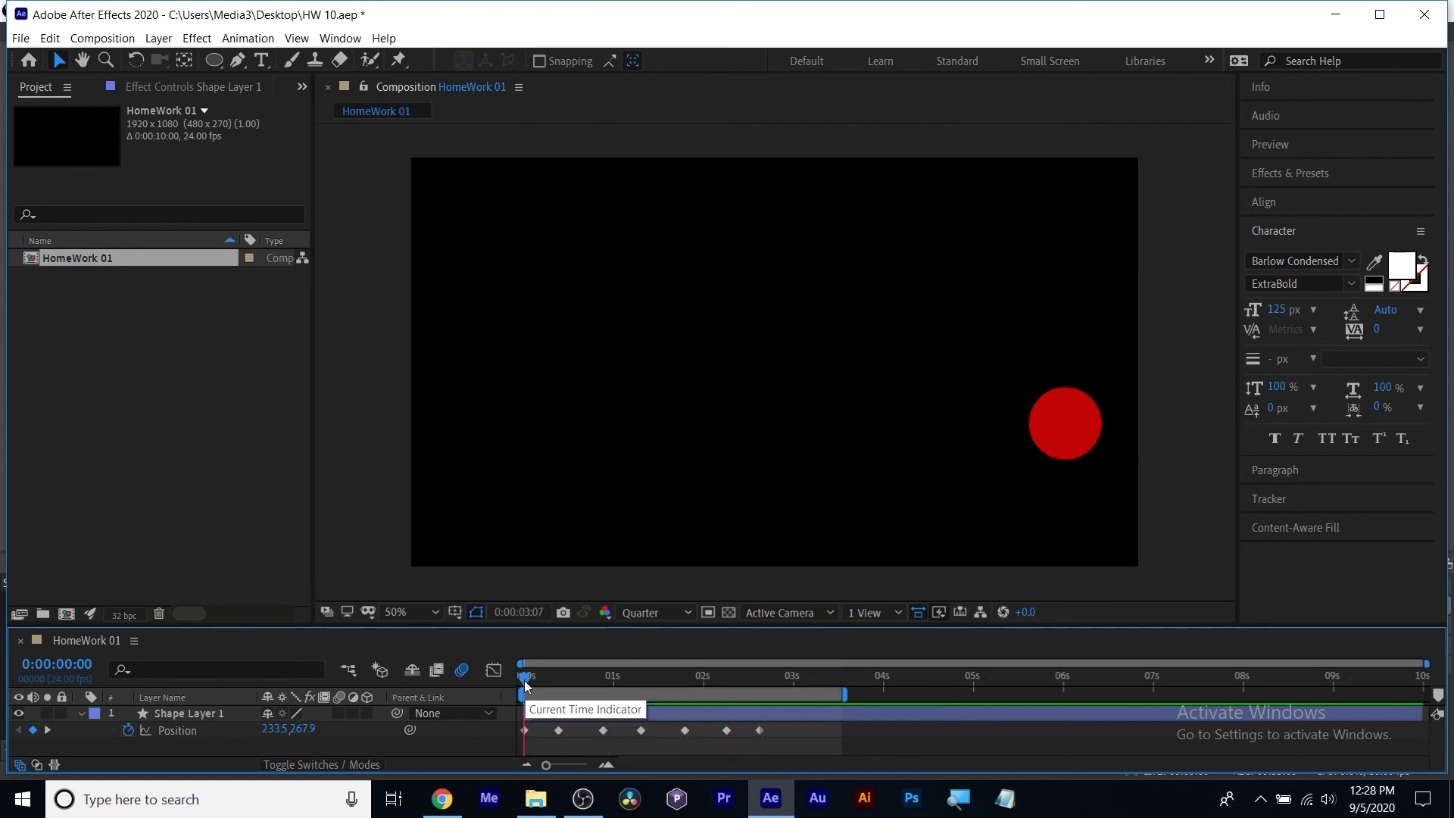
{"action": "left_click", "coordinate": [570, 674]}
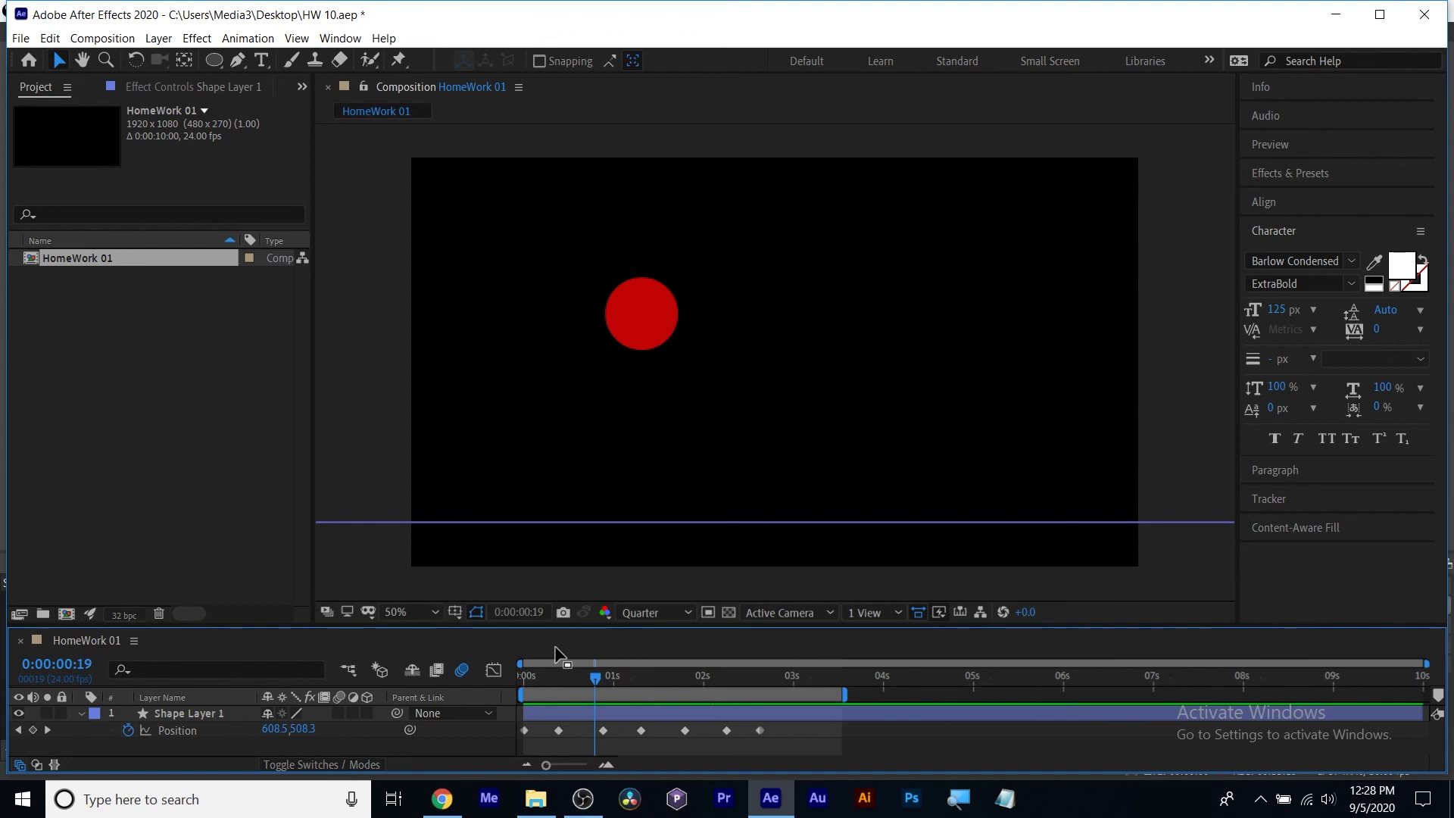
{"action": "left_click", "coordinate": [548, 711]}
{"action": "left_click_drag", "start_coordinate": [565, 675], "coordinate": [524, 676]}
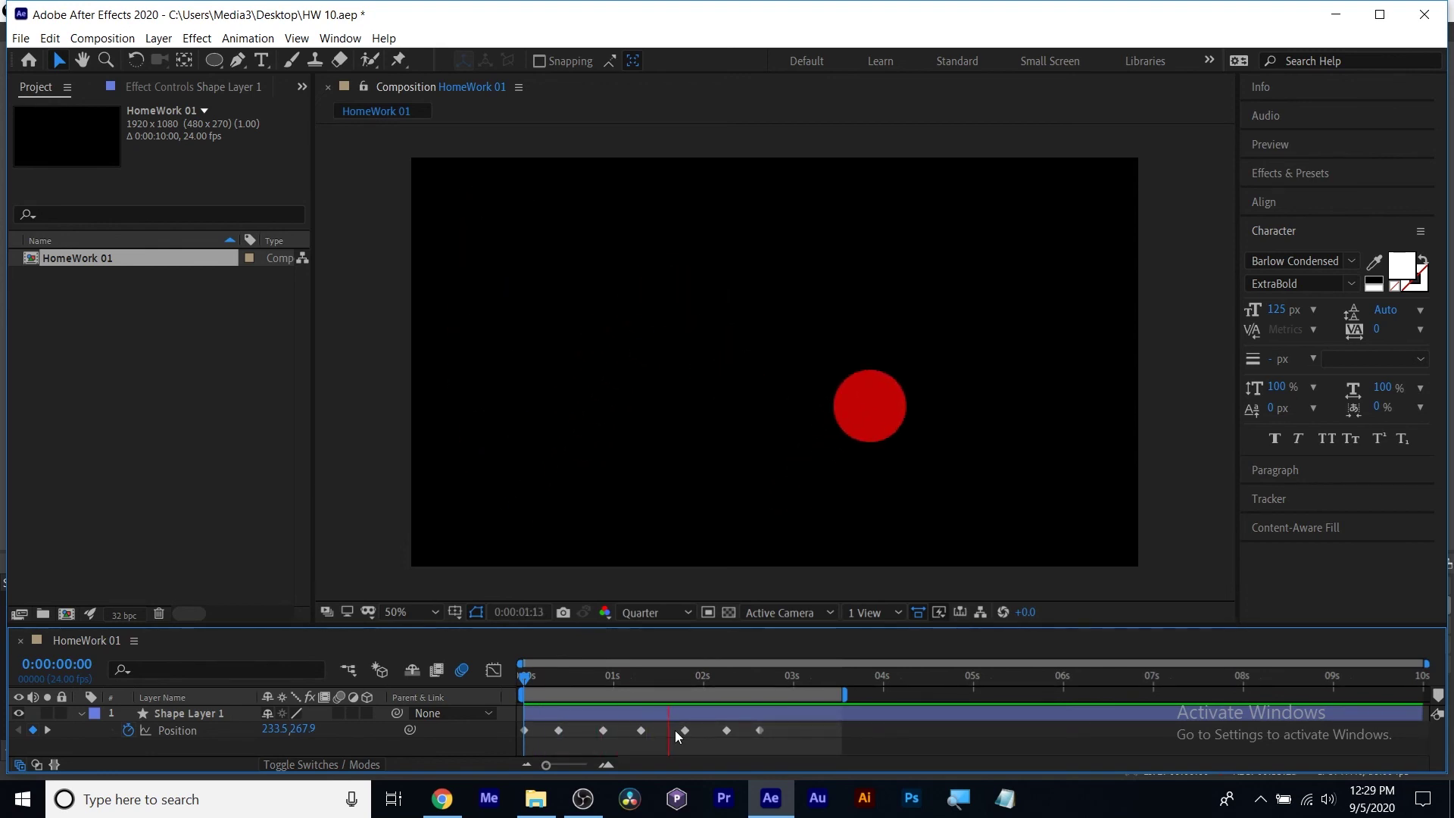
Shift the last two Position keyframes about two frames earlier, preview from frame 0, and shorten the work area to end at about 2.9 s.
{"action": "left_click_drag", "start_coordinate": [709, 735], "coordinate": [754, 730]}
{"action": "left_click", "coordinate": [670, 738]}
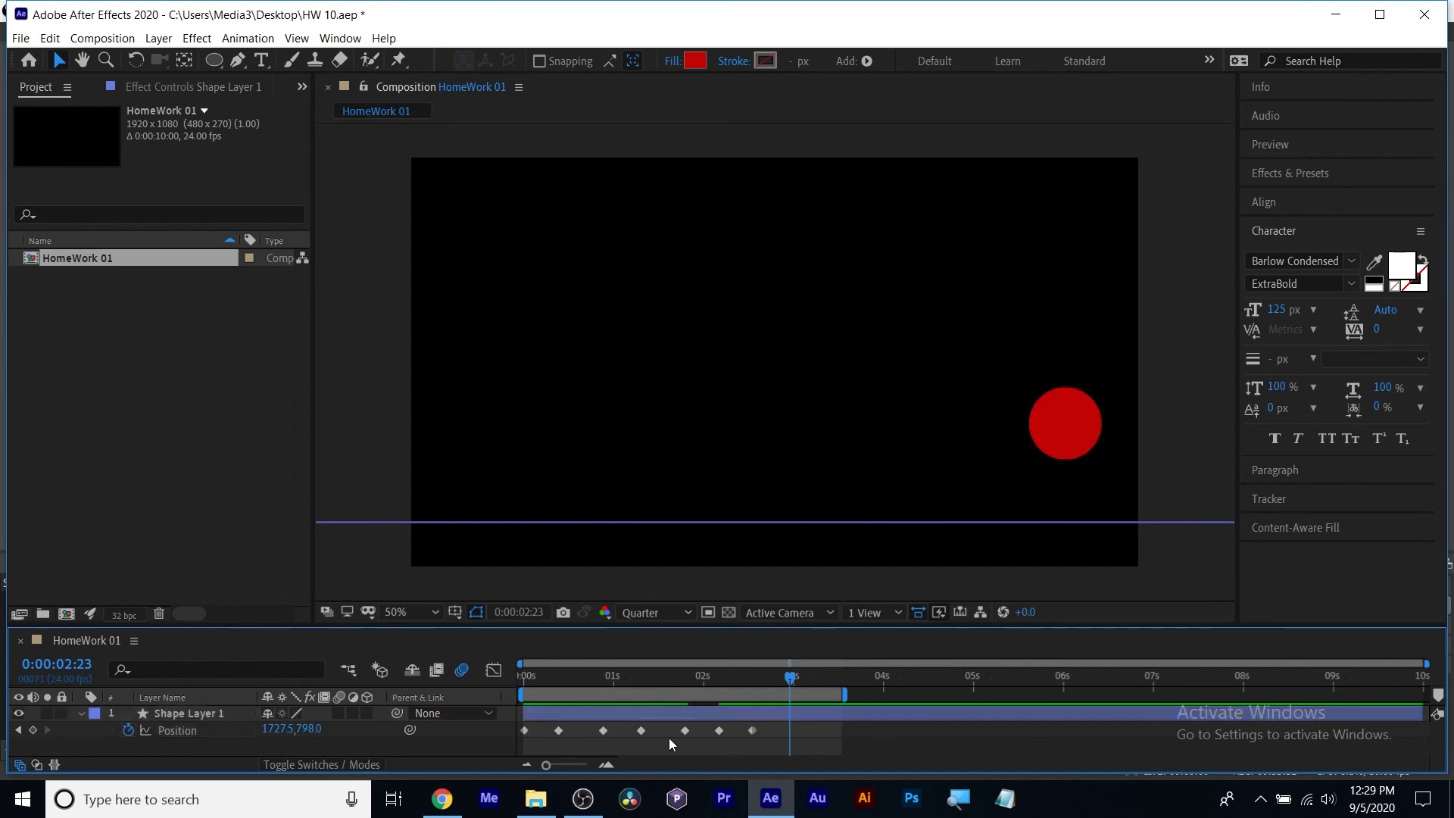
{"action": "key", "text": "Home"}
{"action": "key", "text": "space"}
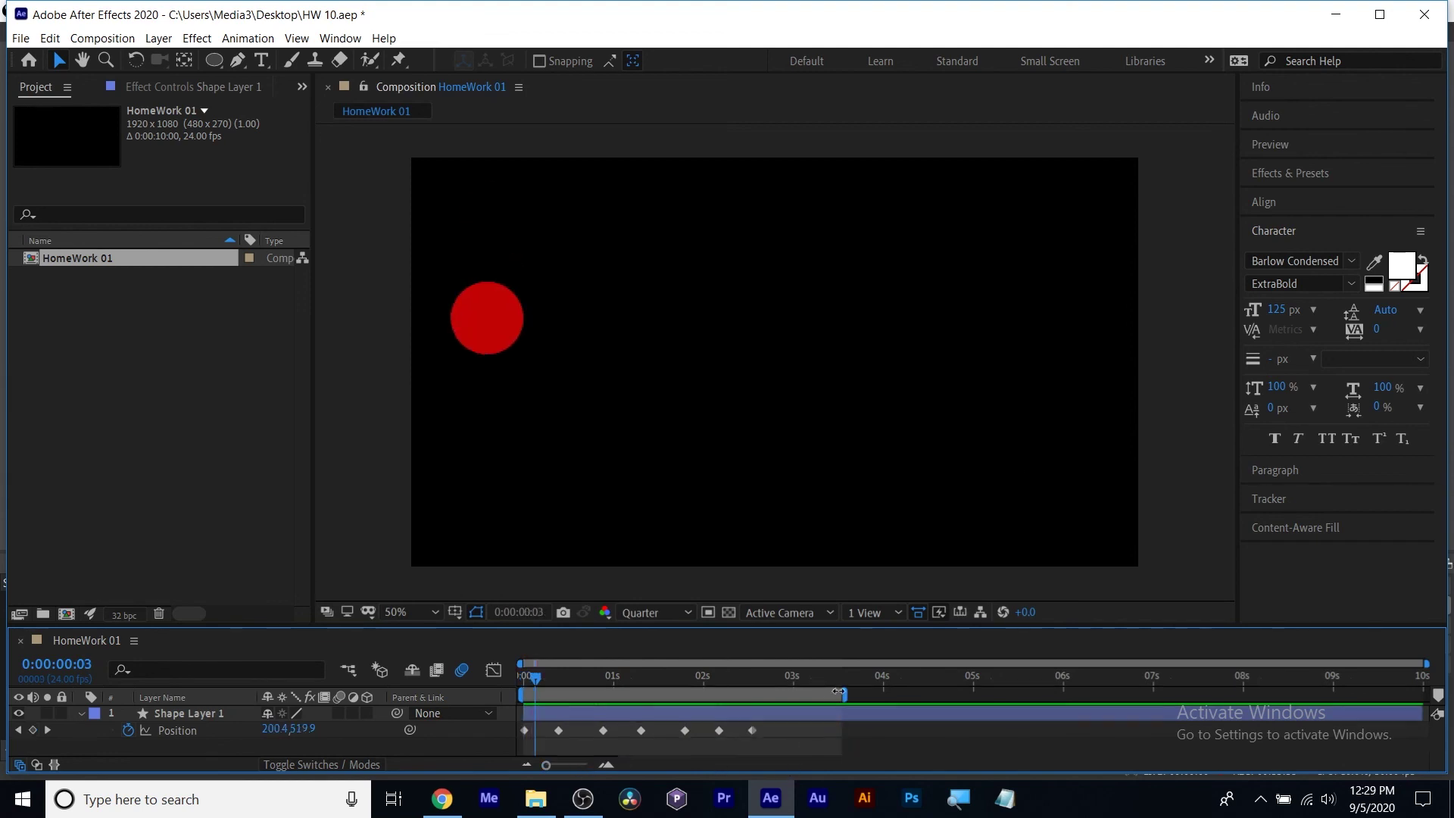
{"action": "left_click_drag", "start_coordinate": [844, 695], "coordinate": [791, 692]}
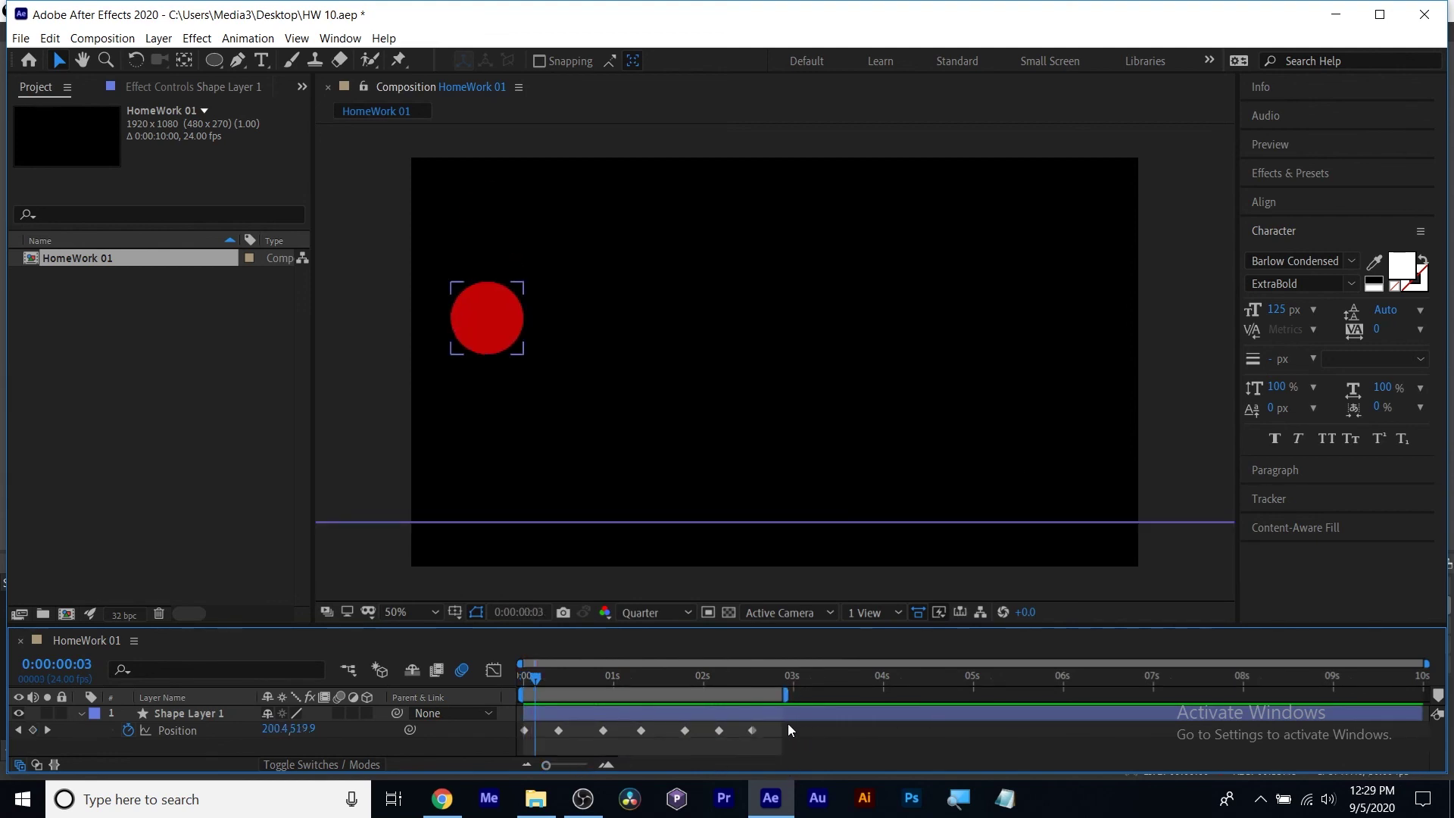
{"action": "left_click", "coordinate": [809, 677]}
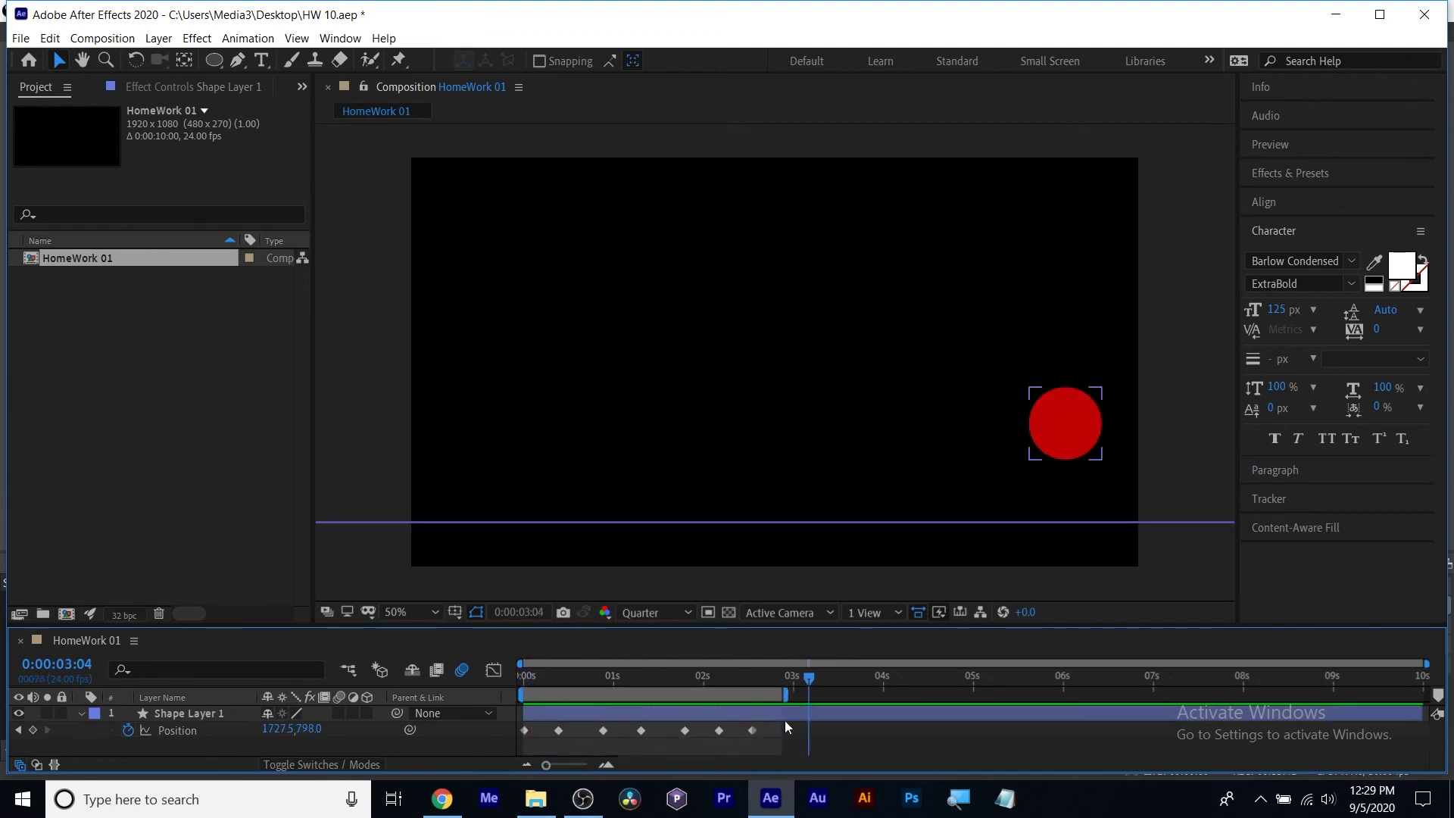
{"action": "left_click", "coordinate": [784, 720]}
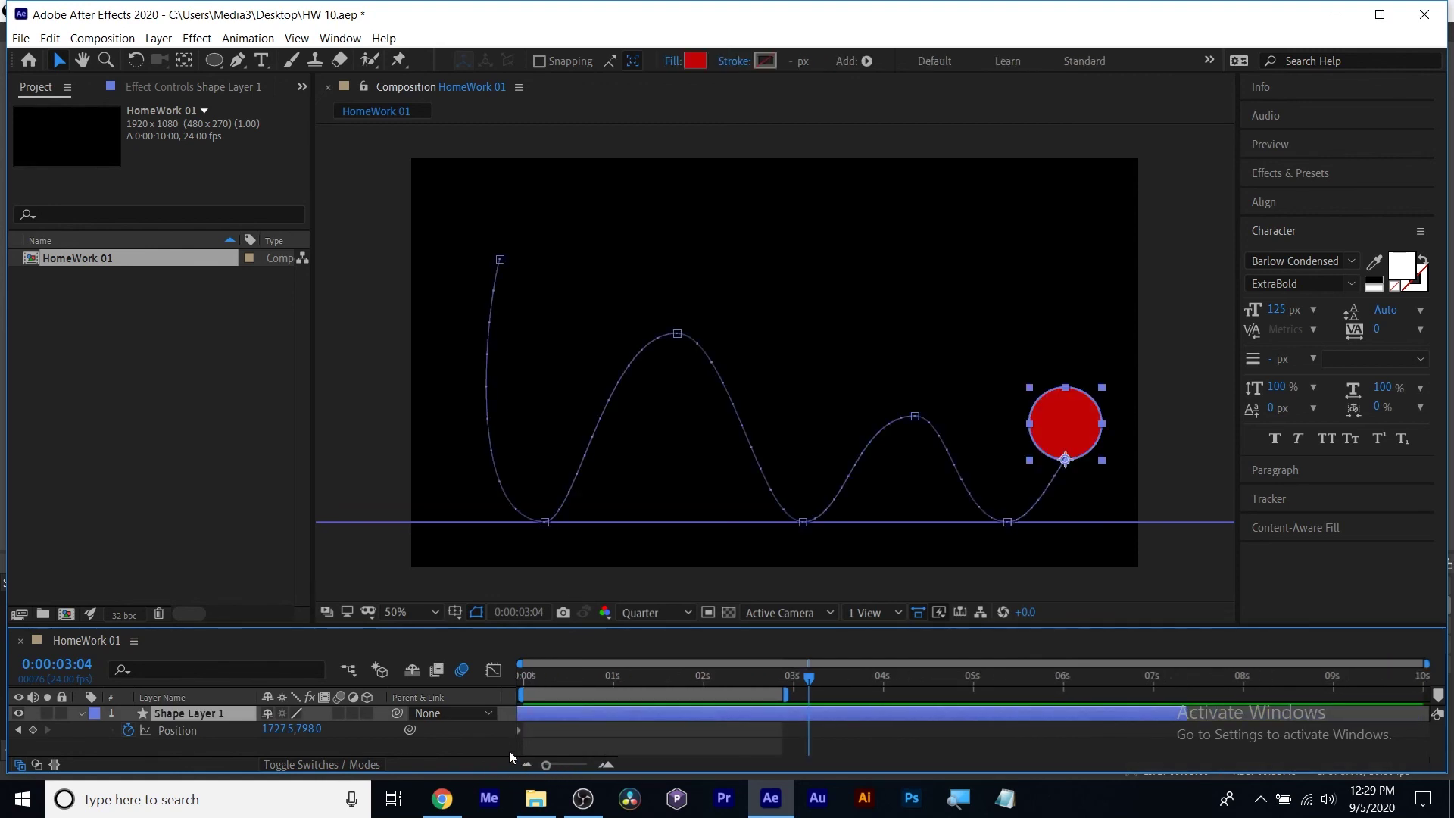
{"action": "left_click", "coordinate": [606, 750]}
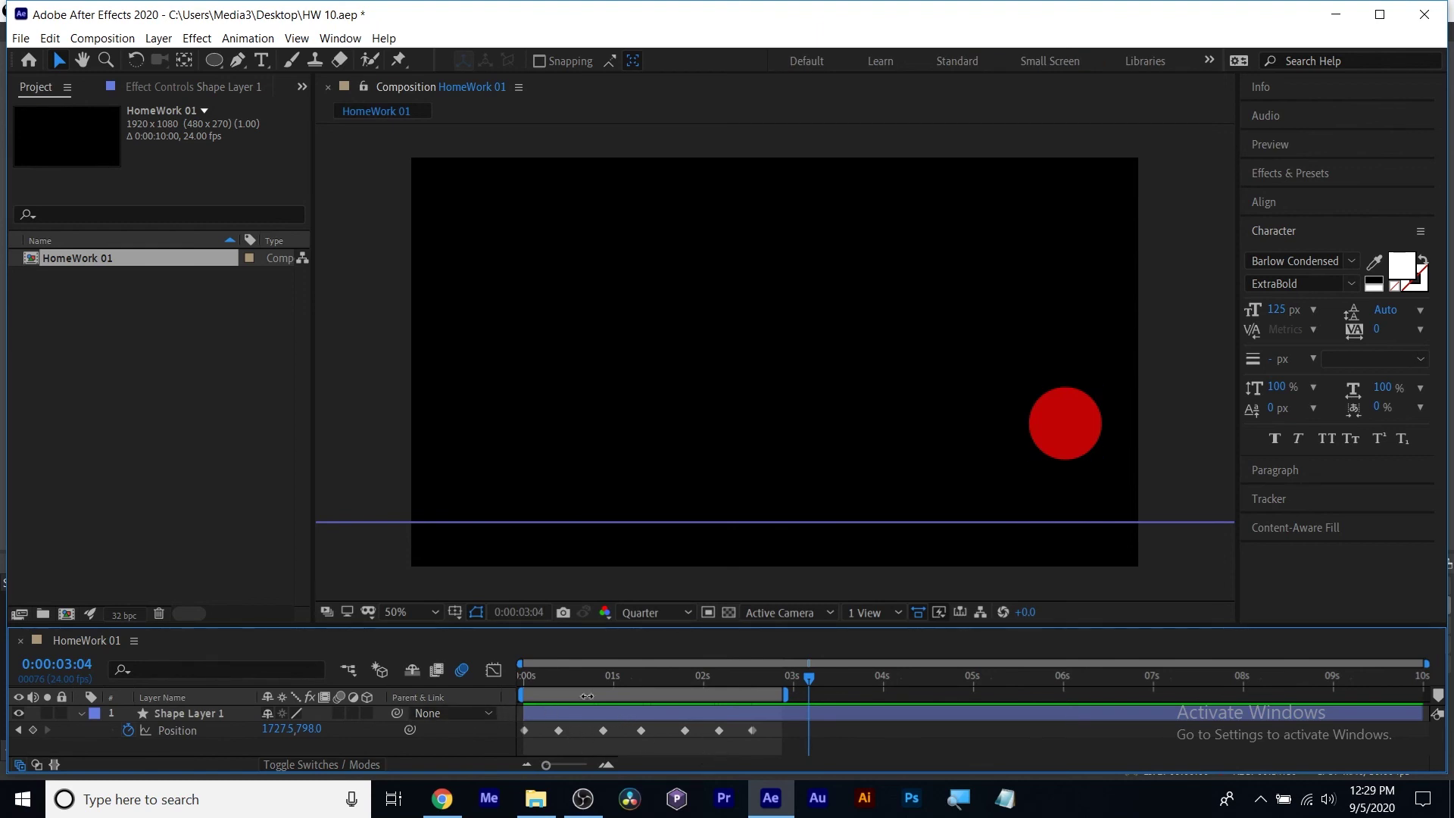
{"action": "left_click_drag", "start_coordinate": [559, 674], "coordinate": [762, 687]}
{"action": "left_click", "coordinate": [781, 722]}
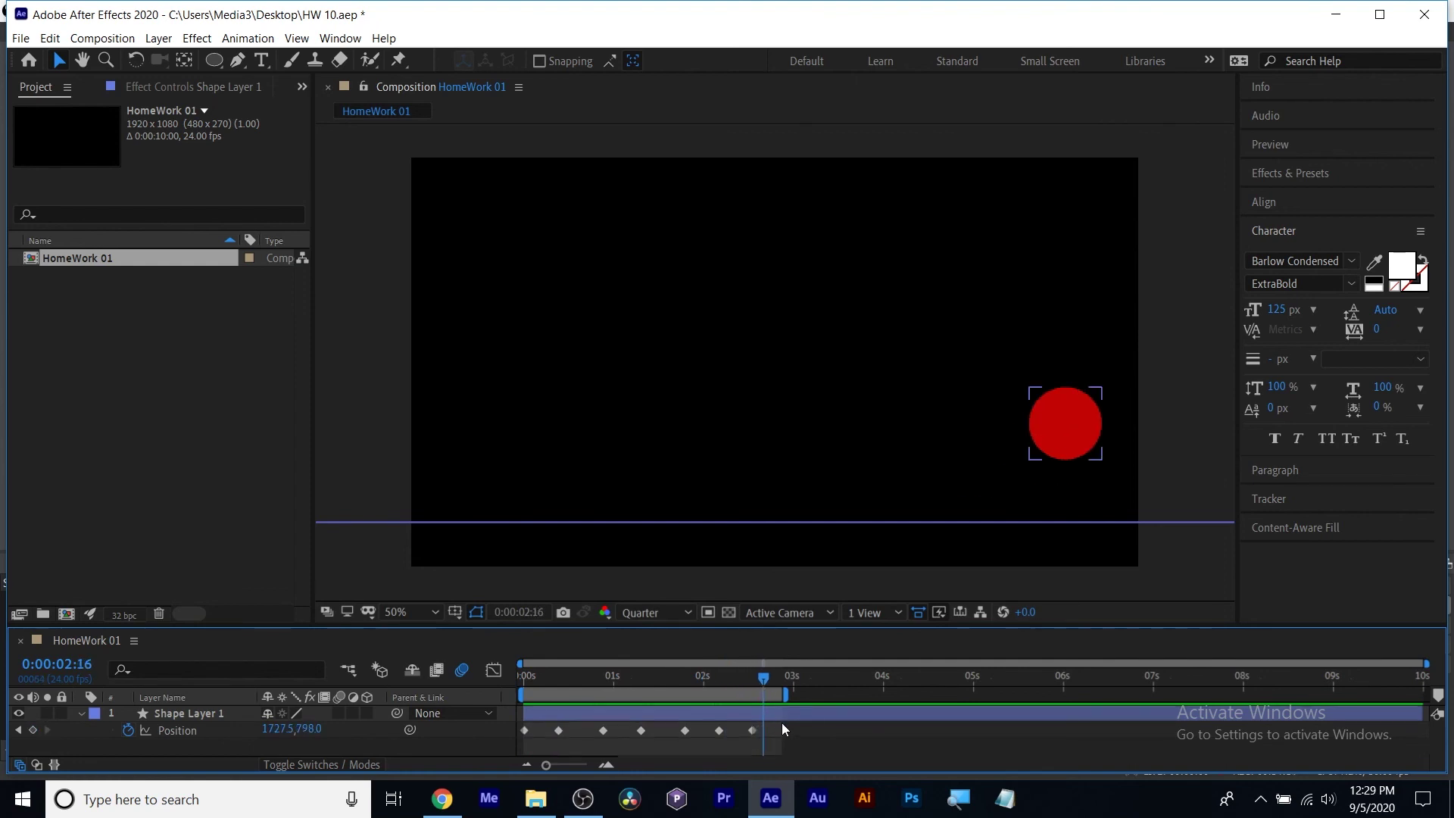
{"action": "left_click", "coordinate": [601, 717]}
{"action": "left_click_drag", "start_coordinate": [792, 724], "coordinate": [523, 740]}
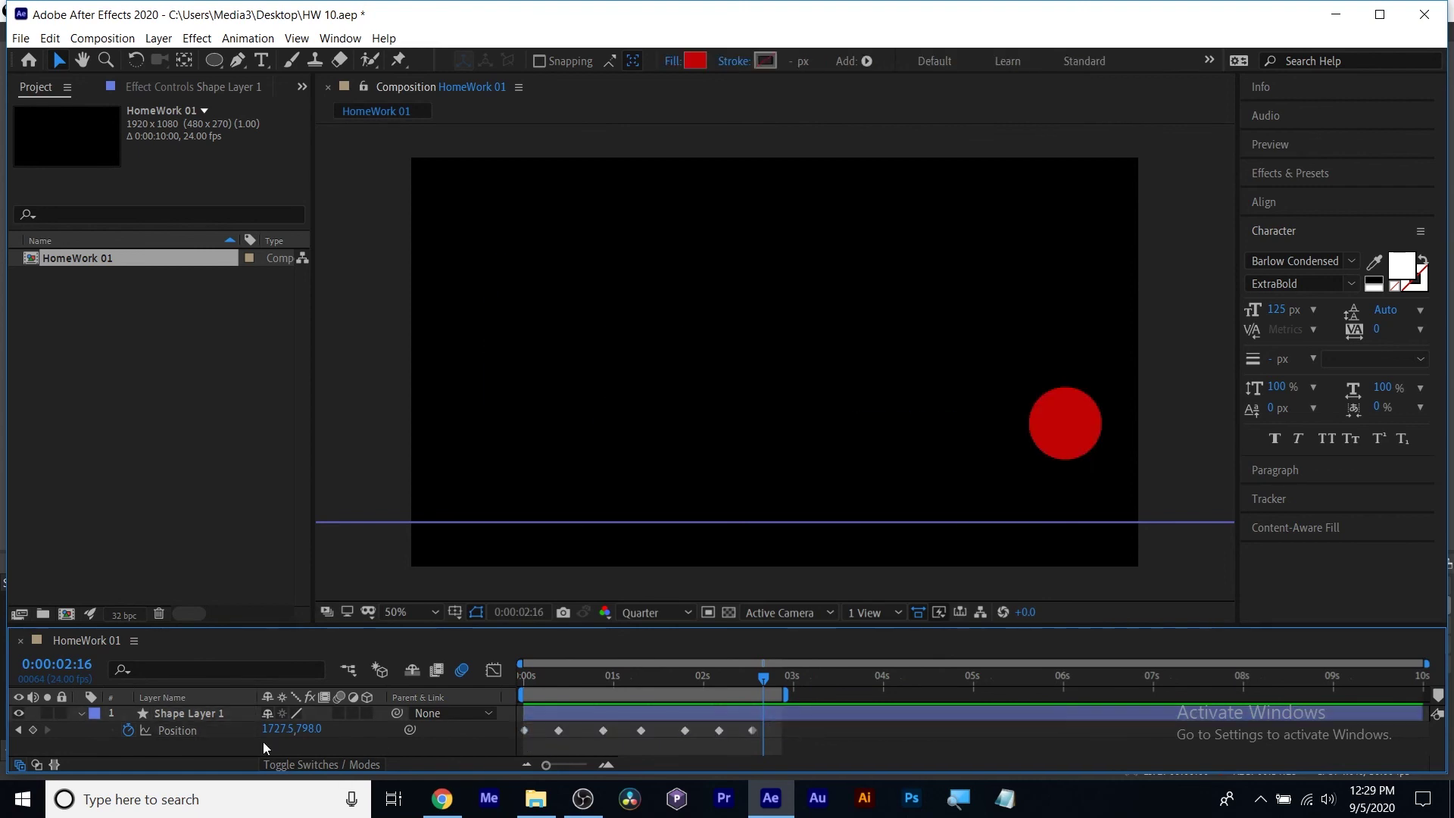
Apply Easy Ease to all Position keyframes of the circle and preview the bounce from frame 0.
{"action": "left_click", "coordinate": [179, 734]}
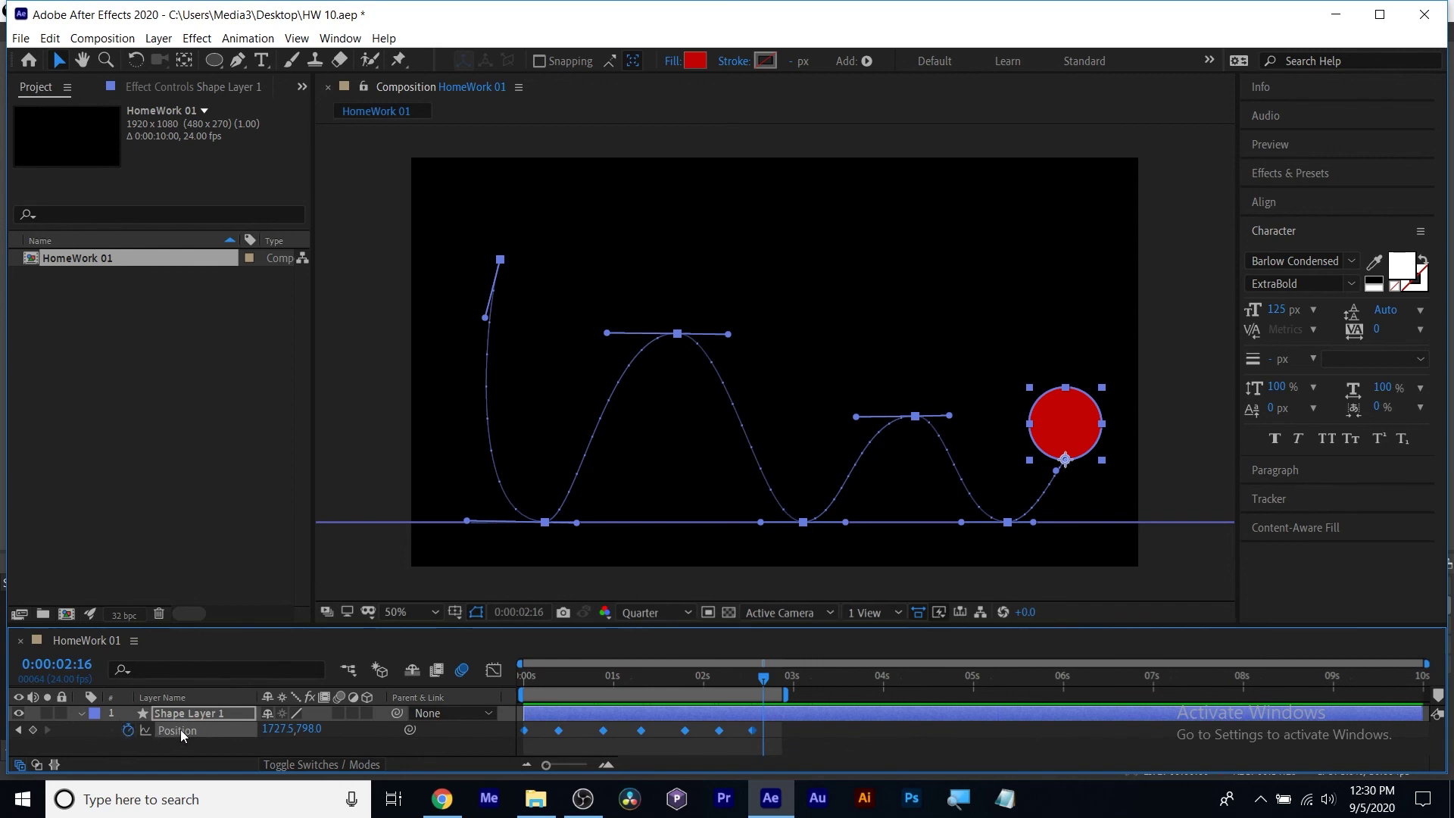
{"action": "right_click", "coordinate": [752, 730]}
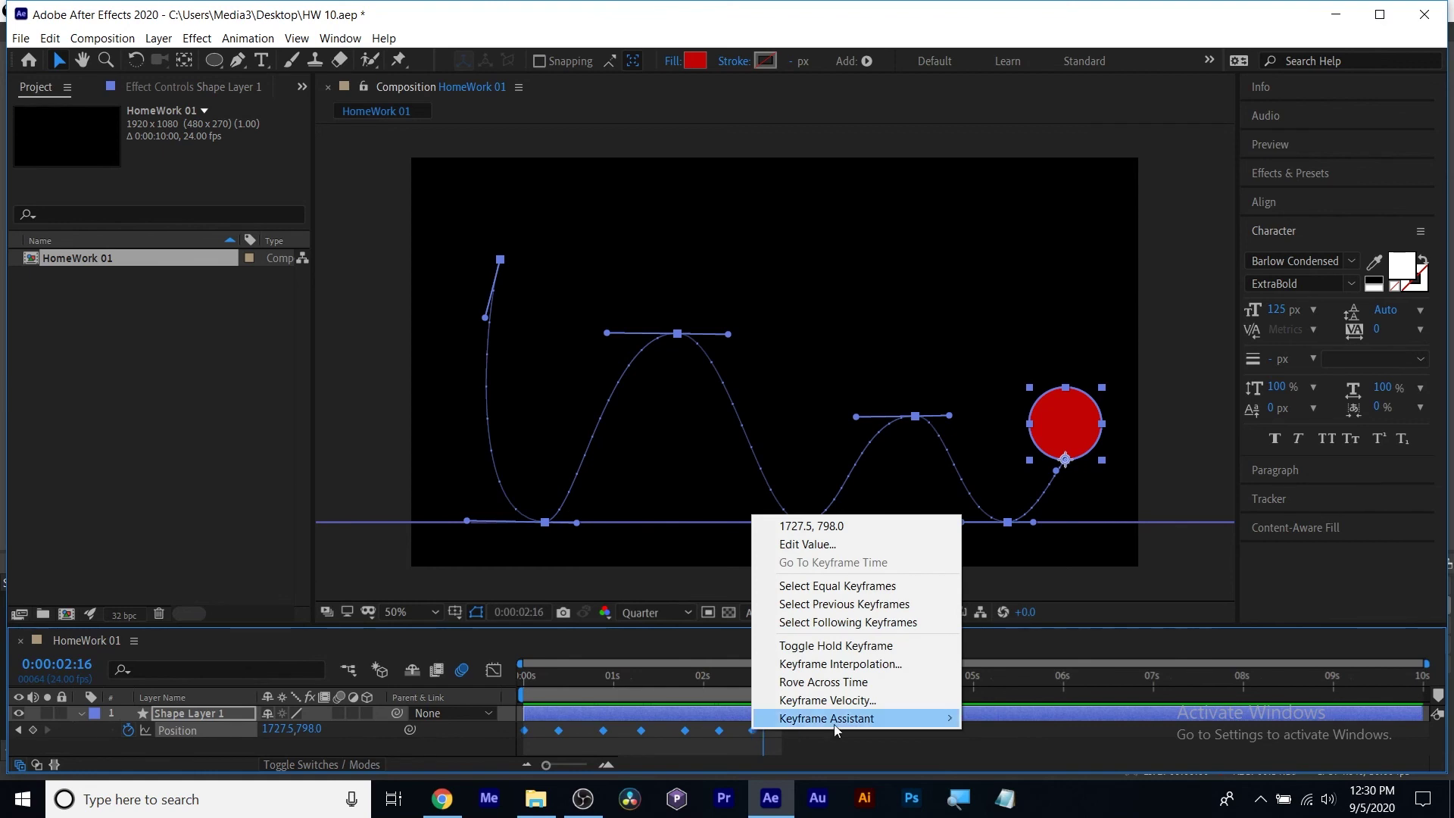
{"action": "mouse_move", "coordinate": [835, 720]}
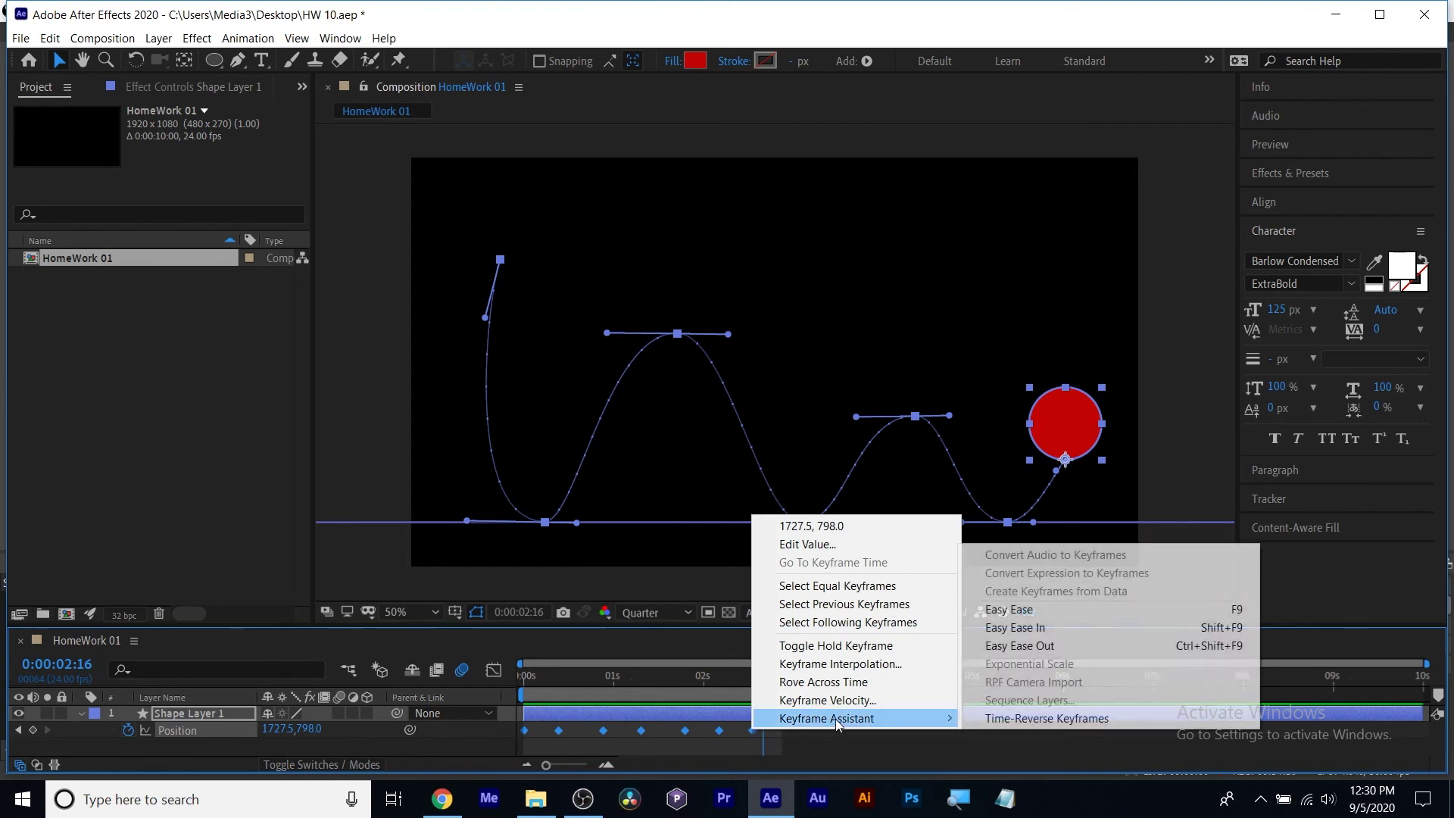
{"action": "left_click", "coordinate": [1036, 613]}
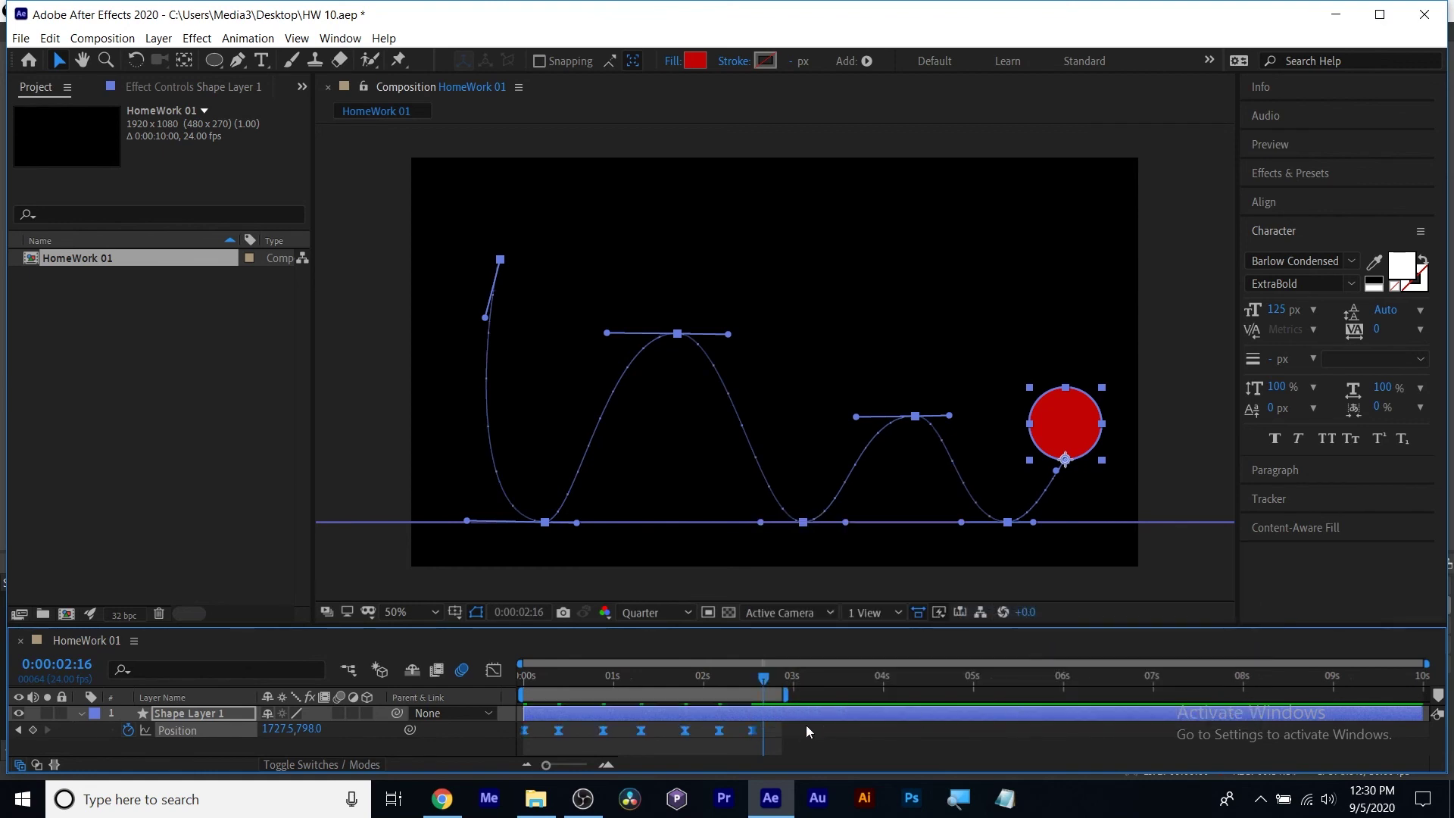
{"action": "left_click_drag", "start_coordinate": [722, 673], "coordinate": [434, 669]}
{"action": "key", "text": "space"}
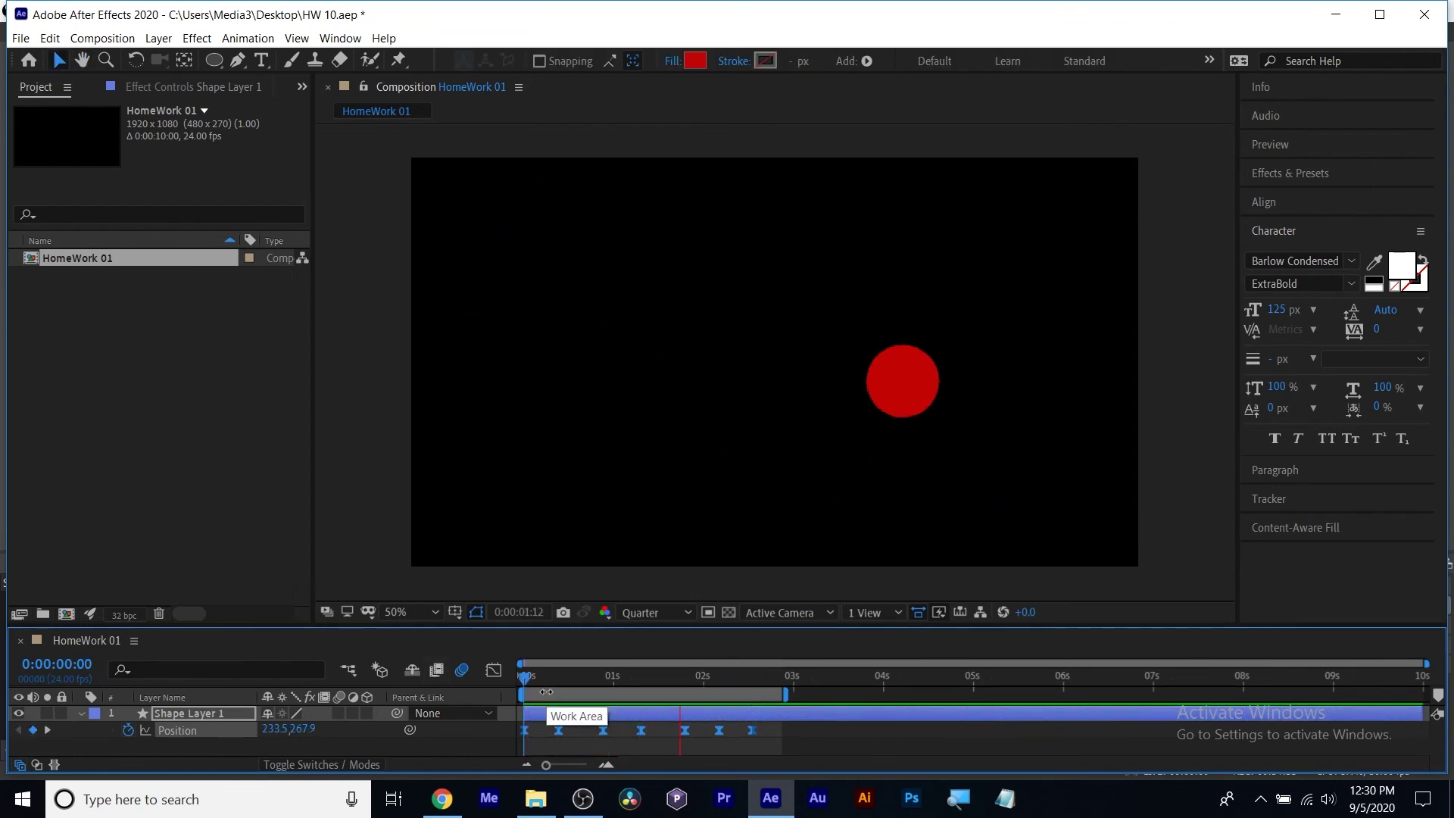
{"action": "key", "text": "space"}
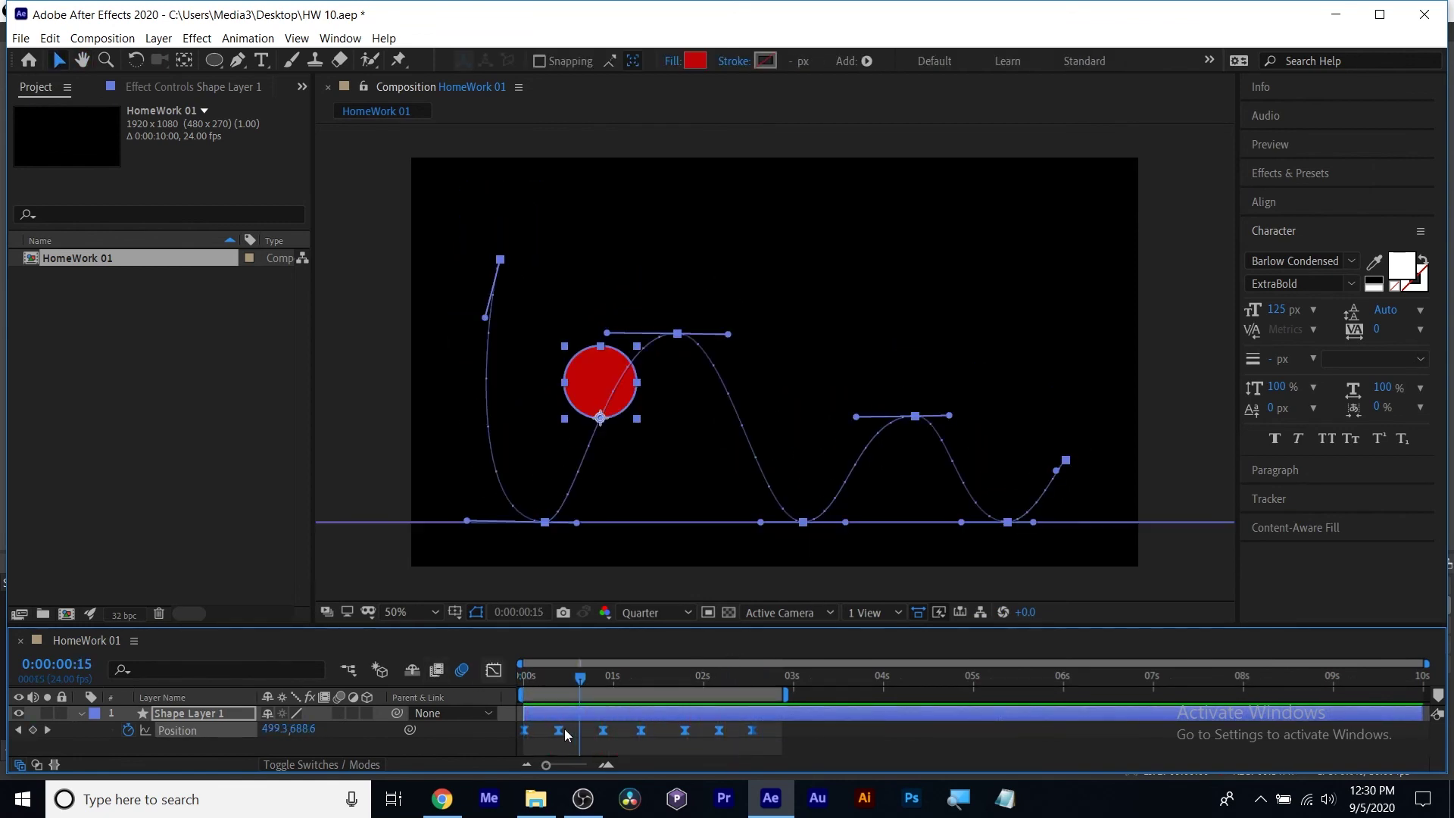
Show the Position property in the Graph Editor as a speed graph and stretch its time scale around the early keyframes.
{"action": "left_click", "coordinate": [494, 669]}
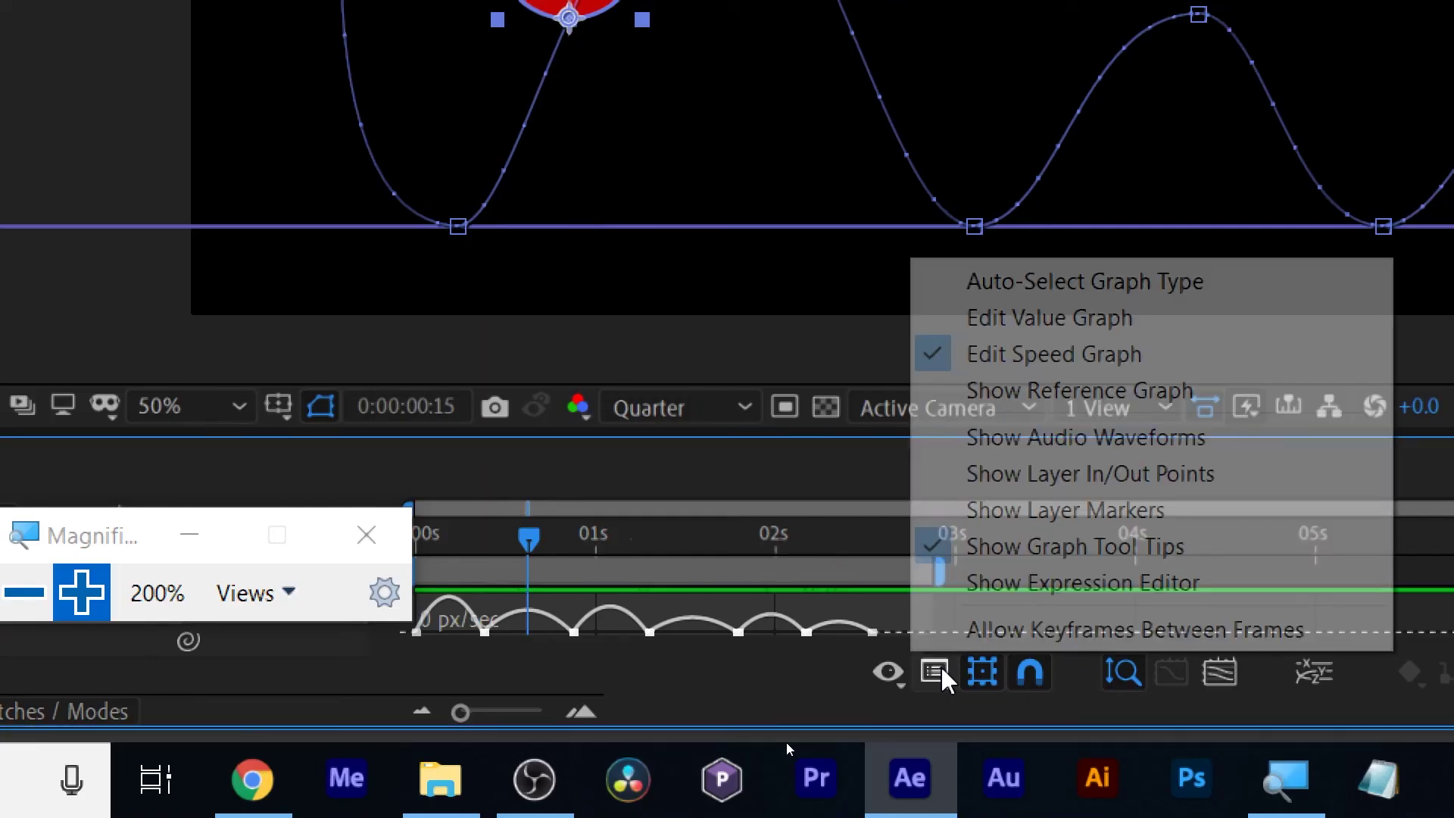
{"action": "key", "text": "super+plus"}
{"action": "left_click", "coordinate": [783, 745]}
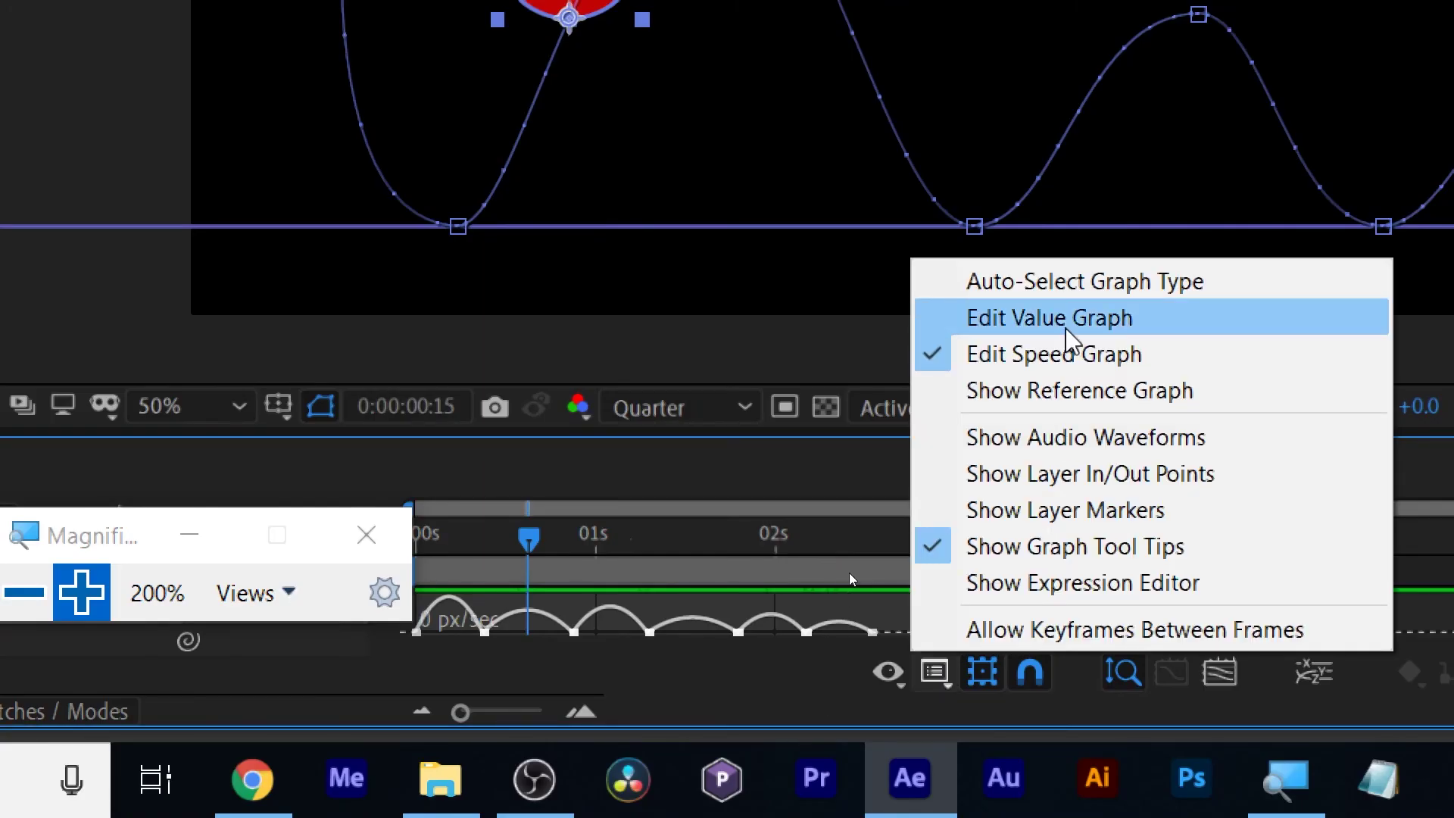
{"action": "left_click", "coordinate": [1090, 356]}
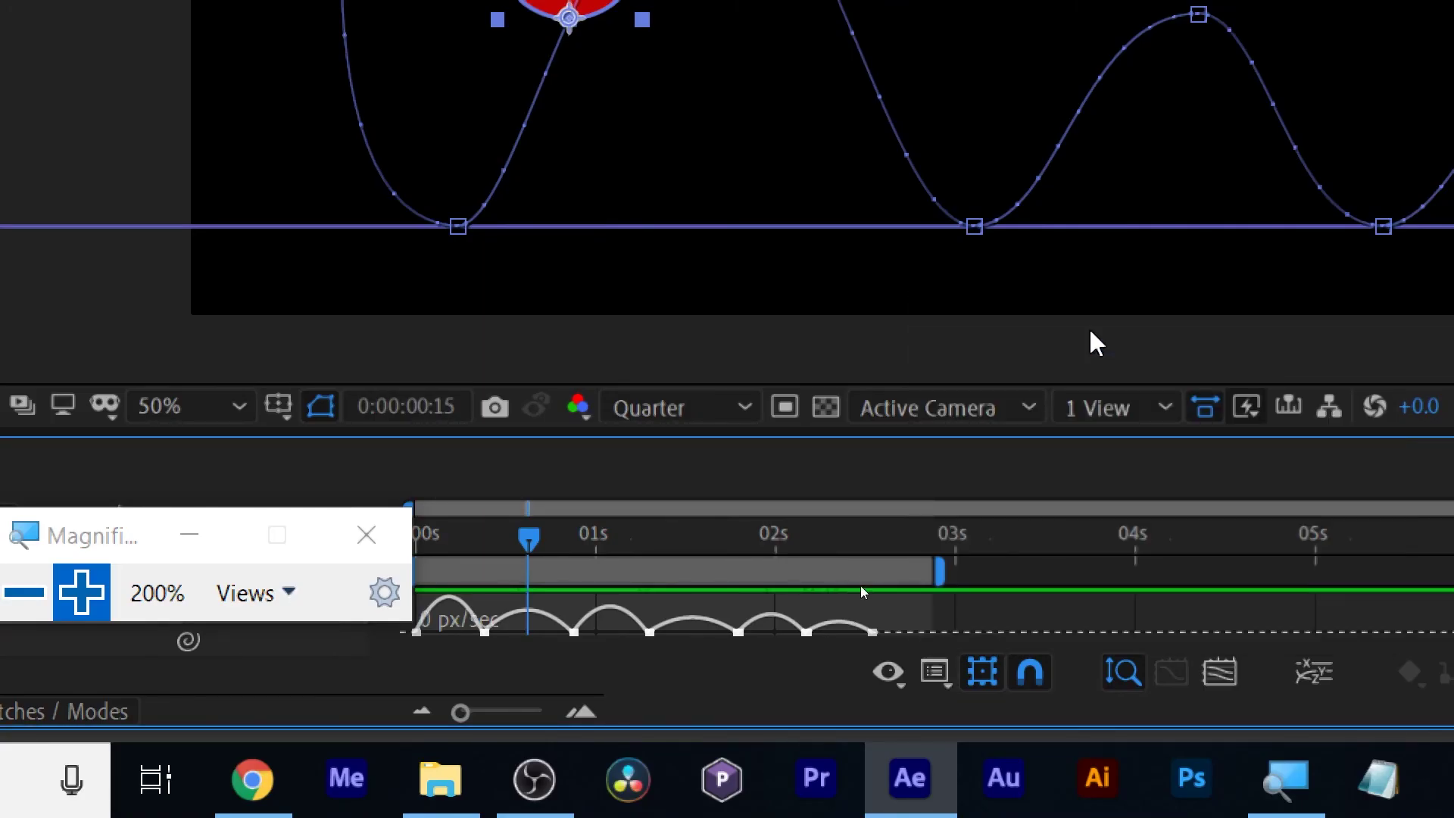
{"action": "left_click", "coordinate": [1215, 678]}
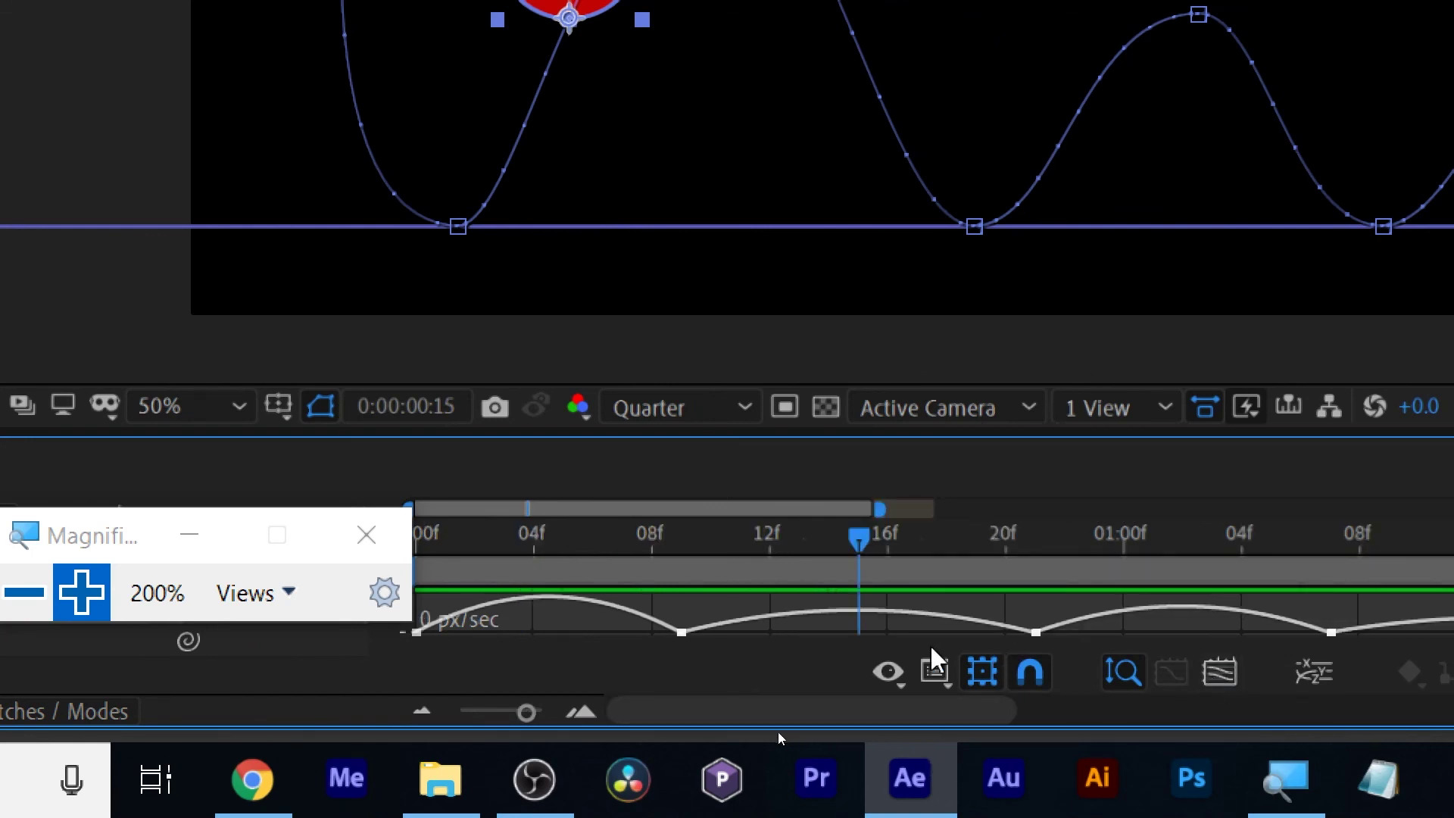
{"action": "key", "text": "super+Escape"}
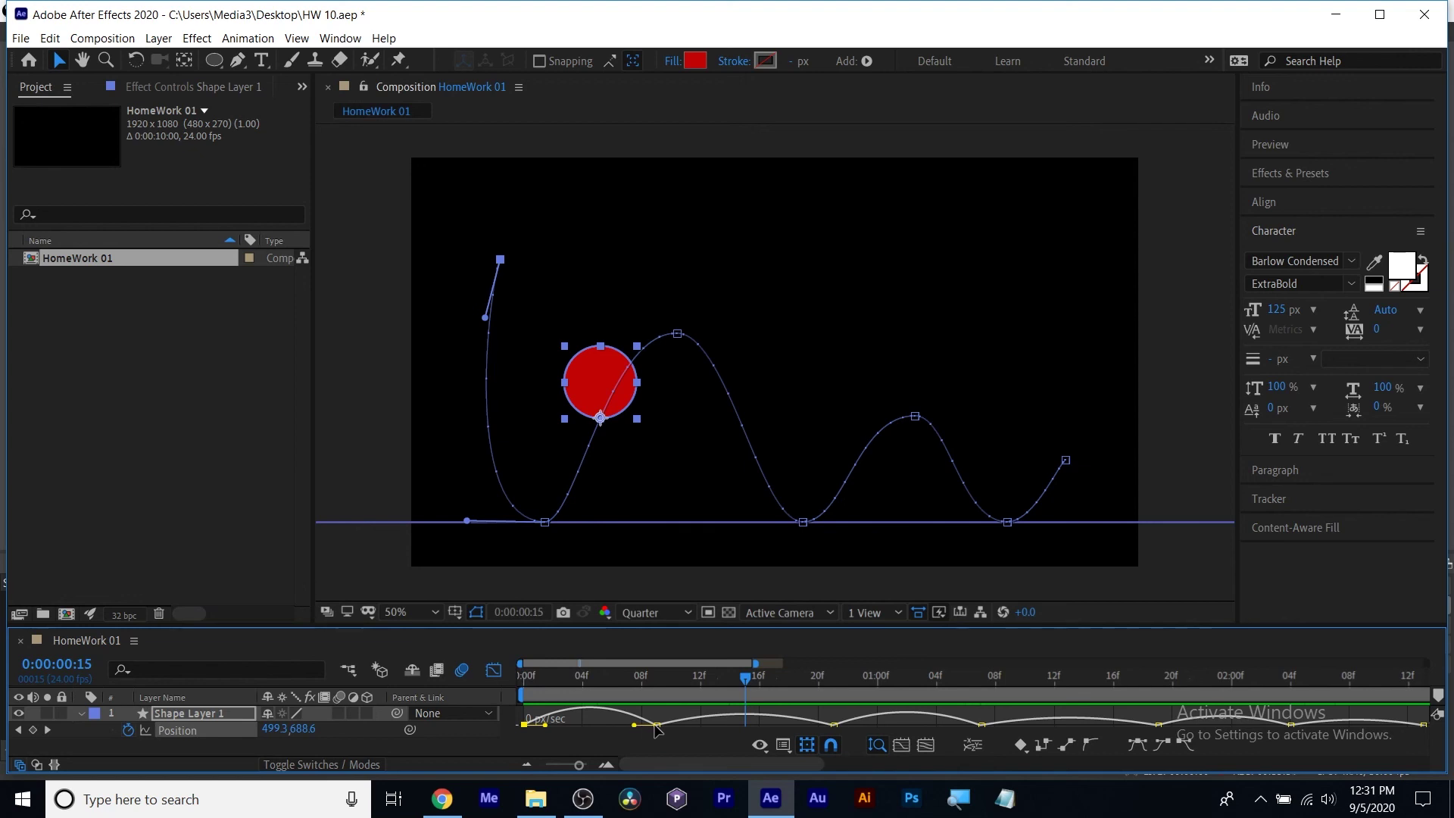
Enlarge the timeline and reshape the first fall's speed curve so it climbs to a sharp peak just before ground contact at frame 9.
{"action": "left_click", "coordinate": [656, 725]}
{"action": "left_click_drag", "start_coordinate": [635, 728], "coordinate": [649, 728]}
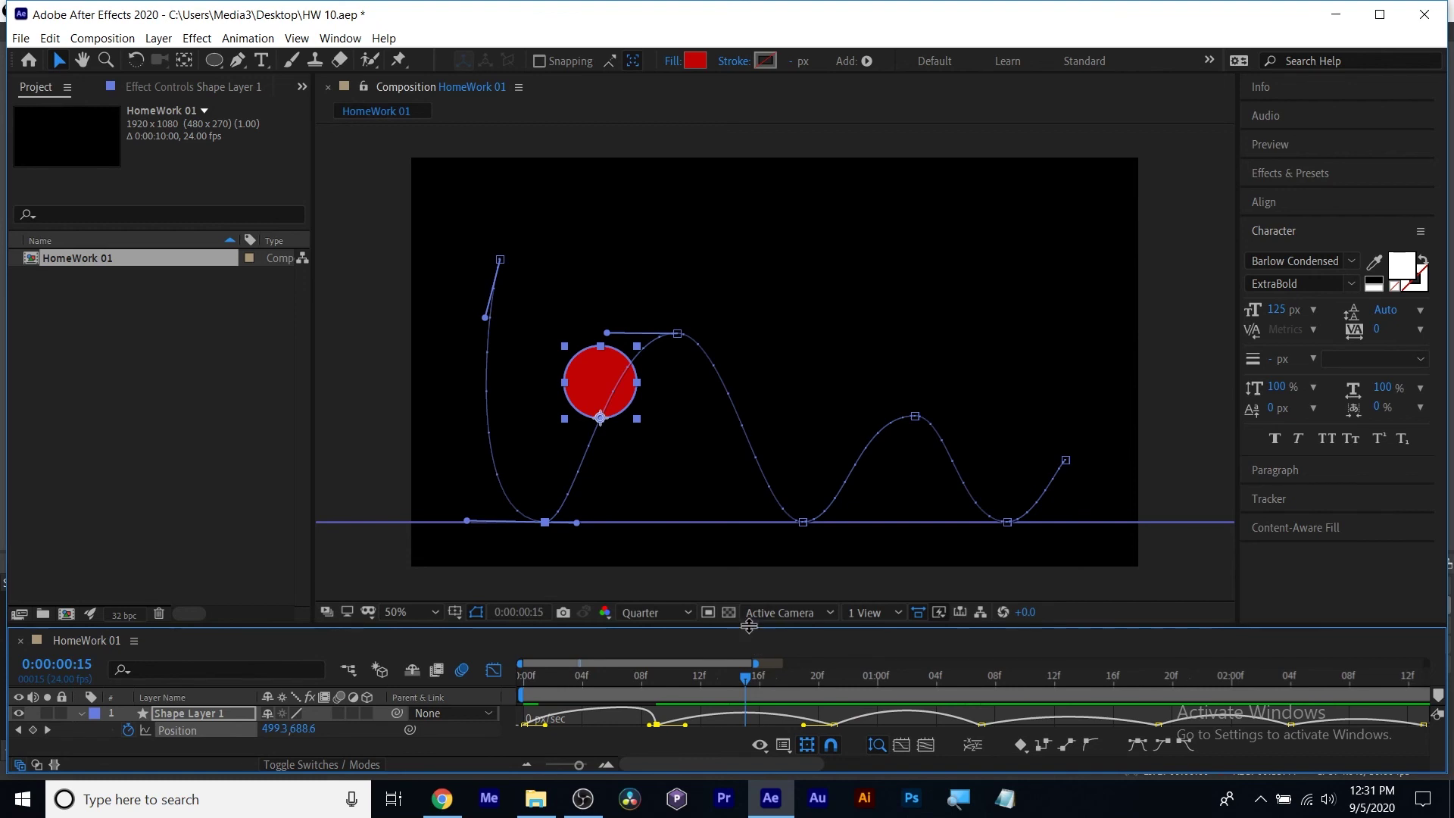
{"action": "left_click_drag", "start_coordinate": [749, 626], "coordinate": [748, 539]}
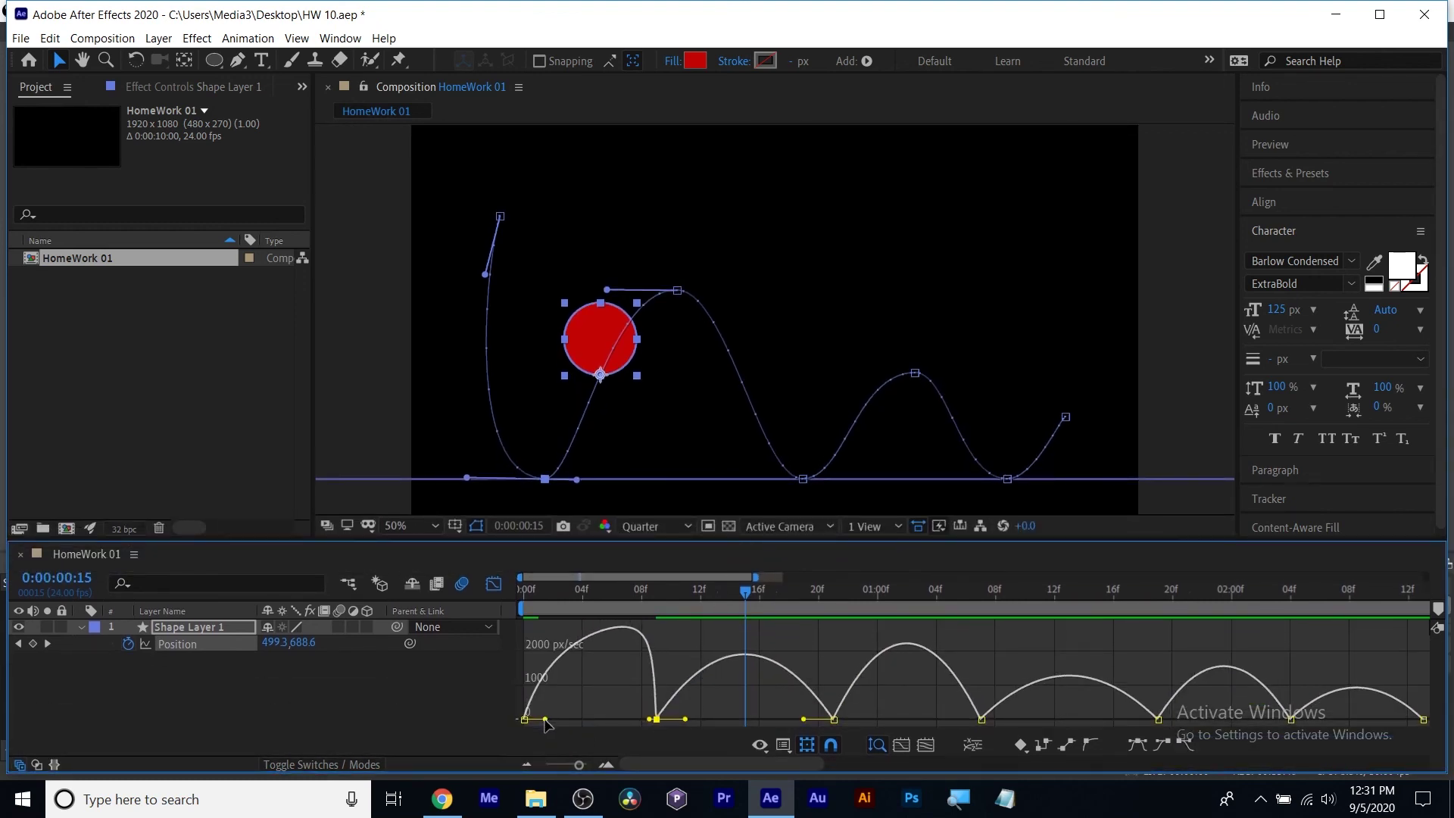
{"action": "left_click_drag", "start_coordinate": [545, 720], "coordinate": [645, 723]}
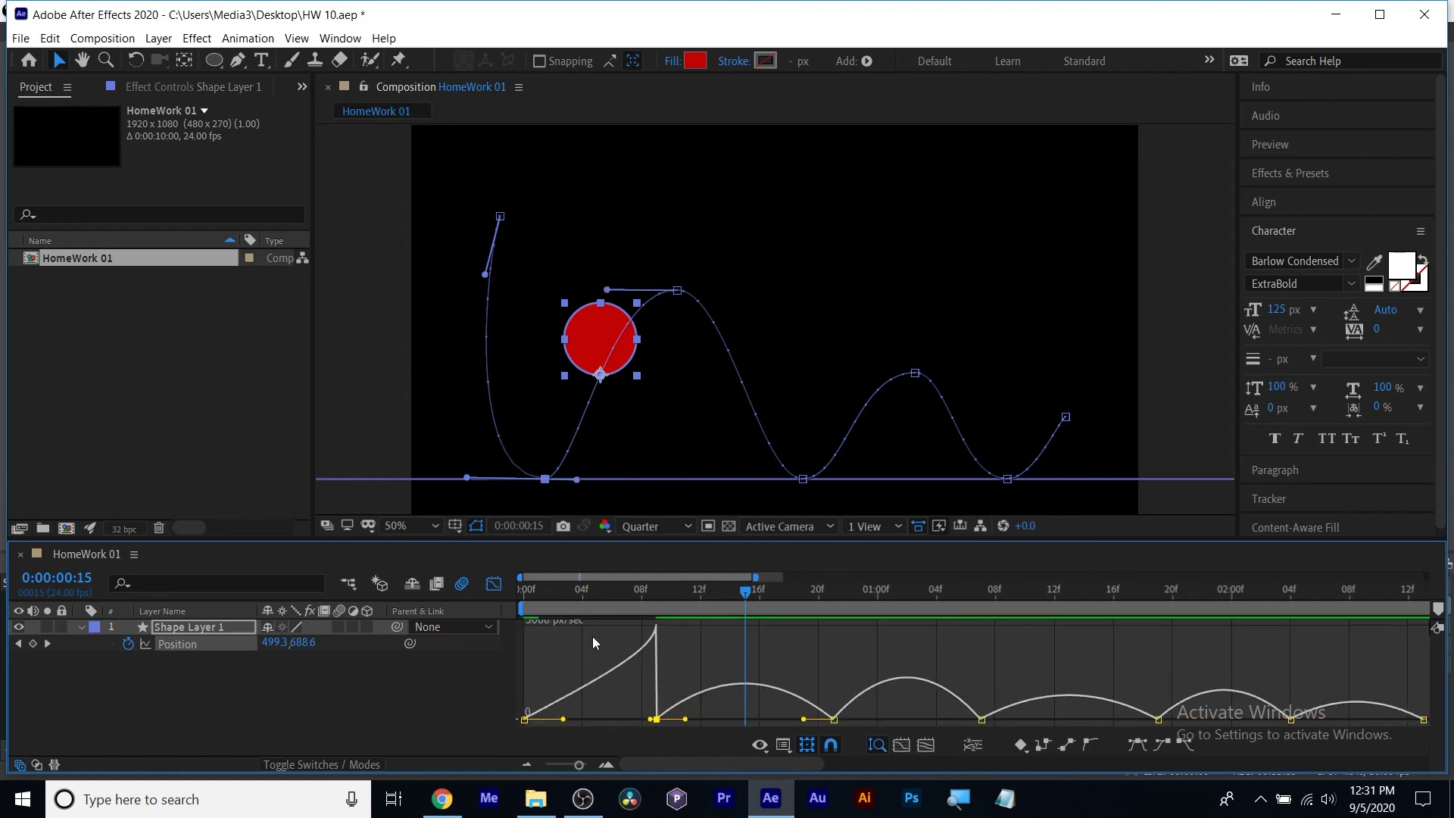
Preview the bounce repeatedly from frame 0 and examine the ball's acceleration into the first ground contact.
{"action": "left_click", "coordinate": [566, 593]}
{"action": "key", "text": "space"}
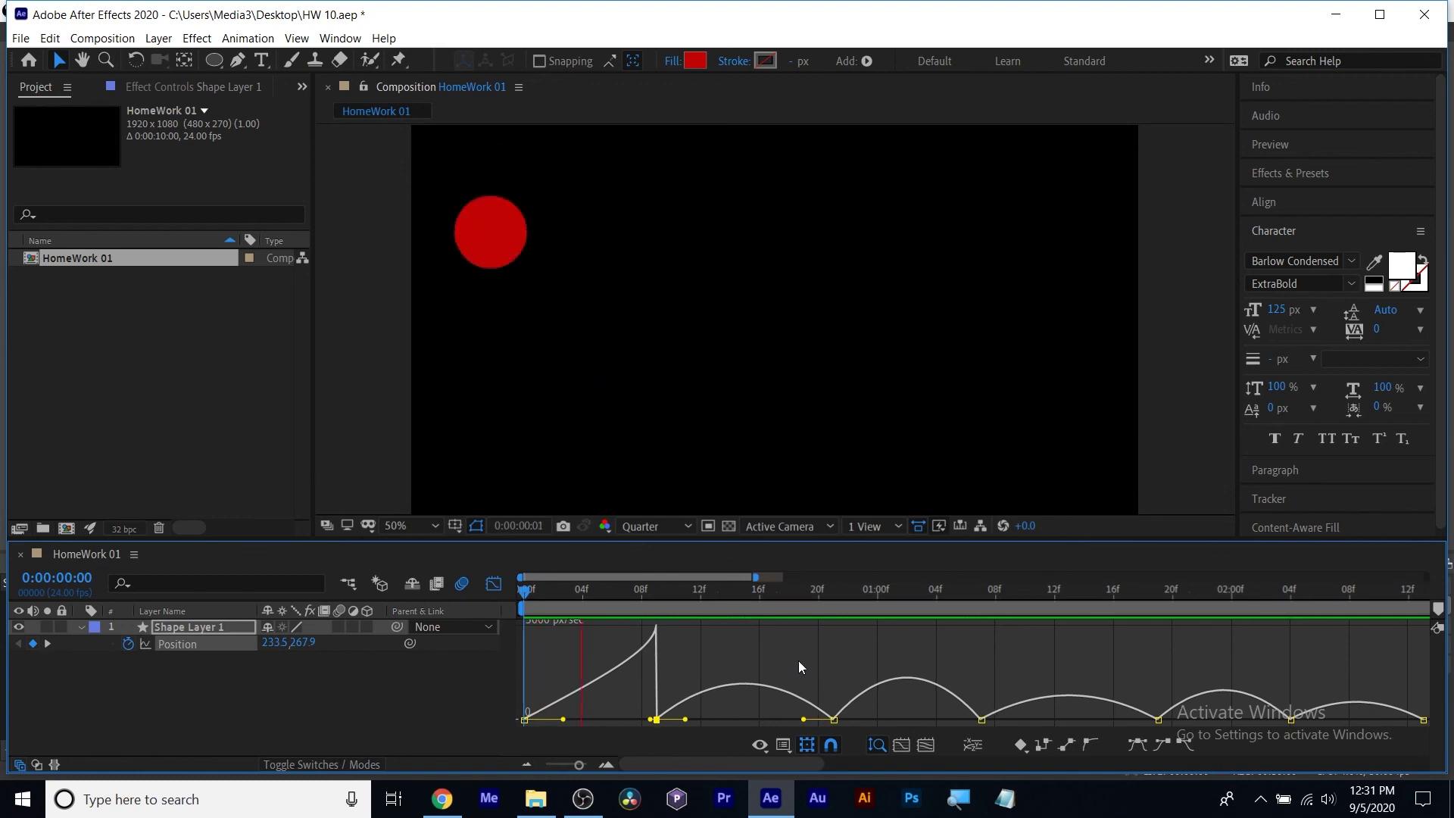
{"action": "left_click", "coordinate": [606, 588]}
{"action": "left_click_drag", "start_coordinate": [574, 593], "coordinate": [493, 584]}
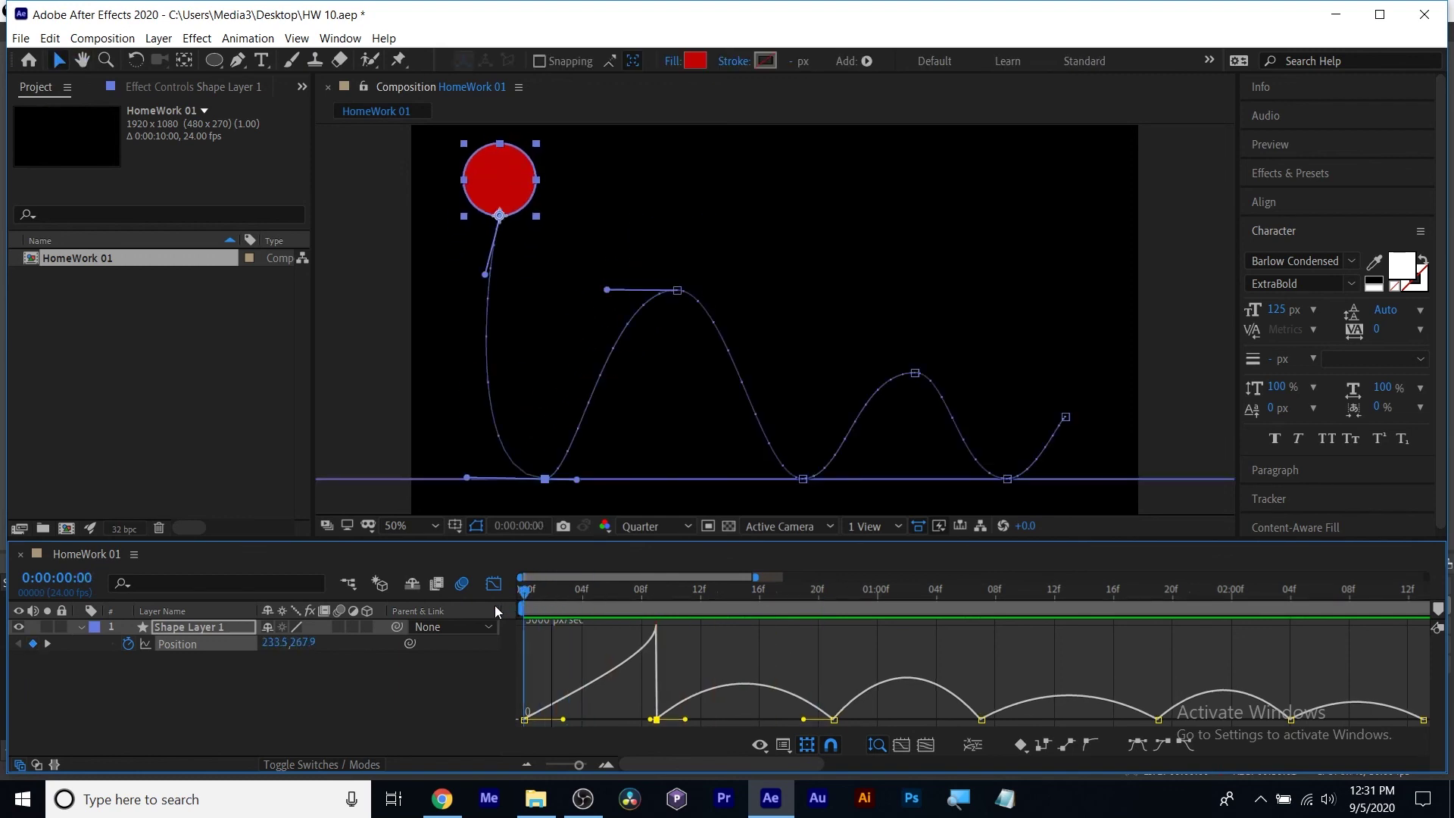
{"action": "key", "text": "space"}
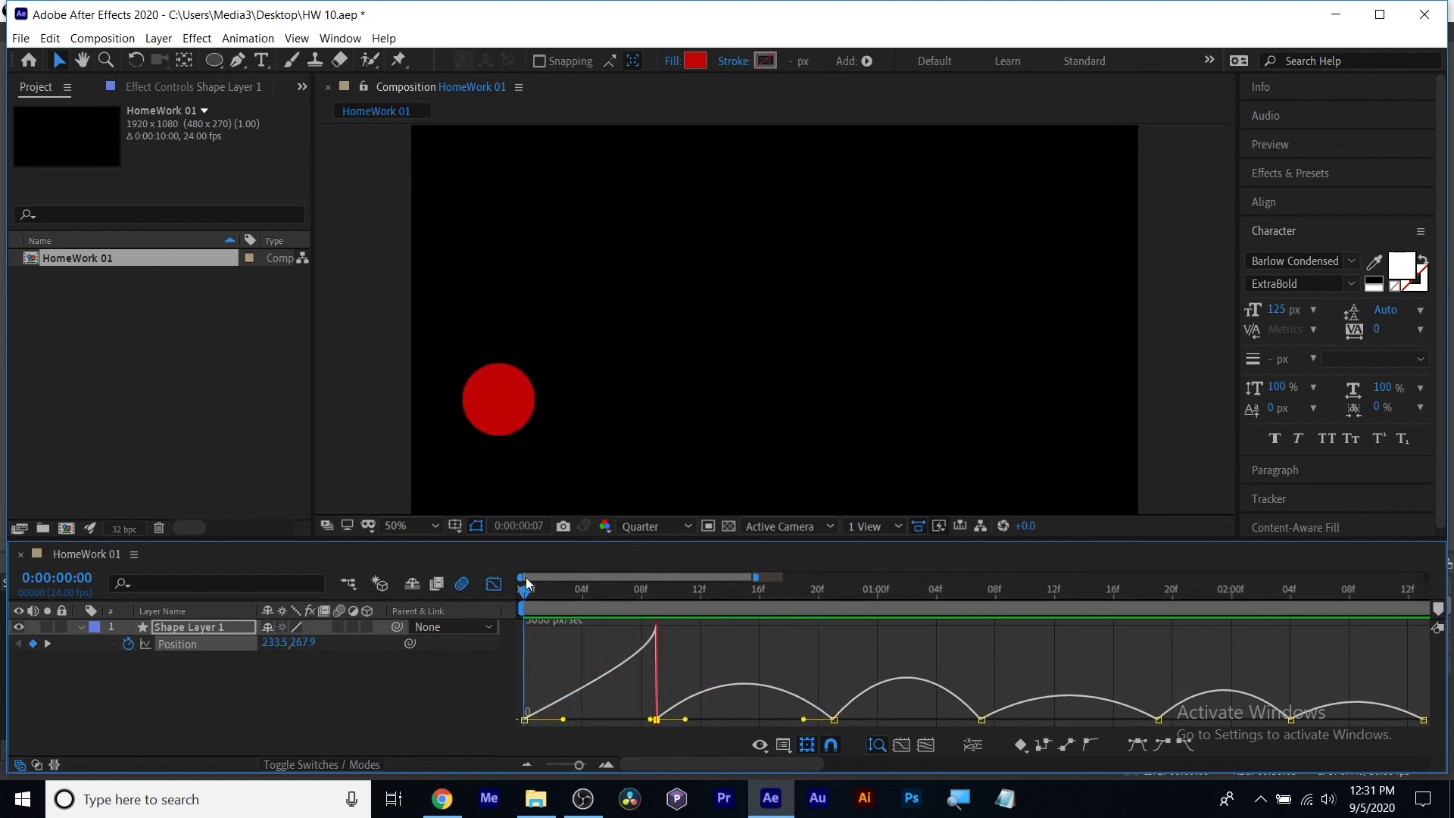
{"action": "left_click", "coordinate": [647, 589]}
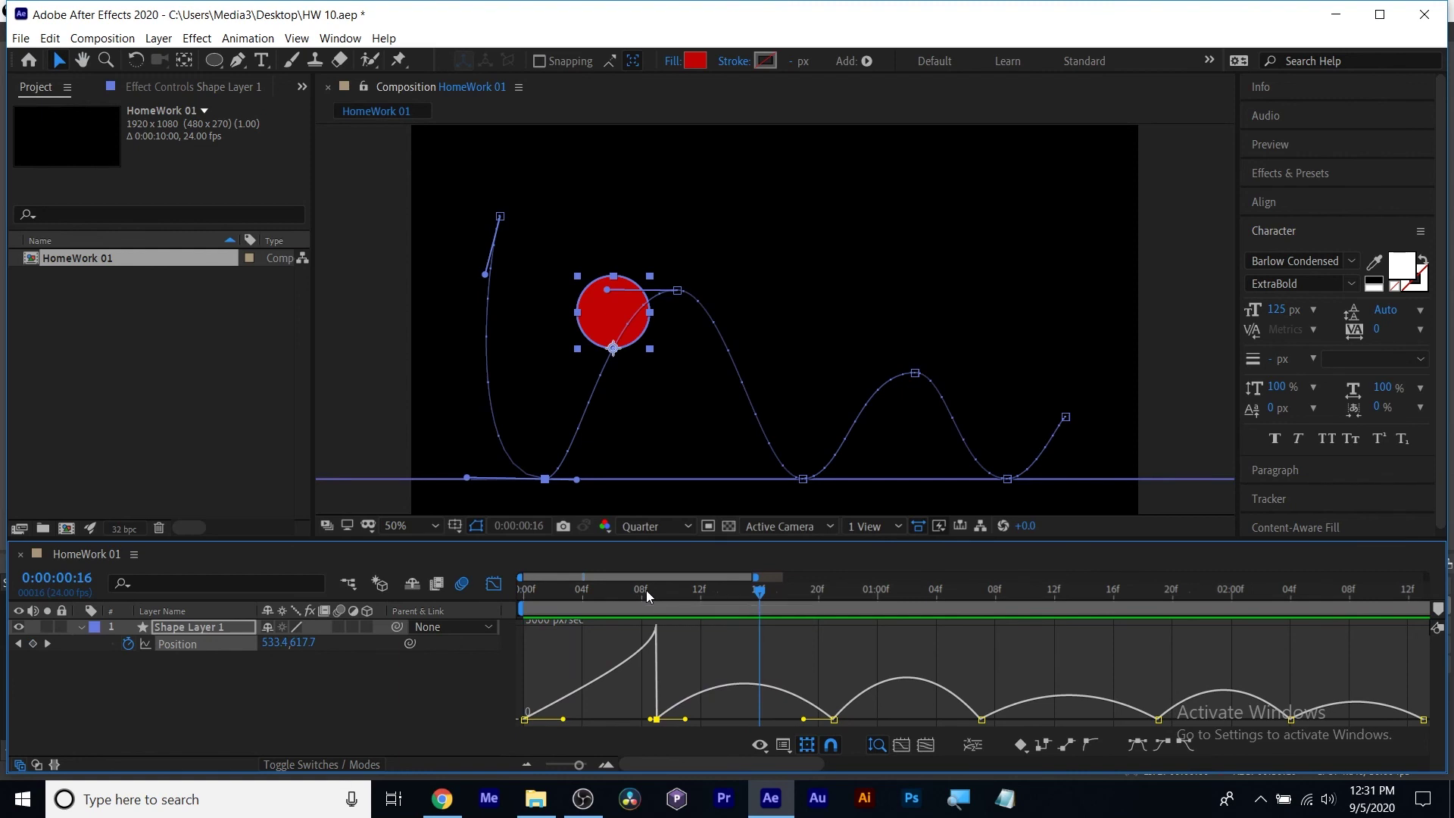
{"action": "left_click_drag", "start_coordinate": [647, 586], "coordinate": [524, 590]}
{"action": "key", "text": "space"}
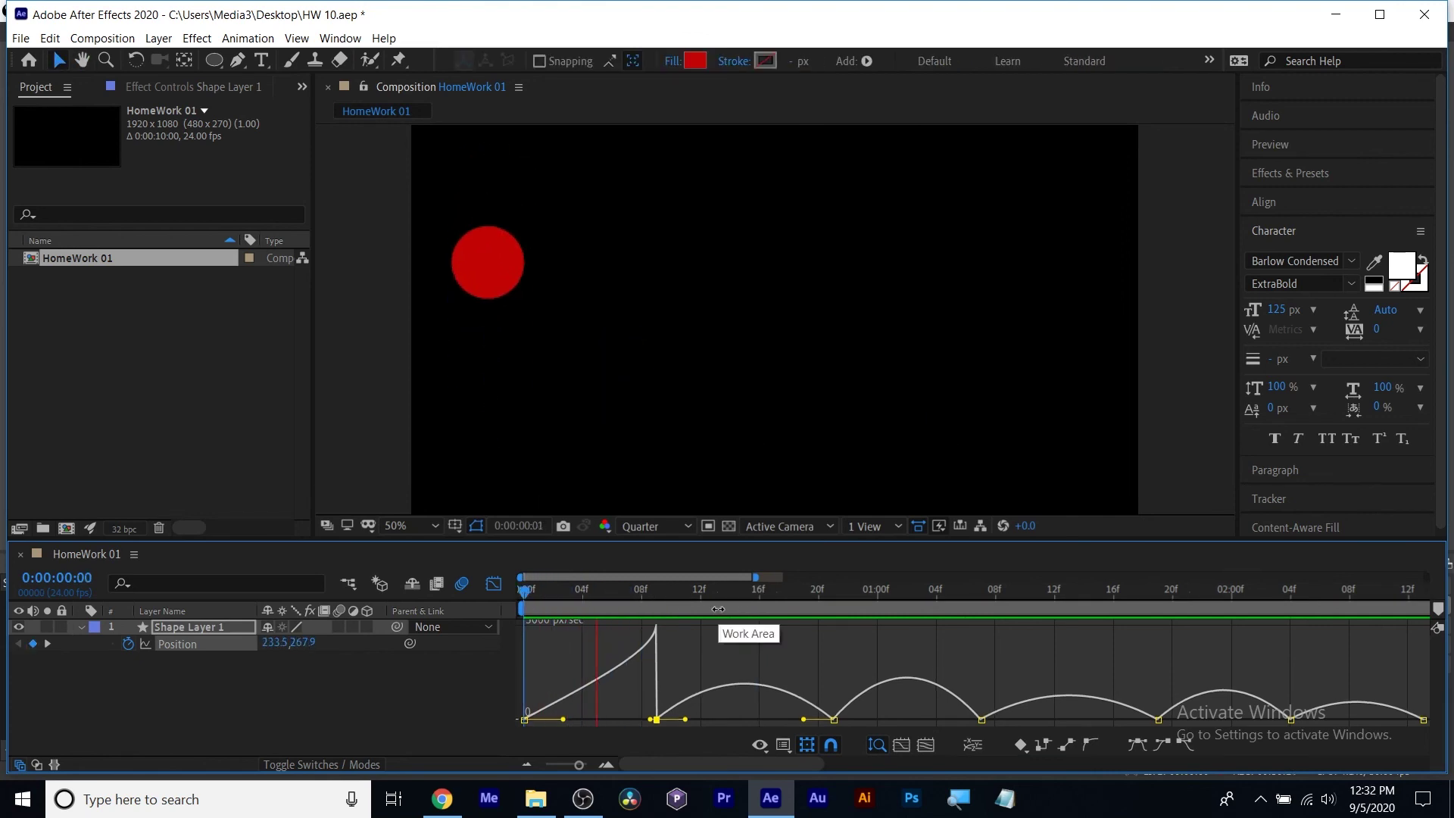
{"action": "key", "text": "space"}
Lengthen the incoming speed handle of the first rebound peak at frame 21 to about five frames and preview the bounce from frame 0.
{"action": "left_click_drag", "start_coordinate": [621, 588], "coordinate": [834, 590]}
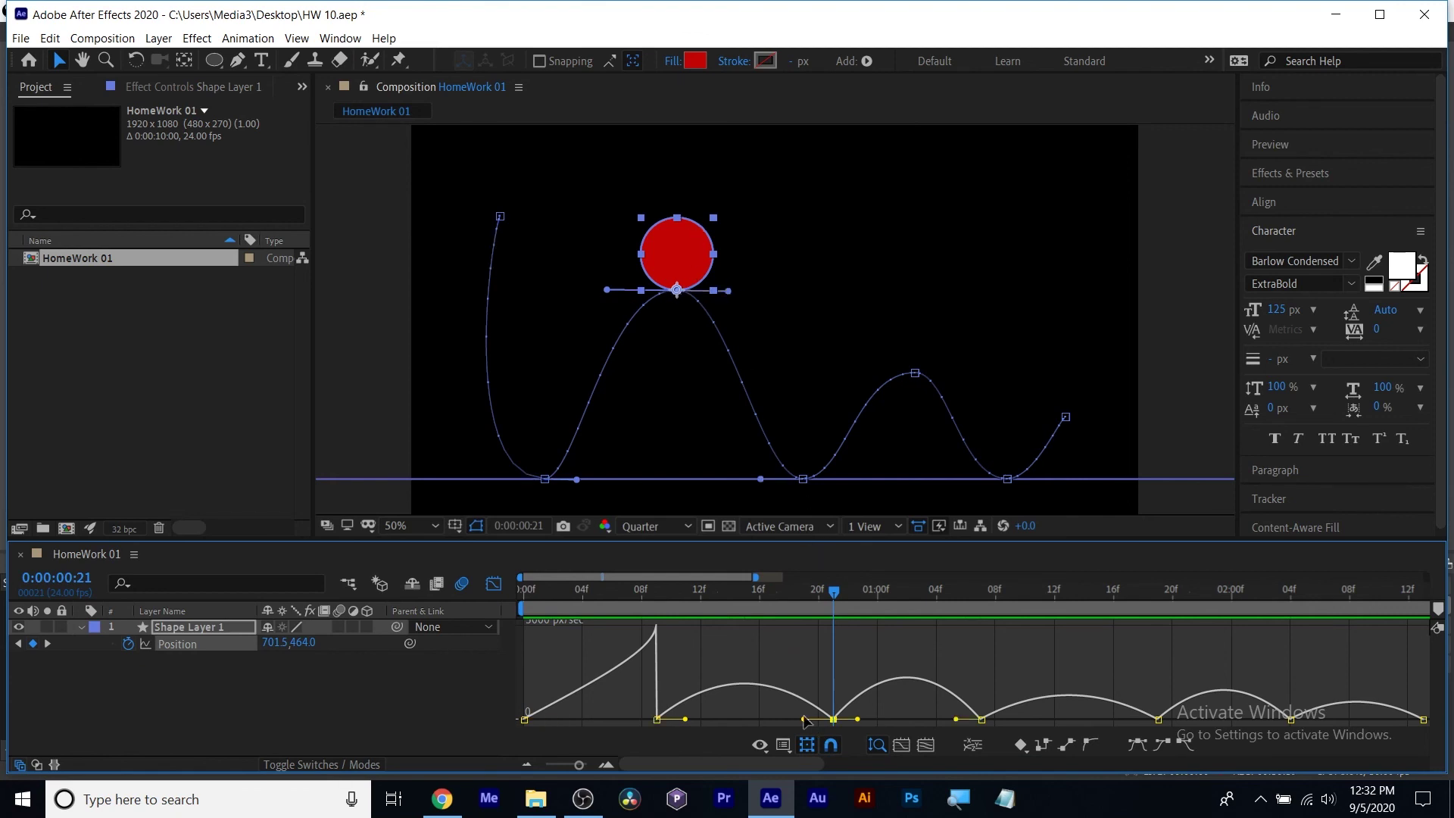
{"action": "left_click_drag", "start_coordinate": [804, 719], "coordinate": [758, 716]}
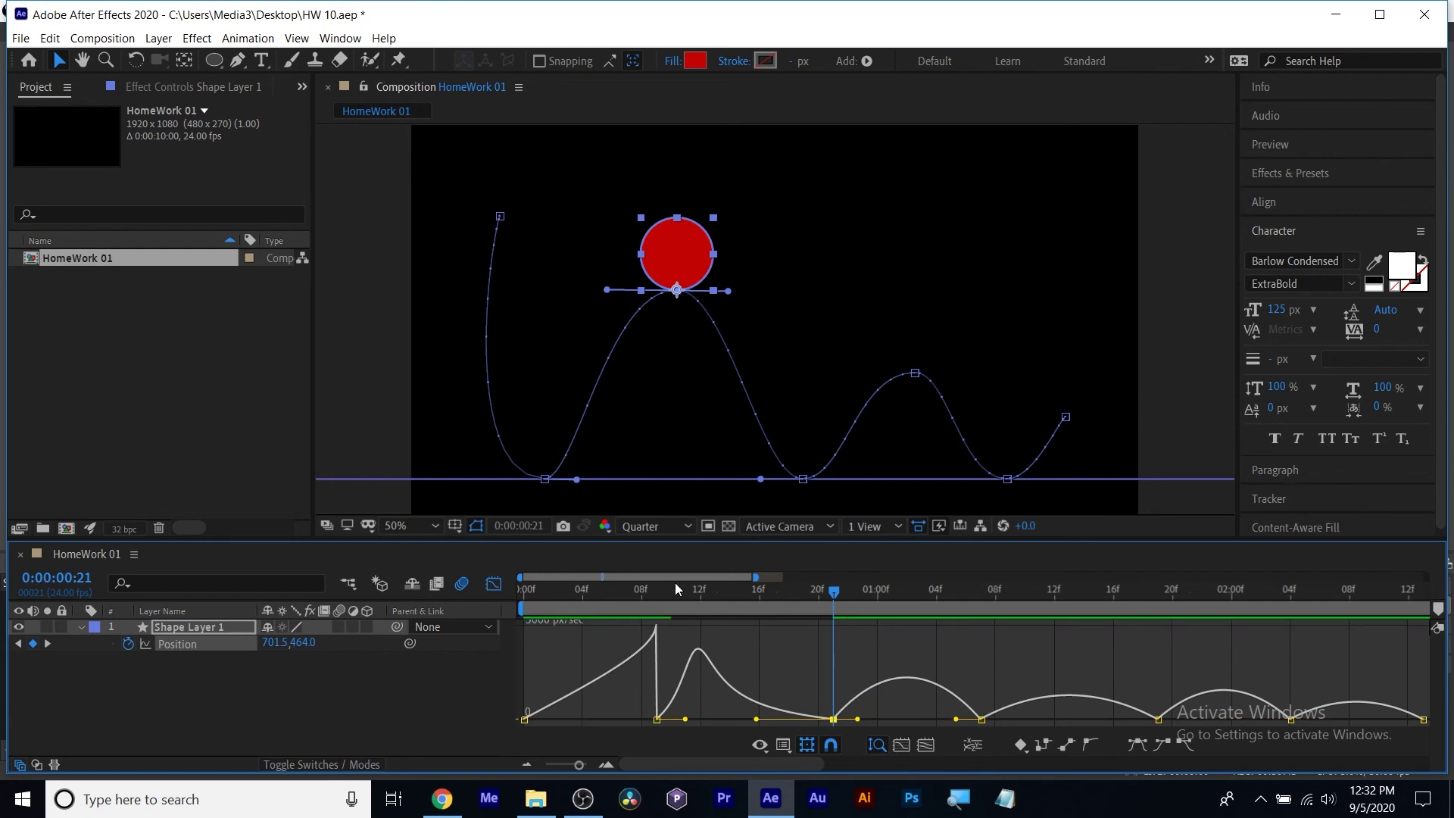
{"action": "left_click_drag", "start_coordinate": [678, 583], "coordinate": [522, 587]}
{"action": "key", "text": "space"}
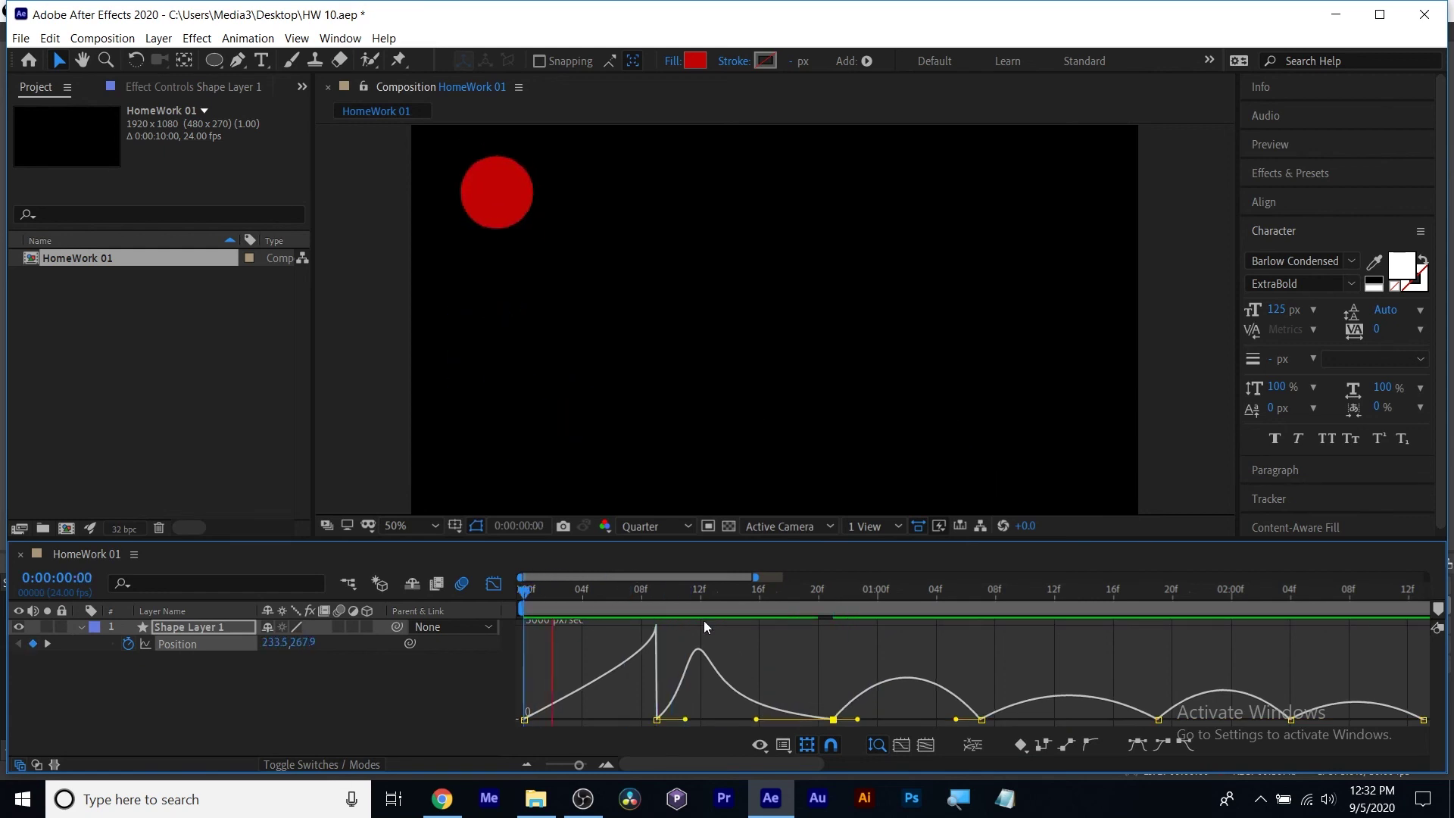
{"action": "key", "text": "space"}
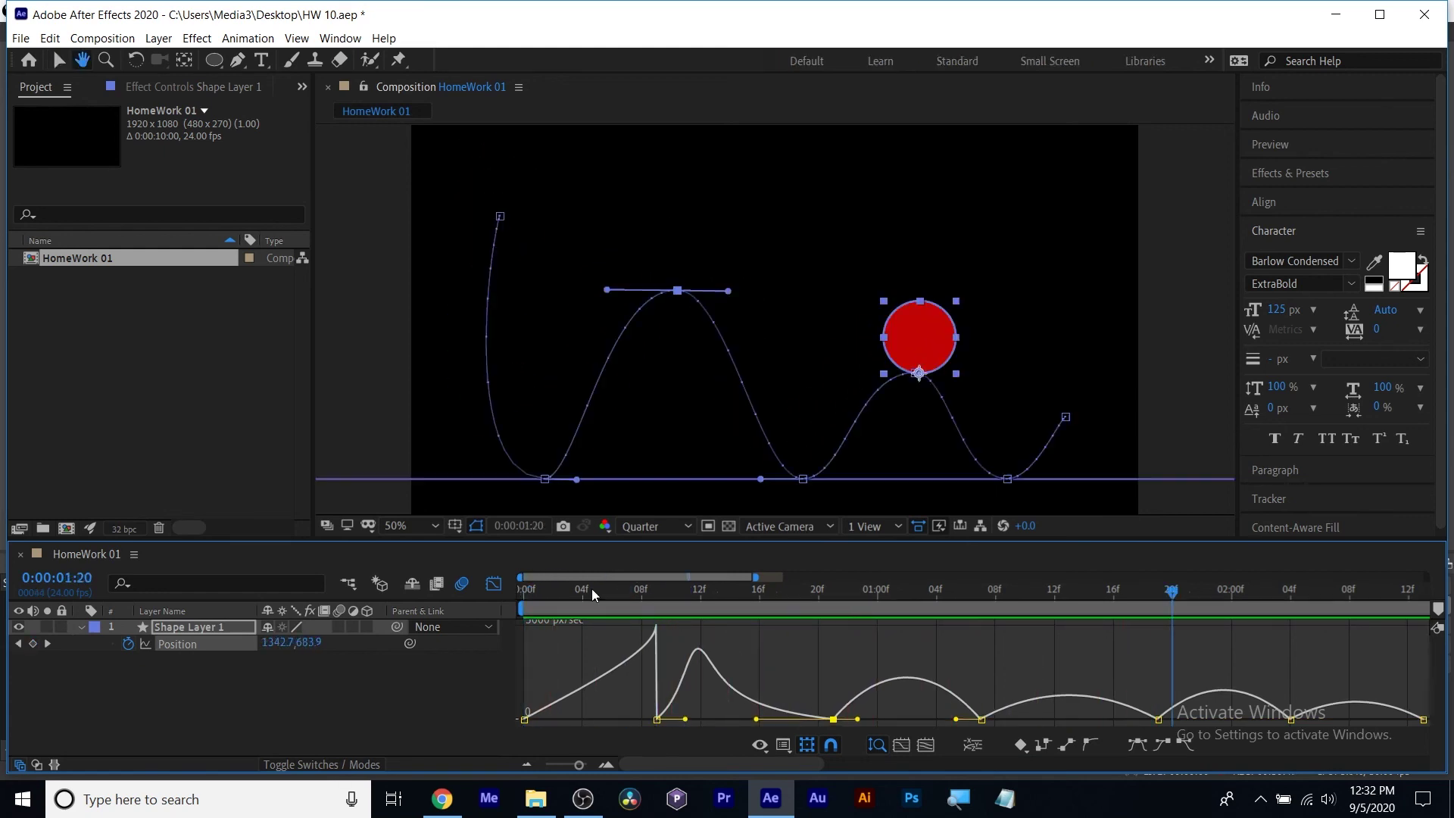
{"action": "key", "text": "space"}
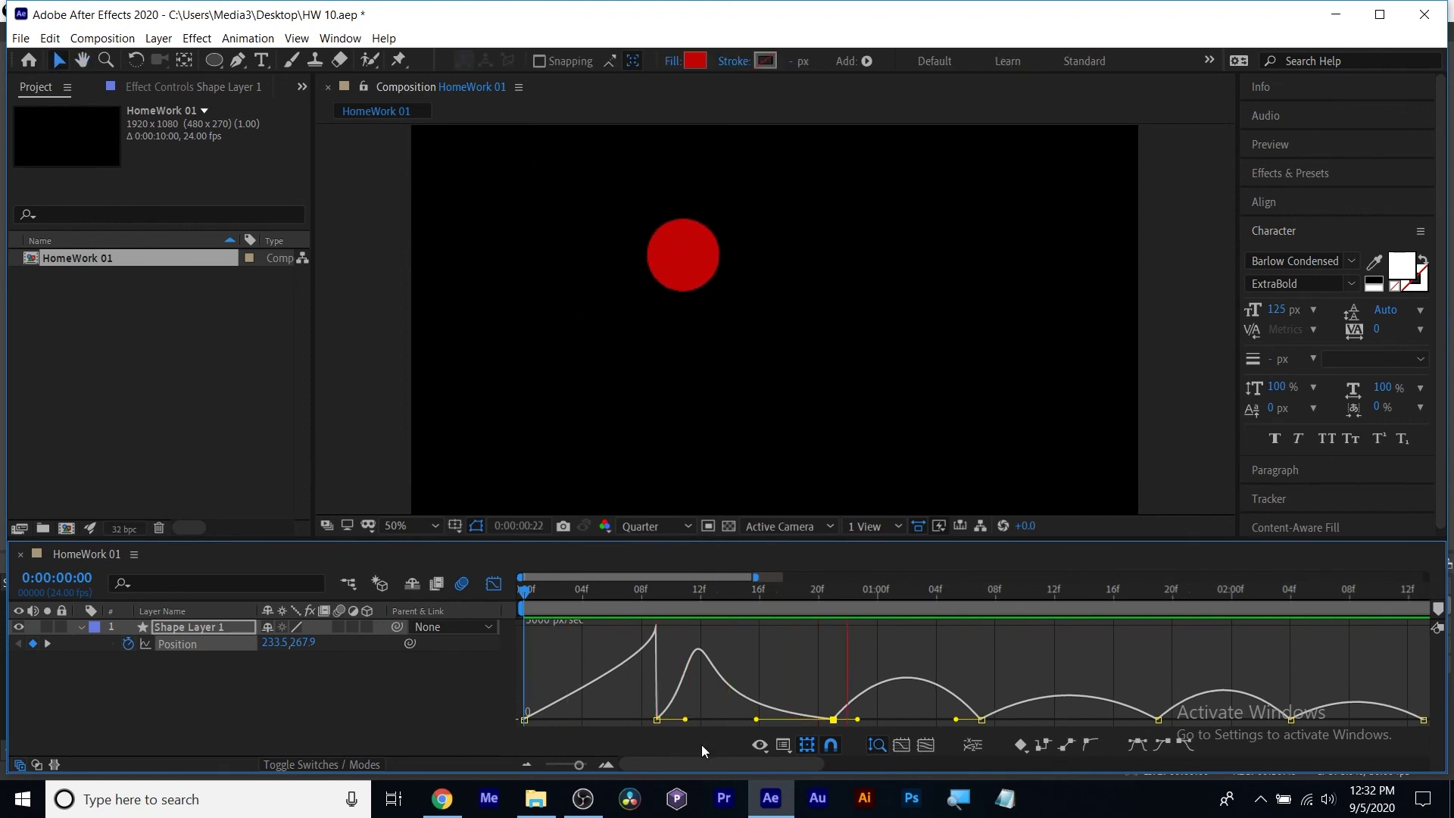
{"action": "key", "text": "space"}
Rebalance the first rebound's speed handles at the ground contact and peak keyframes so the curve forms a narrow peak near frame 14.
{"action": "left_click", "coordinate": [689, 597]}
{"action": "left_click_drag", "start_coordinate": [689, 597], "coordinate": [739, 597]}
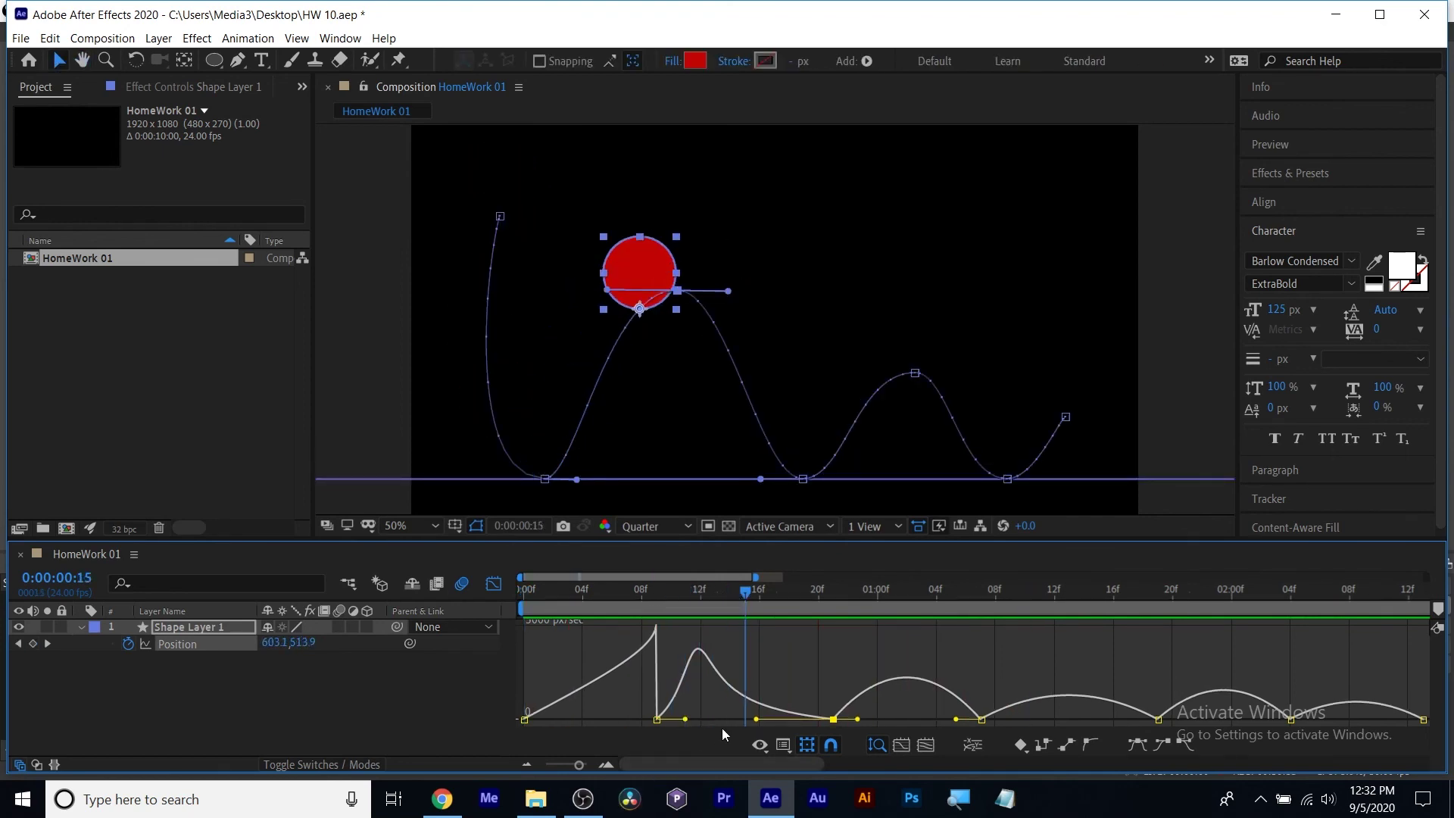
{"action": "left_click_drag", "start_coordinate": [758, 719], "coordinate": [779, 719]}
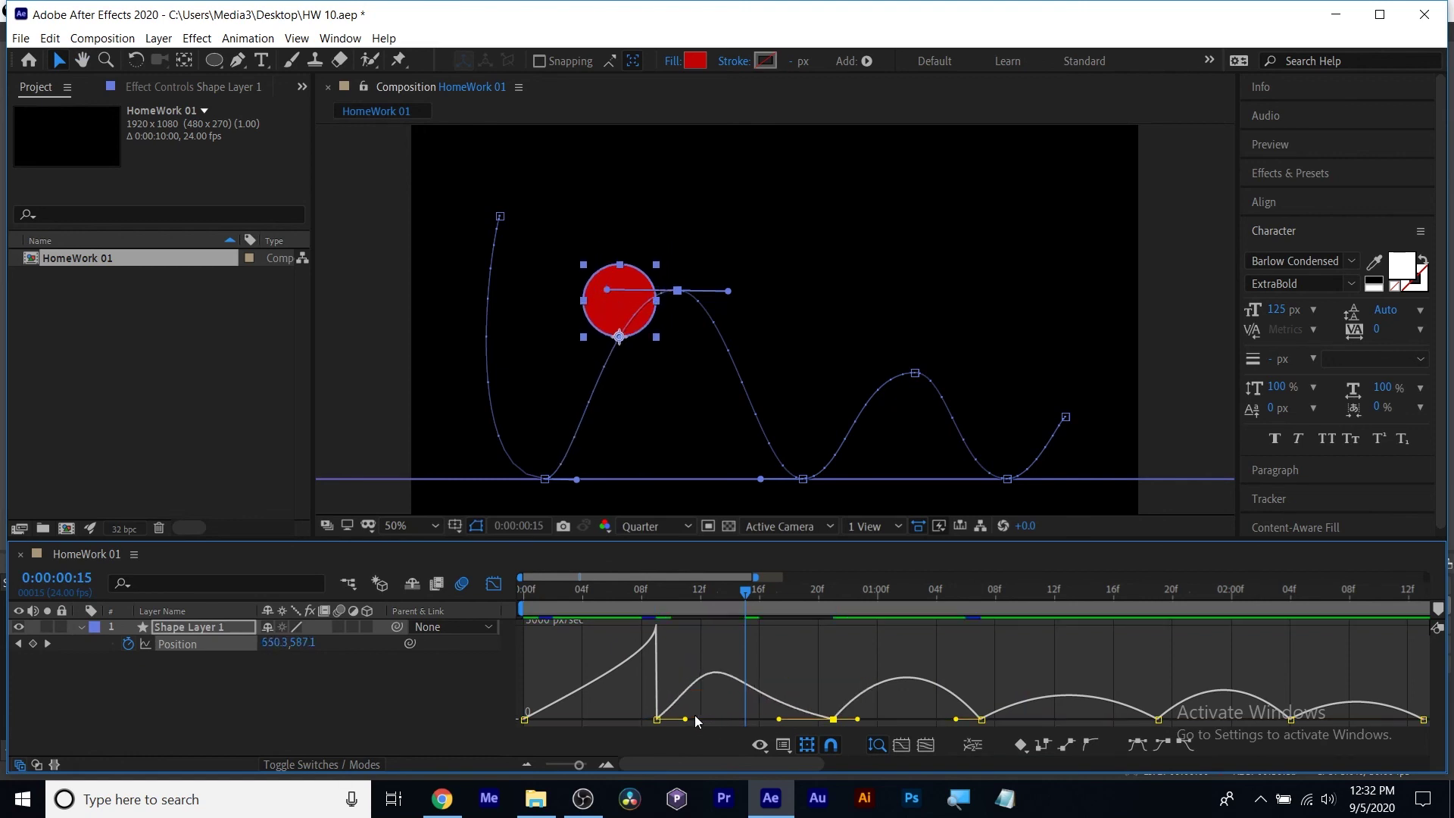
{"action": "left_click_drag", "start_coordinate": [686, 719], "coordinate": [765, 721]}
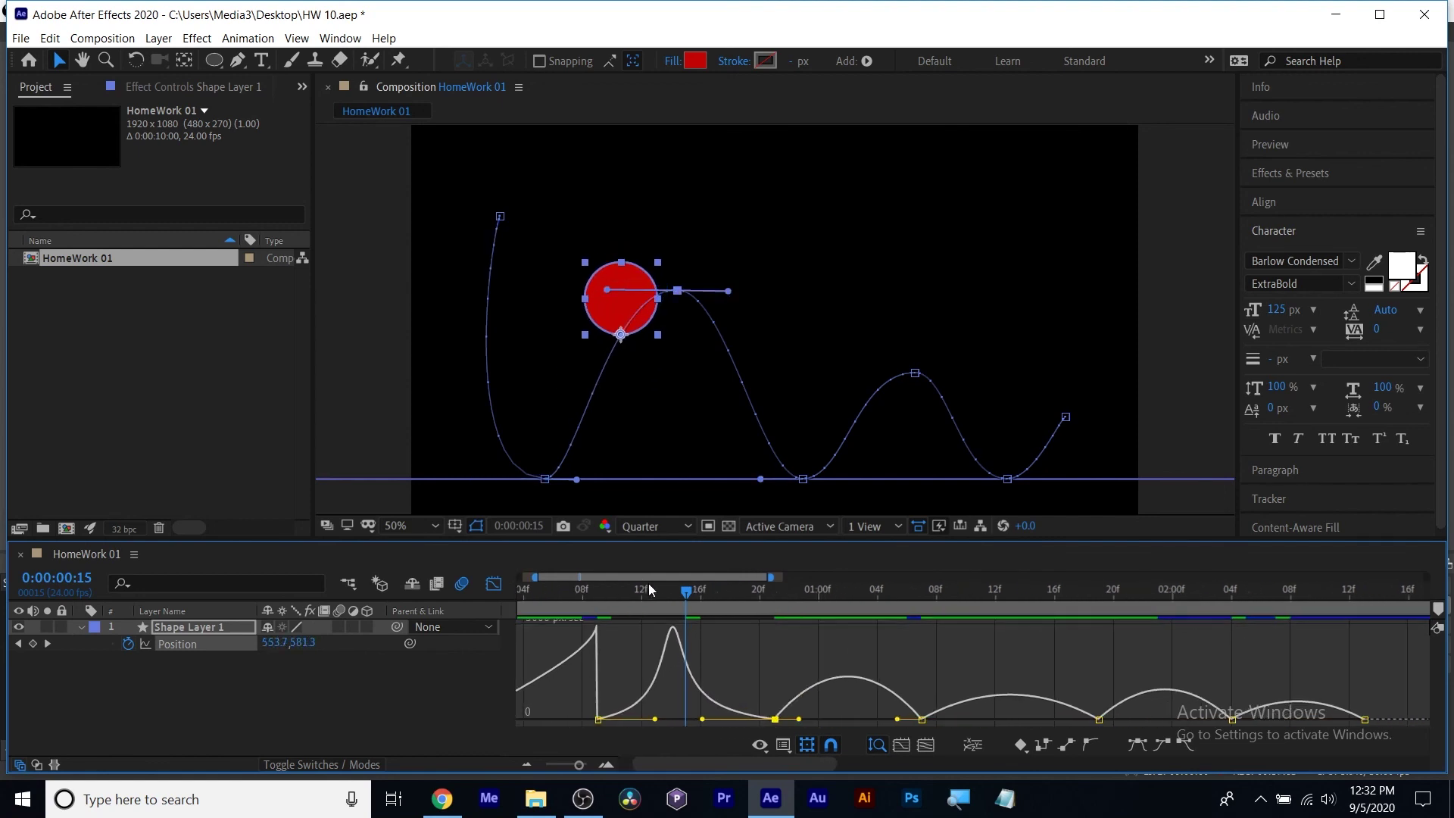
Scrub to the first rebound peak at frame 21 and preview the reshaped first rebound from frame 0.
{"action": "left_click_drag", "start_coordinate": [651, 594], "coordinate": [848, 594]}
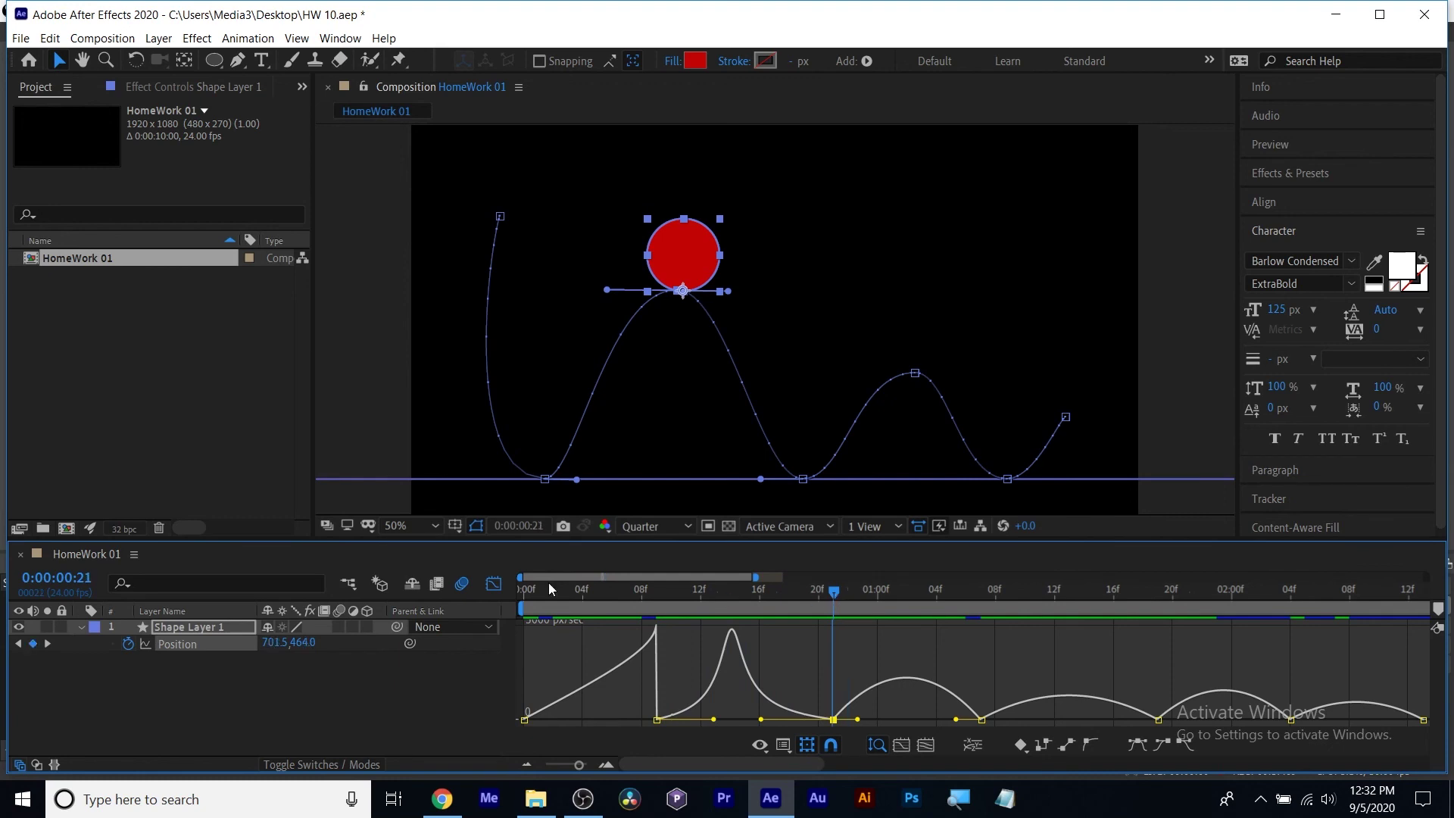
{"action": "key", "text": "Home"}
{"action": "key", "text": "space"}
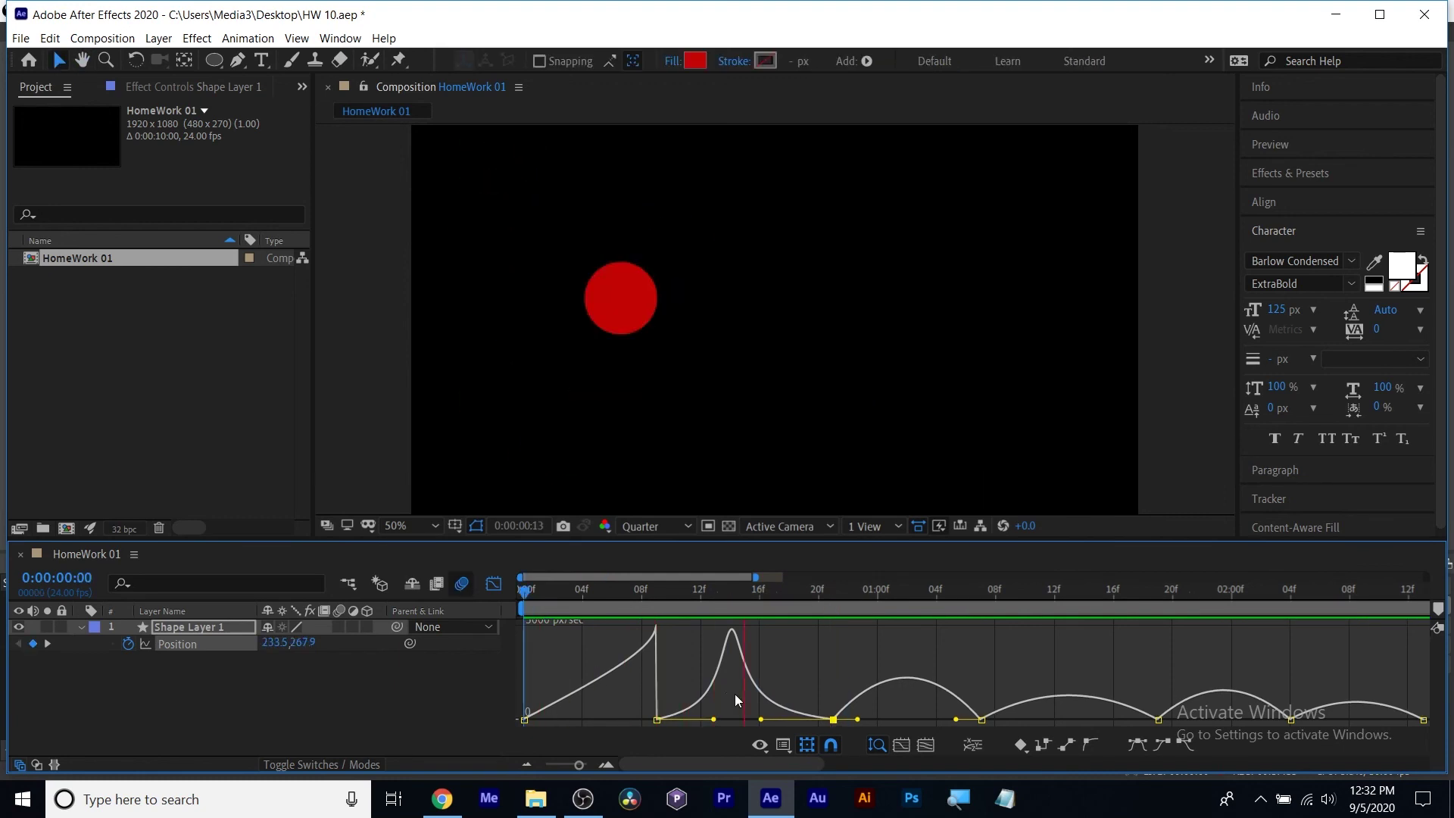
{"action": "key", "text": "space"}
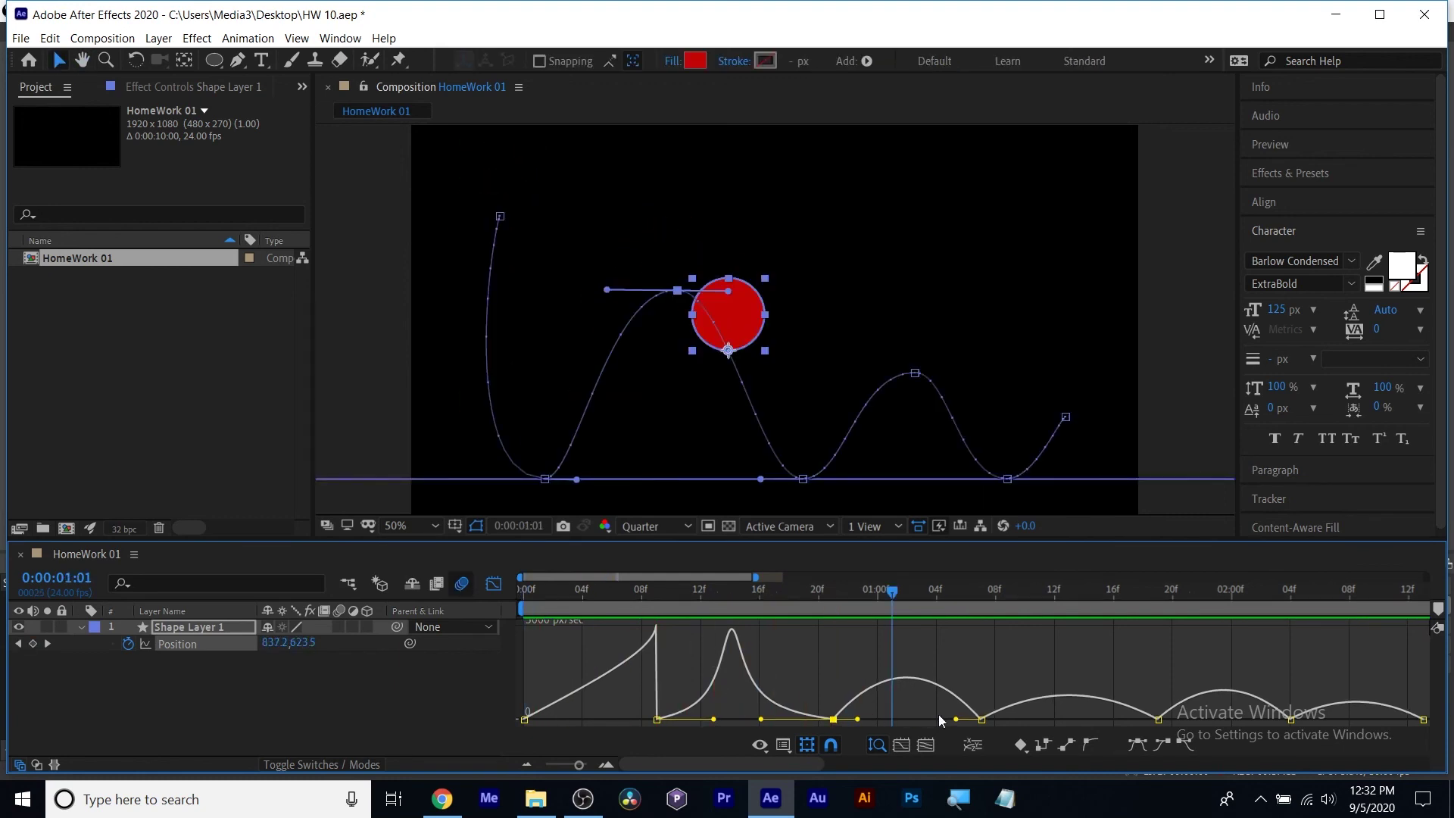
Shorten the incoming speed handle at the second ground contact (1:07) until the fall's curve peaks right at contact, previewing the bounce.
{"action": "left_click", "coordinate": [982, 719]}
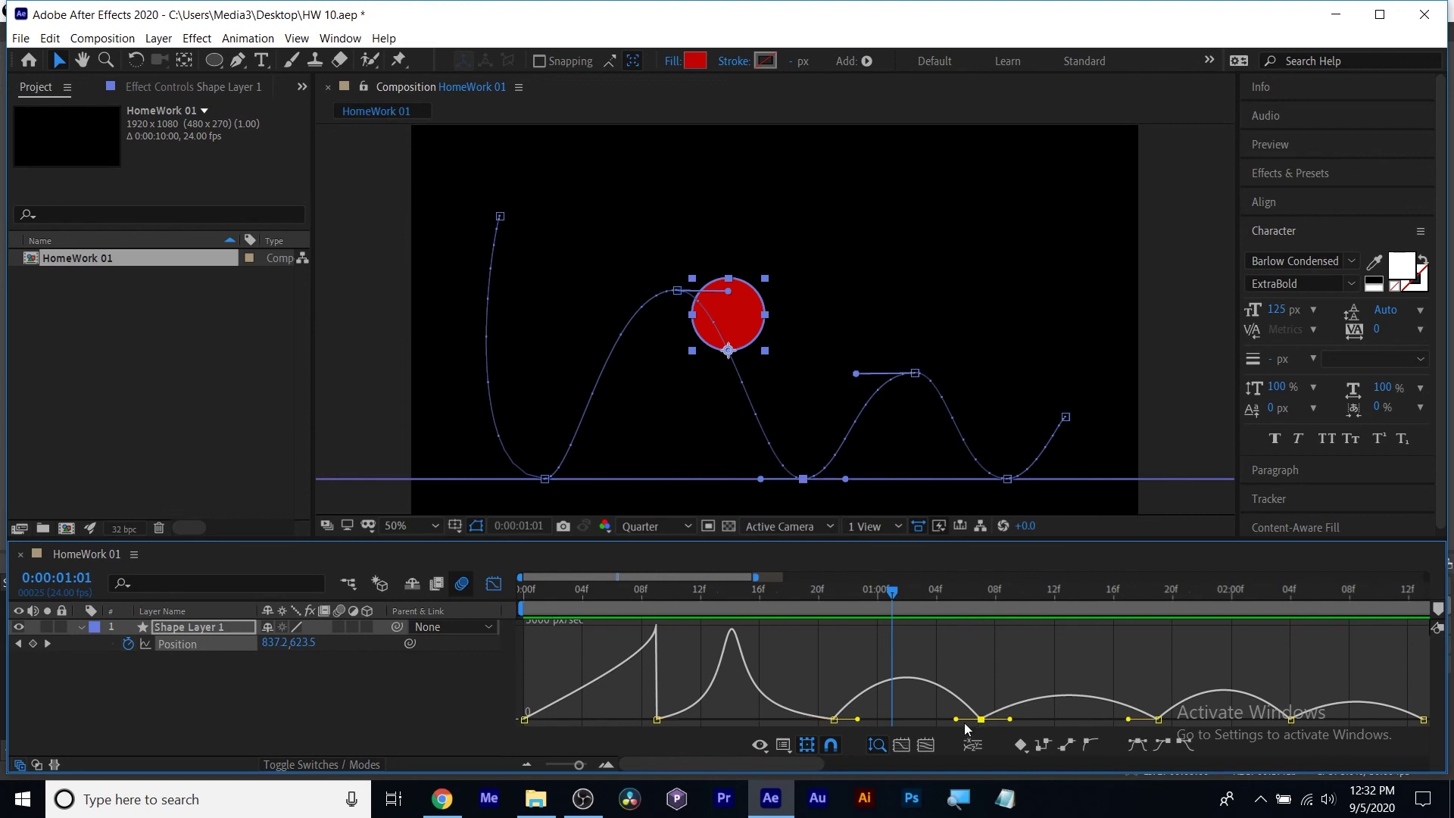
{"action": "left_click_drag", "start_coordinate": [956, 720], "coordinate": [974, 719]}
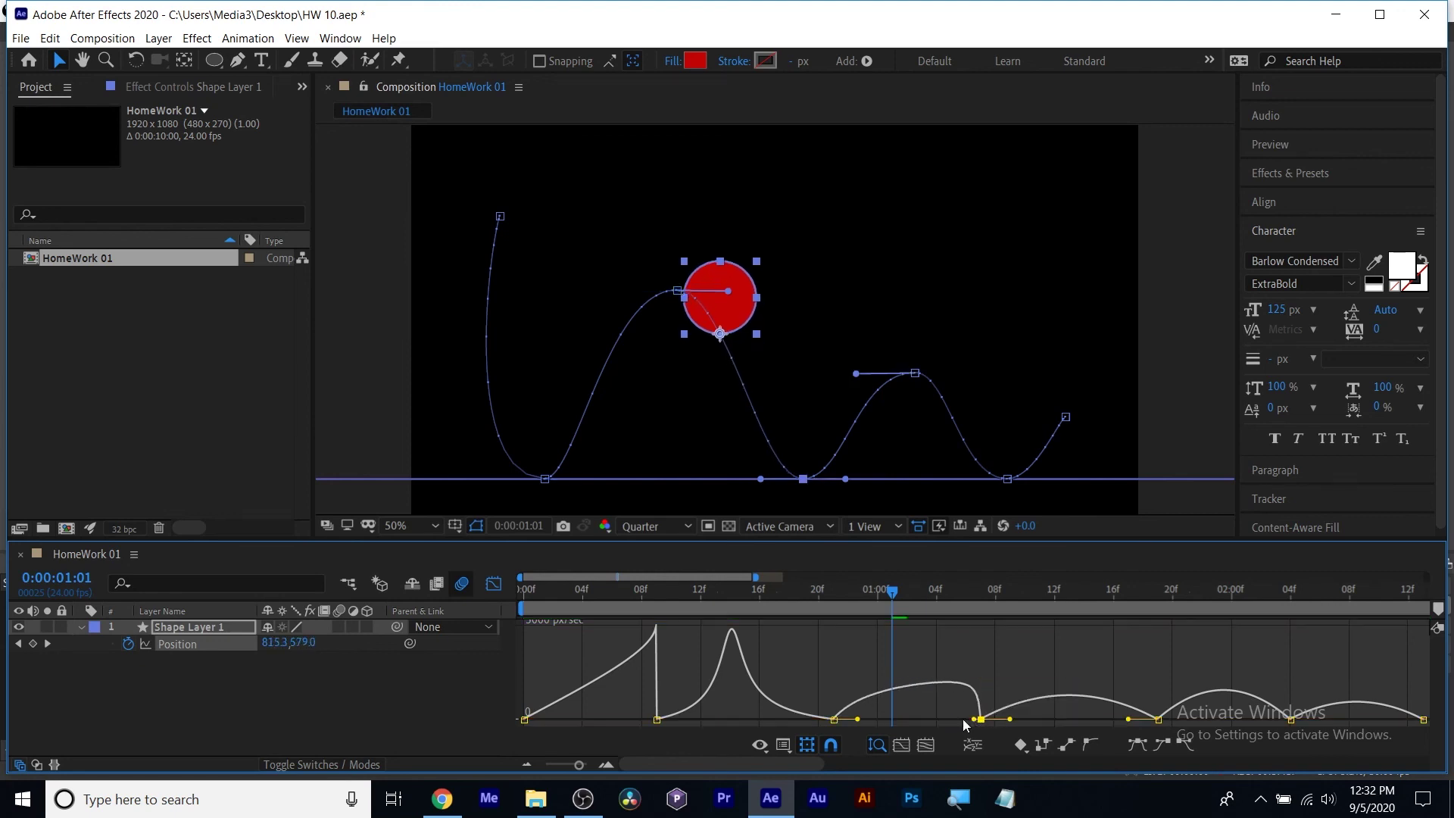
{"action": "left_click_drag", "start_coordinate": [856, 720], "coordinate": [853, 720]}
{"action": "key", "text": "space"}
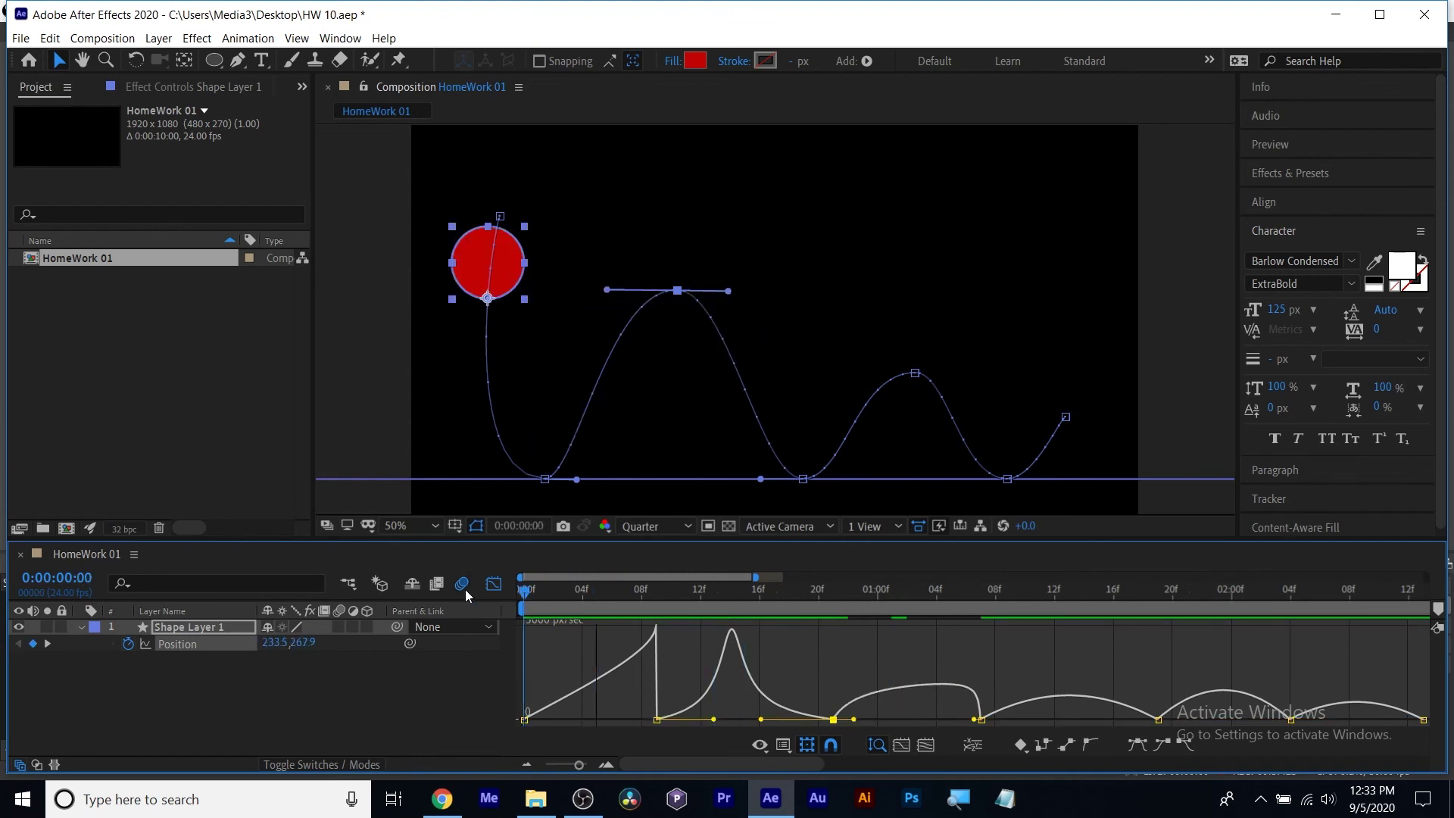
{"action": "key", "text": "space"}
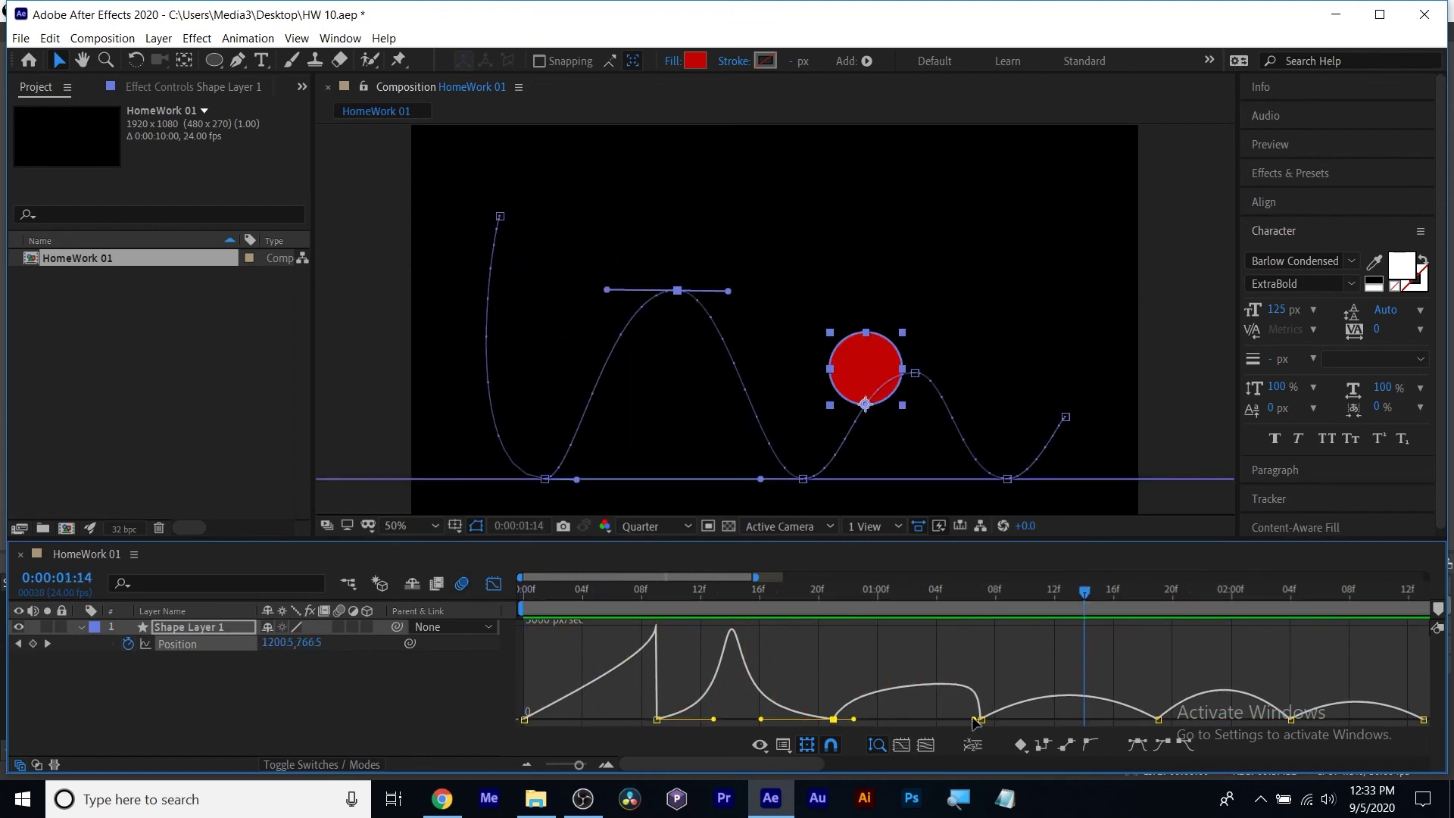
{"action": "left_click_drag", "start_coordinate": [977, 721], "coordinate": [980, 723]}
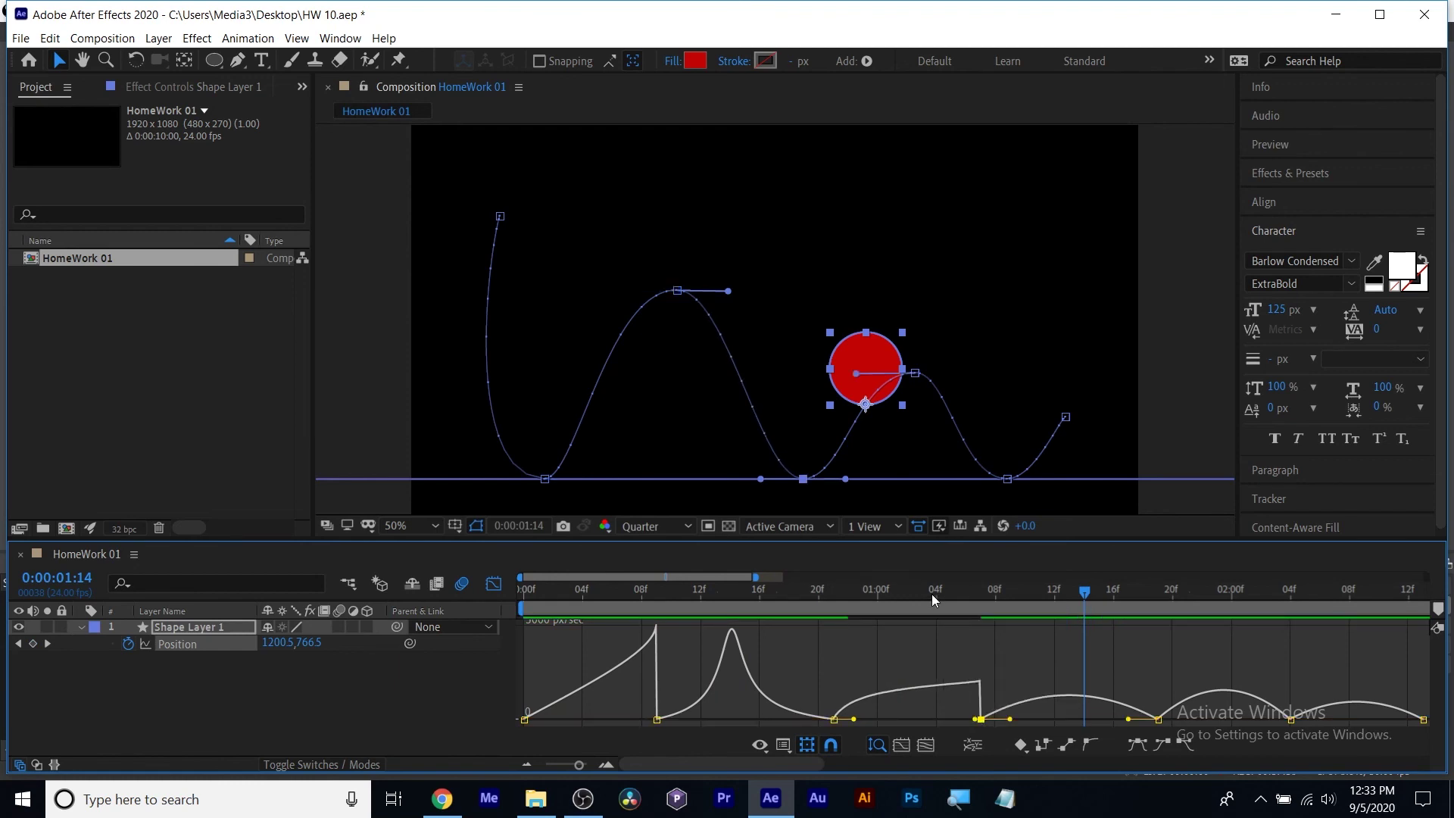
Lengthen the incoming speed handle of the second rebound peak at 1:19 to about five frames so speed peaks near 1:10.
{"action": "left_click_drag", "start_coordinate": [931, 594], "coordinate": [1036, 602]}
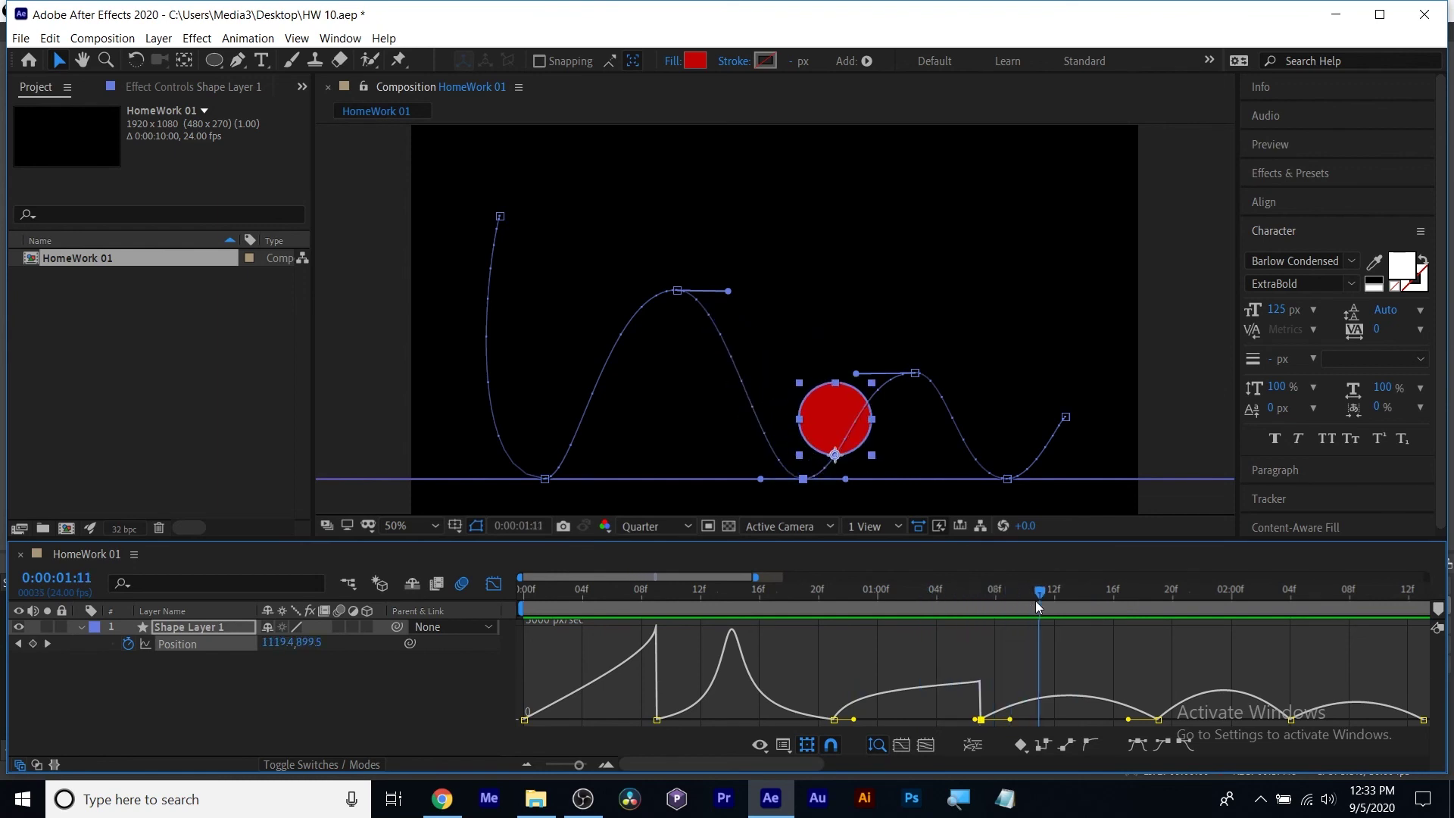
{"action": "left_click", "coordinate": [1160, 719]}
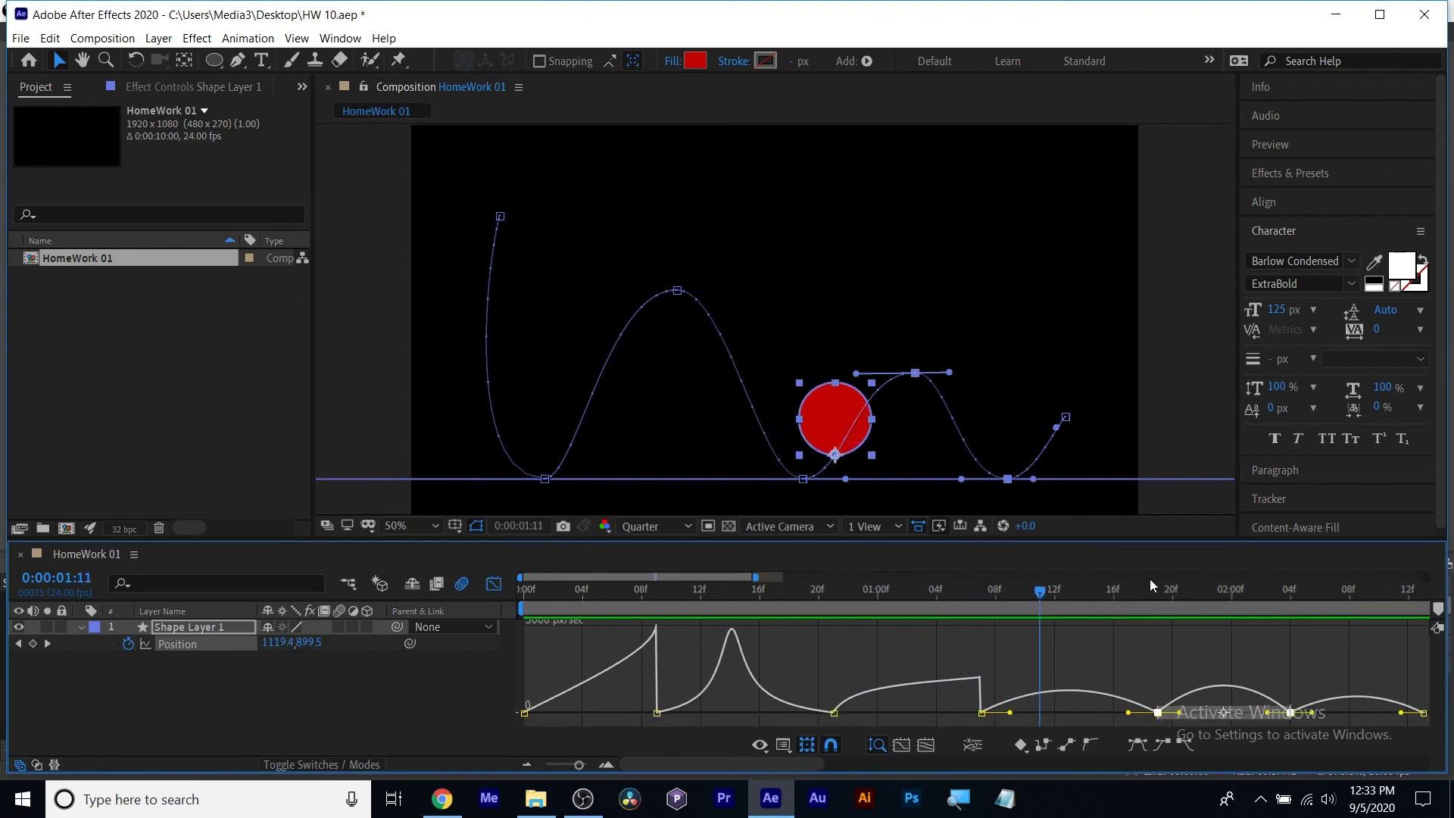
{"action": "left_click", "coordinate": [1127, 715]}
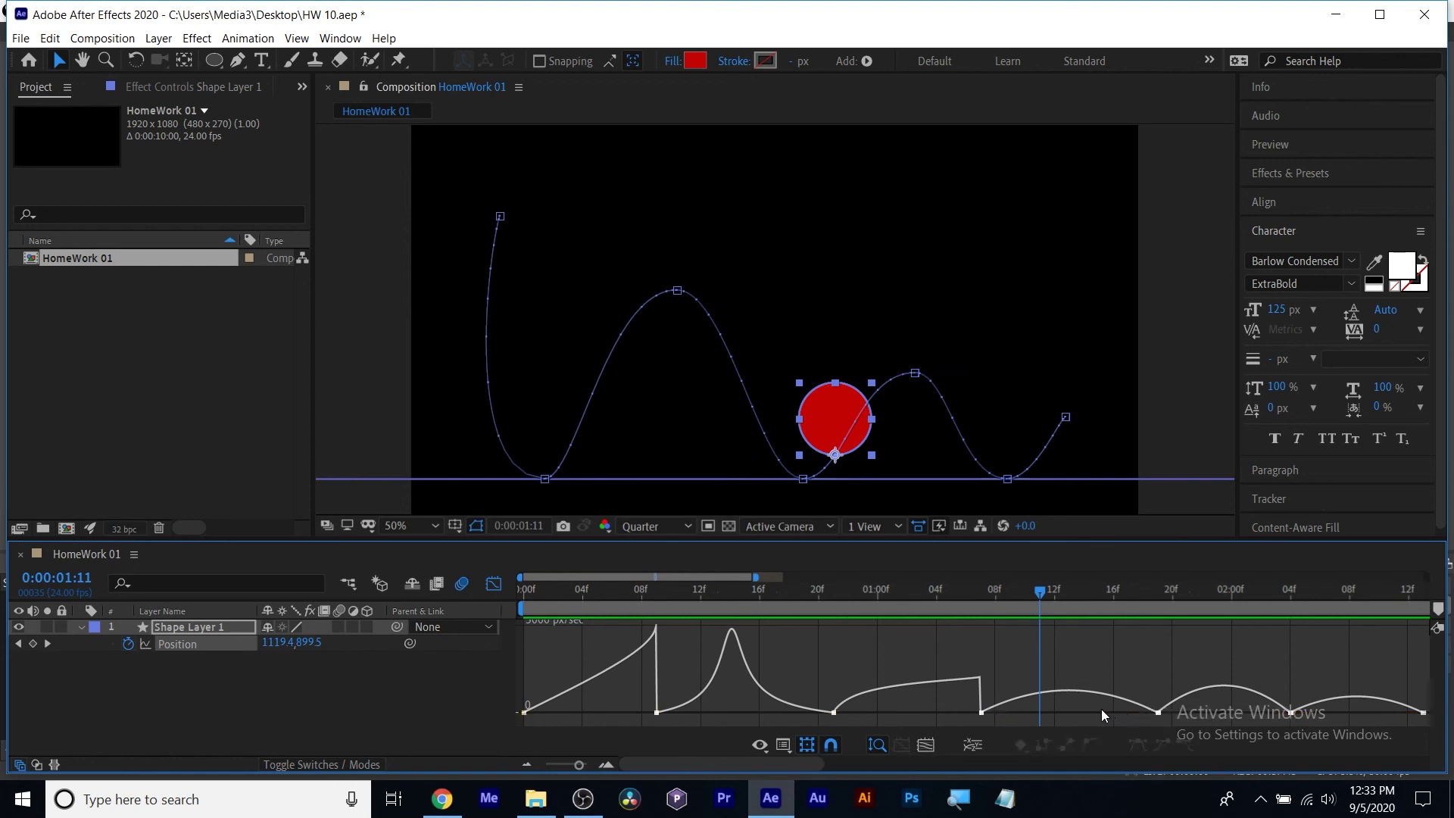
{"action": "left_click", "coordinate": [1158, 719]}
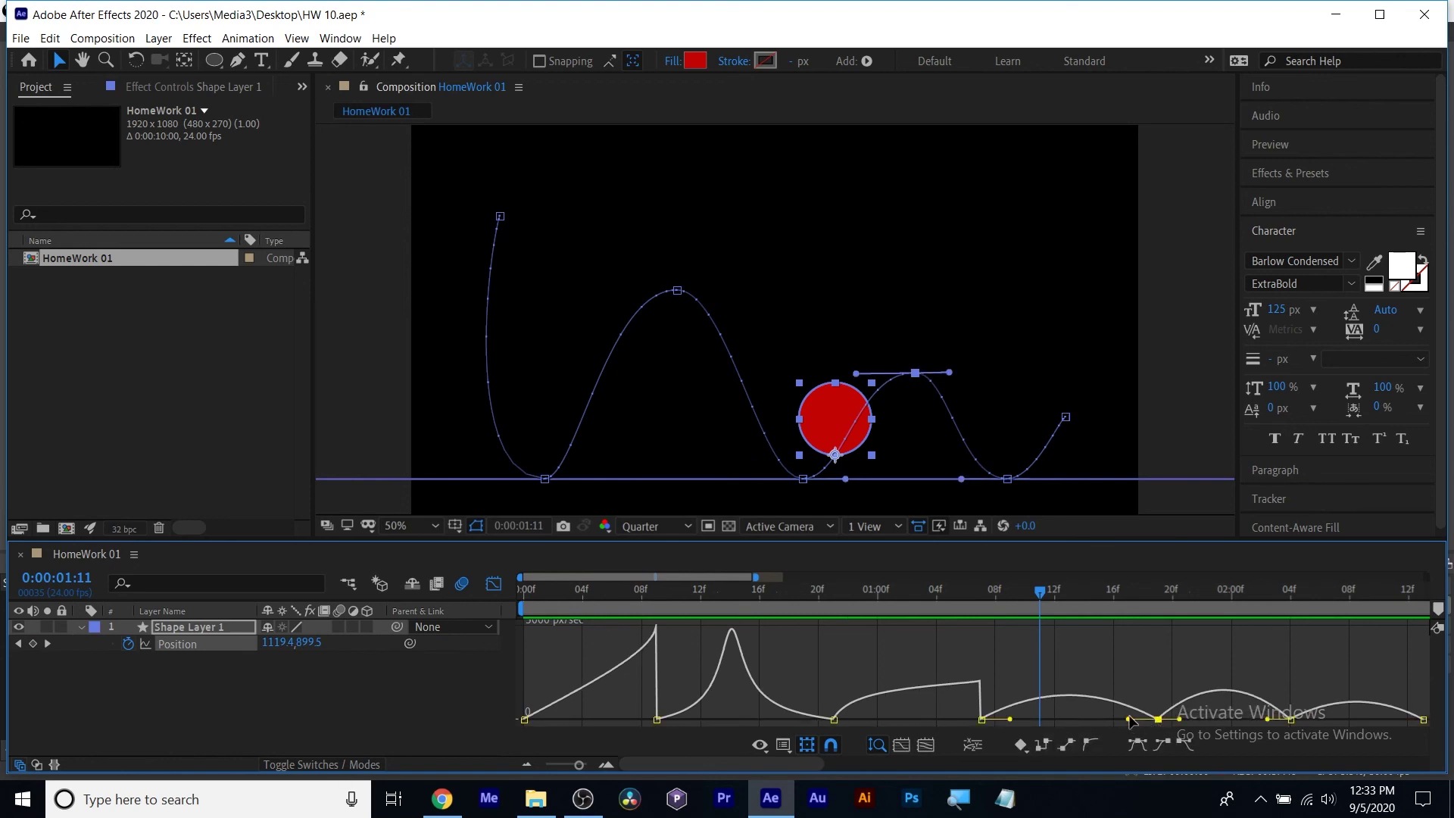
{"action": "left_click_drag", "start_coordinate": [1129, 719], "coordinate": [1098, 728]}
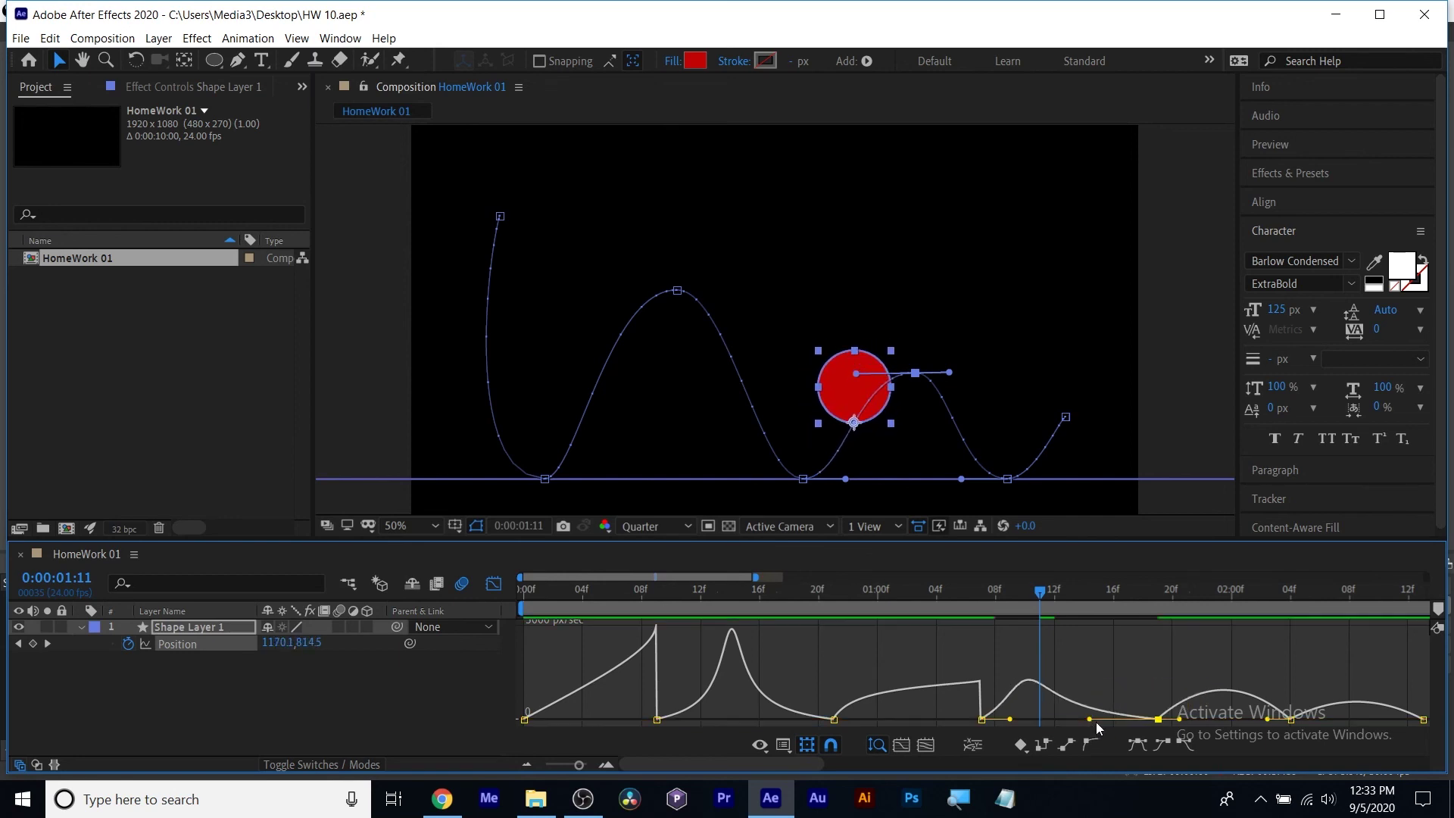
Collapse the incoming speed handle at the third ground contact (2:04) so the fall's curve climbs to a sharp peak at contact.
{"action": "left_click_drag", "start_coordinate": [976, 591], "coordinate": [1240, 627]}
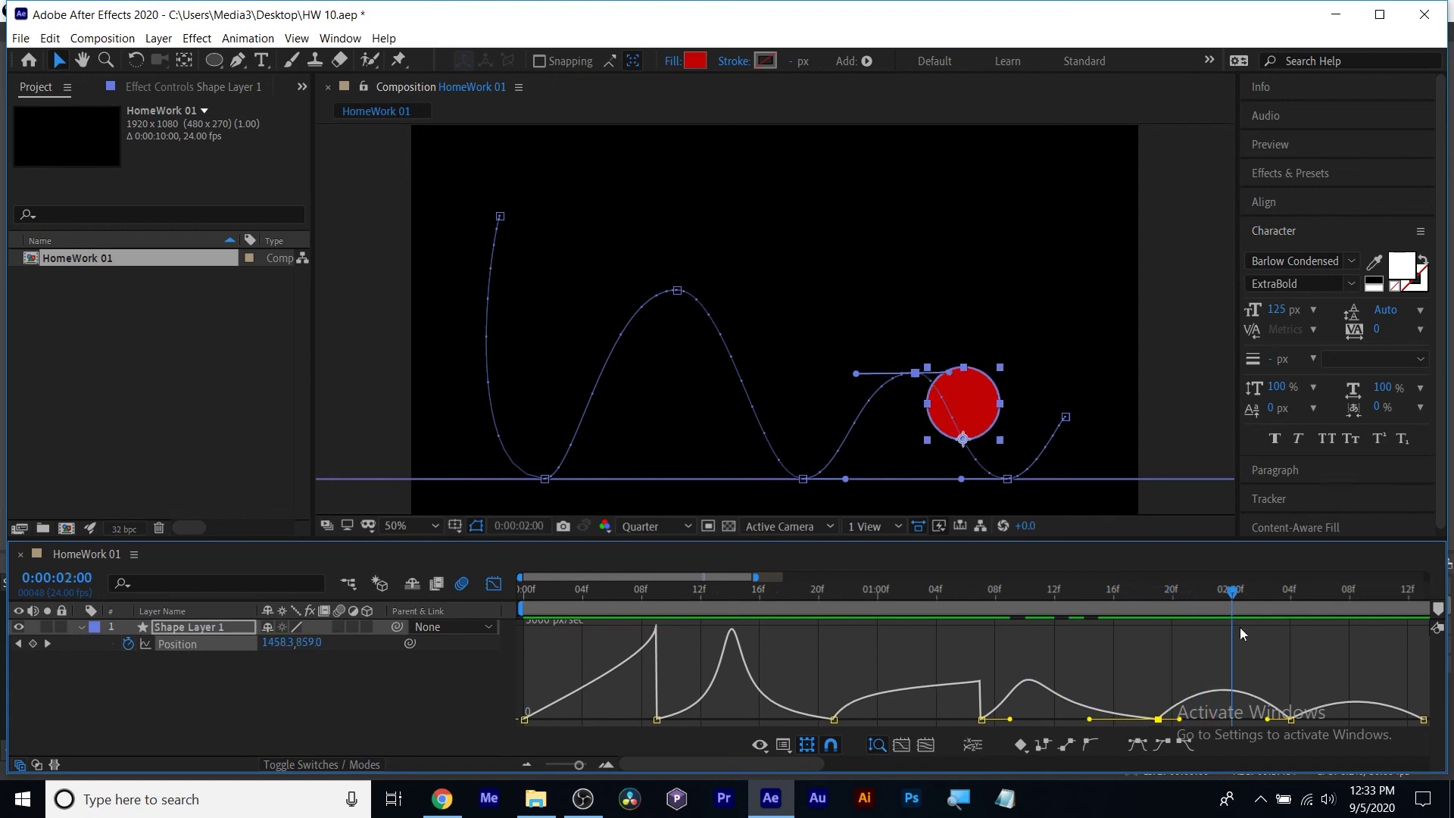
{"action": "left_click", "coordinate": [1291, 721]}
{"action": "left_click_drag", "start_coordinate": [1267, 720], "coordinate": [1294, 723]}
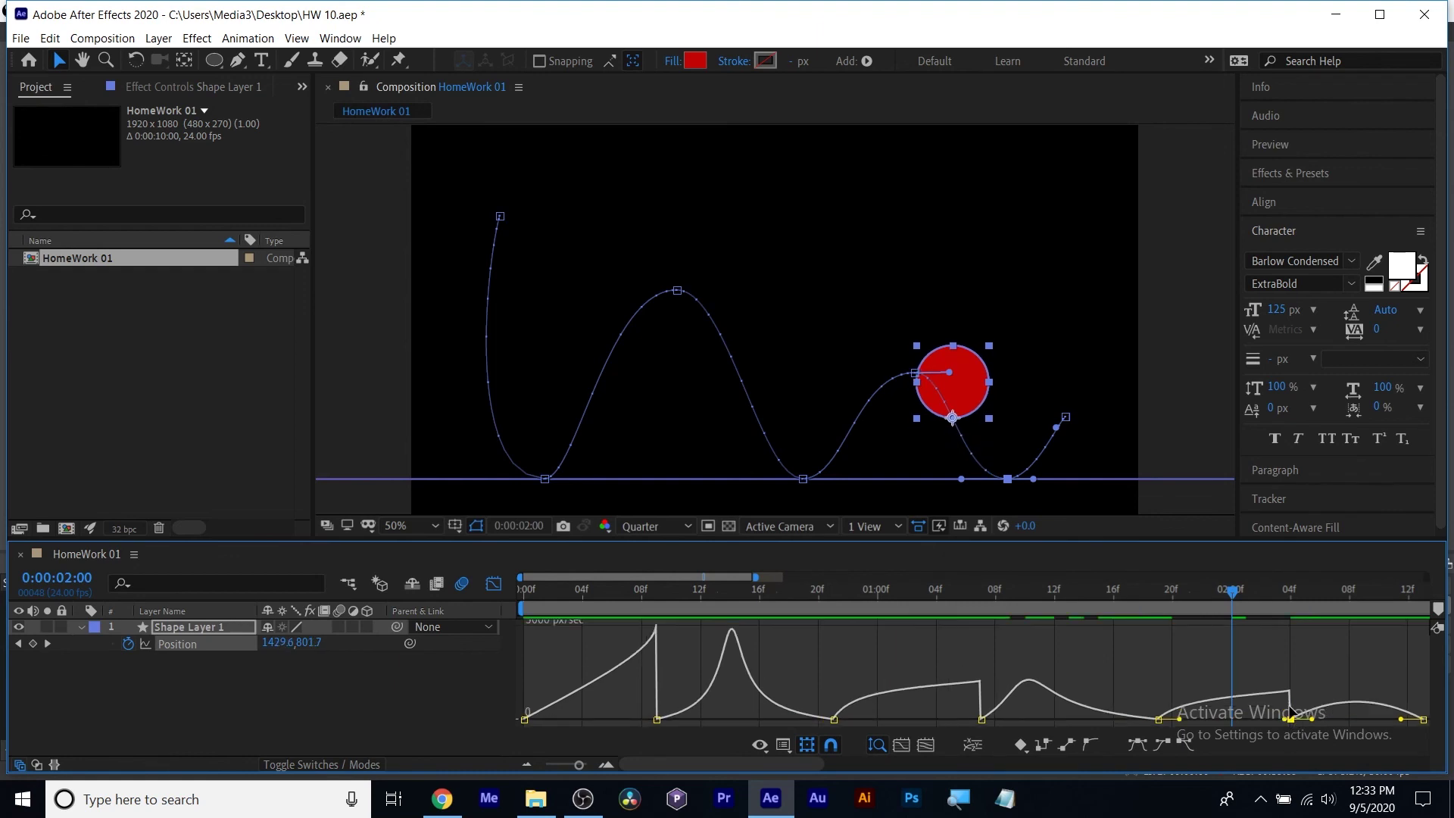
Preview the final bounce and lengthen the last Position keyframe's incoming speed handle to about four frames.
{"action": "key", "text": "space"}
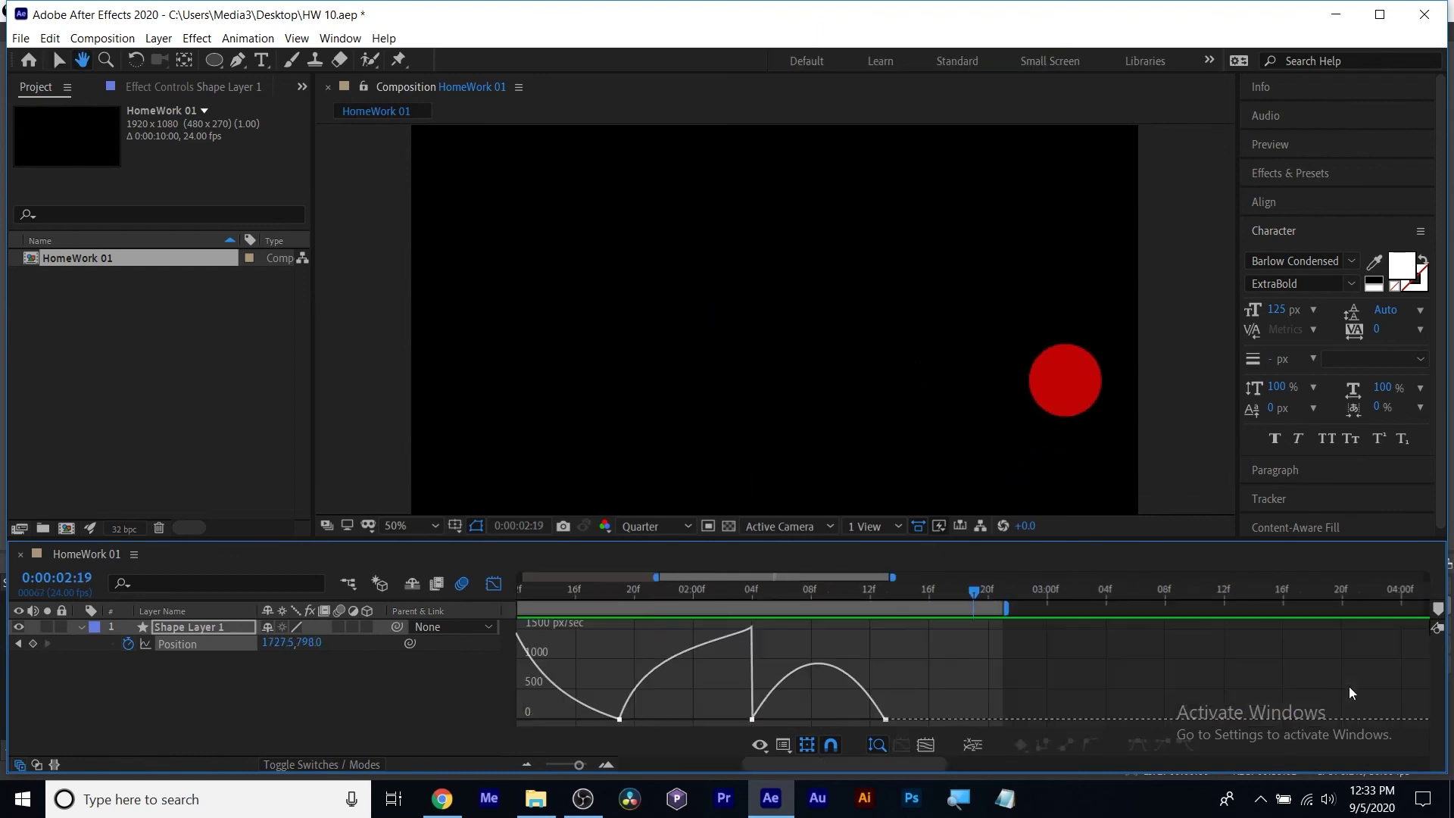
{"action": "left_click", "coordinate": [814, 699]}
{"action": "left_click_drag", "start_coordinate": [735, 603], "coordinate": [869, 697]}
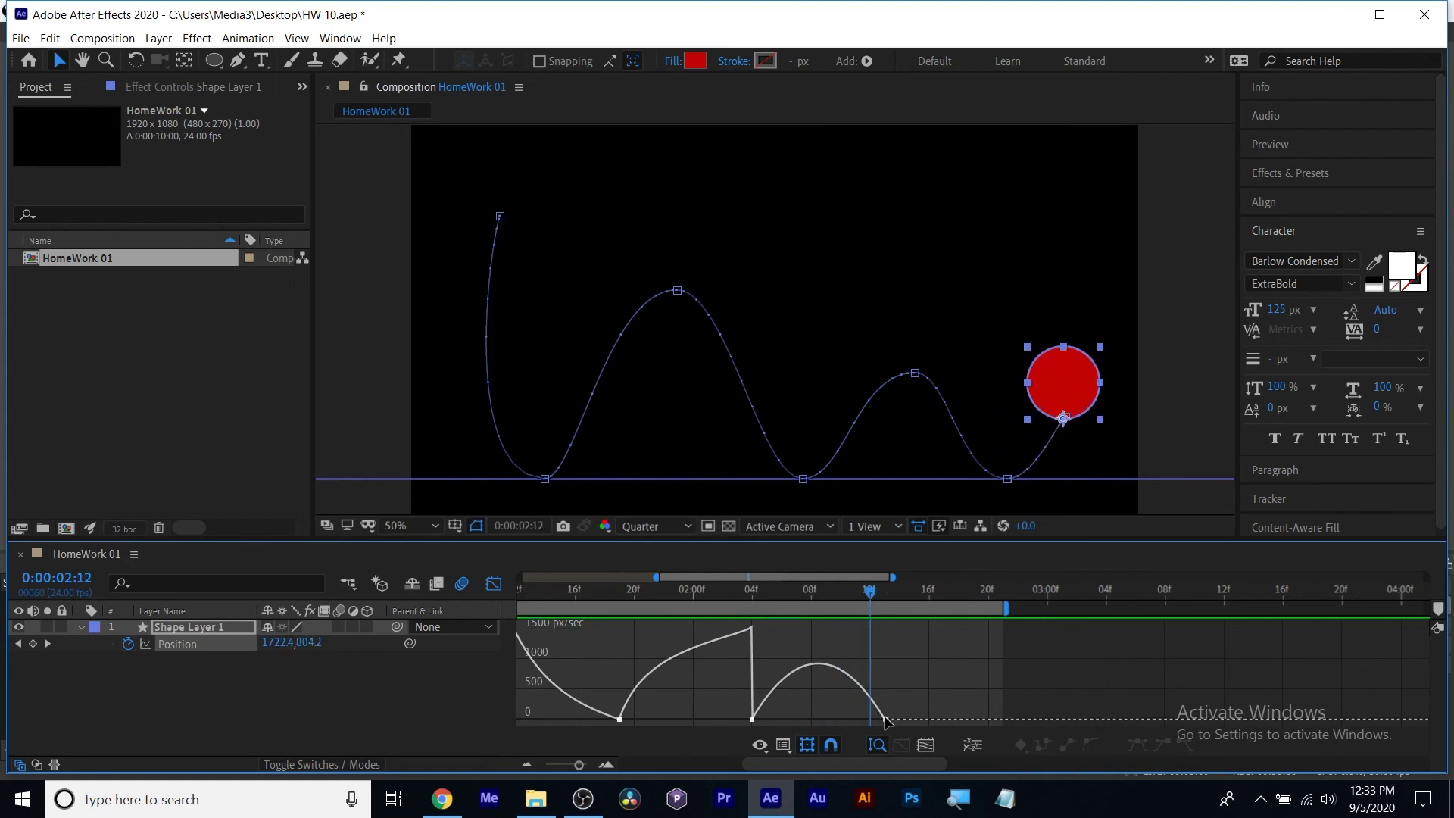
{"action": "left_click", "coordinate": [886, 720]}
{"action": "left_click_drag", "start_coordinate": [861, 720], "coordinate": [829, 719]}
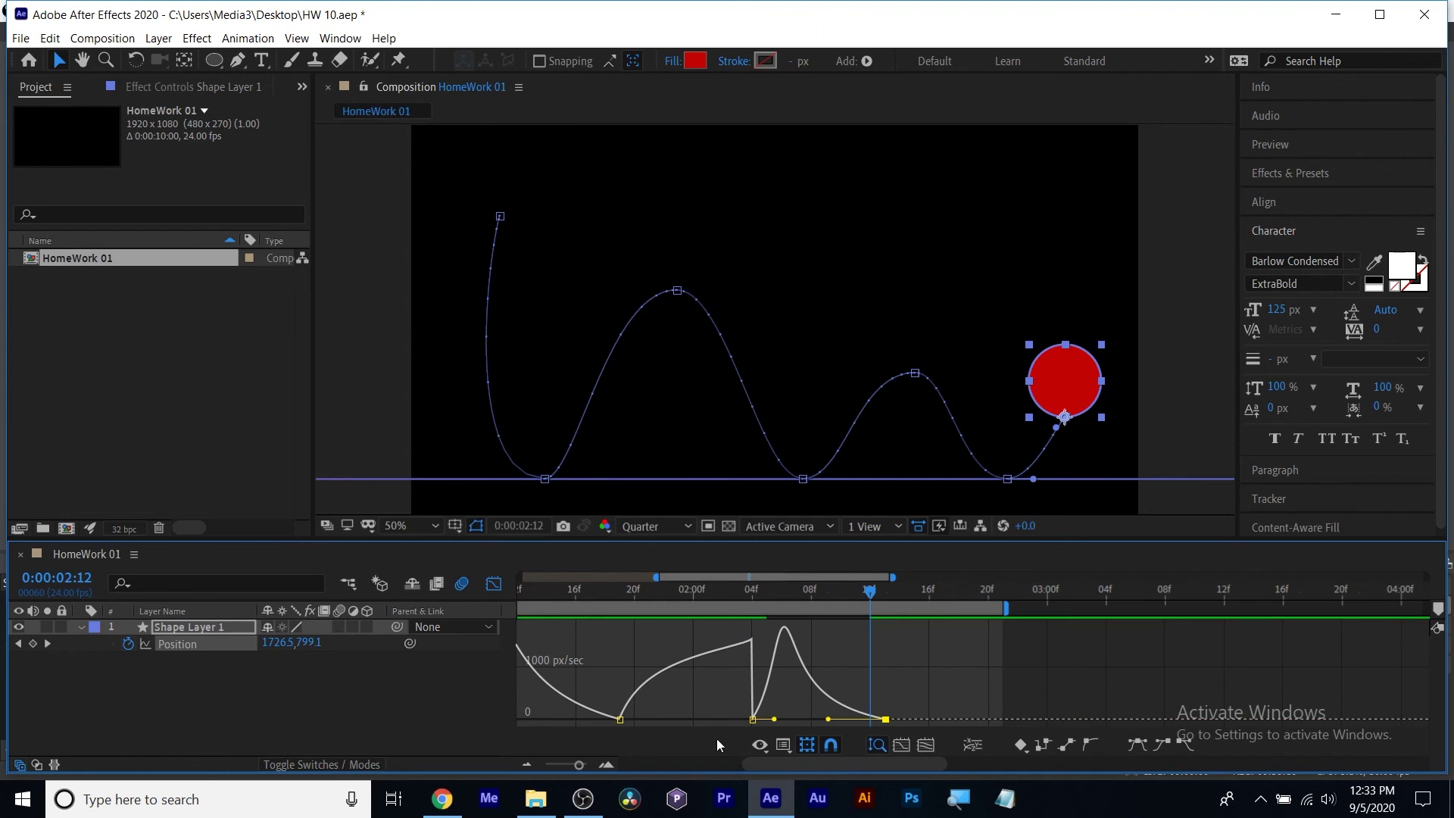
Preview the complete bounce from frame 0 and close the Graph Editor to show the Position keyframes in the timeline.
{"action": "left_click_drag", "start_coordinate": [576, 764], "coordinate": [542, 765]}
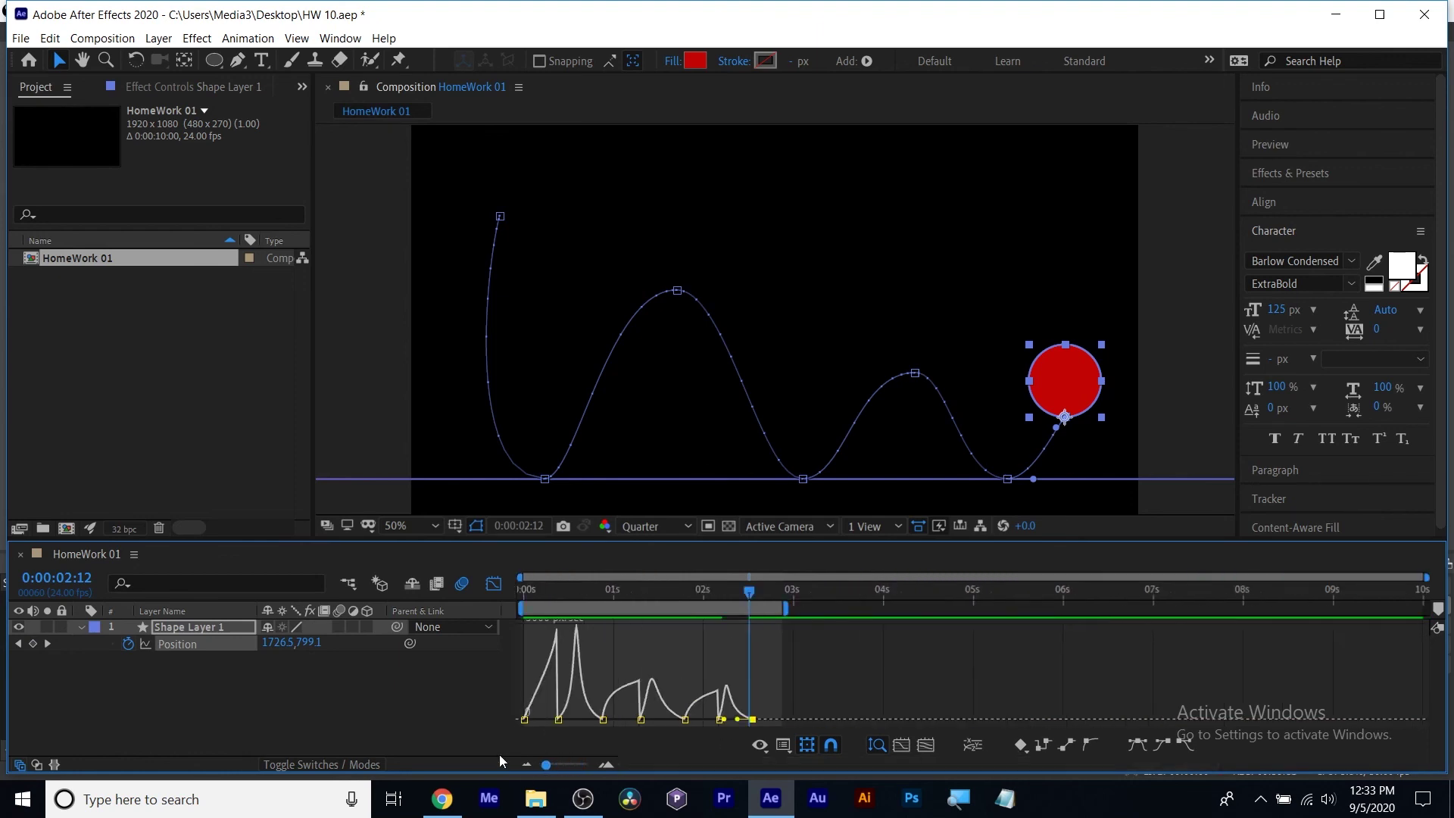
{"action": "left_click", "coordinate": [921, 745]}
{"action": "key", "text": "Home"}
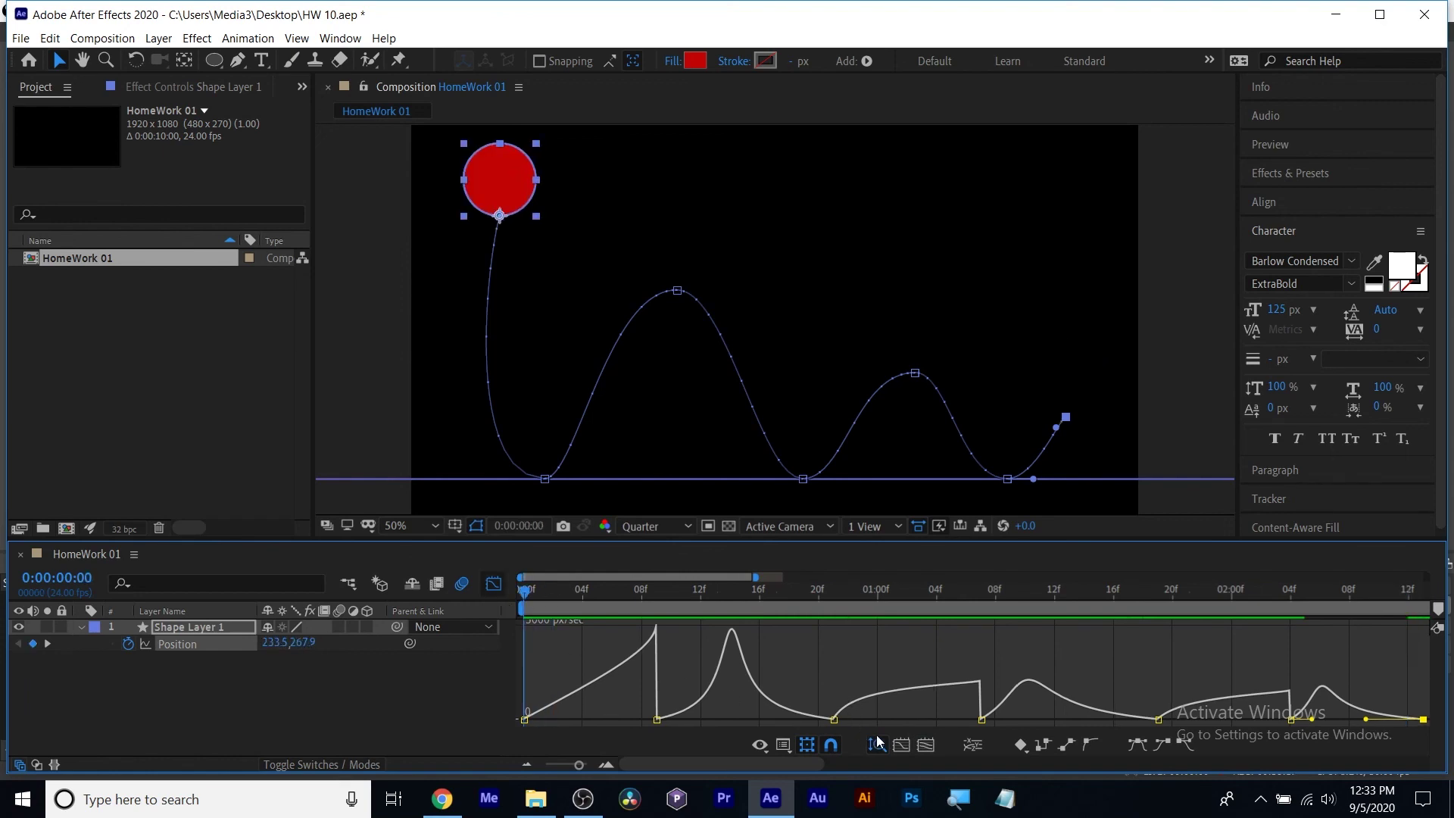
{"action": "key", "text": "space"}
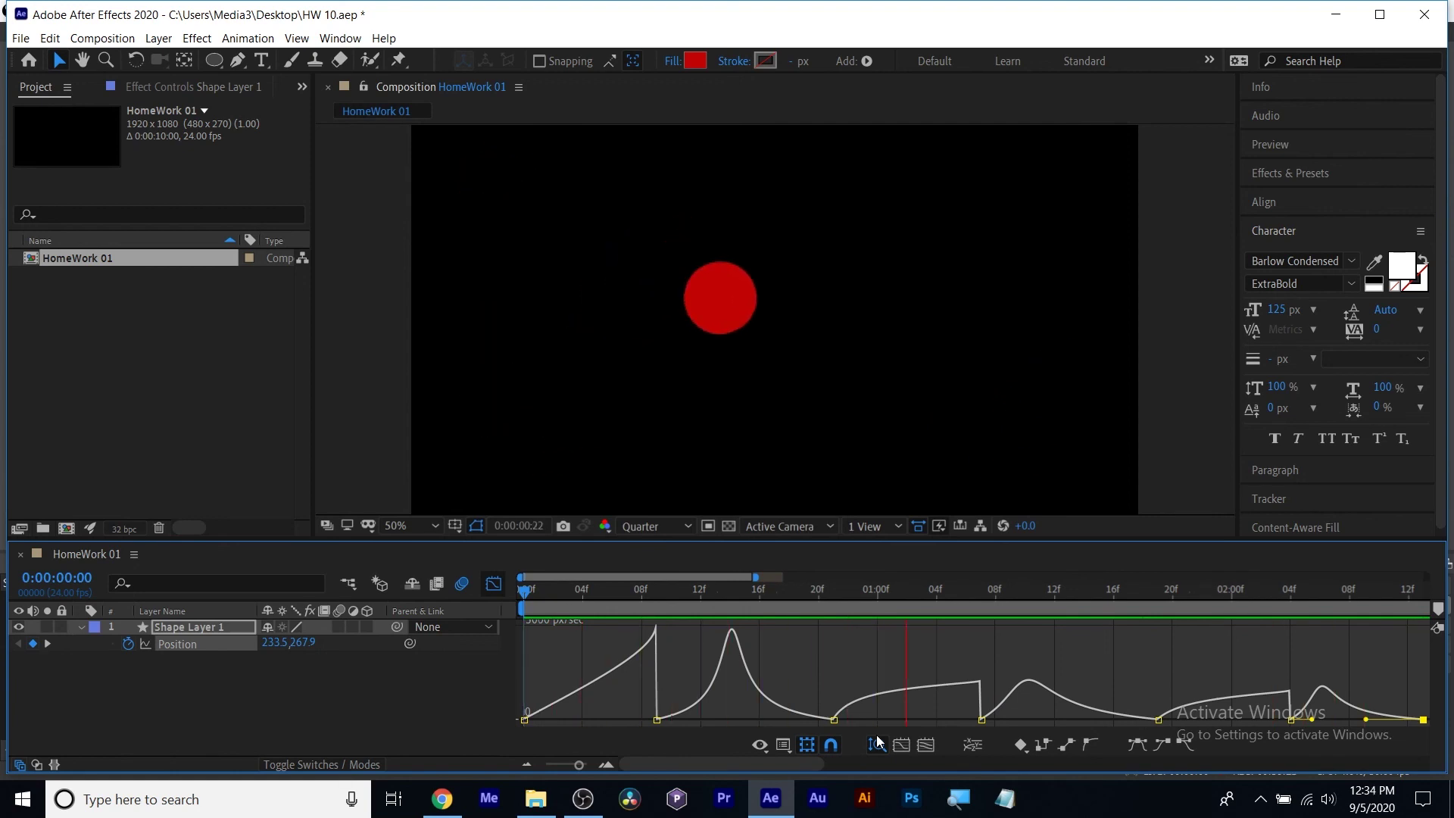
{"action": "left_click", "coordinate": [490, 586]}
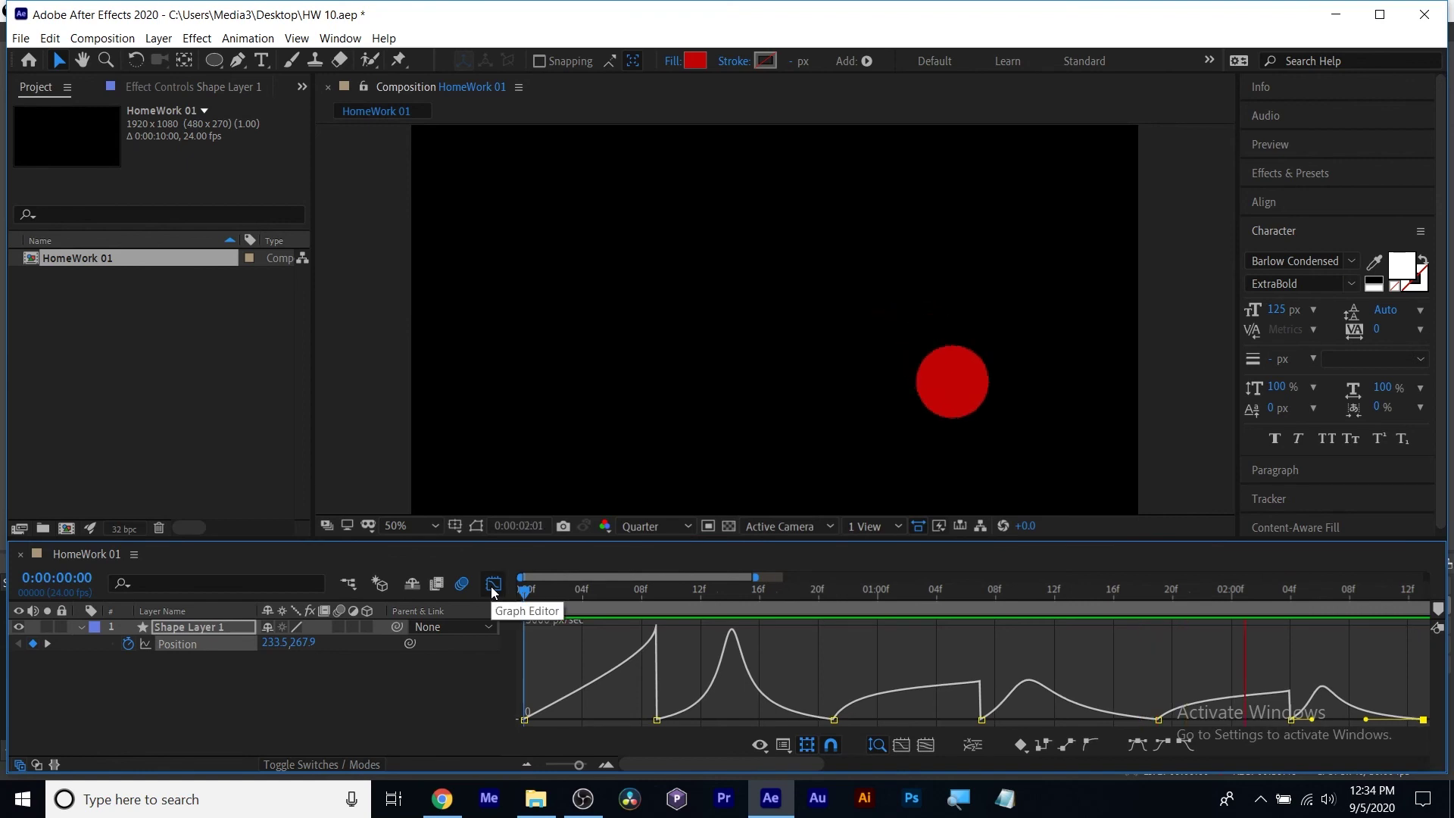
{"action": "left_click", "coordinate": [492, 587]}
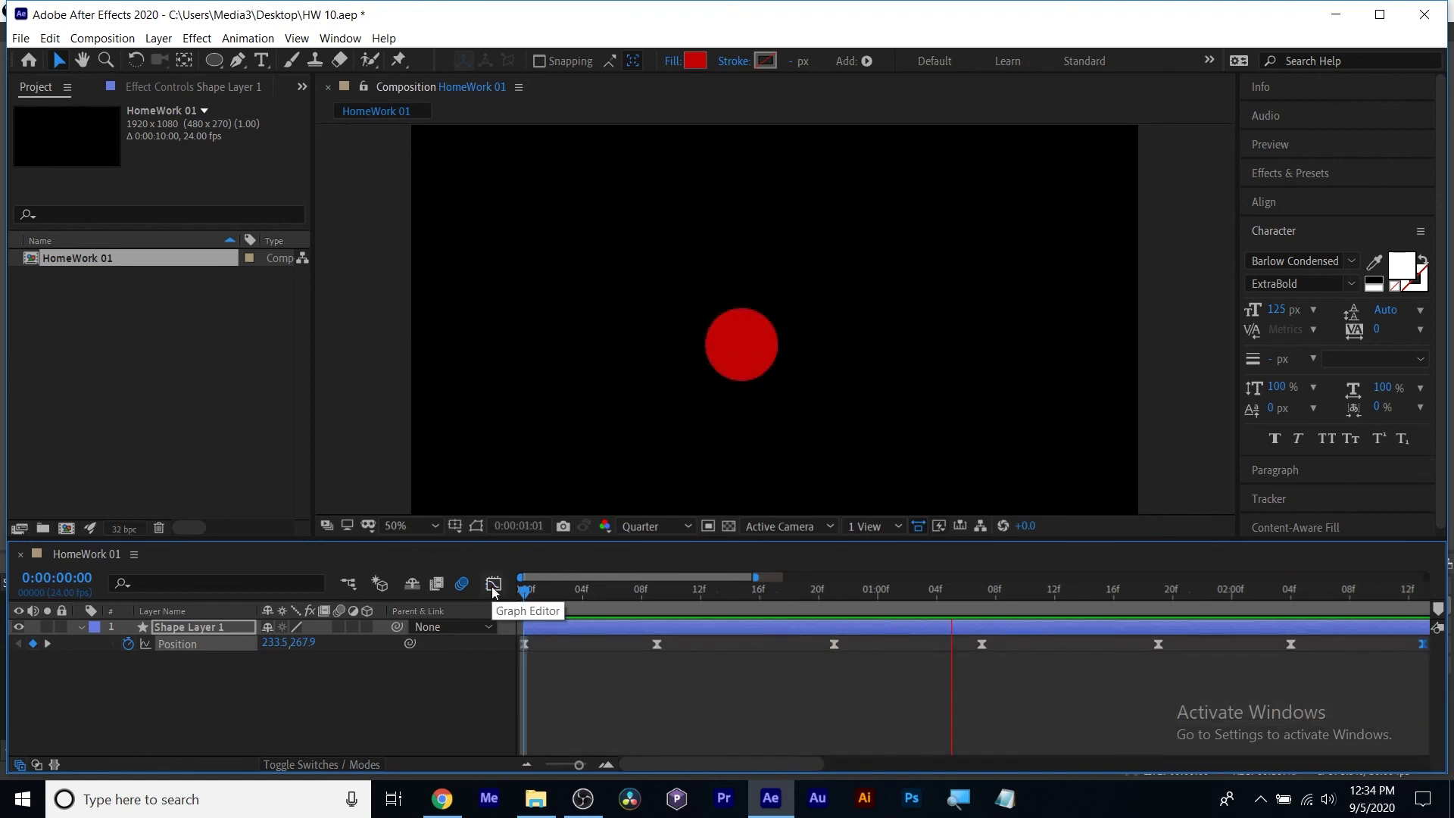
Shift all Position keyframes from the first rebound peak onward about three frames earlier and preview the bounce.
{"action": "left_click_drag", "start_coordinate": [579, 765], "coordinate": [548, 770]}
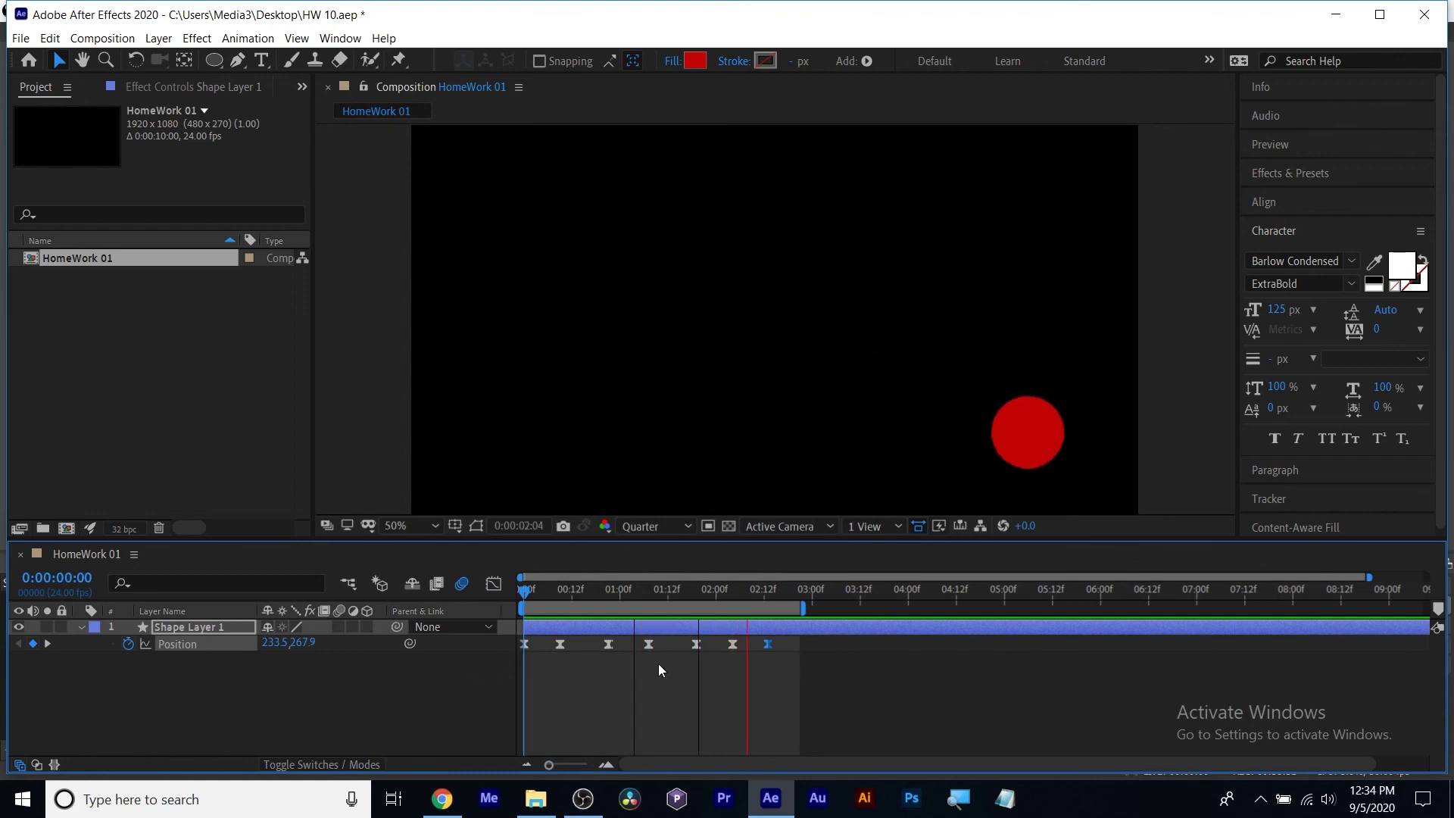
{"action": "left_click", "coordinate": [769, 668]}
{"action": "left_click_drag", "start_coordinate": [802, 684], "coordinate": [596, 643]}
{"action": "key", "text": "space"}
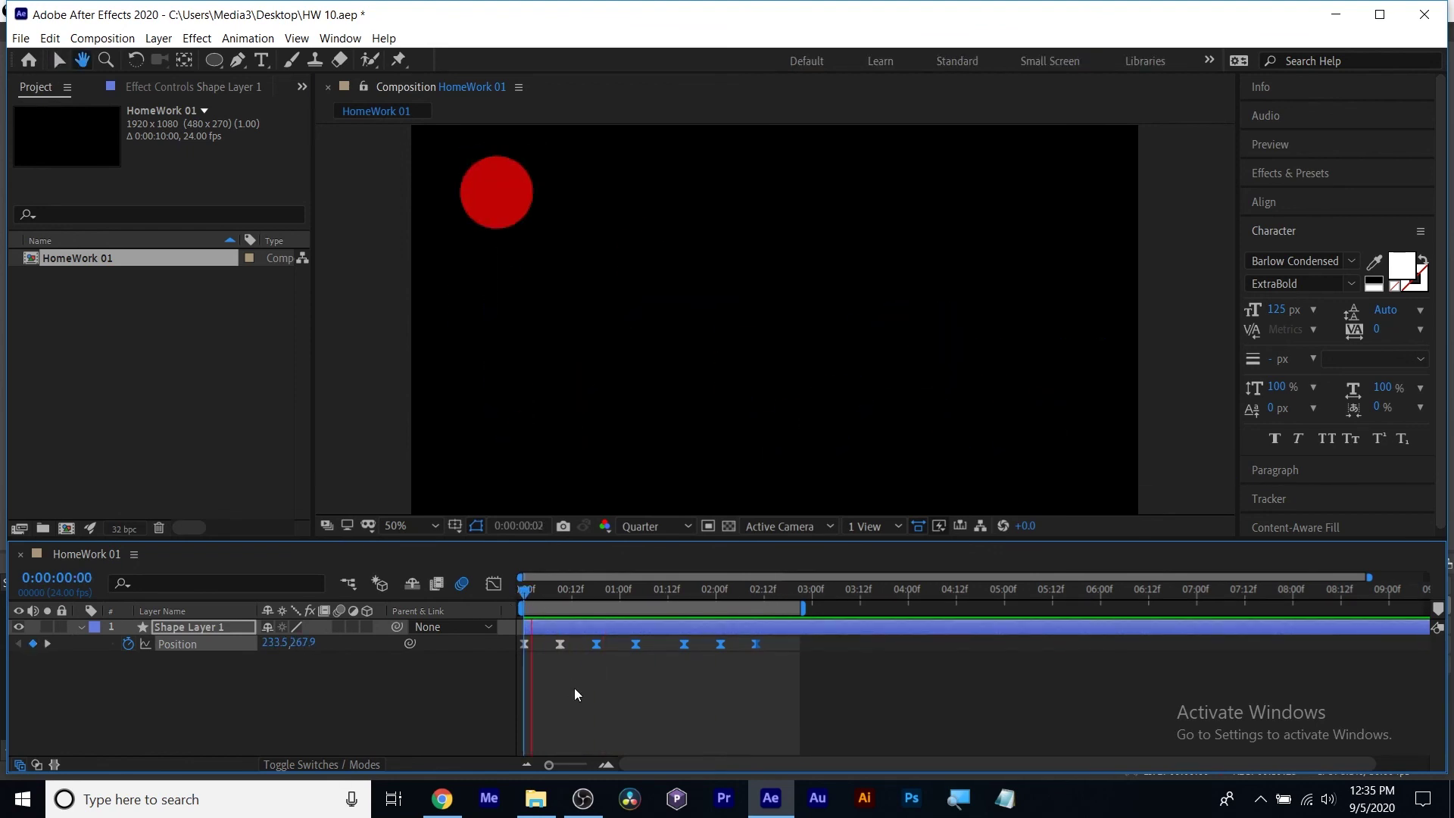
Move the Position keyframes from the second ground contact onward earlier to tighten the later bounces, previewing the timing.
{"action": "left_click_drag", "start_coordinate": [557, 591], "coordinate": [663, 592]}
{"action": "key", "text": "space"}
{"action": "key", "text": "space"}
{"action": "left_click_drag", "start_coordinate": [676, 661], "coordinate": [732, 644]}
{"action": "key", "text": "space"}
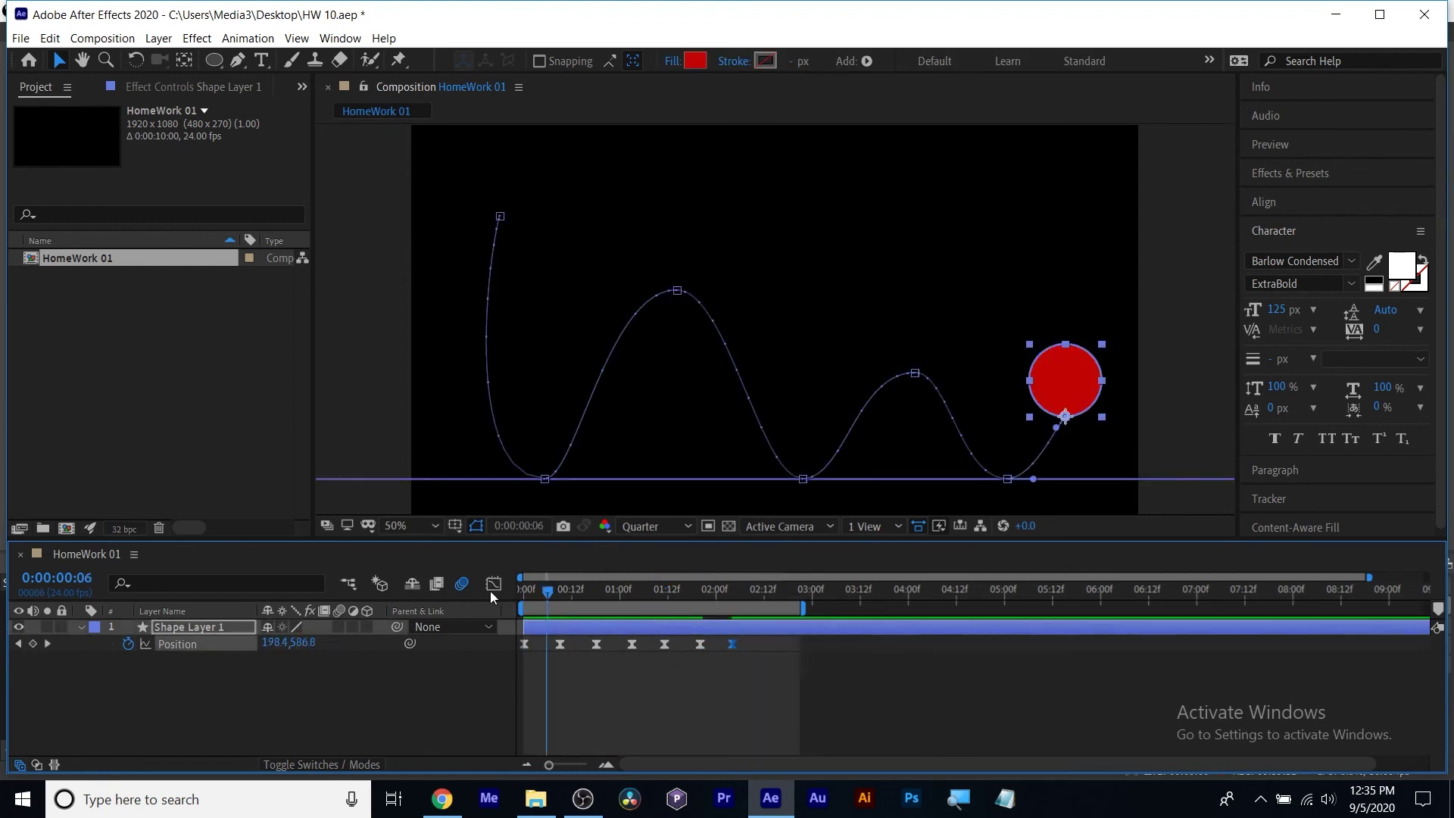
{"action": "key", "text": "space"}
Move the last Position keyframe to 2:03, and shift the final two keyframes together about two frames earlier.
{"action": "left_click_drag", "start_coordinate": [653, 598], "coordinate": [708, 595]}
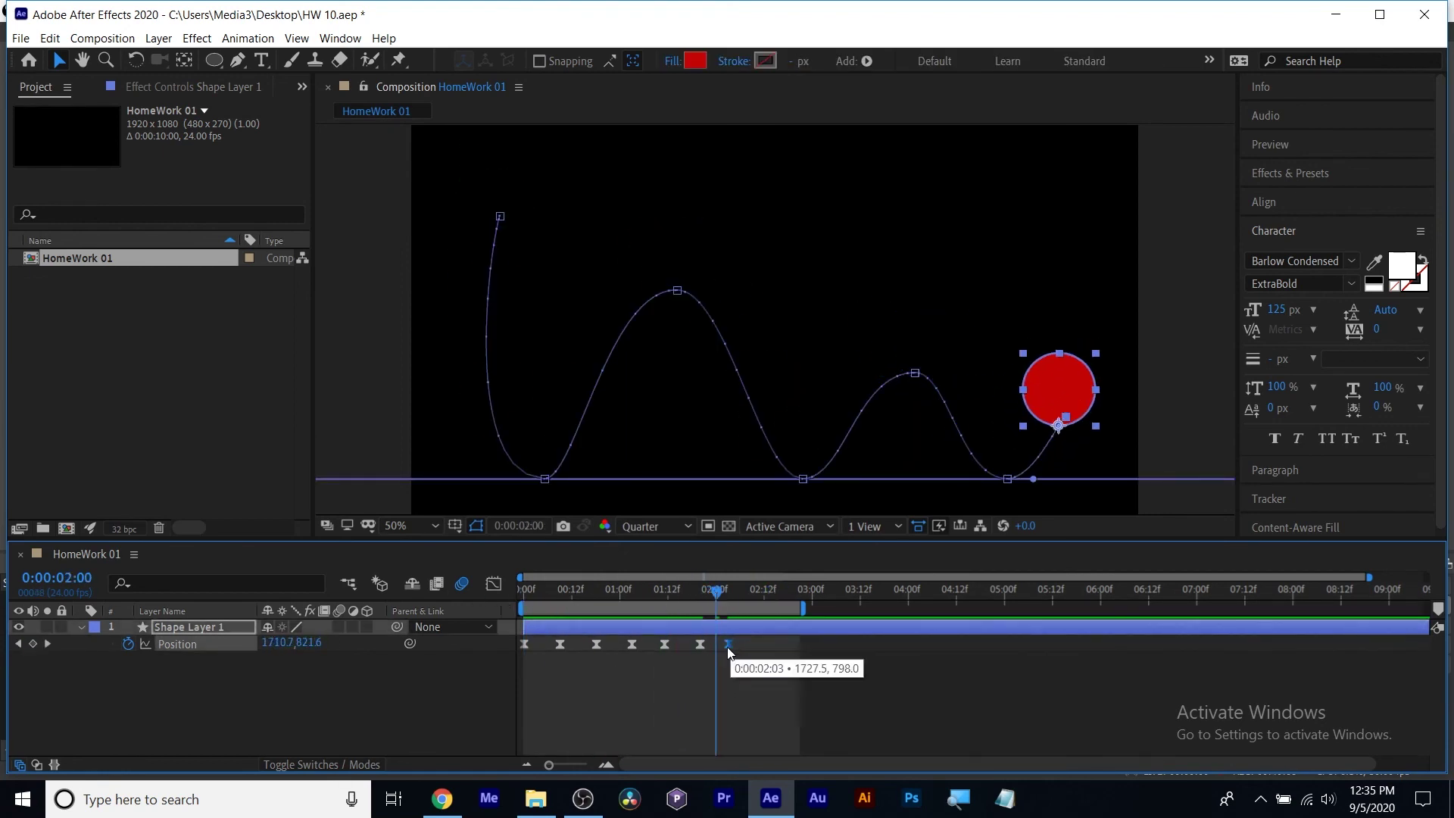
{"action": "left_click", "coordinate": [700, 644], "text": "shift"}
{"action": "left_click_drag", "start_coordinate": [699, 644], "coordinate": [694, 647]}
Preview the retimed bounce from frame 0 and shorten the work area to end shortly after the last keyframe.
{"action": "key", "text": "Home"}
{"action": "key", "text": "space"}
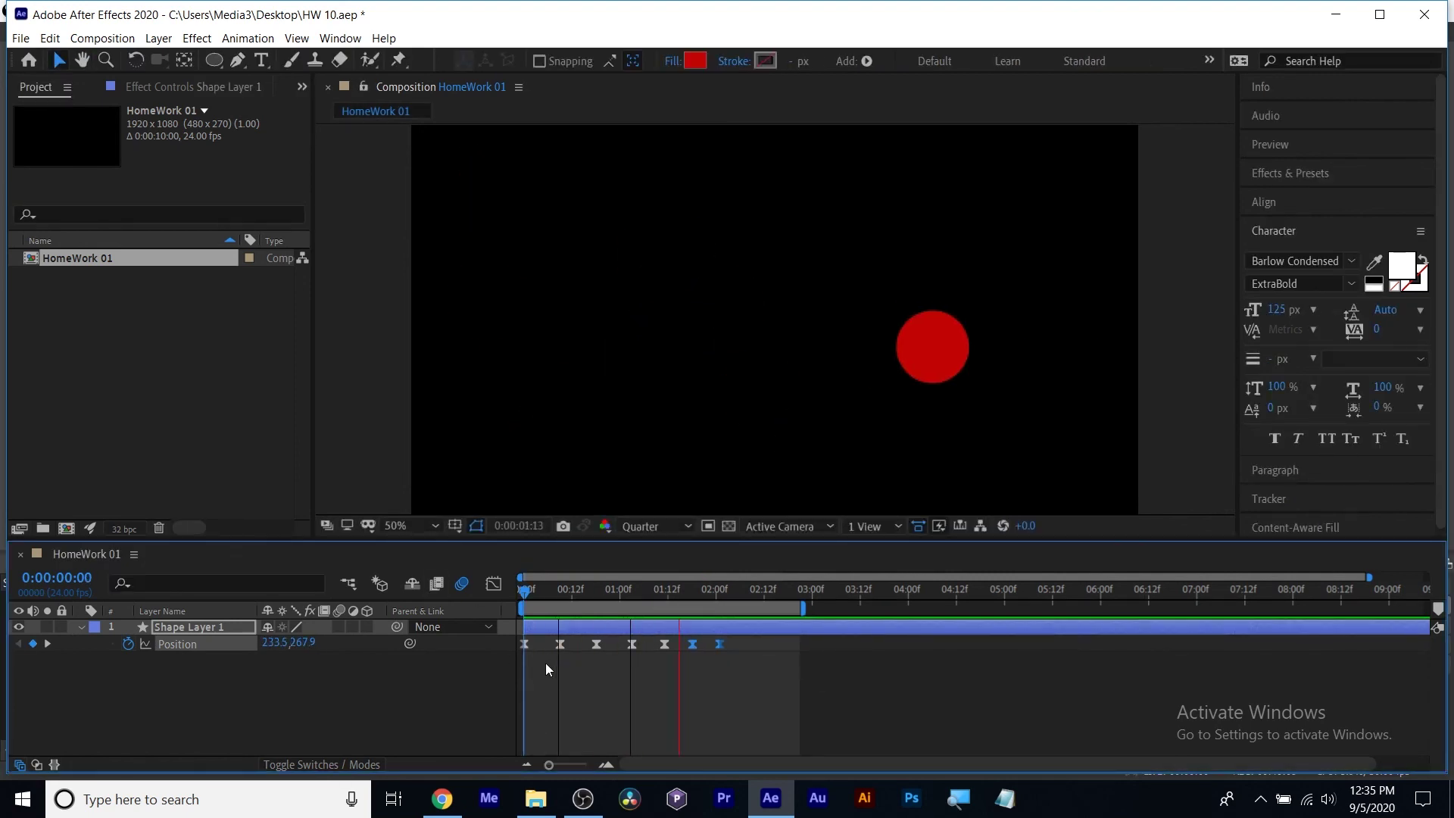
{"action": "key", "text": "space"}
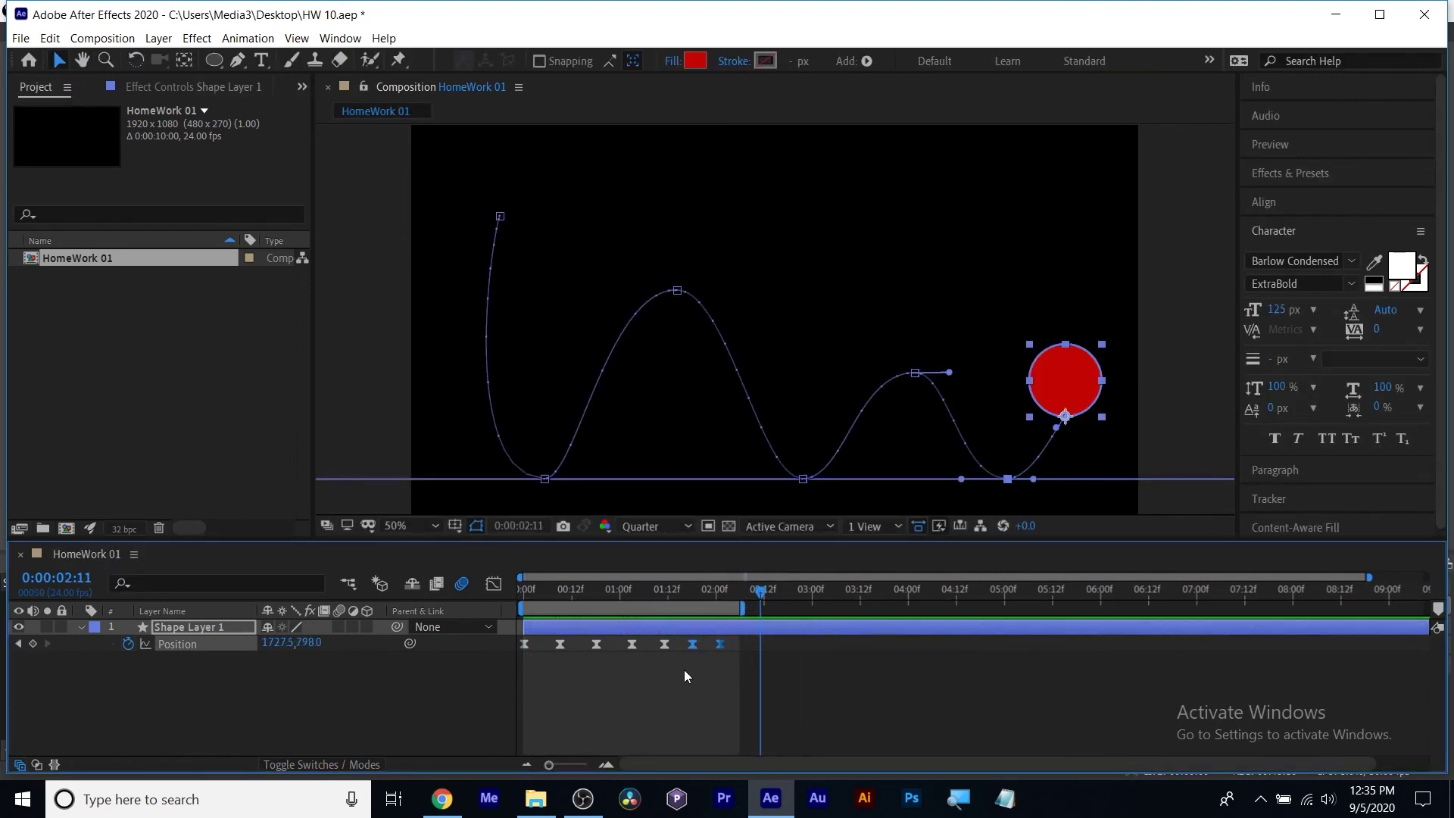
{"action": "key", "text": "Home"}
{"action": "left_click", "coordinate": [552, 694]}
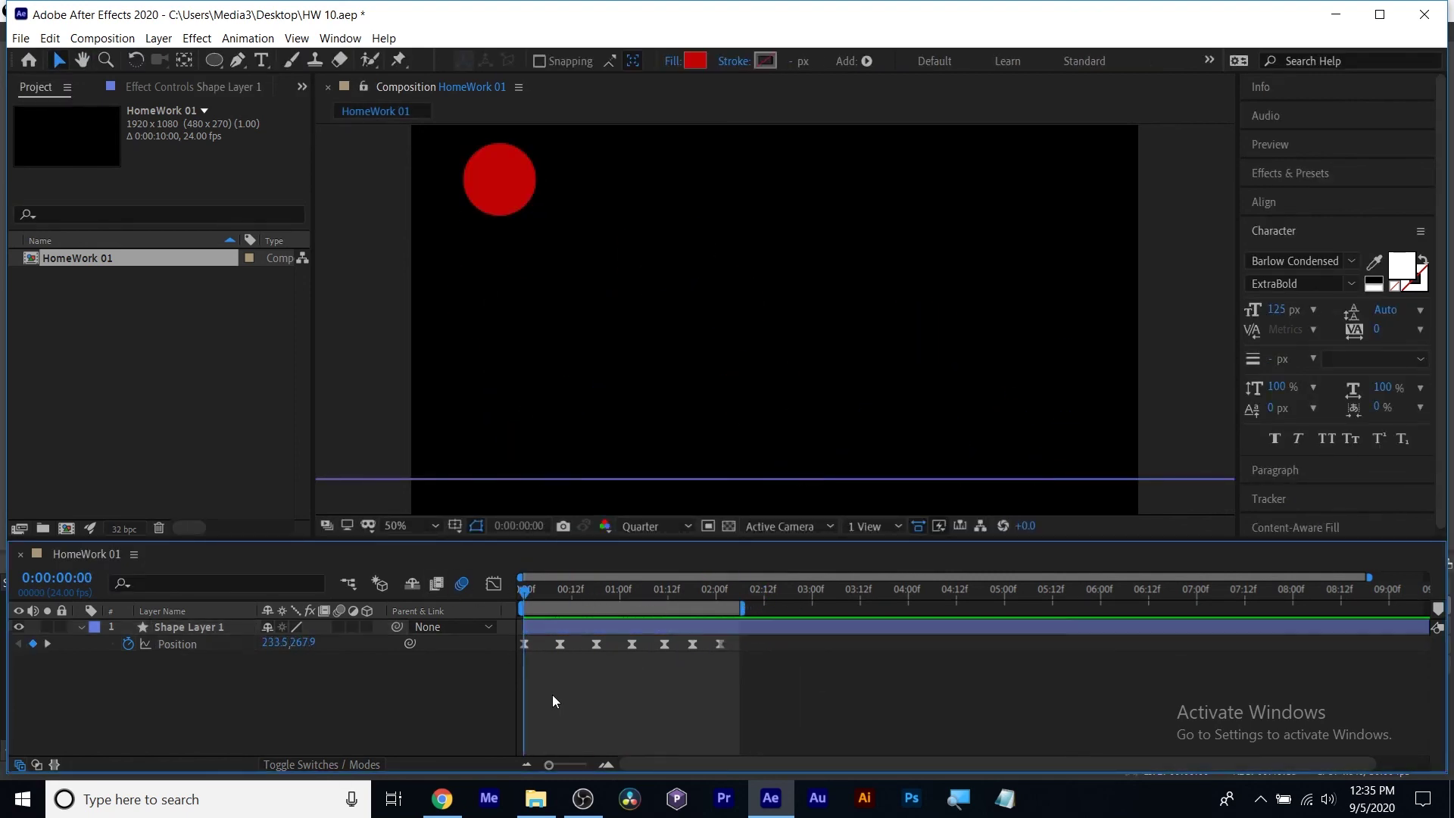
{"action": "key", "text": "space"}
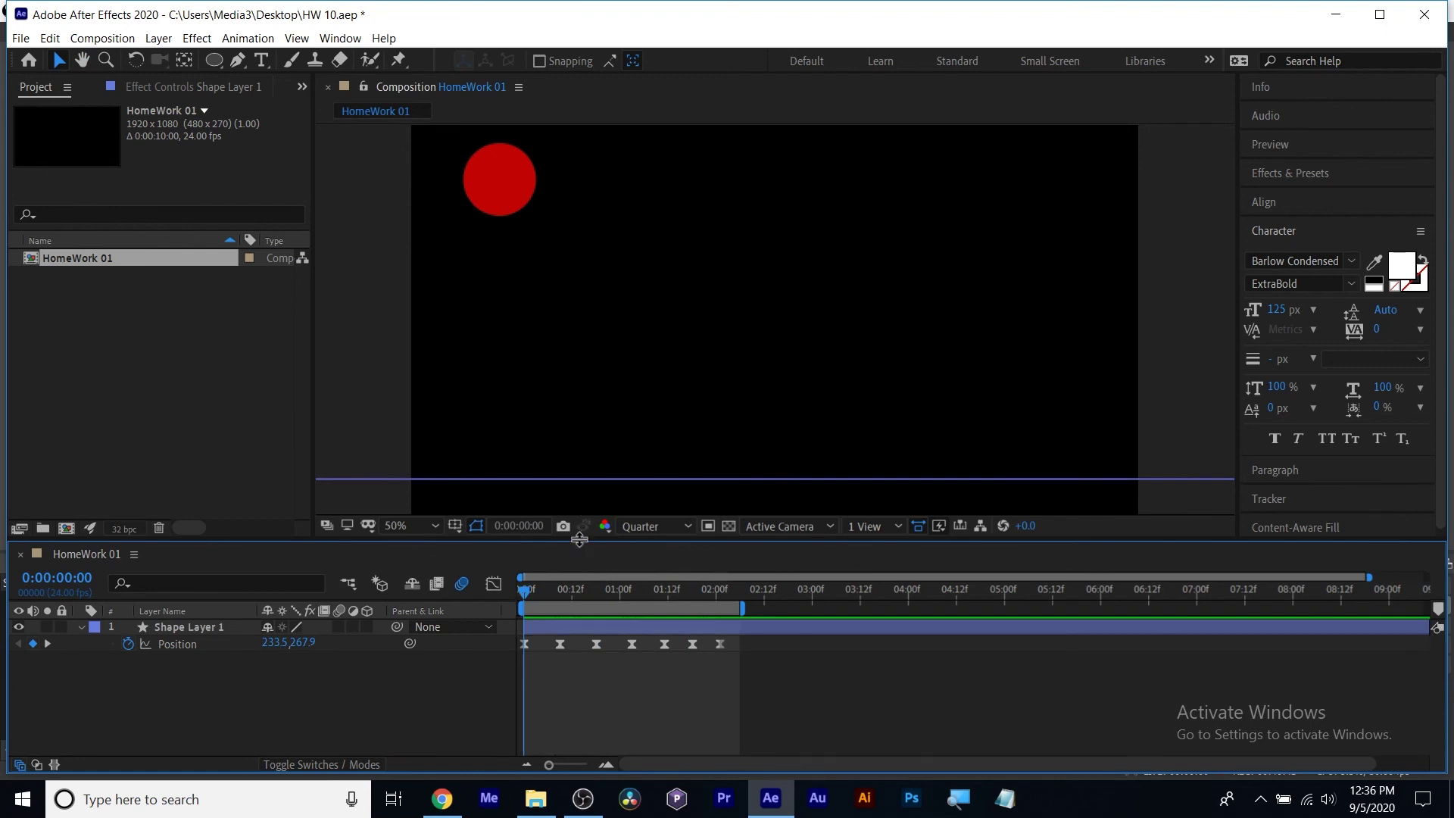
Reveal the circle layer's Scale alongside Position, check the first ground contact keyframe and return to frame 0.
{"action": "left_click", "coordinate": [716, 628]}
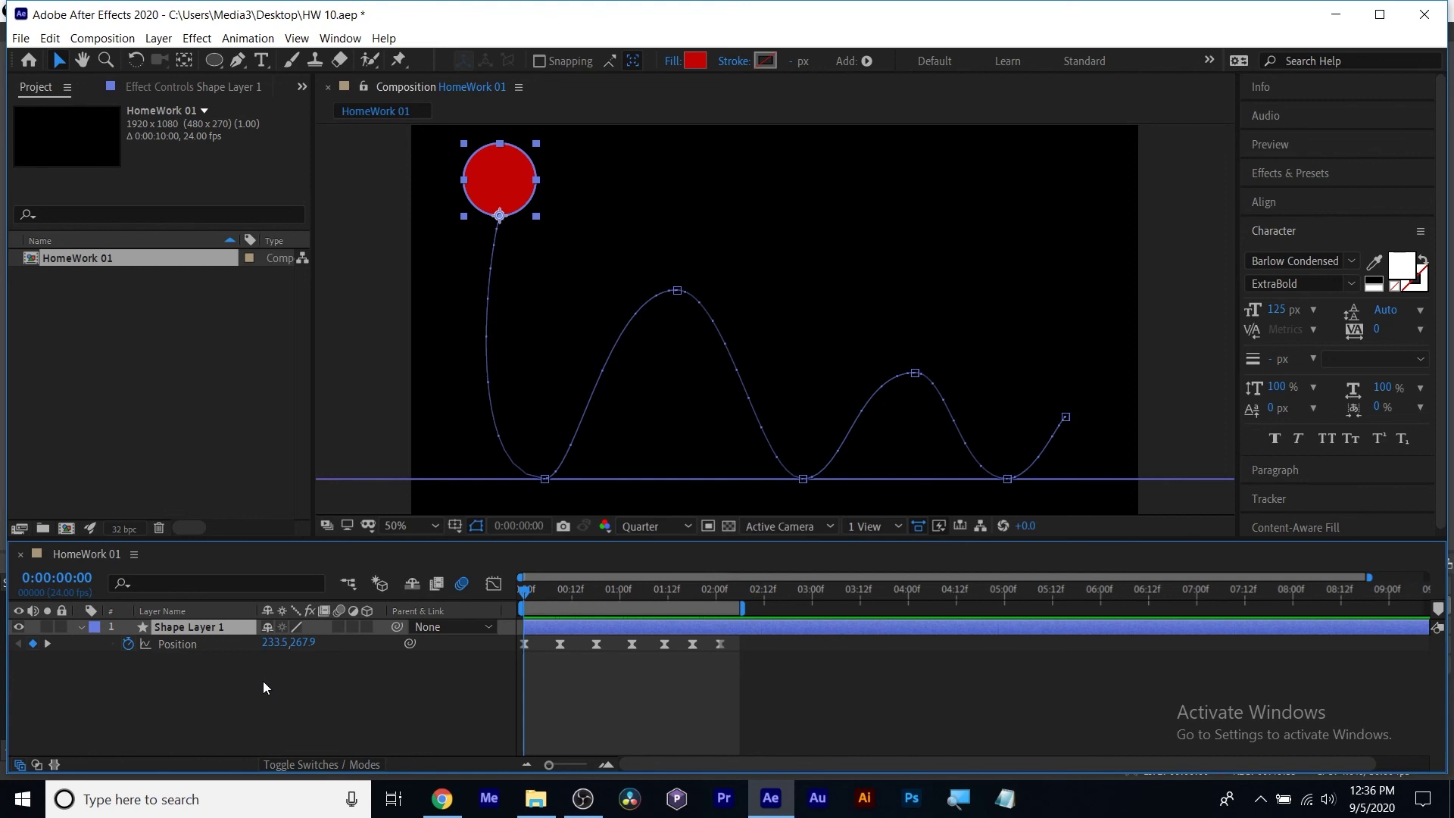
{"action": "key", "text": "shift+s"}
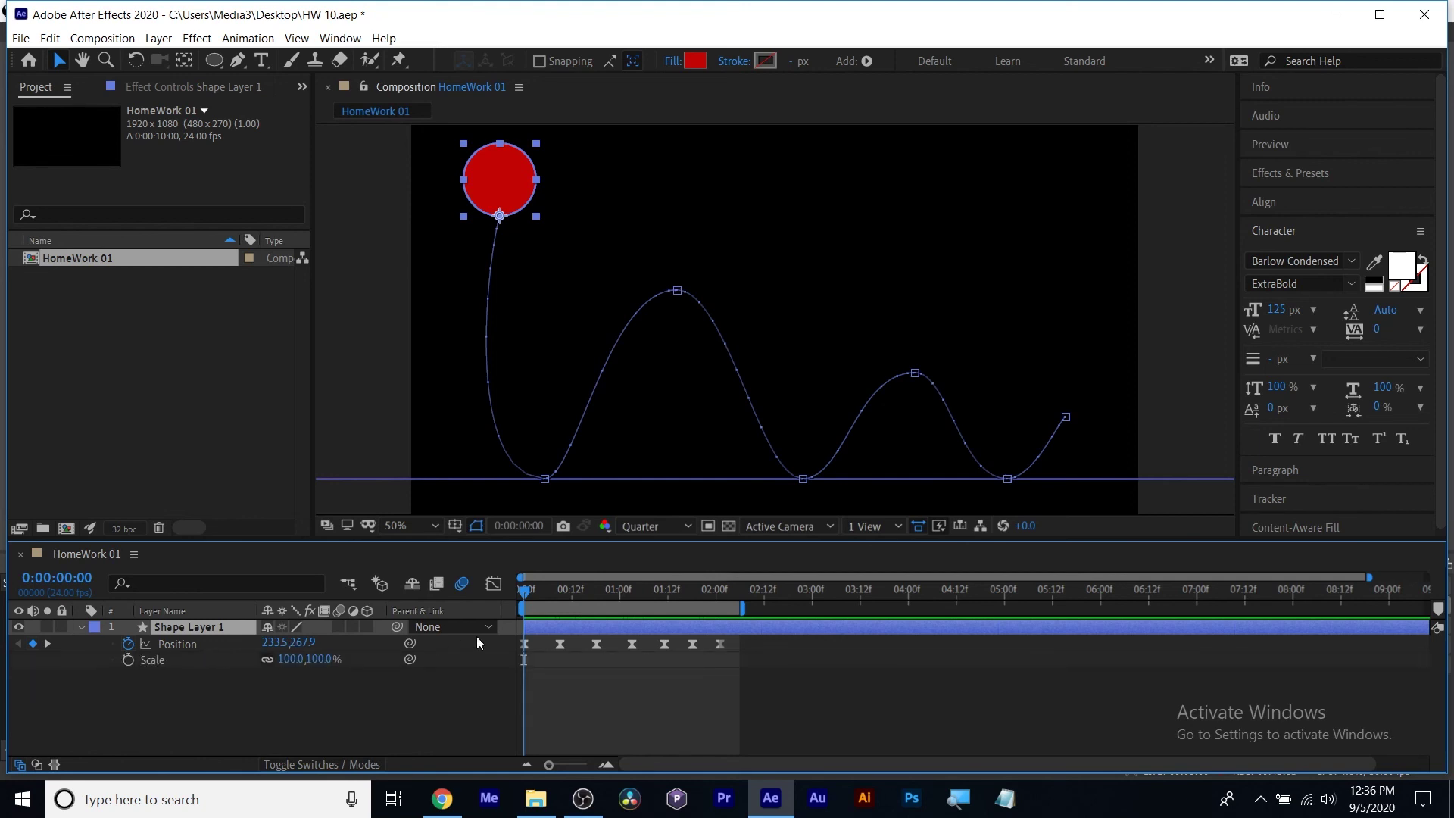
{"action": "left_click", "coordinate": [47, 644]}
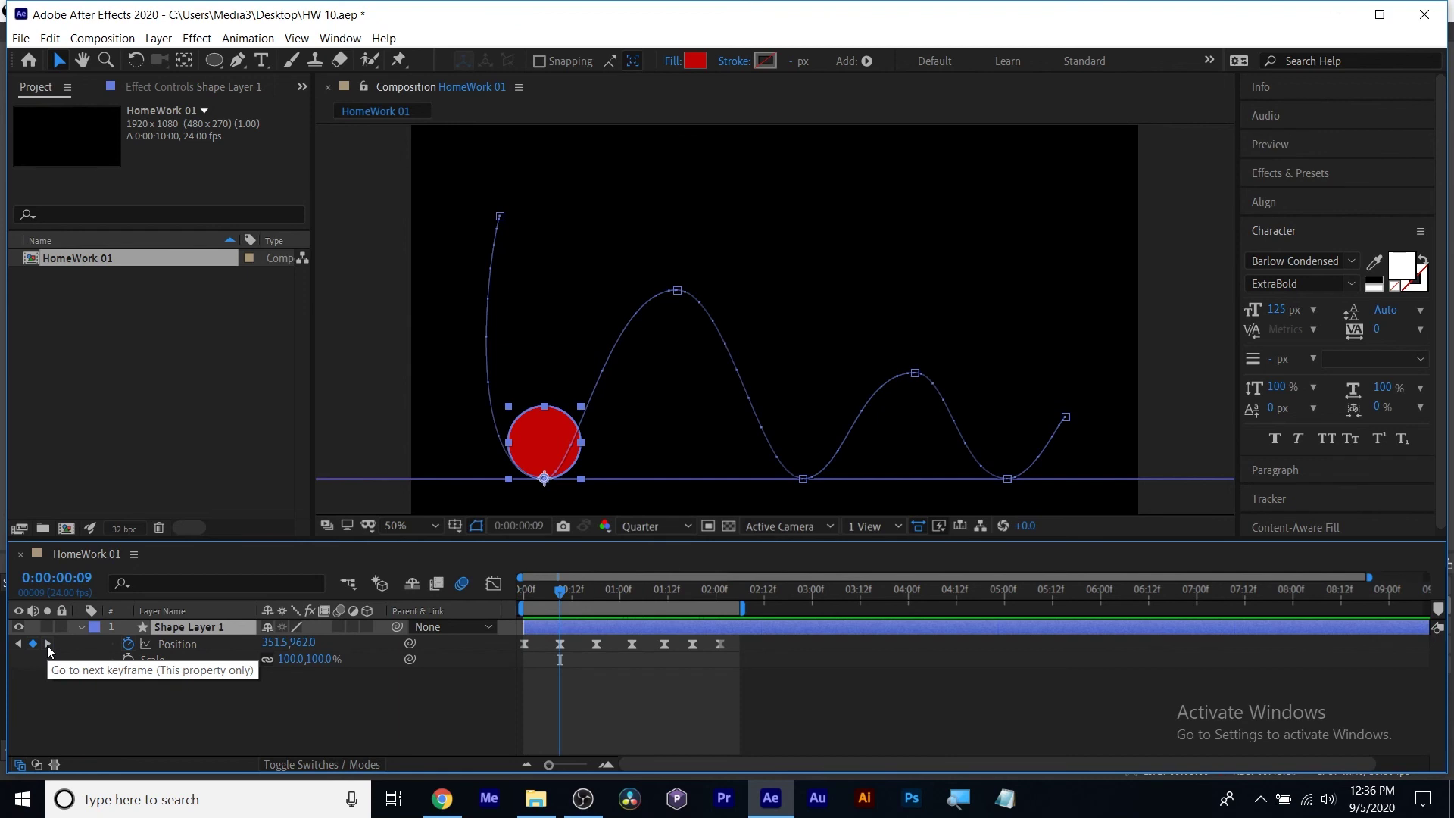
{"action": "left_click", "coordinate": [19, 644]}
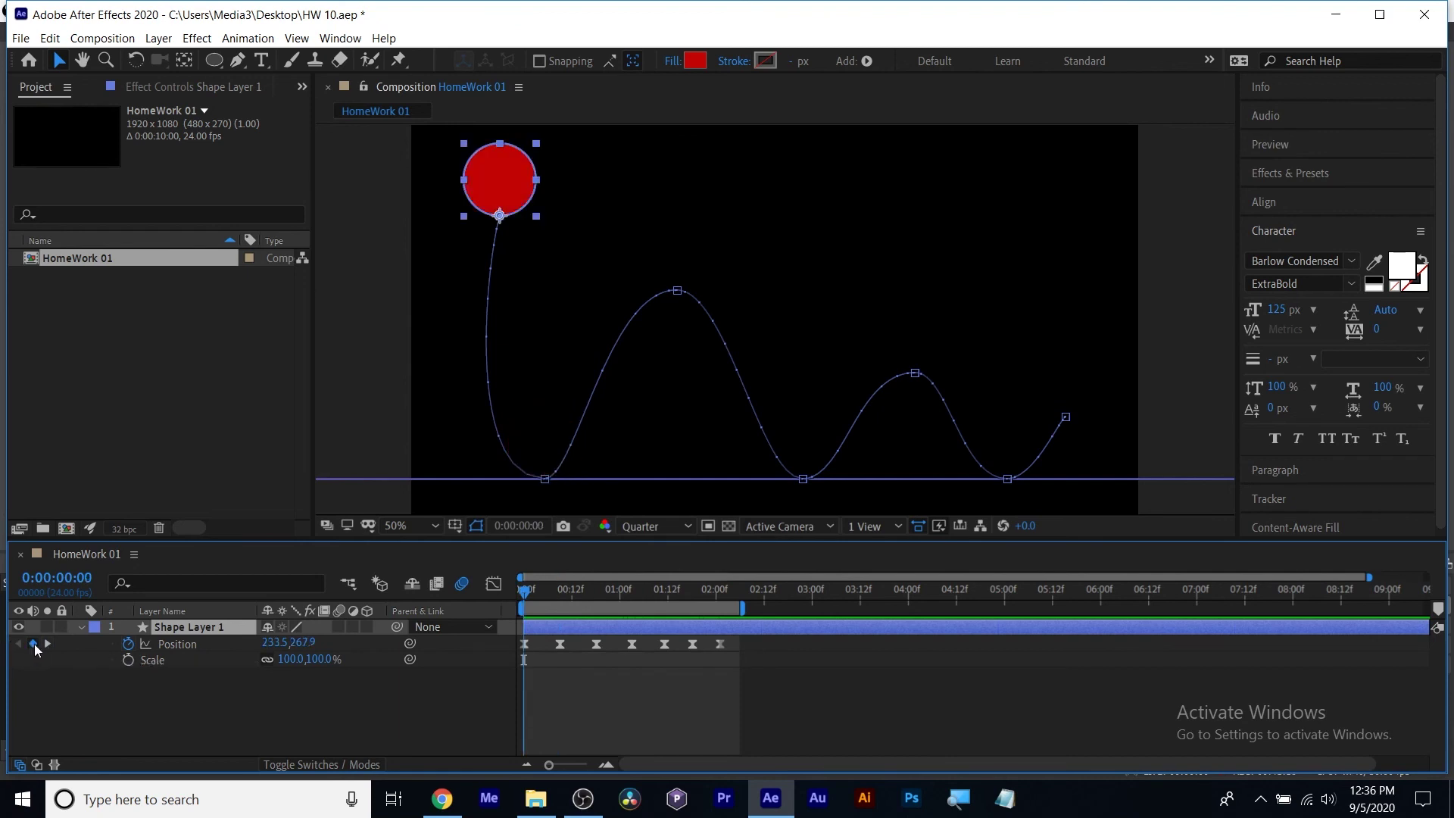
Start animating the circle's Scale with a 100% keyframe at frame 7, just before the first ground contact.
{"action": "left_click", "coordinate": [48, 644]}
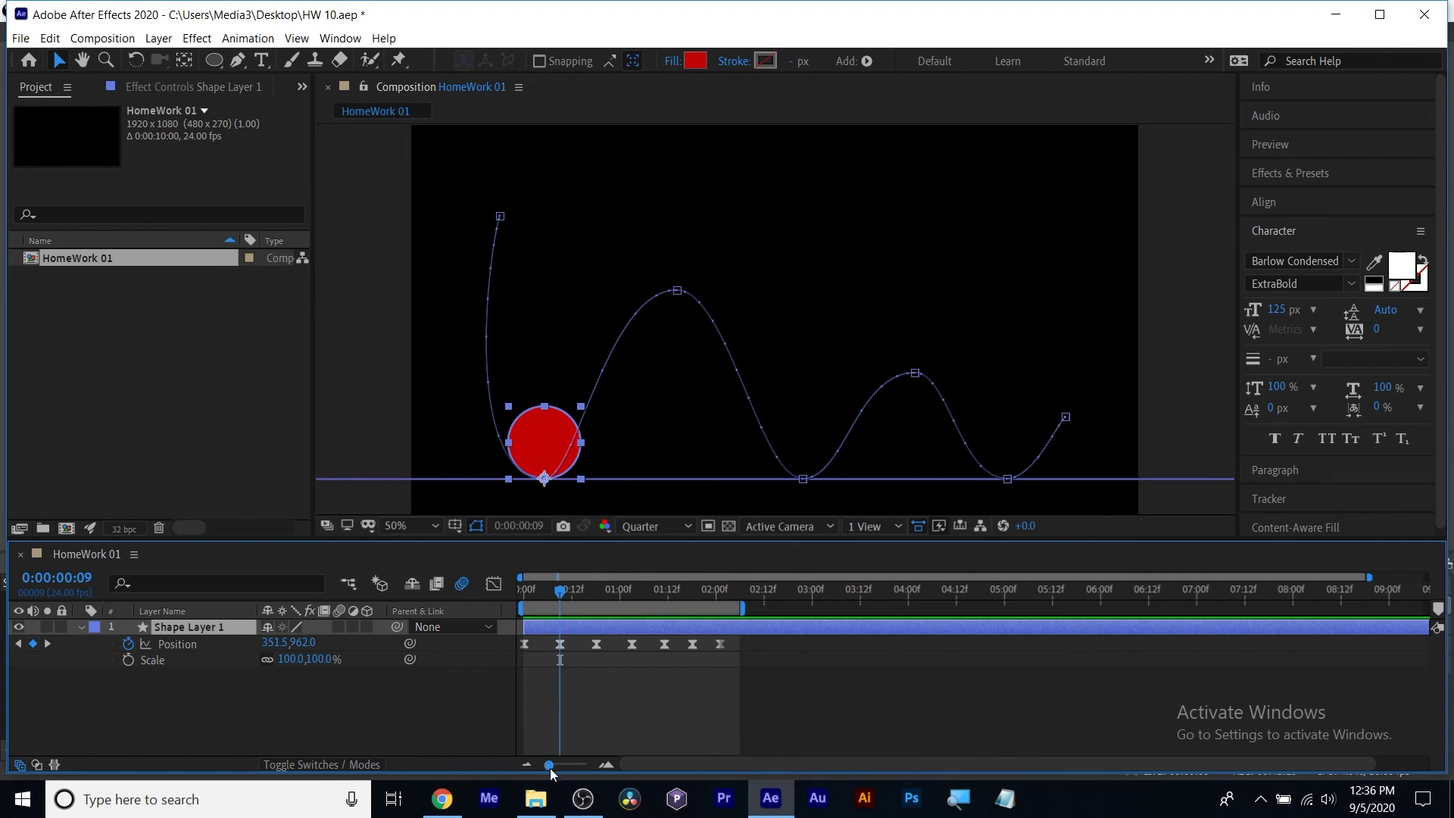
{"action": "left_click_drag", "start_coordinate": [550, 767], "coordinate": [574, 769]}
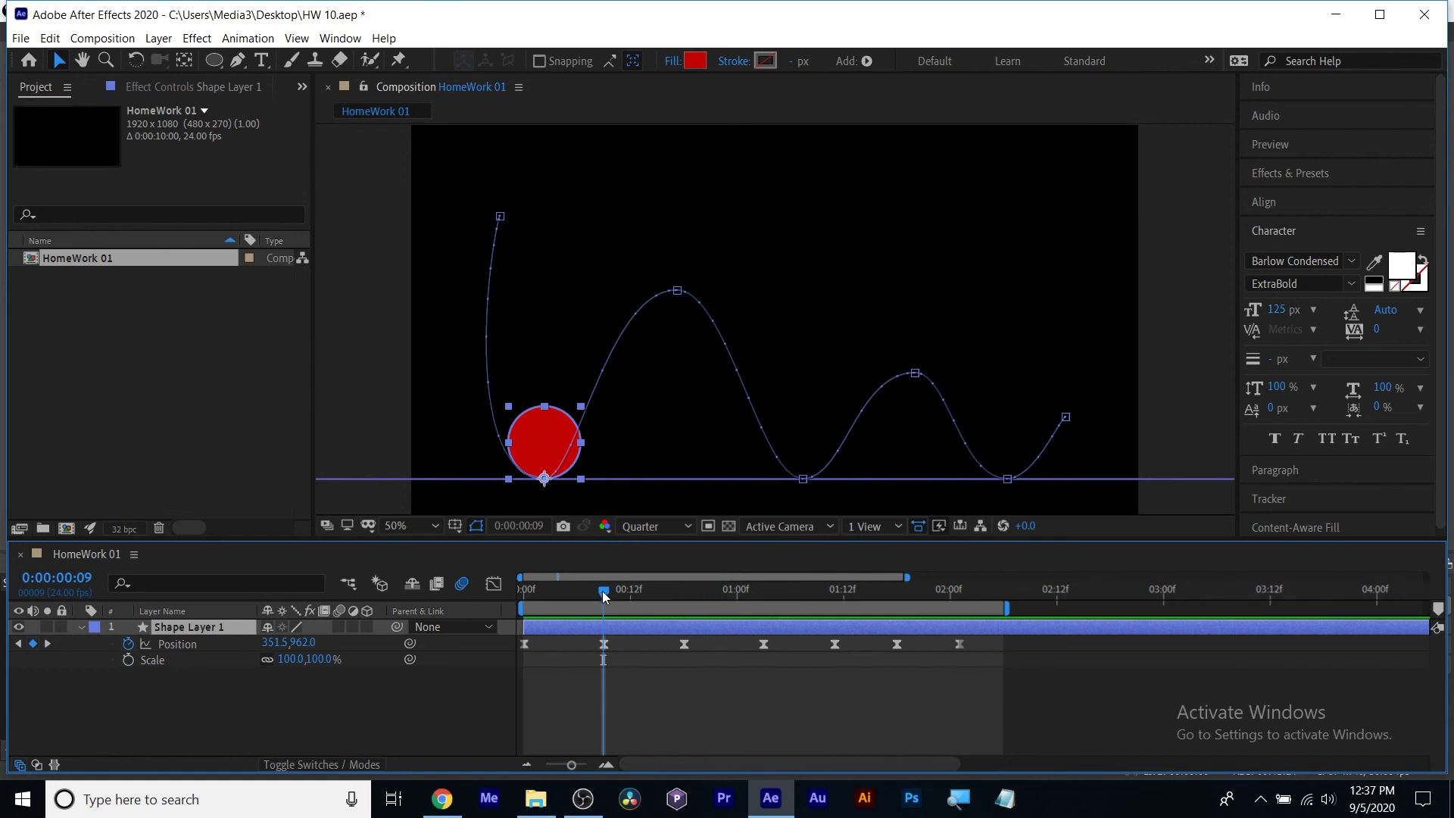
{"action": "left_click_drag", "start_coordinate": [603, 591], "coordinate": [561, 590]}
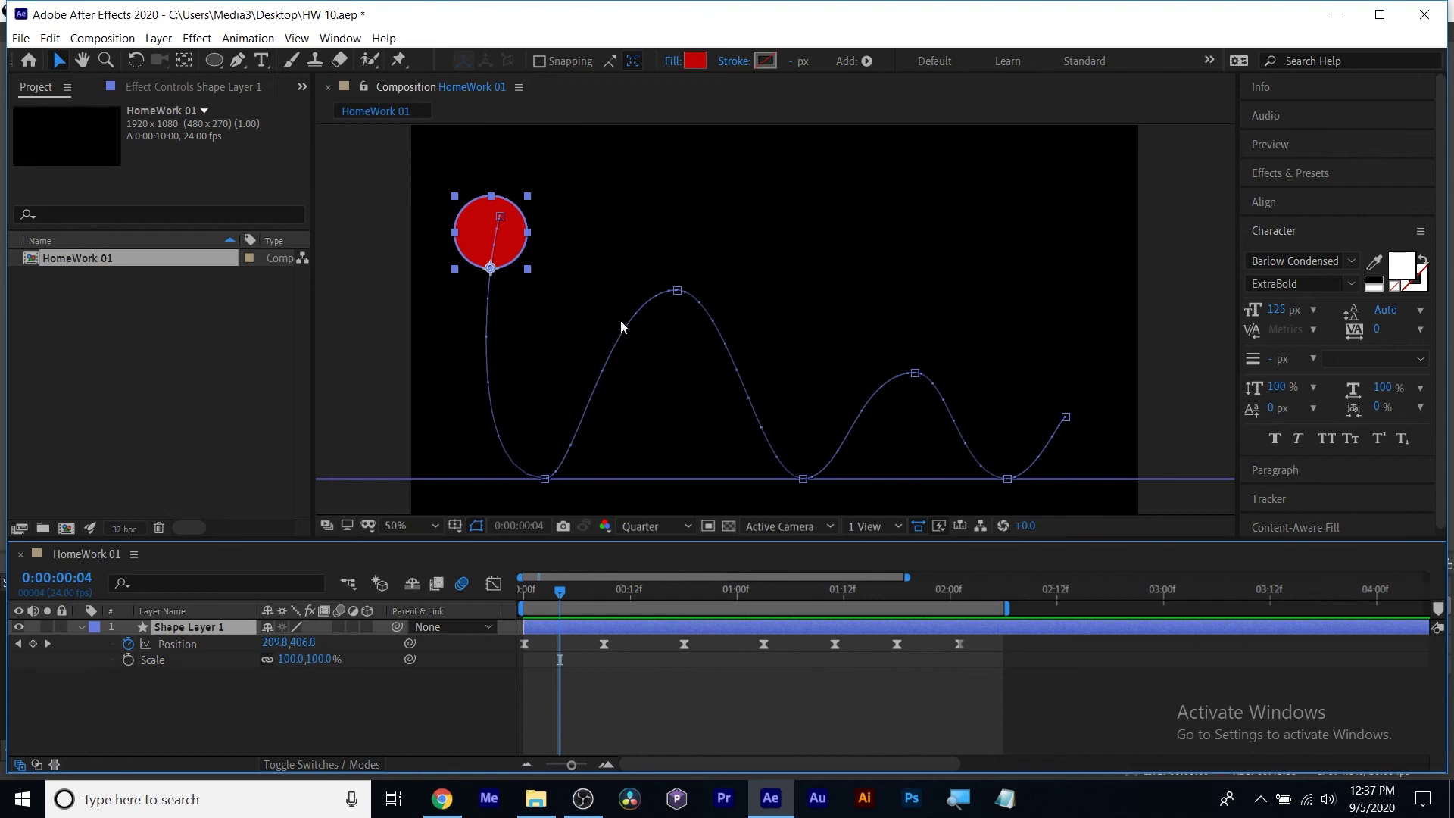
{"action": "mouse_move", "coordinate": [560, 598]}
{"action": "left_mouse_down"}
{"action": "mouse_move", "coordinate": [593, 593]}
{"action": "mouse_move", "coordinate": [576, 591]}
{"action": "left_mouse_up"}
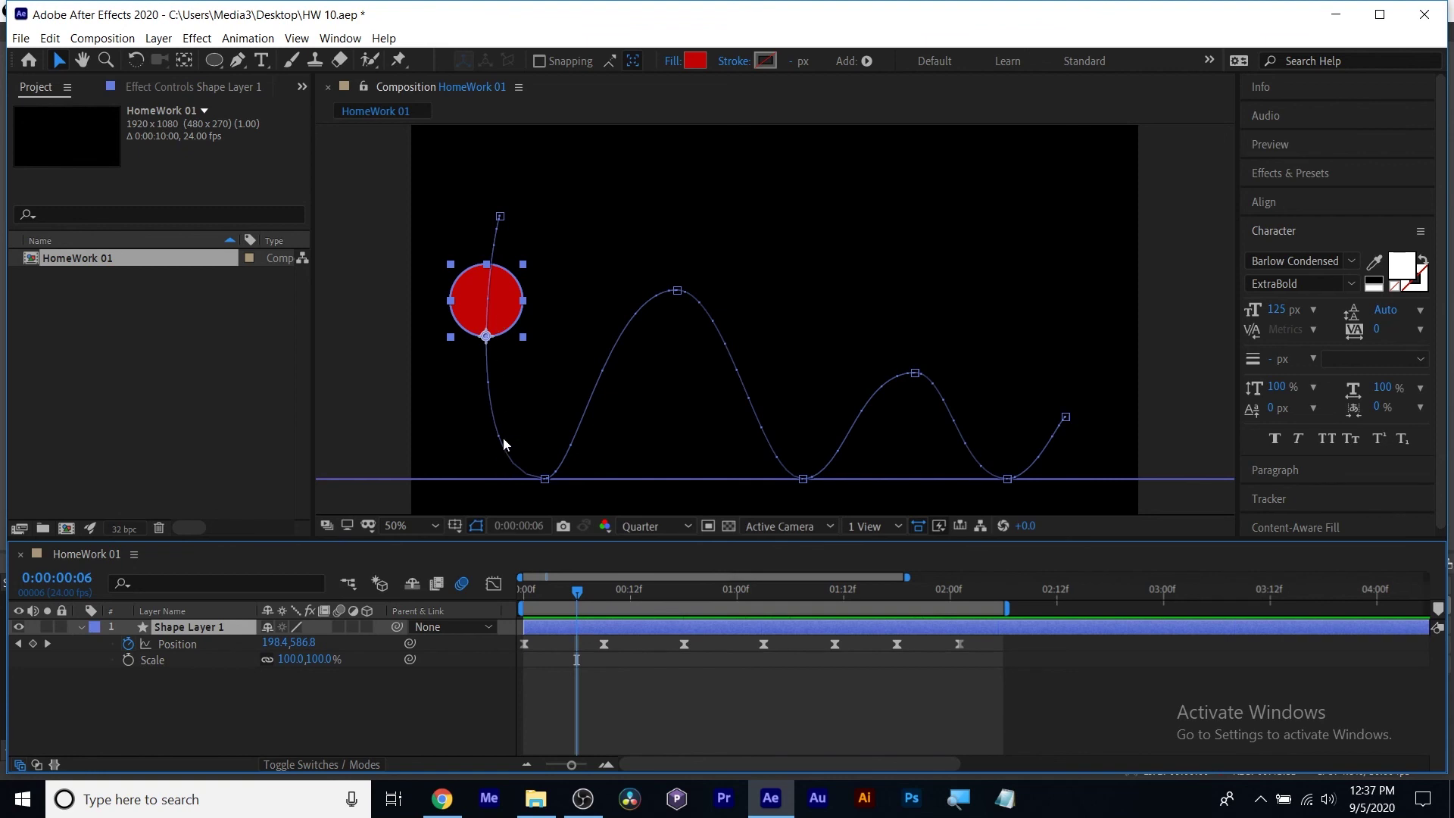
{"action": "left_click_drag", "start_coordinate": [578, 593], "coordinate": [584, 594]}
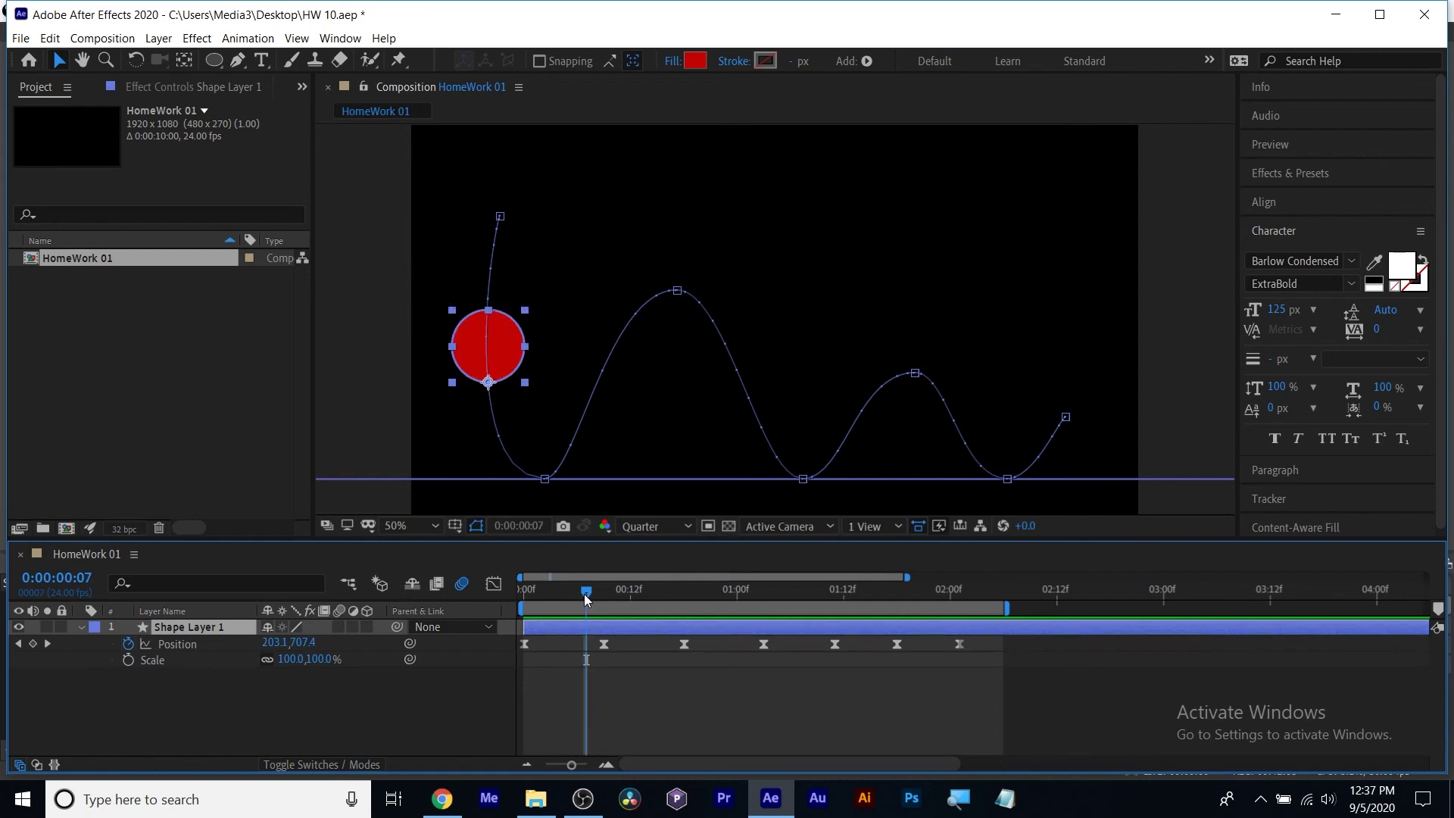
{"action": "left_click", "coordinate": [129, 660]}
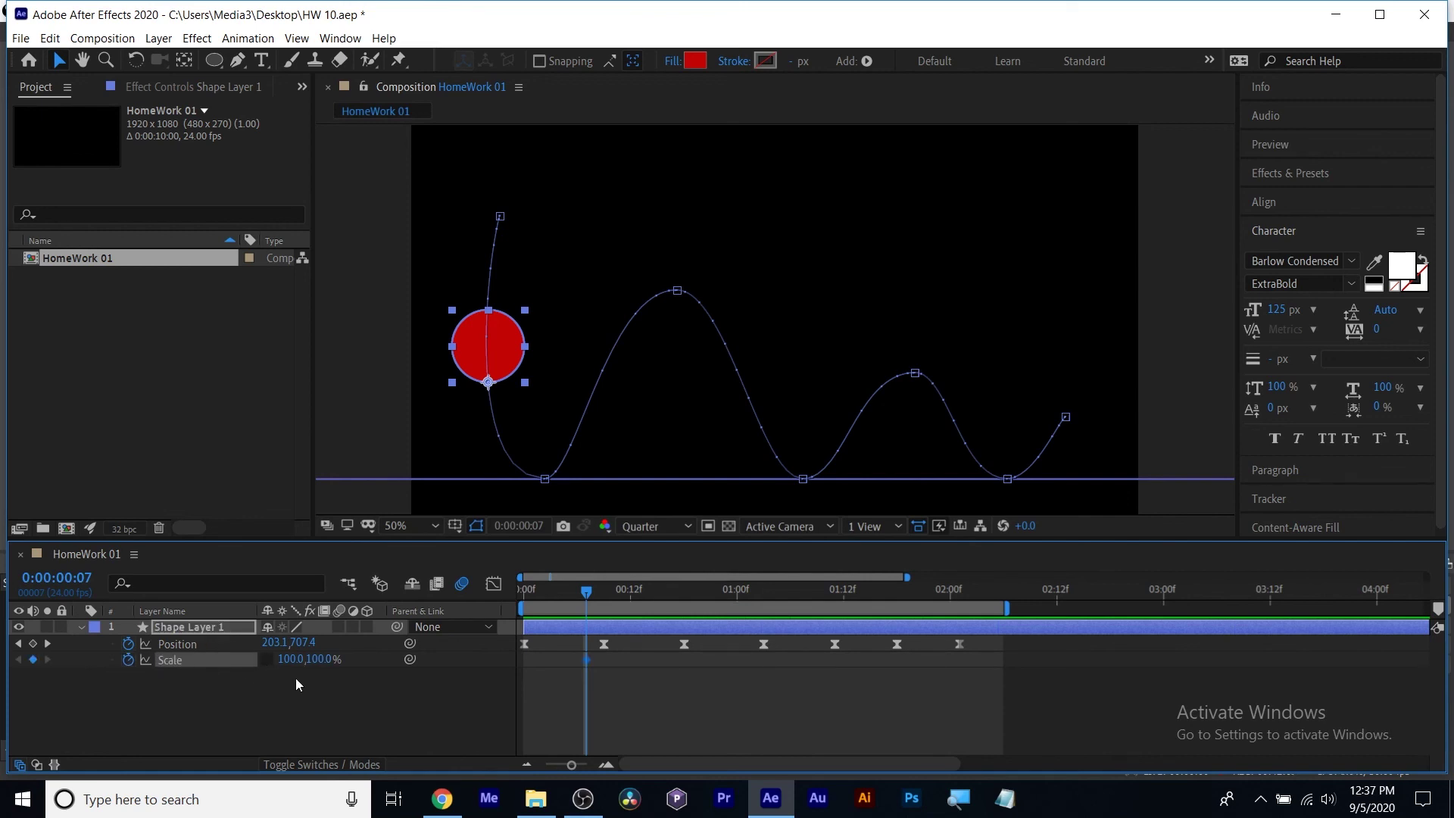
Add a Scale keyframe at frame 8 and stretch the ball vertically to 30% width and 170% height.
{"action": "mouse_move", "coordinate": [586, 591]}
{"action": "left_mouse_down"}
{"action": "mouse_move", "coordinate": [607, 589]}
{"action": "mouse_move", "coordinate": [561, 589]}
{"action": "mouse_move", "coordinate": [579, 593]}
{"action": "left_mouse_up"}
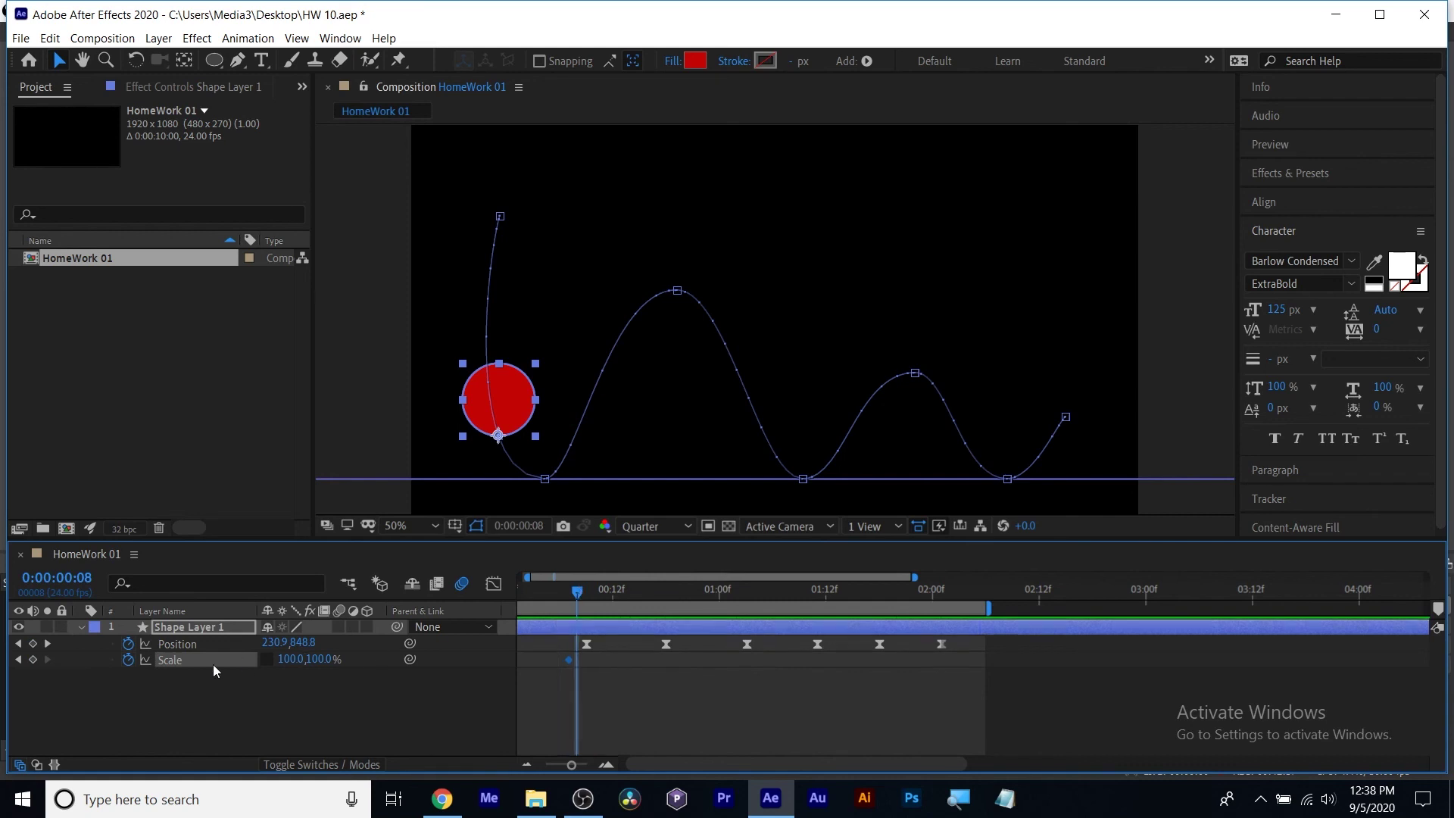
{"action": "left_click", "coordinate": [33, 659]}
{"action": "left_click", "coordinate": [460, 581]}
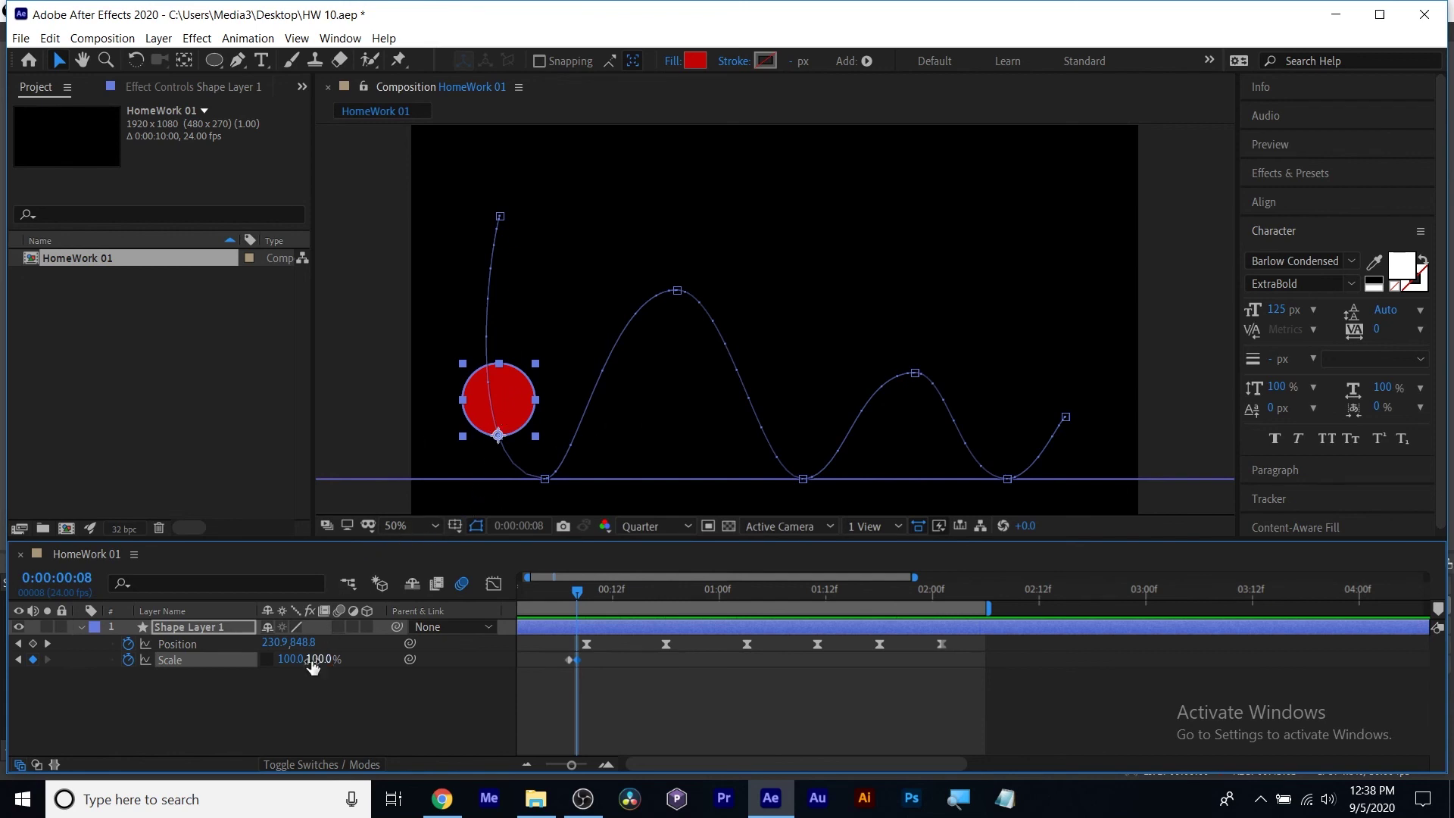
{"action": "left_click", "coordinate": [288, 658]}
{"action": "type", "text": "30"}
{"action": "key", "text": "Return"}
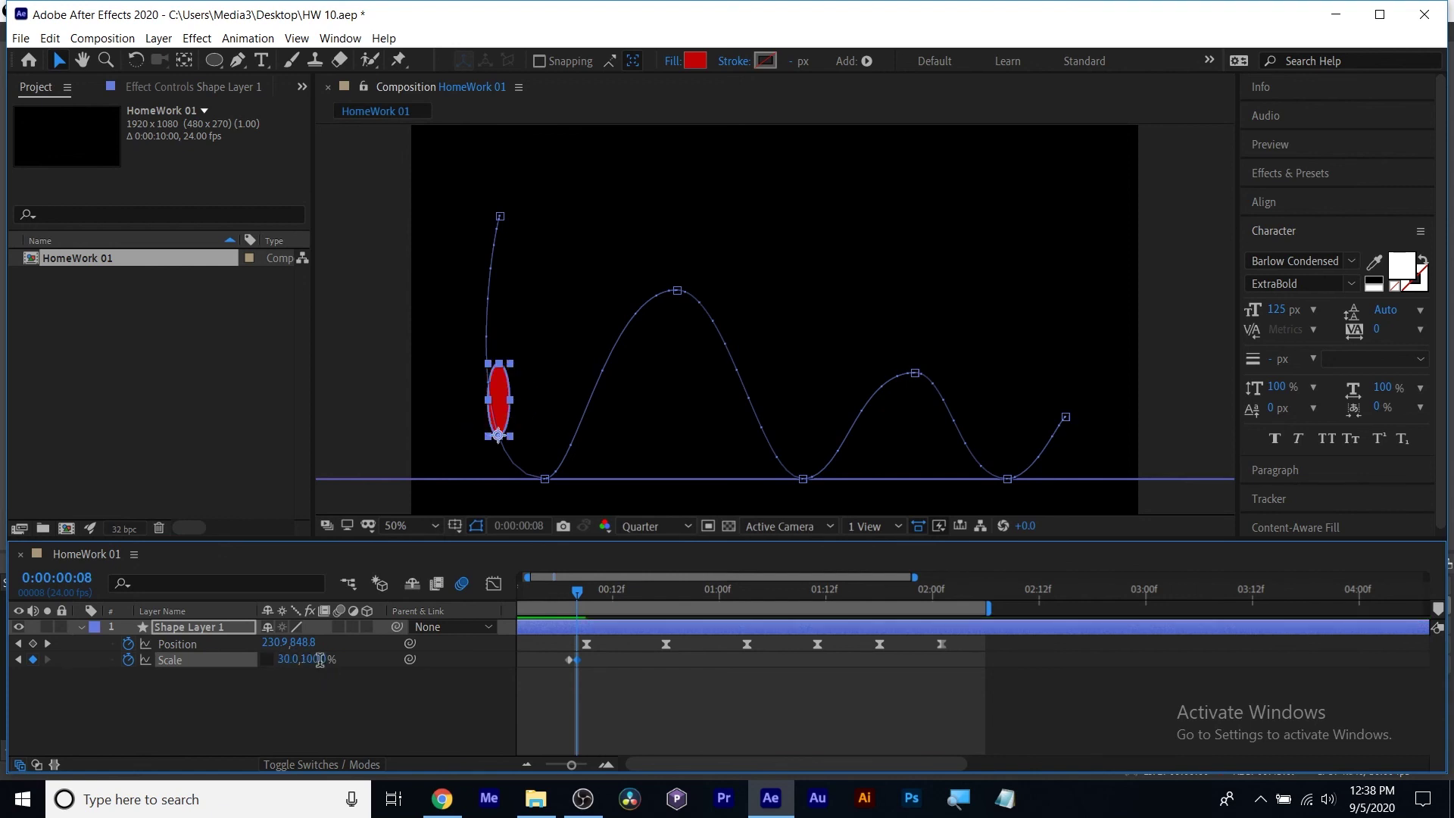
{"action": "left_click", "coordinate": [312, 659]}
{"action": "type", "text": "170"}
{"action": "key", "text": "Return"}
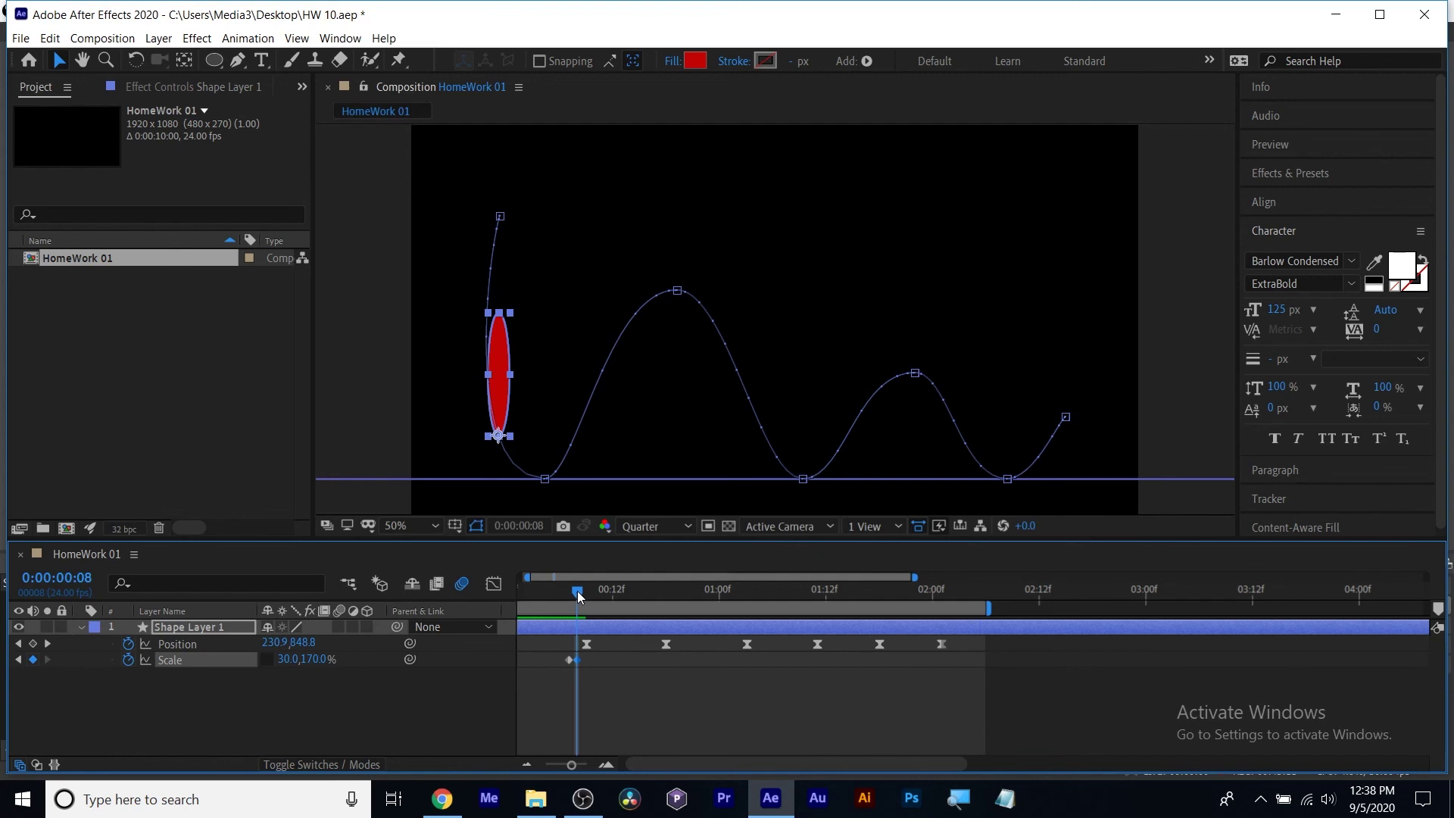
Squash the ball at the first ground contact, frame 9, with Scale set to 170% width and 30% height.
{"action": "left_click_drag", "start_coordinate": [577, 590], "coordinate": [585, 588]}
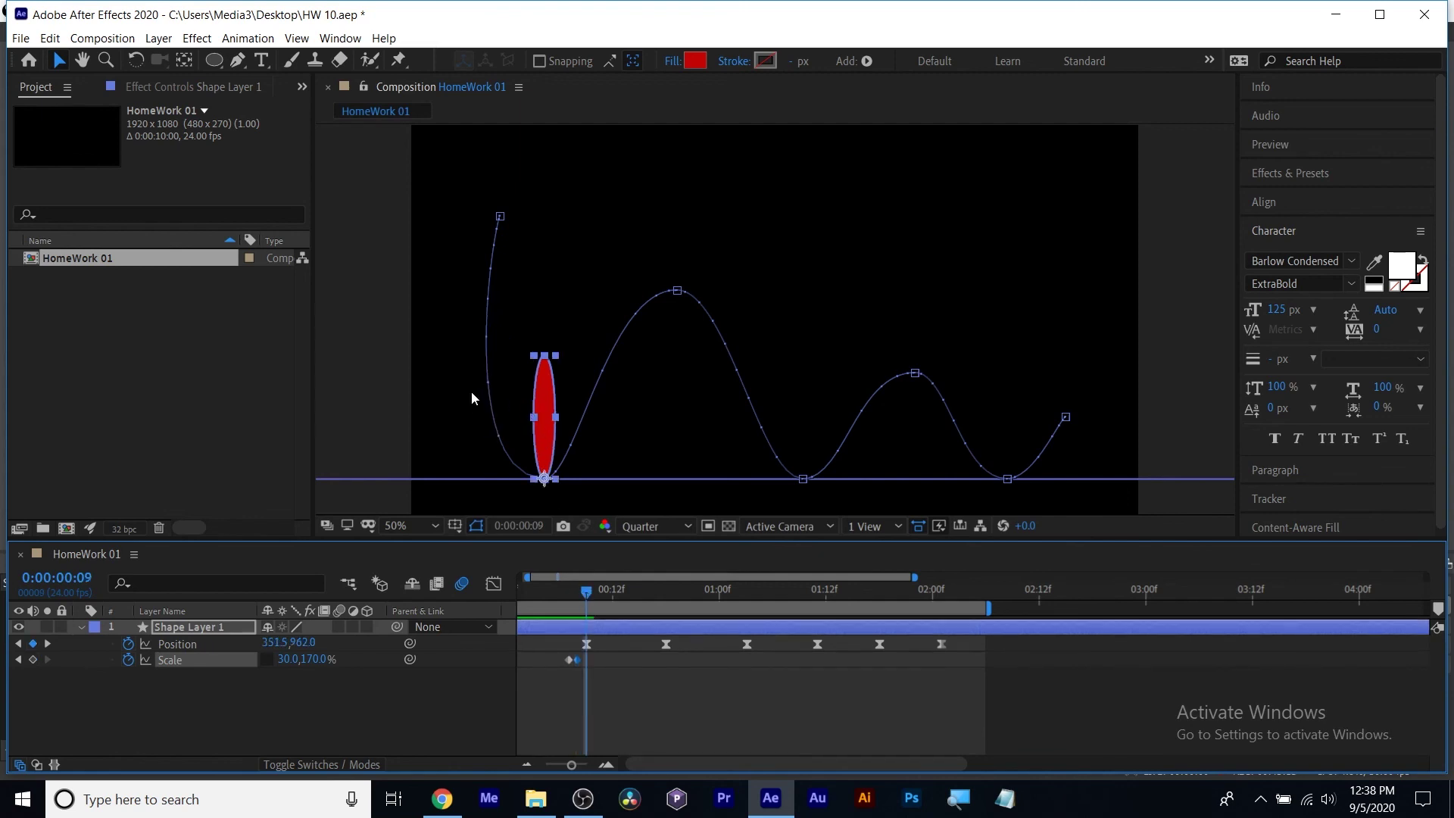
{"action": "left_click", "coordinate": [287, 659]}
{"action": "type", "text": "170"}
{"action": "key", "text": "Return"}
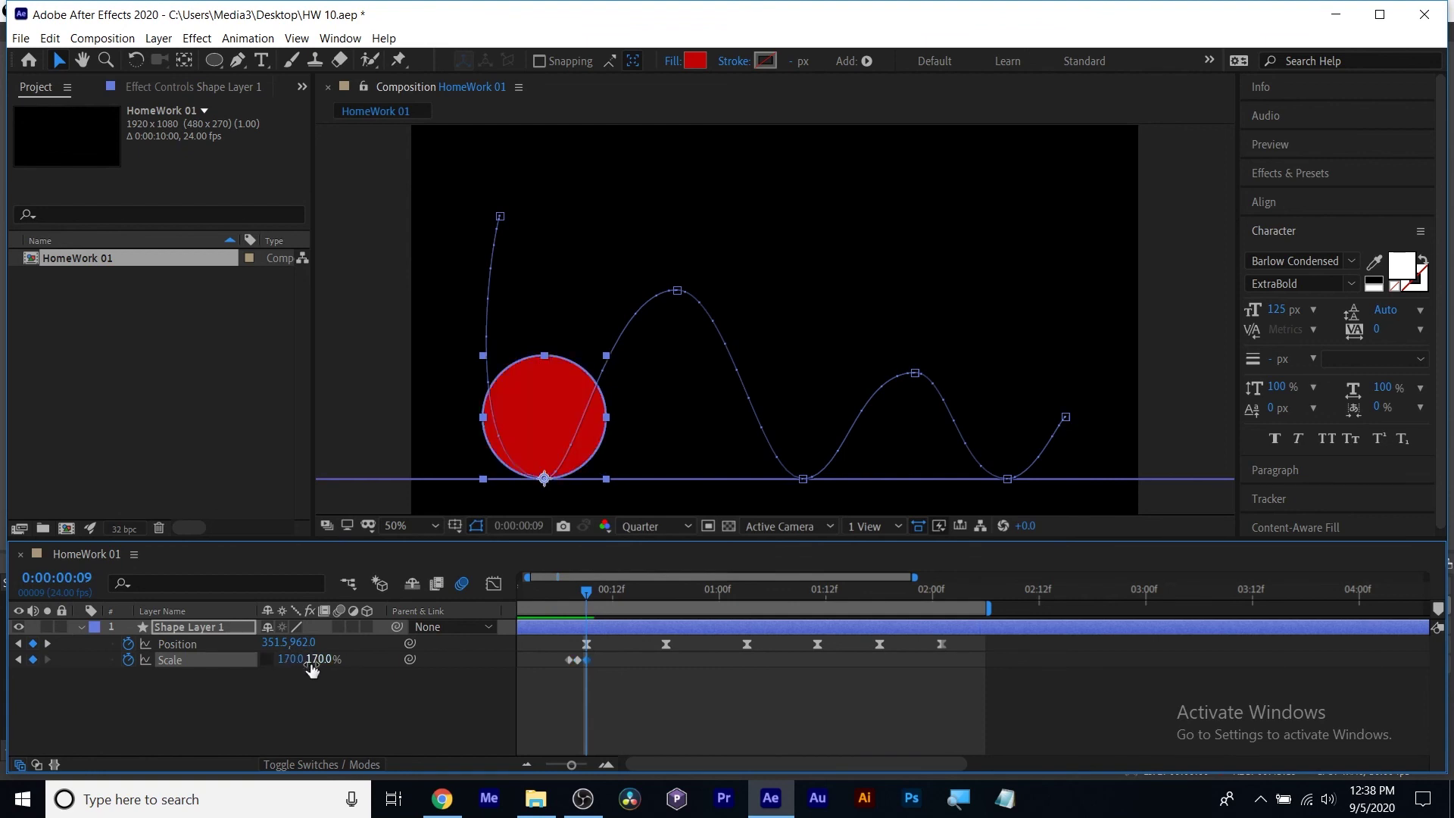
{"action": "left_click", "coordinate": [319, 659]}
{"action": "left_click", "coordinate": [18, 659]}
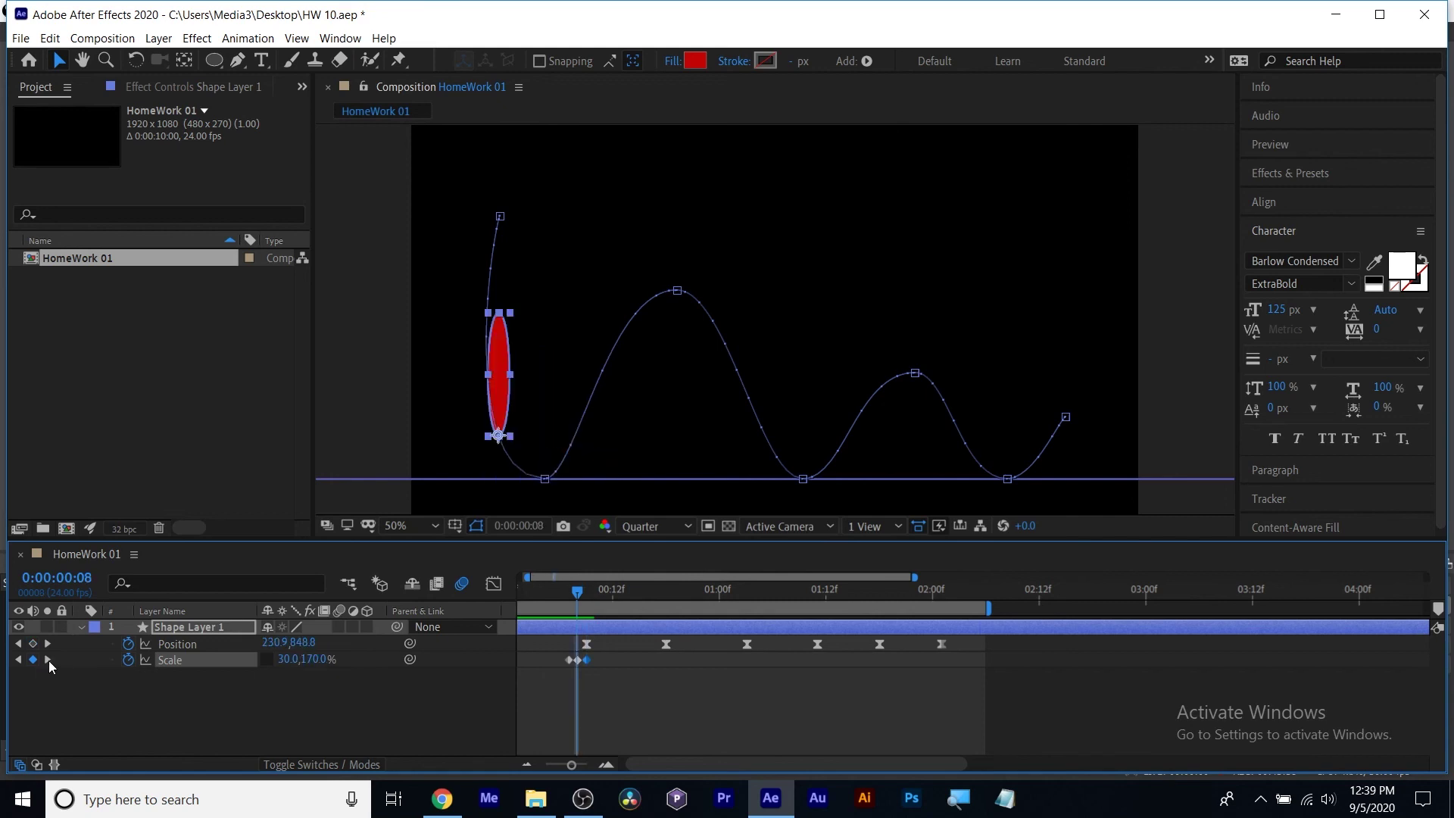
{"action": "left_click", "coordinate": [48, 660]}
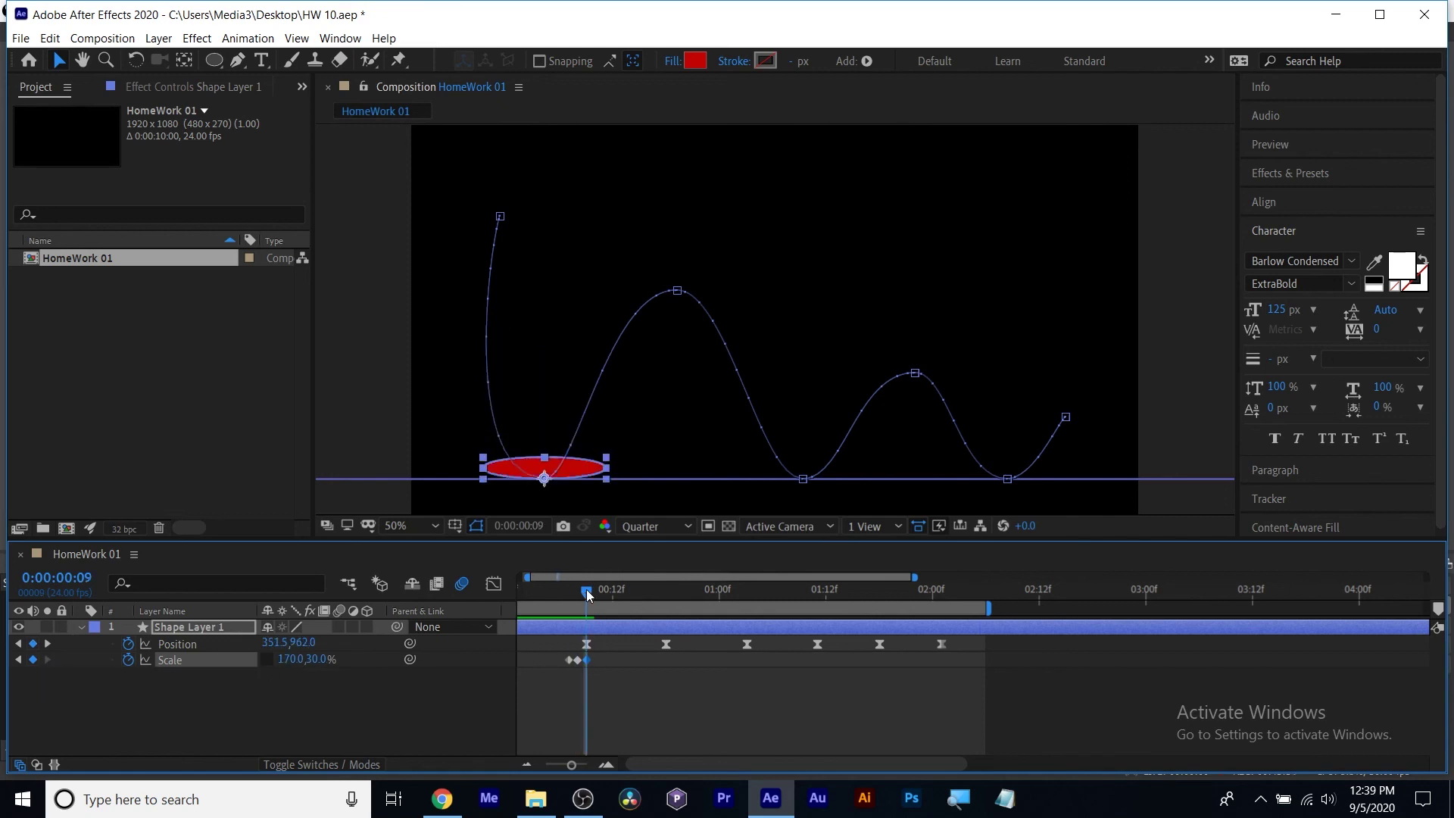
Restore the ball's Scale to 100% in both dimensions at frame 13, as it rises from the first bounce.
{"action": "left_click_drag", "start_coordinate": [586, 590], "coordinate": [620, 584]}
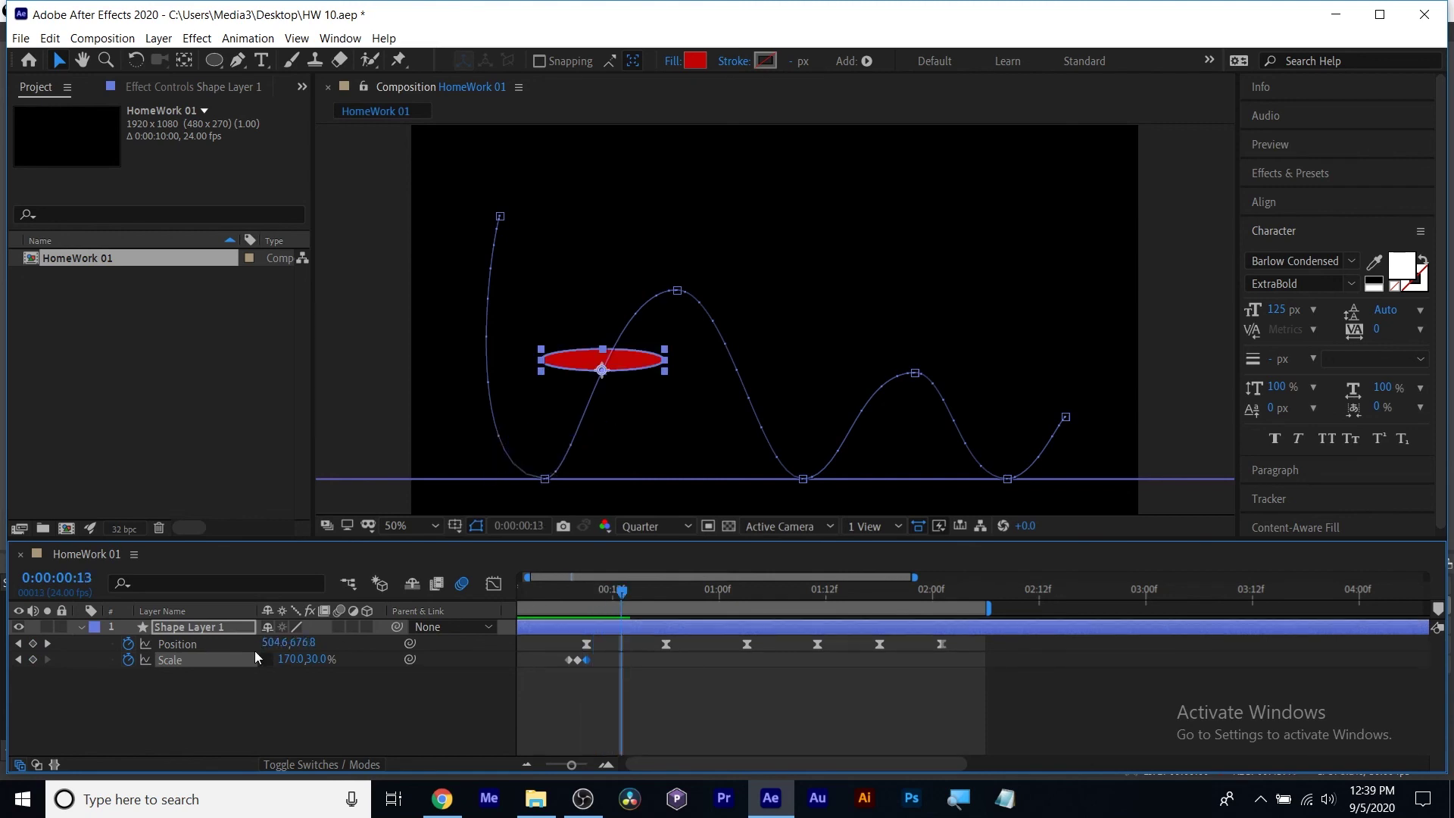
{"action": "left_click", "coordinate": [295, 660]}
{"action": "type", "text": "100"}
{"action": "key", "text": "Return"}
{"action": "left_click", "coordinate": [324, 659]}
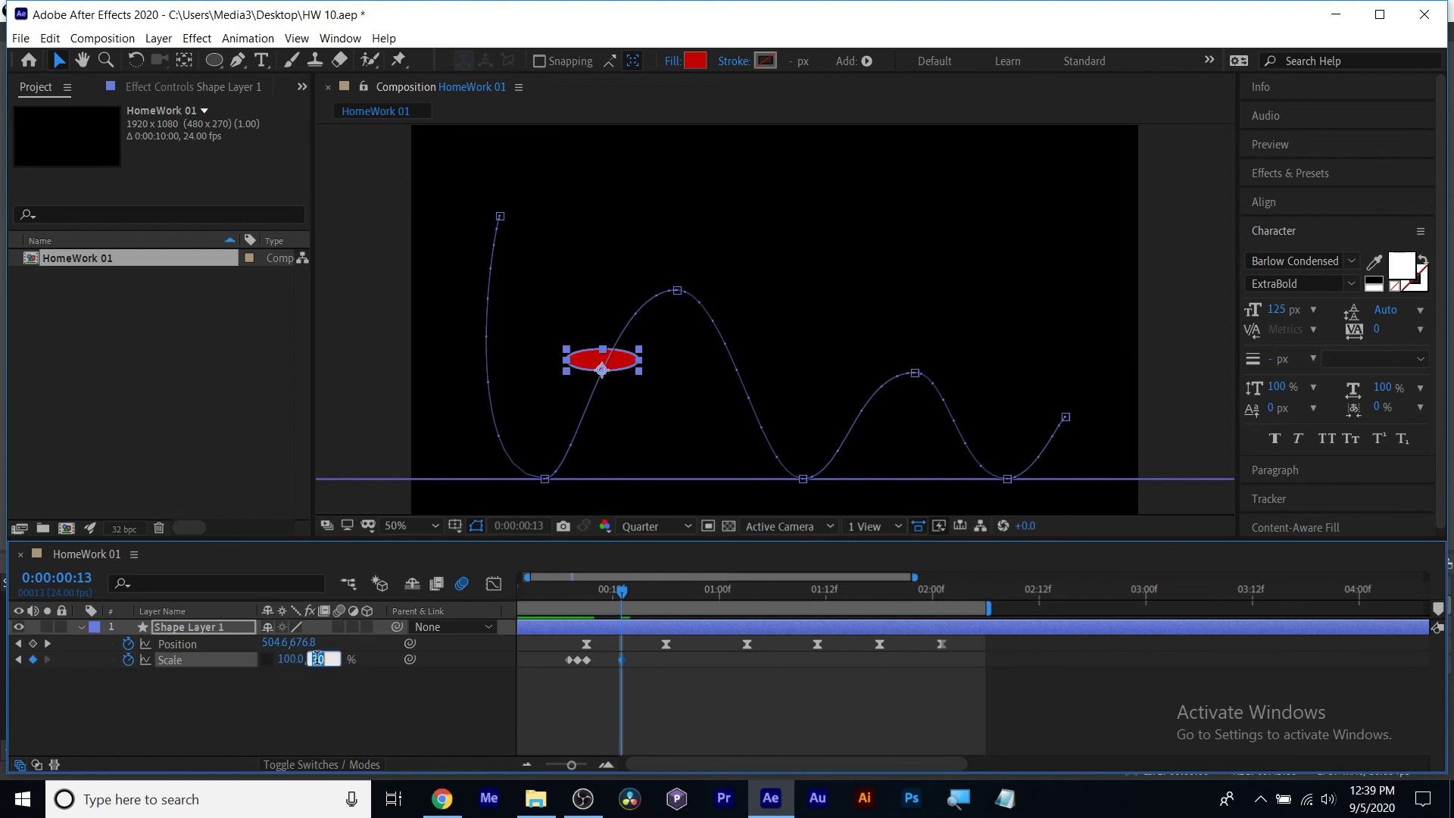
{"action": "type", "text": "100"}
{"action": "key", "text": "Return"}
Stretch the ball at frame 11, just after the first ground contact, with Scale set to 30% width and 170% height.
{"action": "mouse_move", "coordinate": [620, 591]}
{"action": "left_mouse_down"}
{"action": "mouse_move", "coordinate": [587, 596]}
{"action": "mouse_move", "coordinate": [611, 597]}
{"action": "mouse_move", "coordinate": [598, 595]}
{"action": "left_mouse_up"}
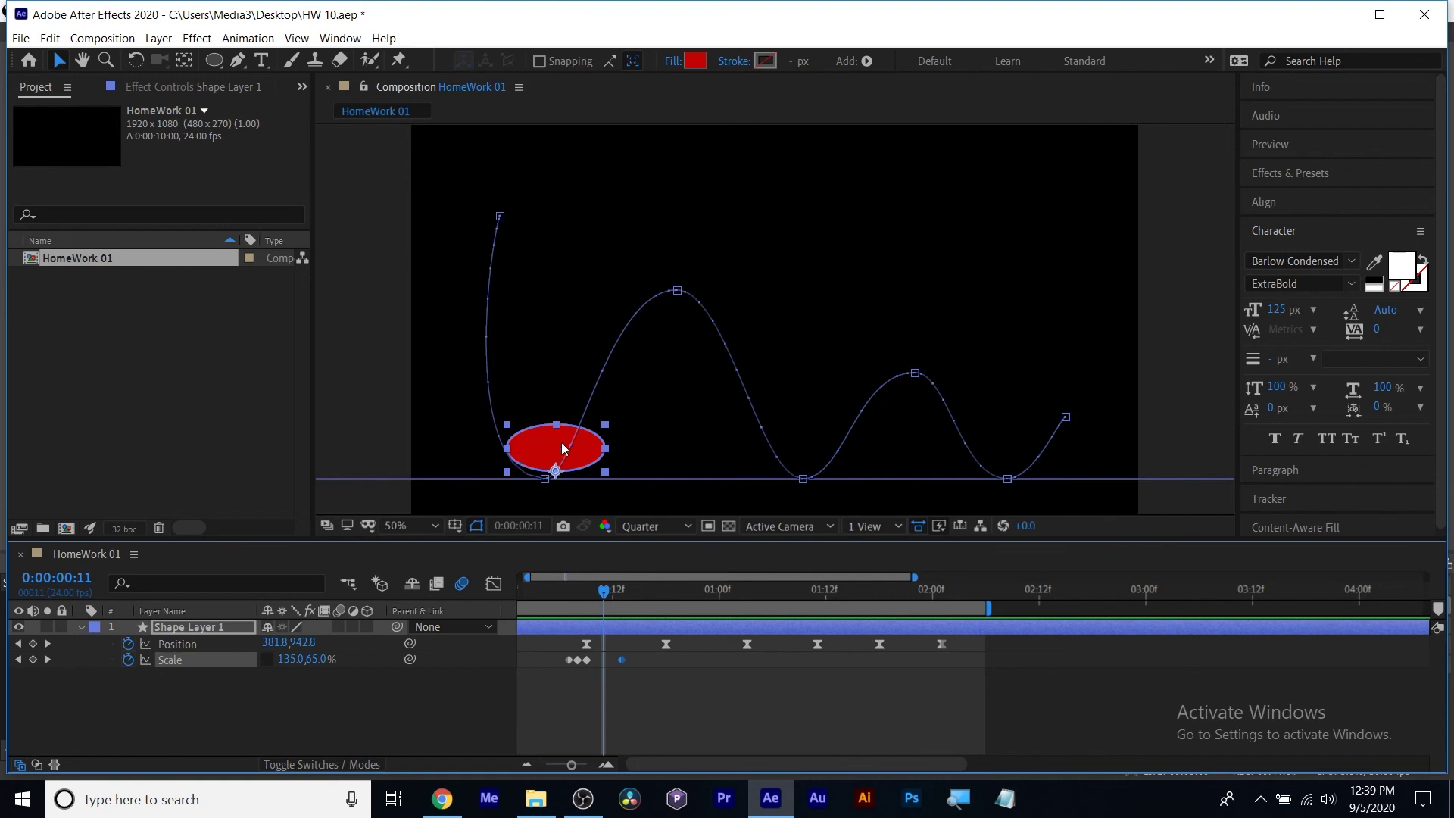
{"action": "left_click", "coordinate": [287, 659]}
{"action": "type", "text": "30"}
{"action": "key", "text": "Return"}
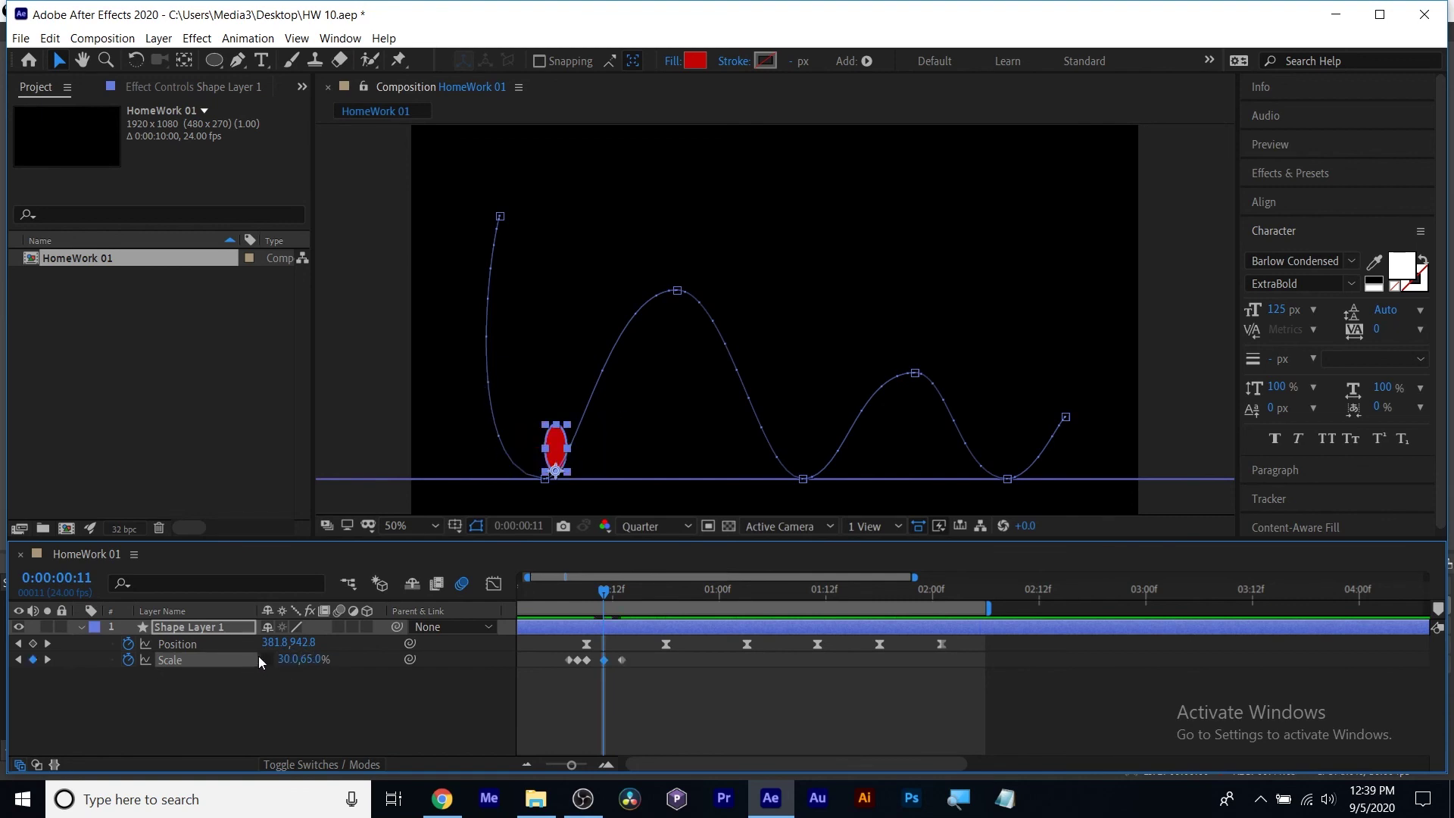
{"action": "left_click", "coordinate": [301, 660]}
{"action": "type", "text": "170"}
{"action": "key", "text": "Return"}
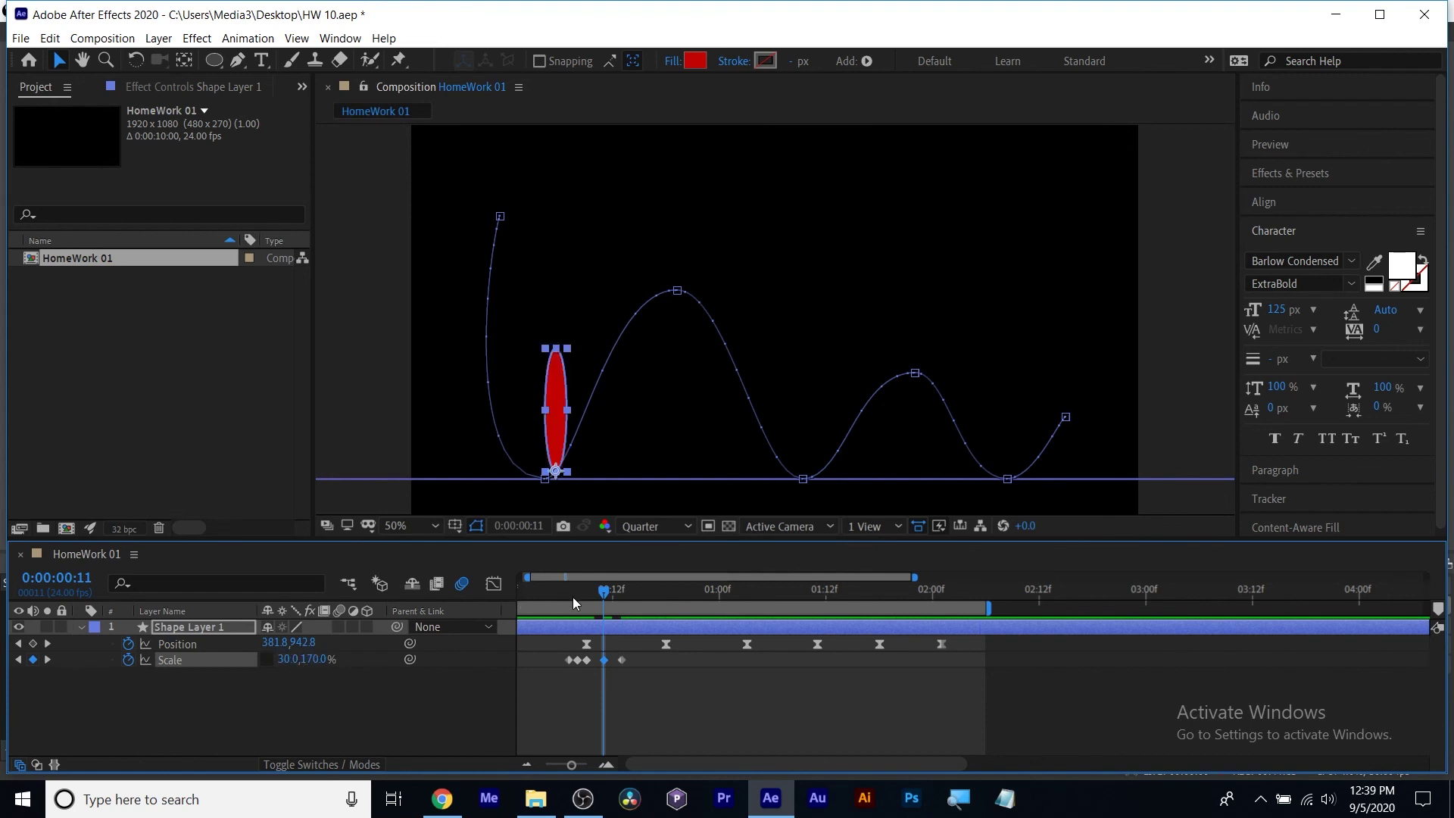
Scrub through the squash and stretch, shorten the work area to end at about frame 20, and preview it from frame 0.
{"action": "mouse_move", "coordinate": [602, 589]}
{"action": "left_mouse_down"}
{"action": "mouse_move", "coordinate": [556, 591]}
{"action": "mouse_move", "coordinate": [620, 592]}
{"action": "mouse_move", "coordinate": [608, 599]}
{"action": "left_mouse_up"}
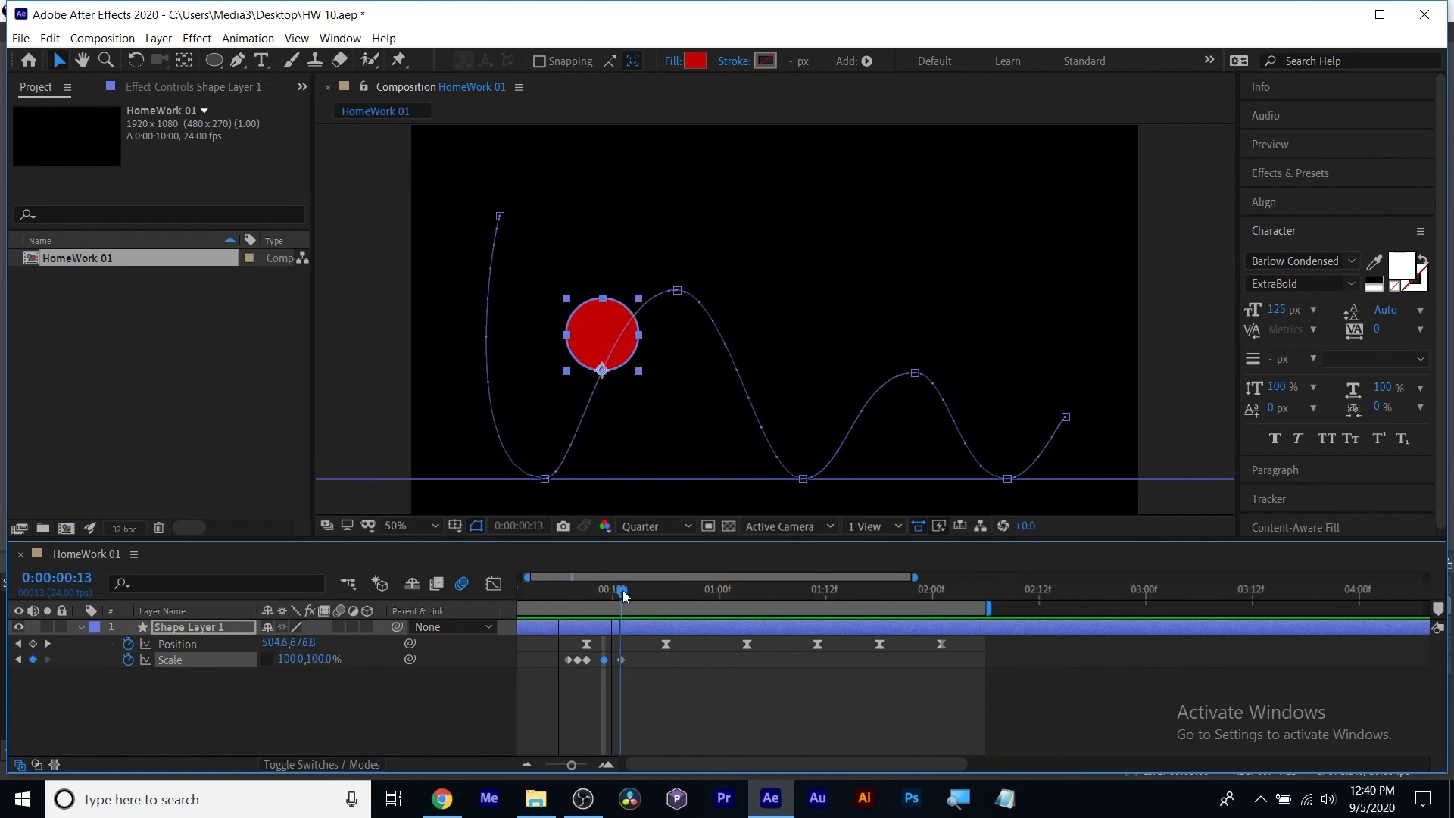
{"action": "left_click_drag", "start_coordinate": [623, 592], "coordinate": [511, 591]}
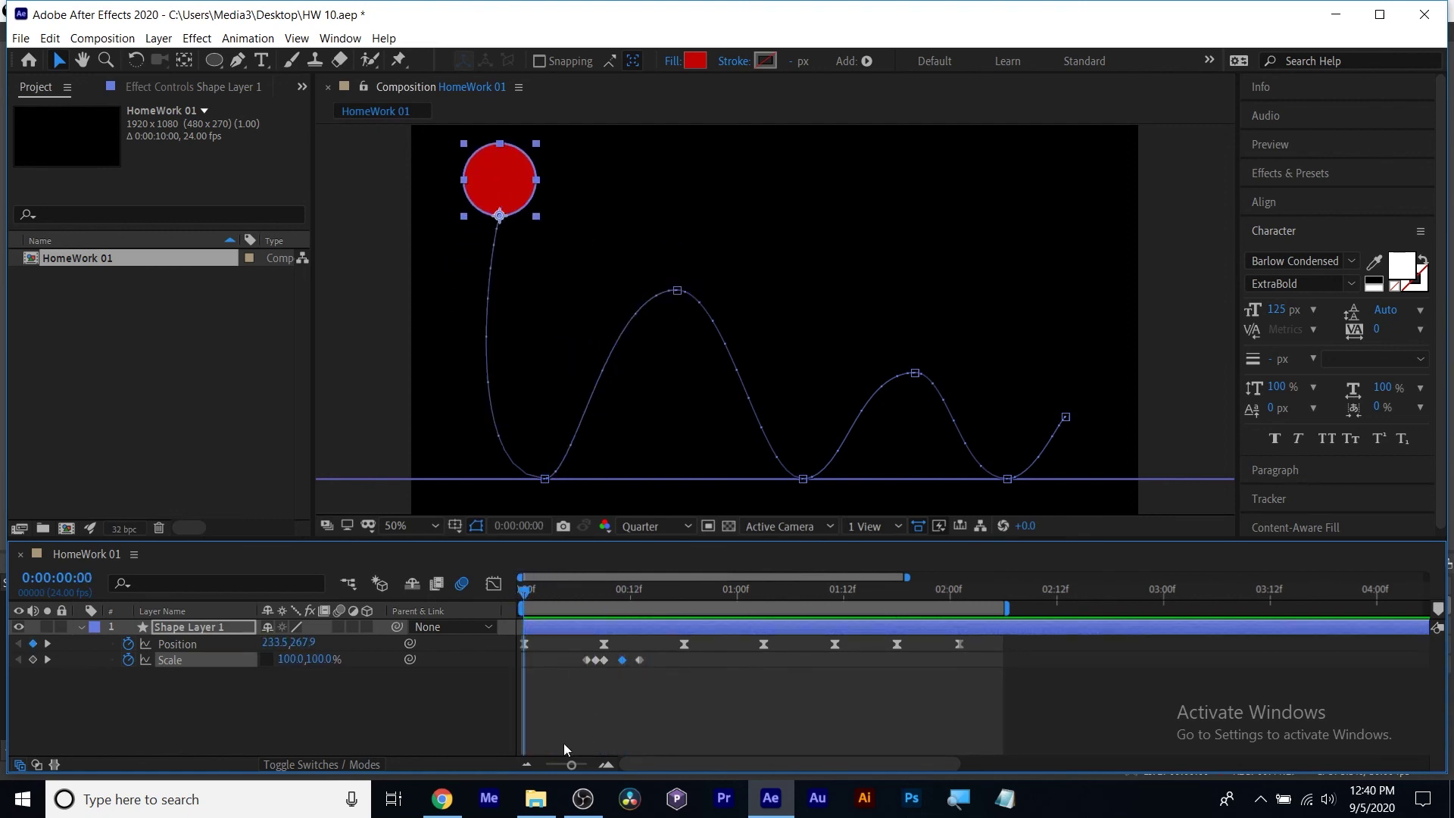
{"action": "left_click_drag", "start_coordinate": [572, 766], "coordinate": [581, 768]}
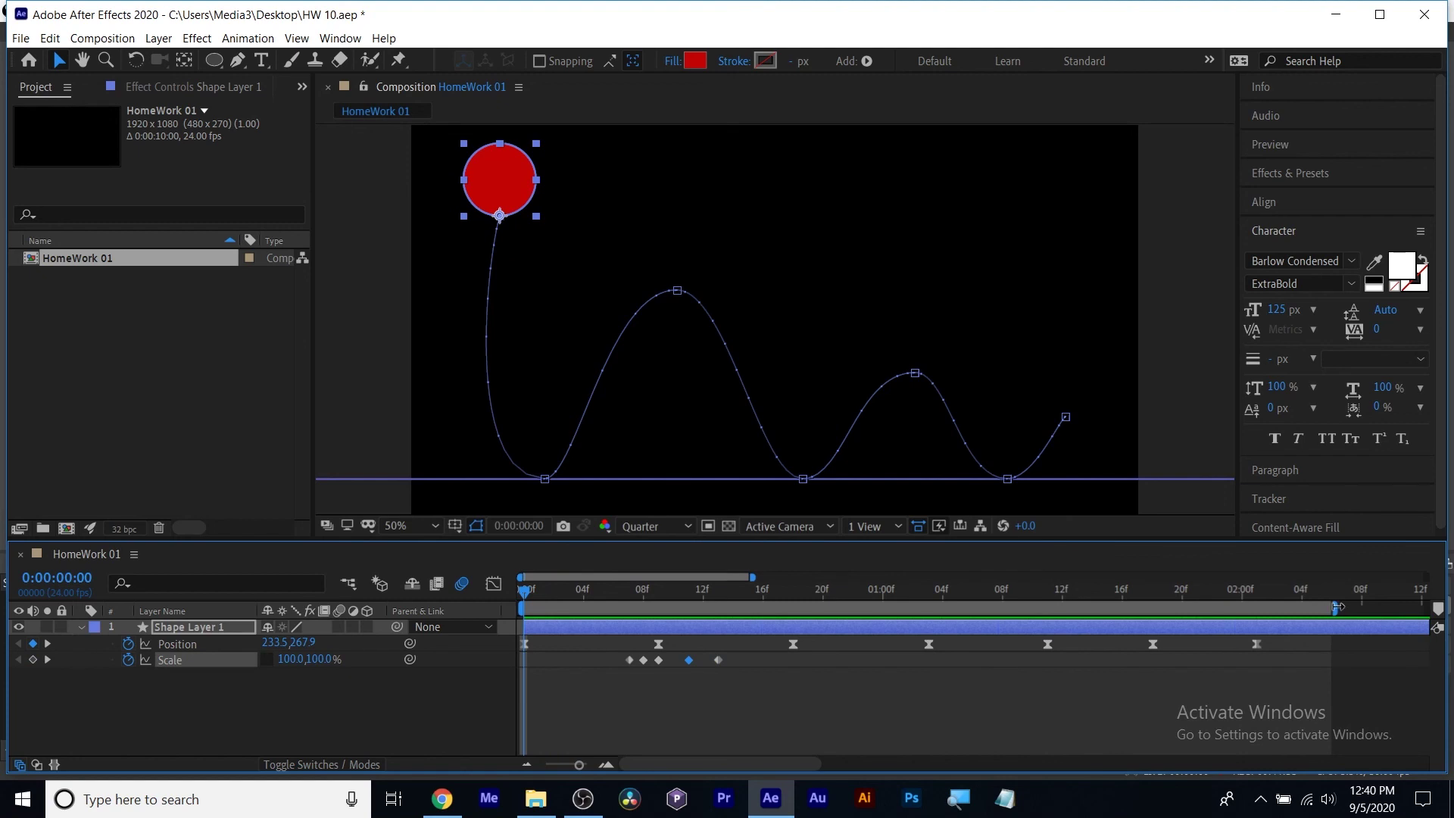
{"action": "left_click_drag", "start_coordinate": [1337, 608], "coordinate": [748, 615]}
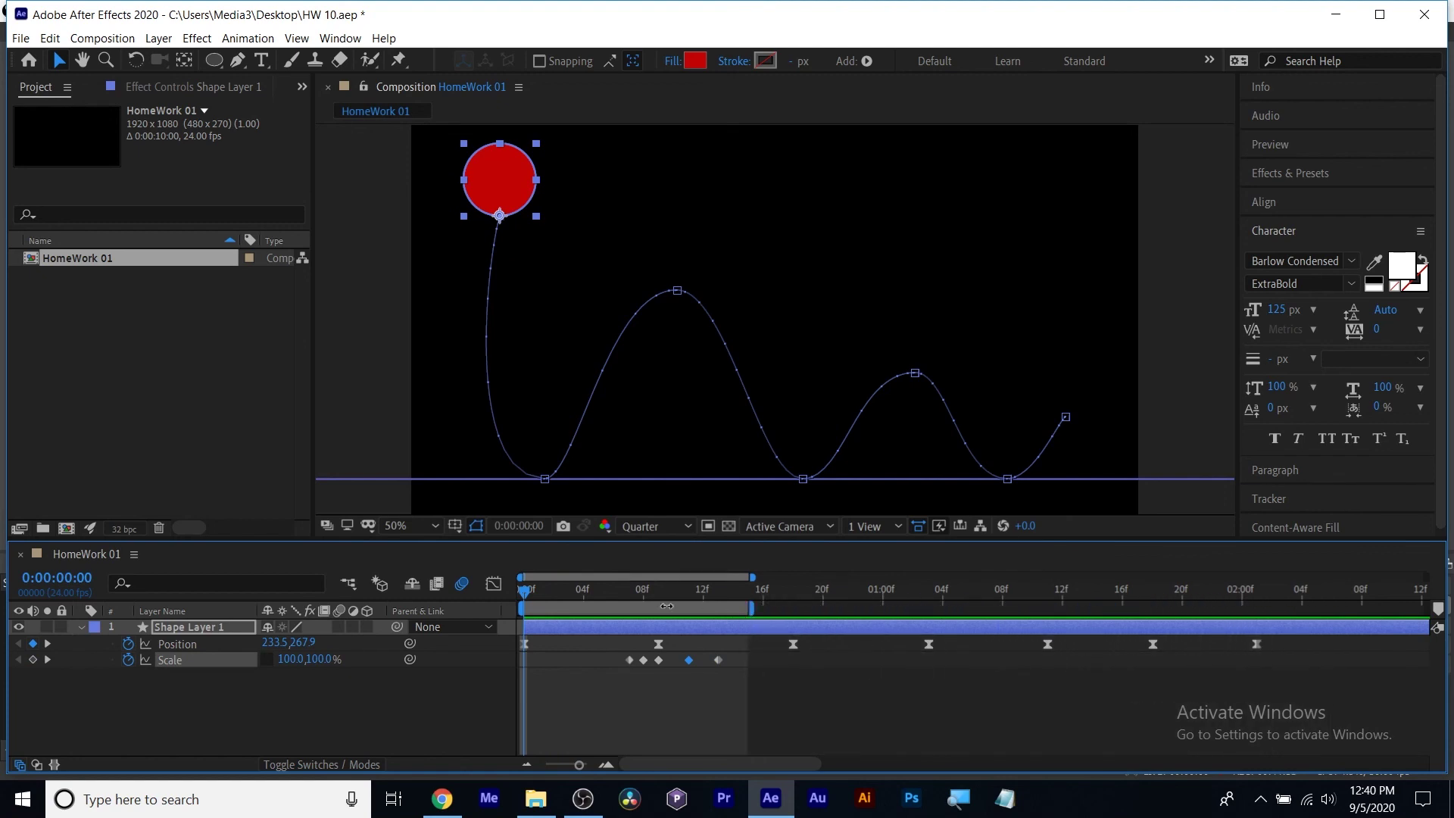
{"action": "key", "text": "space"}
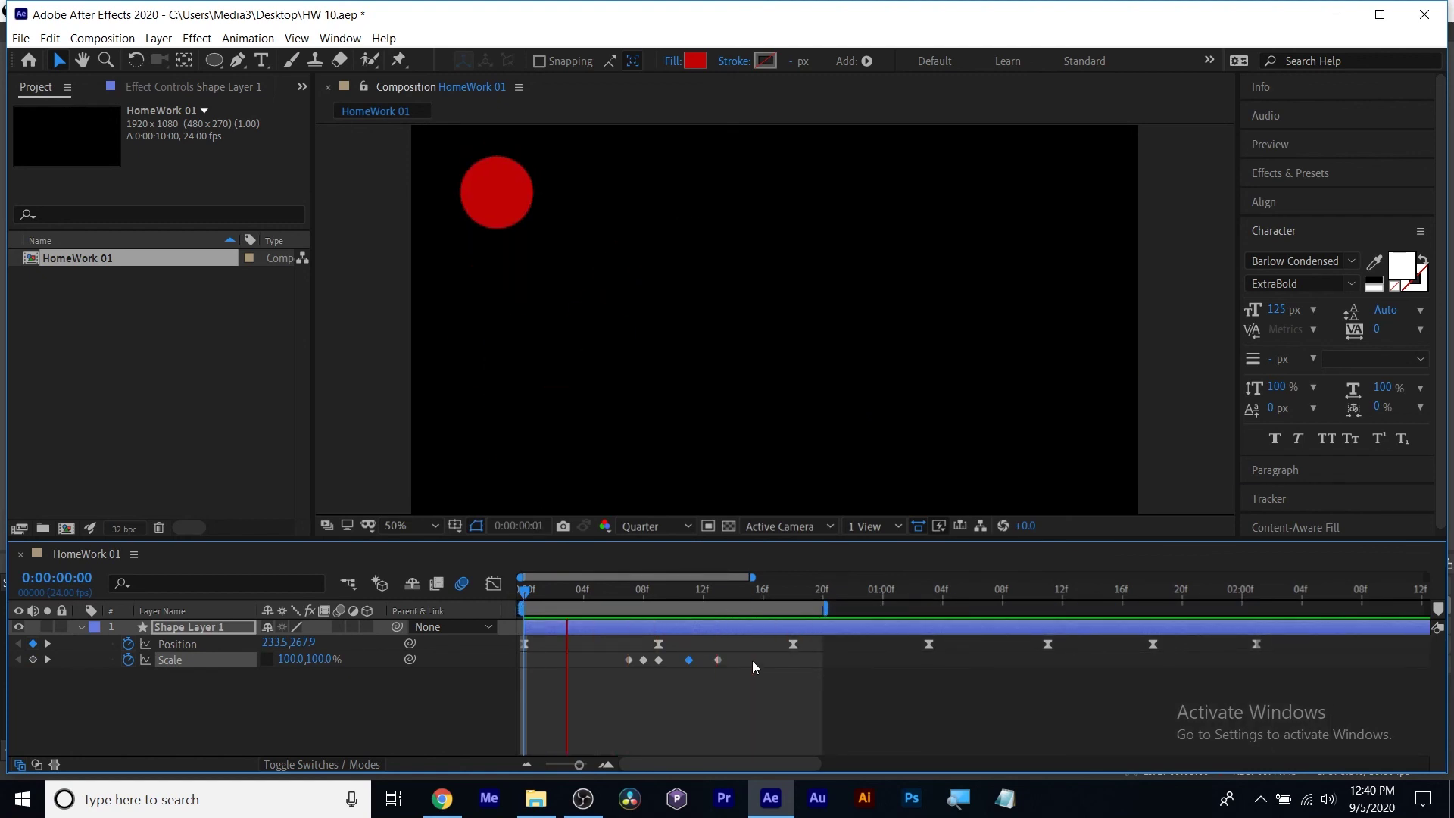
{"action": "right_click", "coordinate": [752, 660]}
{"action": "left_click", "coordinate": [745, 671]}
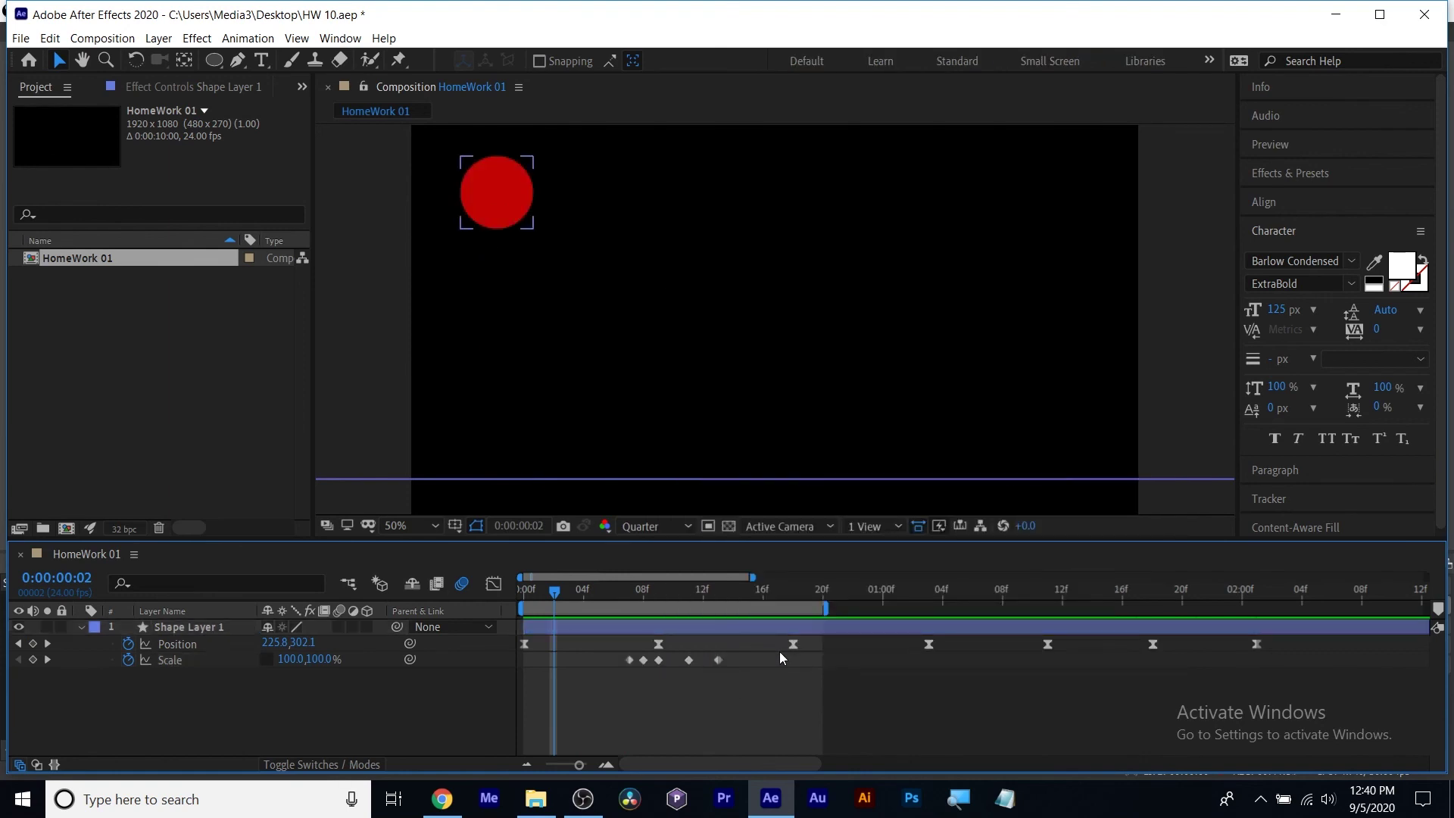
Apply Easy Ease to all five Scale keyframes around the first ground contact.
{"action": "left_click_drag", "start_coordinate": [756, 652], "coordinate": [616, 693]}
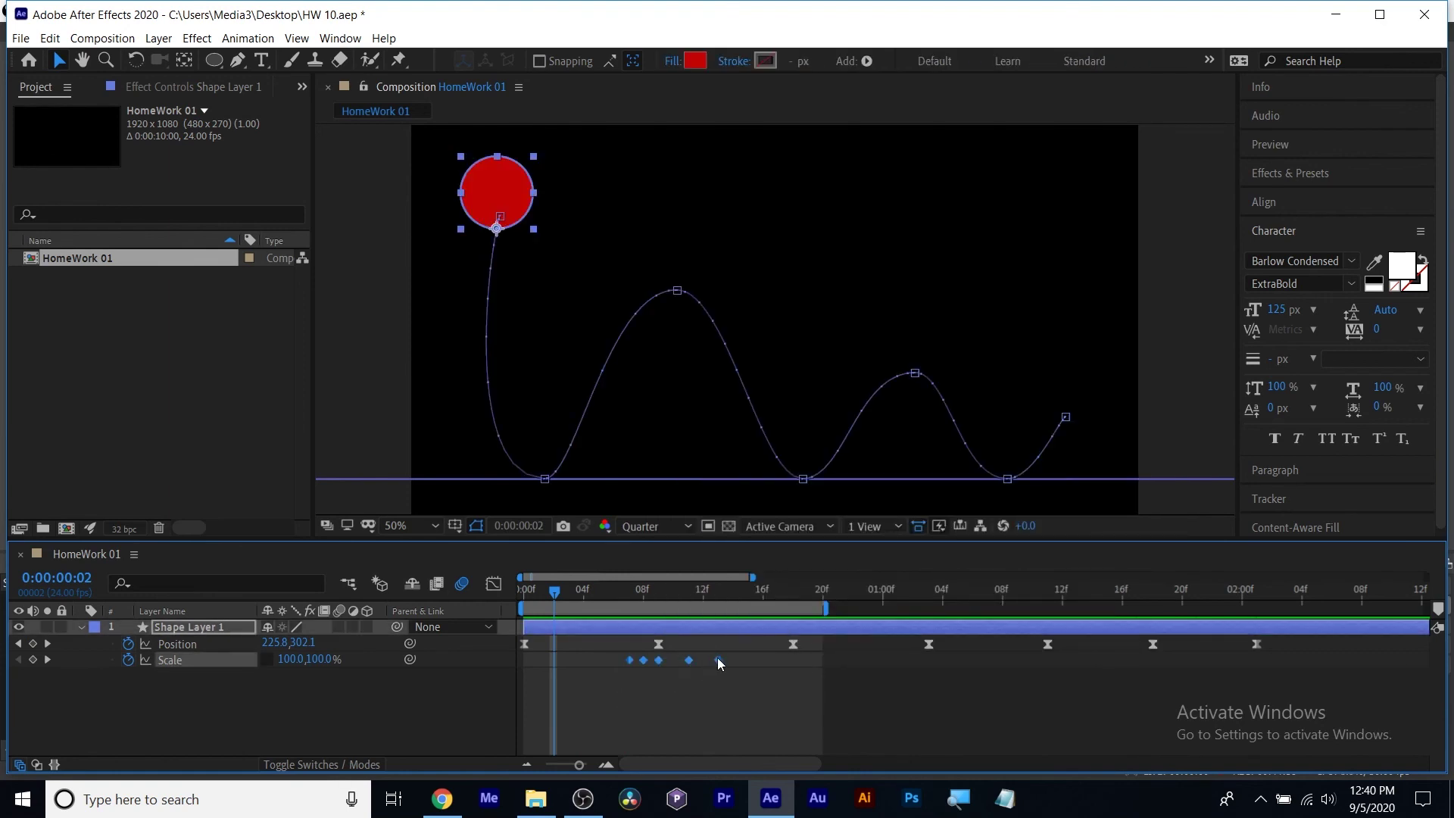
{"action": "right_click", "coordinate": [718, 658]}
{"action": "mouse_move", "coordinate": [887, 645]}
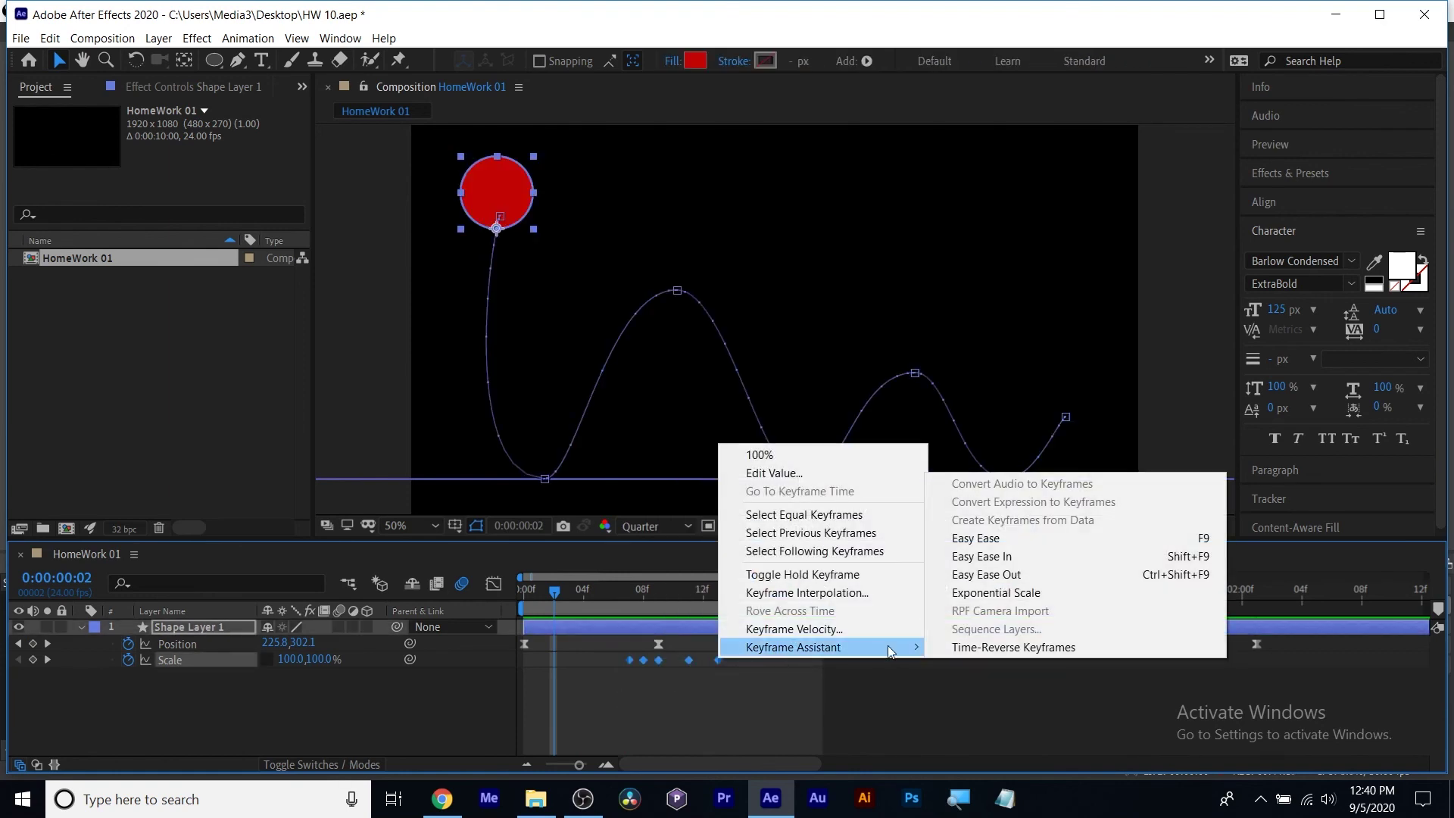
{"action": "left_click", "coordinate": [976, 538]}
{"action": "left_click", "coordinate": [689, 710]}
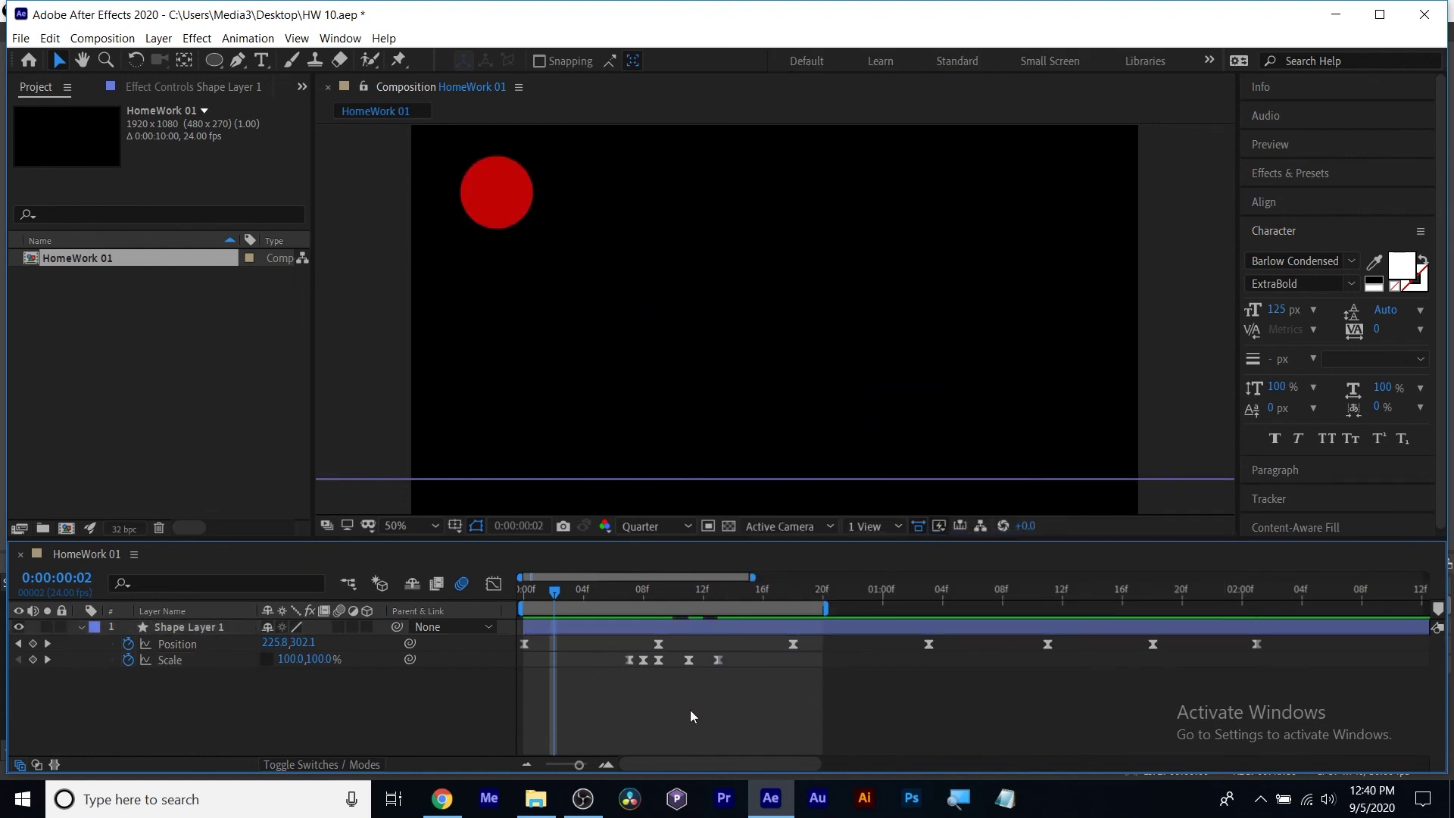
Preview the eased squash and stretch, and inspect the ball's shape around frame 8.
{"action": "key", "text": "space"}
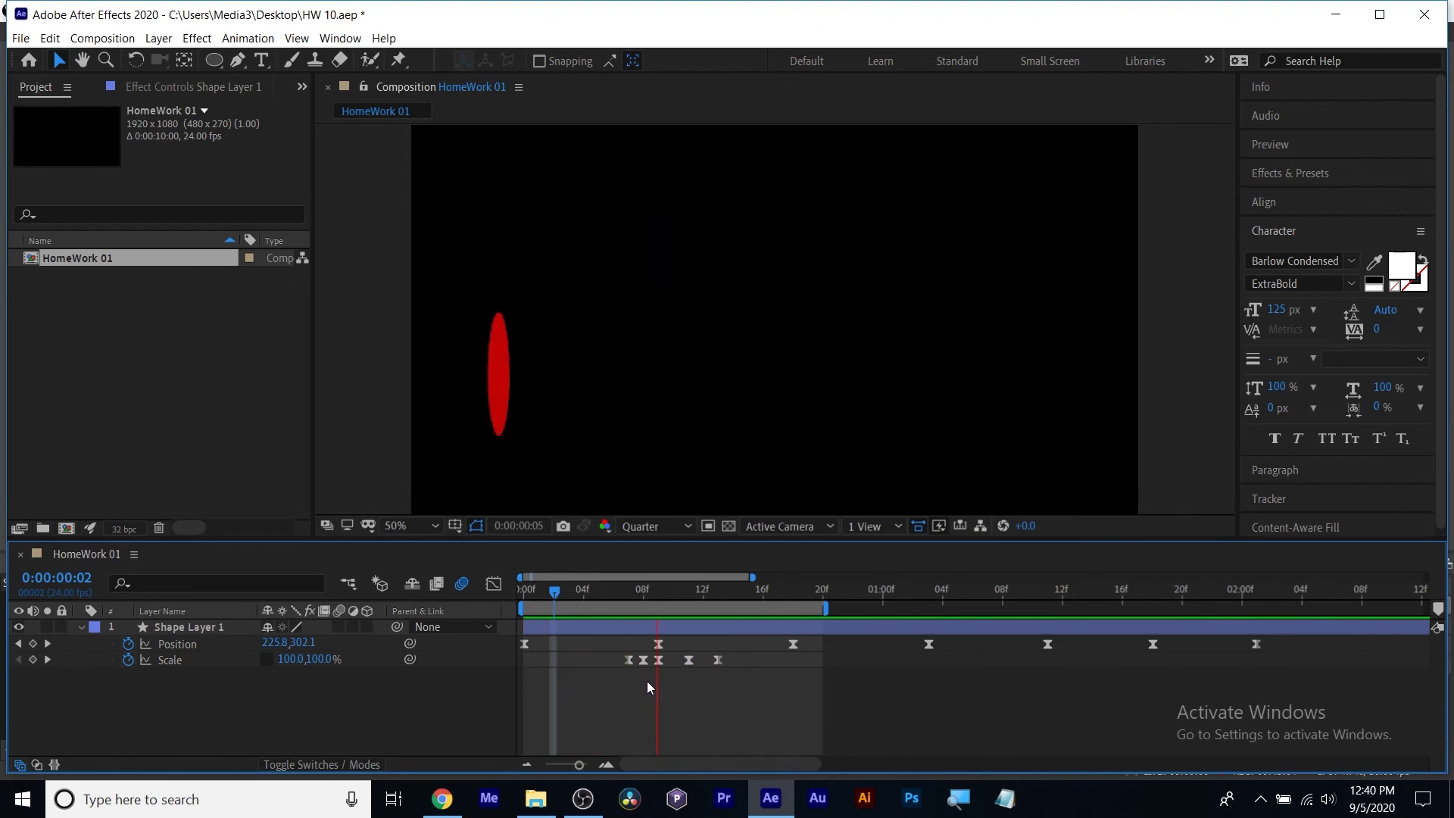
{"action": "key", "text": "space"}
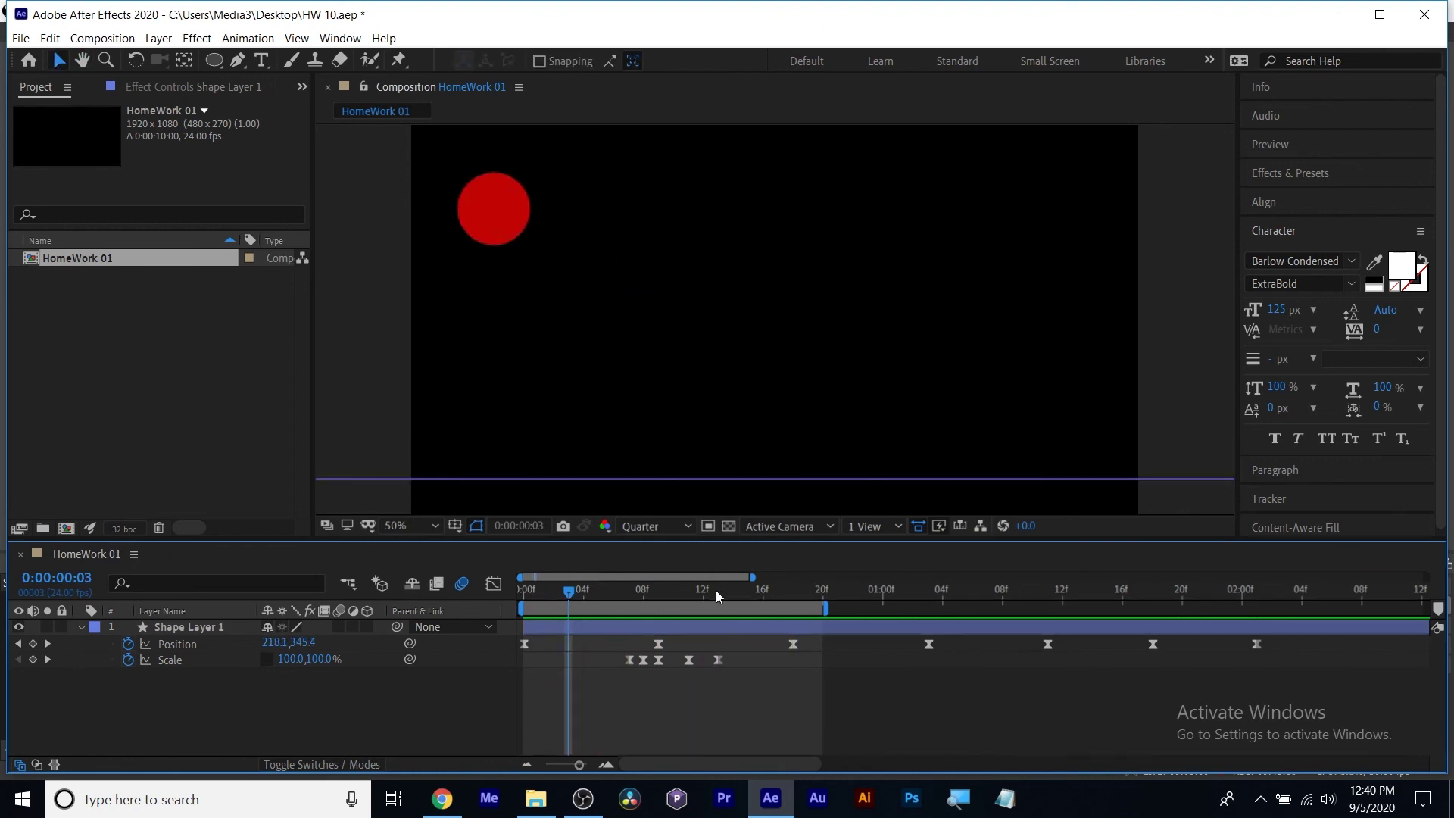
{"action": "left_click_drag", "start_coordinate": [715, 589], "coordinate": [643, 591]}
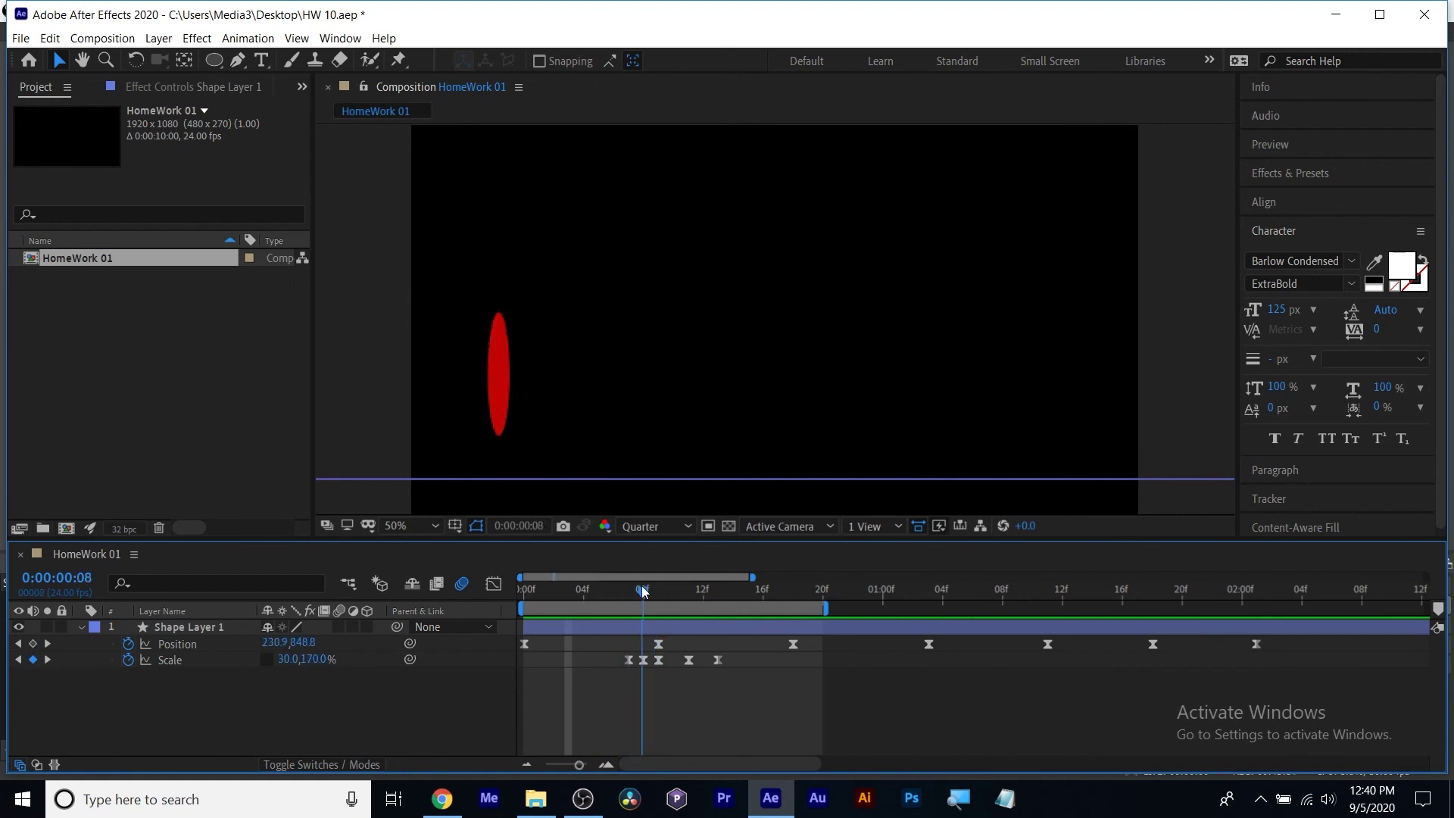
Extend the work area to about frame 23, move the first Scale keyframe to frame 6, and check the motion up to frame 18.
{"action": "left_click_drag", "start_coordinate": [827, 606], "coordinate": [868, 606]}
{"action": "key", "text": "equal"}
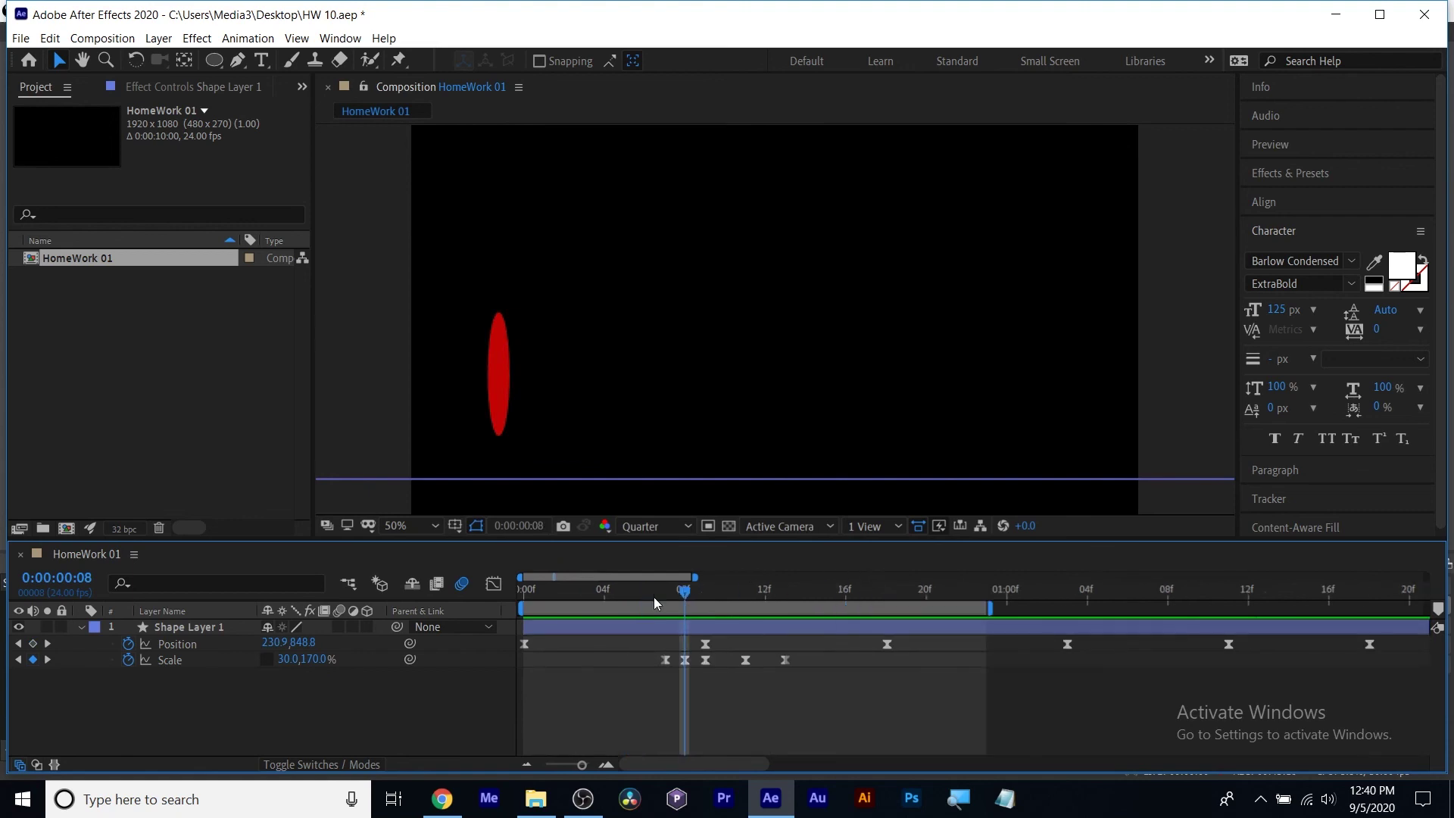
{"action": "left_click", "coordinate": [647, 593]}
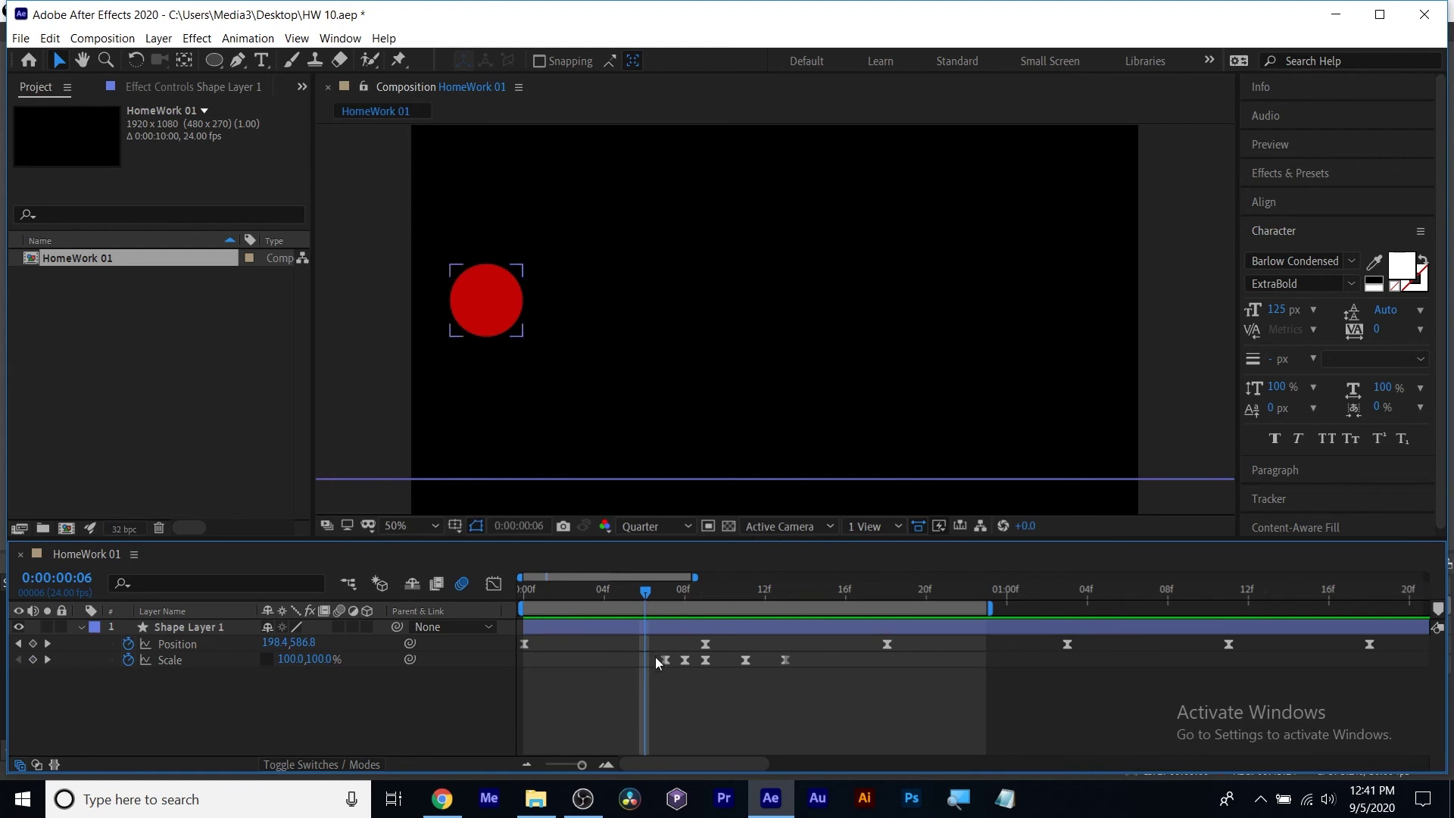
{"action": "left_click_drag", "start_coordinate": [665, 660], "coordinate": [646, 664]}
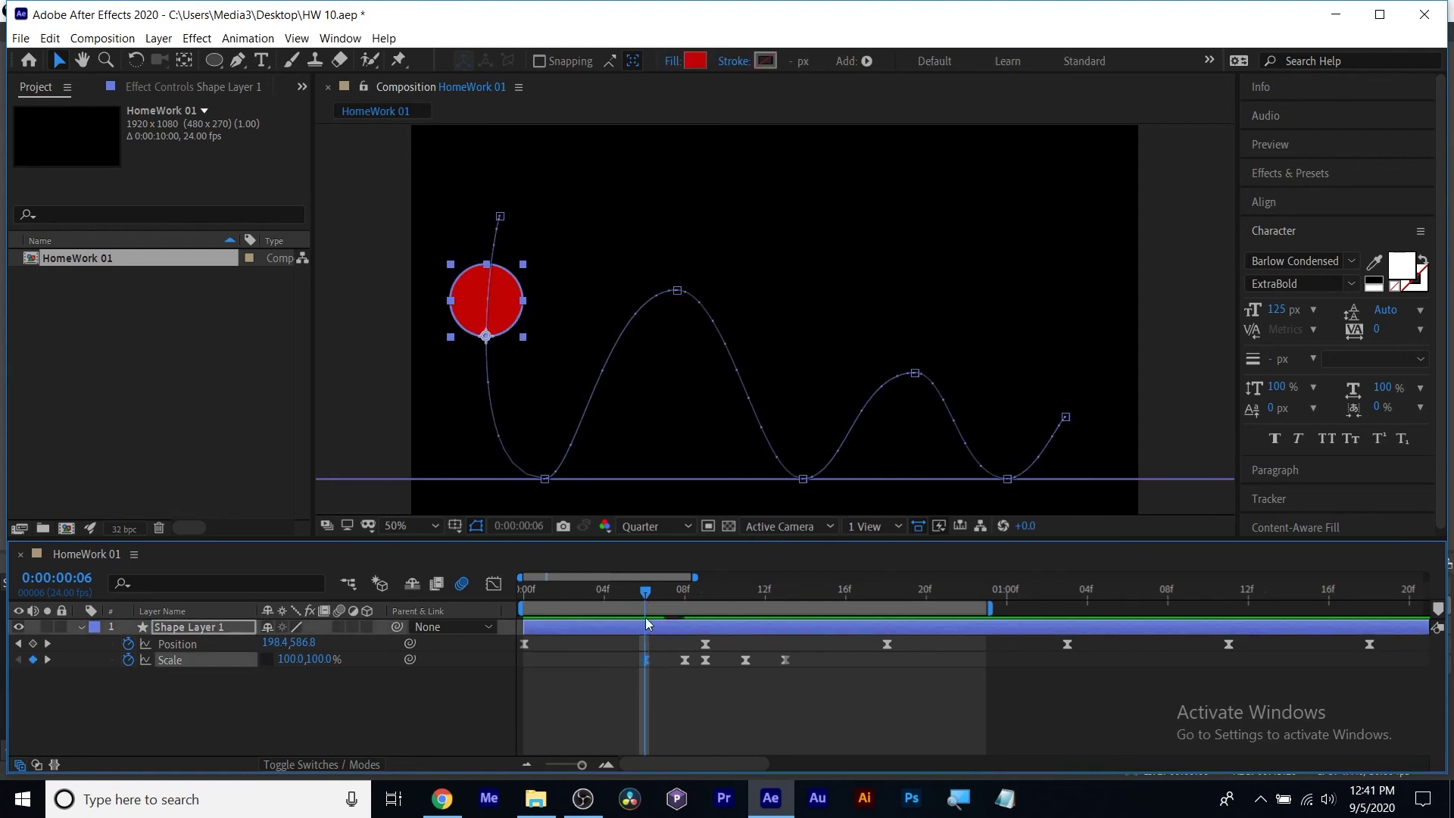
{"action": "left_click_drag", "start_coordinate": [652, 596], "coordinate": [899, 590]}
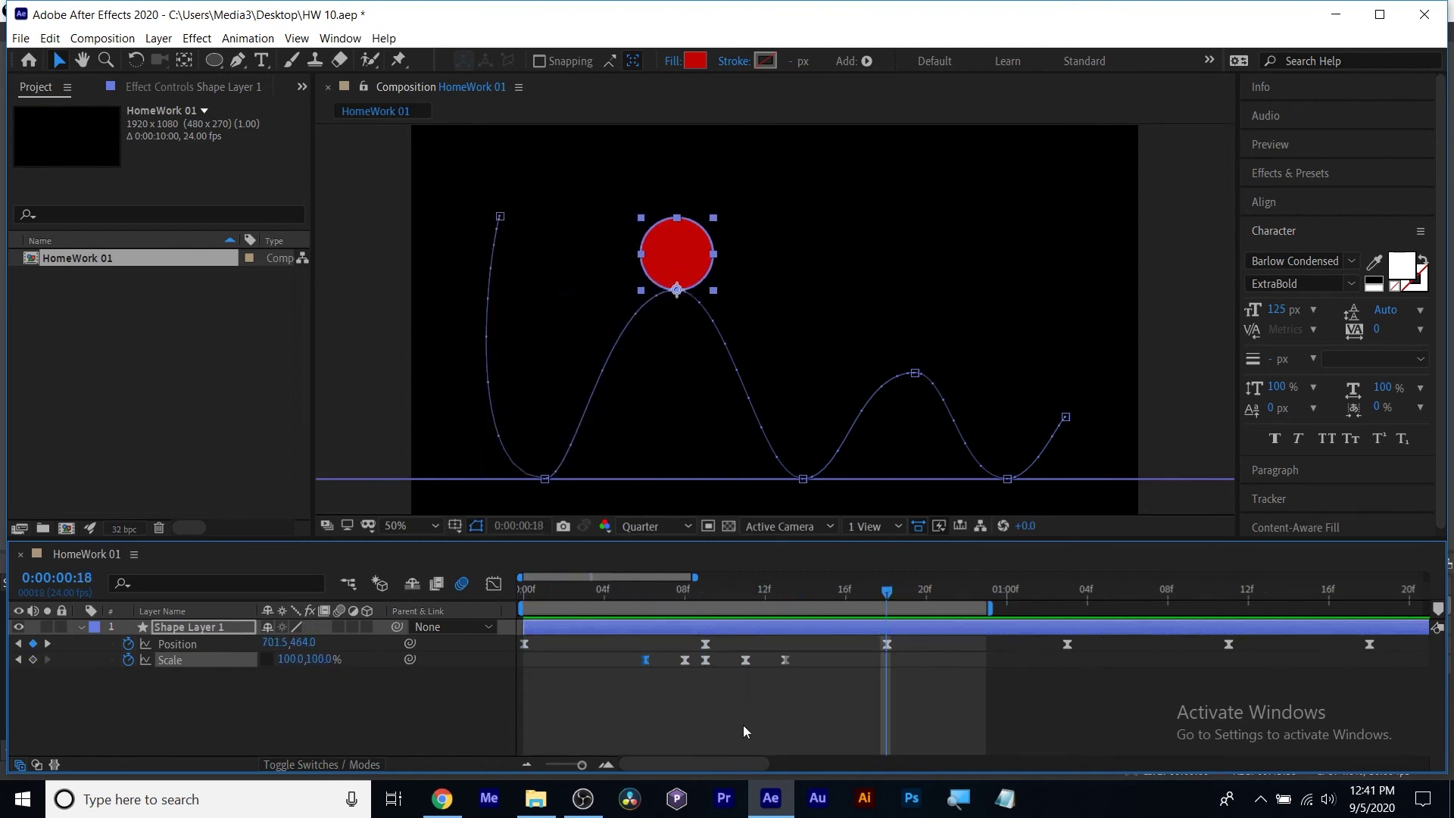
Extend the work area to end at 3 seconds and check the ball's motion up to frame 23.
{"action": "left_click_drag", "start_coordinate": [578, 768], "coordinate": [558, 766]}
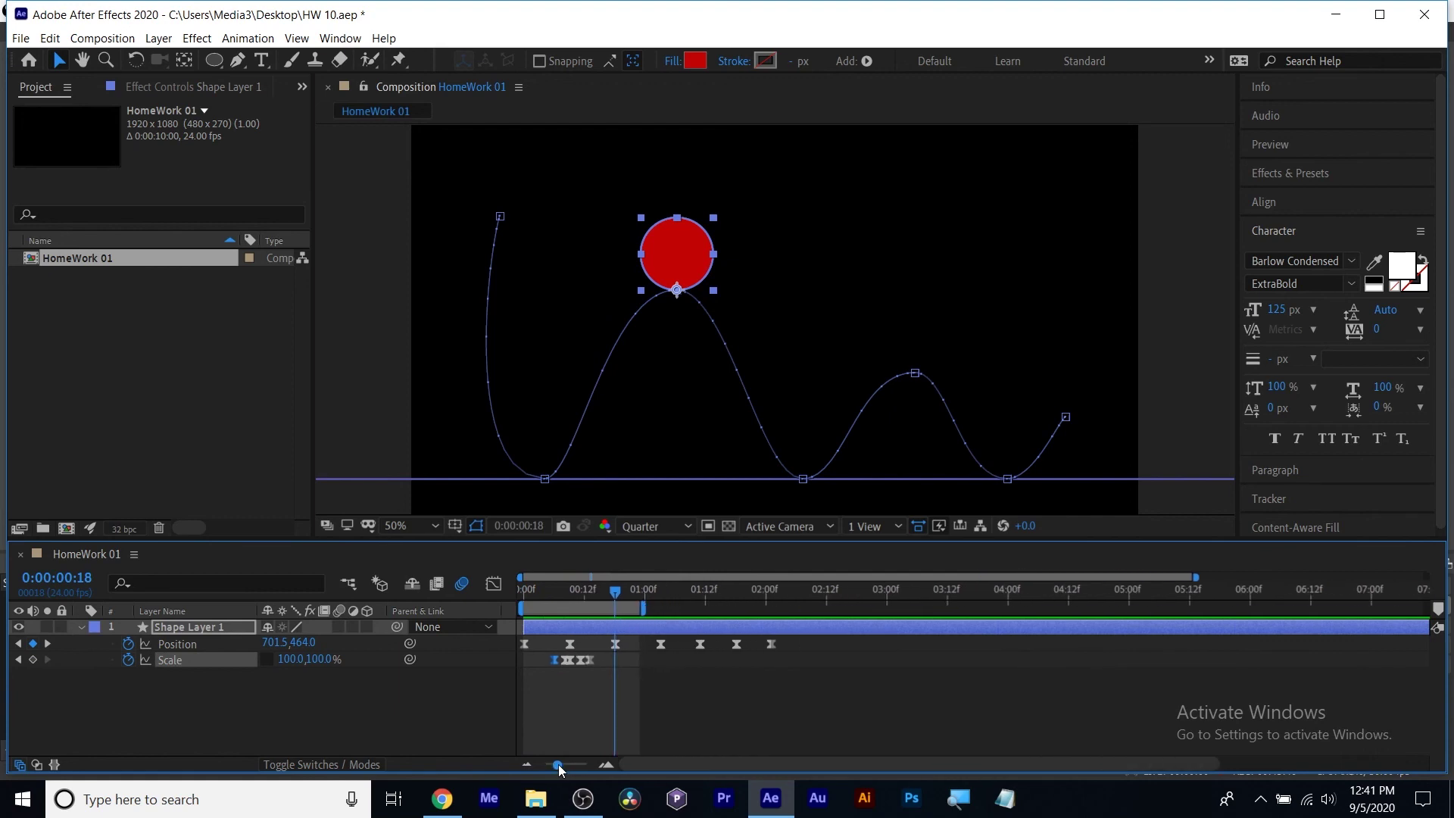
{"action": "left_click_drag", "start_coordinate": [644, 607], "coordinate": [885, 607]}
{"action": "left_click_drag", "start_coordinate": [613, 592], "coordinate": [642, 595]}
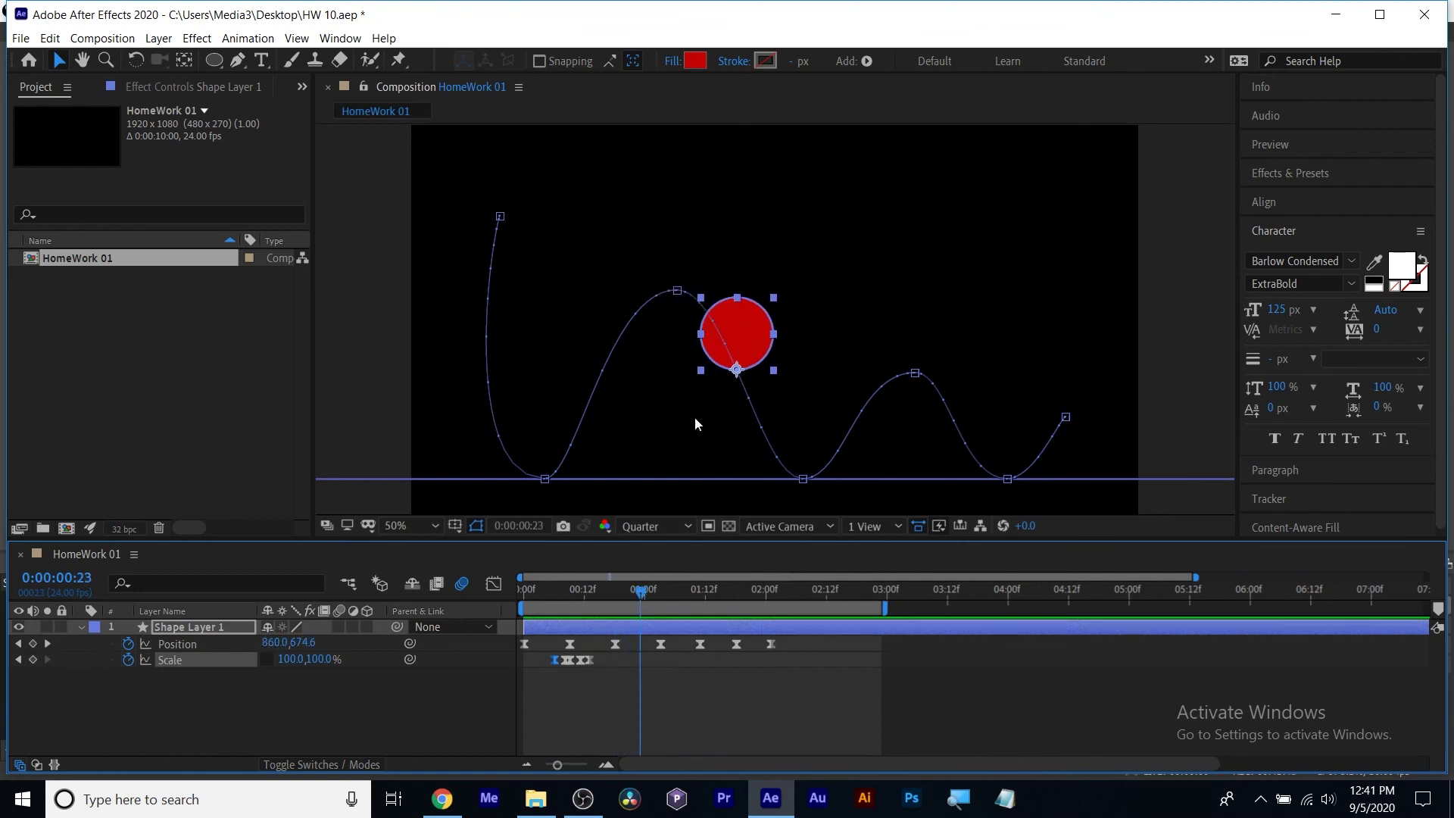
Check the ball's shape at frame 6 and move the first Scale keyframe to frame 5.
{"action": "left_click_drag", "start_coordinate": [651, 593], "coordinate": [556, 593]}
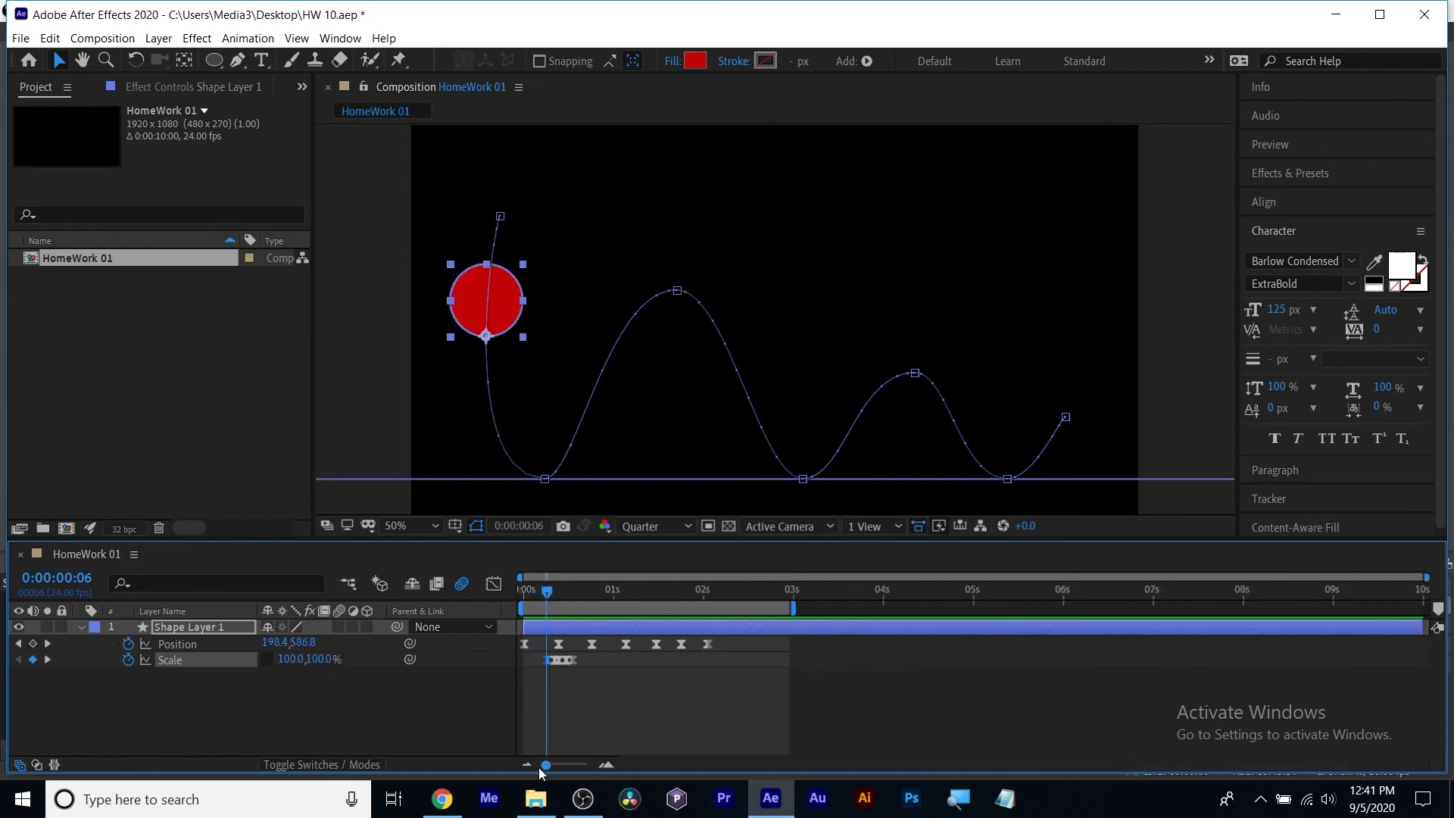
{"action": "left_click_drag", "start_coordinate": [556, 766], "coordinate": [584, 765]}
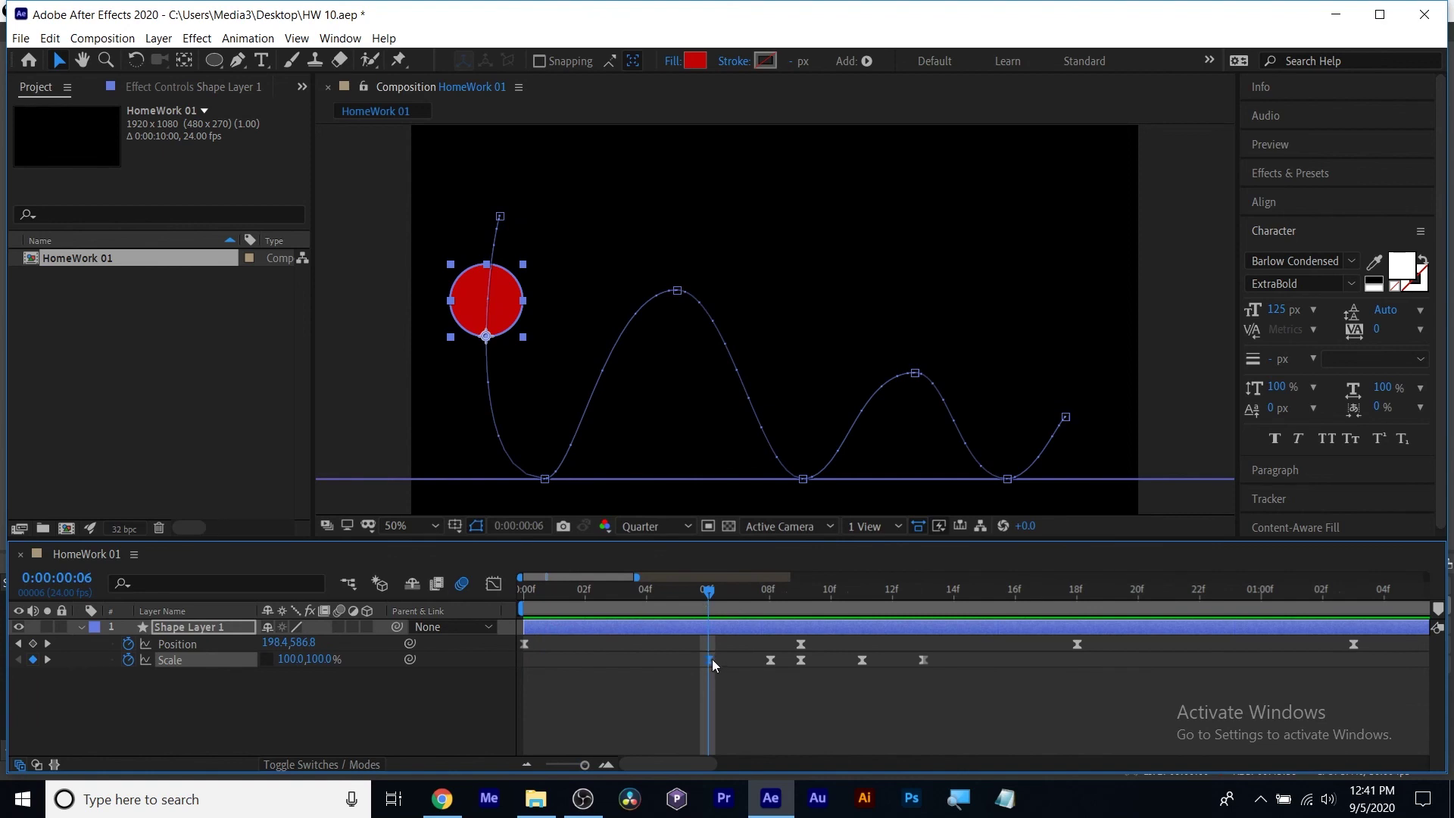
{"action": "left_click_drag", "start_coordinate": [696, 659], "coordinate": [682, 659]}
Add a 100, 100% Scale keyframe at frame 23 and a stretch keyframe of 40, 160% at 0:00:01:02.
{"action": "left_click_drag", "start_coordinate": [625, 590], "coordinate": [1225, 600]}
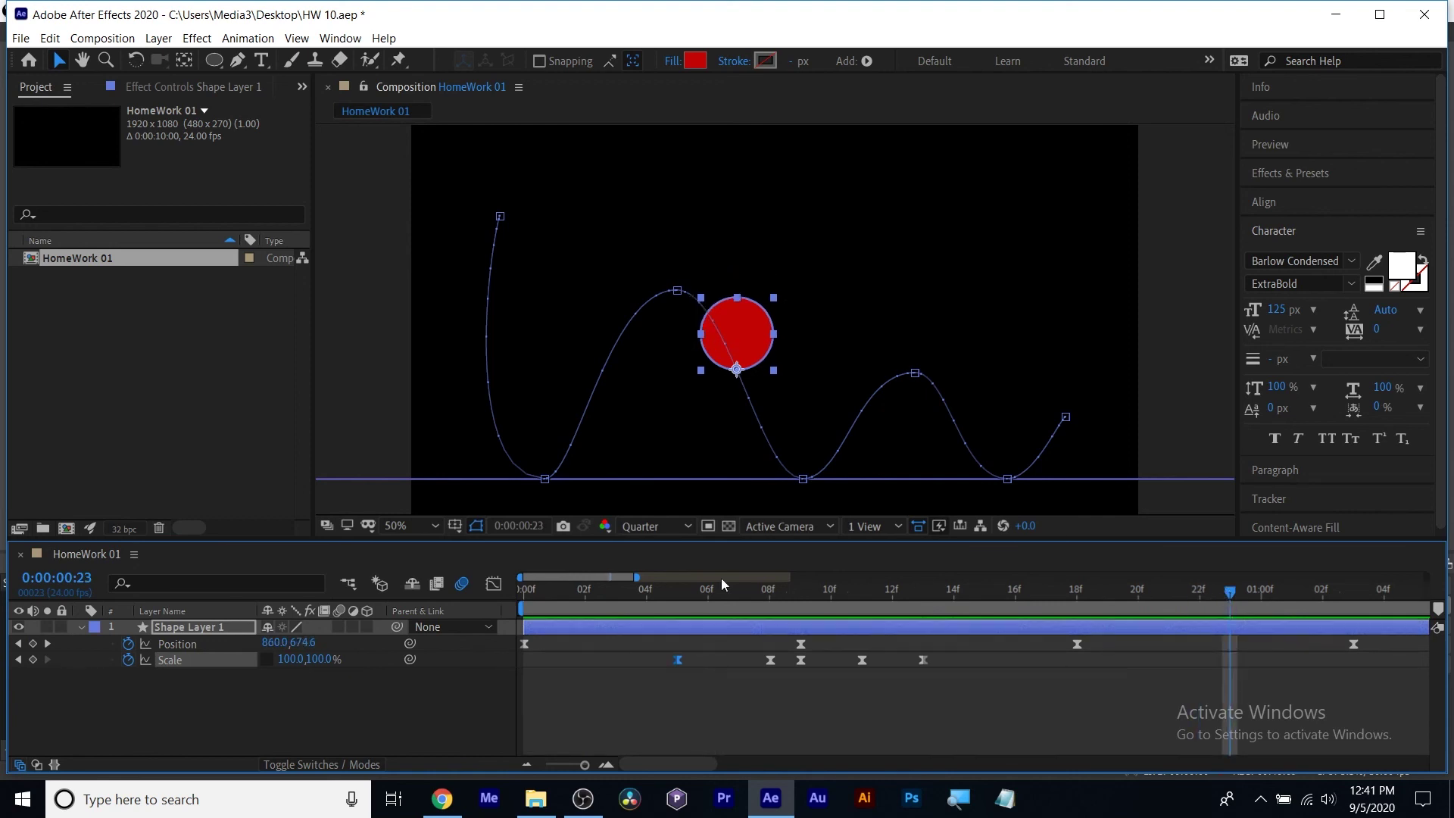
{"action": "left_click", "coordinate": [32, 660]}
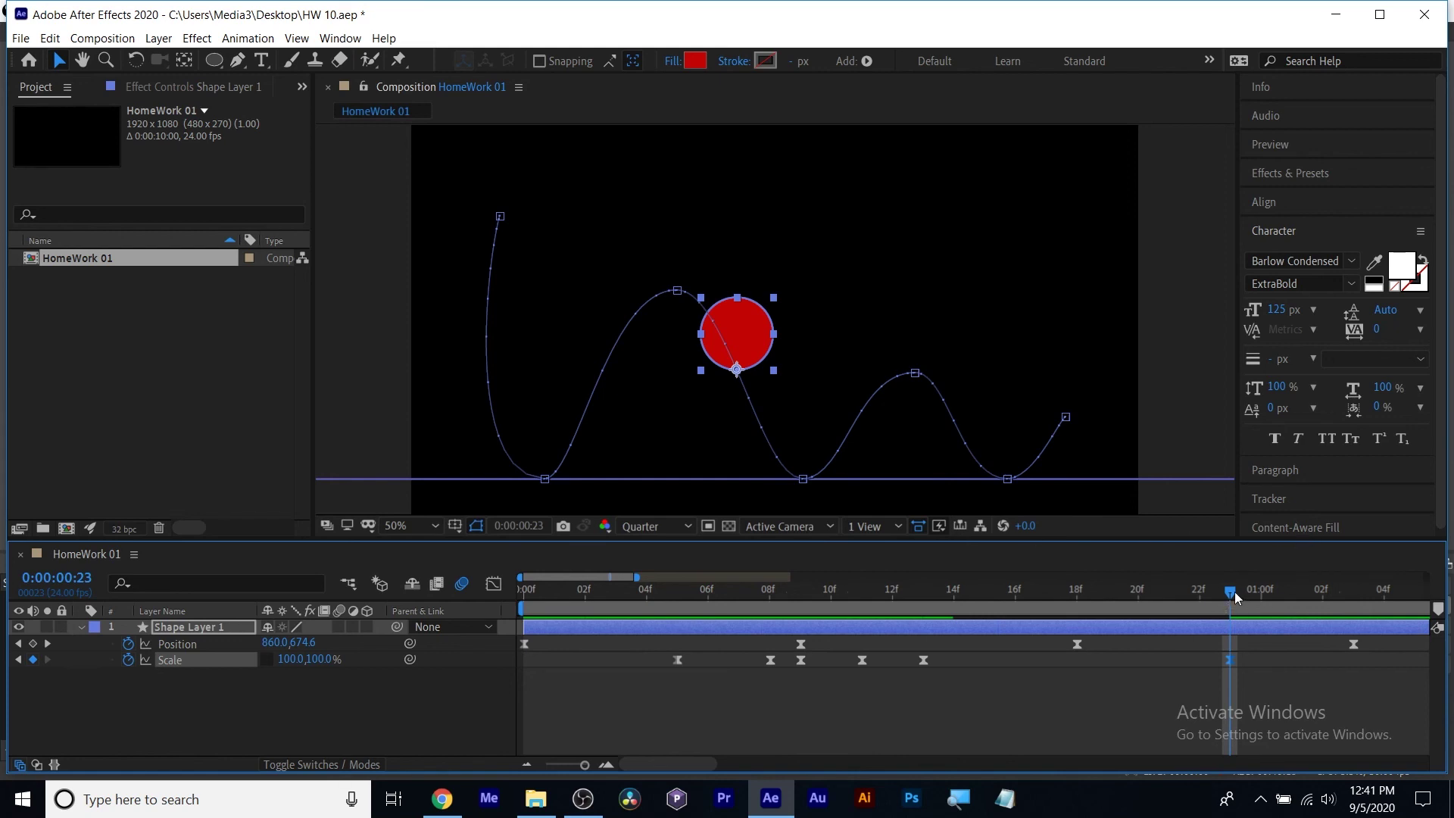
{"action": "left_click_drag", "start_coordinate": [1234, 592], "coordinate": [1322, 592]}
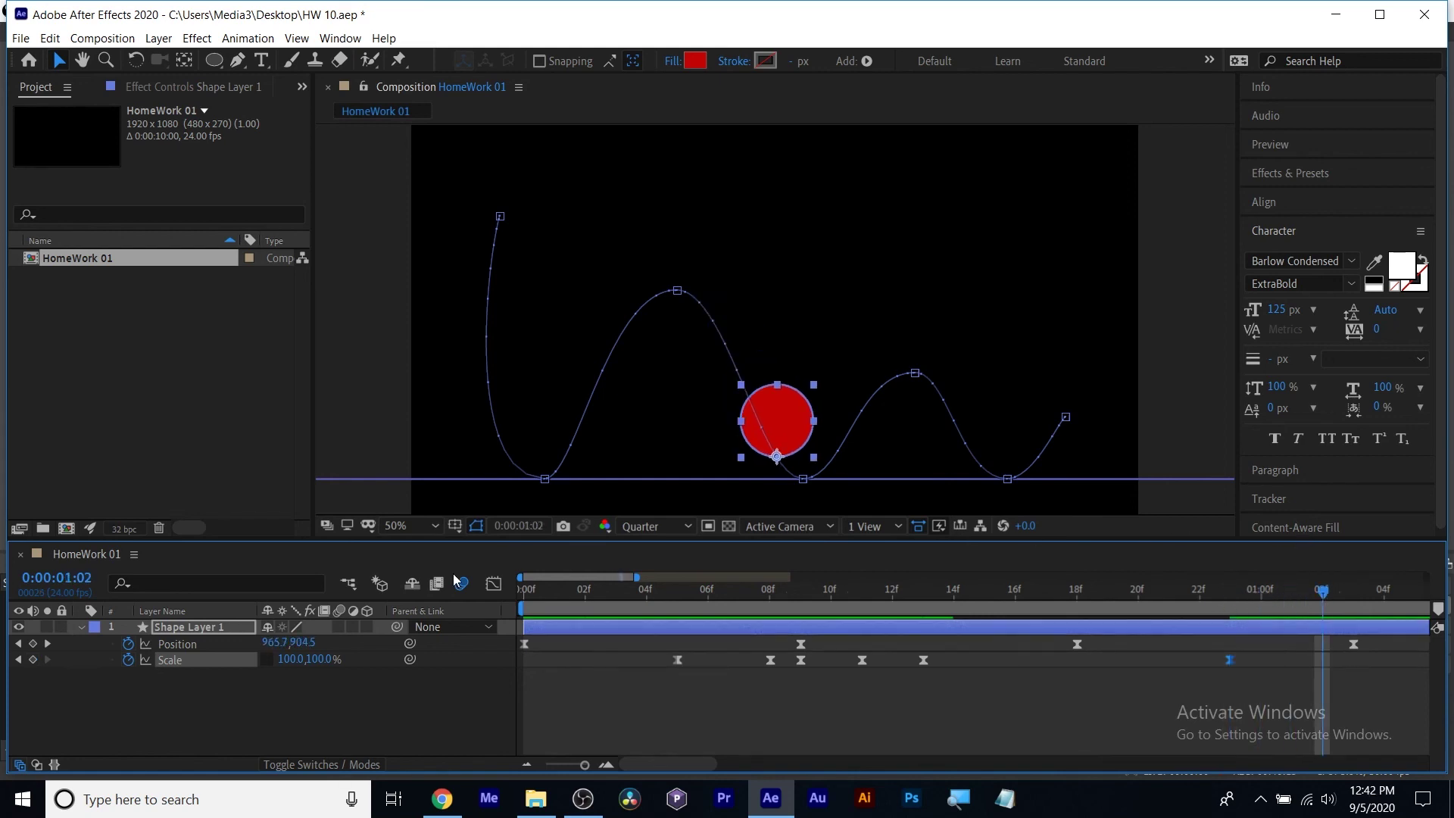
{"action": "left_click", "coordinate": [293, 658]}
{"action": "type", "text": "40"}
{"action": "key", "text": "Return"}
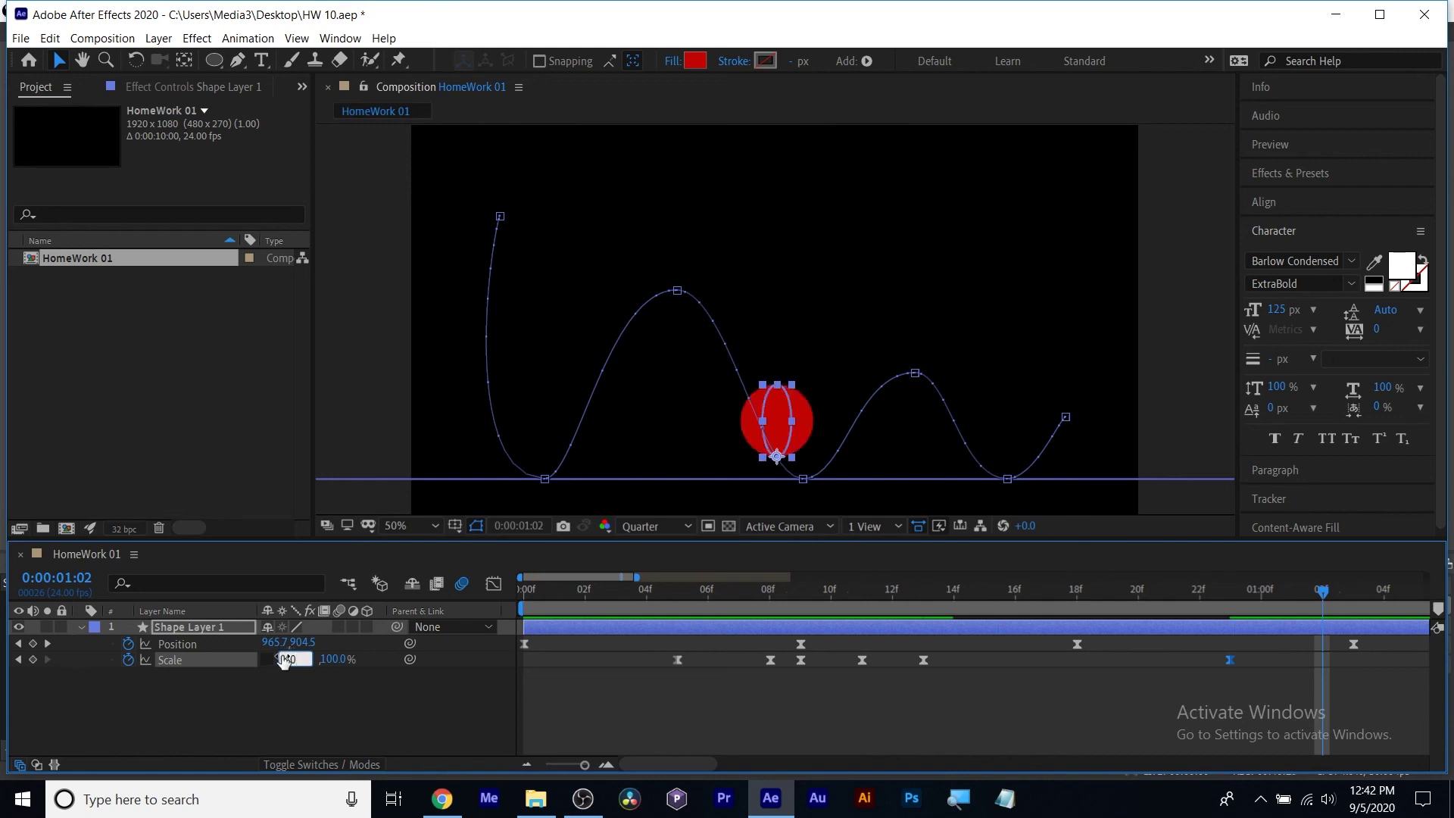
{"action": "left_click", "coordinate": [315, 658]}
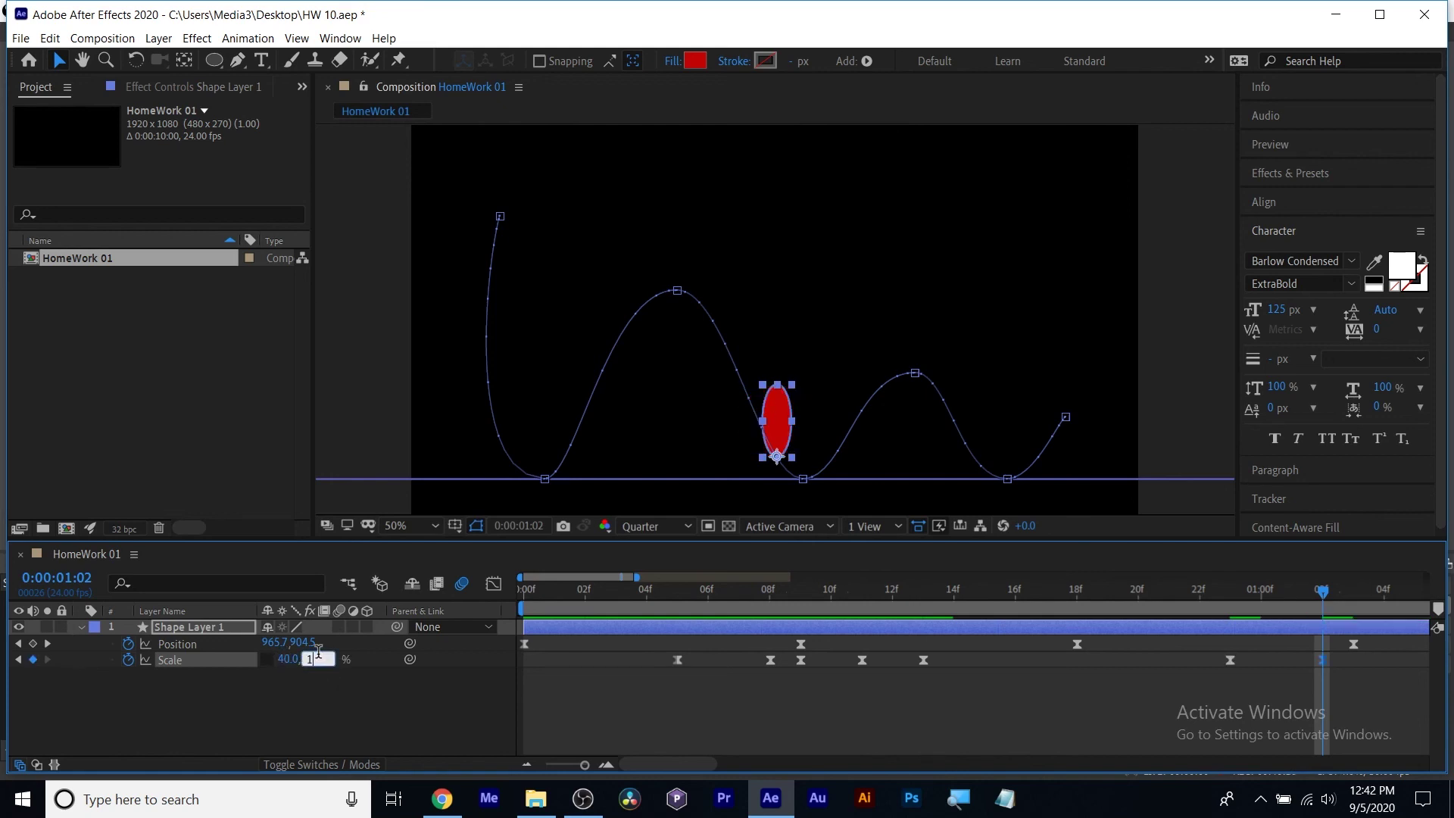
{"action": "key", "text": "Return"}
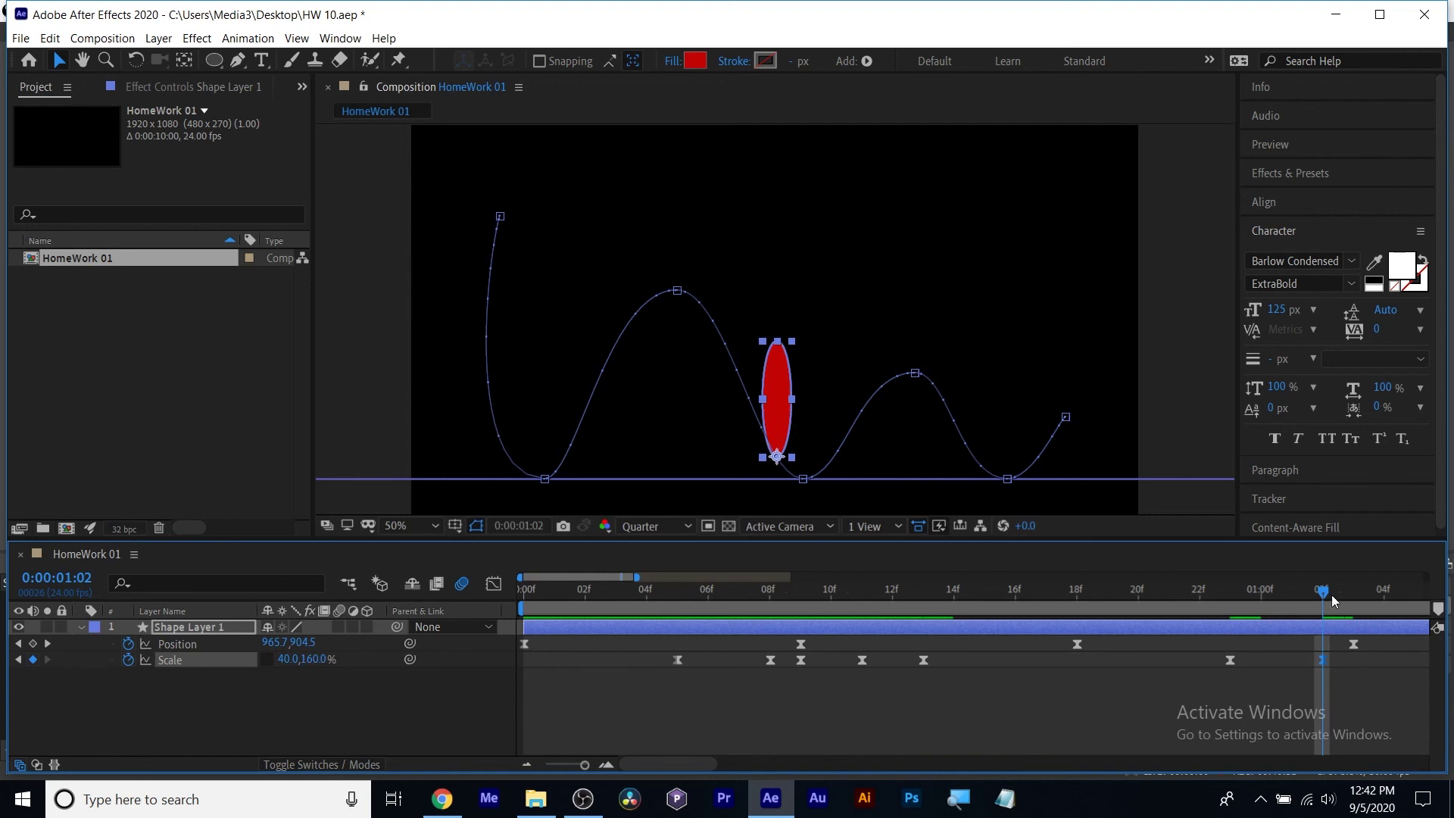
Squash the ball at its second ground contact with a Scale keyframe of 160, 40% at 0:00:01:03.
{"action": "left_click_drag", "start_coordinate": [1312, 597], "coordinate": [1347, 602]}
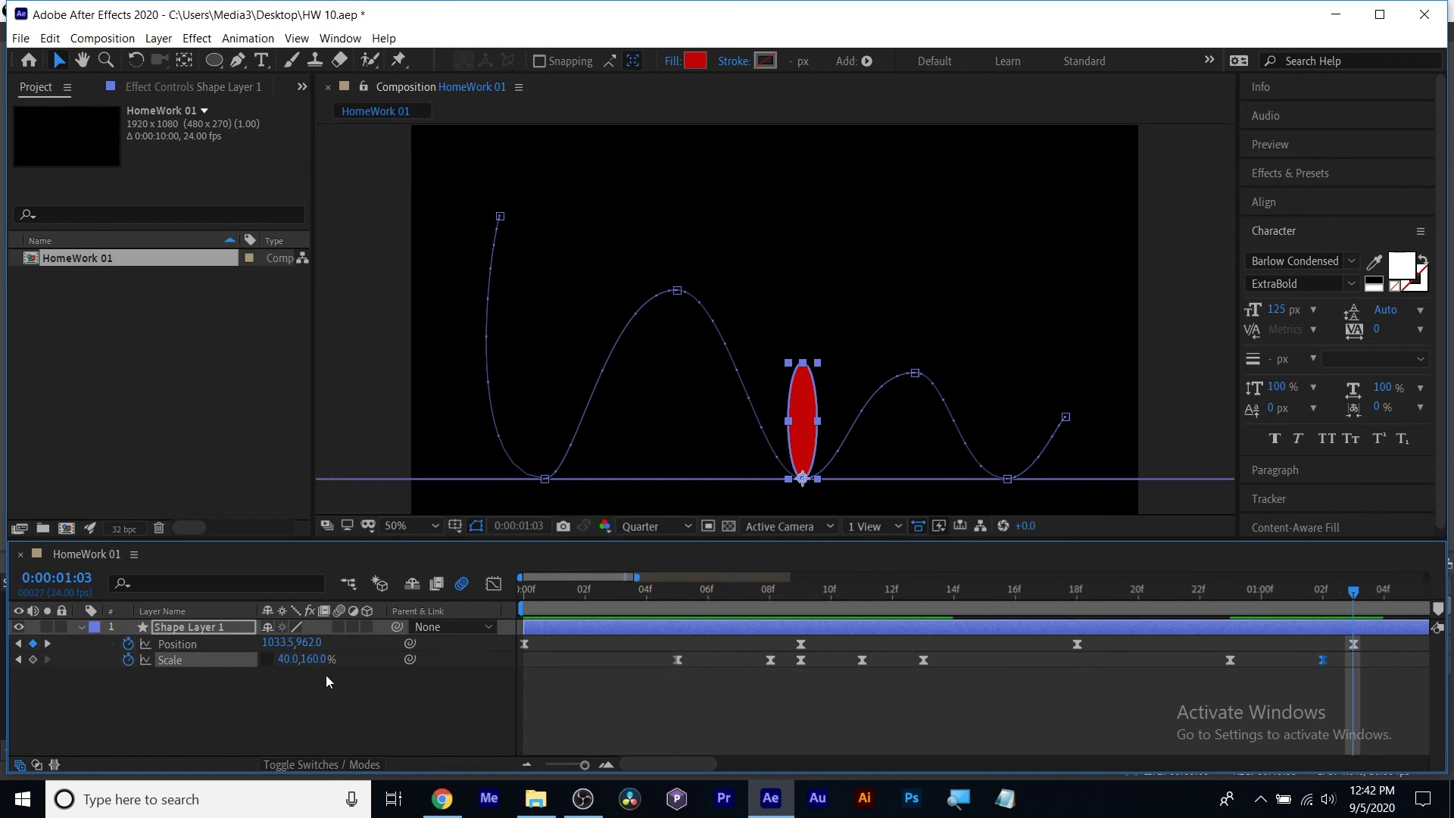
{"action": "left_click", "coordinate": [283, 662]}
{"action": "type", "text": "160"}
{"action": "key", "text": "Return"}
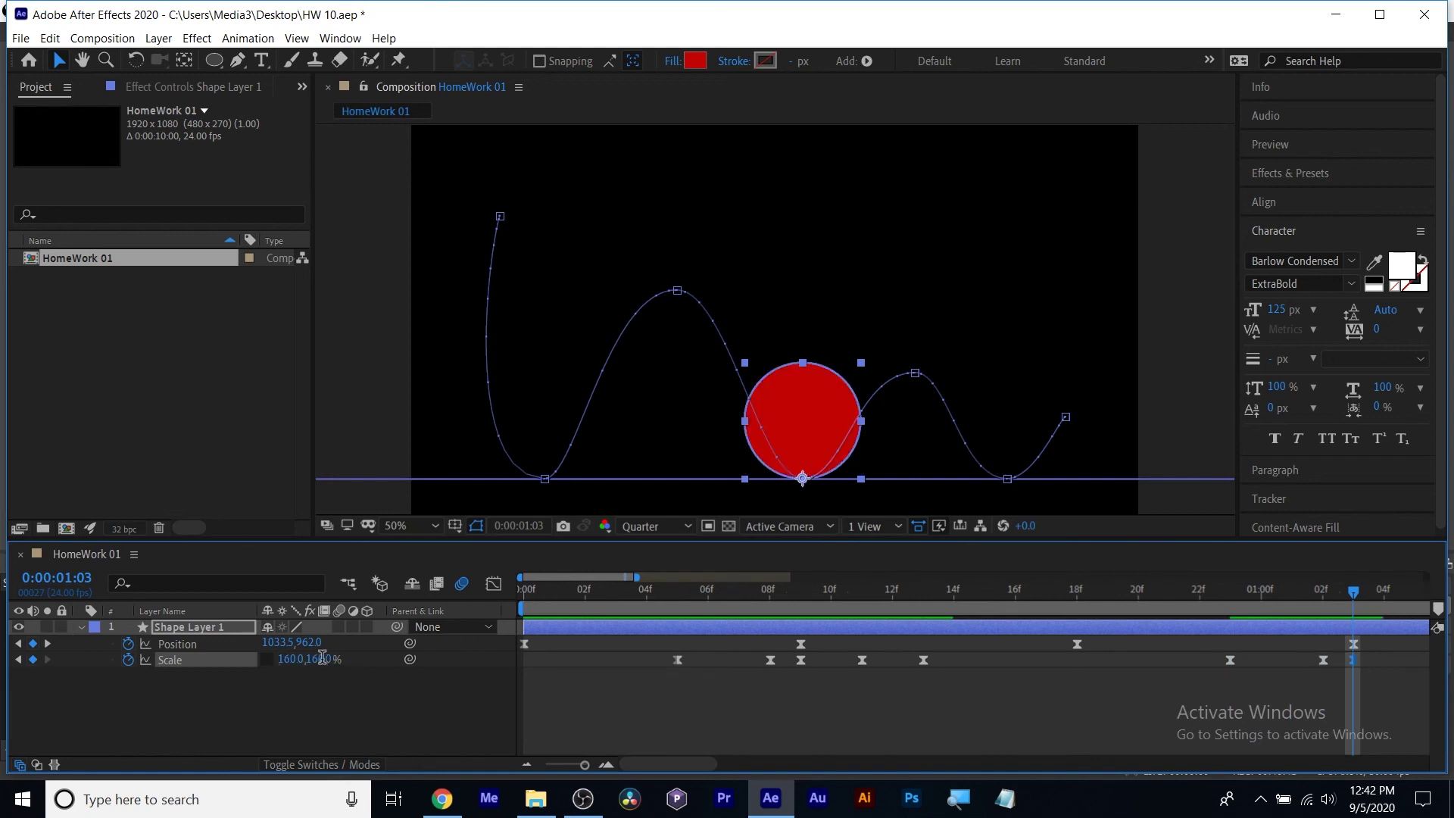
{"action": "left_click", "coordinate": [318, 659]}
{"action": "type", "text": "40"}
{"action": "key", "text": "Return"}
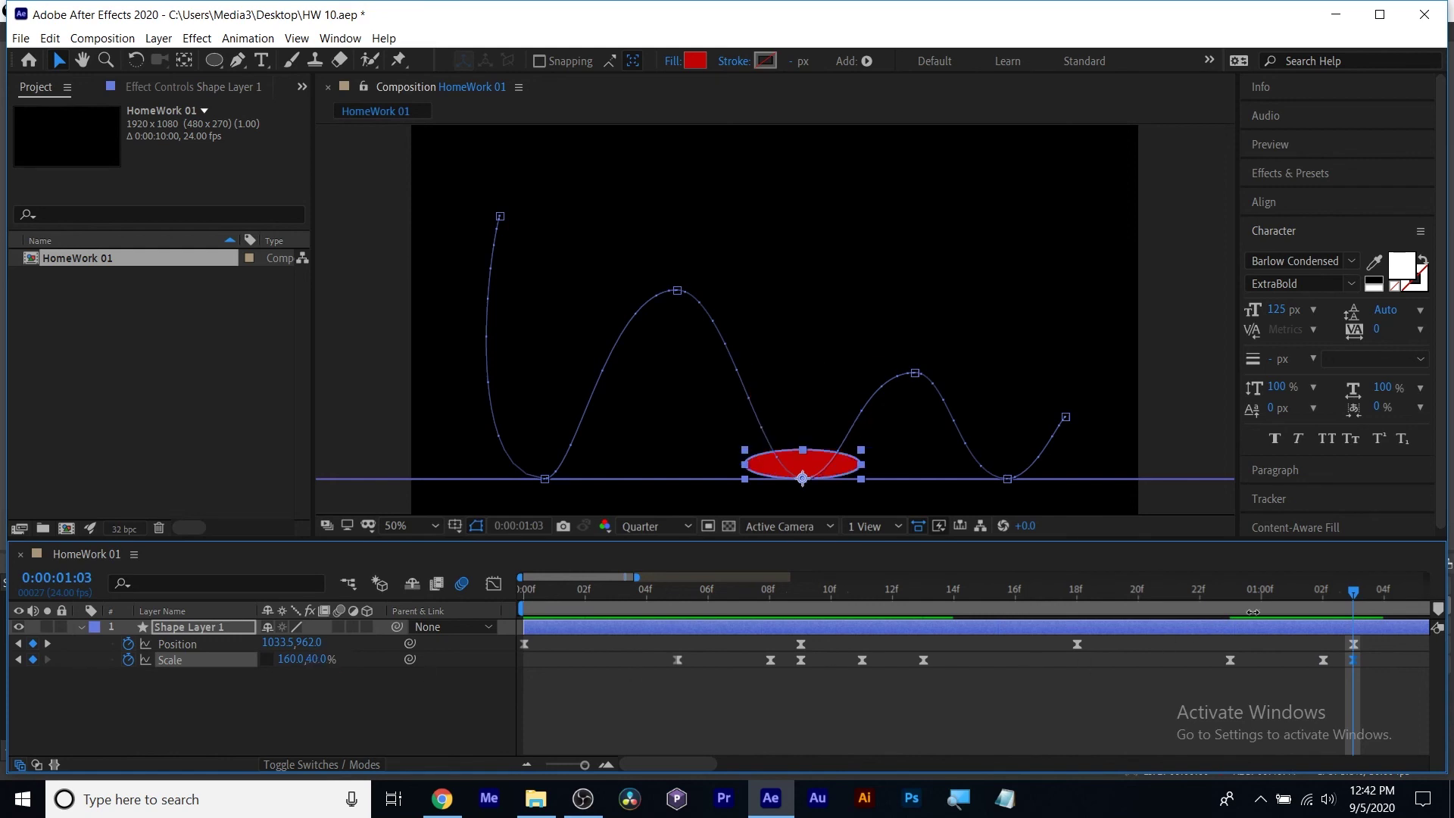
Restore the ball's shape after the second bounce with a Scale keyframe of 100, 100% at 0:00:01:06.
{"action": "left_click_drag", "start_coordinate": [1230, 588], "coordinate": [1377, 604]}
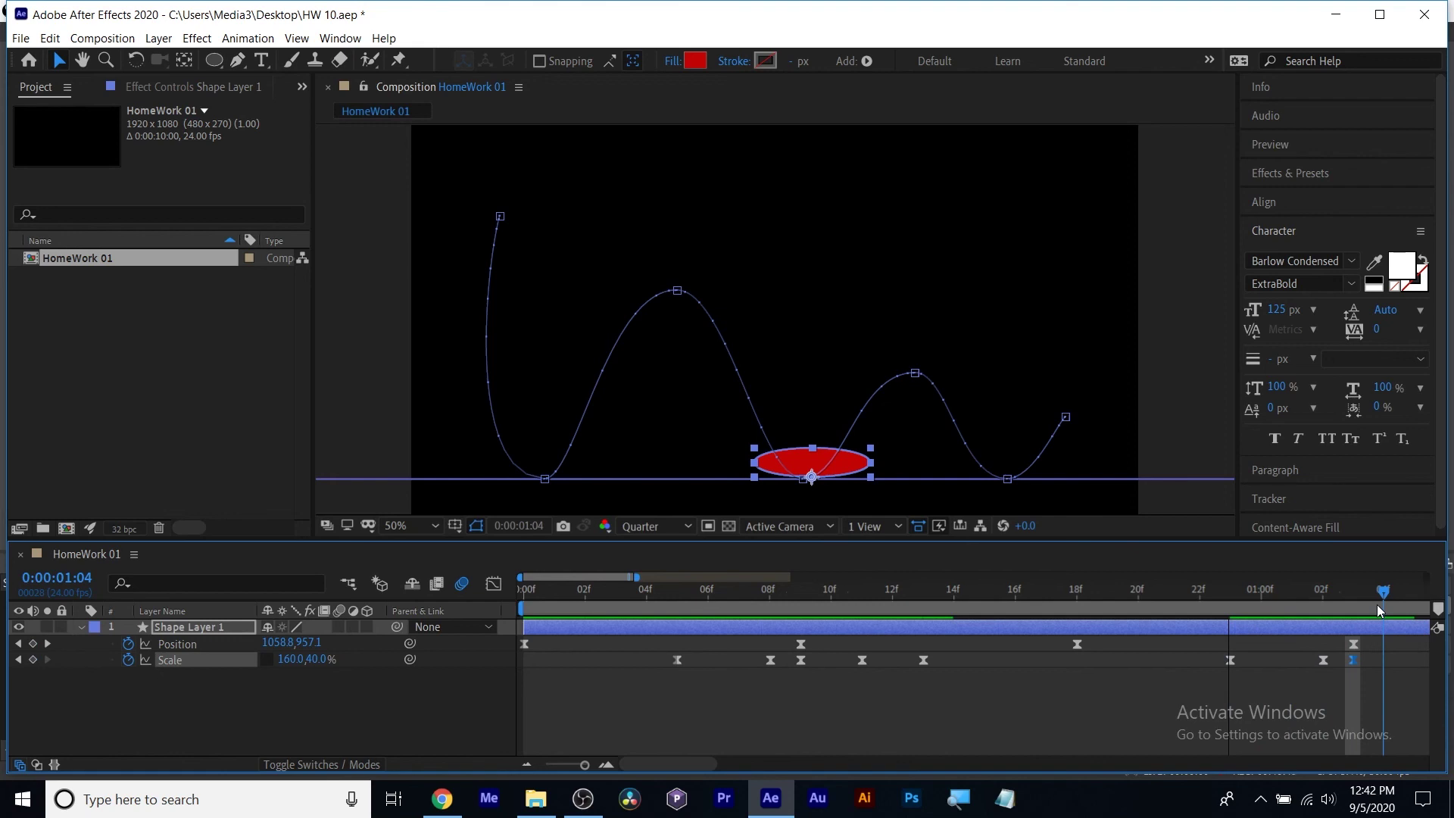
{"action": "left_click_drag", "start_coordinate": [638, 766], "coordinate": [671, 766]}
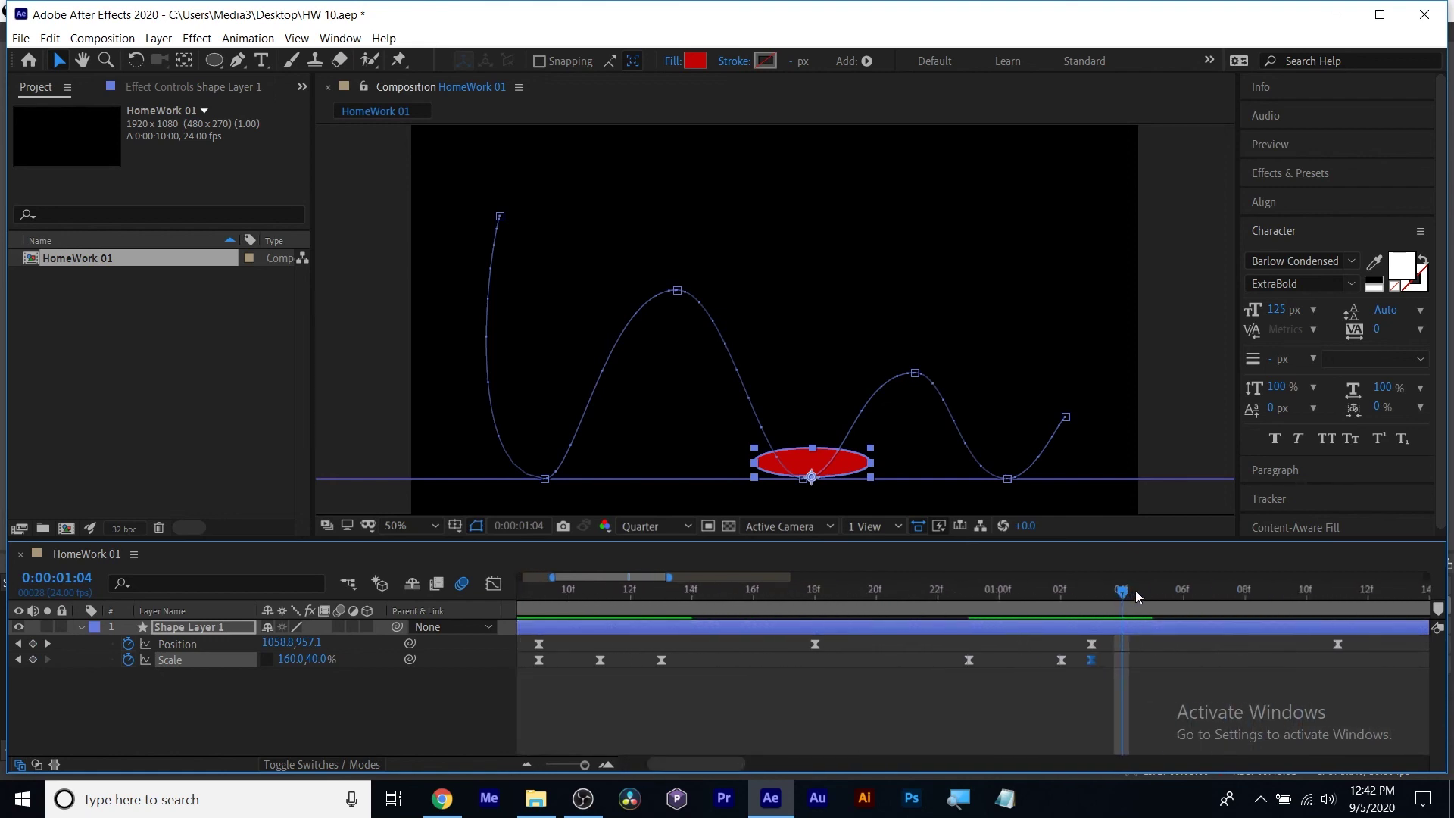
{"action": "left_click_drag", "start_coordinate": [1136, 596], "coordinate": [1190, 585]}
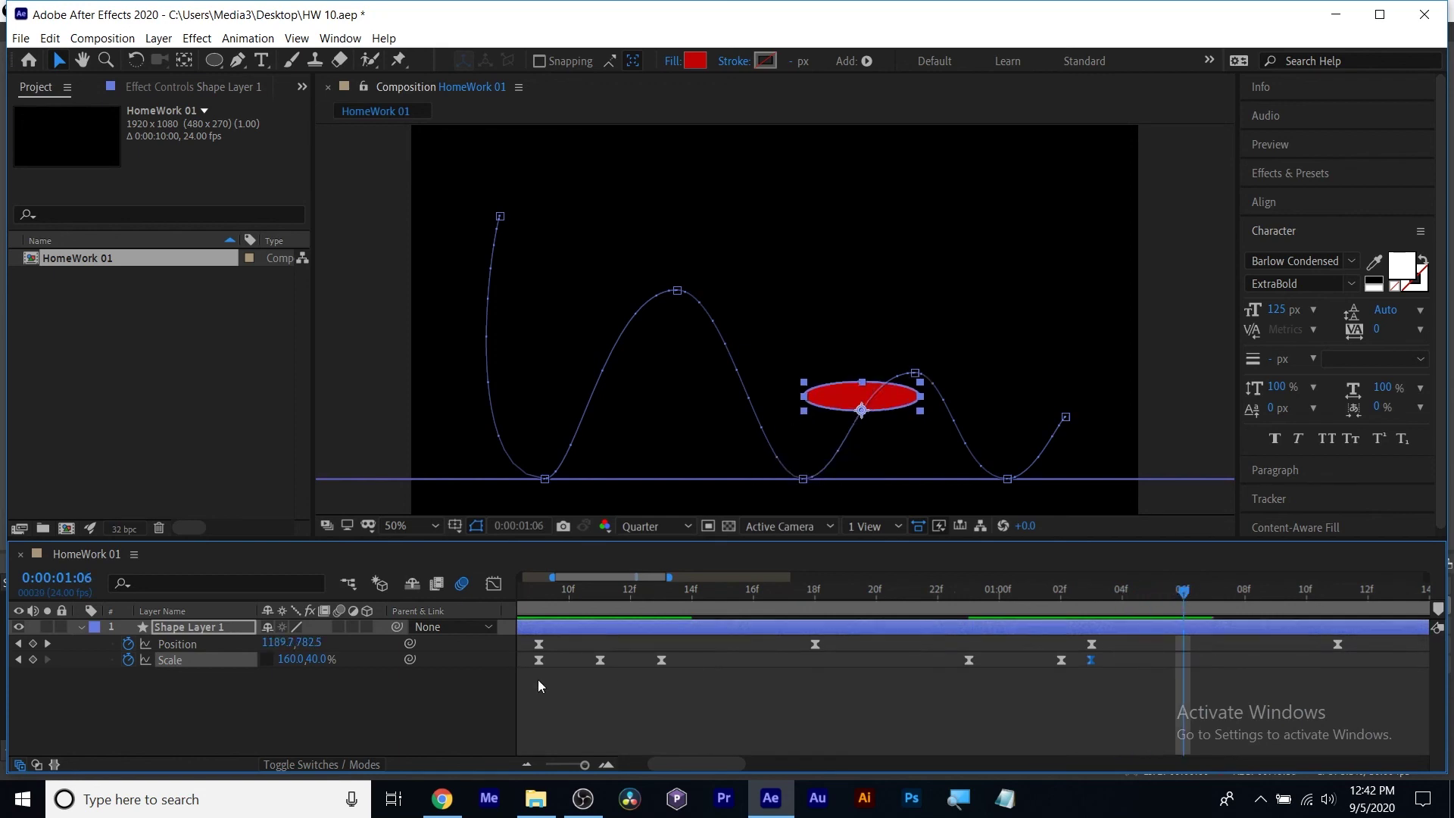
{"action": "left_click", "coordinate": [286, 660]}
{"action": "type", "text": "100"}
{"action": "key", "text": "Return"}
{"action": "left_click", "coordinate": [311, 661]}
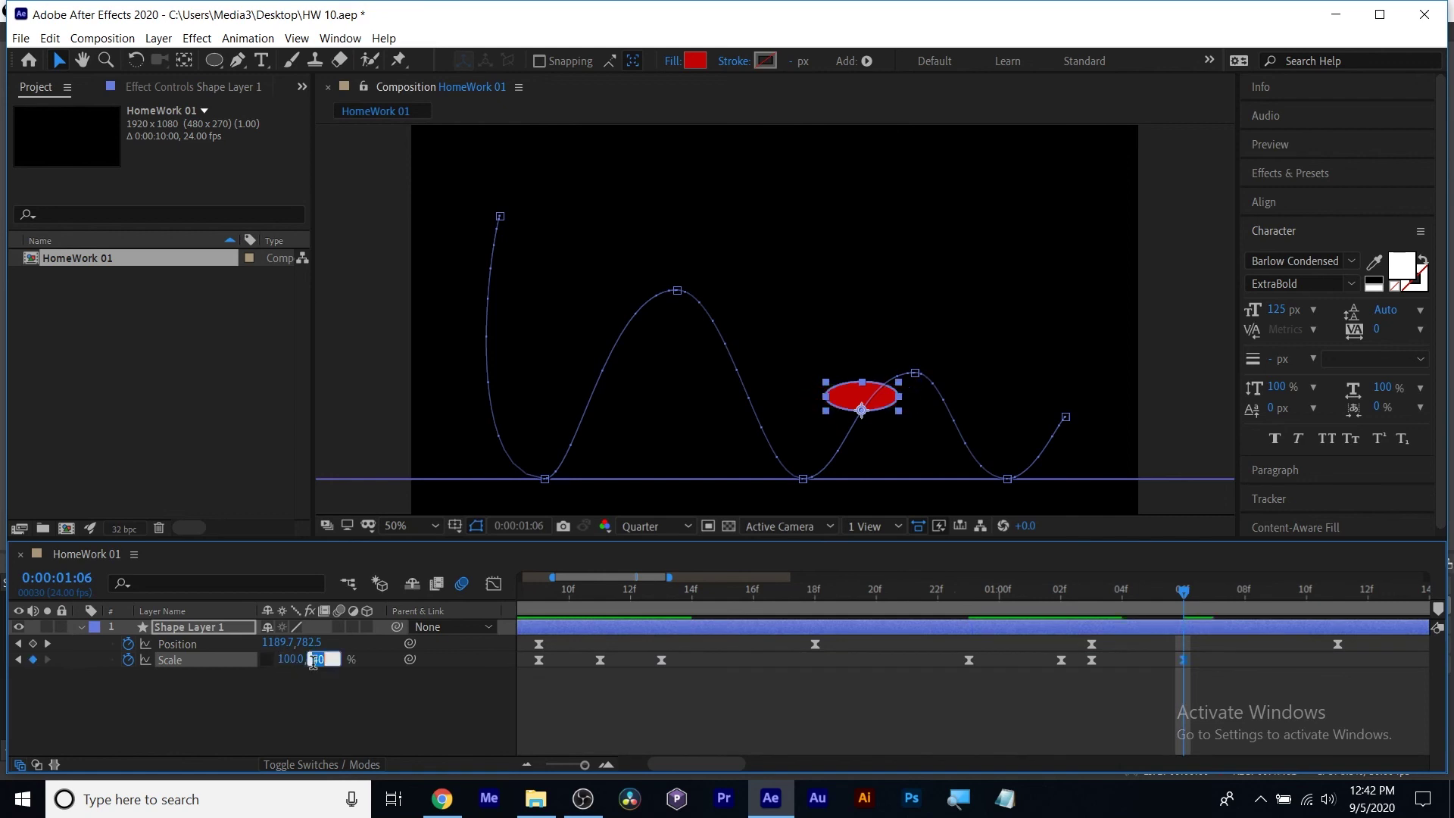
{"action": "type", "text": "00.0"}
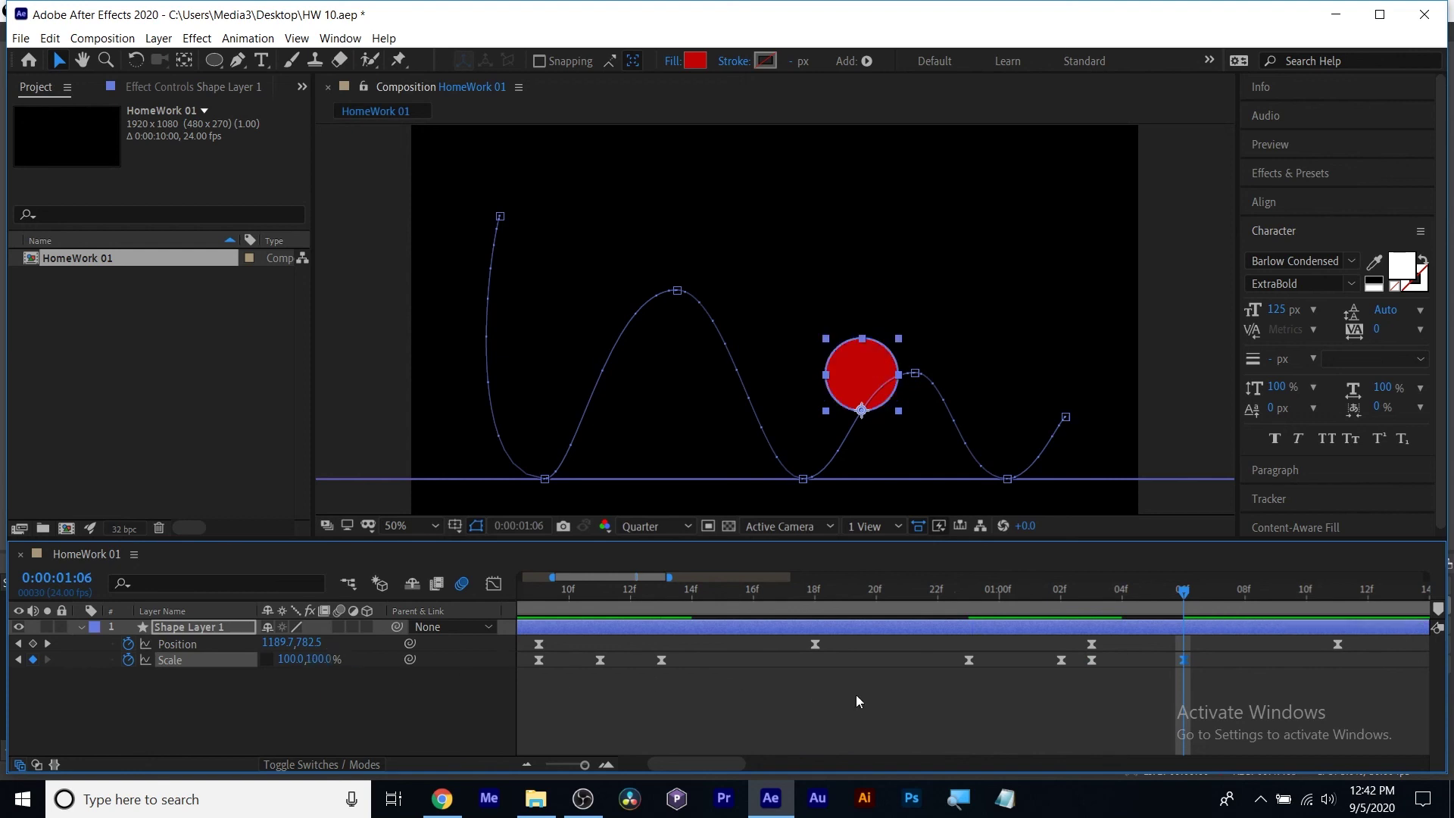
Add a Scale keyframe at 0:00:01:04 with a horizontal value of 40%, and open its vertical value for editing.
{"action": "left_click_drag", "start_coordinate": [1090, 592], "coordinate": [1128, 591]}
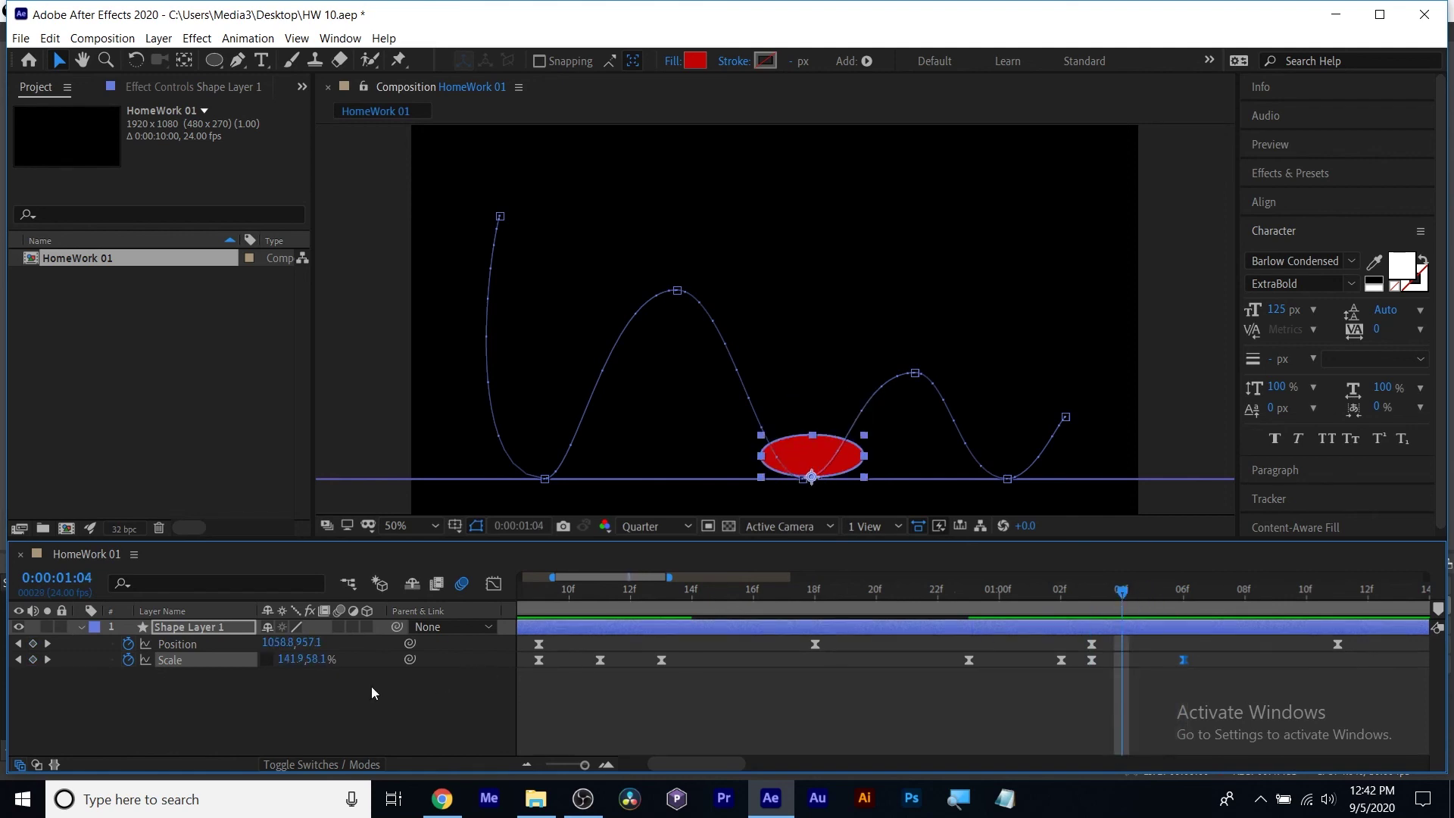
{"action": "left_click", "coordinate": [286, 659]}
{"action": "type", "text": "40"}
{"action": "key", "text": "Return"}
{"action": "left_click", "coordinate": [309, 659]}
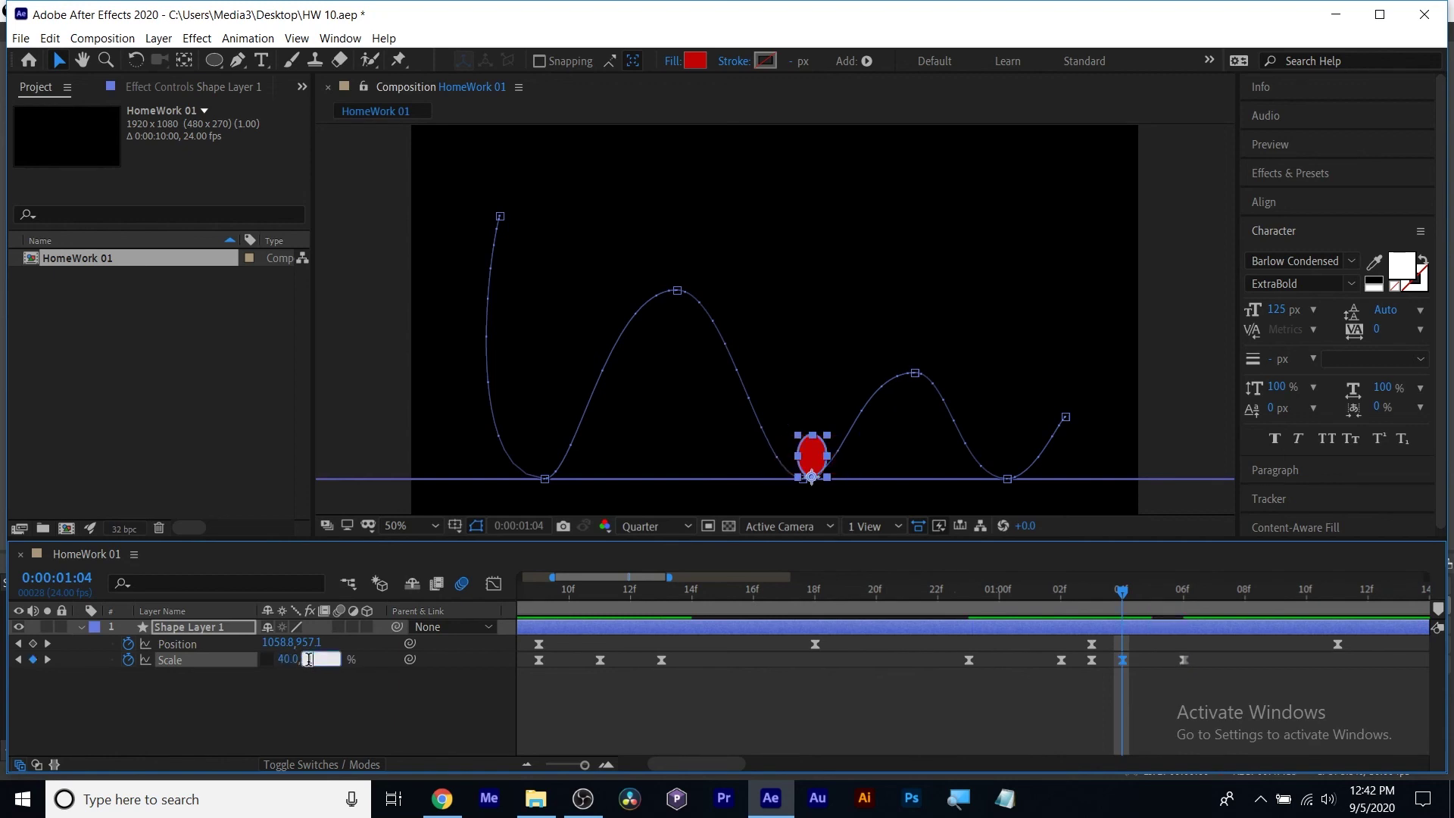
Set the ball's vertical scale to 160% at 0:00:01:04 and check the squashed frame before it.
{"action": "type", "text": "160"}
{"action": "key", "text": "Return"}
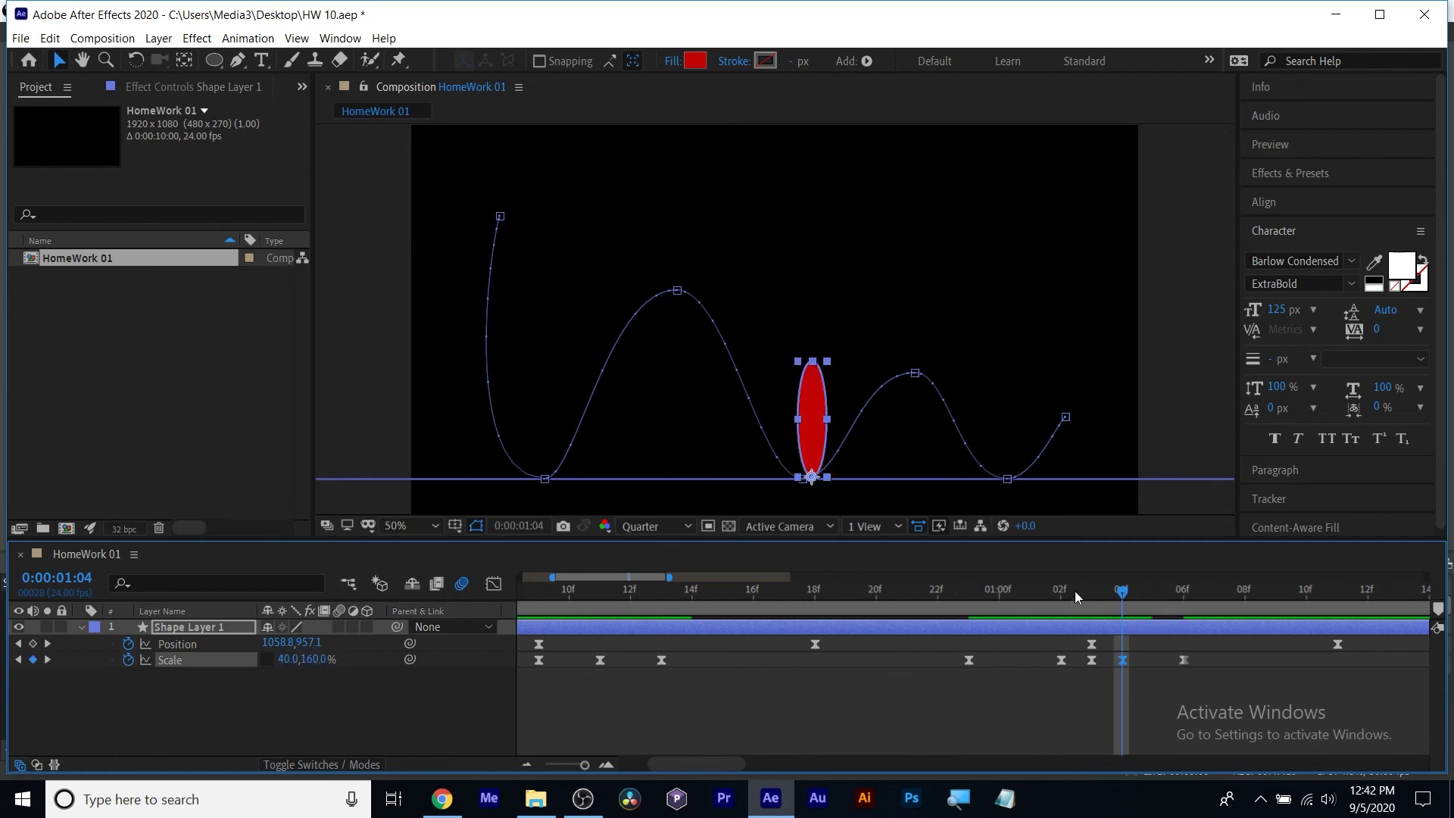
{"action": "mouse_move", "coordinate": [1076, 590]}
{"action": "left_mouse_down"}
{"action": "mouse_move", "coordinate": [1213, 591]}
{"action": "mouse_move", "coordinate": [1092, 590]}
{"action": "left_mouse_up"}
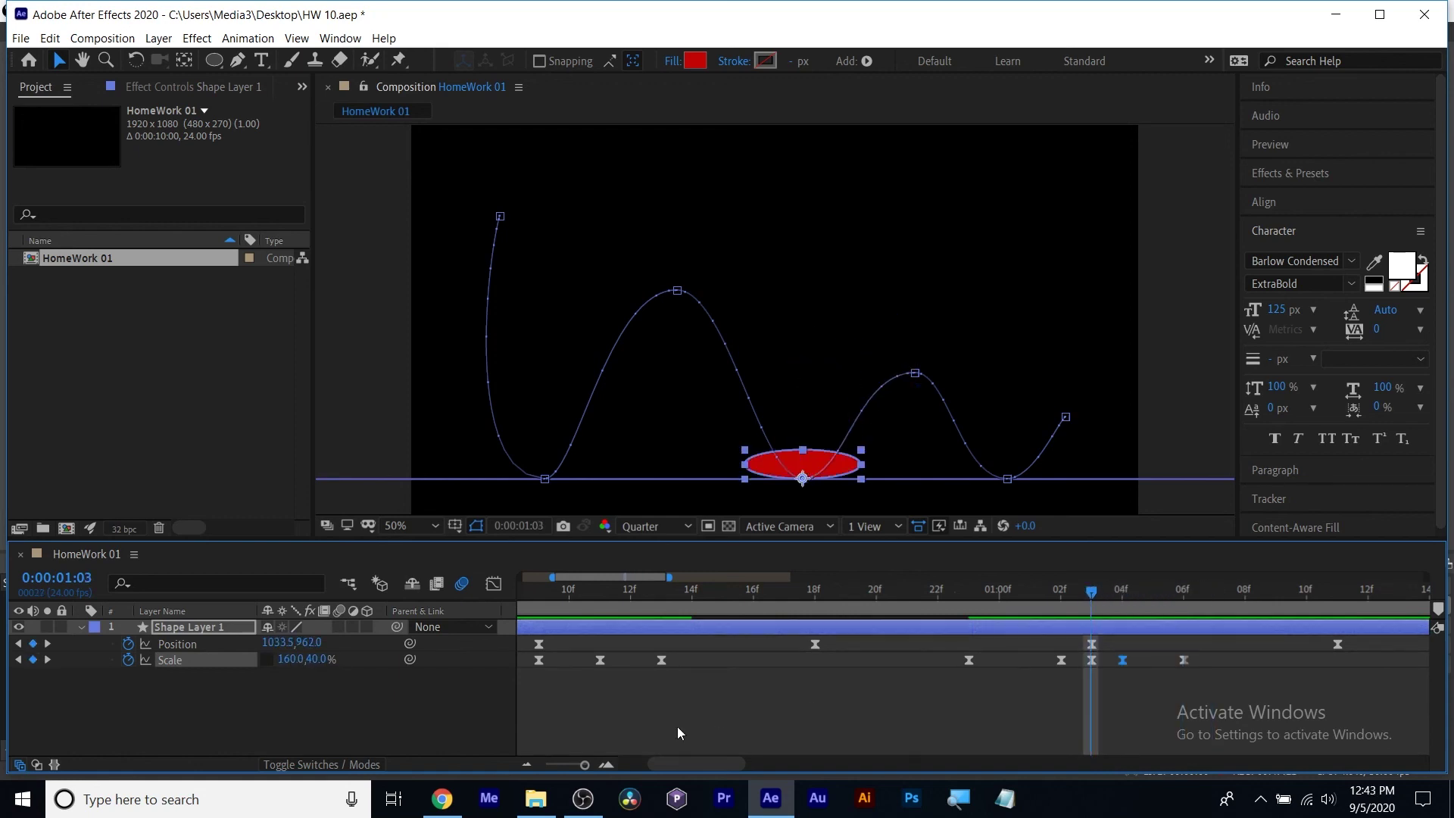
Limit the work area to end at about 0:00:01:12 and preview the first bounces from the start.
{"action": "left_click_drag", "start_coordinate": [584, 765], "coordinate": [576, 771]}
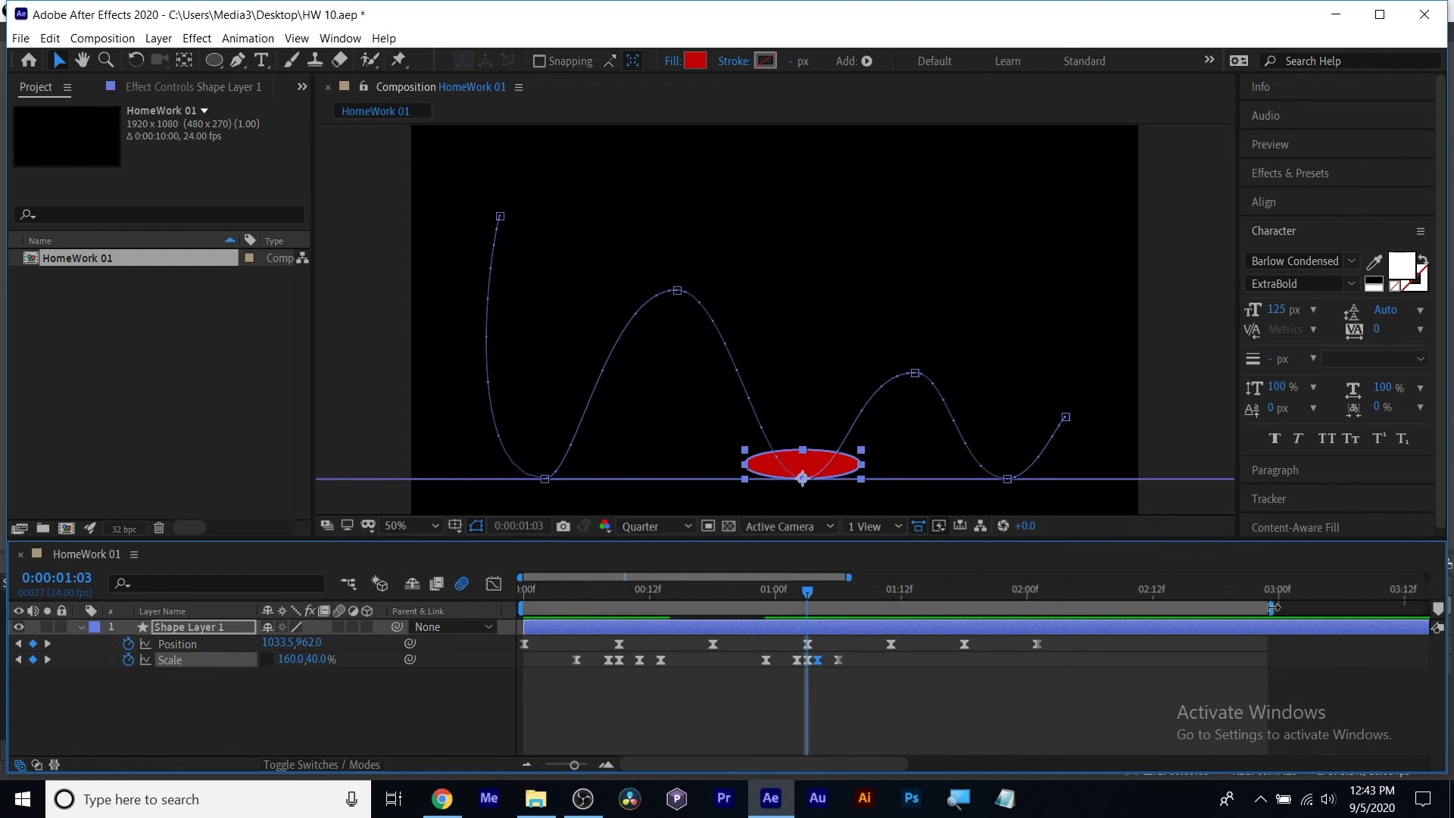
{"action": "left_click_drag", "start_coordinate": [1272, 606], "coordinate": [905, 608]}
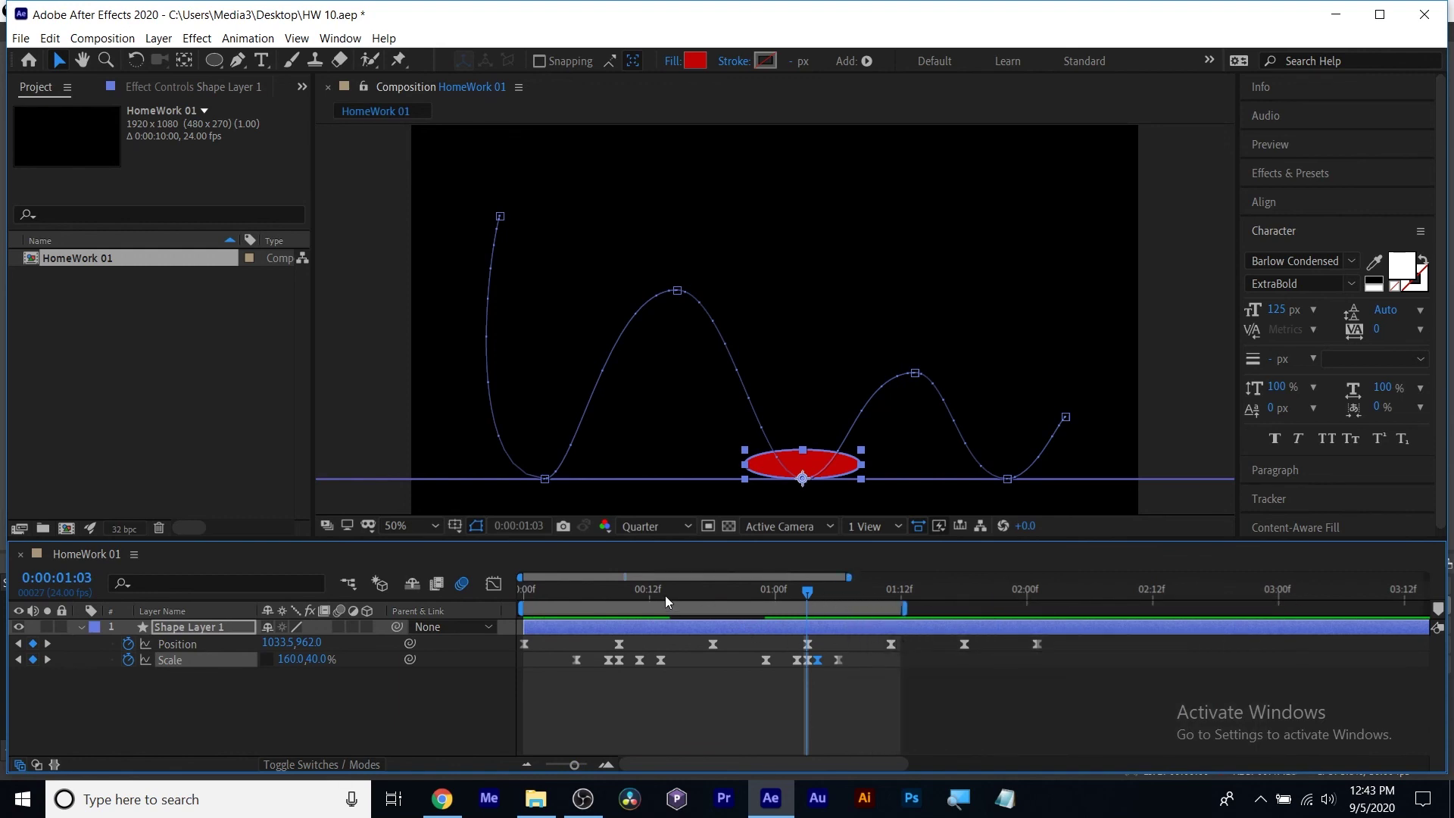
{"action": "key", "text": "space"}
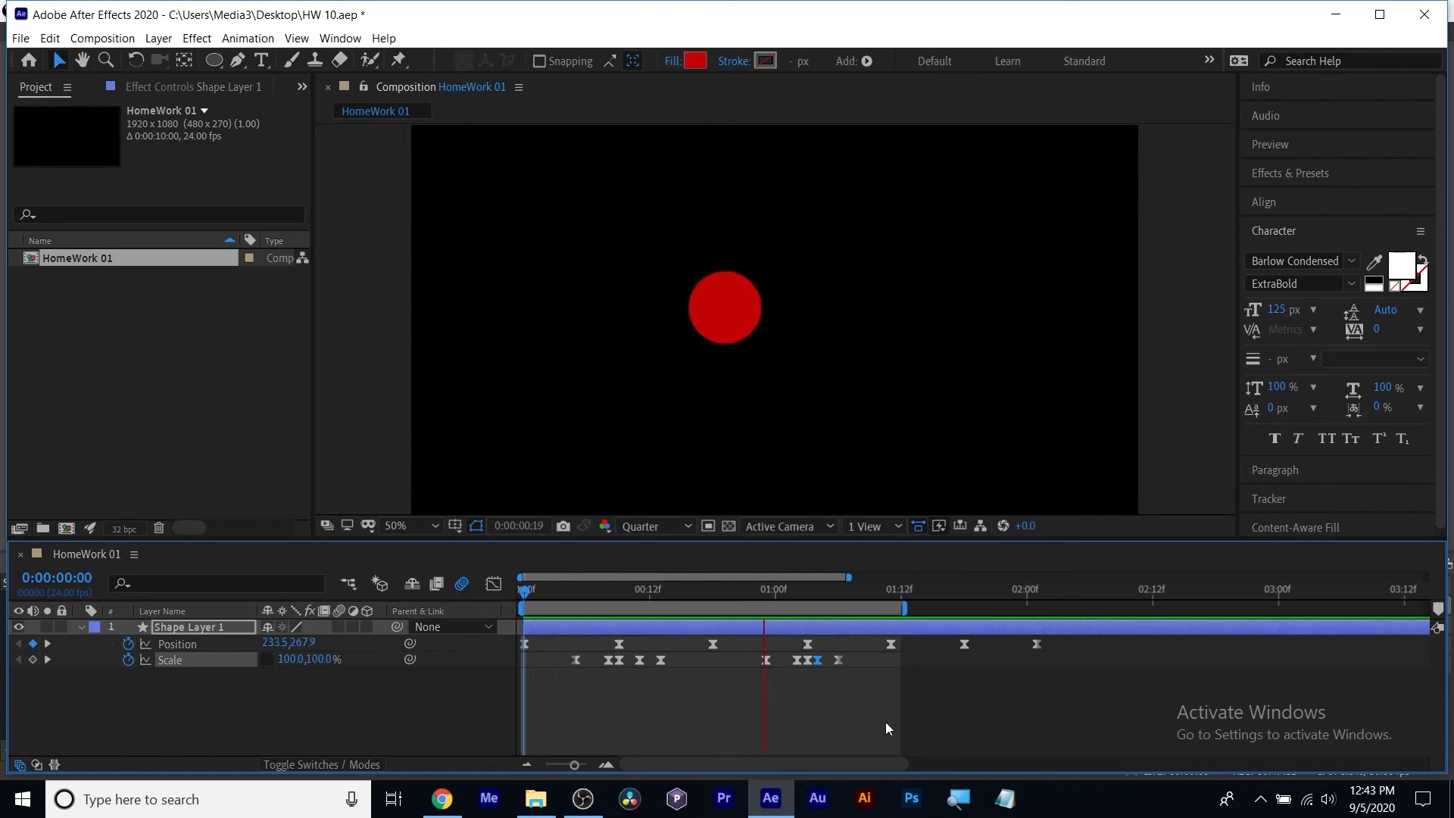
{"action": "key", "text": "space"}
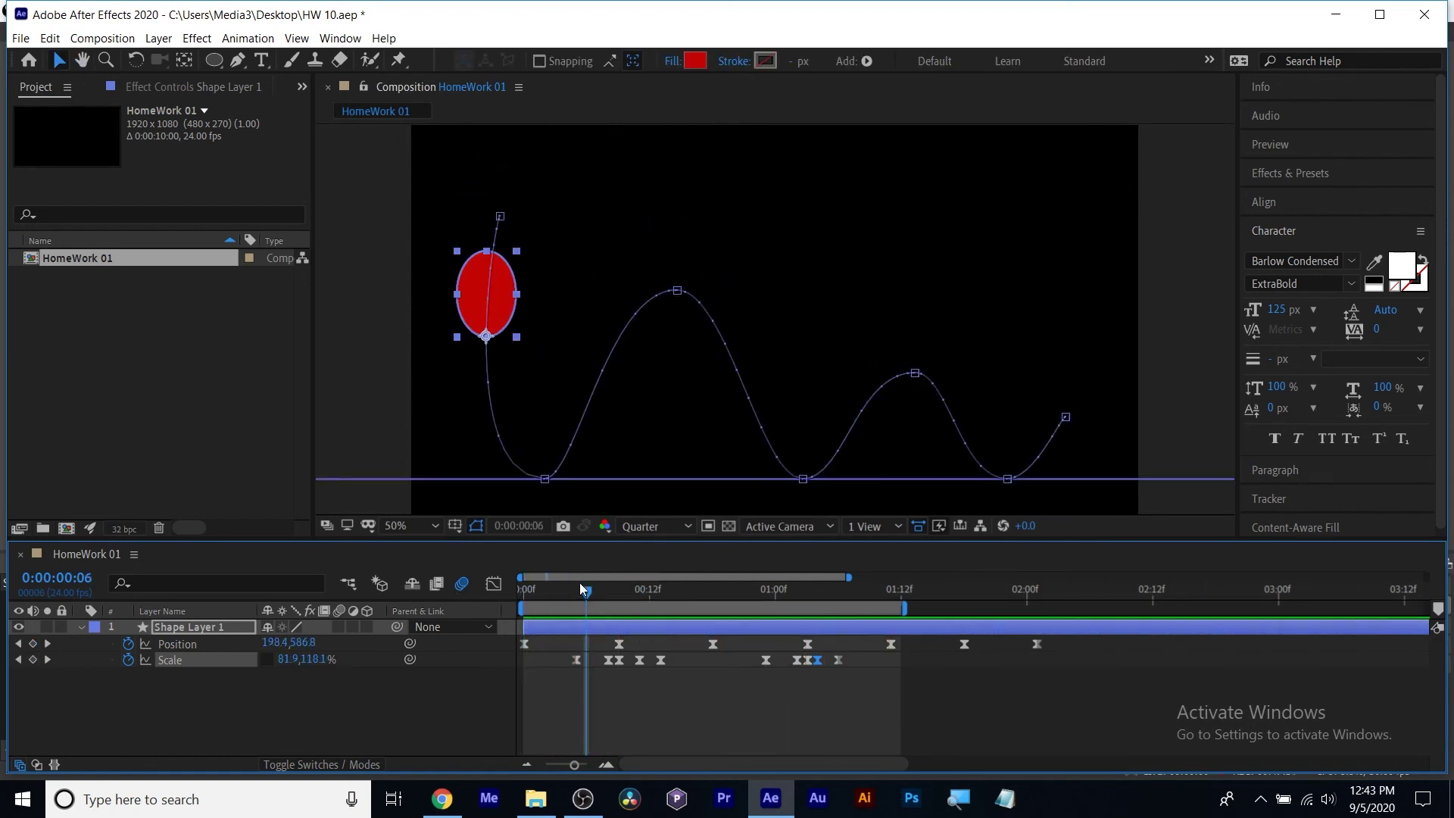
{"action": "left_click_drag", "start_coordinate": [583, 589], "coordinate": [523, 591]}
{"action": "key", "text": "space"}
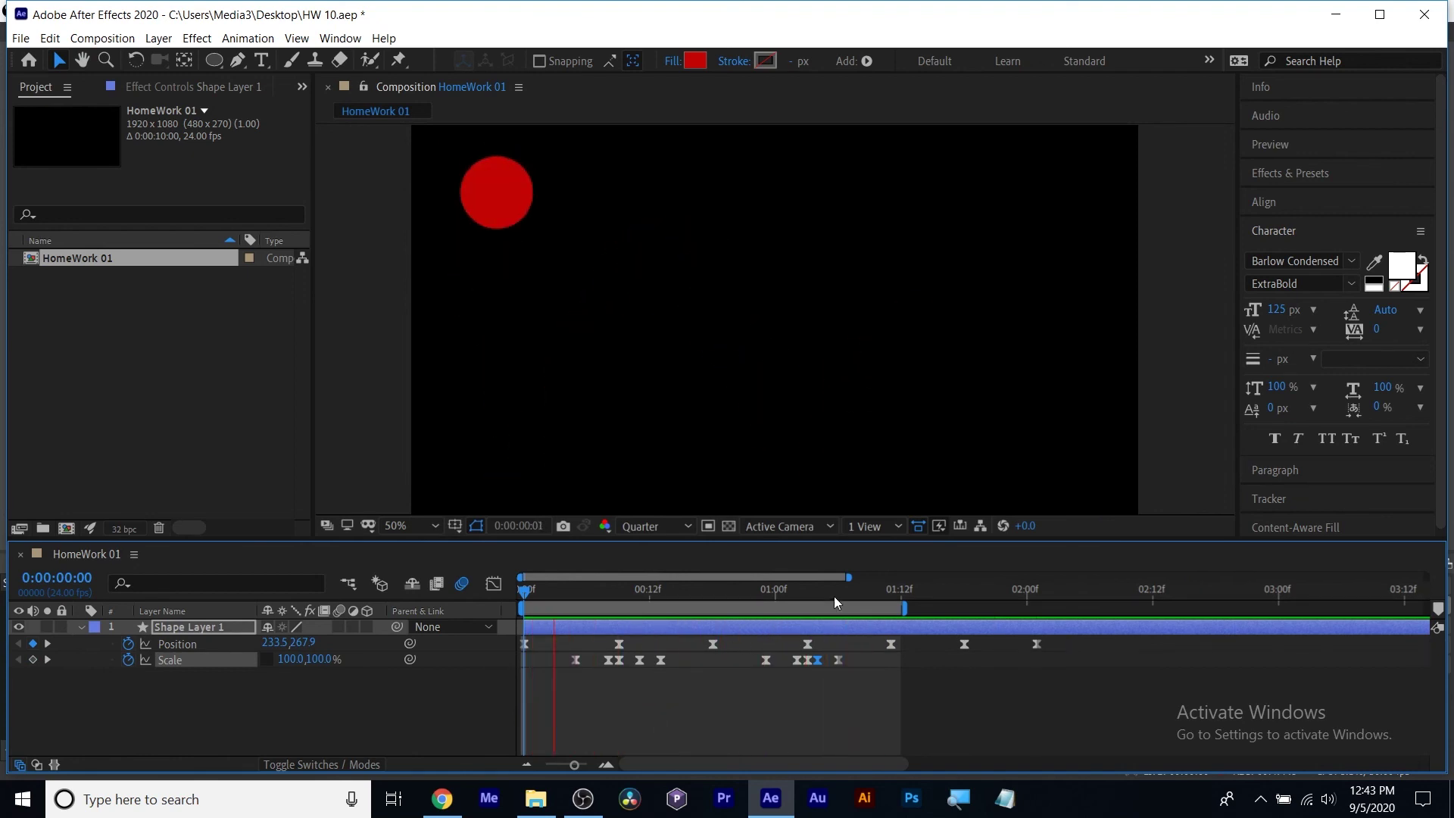
{"action": "key", "text": "space"}
Extend the work area to about 0:00:02:09 and add a Scale keyframe with the current value at 0:00:01:14.
{"action": "left_click_drag", "start_coordinate": [903, 608], "coordinate": [1124, 609]}
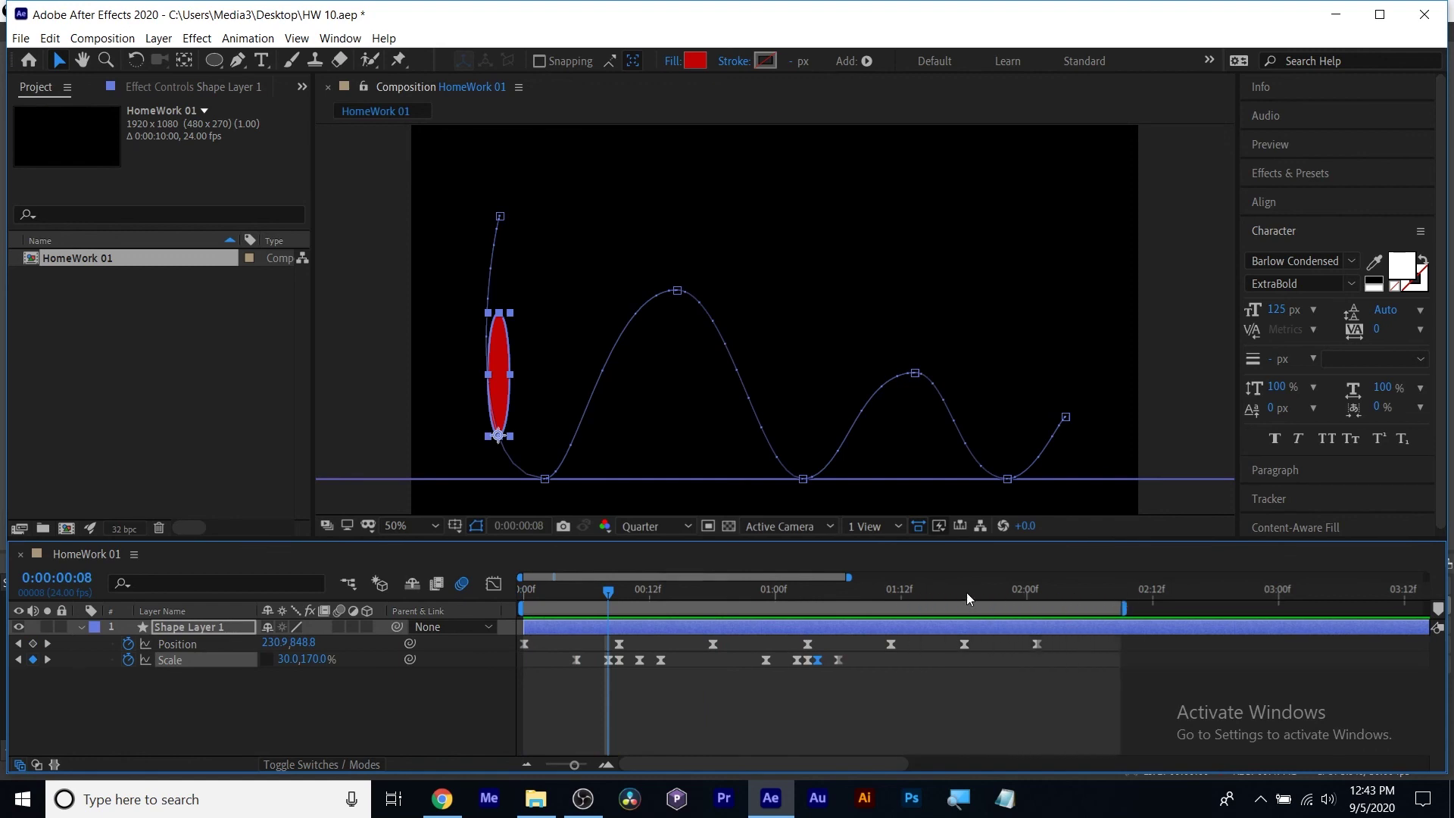
{"action": "left_click_drag", "start_coordinate": [874, 590], "coordinate": [917, 593]}
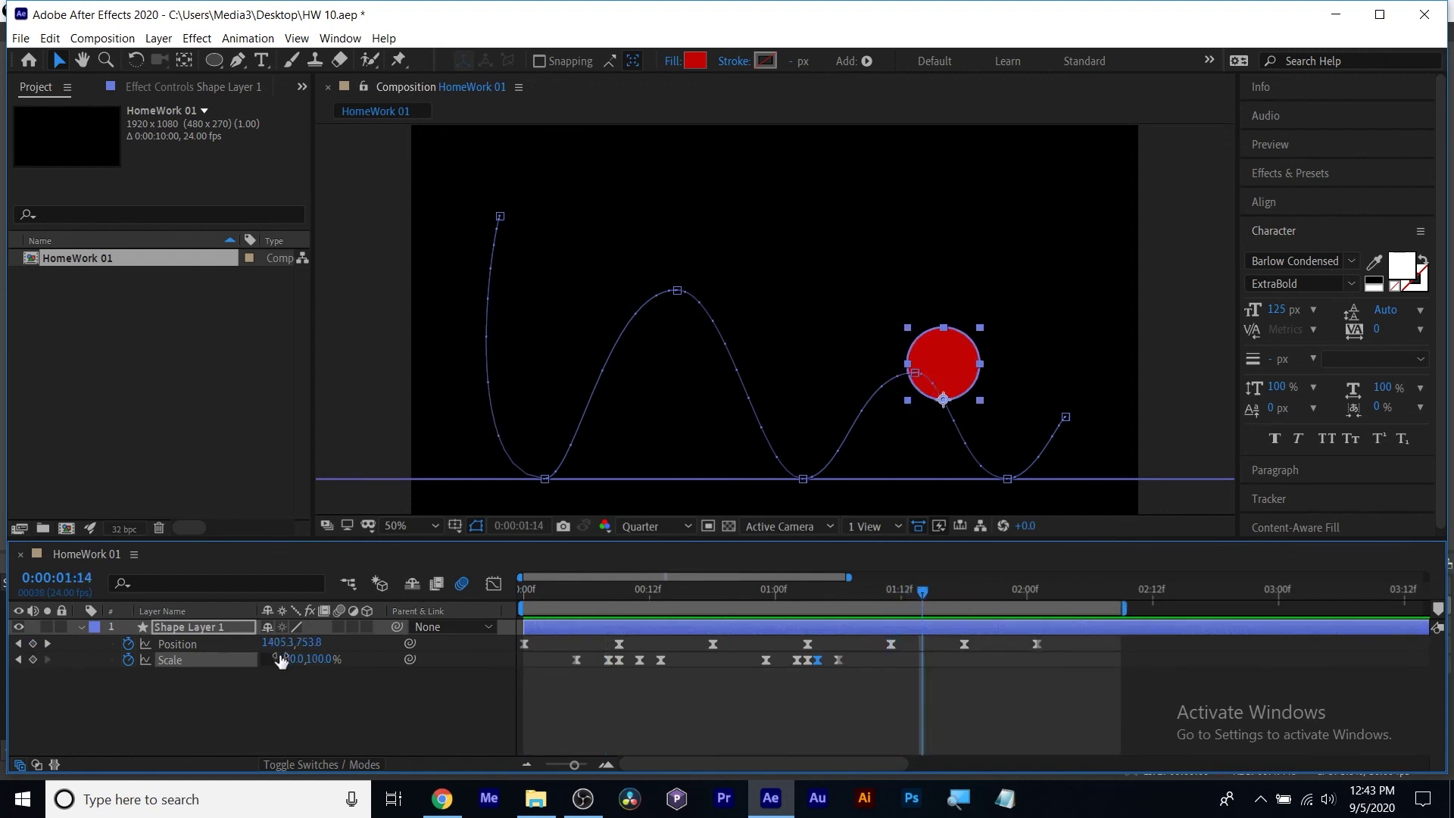
{"action": "left_click", "coordinate": [32, 660]}
Stretch the ball at 0:00:01:17 by setting its scale to 50% horizontally and 150% vertically.
{"action": "left_click_drag", "start_coordinate": [920, 590], "coordinate": [954, 589]}
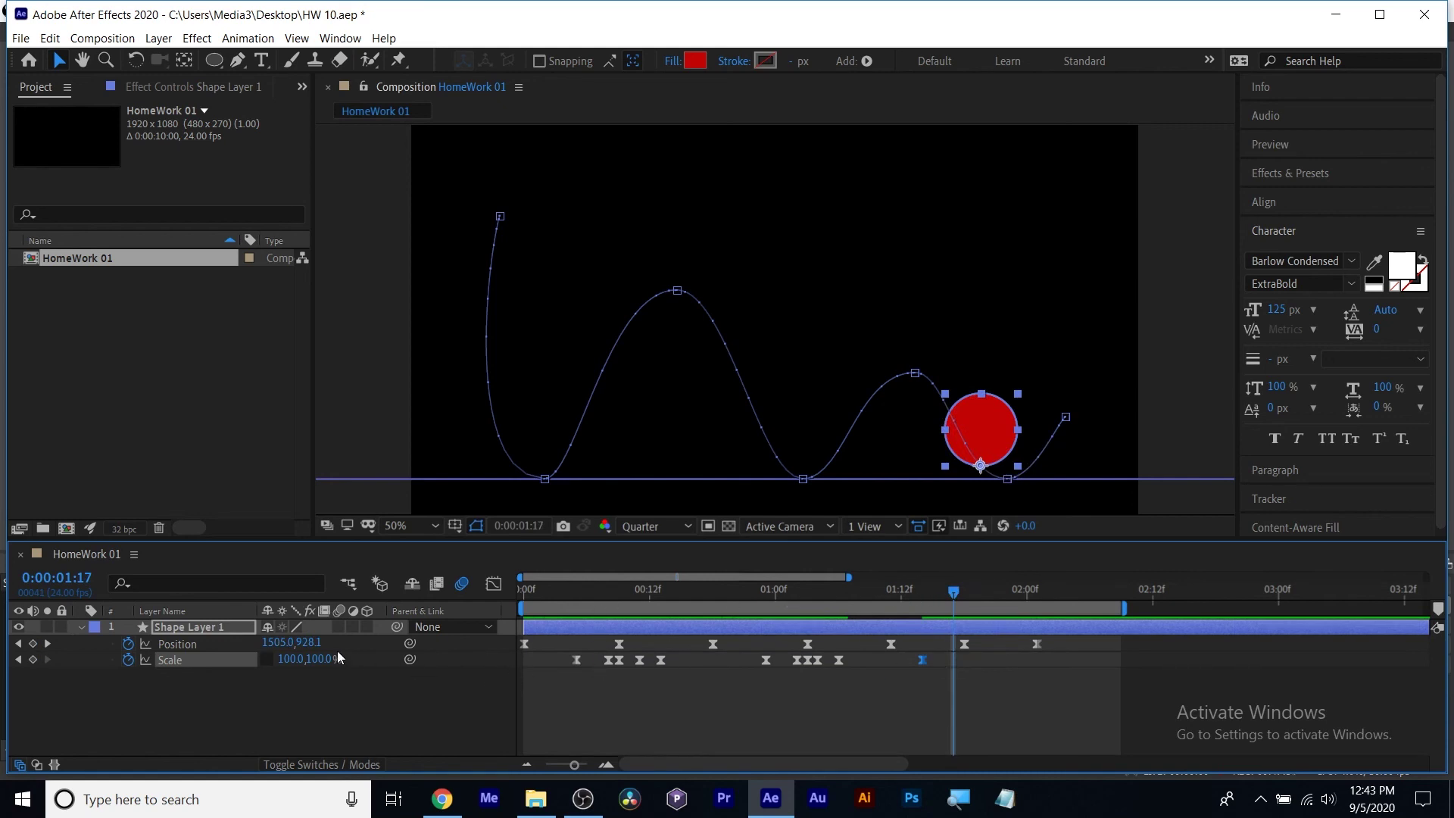
{"action": "left_click", "coordinate": [291, 659]}
{"action": "type", "text": "50"}
{"action": "key", "text": "Return"}
{"action": "left_click", "coordinate": [316, 659]}
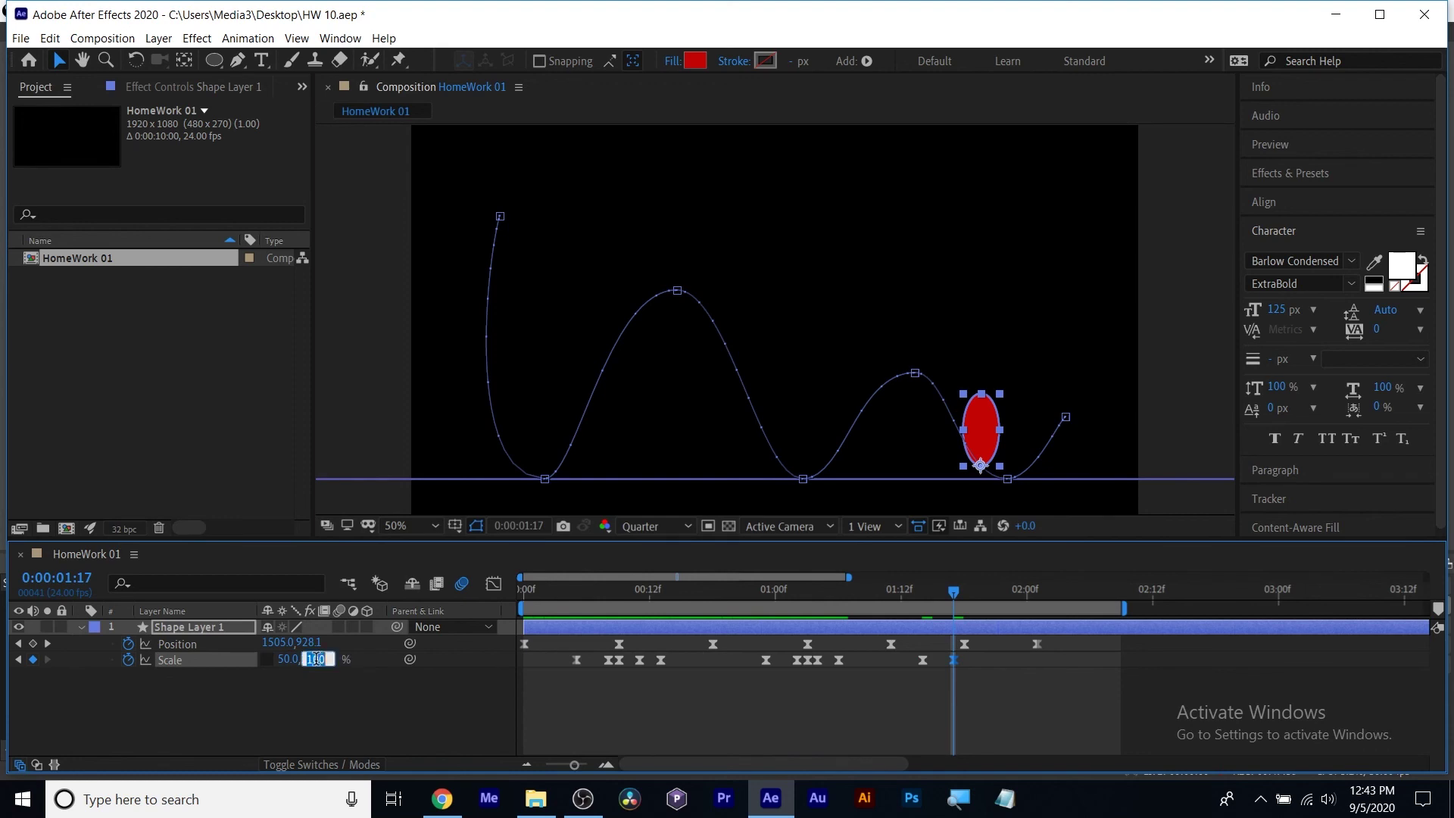
{"action": "type", "text": "150"}
{"action": "key", "text": "Return"}
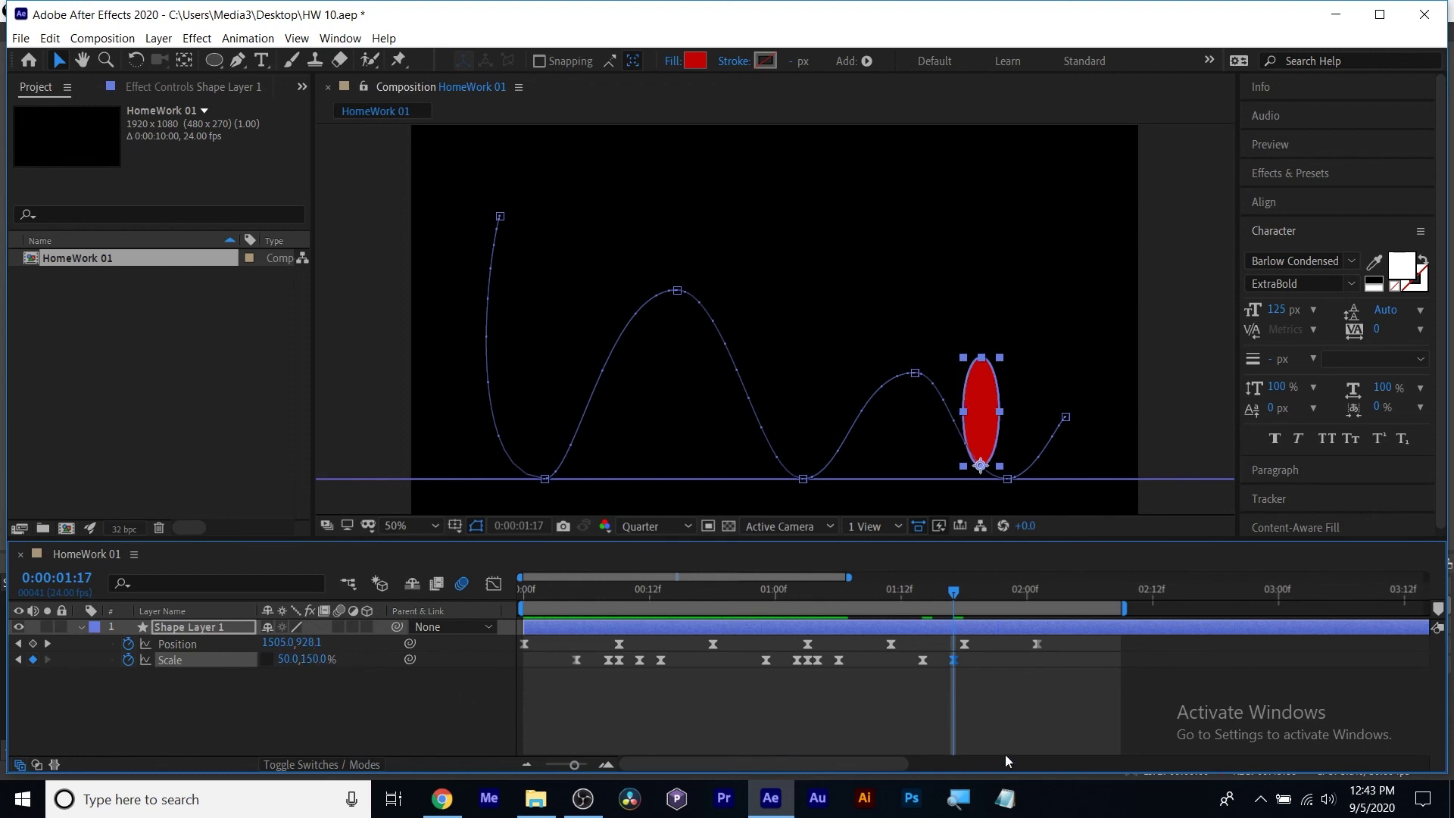
Squash the ball at its 0:00:01:18 ground contact with a scale of 150% horizontally and 50% vertically.
{"action": "left_click_drag", "start_coordinate": [952, 588], "coordinate": [962, 589]}
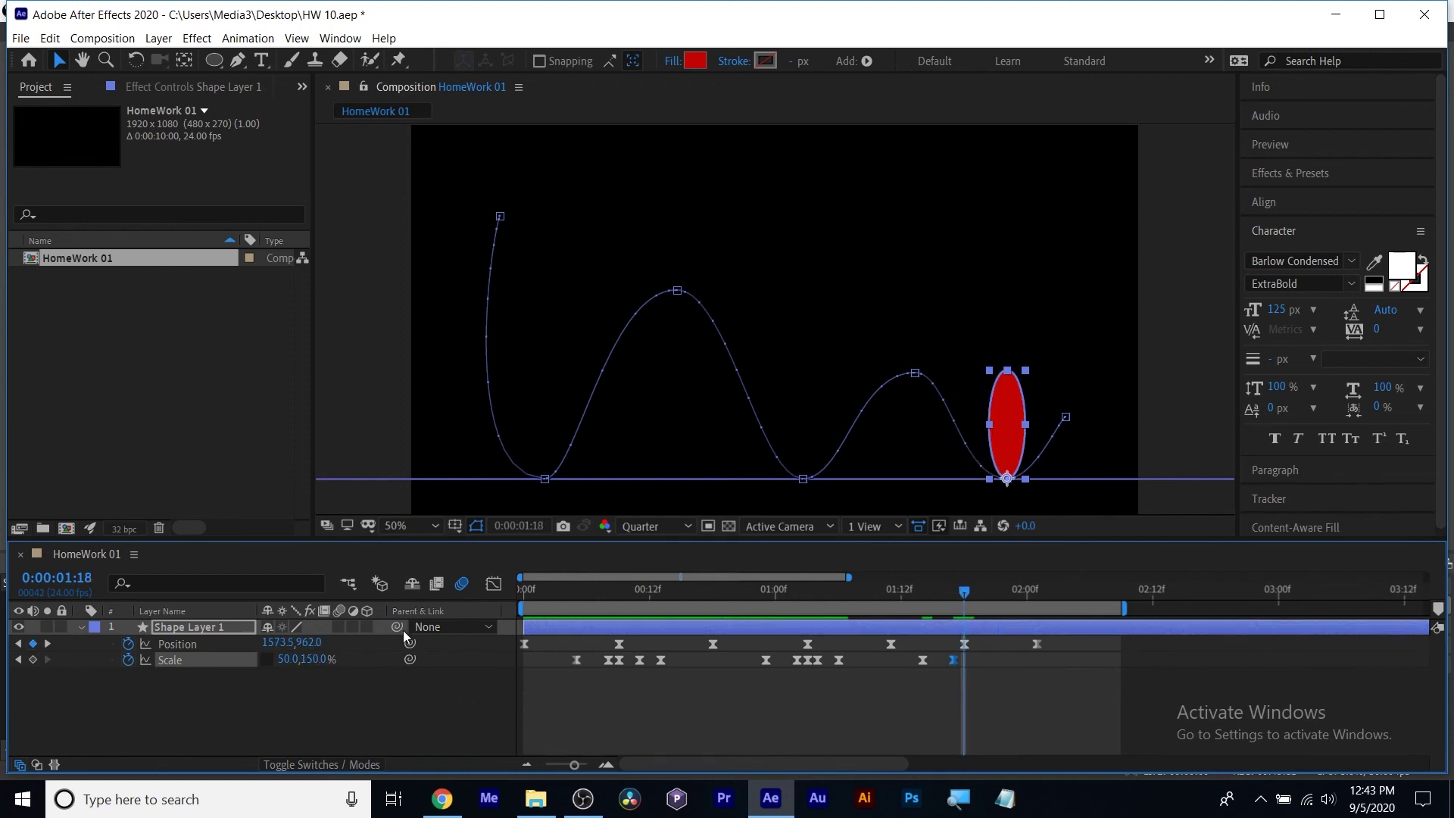
{"action": "left_click", "coordinate": [295, 659]}
{"action": "type", "text": "150"}
{"action": "key", "text": "Return"}
{"action": "left_click", "coordinate": [320, 660]}
{"action": "type", "text": "50"}
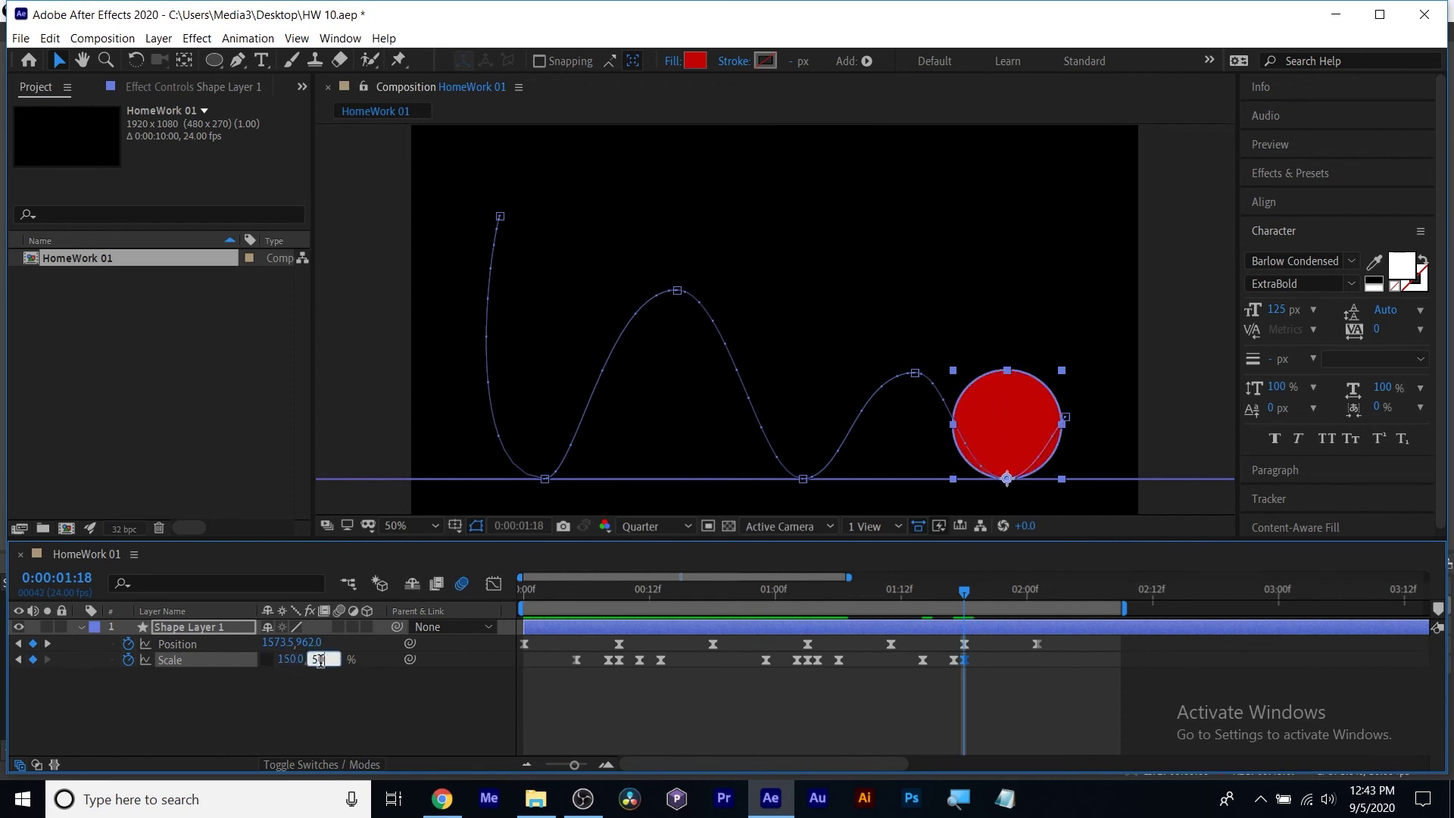
{"action": "key", "text": "Return"}
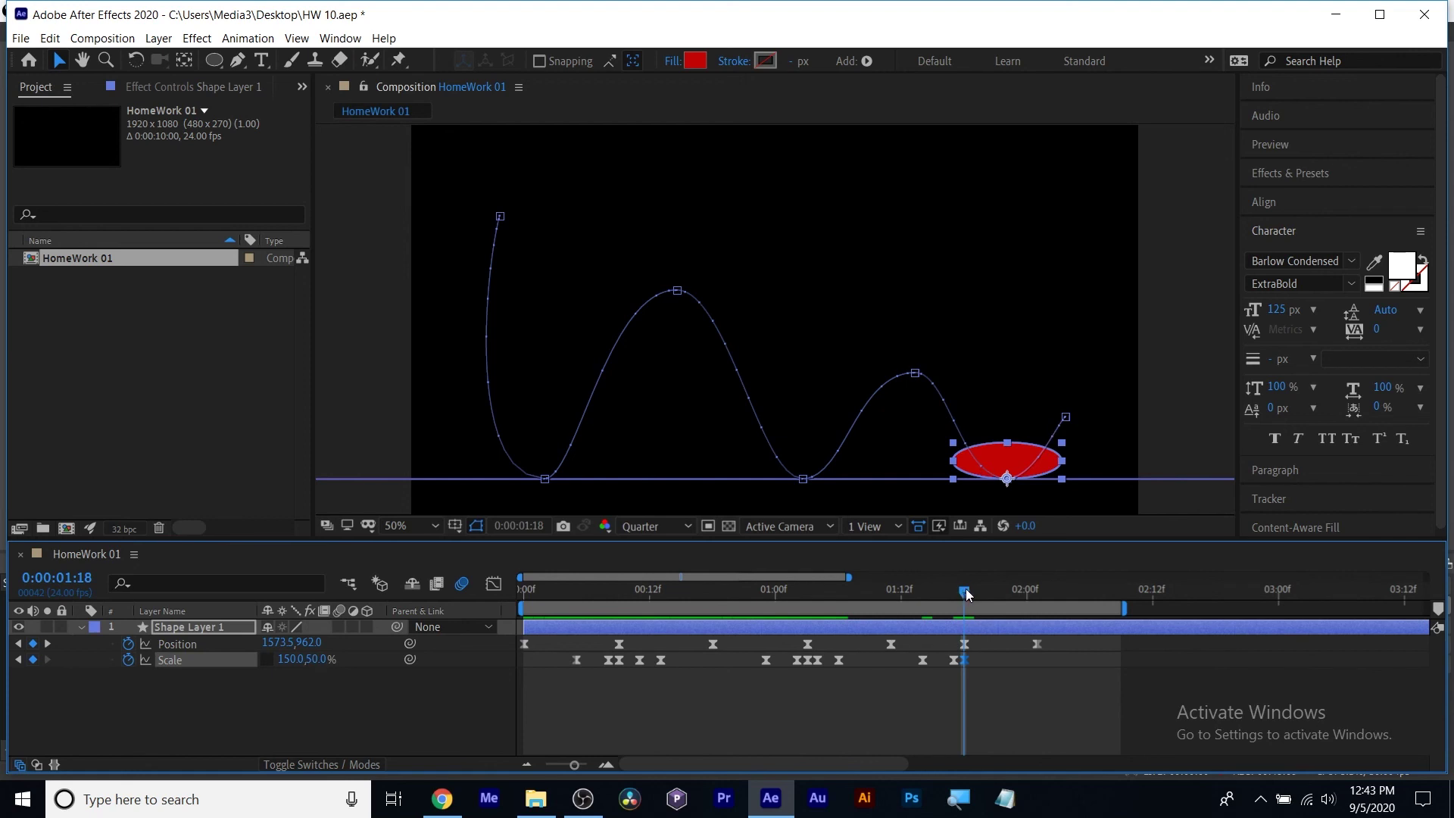
Keyframe the ball's scale at 100, 100% on 0:00:01:21 and at 50, 150% on 0:00:01:19.
{"action": "left_click_drag", "start_coordinate": [984, 597], "coordinate": [987, 596]}
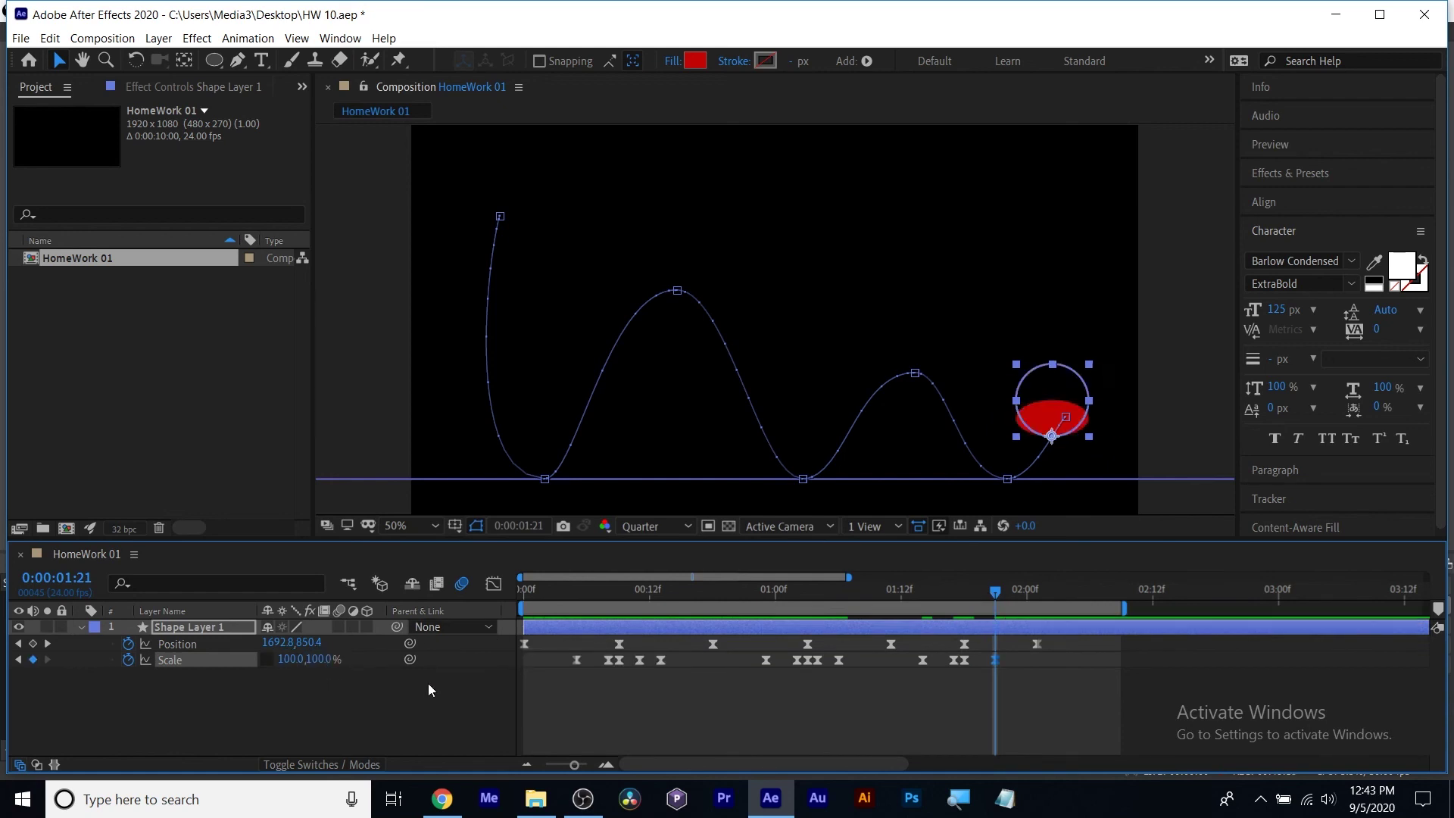
{"action": "left_click_drag", "start_coordinate": [990, 589], "coordinate": [973, 593]}
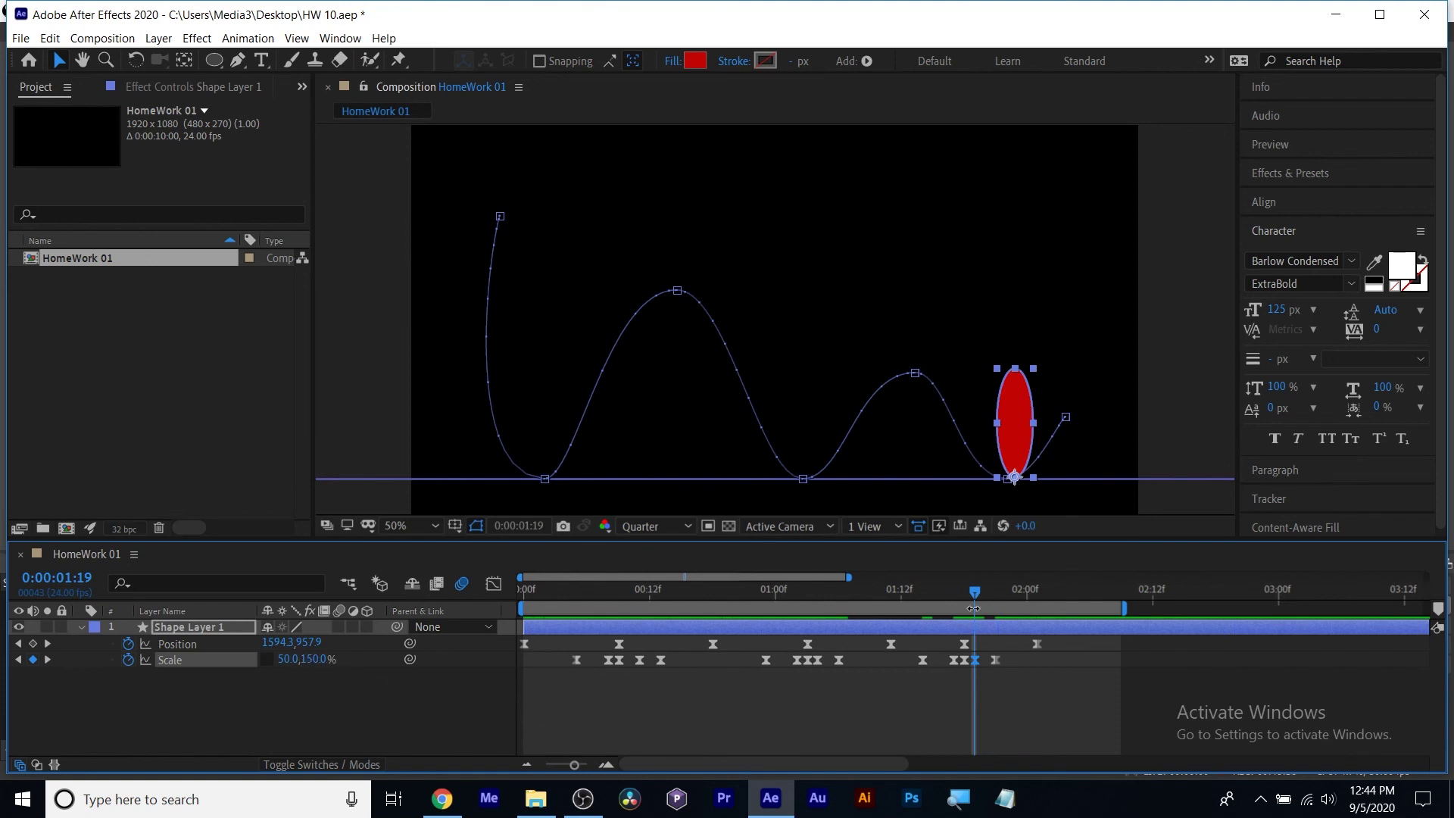
Preview the full bounce animation from the first frame and scrub through its squash and stretch poses.
{"action": "left_click", "coordinate": [527, 578]}
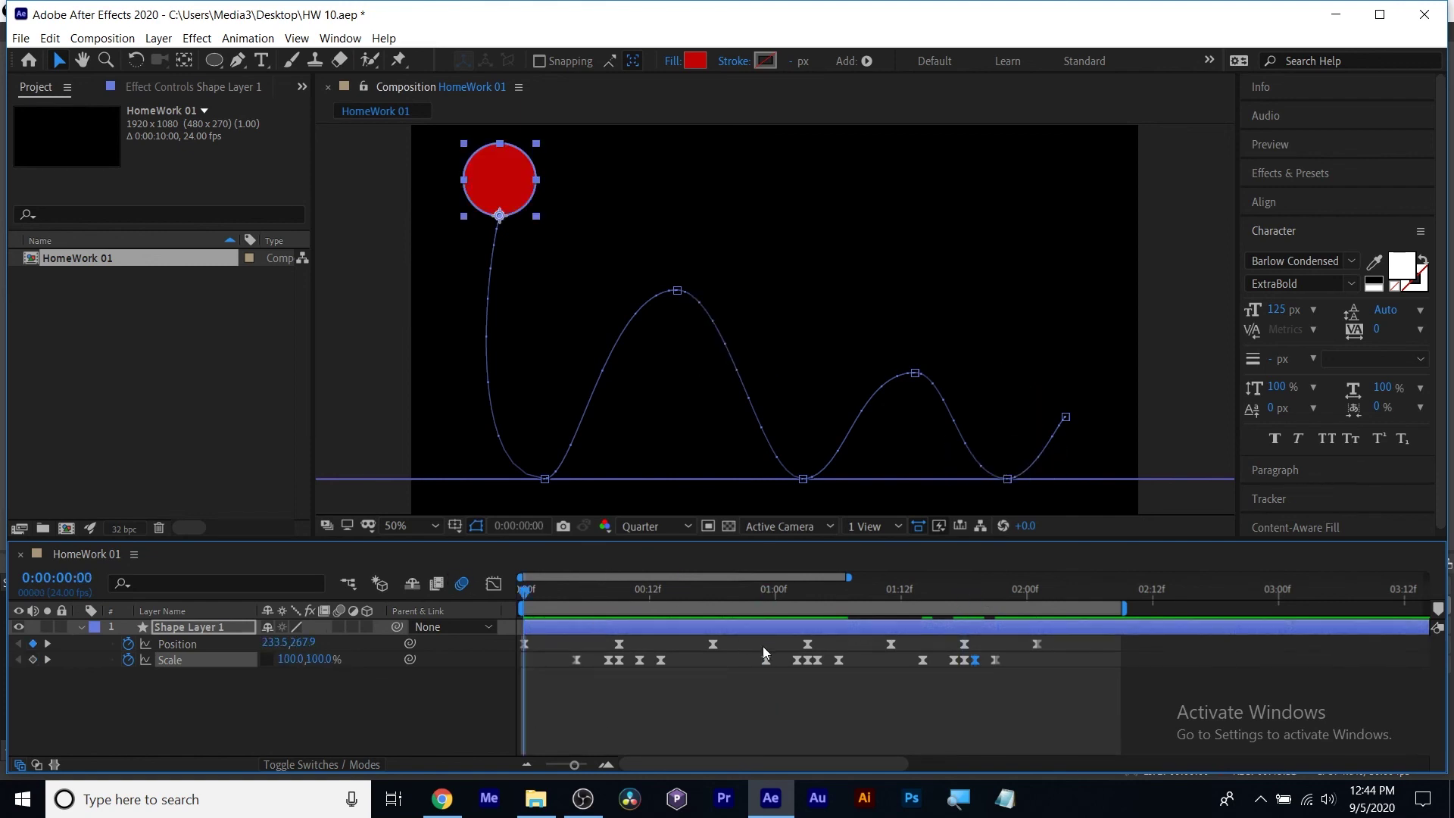
{"action": "key", "text": "space"}
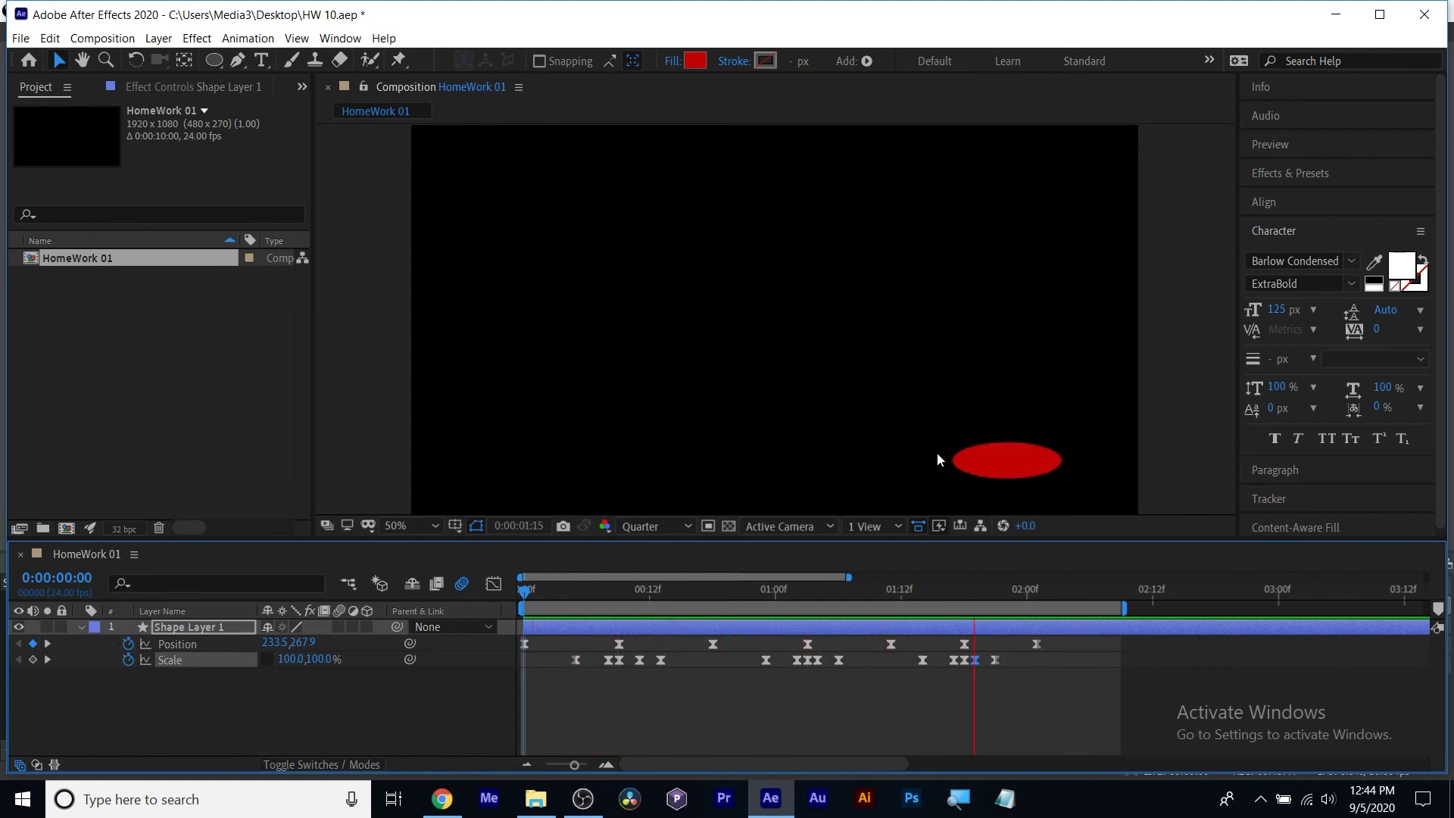
{"action": "left_click", "coordinate": [584, 598]}
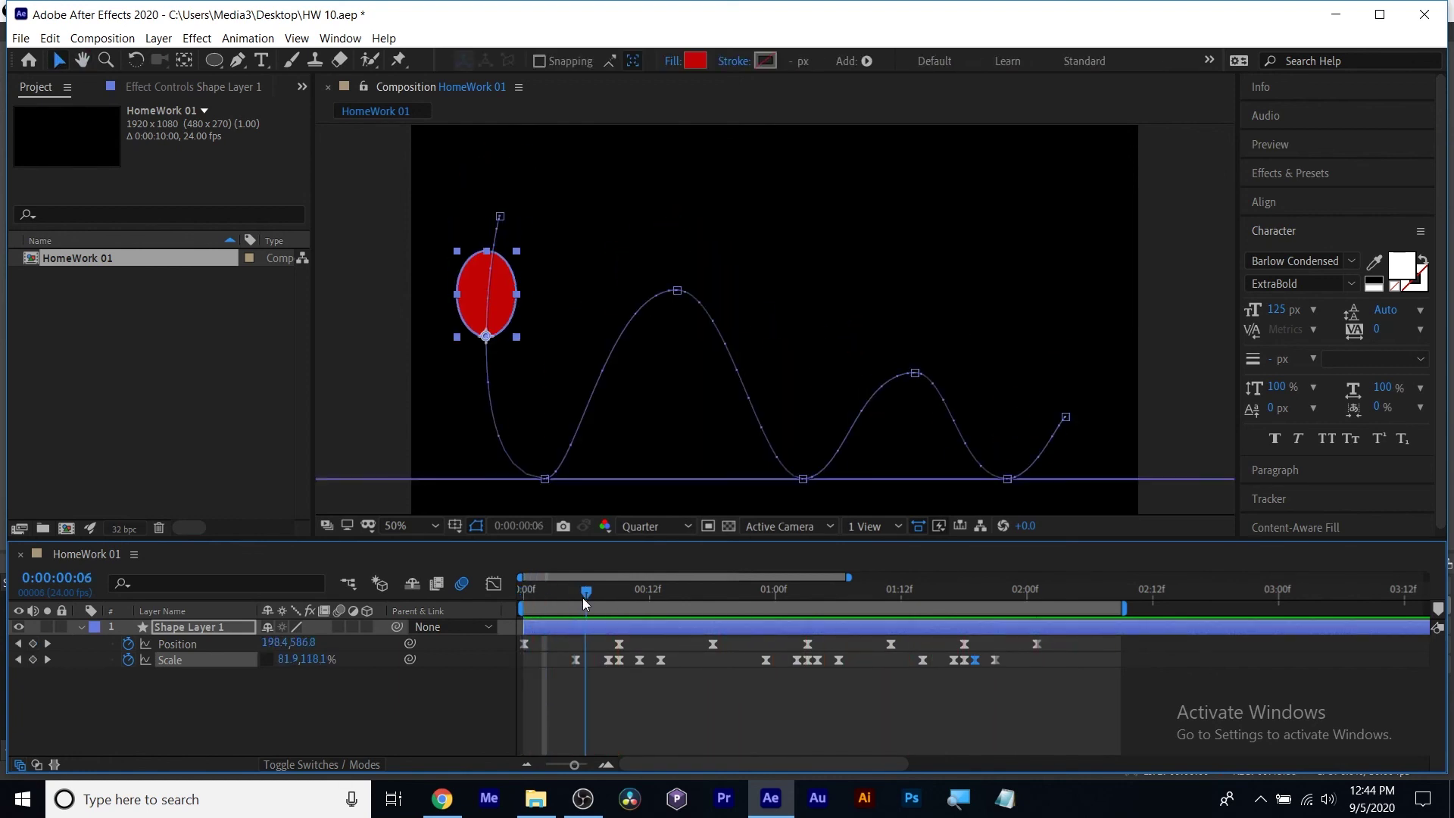
{"action": "left_click_drag", "start_coordinate": [583, 598], "coordinate": [1004, 638]}
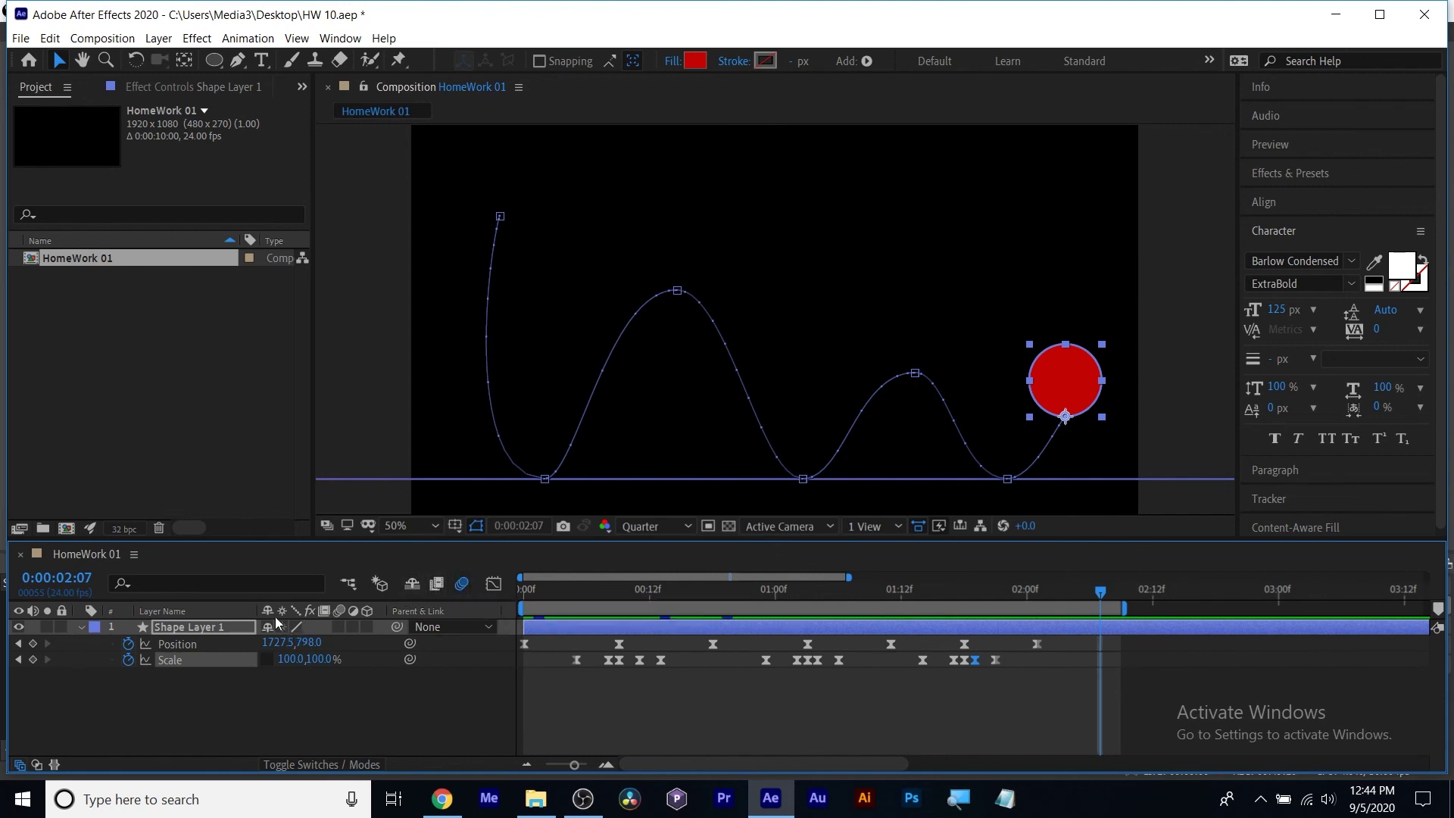
Enable motion blur on the ball's shape layer and preview the animation from the first frame.
{"action": "left_click", "coordinate": [337, 628]}
{"action": "left_click_drag", "start_coordinate": [556, 591], "coordinate": [446, 587]}
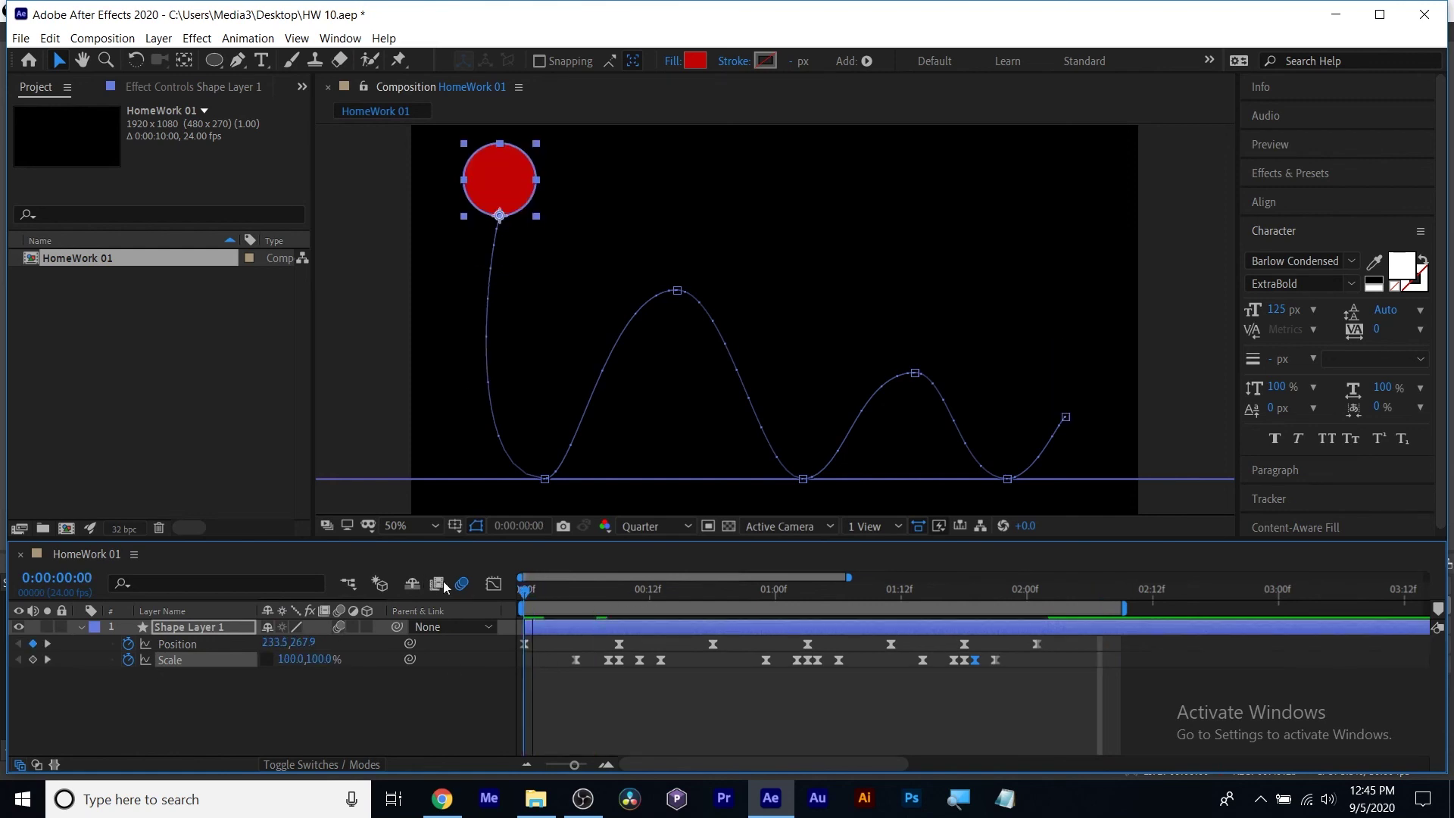
{"action": "left_click", "coordinate": [693, 715]}
{"action": "key", "text": "space"}
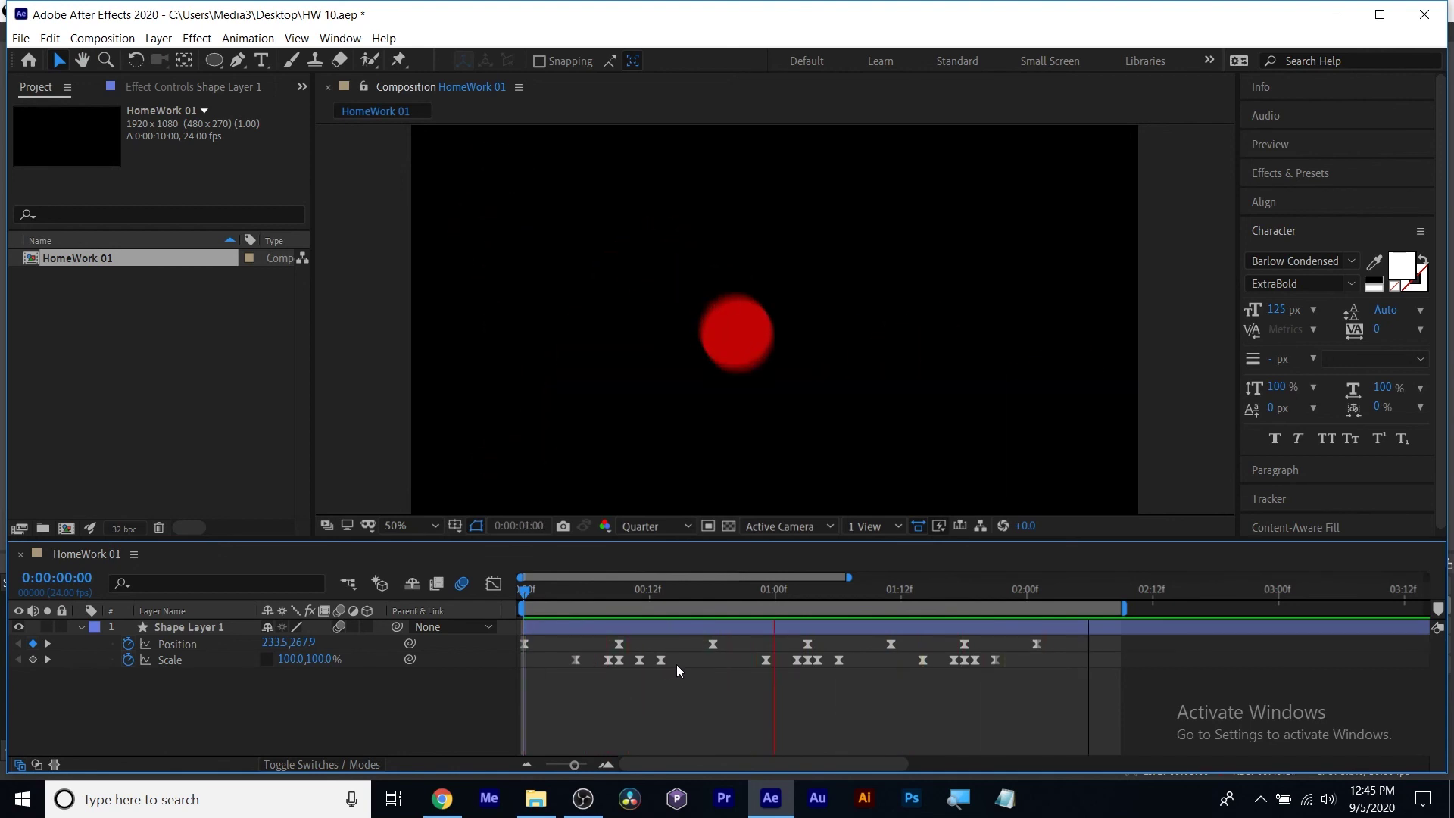
{"action": "key", "text": "space"}
Shift all Position and Scale keyframes after the first rebound's peak two frames earlier and preview the timing.
{"action": "left_click_drag", "start_coordinate": [646, 595], "coordinate": [733, 590]}
{"action": "left_click_drag", "start_coordinate": [753, 686], "coordinate": [1013, 647]}
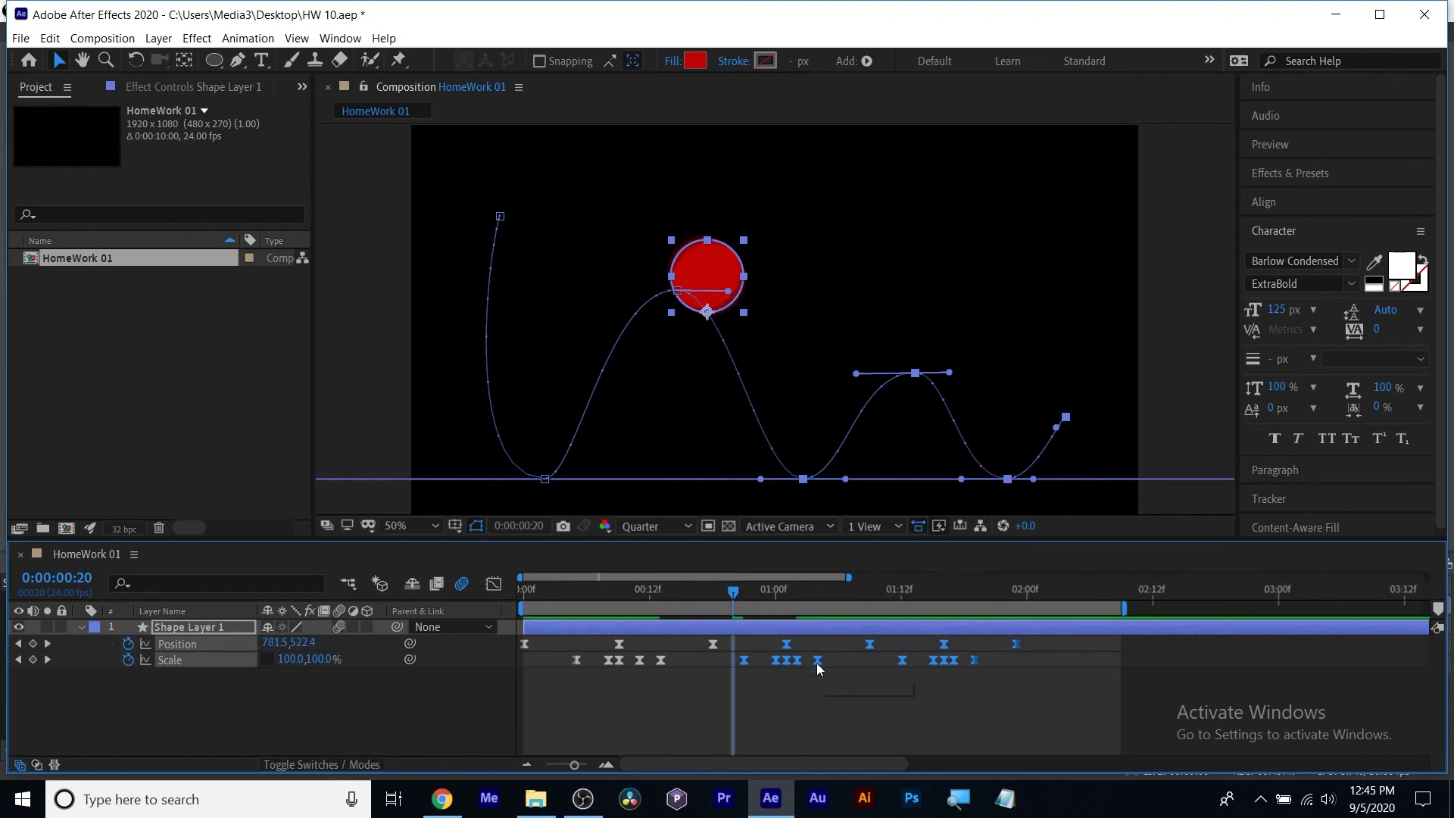
{"action": "key", "text": "space"}
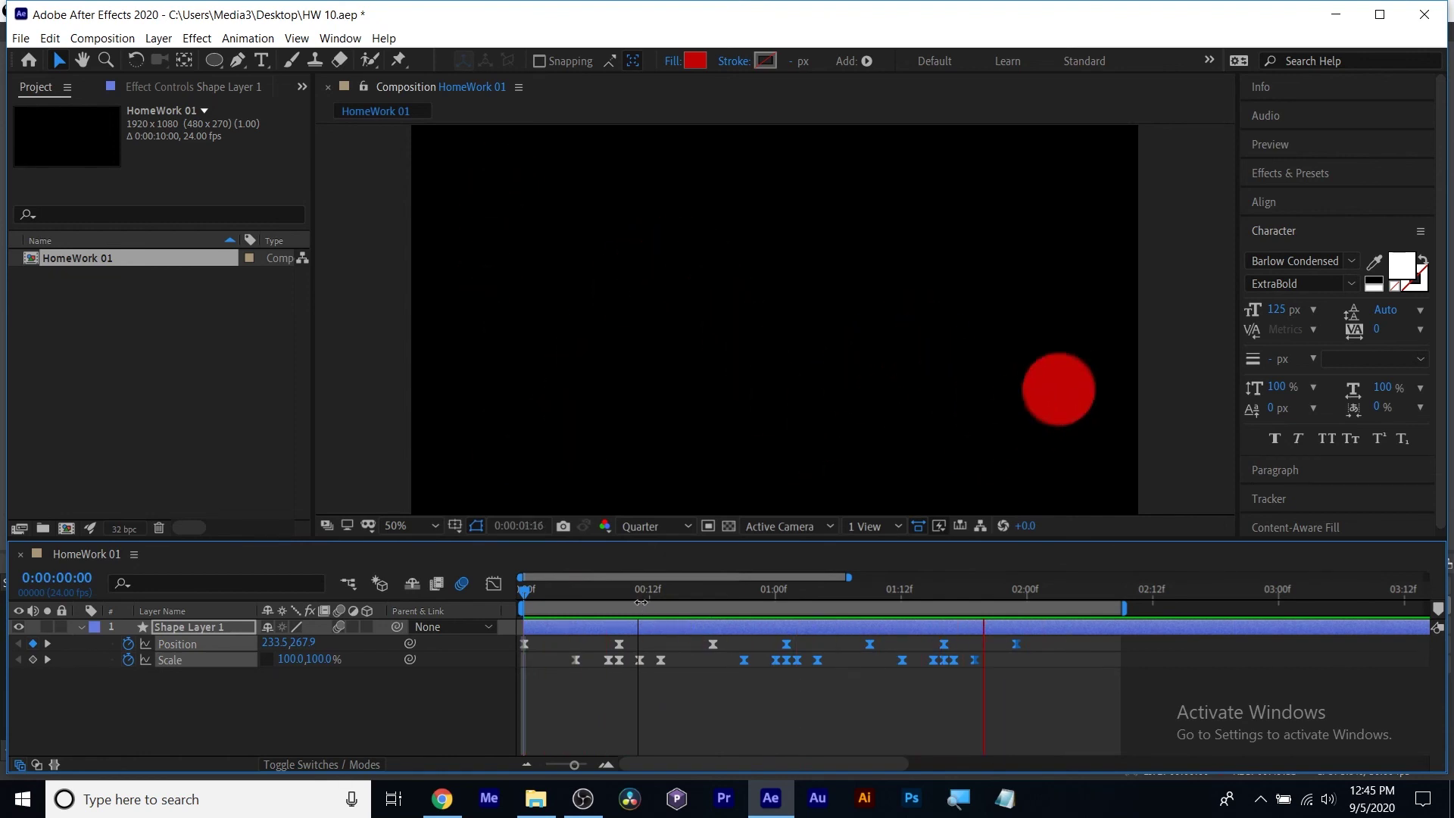
{"action": "key", "text": "space"}
{"action": "key", "text": "space"}
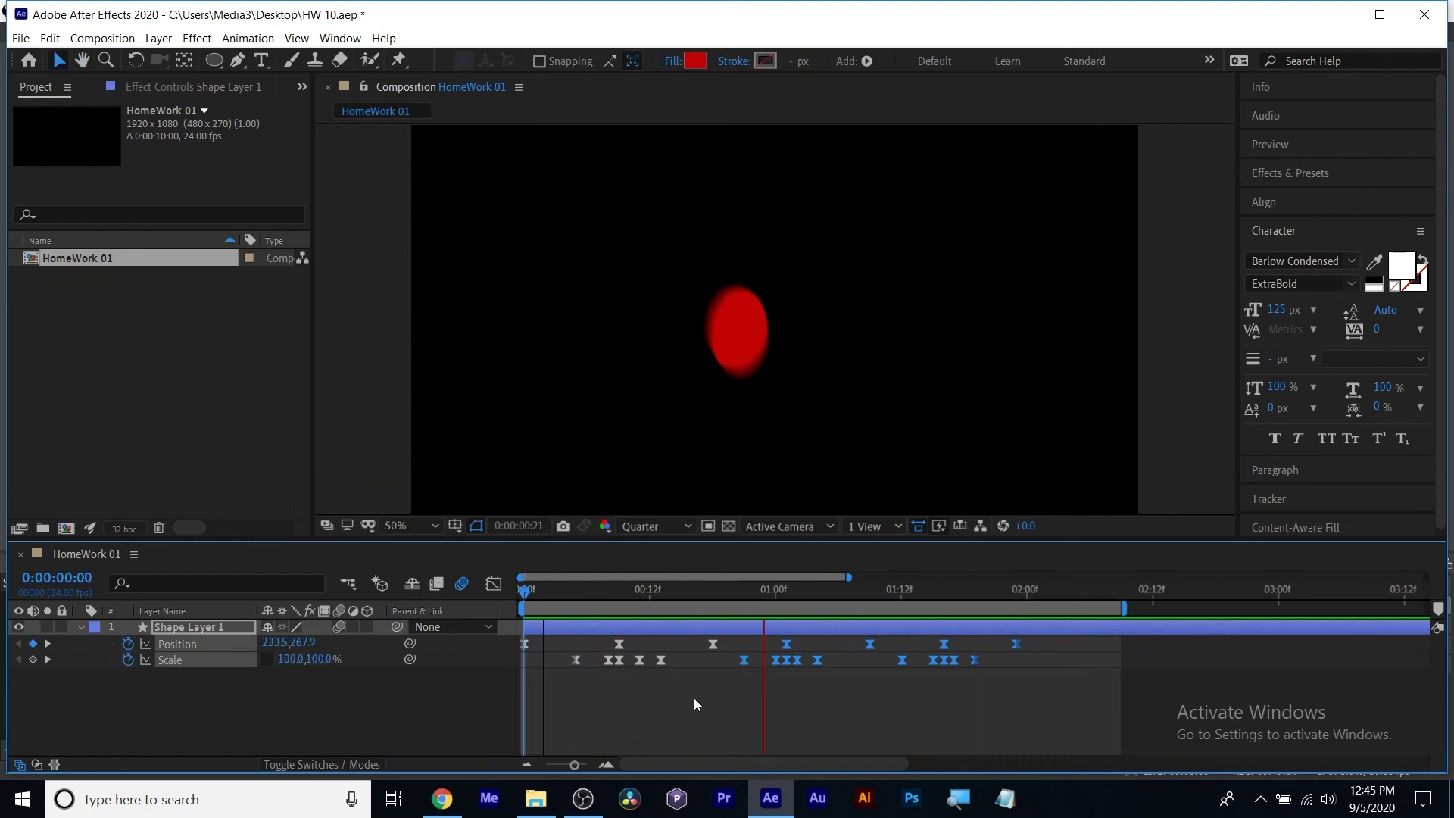
{"action": "key", "text": "space"}
Shift the Position and Scale keyframes after the second rebound's peak one frame earlier.
{"action": "left_click_drag", "start_coordinate": [881, 687], "coordinate": [1074, 638]}
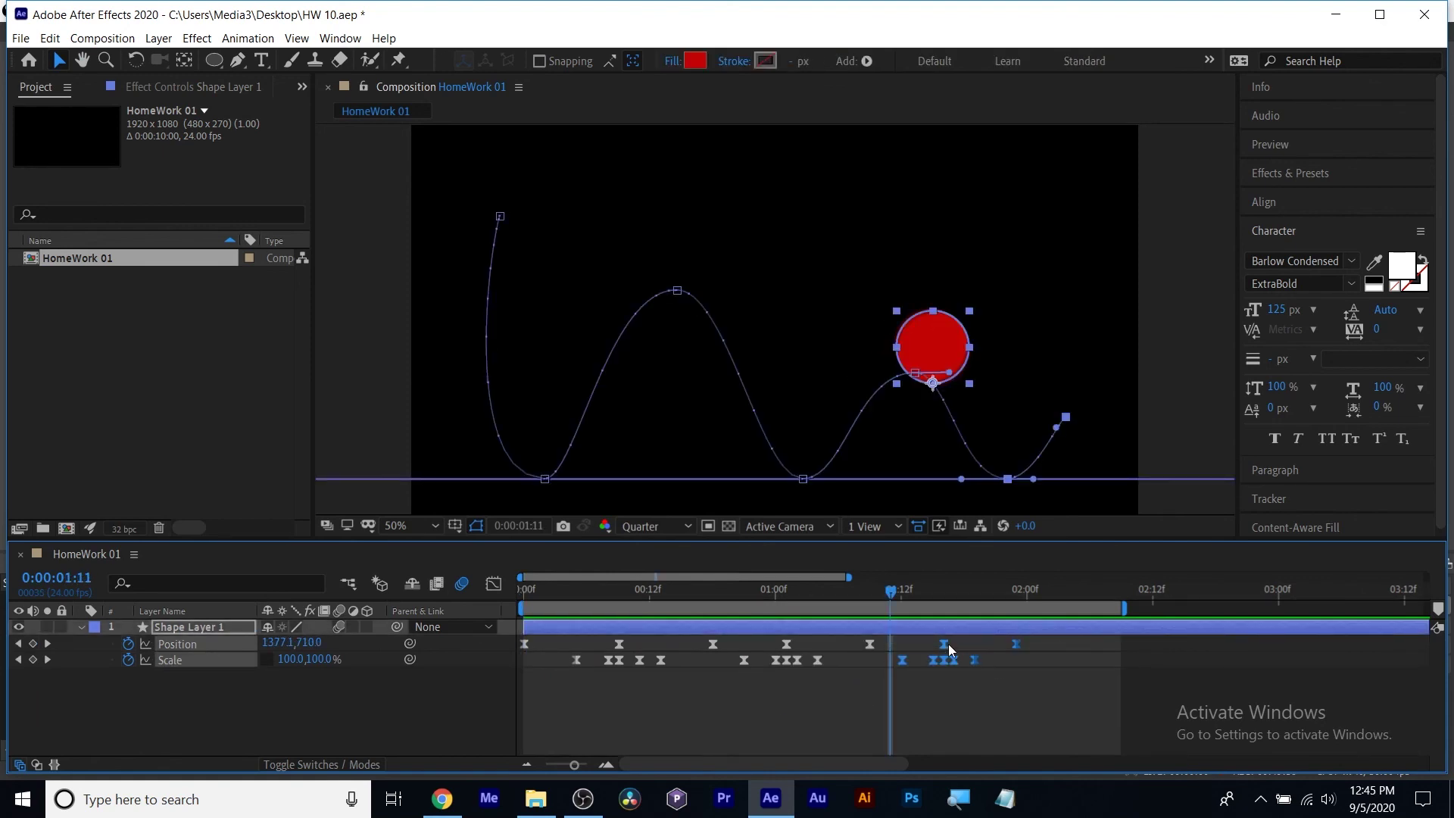
{"action": "left_click", "coordinate": [1007, 671]}
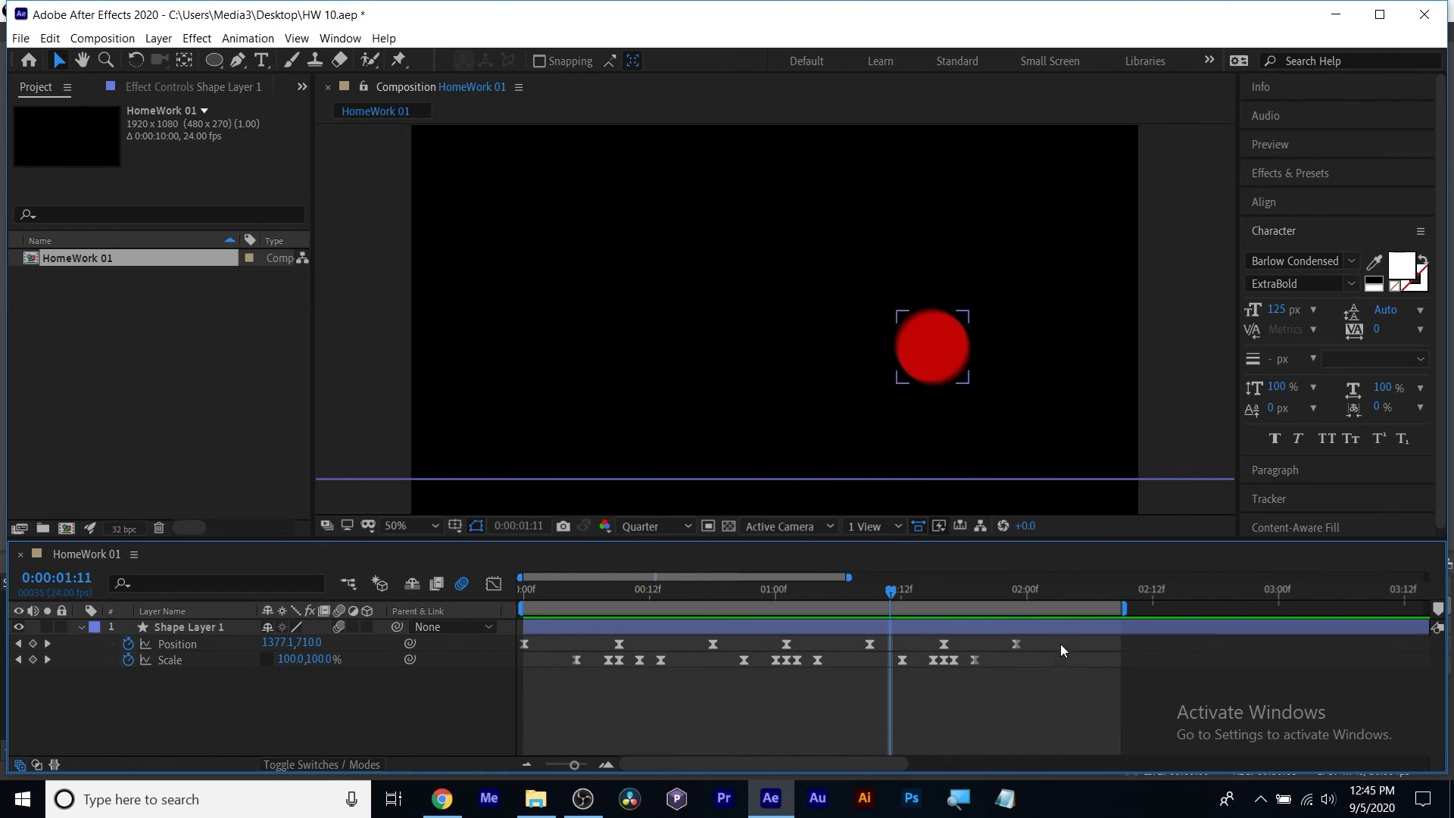
{"action": "left_click_drag", "start_coordinate": [1055, 644], "coordinate": [900, 691]}
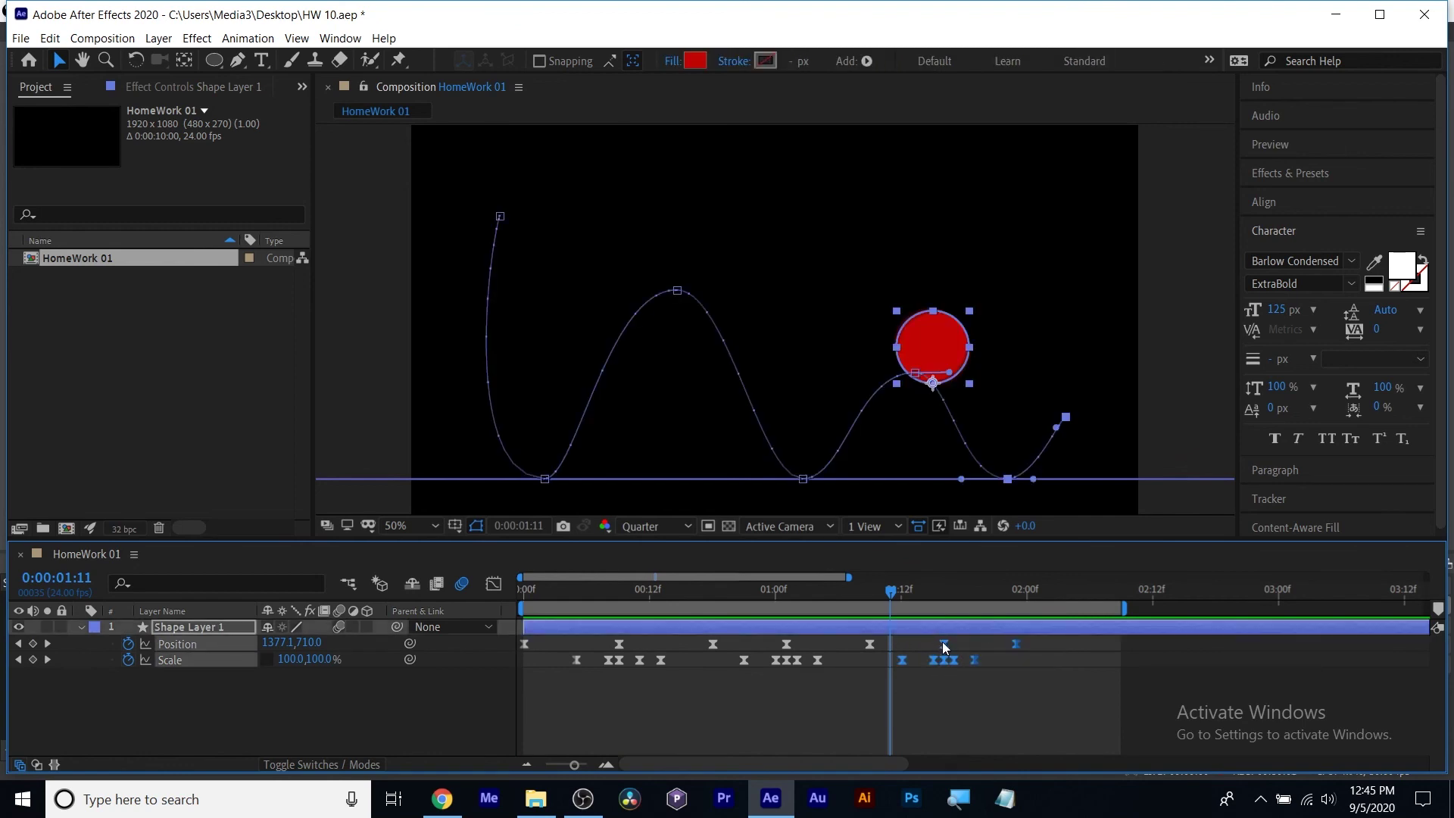
{"action": "left_click", "coordinate": [843, 683]}
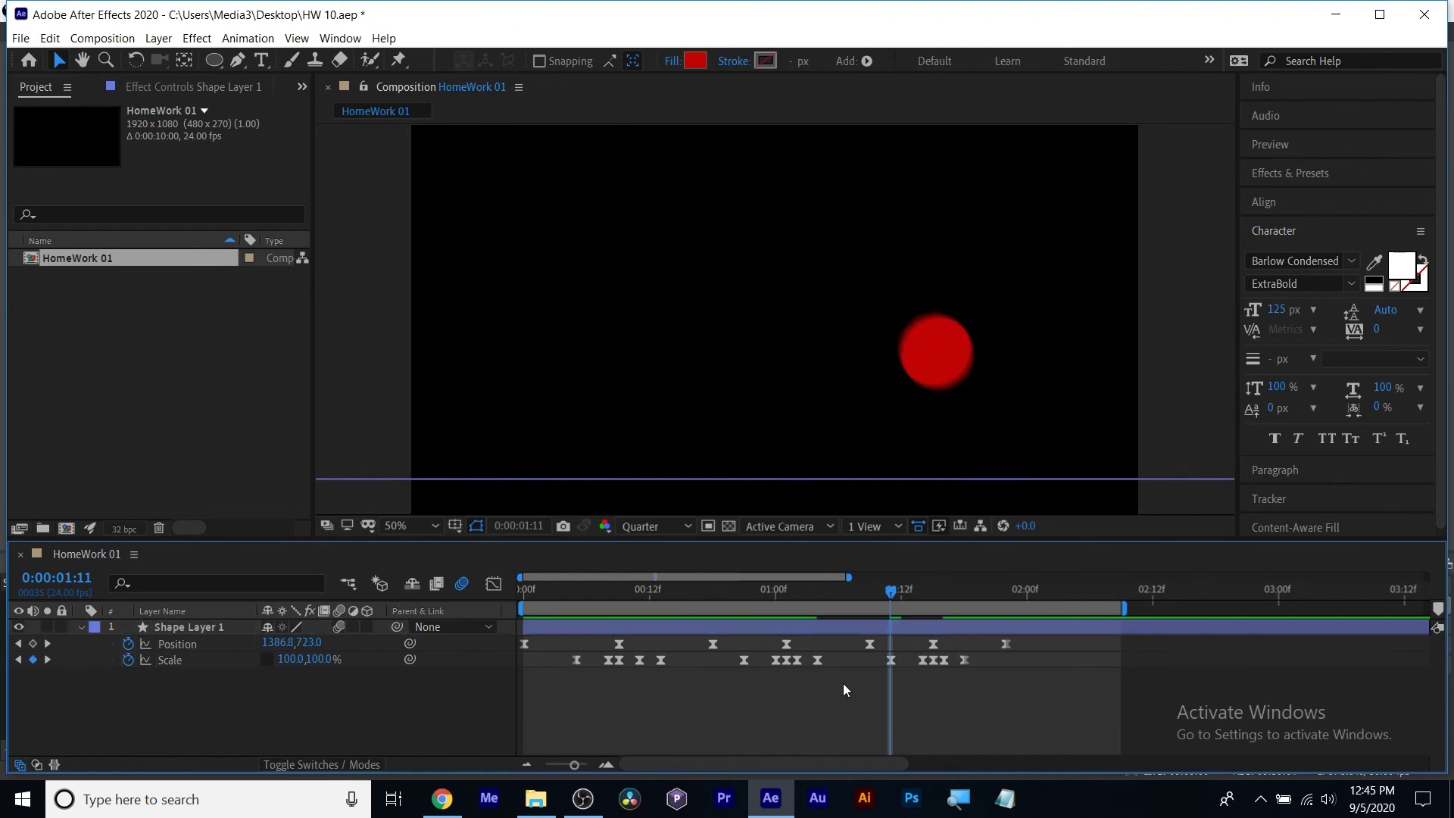
Move the last Position keyframe to 0:00:01:20 and end the work area at about 0:00:01:23.
{"action": "left_click_drag", "start_coordinate": [887, 587], "coordinate": [1017, 588]}
{"action": "left_click", "coordinate": [1004, 659]}
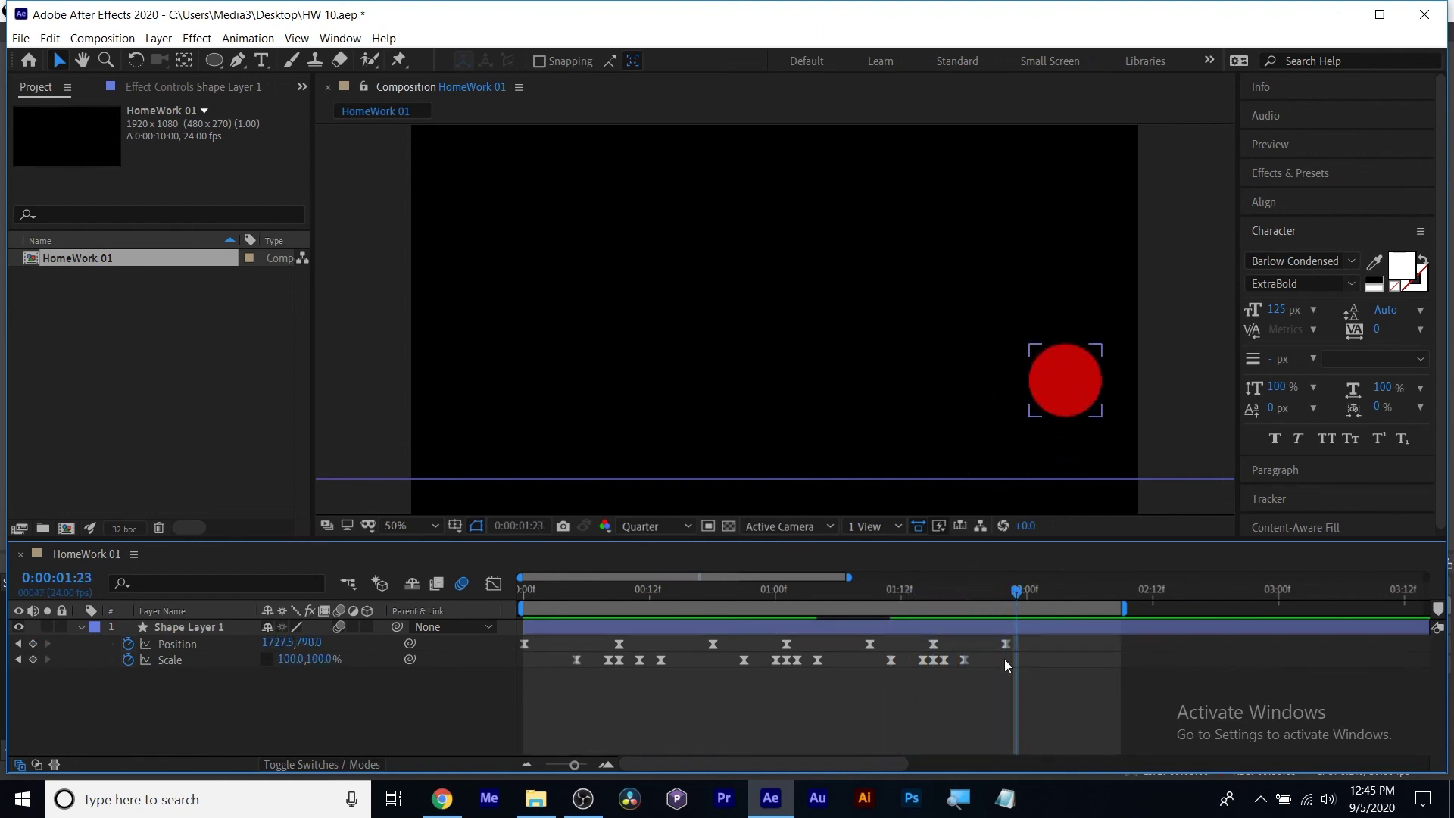
{"action": "left_click_drag", "start_coordinate": [1003, 643], "coordinate": [984, 643]}
{"action": "left_click_drag", "start_coordinate": [1126, 606], "coordinate": [1019, 606]}
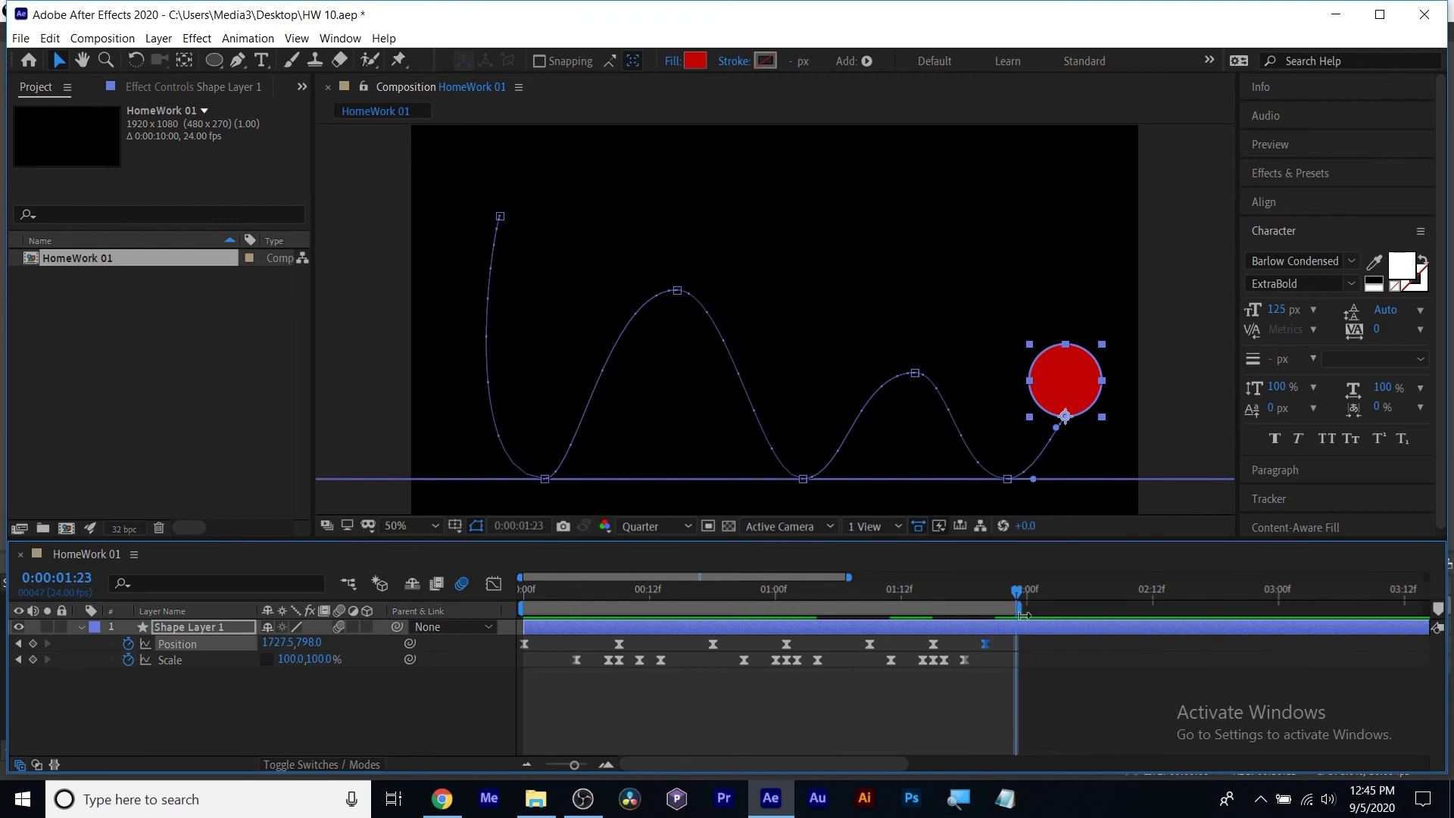
Preview the retimed animation, then show the whole composition duration in the timeline from the first frame.
{"action": "key", "text": "space"}
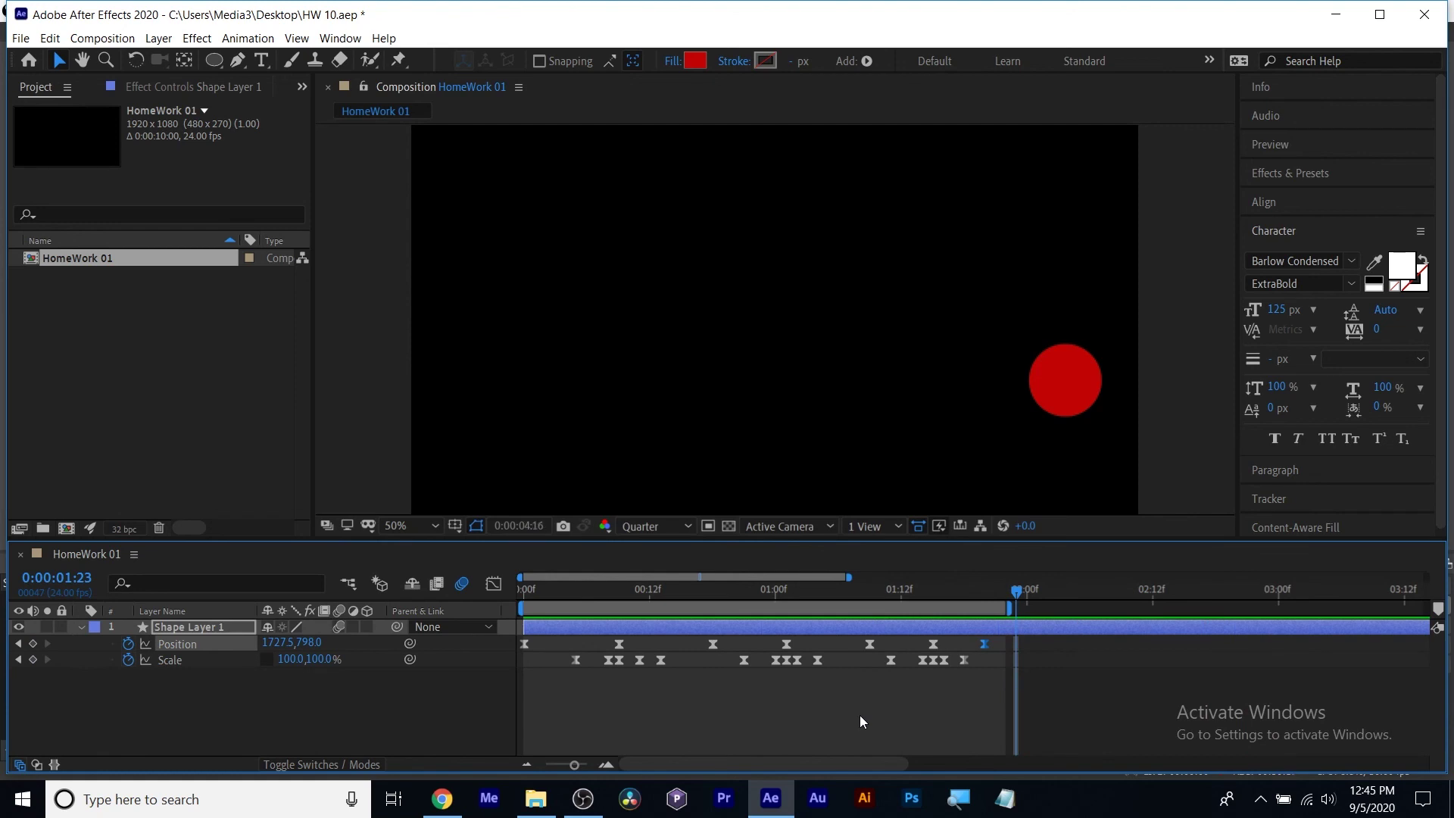
{"action": "key", "text": "space"}
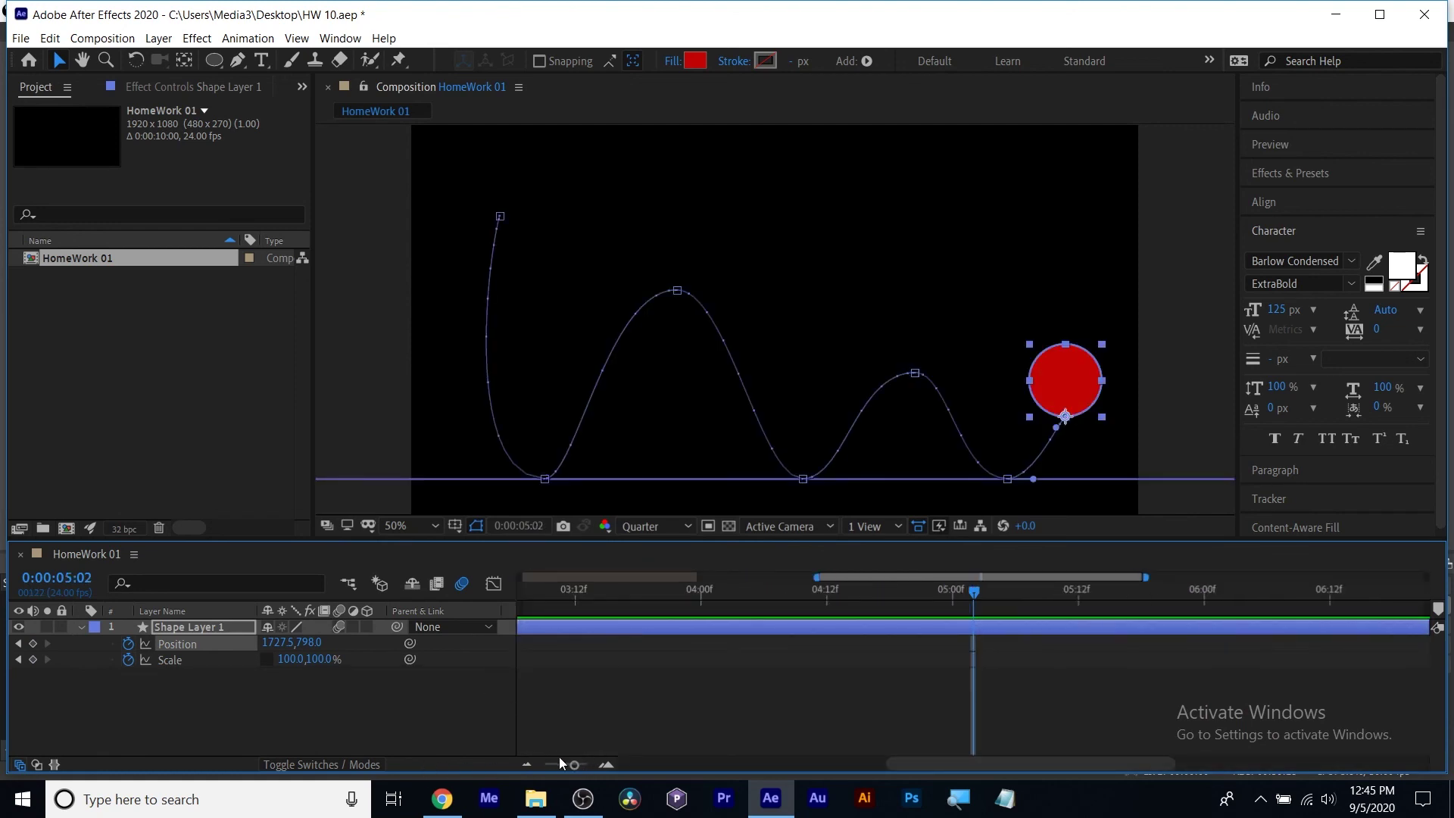
{"action": "left_click_drag", "start_coordinate": [575, 767], "coordinate": [521, 761]}
{"action": "key", "text": "Home"}
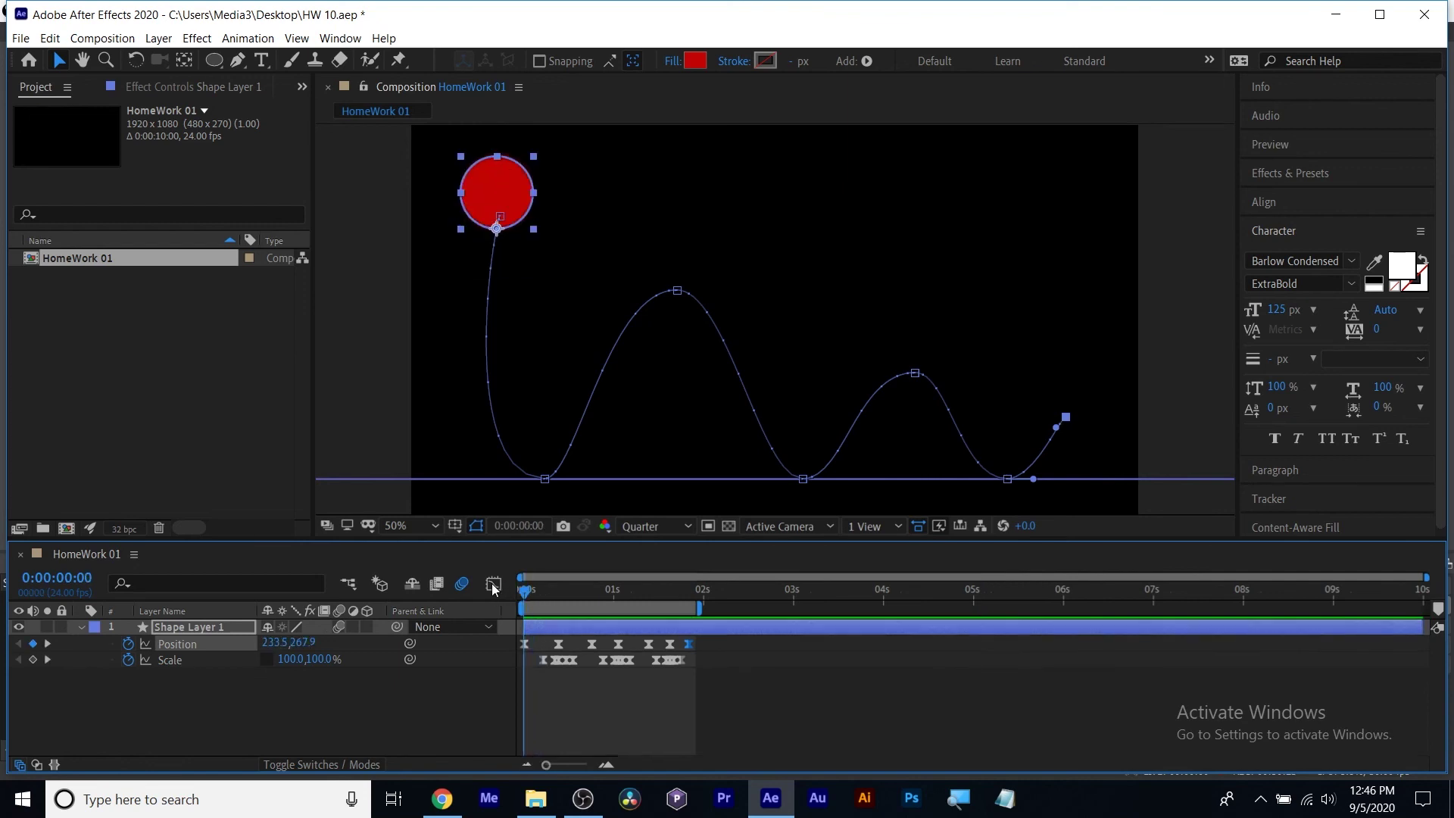
Preview the bouncing ball animation from the first frame.
{"action": "key", "text": "space"}
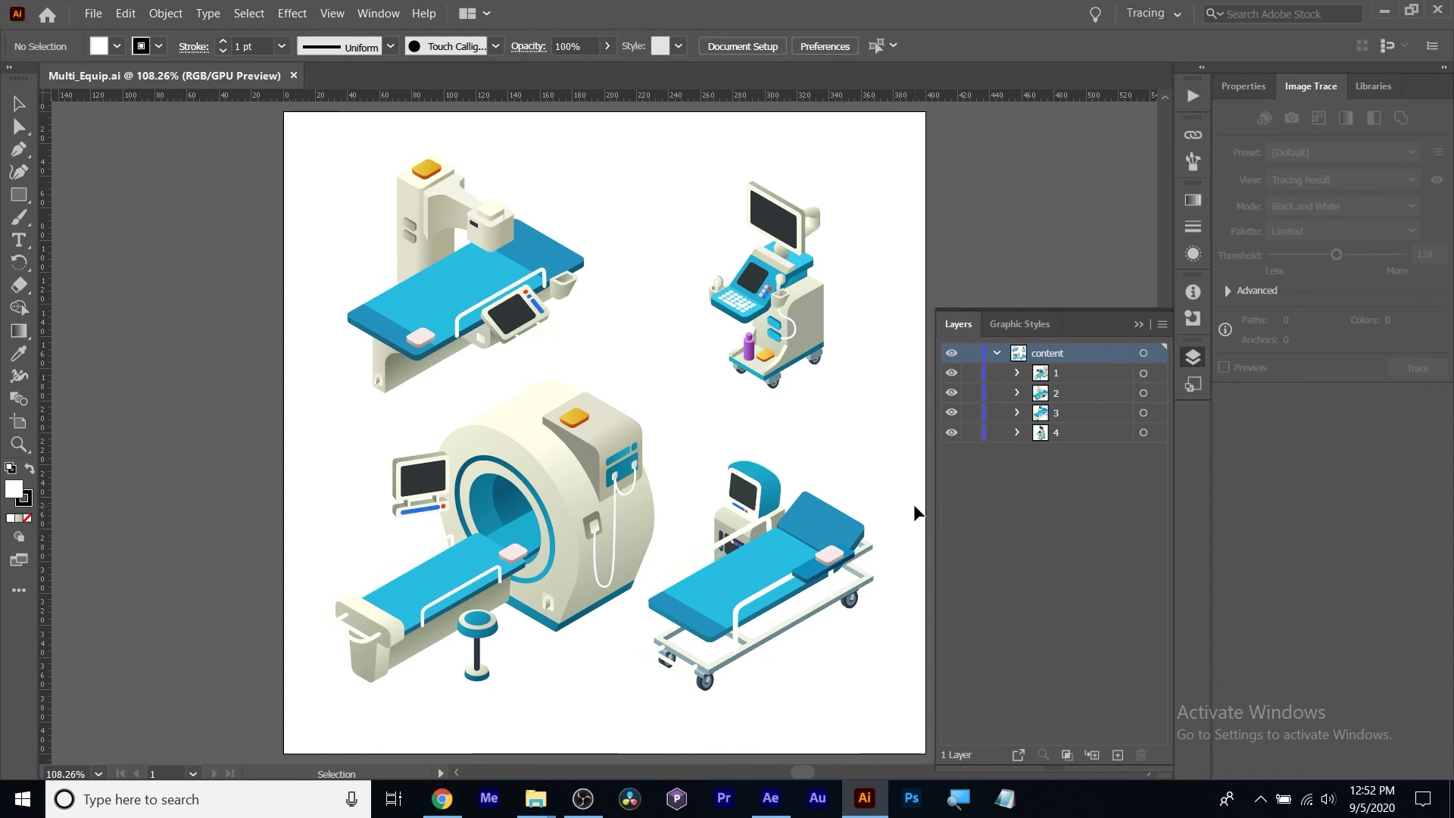
Check the artwork of groups 1 to 4 and move group 4 out of the content layer onto its own layer above it.
{"action": "left_click", "coordinate": [1060, 374]}
{"action": "left_click", "coordinate": [1157, 375]}
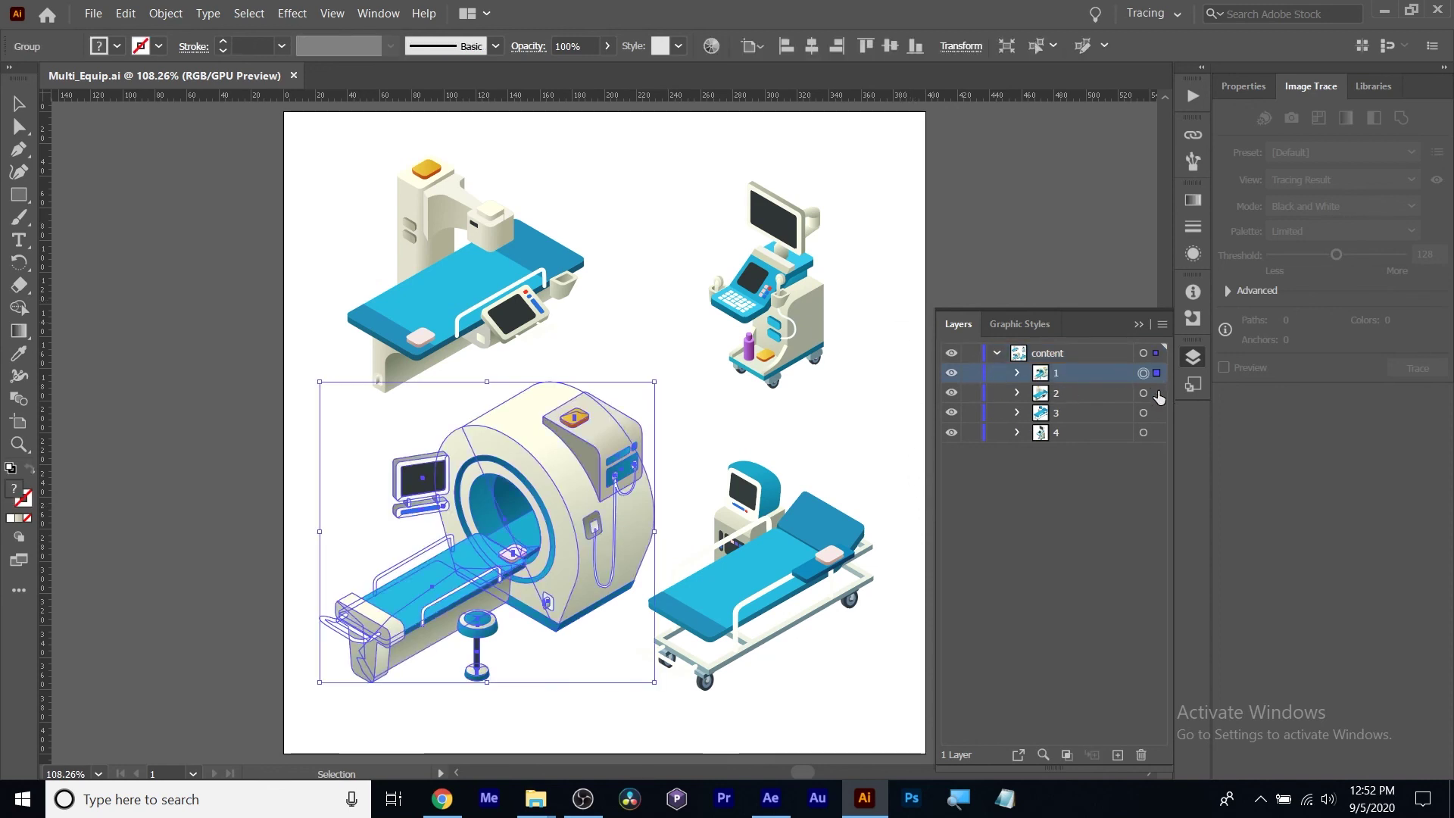
{"action": "left_click", "coordinate": [1157, 394]}
{"action": "left_click", "coordinate": [1144, 413]}
{"action": "left_click", "coordinate": [1143, 433]}
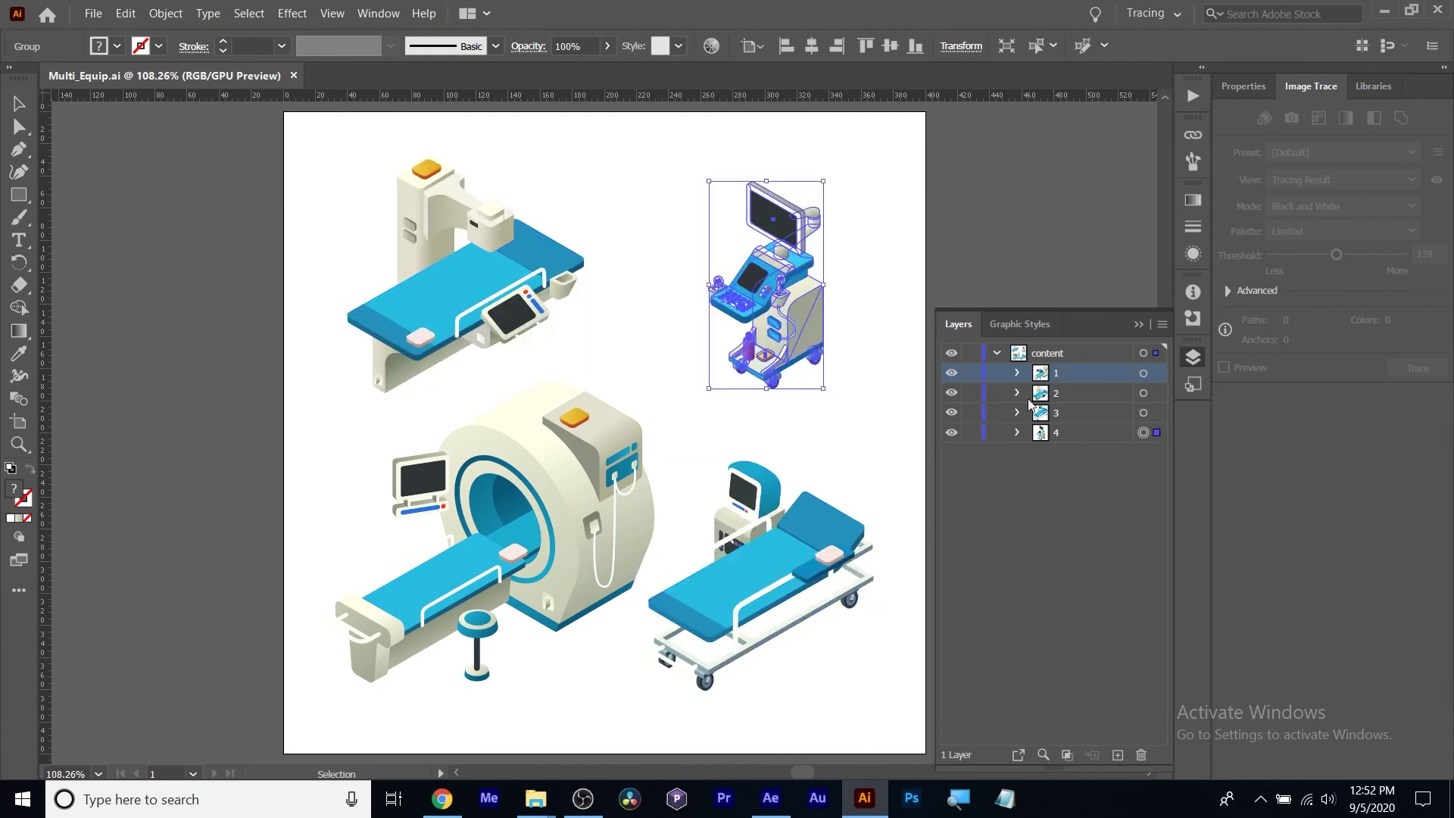
{"action": "left_click_drag", "start_coordinate": [1056, 433], "coordinate": [1093, 347]}
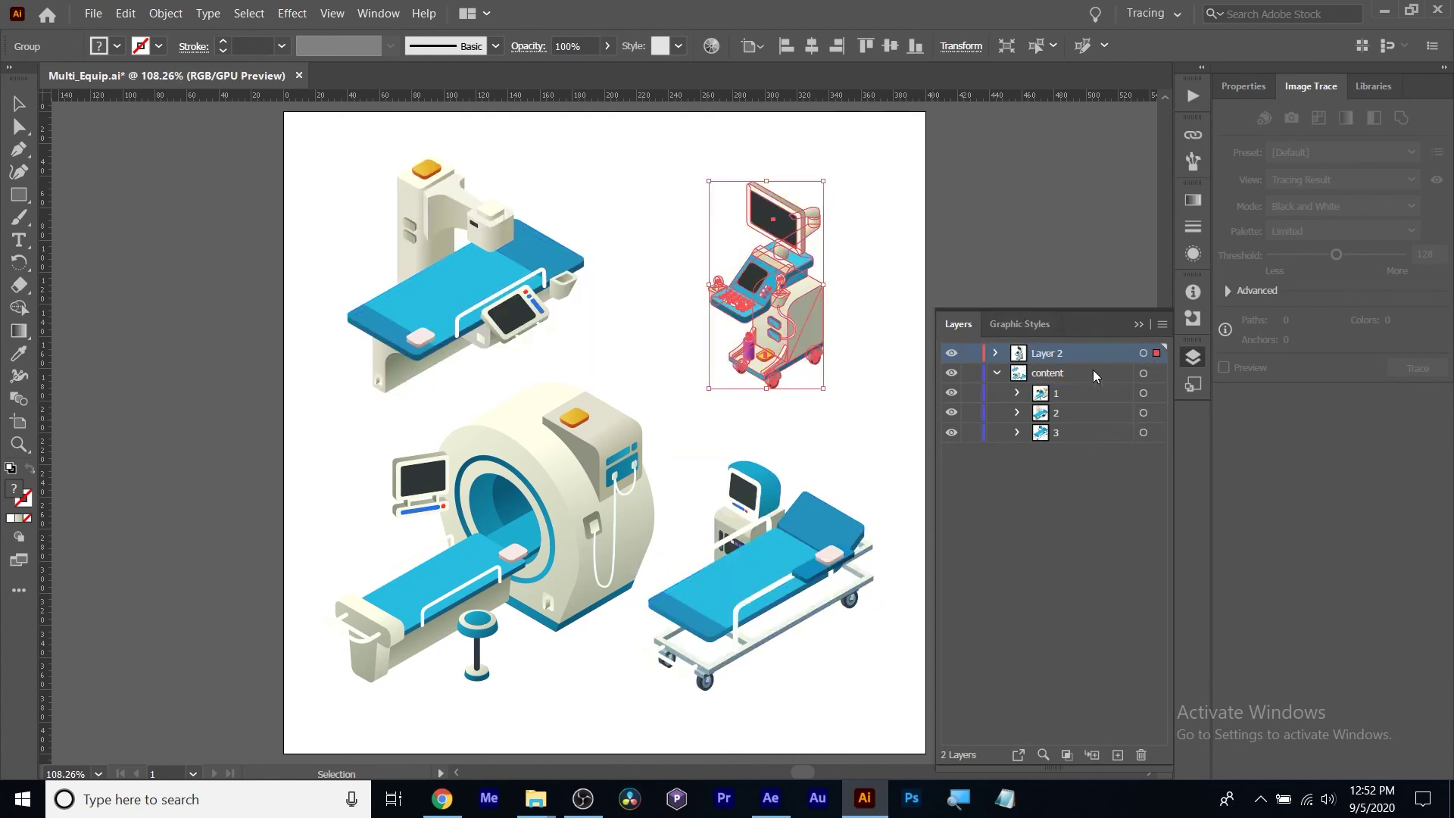
Add a new layer directly above the content layer and move group 1, the large scanner, into it.
{"action": "left_click", "coordinate": [1050, 371]}
{"action": "left_click", "coordinate": [1116, 756]}
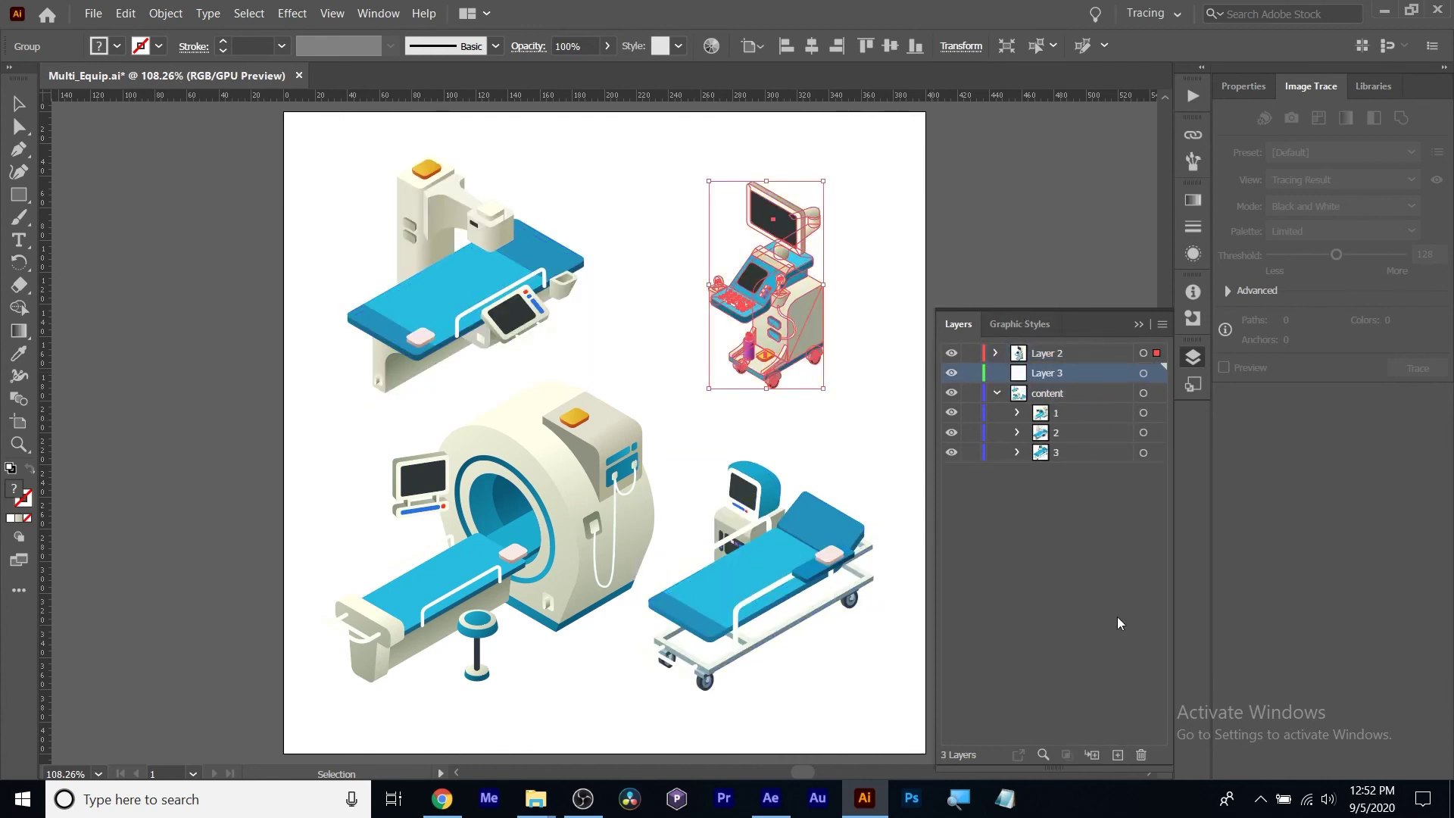
{"action": "left_click", "coordinate": [1155, 412]}
{"action": "left_click_drag", "start_coordinate": [1157, 412], "coordinate": [1157, 374]}
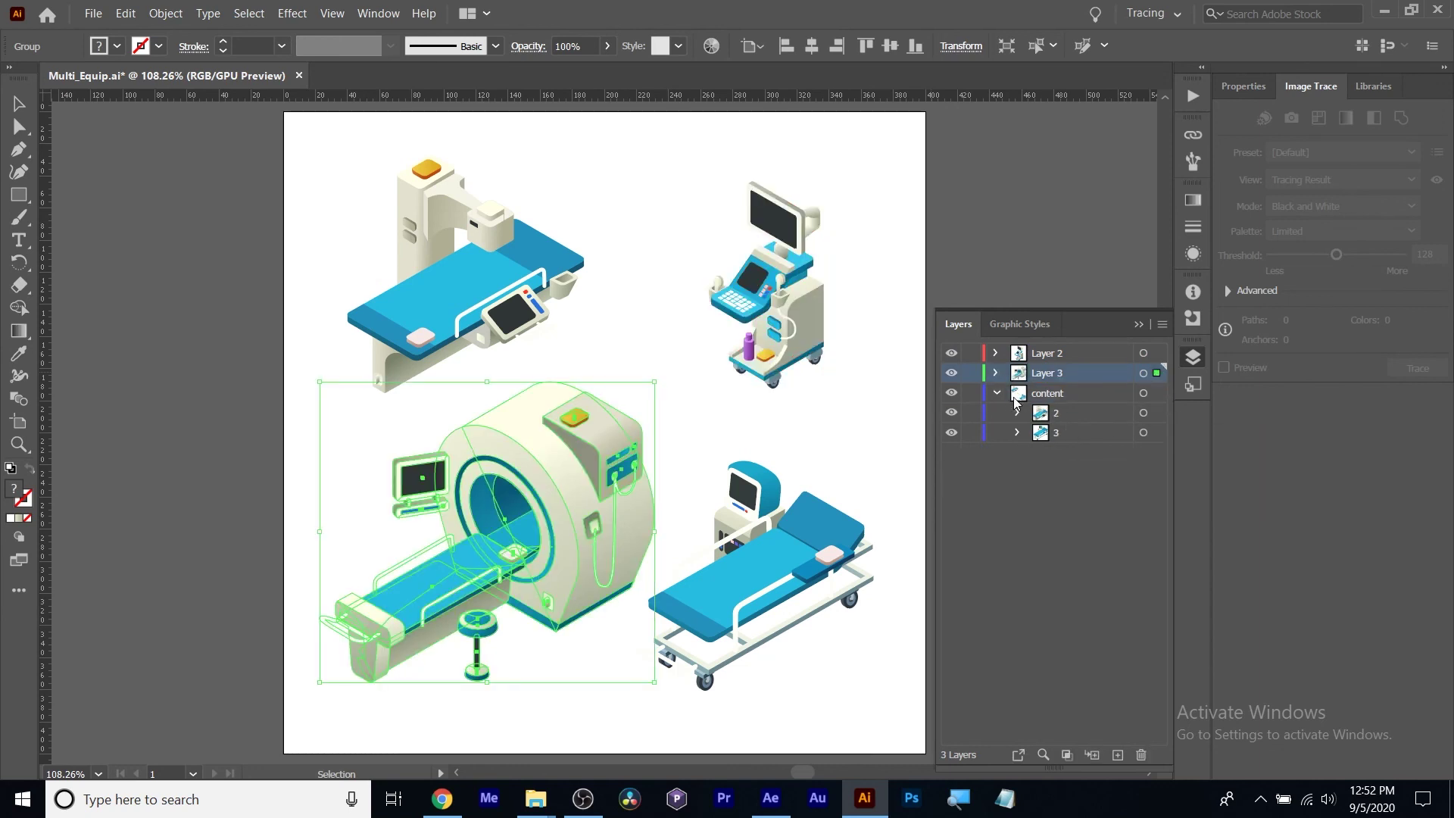
Add another layer above the scanner's layer and move group 2, the X-ray table, into it.
{"action": "left_click", "coordinate": [1117, 755]}
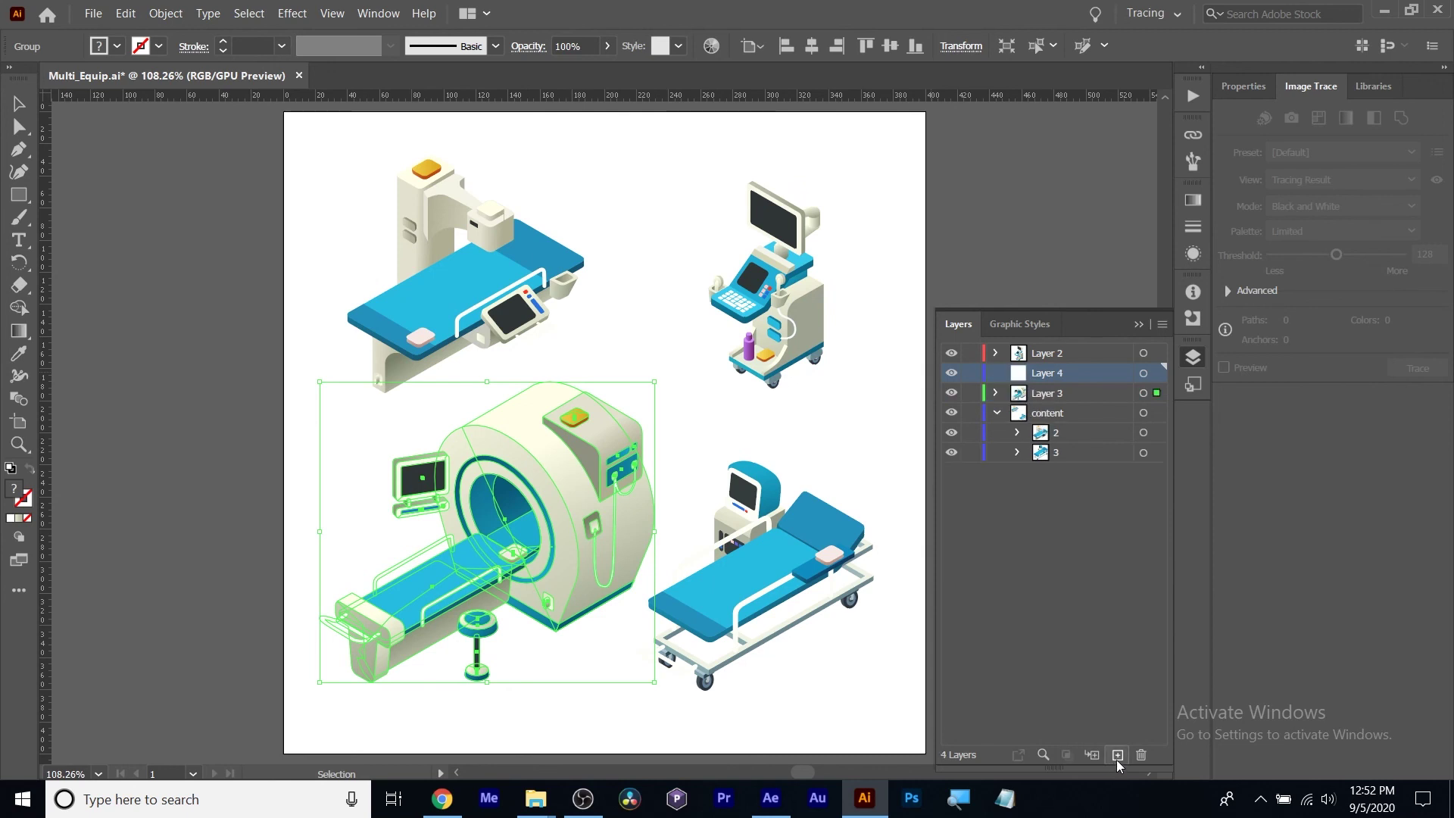
{"action": "left_click", "coordinate": [1157, 433]}
{"action": "left_click_drag", "start_coordinate": [1158, 439], "coordinate": [1158, 380]}
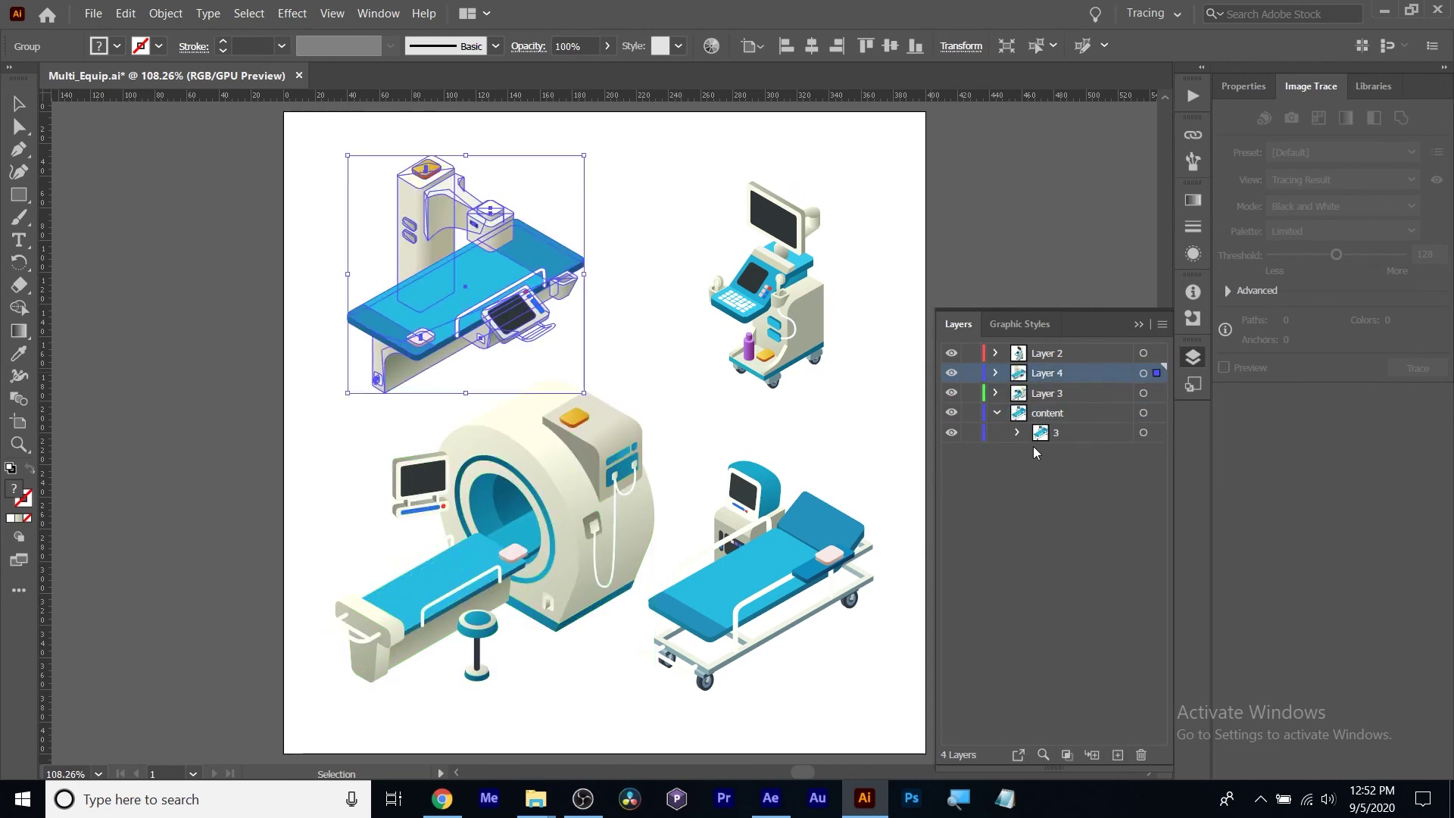
Create a new layer just above the content layer and move group 3, the wheeled hospital bed, into it.
{"action": "left_click", "coordinate": [997, 413]}
{"action": "left_click", "coordinate": [1032, 436]}
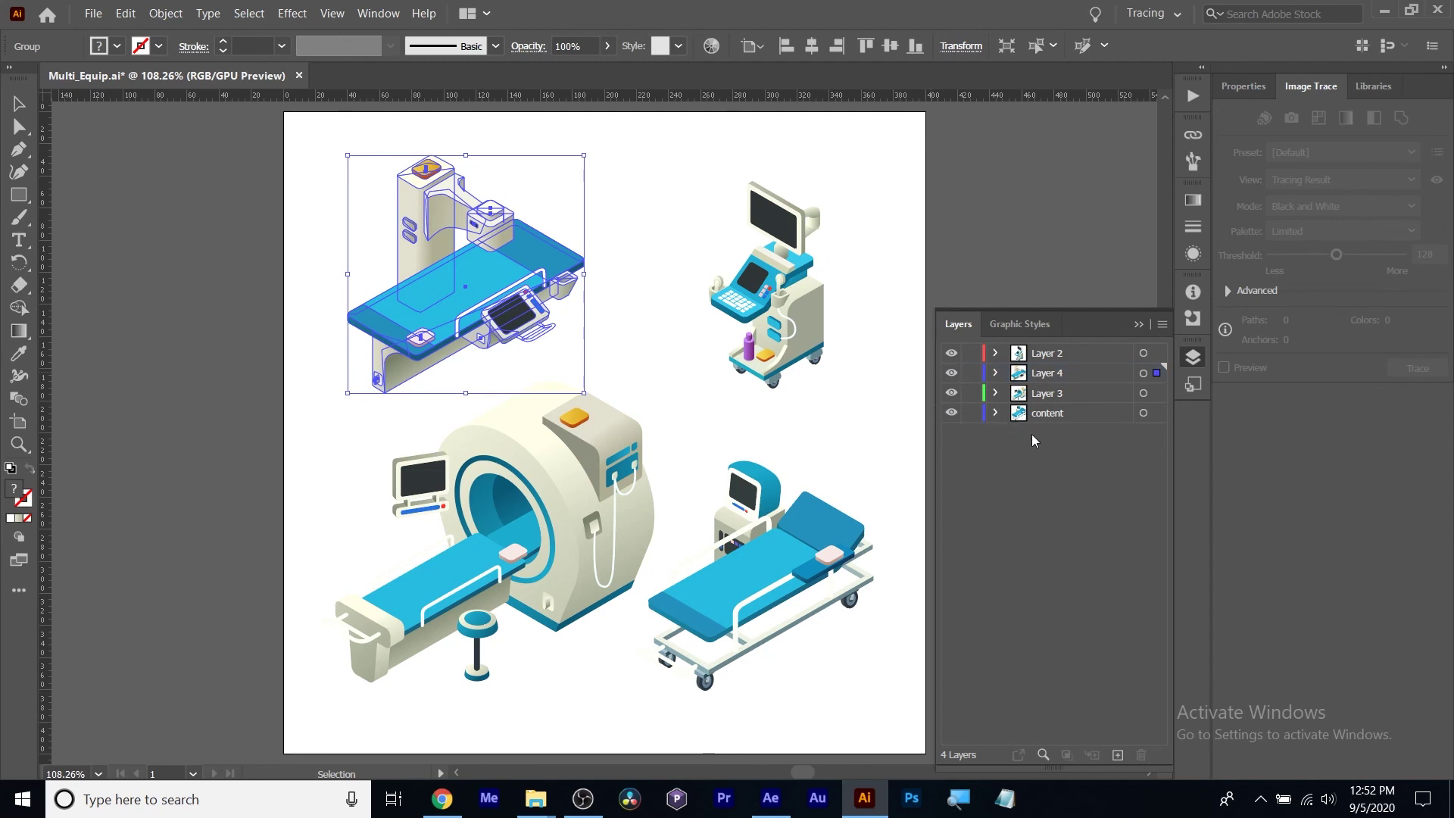
{"action": "left_click", "coordinate": [1038, 413]}
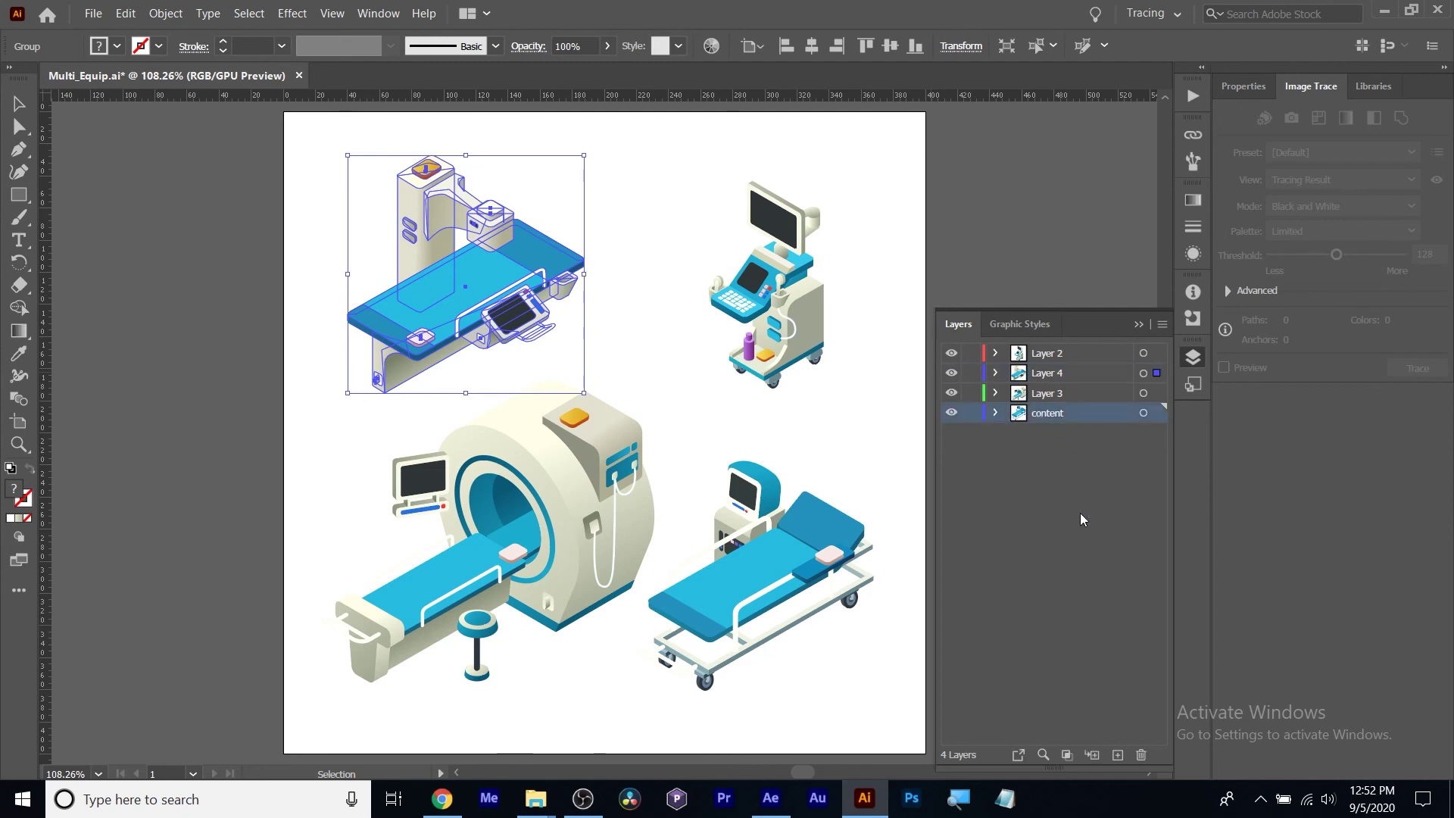
{"action": "left_click", "coordinate": [1117, 756]}
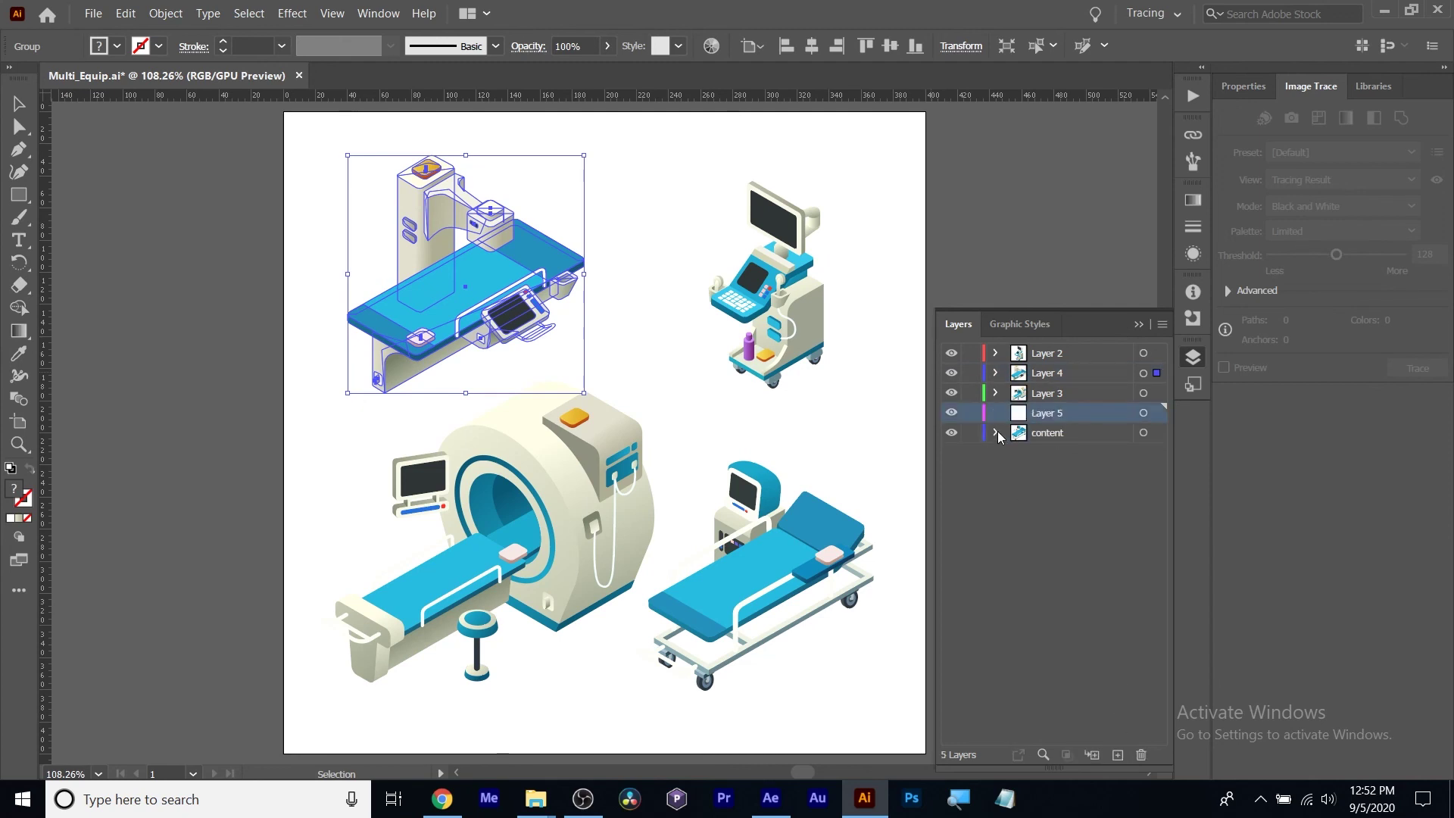
{"action": "left_click", "coordinate": [997, 432]}
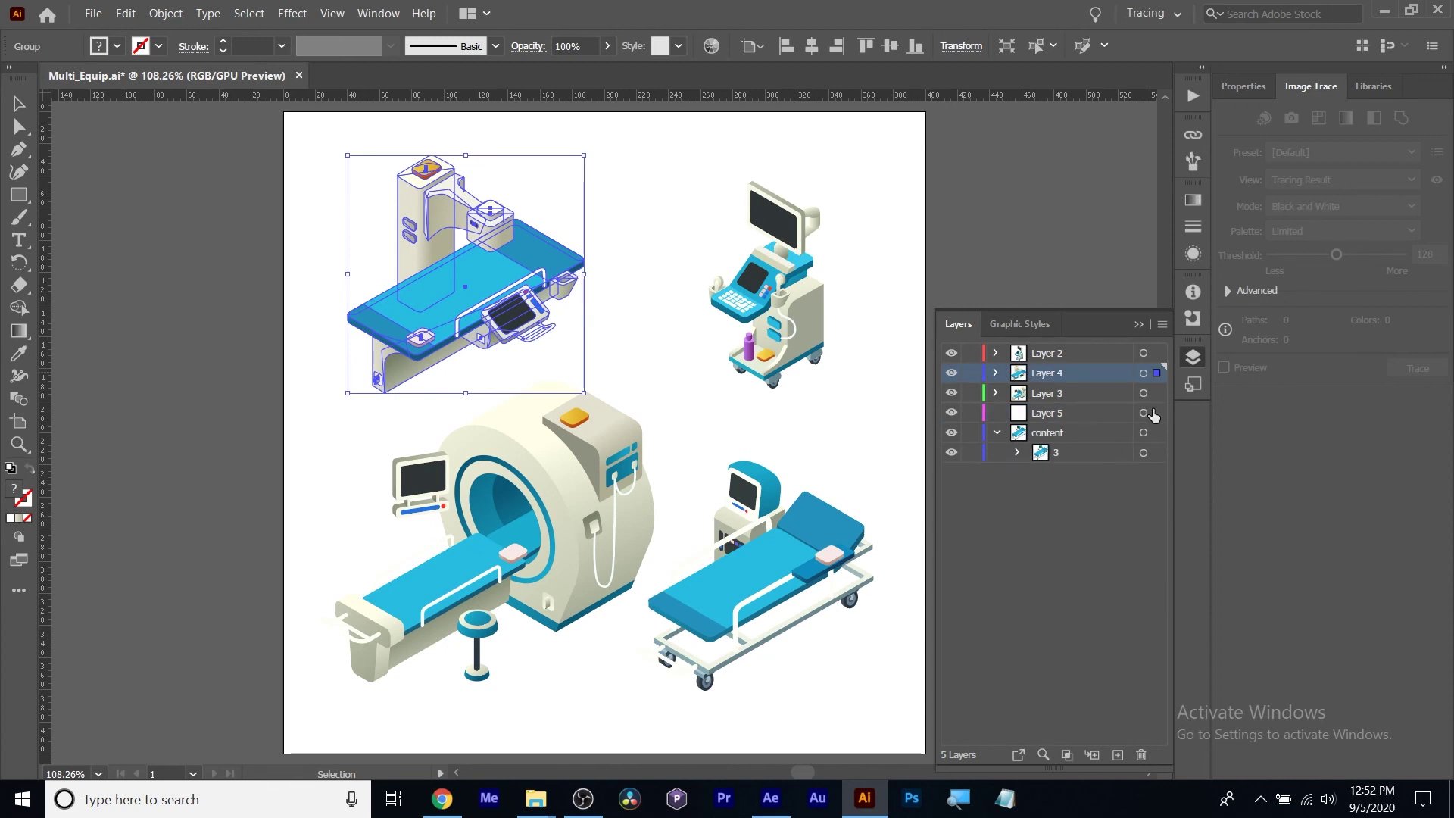
{"action": "left_click", "coordinate": [1156, 453]}
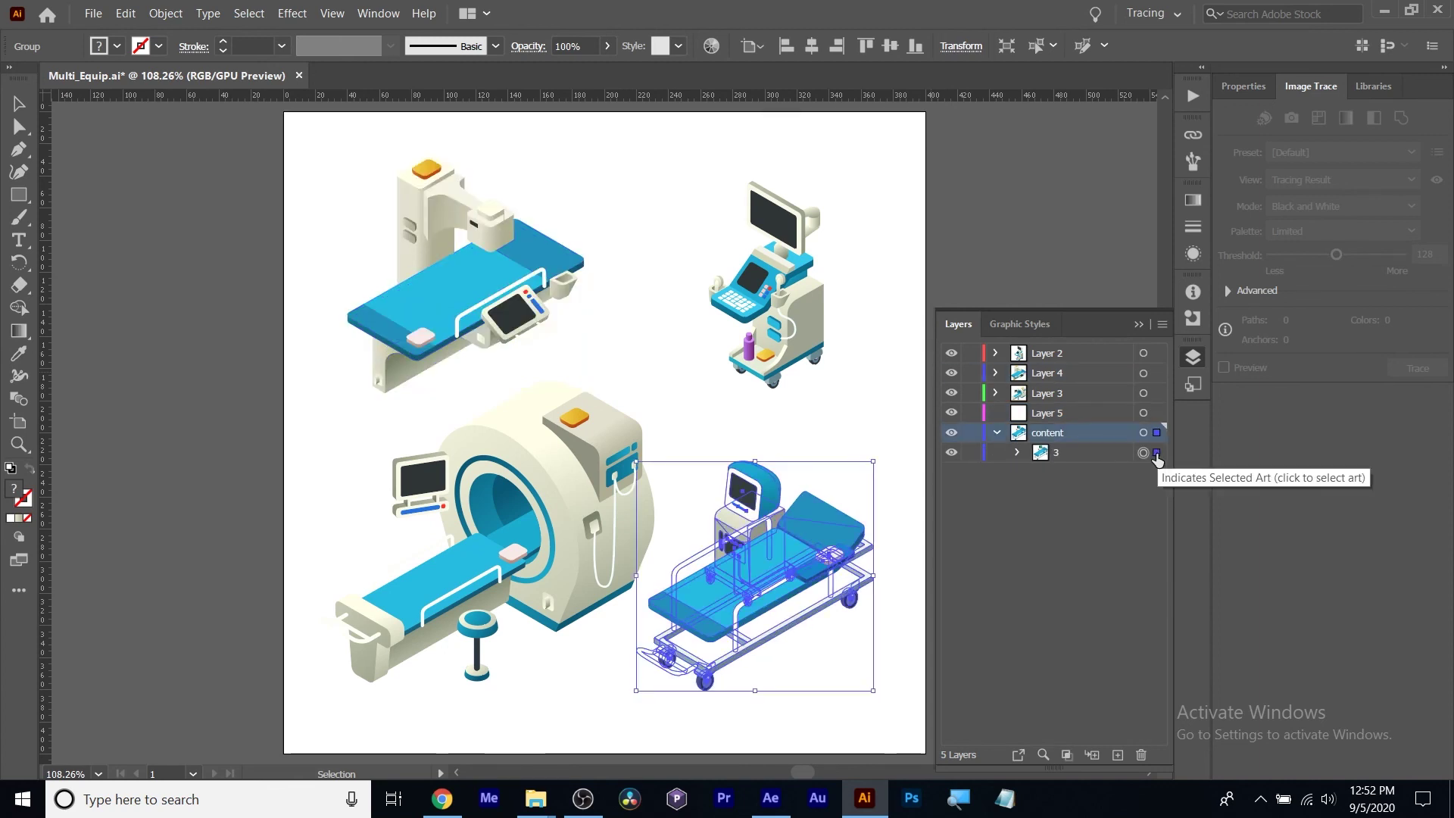
{"action": "left_click_drag", "start_coordinate": [1156, 453], "coordinate": [1157, 412]}
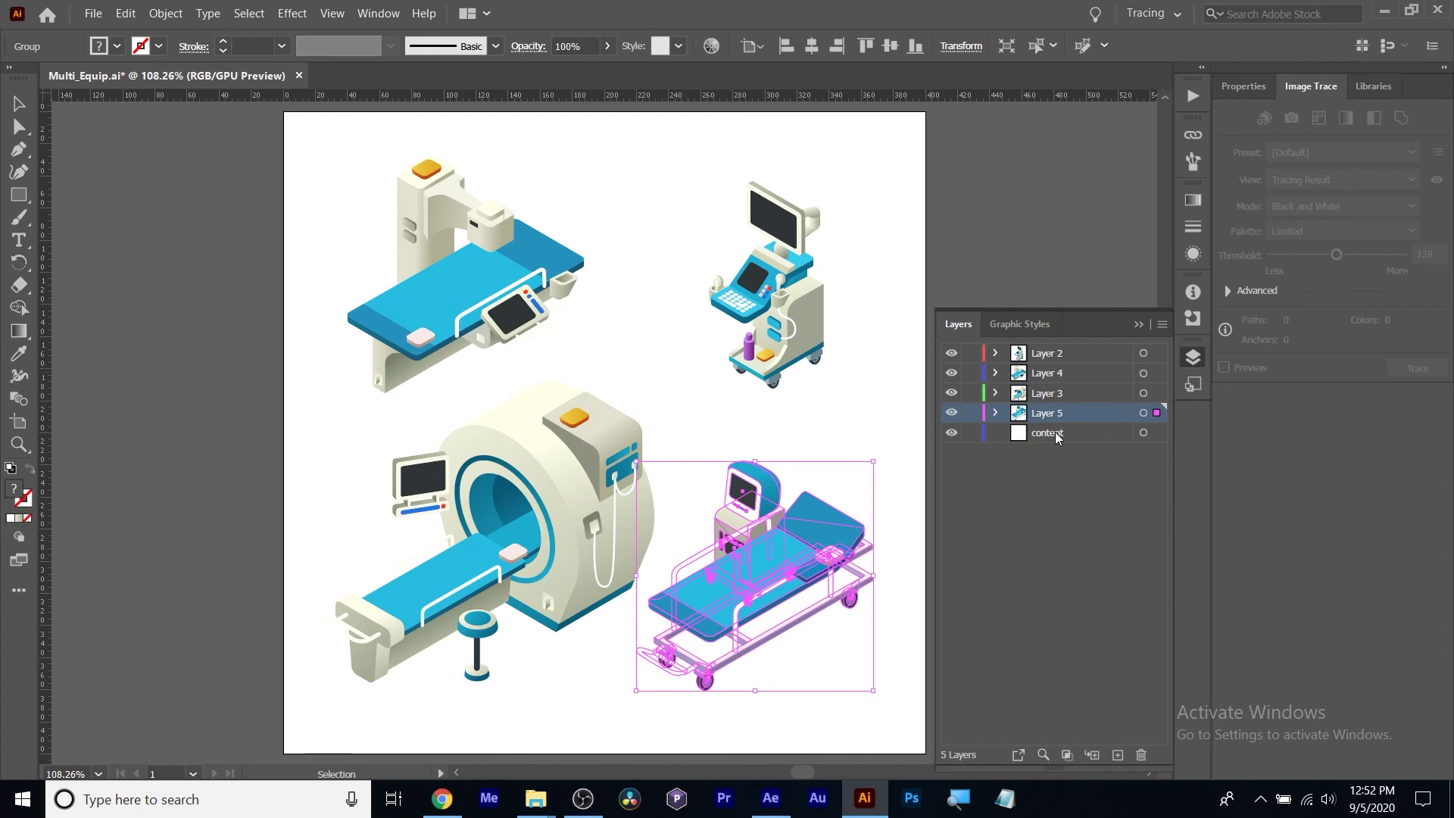
Delete the empty content layer and deselect all artwork.
{"action": "left_click", "coordinate": [1142, 755]}
{"action": "left_click", "coordinate": [1049, 515]}
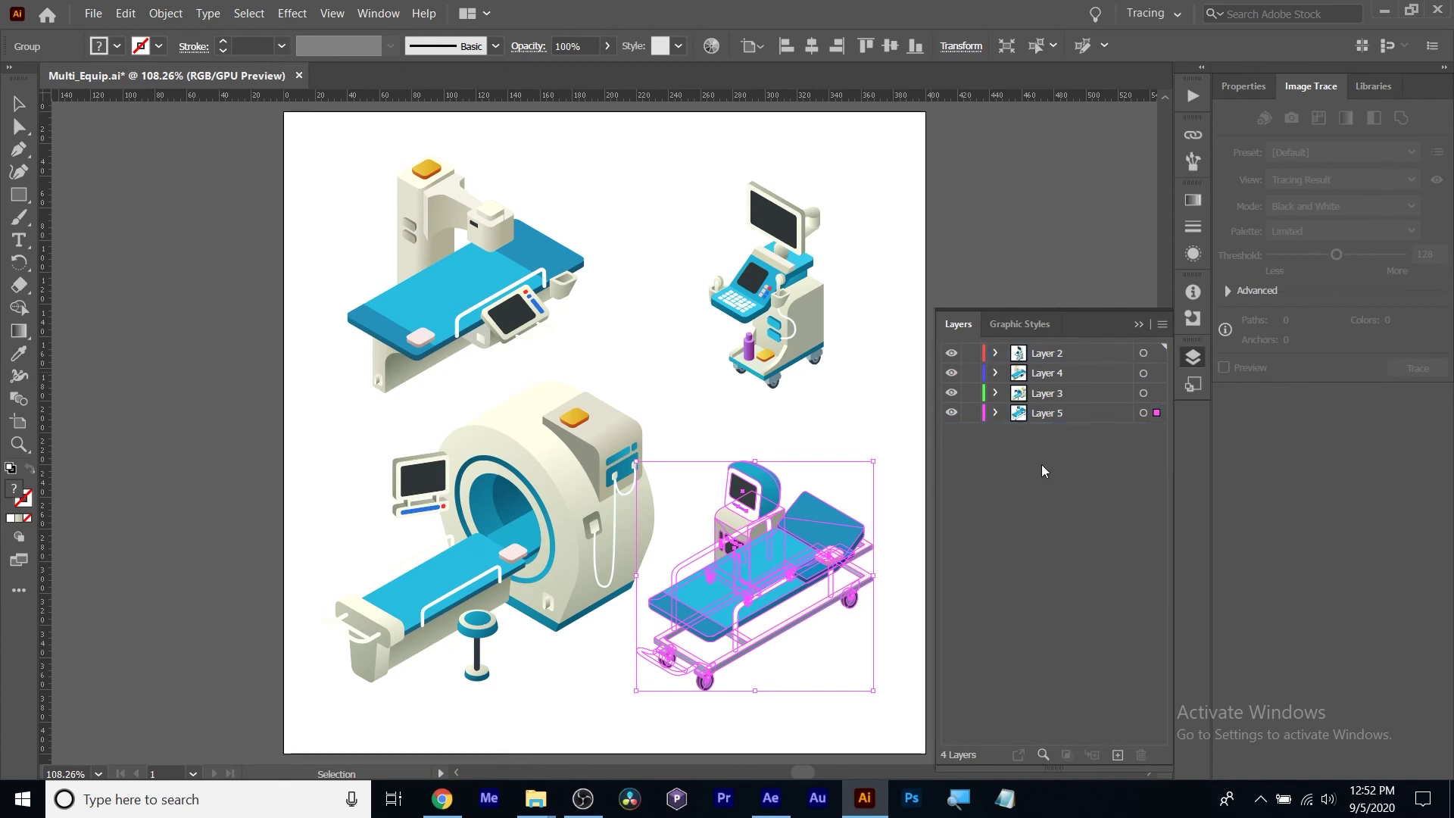
{"action": "key", "text": "ctrl+shift+a"}
Save the layered document on the computer as Test01 in Downloads, in Adobe Illustrator format with the Illustrator 2020 version option.
{"action": "left_click", "coordinate": [93, 13]}
{"action": "left_click", "coordinate": [130, 146]}
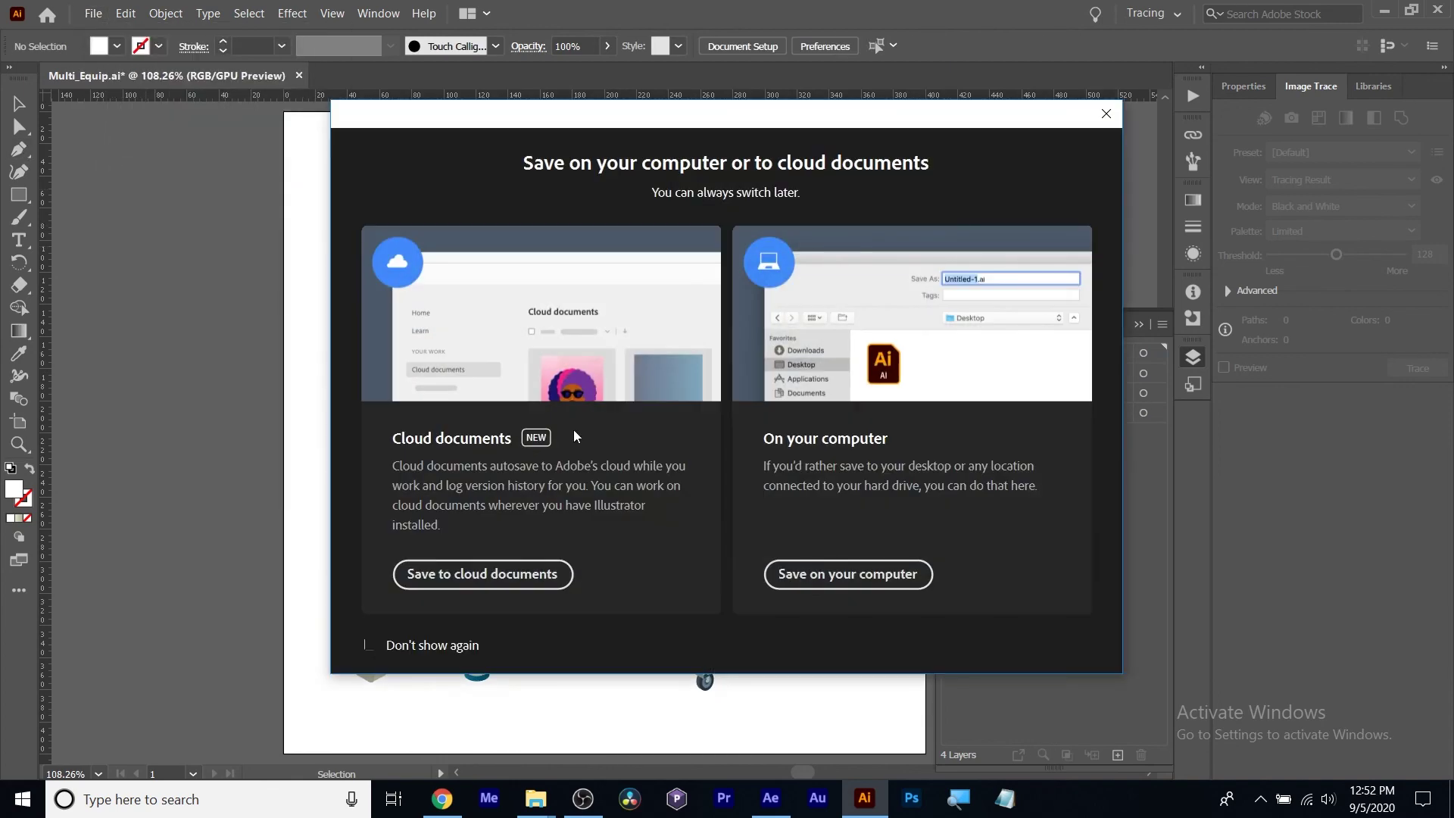
{"action": "left_click", "coordinate": [848, 576]}
{"action": "type", "text": "Test01"}
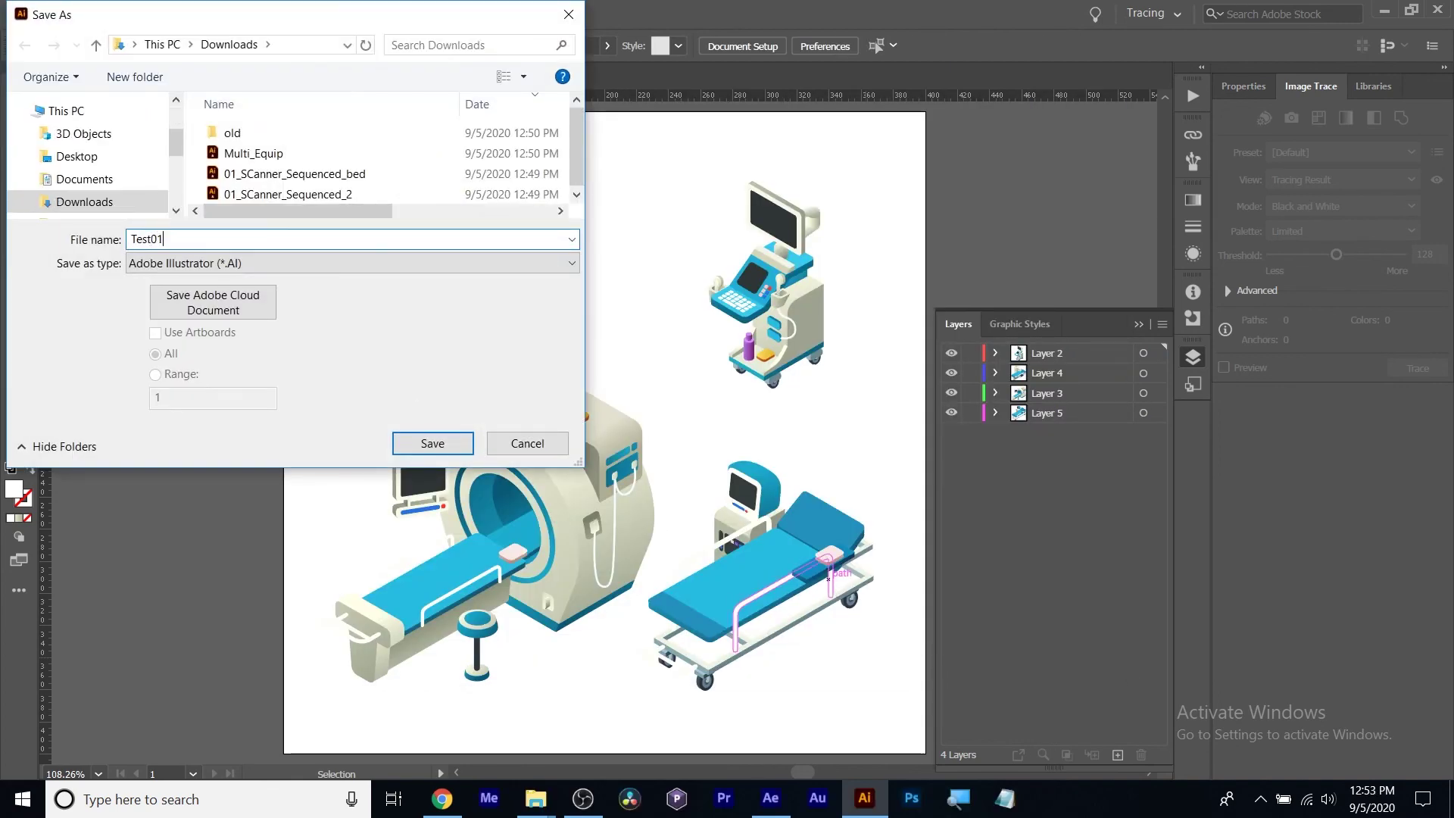
{"action": "left_click", "coordinate": [448, 447]}
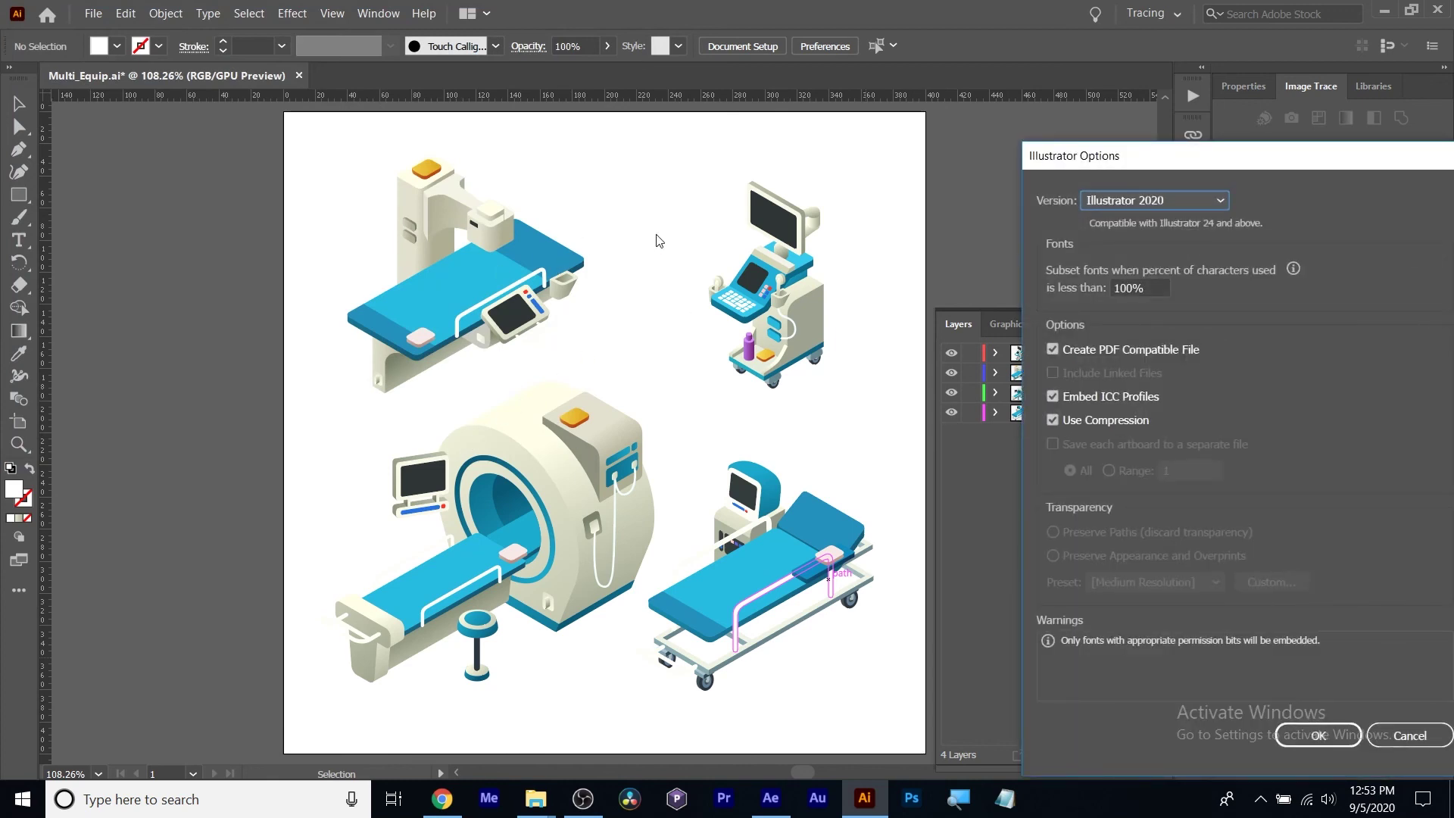
{"action": "left_click_drag", "start_coordinate": [1189, 158], "coordinate": [785, 137]}
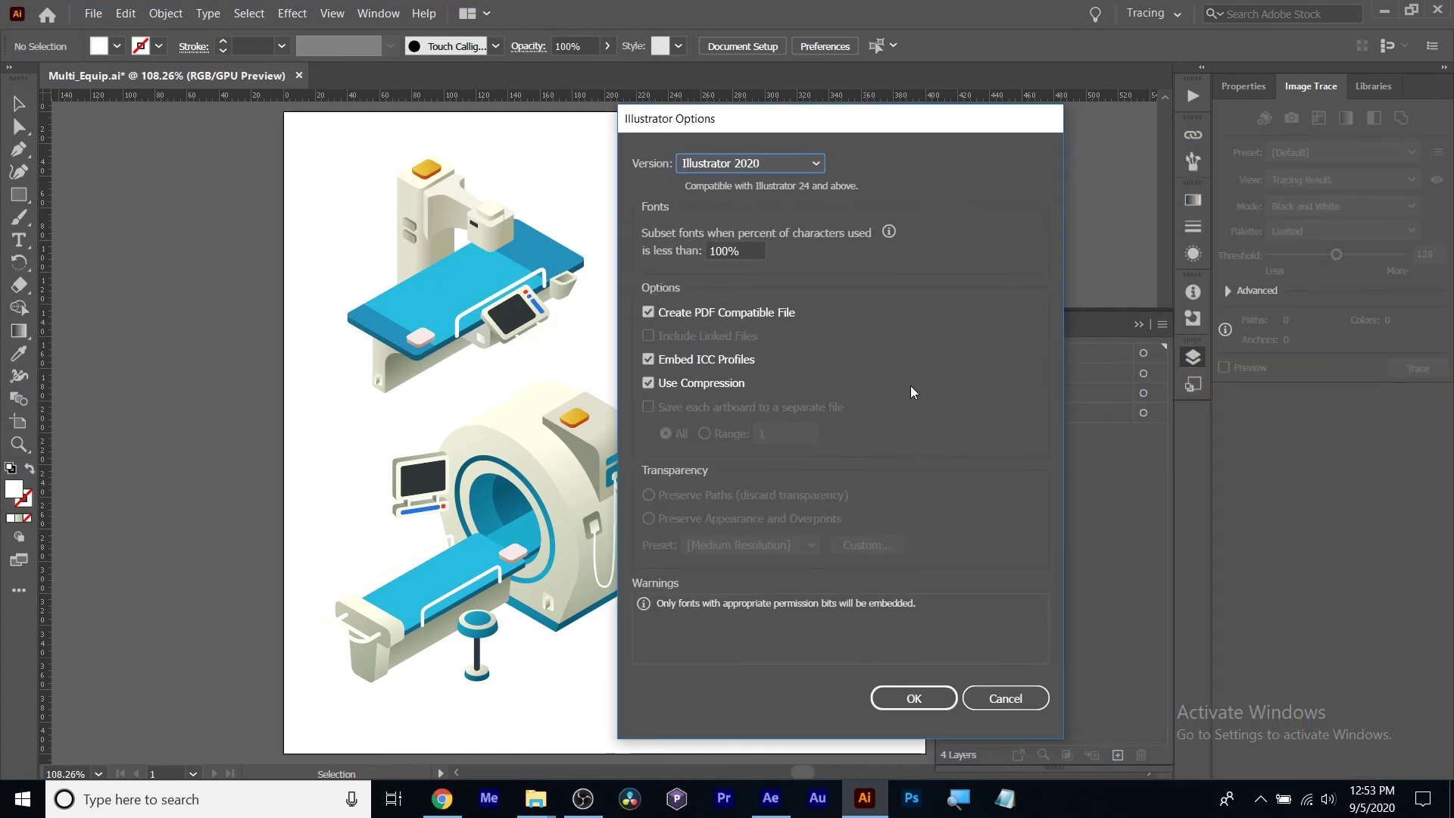
{"action": "left_click", "coordinate": [918, 708]}
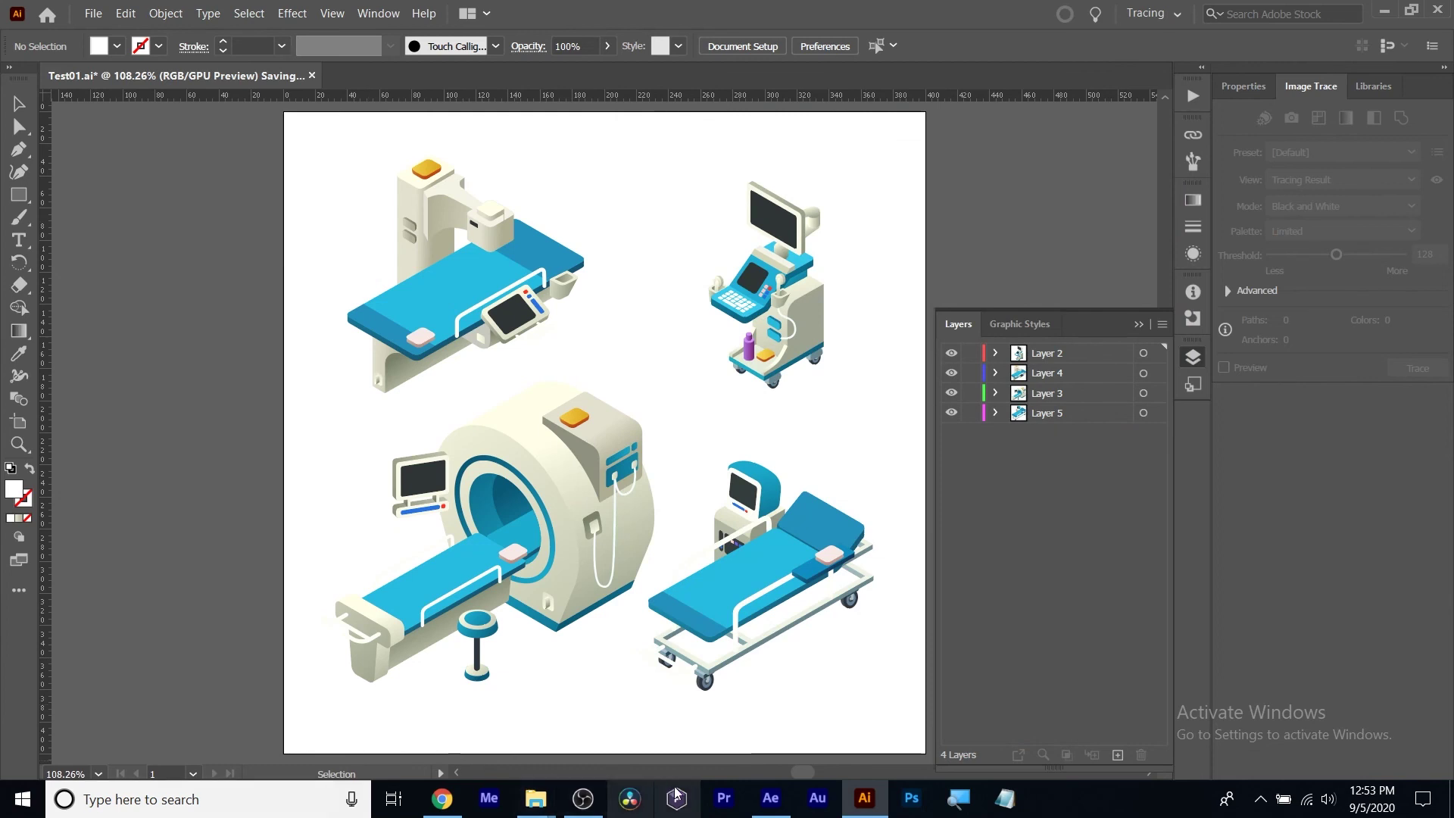
Switch to After Effects and open the file import dialog for the project.
{"action": "left_click", "coordinate": [773, 798]}
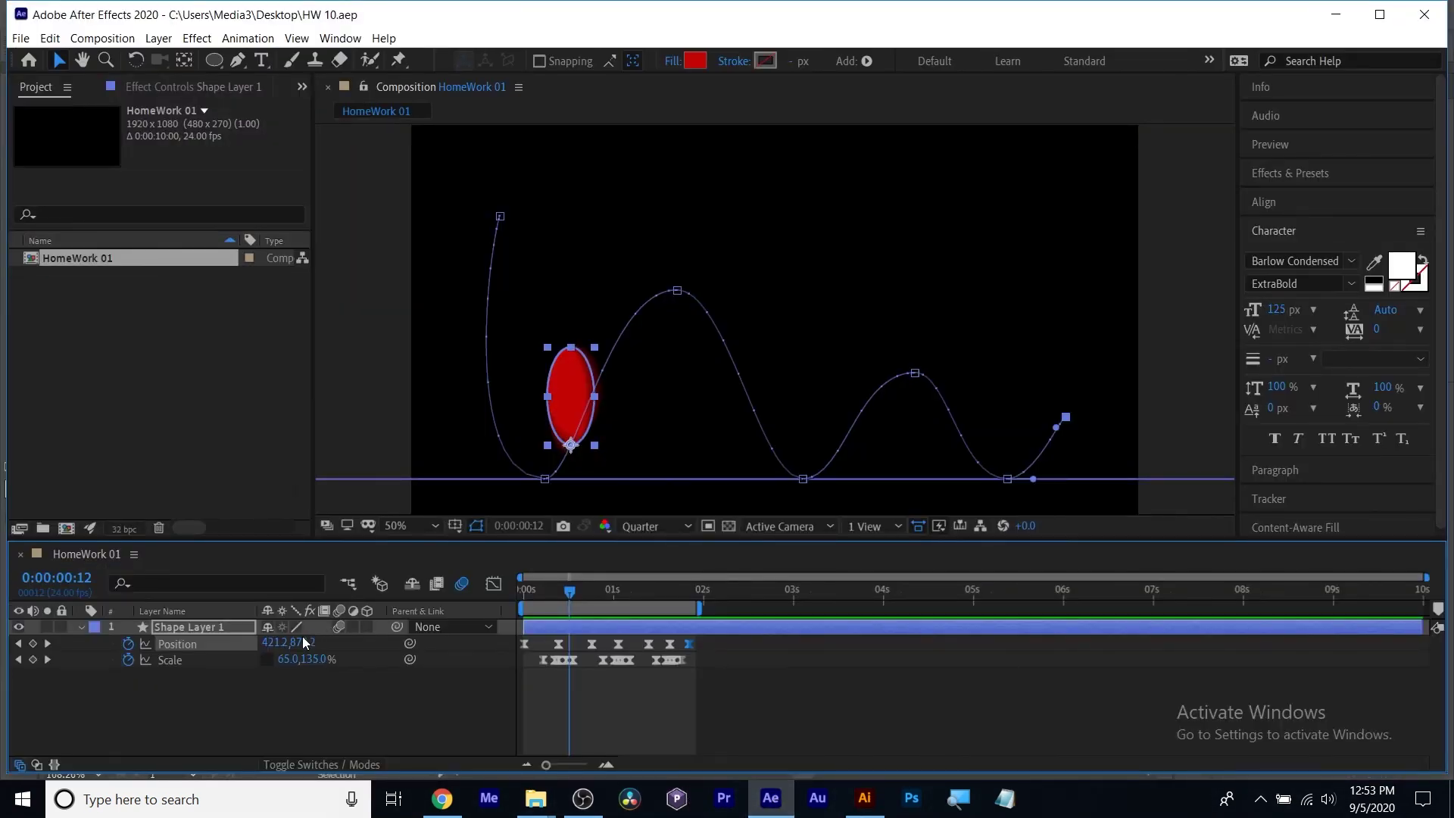
{"action": "left_click", "coordinate": [160, 377]}
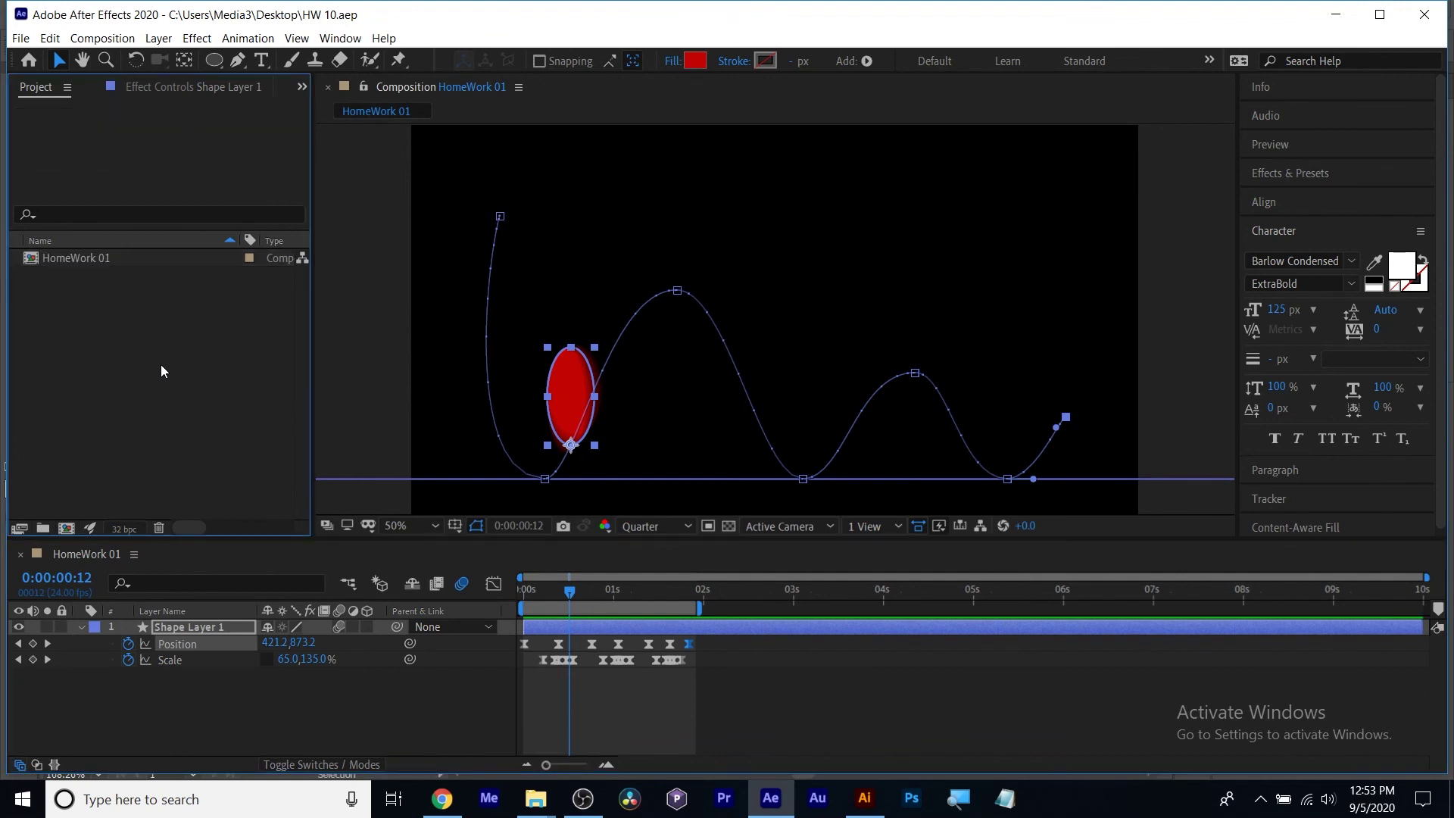
{"action": "left_click", "coordinate": [17, 40]}
{"action": "mouse_move", "coordinate": [50, 38]}
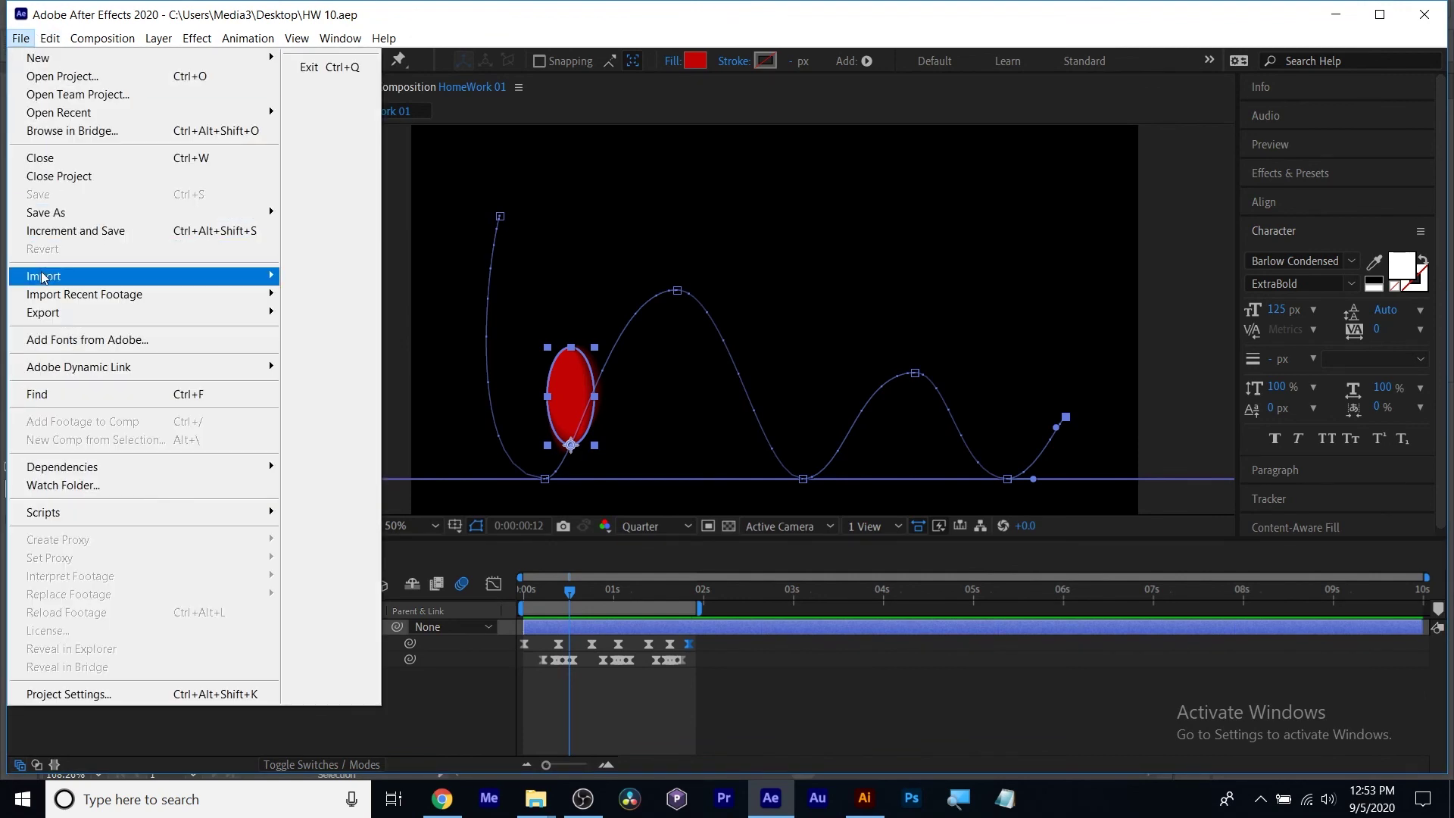
{"action": "mouse_move", "coordinate": [43, 277]}
{"action": "left_click", "coordinate": [133, 463]}
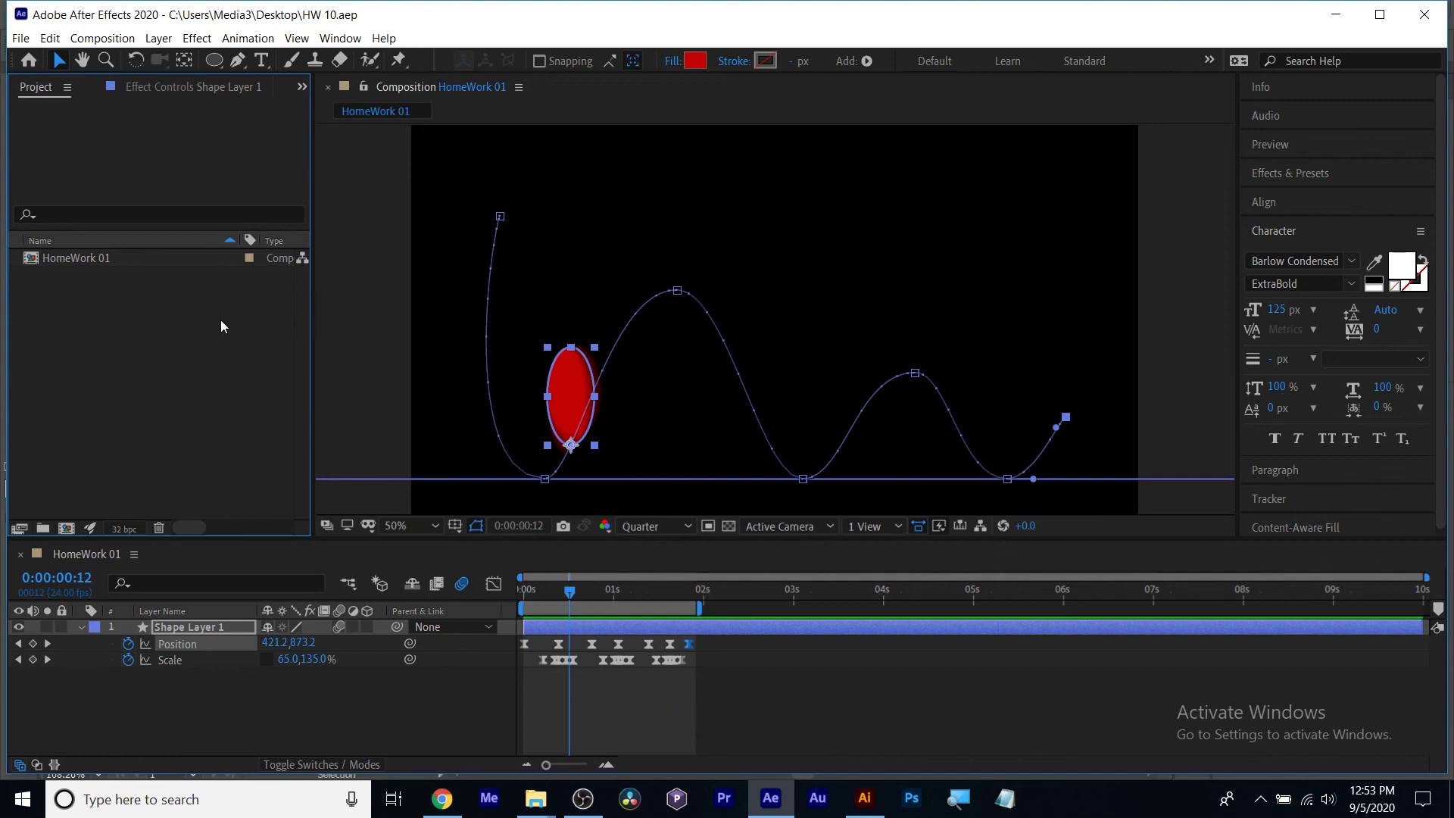
{"action": "double_click", "coordinate": [73, 422]}
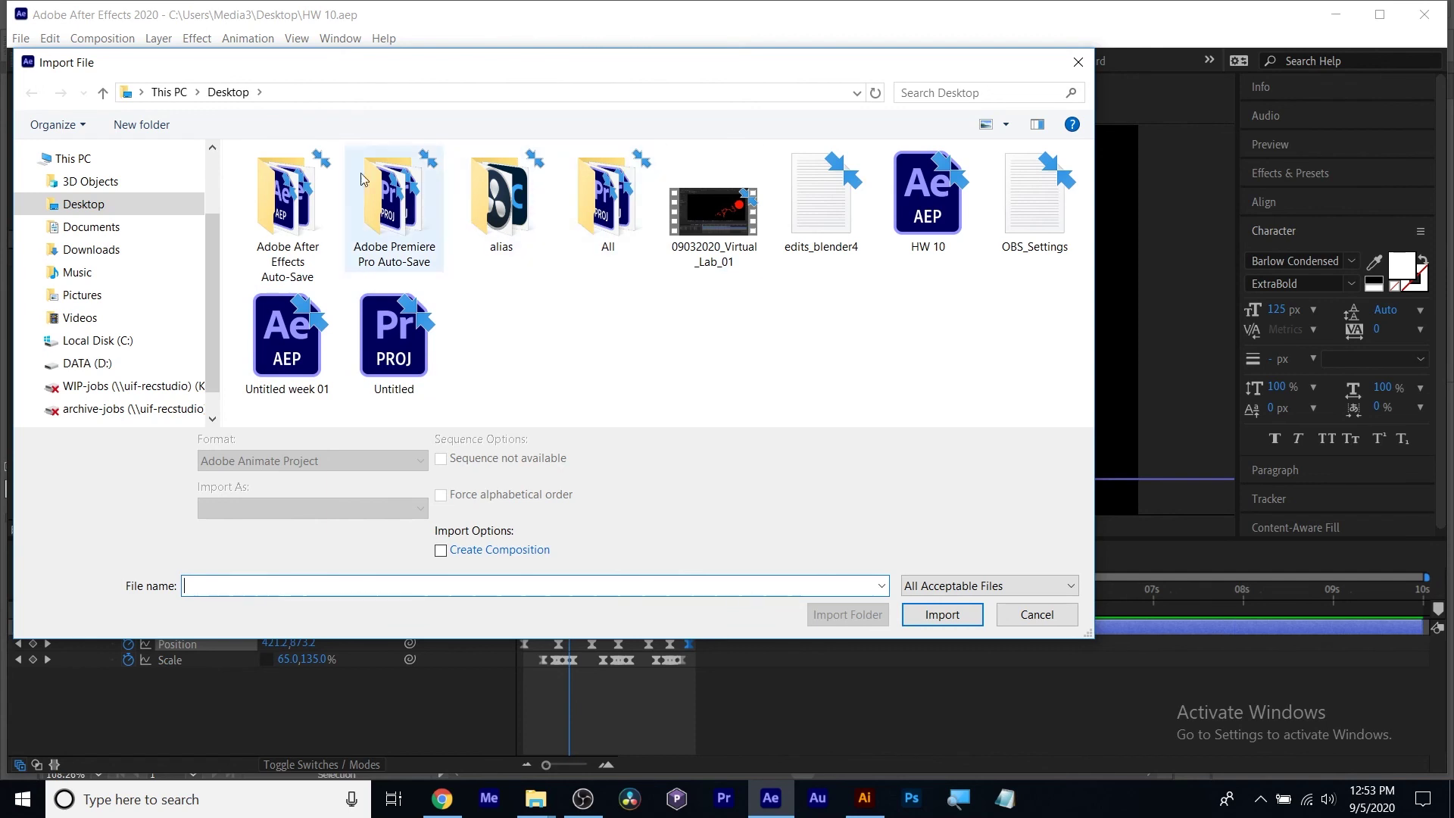
Try to import Test01 from the Downloads folder as Footage.
{"action": "left_click", "coordinate": [94, 250]}
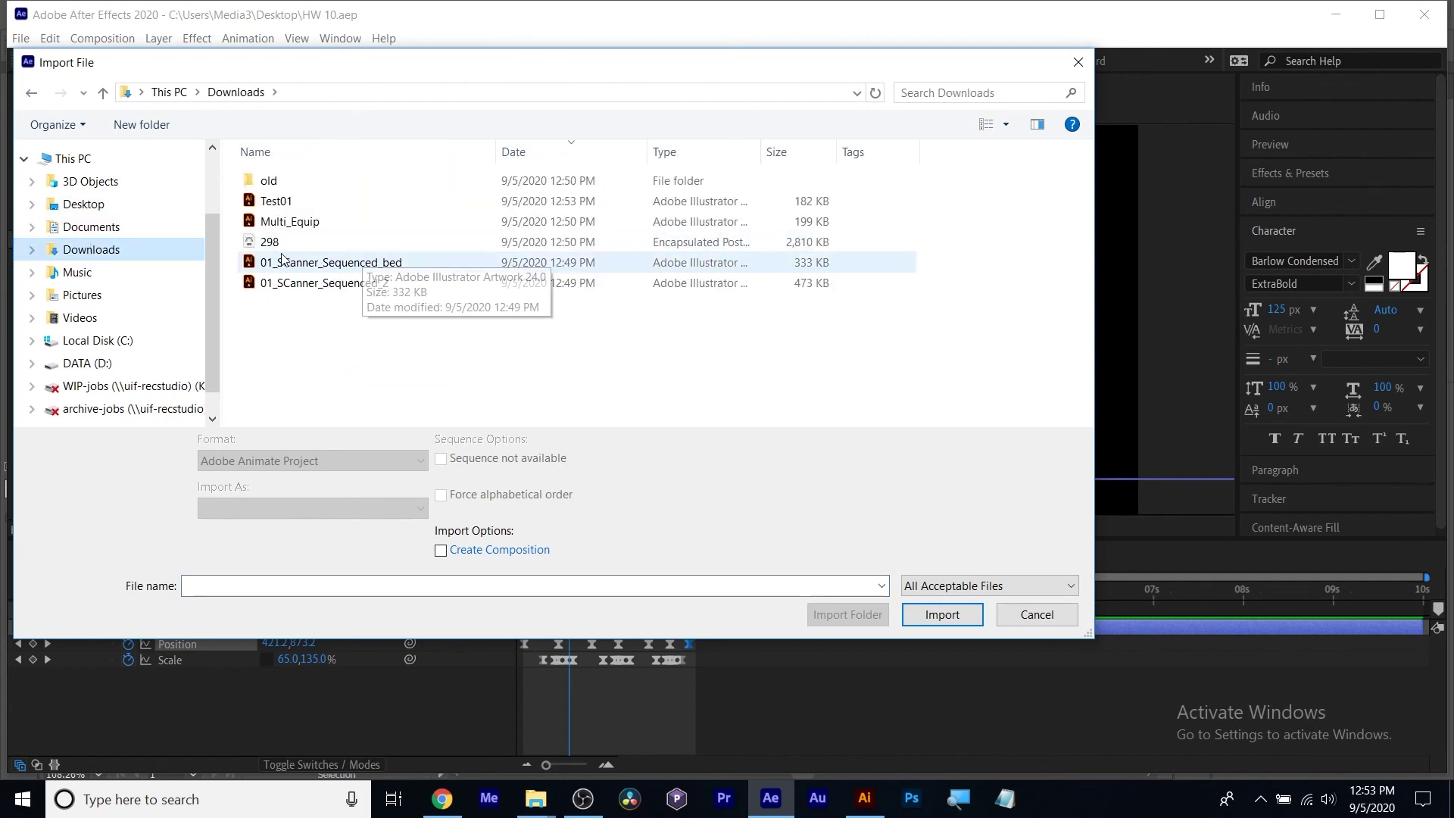
{"action": "left_click", "coordinate": [270, 206]}
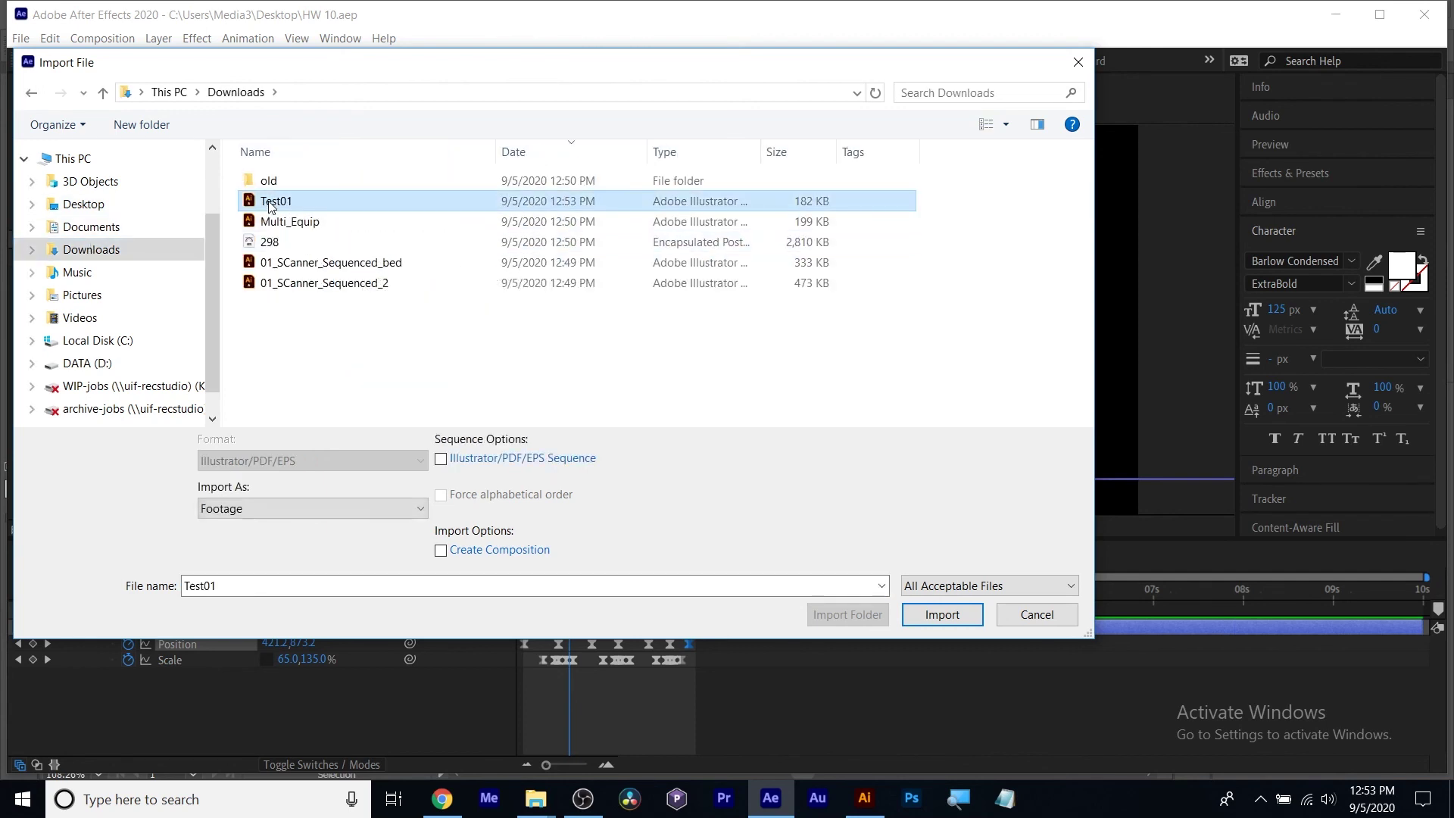
{"action": "left_click", "coordinate": [353, 512]}
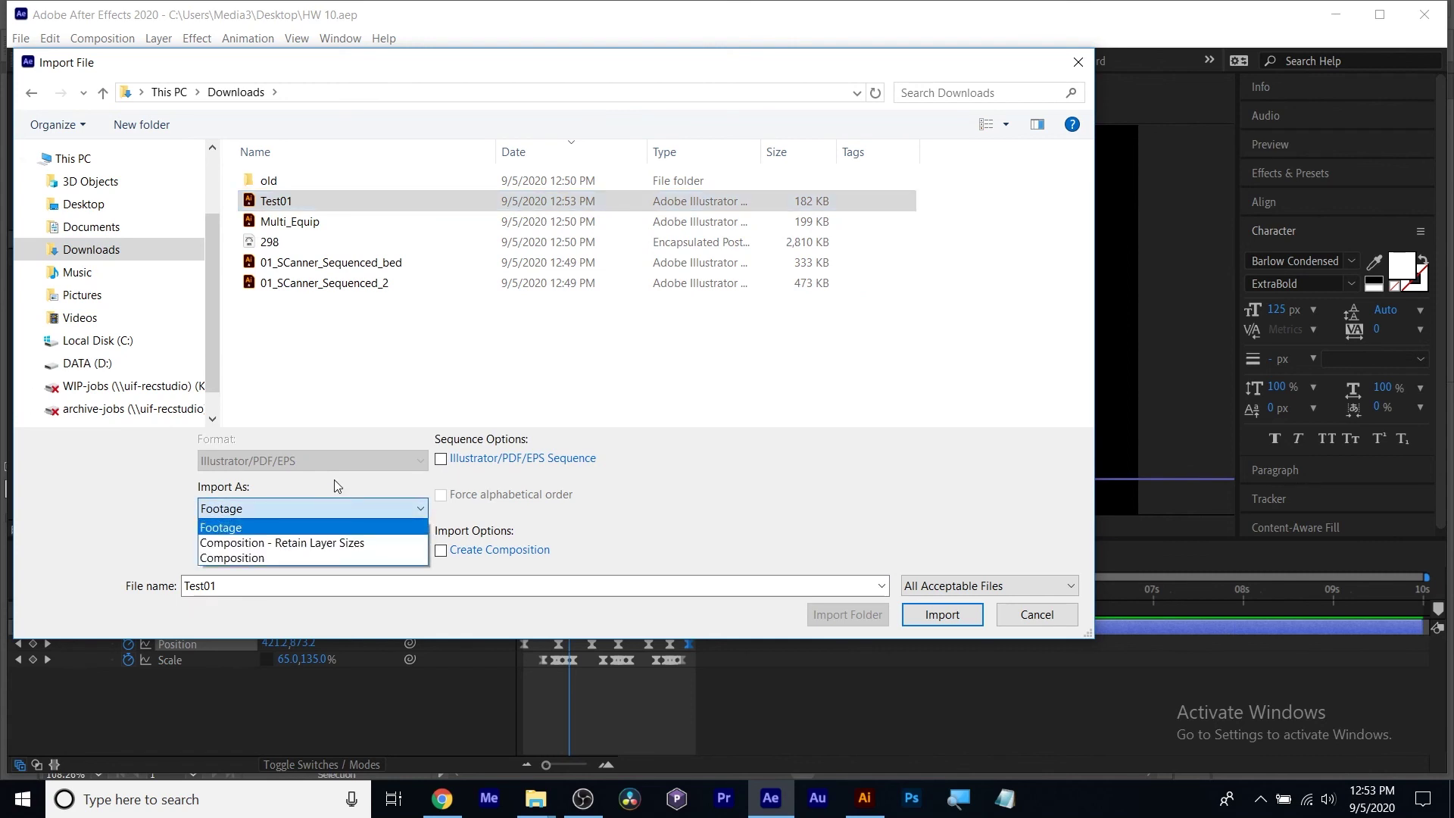
{"action": "left_click", "coordinate": [339, 492]}
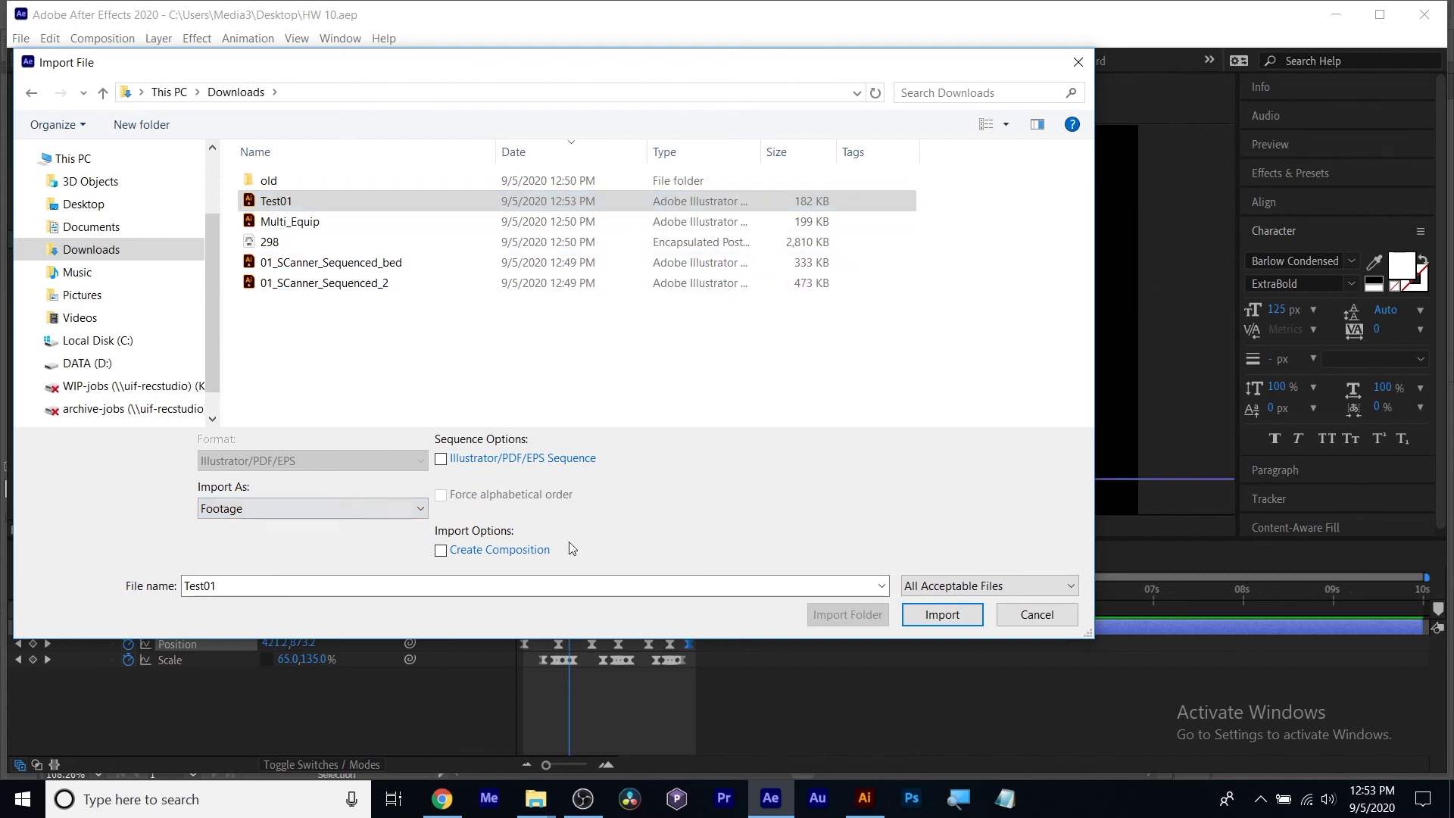
{"action": "left_click", "coordinate": [943, 616]}
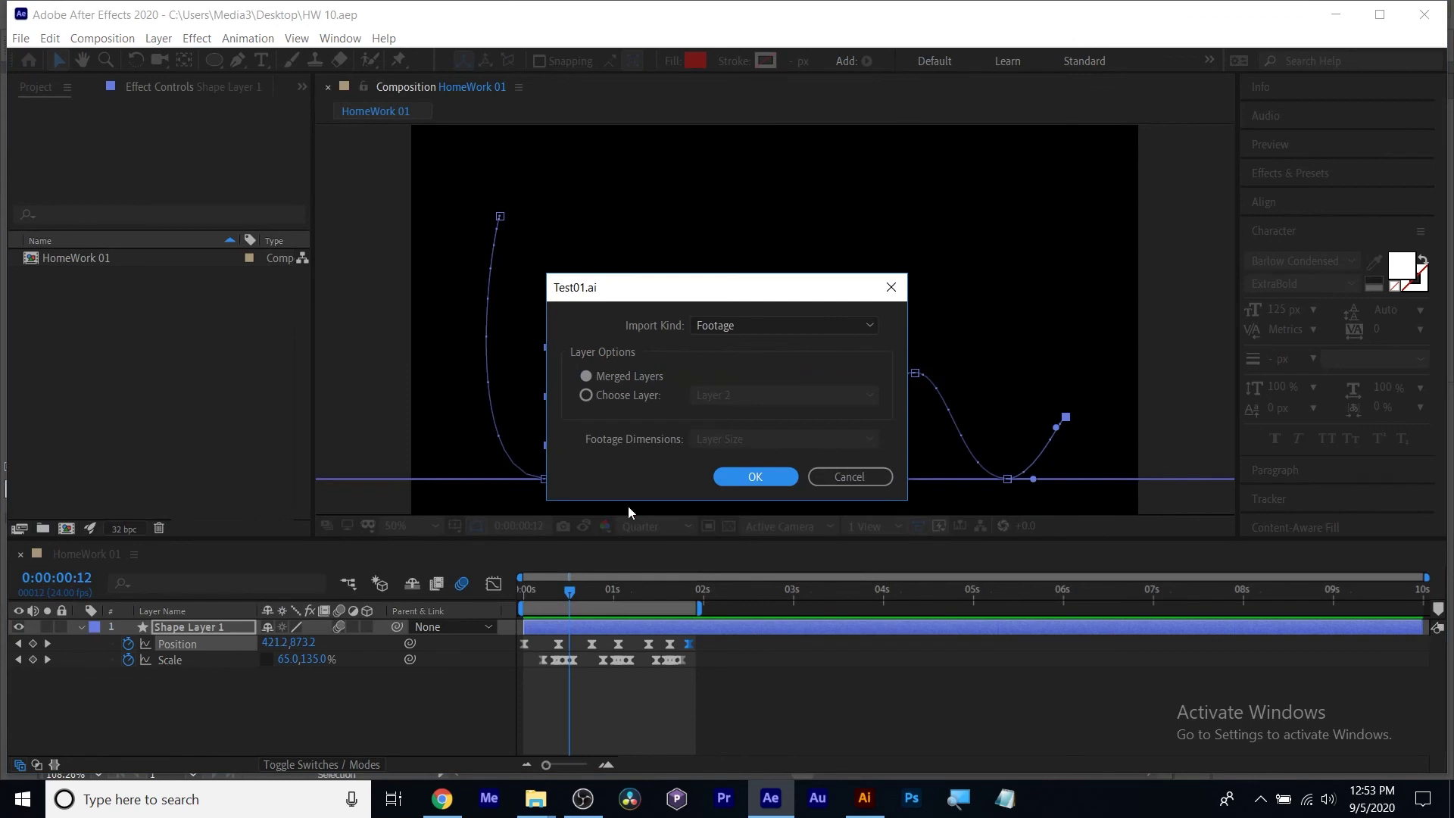
Try the Choose Layer option with Layer 2 for the Test01.ai footage, inspect the available layers, and cancel the import.
{"action": "left_click", "coordinate": [626, 397]}
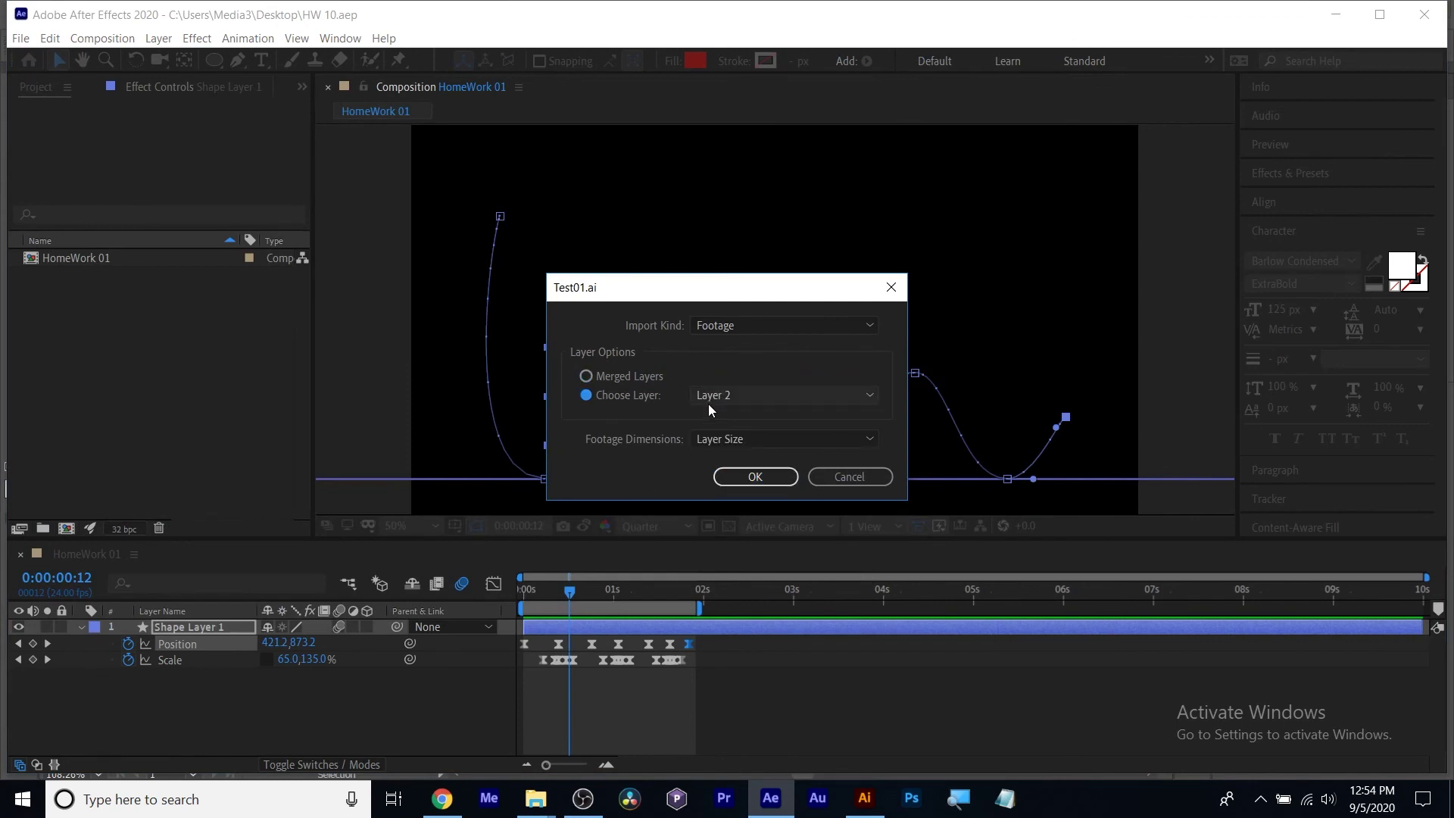
{"action": "left_click", "coordinate": [771, 326]}
{"action": "left_click", "coordinate": [774, 325]}
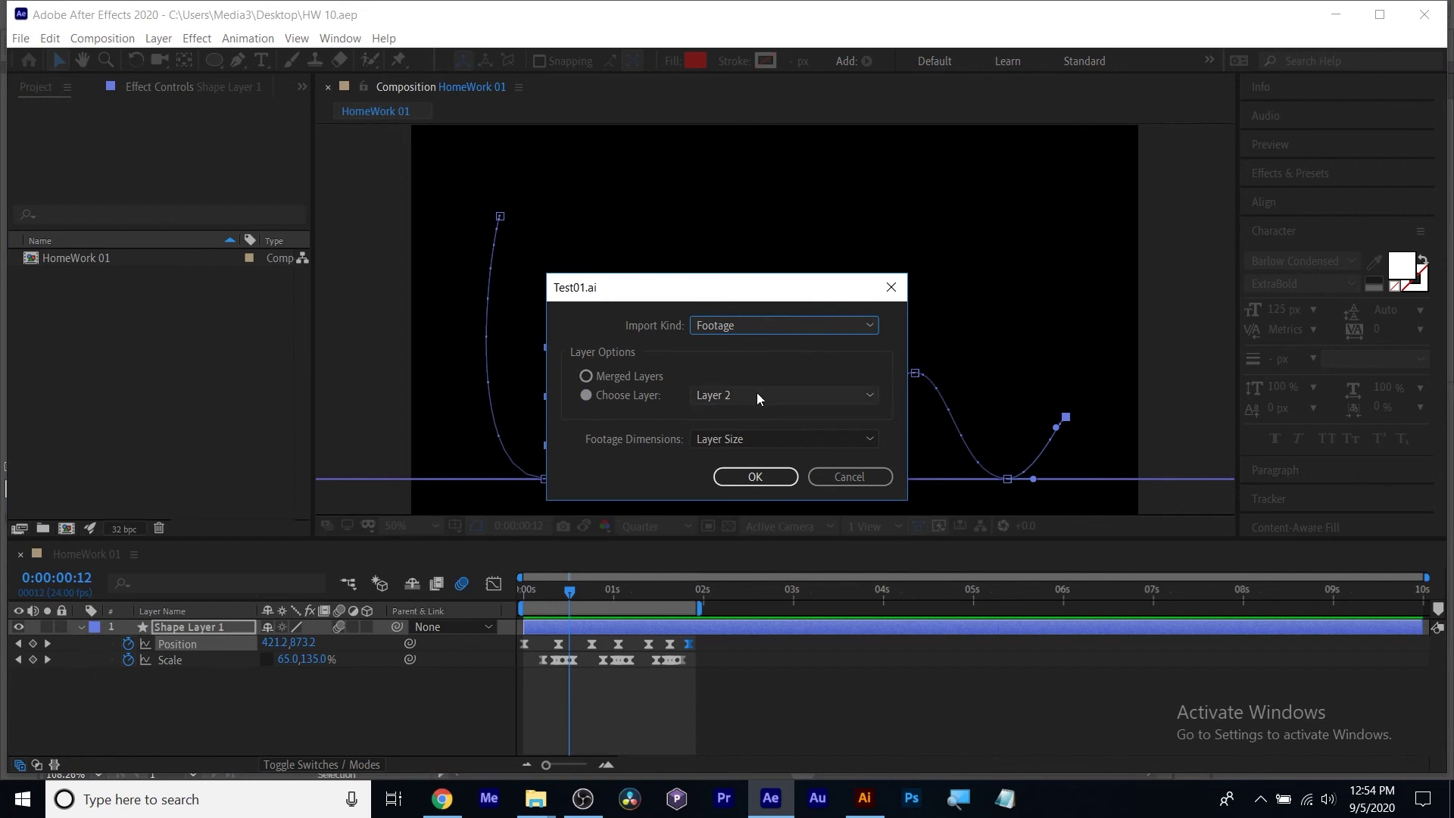
{"action": "left_click", "coordinate": [788, 394]}
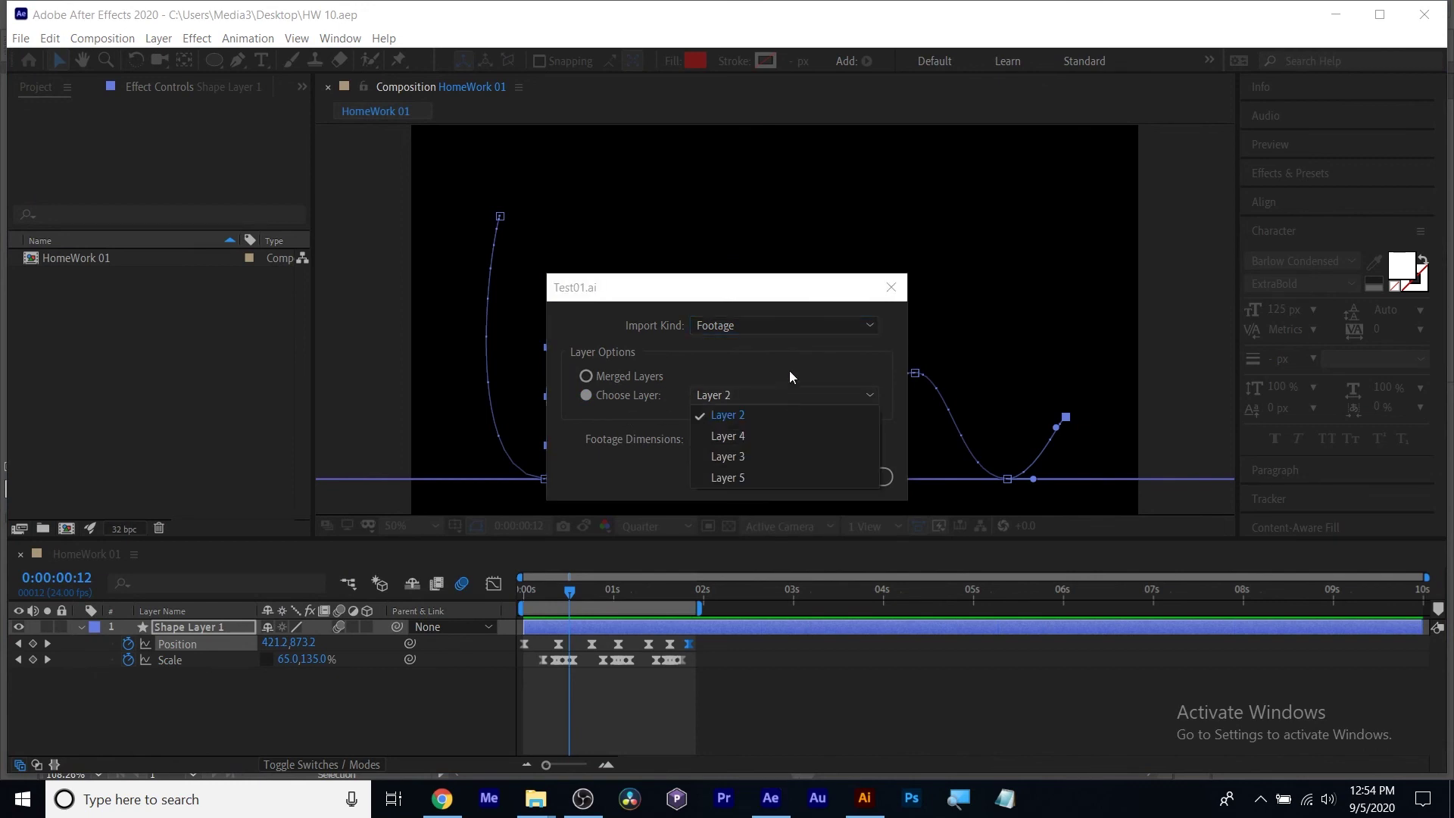
{"action": "left_click", "coordinate": [713, 364]}
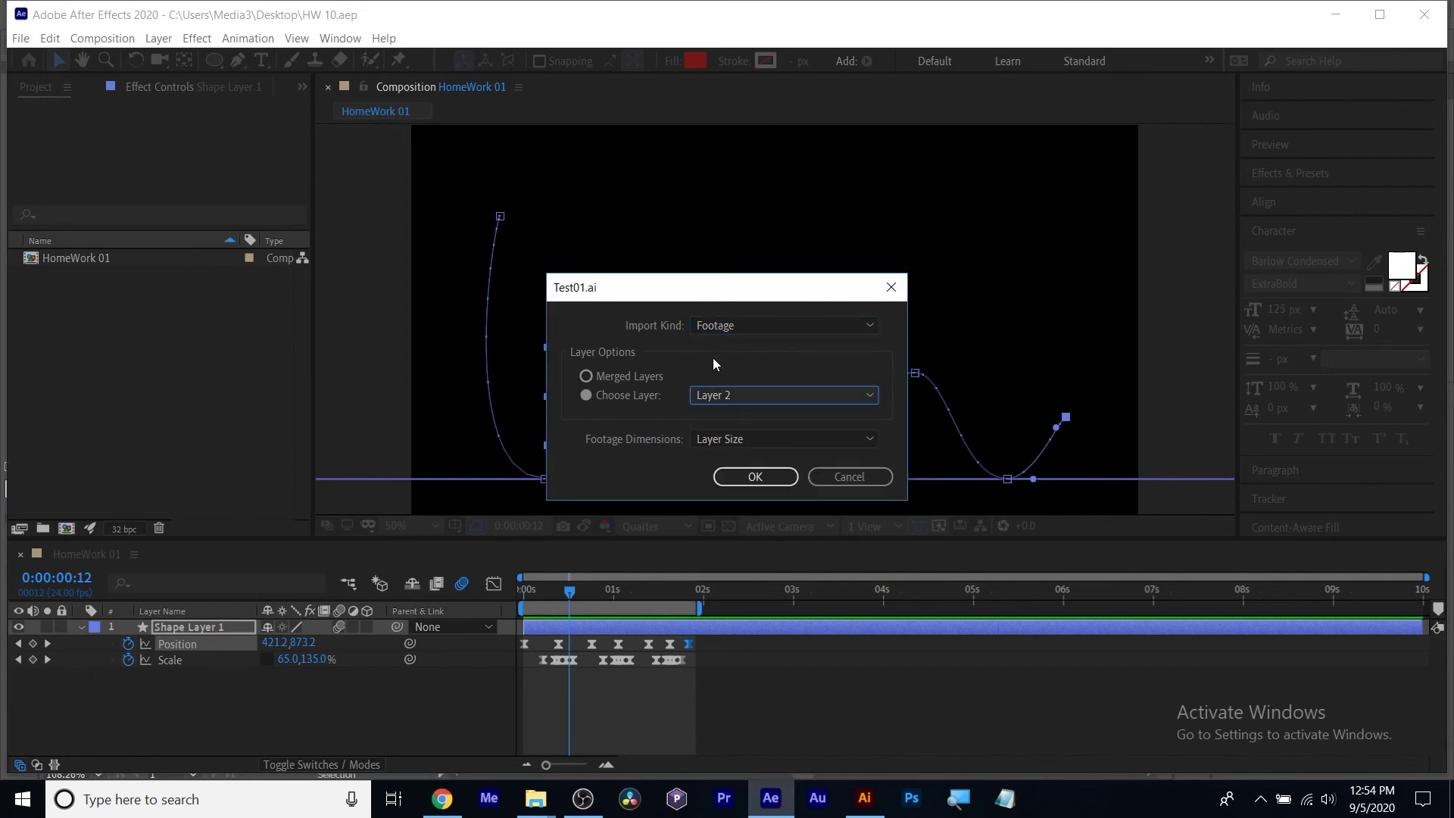
{"action": "left_click", "coordinate": [860, 475]}
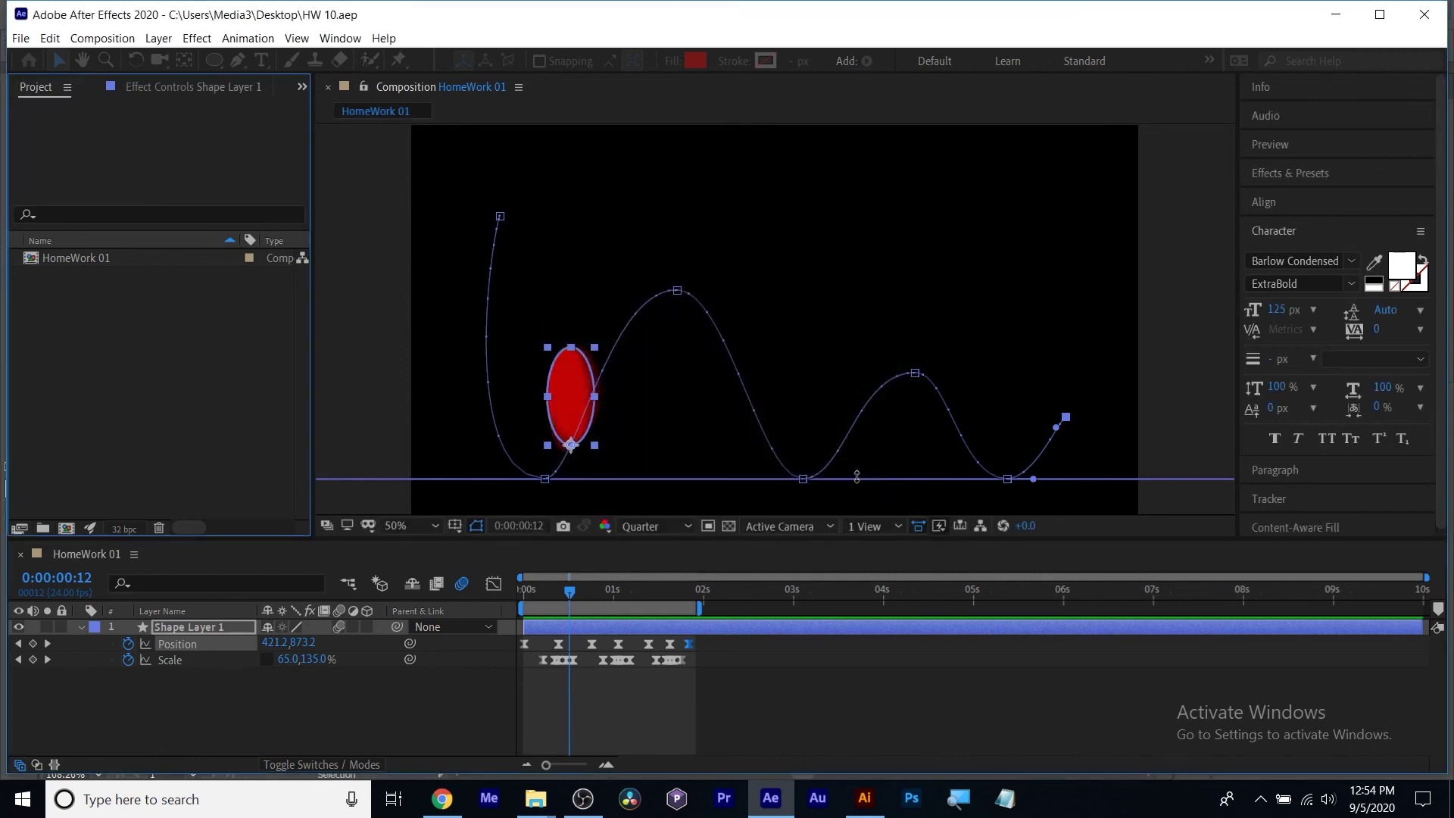
Import Test01 from the Downloads folder as Composition - Retain Layer Sizes.
{"action": "double_click", "coordinate": [133, 440]}
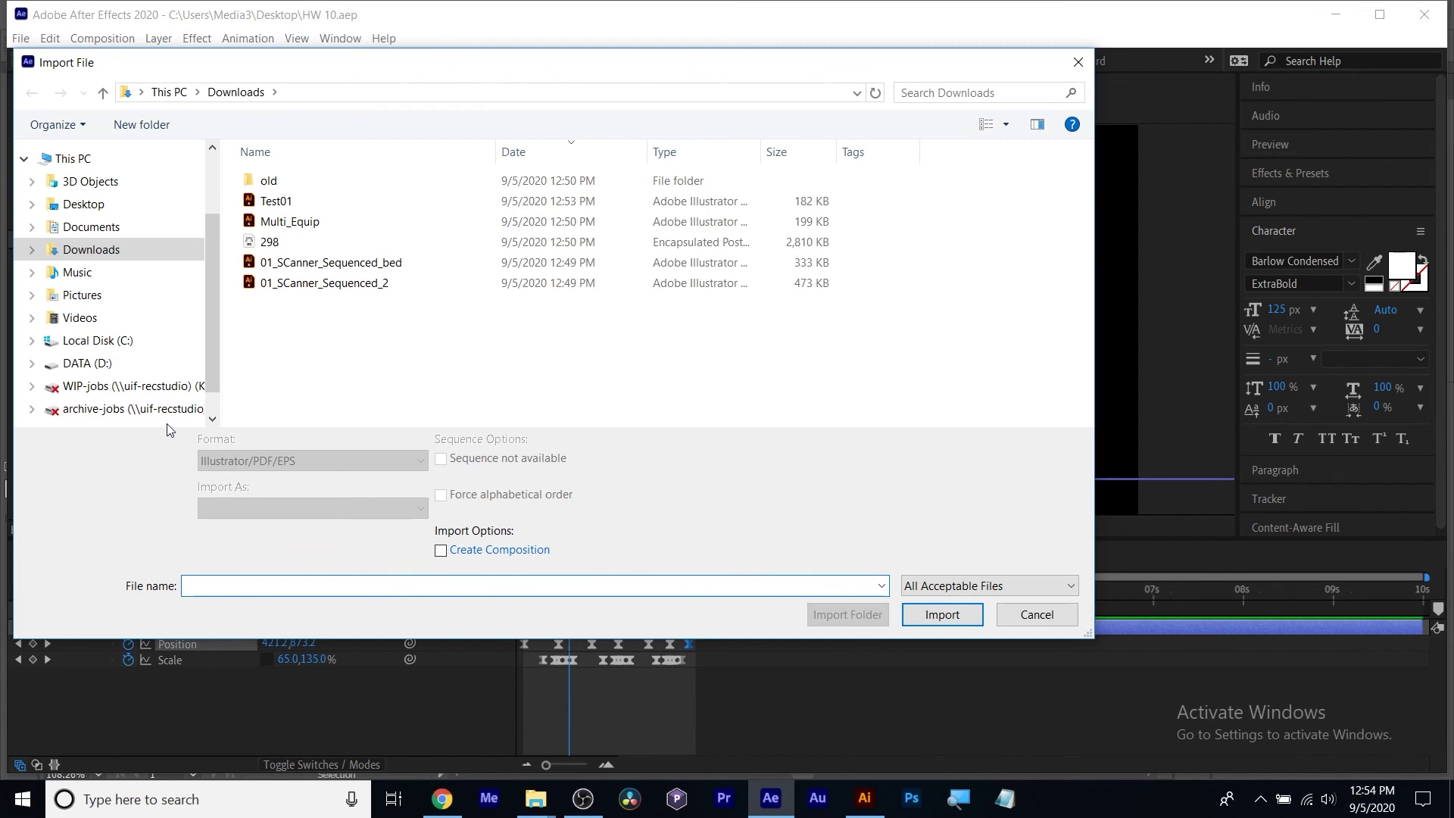
{"action": "left_click", "coordinate": [288, 203]}
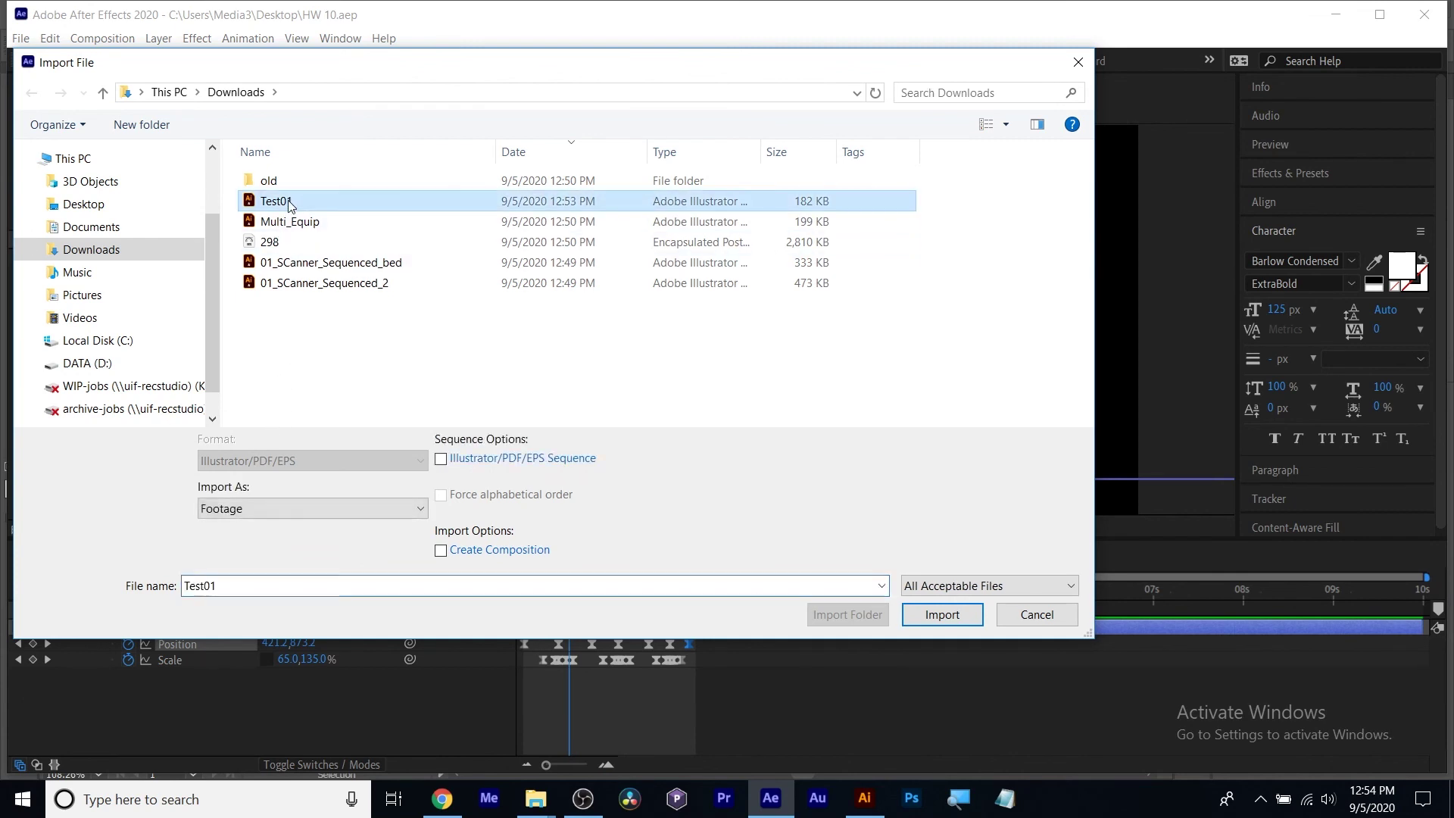
{"action": "left_click", "coordinate": [316, 506]}
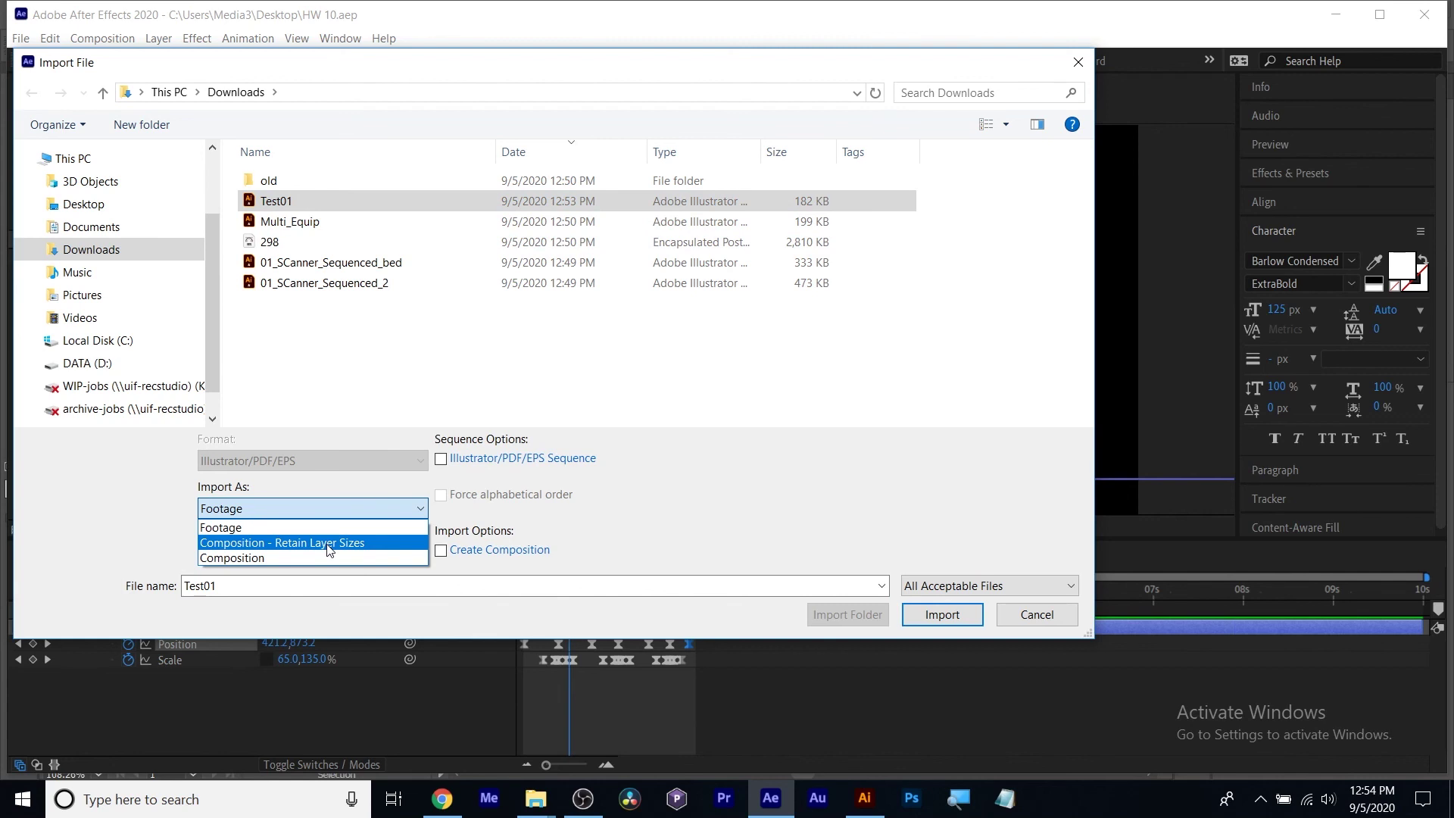
{"action": "left_click", "coordinate": [328, 544]}
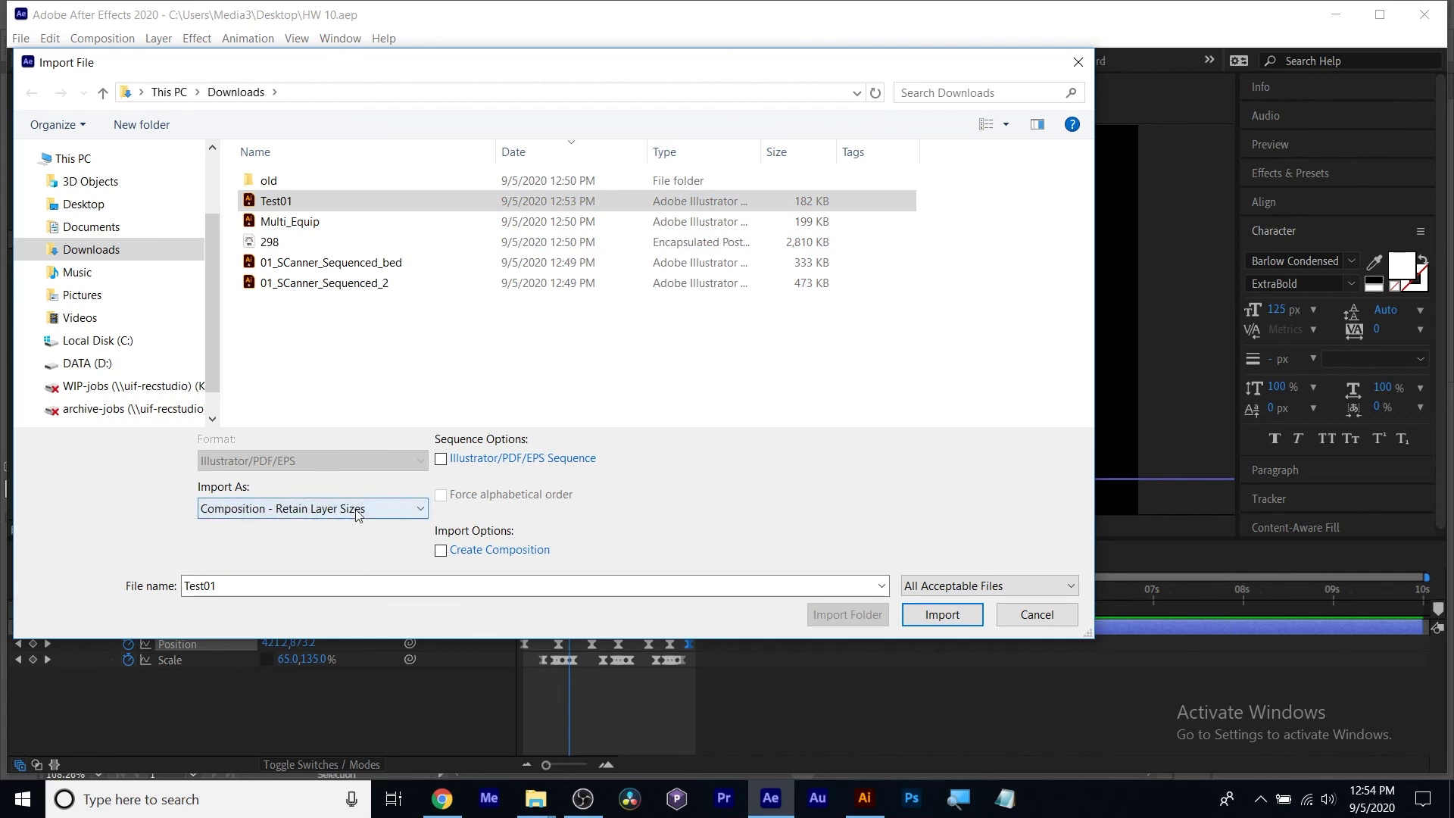
{"action": "left_click", "coordinate": [942, 615]}
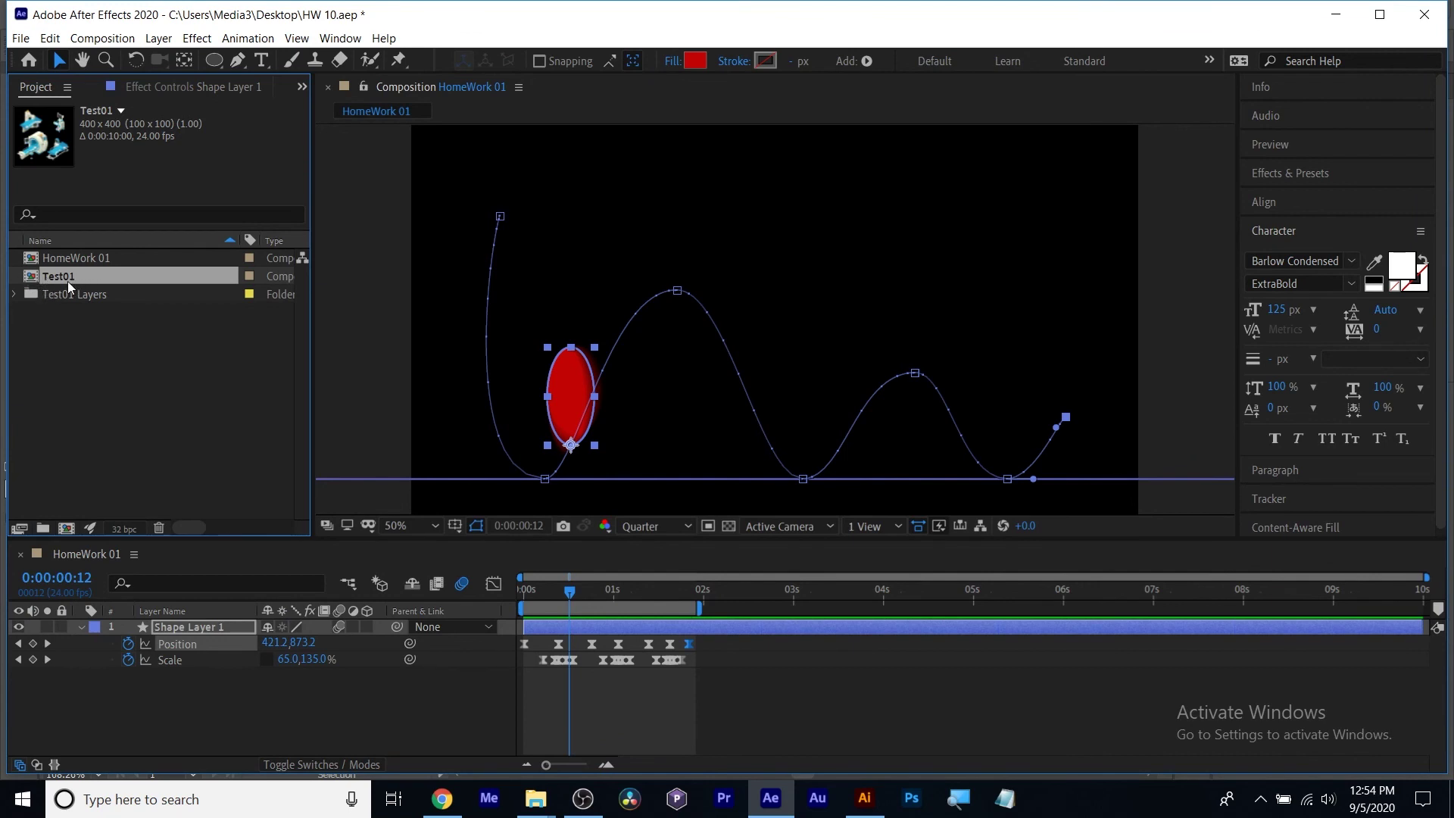
Open the imported Test01 composition in the timeline.
{"action": "left_click", "coordinate": [83, 415]}
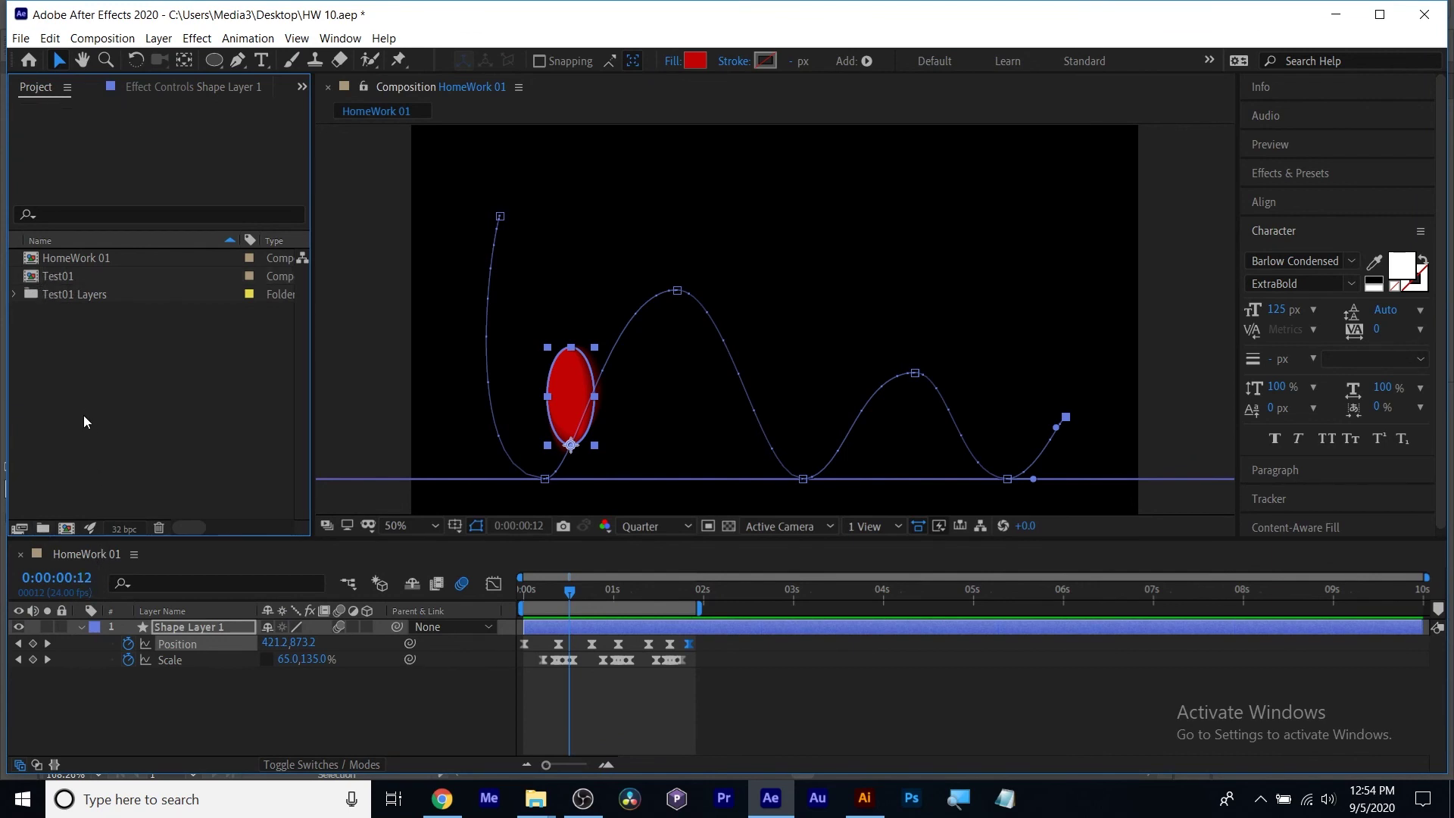
{"action": "left_click", "coordinate": [59, 280]}
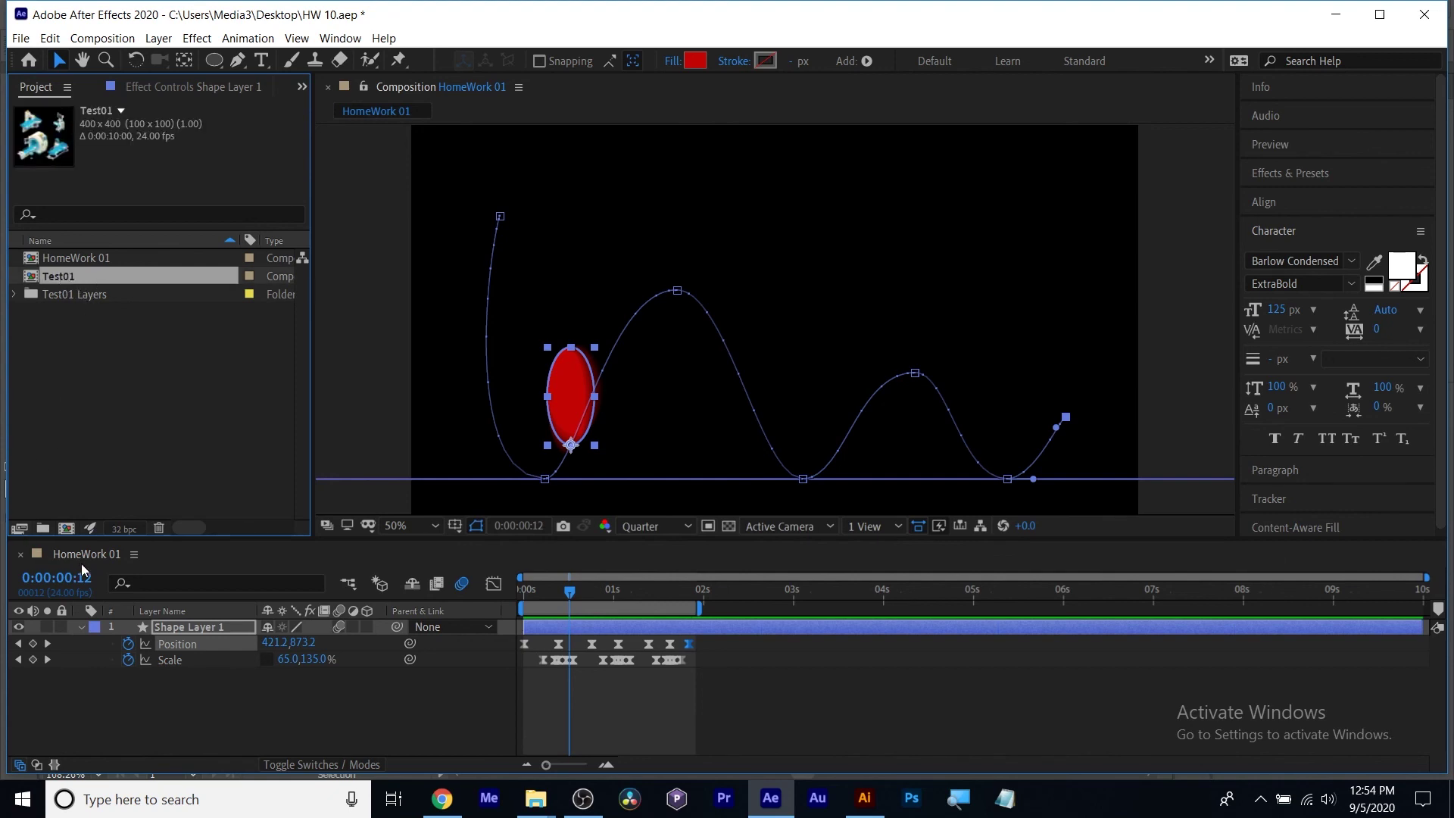
{"action": "left_click", "coordinate": [144, 412]}
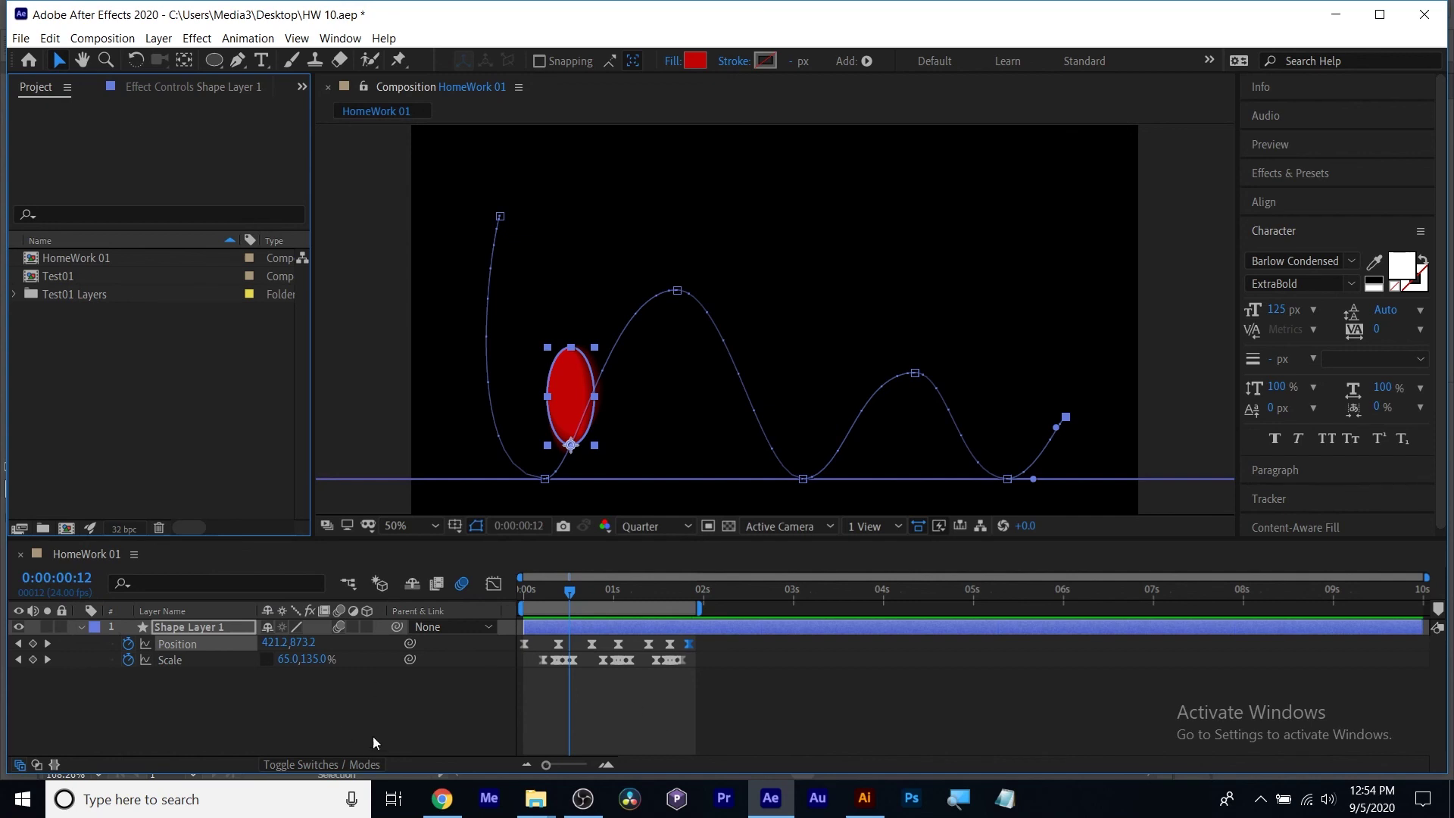
{"action": "left_click", "coordinate": [74, 561]}
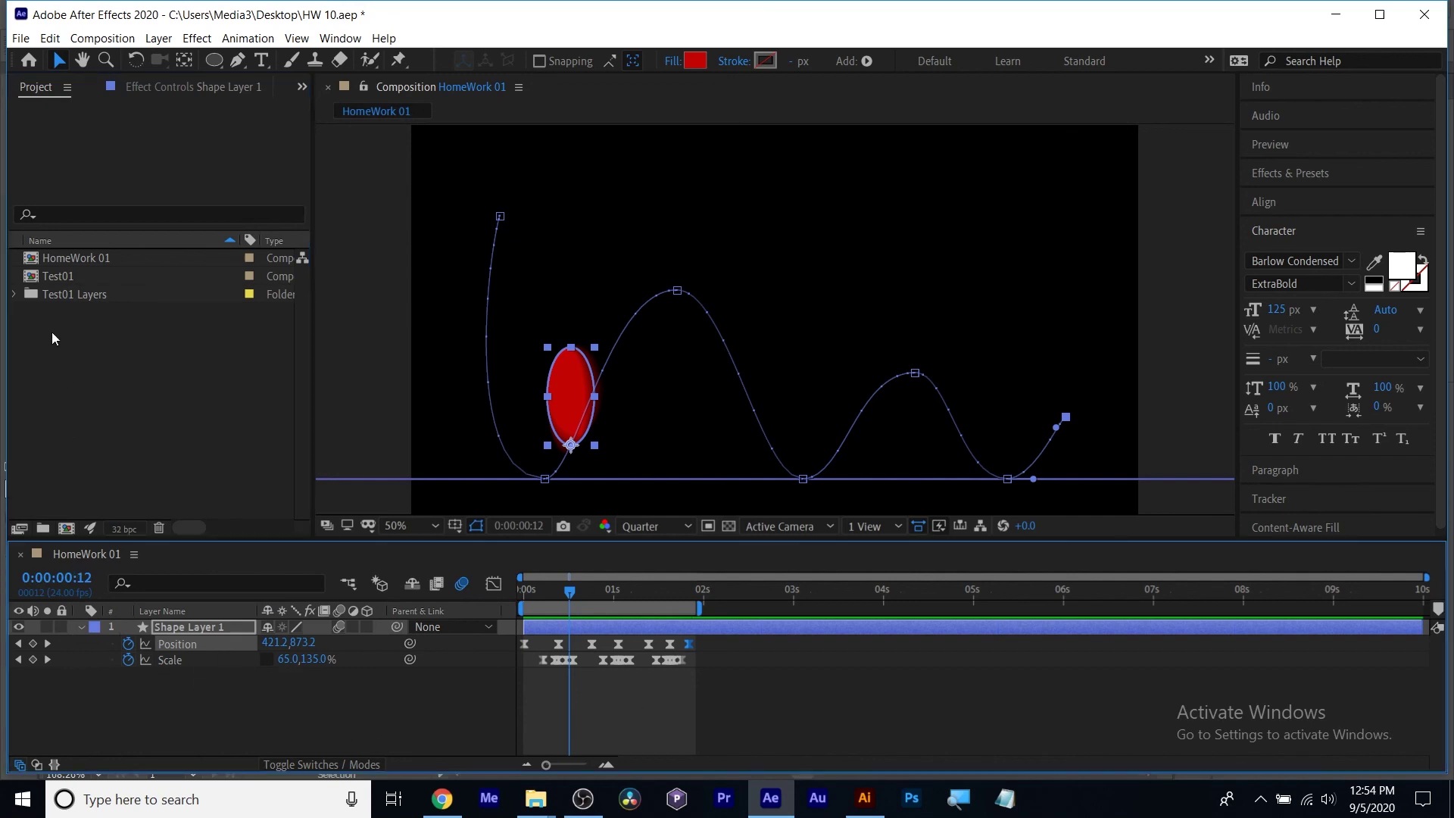
{"action": "double_click", "coordinate": [47, 268]}
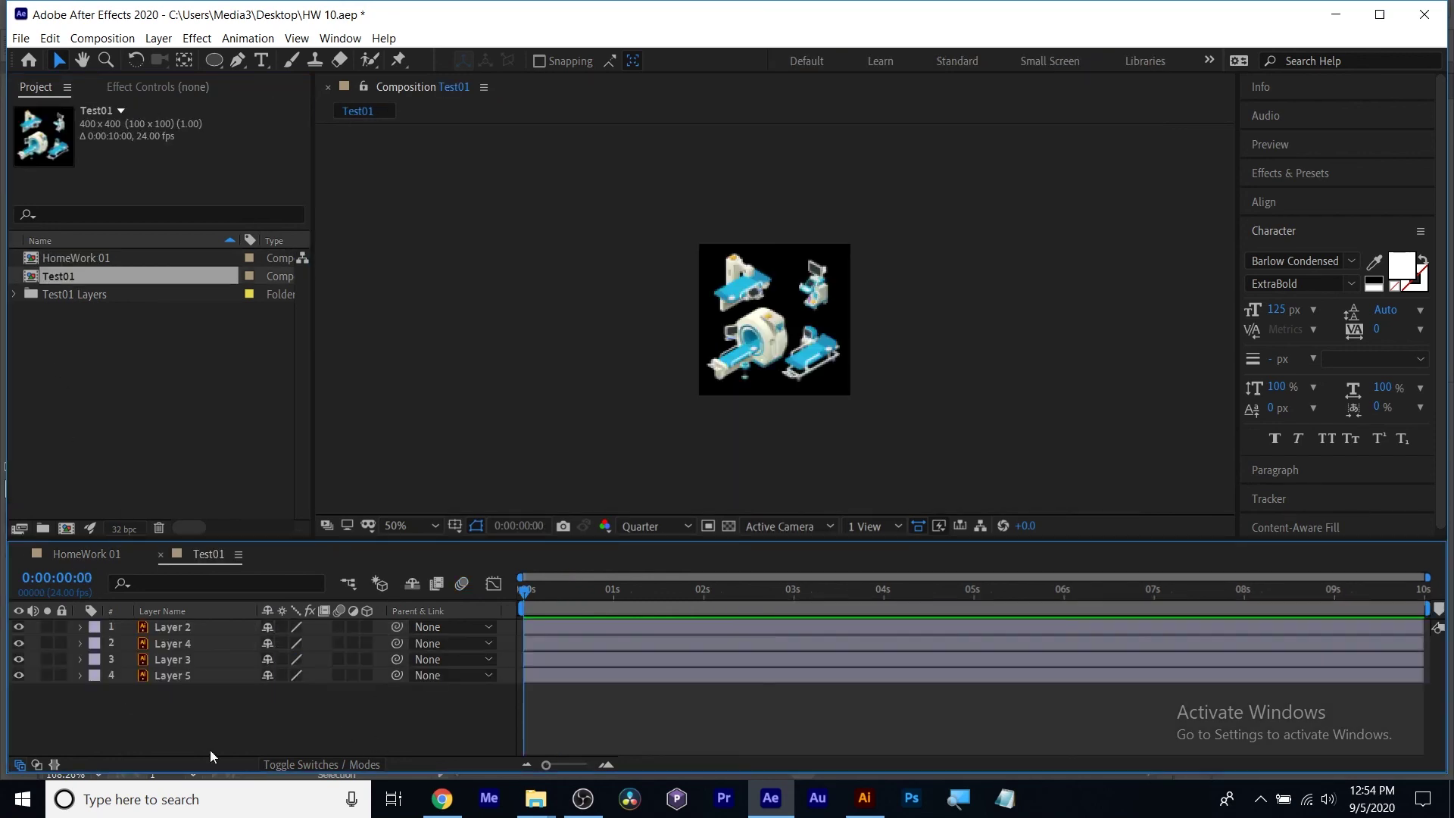
Examine the Test01 composition's layers by selecting all four together and Layer 2 alone.
{"action": "left_click_drag", "start_coordinate": [171, 702], "coordinate": [177, 623]}
{"action": "left_click", "coordinate": [170, 712]}
{"action": "left_click_drag", "start_coordinate": [143, 698], "coordinate": [181, 621]}
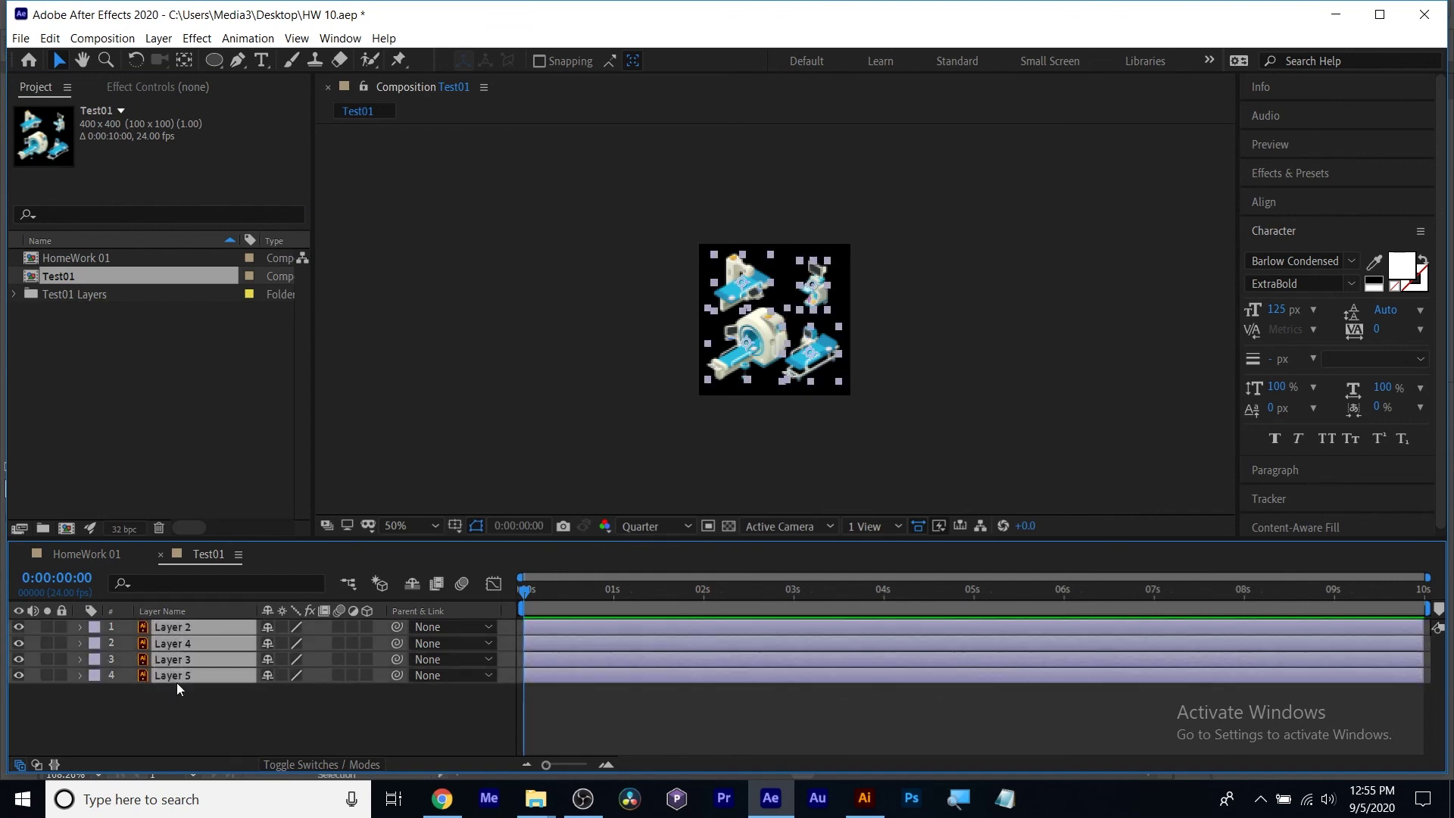
{"action": "left_click", "coordinate": [170, 704]}
{"action": "left_click", "coordinate": [174, 626]}
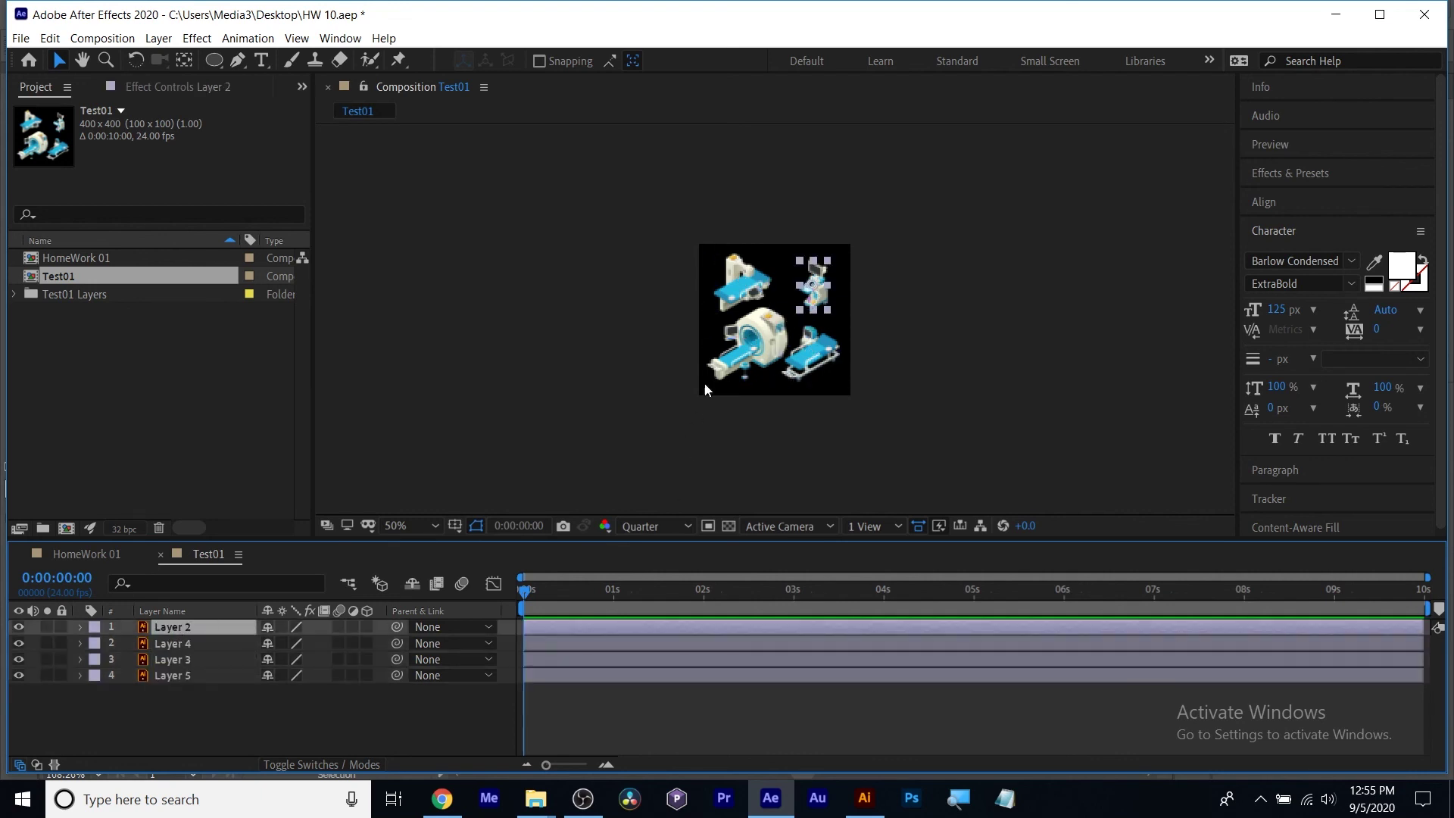
Set the composition view to 100% magnification and Full resolution, and select Layer 4.
{"action": "key", "text": "period"}
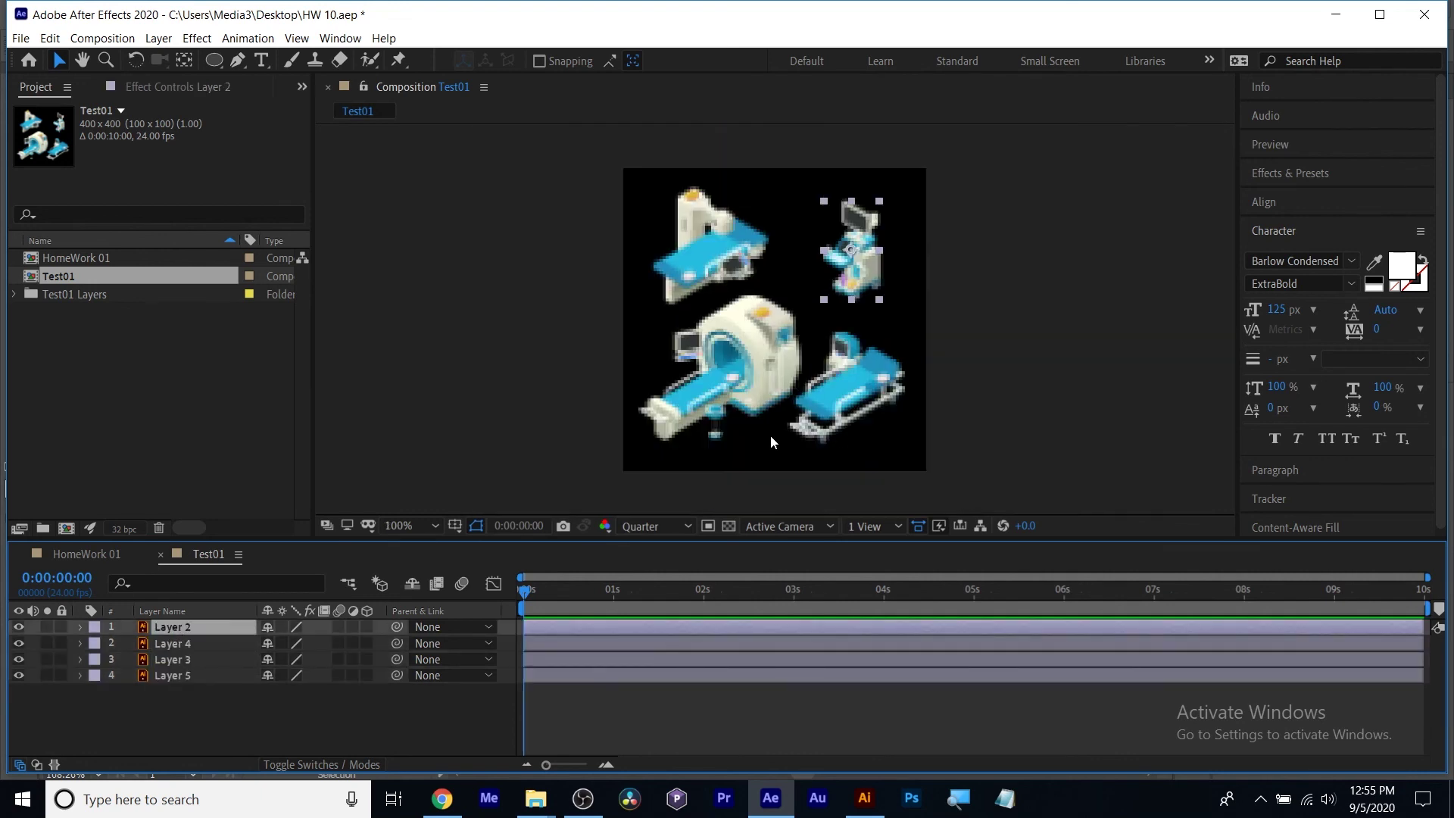
{"action": "left_click", "coordinate": [640, 528]}
{"action": "left_click", "coordinate": [653, 570]}
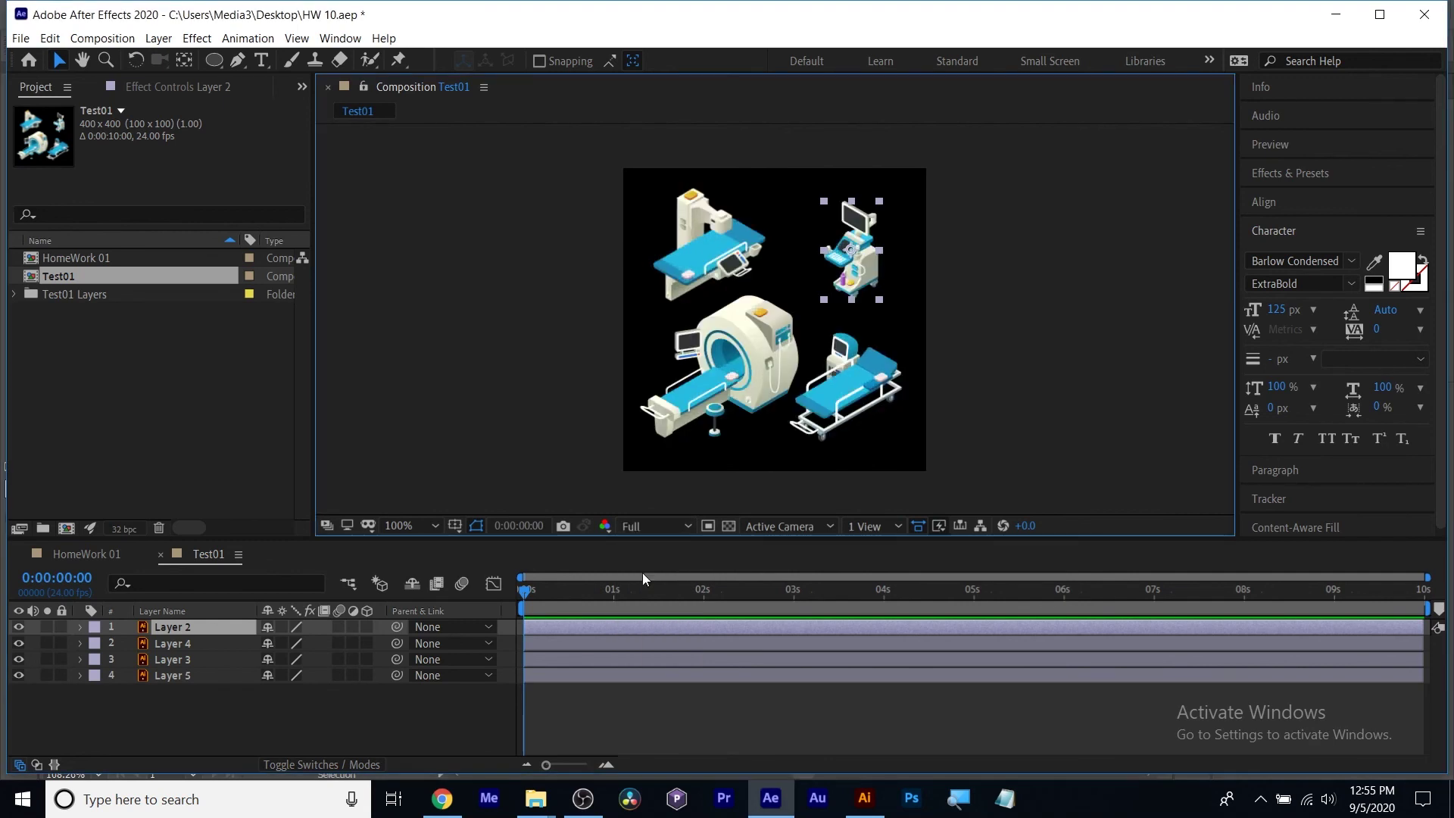
{"action": "left_click", "coordinate": [182, 640]}
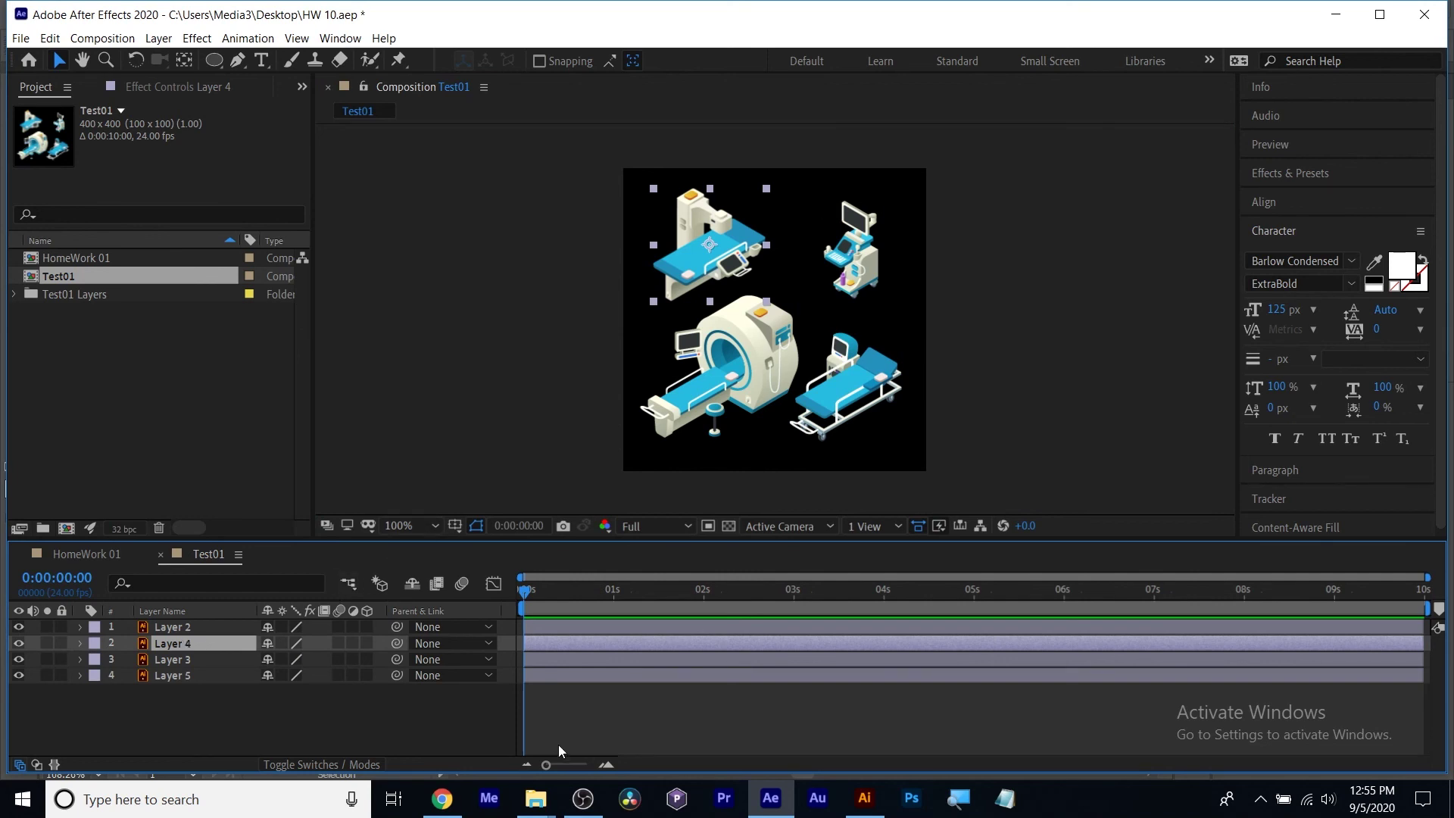
Compare the hospital bed artwork's layer in Illustrator with Layer 5 of the Test01 composition in After Effects.
{"action": "left_click", "coordinate": [864, 798]}
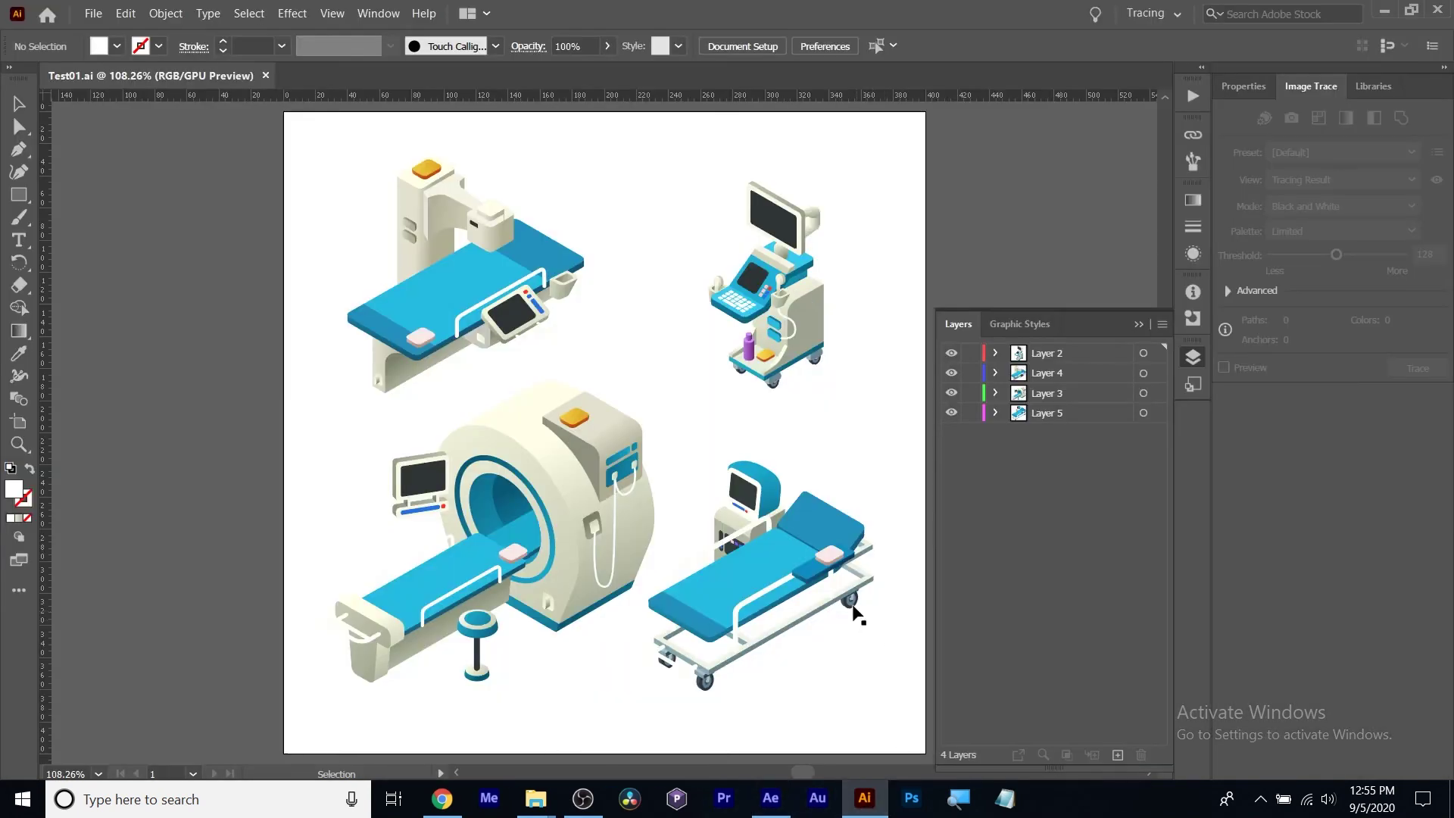
{"action": "left_click", "coordinate": [802, 562]}
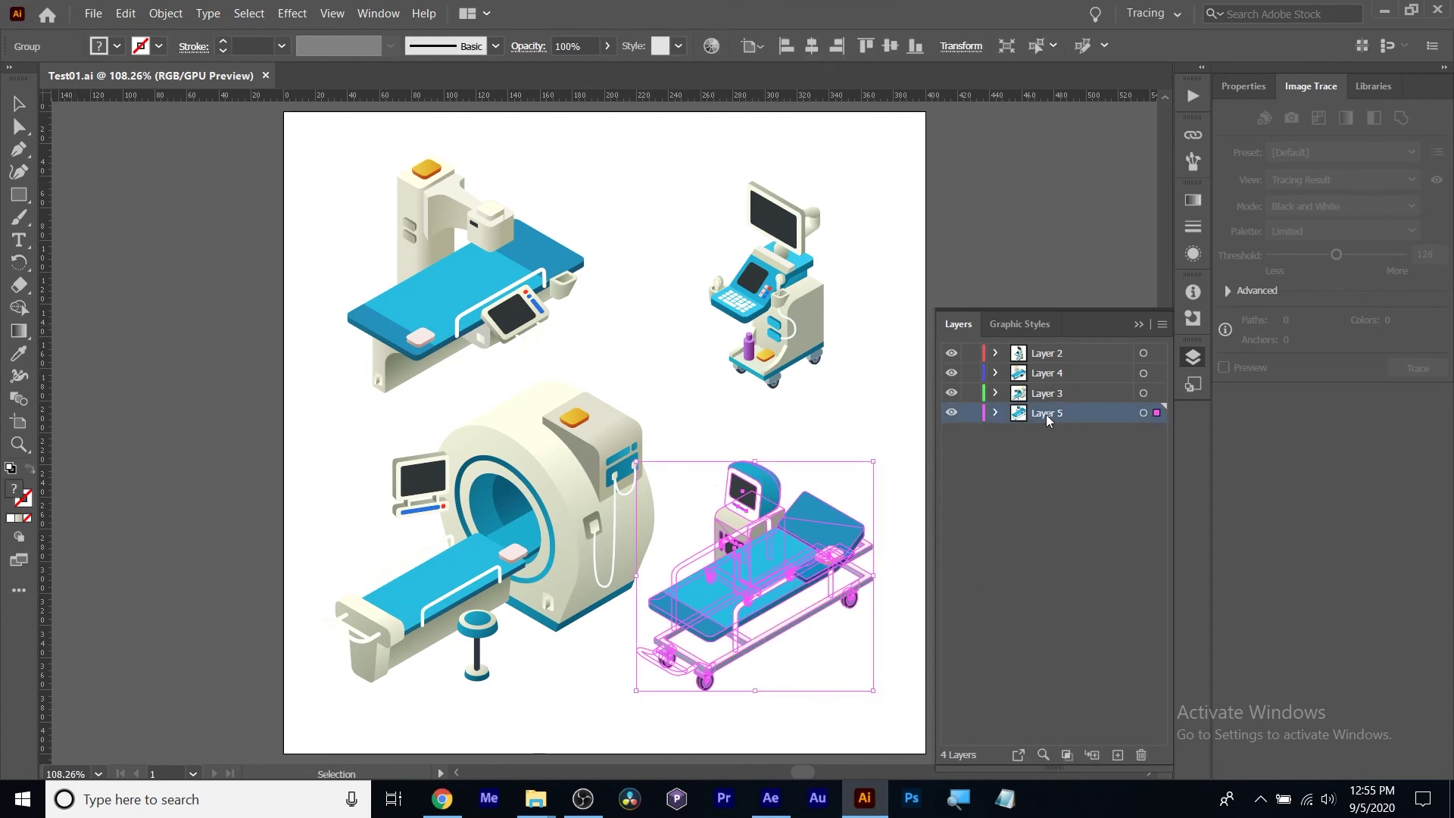
{"action": "left_click", "coordinate": [773, 799]}
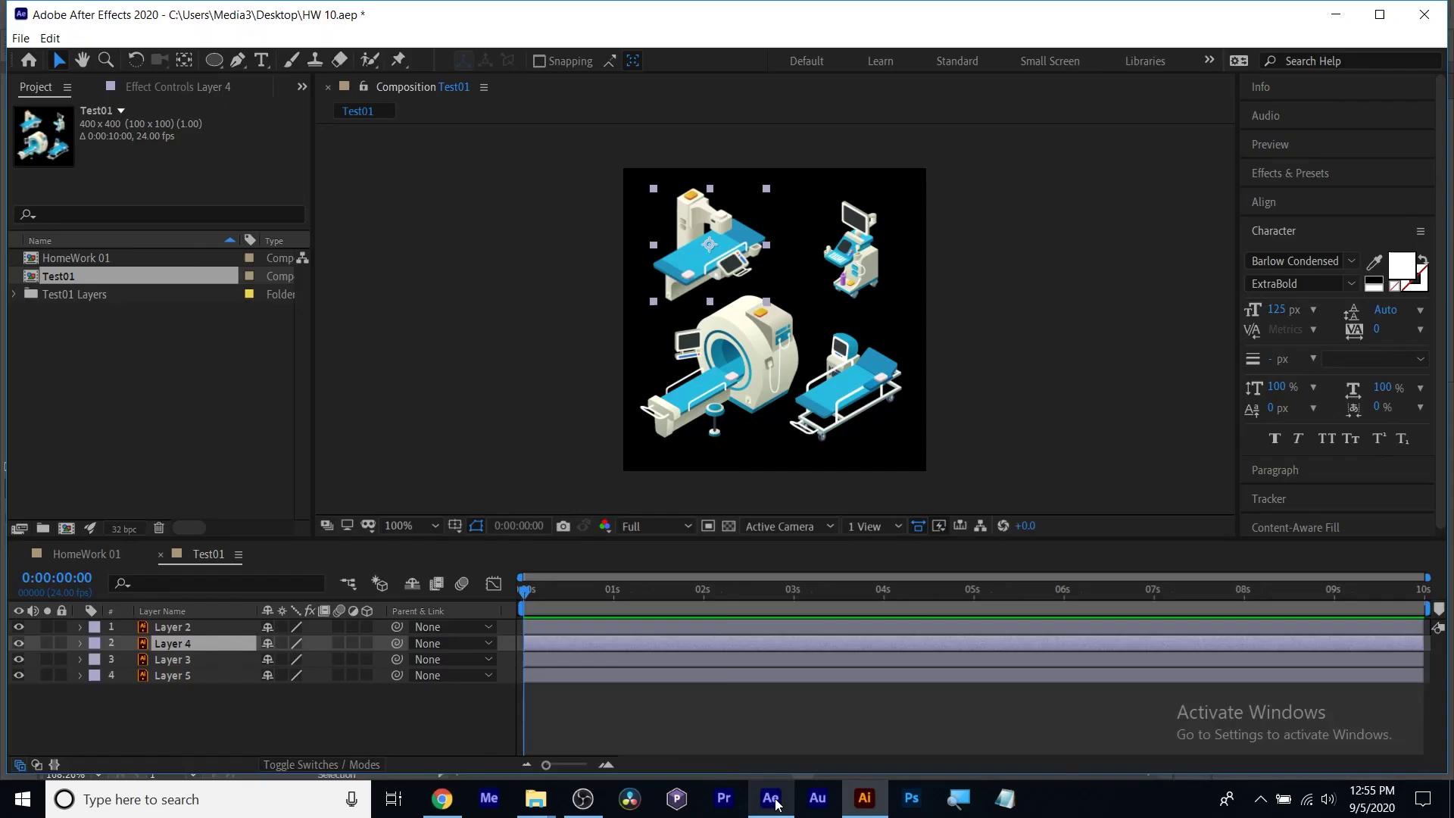
{"action": "left_click", "coordinate": [828, 394]}
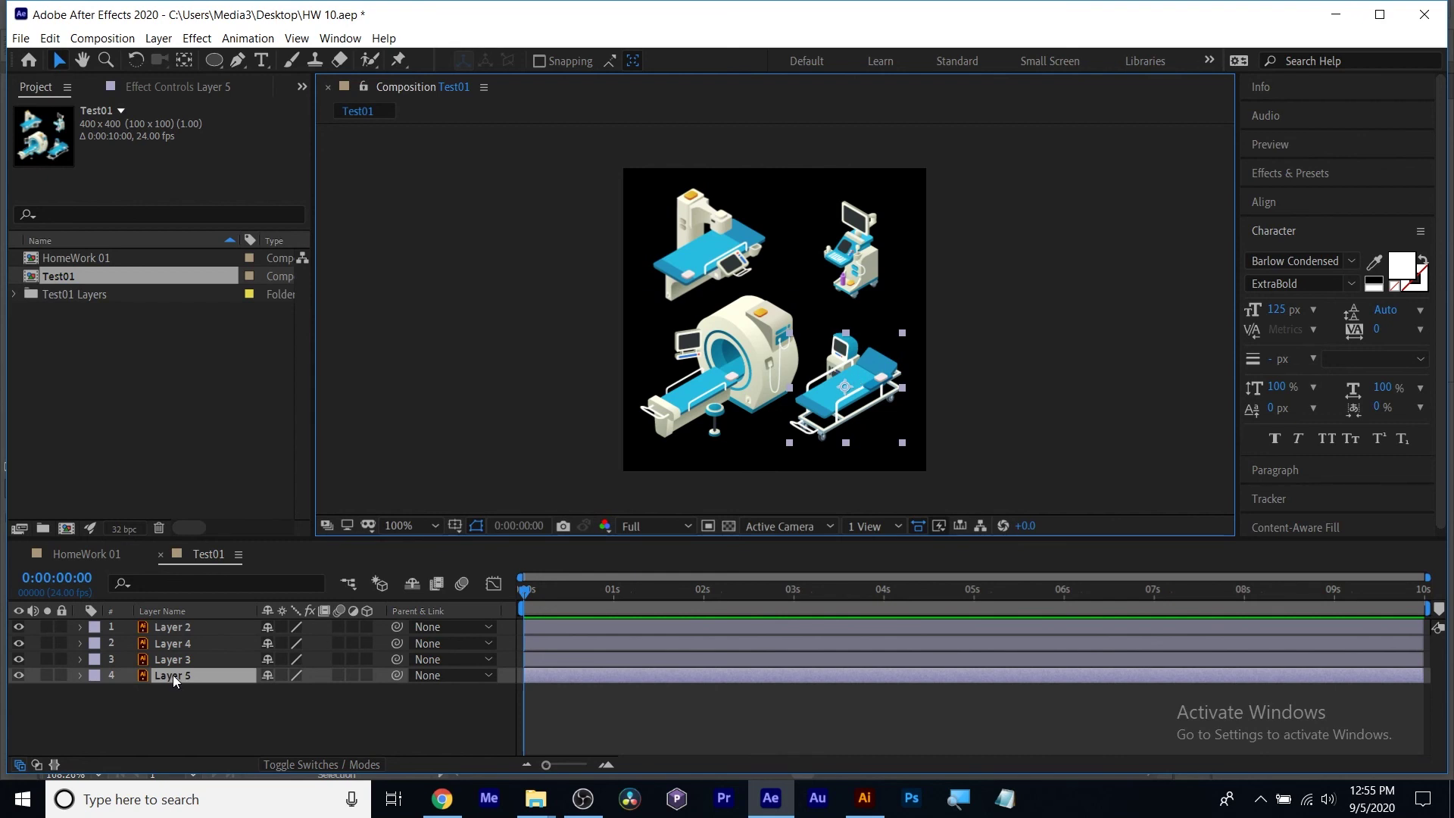
{"action": "left_click", "coordinate": [165, 707]}
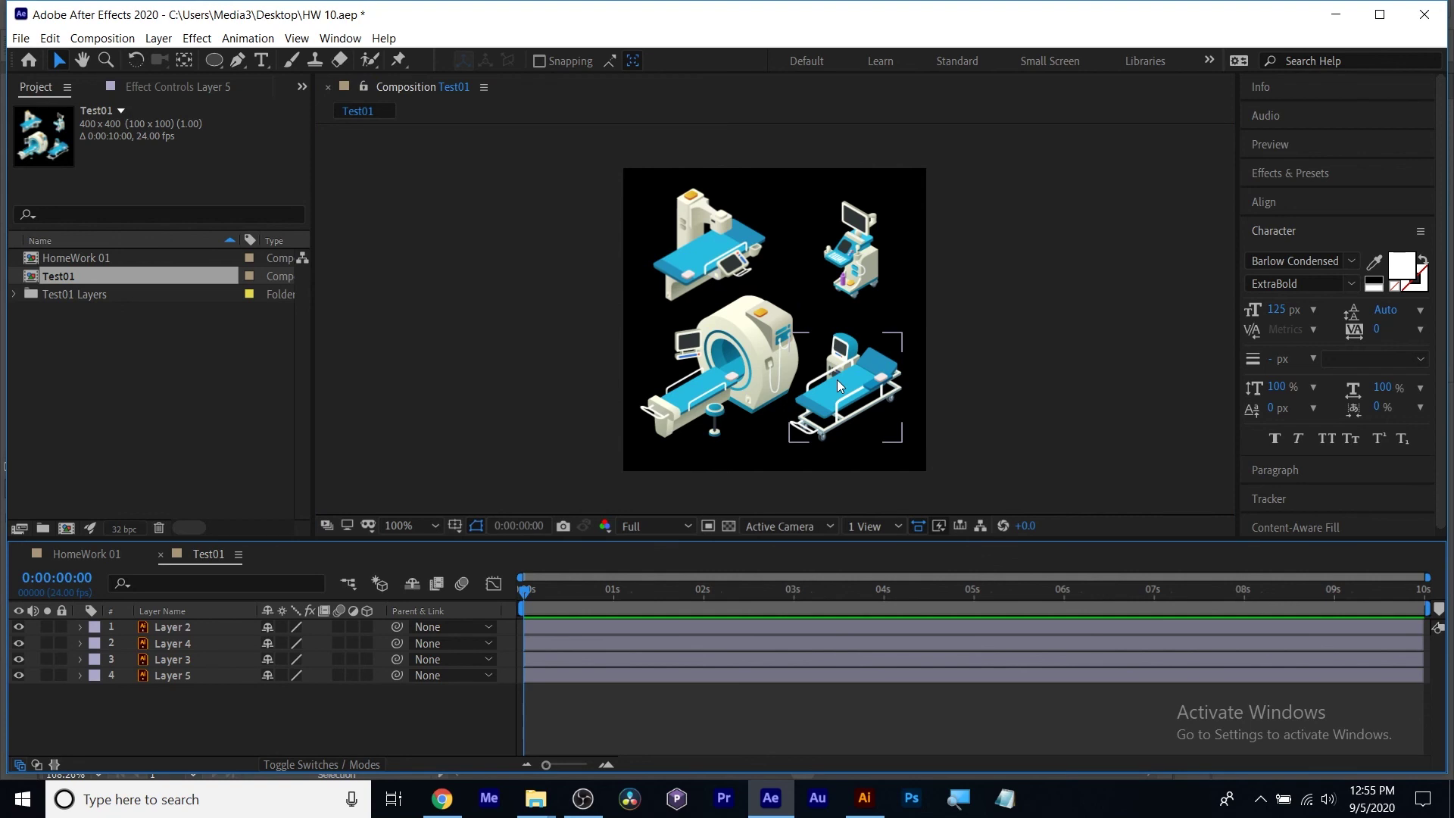
{"action": "left_click", "coordinate": [175, 677]}
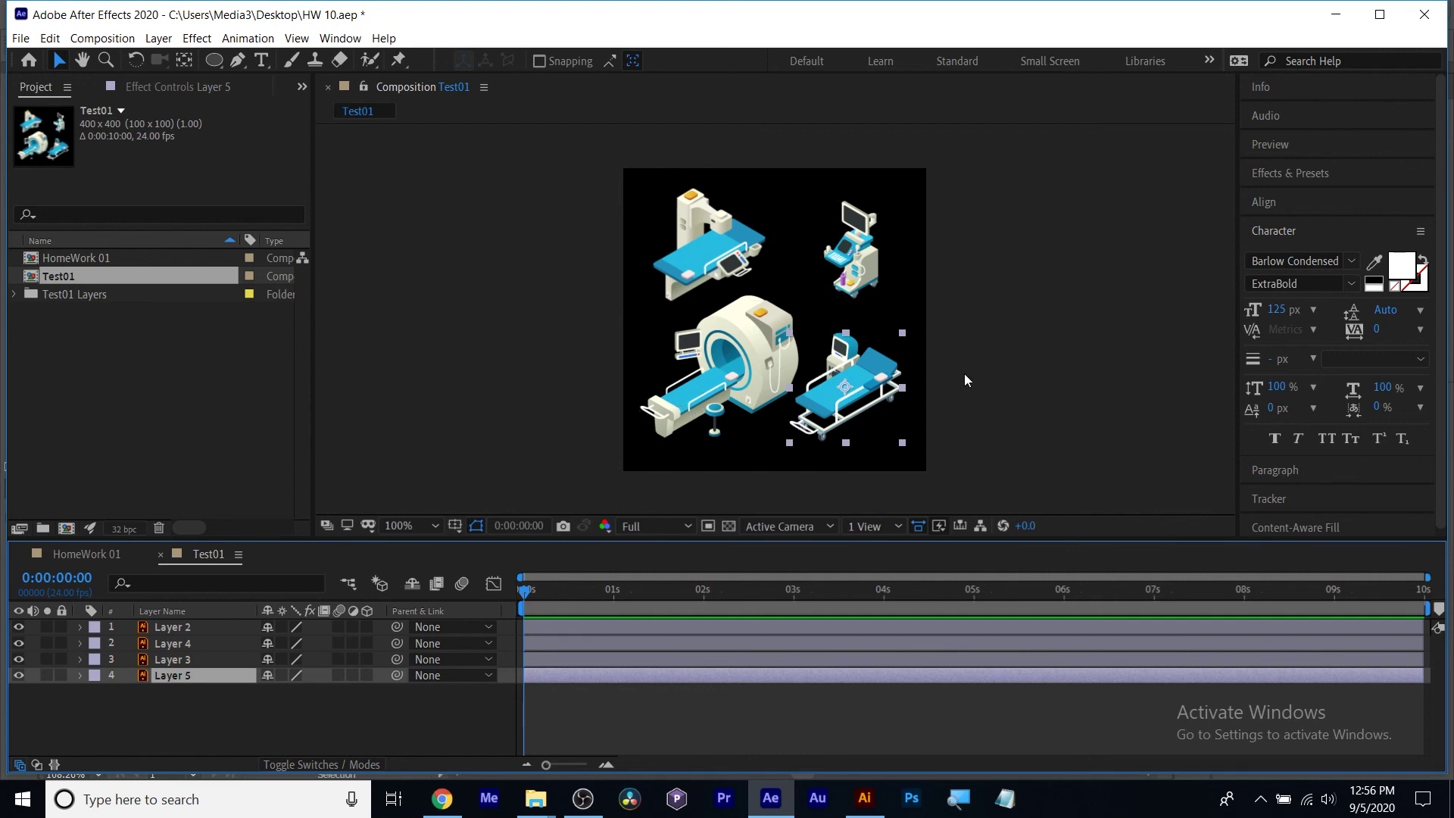
Deselect the bed artwork in Illustrator and return to After Effects with the Test01 playhead at the start.
{"action": "left_click", "coordinate": [864, 797]}
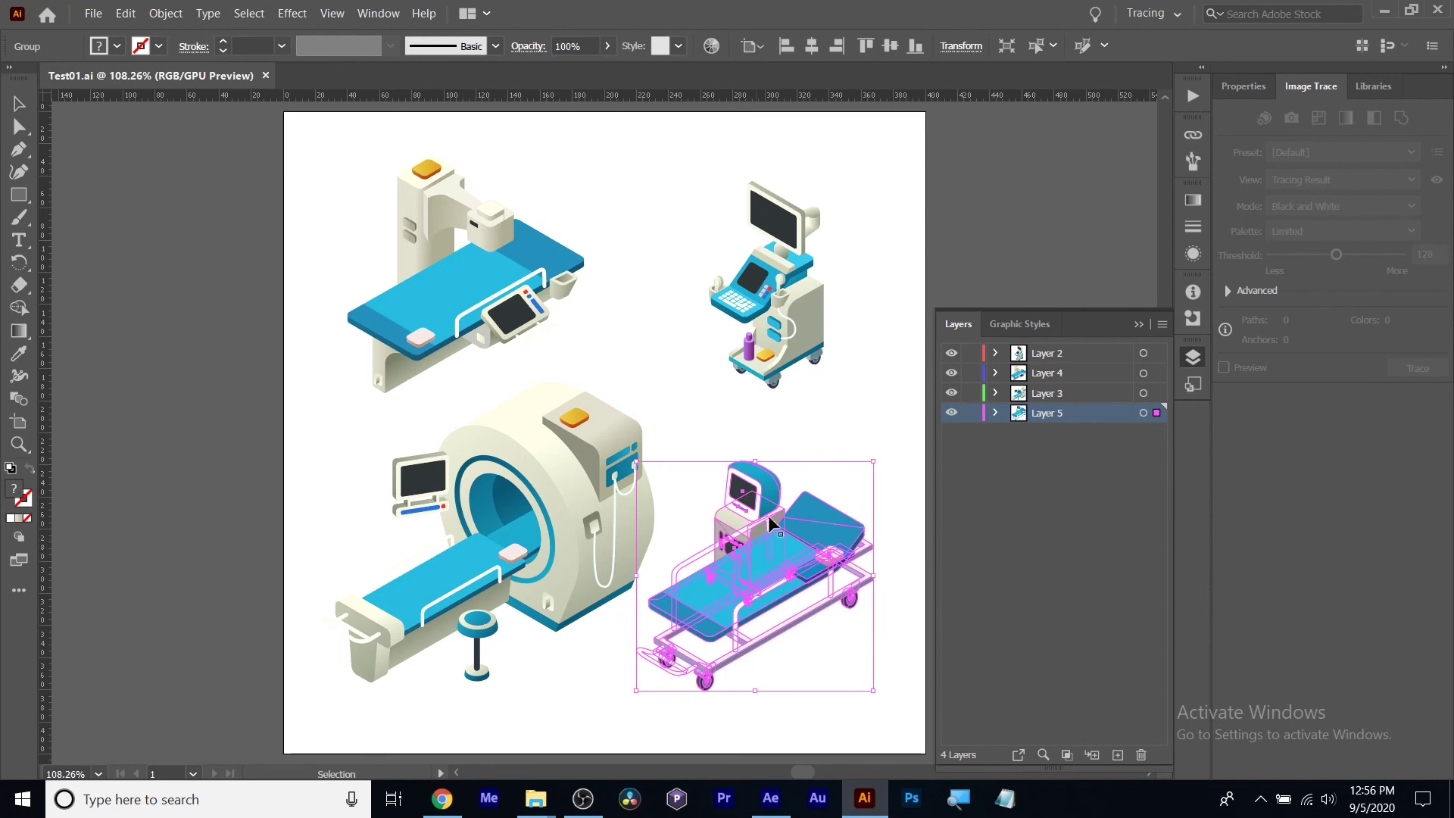
{"action": "left_click", "coordinate": [811, 400]}
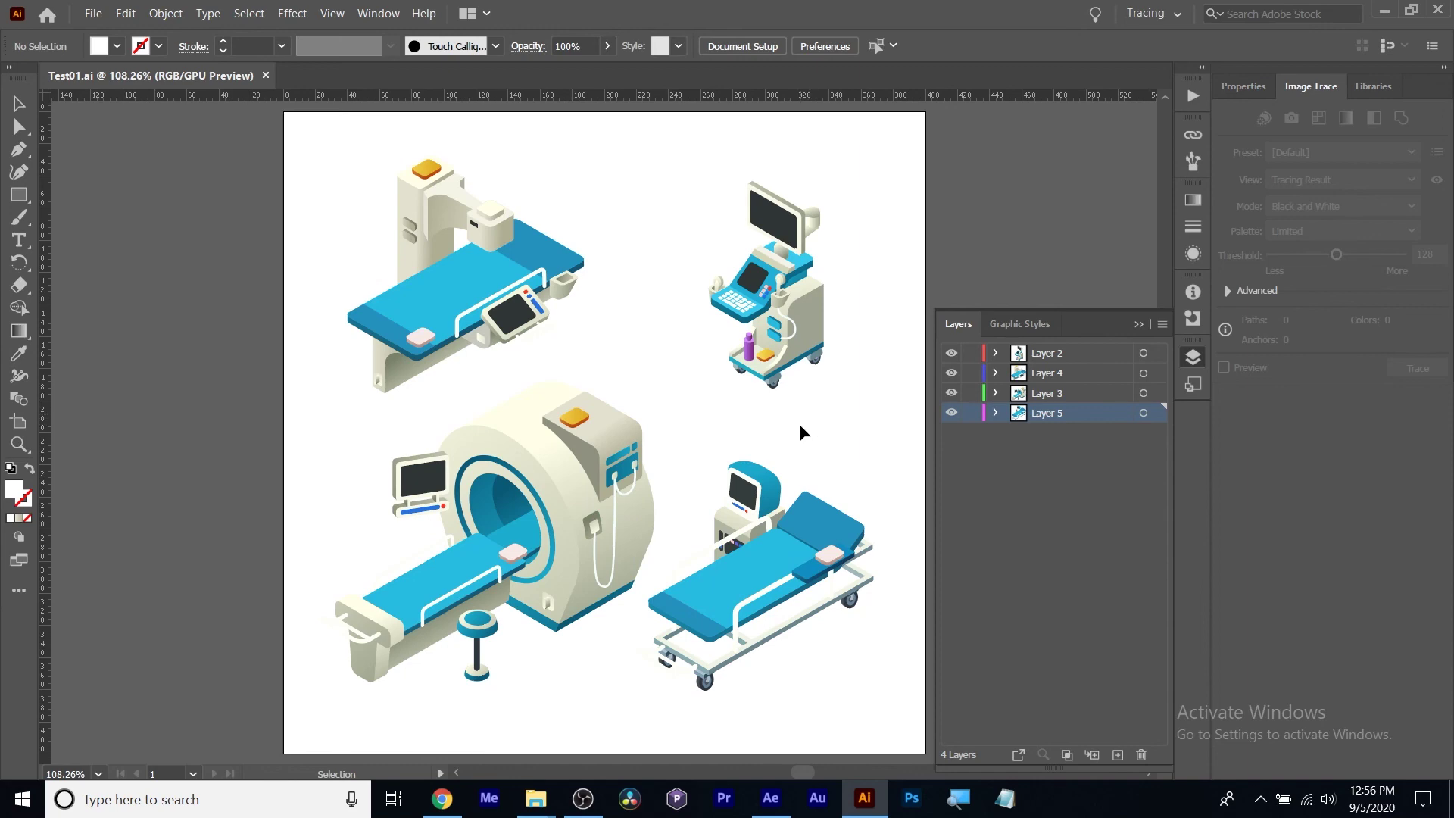
{"action": "left_click", "coordinate": [770, 798]}
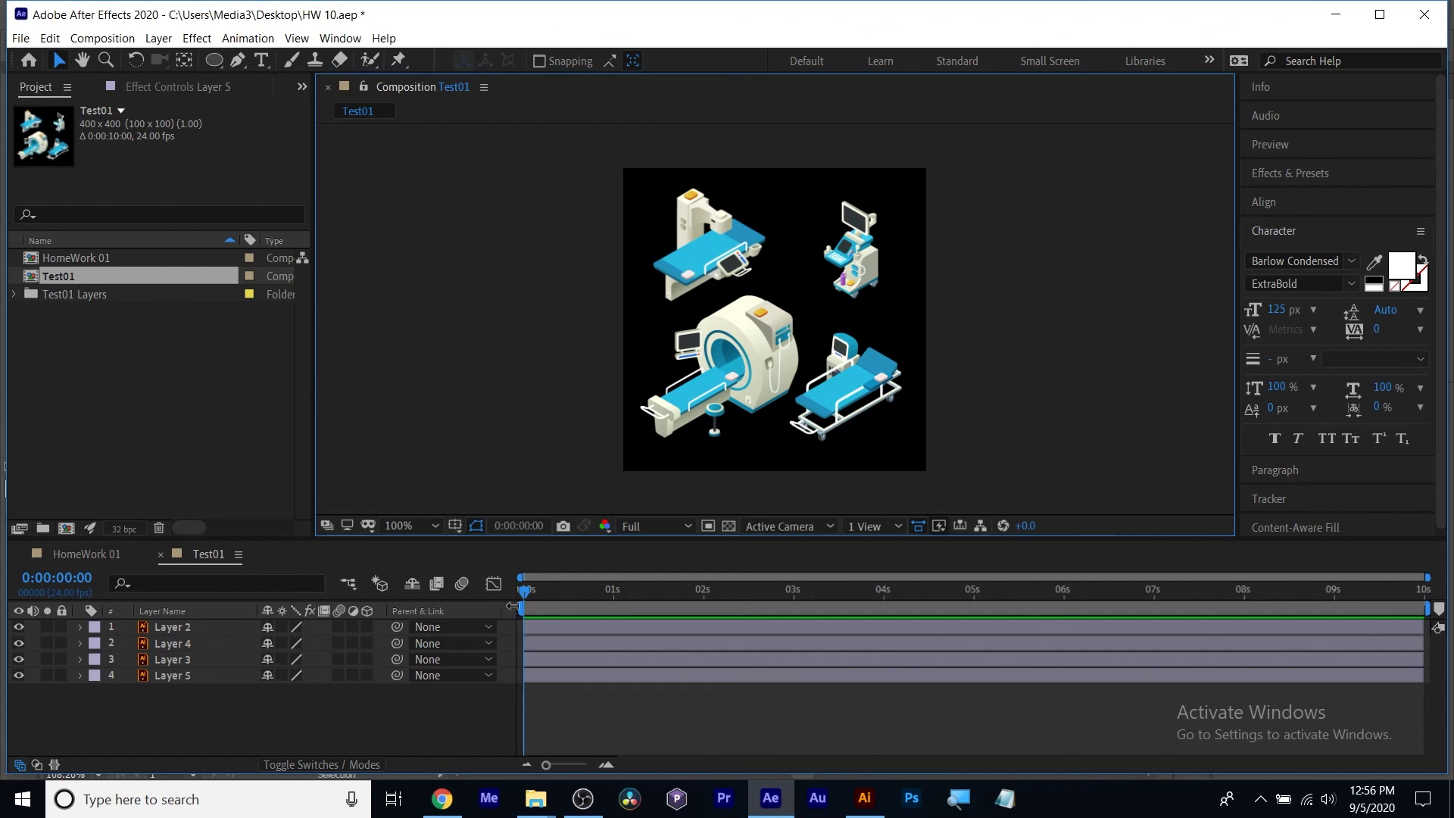
{"action": "left_click_drag", "start_coordinate": [532, 590], "coordinate": [456, 589]}
{"action": "left_click", "coordinate": [124, 430]}
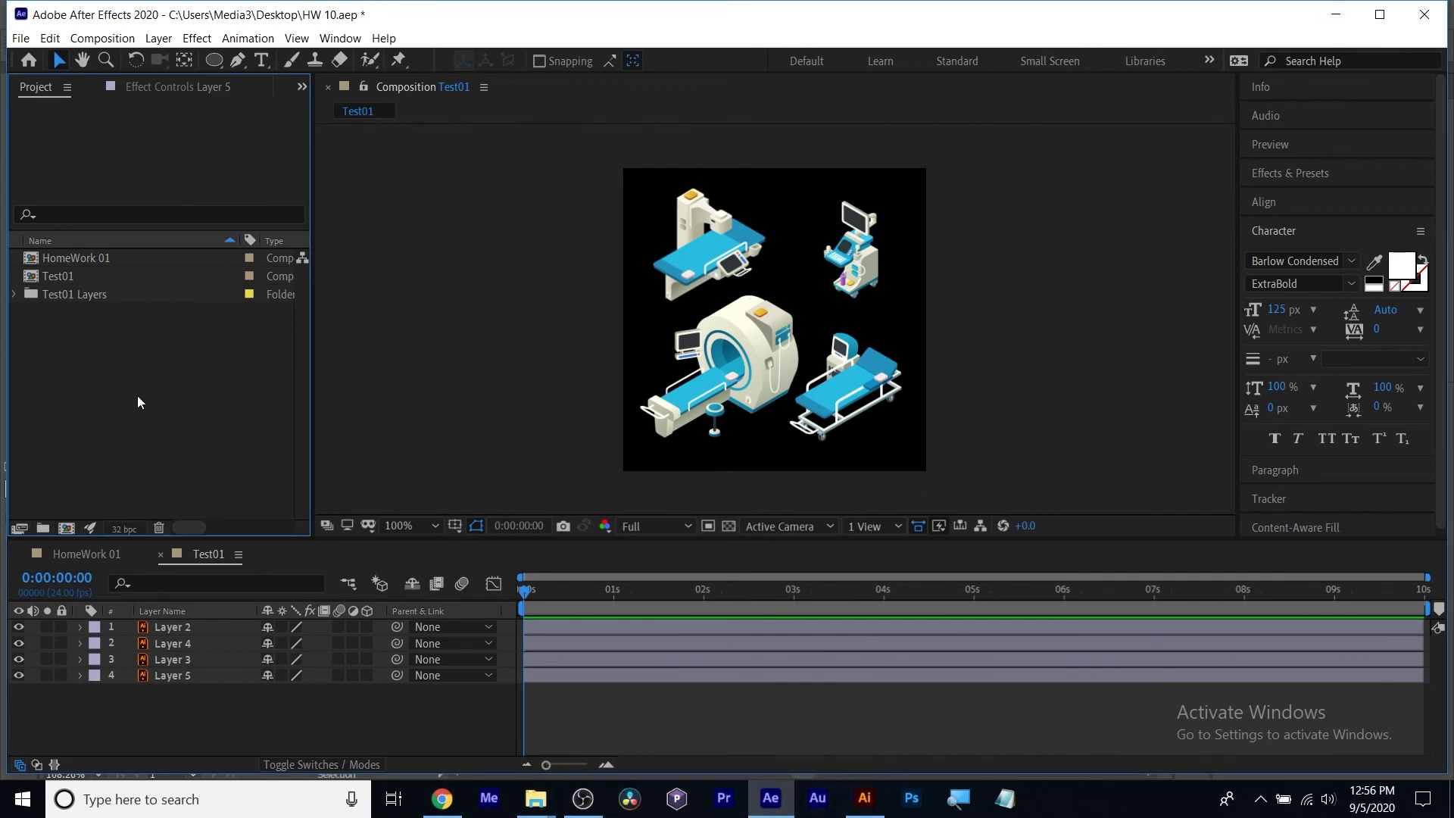
Switch to Illustrator and delete Layer 4, Layer 3 and Layer 5, keeping only the ultrasound cart's Layer 2.
{"action": "left_click", "coordinate": [1336, 15]}
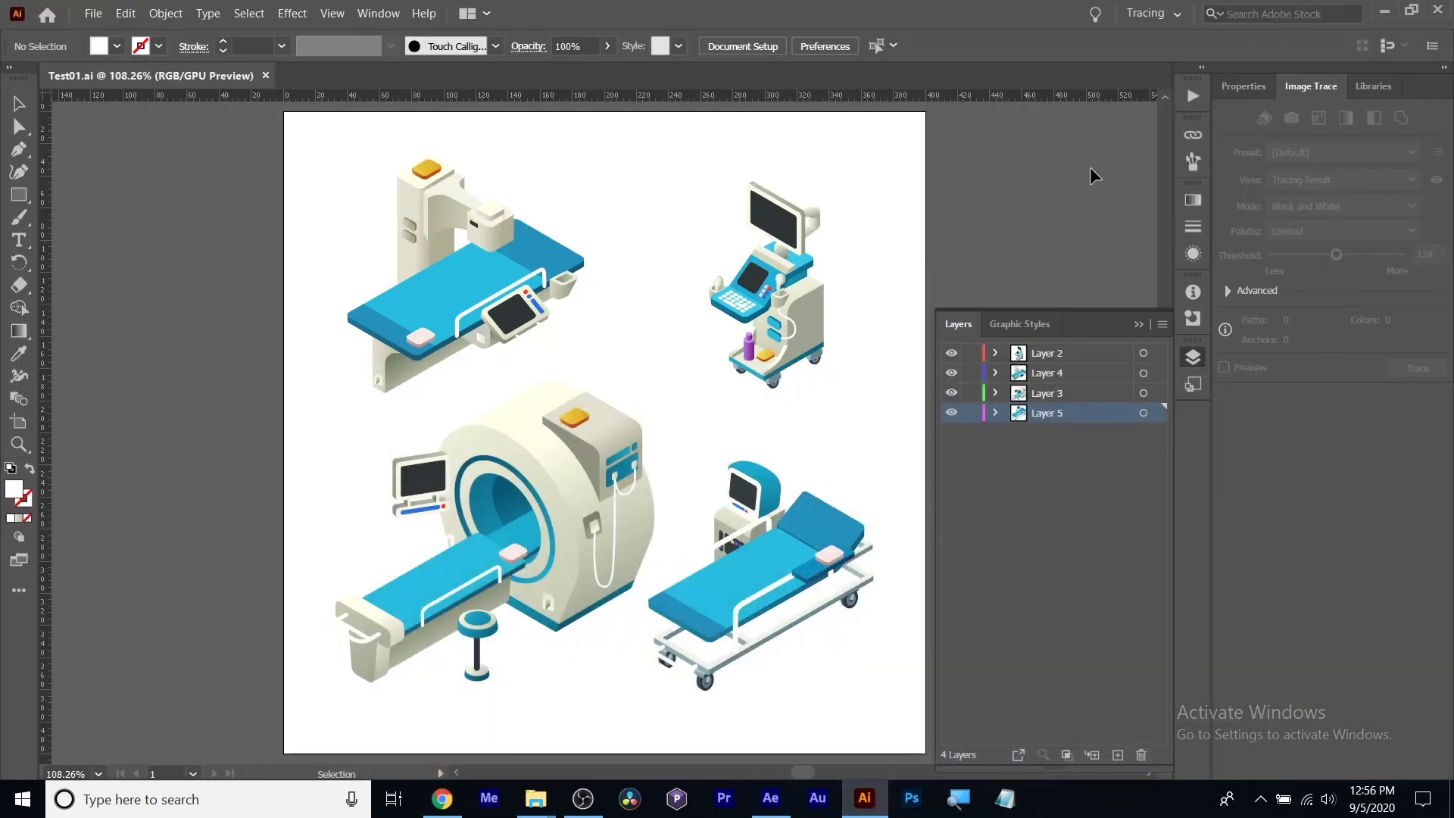
{"action": "left_click", "coordinate": [1054, 374]}
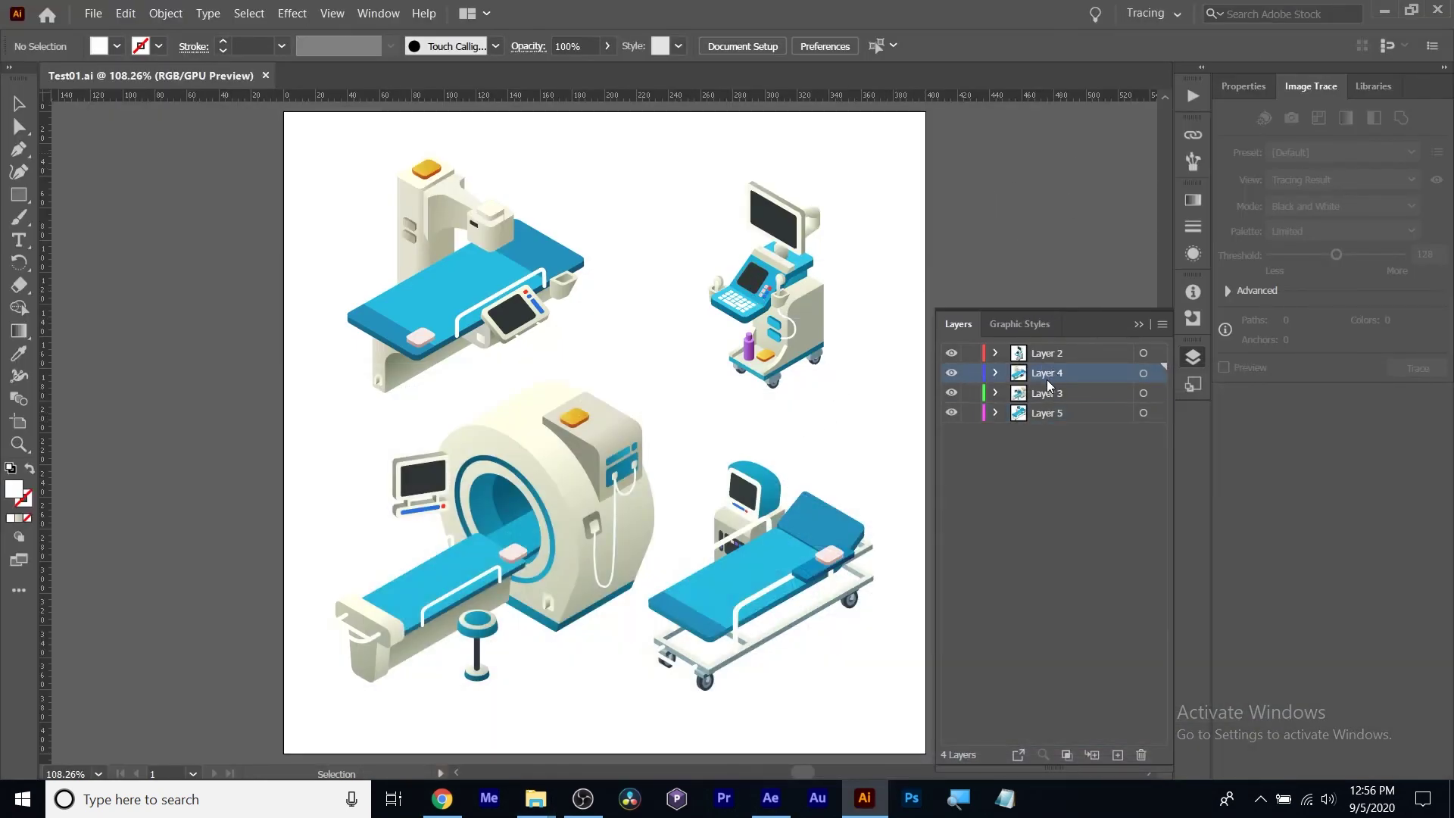
{"action": "left_click", "coordinate": [1036, 416], "text": "shift"}
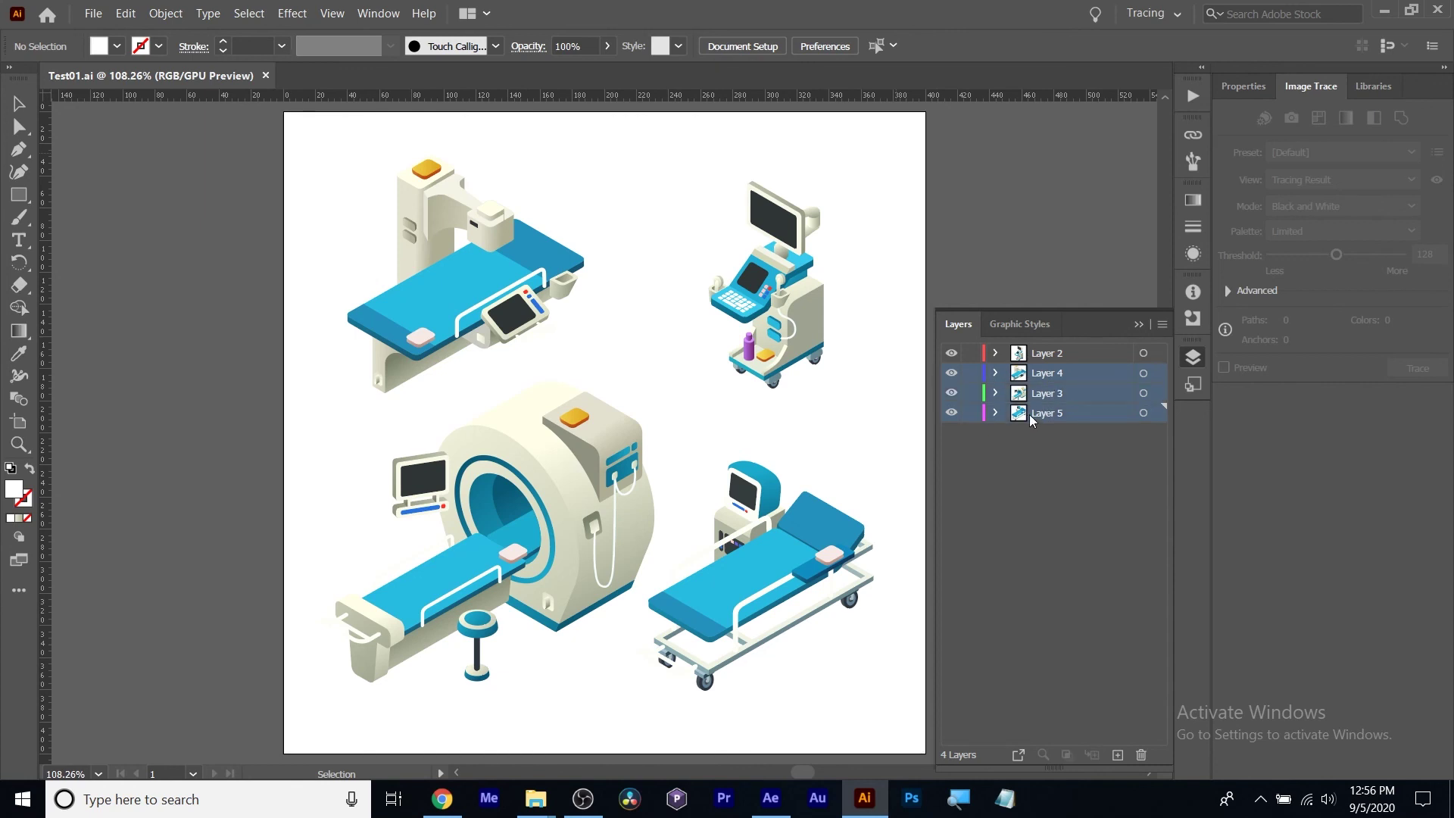
{"action": "left_click", "coordinate": [1138, 755]}
{"action": "left_click", "coordinate": [765, 418]}
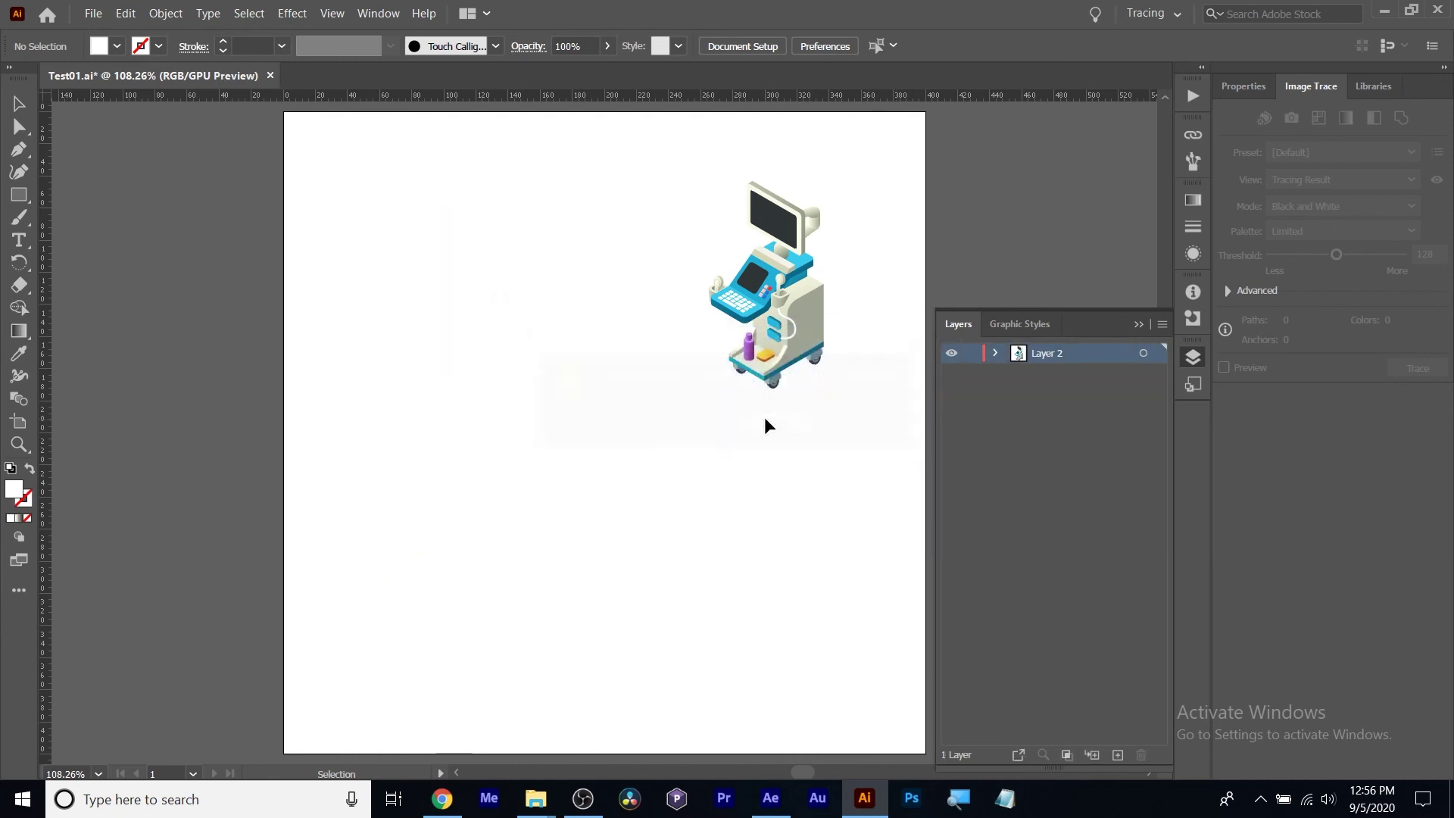
Expand Layer 2 and save the reduced document under the new name Test02 with the Illustrator 2020 version option.
{"action": "left_click", "coordinate": [995, 354]}
{"action": "left_click", "coordinate": [93, 13]}
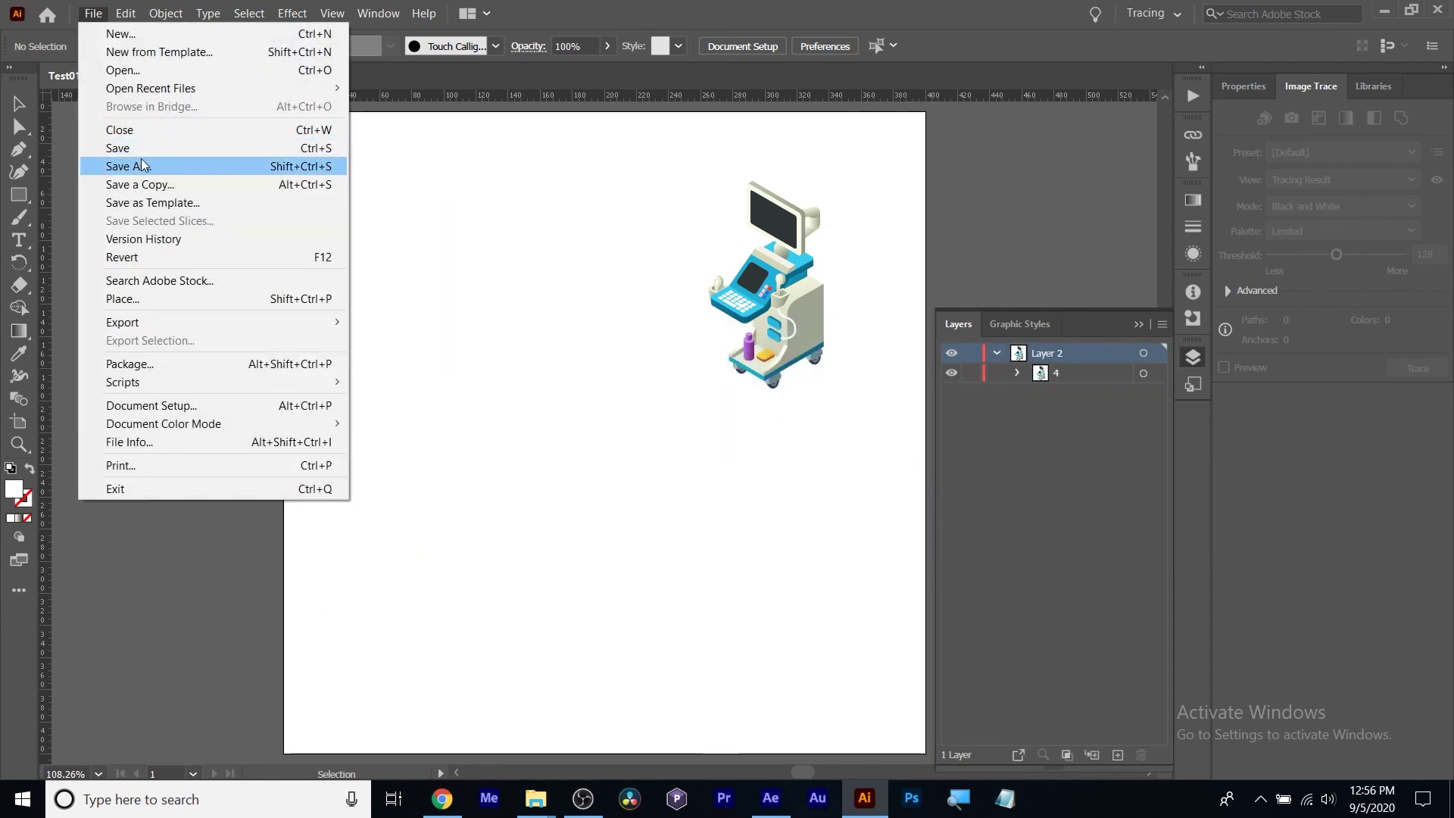
{"action": "left_click", "coordinate": [146, 162]}
{"action": "type", "text": "Test02"}
{"action": "key", "text": "Return"}
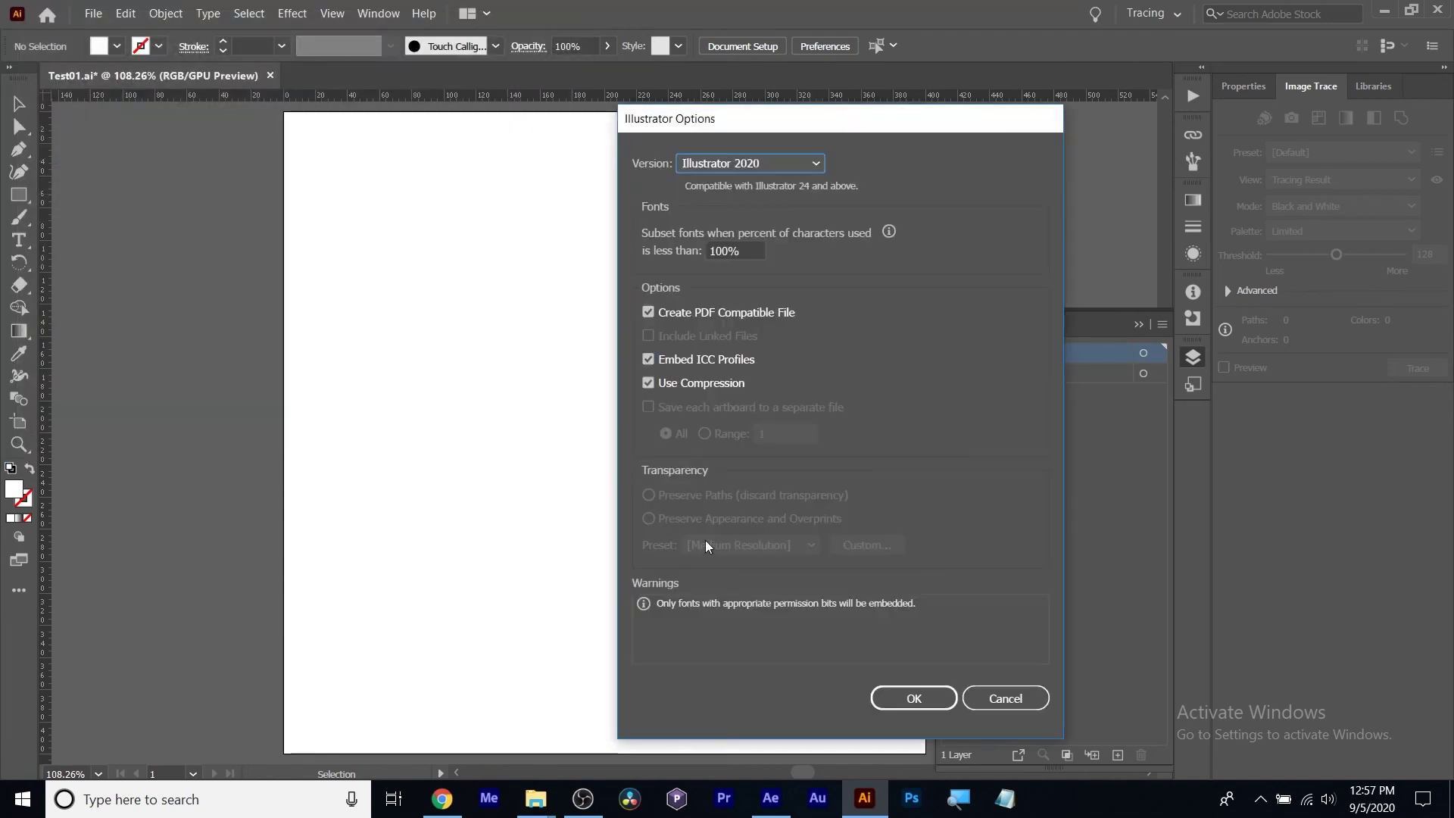
{"action": "left_click", "coordinate": [887, 692]}
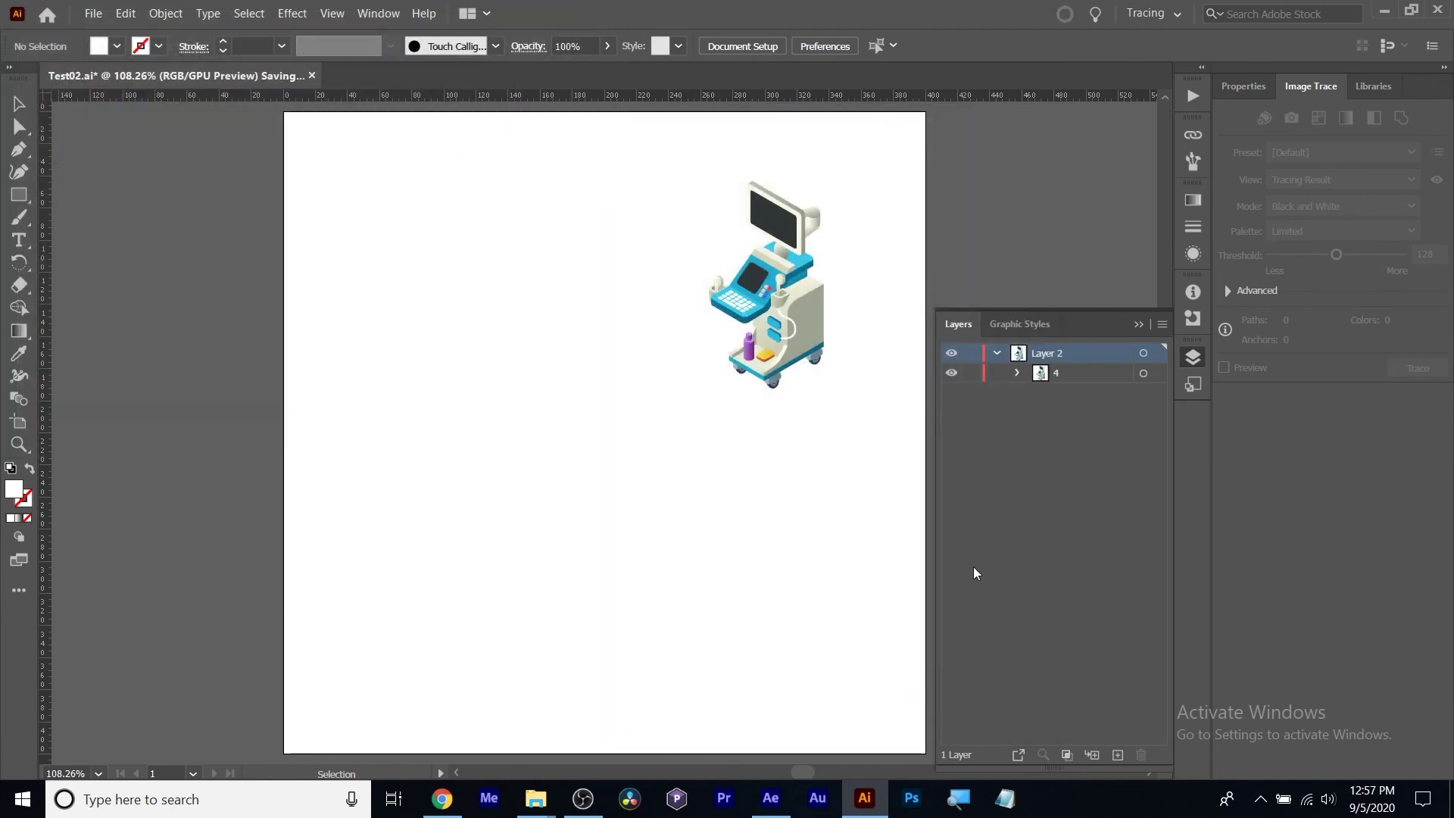
Examine the nested groups and paths inside group 4 of Layer 2, and collapse the layer again.
{"action": "left_click", "coordinate": [1016, 373]}
{"action": "left_click", "coordinate": [1038, 393]}
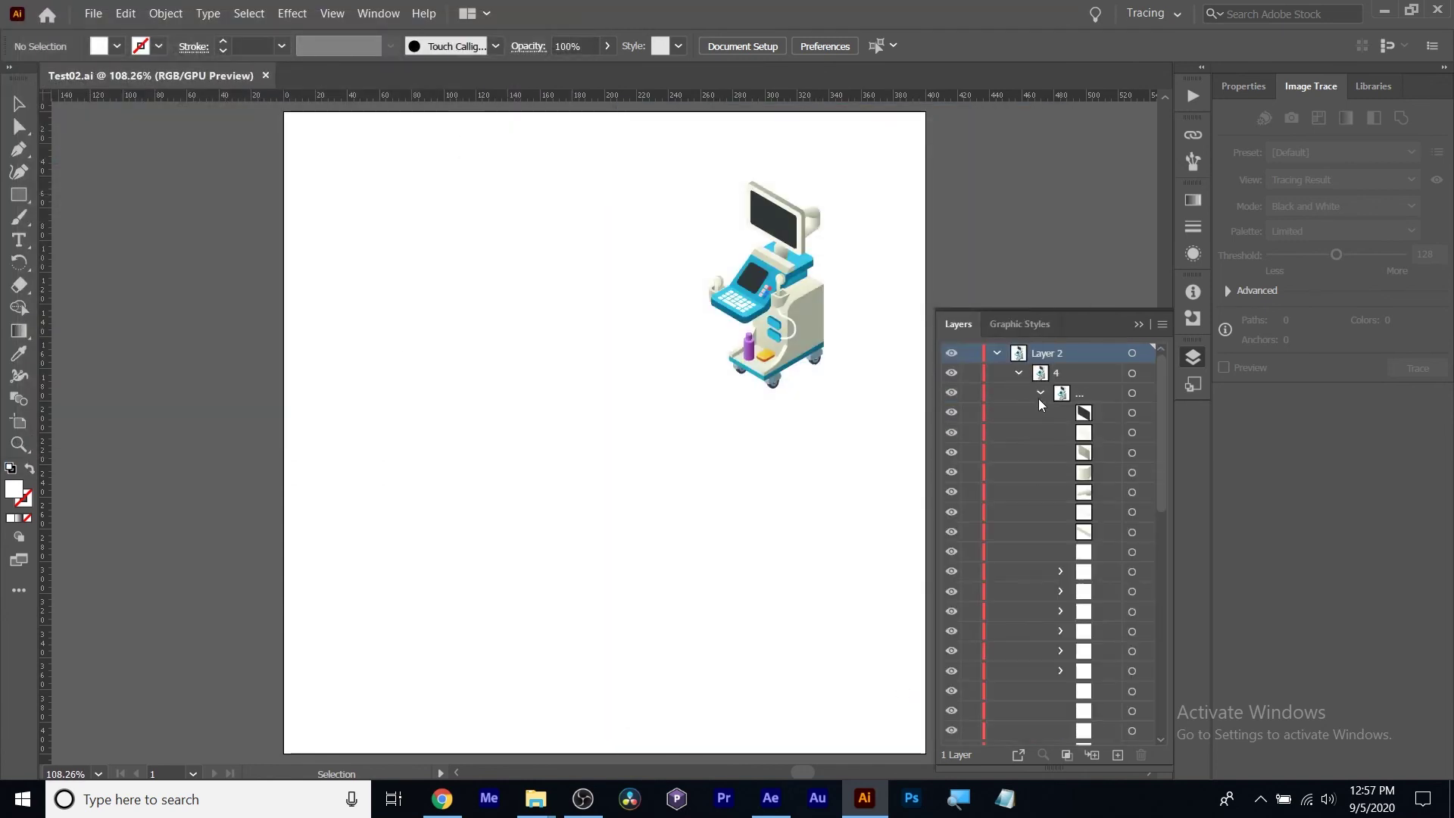
{"action": "scroll", "coordinate": [1014, 540], "scroll_direction": "down", "scroll_amount": 5}
{"action": "scroll", "coordinate": [1013, 540], "scroll_direction": "up", "scroll_amount": 5}
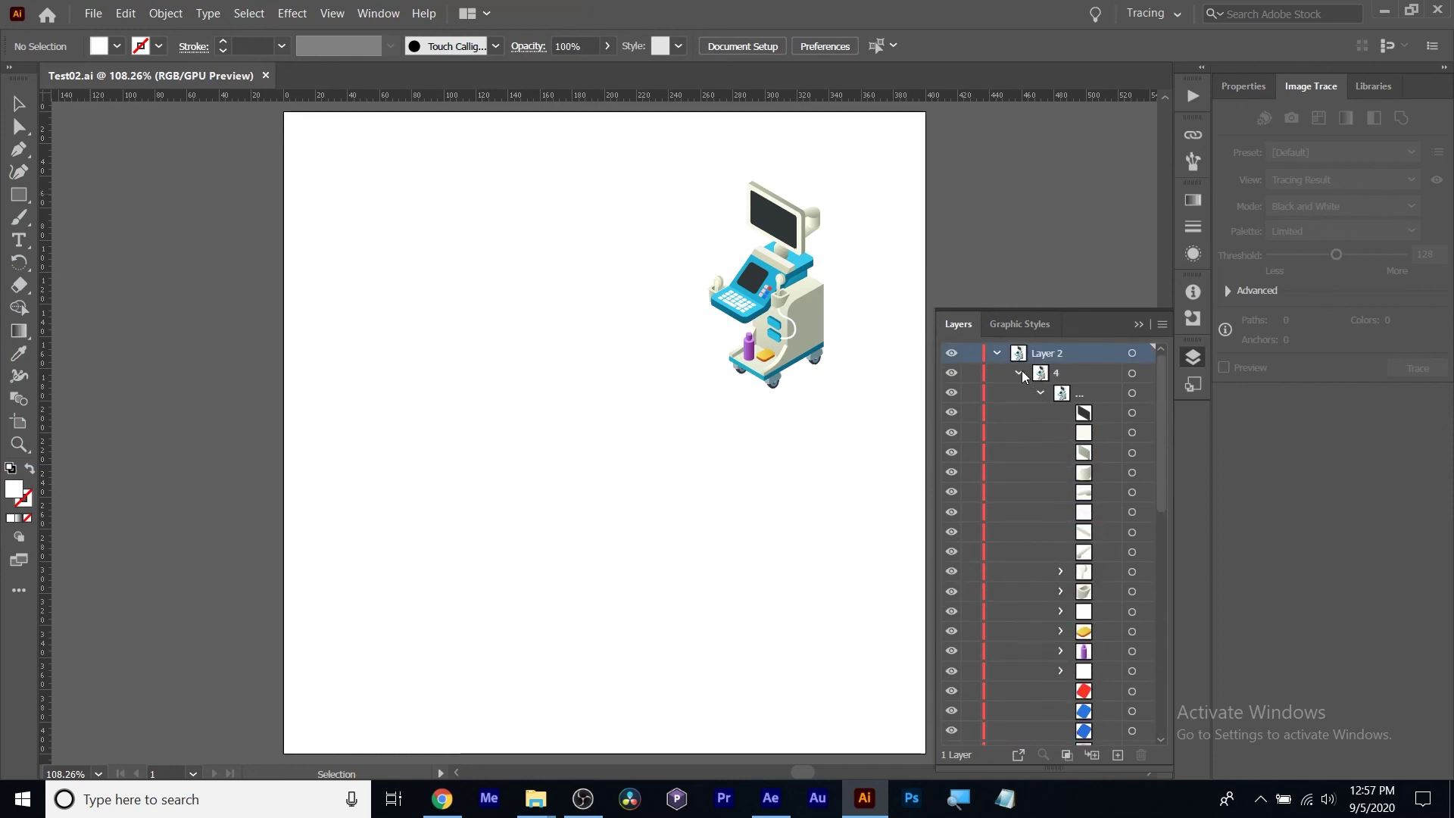
{"action": "left_click", "coordinate": [1019, 373]}
{"action": "left_click", "coordinate": [996, 353]}
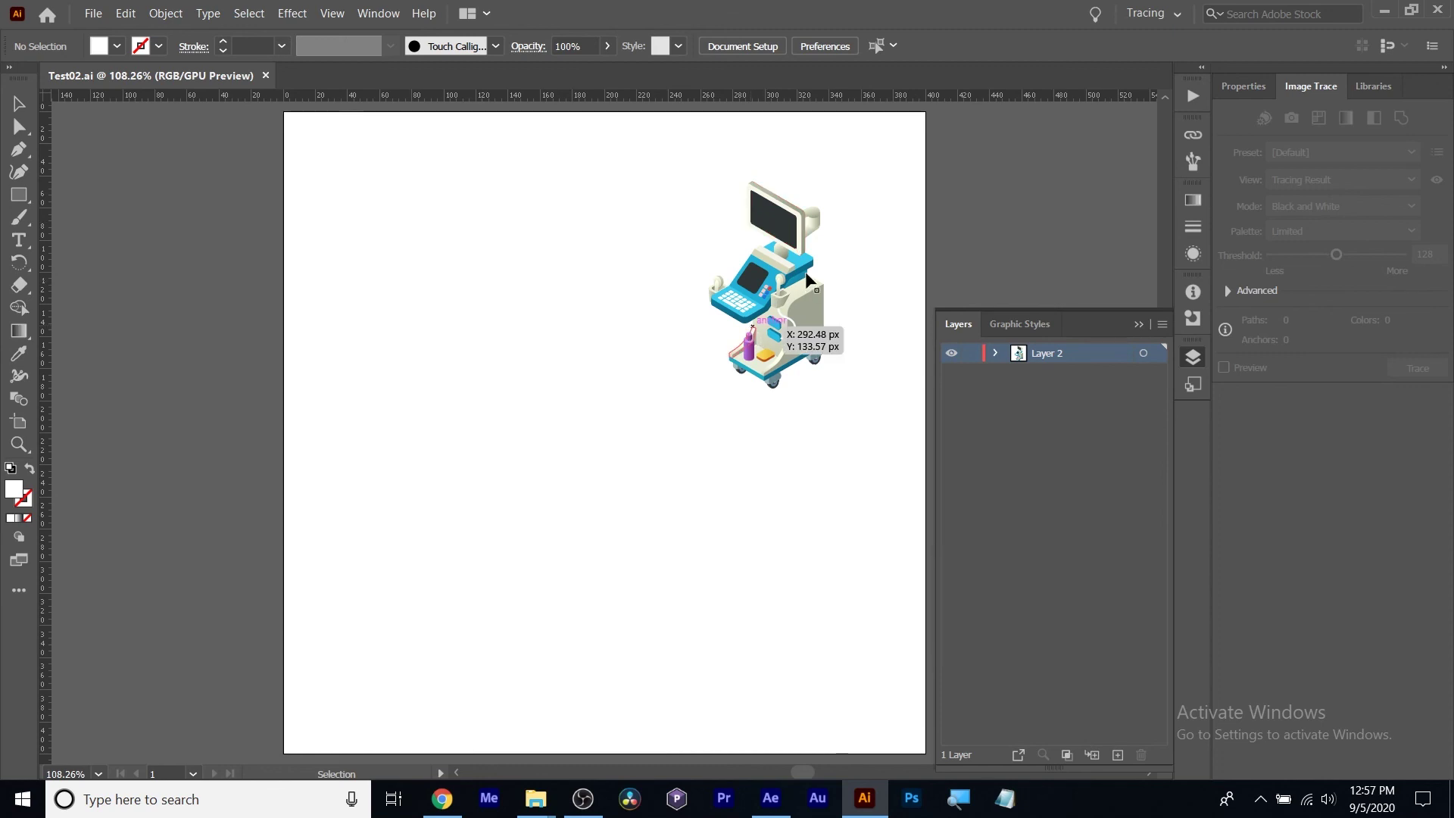
Select all the ultrasound cart artwork on Layer 2 and ungroup it.
{"action": "scroll", "coordinate": [788, 311], "scroll_direction": "up", "scroll_amount": 2}
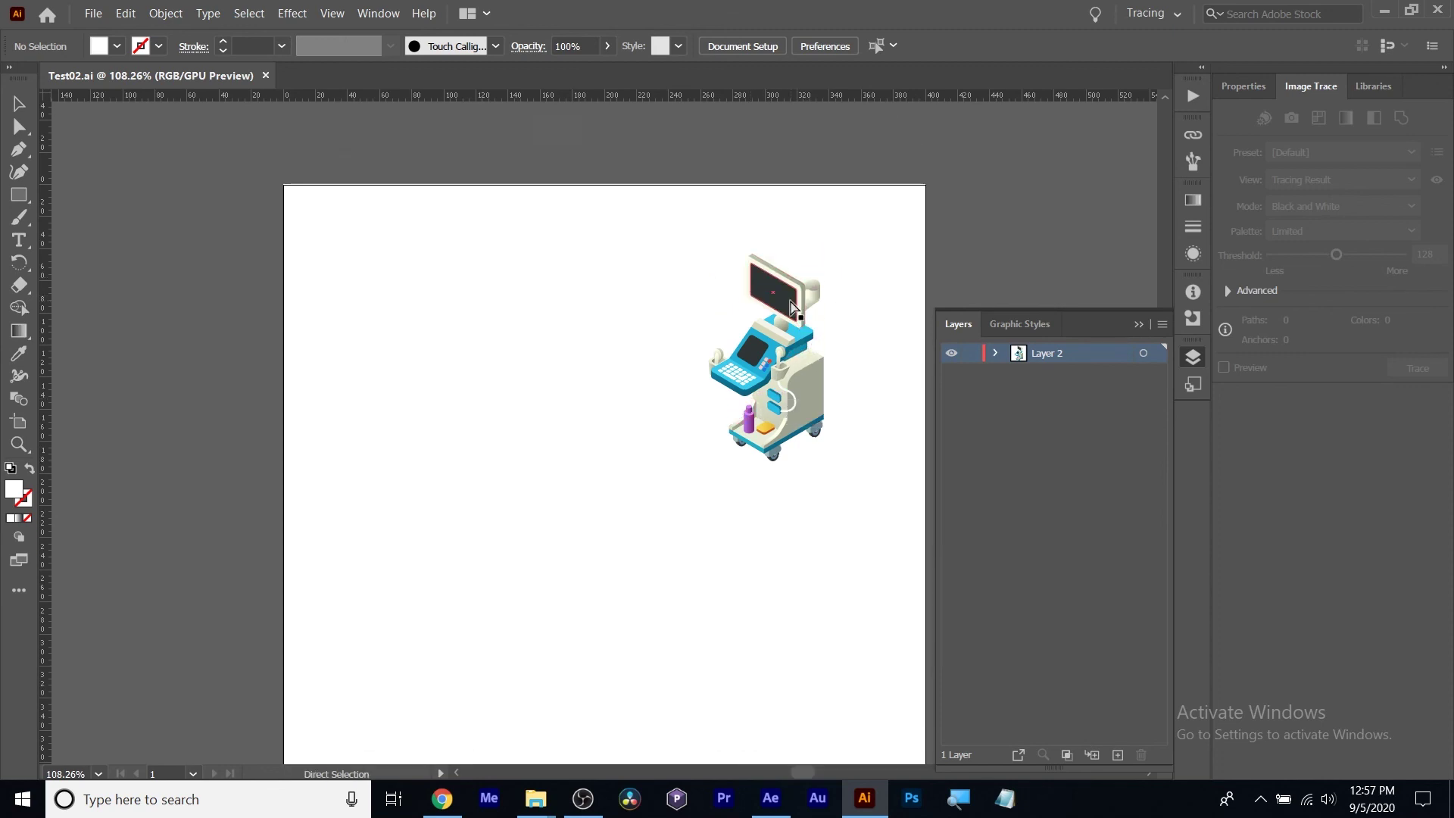
{"action": "key", "text": "ctrl+equal"}
{"action": "key", "text": "ctrl+equal"}
{"action": "key", "text": "ctrl+equal"}
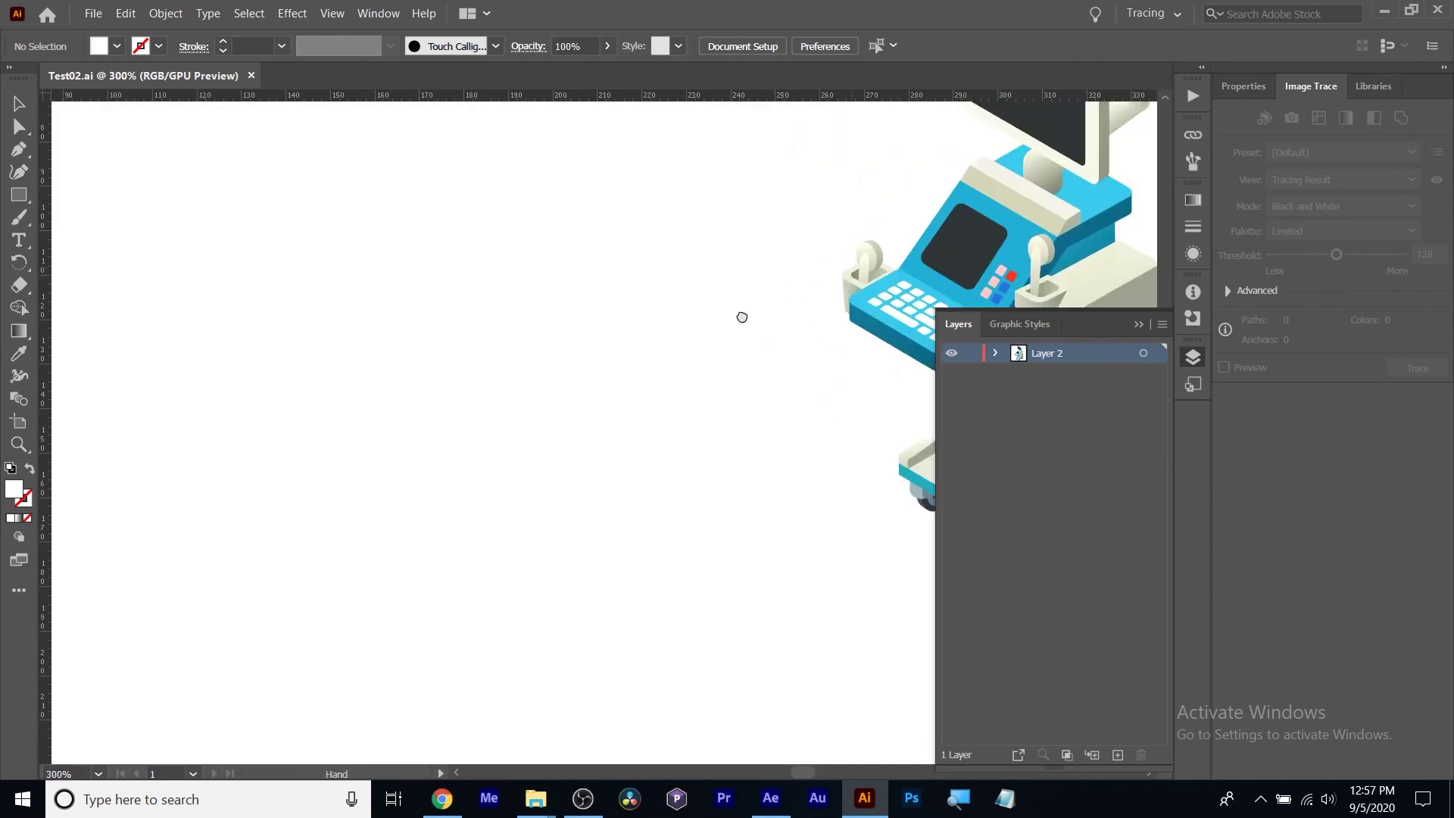
{"action": "left_click_drag", "start_coordinate": [740, 315], "coordinate": [213, 467]}
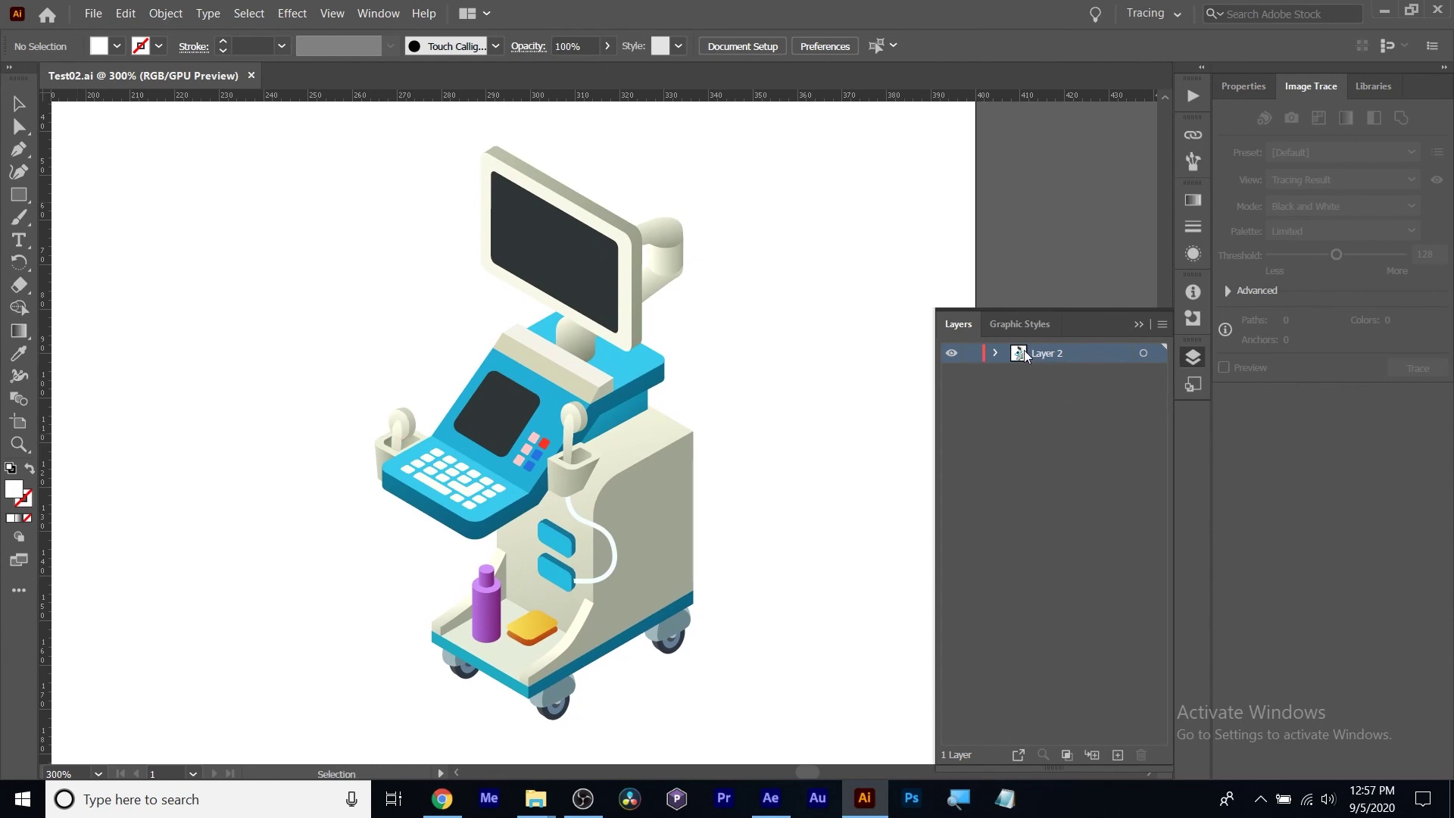
{"action": "left_click", "coordinate": [1157, 353]}
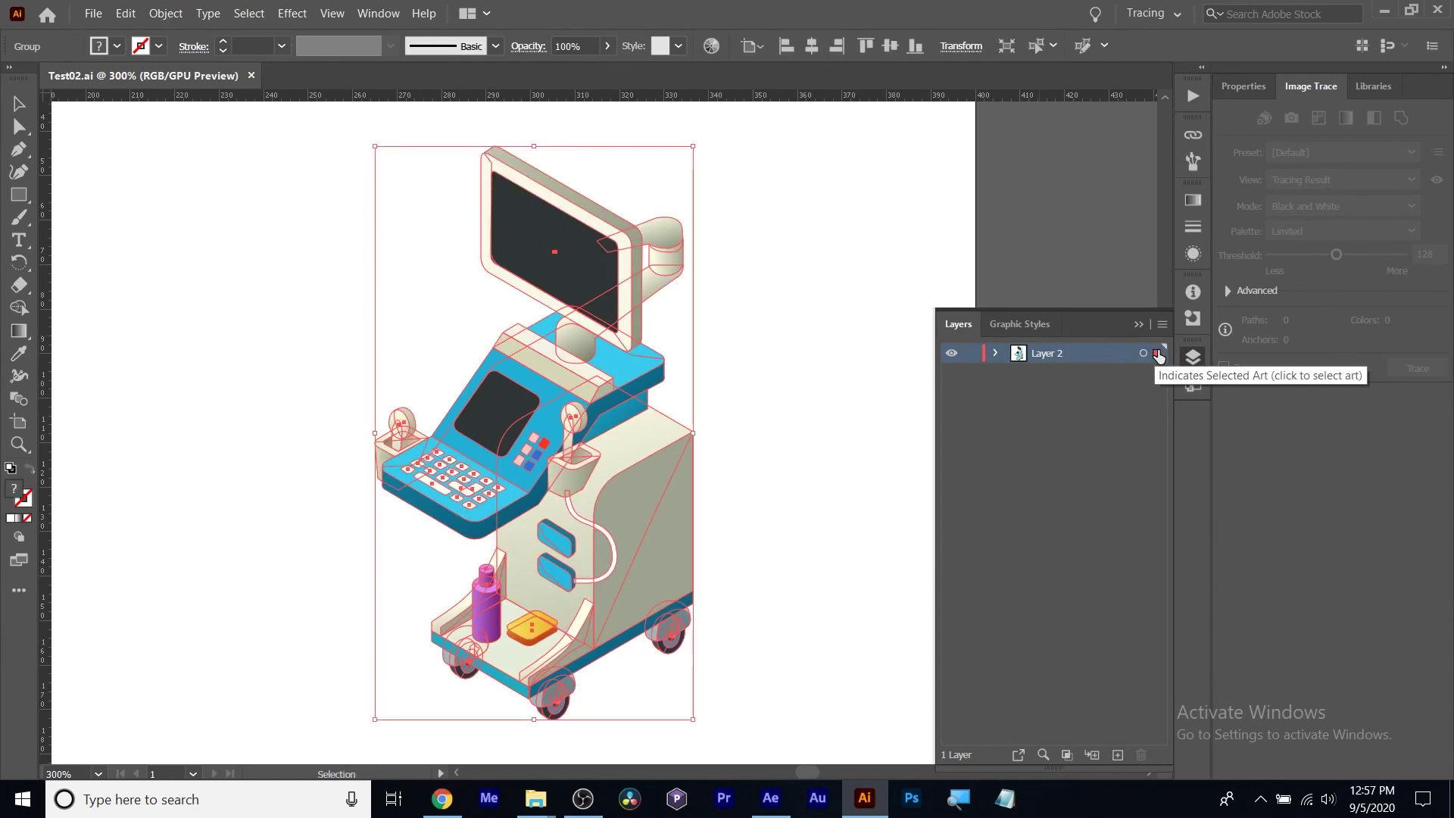
{"action": "left_click", "coordinate": [166, 14]}
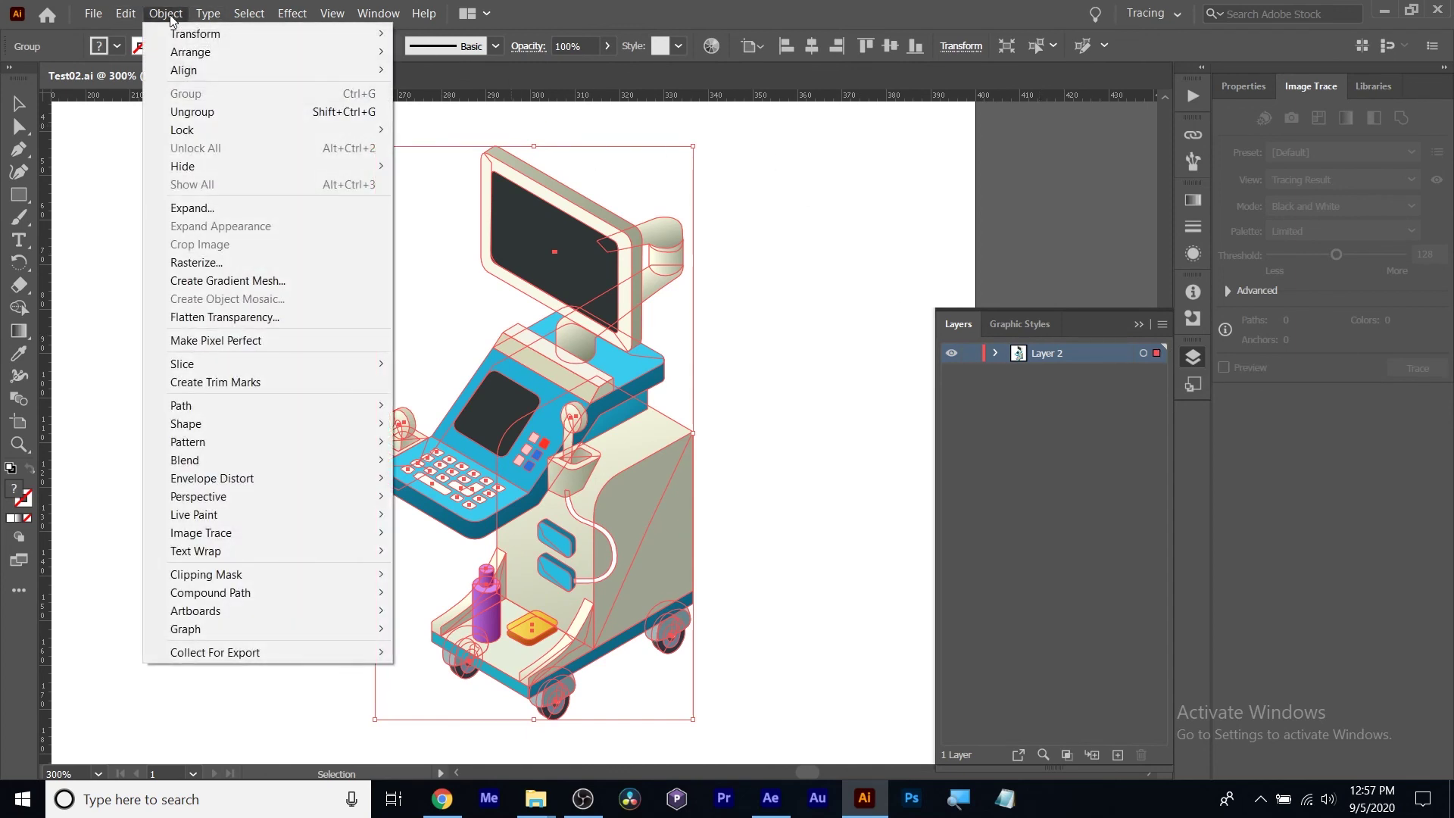
{"action": "left_click", "coordinate": [208, 112]}
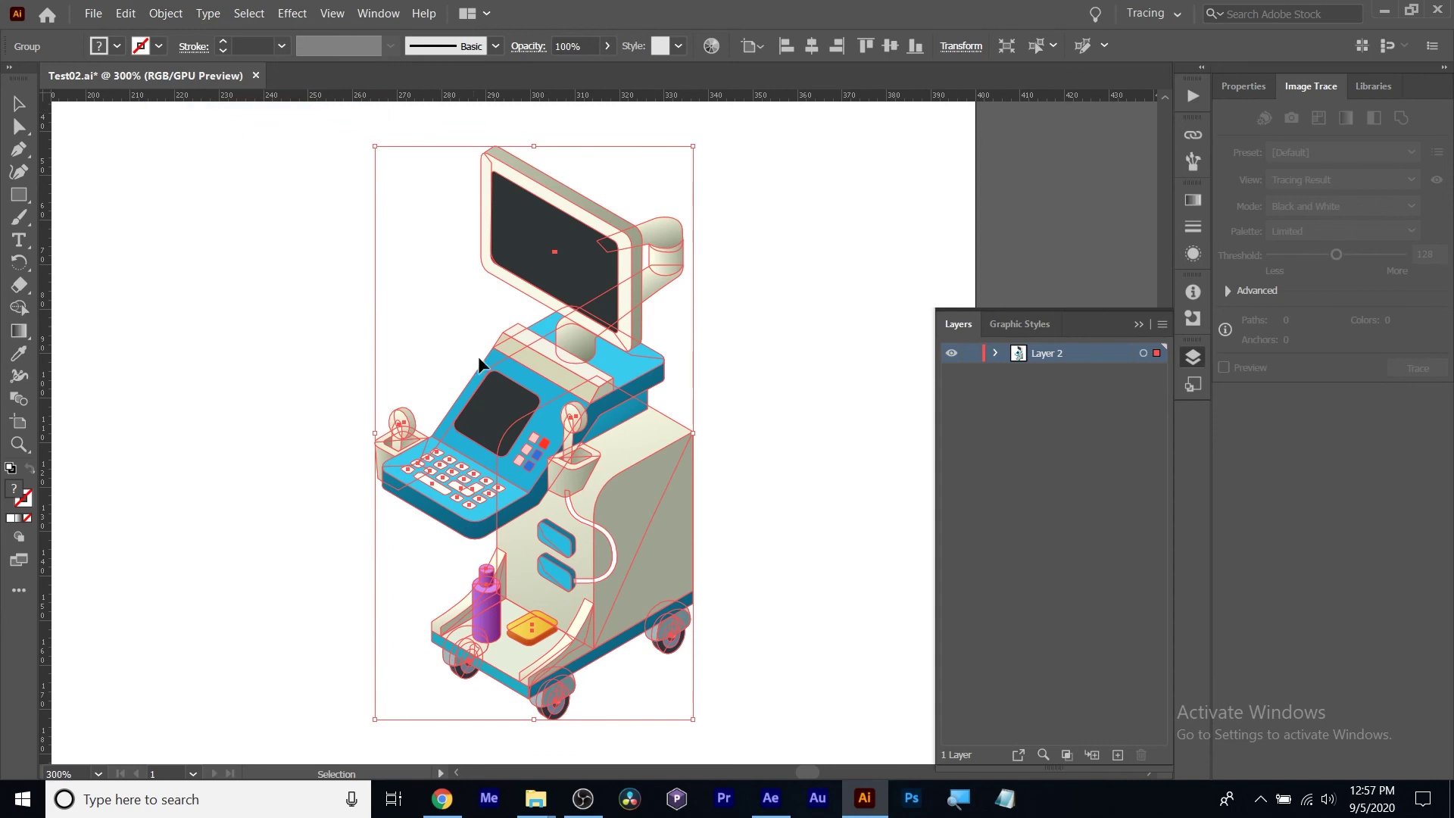
Release Layer 2 to layers as a sequence, and do the same for the group nested inside the resulting sublayer.
{"action": "left_click", "coordinate": [1163, 324]}
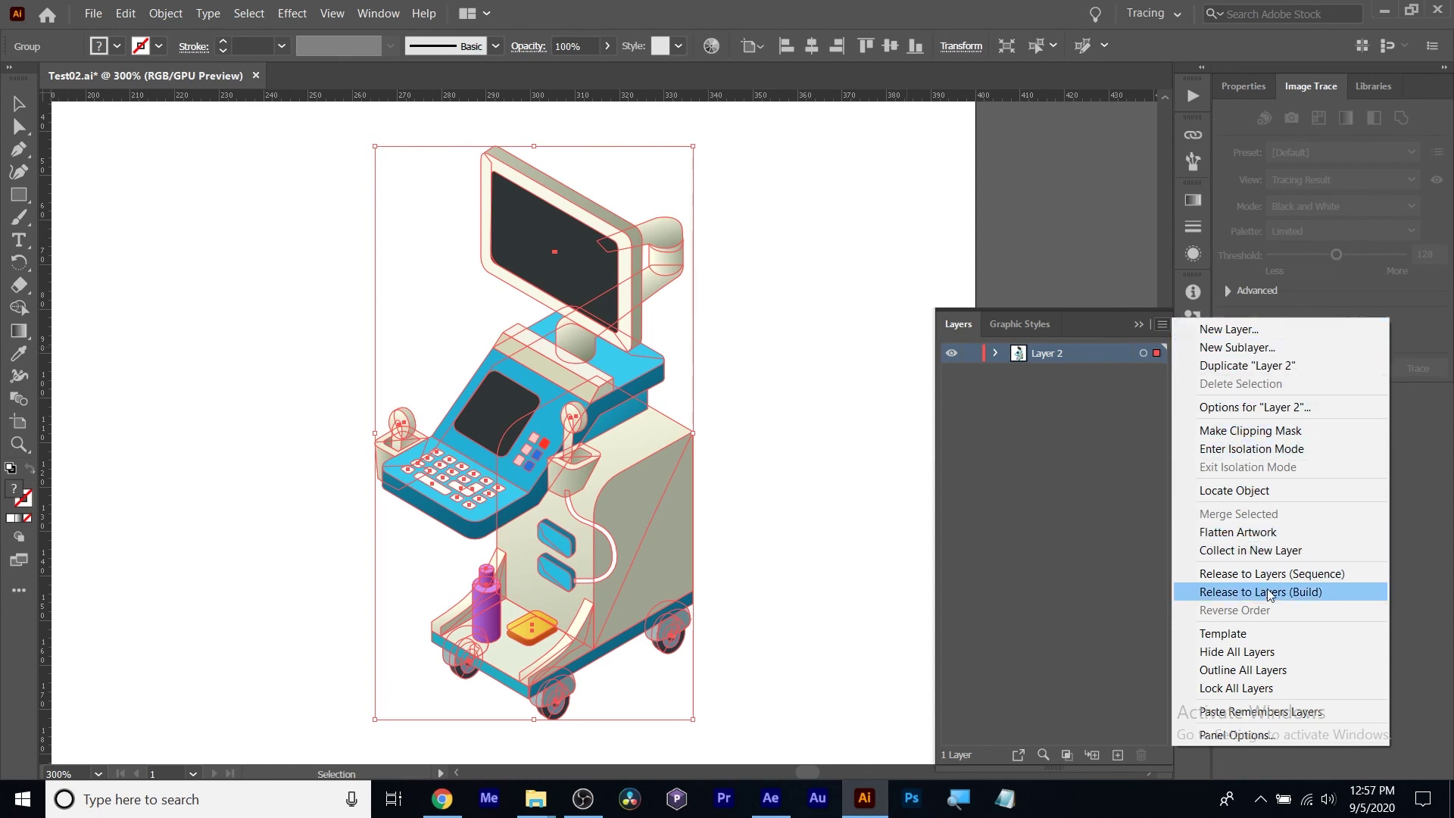
{"action": "left_click", "coordinate": [1339, 575]}
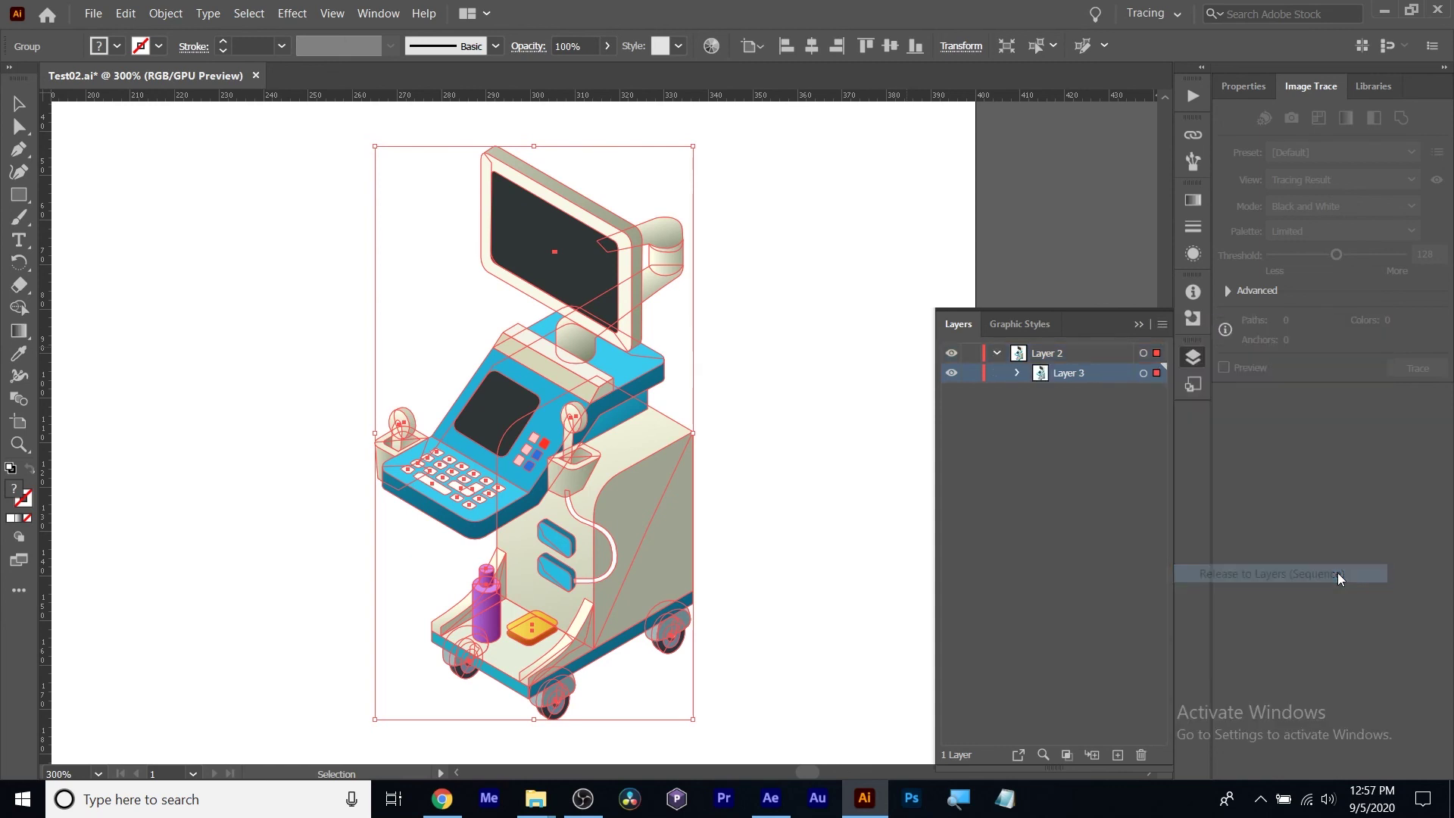
{"action": "left_click", "coordinate": [1017, 373]}
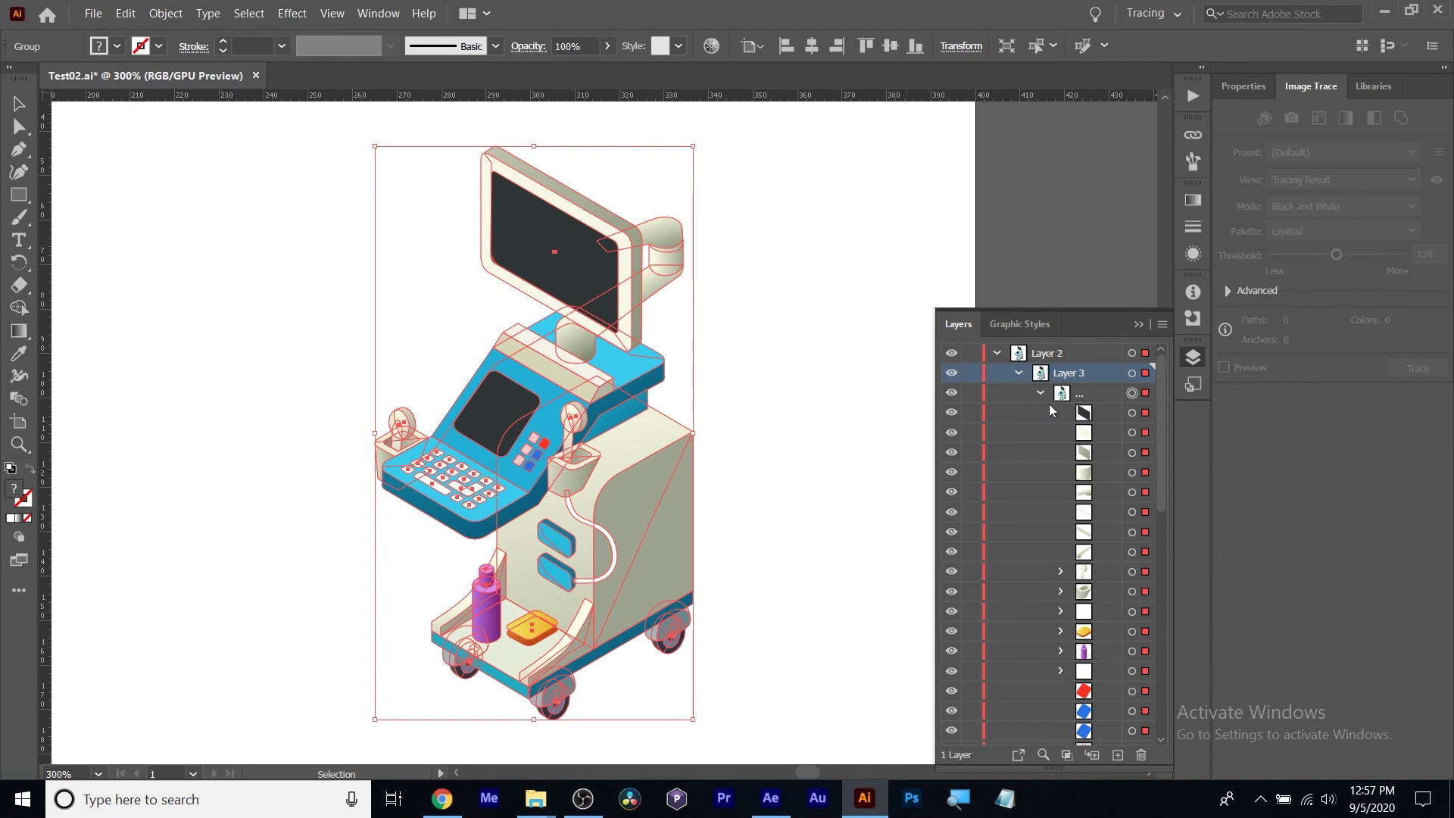
{"action": "left_click", "coordinate": [1062, 393]}
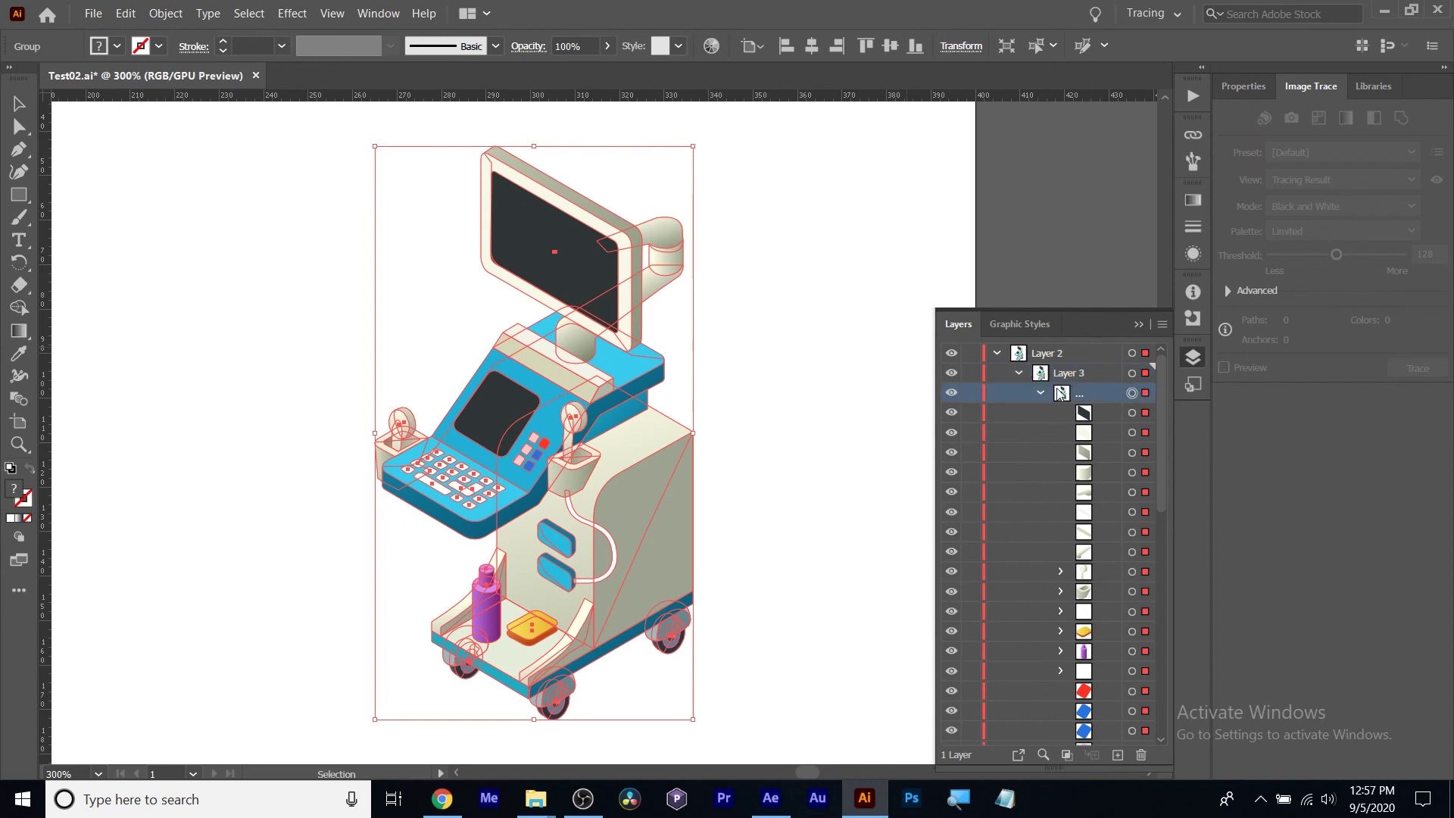
{"action": "left_click", "coordinate": [1163, 324]}
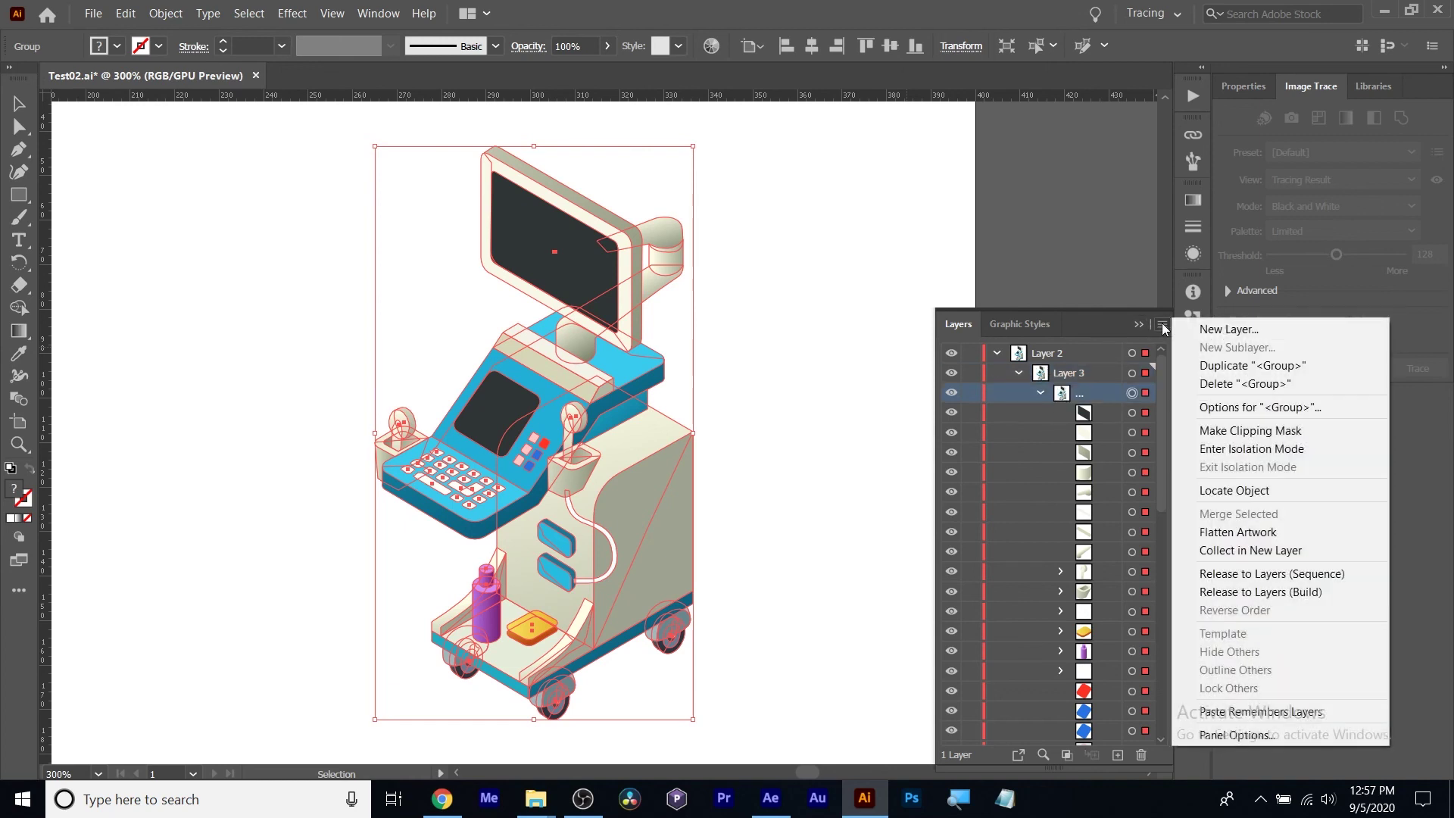
{"action": "left_click", "coordinate": [1313, 577]}
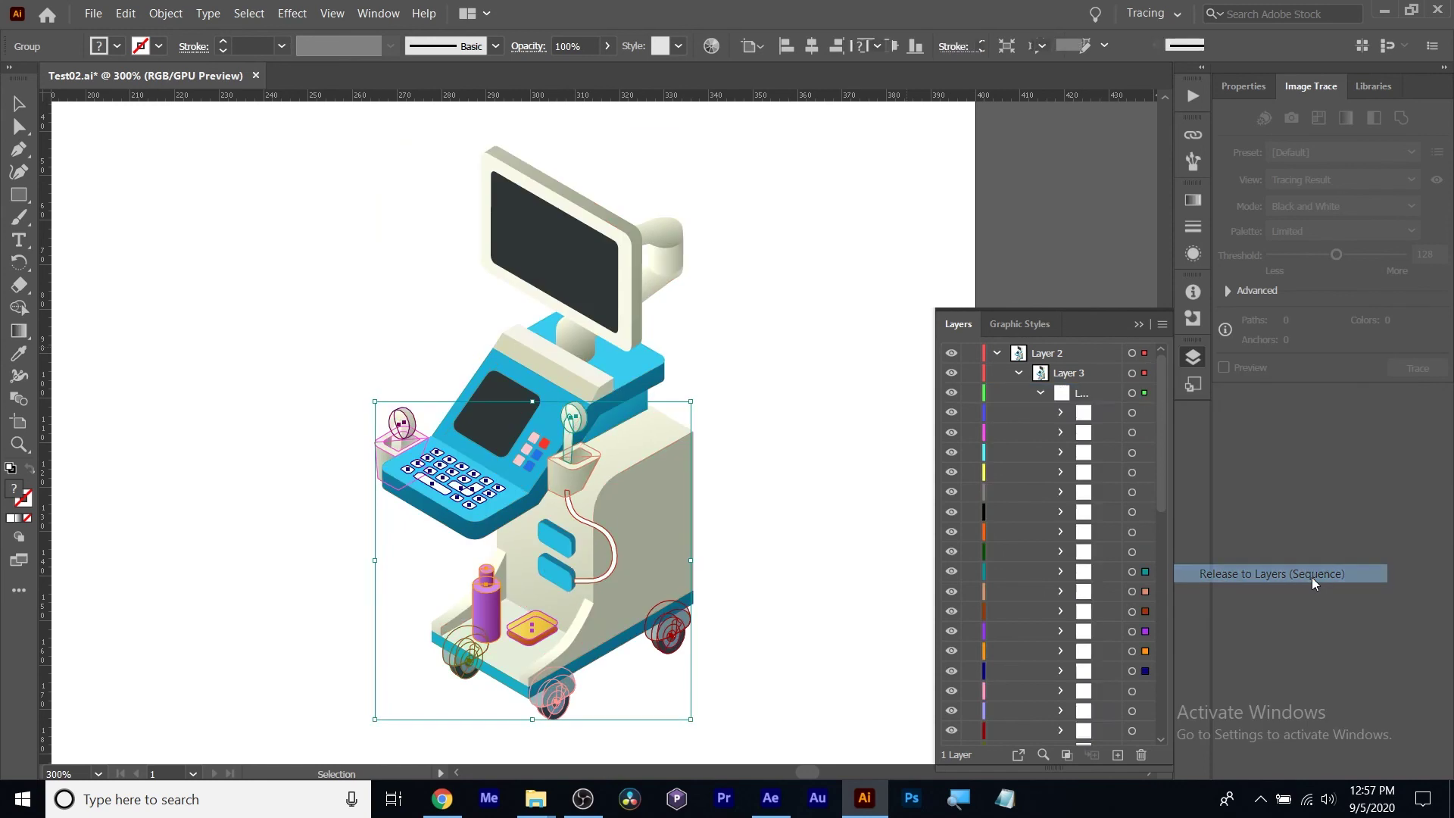
Select all the released part sublayers and move them out of the nesting to the top level above Layer 2.
{"action": "left_click", "coordinate": [1087, 413]}
{"action": "scroll", "coordinate": [1093, 593], "scroll_direction": "down", "scroll_amount": 10}
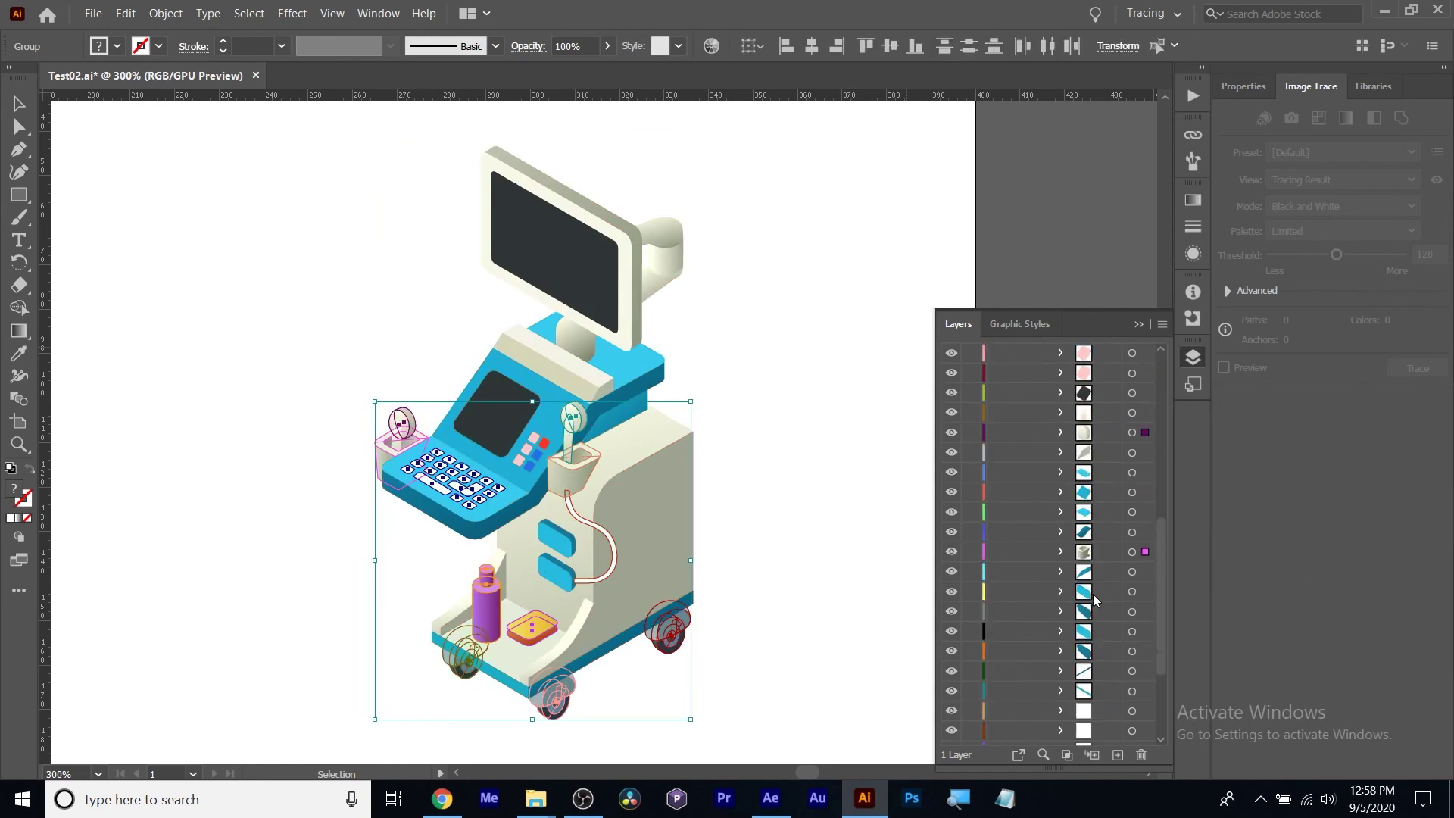
{"action": "left_click", "coordinate": [1085, 735], "text": "shift"}
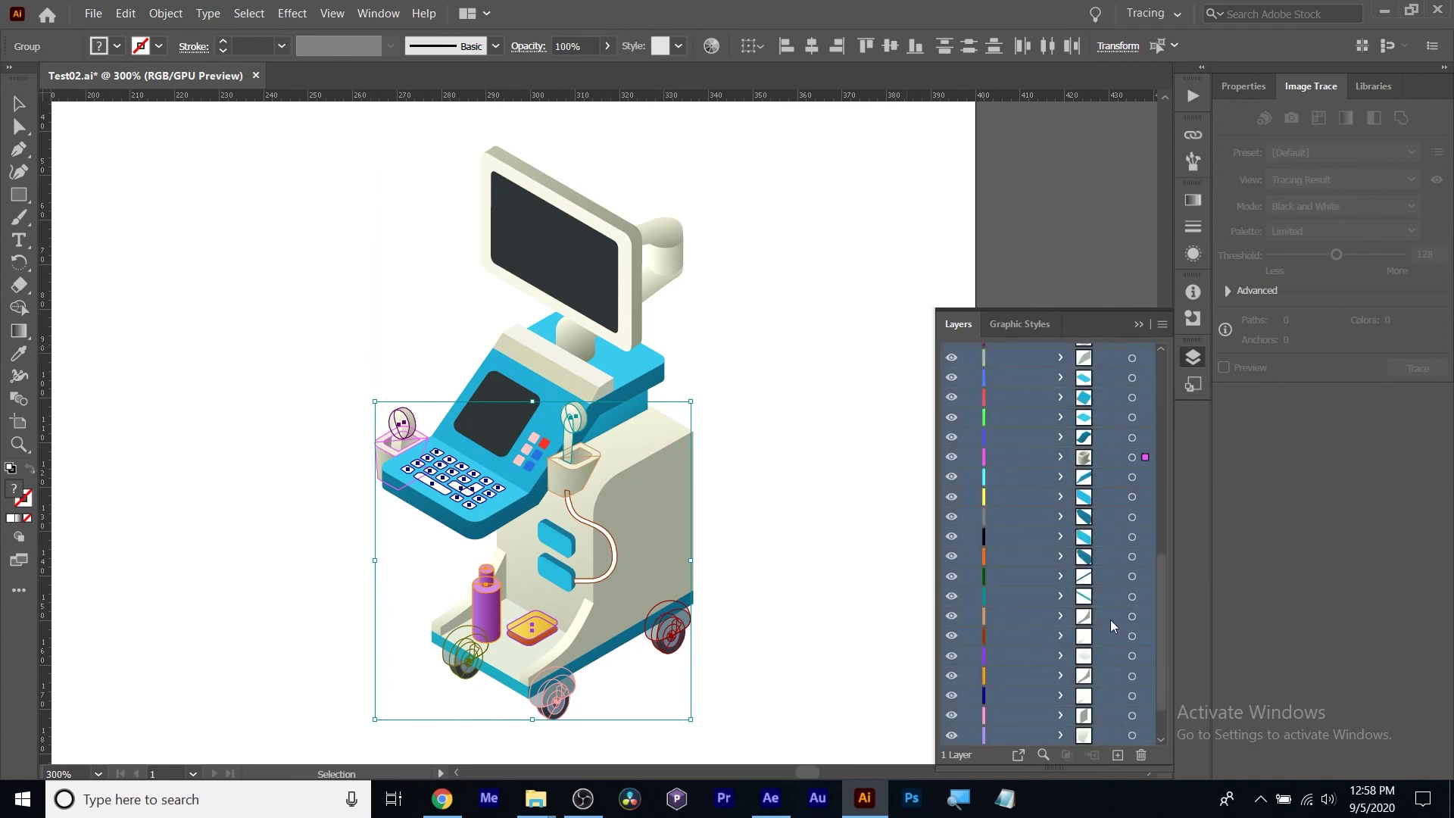
{"action": "scroll", "coordinate": [1090, 617], "scroll_direction": "up", "scroll_amount": 10}
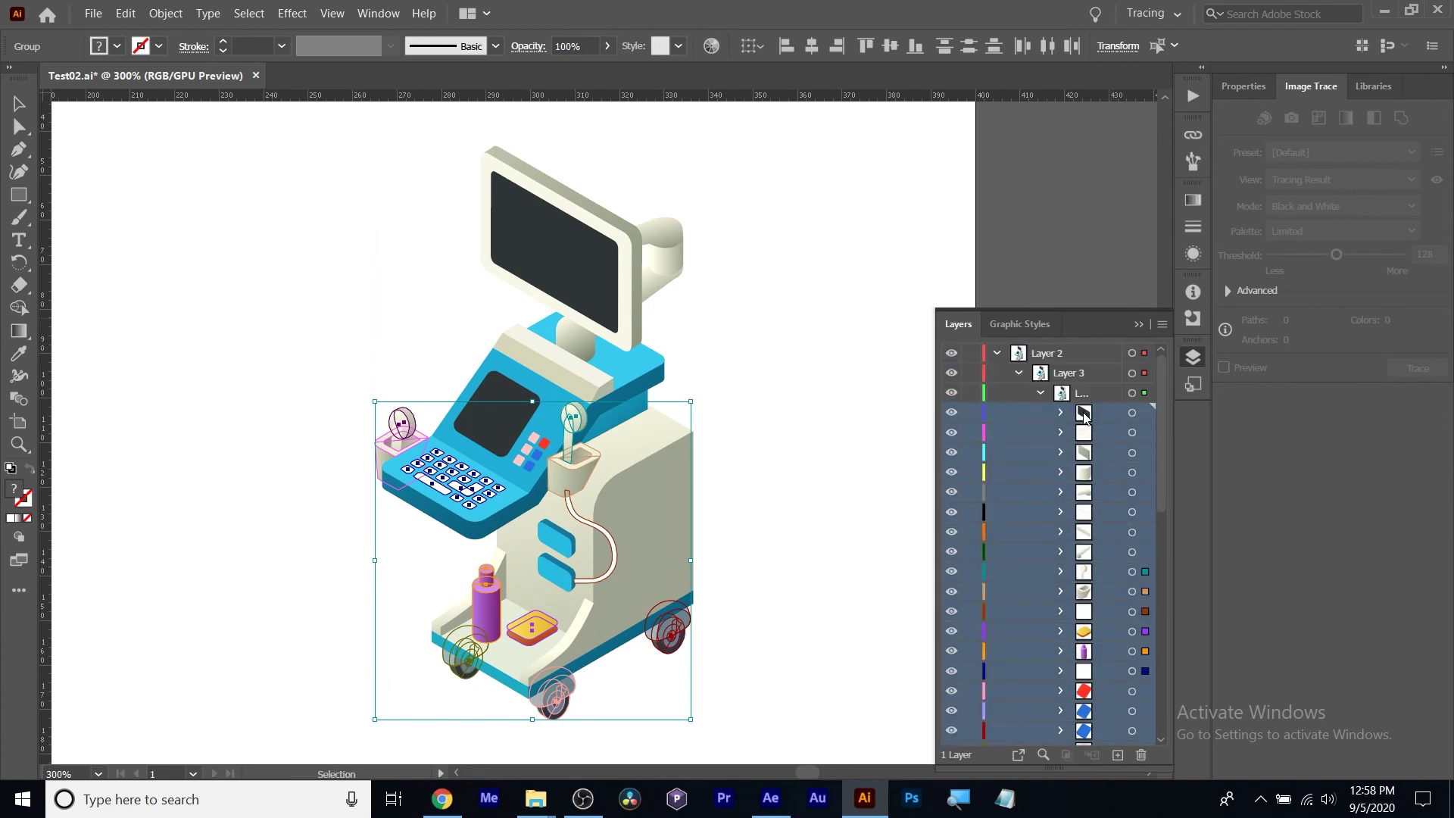
{"action": "left_click_drag", "start_coordinate": [1085, 415], "coordinate": [1083, 351]}
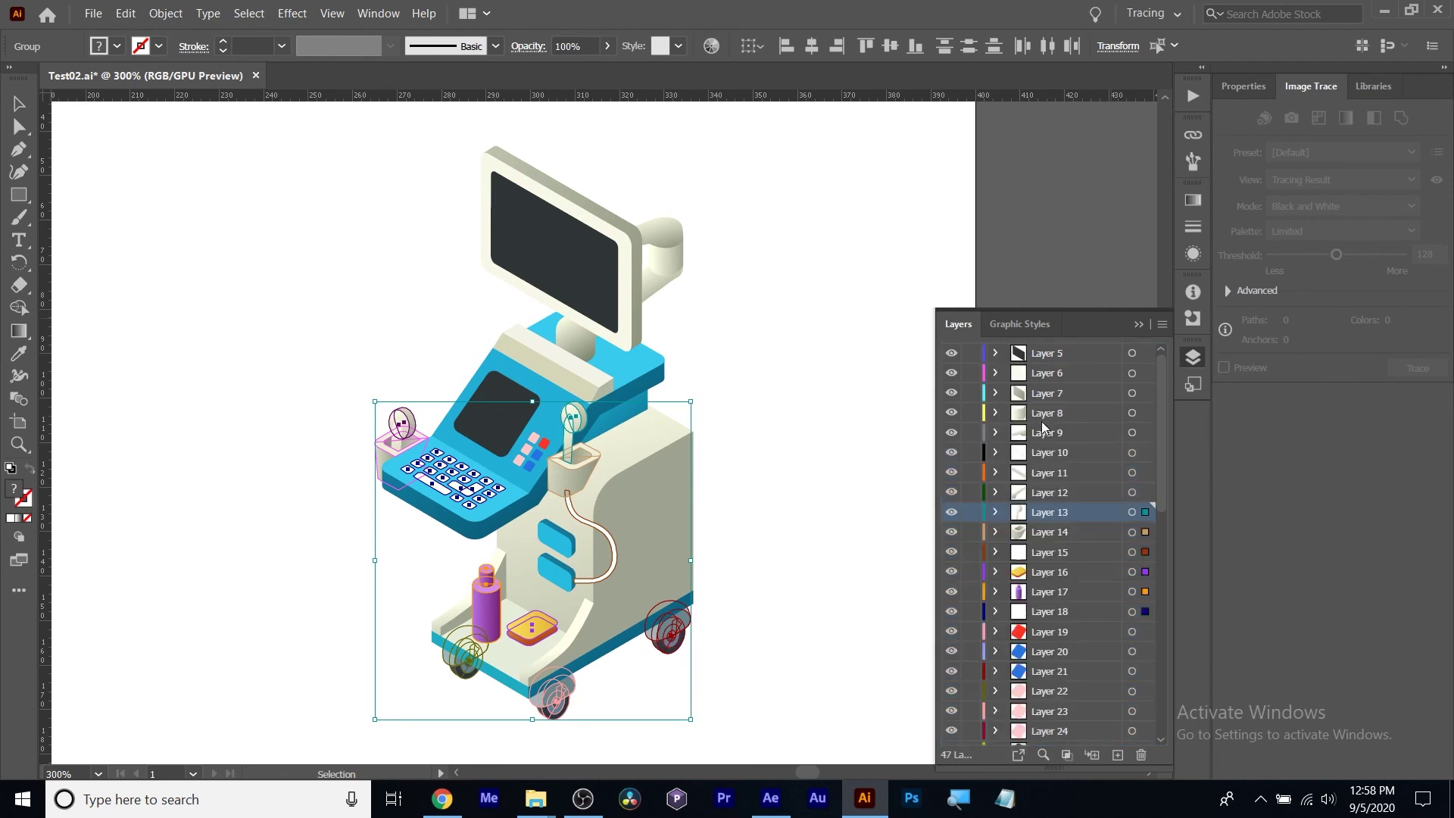
Delete the emptied Layer 2 with its nested sublayers and save the document.
{"action": "scroll", "coordinate": [1031, 568], "scroll_direction": "down", "scroll_amount": 10}
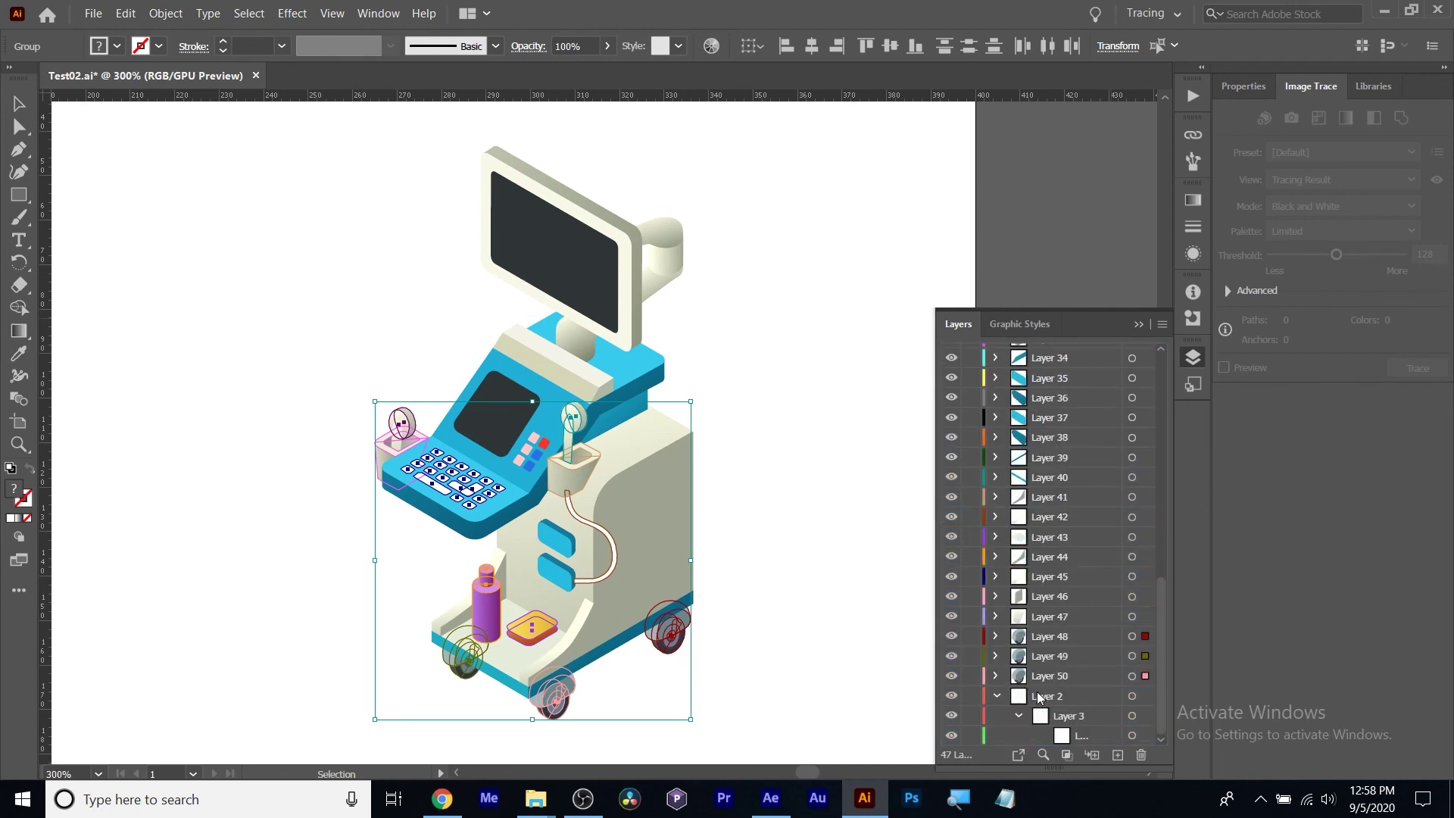
{"action": "left_click", "coordinate": [1040, 698]}
{"action": "left_click", "coordinate": [1060, 719]}
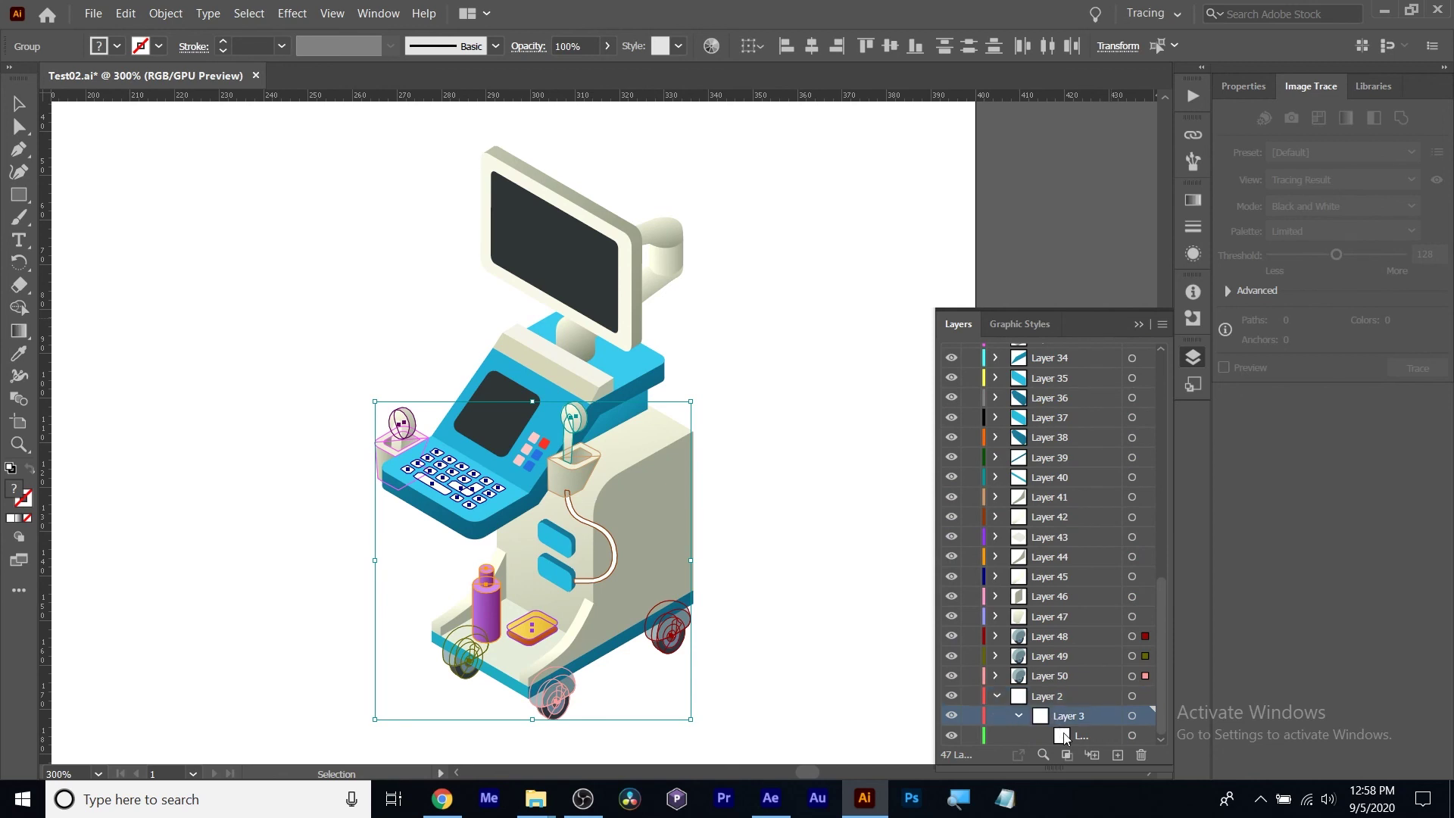
{"action": "left_click", "coordinate": [1063, 736]}
{"action": "left_click", "coordinate": [1016, 693]}
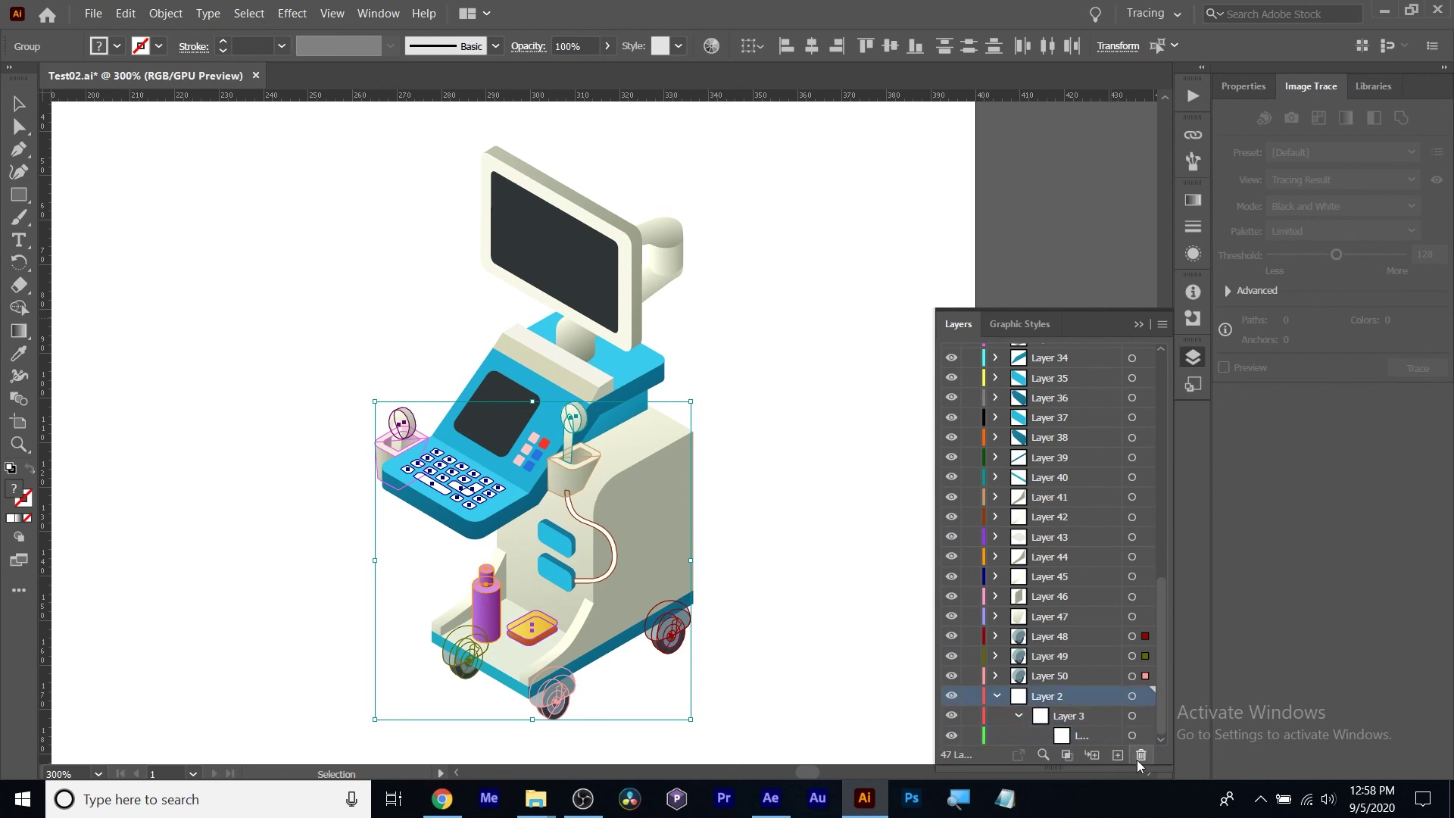
{"action": "left_click", "coordinate": [1139, 758]}
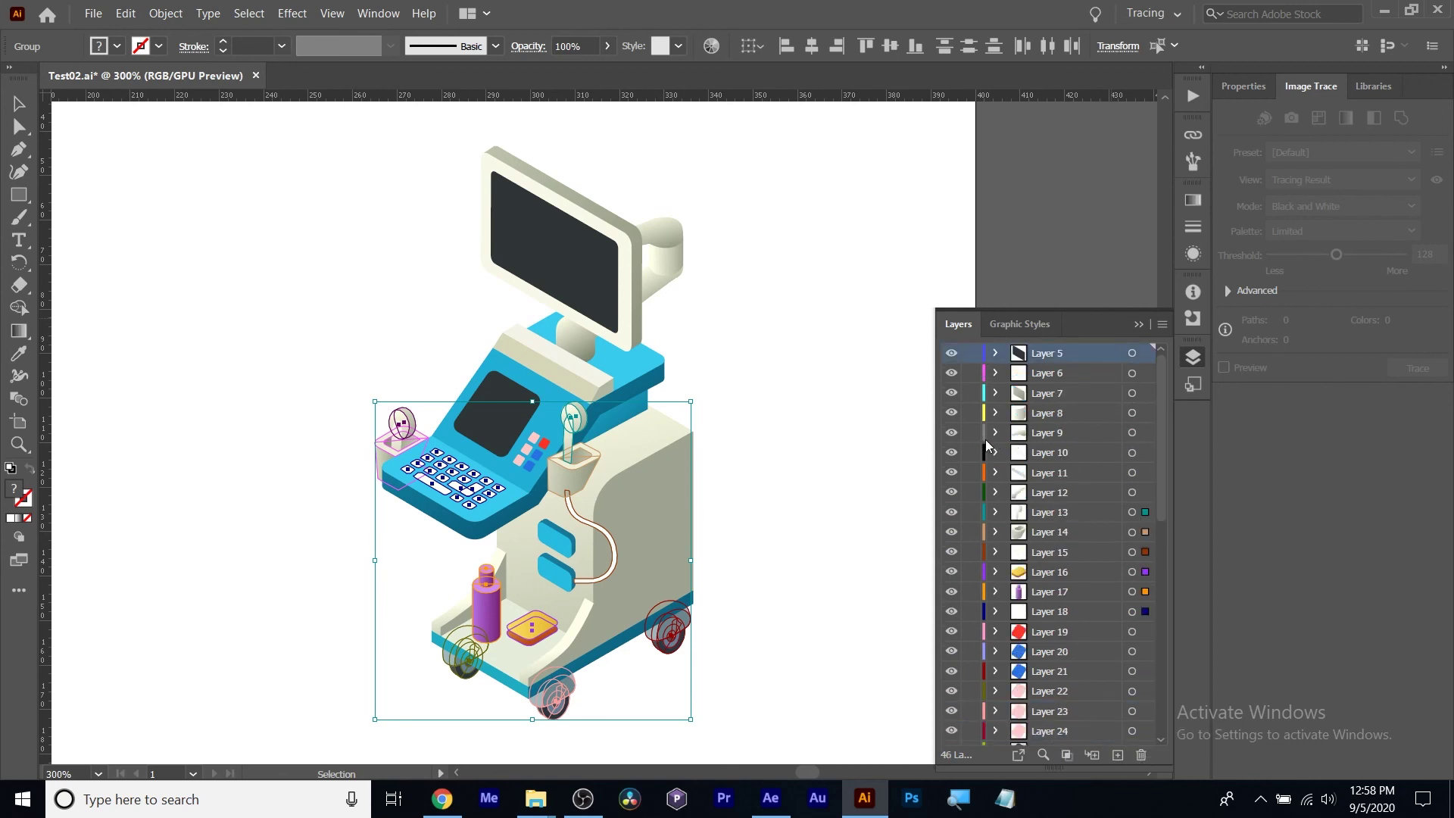
{"action": "scroll", "coordinate": [1038, 493], "scroll_direction": "down", "scroll_amount": 9}
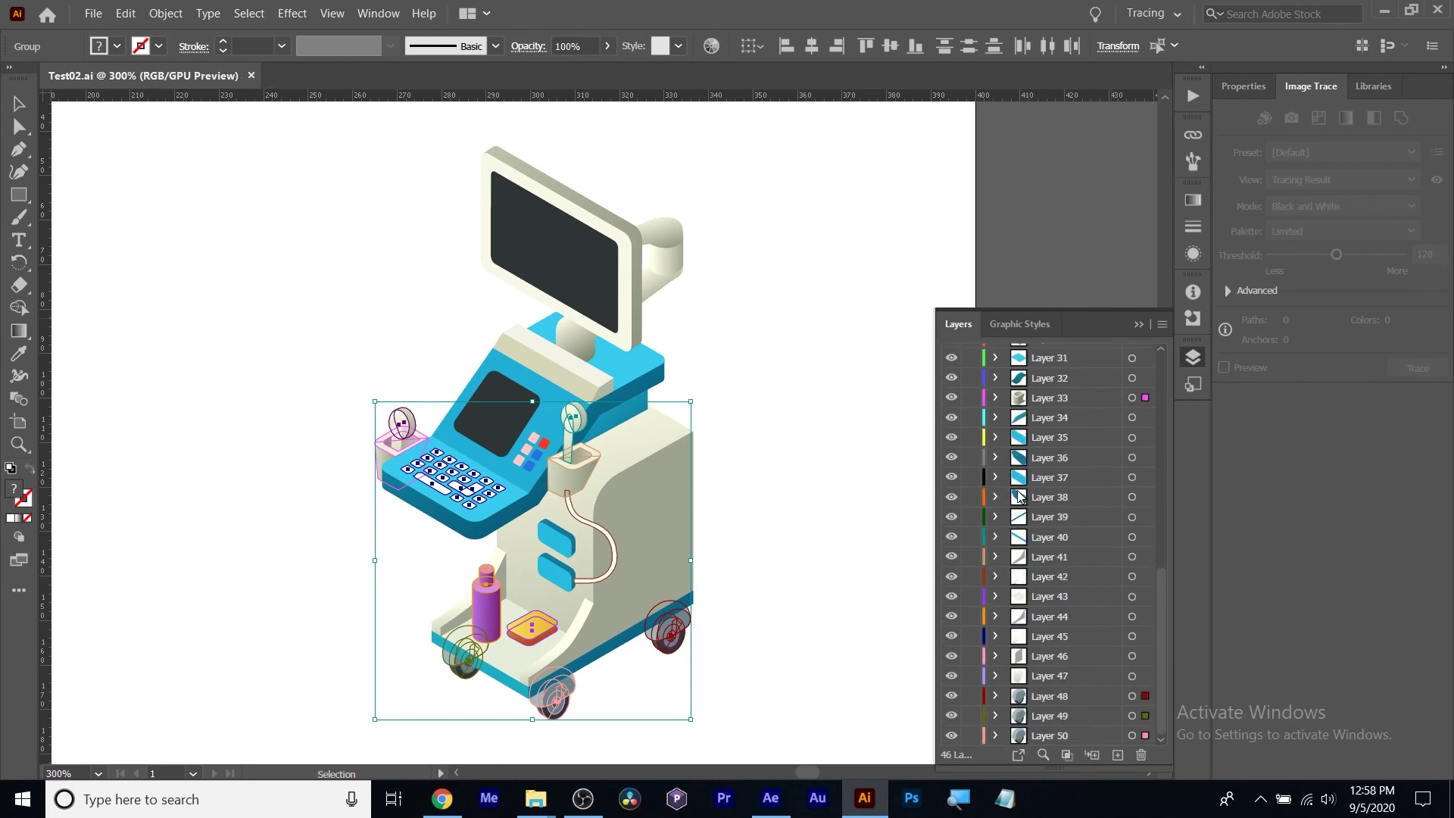
Rename Layer 37 as "test 1".
{"action": "left_click", "coordinate": [1044, 479]}
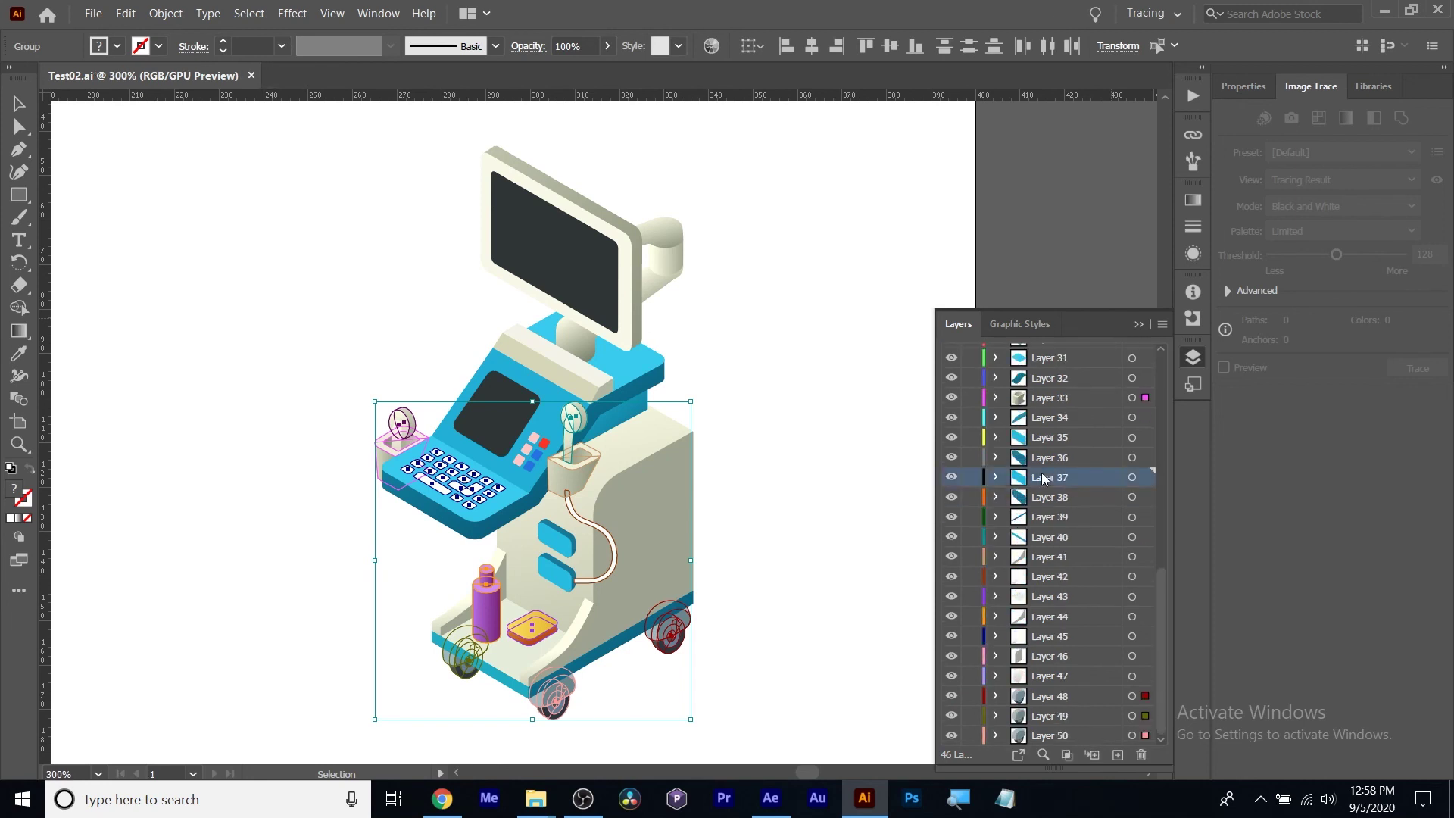
{"action": "double_click", "coordinate": [1052, 478]}
{"action": "type", "text": "tes"}
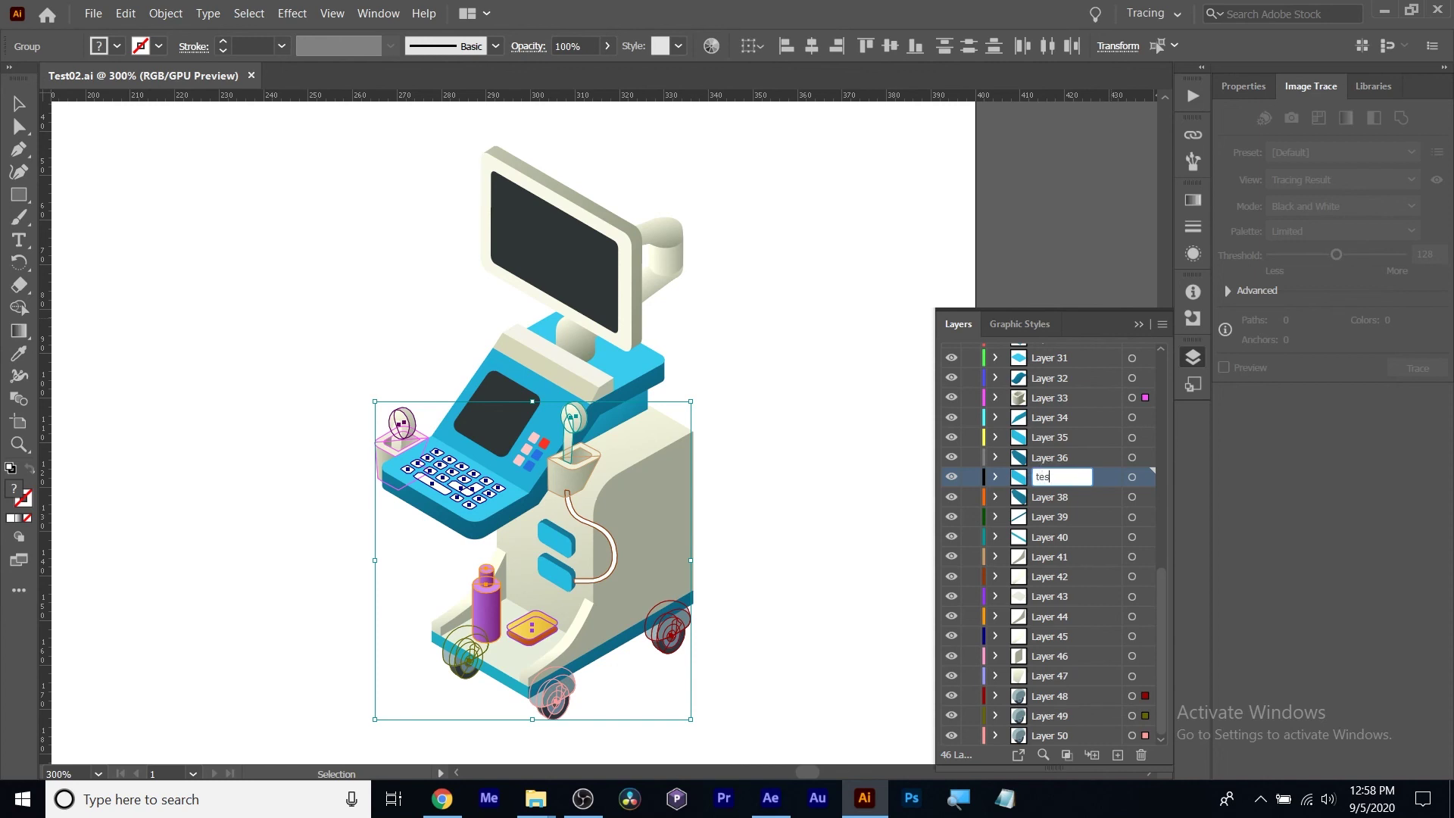
{"action": "type", "text": "t 1"}
{"action": "key", "text": "Return"}
{"action": "key", "text": "backslash"}
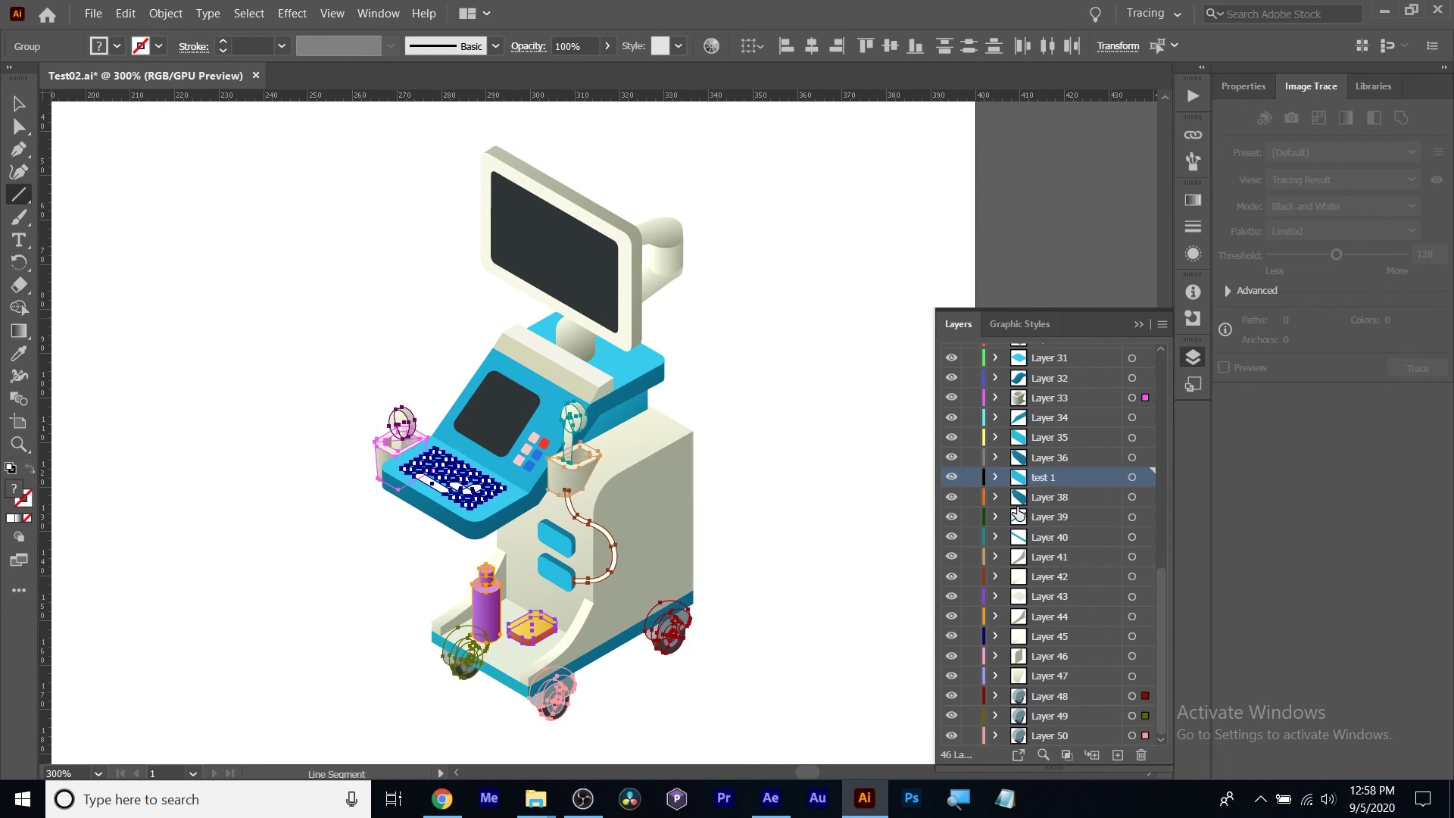
Rename Layer 5, the monitor's dark screen, as "sample", dismiss any line options, and save the document.
{"action": "scroll", "coordinate": [1021, 514], "scroll_direction": "up", "scroll_amount": 8}
{"action": "double_click", "coordinate": [1052, 354]}
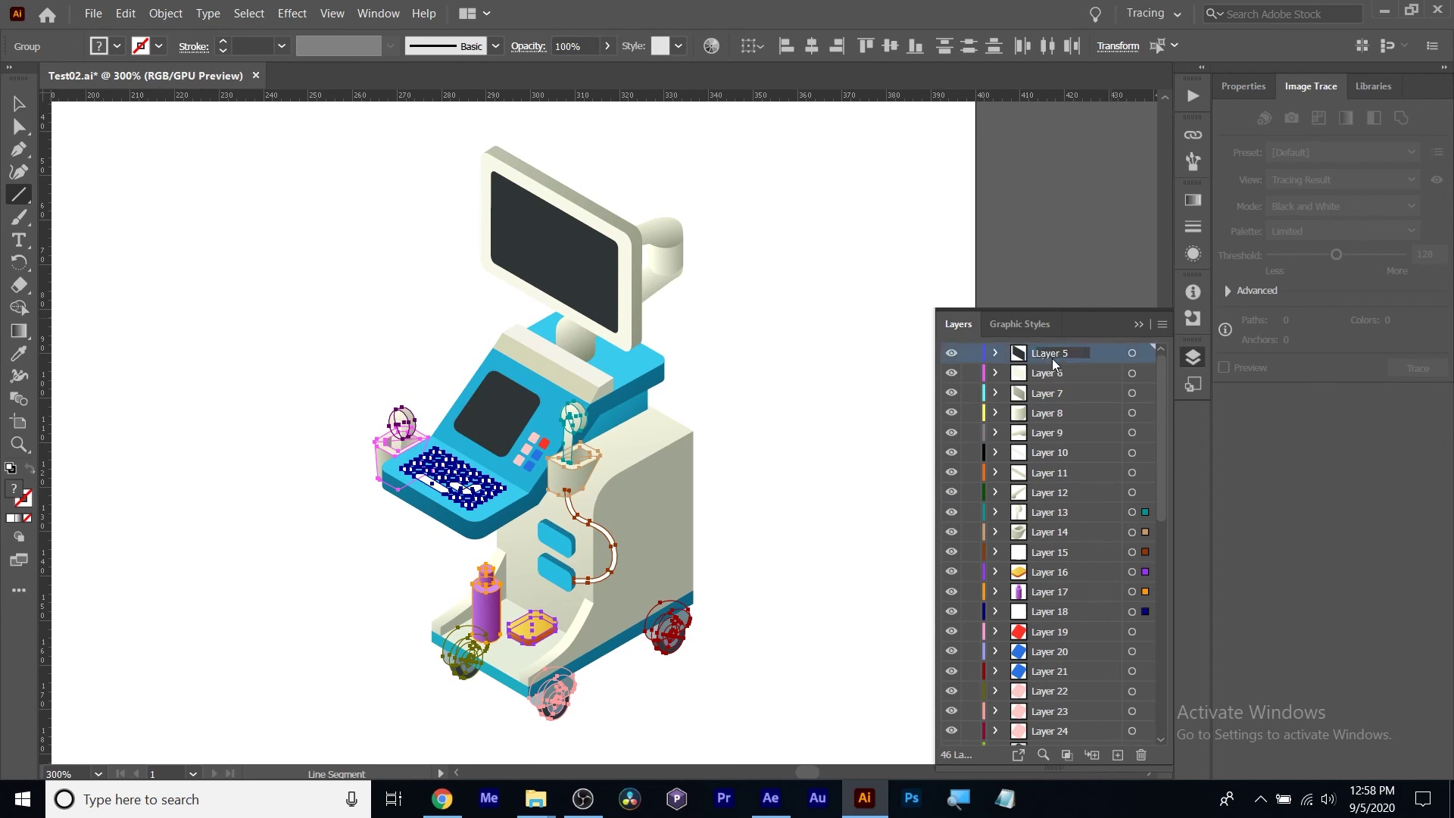
{"action": "type", "text": "sam"}
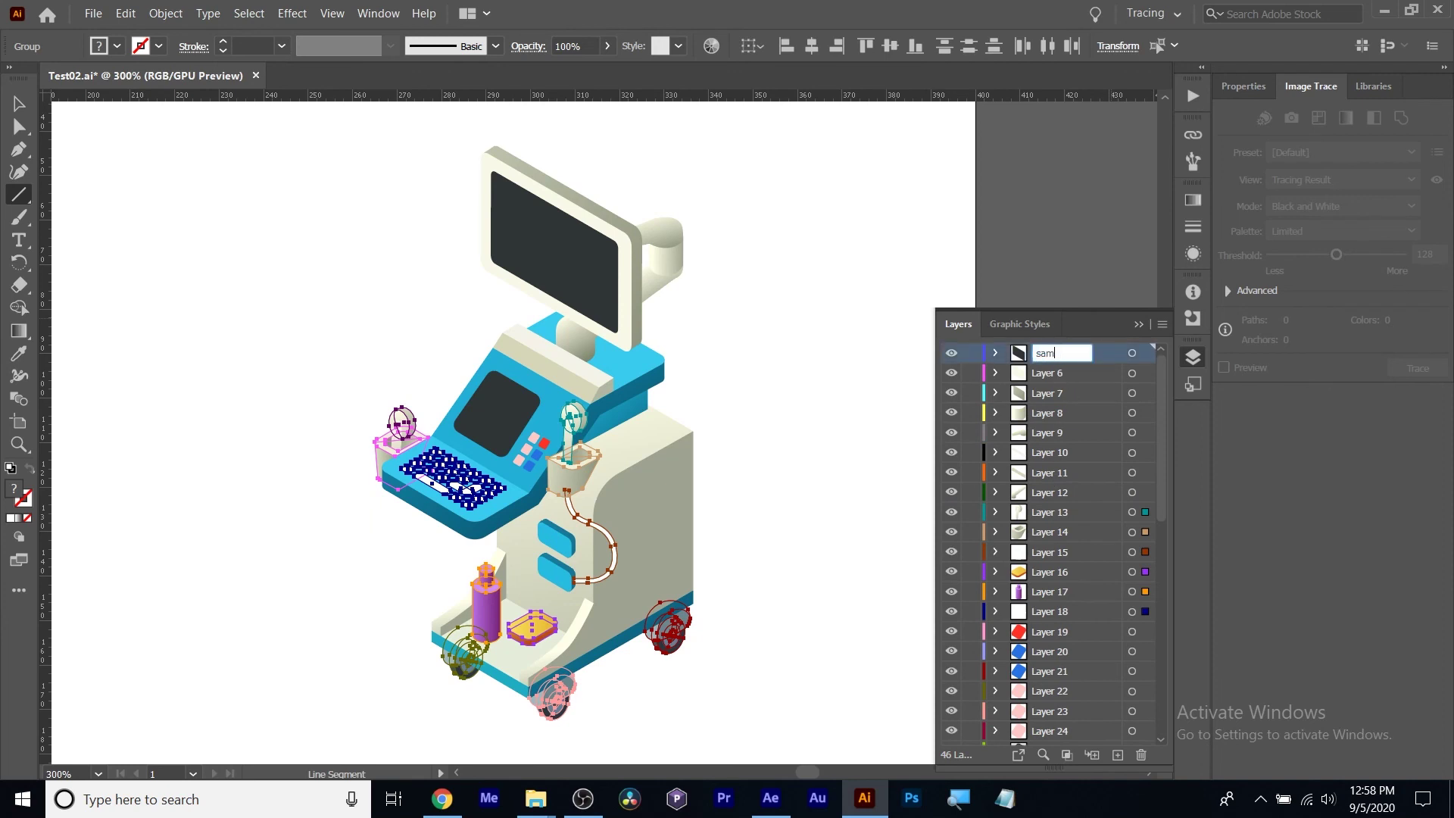
{"action": "type", "text": "ple"}
{"action": "key", "text": "Return"}
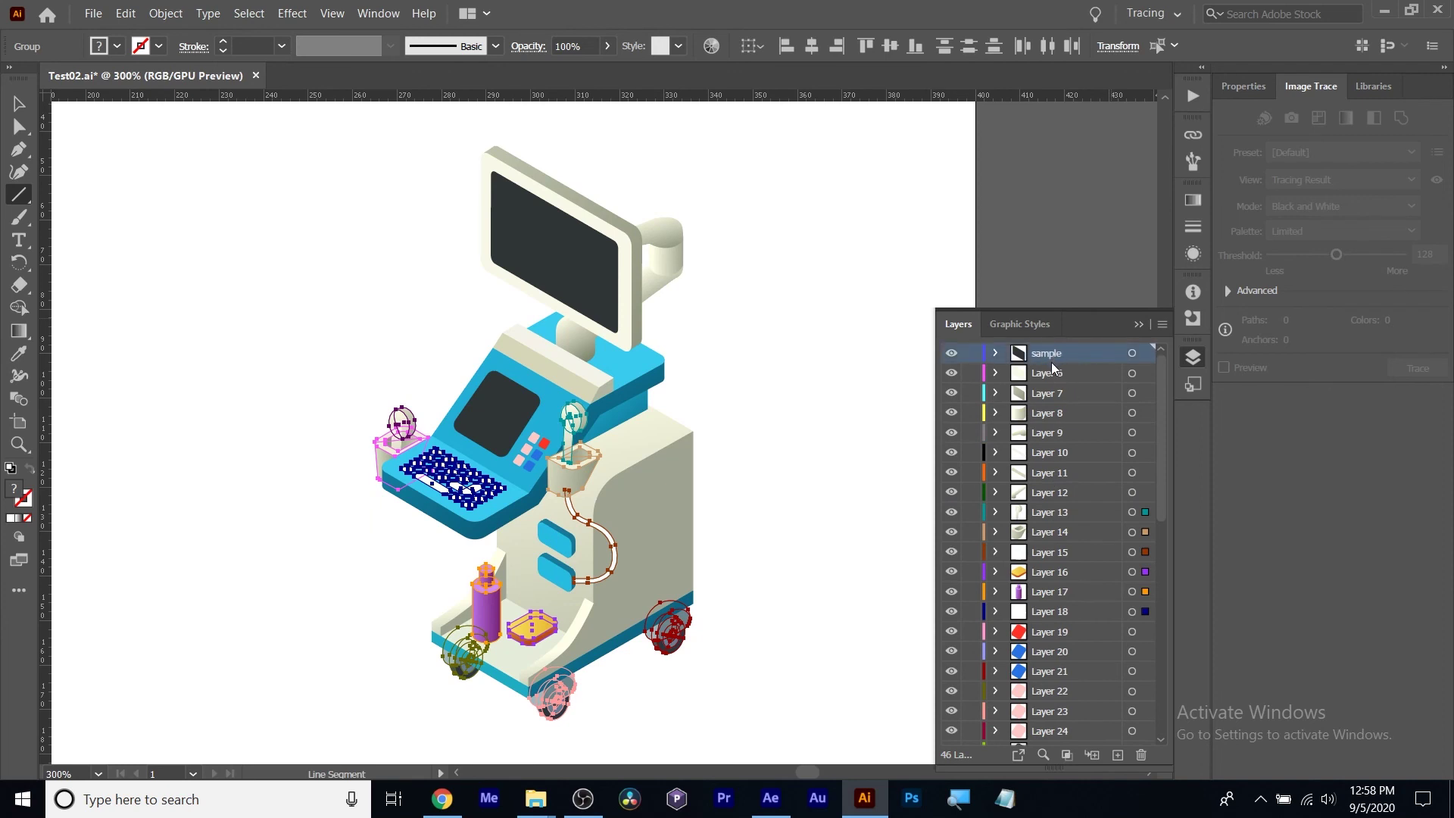
{"action": "left_click", "coordinate": [1052, 288]}
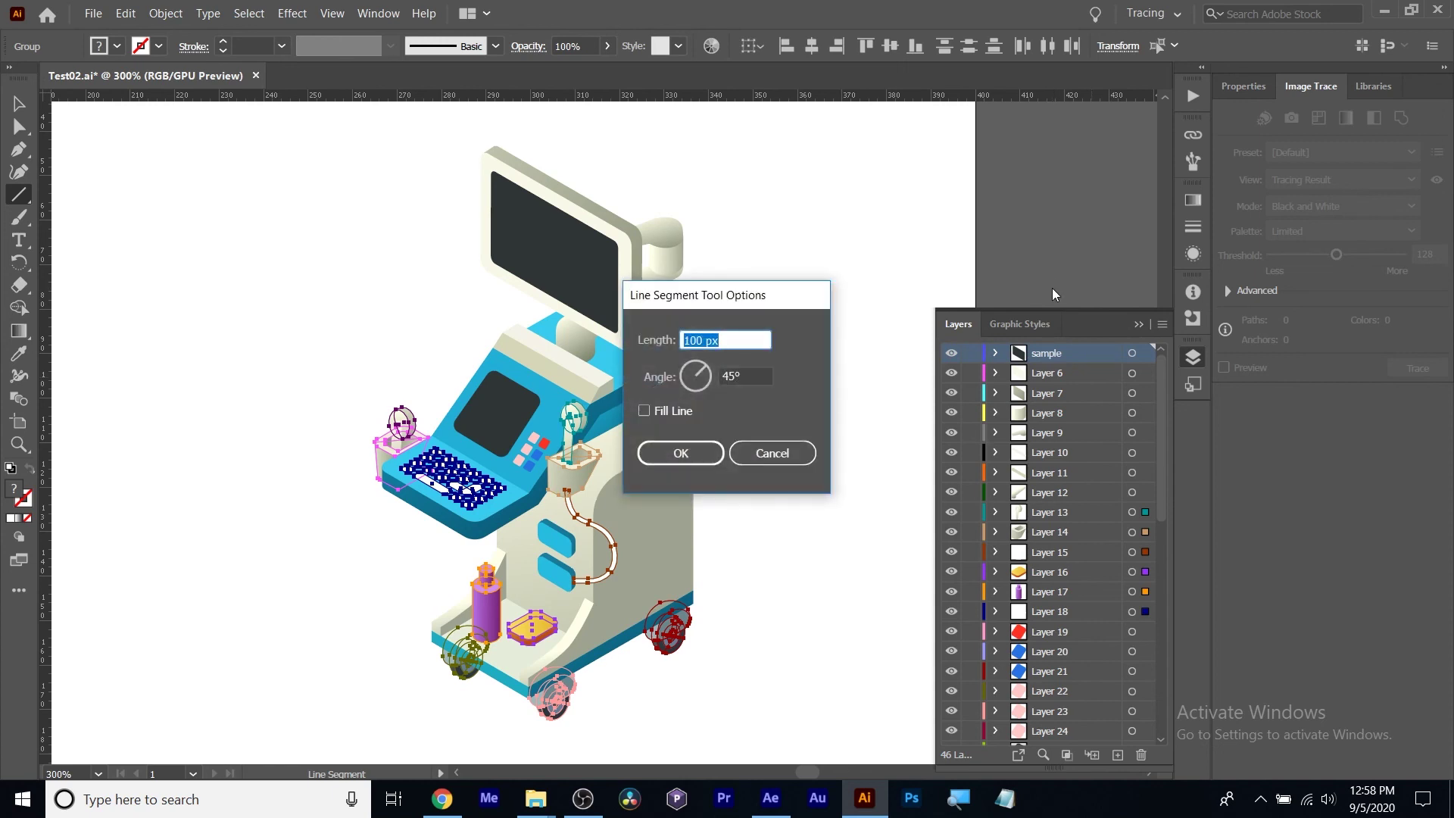
{"action": "left_click", "coordinate": [764, 455]}
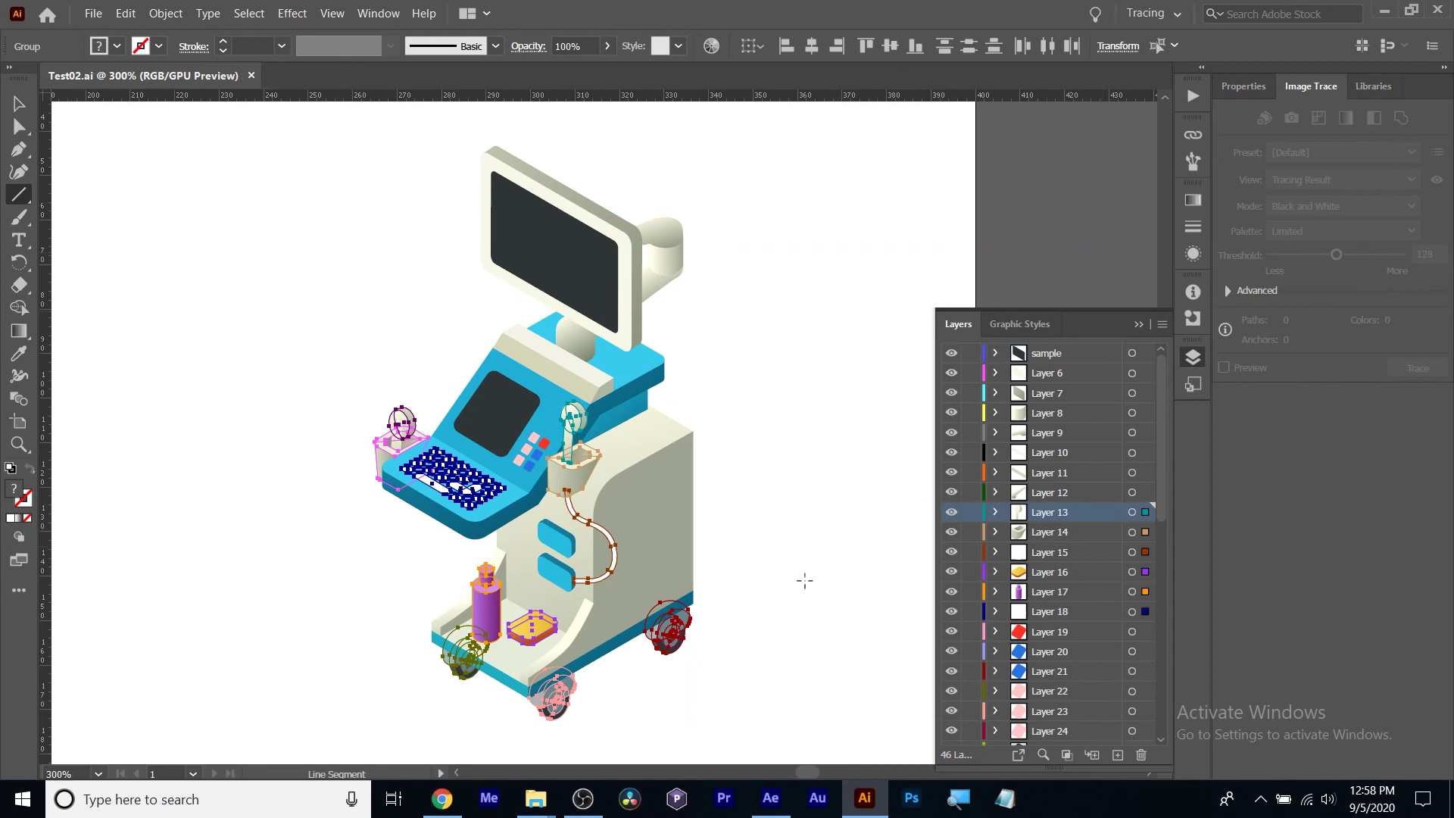
Switch to After Effects and import Test02 from Downloads as Composition - Retain Layer Sizes.
{"action": "left_click", "coordinate": [771, 800]}
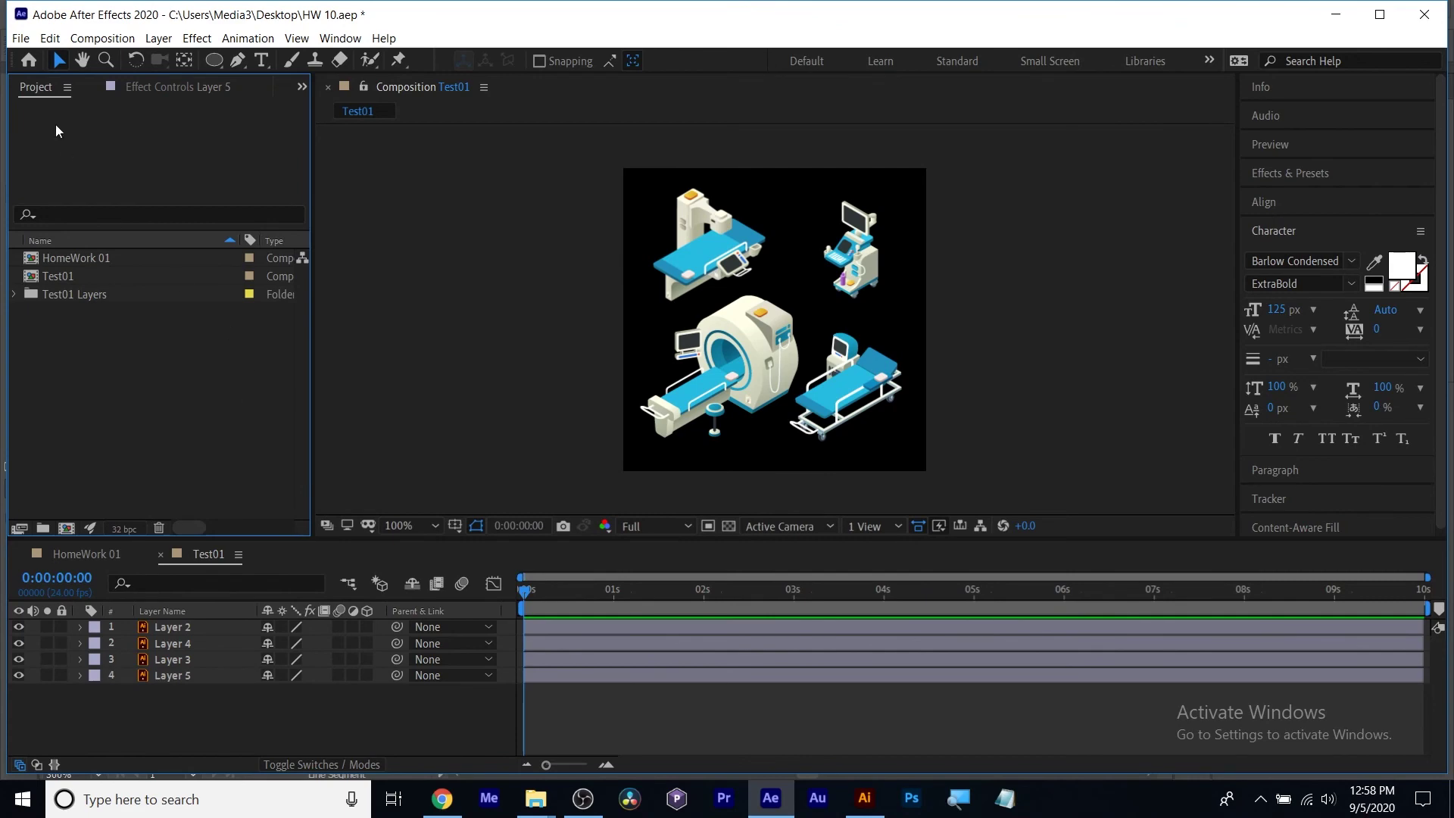
{"action": "left_click", "coordinate": [21, 38]}
{"action": "mouse_move", "coordinate": [257, 276]}
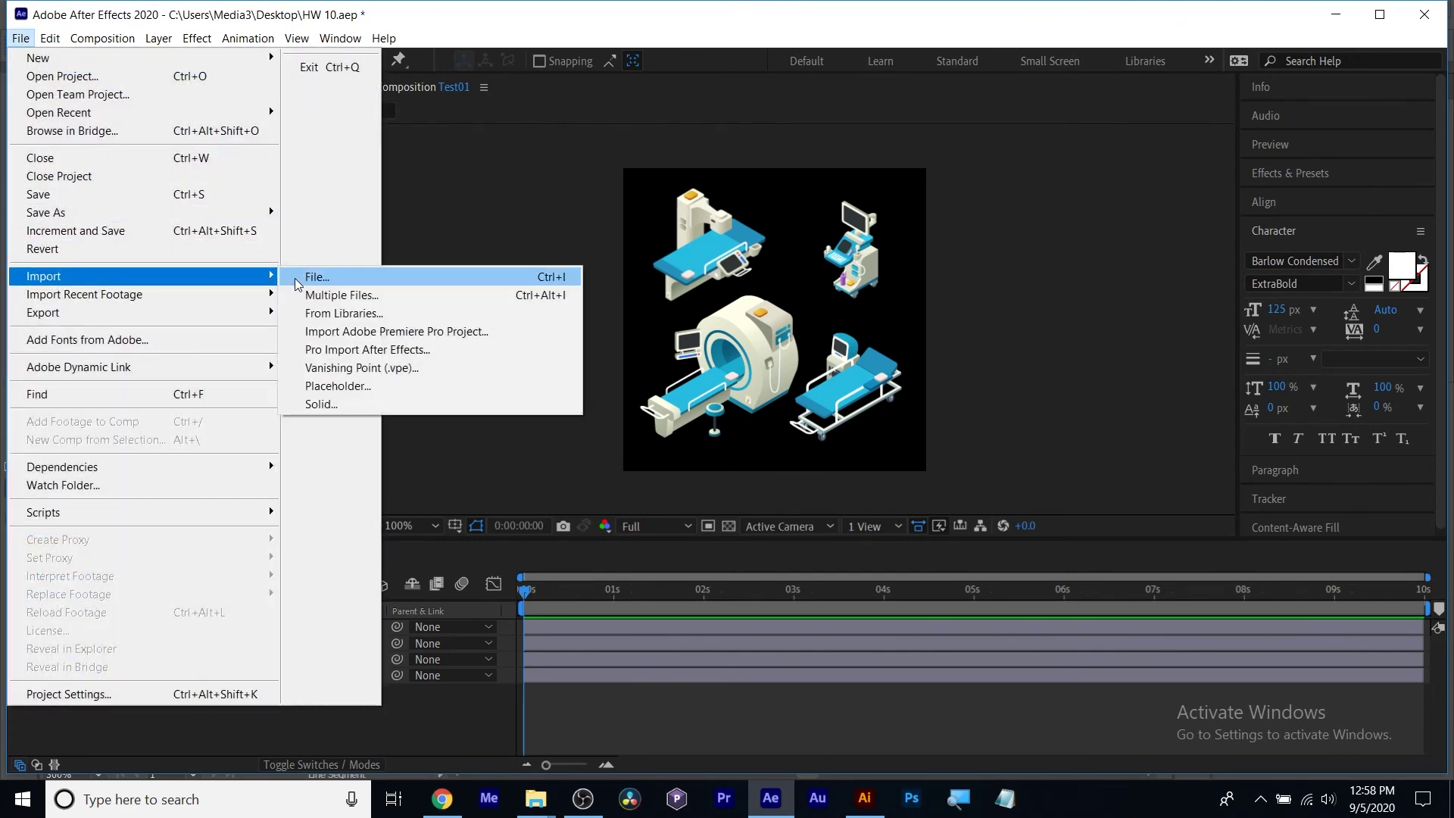
{"action": "left_click", "coordinate": [374, 277]}
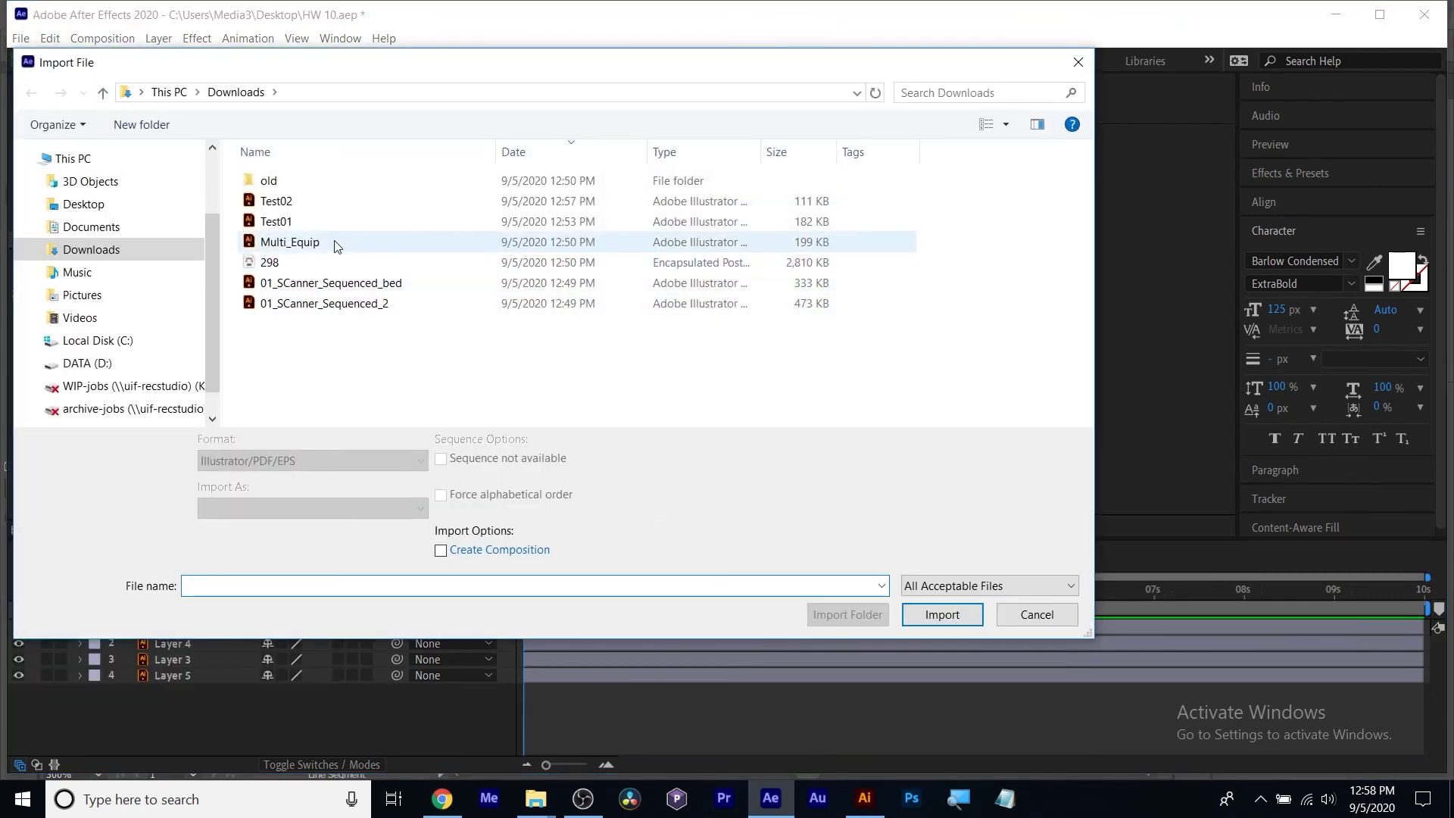
{"action": "left_click", "coordinate": [306, 204]}
{"action": "left_click", "coordinate": [285, 510]}
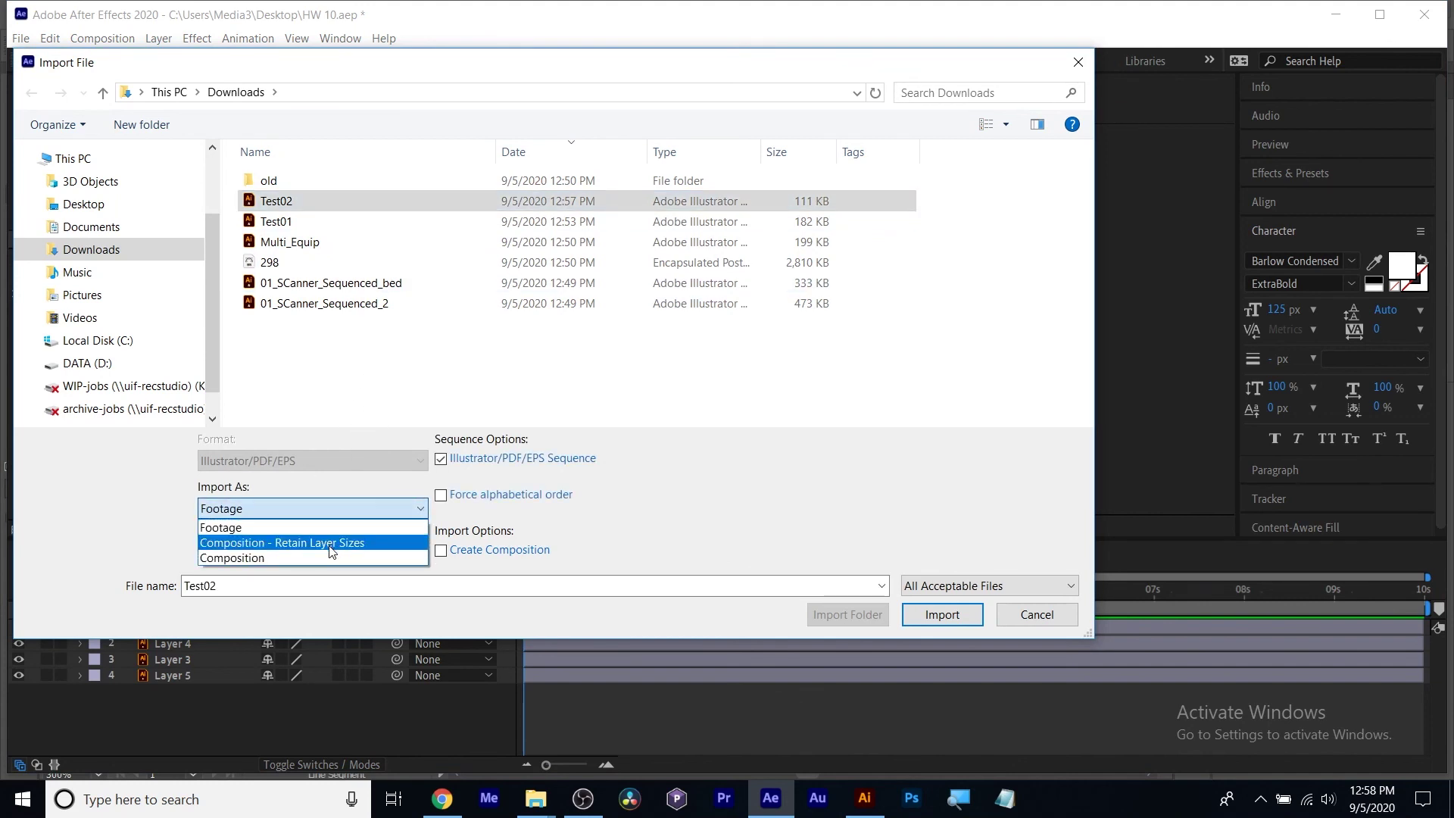
{"action": "left_click", "coordinate": [384, 543]}
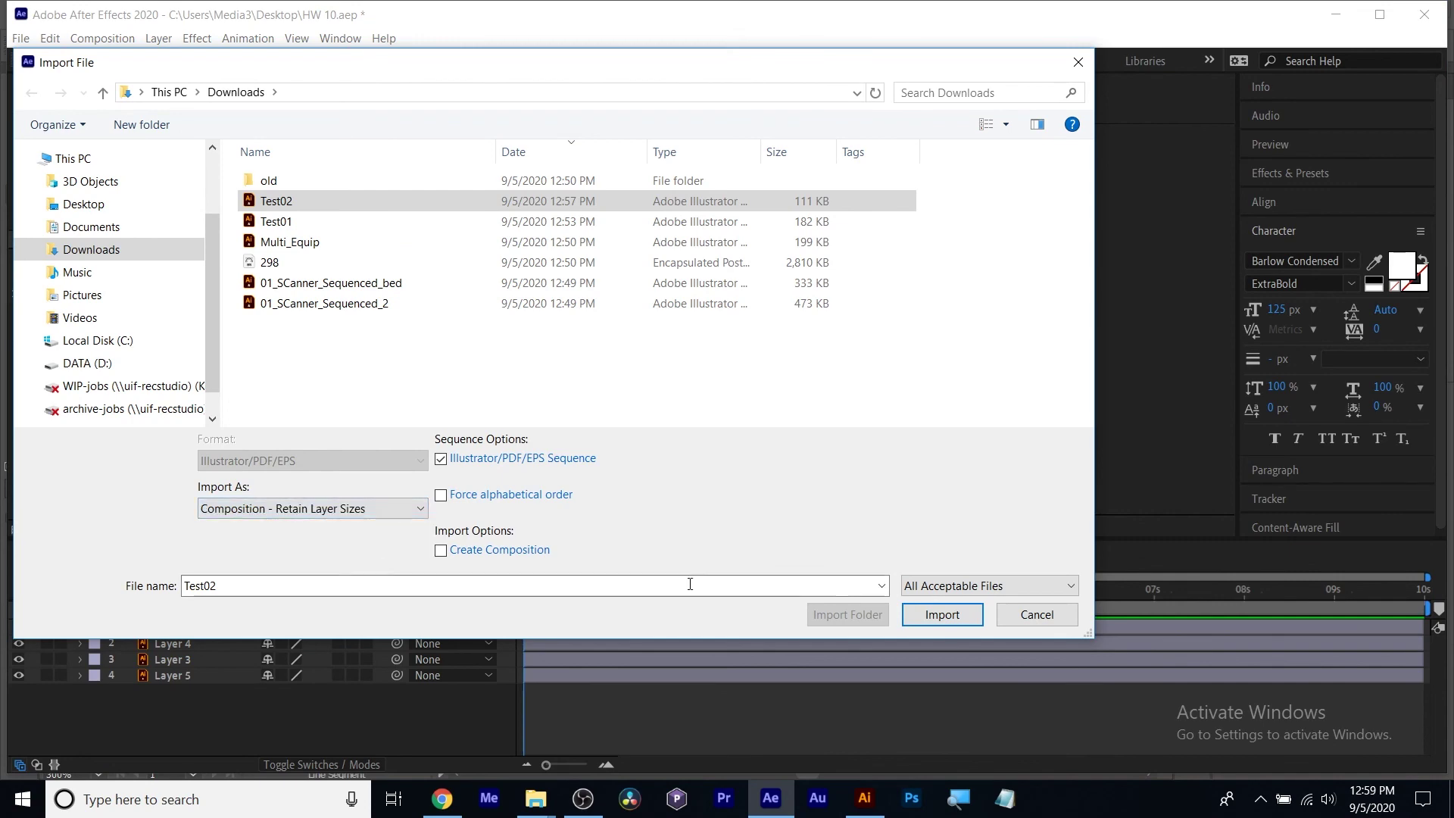
{"action": "left_click", "coordinate": [936, 616]}
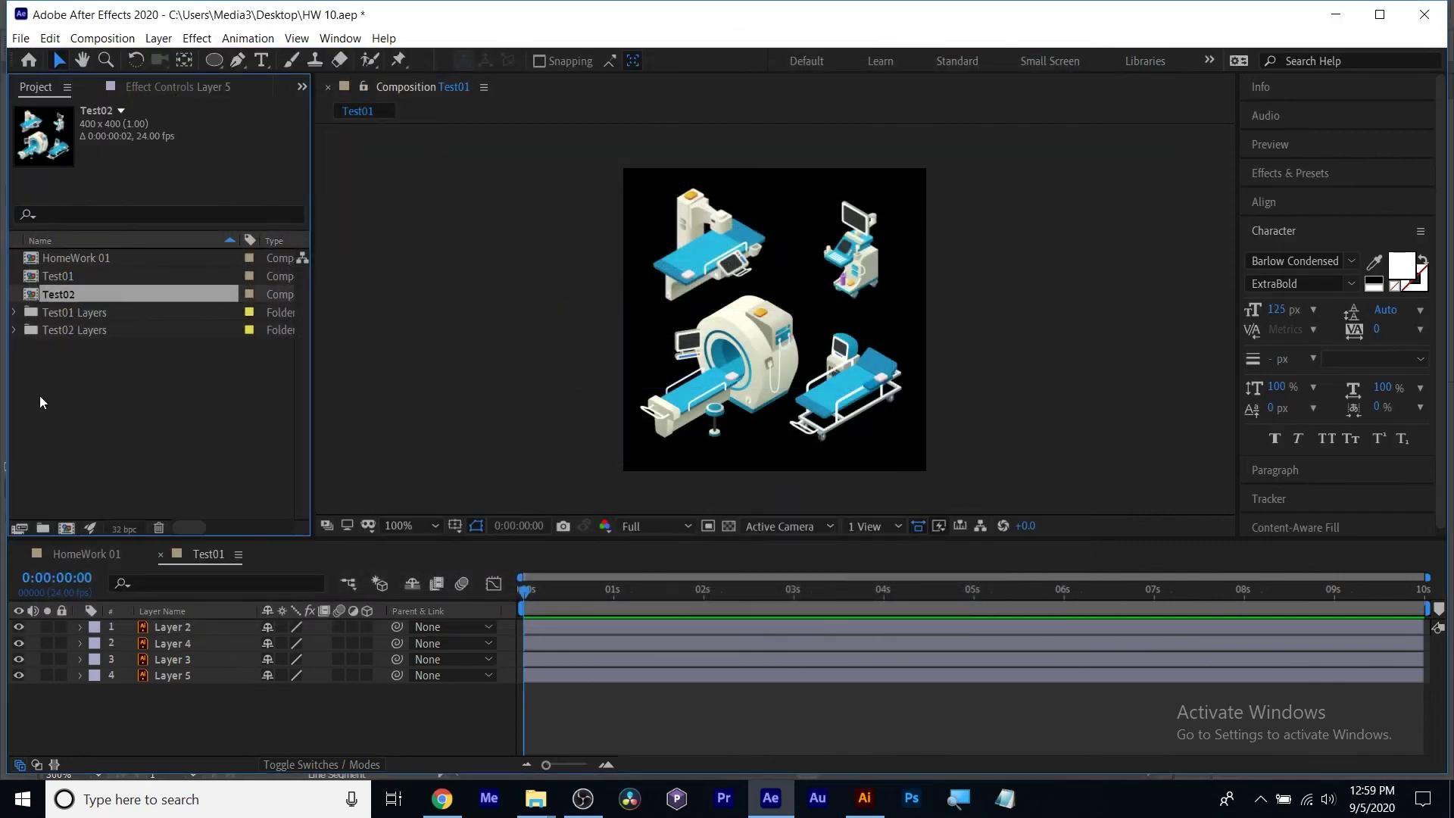
Open the Test02 composition, switch to Illustrator and save the cart document as Test02a in Downloads, accepting the Illustrator 2020 options.
{"action": "double_click", "coordinate": [63, 296]}
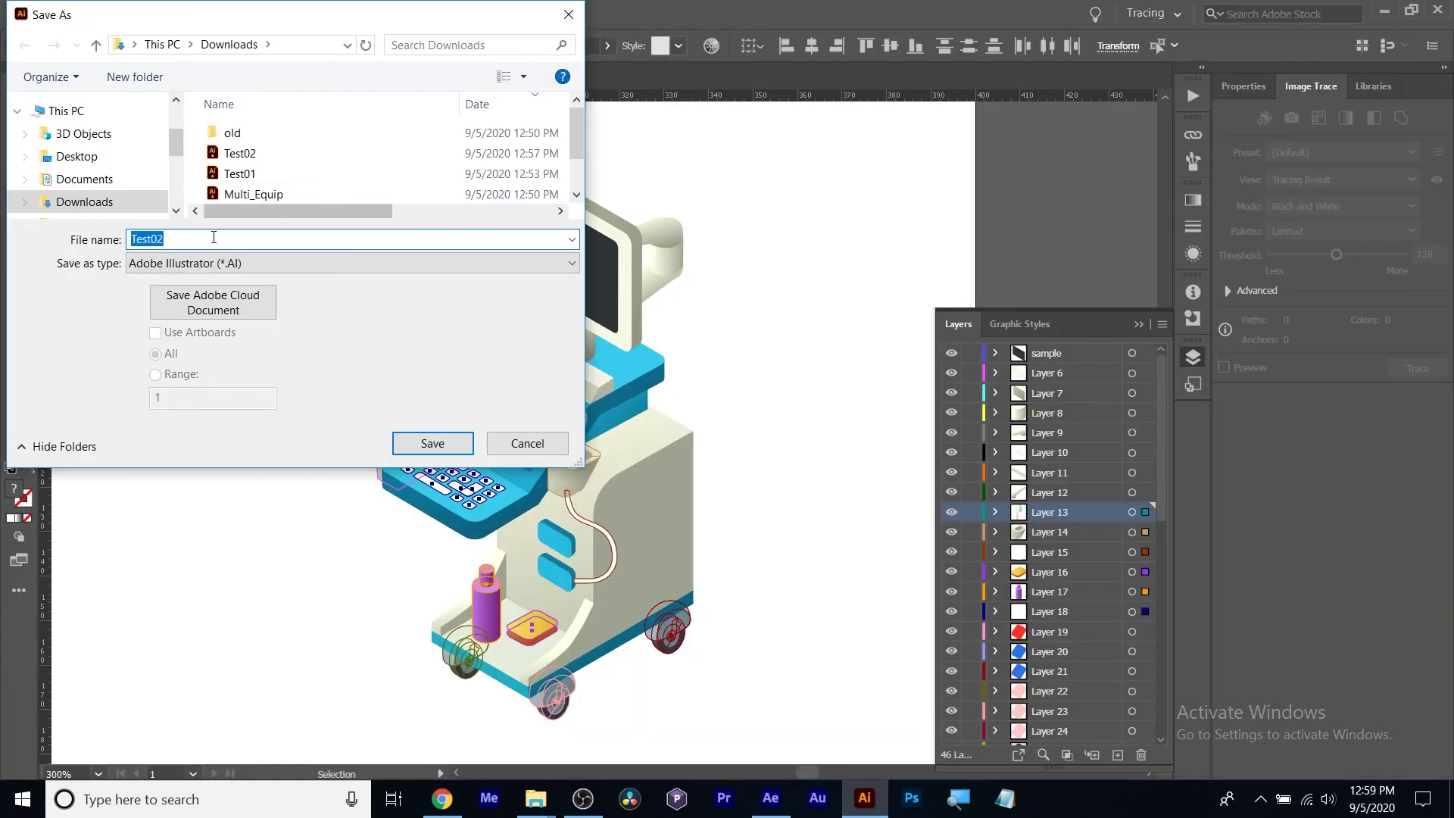
{"action": "left_click", "coordinate": [206, 240]}
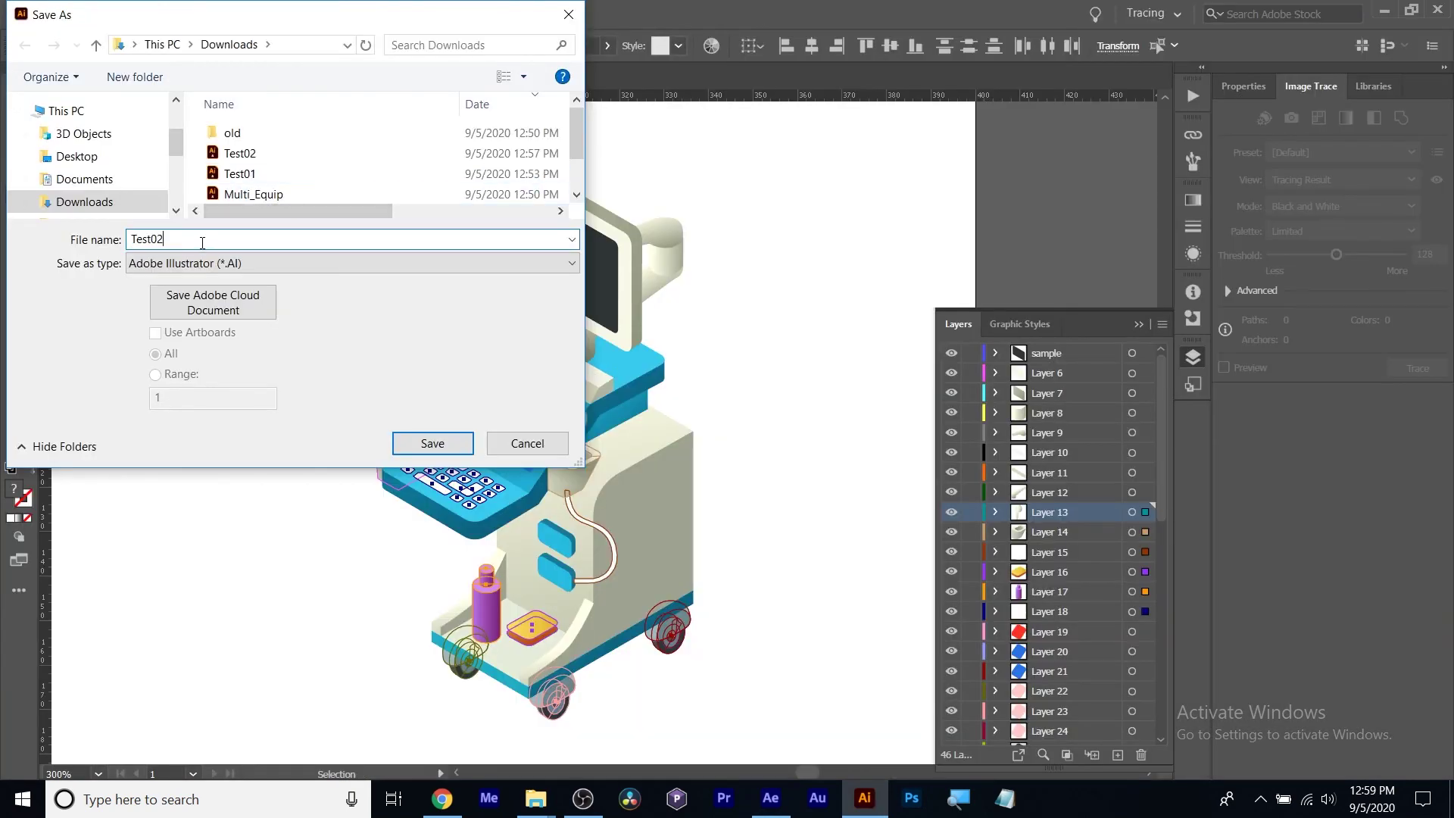
{"action": "type", "text": "a"}
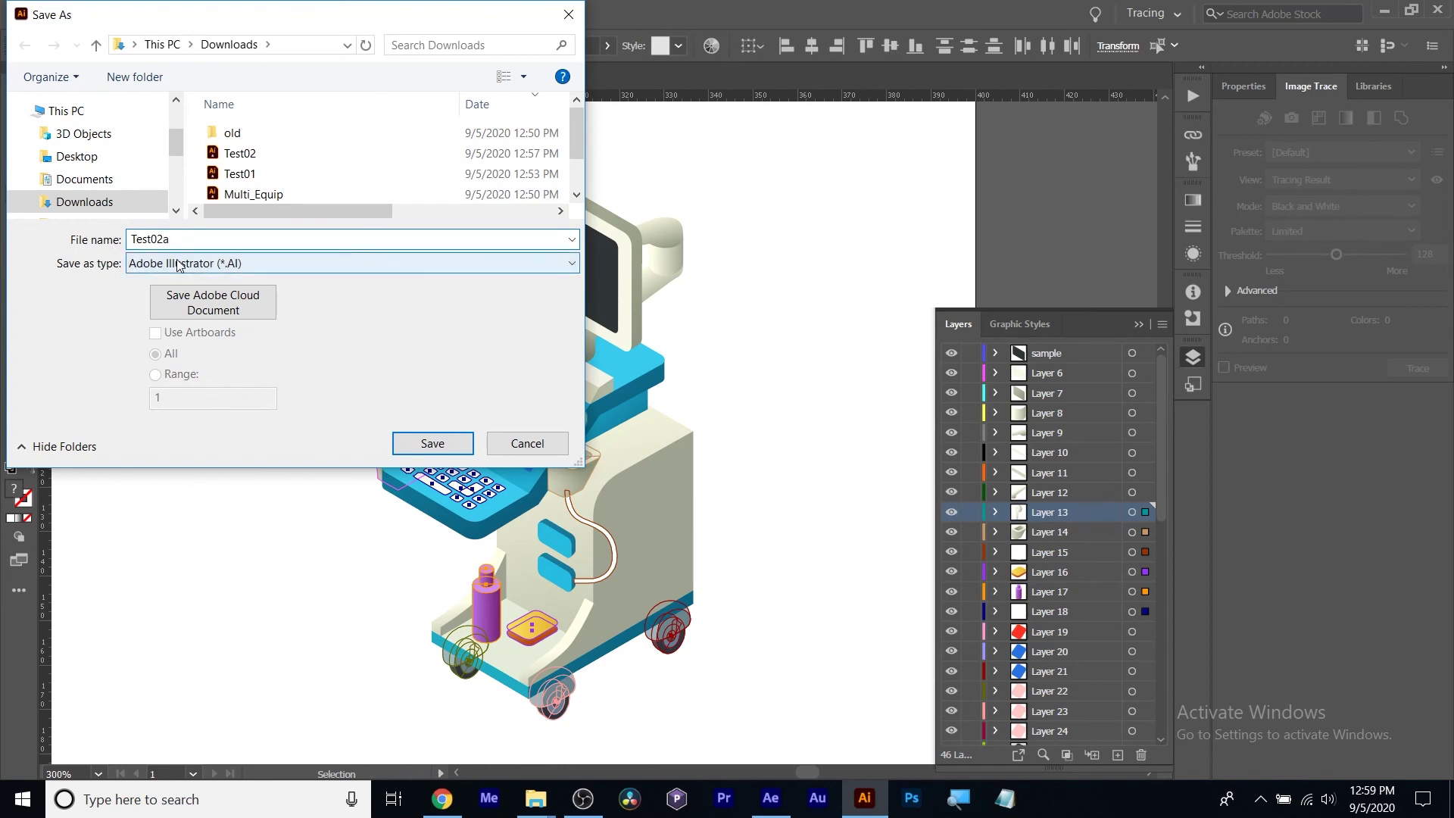
{"action": "left_click", "coordinate": [432, 446]}
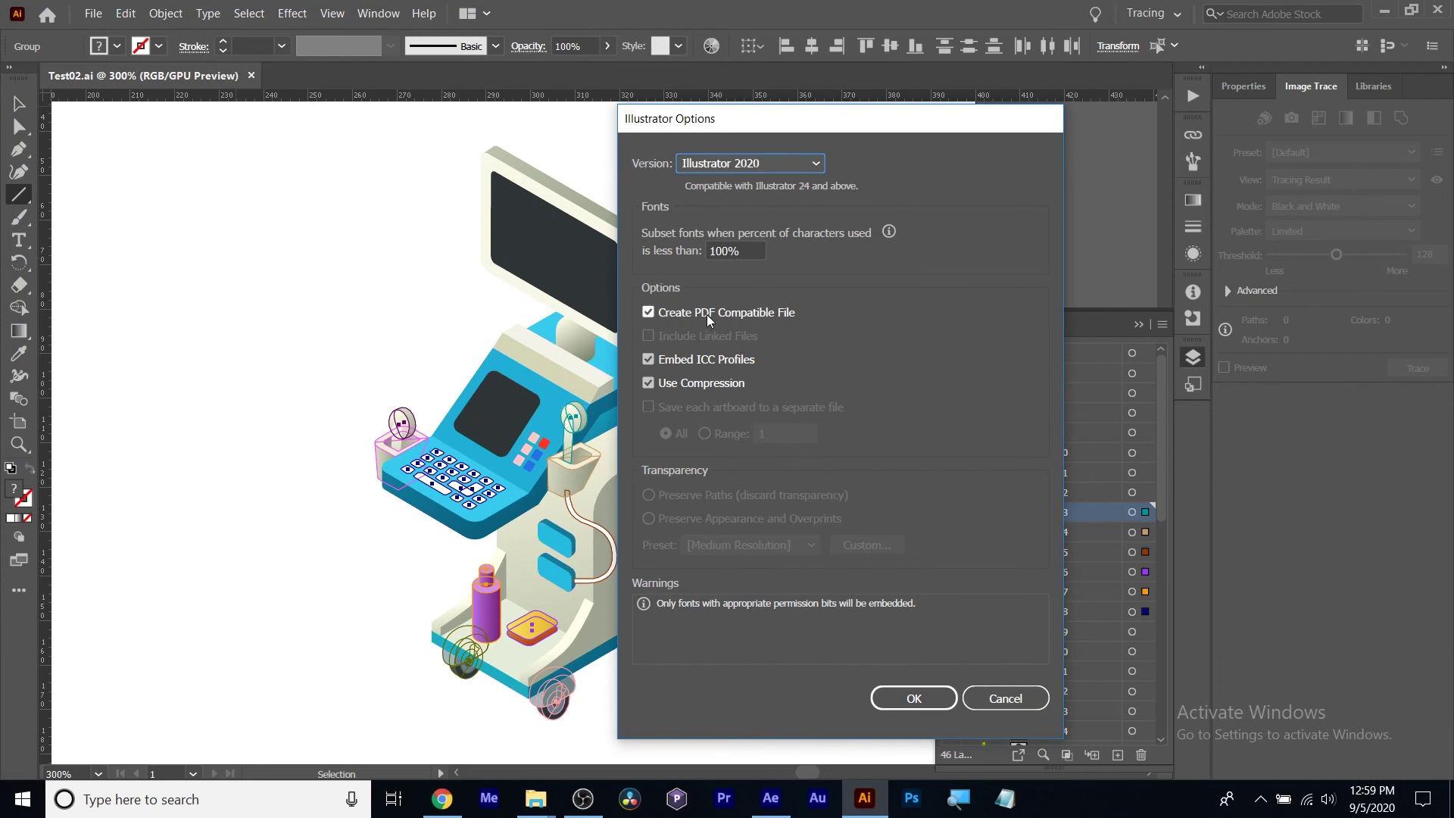
{"action": "left_click", "coordinate": [911, 697]}
{"action": "scroll", "coordinate": [992, 484], "scroll_direction": "down", "scroll_amount": 8}
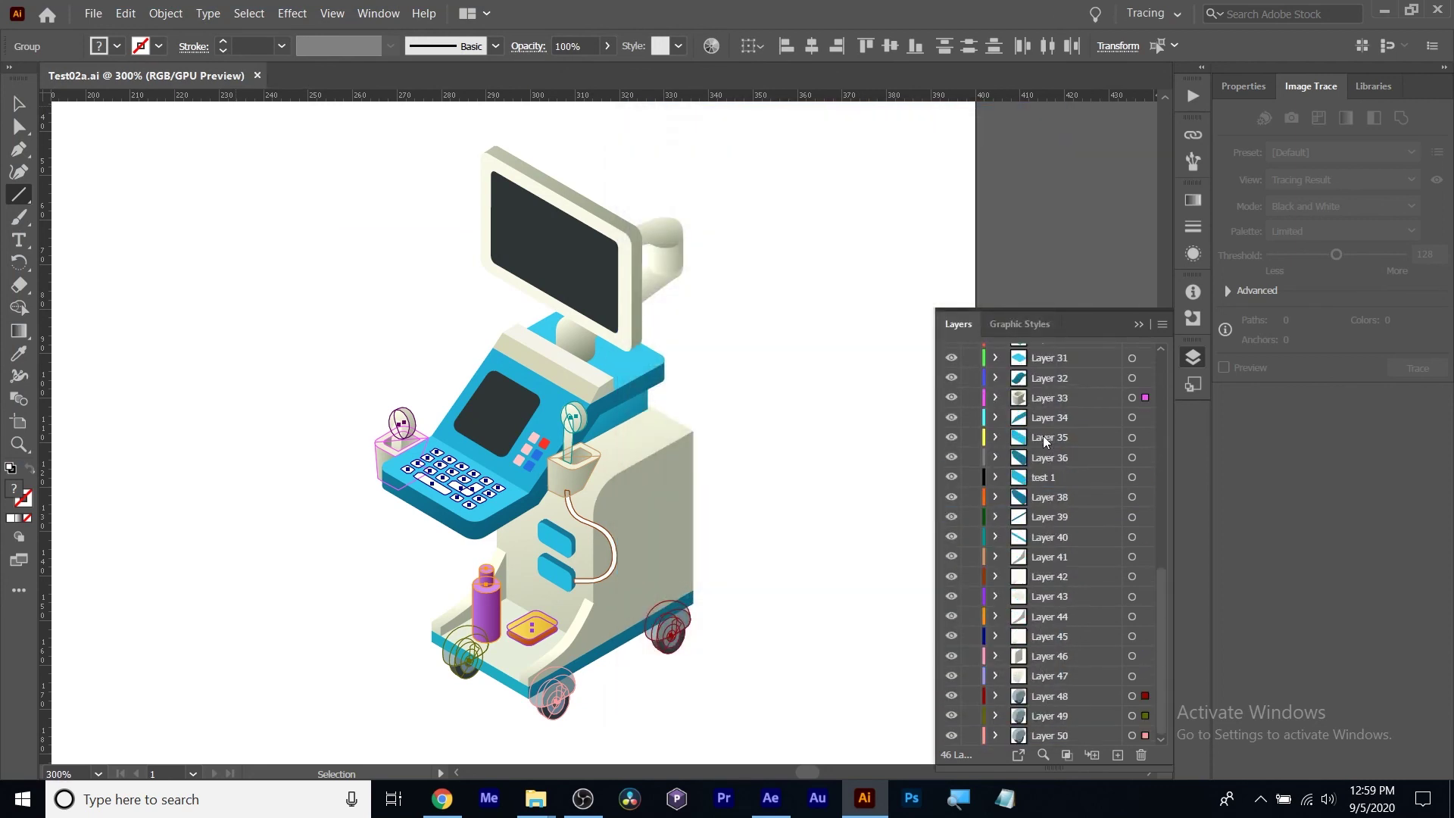
Switch to After Effects, delete all layers of the Test02 composition and remove that composition from the project.
{"action": "left_click", "coordinate": [770, 799]}
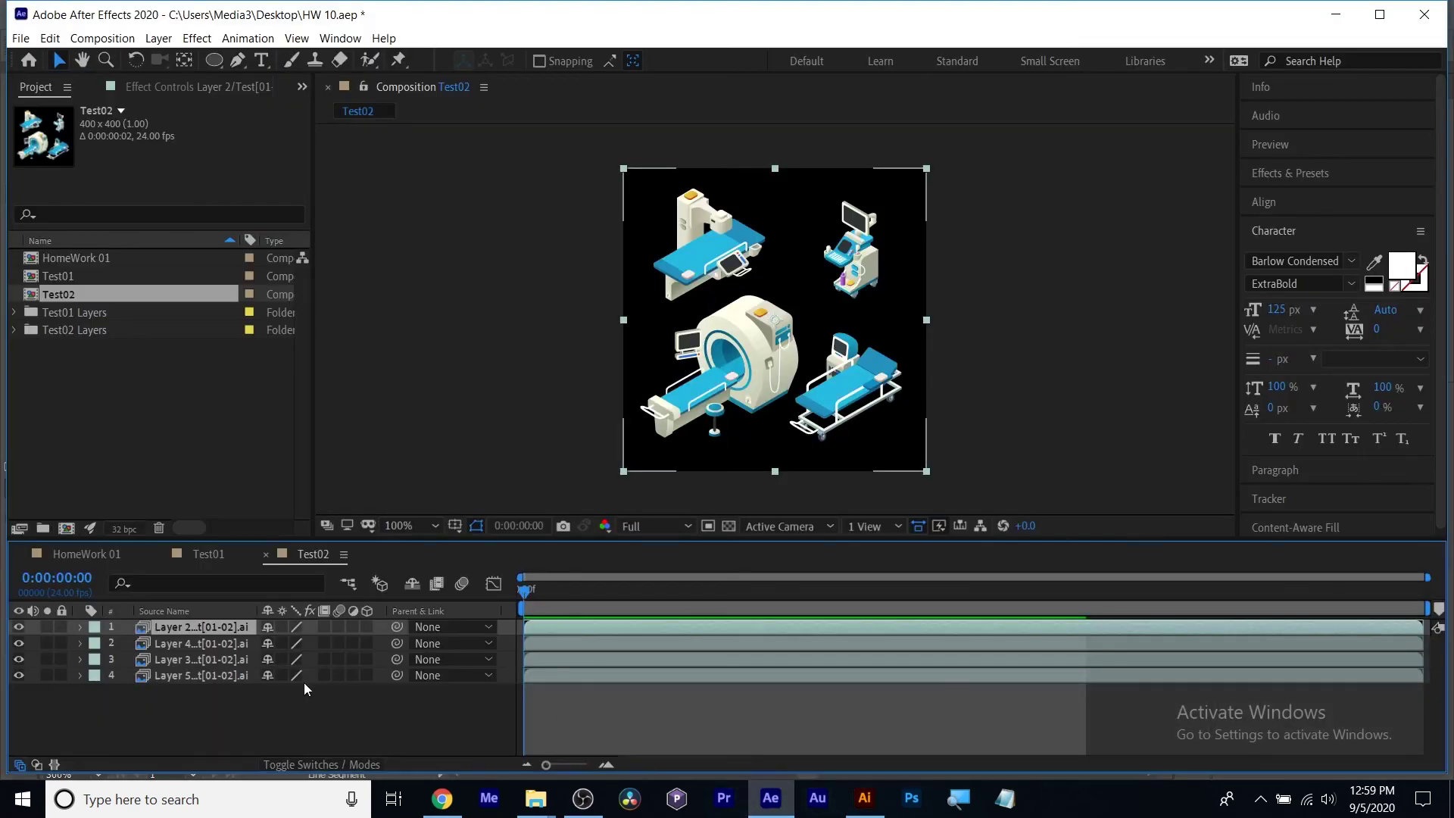
{"action": "left_click", "coordinate": [80, 628]}
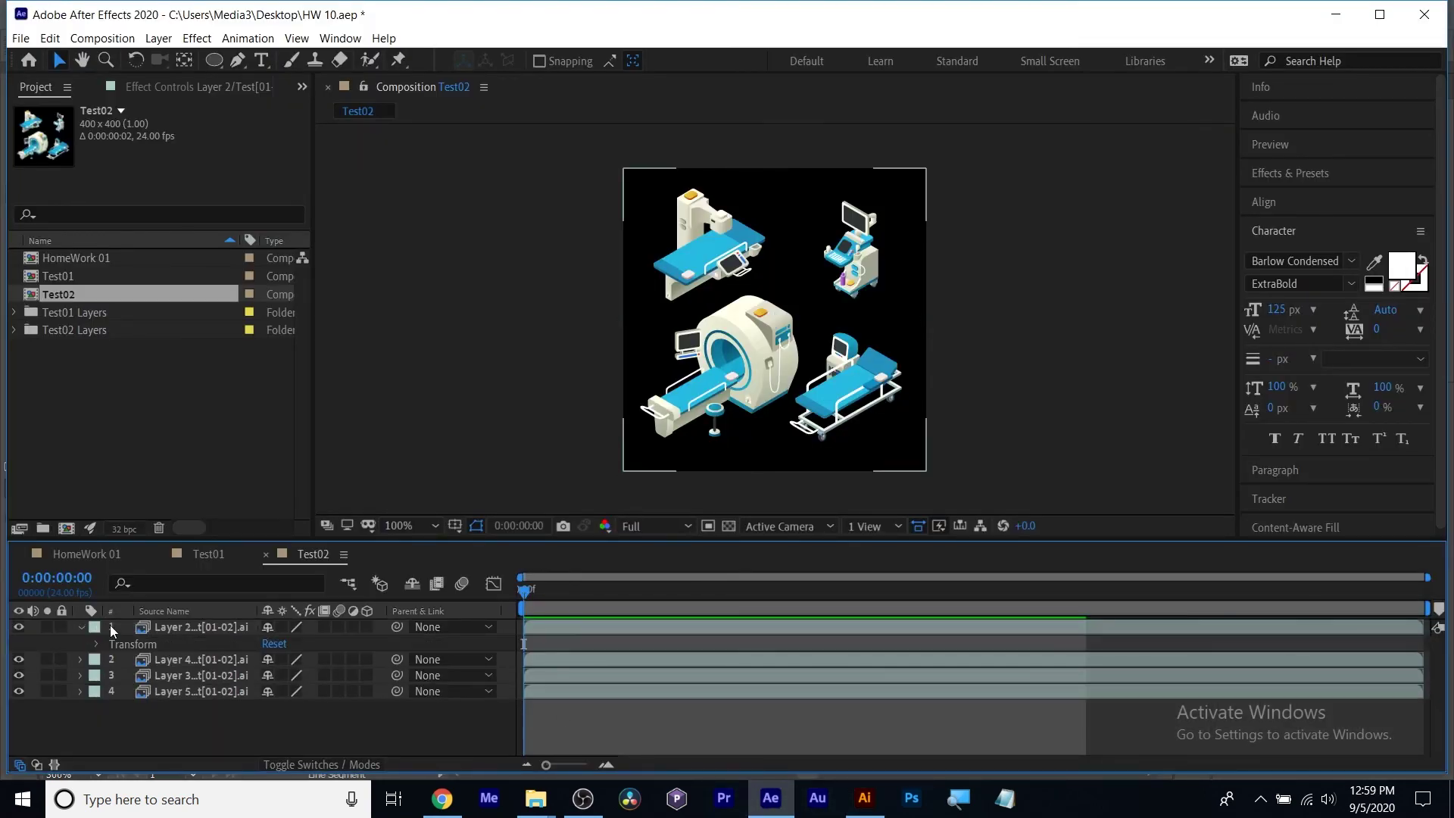
{"action": "left_click", "coordinate": [168, 629]}
{"action": "left_click", "coordinate": [159, 692], "text": "shift"}
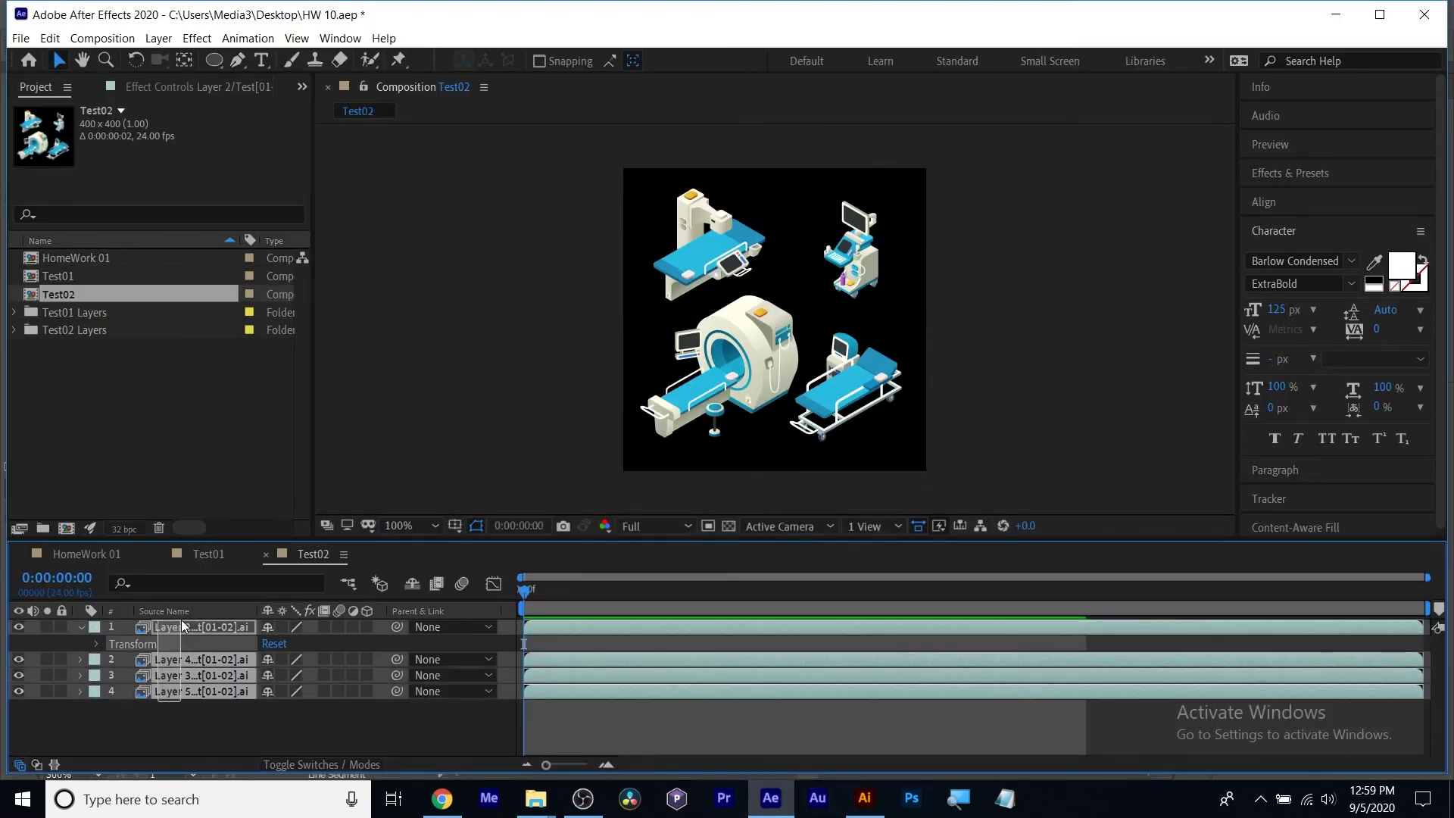
{"action": "key", "text": "Delete"}
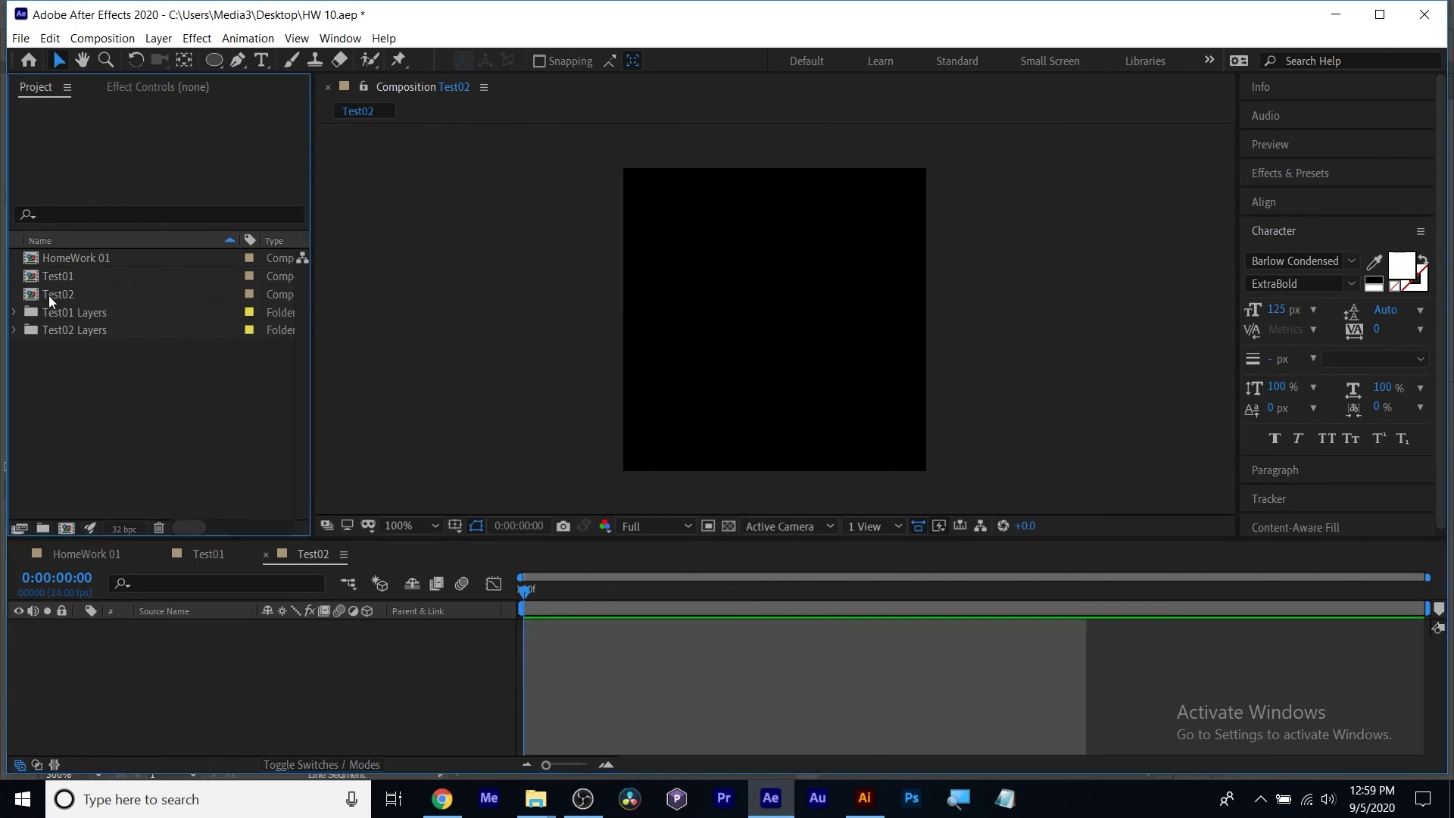
{"action": "left_click", "coordinate": [49, 296]}
{"action": "key", "text": "Delete"}
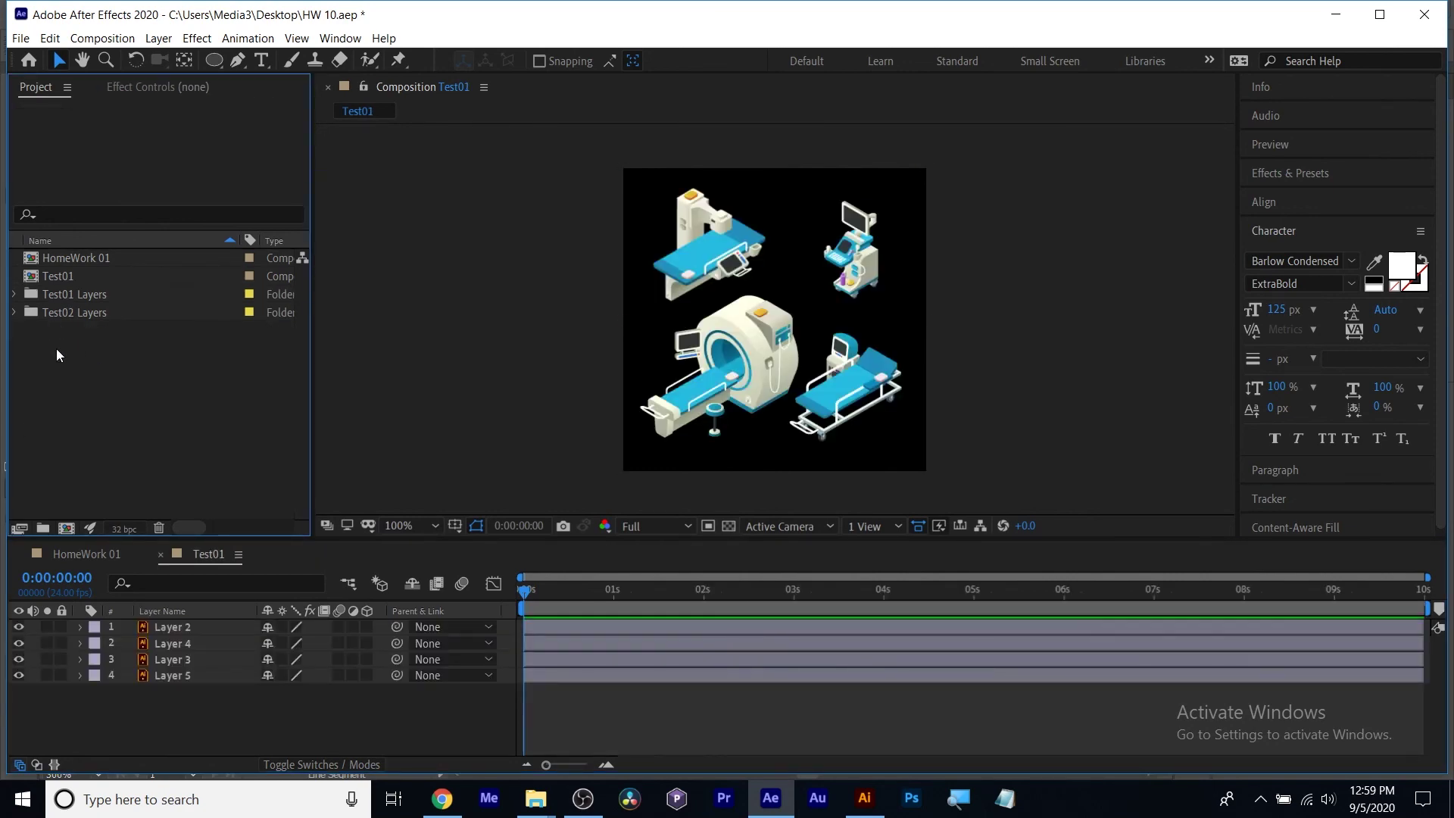
Import Test02a from Downloads as Composition - Retain Layer Sizes.
{"action": "double_click", "coordinate": [86, 392]}
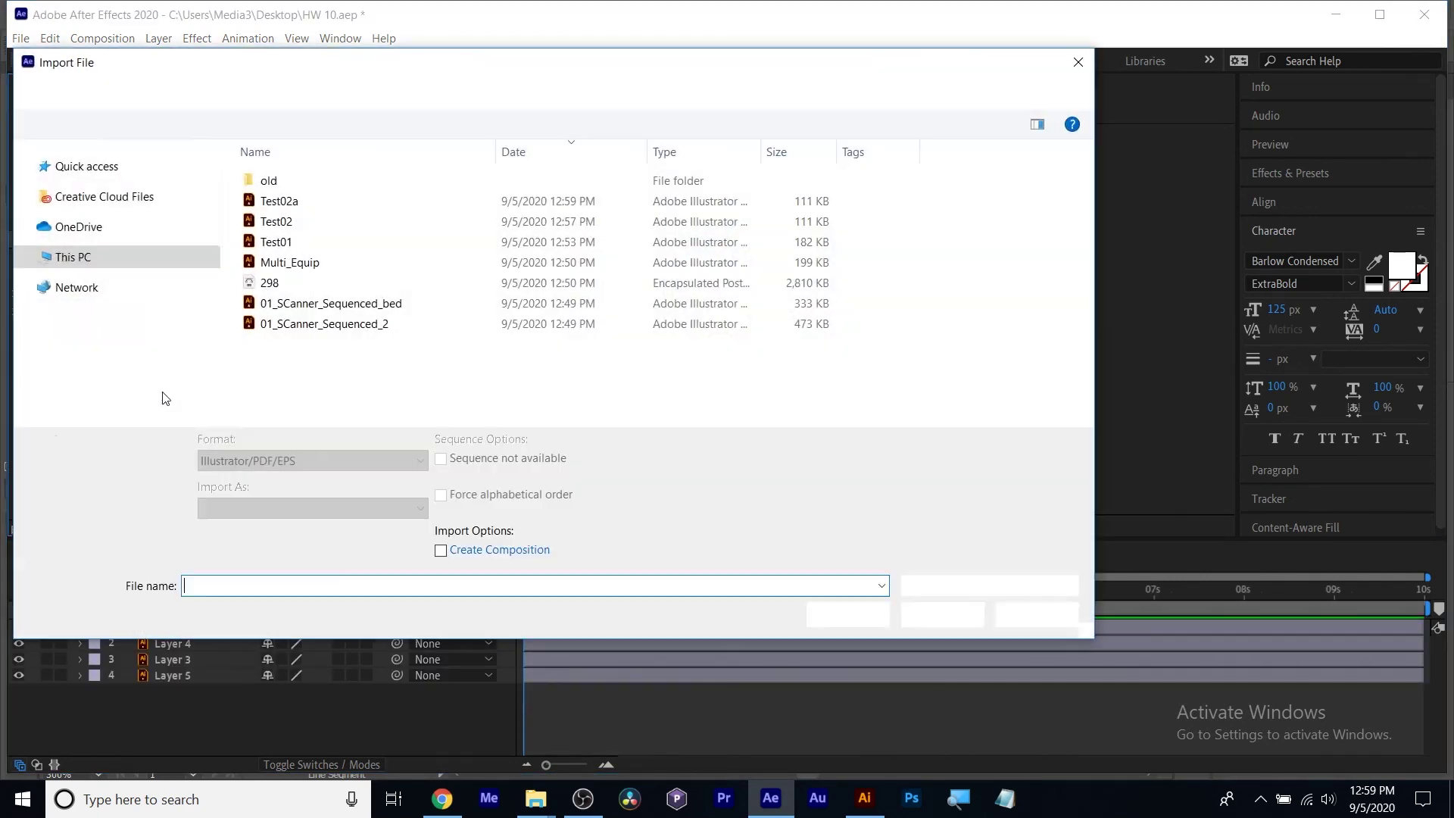
{"action": "left_click", "coordinate": [273, 211]}
{"action": "left_click", "coordinate": [319, 519]}
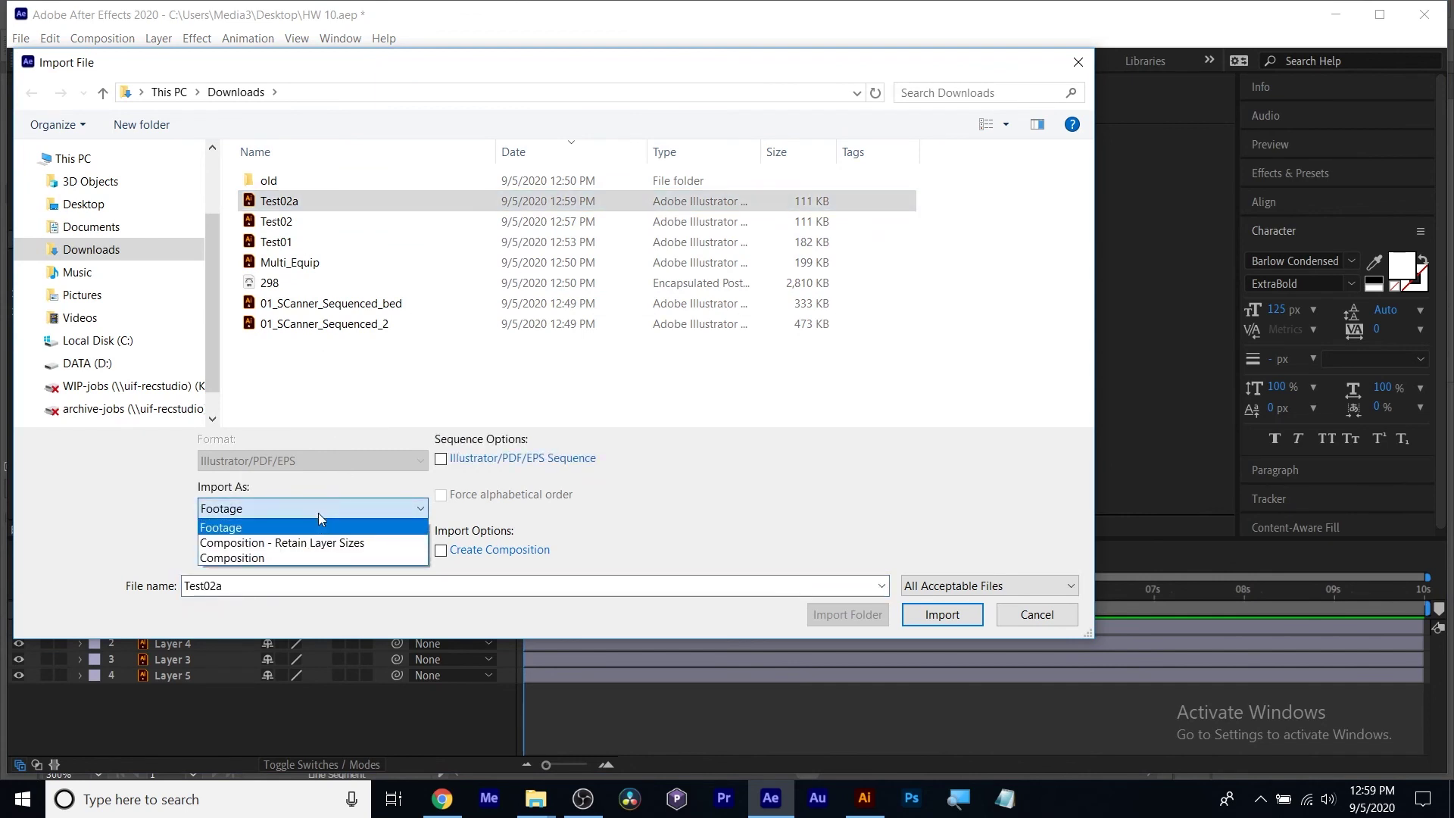
{"action": "left_click", "coordinate": [309, 545]}
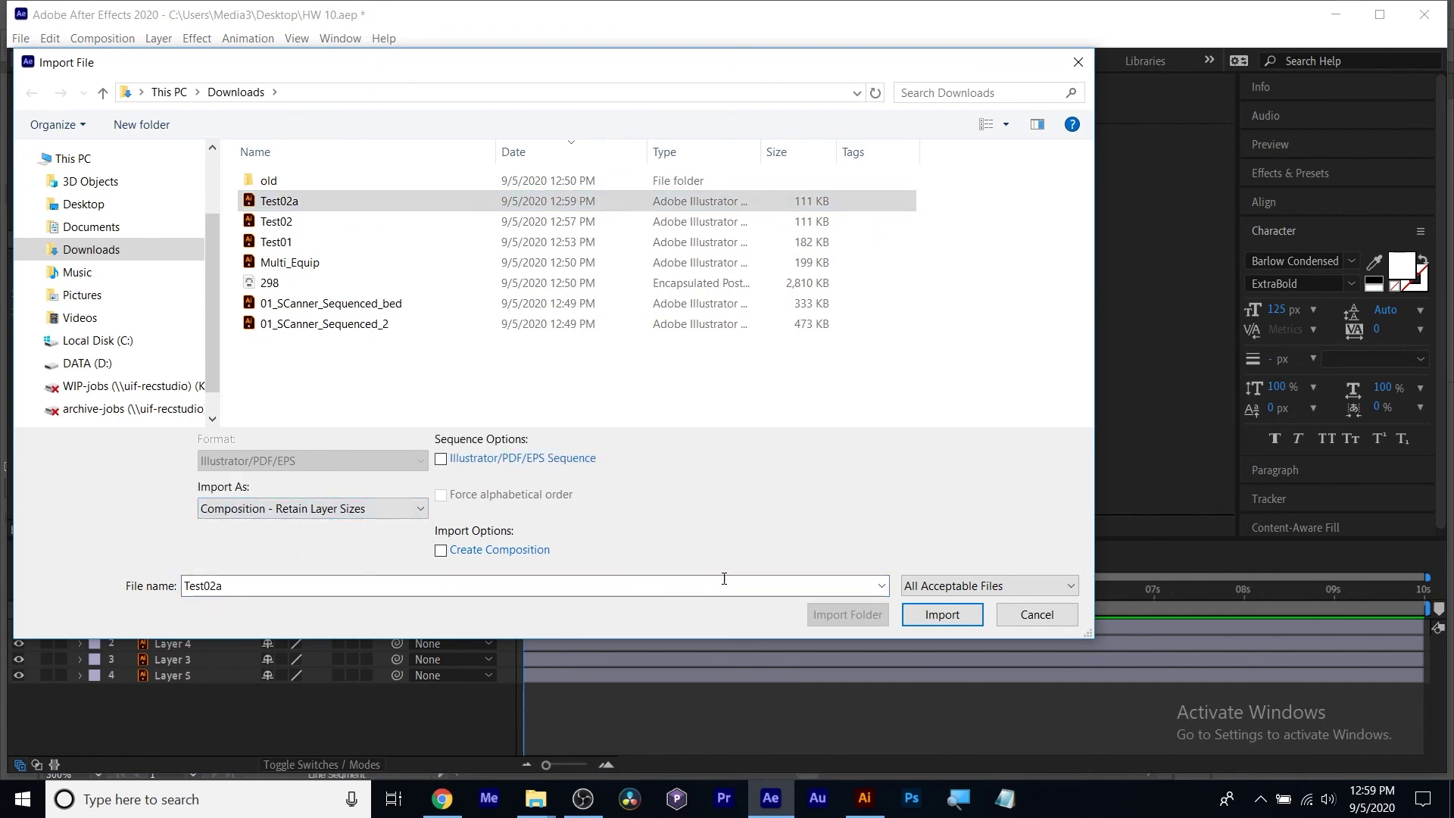
{"action": "left_click", "coordinate": [962, 622]}
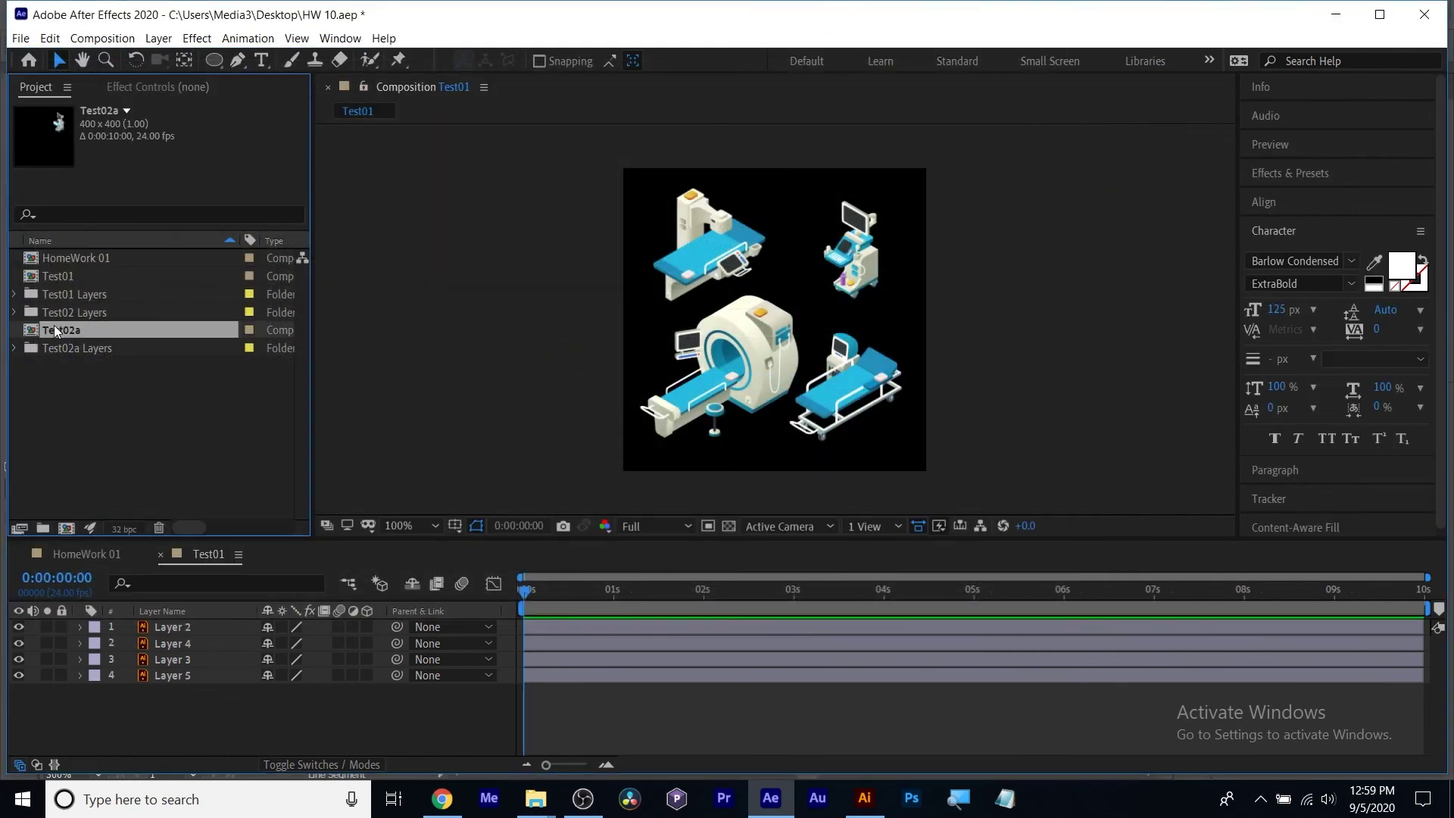
Open the Test02a composition, enlarge the timeline area and check the "test 1" and "sample" layers against the cart artwork.
{"action": "double_click", "coordinate": [50, 329]}
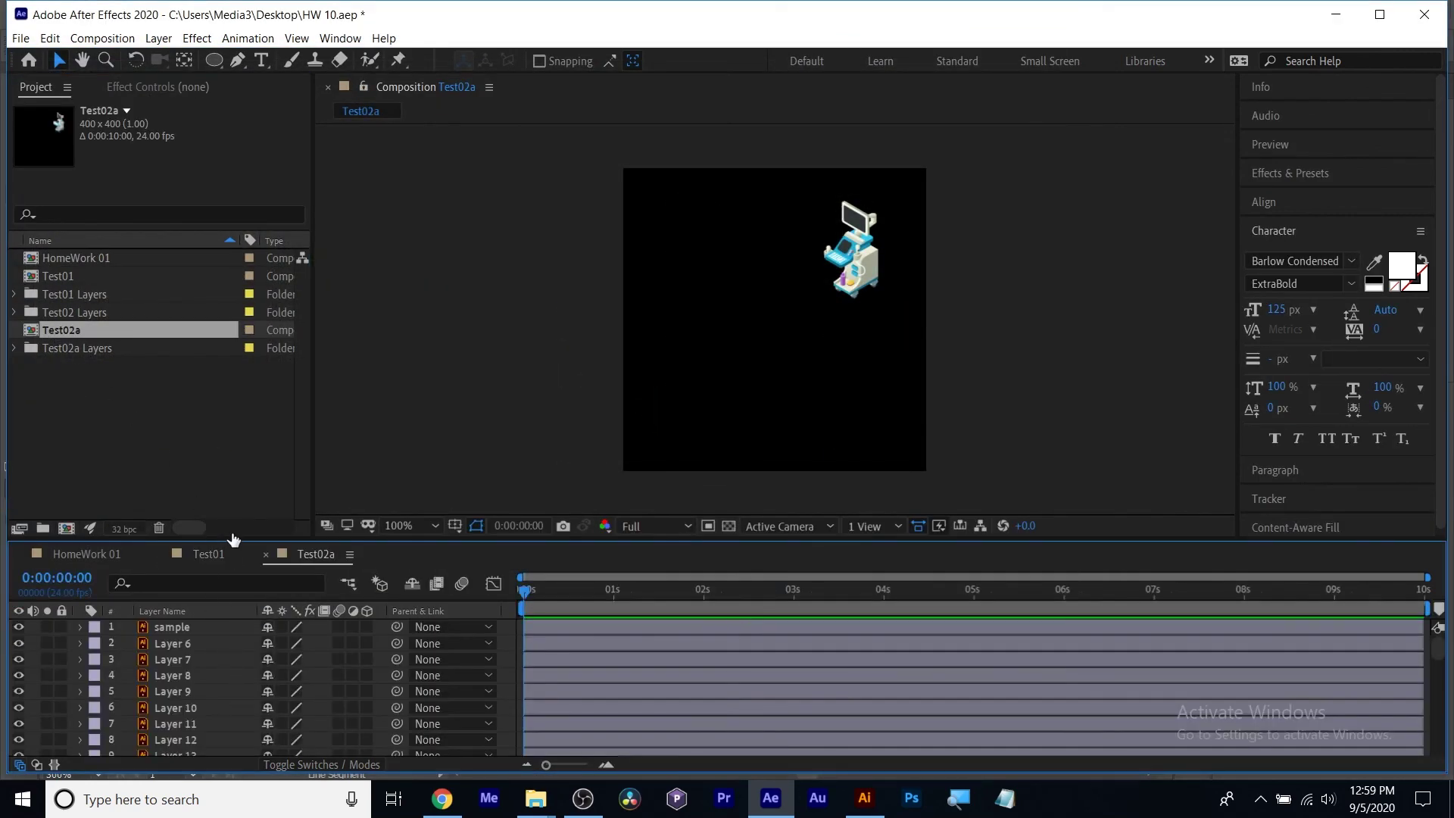
{"action": "left_click_drag", "start_coordinate": [234, 540], "coordinate": [229, 366]}
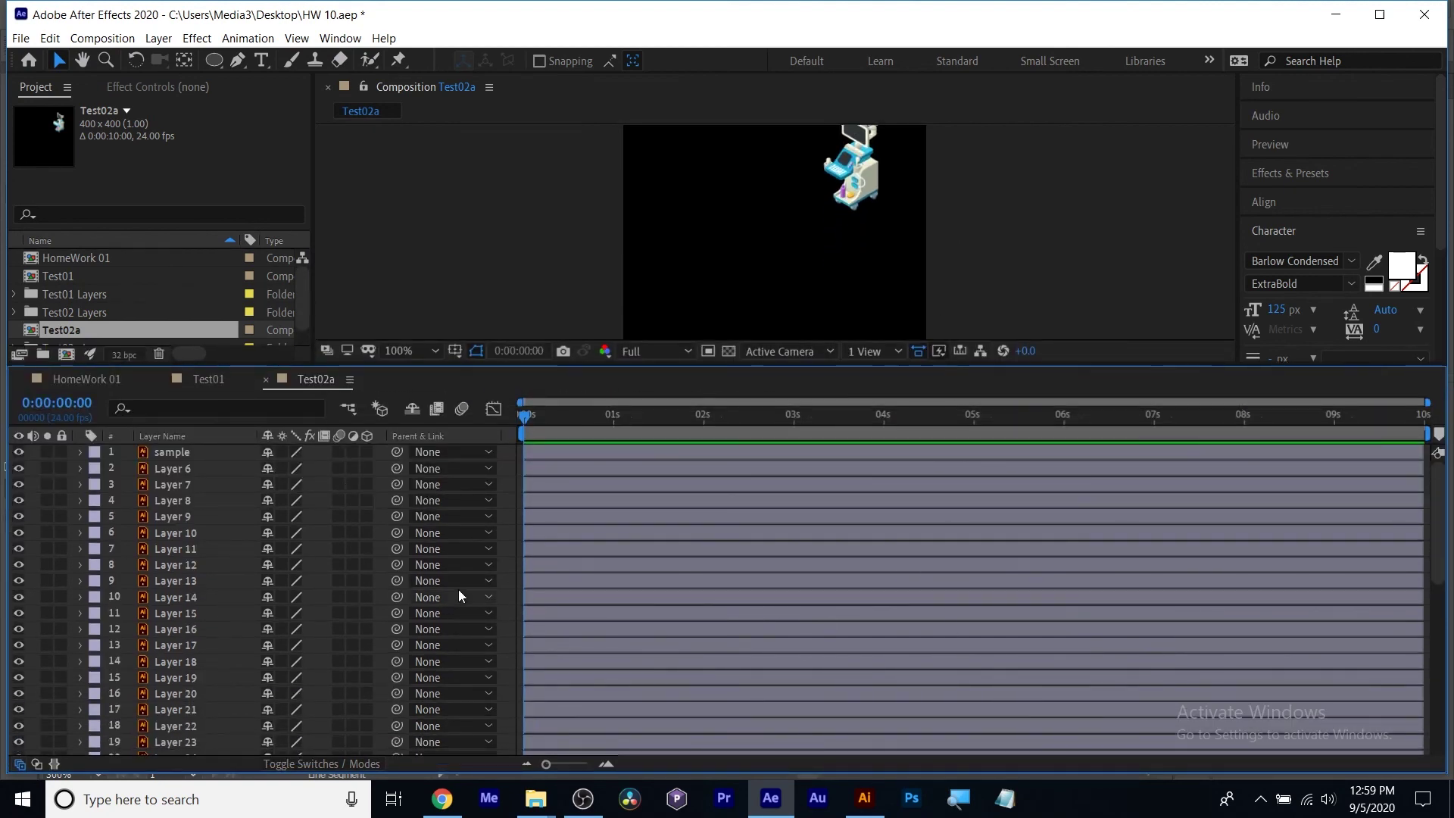
{"action": "scroll", "coordinate": [184, 562], "scroll_direction": "down", "scroll_amount": 6}
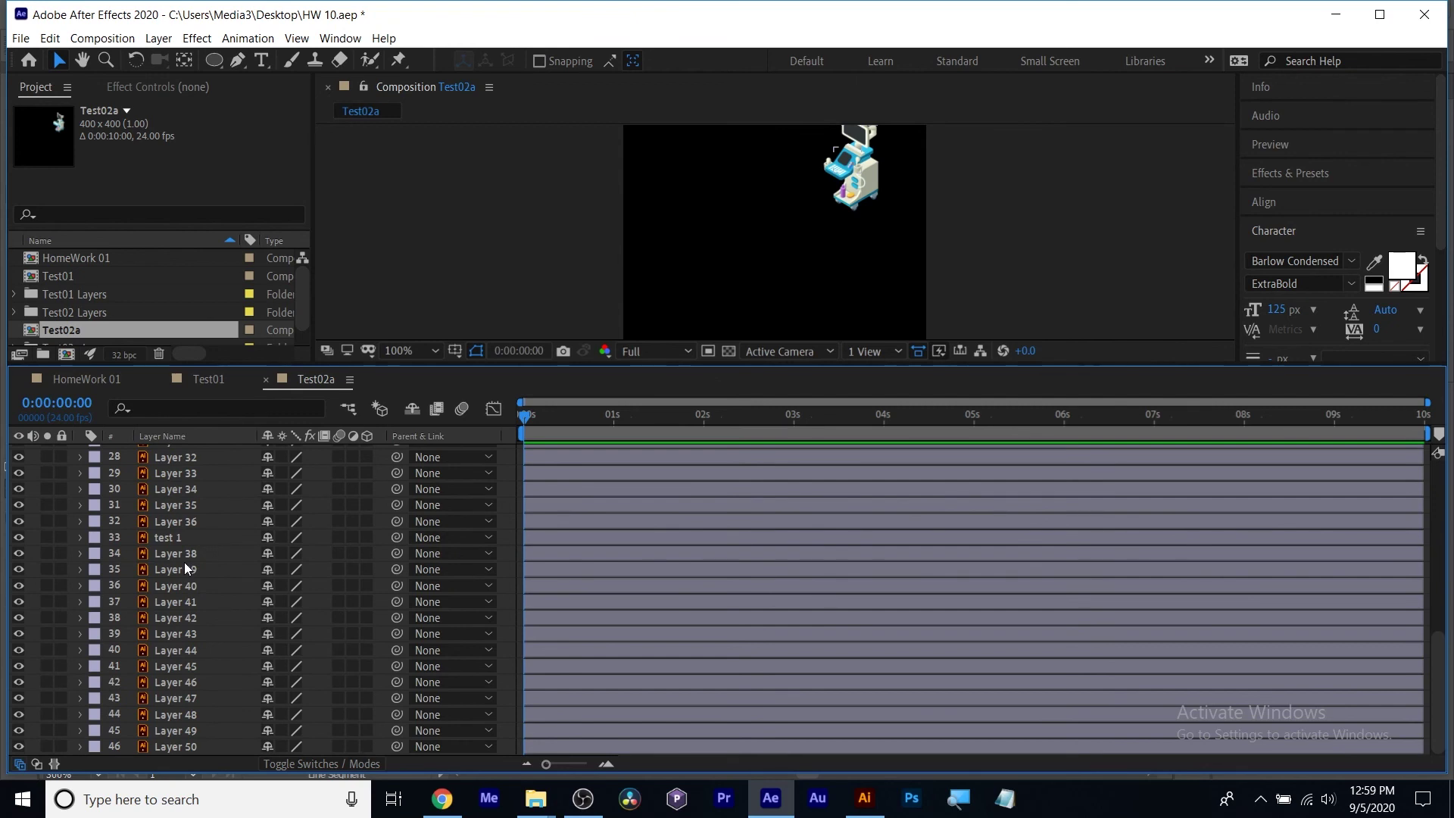
{"action": "left_click", "coordinate": [173, 539]}
{"action": "scroll", "coordinate": [167, 560], "scroll_direction": "up", "scroll_amount": 6}
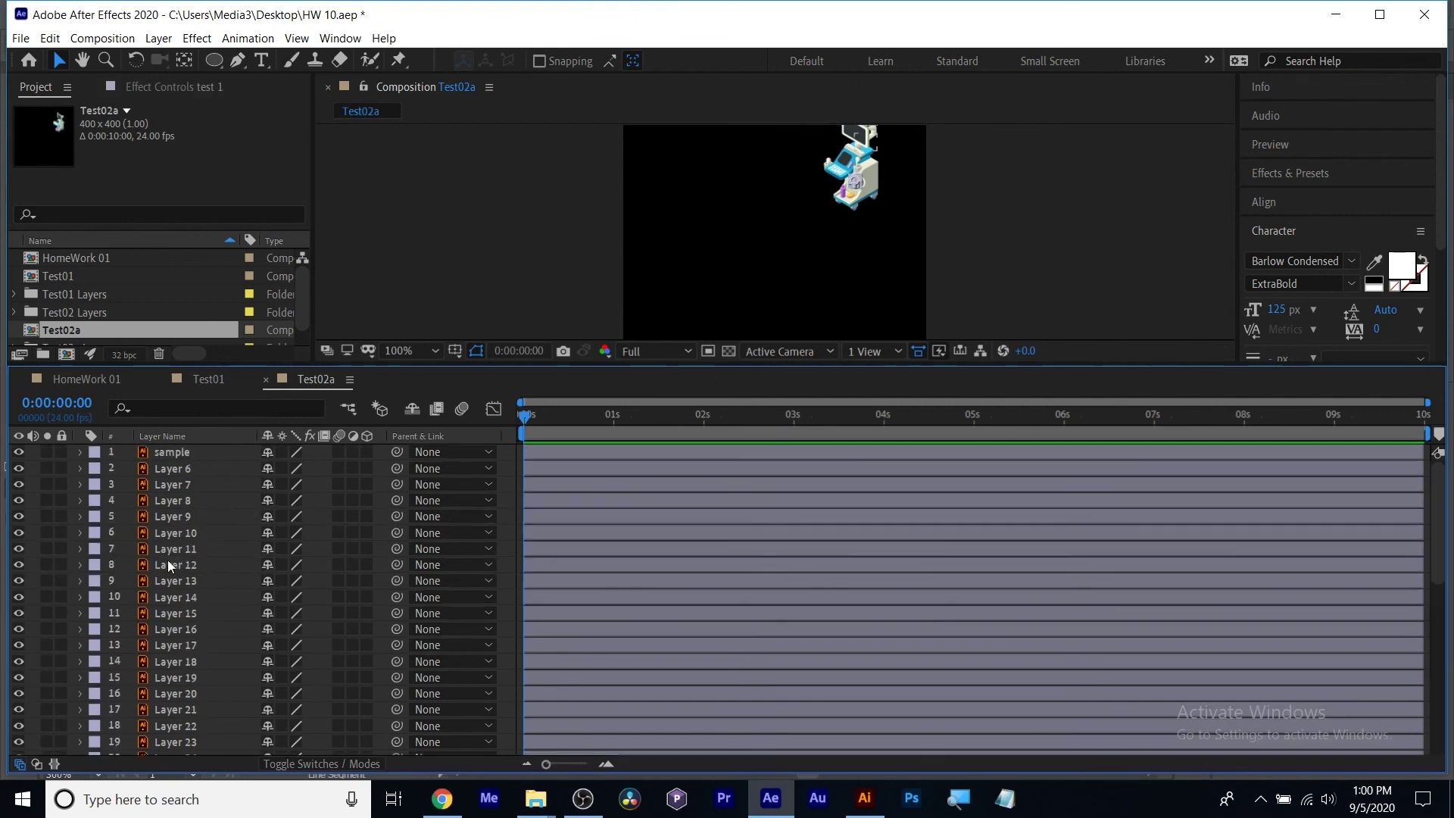
{"action": "left_click", "coordinate": [176, 452]}
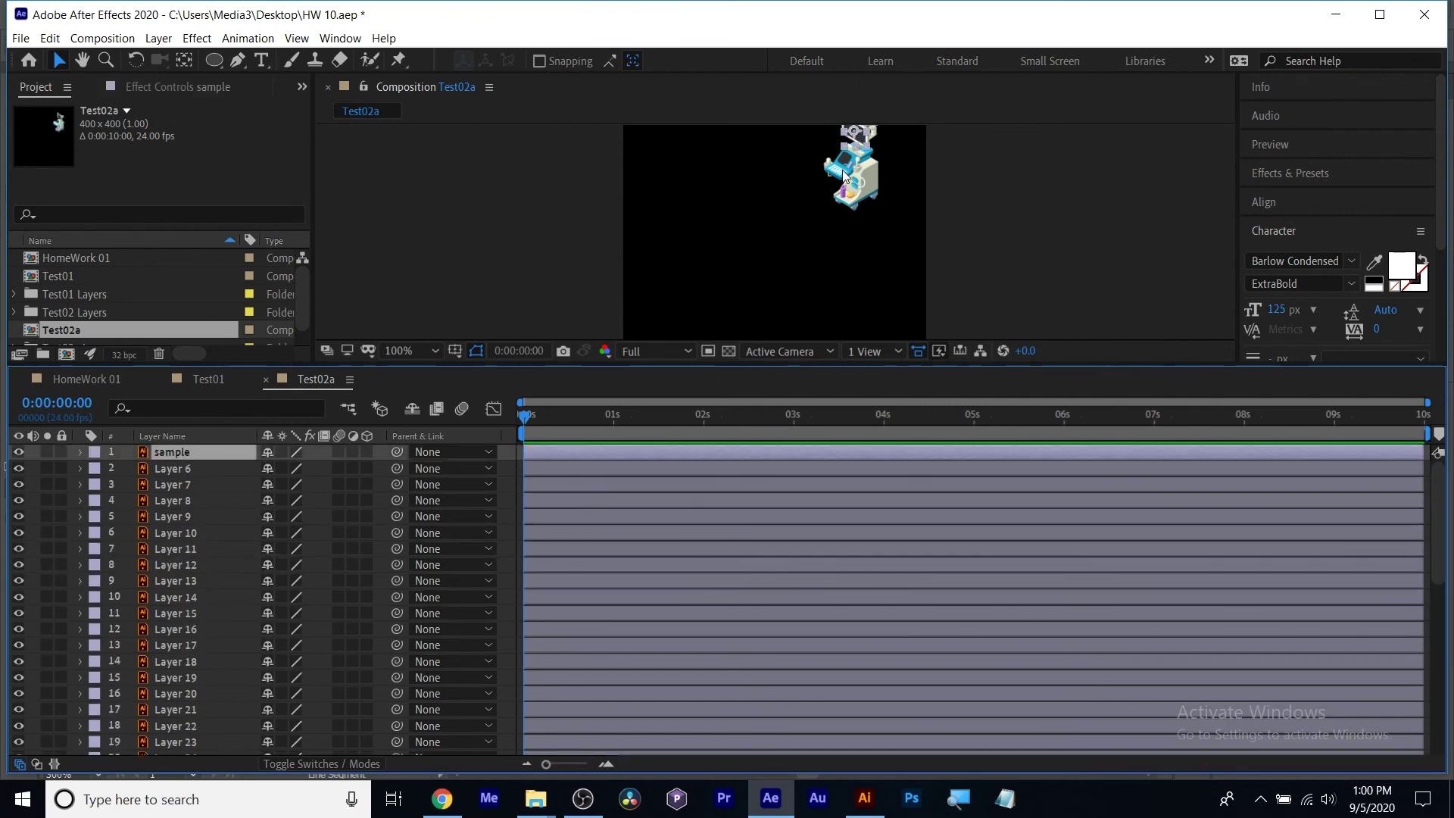
{"action": "scroll", "coordinate": [809, 252], "scroll_direction": "up", "scroll_amount": 3}
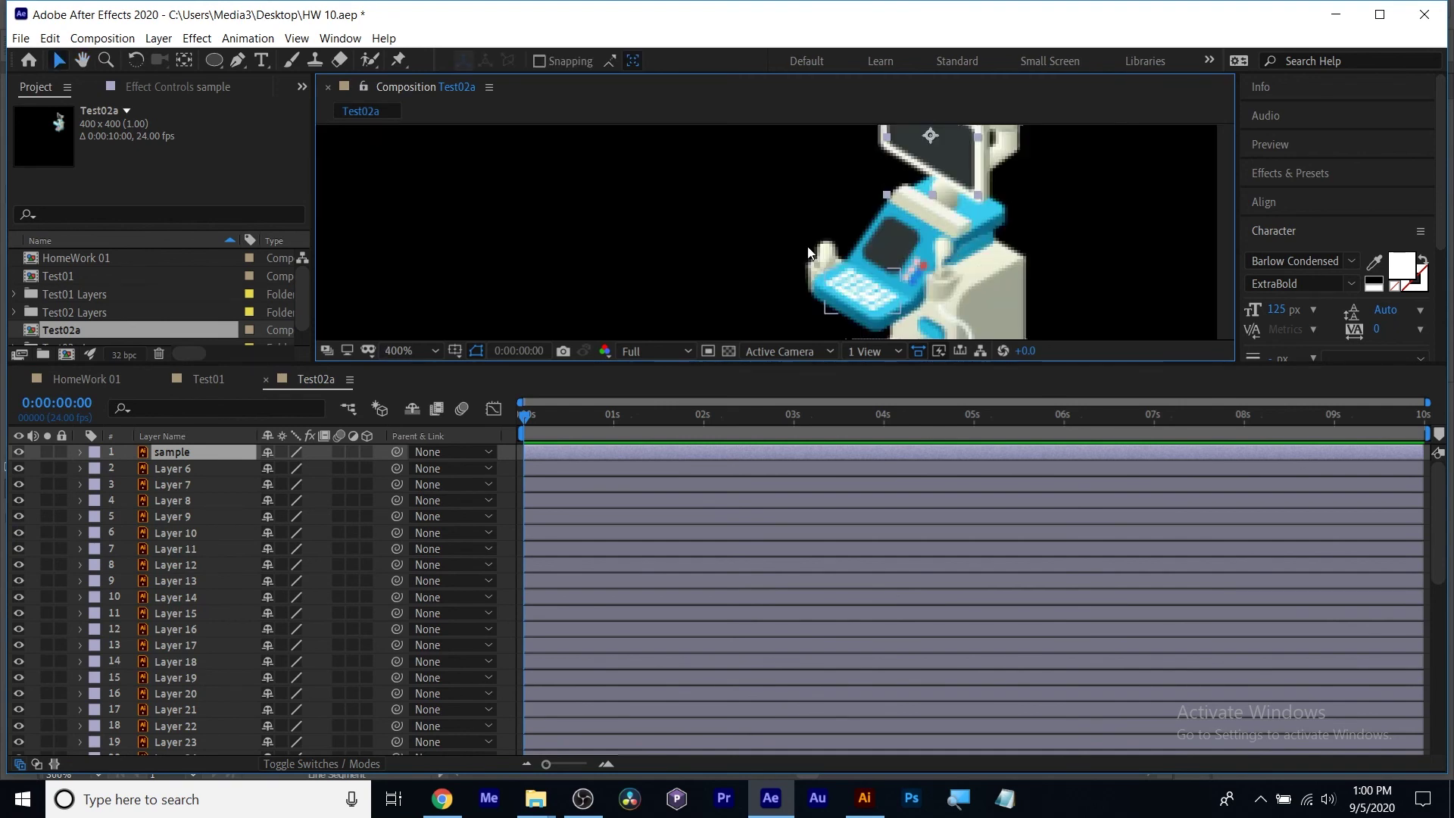
{"action": "scroll", "coordinate": [809, 252], "scroll_direction": "down", "scroll_amount": 3}
{"action": "scroll", "coordinate": [809, 252], "scroll_direction": "up", "scroll_amount": 1}
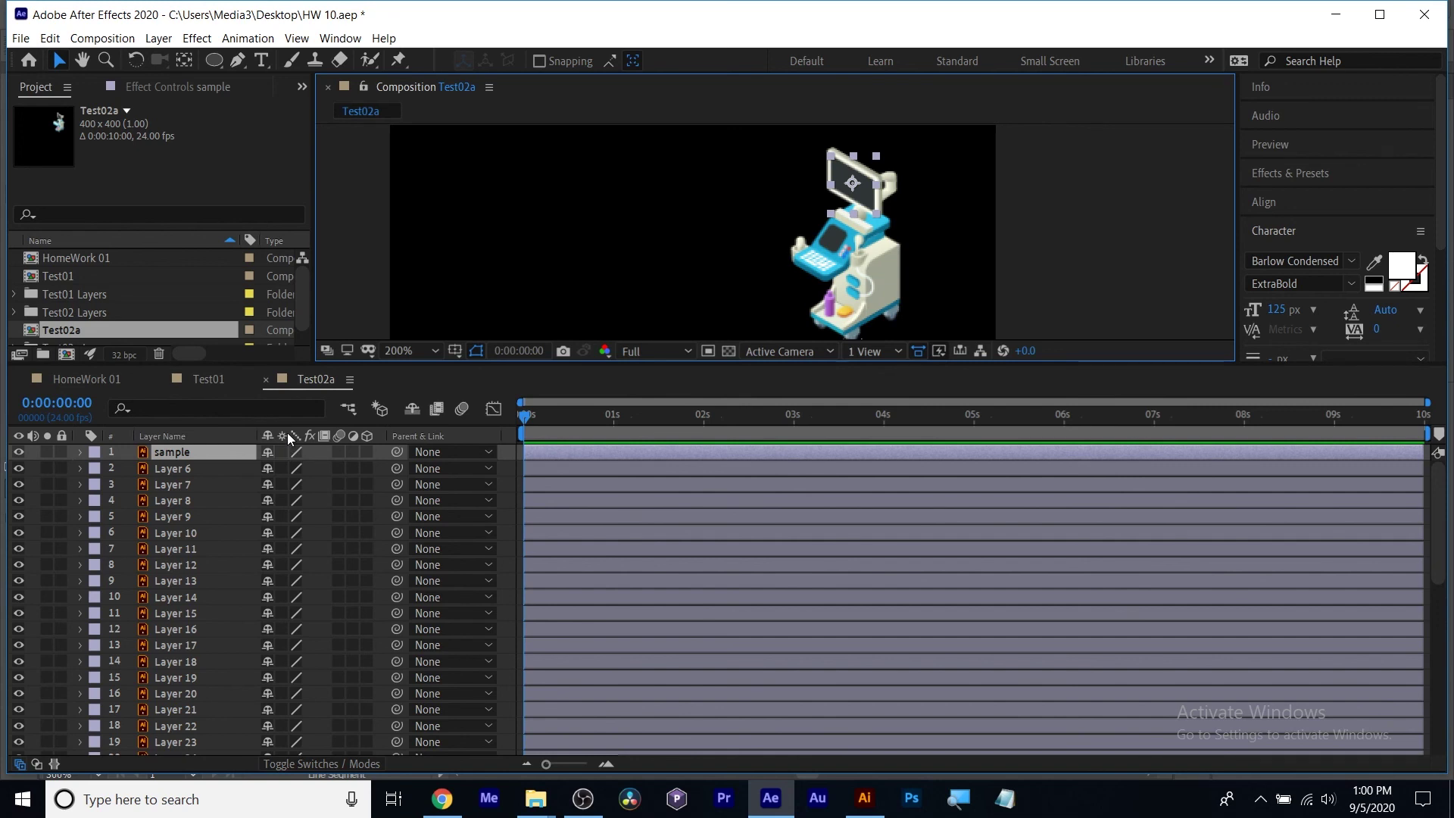
Turn on Continuously Rasterize for every layer of the Test02a composition, from "sample" down to Layer 50.
{"action": "left_click", "coordinate": [361, 761]}
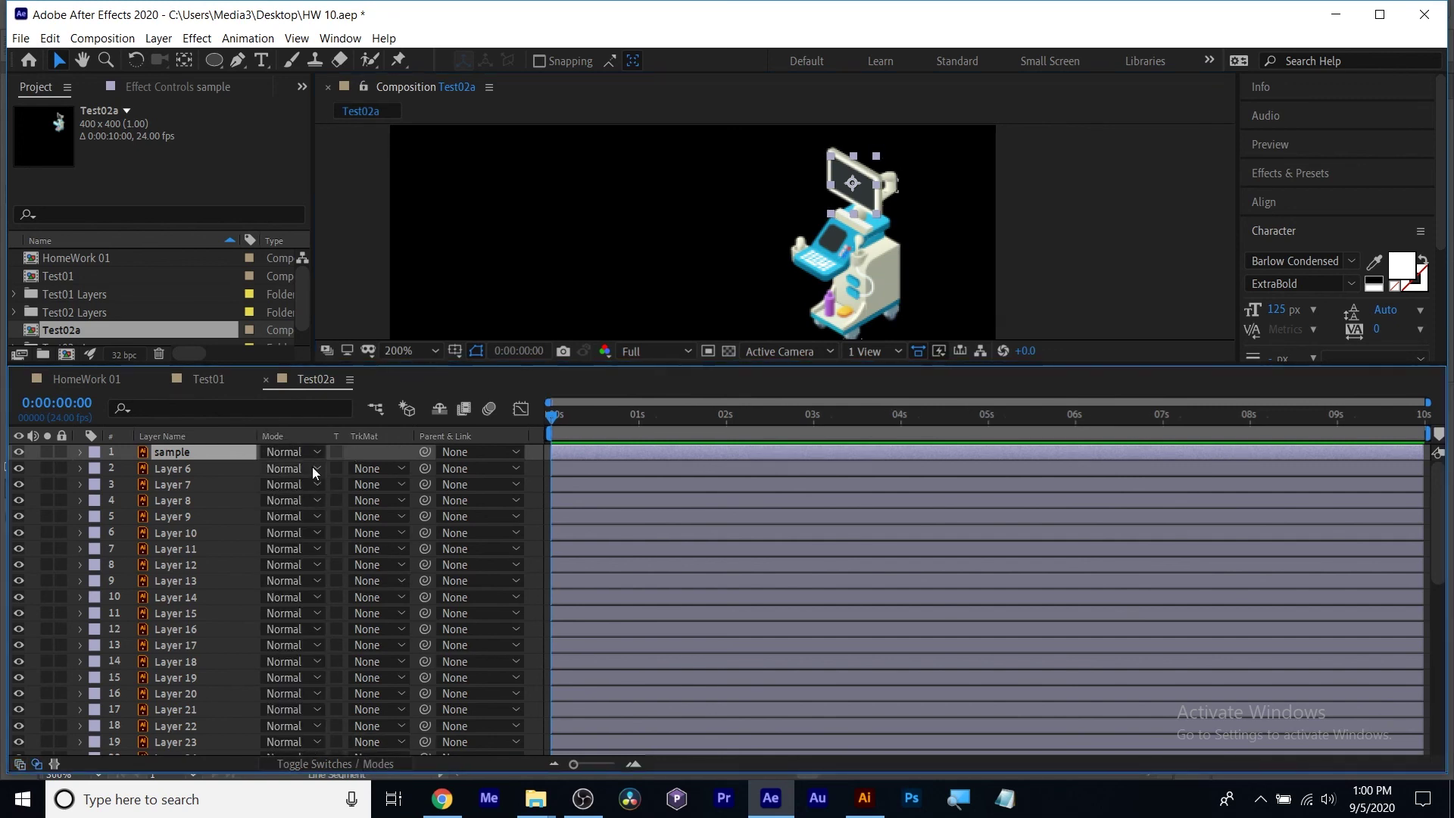
{"action": "left_click", "coordinate": [353, 762]}
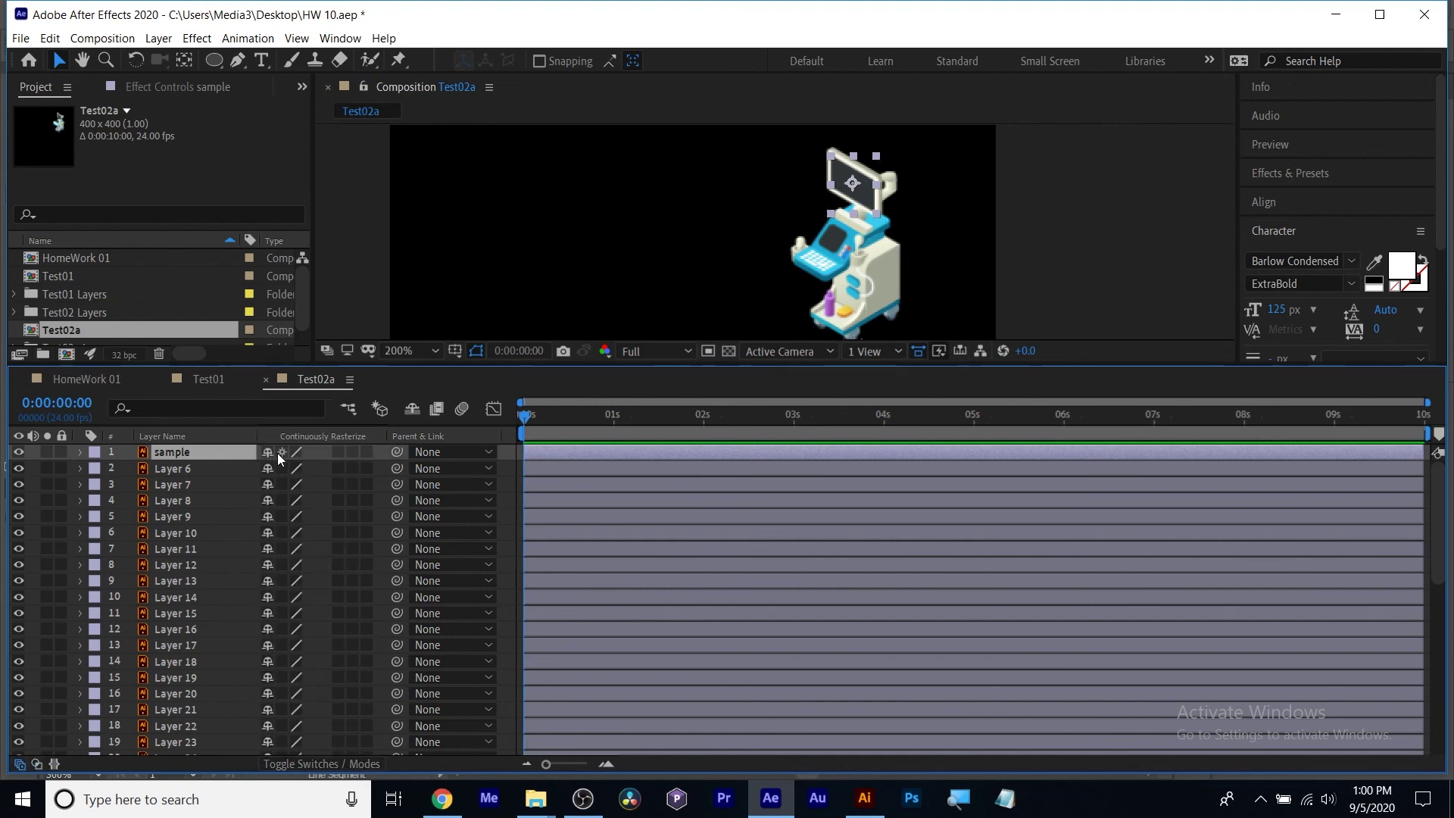
{"action": "left_click_drag", "start_coordinate": [278, 453], "coordinate": [273, 749]}
{"action": "scroll", "coordinate": [284, 652], "scroll_direction": "down", "scroll_amount": 4}
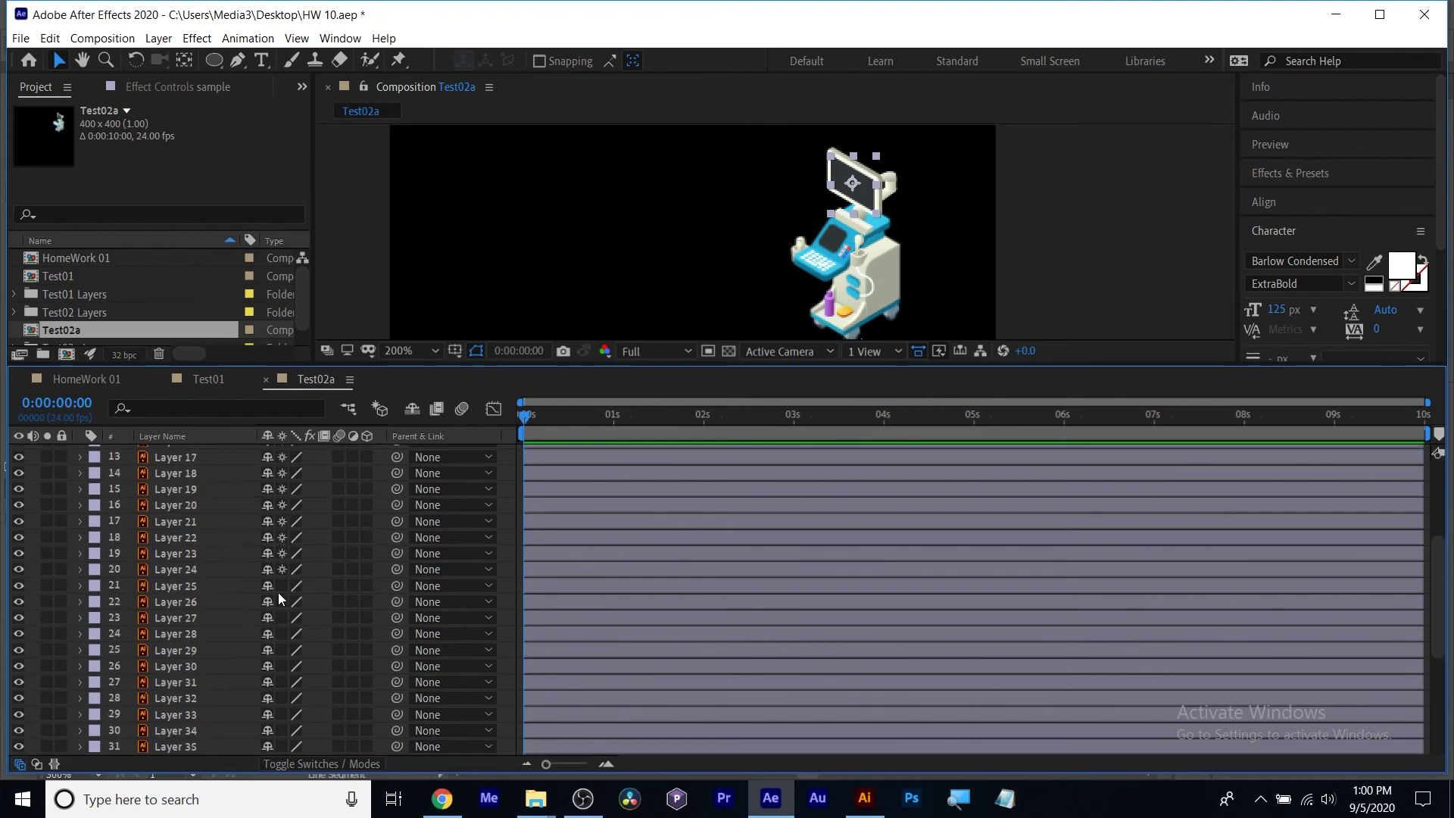
{"action": "left_click_drag", "start_coordinate": [282, 593], "coordinate": [278, 788]}
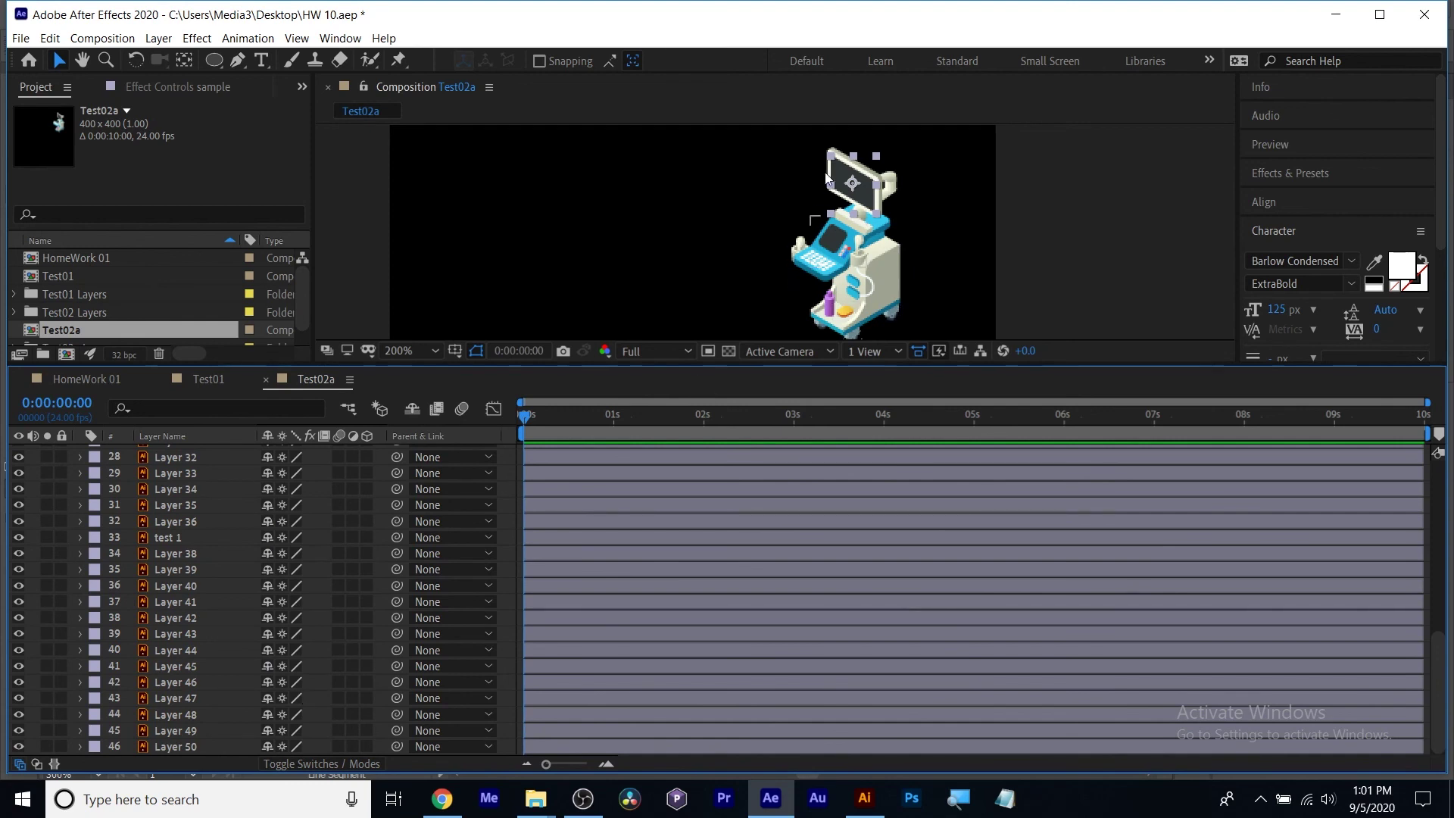
Examine the cart artwork up close and inspect its parts by selecting all layers and individual pieces.
{"action": "scroll", "coordinate": [866, 224], "scroll_direction": "up", "scroll_amount": 3}
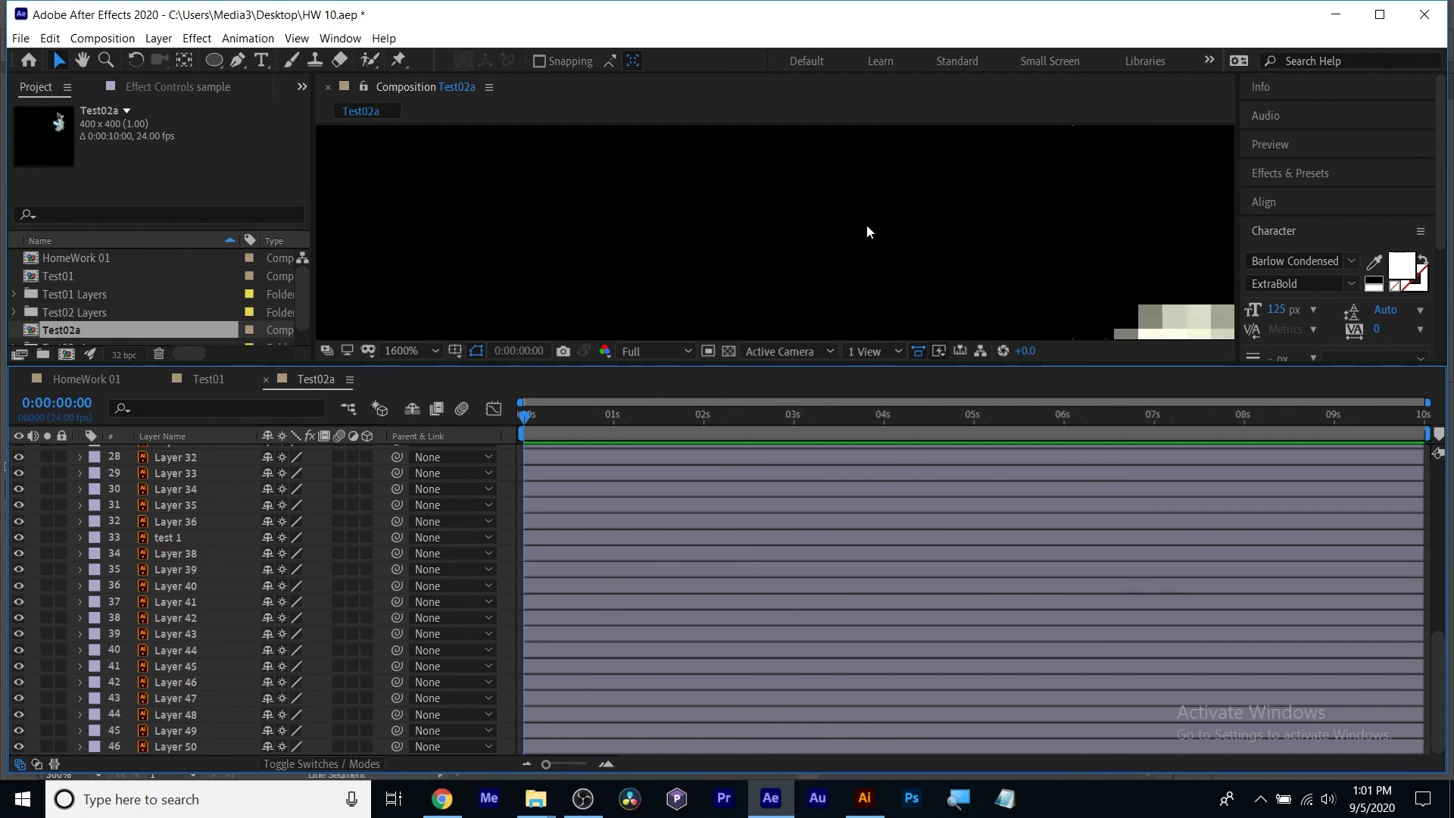
{"action": "scroll", "coordinate": [885, 226], "scroll_direction": "down", "scroll_amount": 2}
{"action": "scroll", "coordinate": [942, 247], "scroll_direction": "down", "scroll_amount": 3}
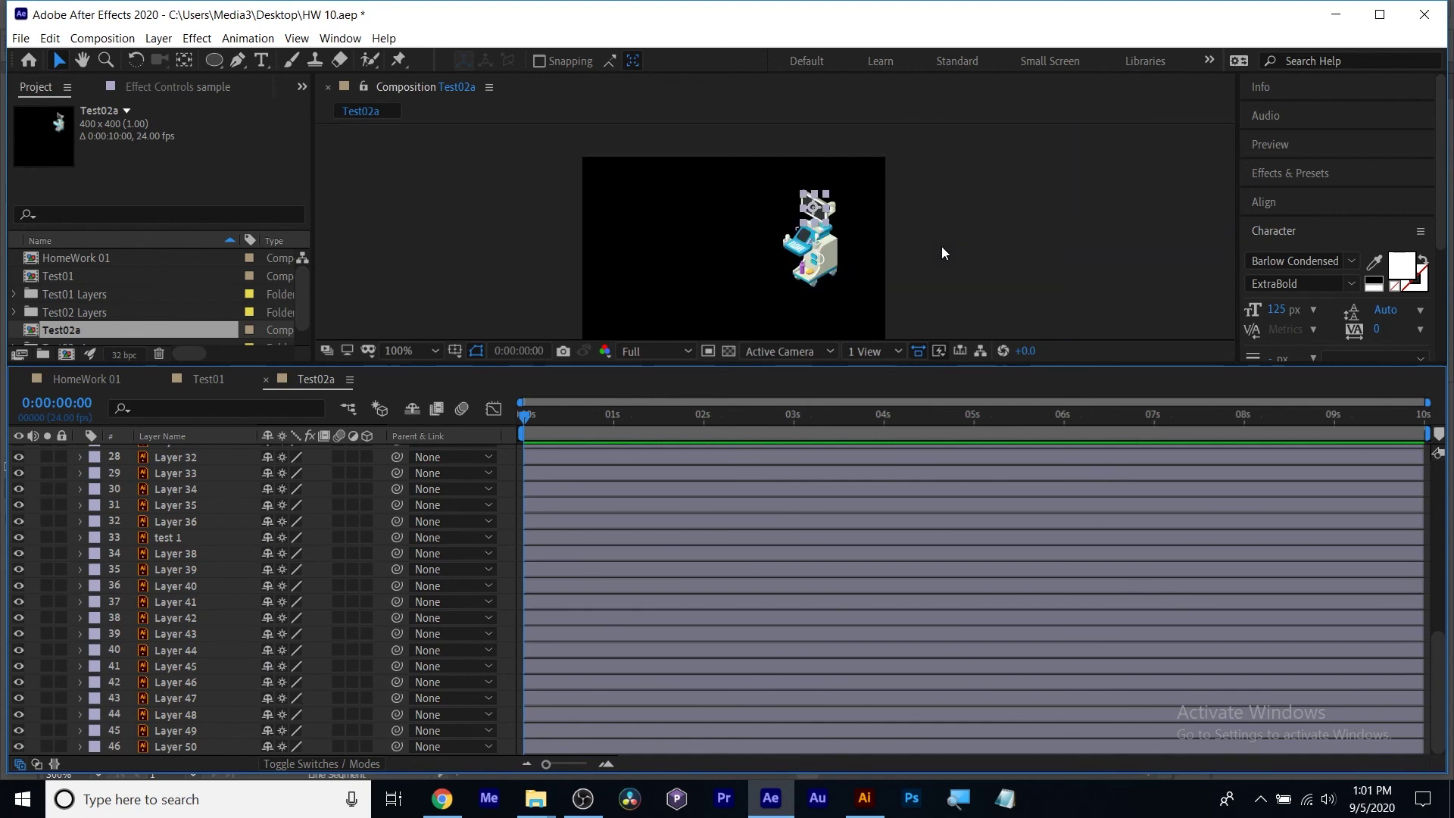
{"action": "scroll", "coordinate": [942, 247], "scroll_direction": "up", "scroll_amount": 2}
{"action": "scroll", "coordinate": [187, 517], "scroll_direction": "up", "scroll_amount": 9}
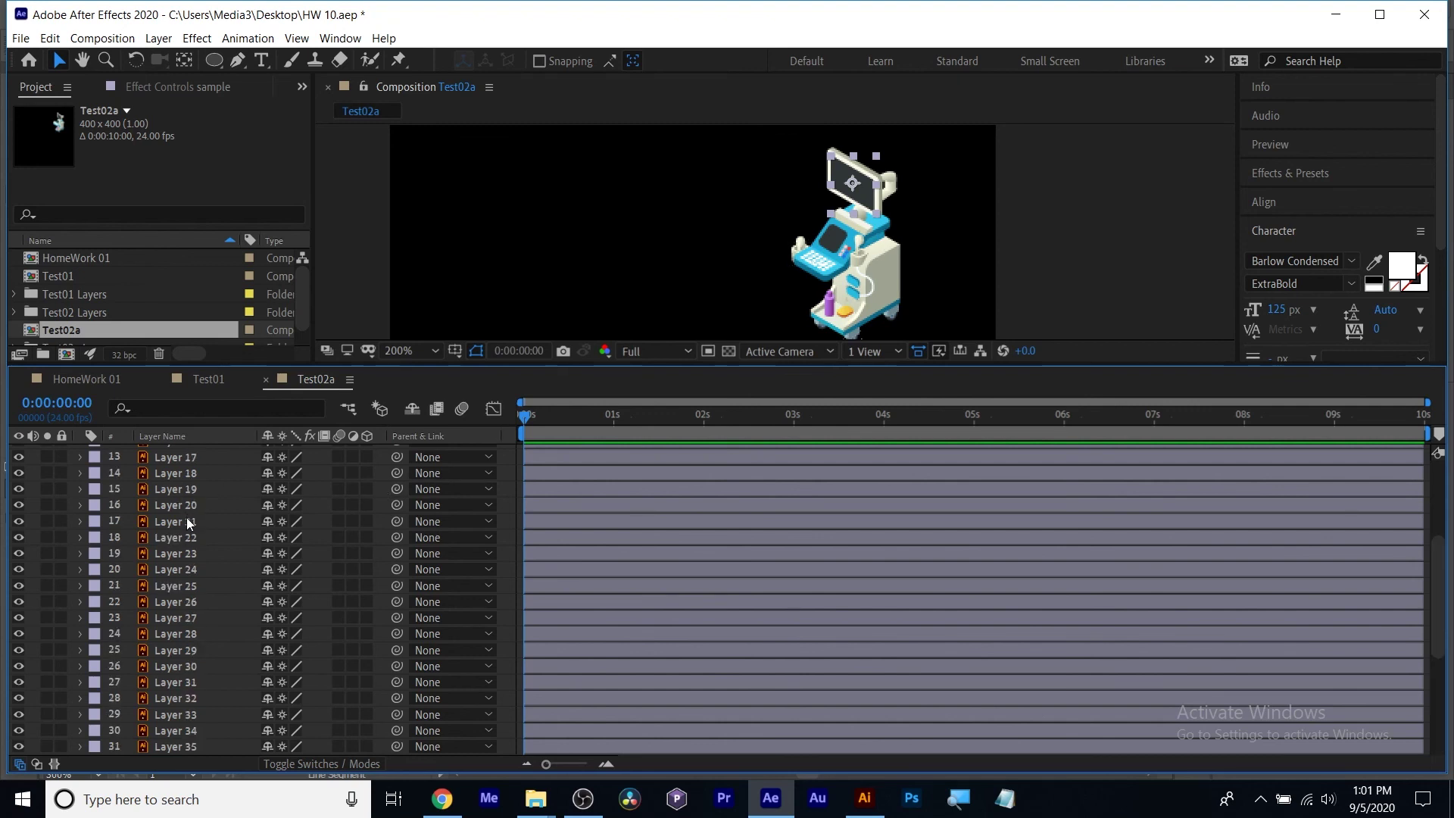
{"action": "left_click", "coordinate": [184, 518]}
{"action": "key", "text": "ctrl+a"}
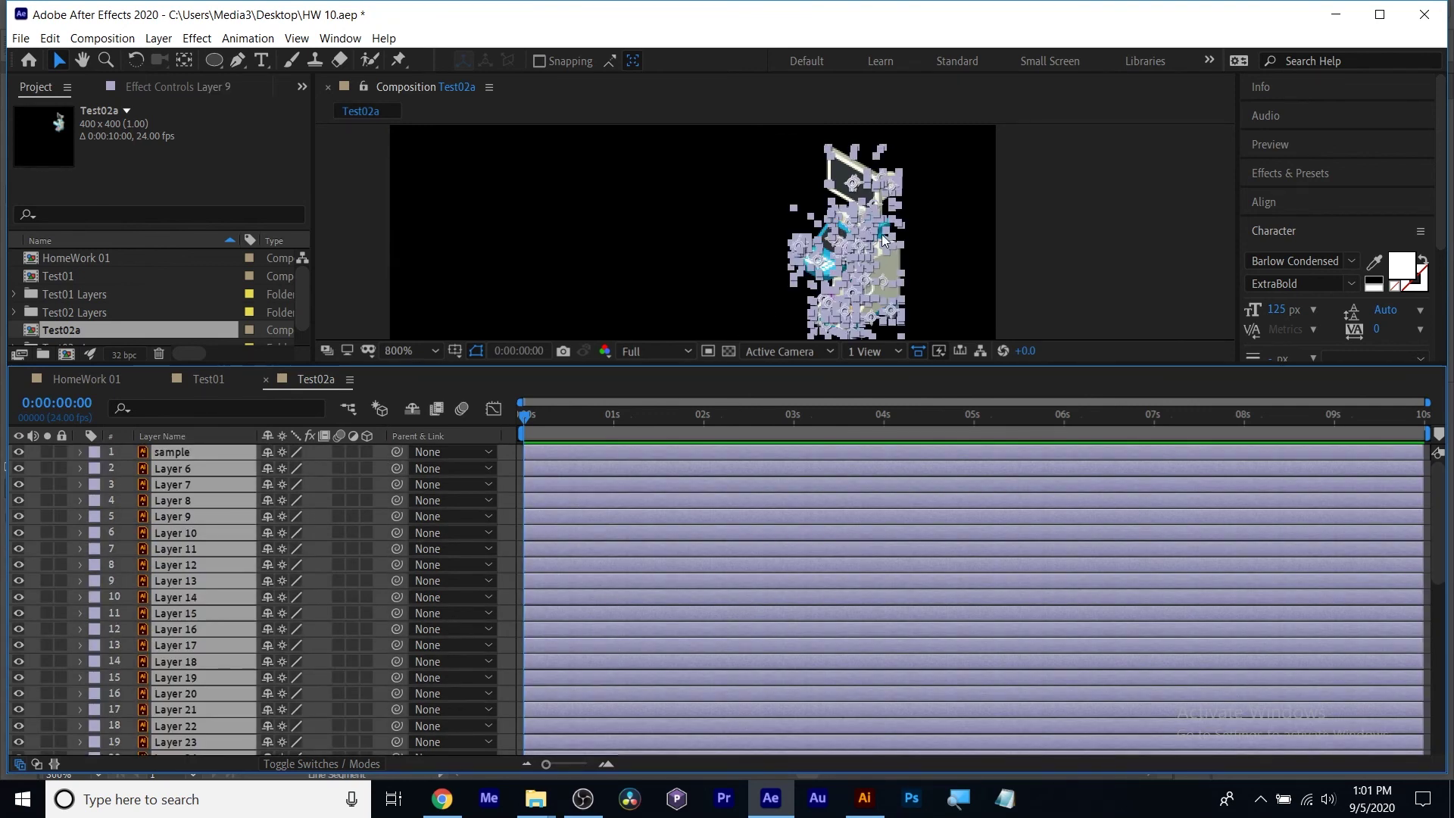
{"action": "scroll", "coordinate": [881, 234], "scroll_direction": "up", "scroll_amount": 3}
{"action": "scroll", "coordinate": [948, 241], "scroll_direction": "down", "scroll_amount": 3}
{"action": "left_click", "coordinate": [875, 203]}
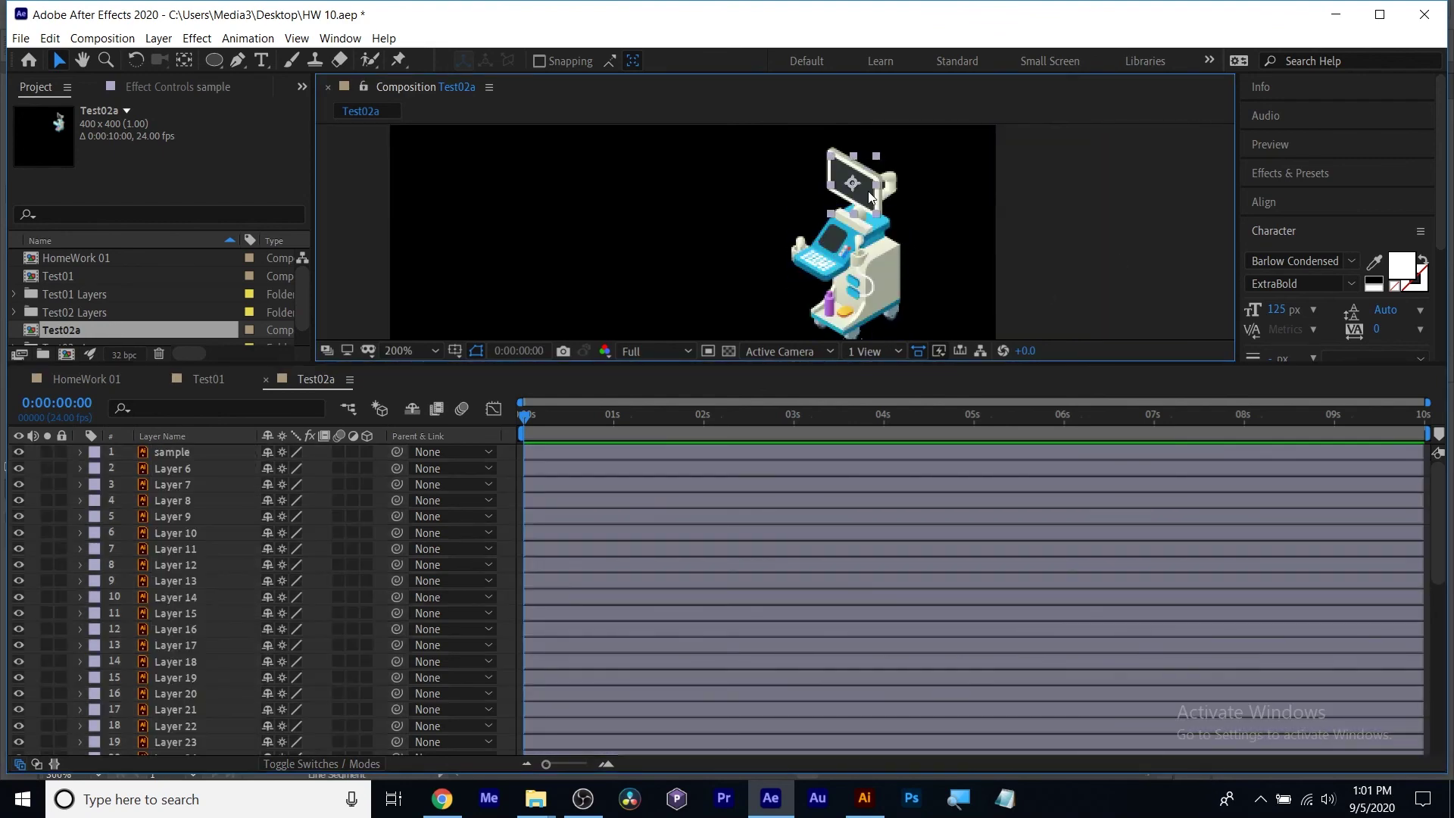
{"action": "left_click", "coordinate": [891, 286]}
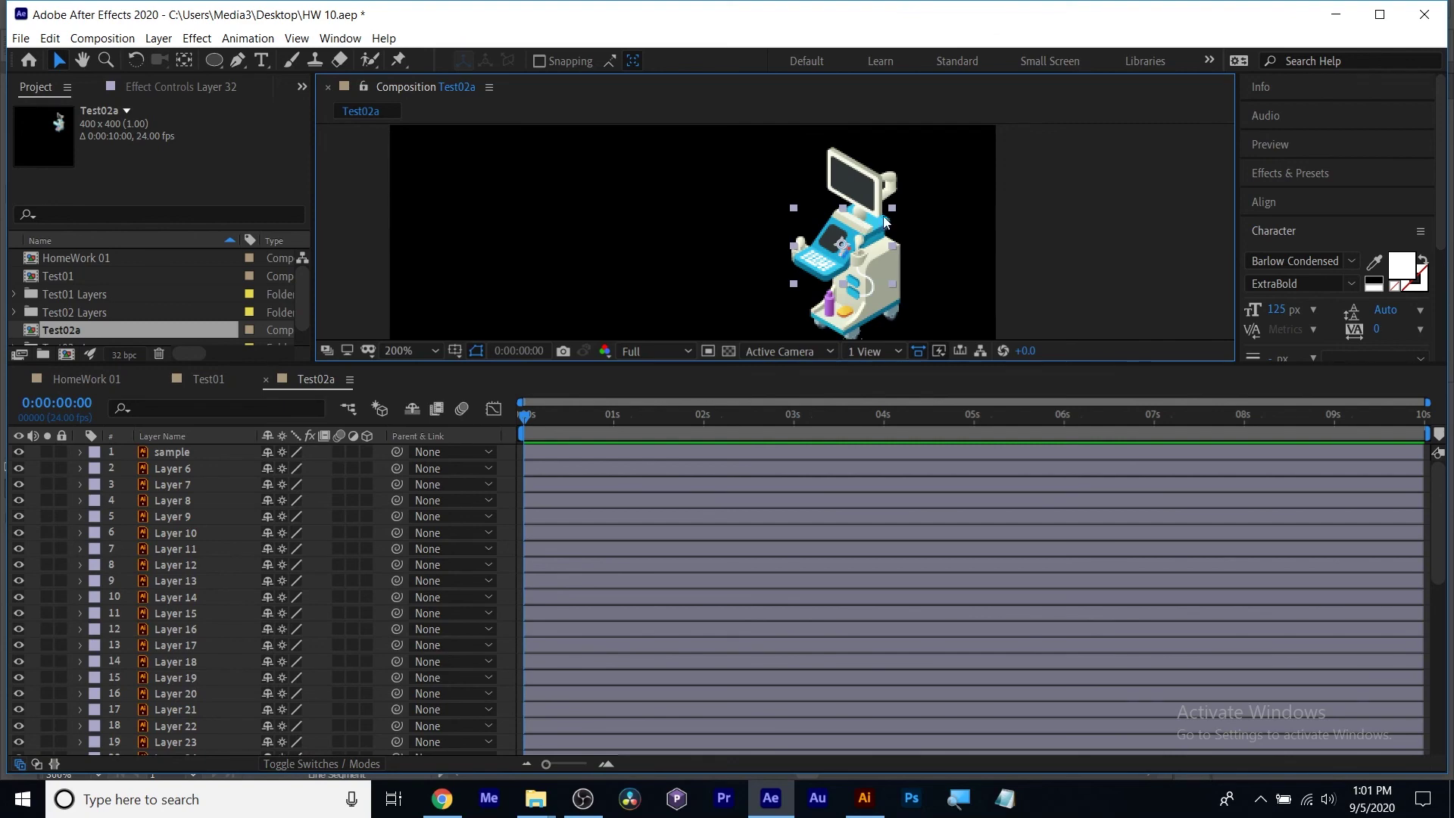
Try scaling all layers of the Test02a composition to 154% and undo the scaling.
{"action": "key", "text": "ctrl+a"}
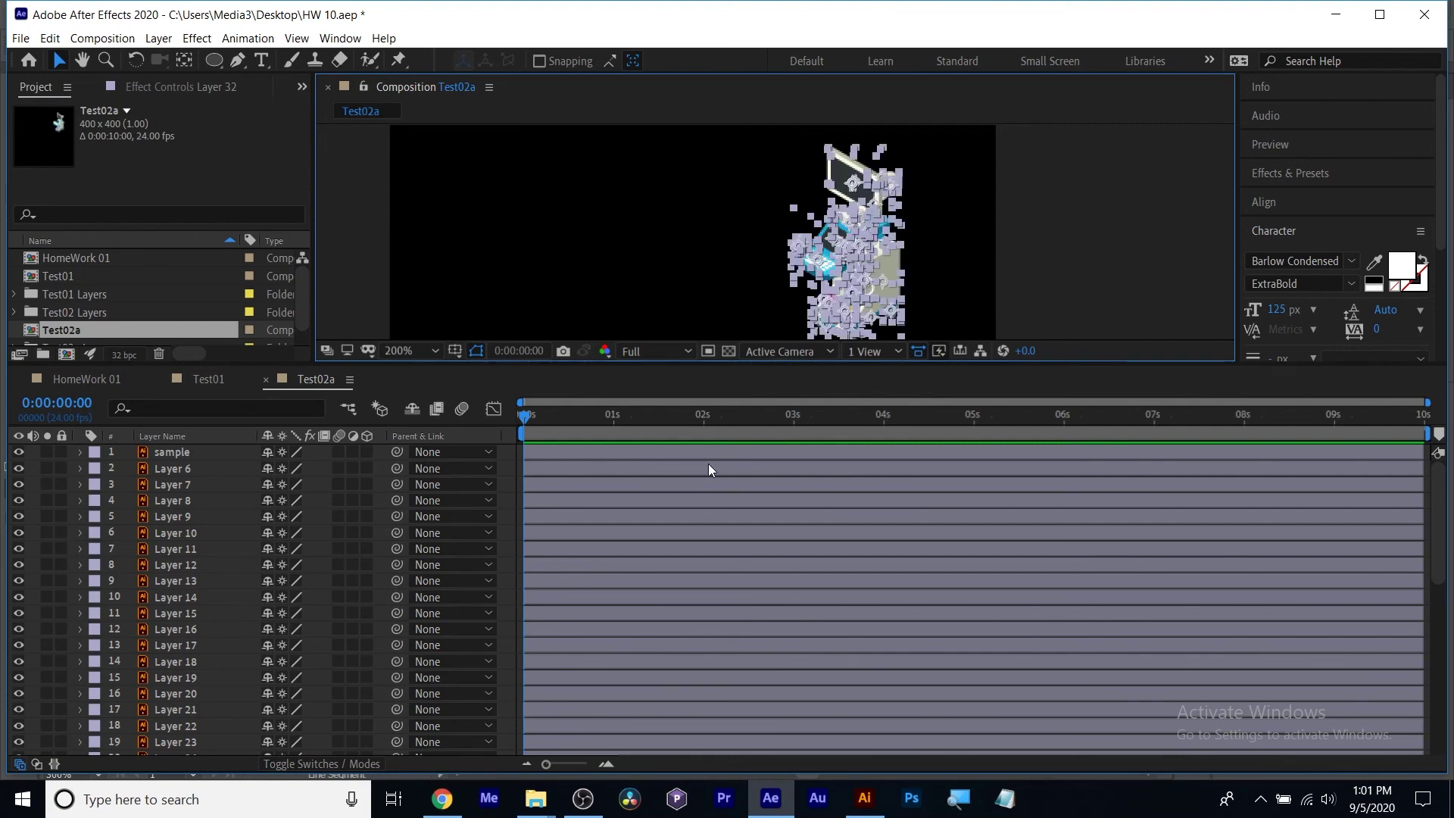
{"action": "key", "text": "s"}
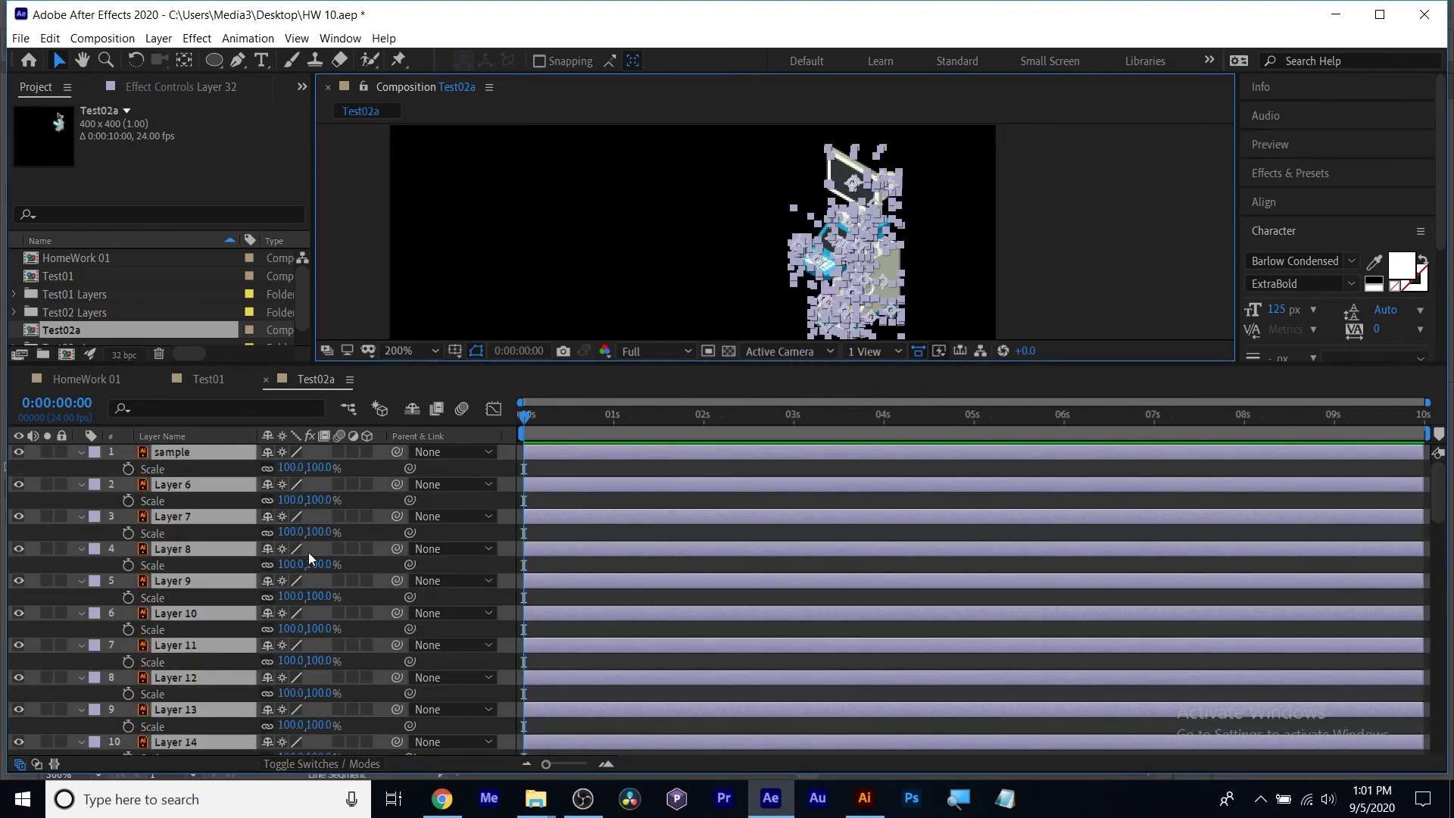
{"action": "left_click_drag", "start_coordinate": [294, 531], "coordinate": [370, 520]}
{"action": "left_click", "coordinate": [1093, 244]}
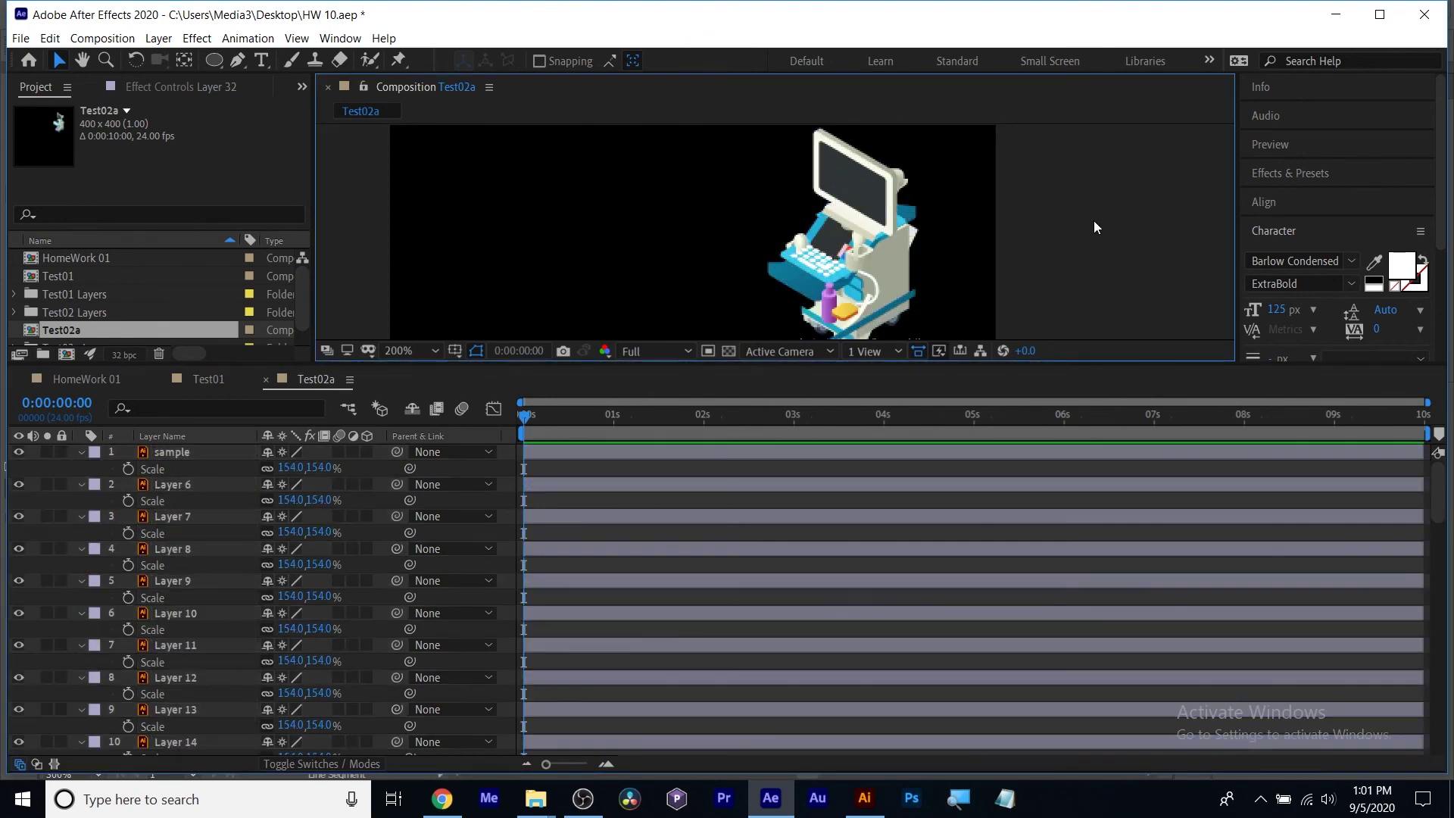
{"action": "key", "text": "ctrl+z"}
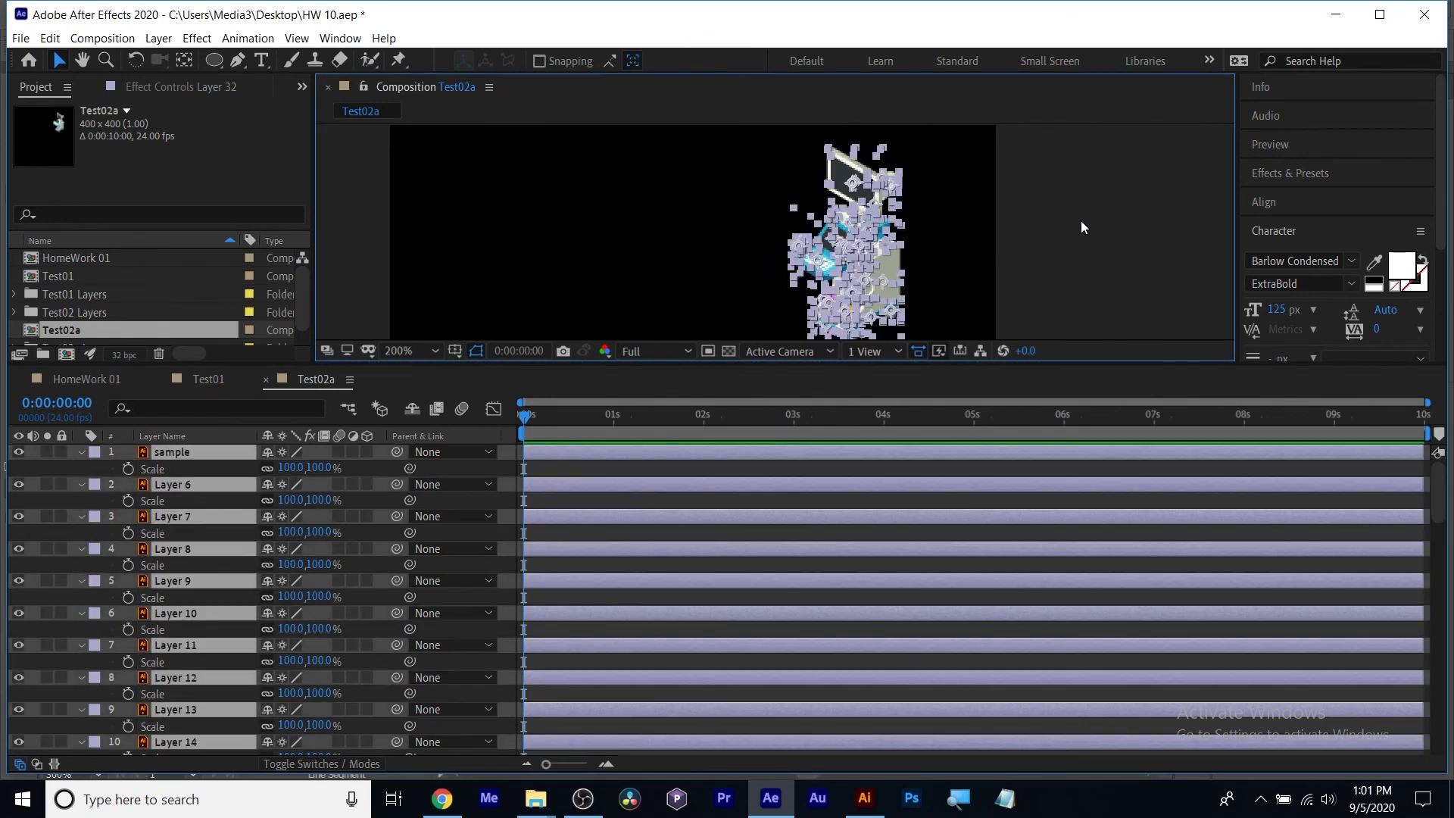
Deselect the layers of the Test02a composition and collapse their Scale properties in the timeline.
{"action": "key", "text": "ctrl+z"}
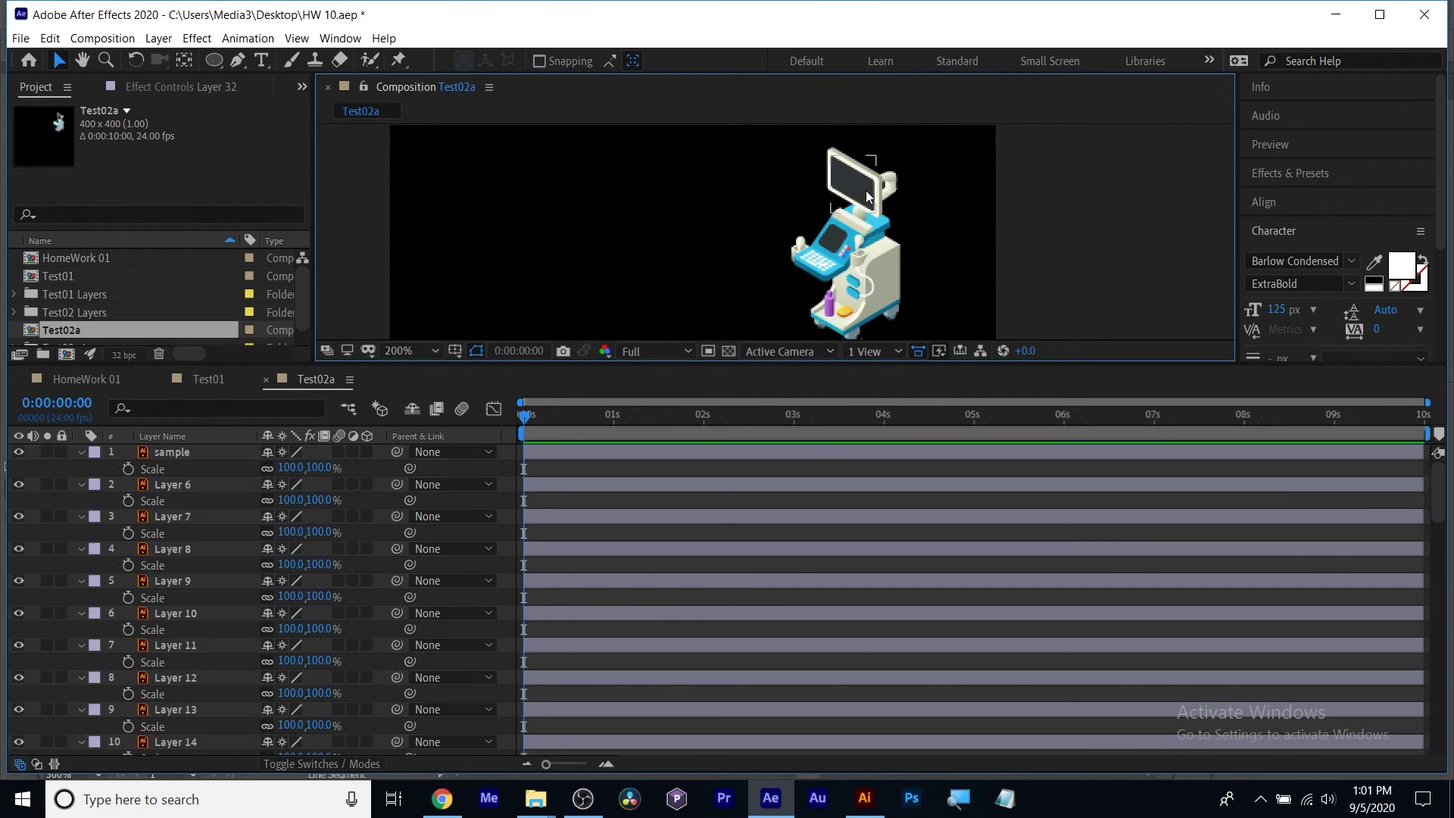
{"action": "left_click", "coordinate": [772, 456]}
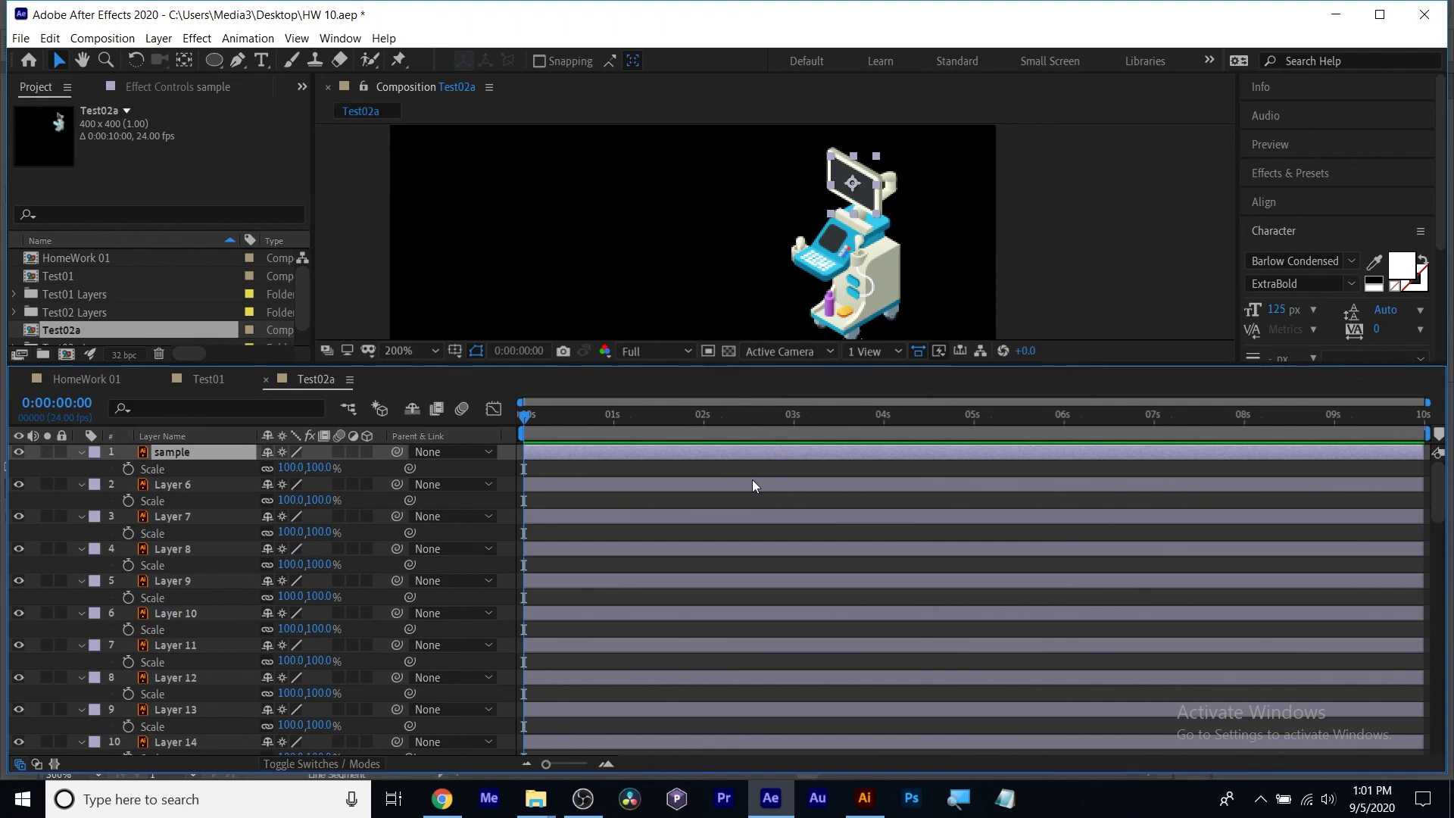
{"action": "left_click", "coordinate": [752, 466]}
{"action": "key", "text": "s"}
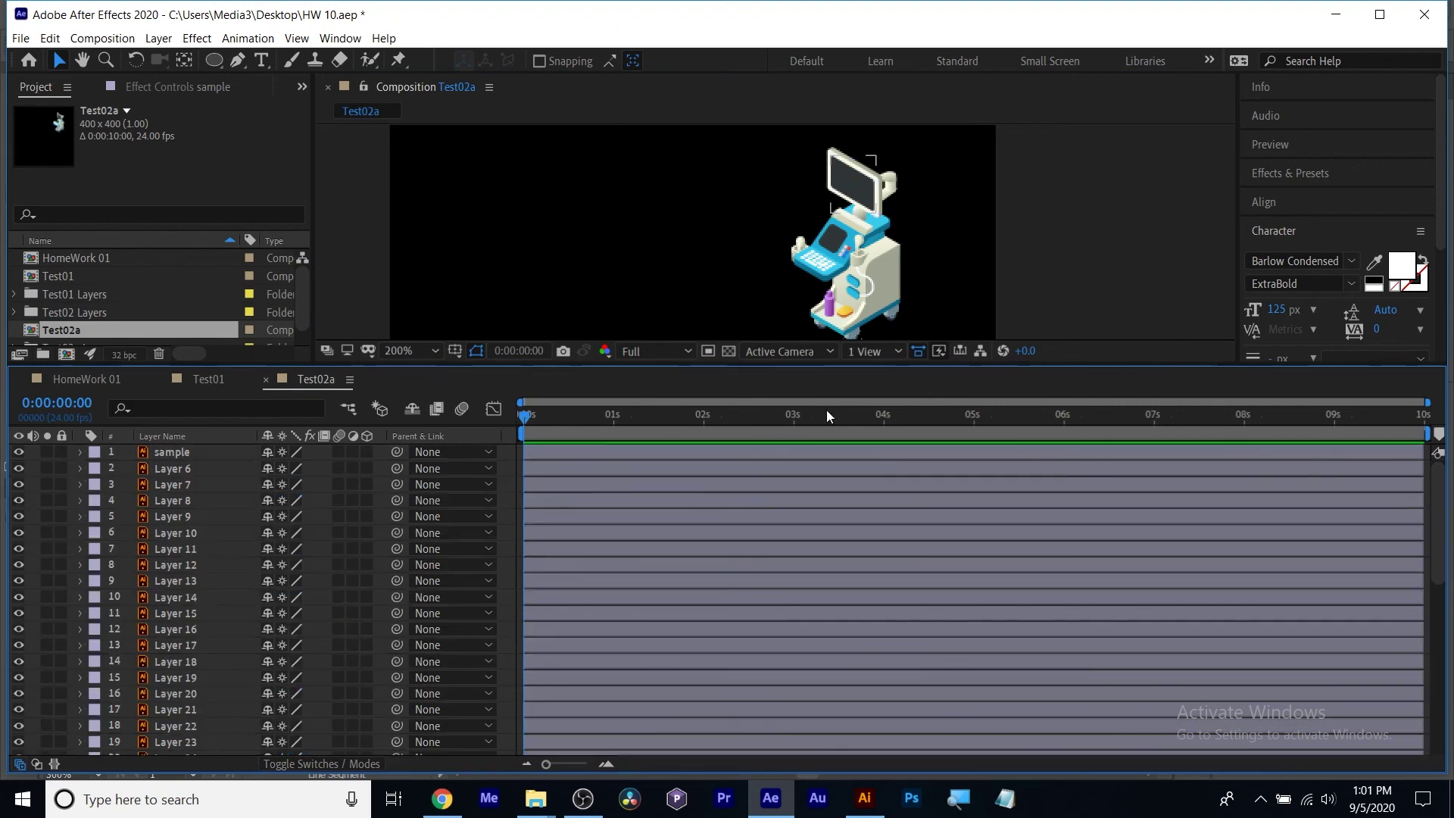
Look over the Test02a layer list and compare it with the cart's layers in Illustrator, returning to After Effects.
{"action": "left_click_drag", "start_coordinate": [935, 366], "coordinate": [909, 302]}
{"action": "scroll", "coordinate": [539, 461], "scroll_direction": "down", "scroll_amount": 5}
{"action": "scroll", "coordinate": [540, 457], "scroll_direction": "up", "scroll_amount": 5}
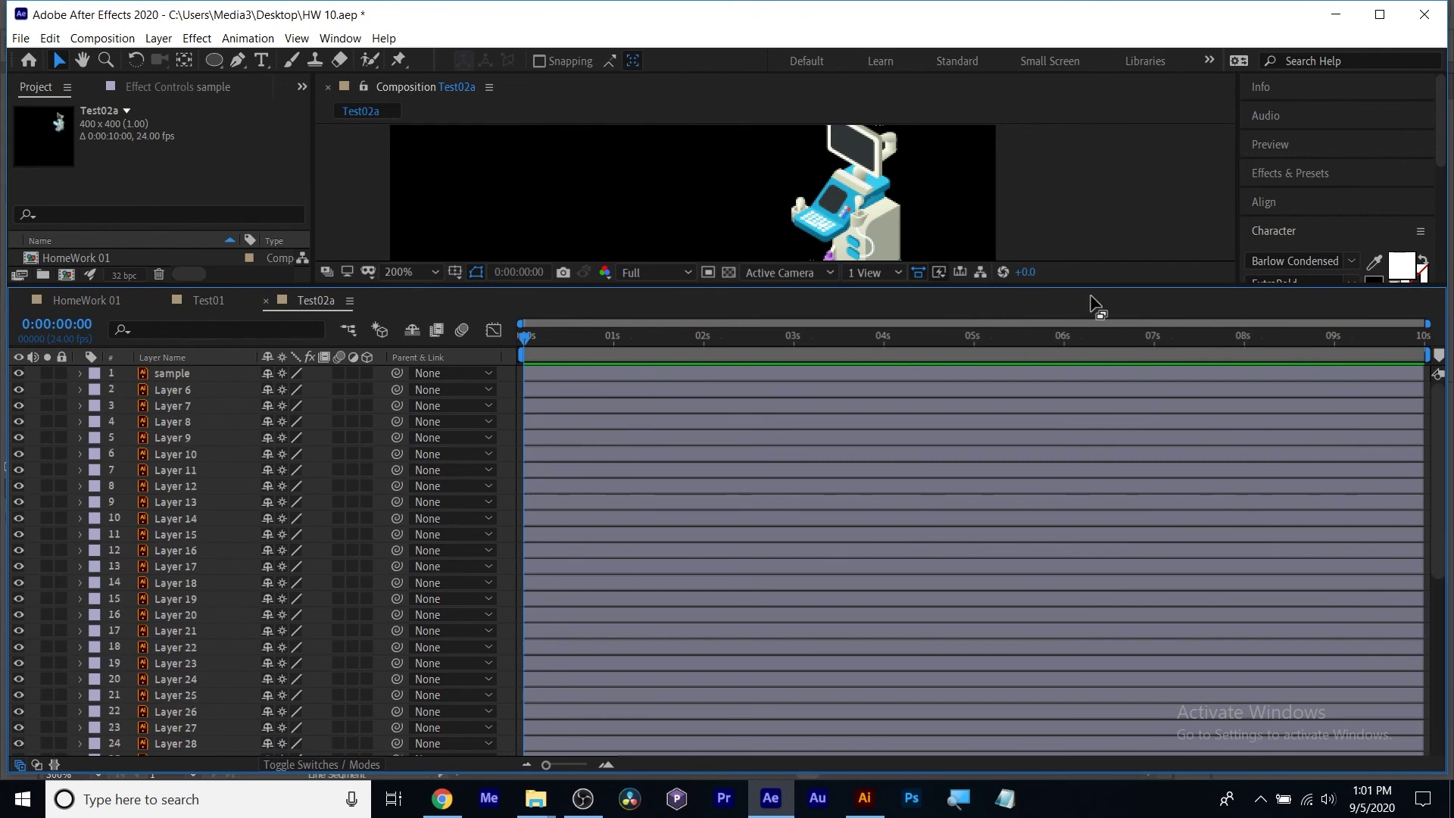
{"action": "left_click_drag", "start_coordinate": [1102, 289], "coordinate": [1085, 426]}
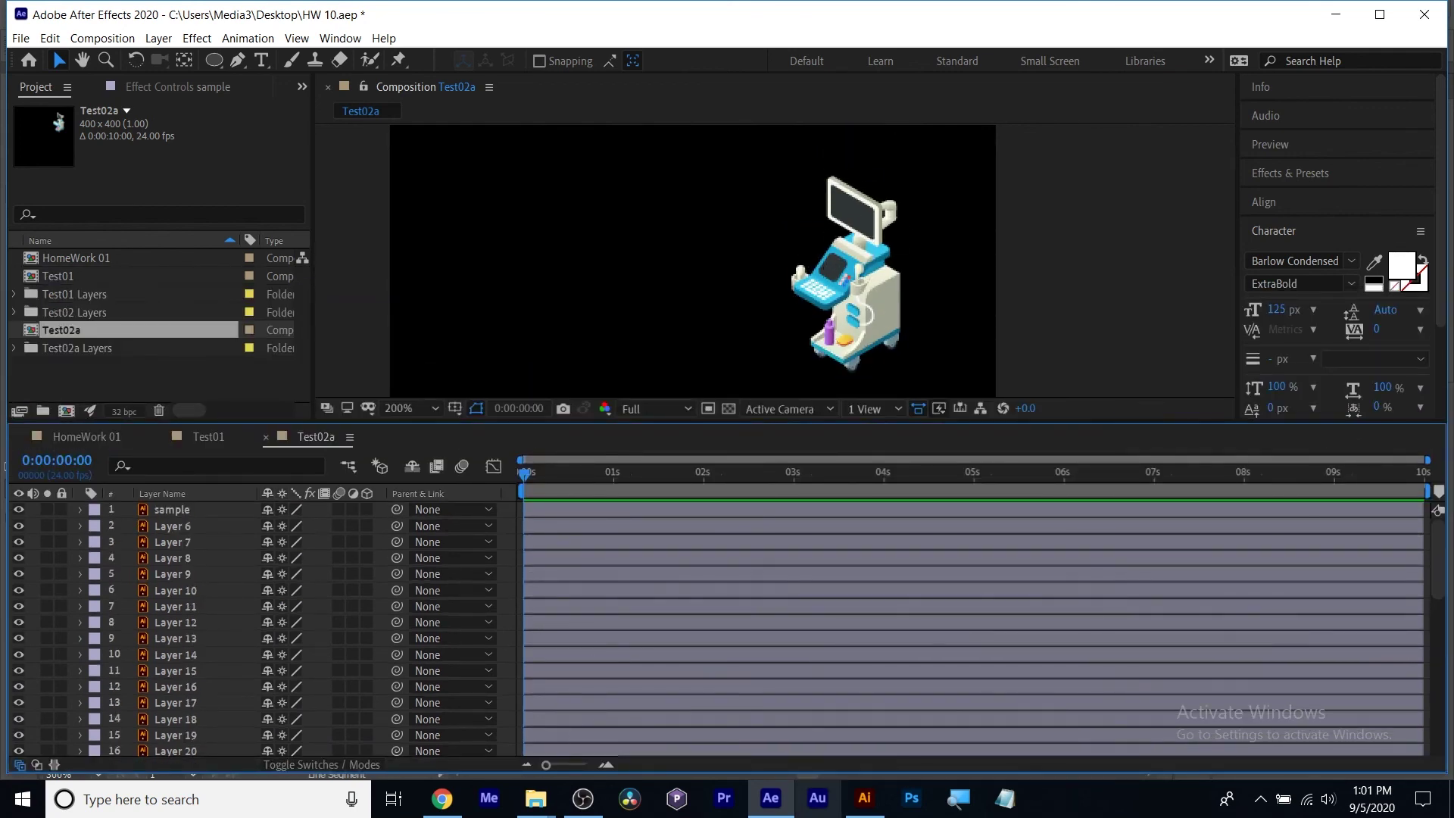
{"action": "left_click", "coordinate": [862, 801]}
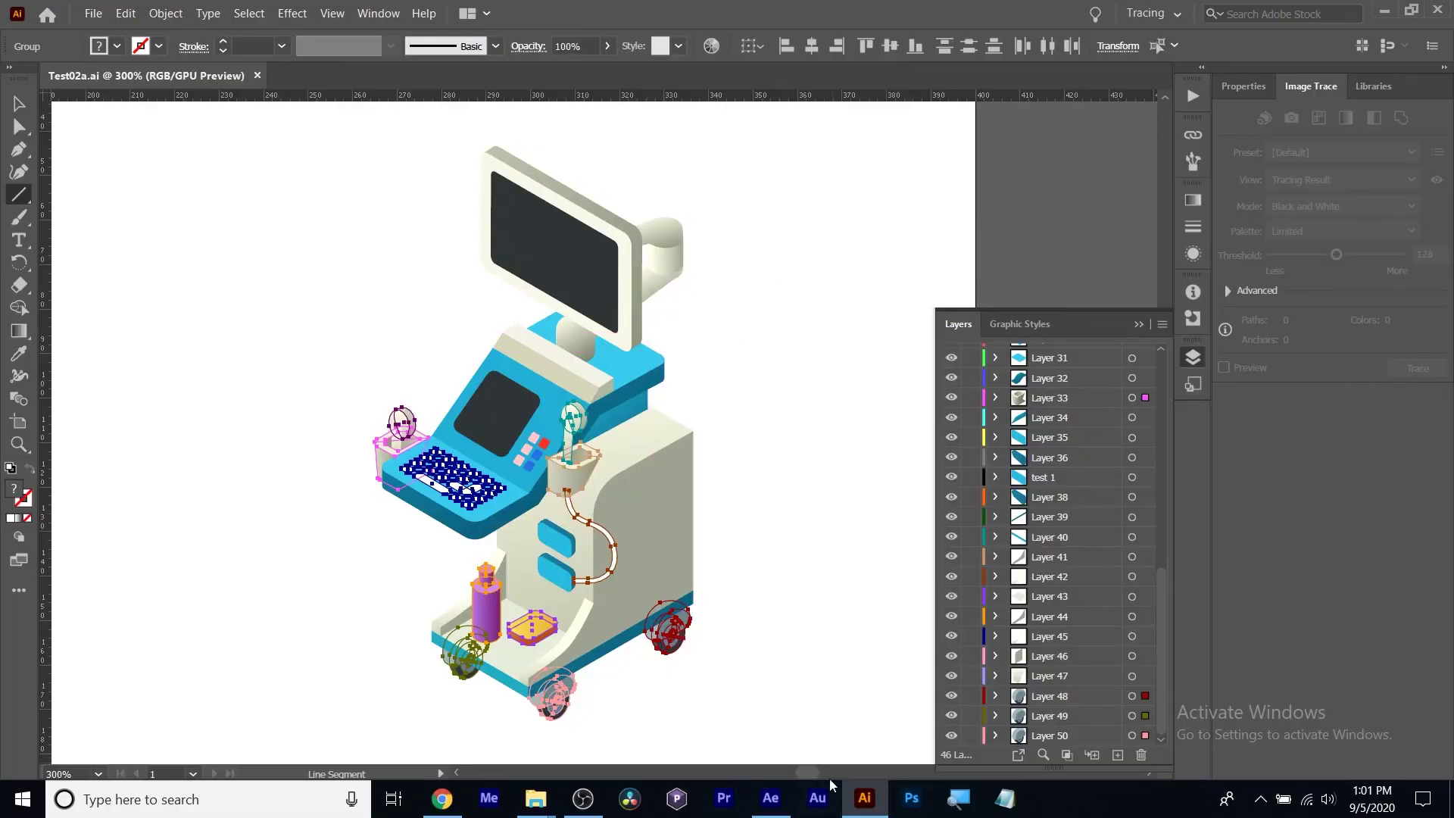
{"action": "left_click", "coordinate": [771, 798]}
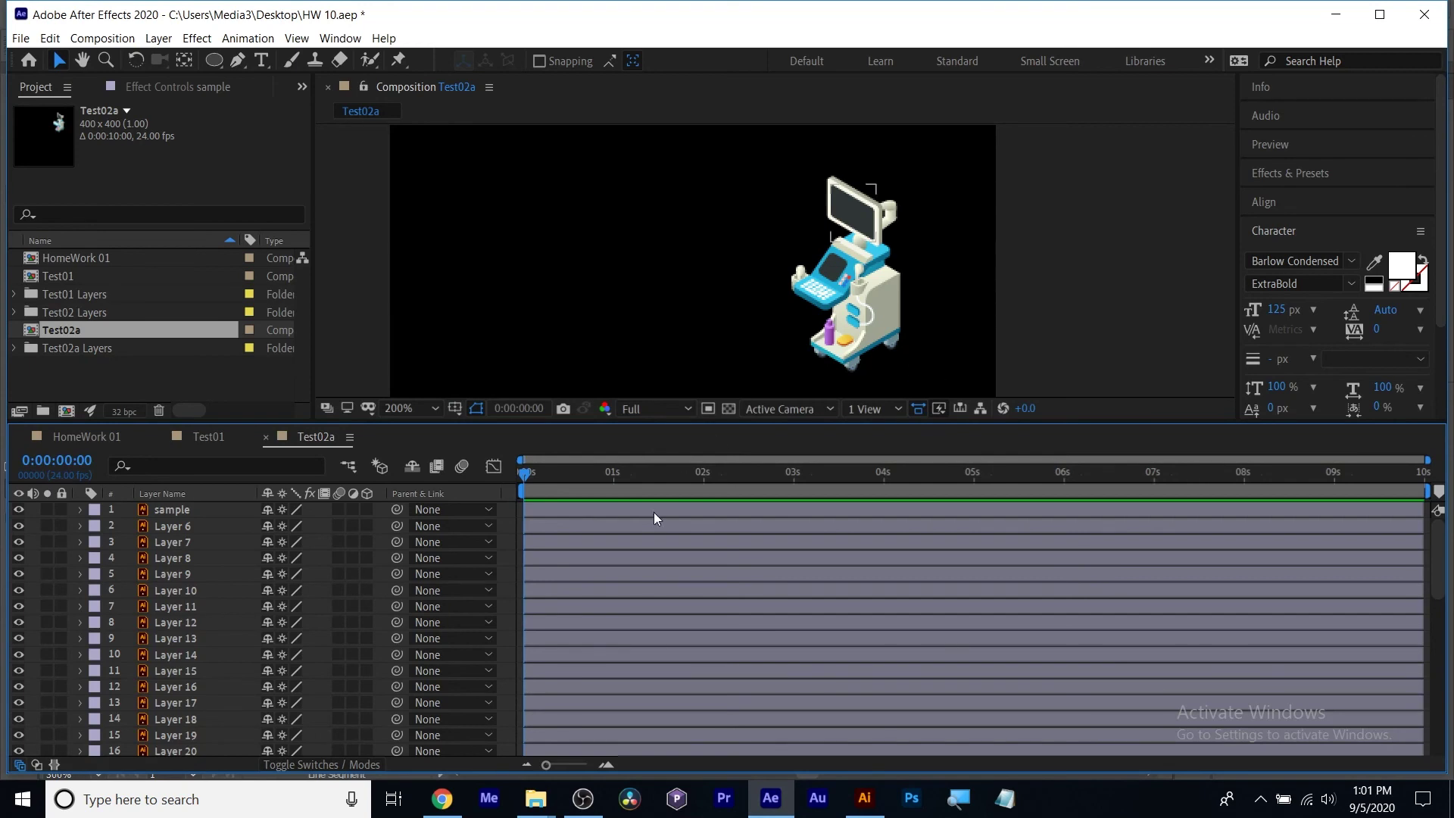
Add a new adjustment layer directly above the "sample" layer in the Test02a composition.
{"action": "left_click", "coordinate": [165, 511]}
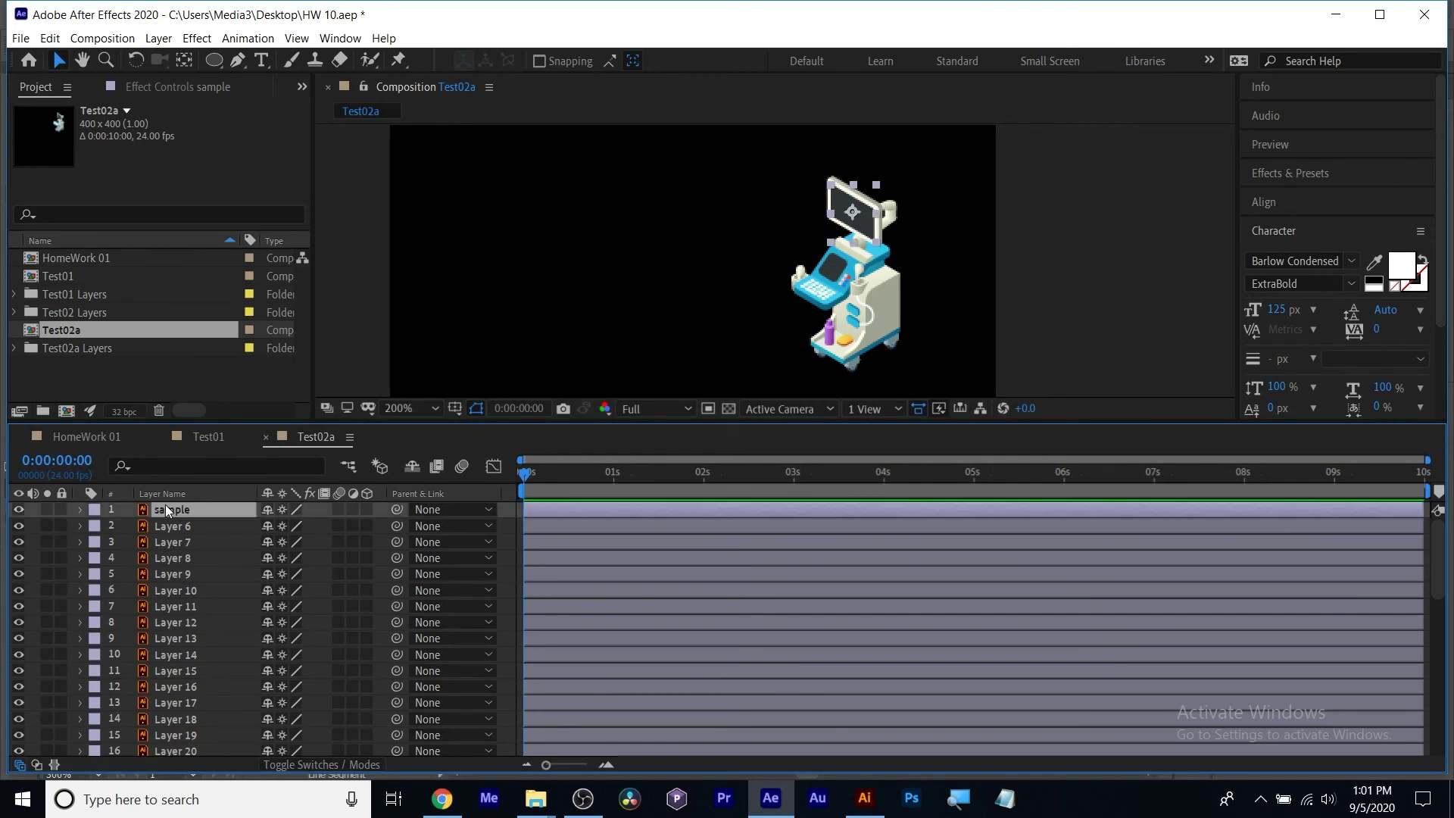
{"action": "left_click", "coordinate": [159, 39]}
{"action": "mouse_move", "coordinate": [254, 58]}
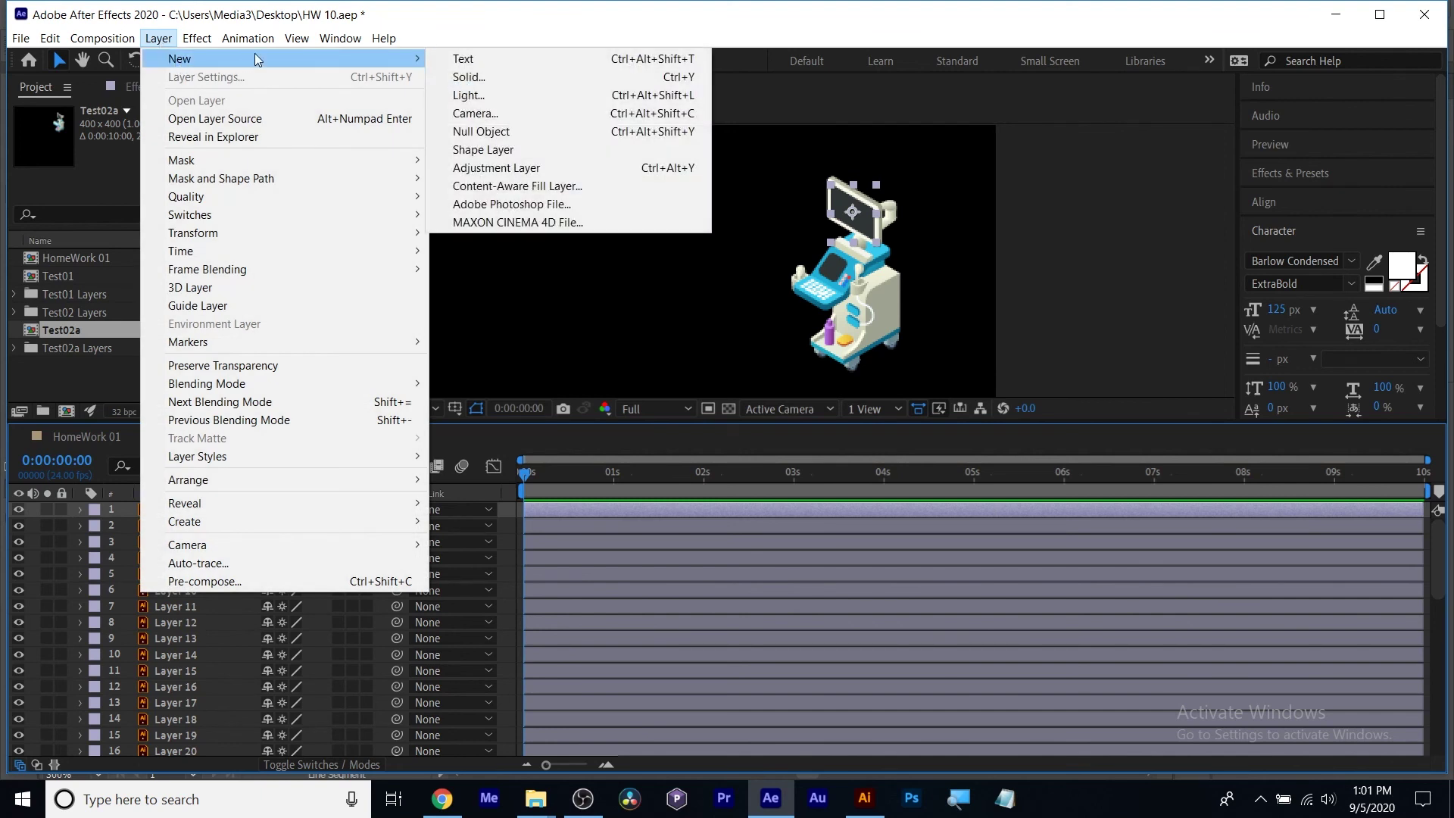
{"action": "left_click", "coordinate": [571, 167]}
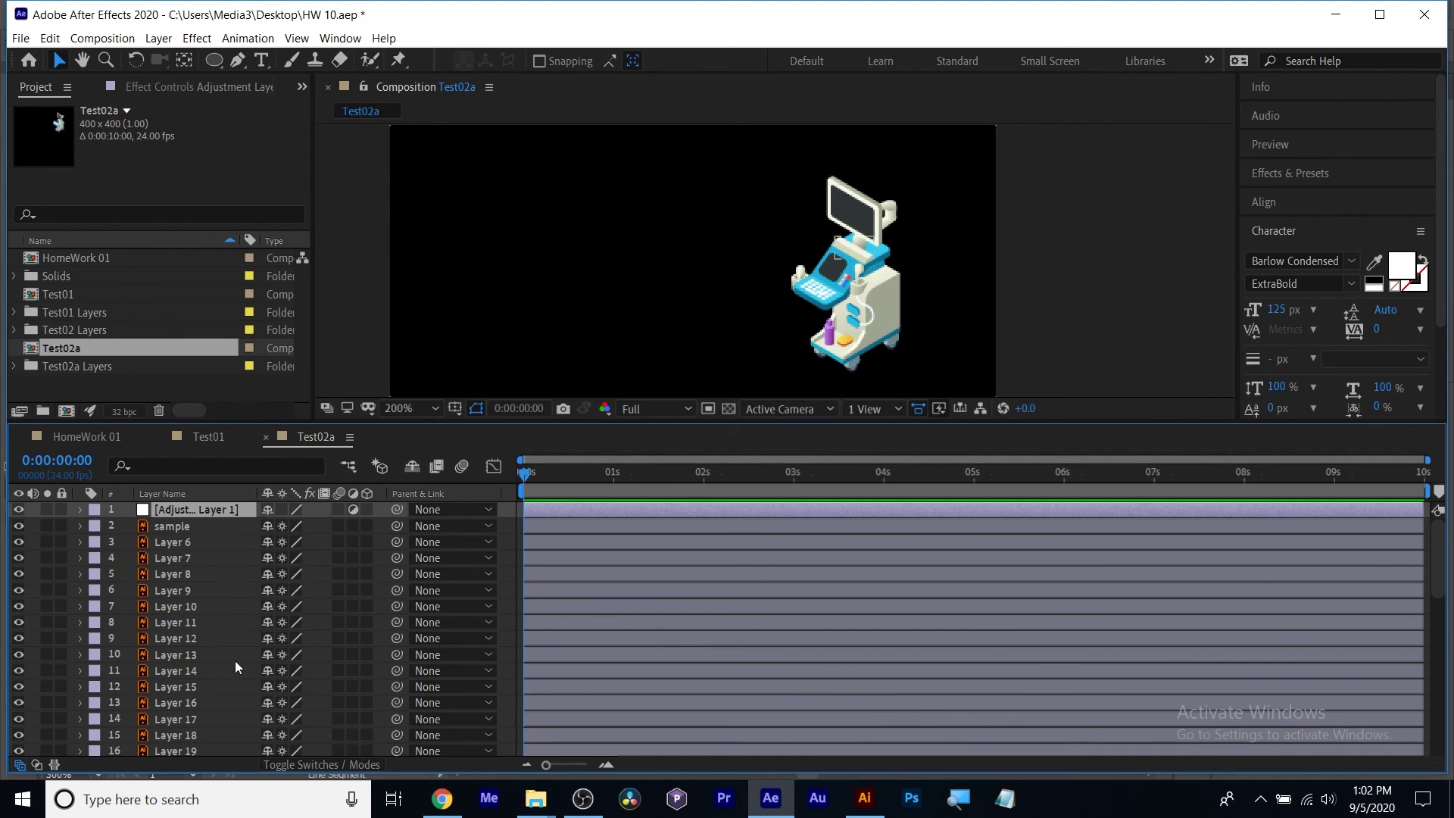
Apply the Transform effect to the adjustment layer and set its scale to 171 and anchor point to 276, 151.
{"action": "left_click", "coordinate": [1317, 174]}
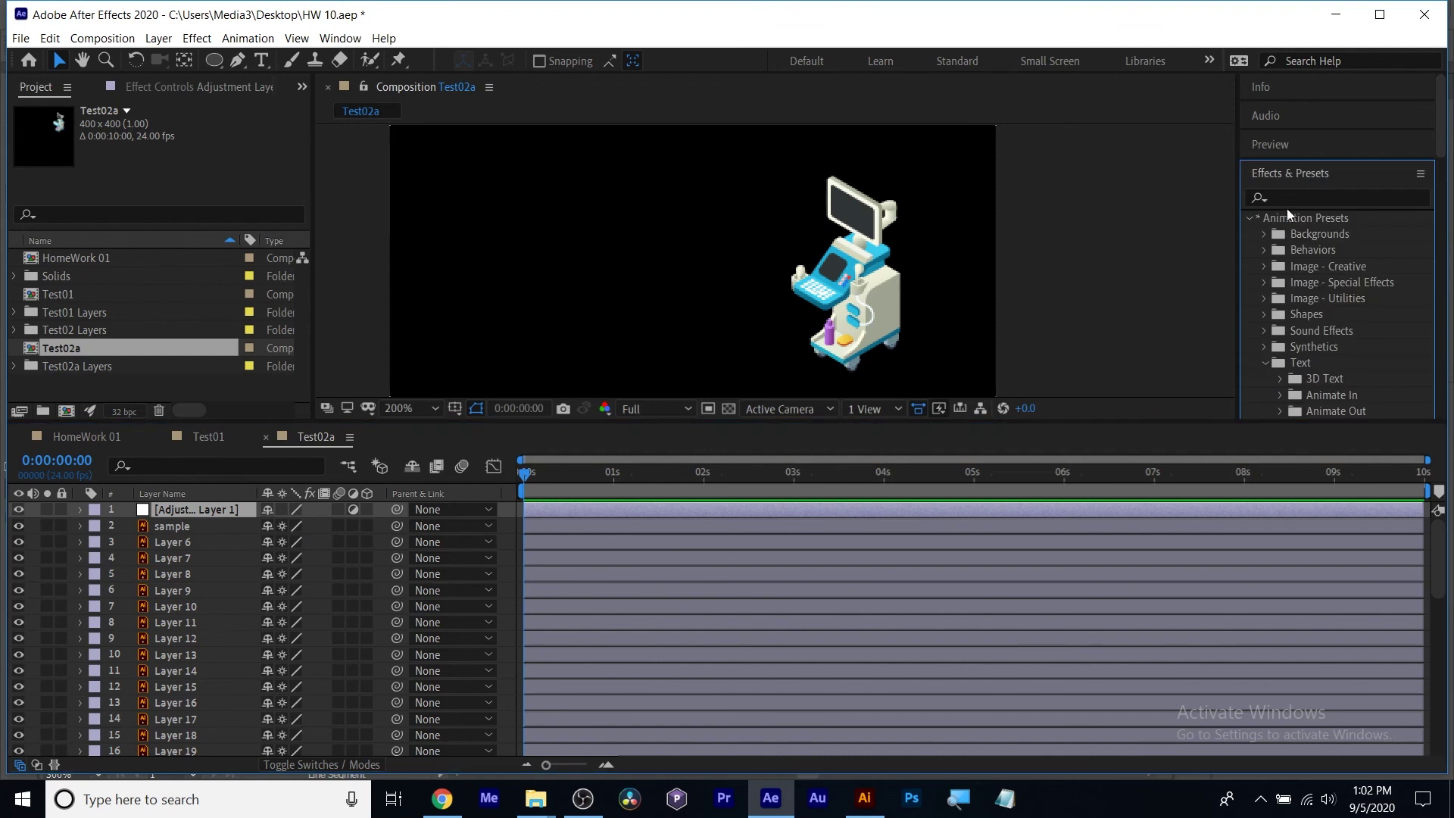
{"action": "left_click", "coordinate": [1287, 194]}
{"action": "type", "text": "tr"}
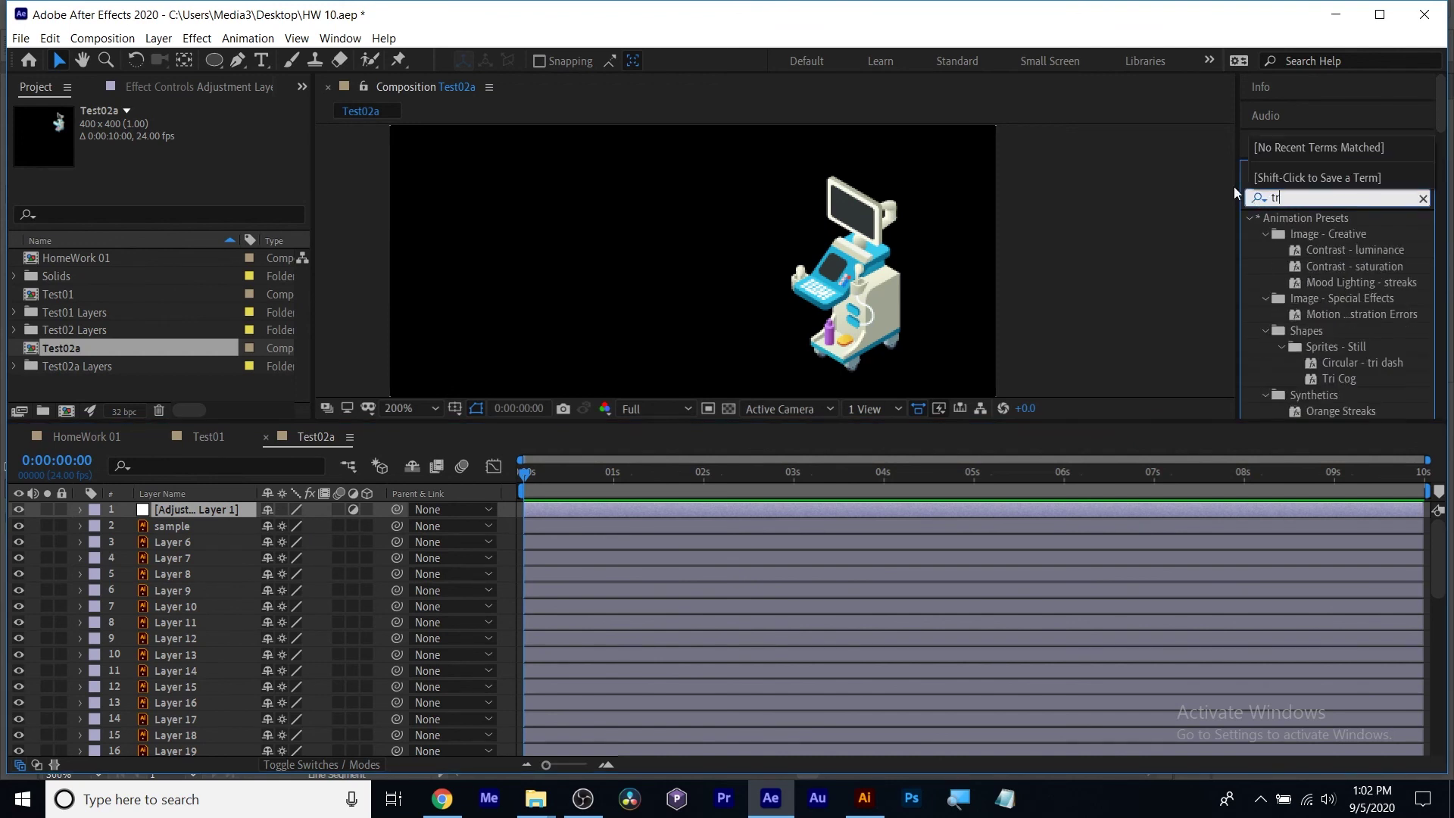
{"action": "type", "text": "an"}
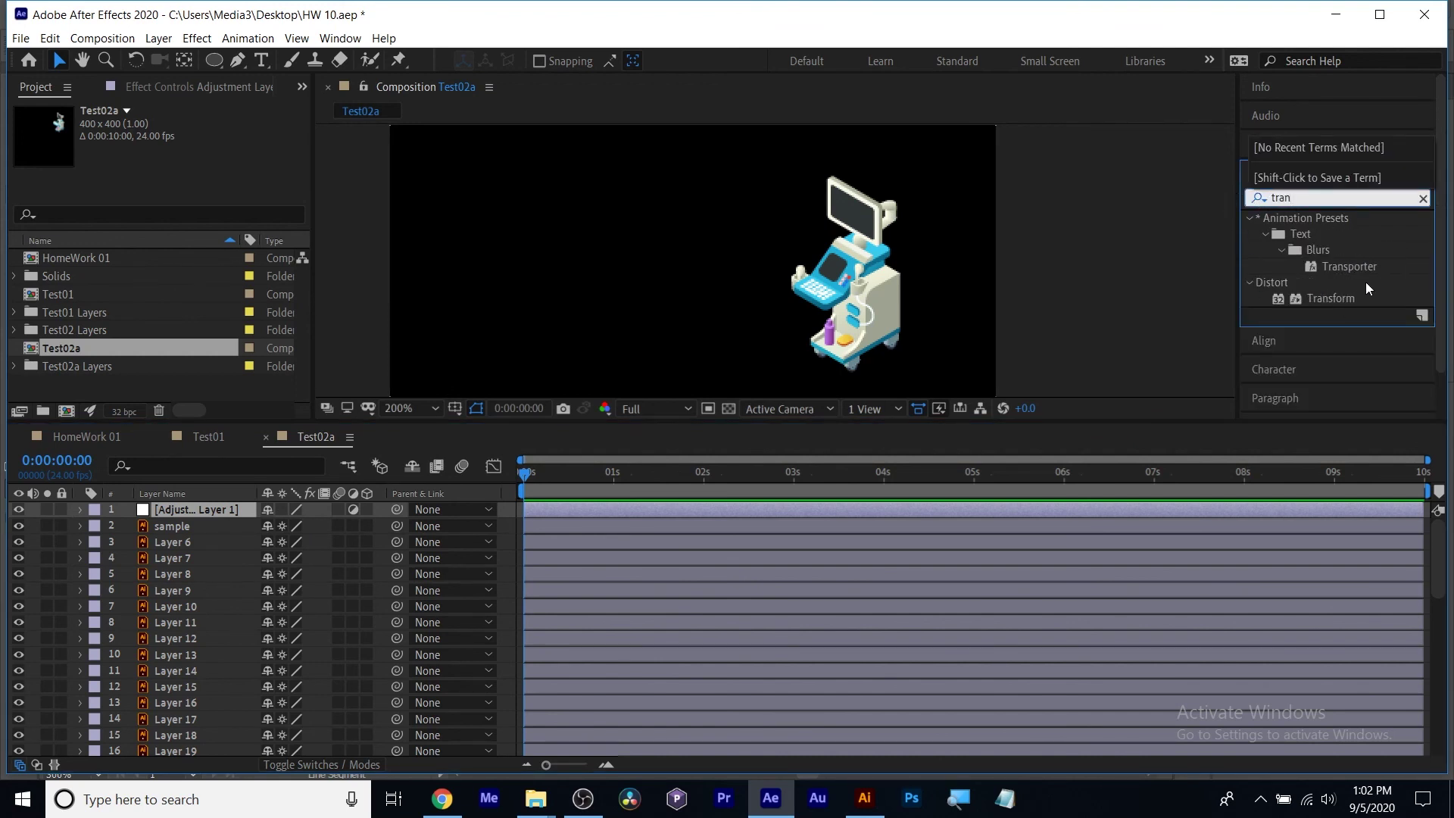
{"action": "left_click_drag", "start_coordinate": [1333, 243], "coordinate": [1052, 506]}
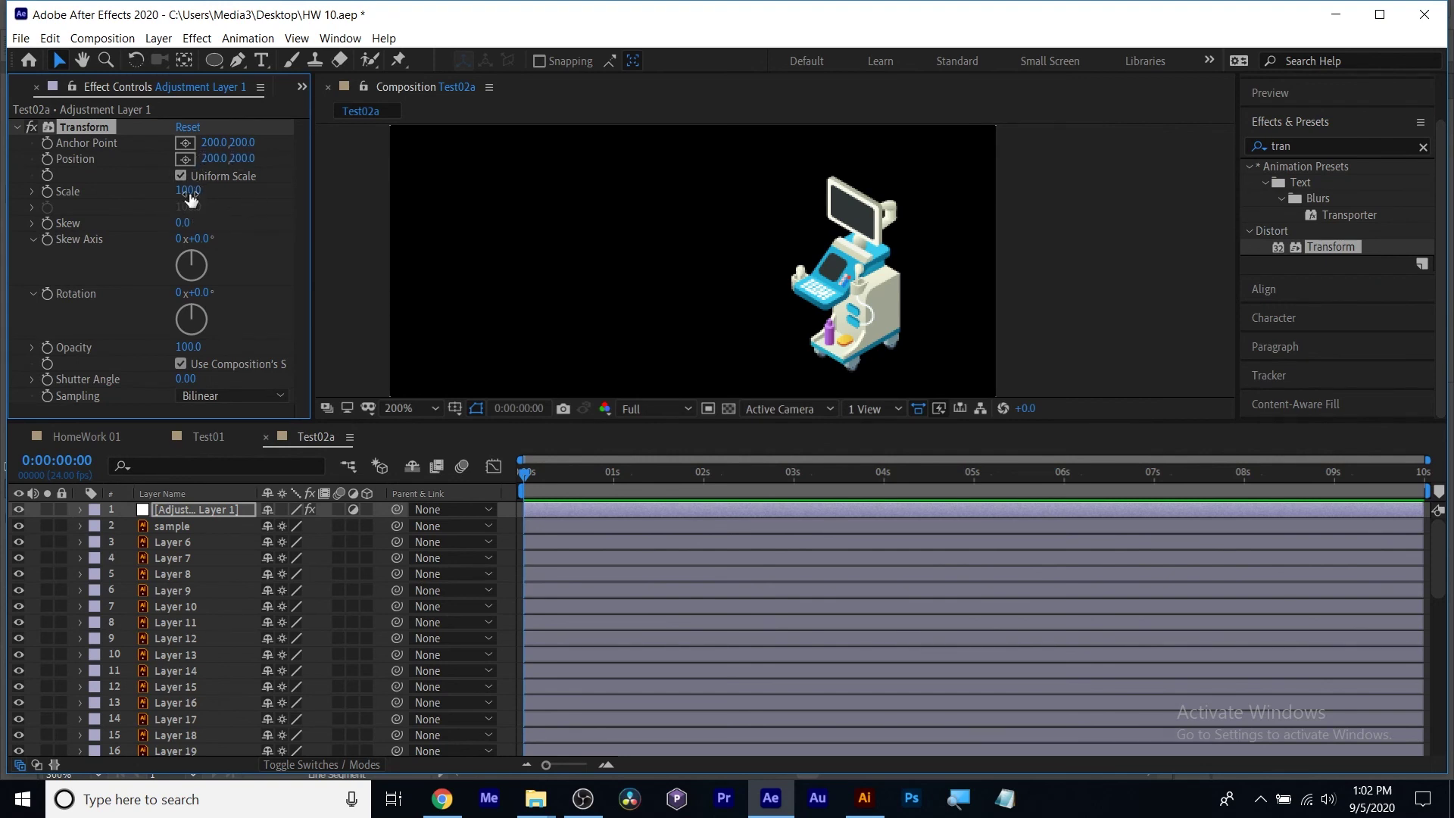
{"action": "left_click_drag", "start_coordinate": [195, 189], "coordinate": [188, 156]}
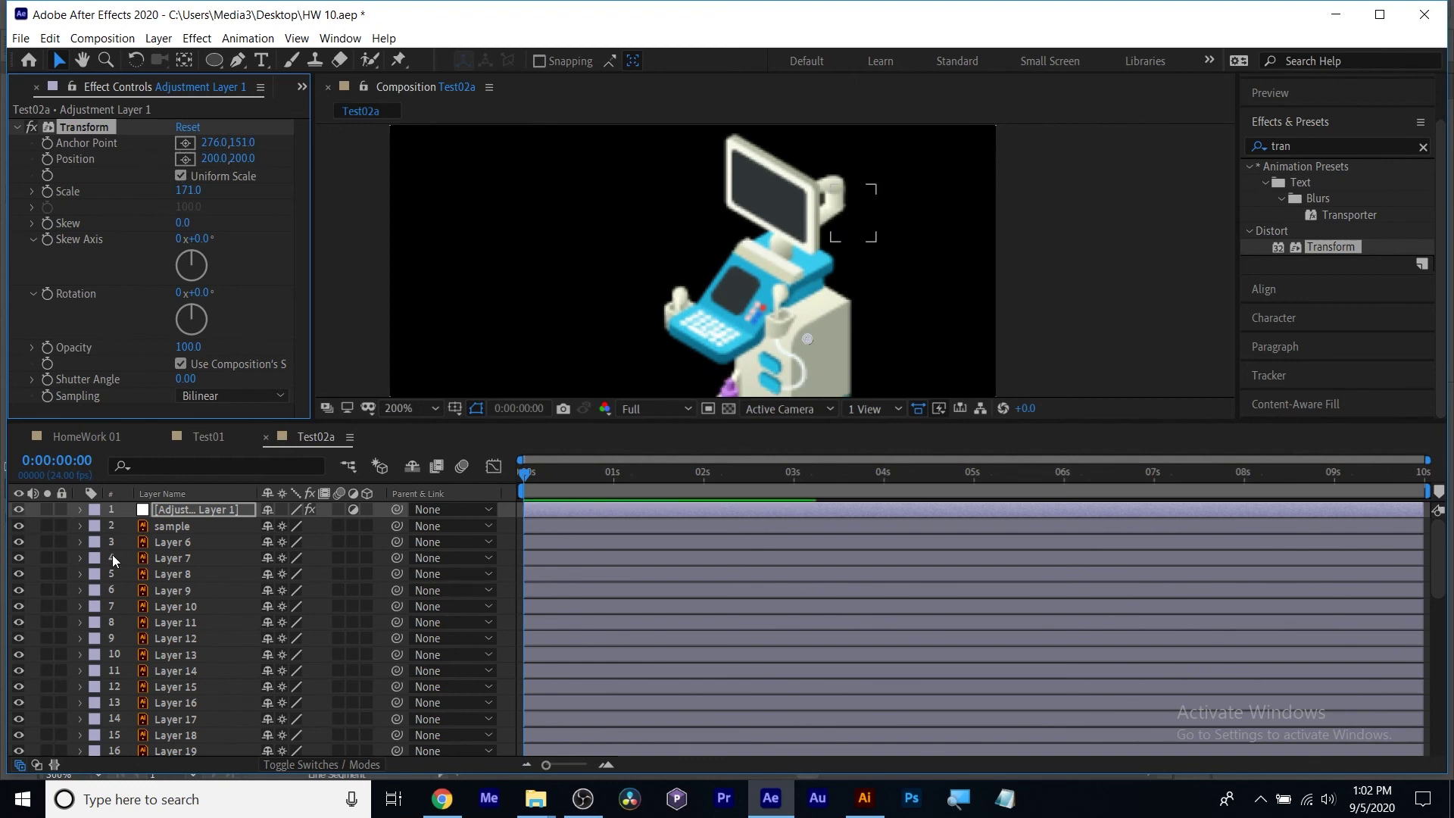
Reveal the "sample" layer's own Transform properties and compare them with the adjustment layer's Transform effect.
{"action": "left_click", "coordinate": [174, 527]}
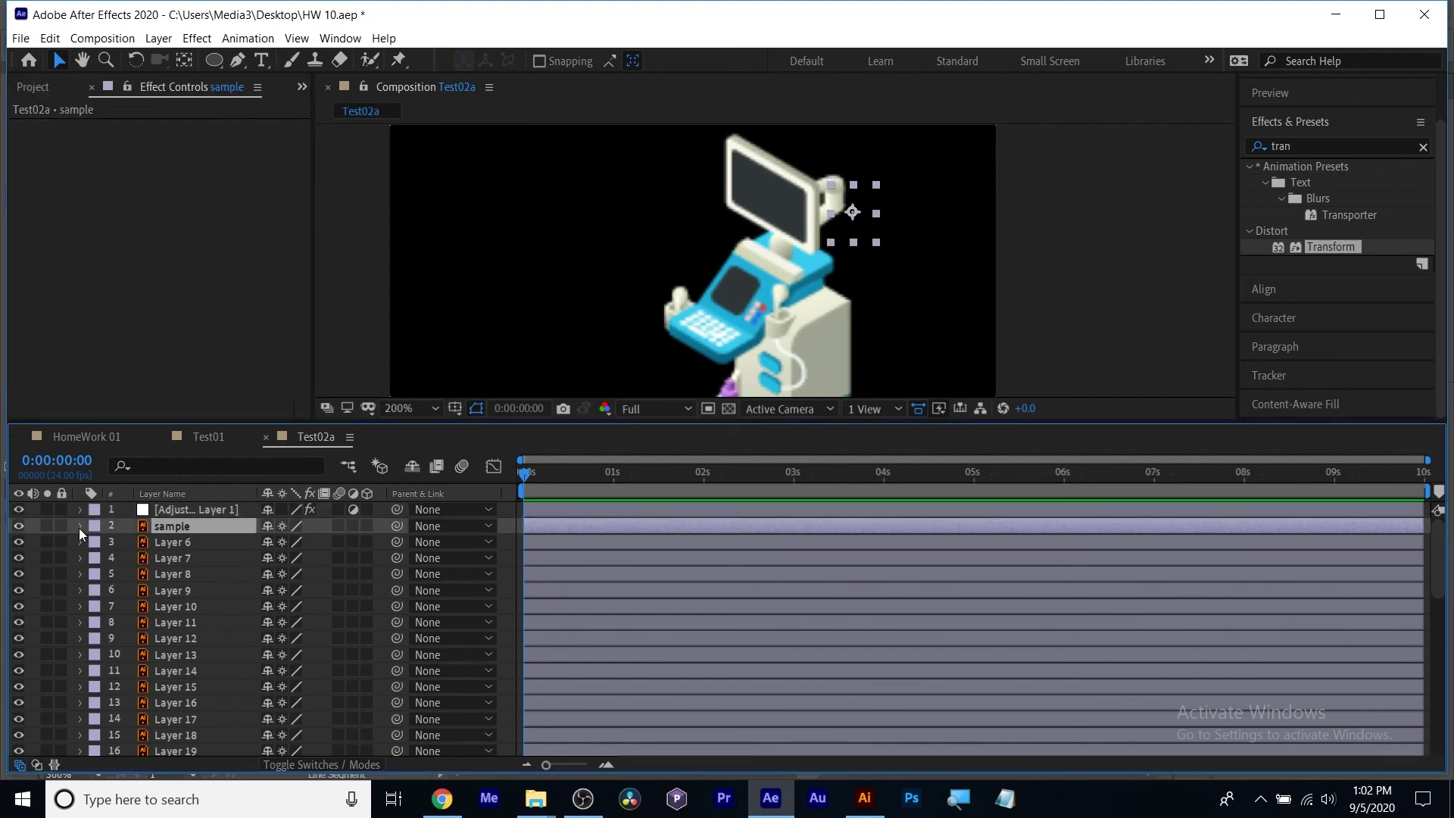
{"action": "left_click", "coordinate": [80, 526]}
{"action": "left_click", "coordinate": [97, 542]}
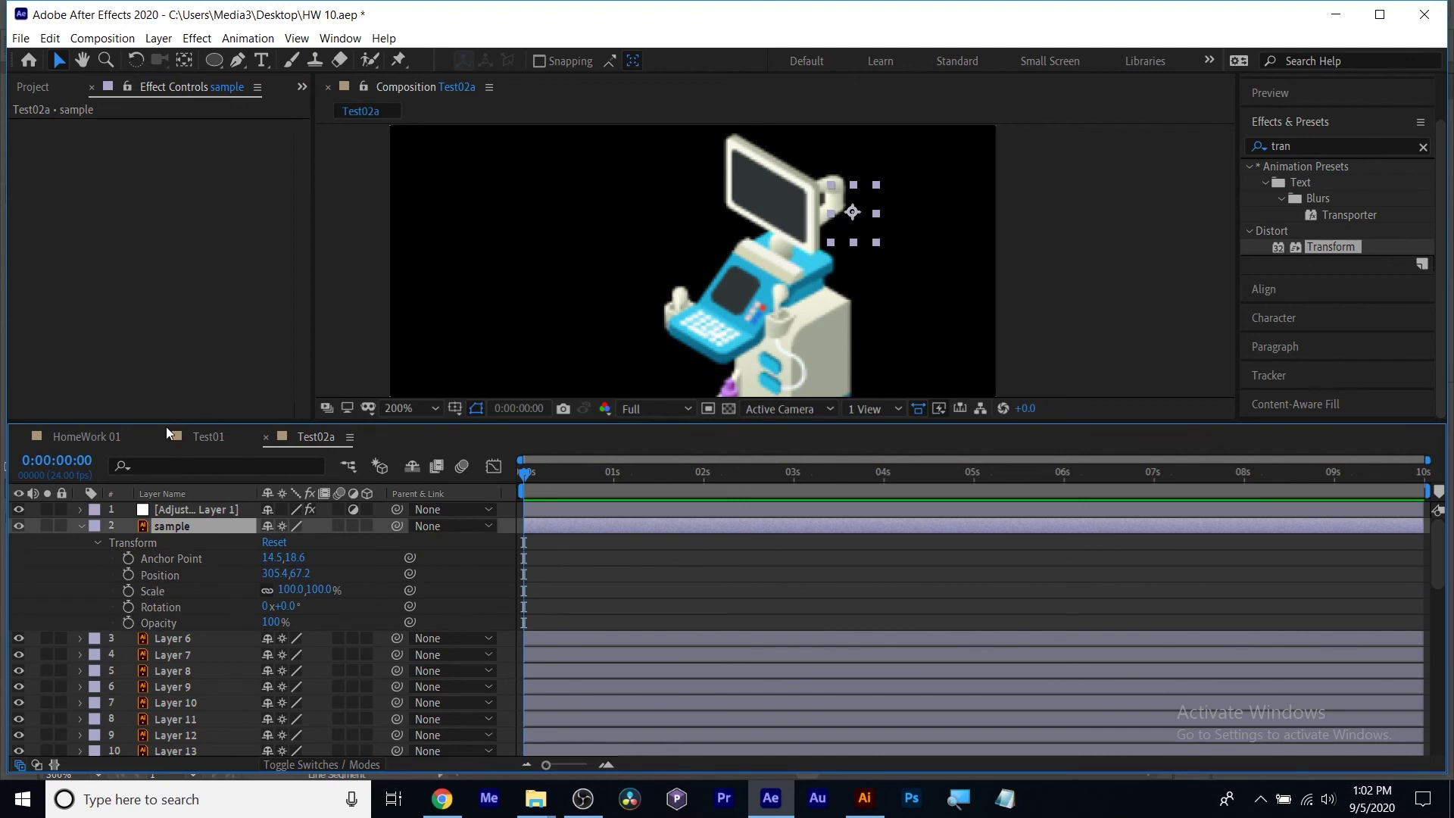
{"action": "left_click", "coordinate": [201, 509]}
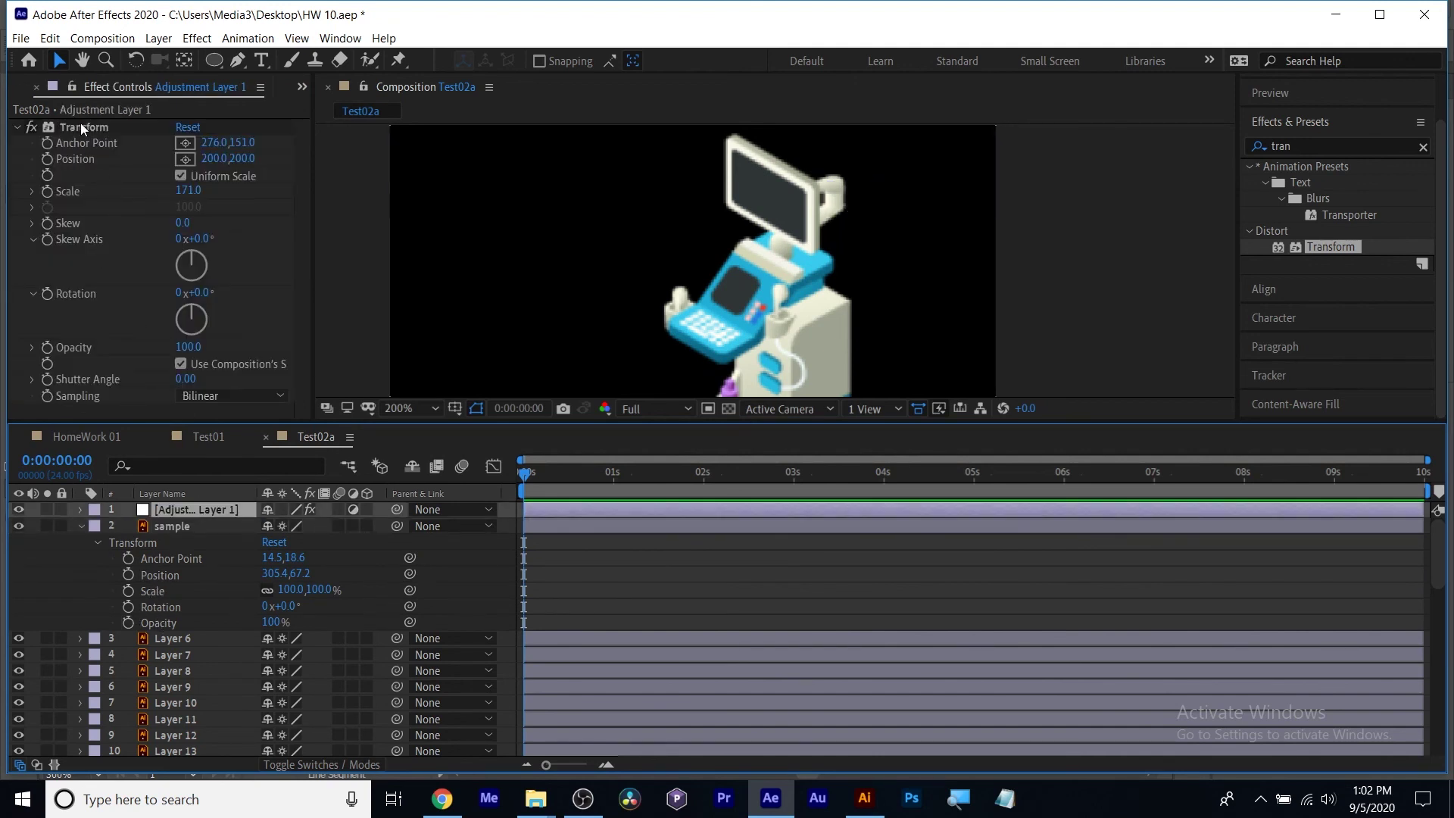
Set the adjustment layer's Transform effect to scale 294 and anchor point 305, 126, viewing the composition at 100%.
{"action": "left_click_drag", "start_coordinate": [830, 423], "coordinate": [657, 484]}
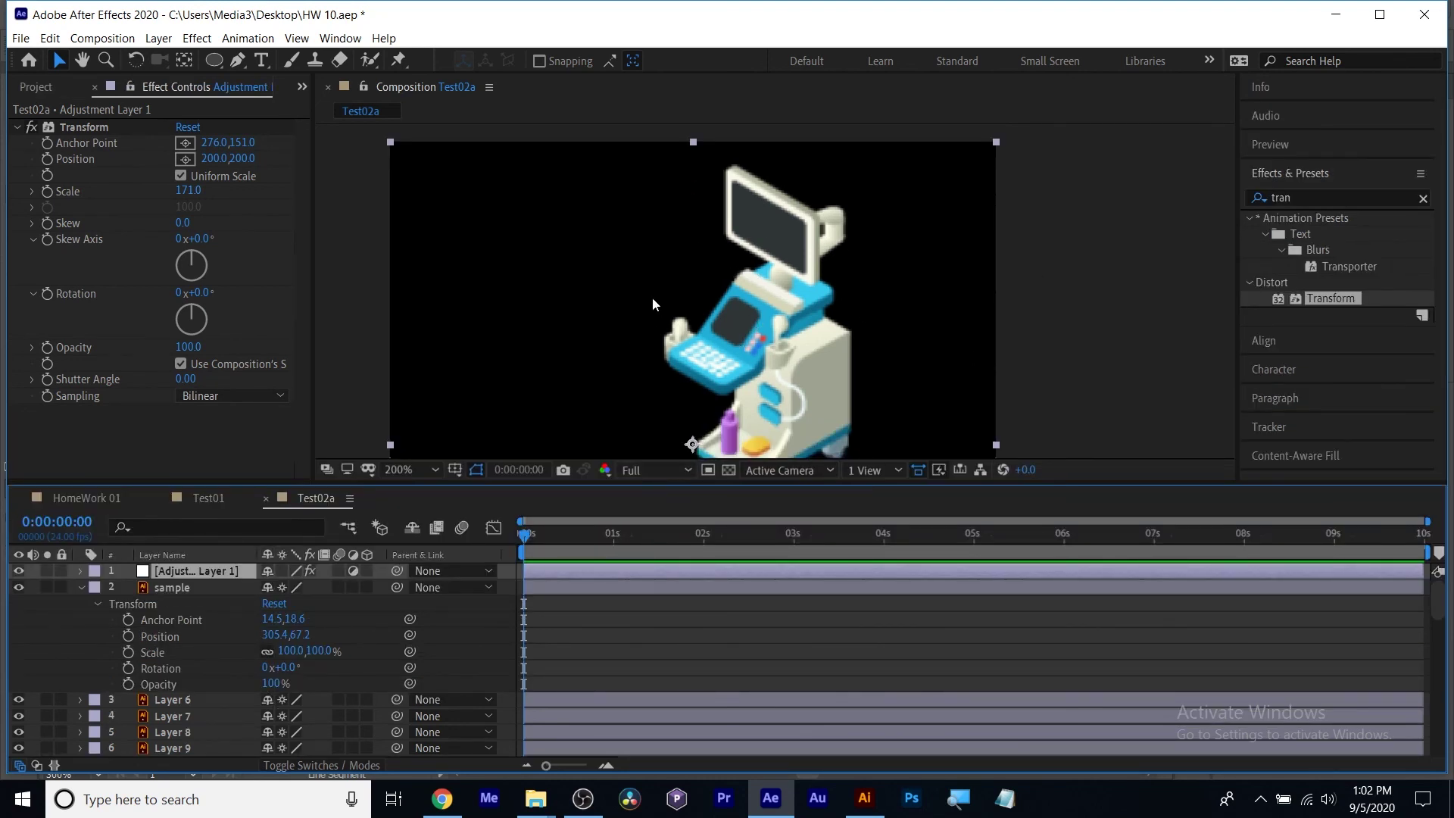
{"action": "key", "text": "comma"}
{"action": "key", "text": "comma"}
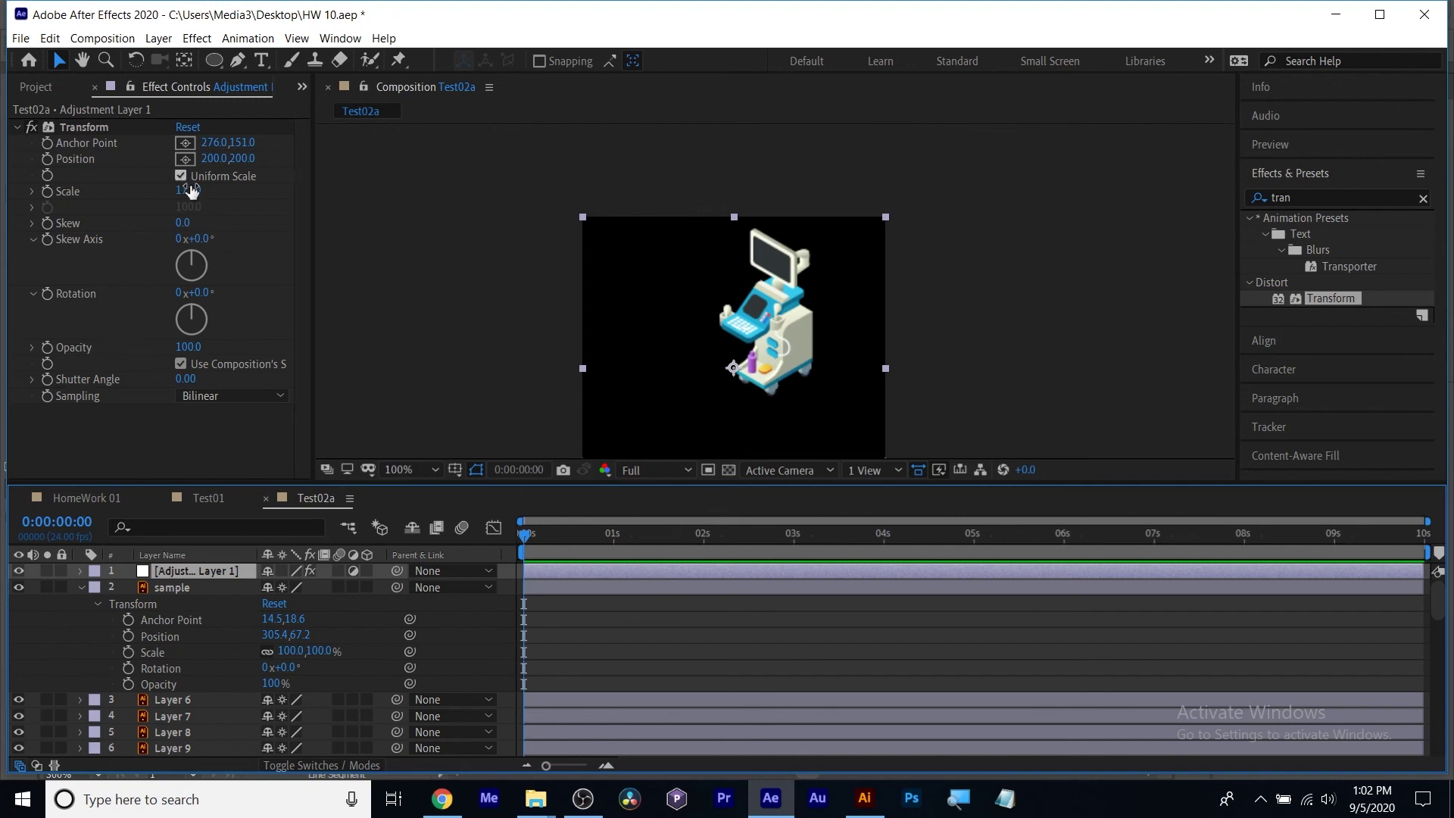
{"action": "left_click_drag", "start_coordinate": [187, 201], "coordinate": [222, 137]}
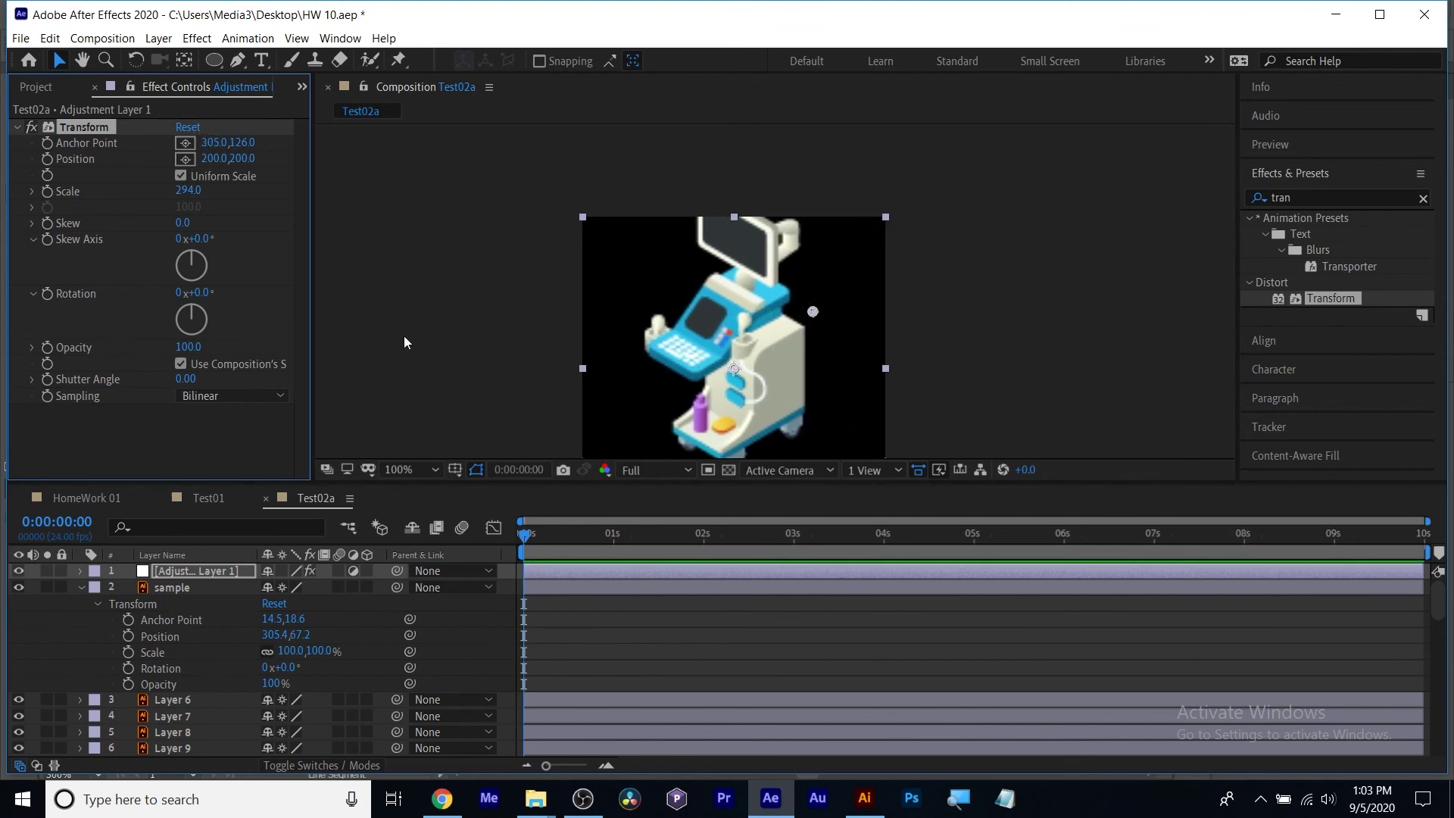
{"action": "left_click", "coordinate": [218, 572]}
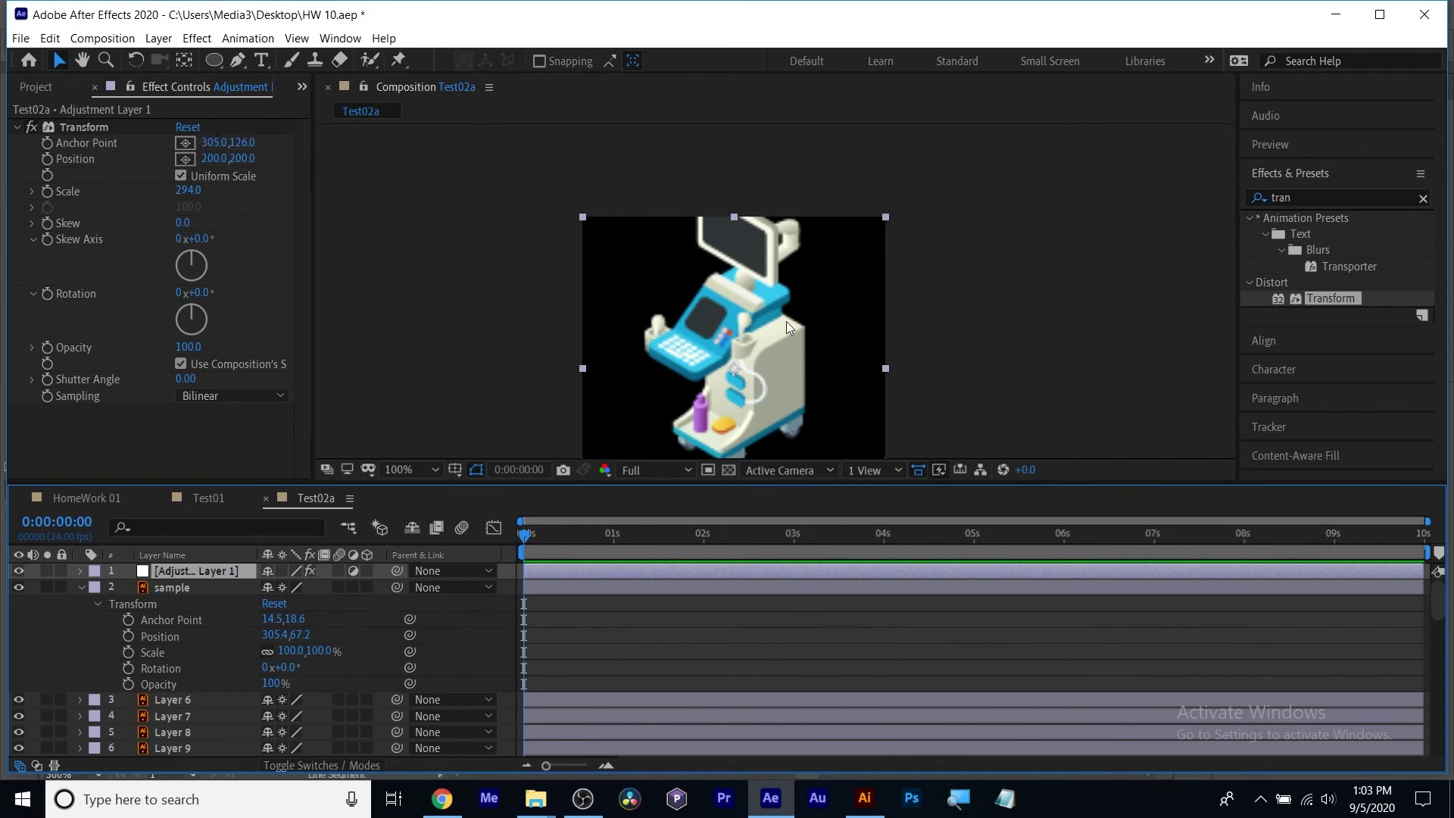
{"action": "left_click", "coordinate": [164, 589]}
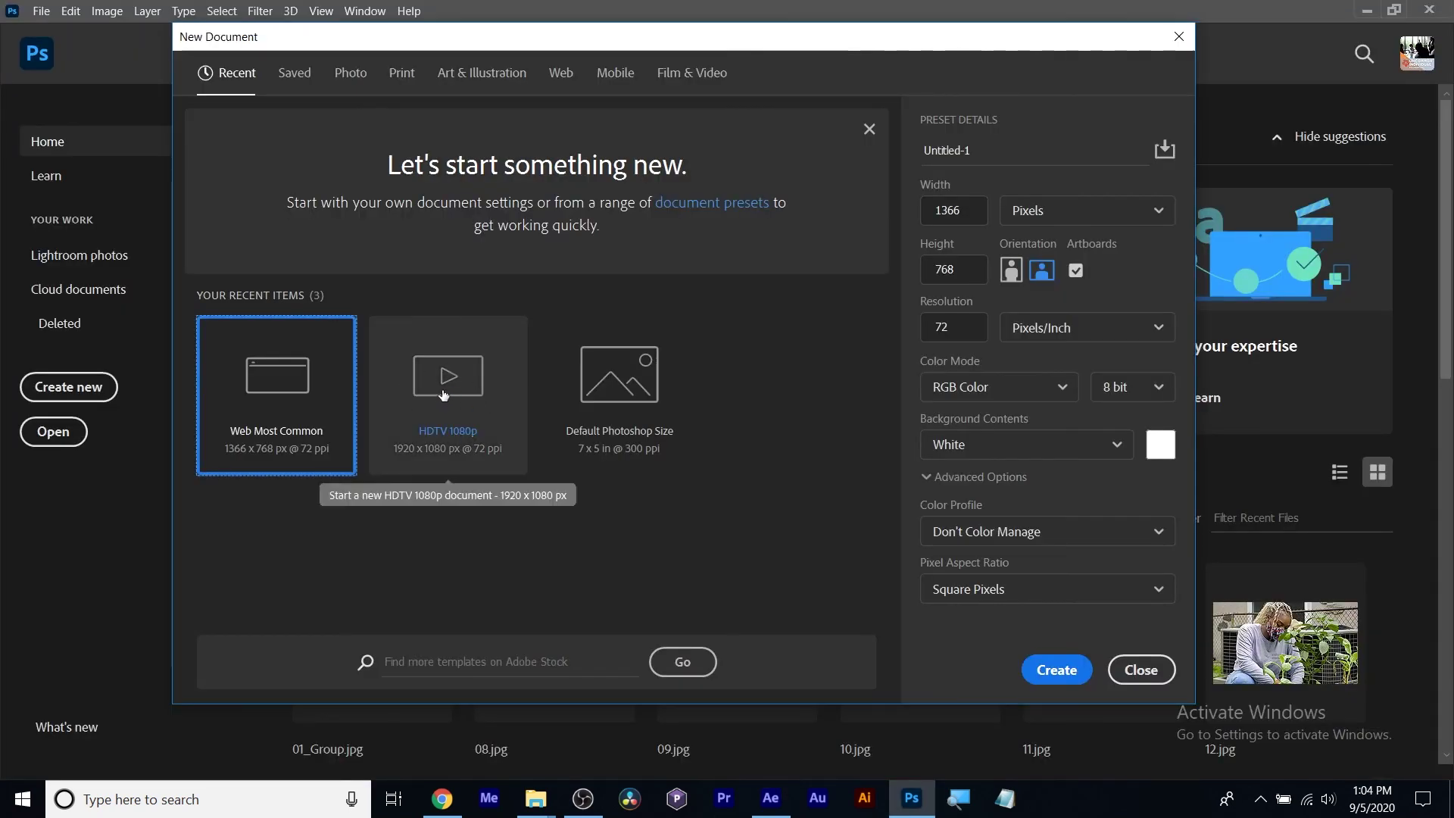
Create a new Photoshop document from the HDTV 1080p preset, 1920 x 1080 px at 72 ppi.
{"action": "left_click", "coordinate": [448, 394]}
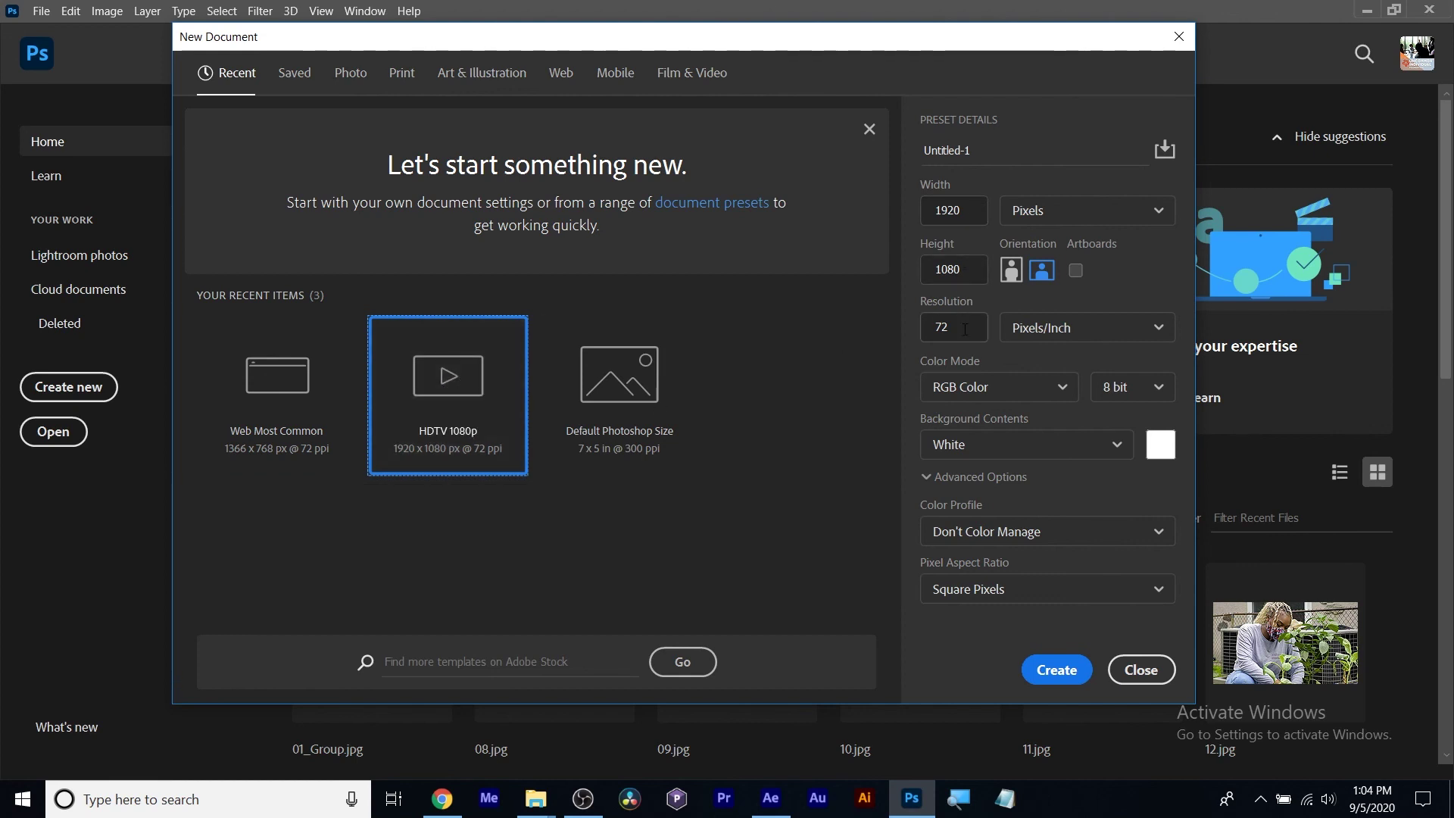
{"action": "left_click", "coordinate": [1058, 670]}
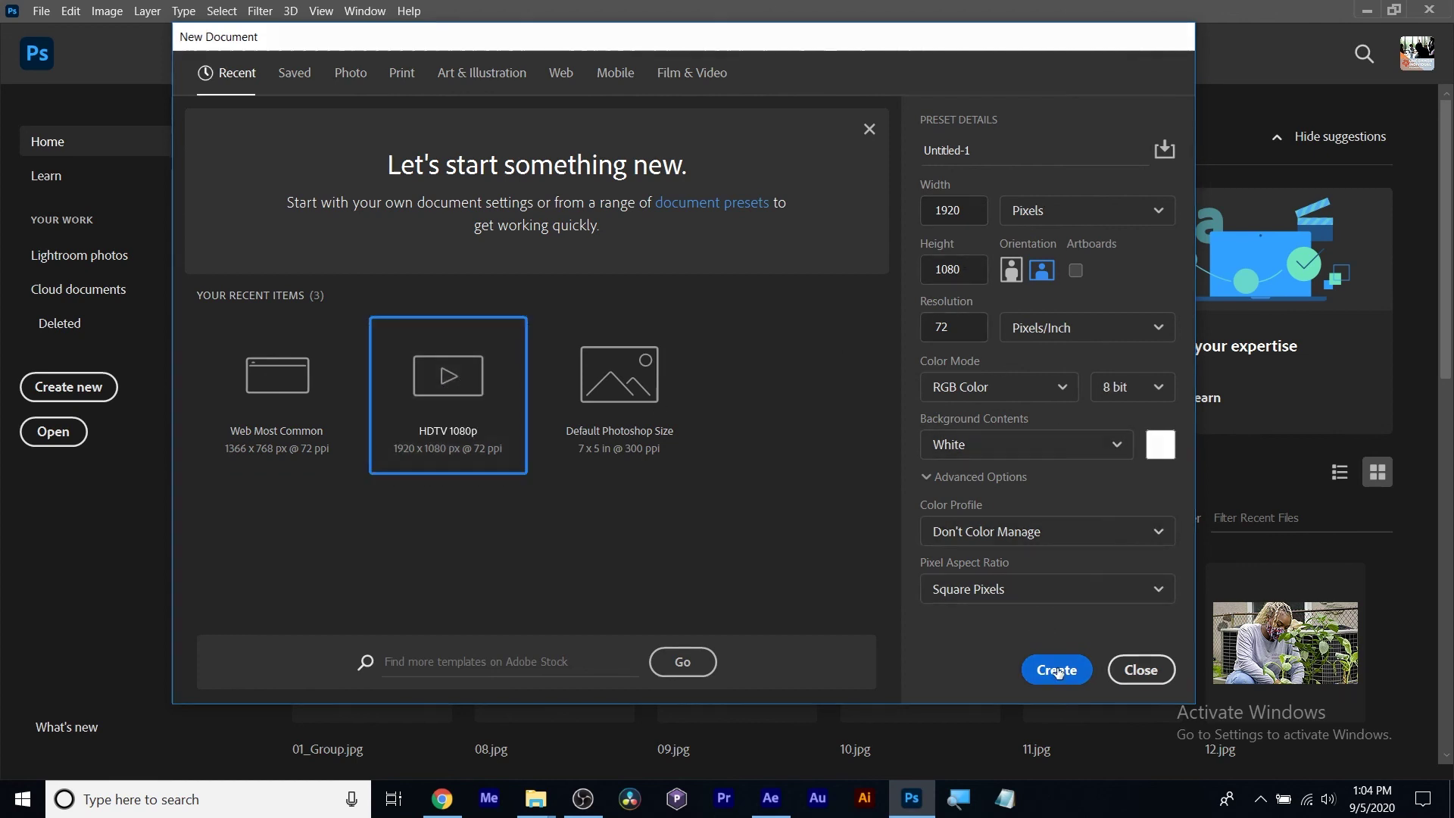
Draw a diagonal black-to-white gradient across the background and duplicate it onto a new layer.
{"action": "left_click", "coordinate": [18, 243]}
{"action": "left_click_drag", "start_coordinate": [326, 279], "coordinate": [591, 484]}
{"action": "key", "text": "ctrl+j"}
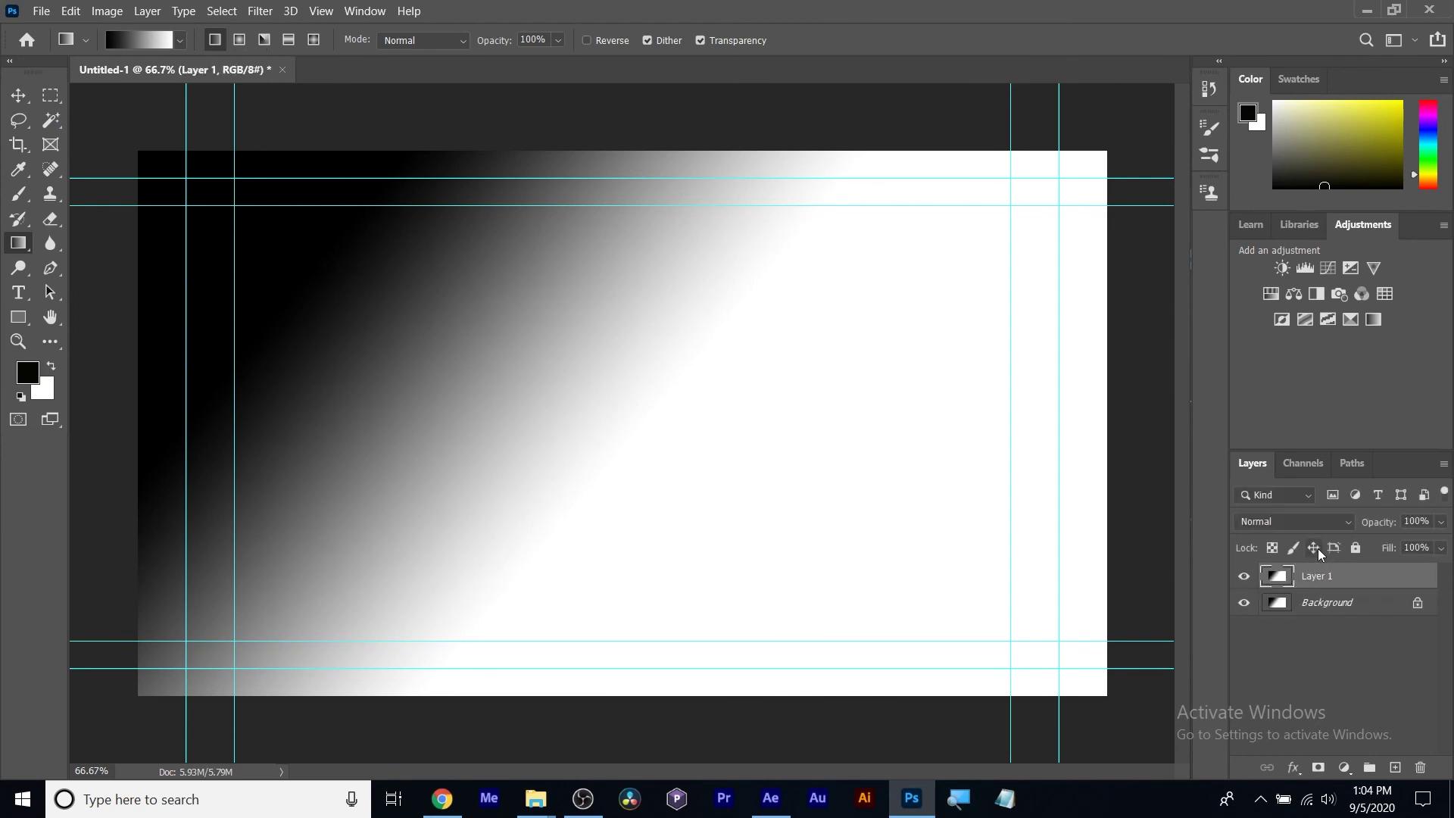
Draw a rectangle about 427 x 290 px above the canvas centre and fill it with RGB green.
{"action": "key", "text": "u"}
{"action": "left_click_drag", "start_coordinate": [564, 269], "coordinate": [779, 414]}
{"action": "left_click", "coordinate": [552, 515]}
{"action": "left_click", "coordinate": [597, 590]}
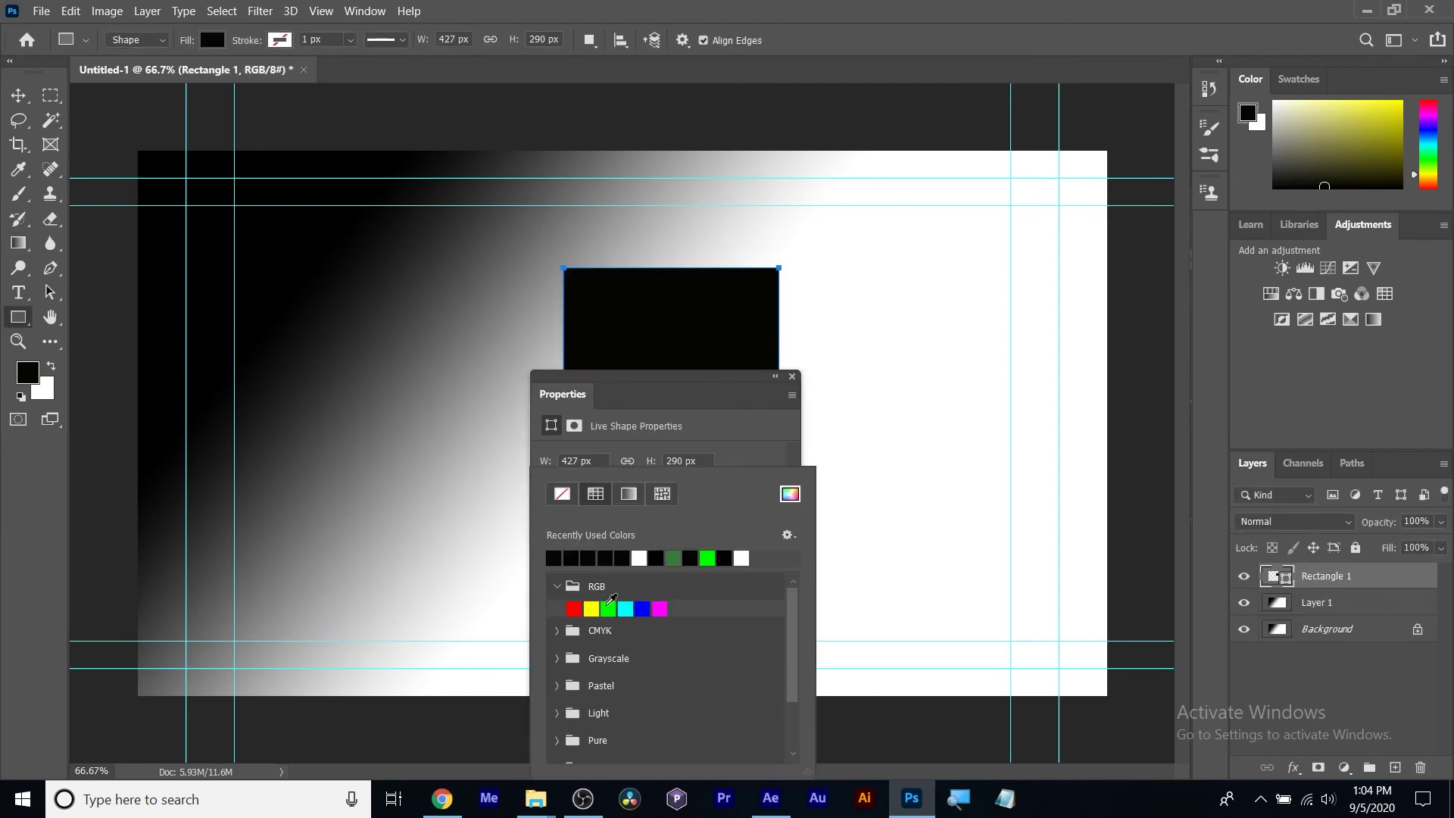
{"action": "left_click", "coordinate": [608, 609]}
{"action": "left_click", "coordinate": [889, 447]}
Add the text "RGB!!" and move it below the green rectangle.
{"action": "key", "text": "t"}
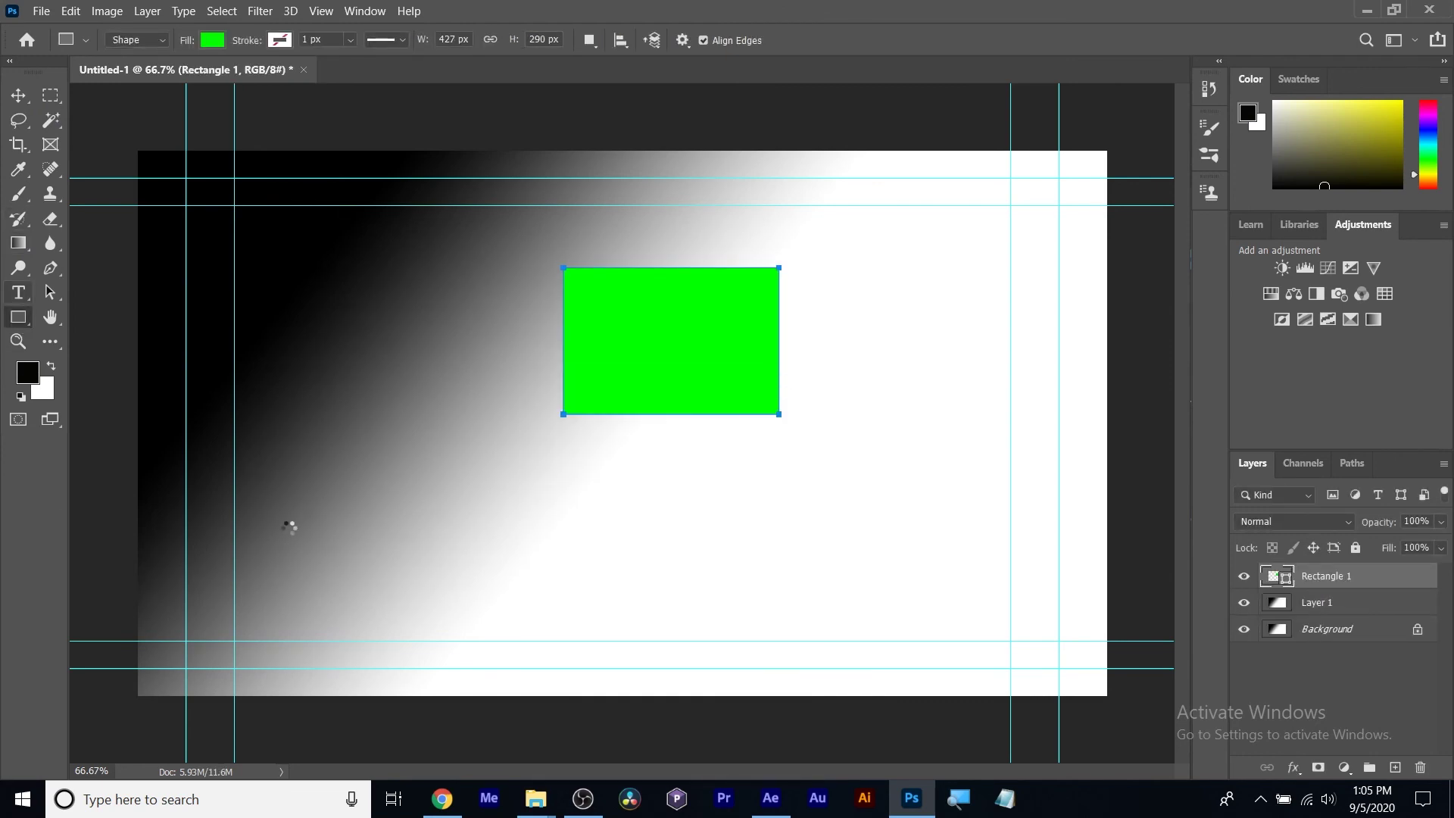
{"action": "left_click", "coordinate": [288, 525]}
{"action": "type", "text": "RGB!!"}
{"action": "left_click", "coordinate": [18, 95]}
{"action": "left_click_drag", "start_coordinate": [447, 517], "coordinate": [786, 531]}
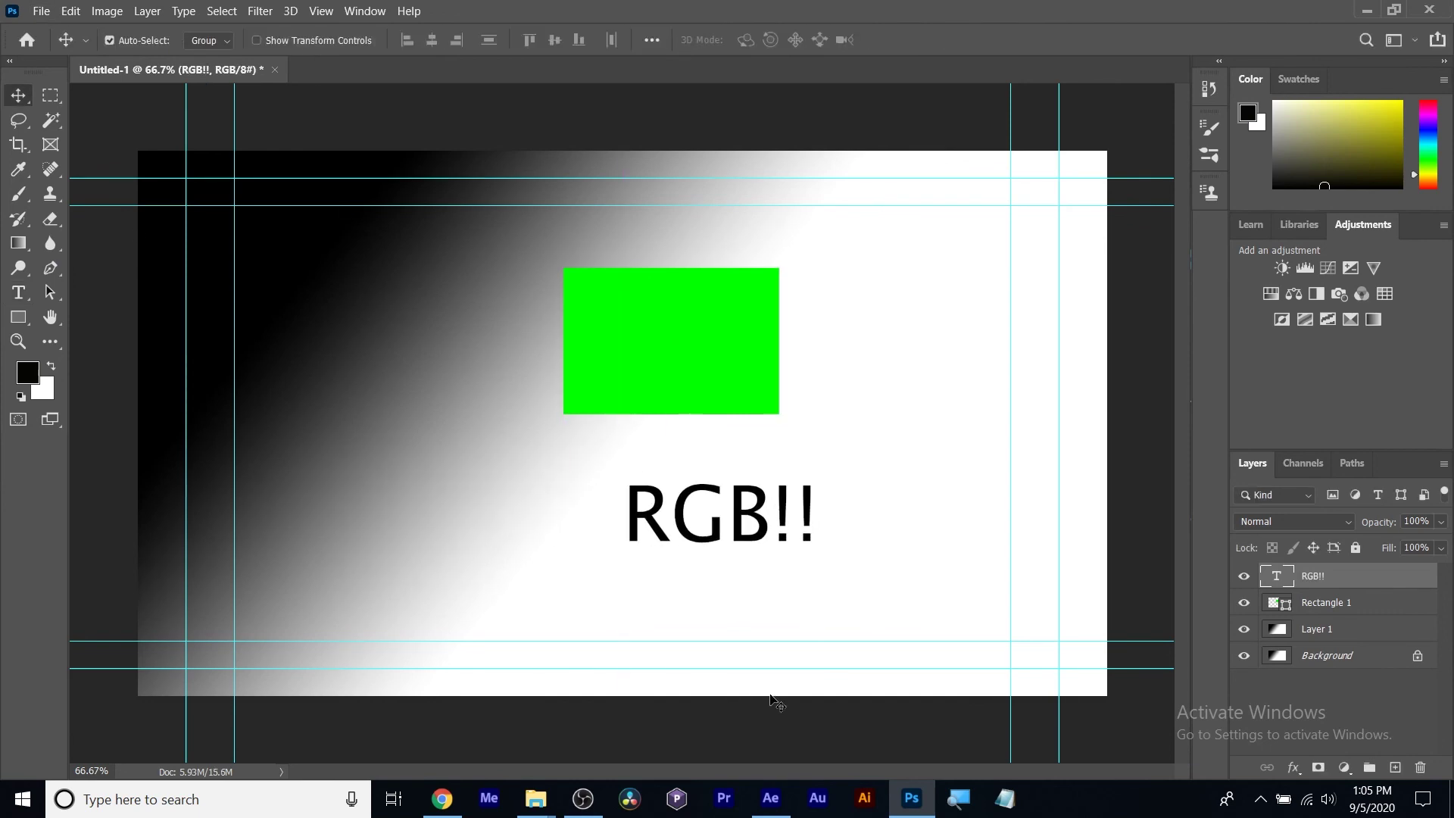
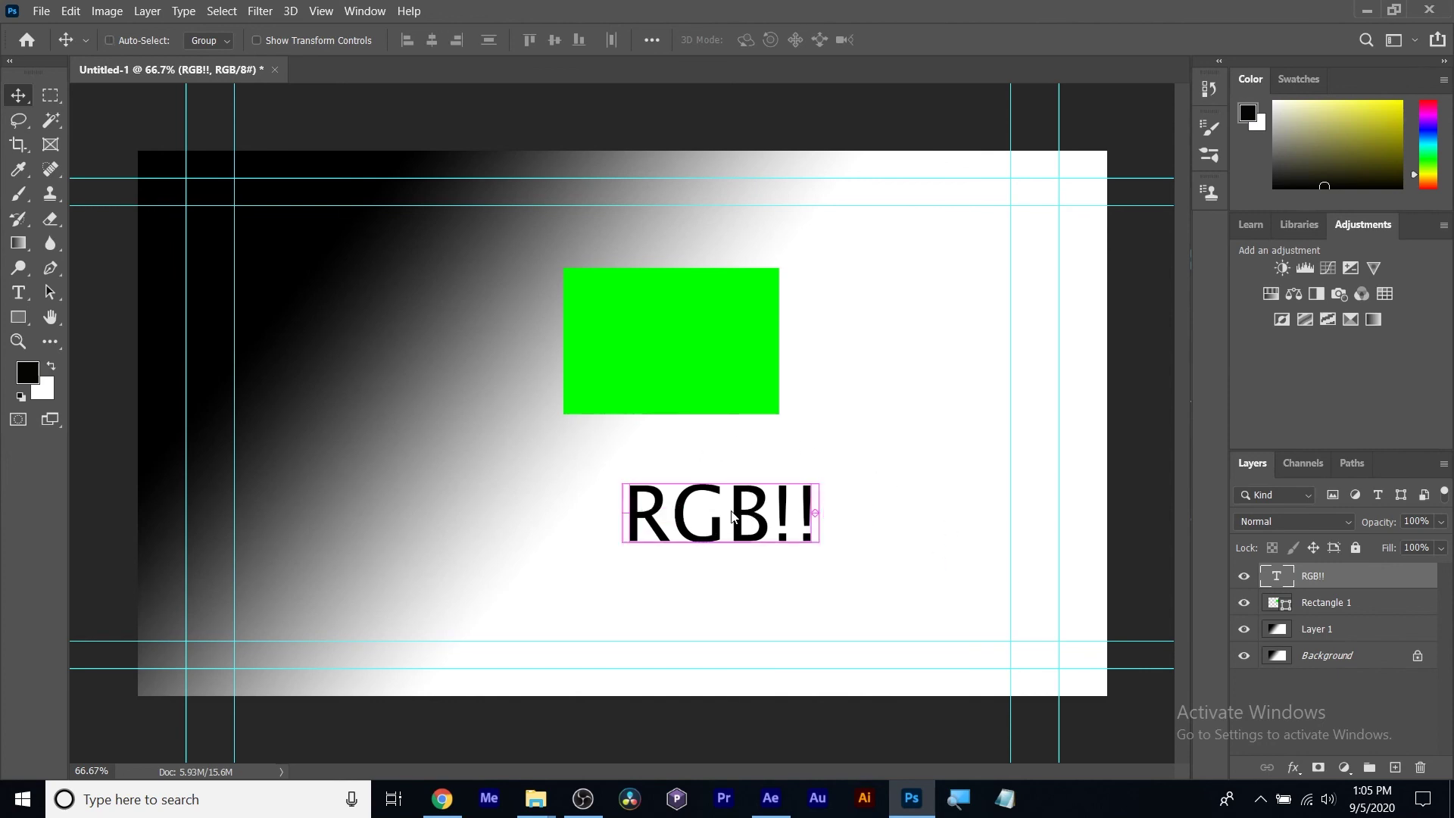
Save the layered document as the Photoshop file "psd test" in the Downloads folder.
{"action": "key", "text": "ctrl+s"}
{"action": "type", "text": "psd te"}
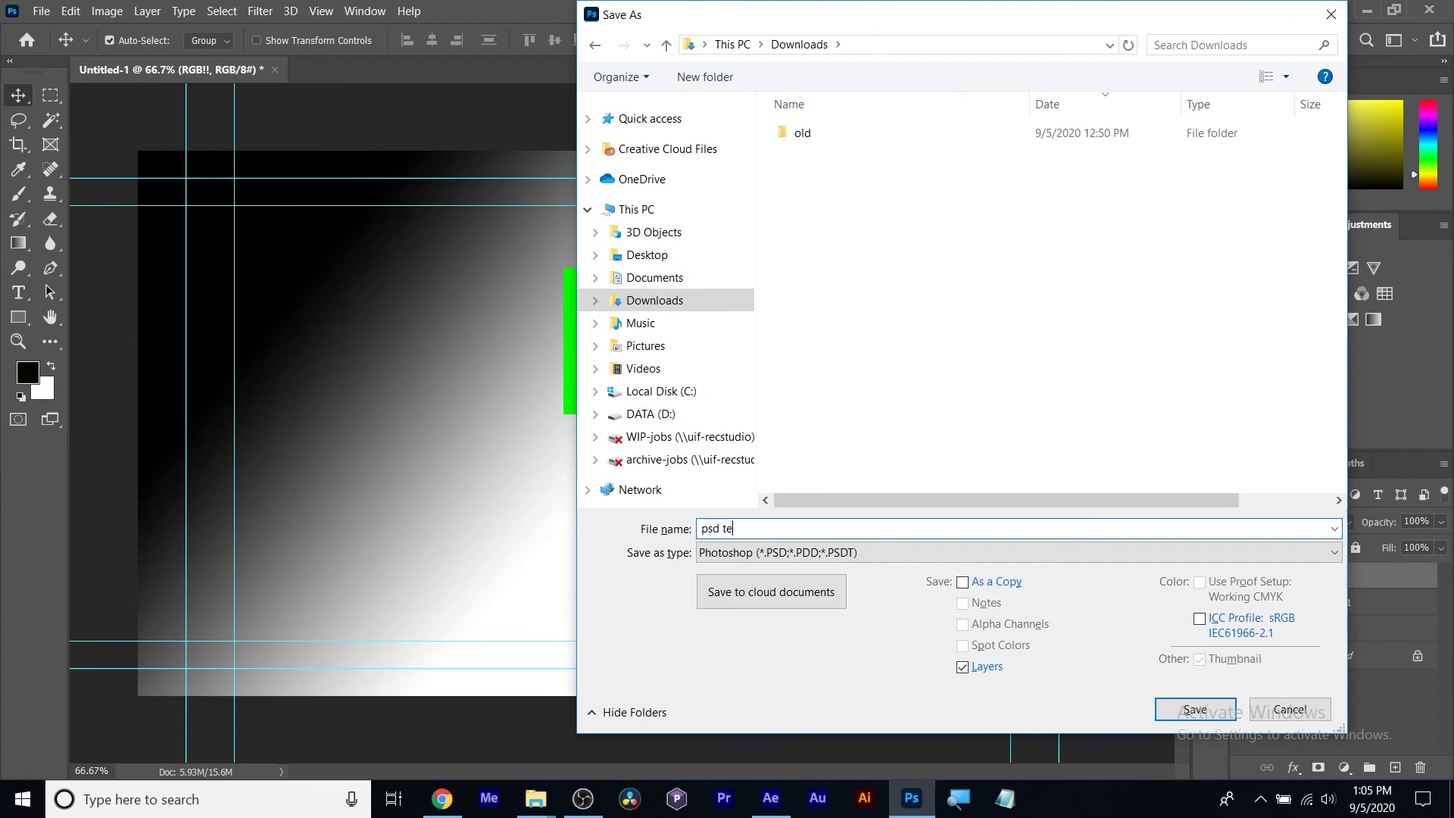
{"action": "type", "text": "st"}
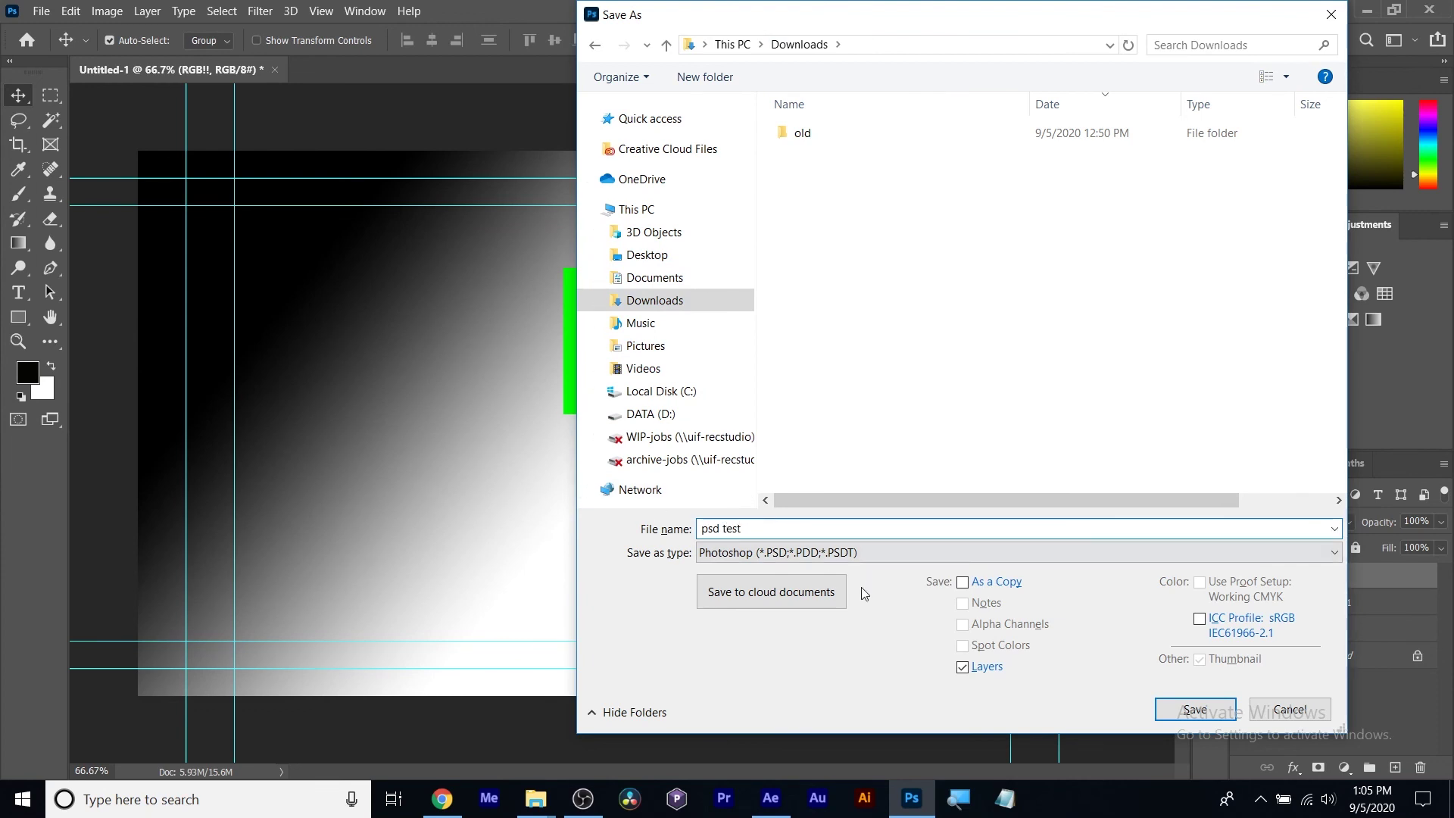
{"action": "left_click", "coordinate": [1184, 710]}
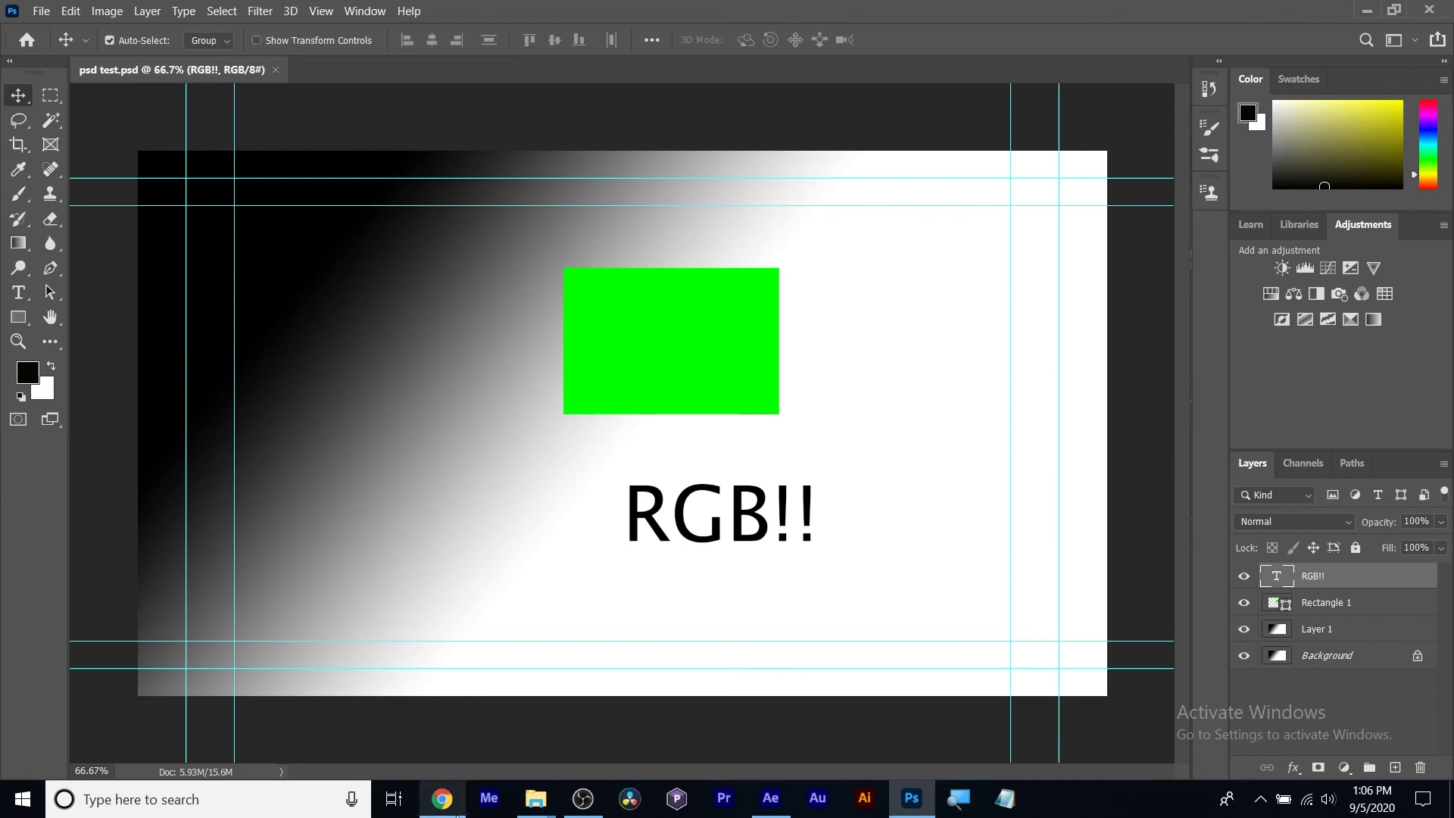
Switch to After Effects and import "psd test" from Downloads as Composition - Retain Layer Sizes with Editable Layer Styles.
{"action": "left_click", "coordinate": [781, 802]}
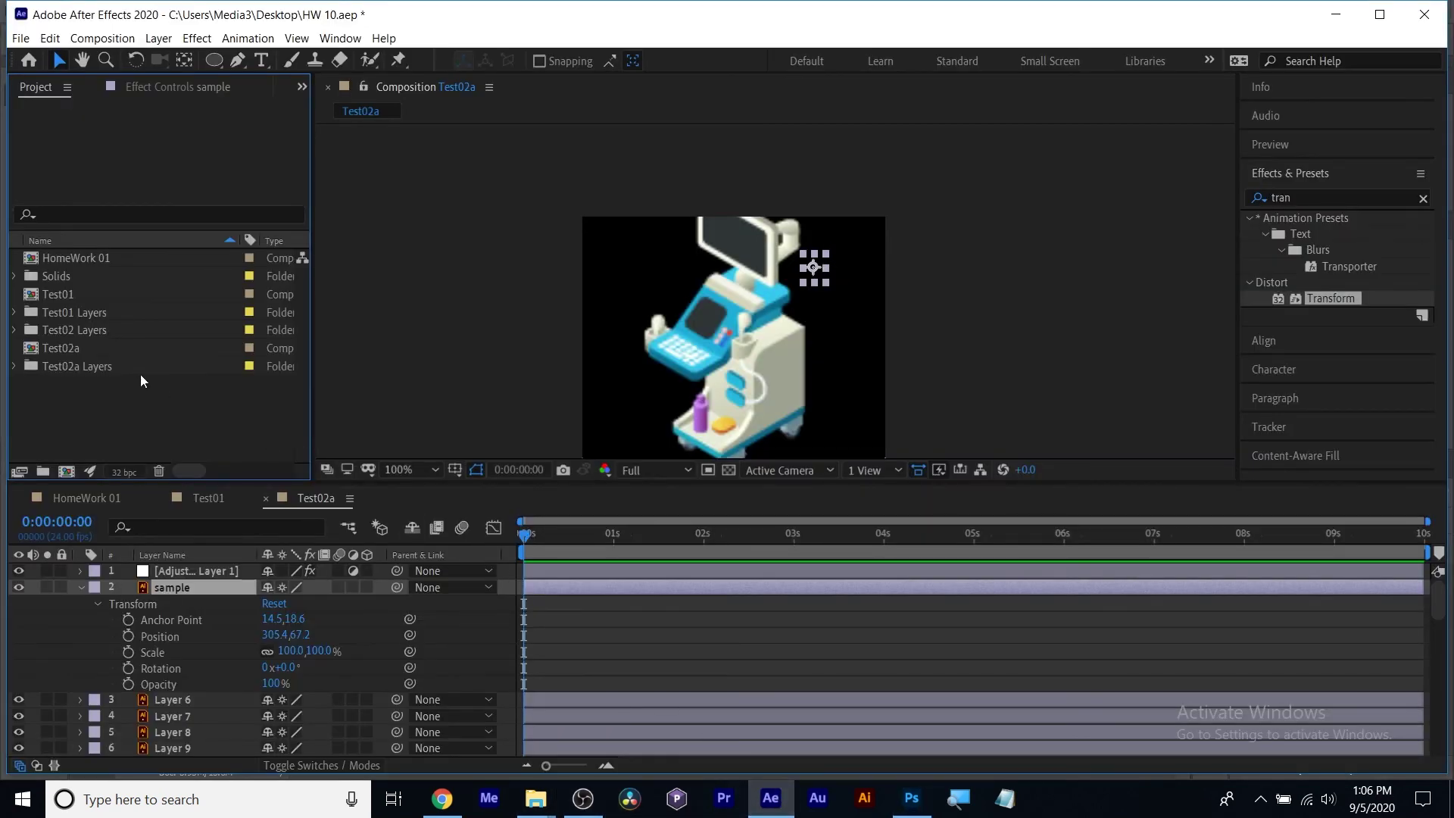
{"action": "left_click", "coordinate": [25, 37]}
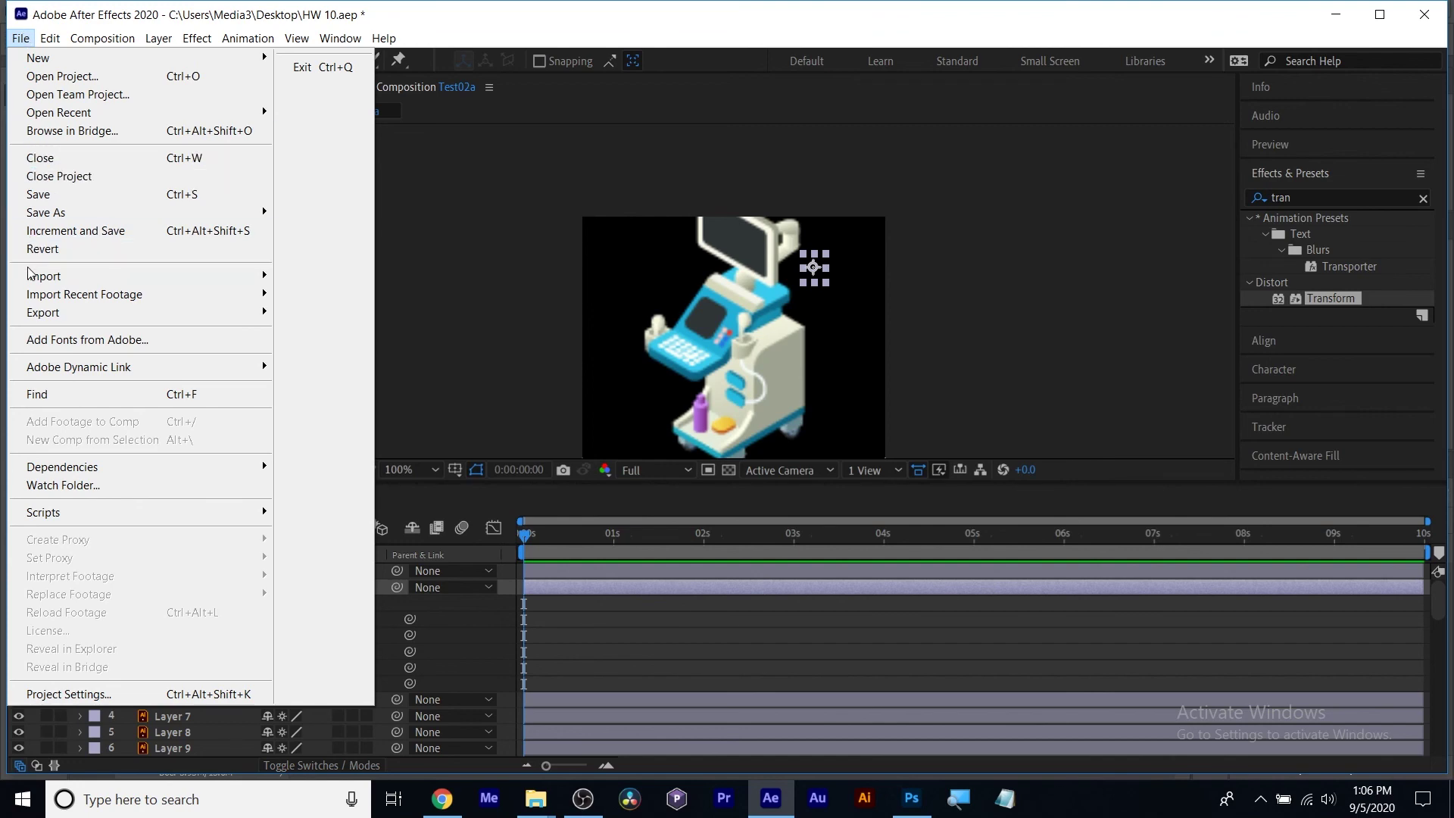
{"action": "mouse_move", "coordinate": [76, 278]}
{"action": "left_click", "coordinate": [342, 279]}
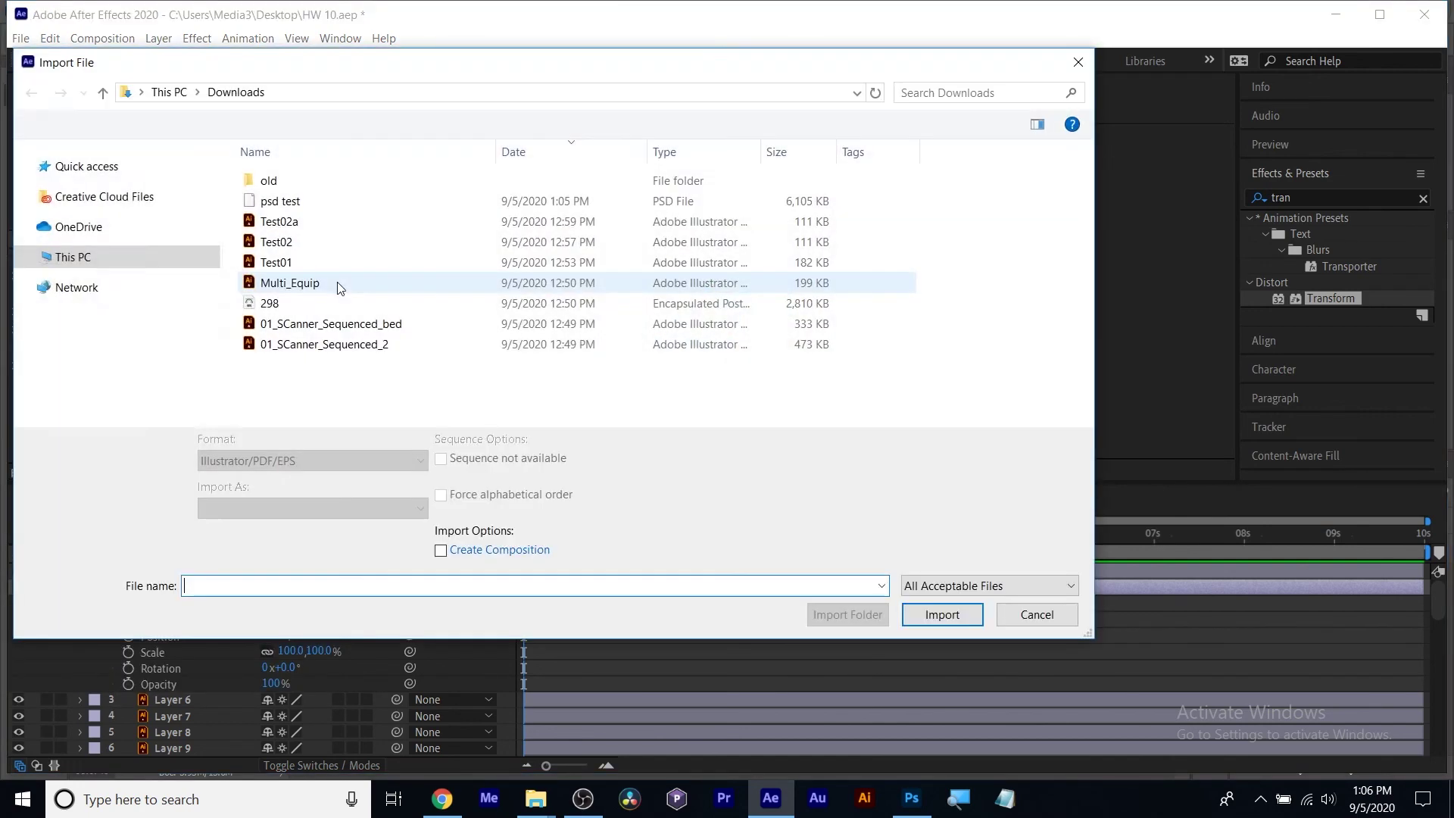
{"action": "left_click", "coordinate": [282, 201]}
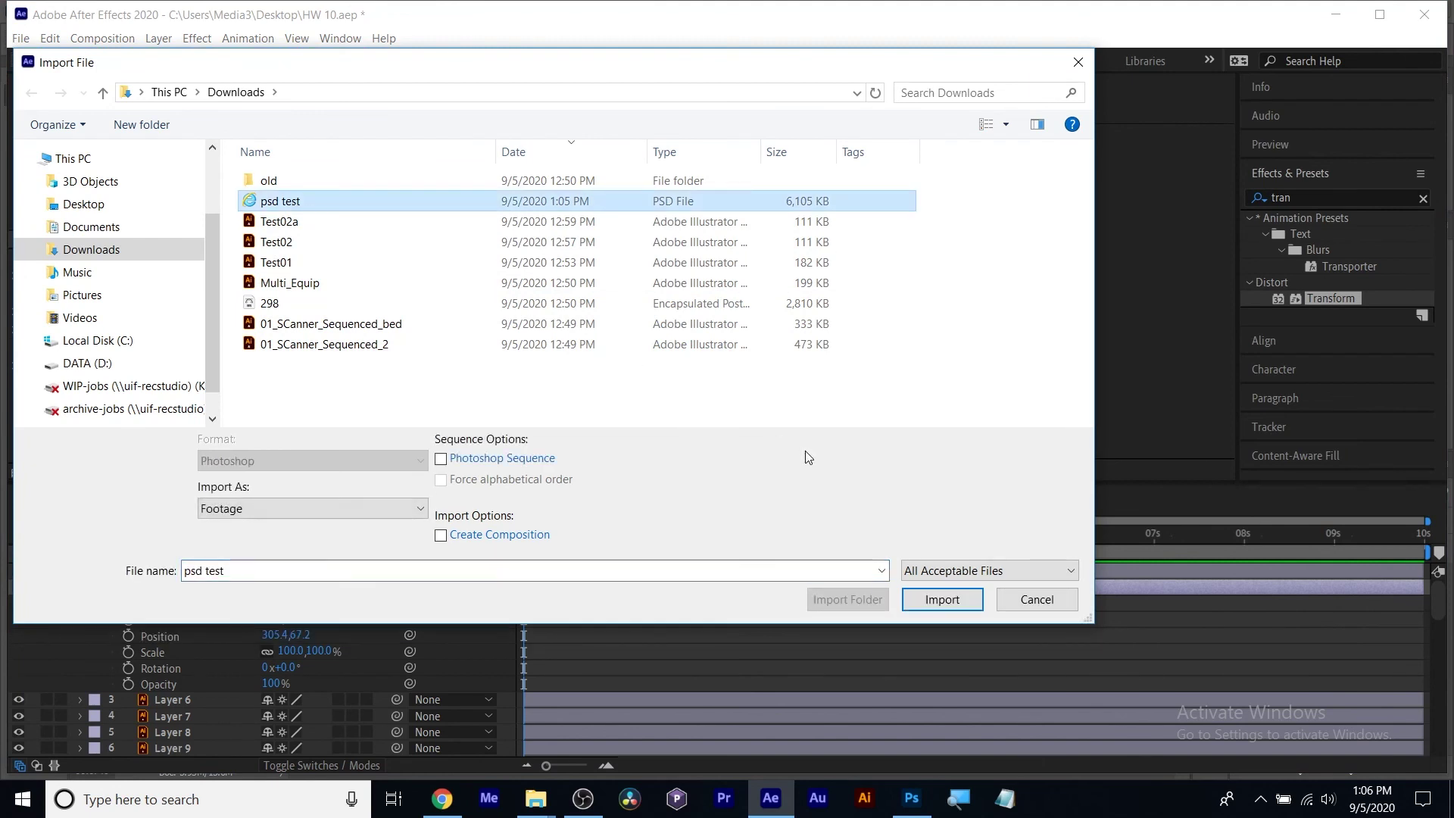
{"action": "left_click", "coordinate": [300, 508]}
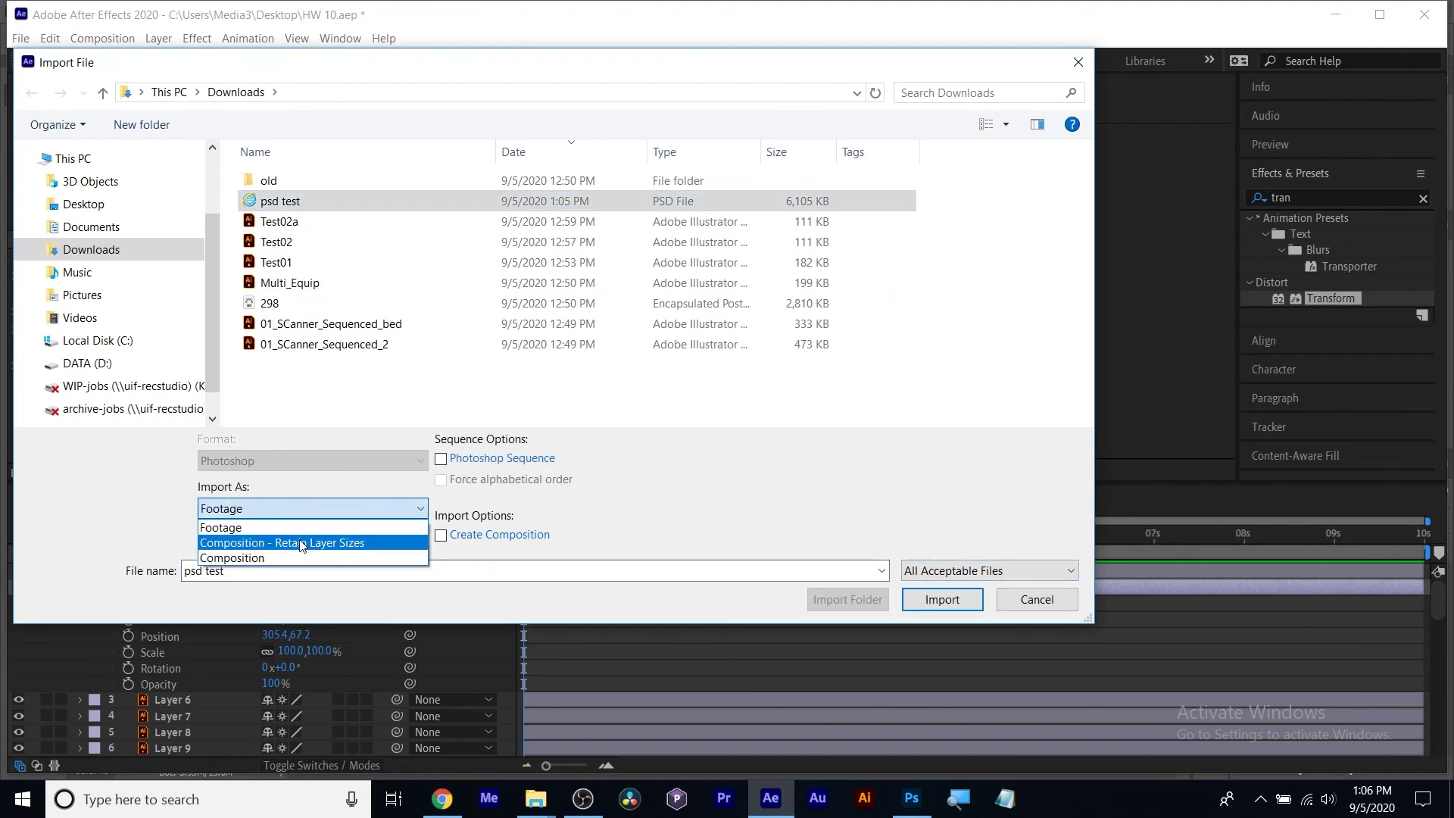
{"action": "left_click", "coordinate": [352, 543]}
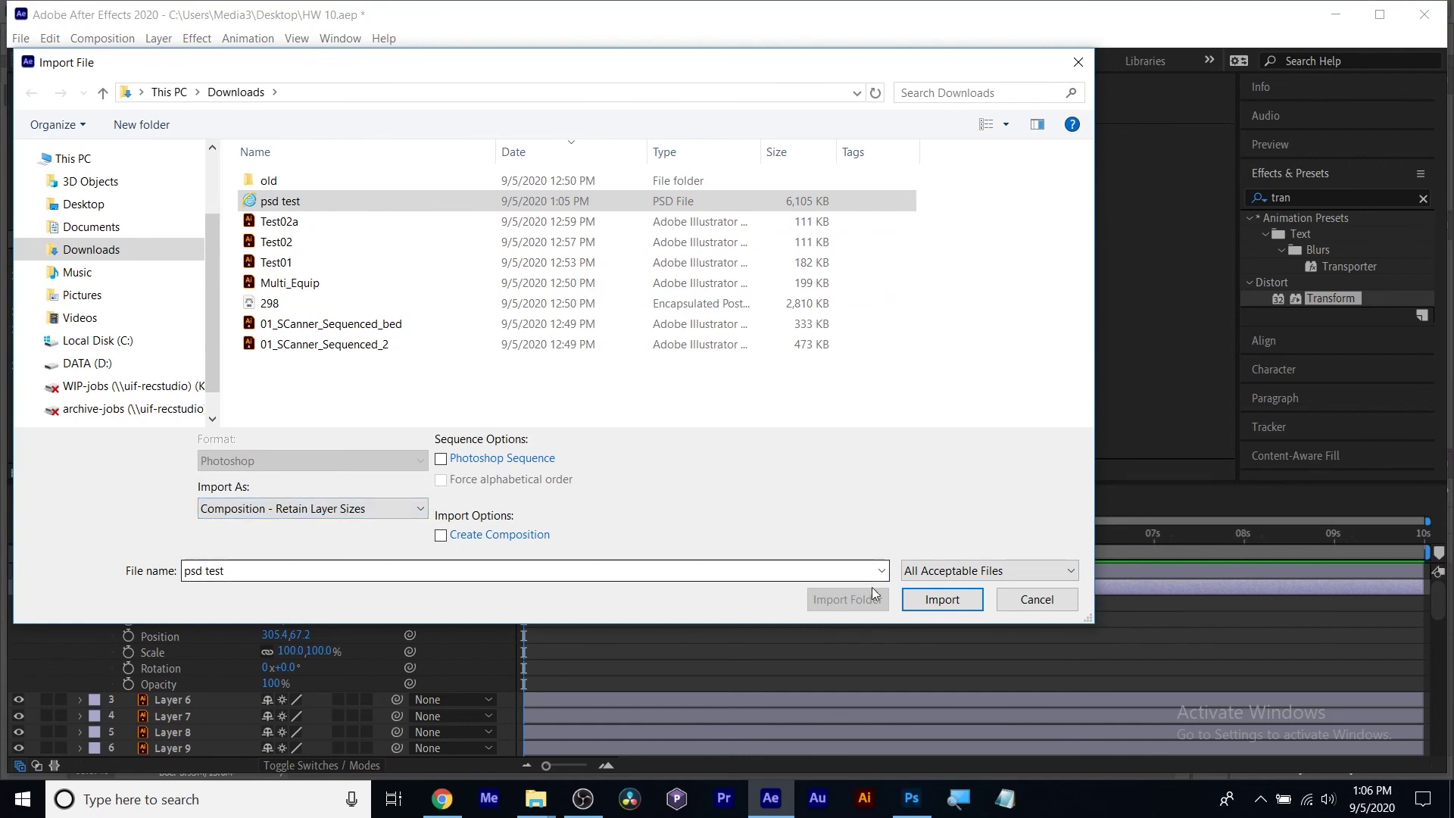
{"action": "left_click", "coordinate": [956, 606]}
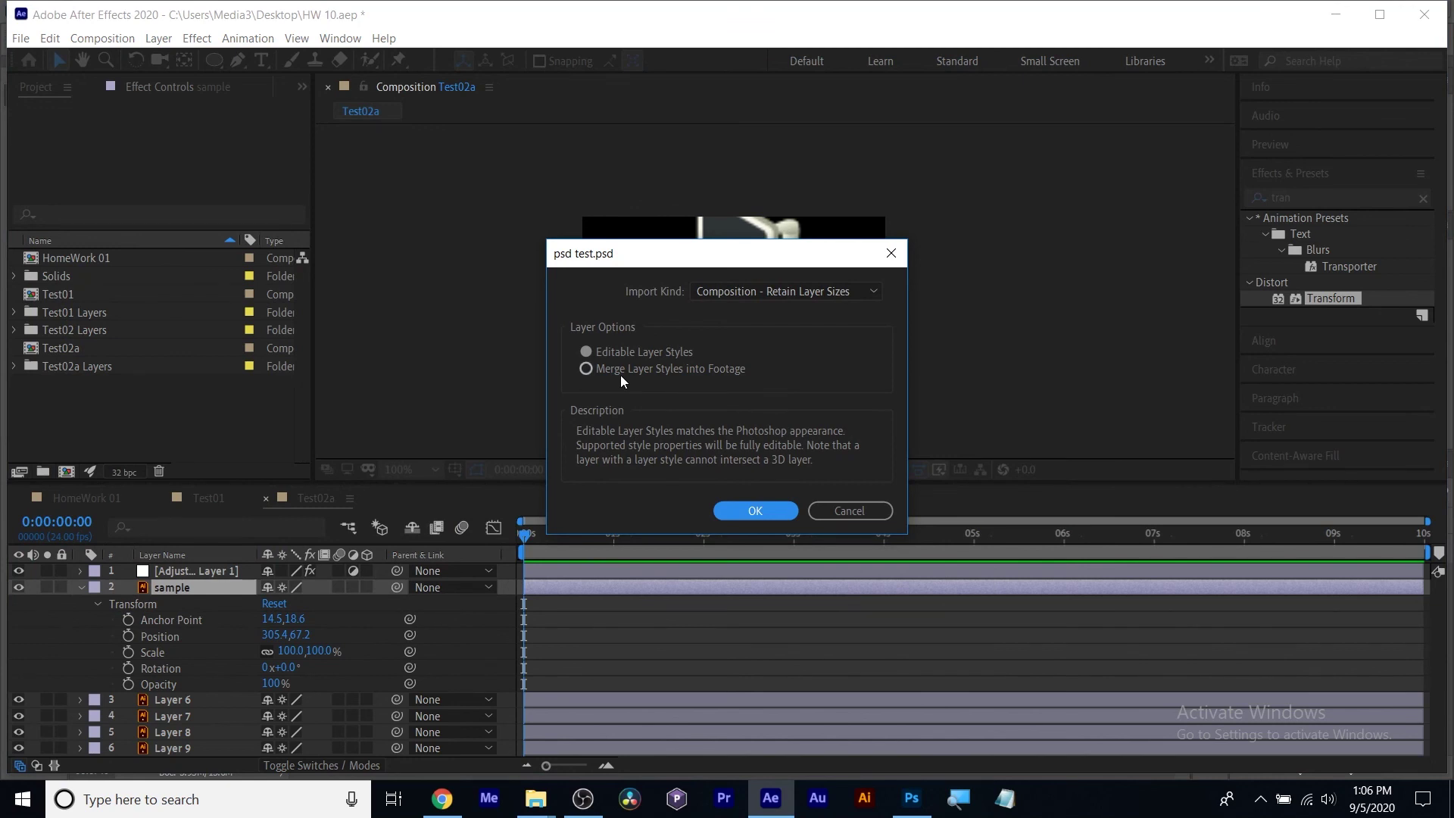
{"action": "left_click", "coordinate": [751, 512]}
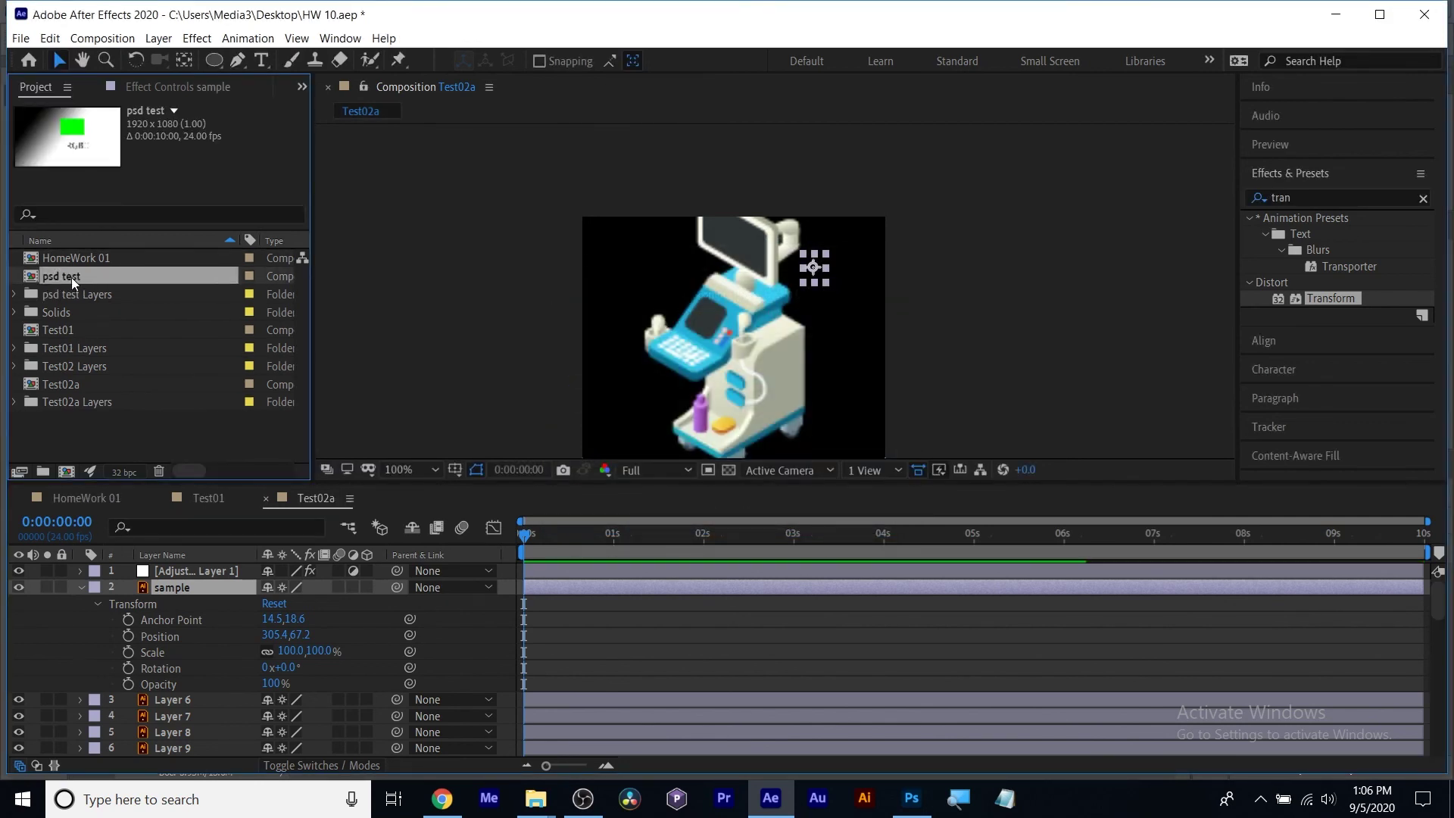
Open the "psd test" composition, fit it in the viewer and set the current time to 0:00:02:13.
{"action": "double_click", "coordinate": [67, 274]}
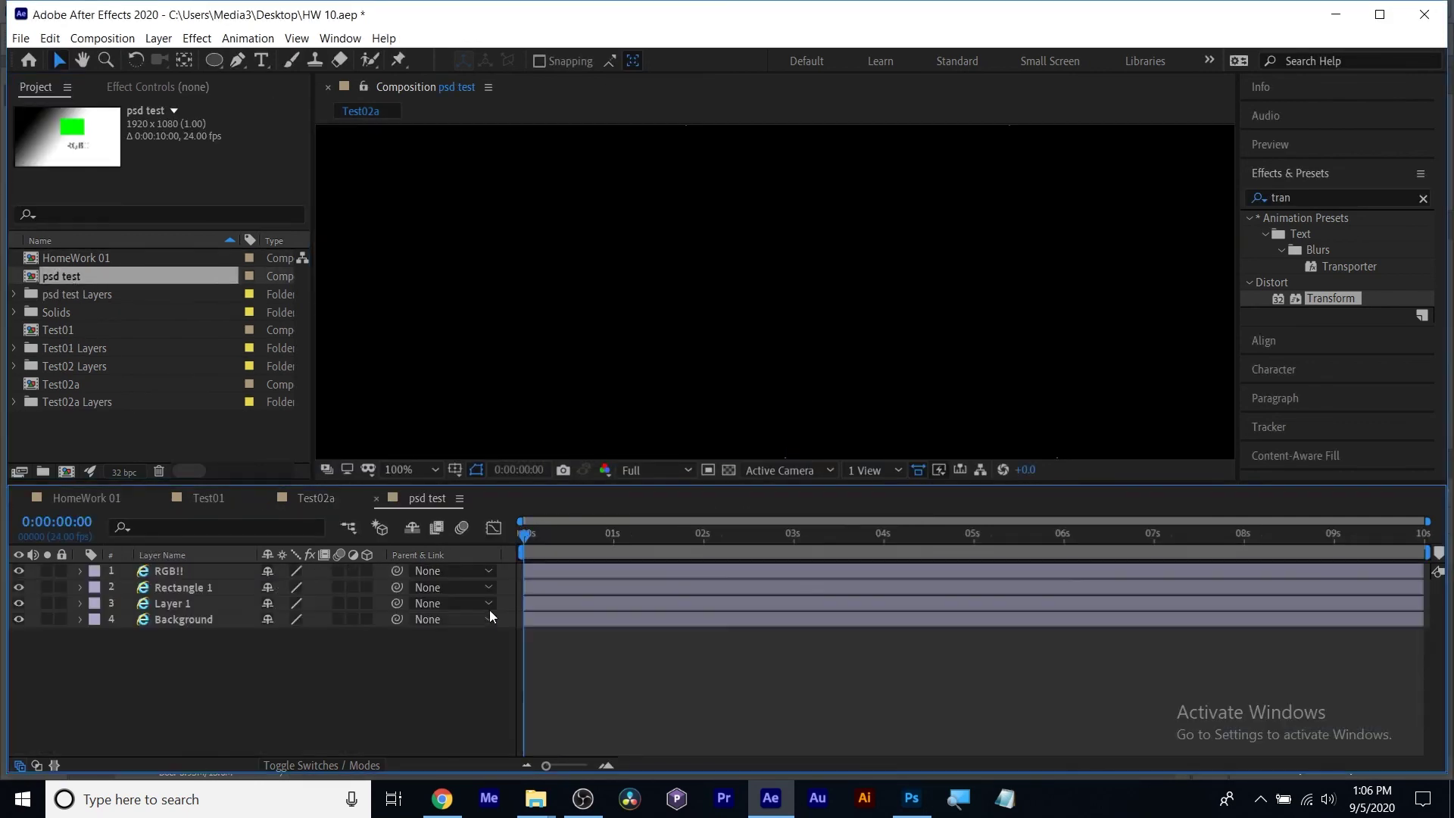
{"action": "left_click", "coordinate": [418, 470]}
{"action": "left_click", "coordinate": [425, 135]}
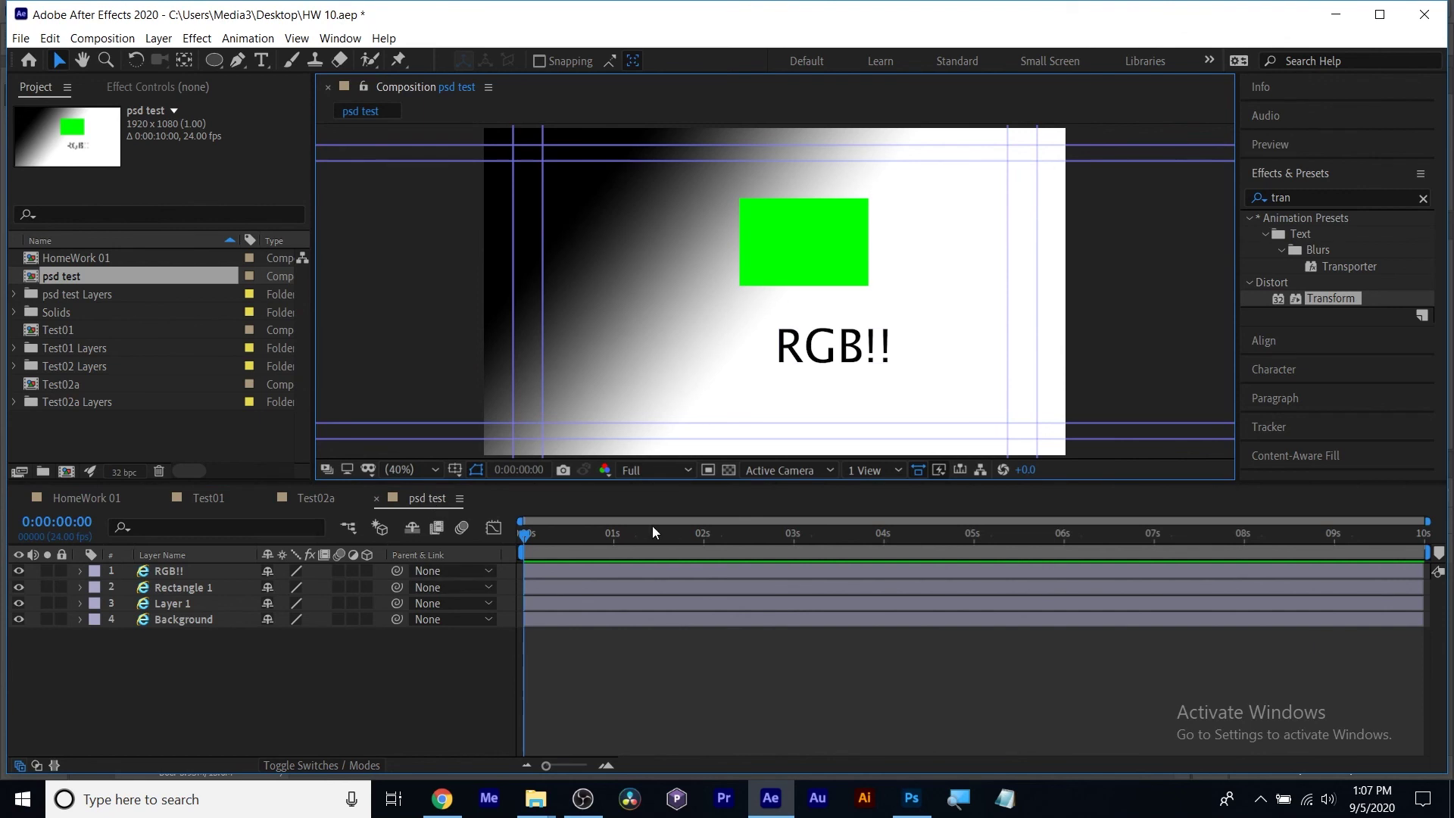
{"action": "left_click_drag", "start_coordinate": [611, 533], "coordinate": [752, 533]}
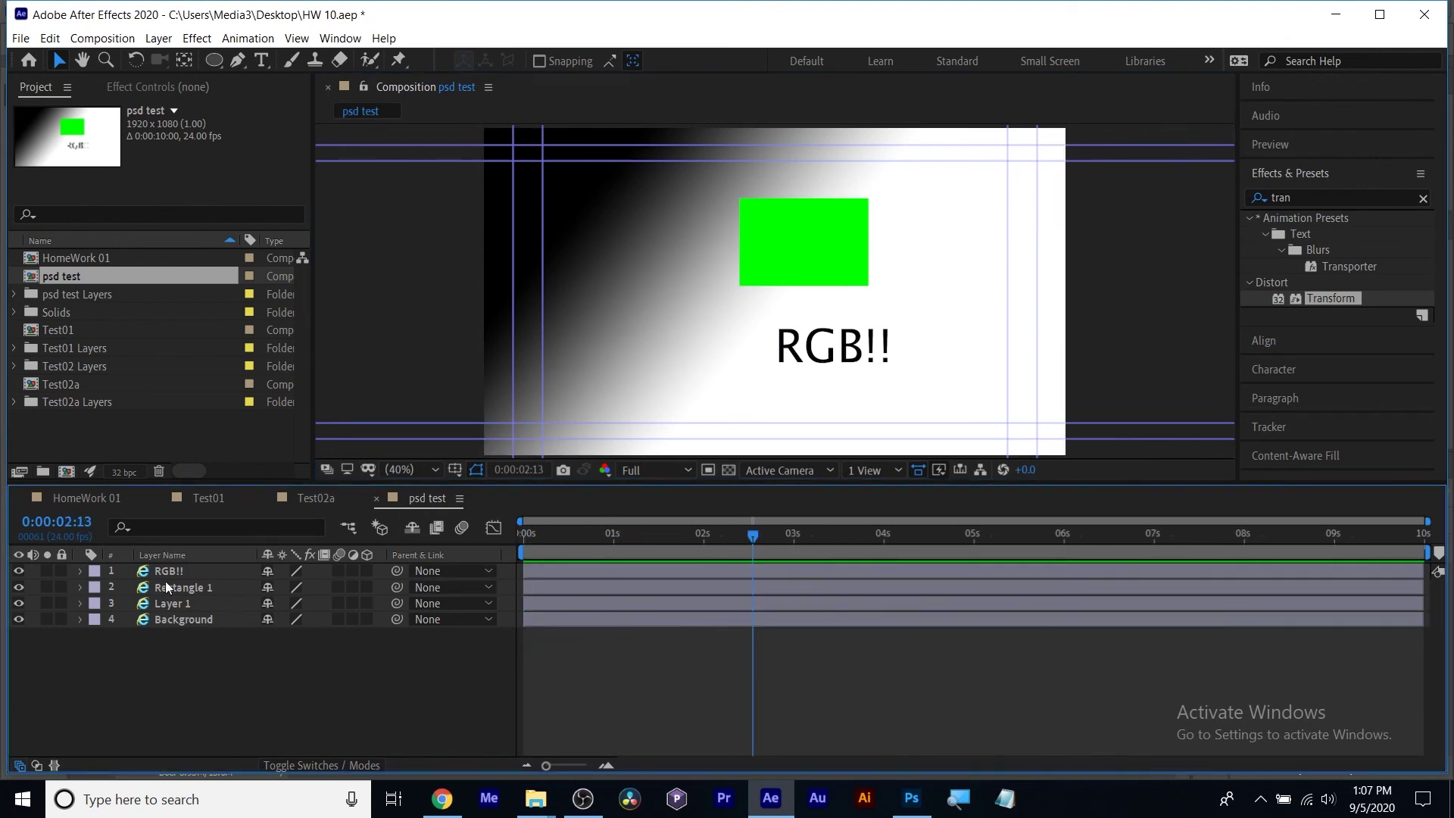
Switch to Illustrator and set the scanner document's color mode to RGB Color.
{"action": "key", "text": "alt+Tab"}
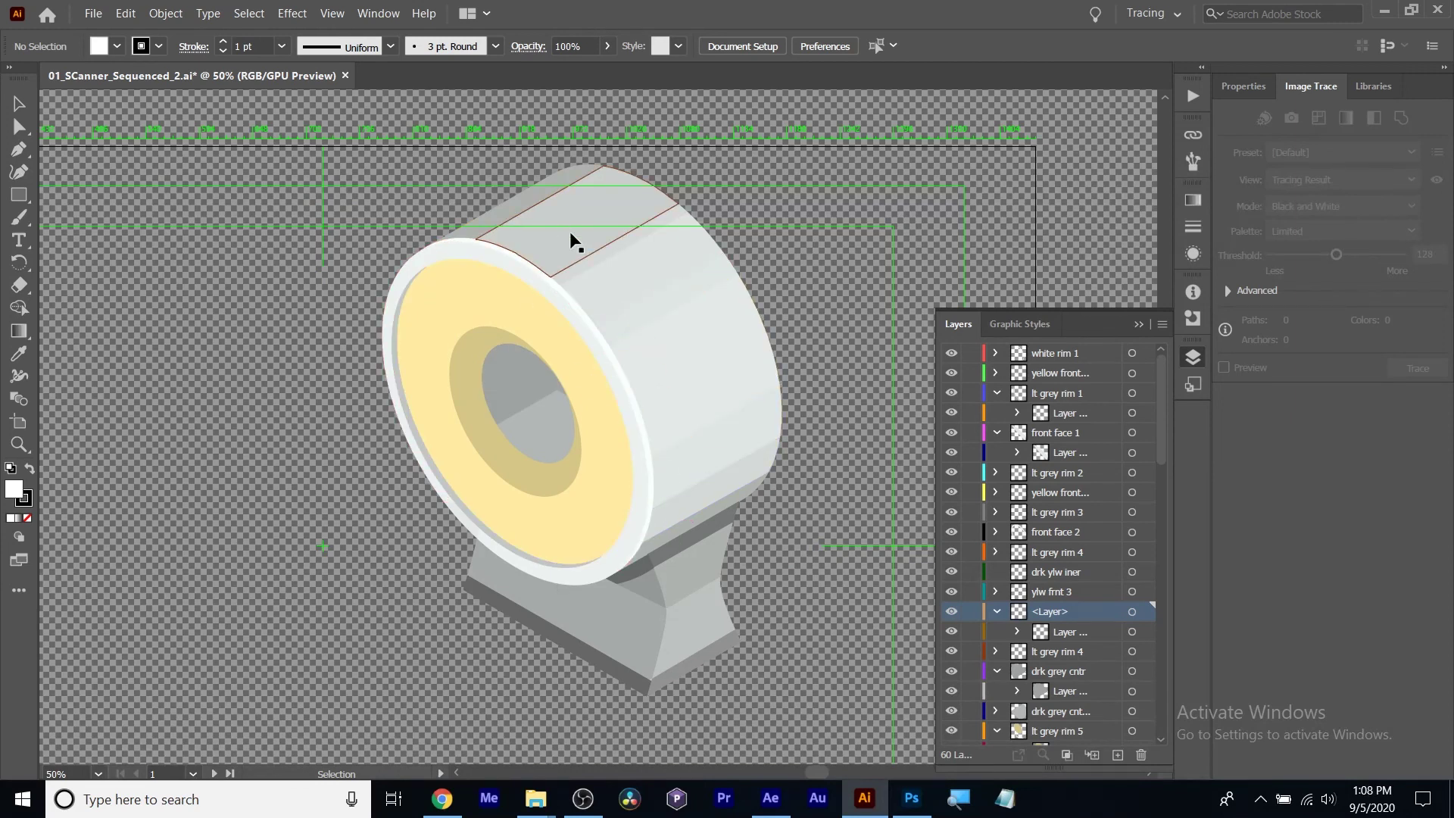
{"action": "left_click", "coordinate": [93, 14]}
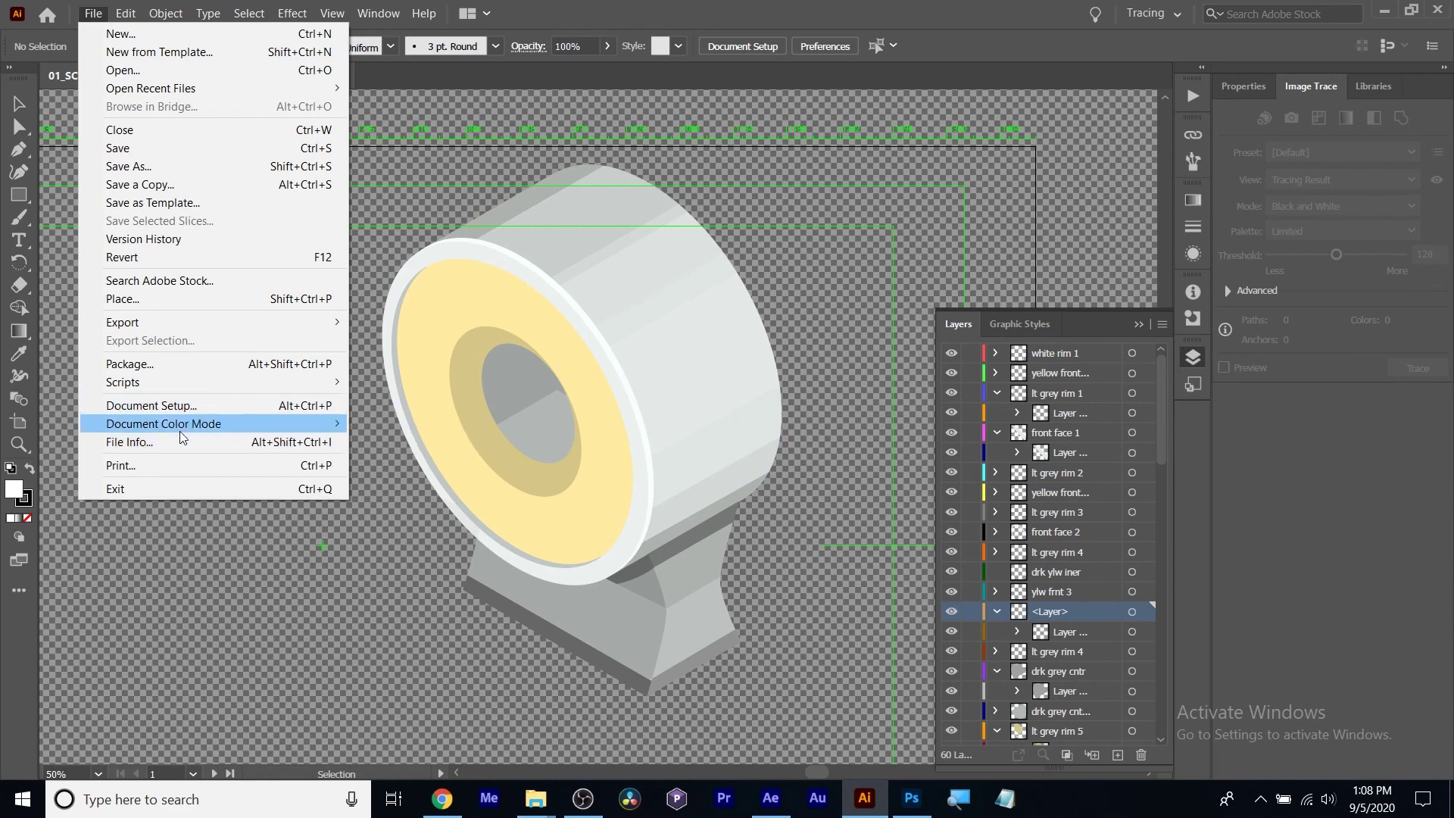
{"action": "left_click", "coordinate": [94, 14]}
{"action": "left_click", "coordinate": [109, 15]}
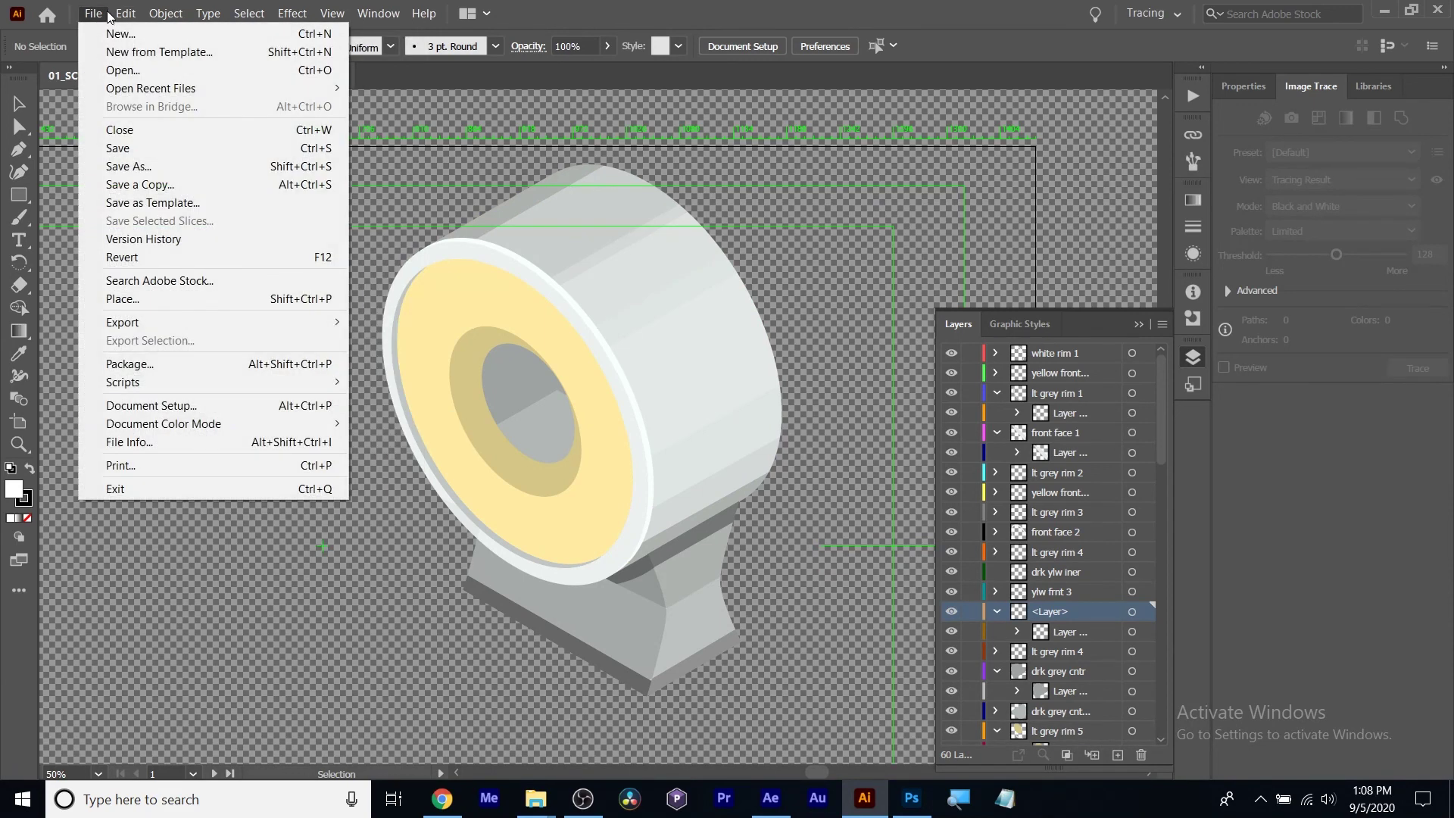
{"action": "mouse_move", "coordinate": [152, 428]}
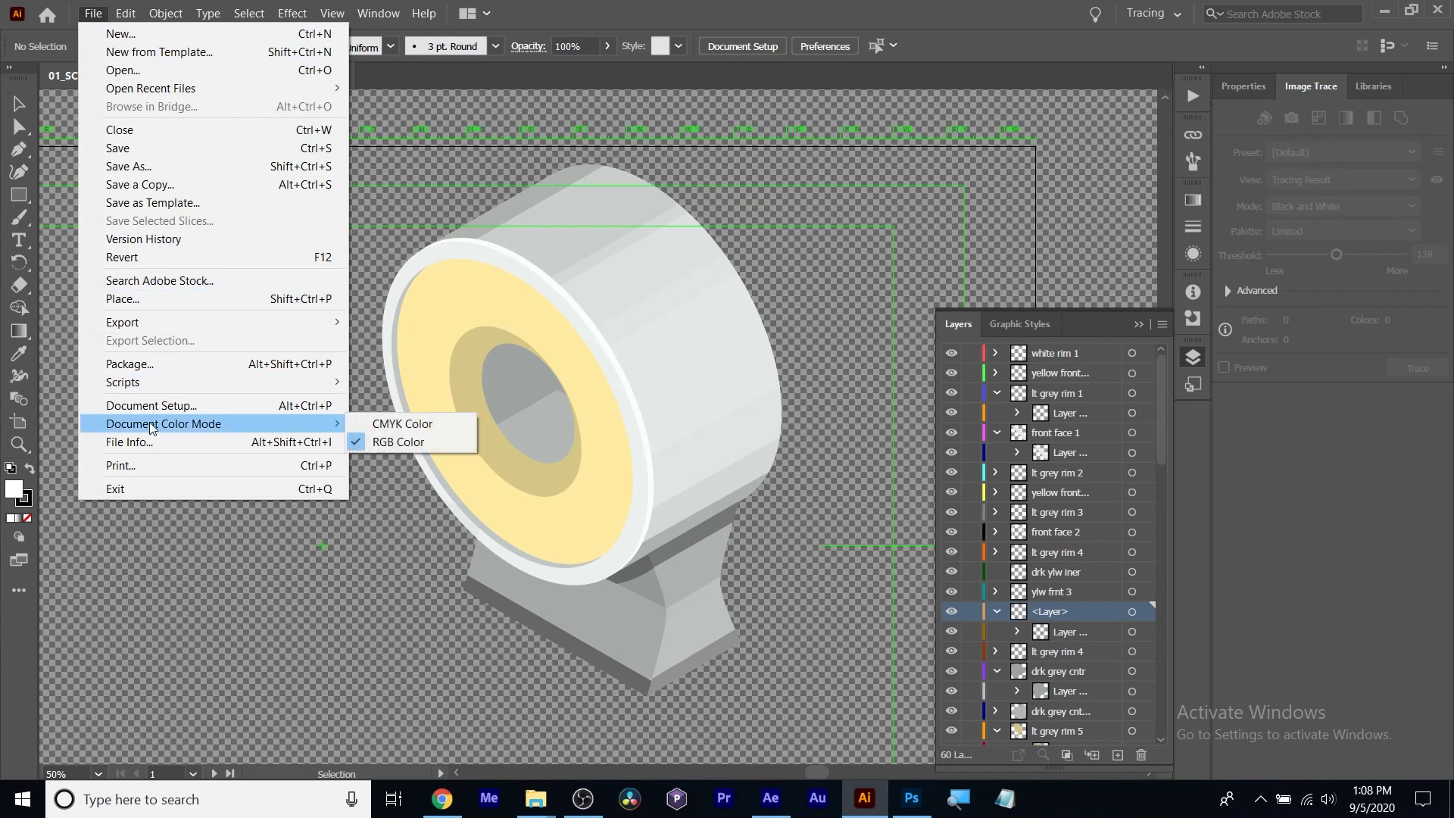
{"action": "left_click", "coordinate": [415, 443]}
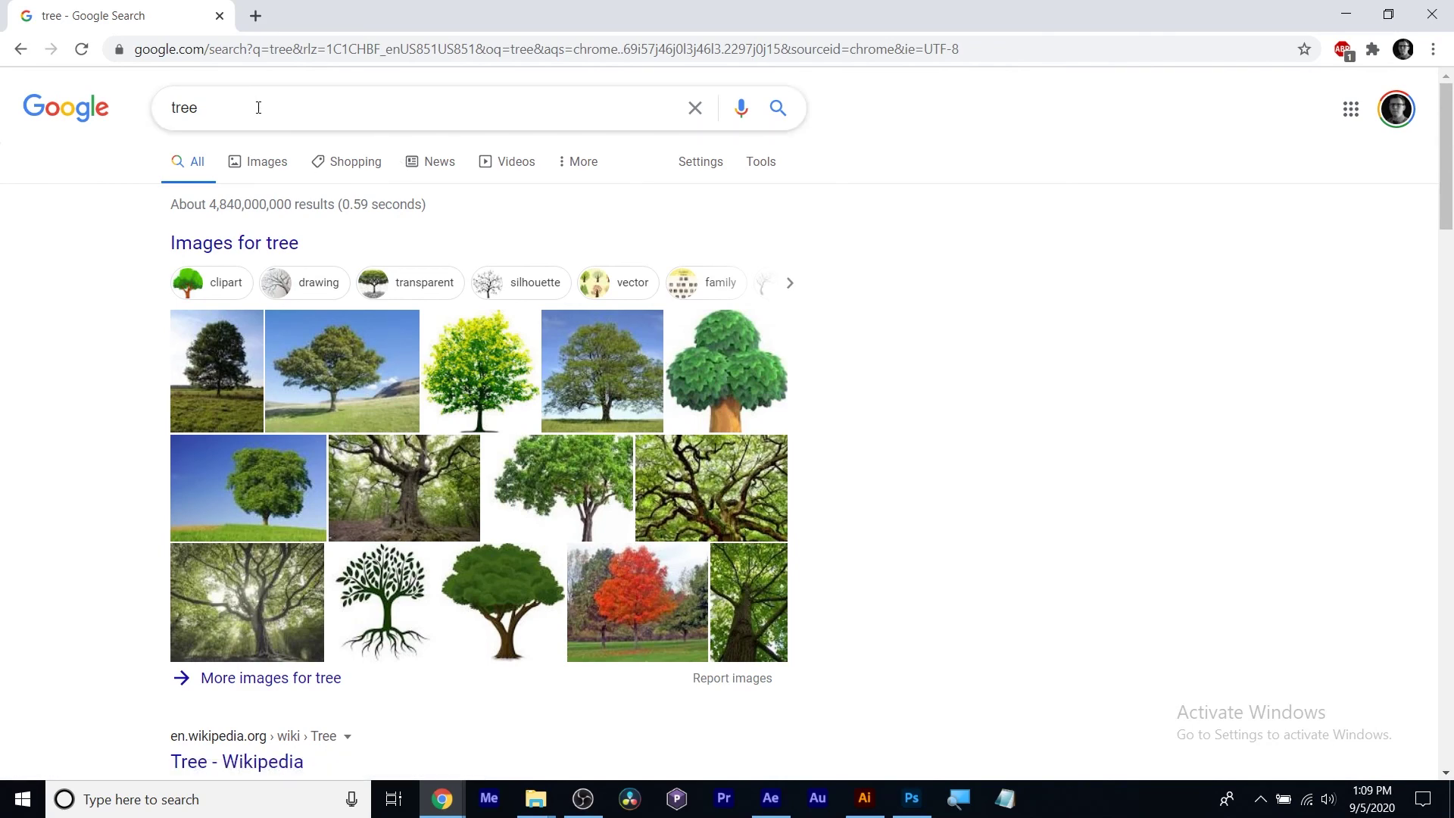
Show the image results for "tree" and filter their usage rights to Creative Commons licenses.
{"action": "left_click", "coordinate": [258, 174]}
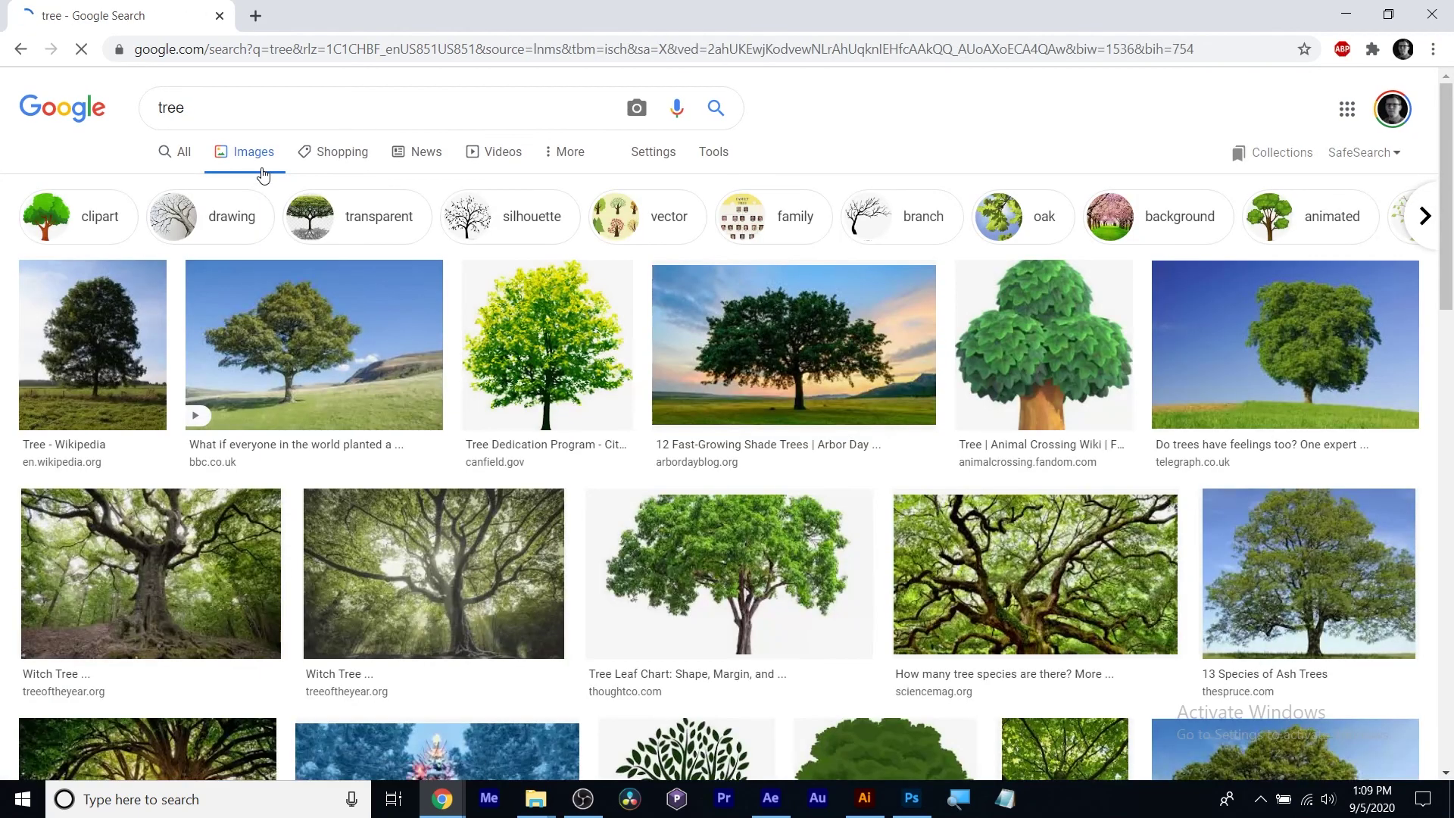
{"action": "left_click", "coordinate": [721, 157]}
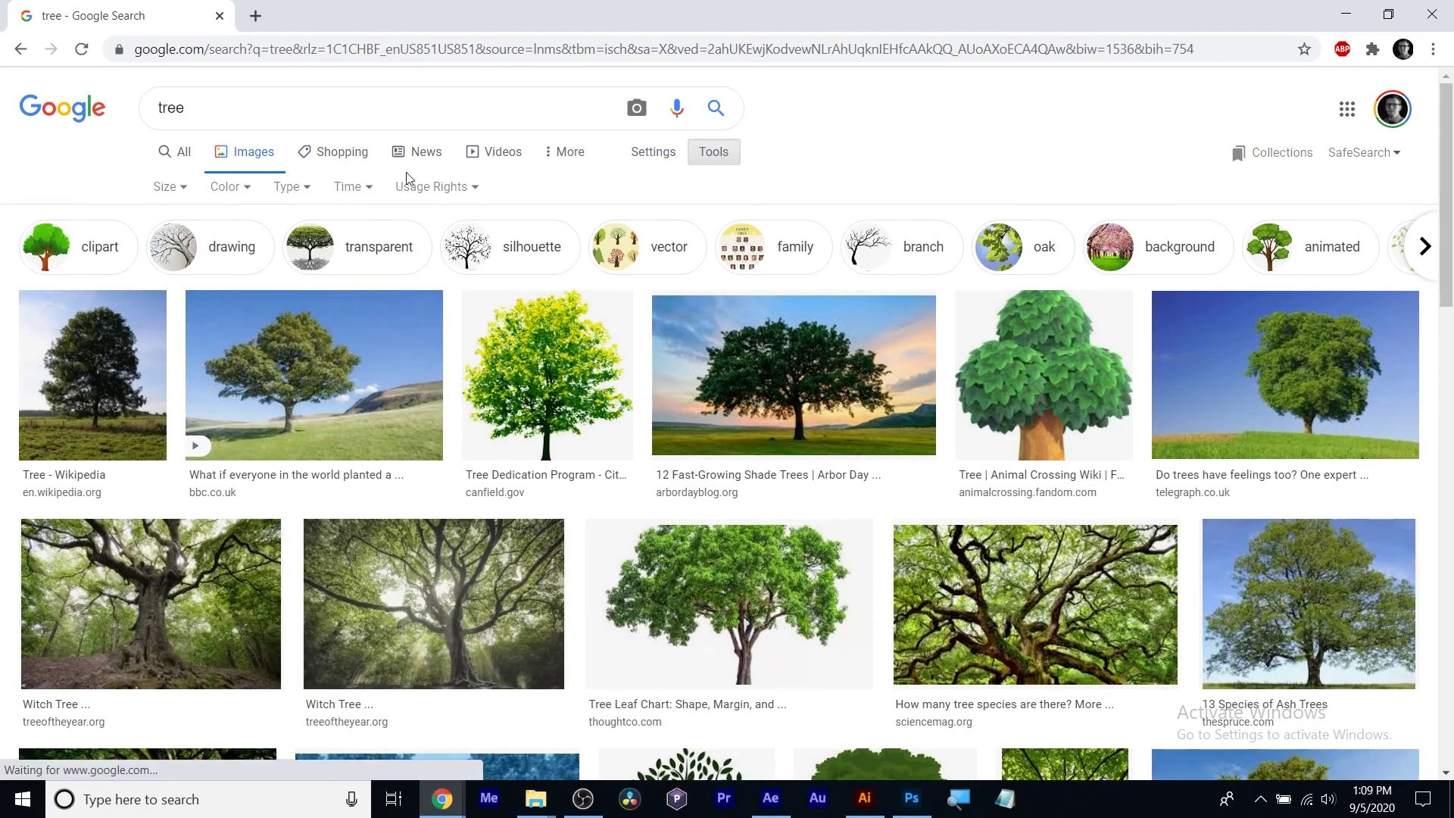
{"action": "left_click", "coordinate": [462, 191]}
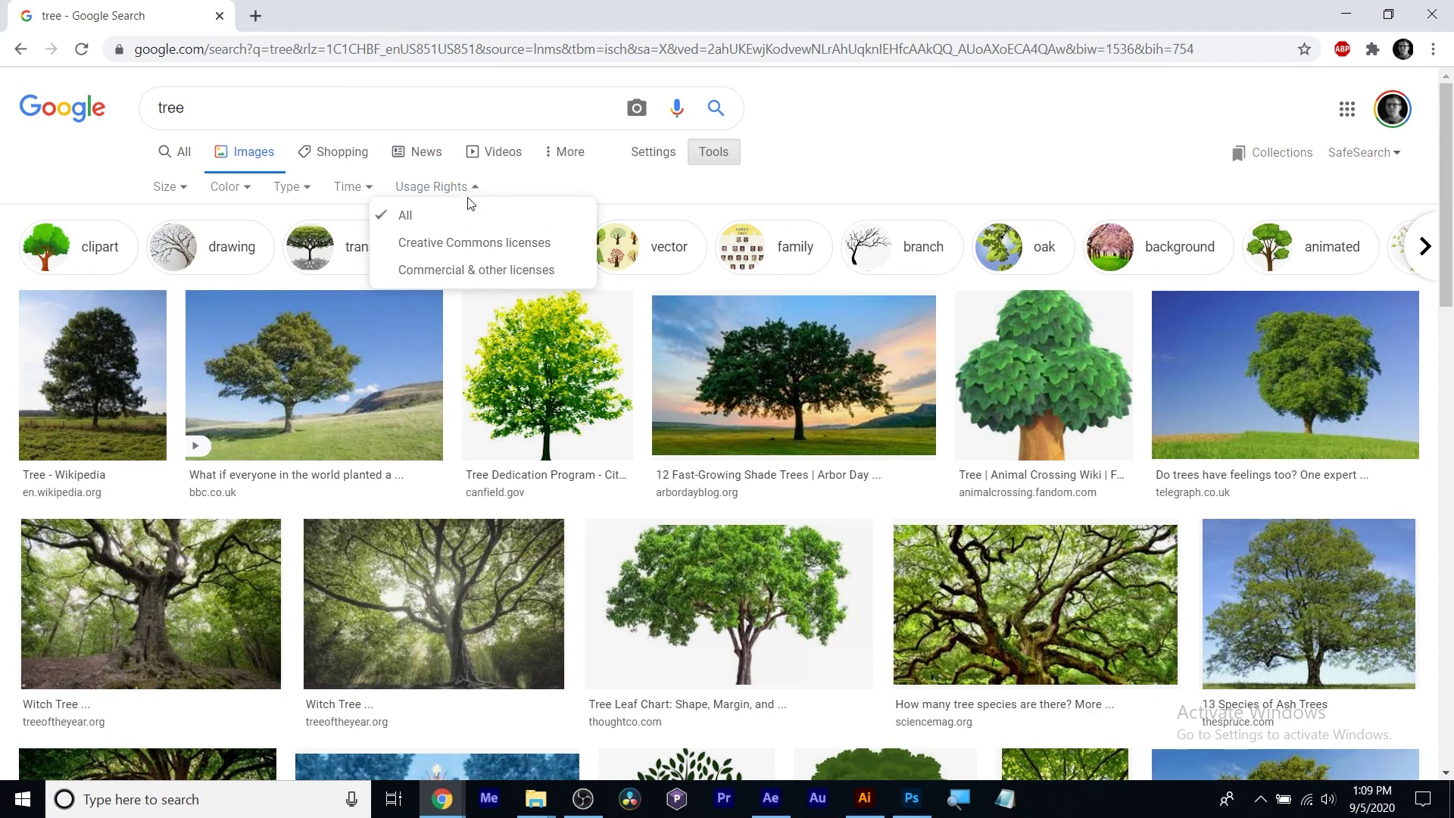
{"action": "left_click", "coordinate": [467, 243]}
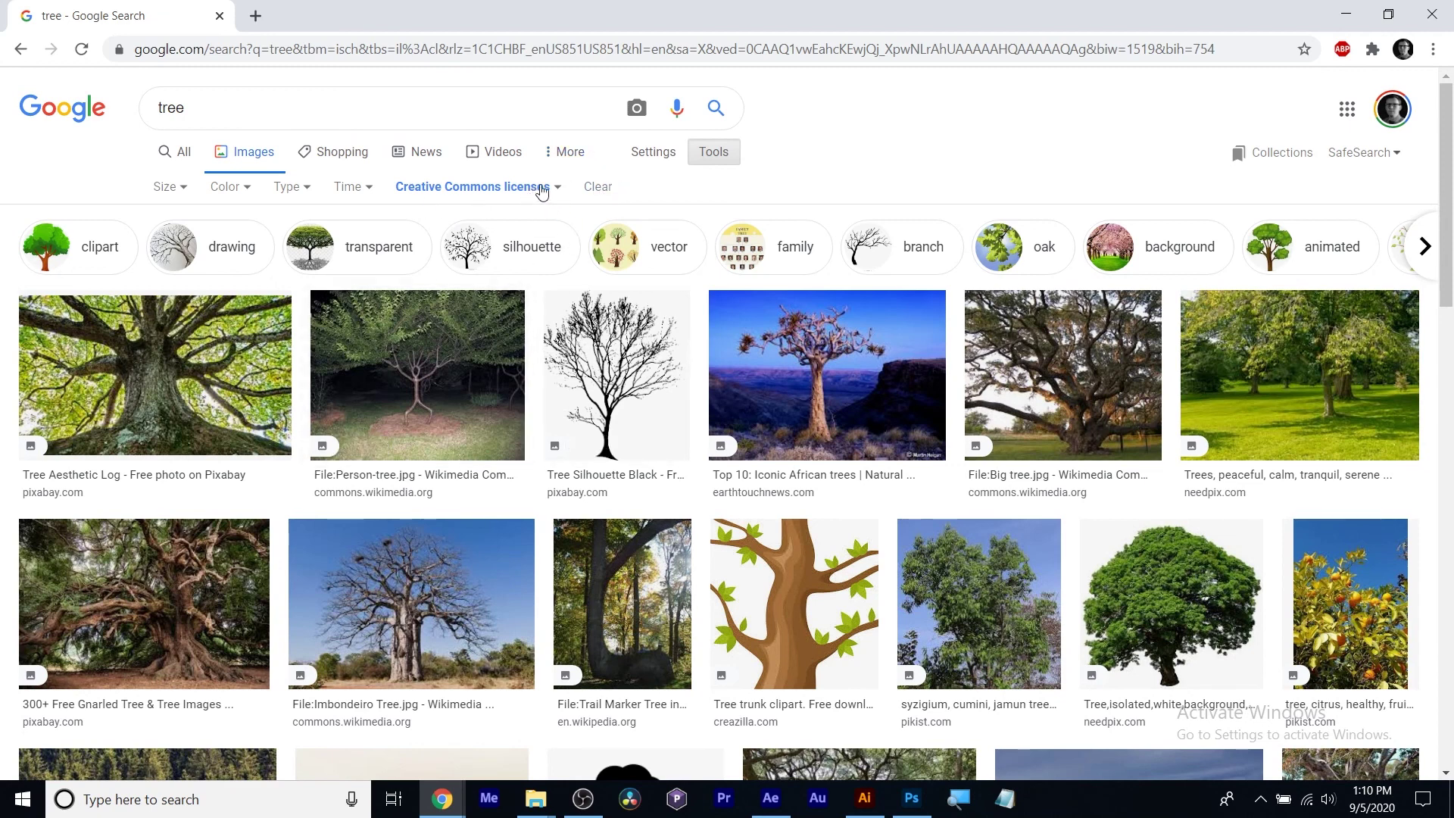
Limit the Creative Commons tree images to the Large size.
{"action": "left_click", "coordinate": [167, 186]}
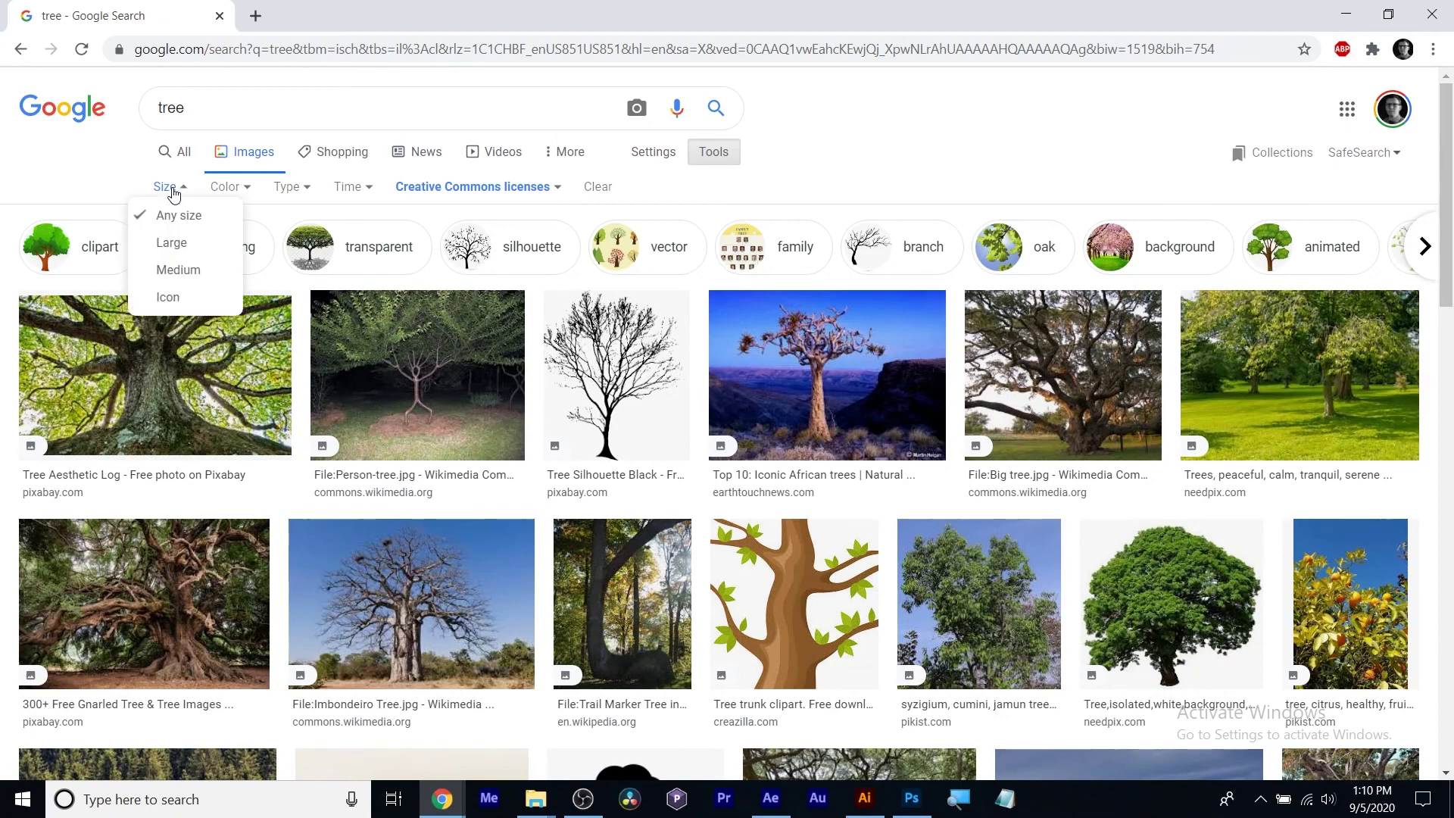
{"action": "left_click", "coordinate": [168, 250]}
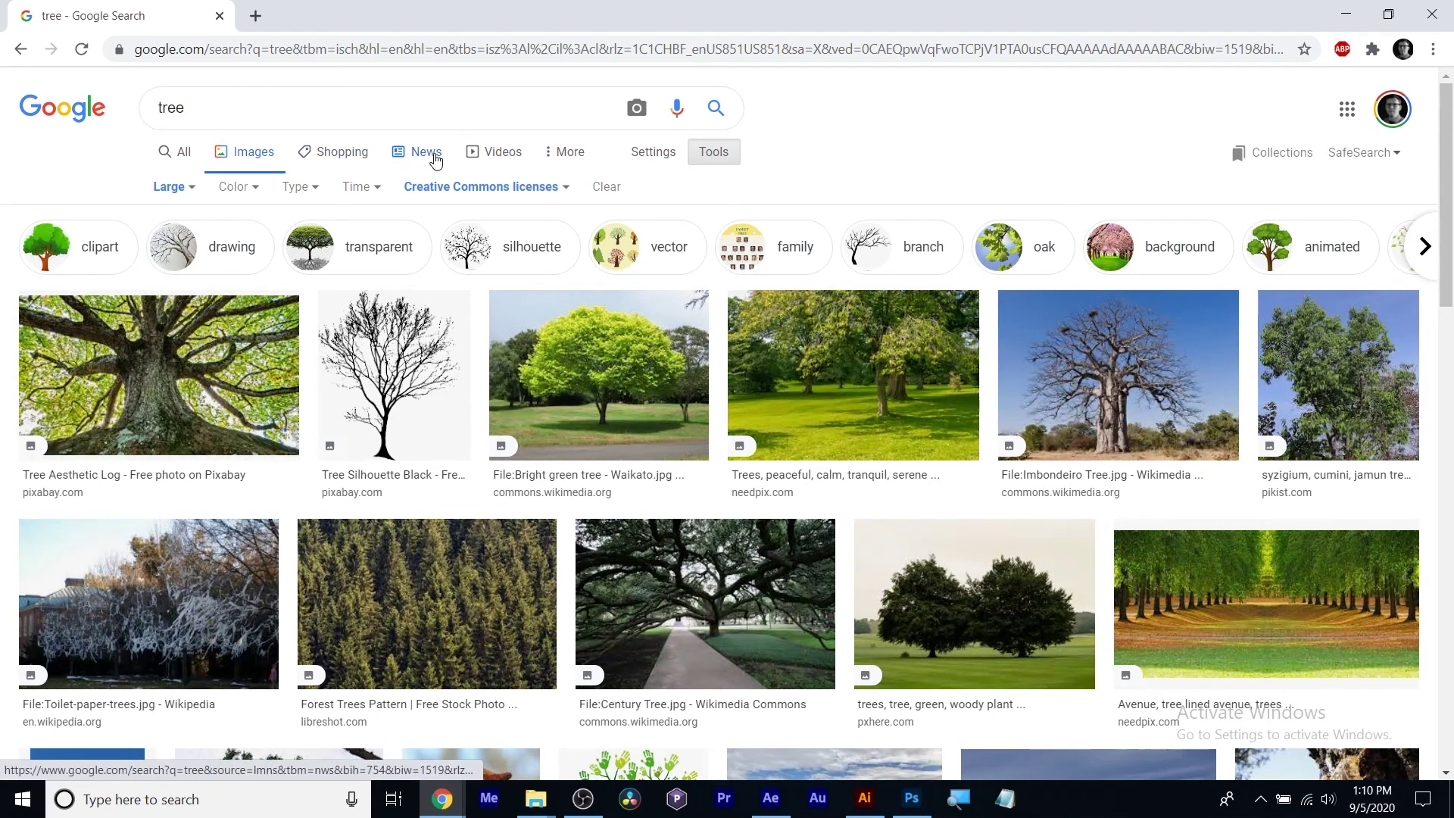
{"action": "left_click", "coordinate": [238, 188]}
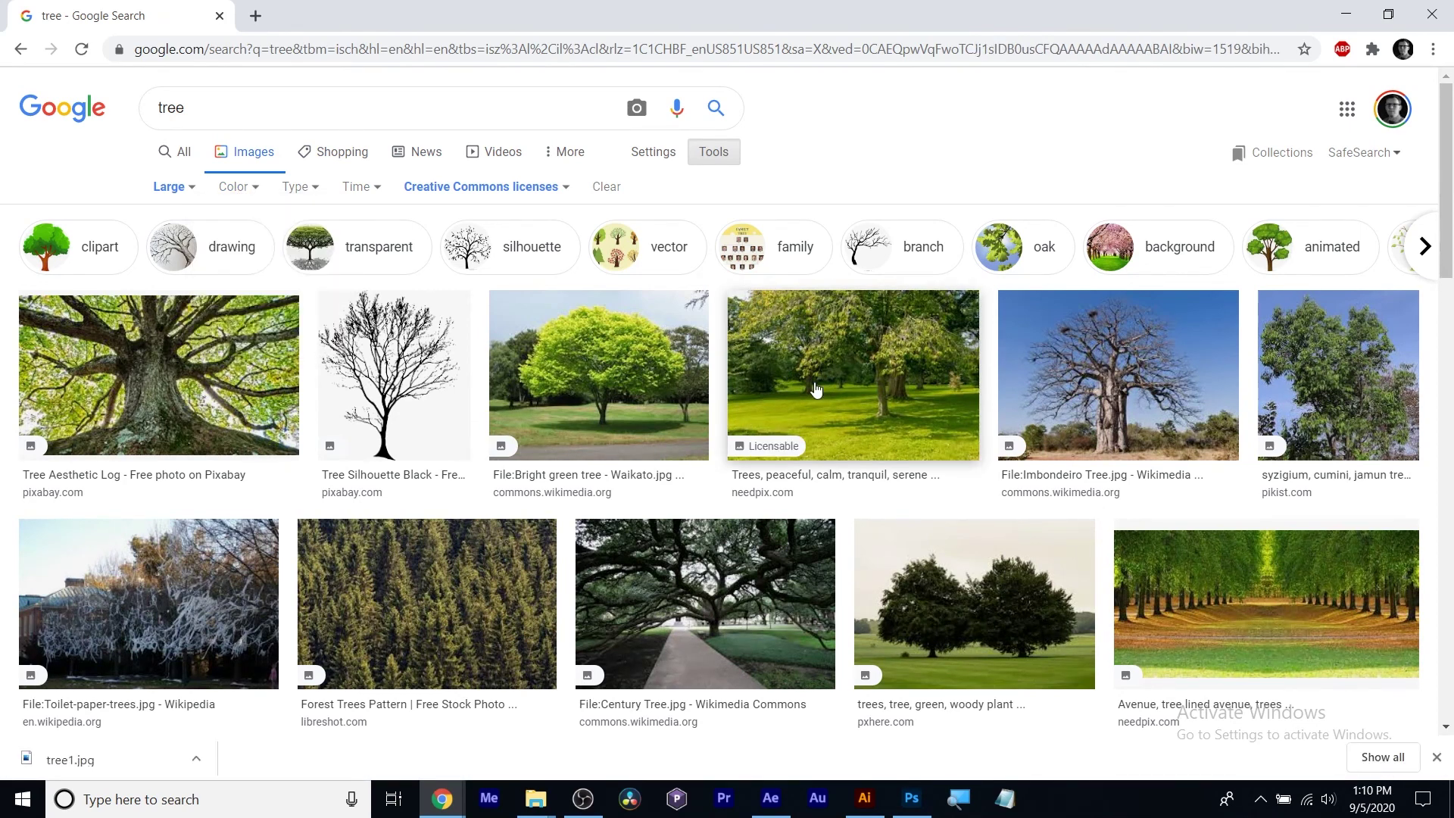
{"action": "left_click", "coordinate": [816, 390]}
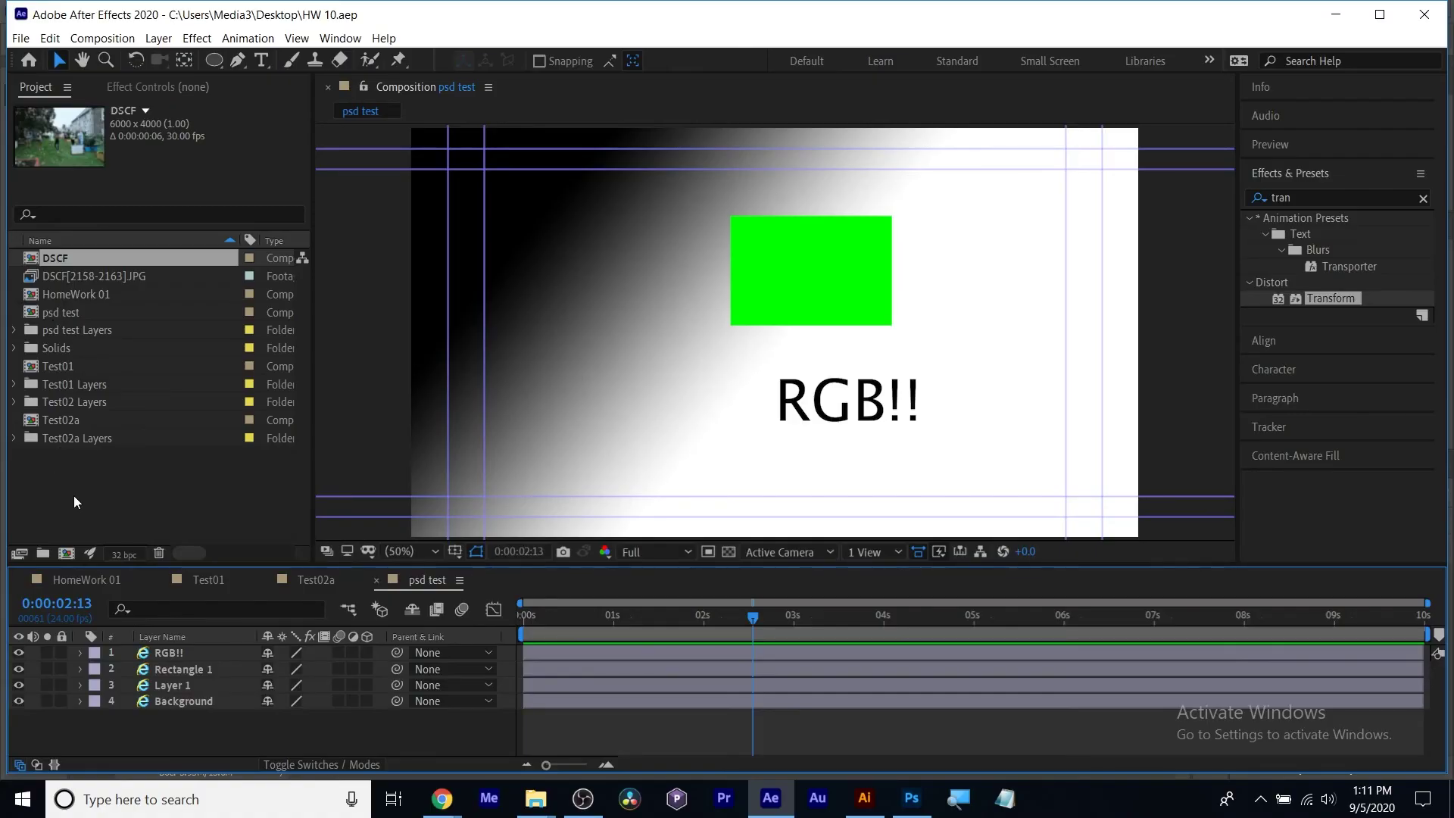
Create a new project folder named "art" at the top level of the After Effects project.
{"action": "left_click", "coordinate": [75, 495]}
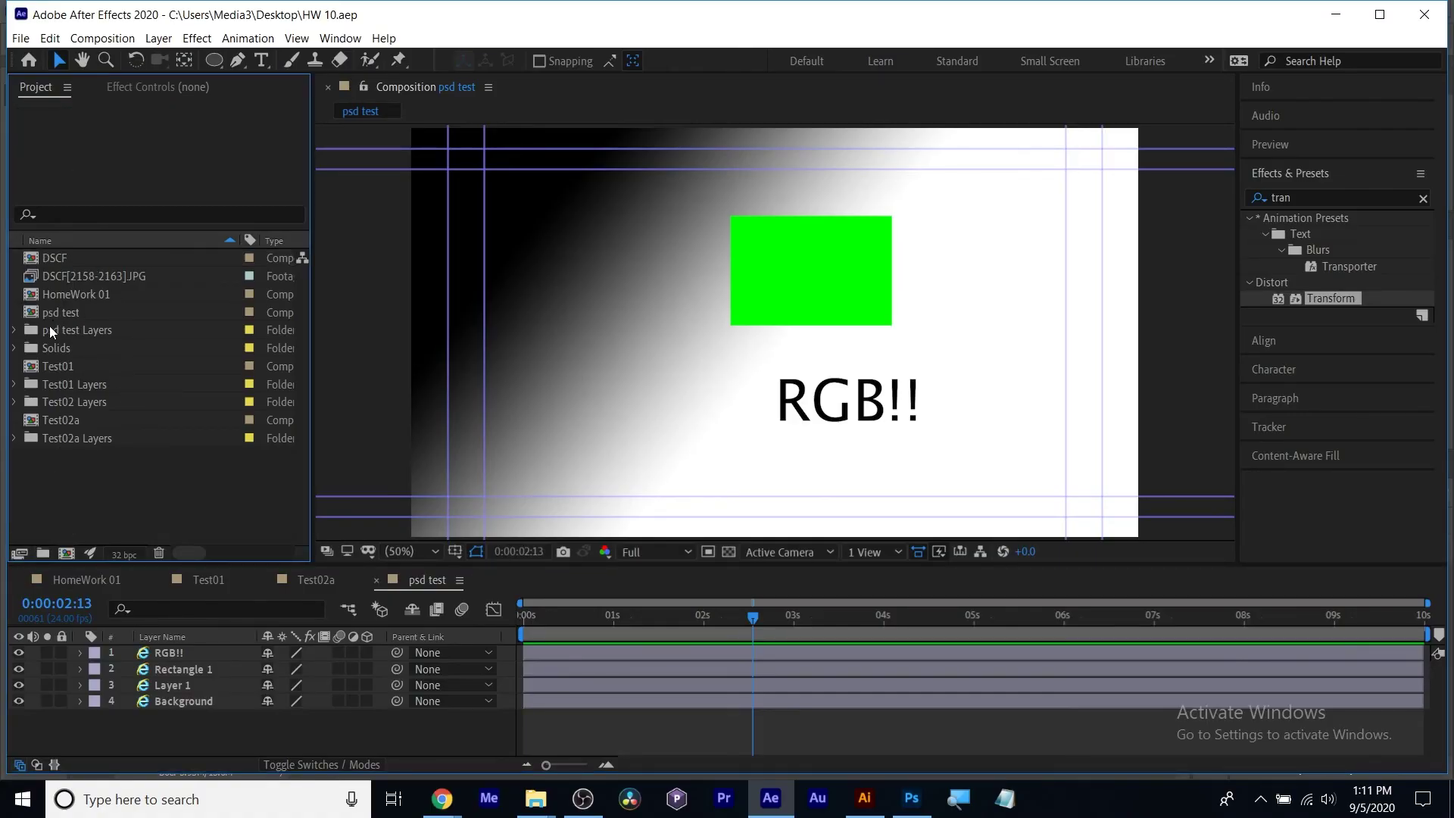
{"action": "left_click", "coordinate": [43, 553]}
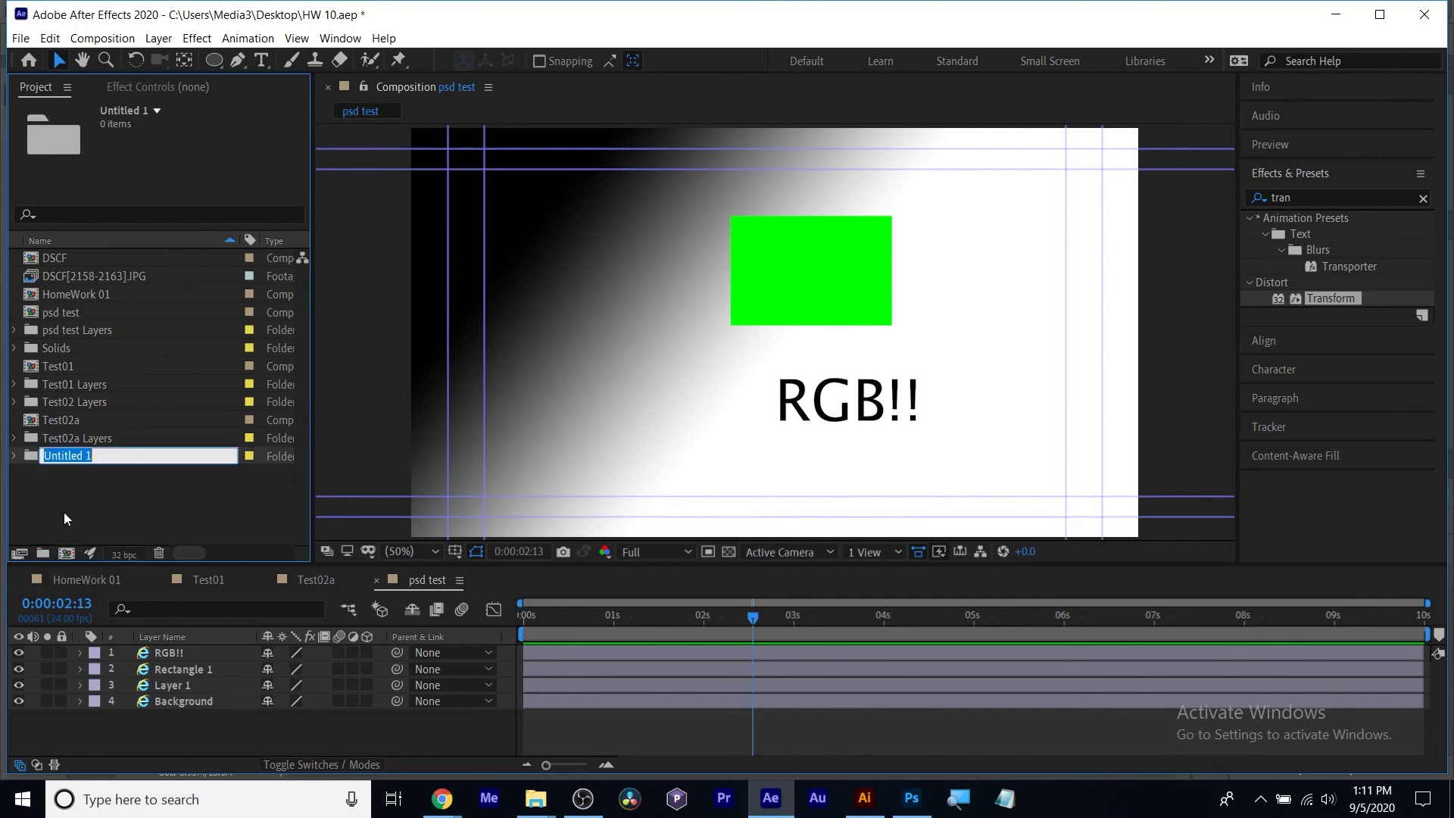
{"action": "type", "text": "art"}
{"action": "key", "text": "Return"}
Move all the other project items, from DSCF through Test02a Layers, into the "art" folder and save the project.
{"action": "left_click", "coordinate": [49, 275]}
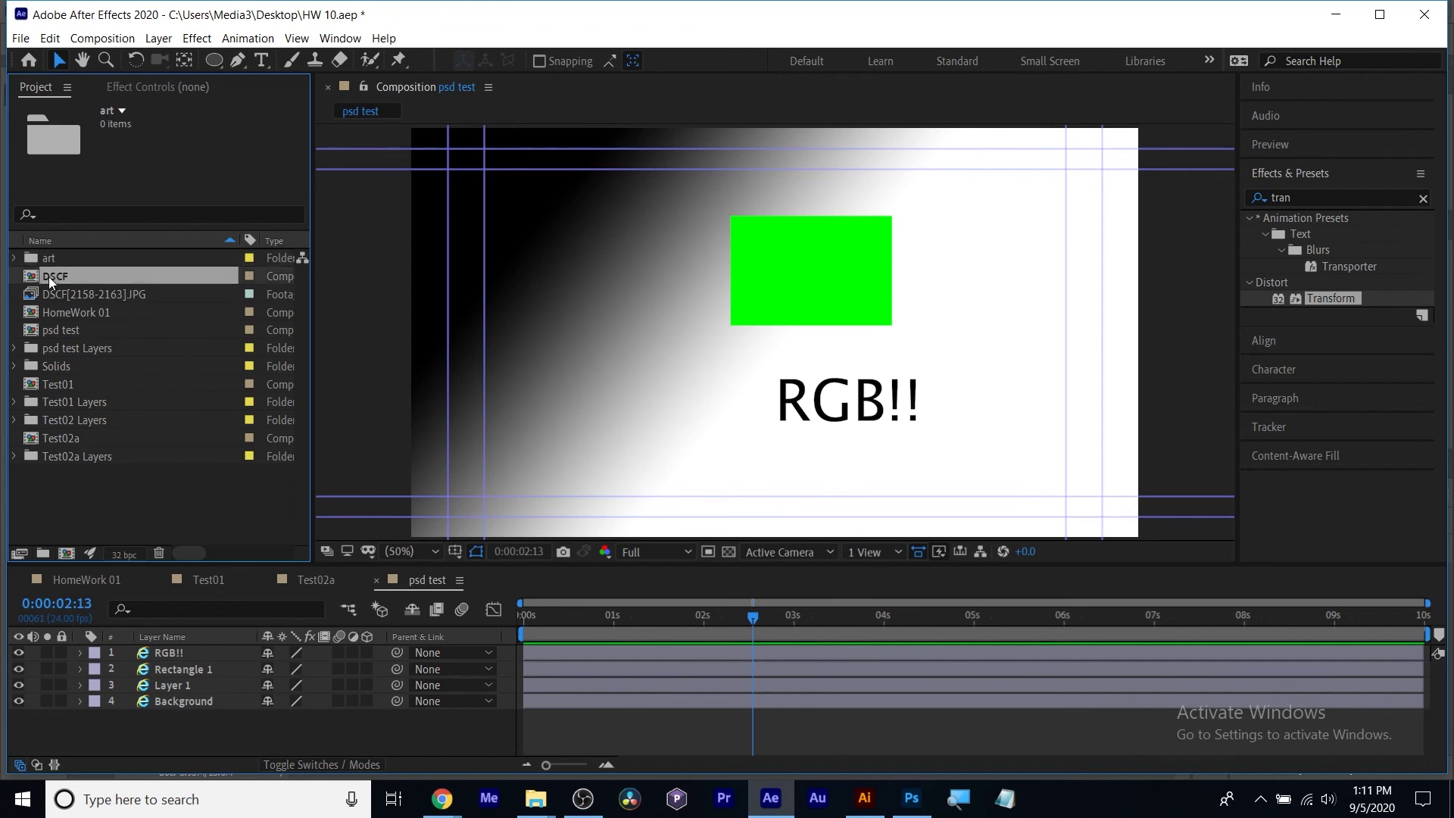
{"action": "left_click", "coordinate": [61, 456], "text": "shift"}
{"action": "left_click_drag", "start_coordinate": [61, 392], "coordinate": [49, 258]}
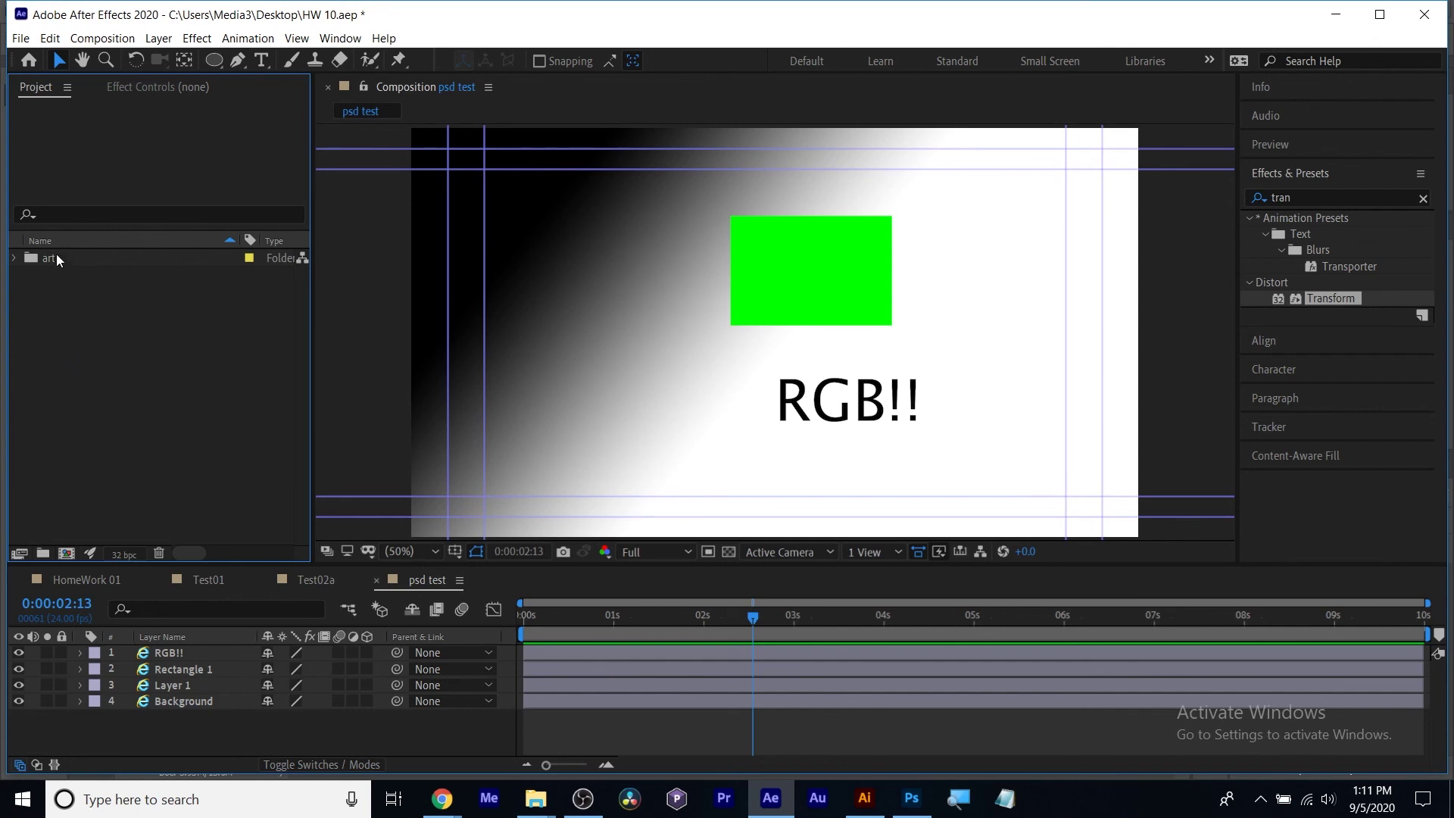
{"action": "key", "text": "ctrl+s"}
Purge all memory and disk cache, clearing the disk cache for all versions.
{"action": "left_click", "coordinate": [50, 39]}
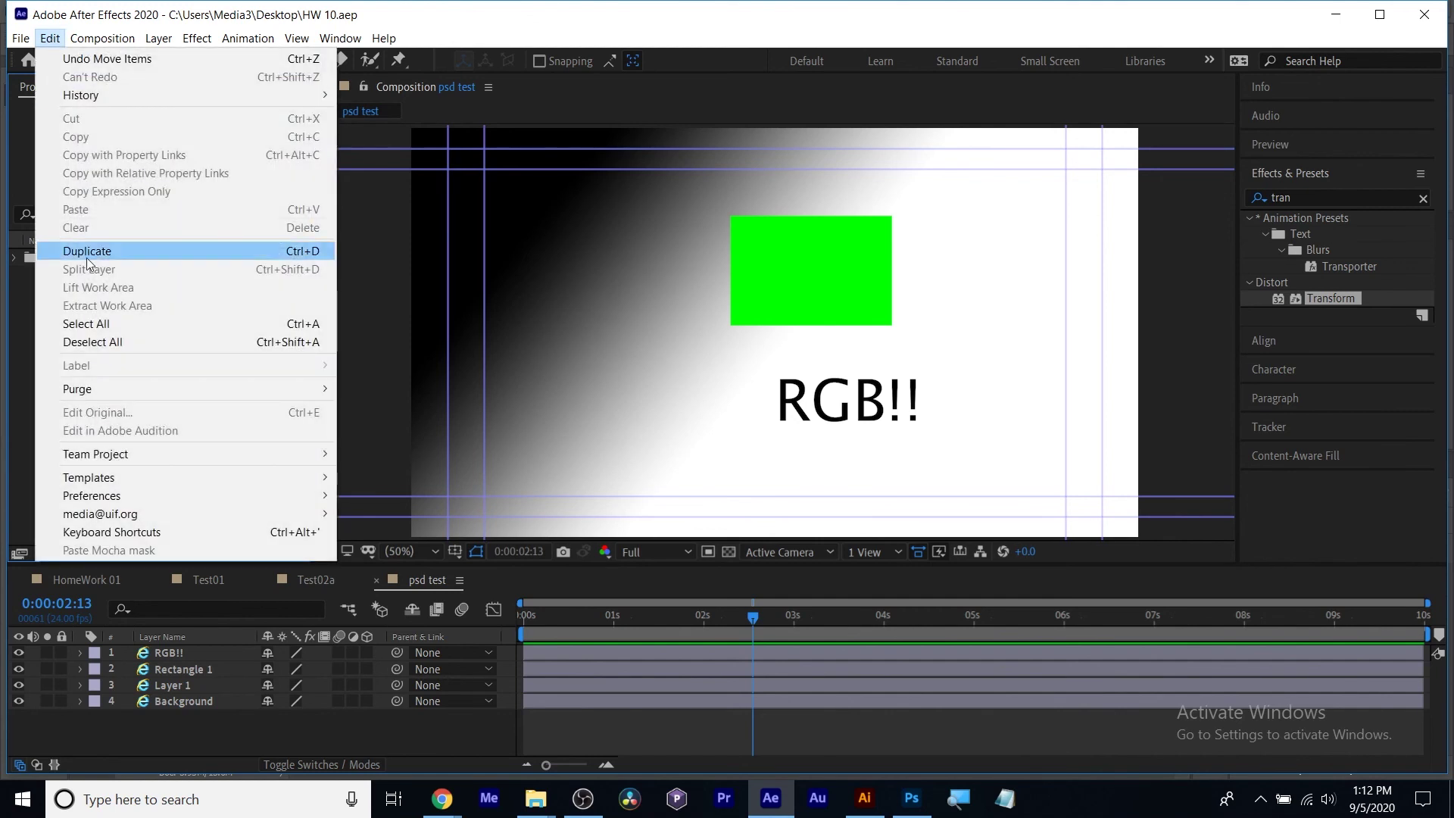
{"action": "mouse_move", "coordinate": [104, 393]}
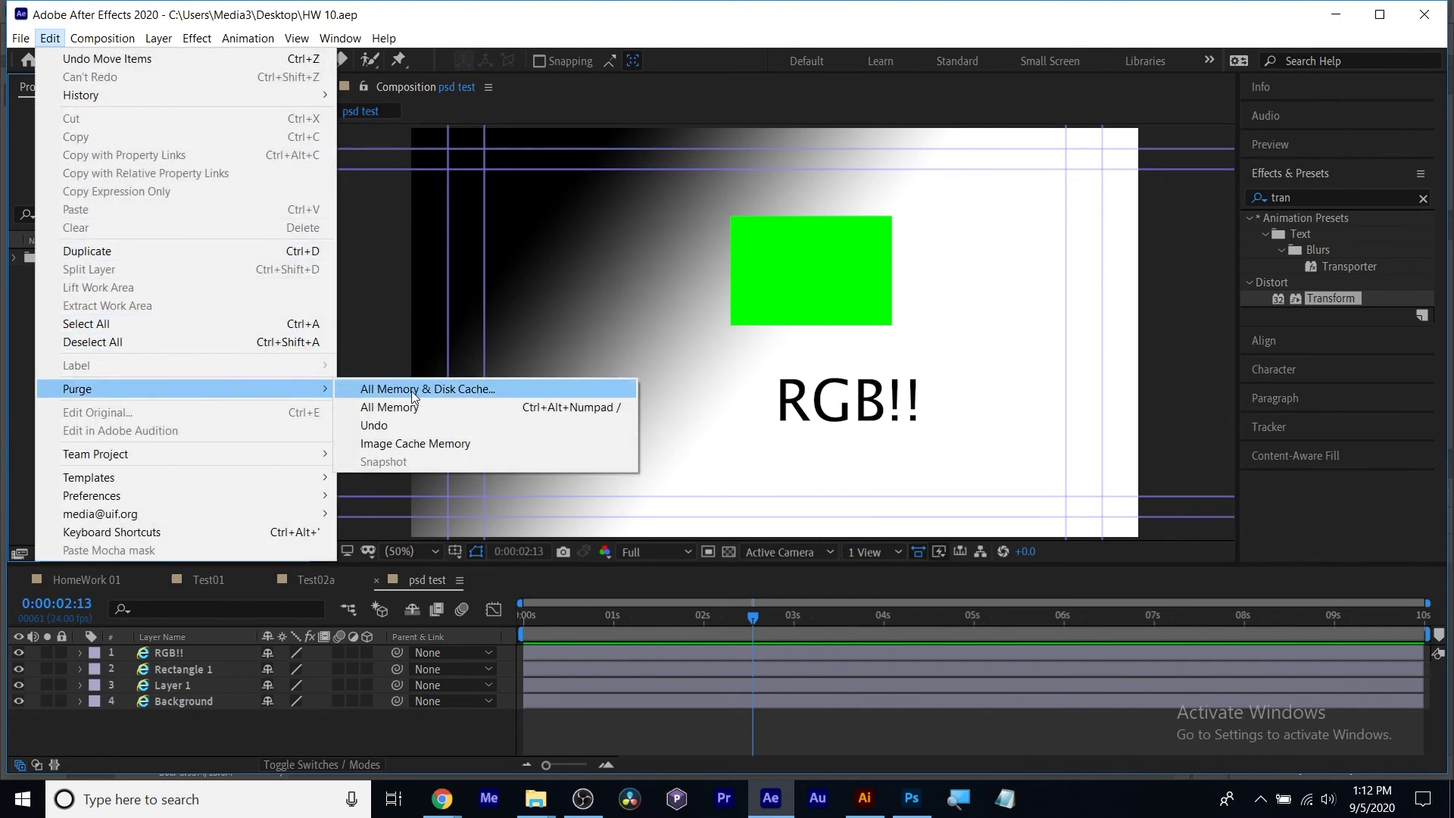
{"action": "left_click", "coordinate": [471, 390]}
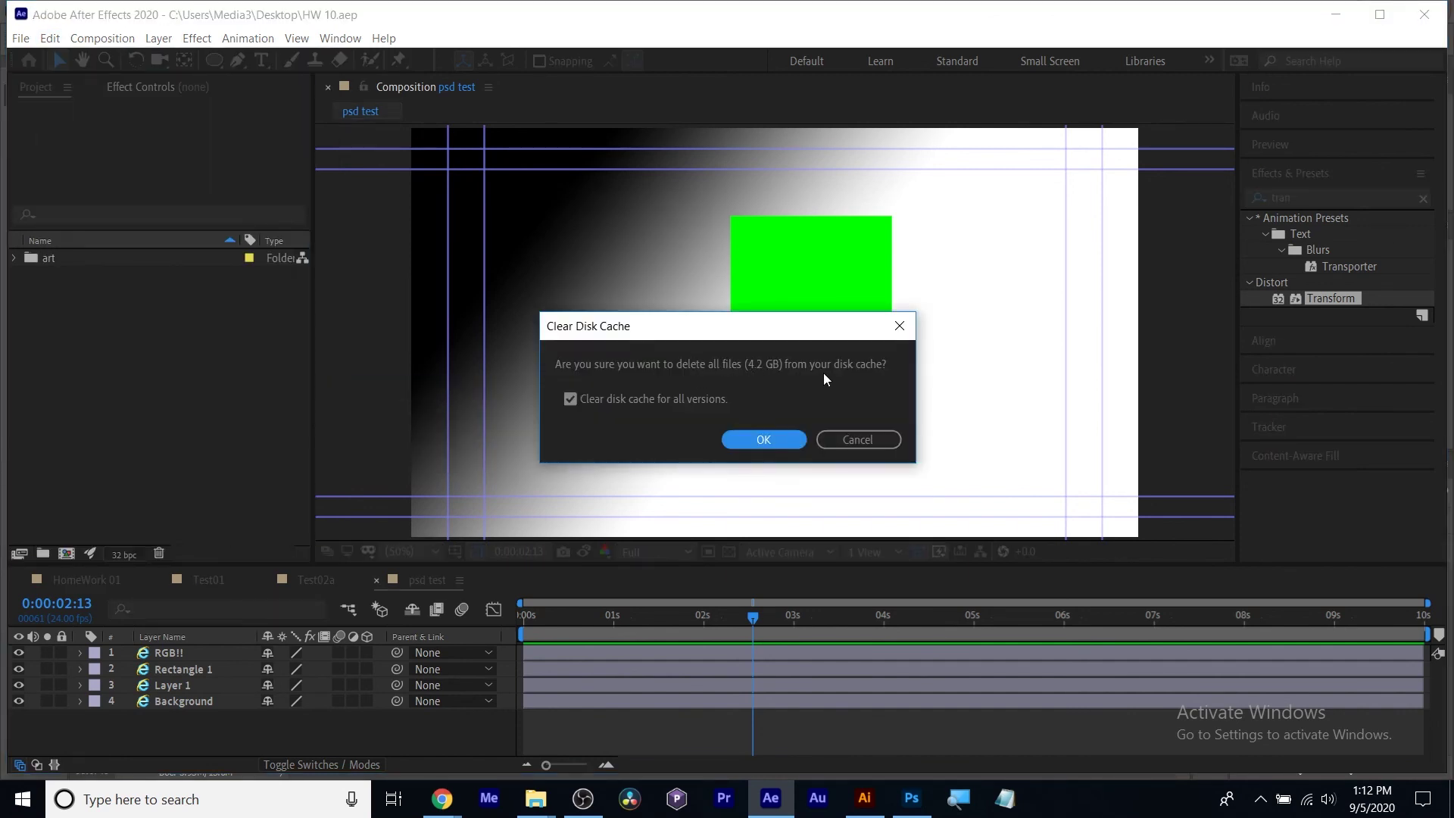
{"action": "left_click", "coordinate": [762, 438]}
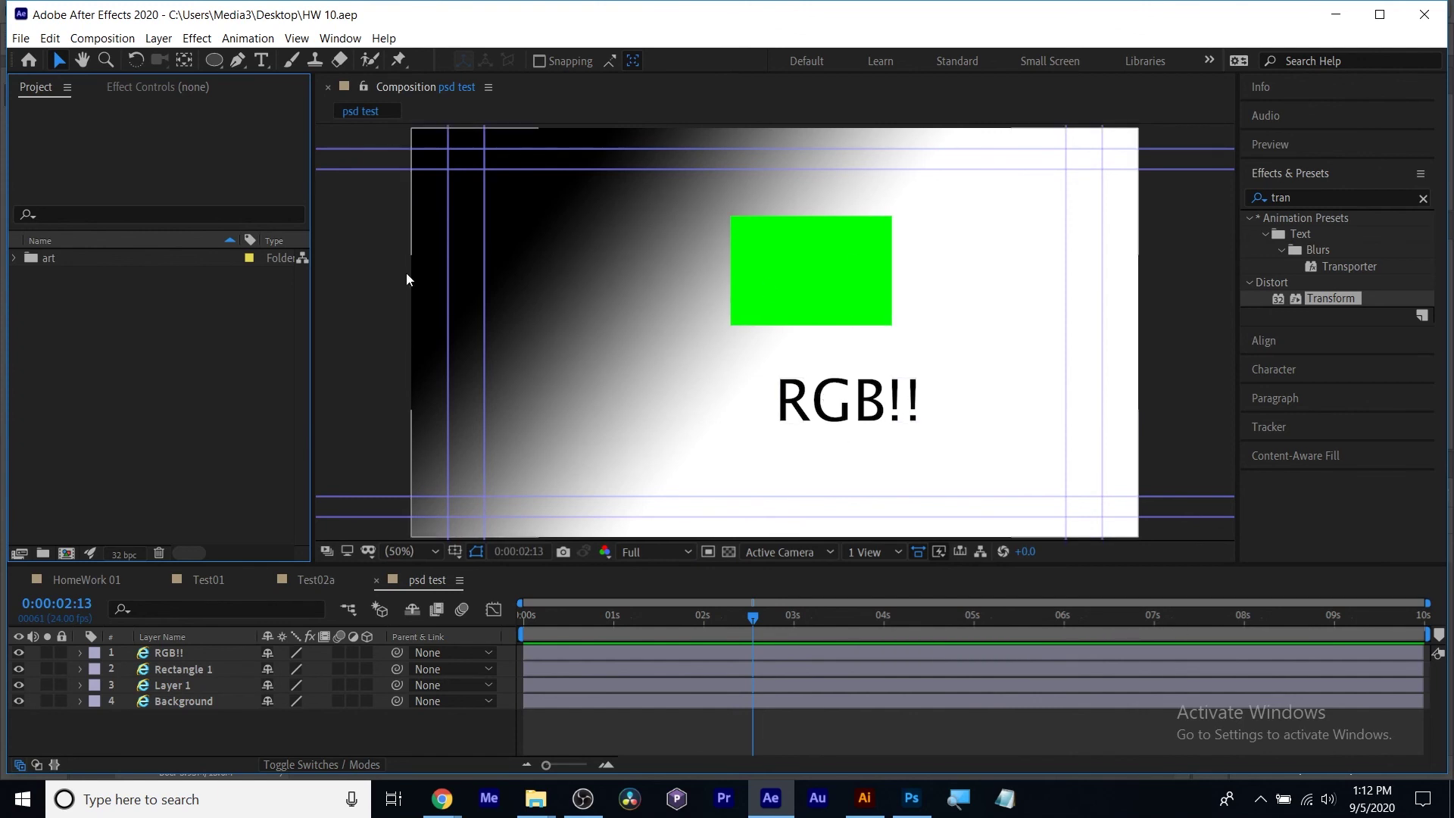
Repeat the purge of all memory and disk cache.
{"action": "left_click", "coordinate": [58, 41]}
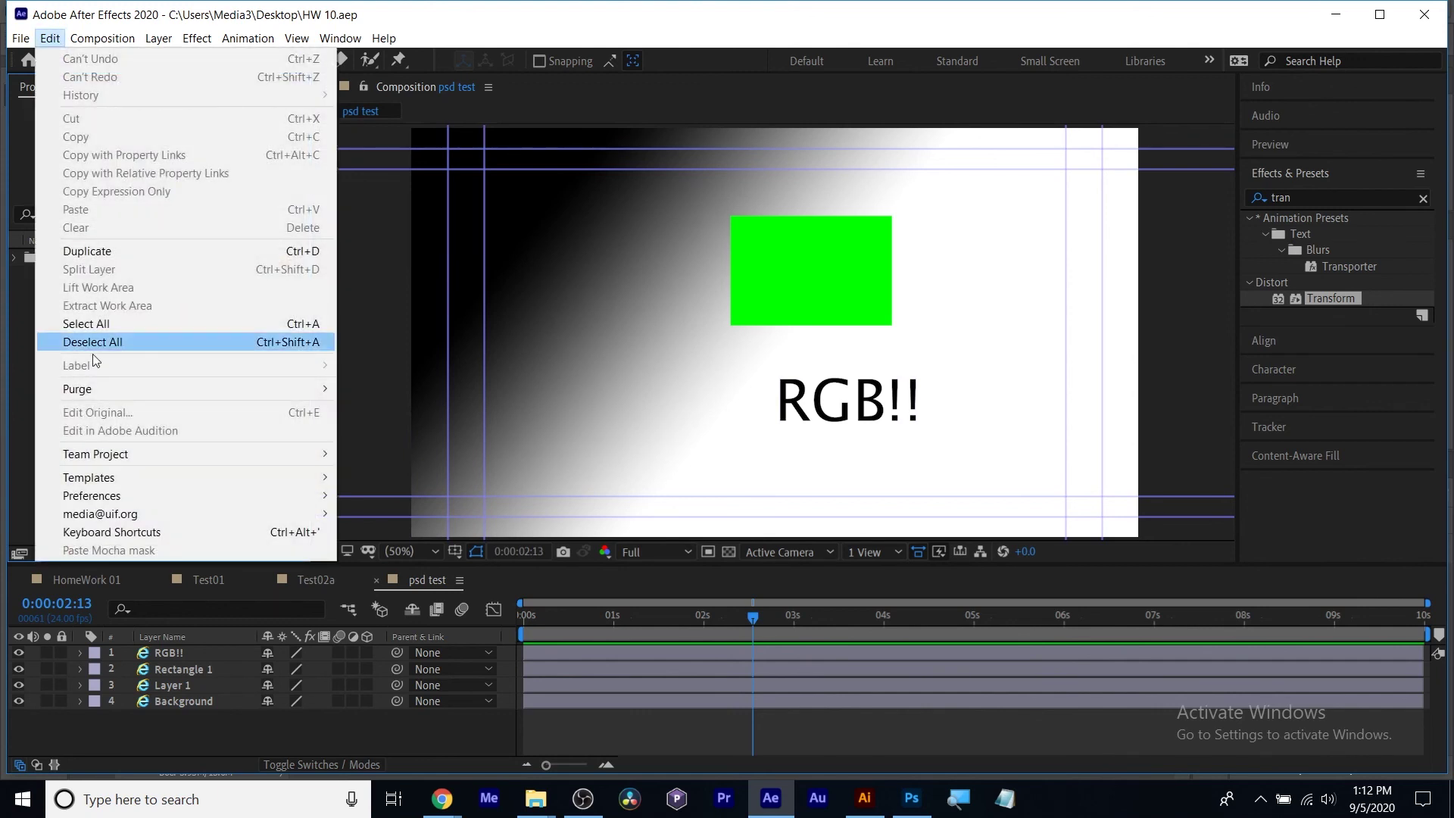
{"action": "mouse_move", "coordinate": [97, 390]}
{"action": "left_click", "coordinate": [353, 389]}
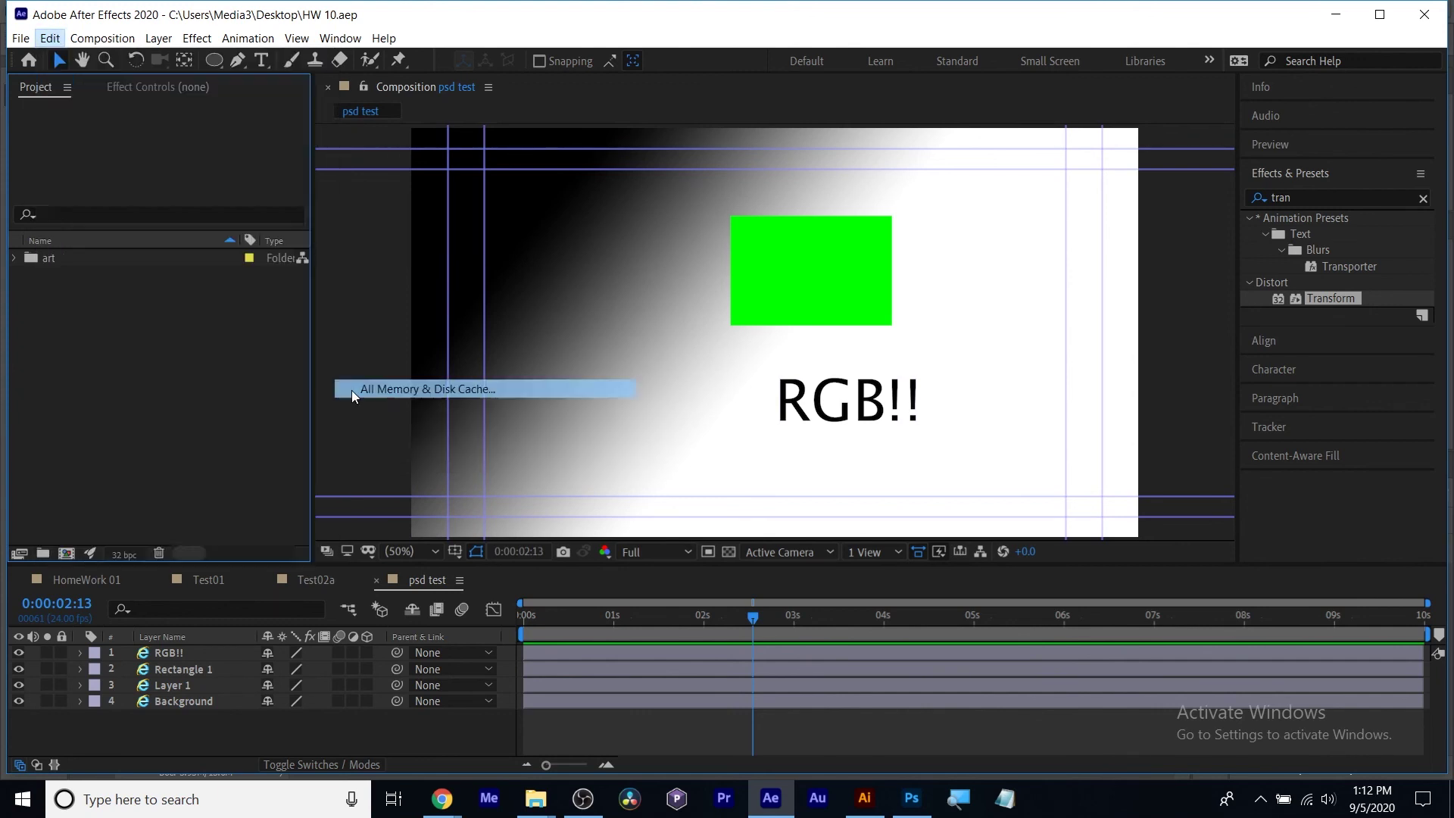
{"action": "left_click", "coordinate": [765, 439]}
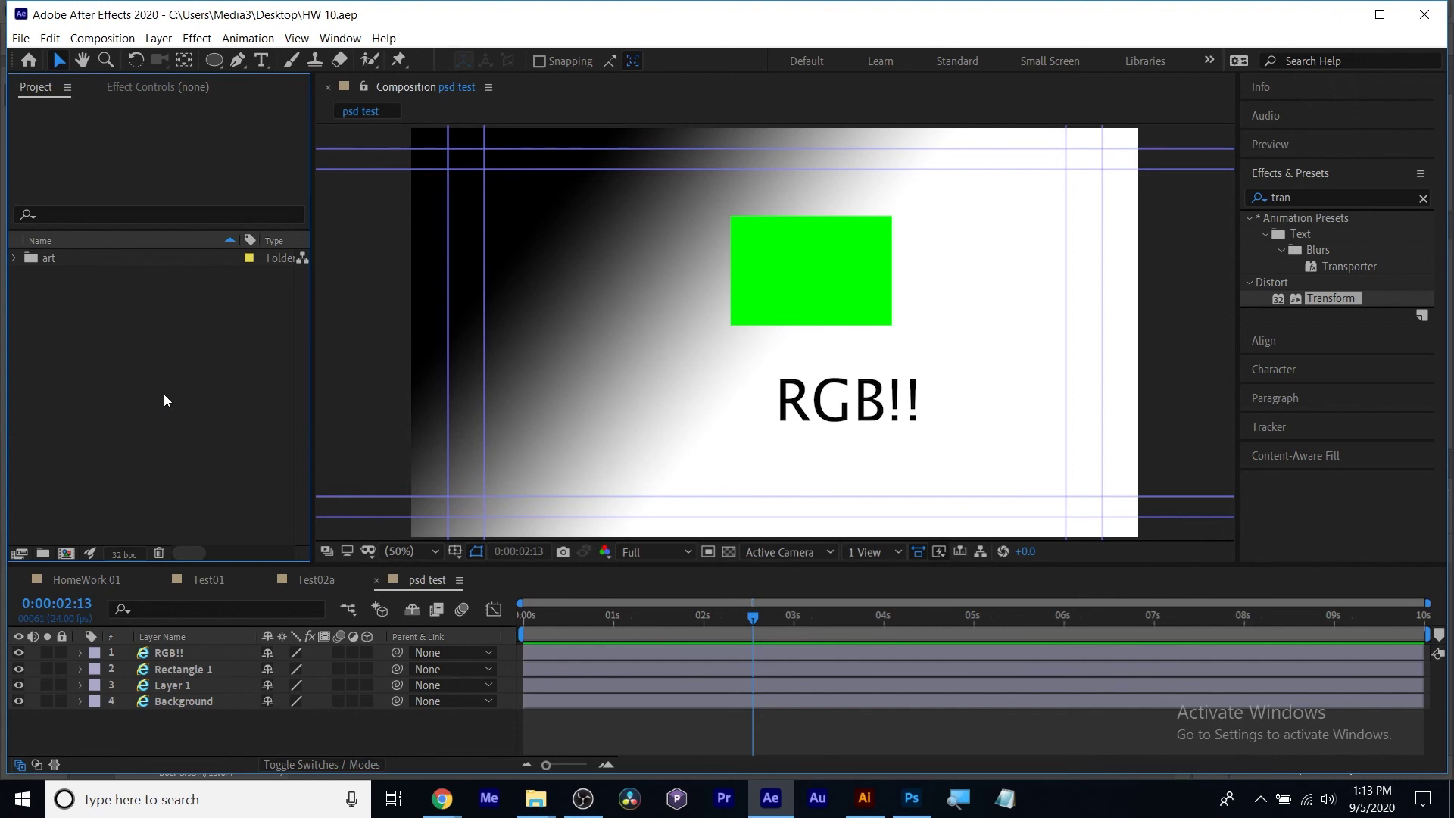
Import tree1 and download from the Downloads folder into the project as footage.
{"action": "left_click", "coordinate": [20, 38]}
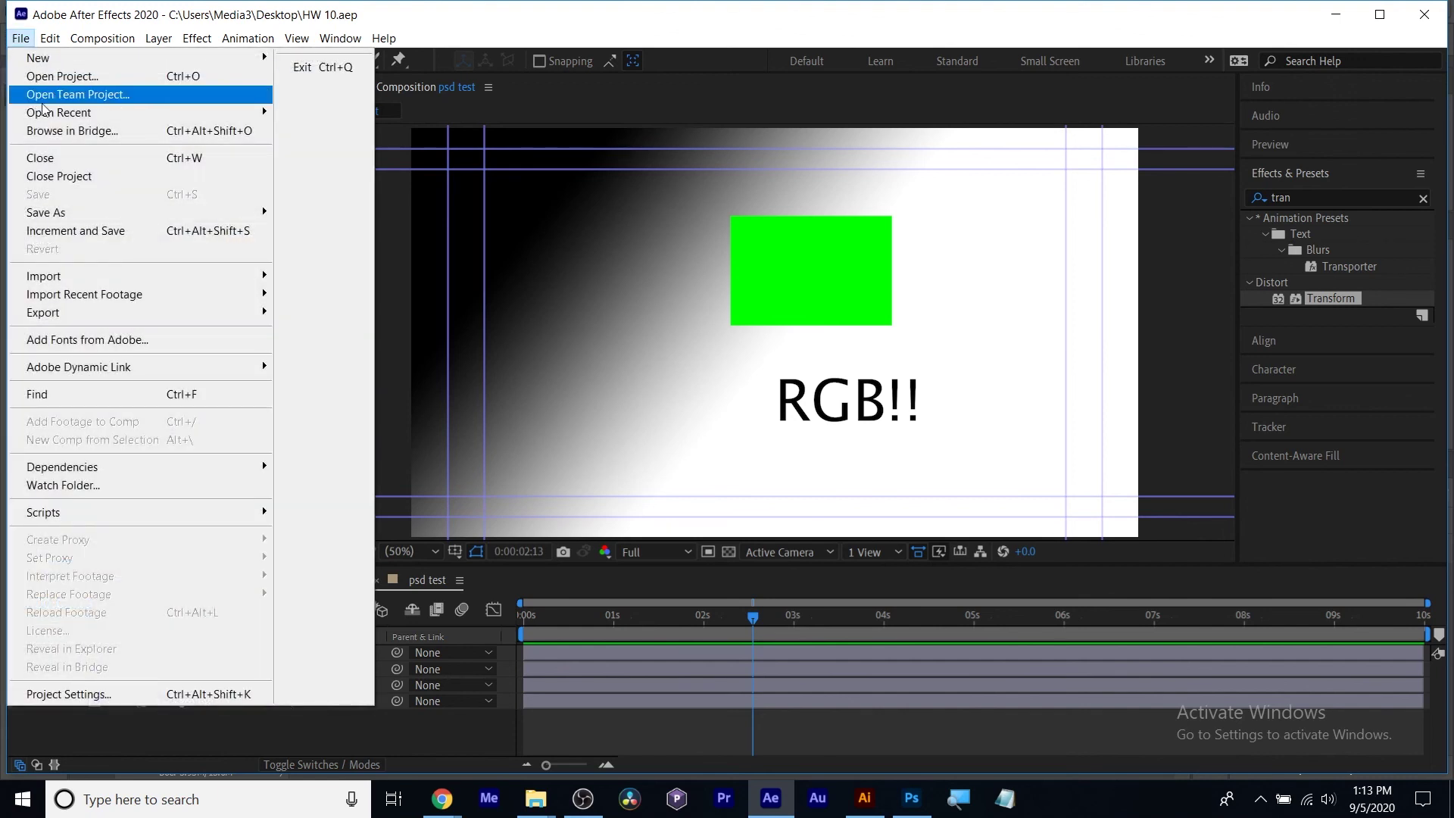
{"action": "mouse_move", "coordinate": [74, 277]}
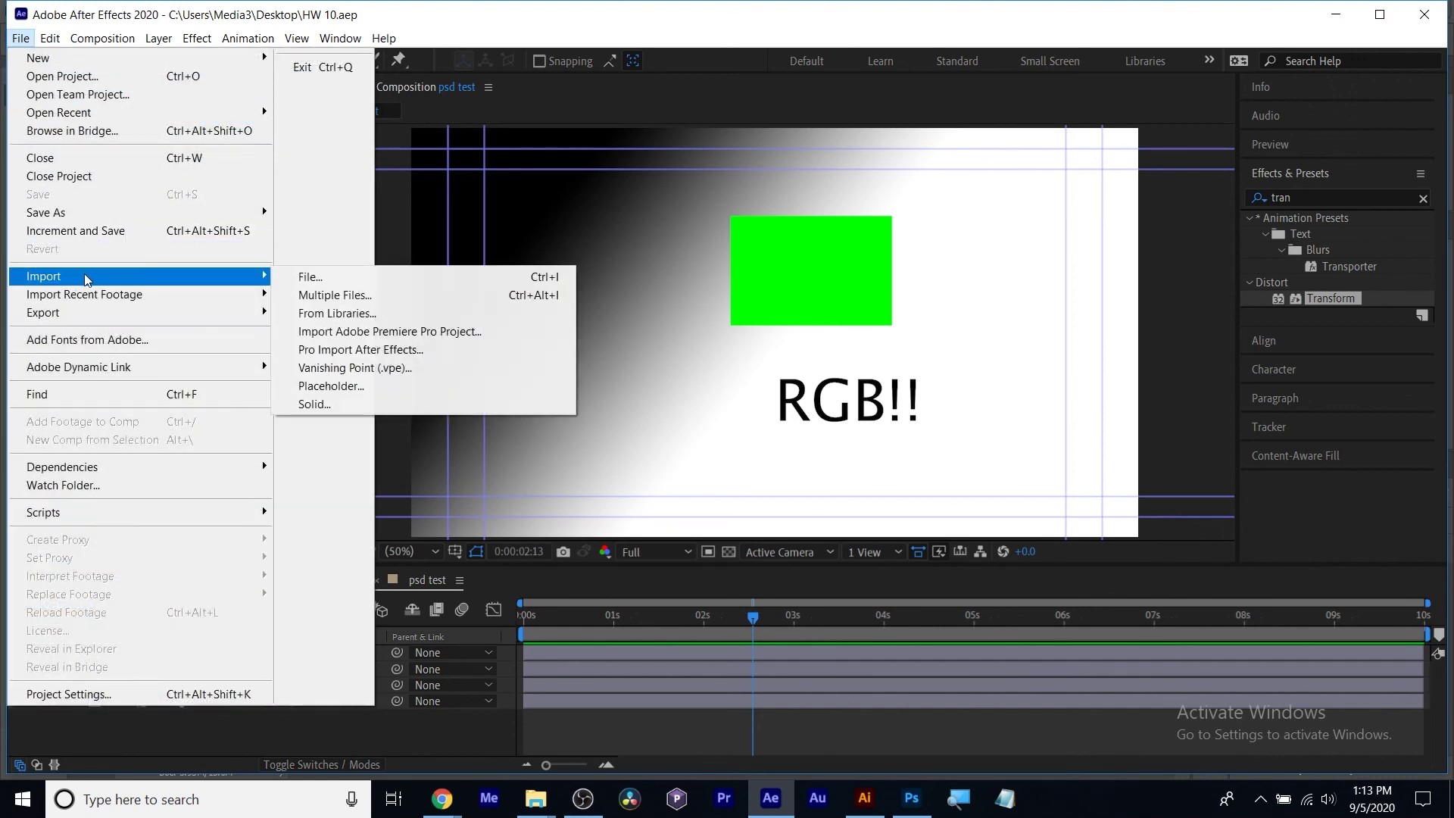
{"action": "left_click", "coordinate": [312, 281]}
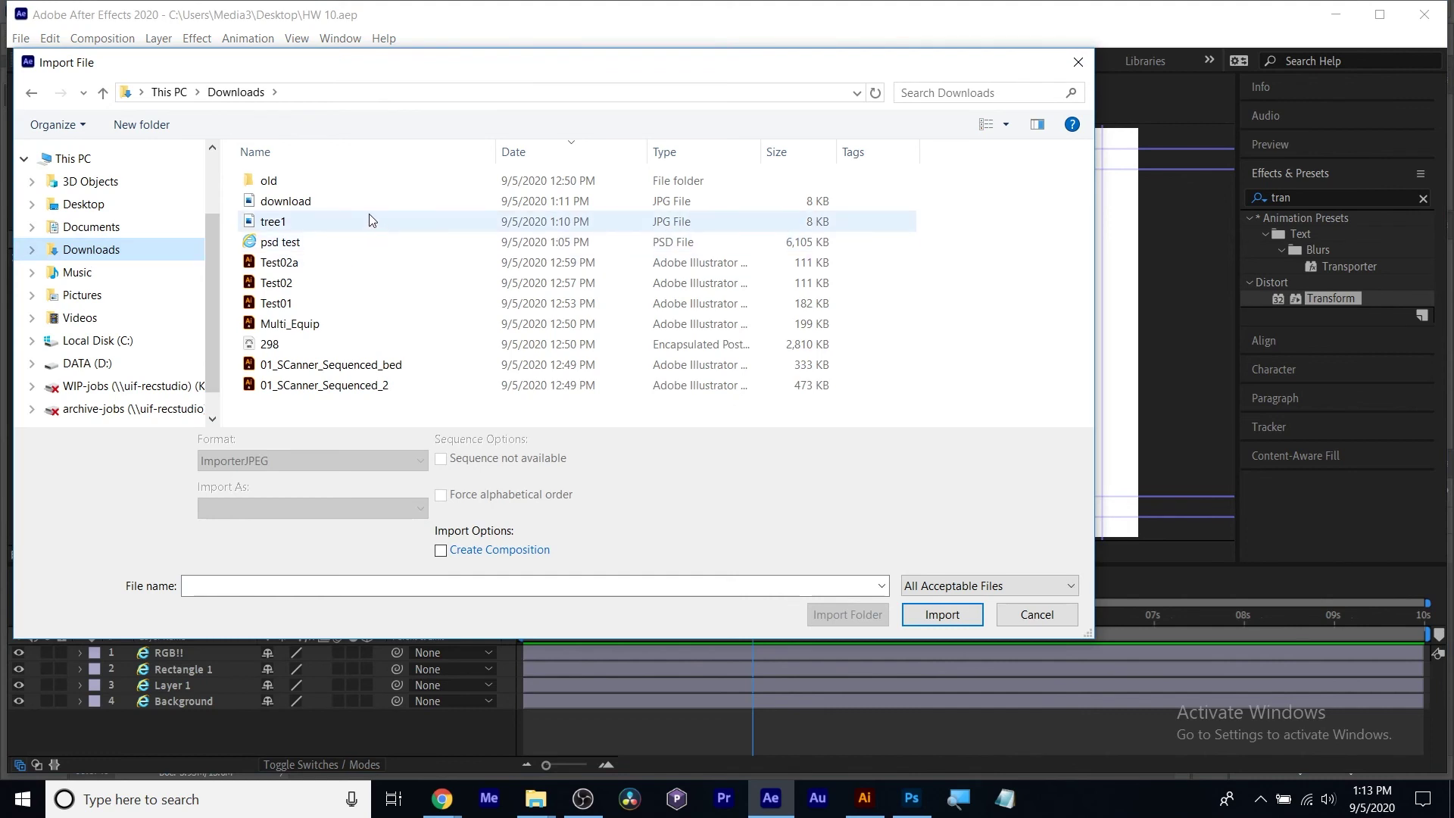
{"action": "left_click", "coordinate": [291, 221]}
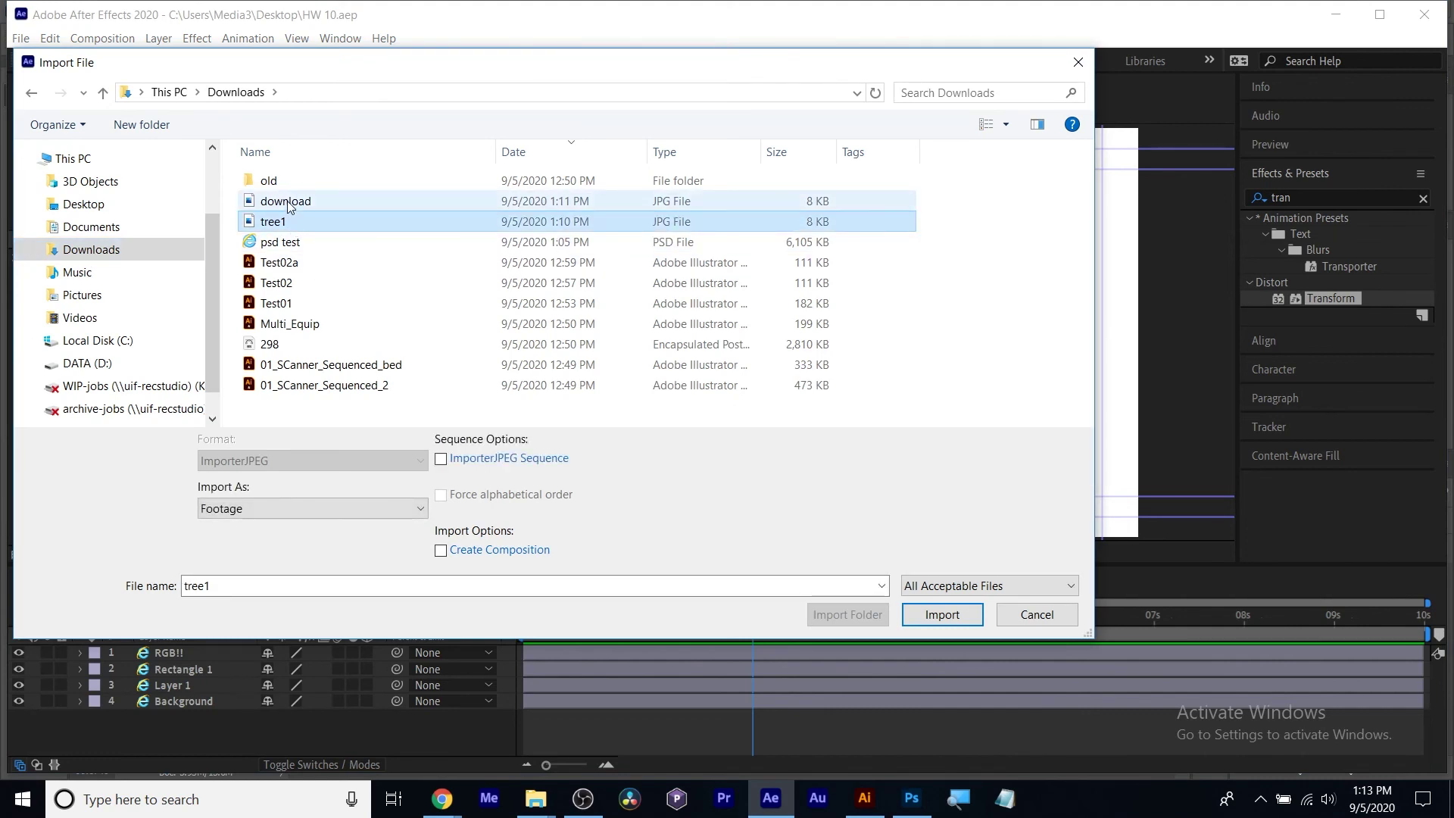
{"action": "left_click", "coordinate": [288, 201], "text": "ctrl"}
{"action": "left_click", "coordinate": [945, 599]}
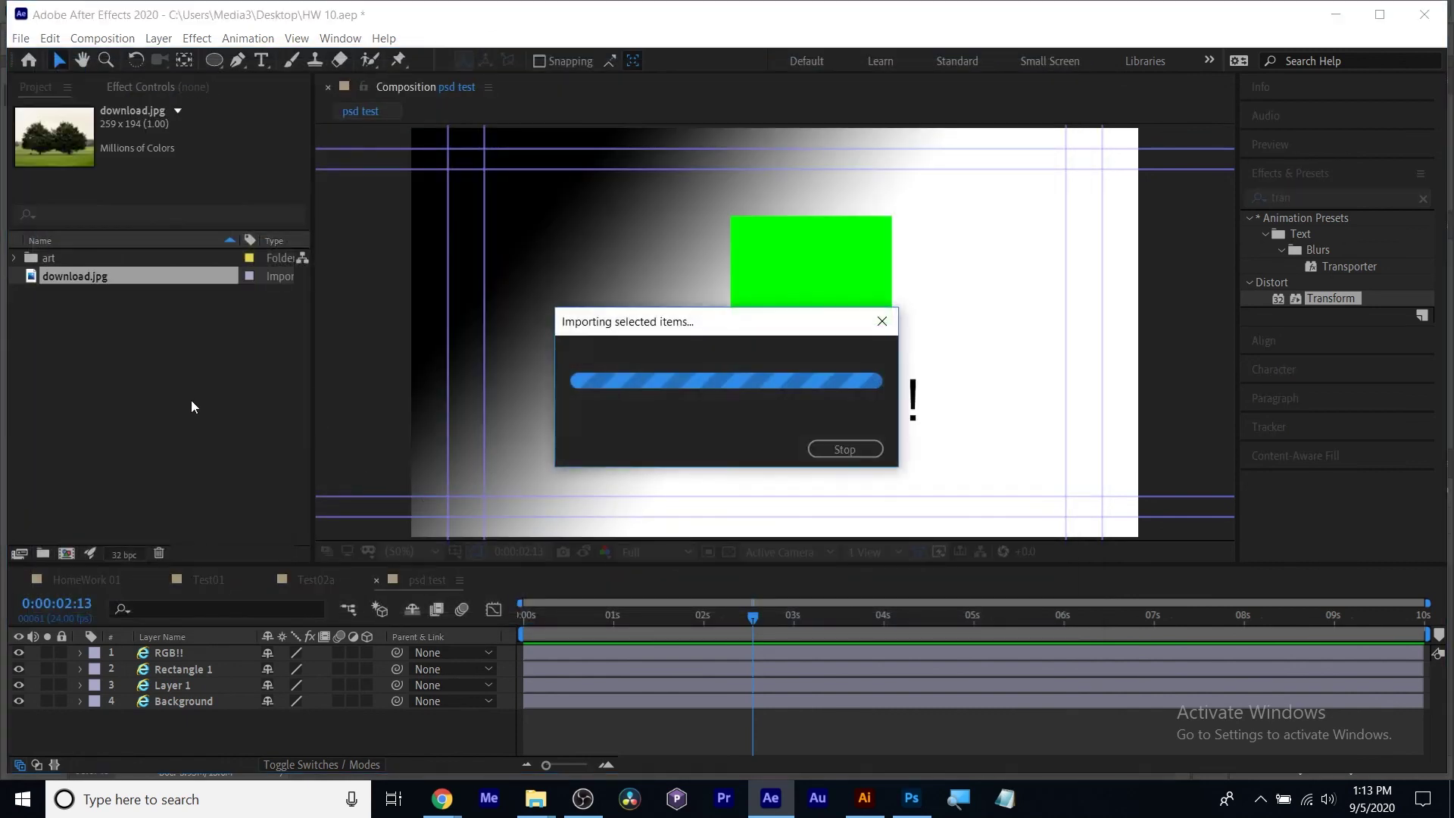
{"action": "left_click", "coordinate": [74, 276]}
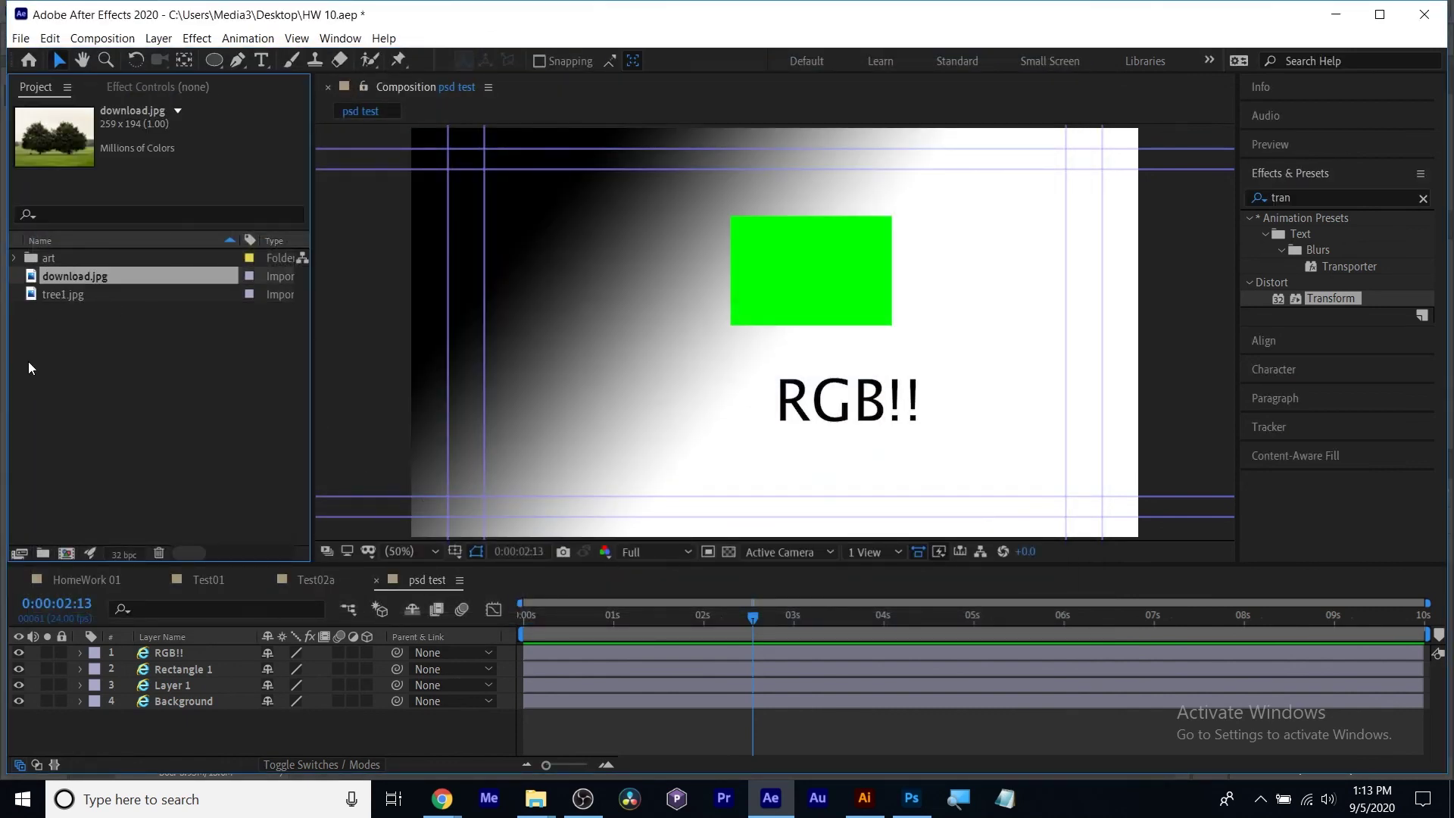
{"action": "left_click", "coordinate": [73, 365]}
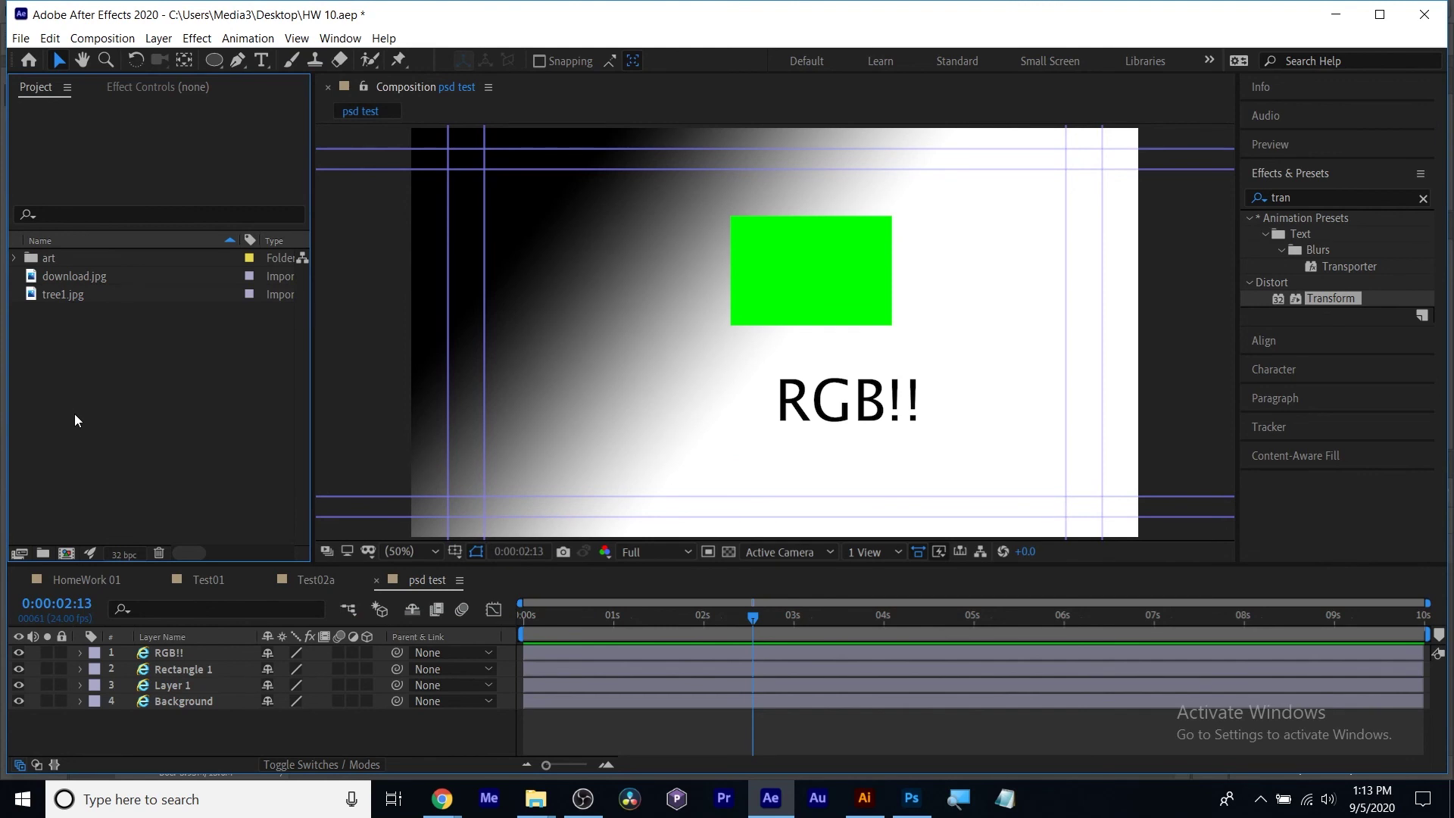
{"action": "left_click", "coordinate": [62, 279]}
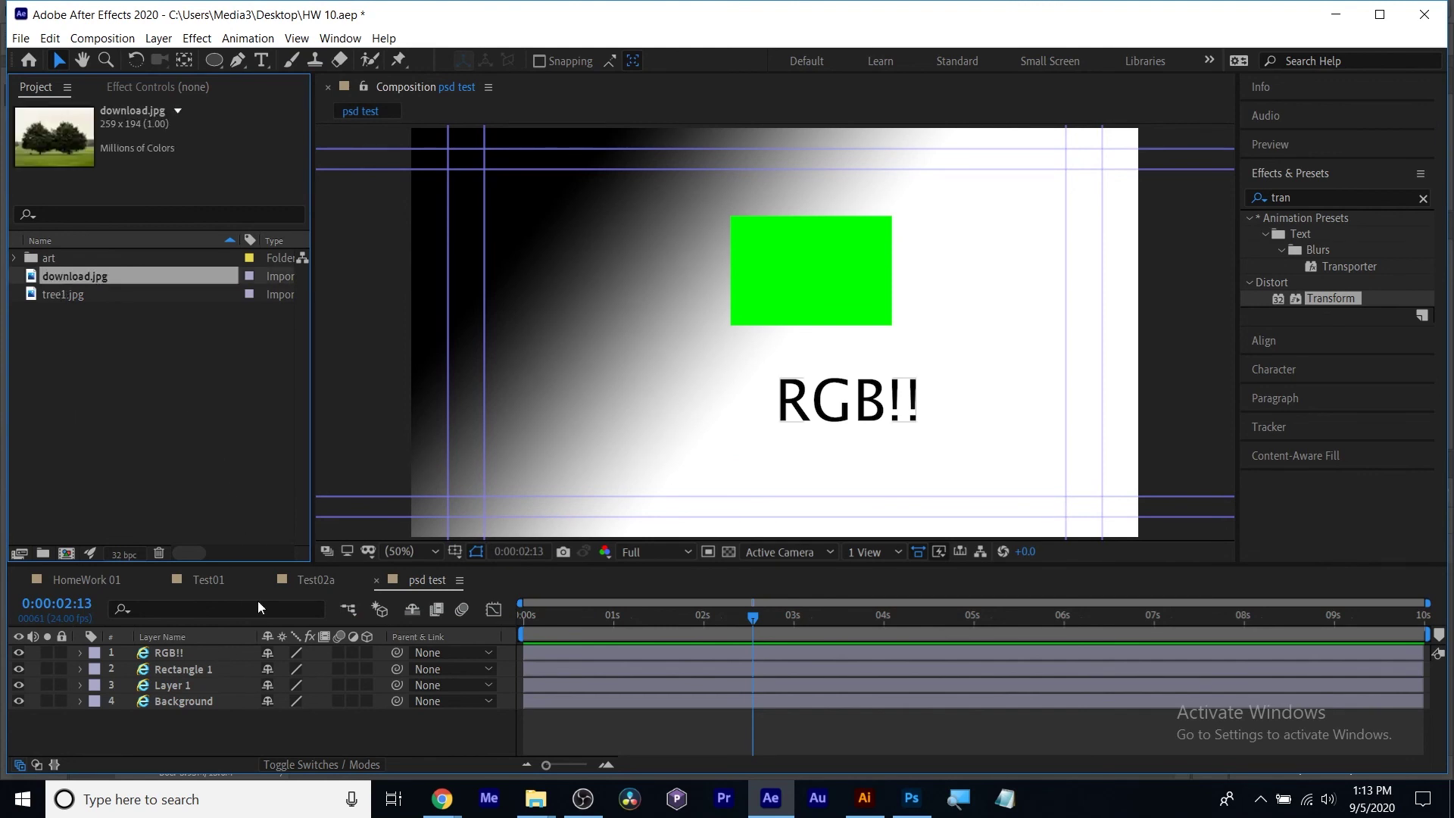
{"action": "left_click", "coordinate": [104, 39]}
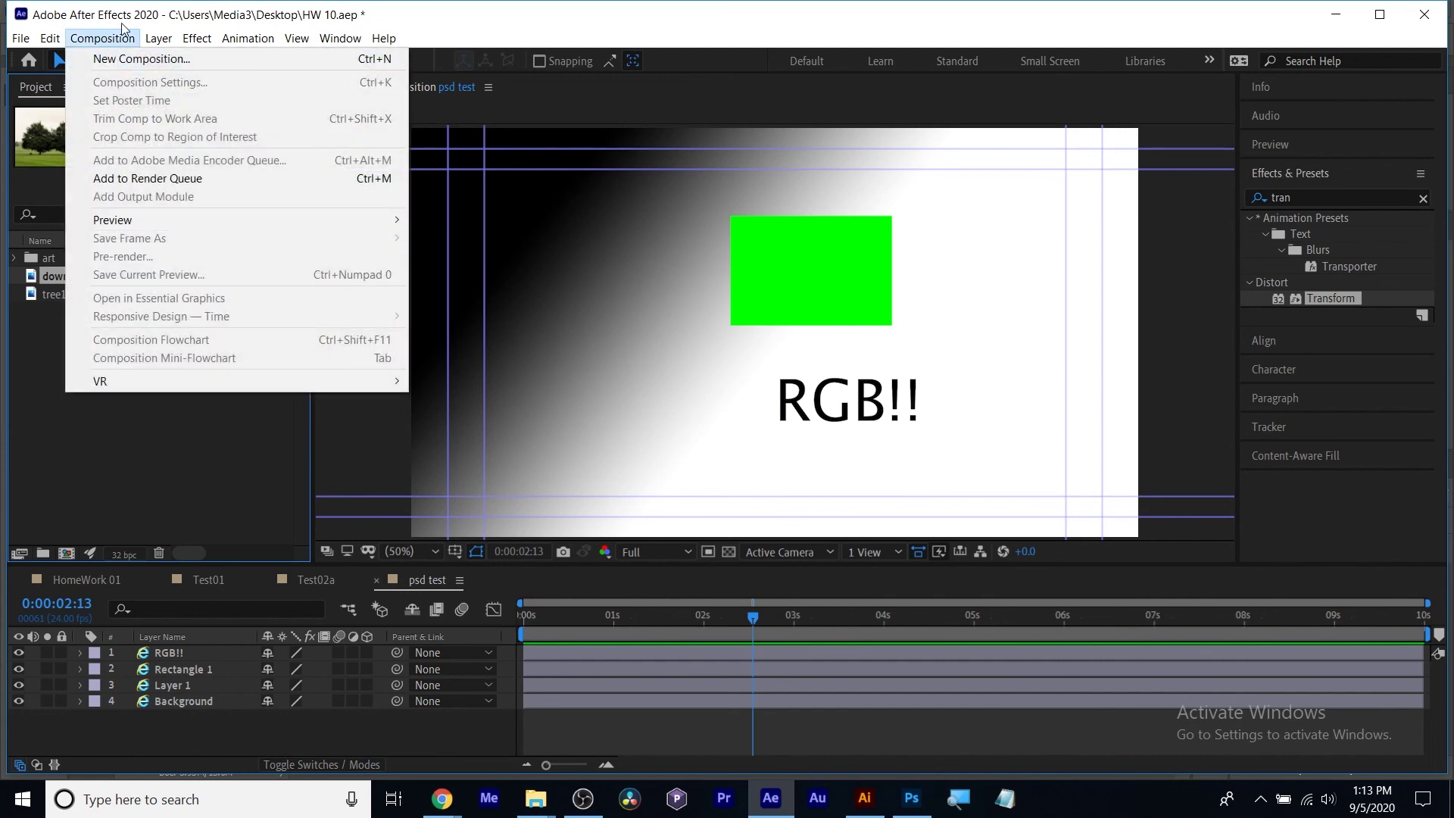
{"action": "left_click", "coordinate": [153, 5]}
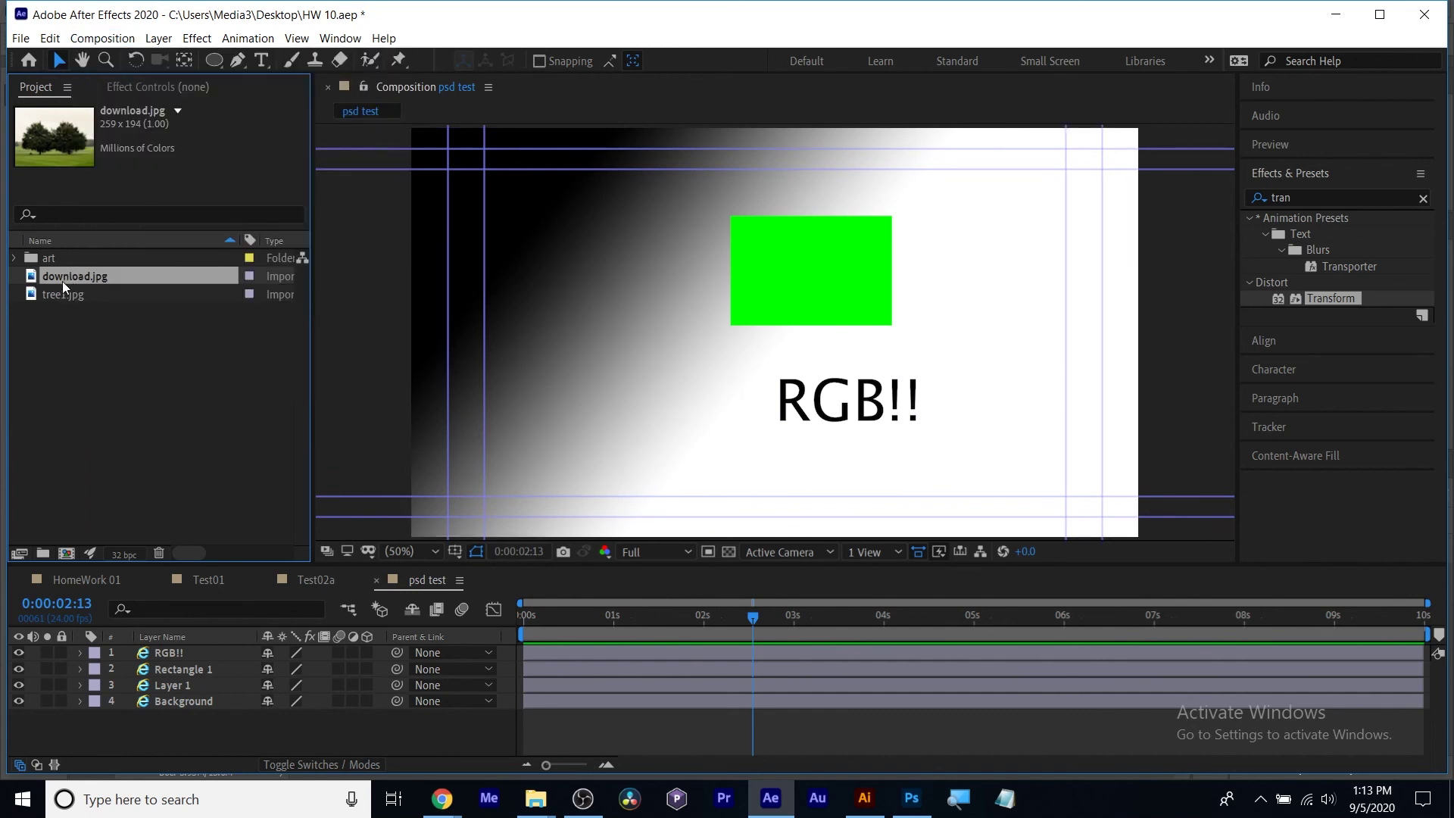
Add tree1.jpg as the top layer of the psd test composition and create a new composition from download.jpg.
{"action": "left_click_drag", "start_coordinate": [55, 295], "coordinate": [159, 649]}
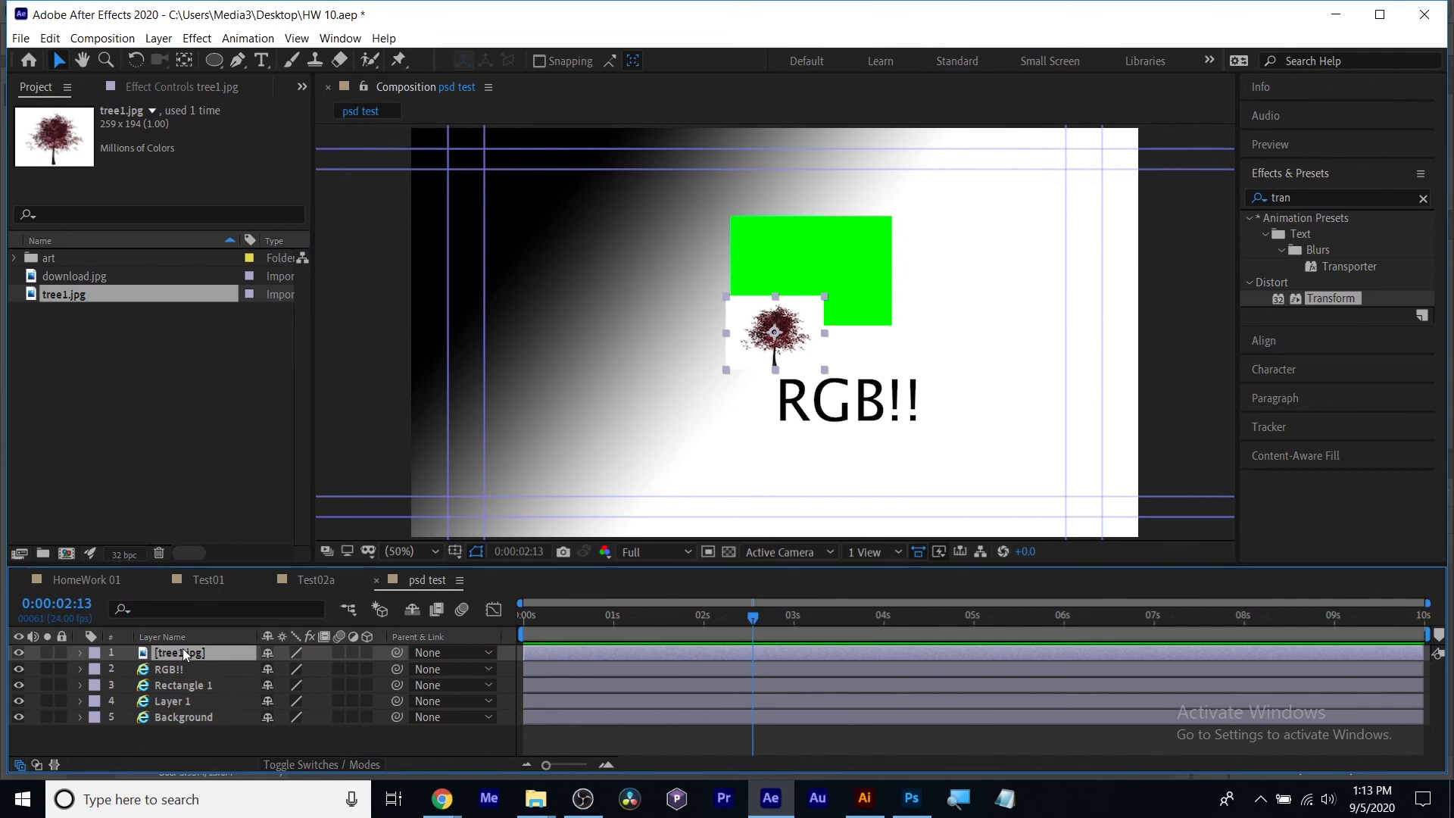
{"action": "left_click", "coordinate": [70, 276]}
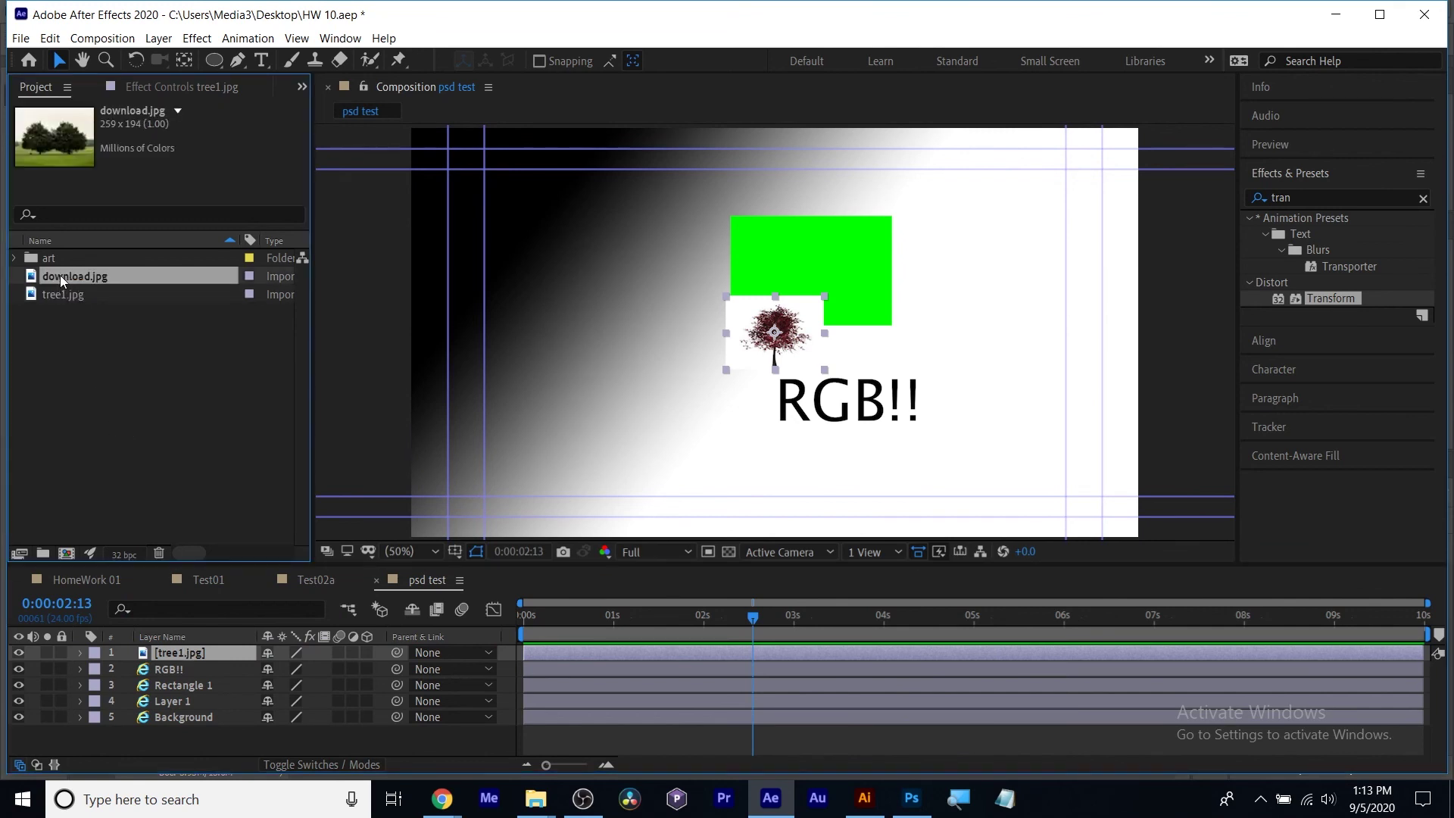
{"action": "left_click_drag", "start_coordinate": [61, 275], "coordinate": [65, 556]}
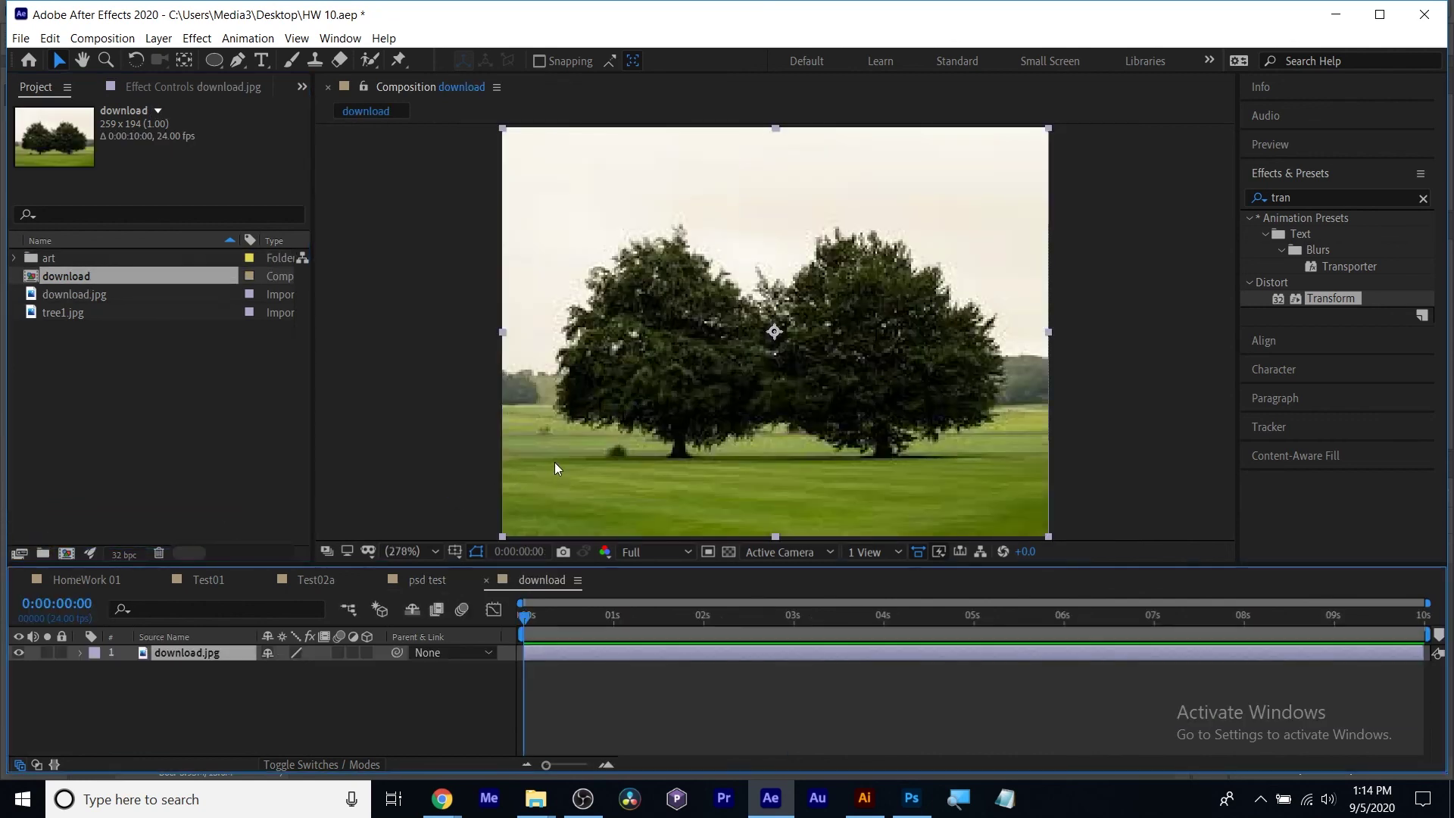
{"action": "left_click", "coordinate": [402, 350]}
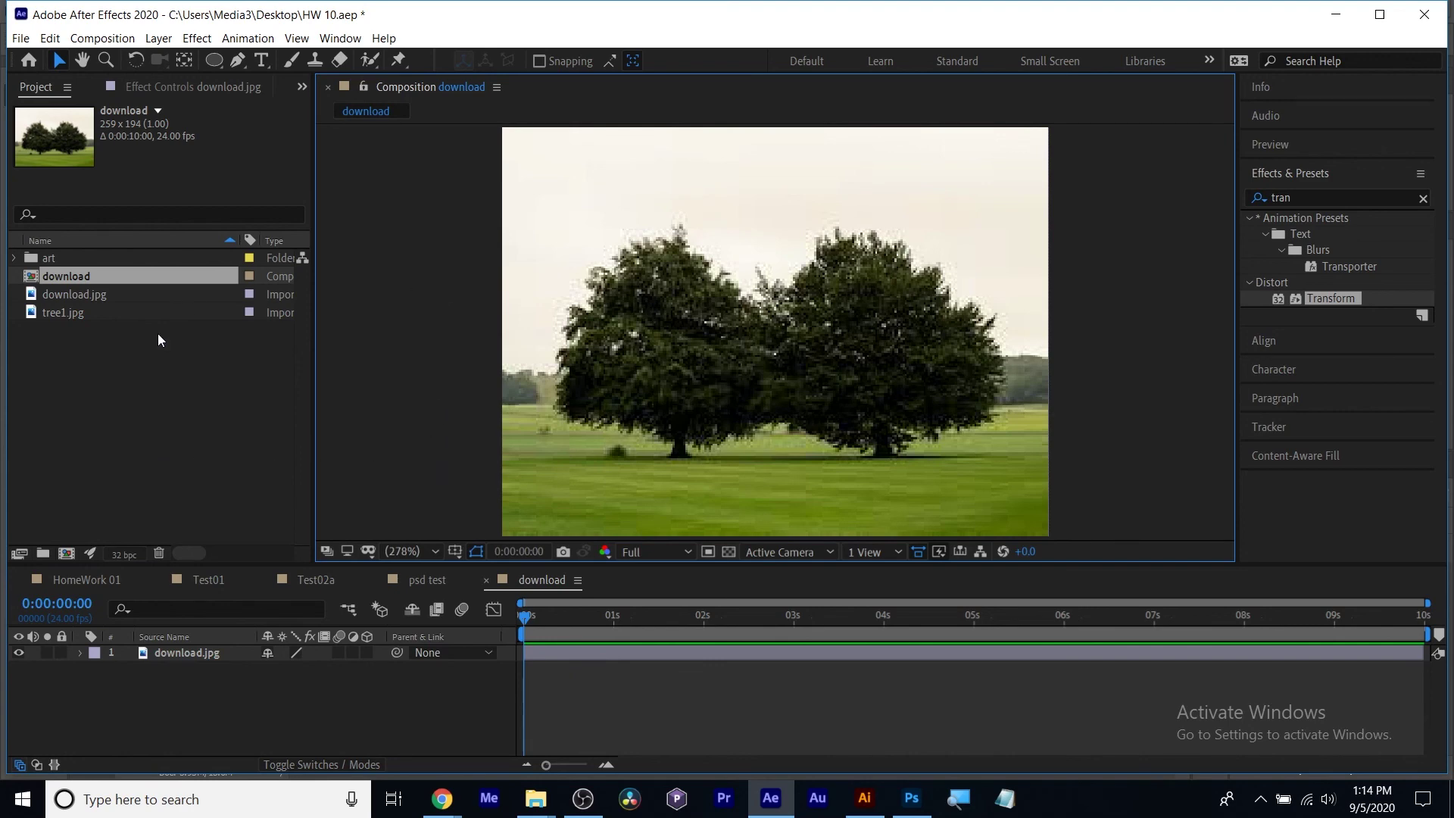
Enter a width of 1920 px and a height of 1080 px for the download composition, leaving its aspect ratio locked.
{"action": "left_click", "coordinate": [102, 39]}
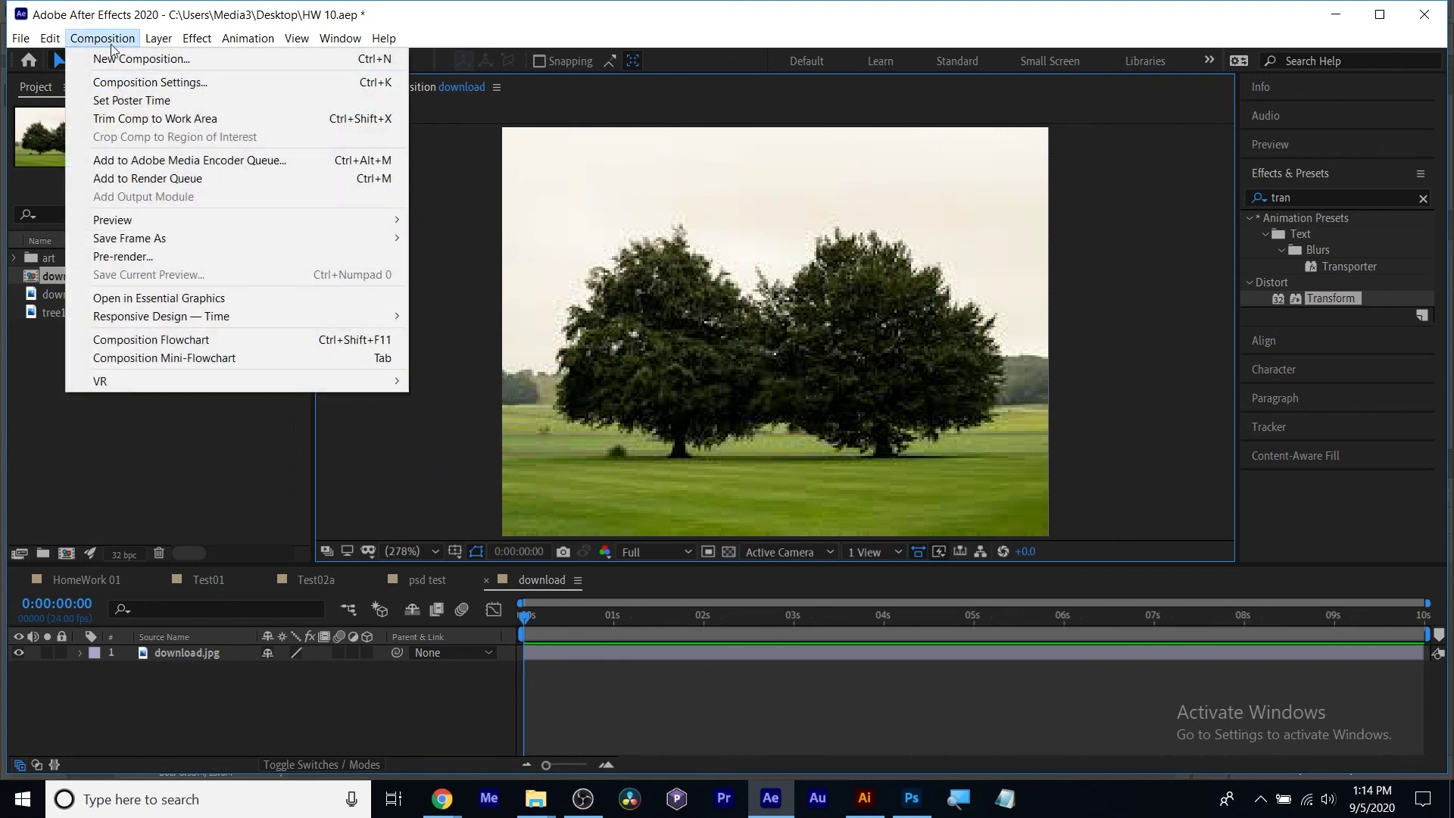
{"action": "left_click", "coordinate": [125, 85]}
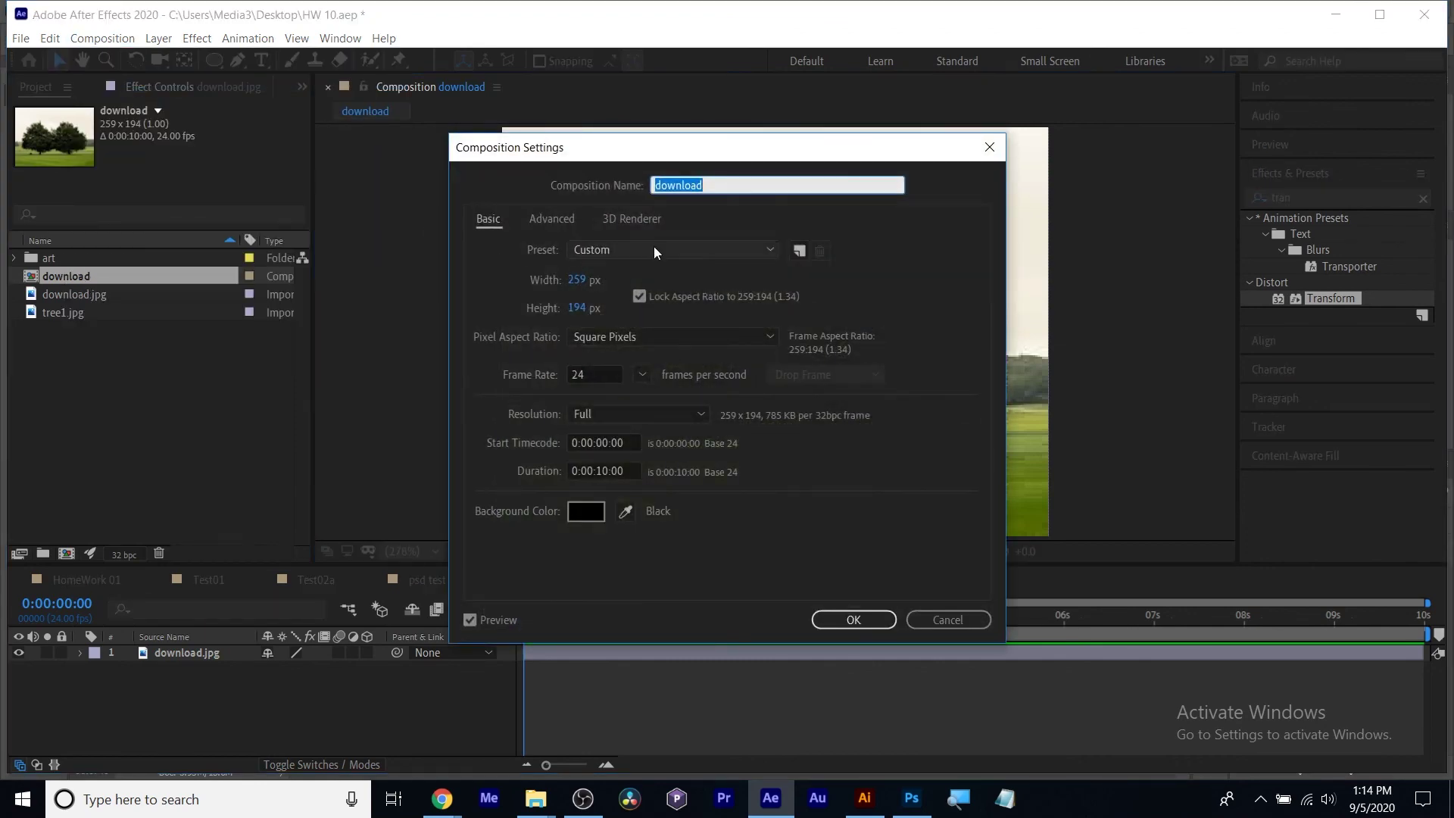
{"action": "left_click", "coordinate": [577, 280]}
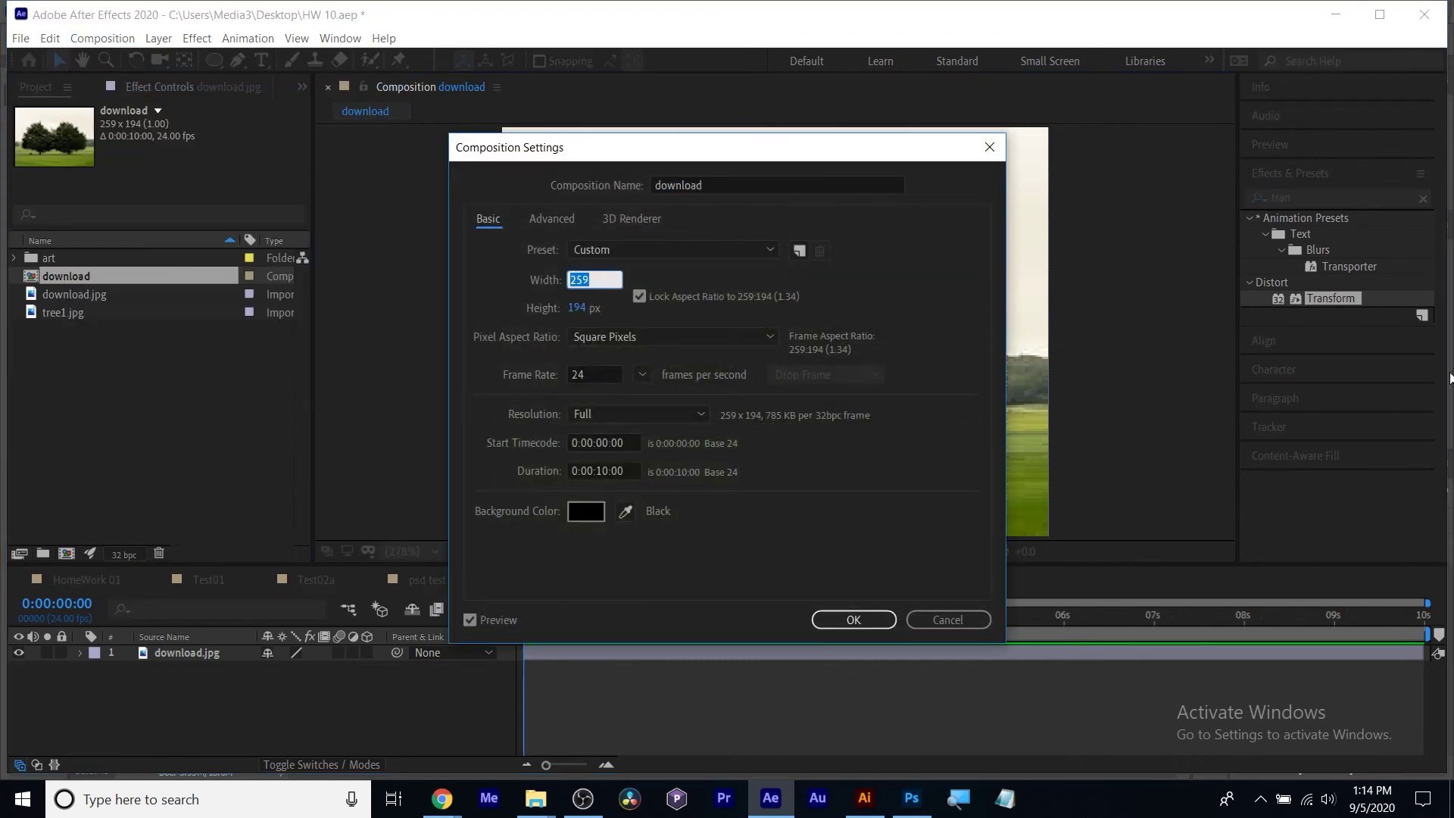
{"action": "type", "text": "1920"}
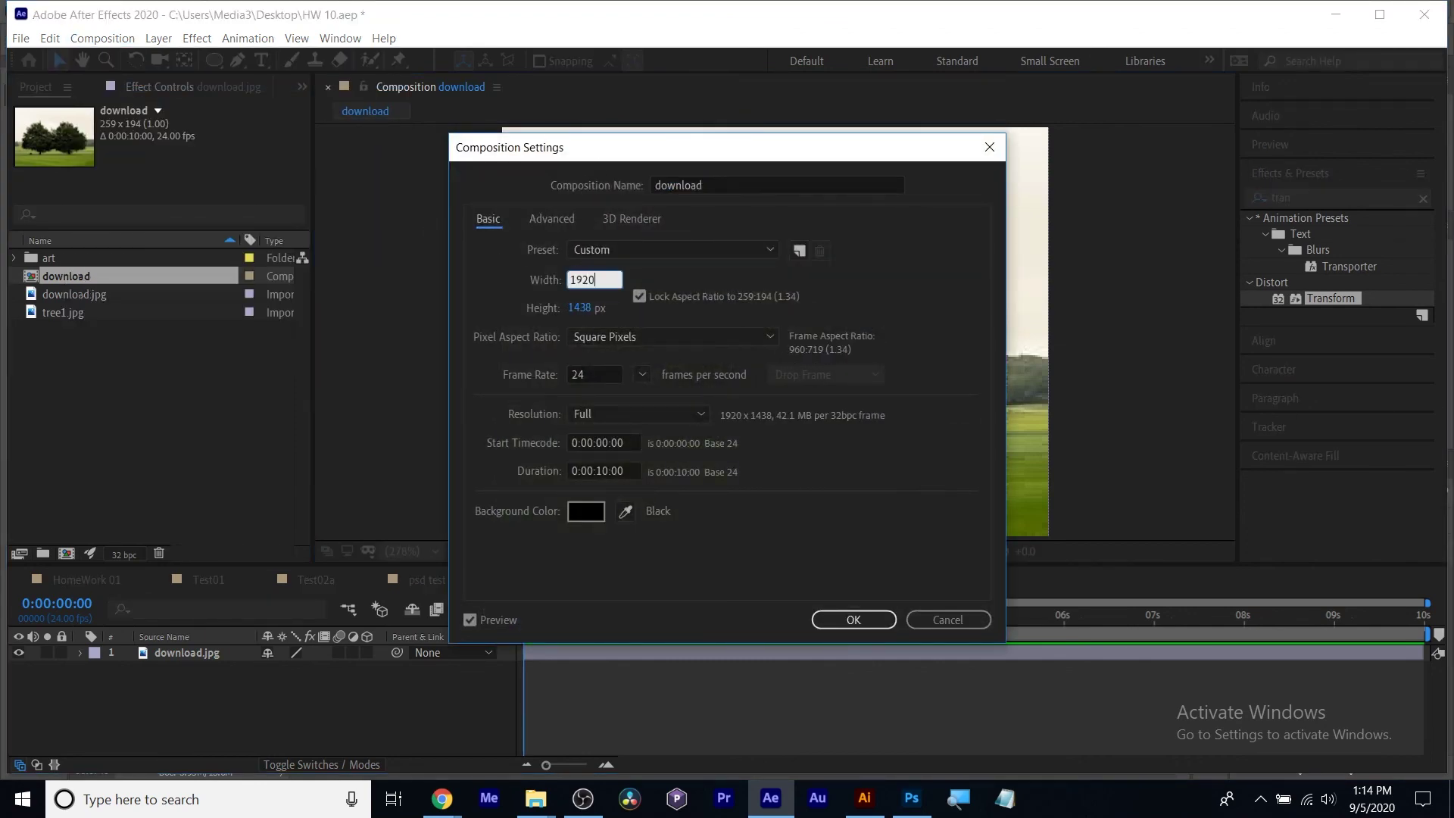
{"action": "key", "text": "Tab"}
{"action": "type", "text": "1080"}
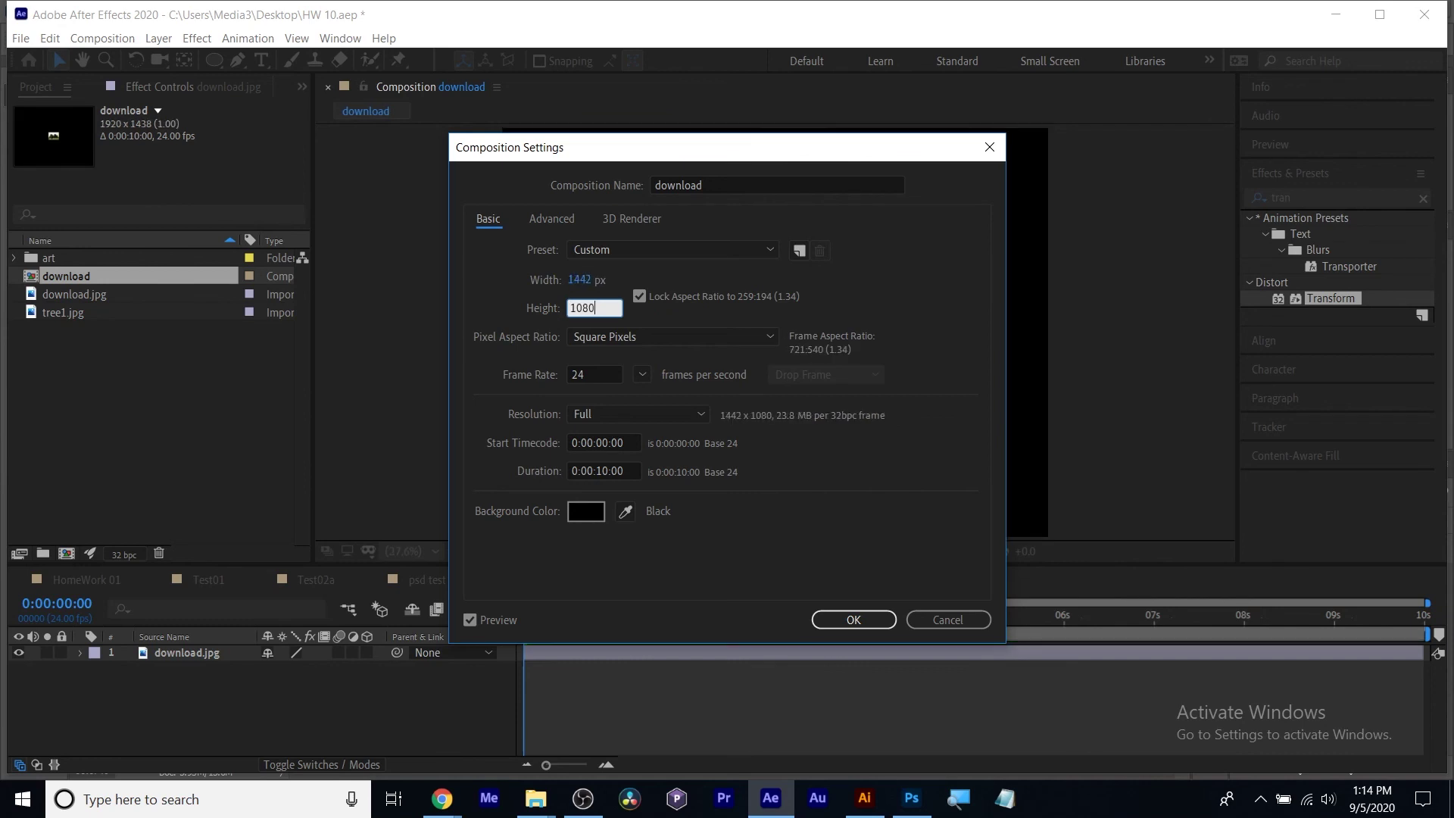
{"action": "left_click", "coordinate": [842, 621]}
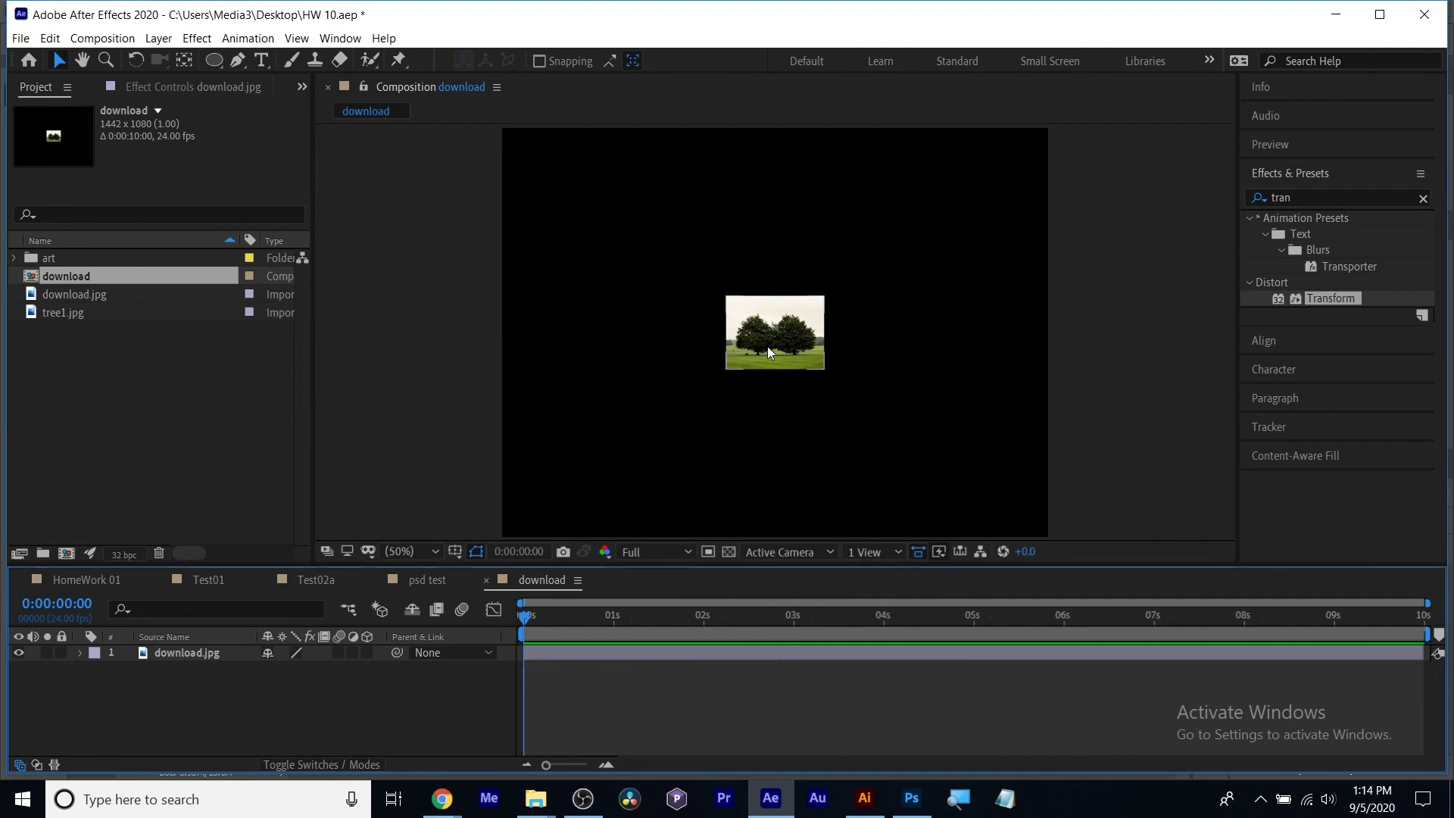
Scale the download.jpg layer up to 727% so it fills the composition frame.
{"action": "left_click", "coordinate": [188, 656]}
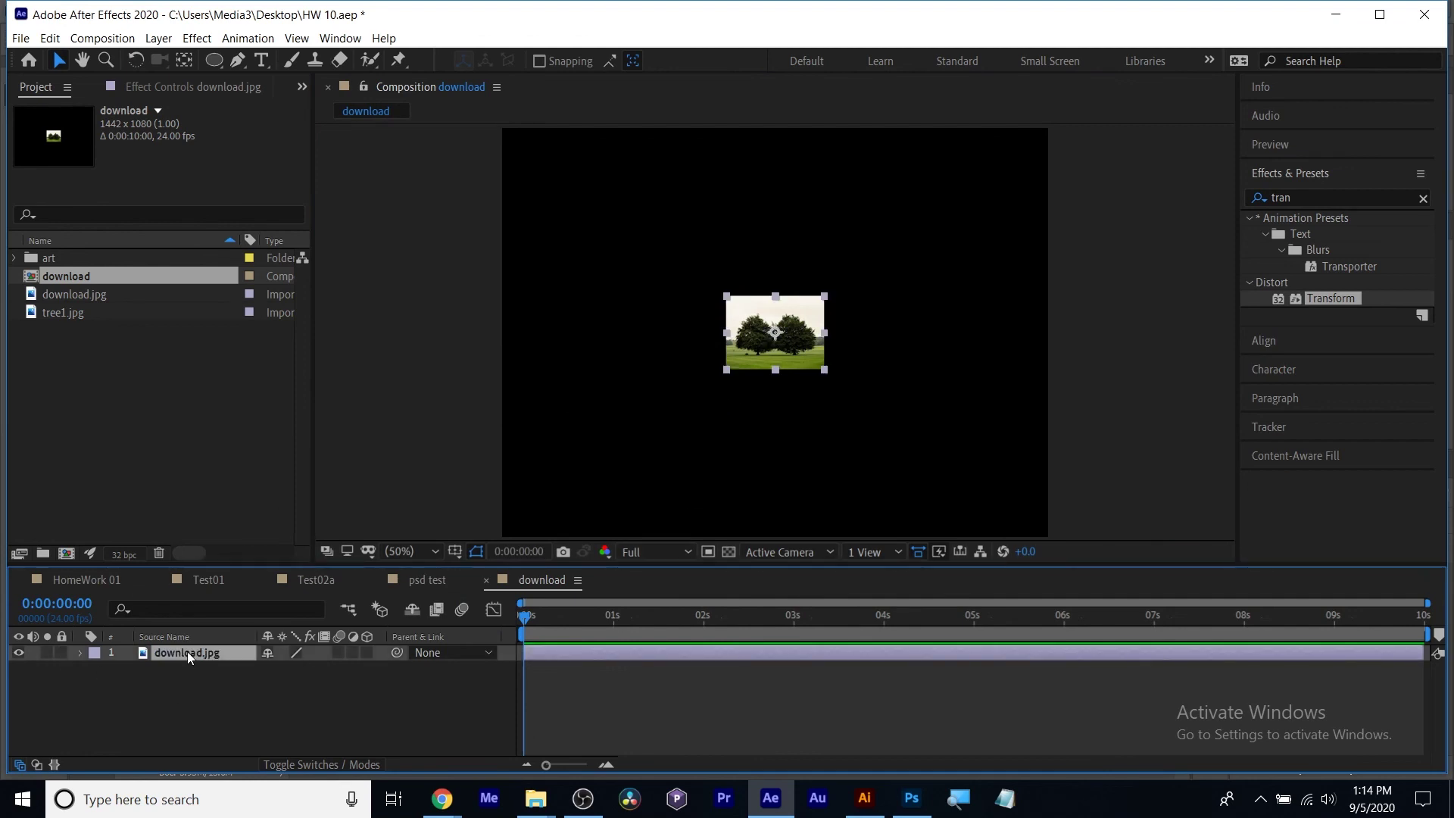
{"action": "key", "text": "s"}
{"action": "left_click_drag", "start_coordinate": [287, 668], "coordinate": [796, 585]}
{"action": "left_click", "coordinate": [271, 424]}
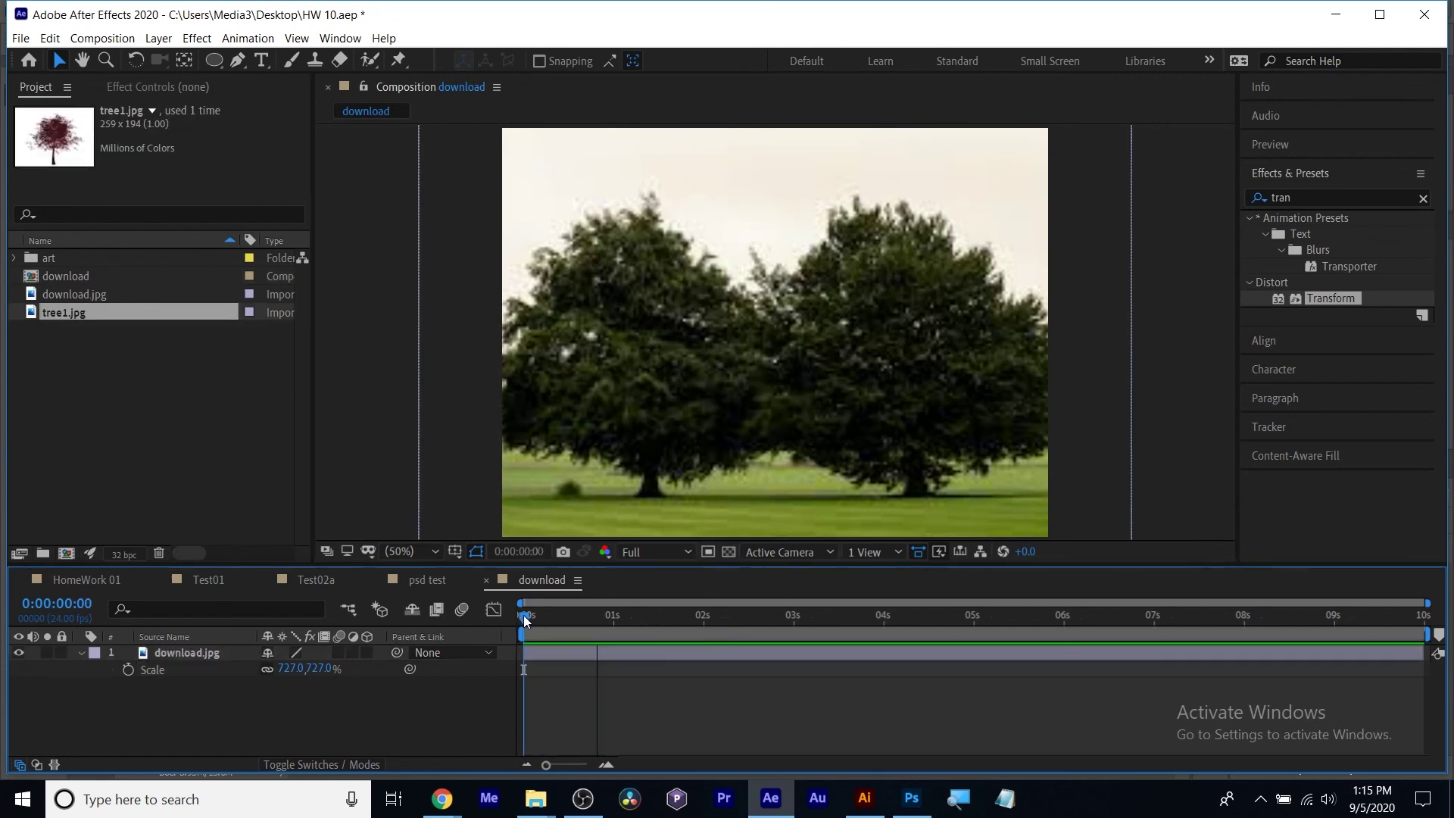
Keyframe the download.jpg layer's Position at 0:00:00:00 and again at 0:00:04:00 with the value 932, 540.
{"action": "mouse_move", "coordinate": [524, 615]}
{"action": "left_mouse_down"}
{"action": "mouse_move", "coordinate": [965, 616]}
{"action": "mouse_move", "coordinate": [512, 616]}
{"action": "left_mouse_up"}
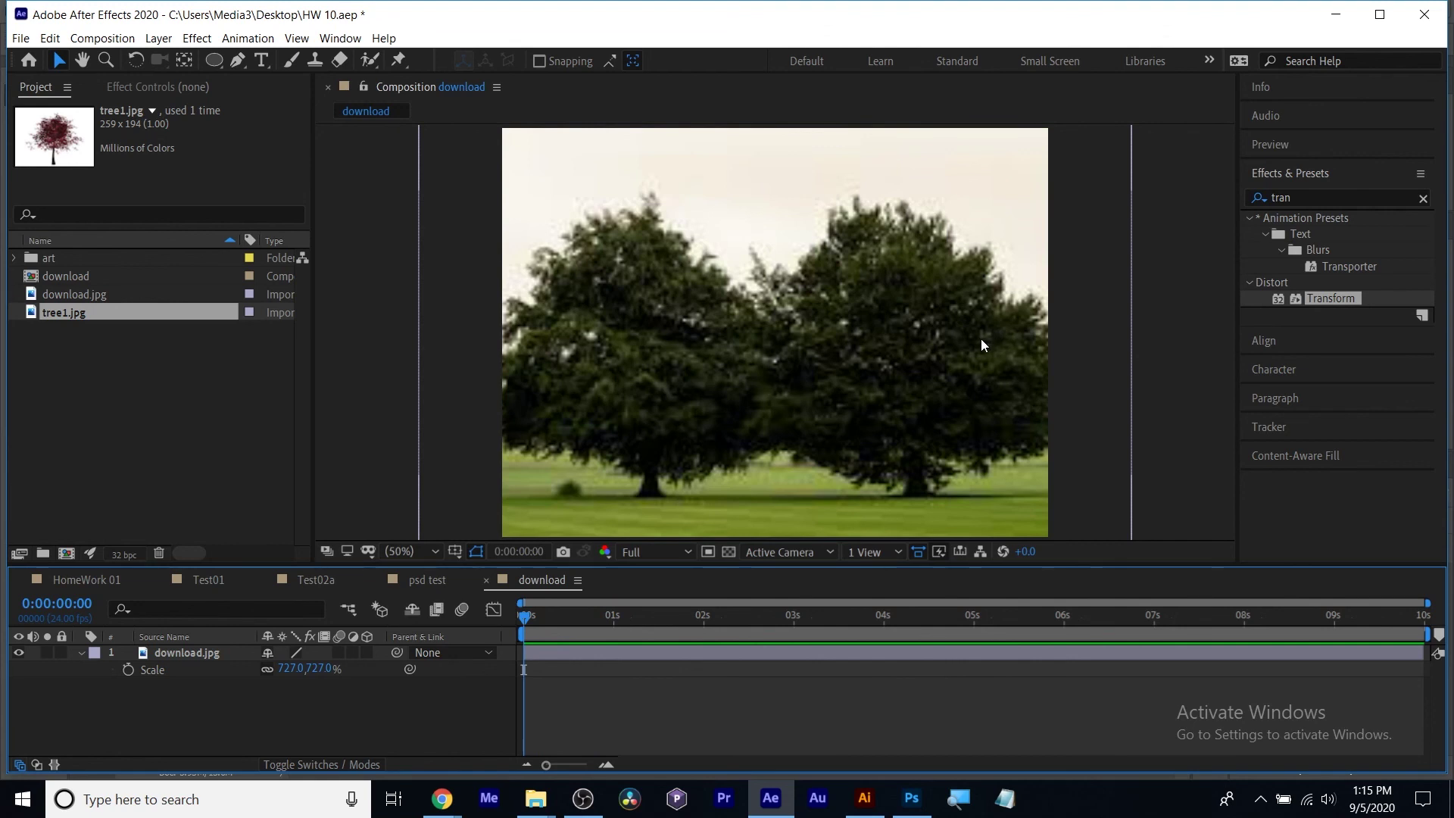
{"action": "left_click", "coordinate": [565, 652]}
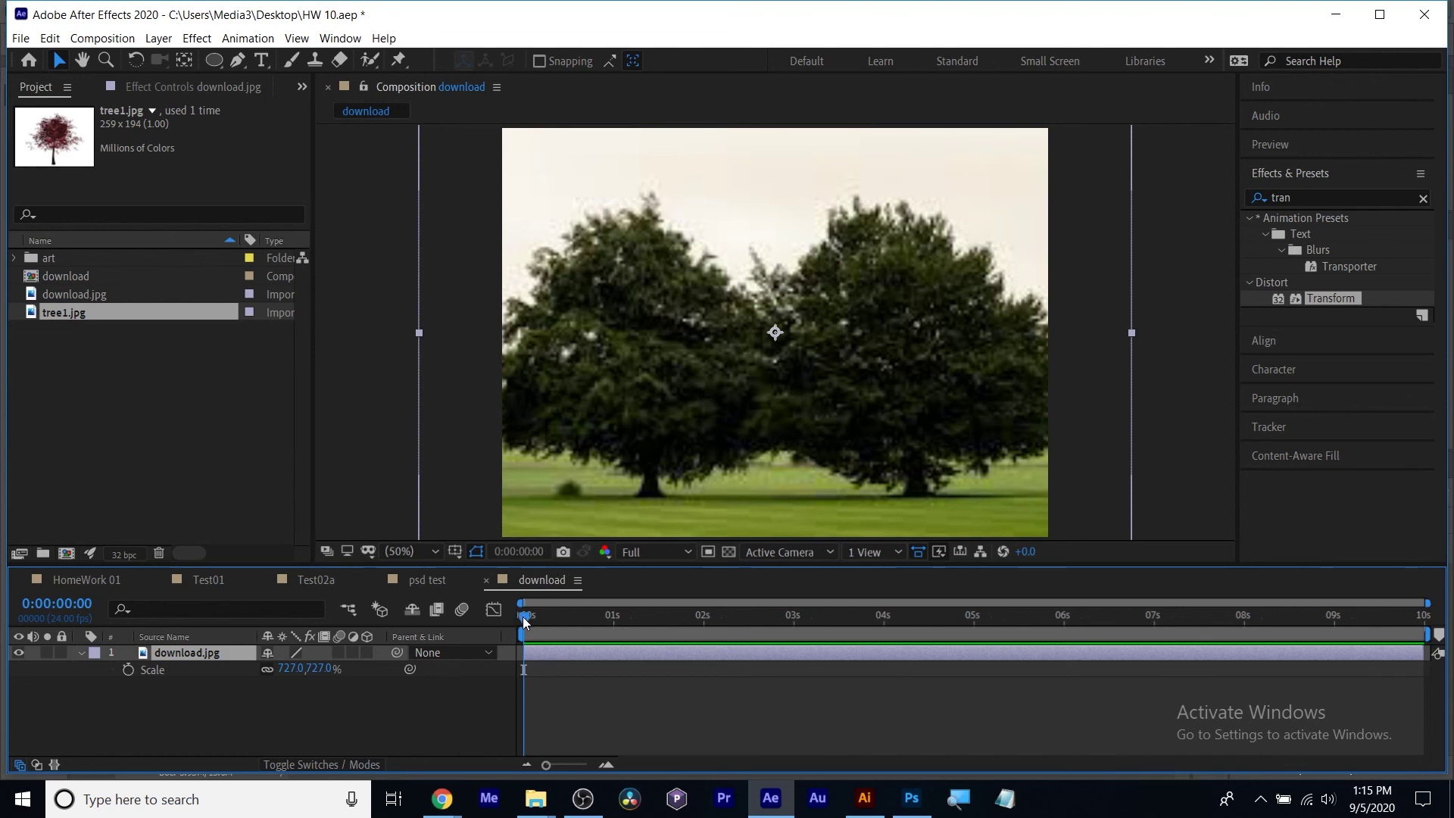
{"action": "key", "text": "p"}
{"action": "left_click", "coordinate": [128, 671]}
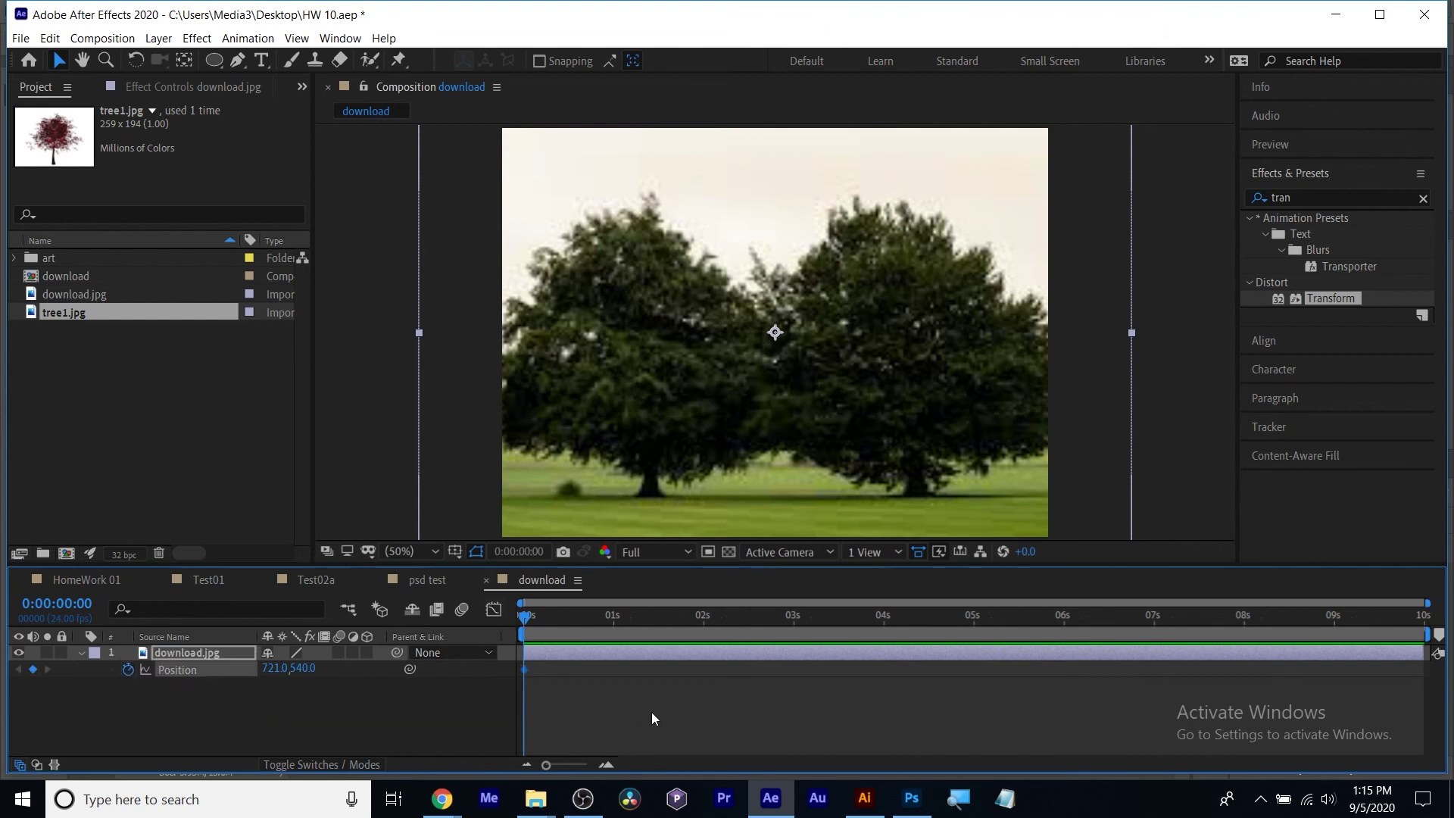
{"action": "left_click_drag", "start_coordinate": [528, 622], "coordinate": [888, 623]}
{"action": "left_click_drag", "start_coordinate": [263, 668], "coordinate": [323, 669]}
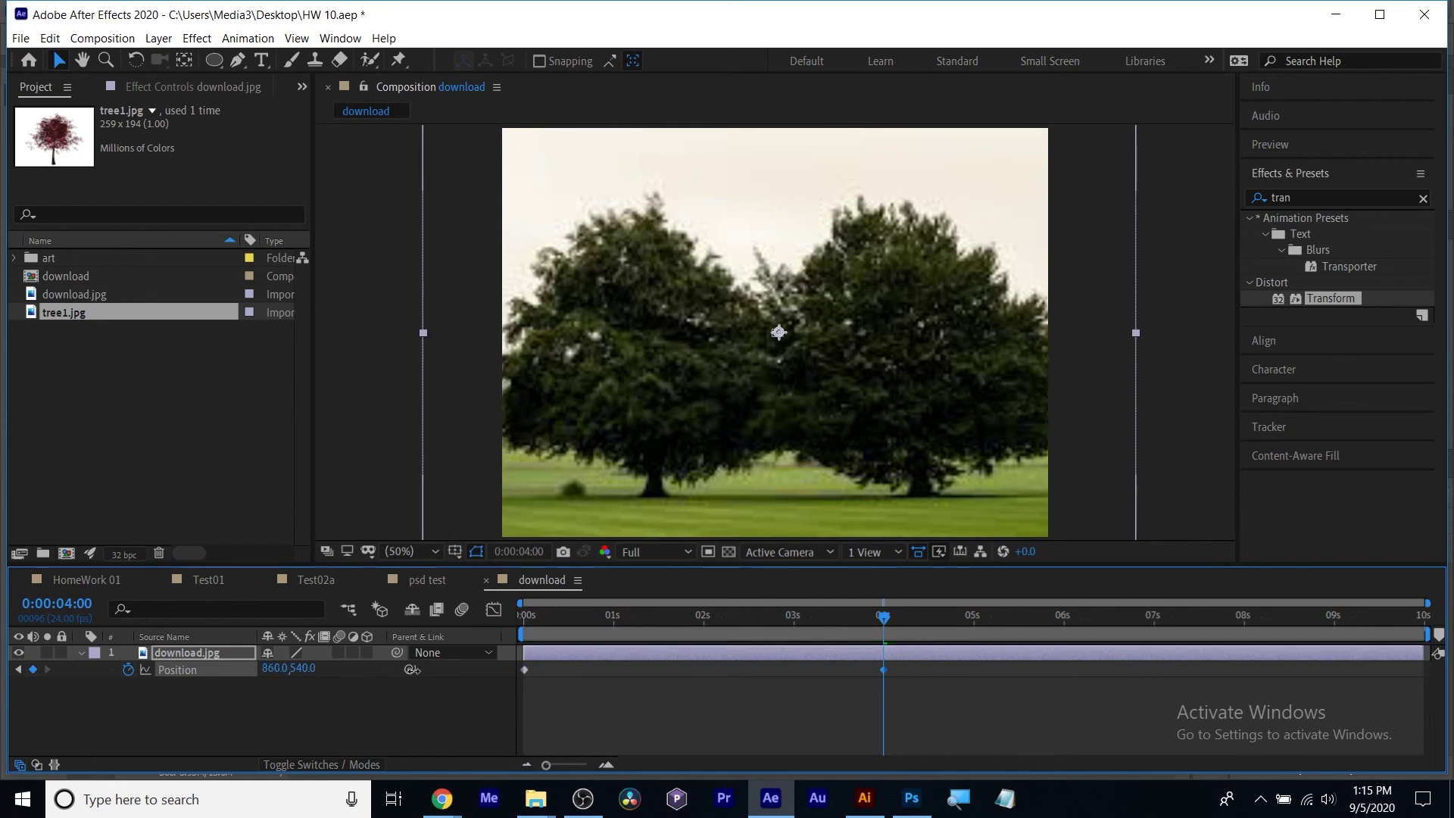
{"action": "left_click_drag", "start_coordinate": [412, 669], "coordinate": [460, 666]}
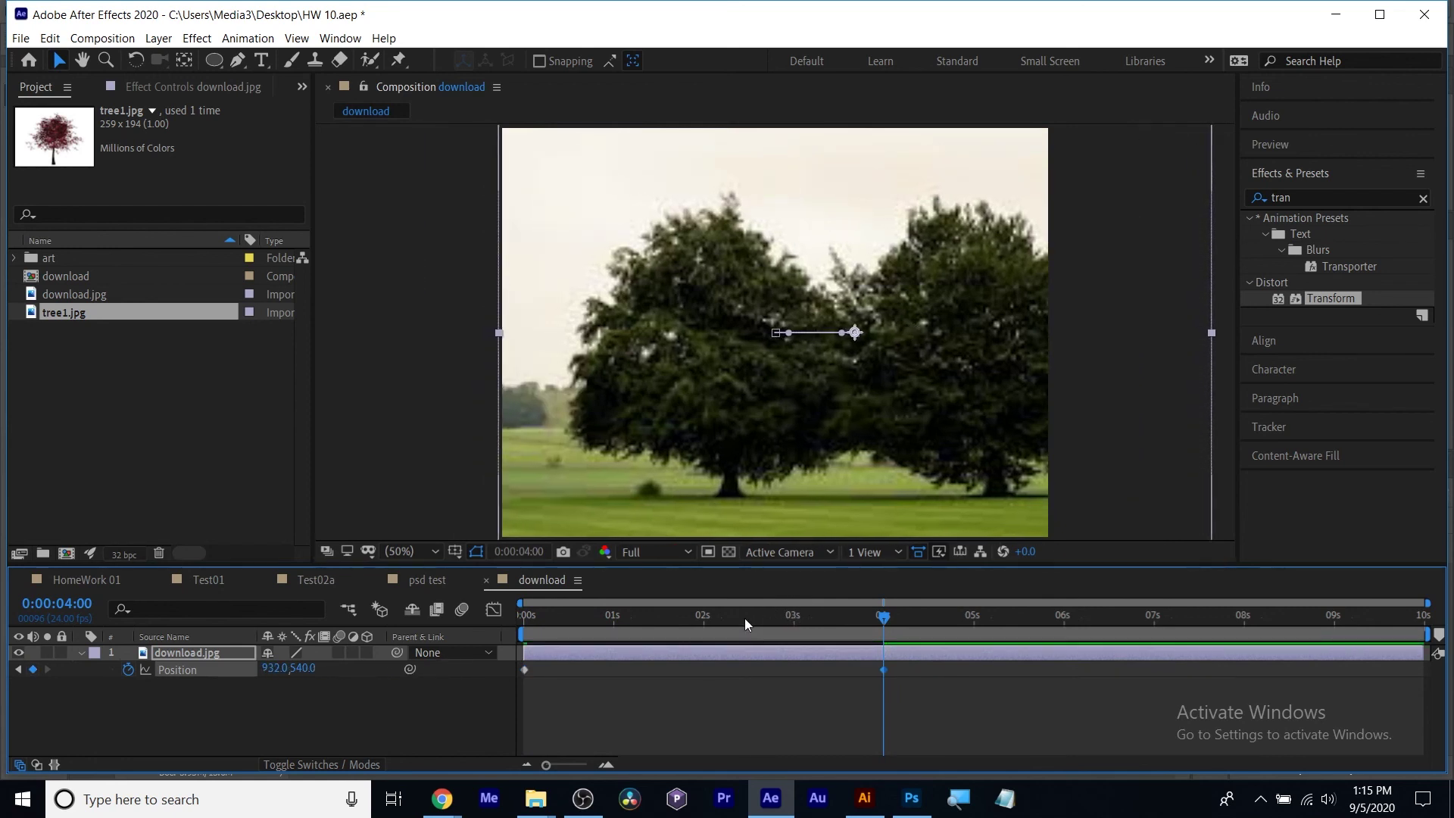
Return the playhead to the start of the download composition and set the preview resolution to Quarter.
{"action": "left_click_drag", "start_coordinate": [744, 618], "coordinate": [502, 625]}
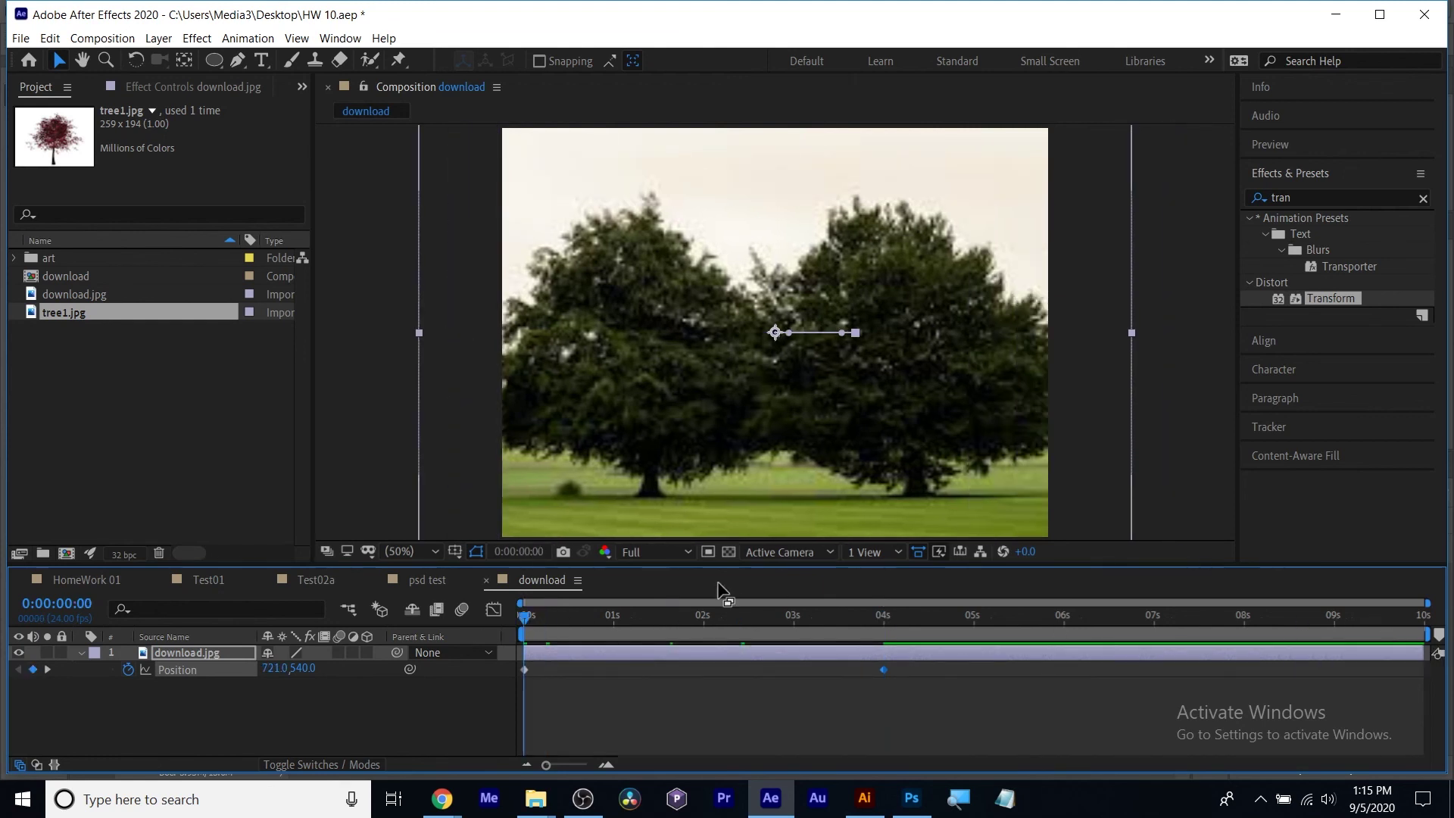
{"action": "left_click", "coordinate": [674, 552]}
{"action": "left_click", "coordinate": [657, 663]}
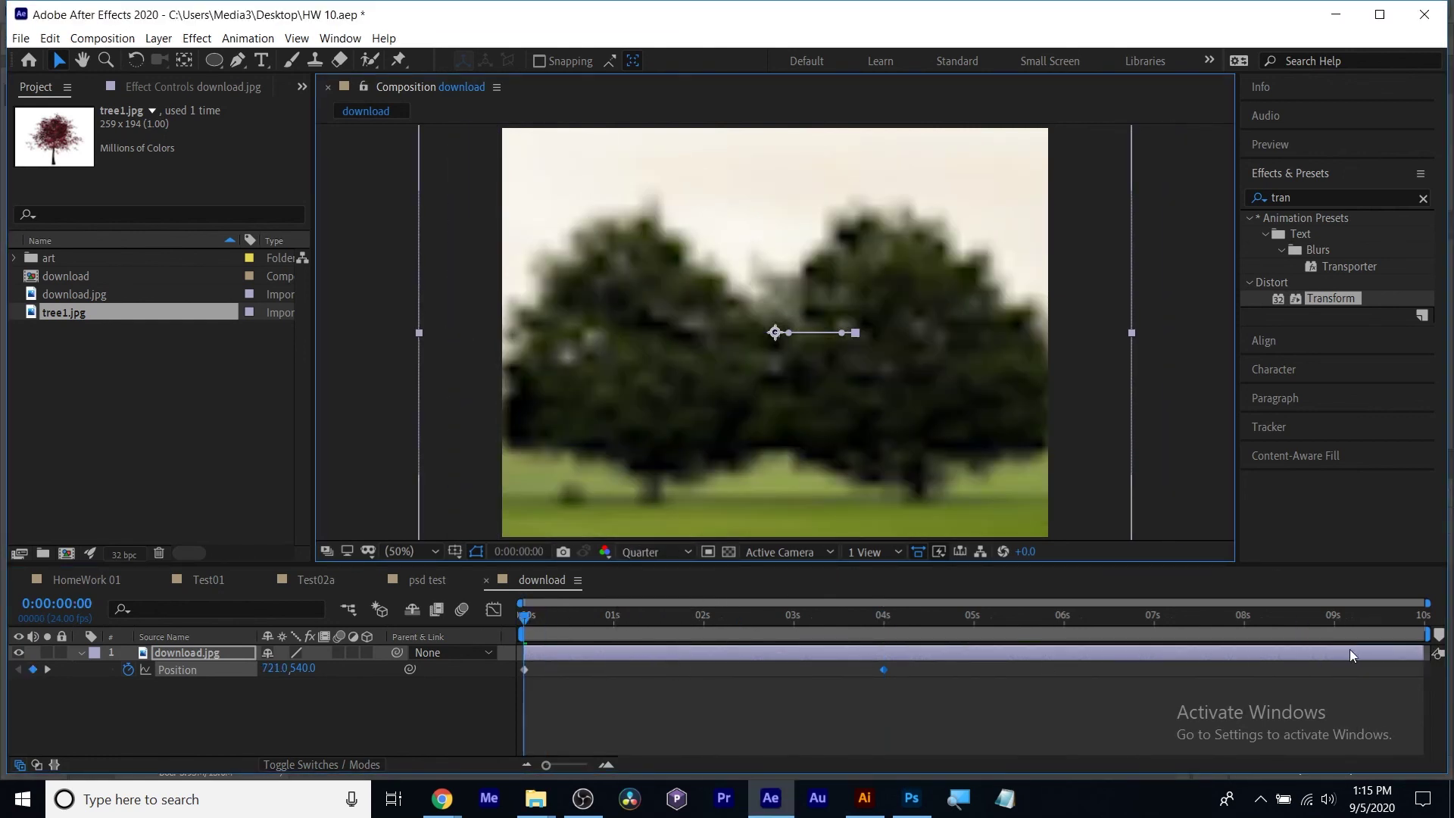
Shorten the work area to end just past the 4-second Position keyframe and play a preview of the movement.
{"action": "left_click_drag", "start_coordinate": [1427, 634], "coordinate": [912, 634]}
{"action": "key", "text": "space"}
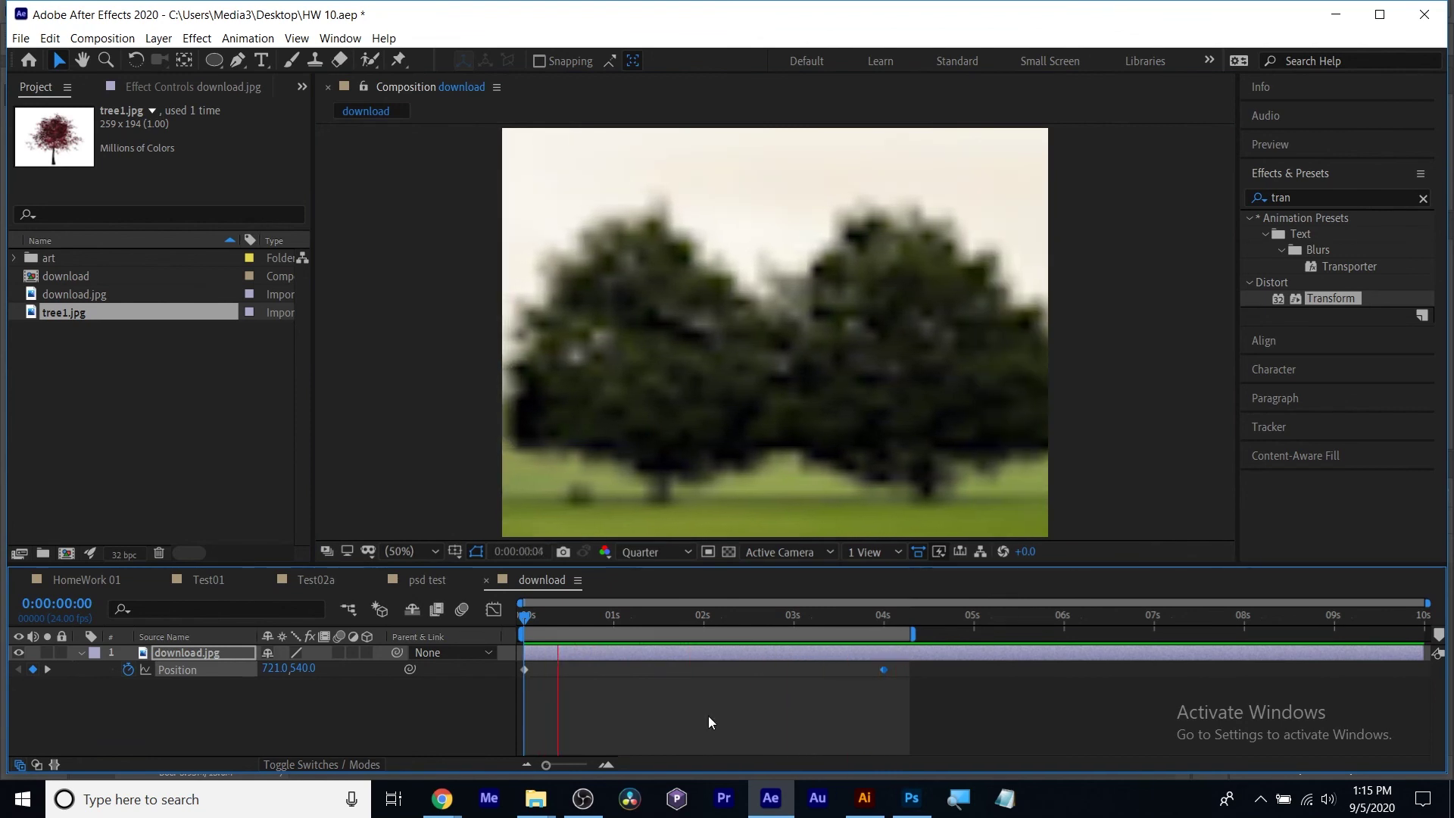
{"action": "left_click", "coordinate": [707, 715]}
{"action": "left_click", "coordinate": [717, 724]}
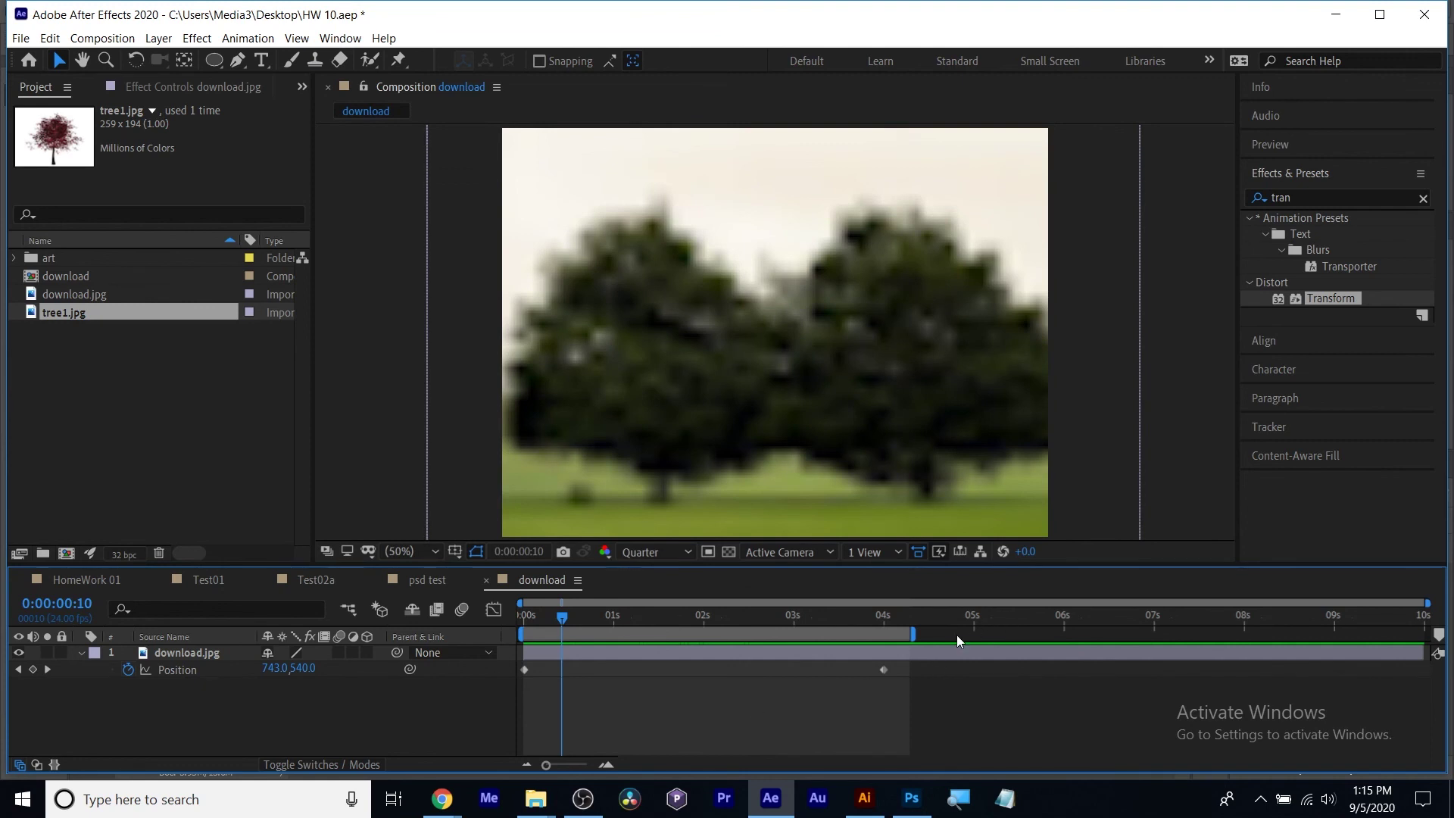
Extend the work area to about 5.5 seconds, then move the second Position keyframe just past its end and return to the start.
{"action": "left_click_drag", "start_coordinate": [923, 633], "coordinate": [1027, 630]}
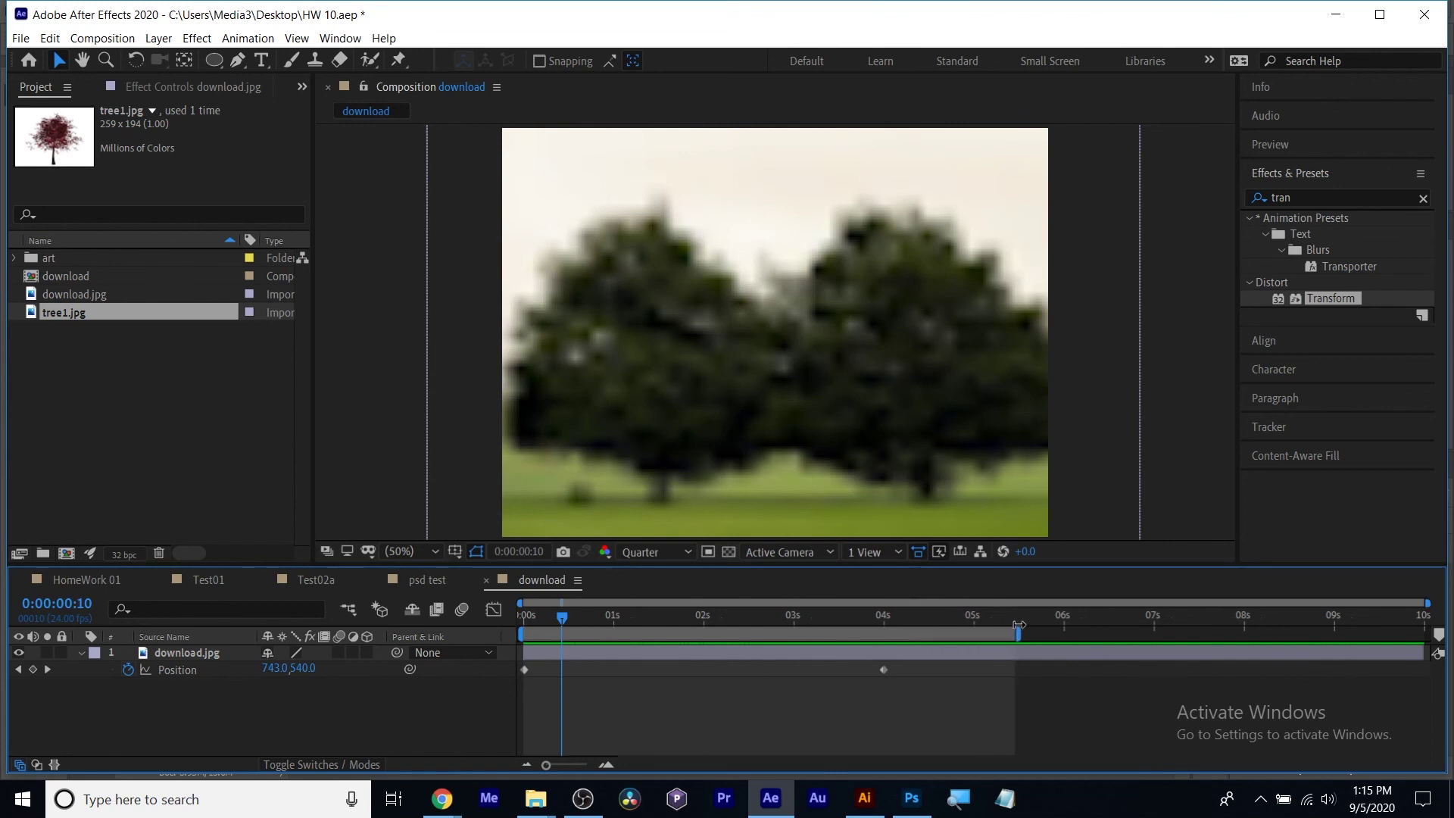
{"action": "left_click", "coordinate": [885, 671]}
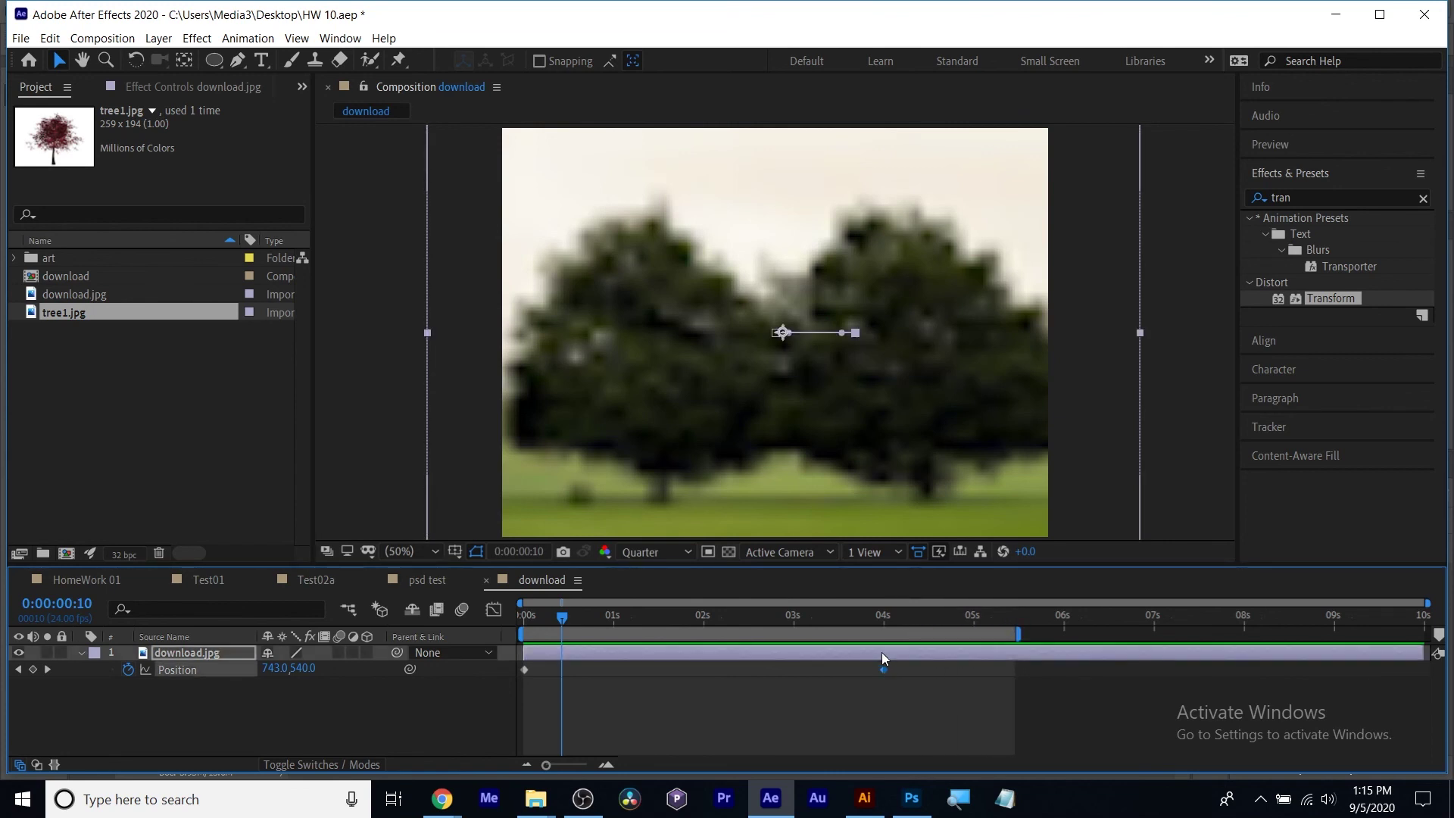
{"action": "left_click", "coordinate": [48, 669]}
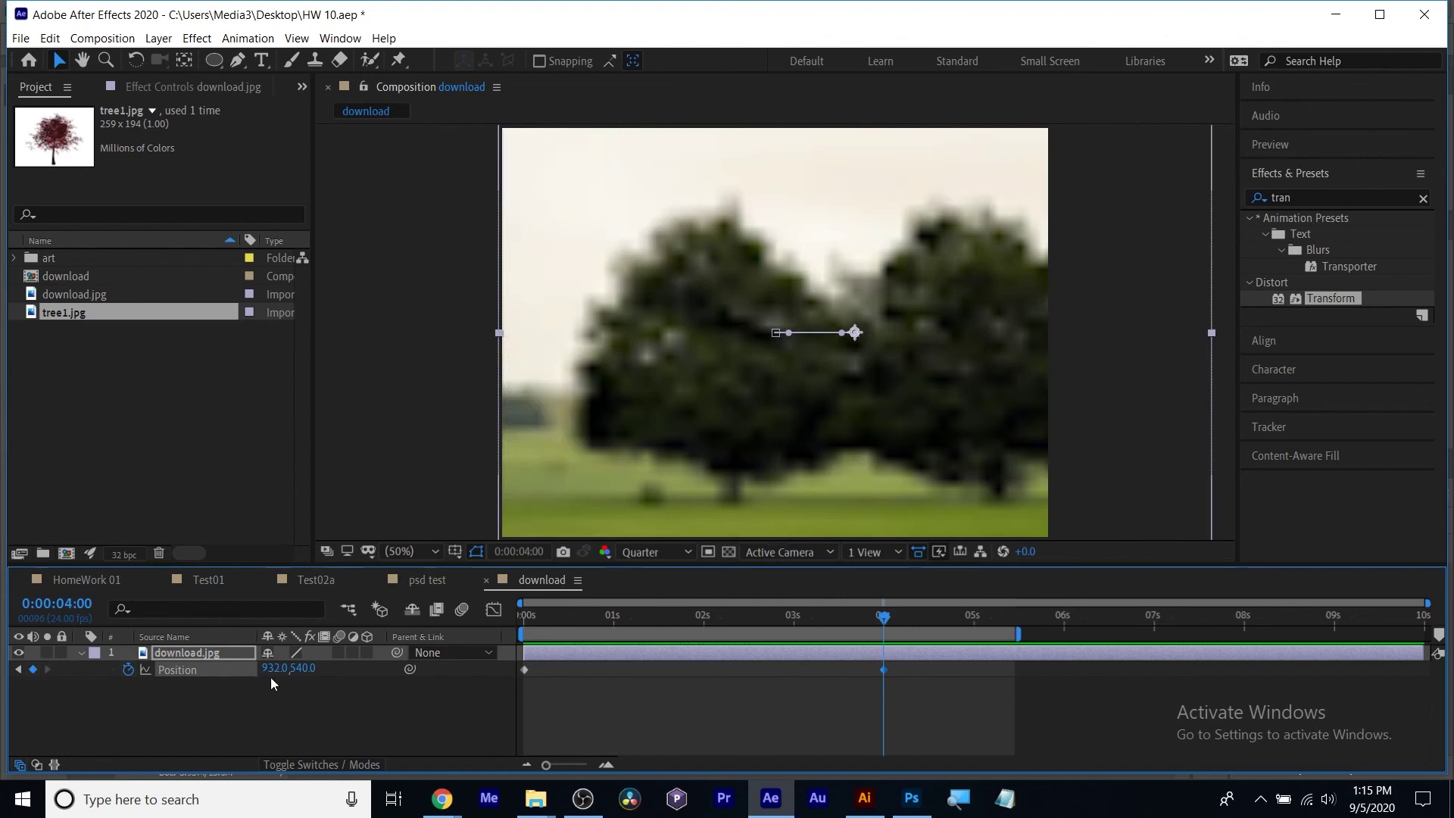
{"action": "left_click_drag", "start_coordinate": [885, 669], "coordinate": [1026, 669]}
{"action": "left_click", "coordinate": [522, 618]}
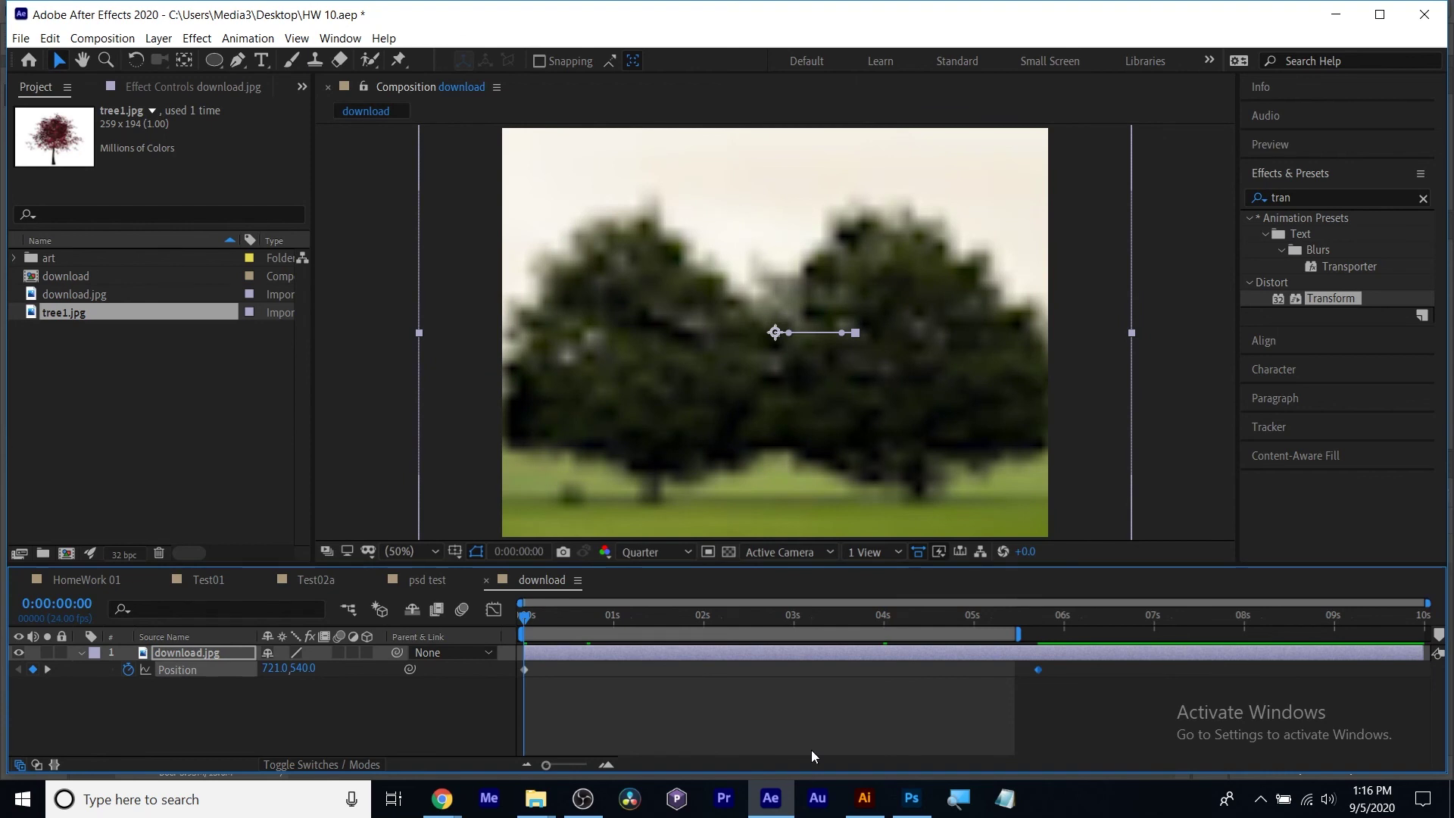
Preview the download.jpg layer's Position animation and return the playhead to the start.
{"action": "key", "text": "space"}
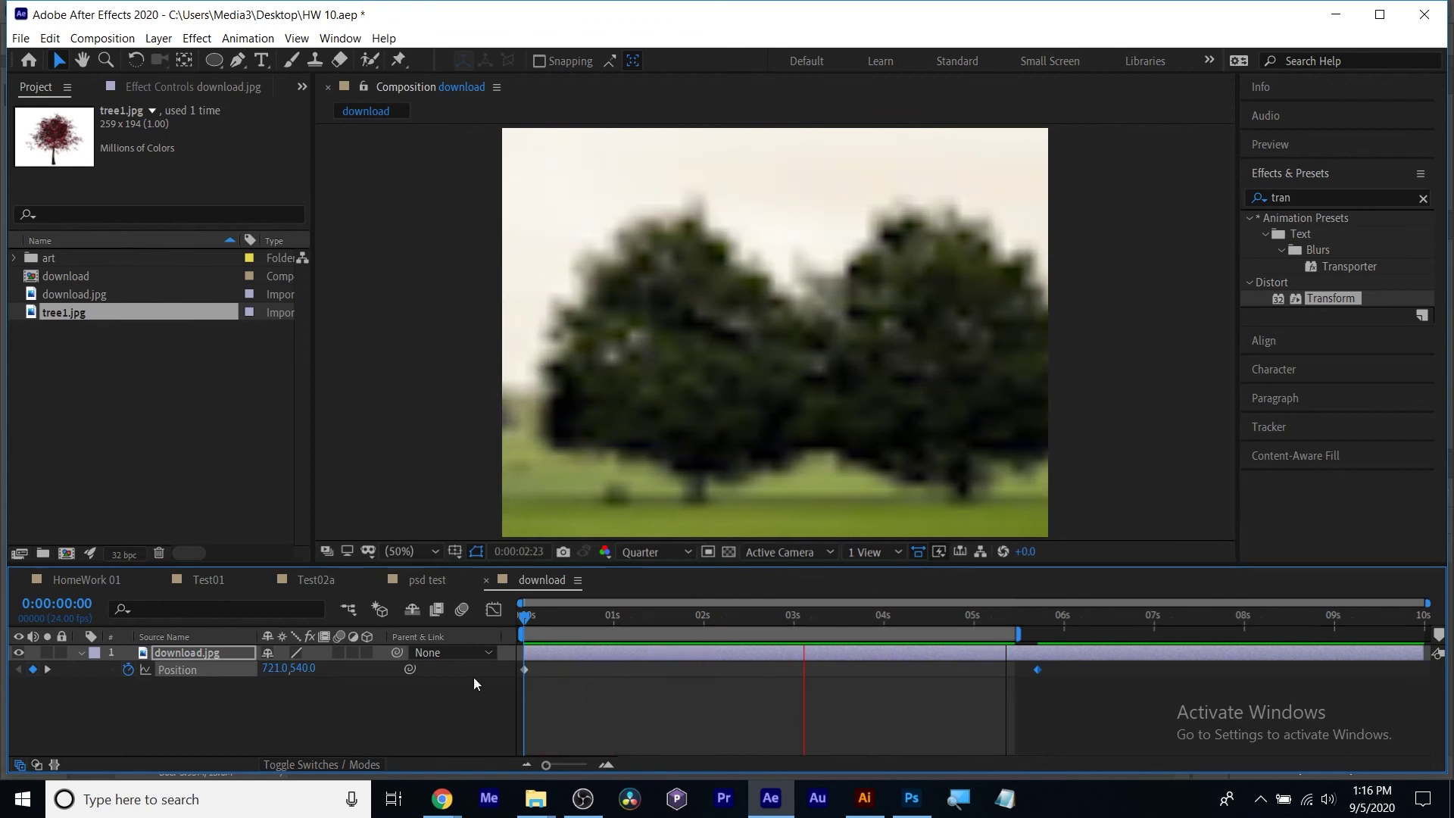
{"action": "key", "text": "space"}
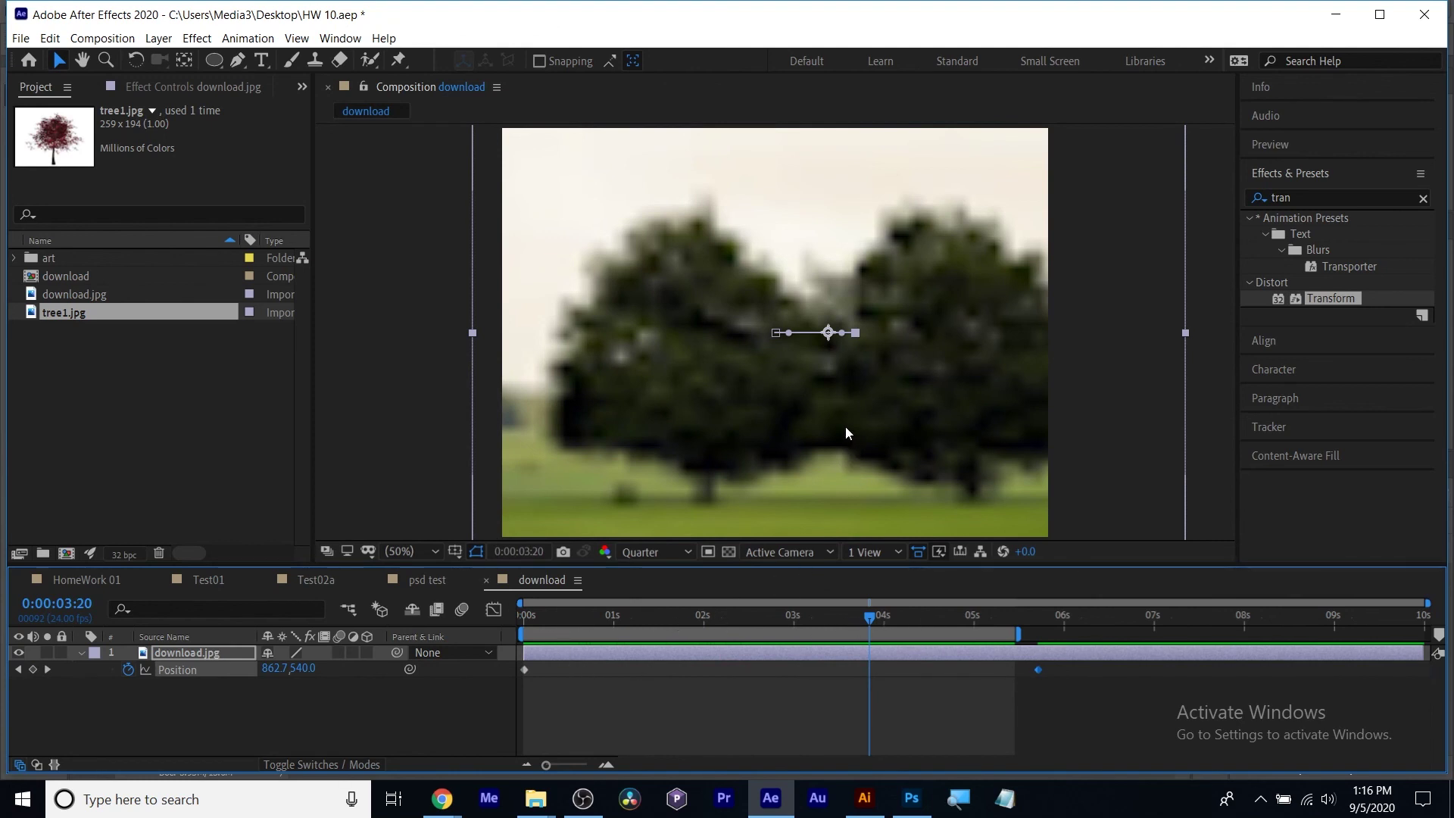
{"action": "left_click_drag", "start_coordinate": [647, 620], "coordinate": [491, 626]}
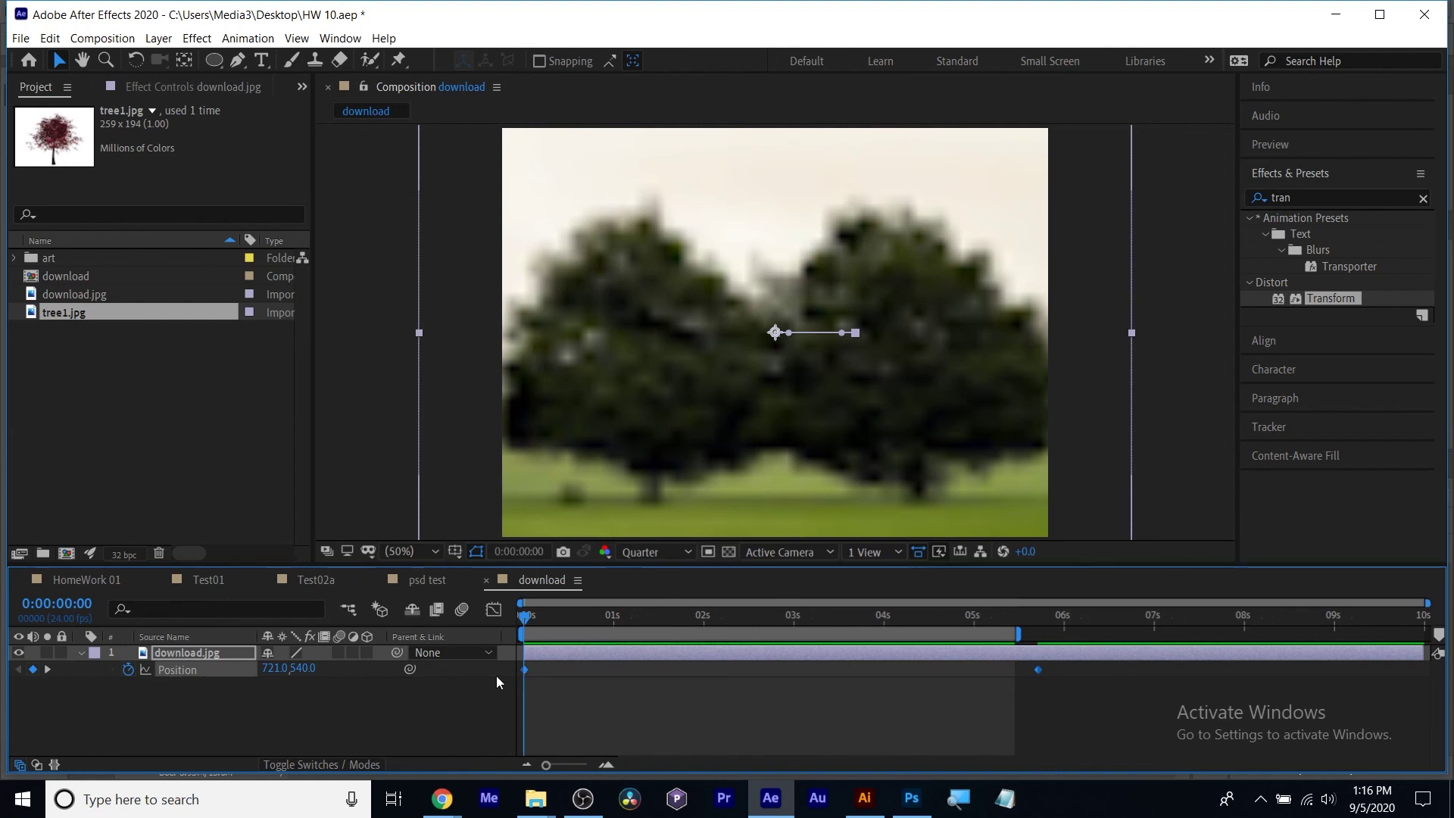
Apply Easy Ease to both Position keyframes and preview the movement with the work area extended to about 7 seconds.
{"action": "right_click", "coordinate": [524, 670]}
{"action": "mouse_move", "coordinate": [606, 655]}
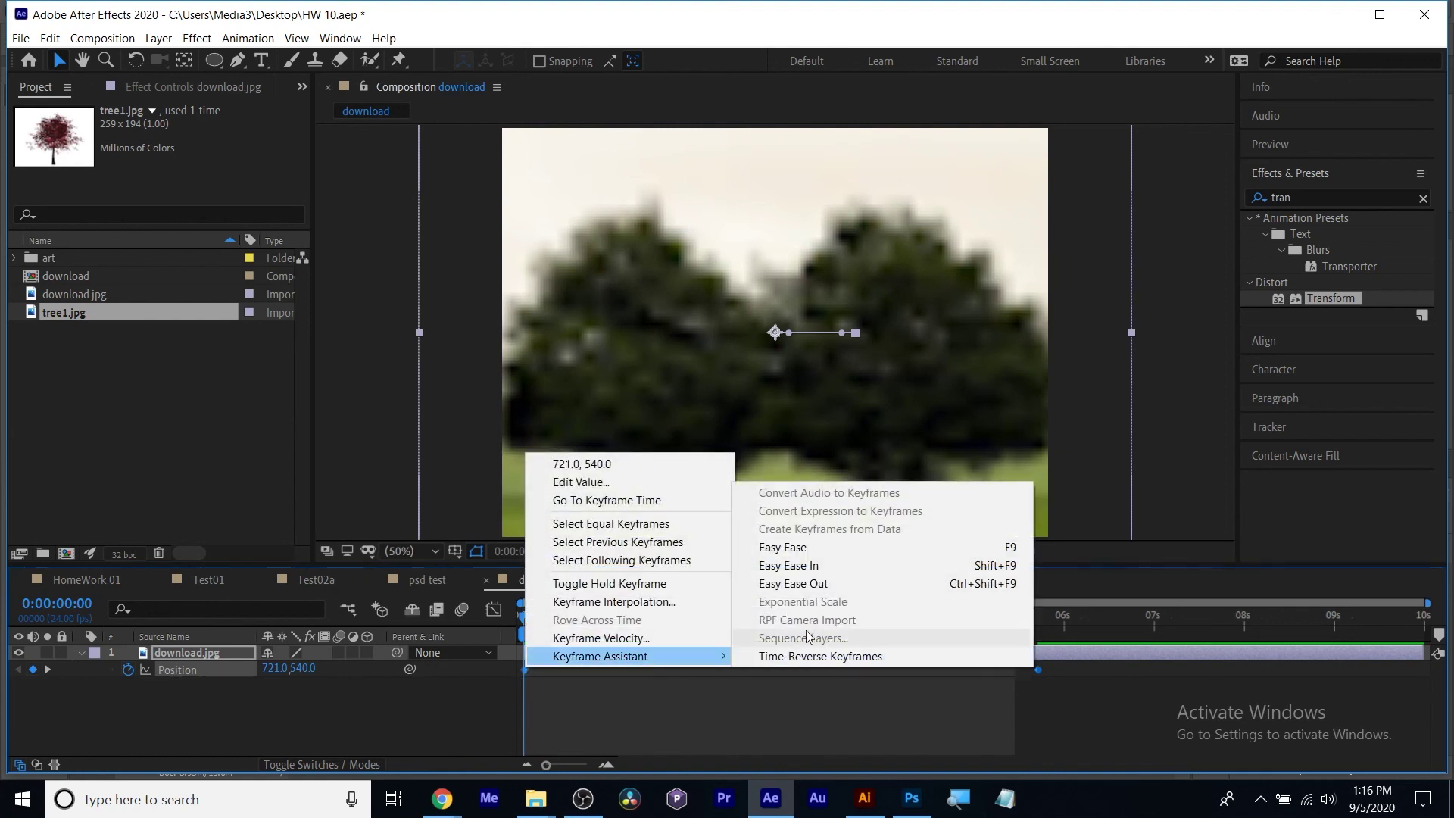
{"action": "left_click", "coordinate": [823, 553]}
{"action": "key", "text": "space"}
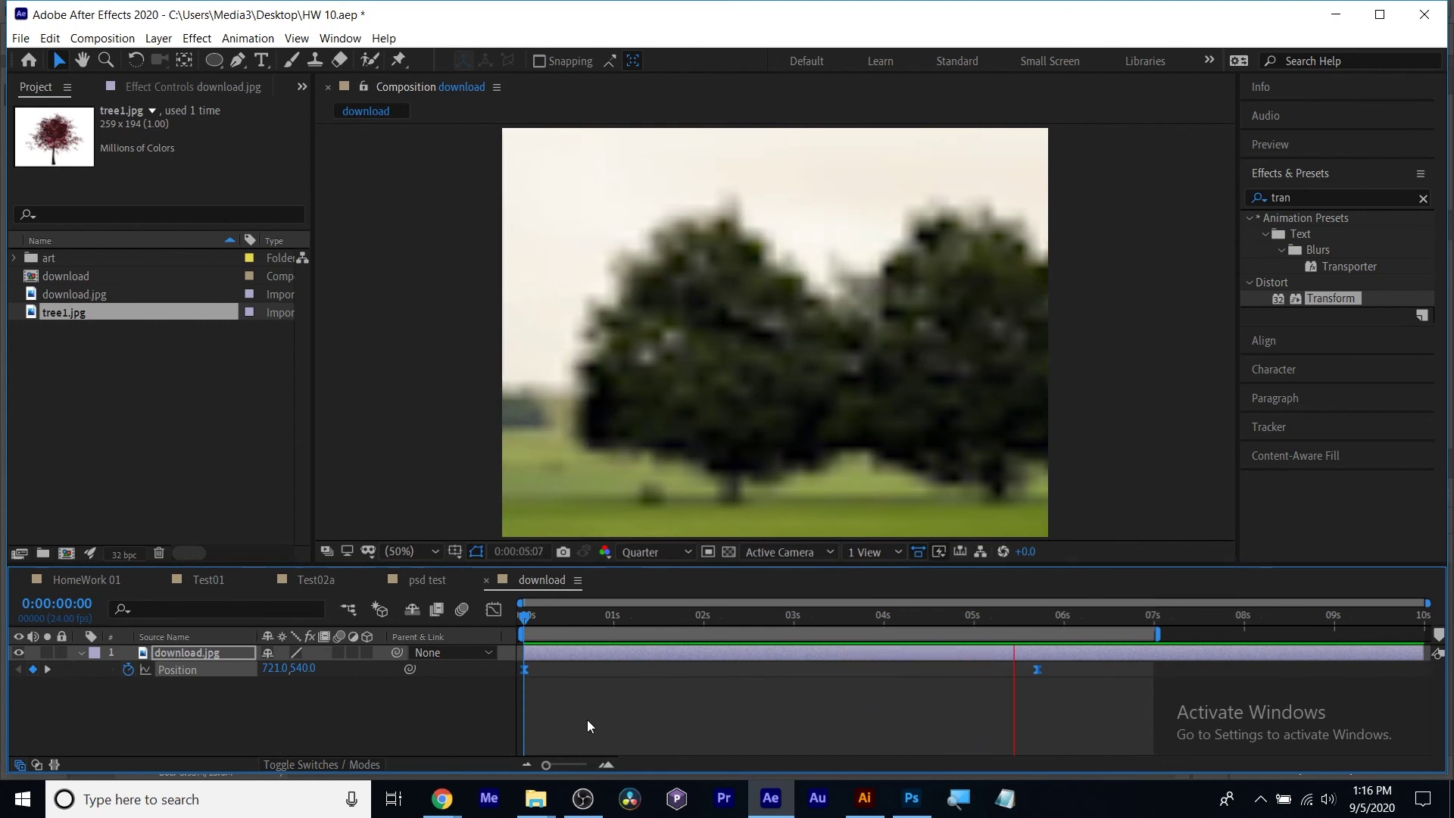
{"action": "key", "text": "space"}
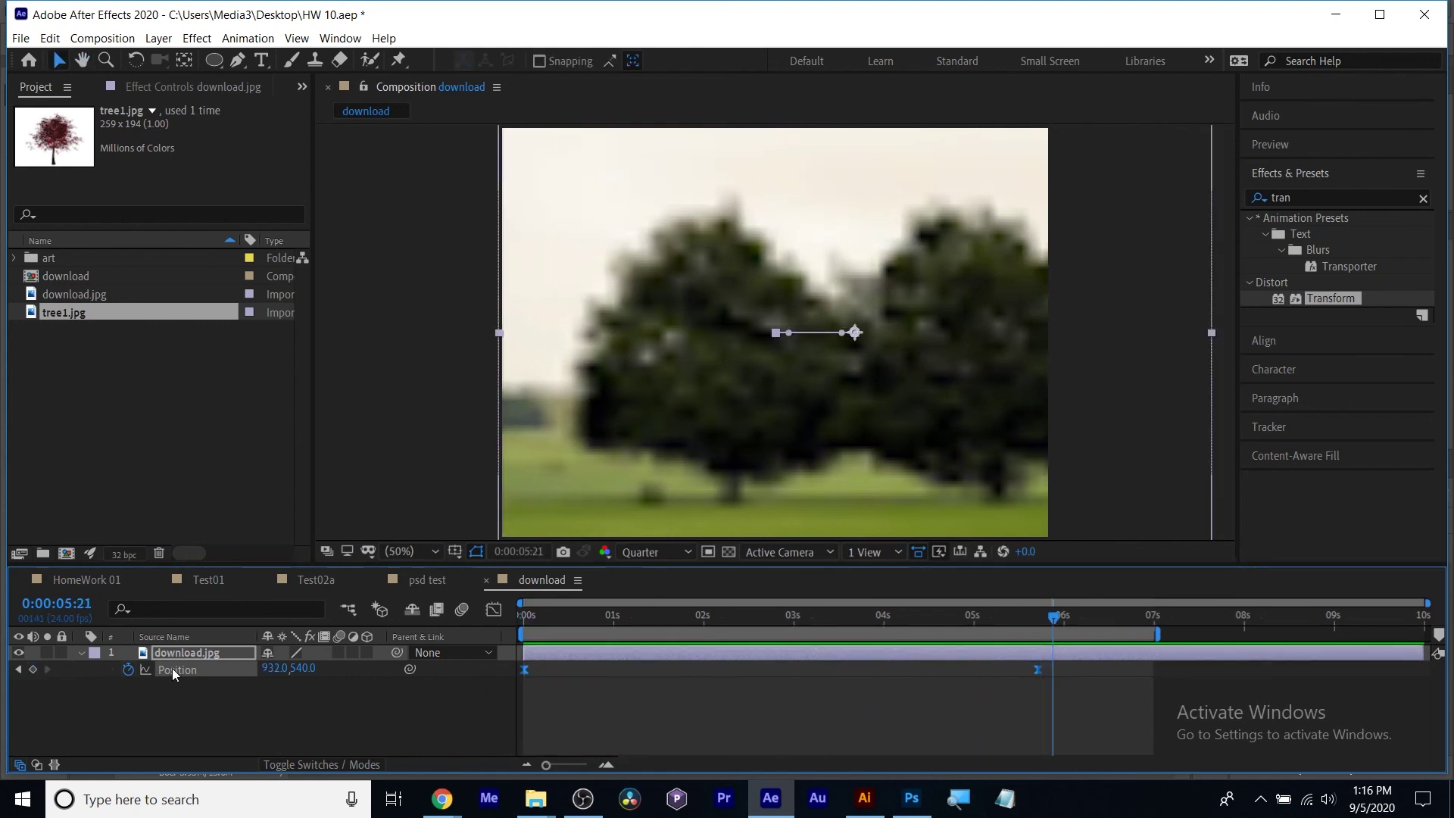
Remove all Position keyframes from the download.jpg layer and add a Scale keyframe at 0:00:00:00.
{"action": "left_click", "coordinate": [128, 670]}
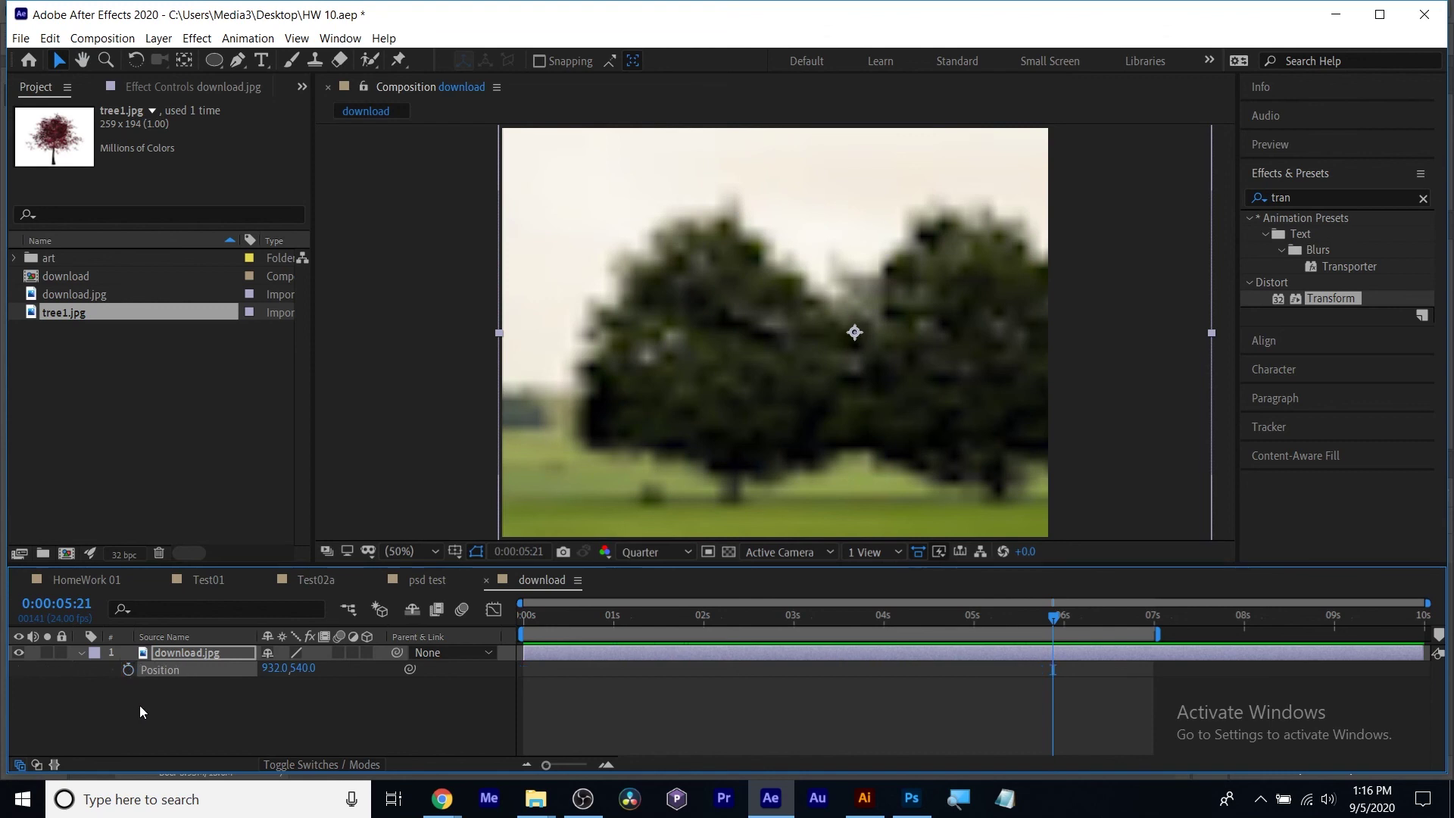
{"action": "key", "text": "Home"}
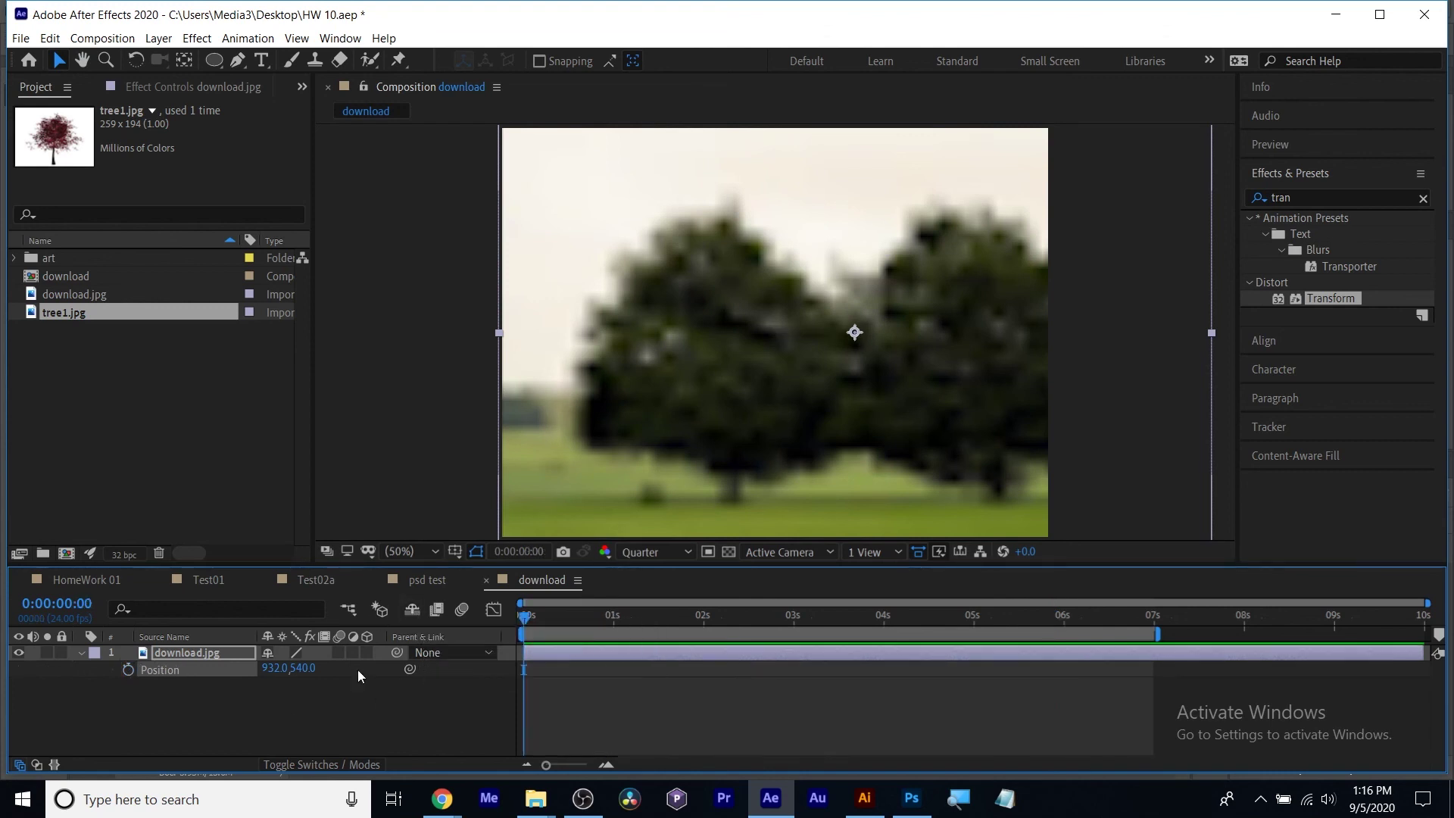
{"action": "key", "text": "s"}
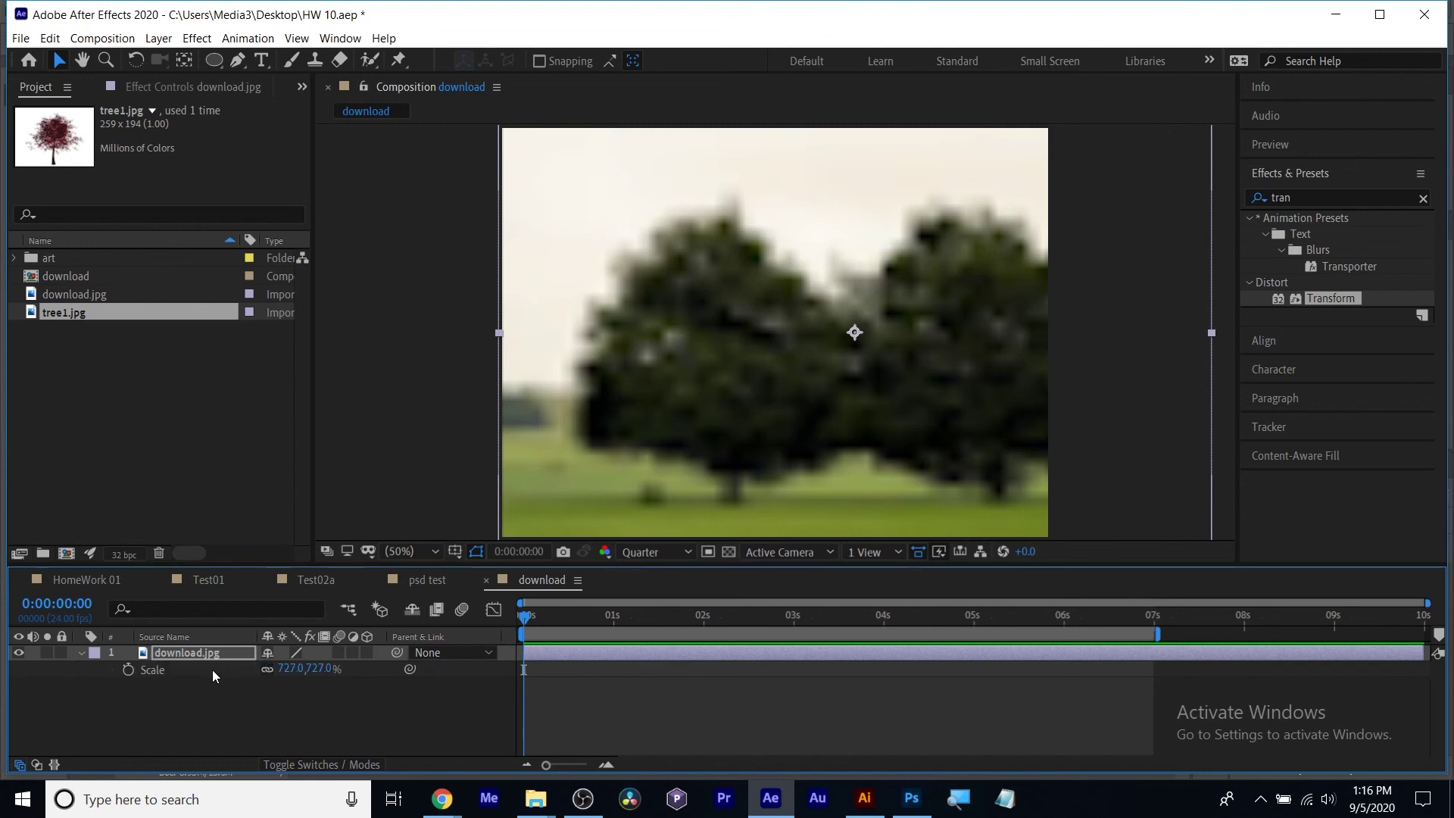
{"action": "left_click", "coordinate": [128, 669]}
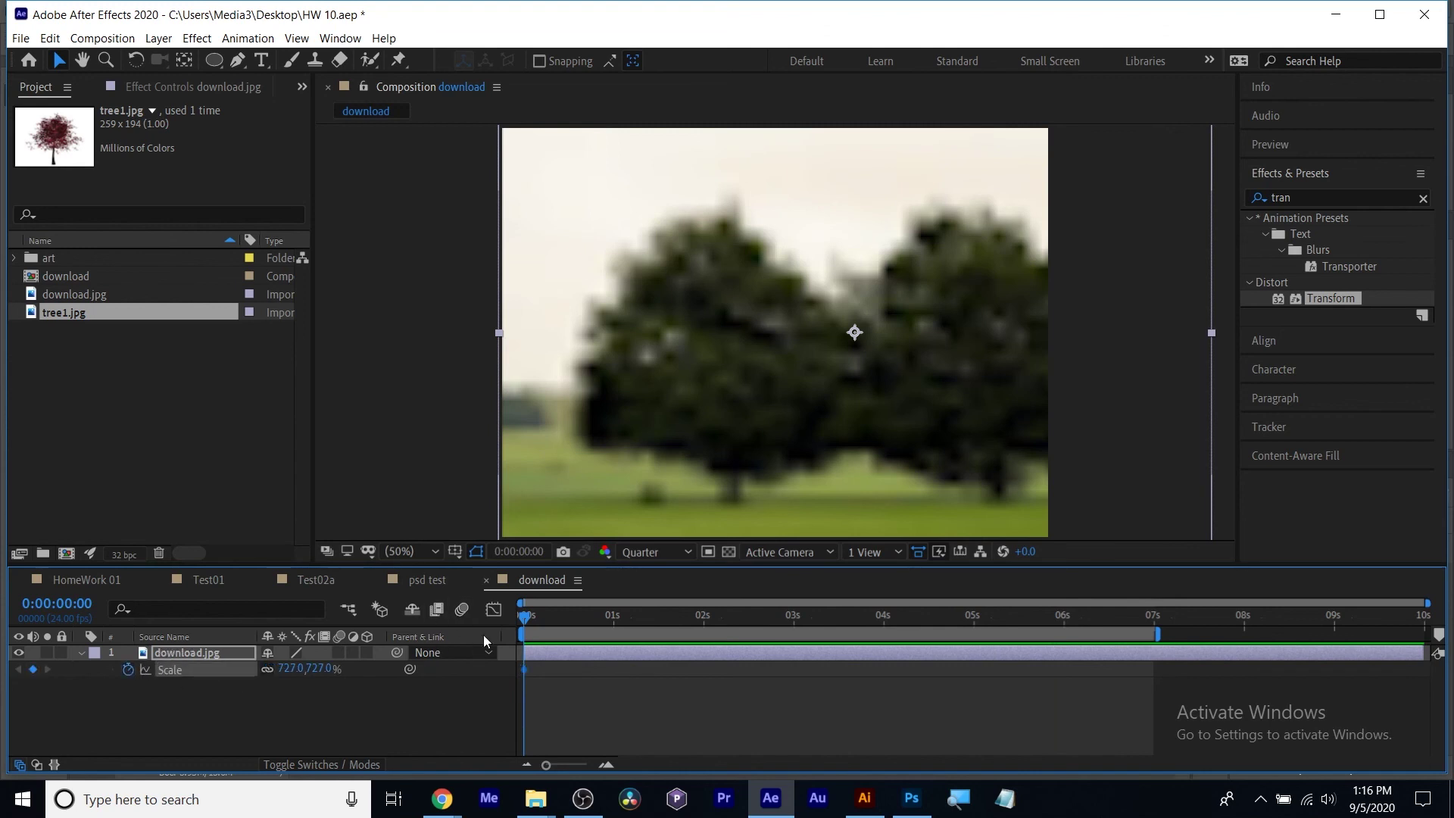
Add a second Scale keyframe of 766% at 0:00:06:23 and preview the zoom from the start.
{"action": "left_click_drag", "start_coordinate": [528, 620], "coordinate": [1161, 639]}
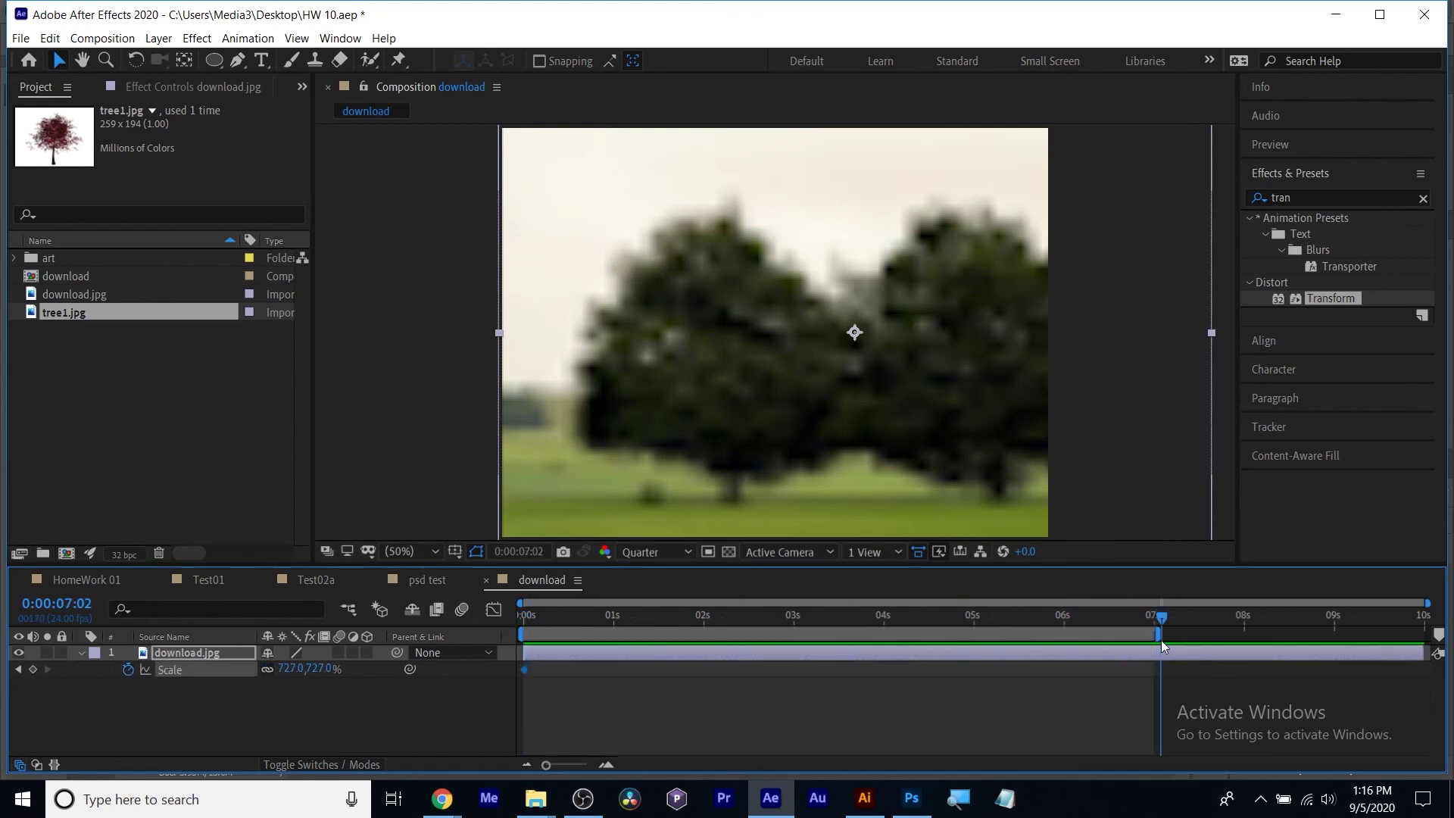
{"action": "left_click_drag", "start_coordinate": [286, 669], "coordinate": [318, 668]}
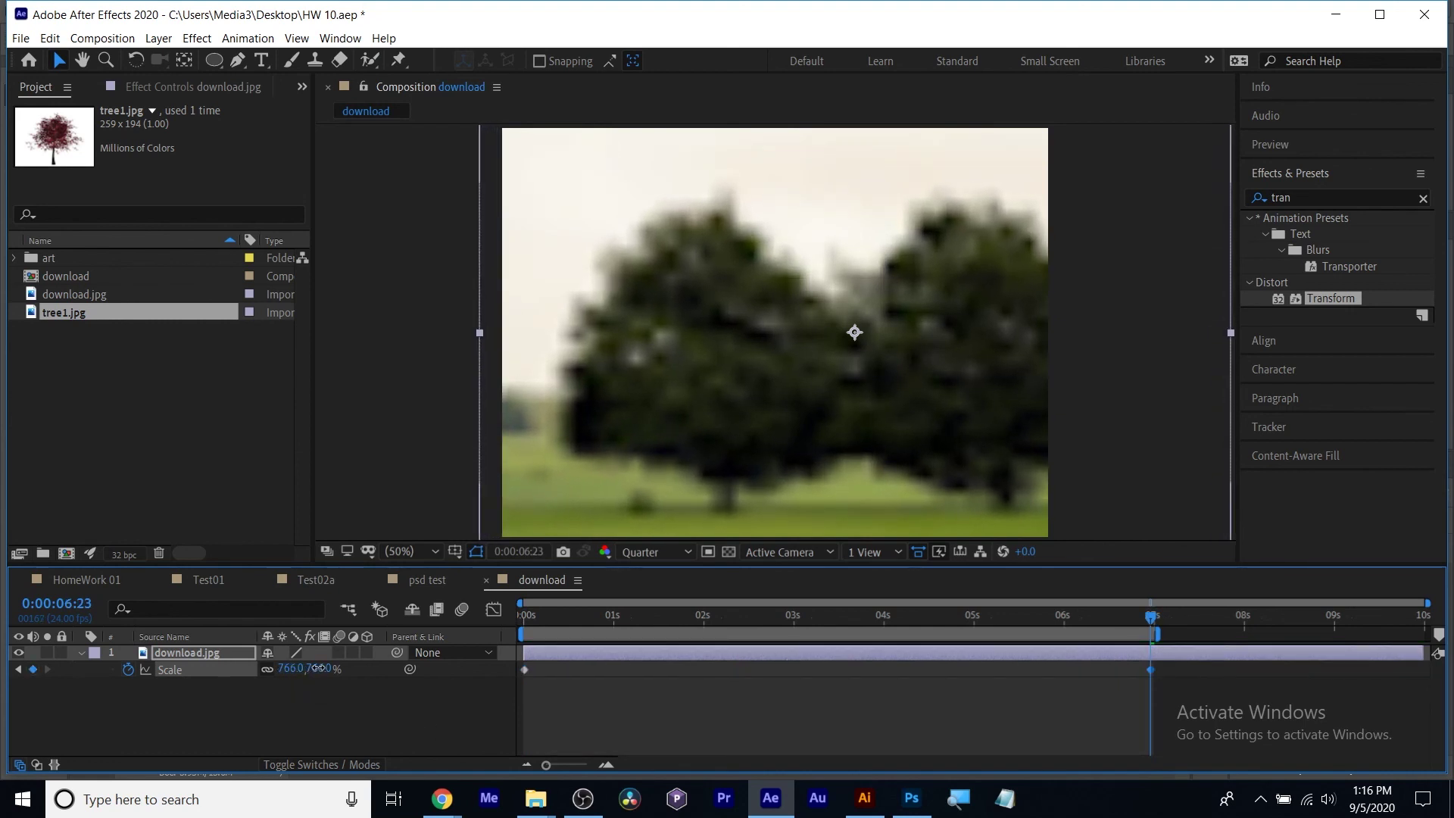
{"action": "key", "text": "Home"}
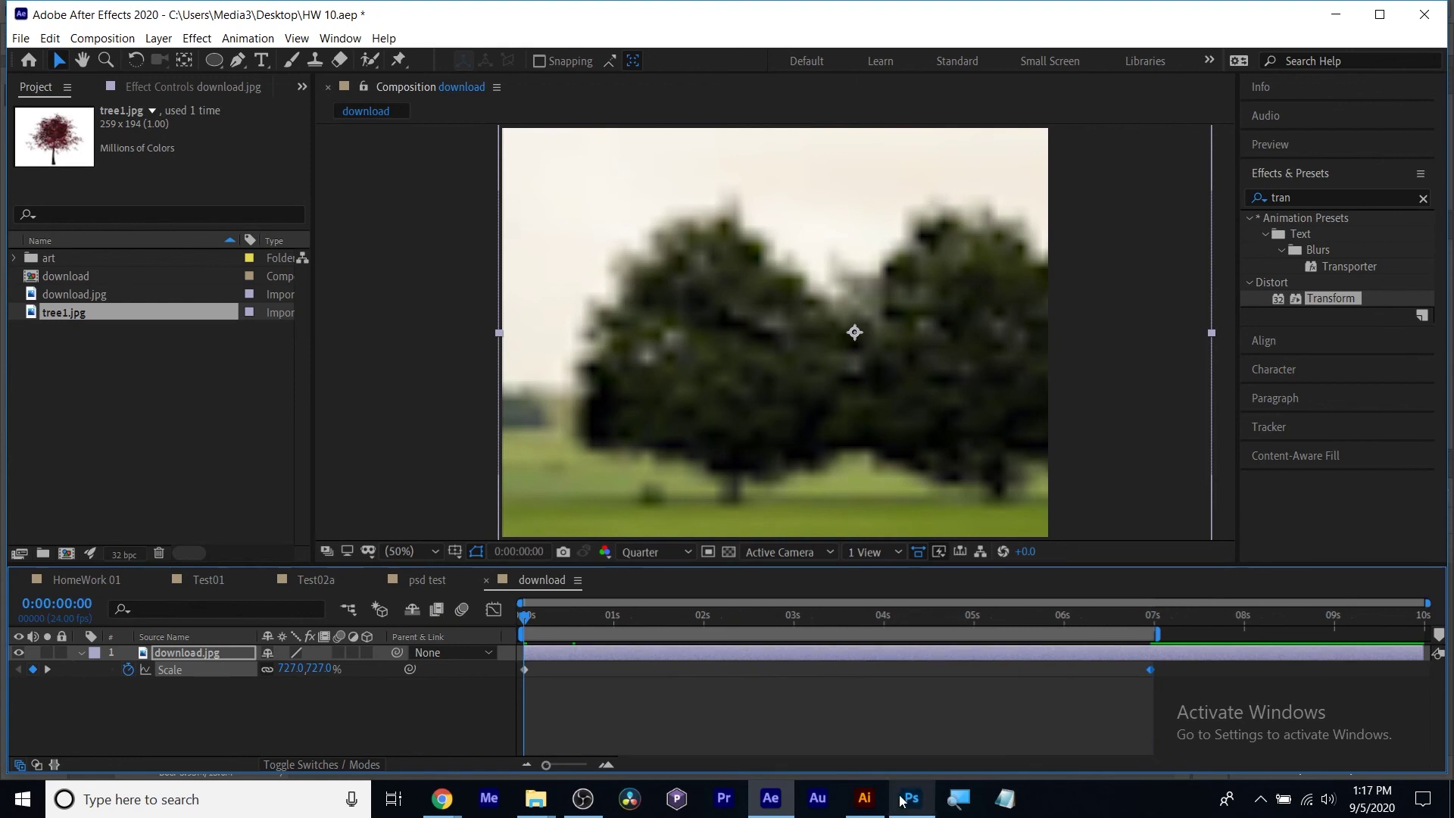
{"action": "key", "text": "space"}
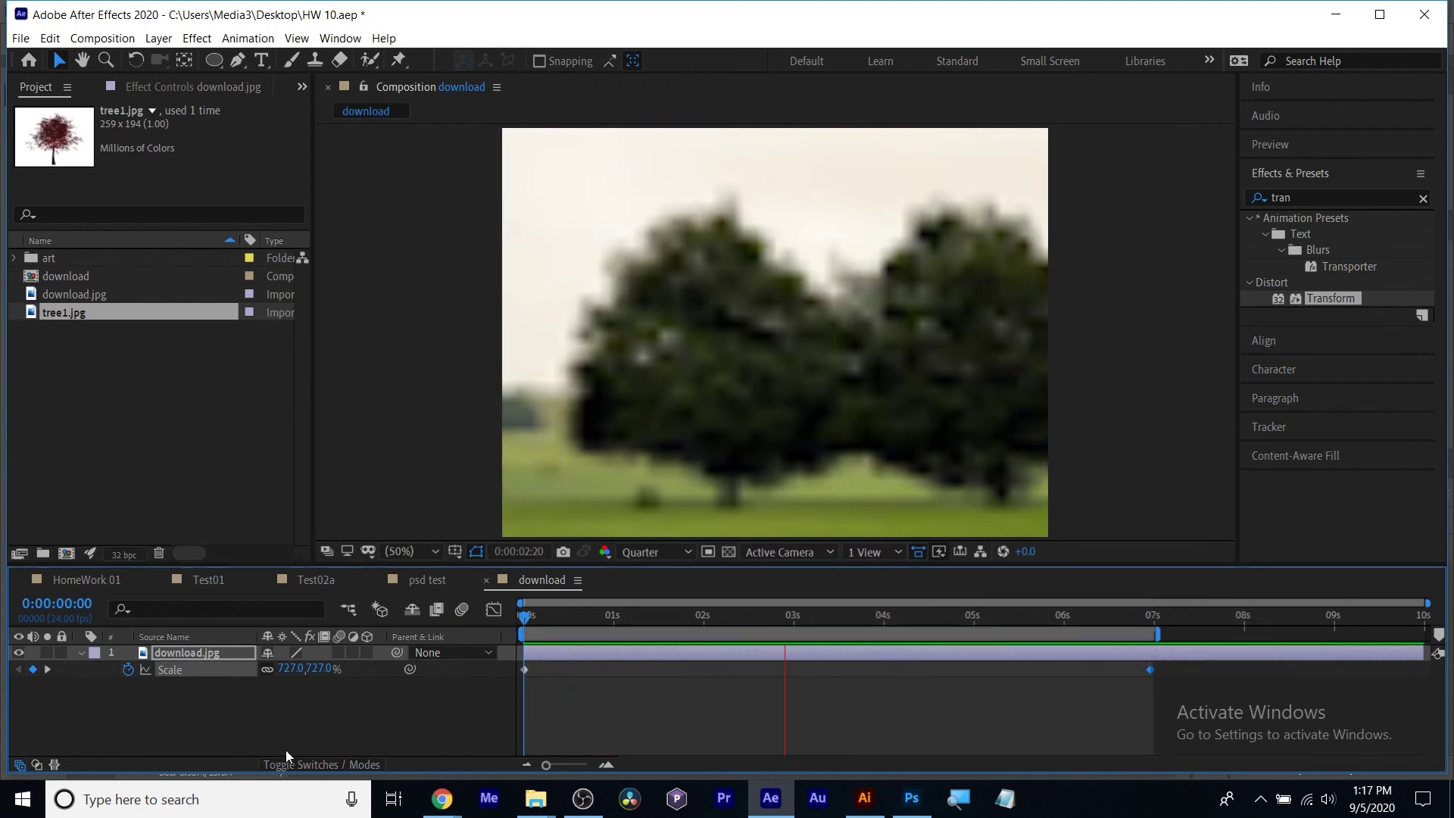
{"action": "key", "text": "space"}
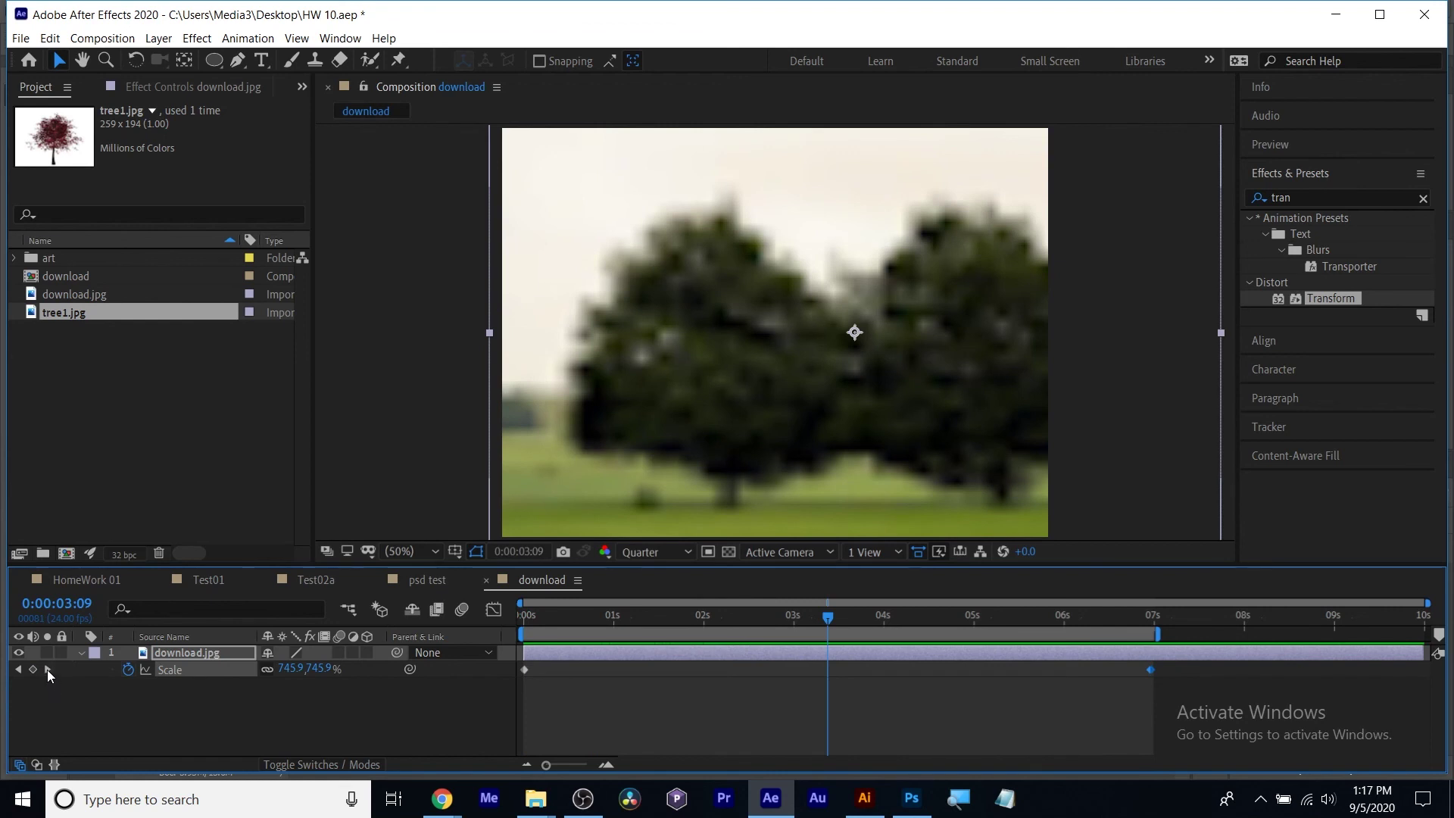
Increase the Scale value at the second keyframe and preview the stronger zoom from the start.
{"action": "left_click", "coordinate": [47, 670]}
{"action": "left_click_drag", "start_coordinate": [288, 669], "coordinate": [544, 641]}
{"action": "key", "text": "Home"}
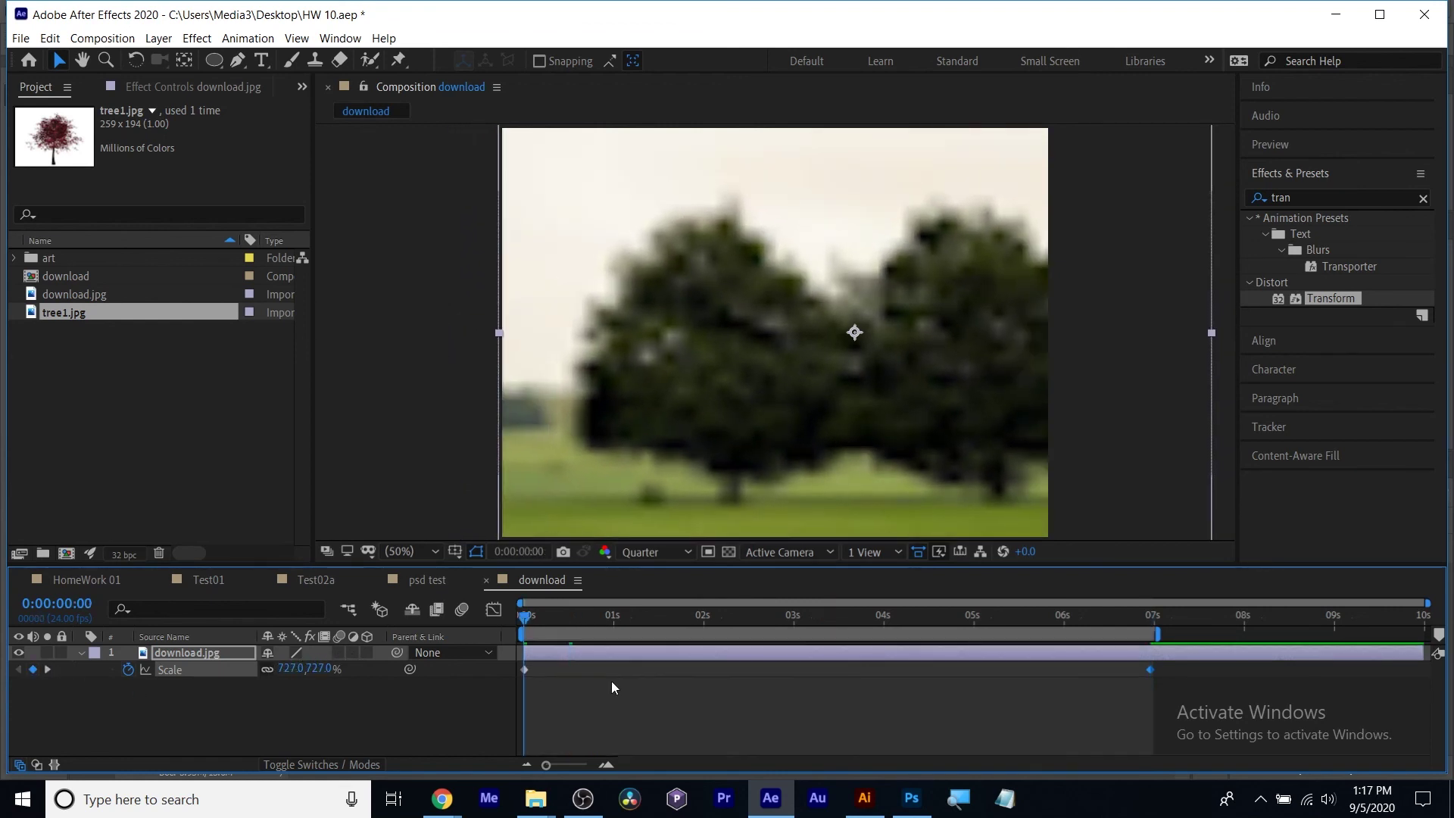
{"action": "key", "text": "space"}
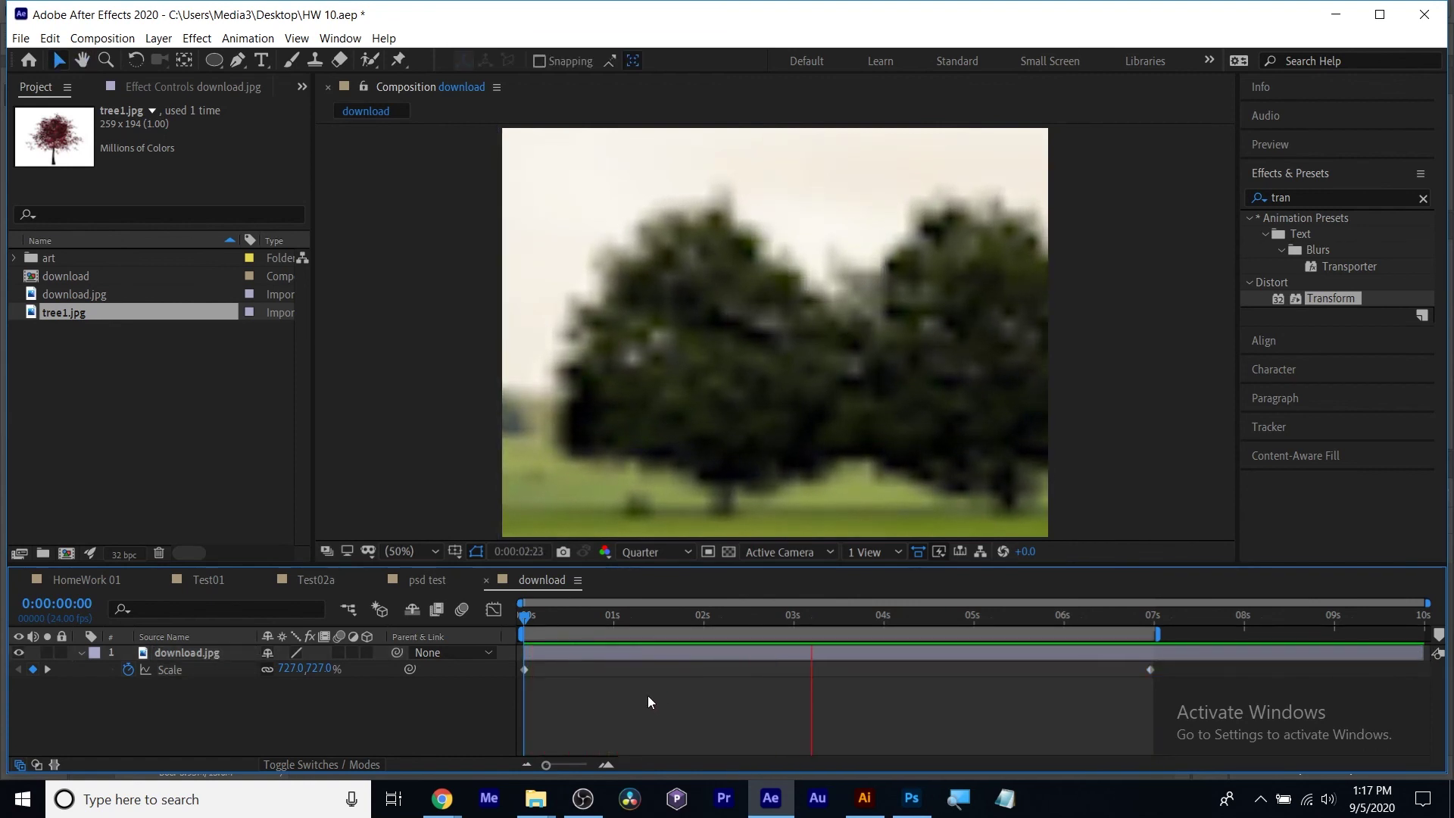
Apply Easy Ease to both Scale keyframes and preview the eased zoom.
{"action": "left_click", "coordinate": [168, 670]}
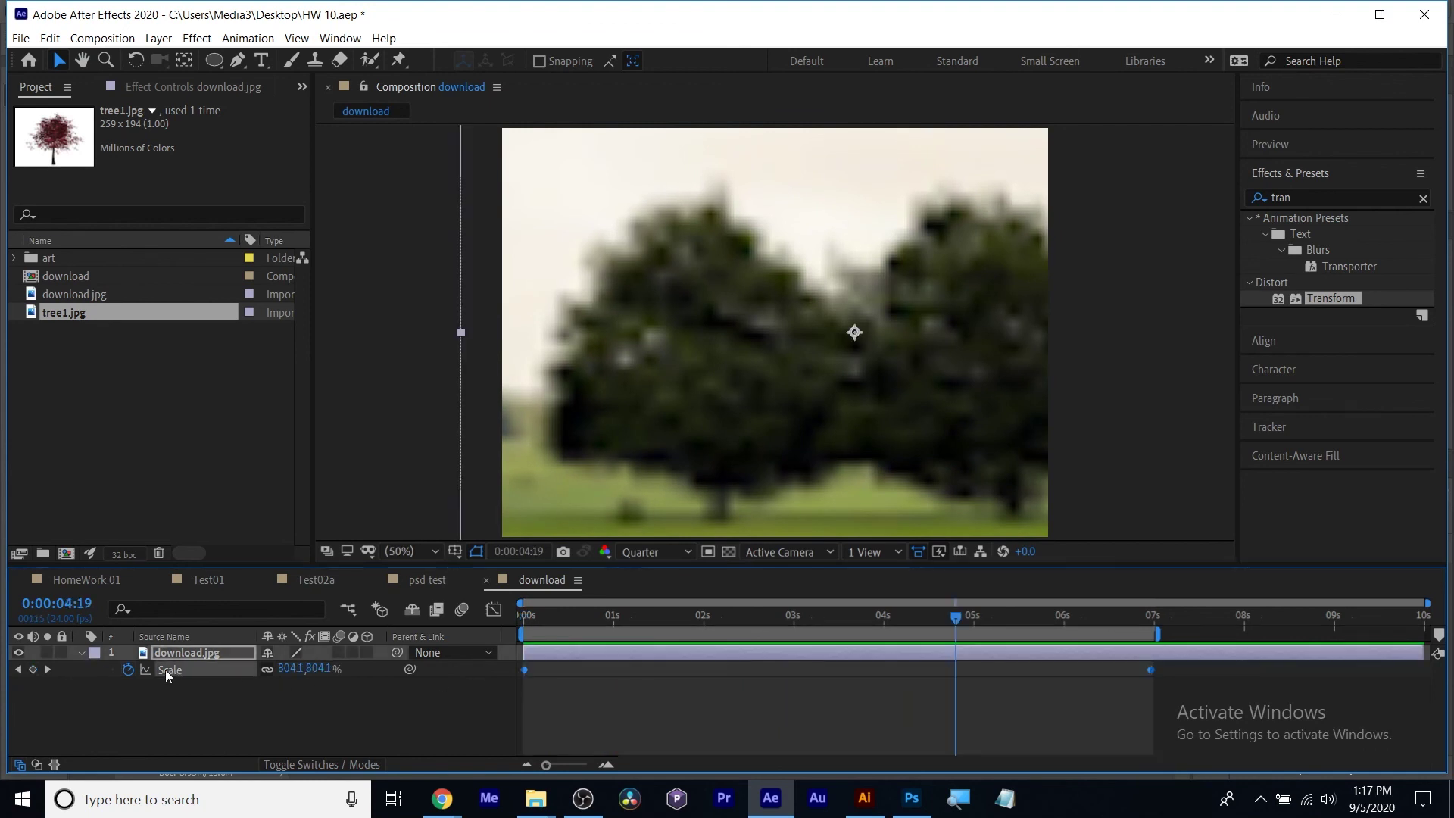
{"action": "right_click", "coordinate": [525, 669]}
{"action": "mouse_move", "coordinate": [606, 658]}
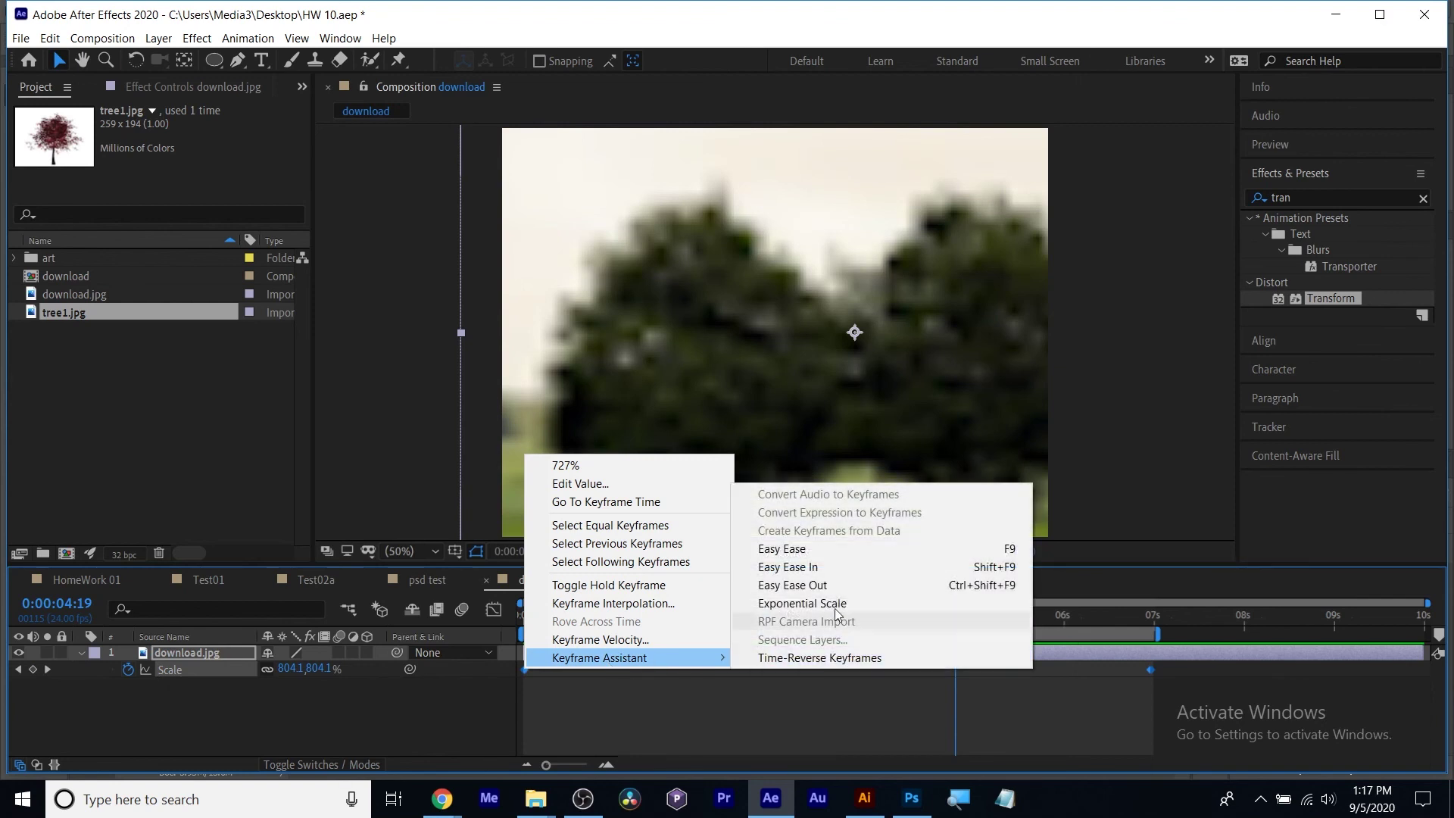
{"action": "left_click", "coordinate": [833, 547]}
{"action": "key", "text": "space"}
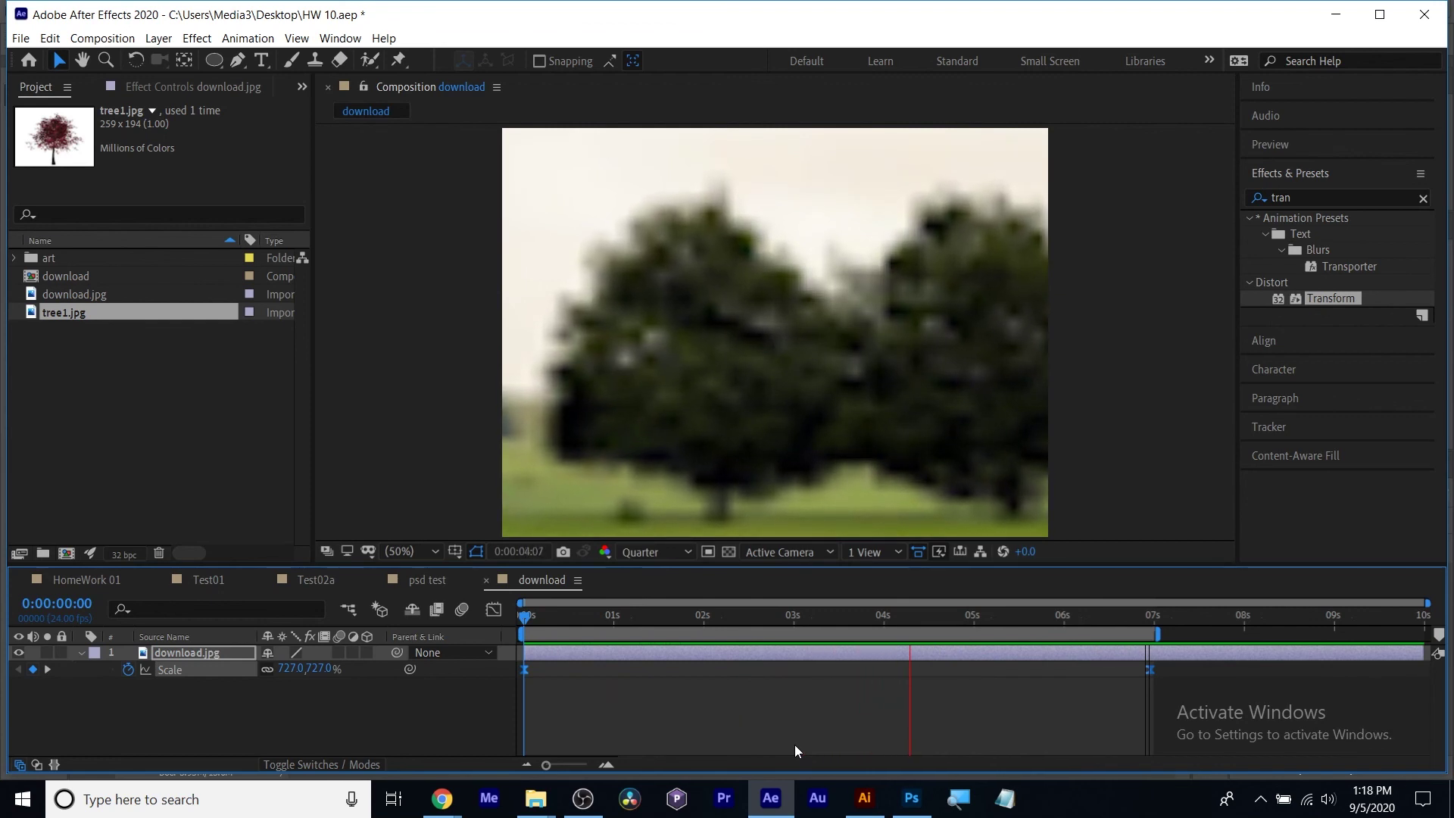
{"action": "key", "text": "space"}
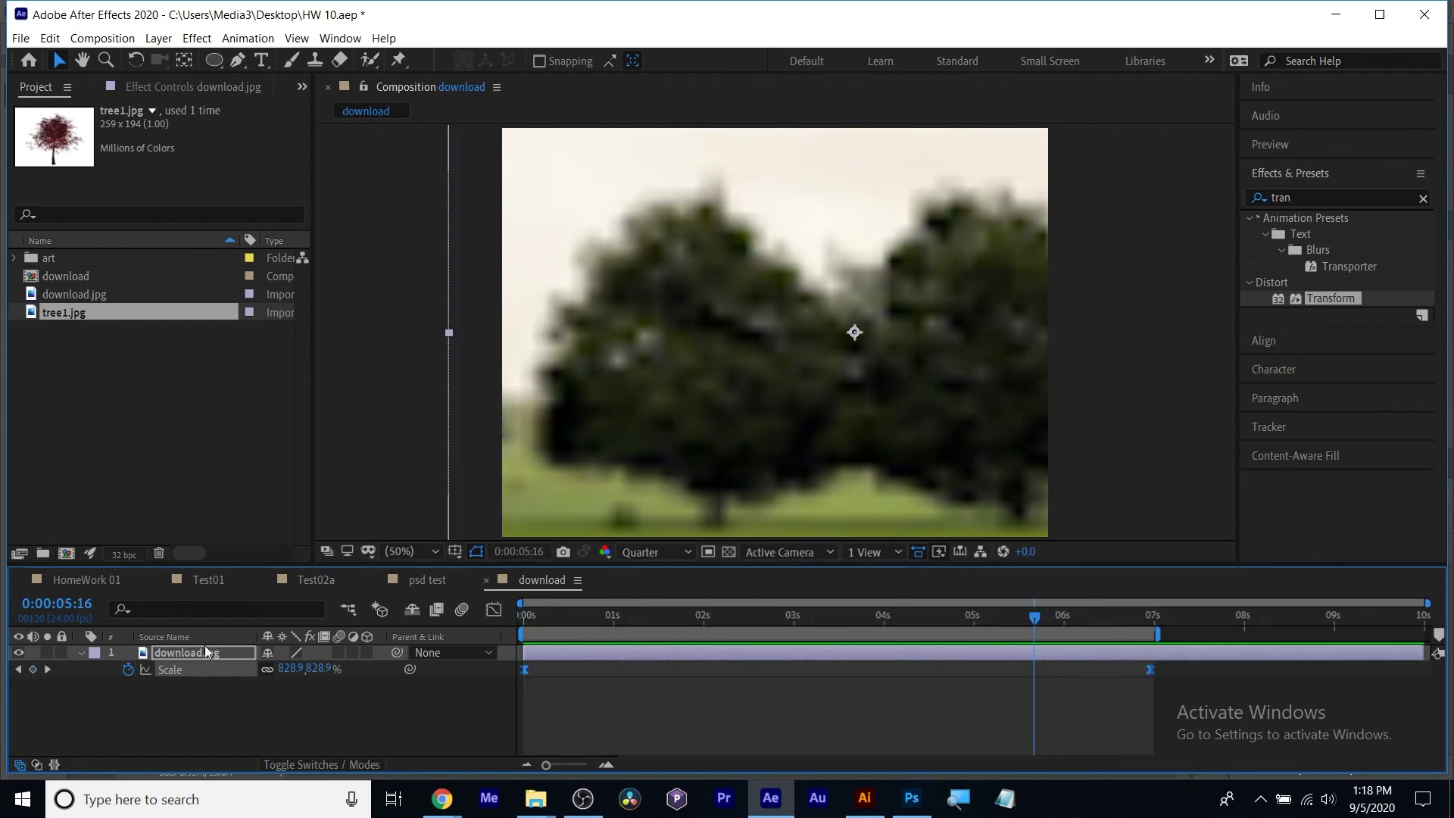
Delete the Scale keyframes and the download.jpg layer from the download composition.
{"action": "key", "text": "Delete"}
{"action": "left_click", "coordinate": [175, 698]}
{"action": "left_click", "coordinate": [178, 659]}
{"action": "key", "text": "Delete"}
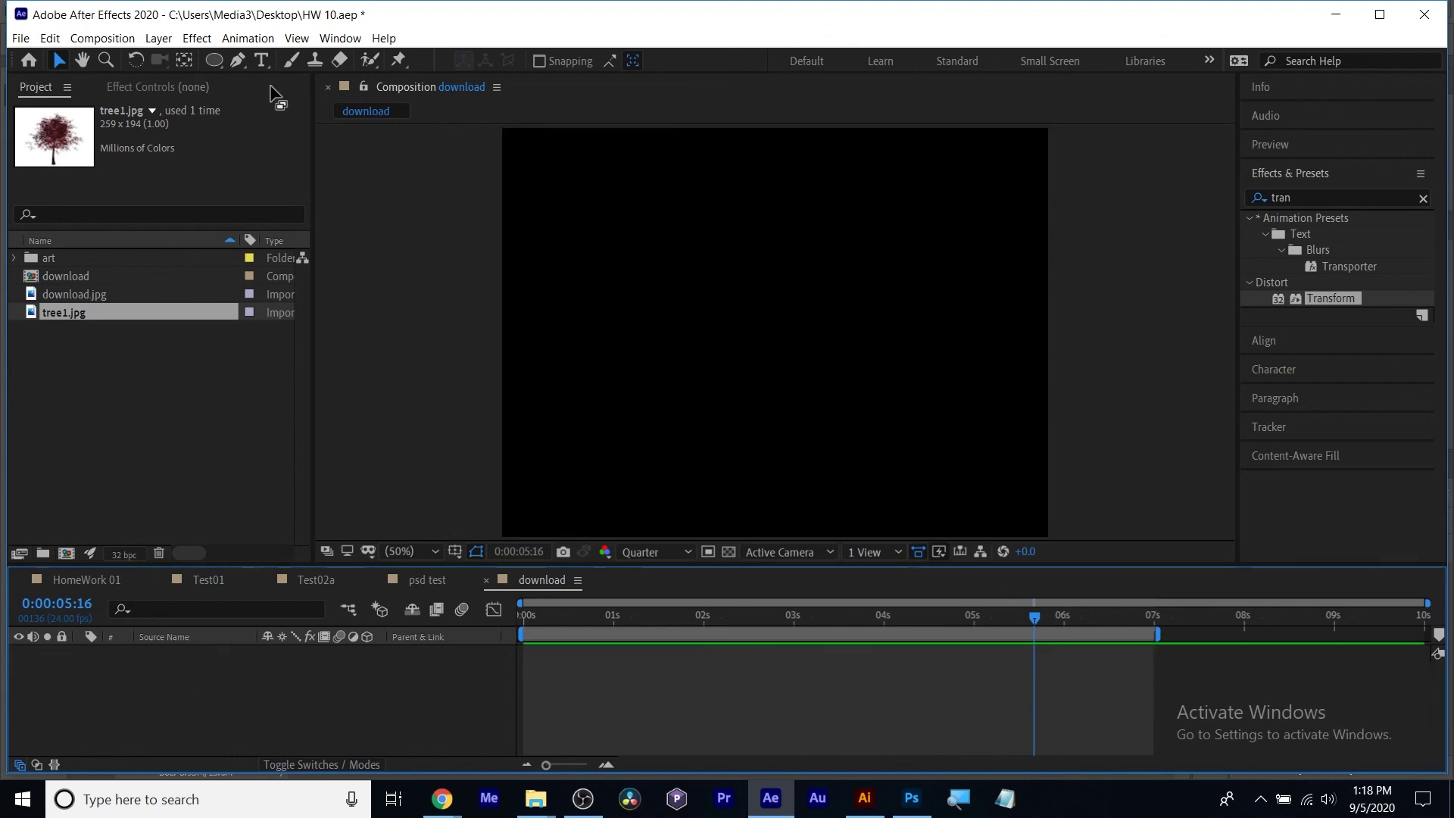
Add a text layer reading "M" near the middle of the composition.
{"action": "left_click", "coordinate": [261, 60]}
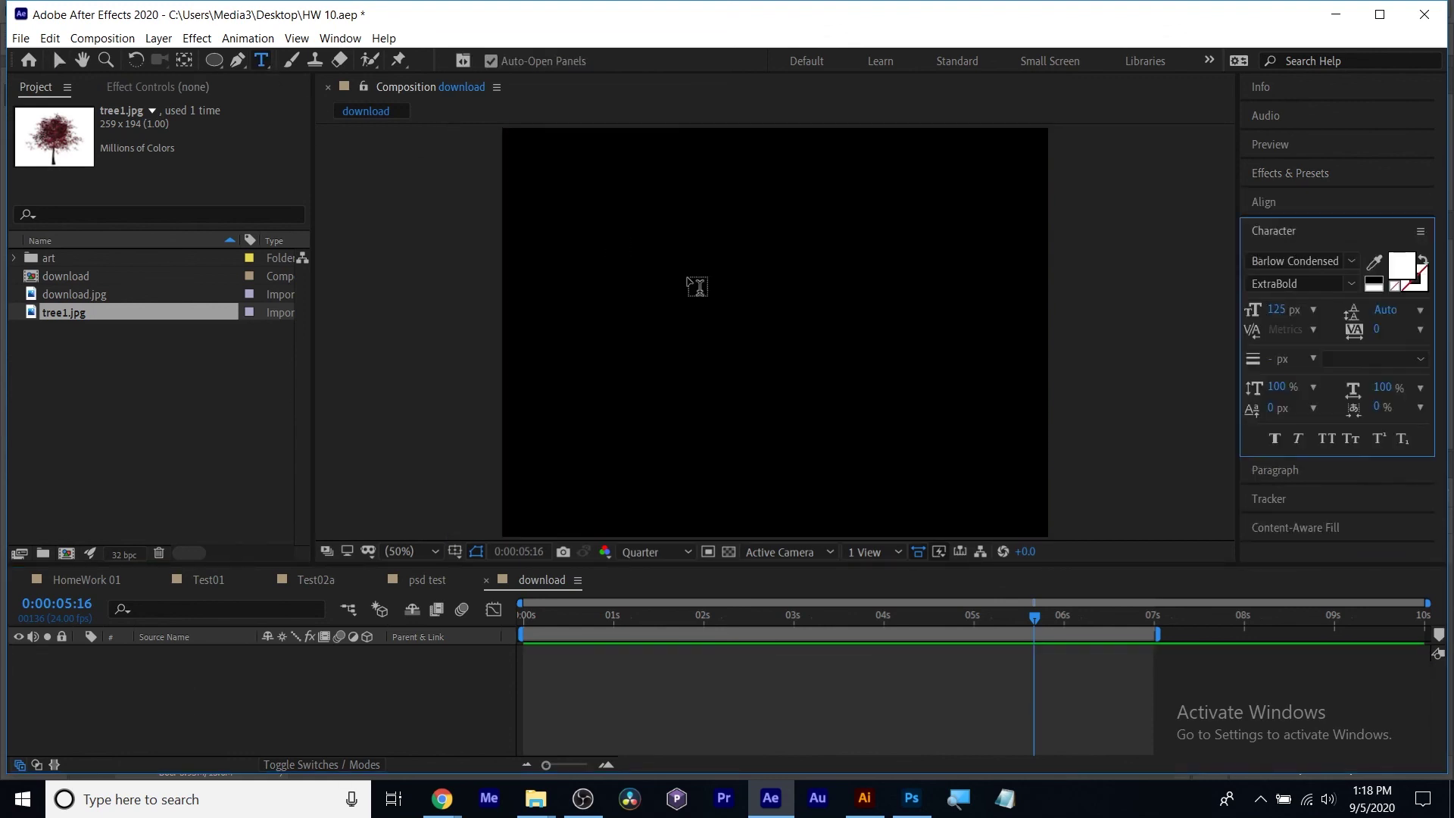
{"action": "left_click", "coordinate": [761, 342]}
{"action": "type", "text": "M"}
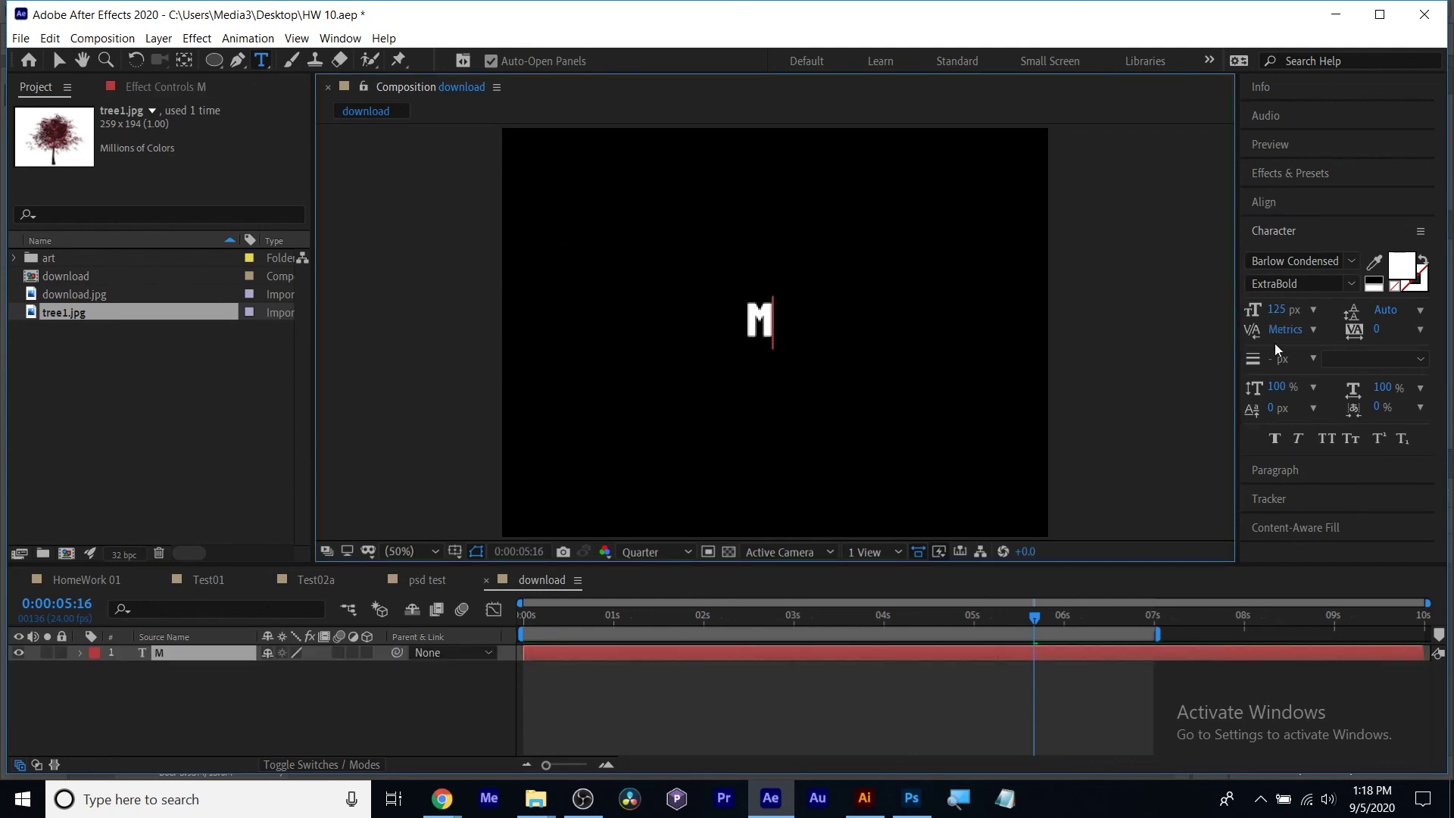
Enlarge the letter M to a font size of 452 px and finish editing the text.
{"action": "key", "text": "ctrl+a"}
{"action": "key", "text": "ctrl+alt+shift+period"}
{"action": "key", "text": "ctrl+alt+shift+period"}
{"action": "key", "text": "ctrl+alt+shift+period"}
{"action": "key", "text": "ctrl+alt+shift+period"}
{"action": "key", "text": "ctrl+alt+shift+period"}
{"action": "key", "text": "ctrl+alt+shift+period"}
{"action": "key", "text": "Escape"}
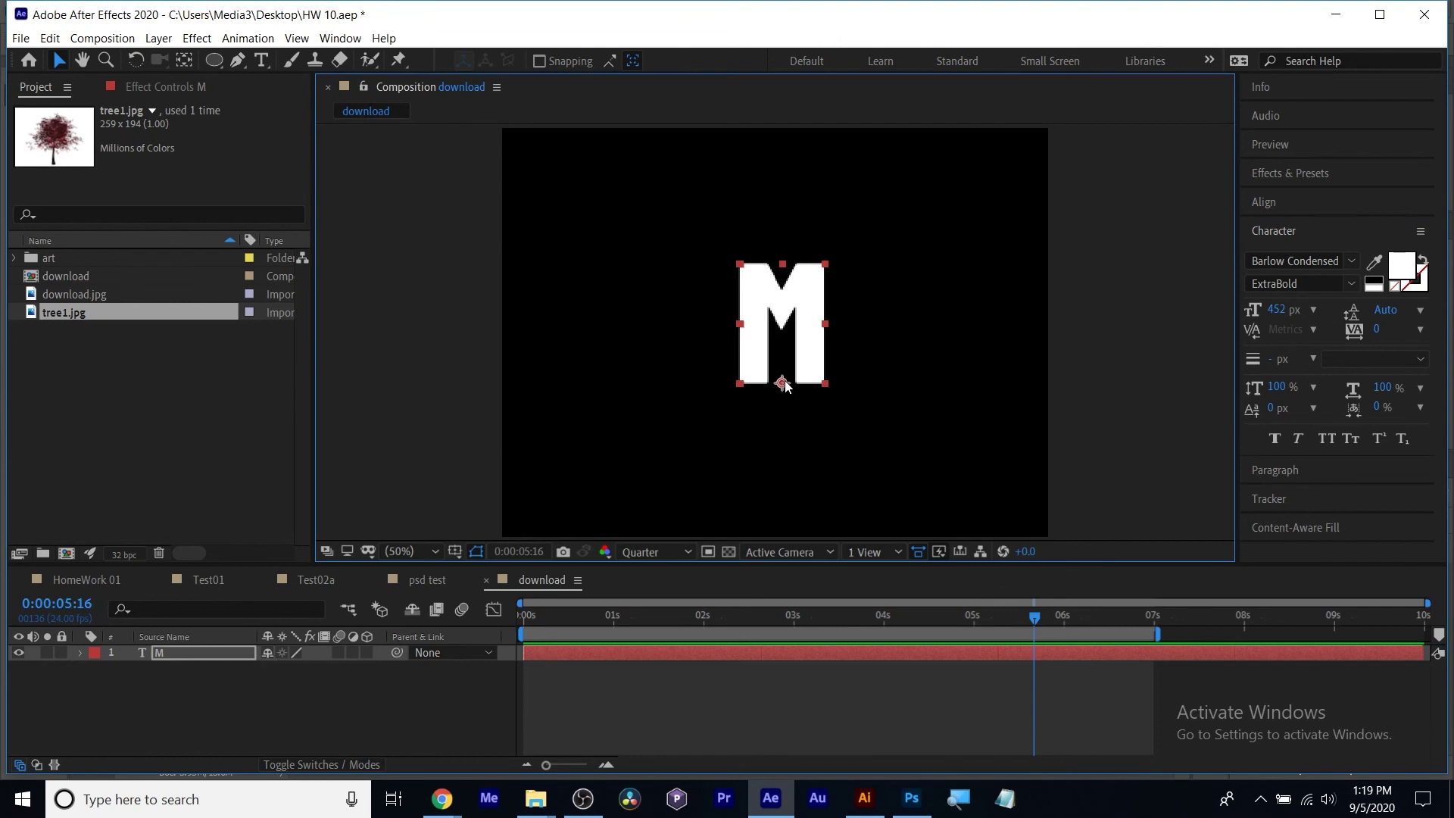
Try rotating the M layer by 32° with its Rotation property, and undo the rotation.
{"action": "key", "text": "r"}
{"action": "mouse_move", "coordinate": [292, 668]}
{"action": "left_mouse_down"}
{"action": "mouse_move", "coordinate": [243, 657]}
{"action": "mouse_move", "coordinate": [300, 649]}
{"action": "left_mouse_up"}
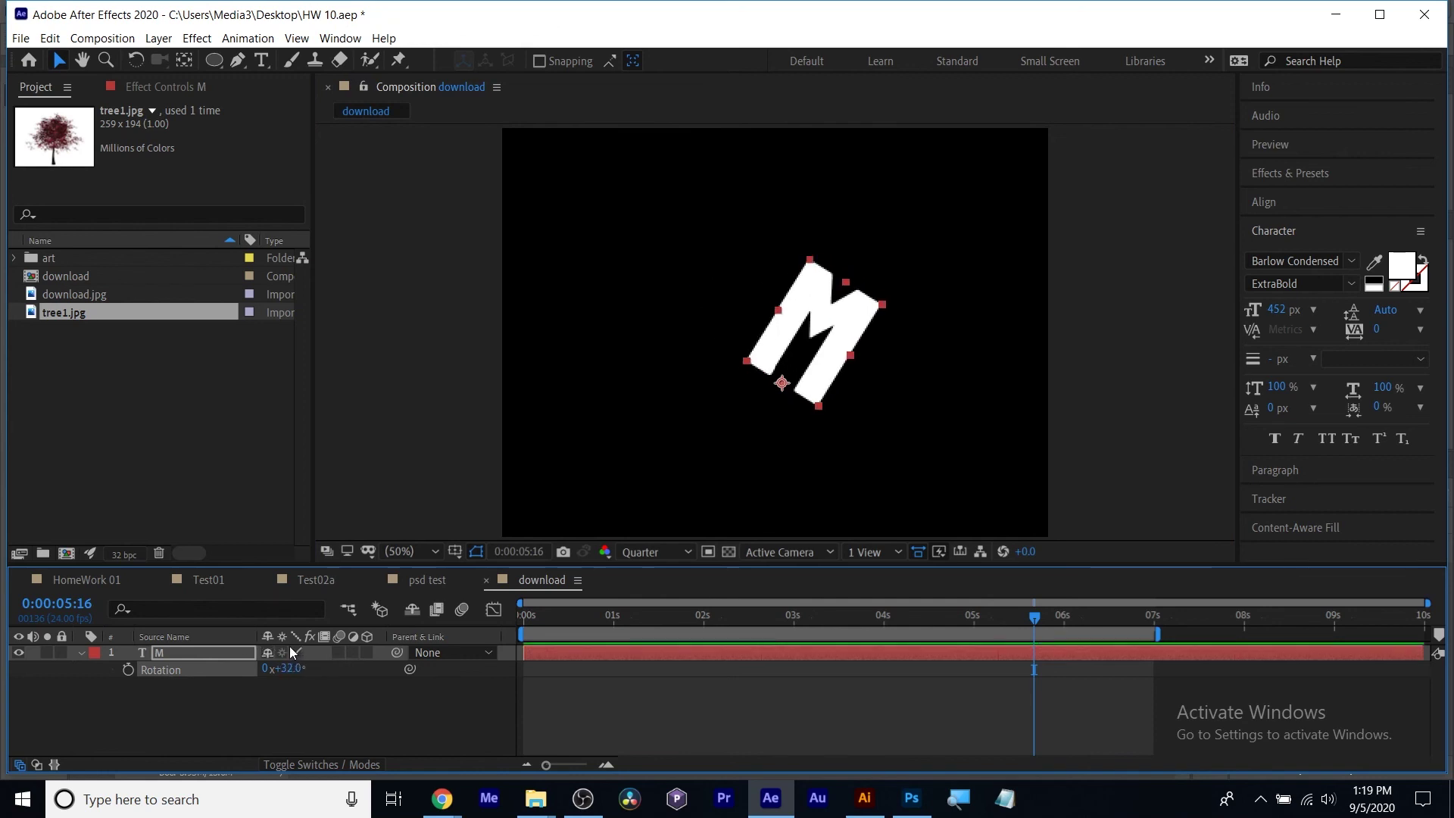
{"action": "key", "text": "ctrl+z"}
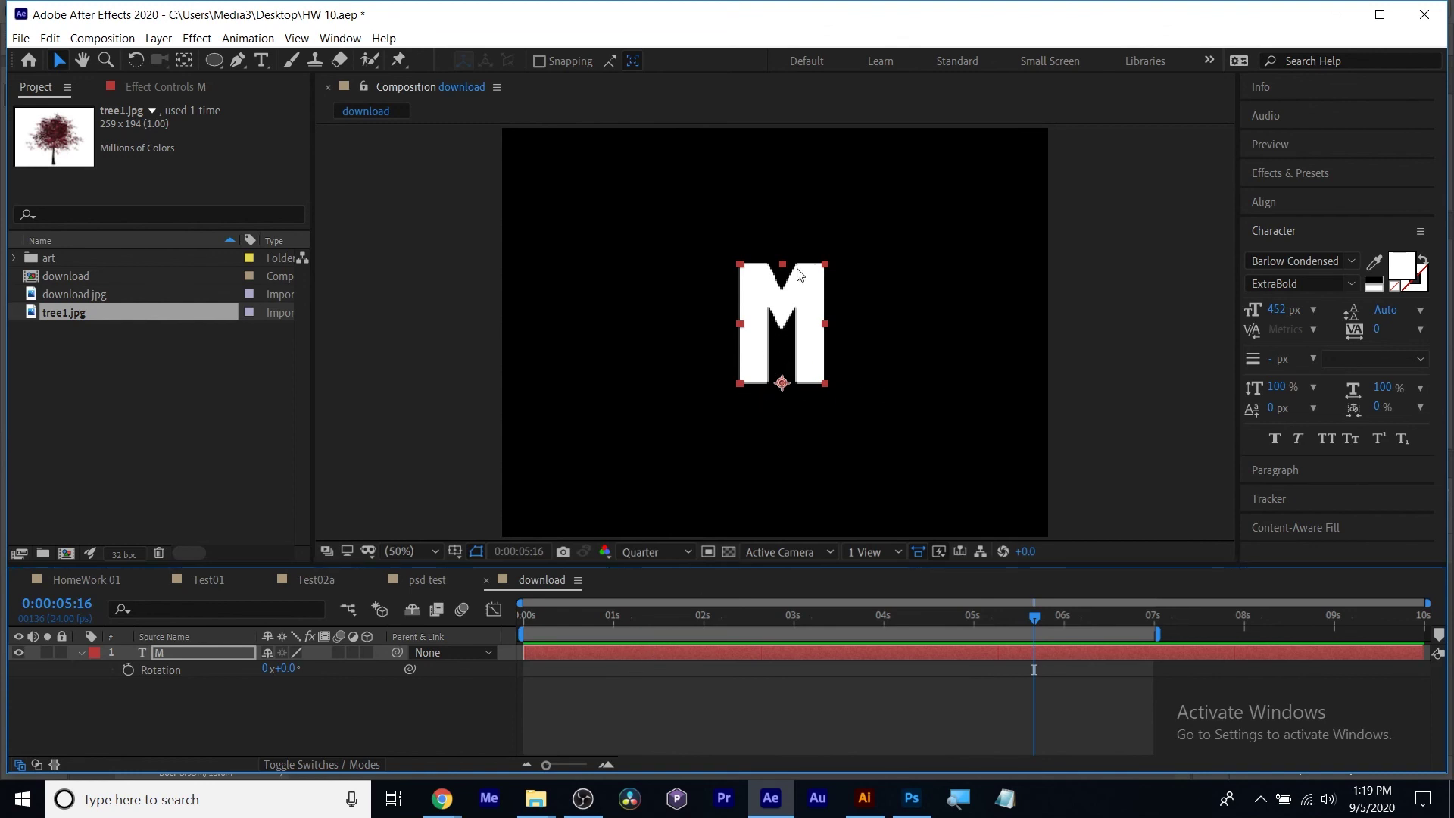
Return the playhead to the start and make the M text layer a 3D layer using its layer switches.
{"action": "key", "text": "Home"}
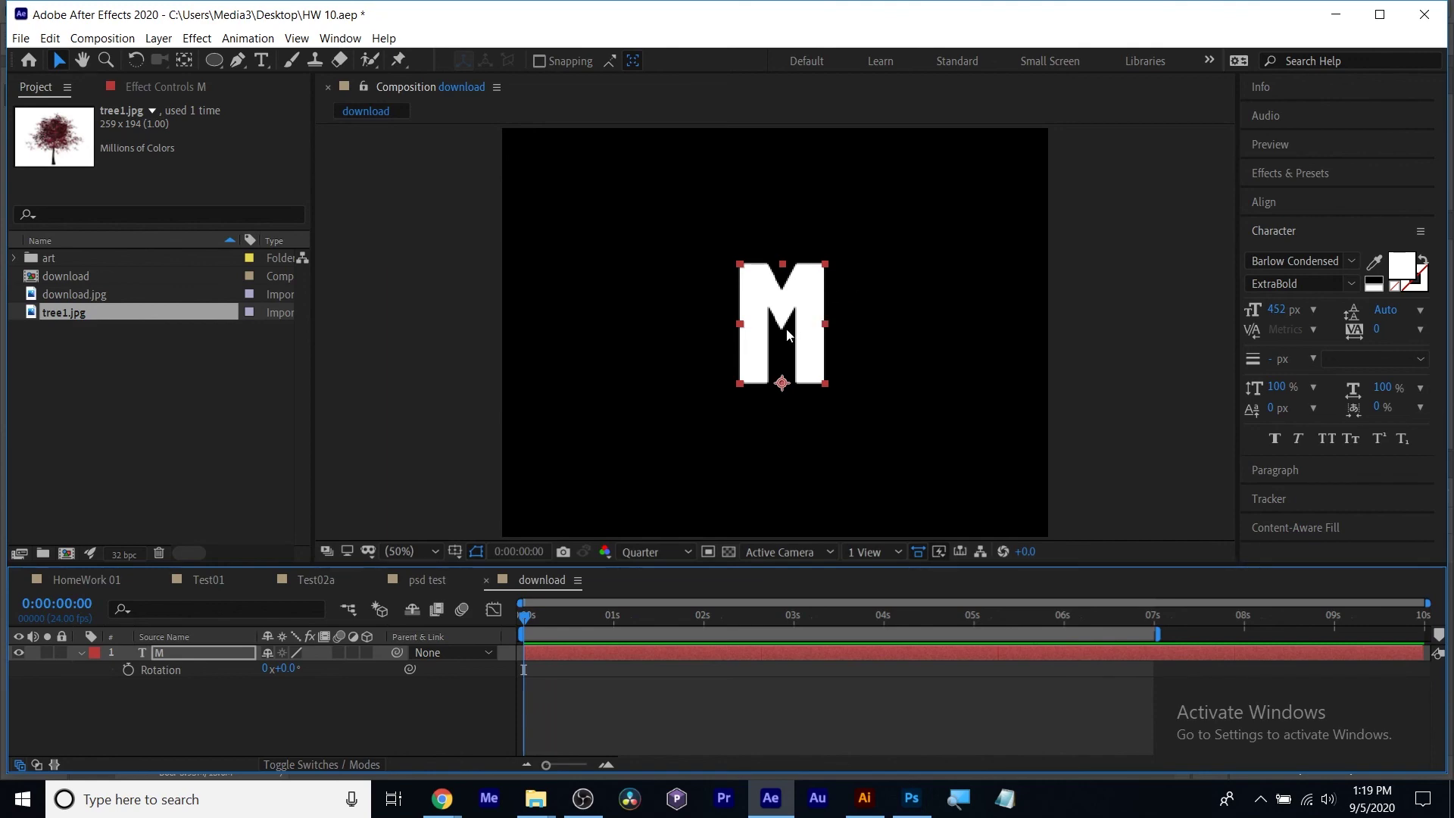
{"action": "key", "text": "super+plus"}
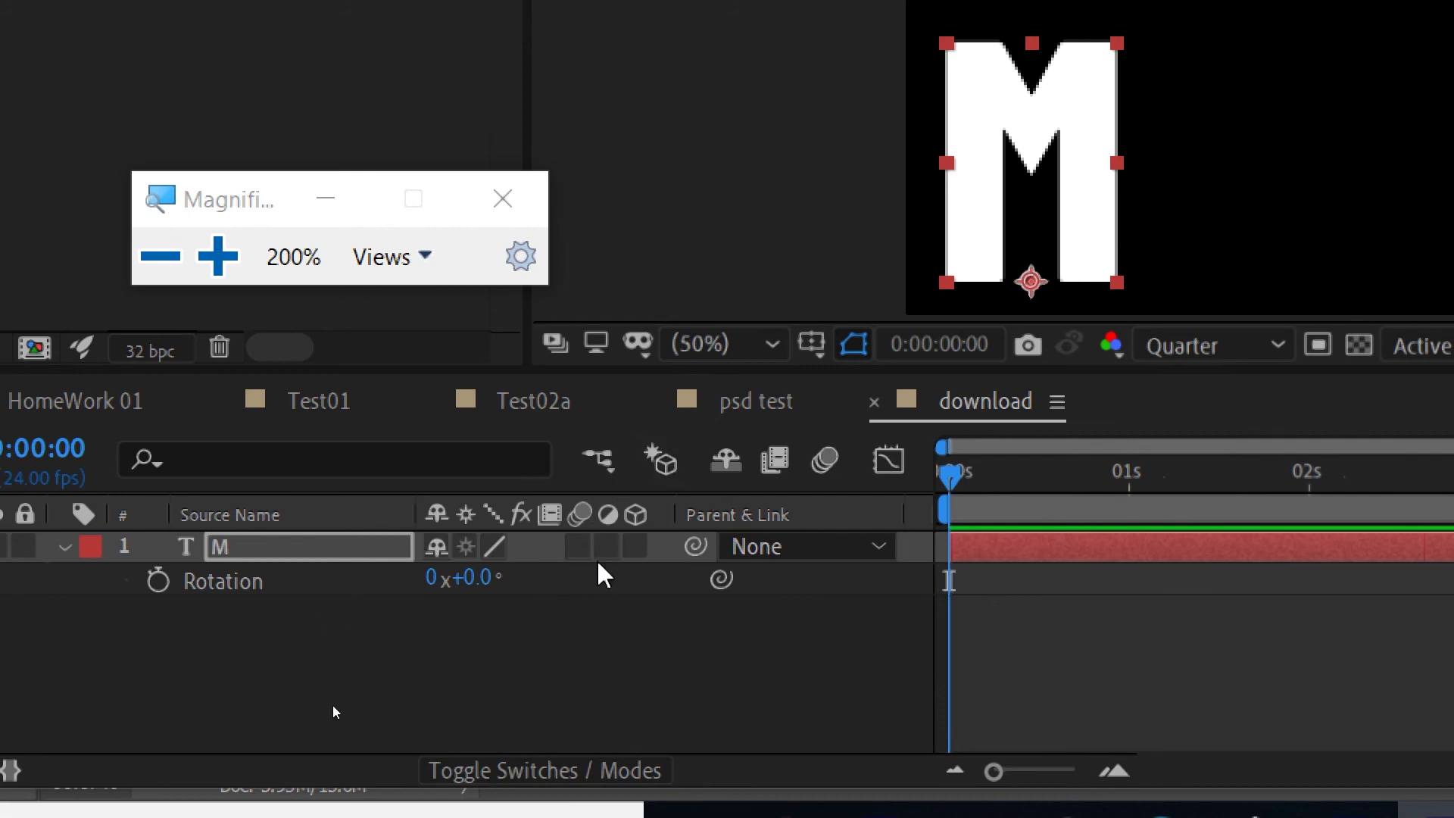
{"action": "left_click", "coordinate": [568, 770]}
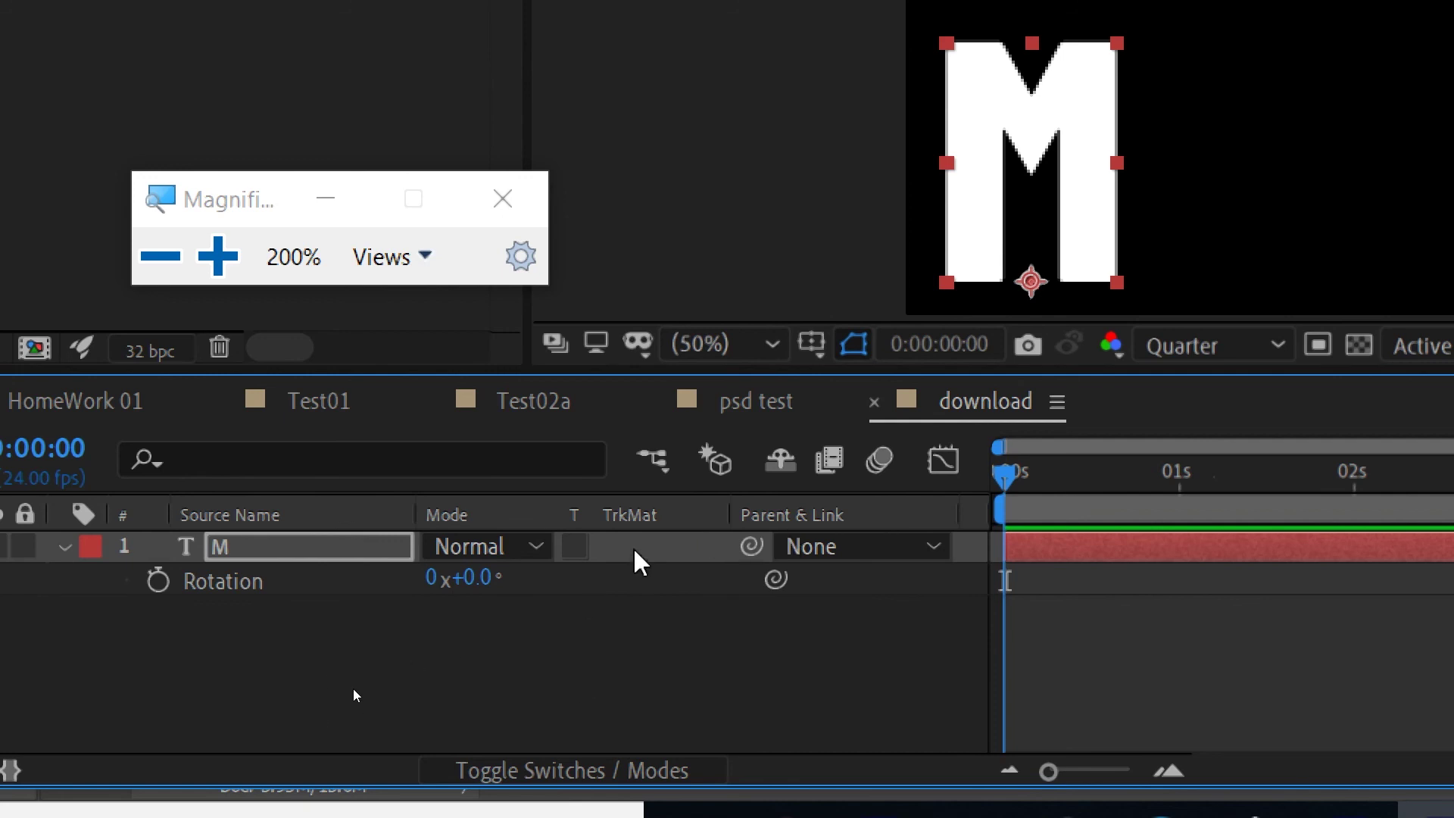
{"action": "left_click", "coordinate": [568, 769]}
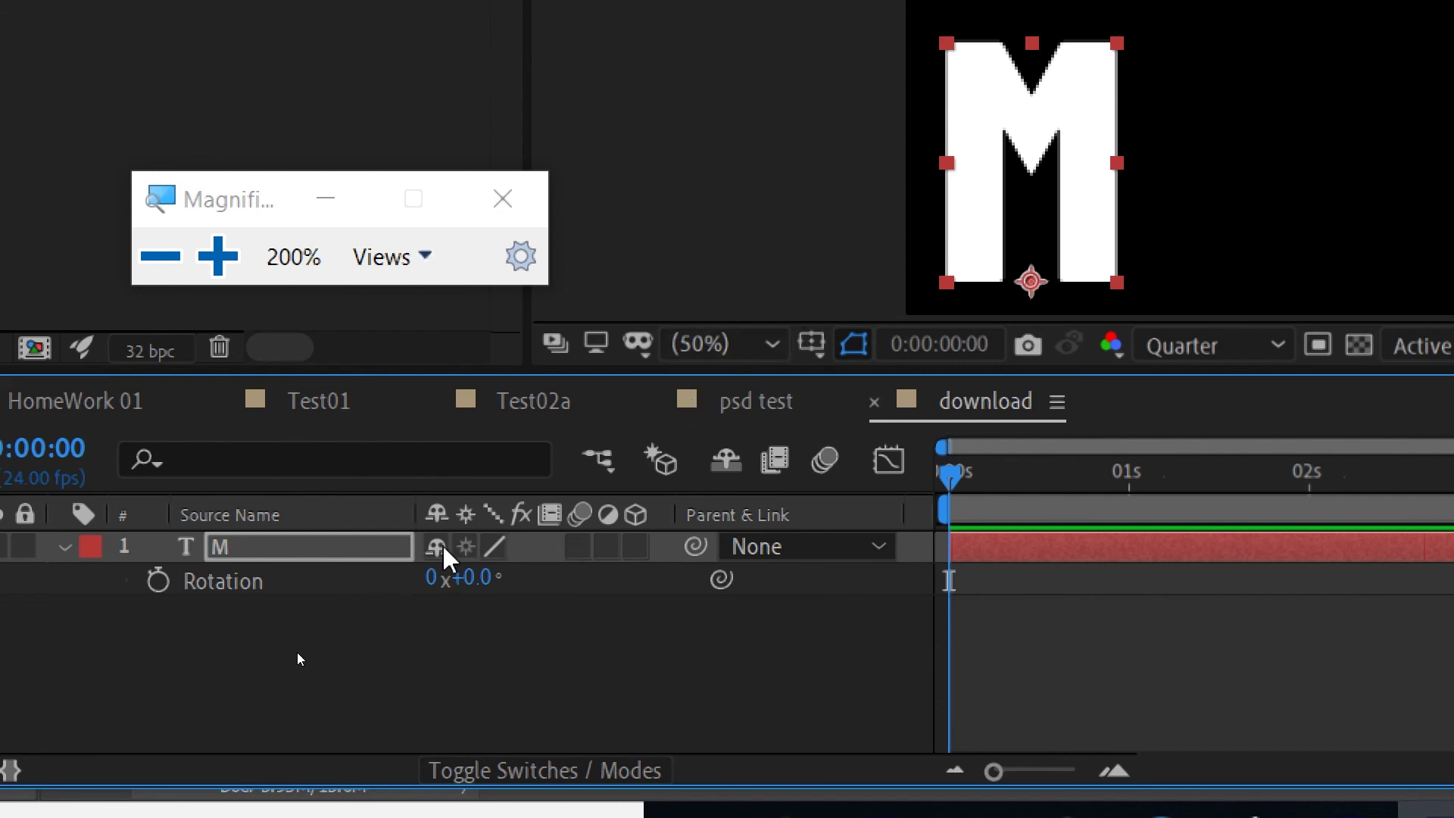
{"action": "left_click", "coordinate": [635, 547]}
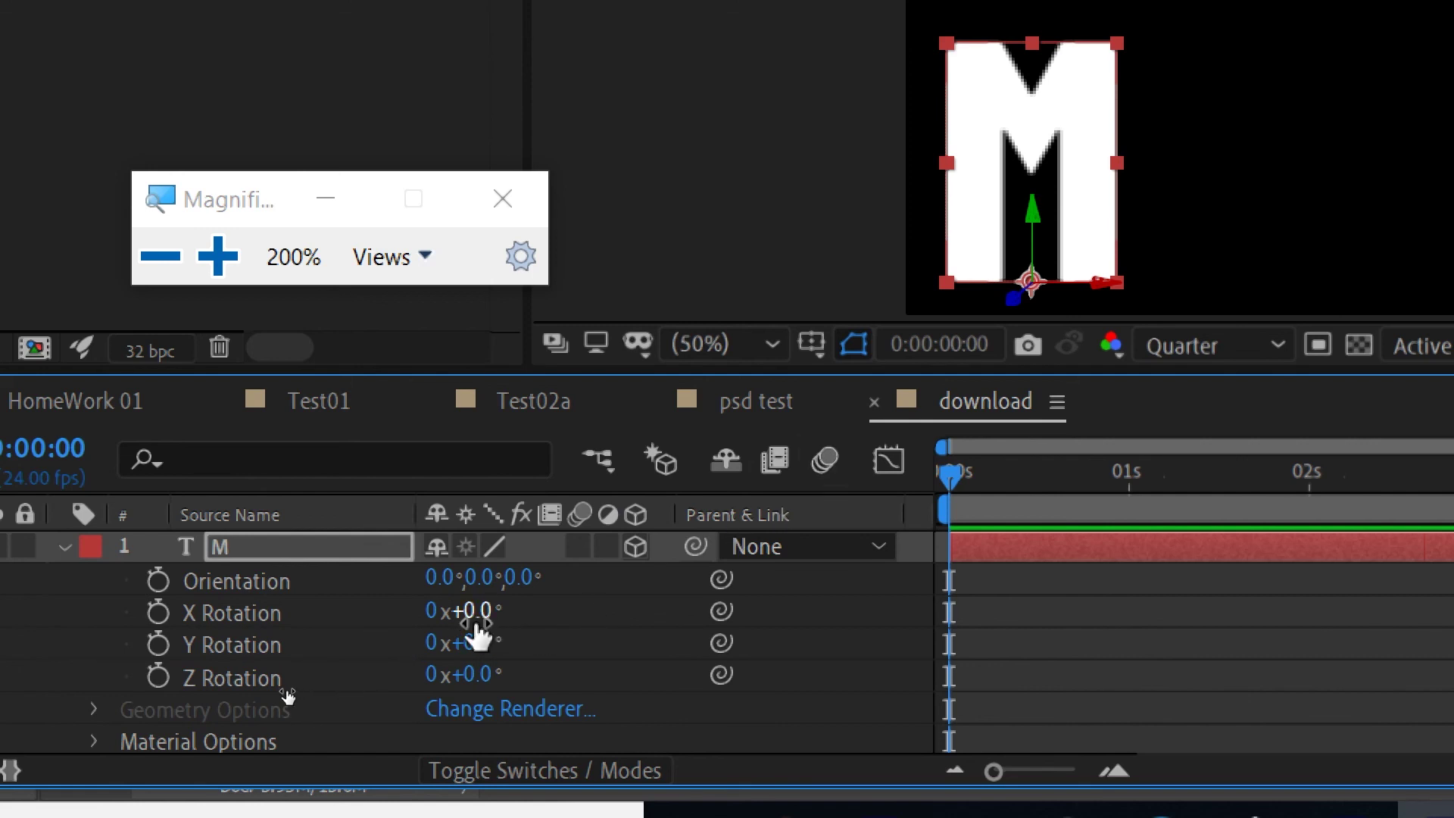
Try different X Rotation angles on the M layer and reset its X Rotation to 0°.
{"action": "left_click_drag", "start_coordinate": [465, 610], "coordinate": [664, 610]}
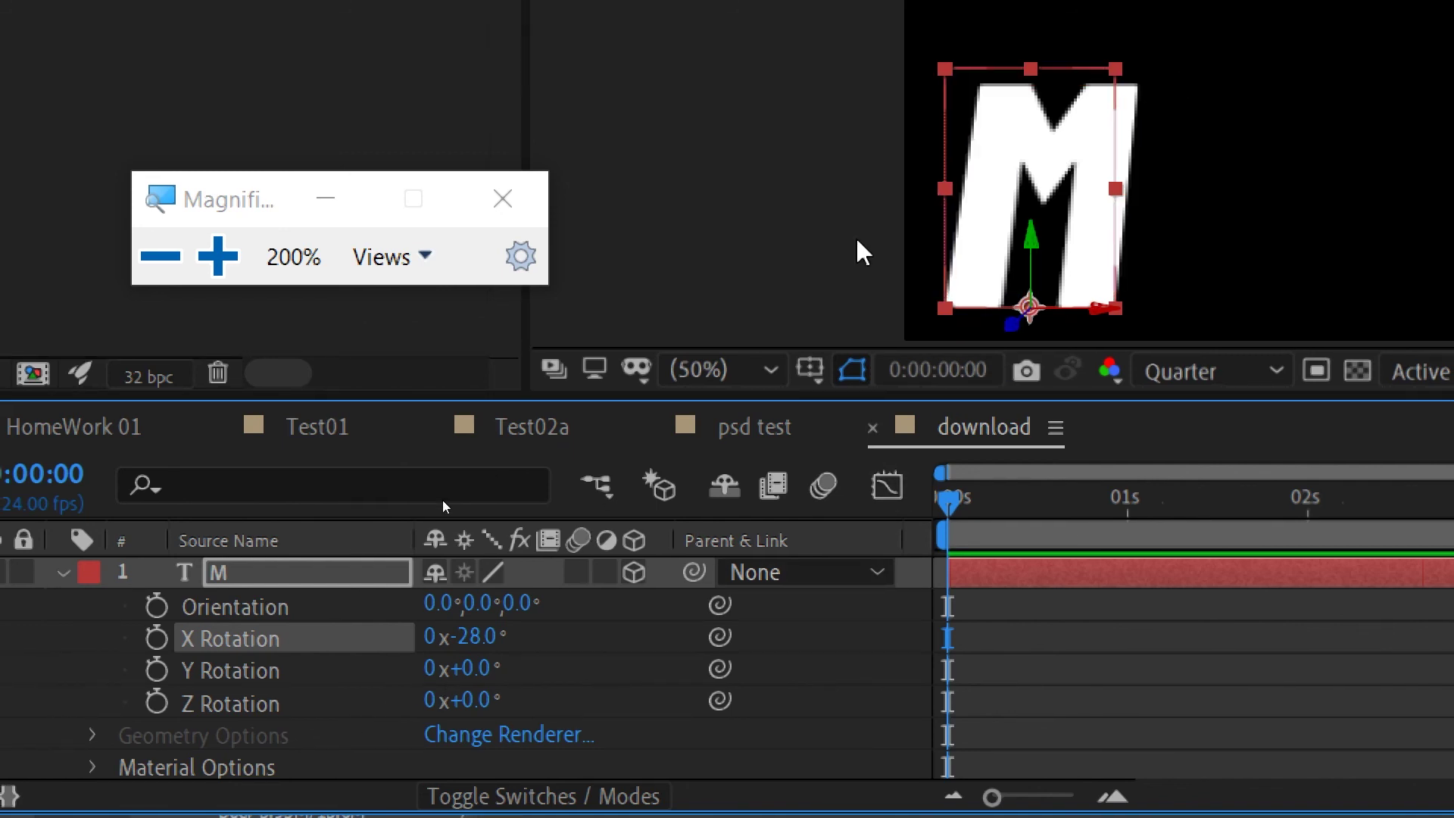
{"action": "left_click", "coordinate": [484, 638]}
{"action": "type", "text": "0"}
{"action": "key", "text": "Return"}
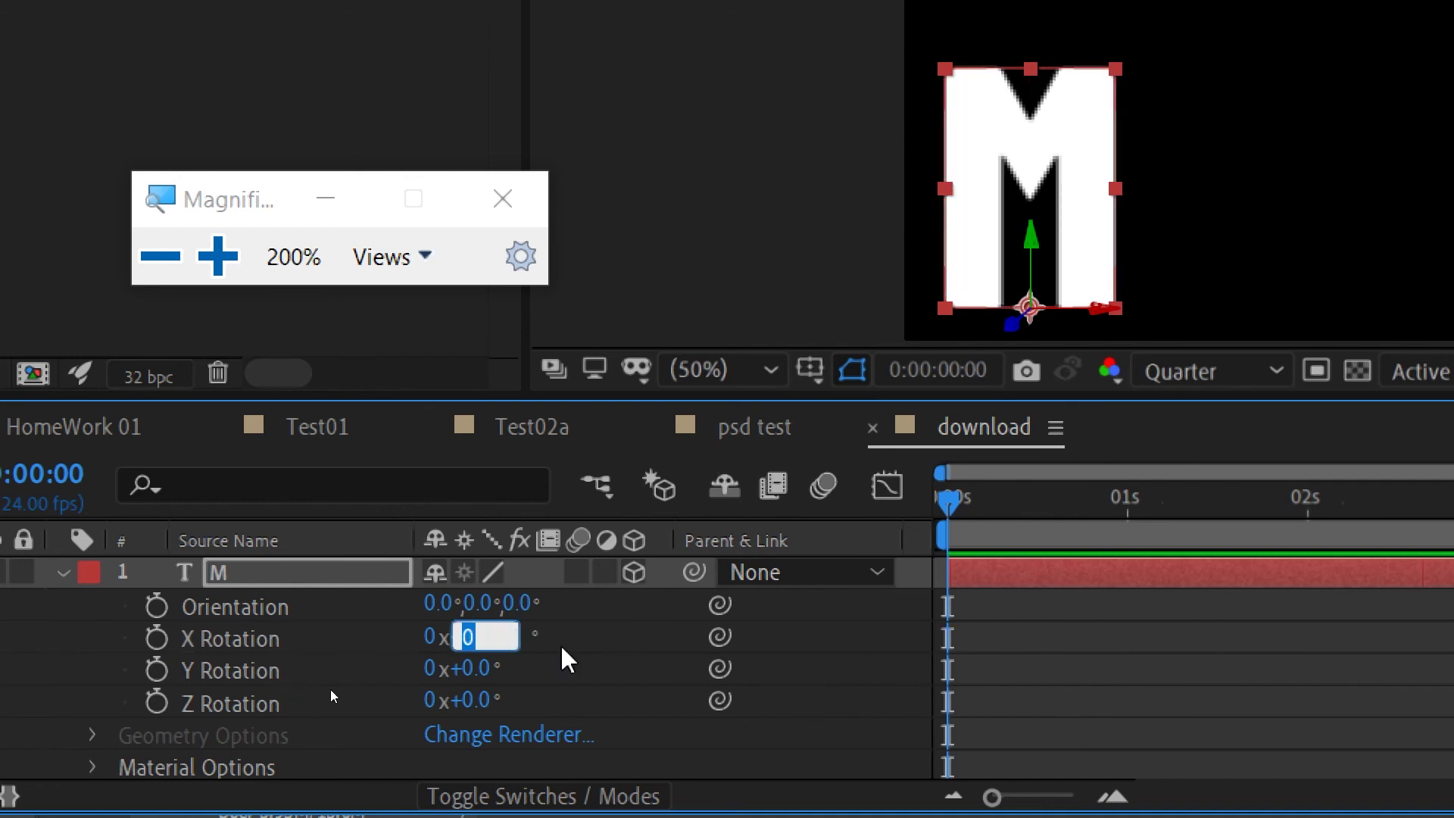
{"action": "key", "text": "Return"}
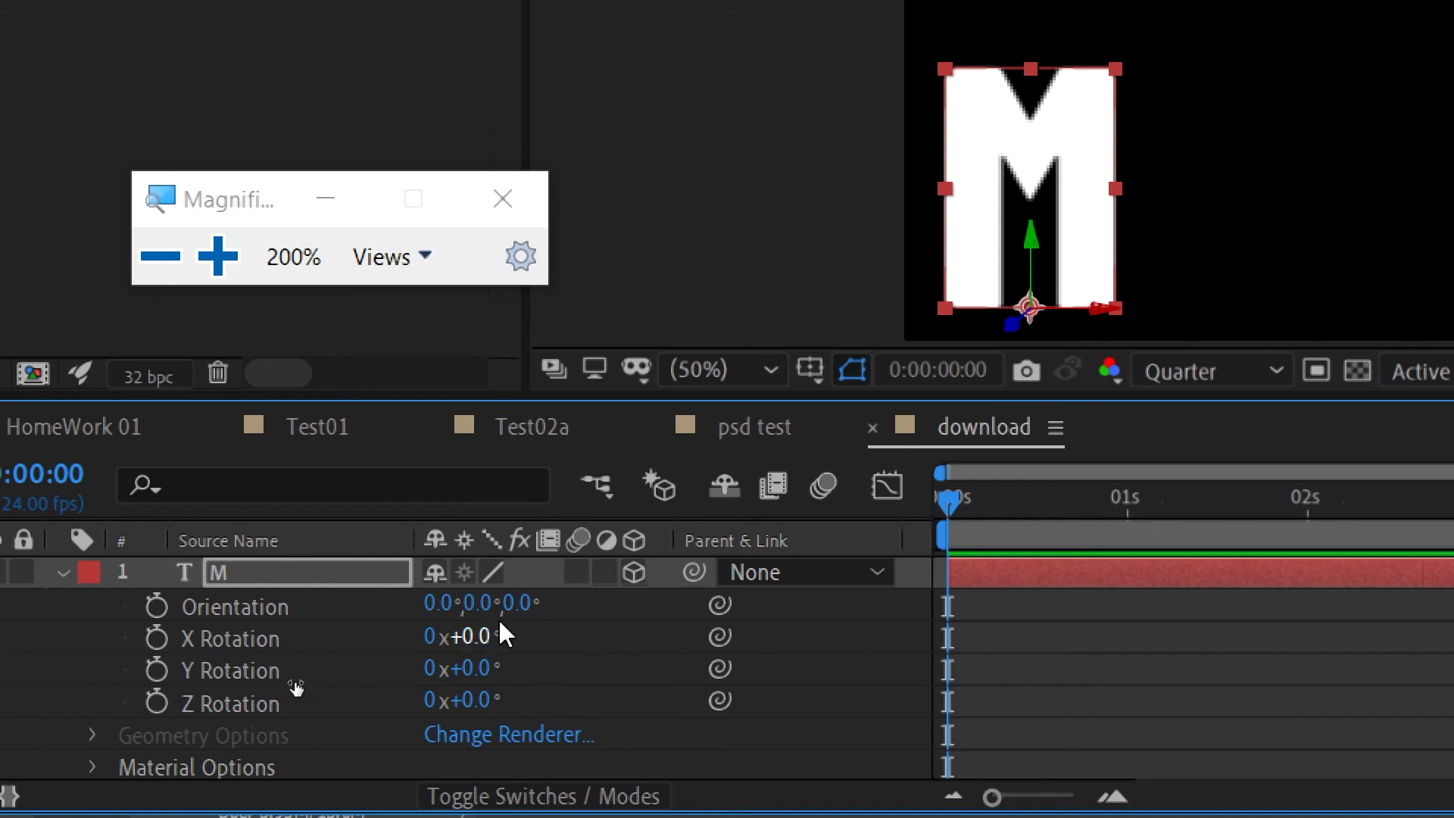
Try a Y Rotation of 47° and a Z Rotation of 23° on the M layer, returning each to 0°.
{"action": "left_click_drag", "start_coordinate": [493, 670], "coordinate": [534, 671]}
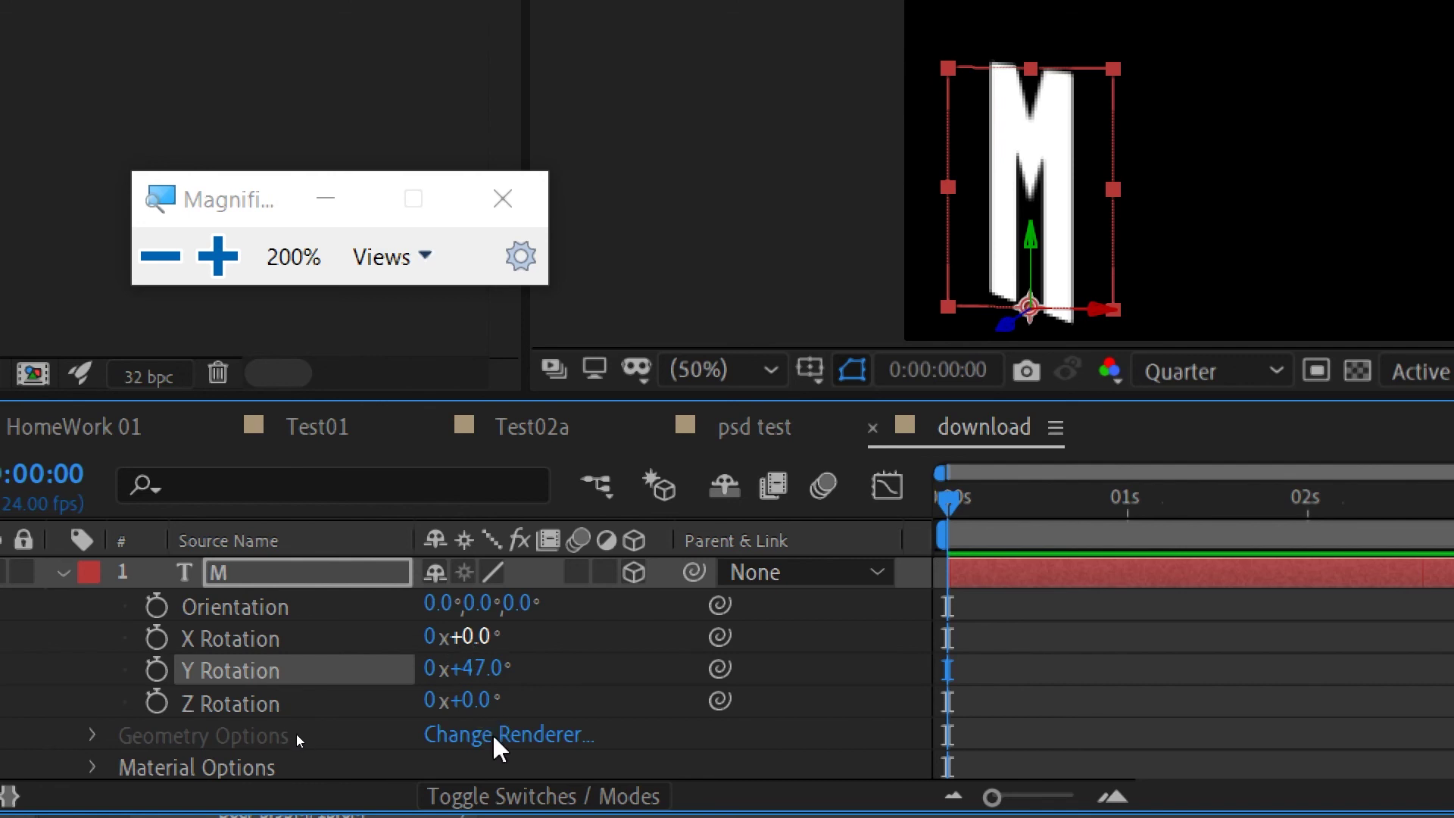
{"action": "left_click_drag", "start_coordinate": [479, 660], "coordinate": [485, 677]}
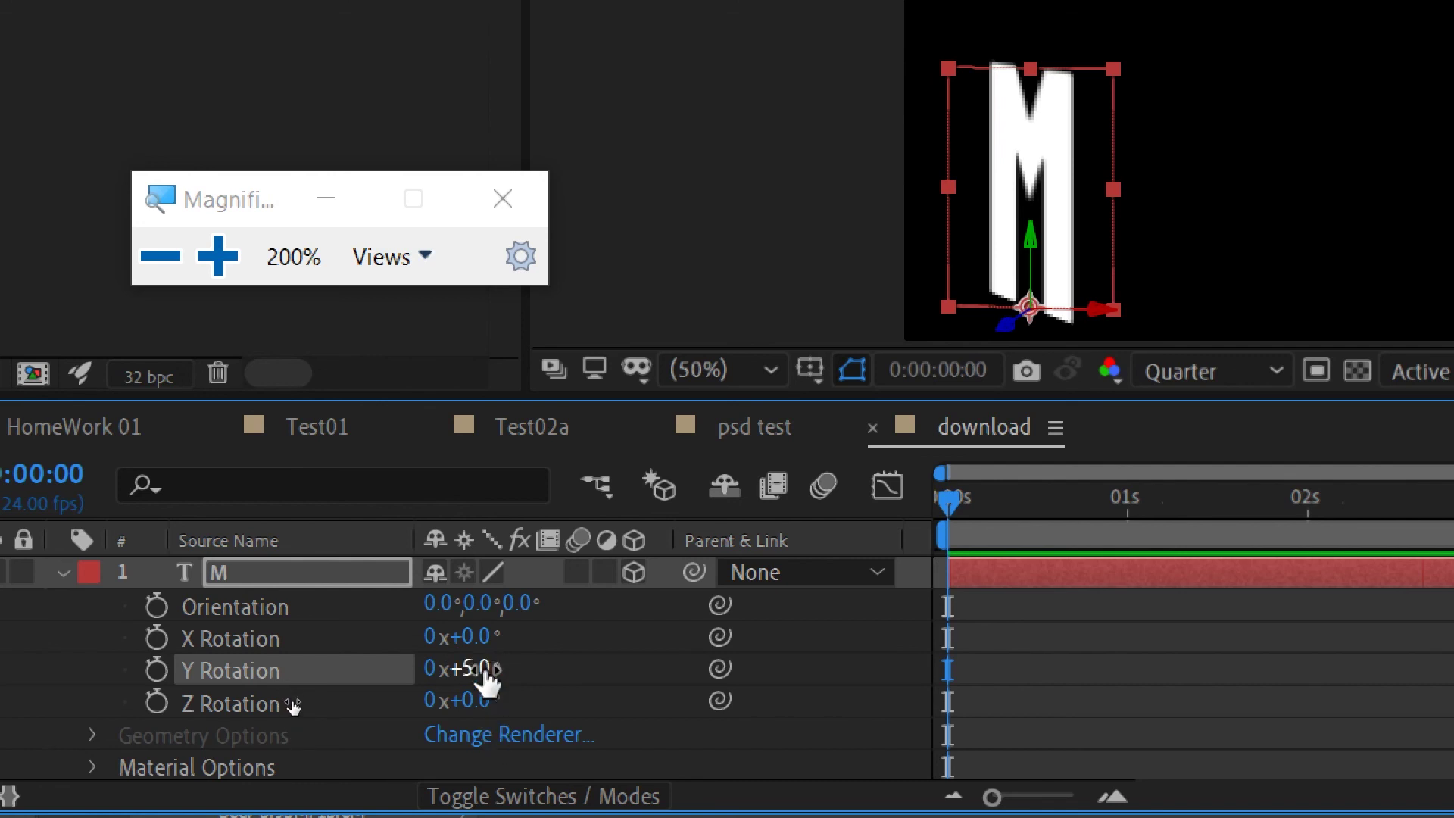
{"action": "left_click", "coordinate": [475, 666]}
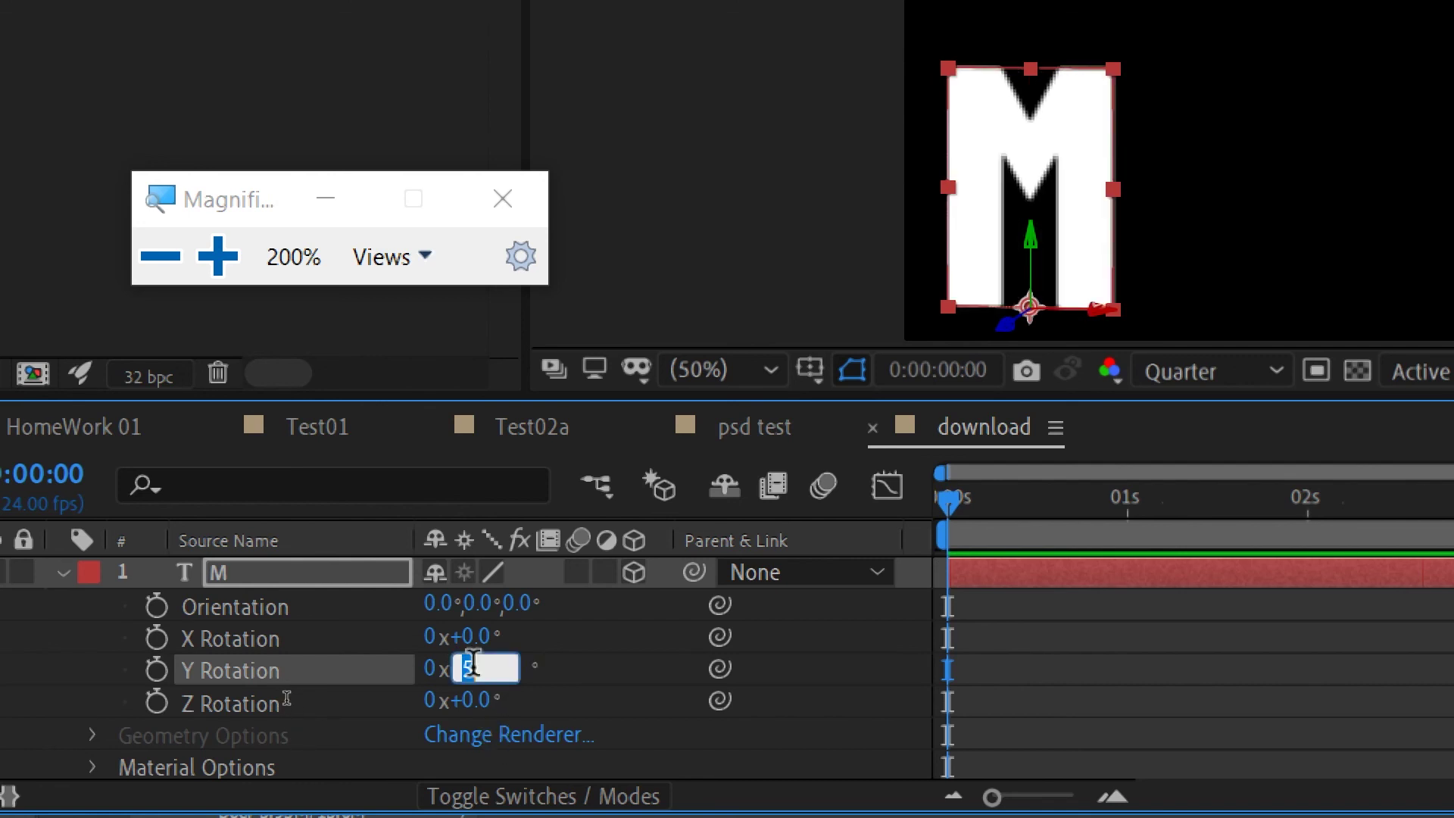
{"action": "key", "text": "Return"}
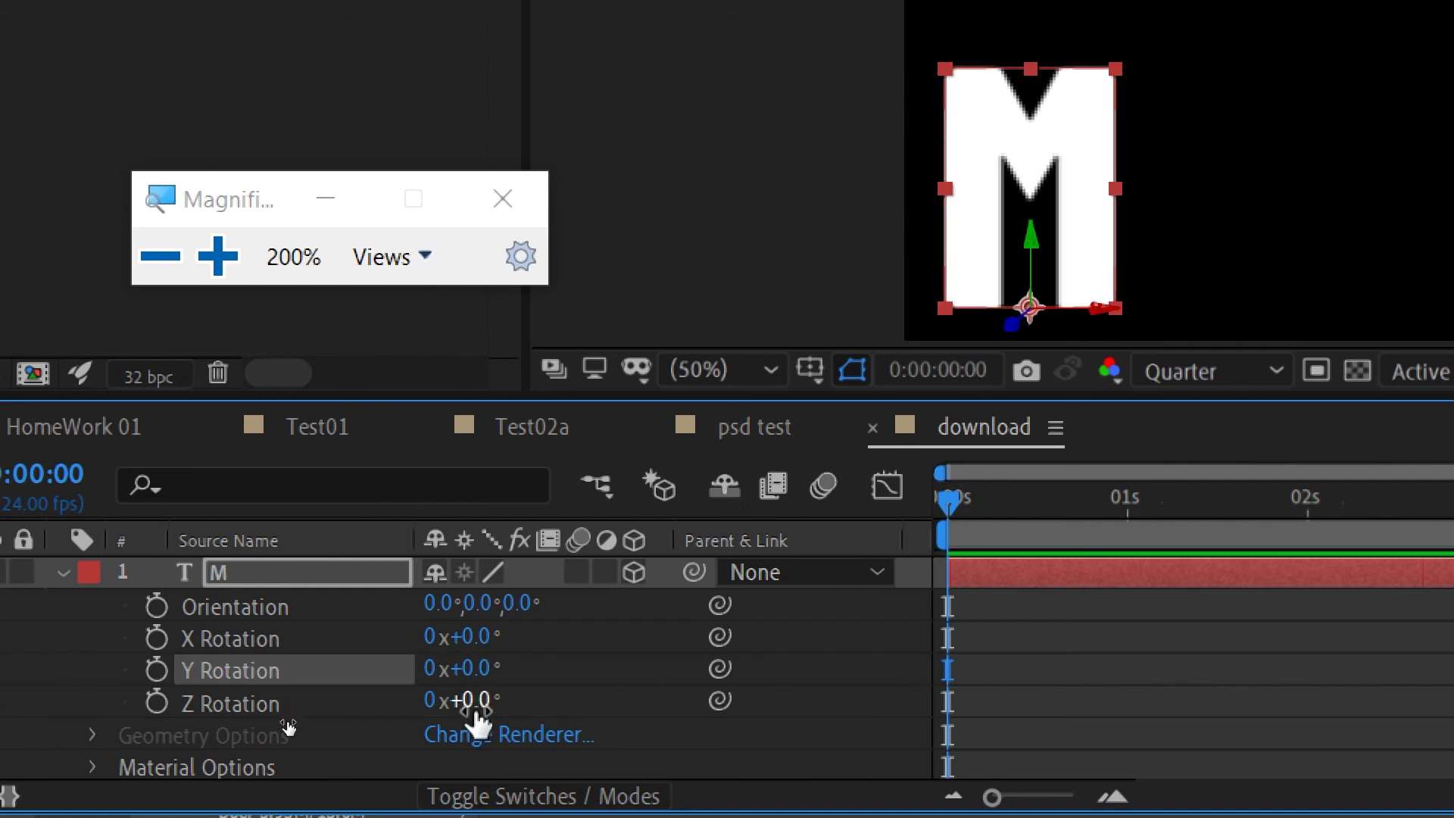
{"action": "left_click_drag", "start_coordinate": [477, 708], "coordinate": [522, 695]}
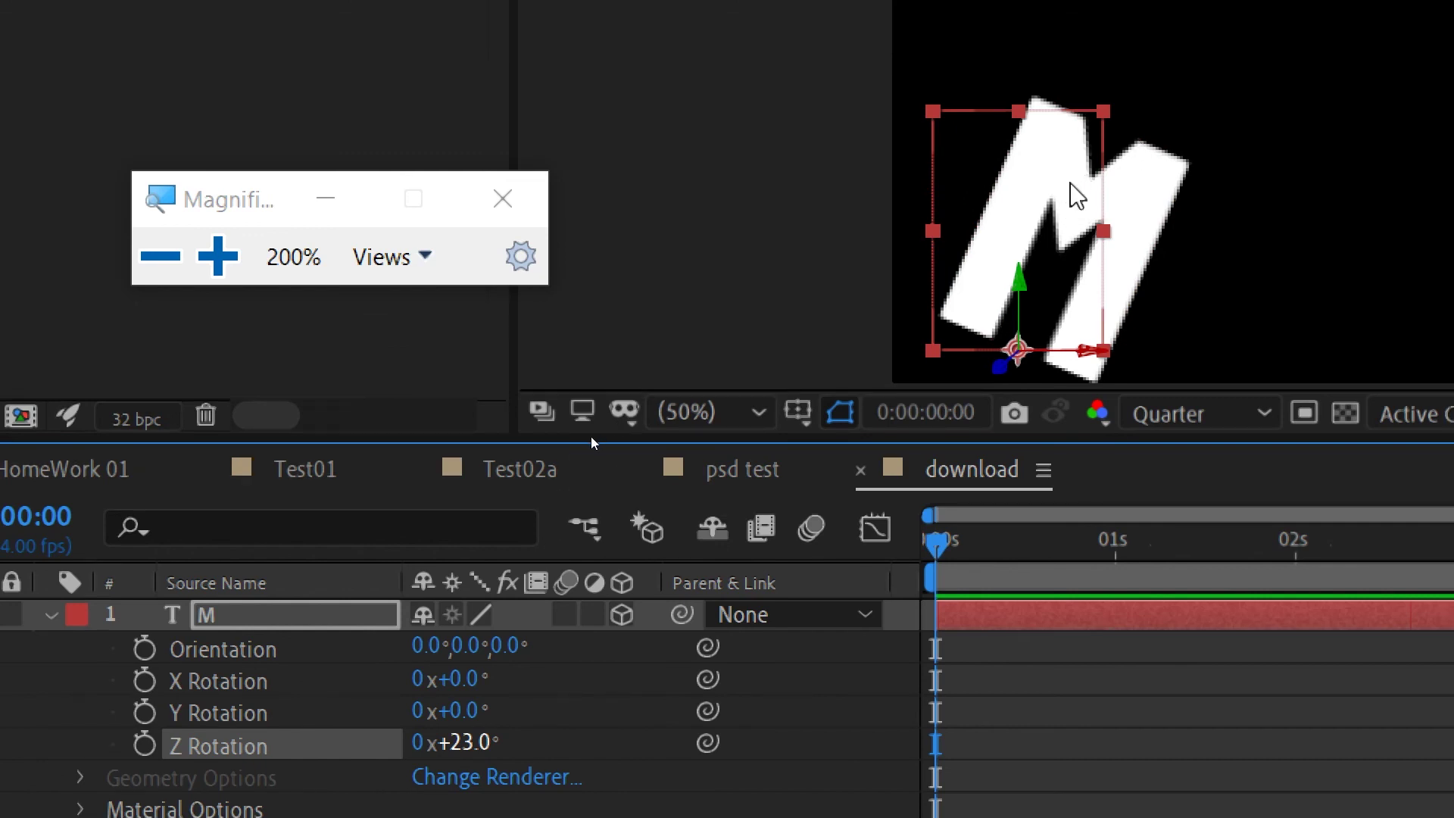
{"action": "key", "text": "ctrl+z"}
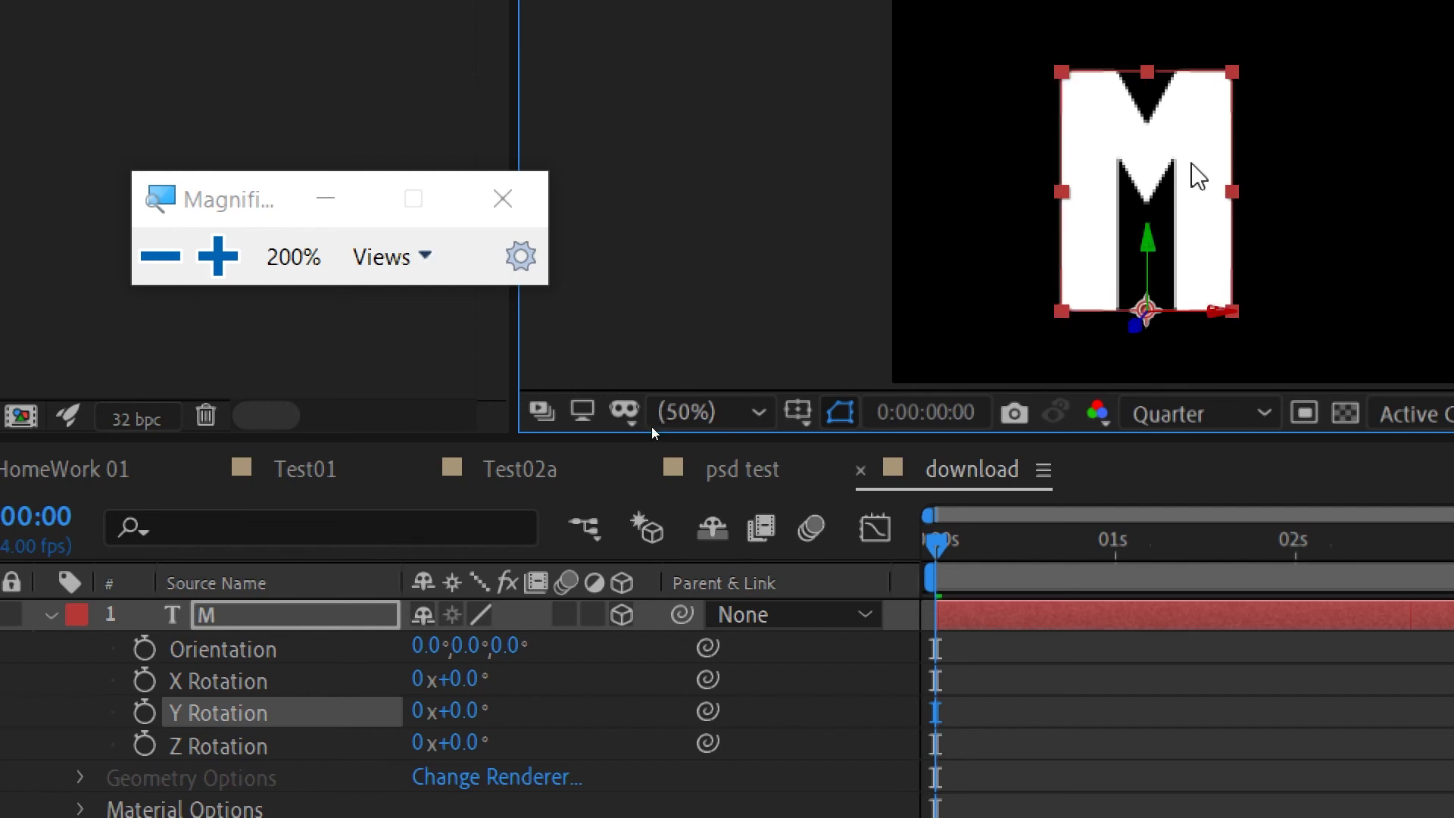
Move the letter M slightly to the right and up within the composition frame.
{"action": "left_click", "coordinate": [1197, 178]}
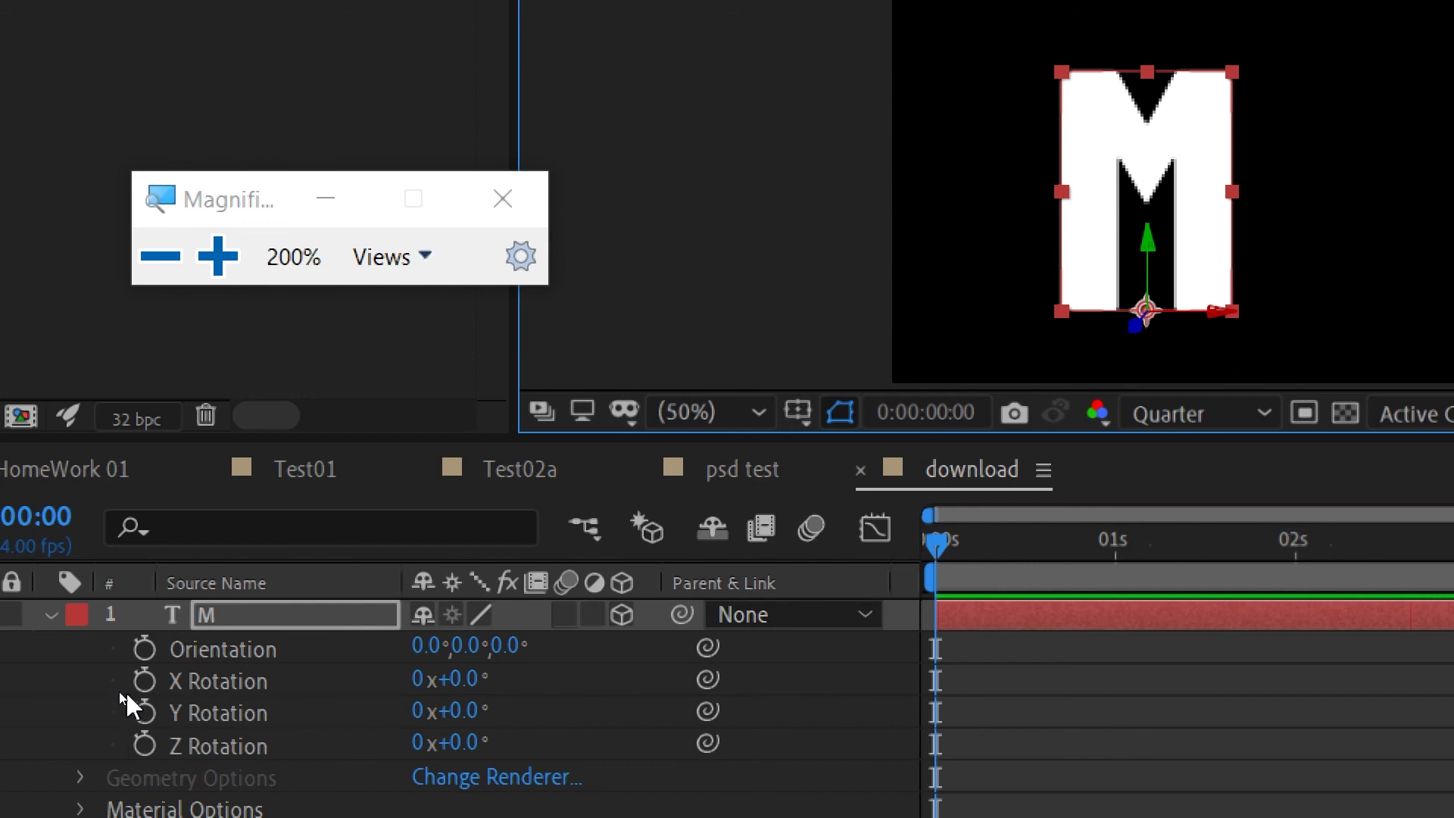
{"action": "left_click", "coordinate": [712, 527]}
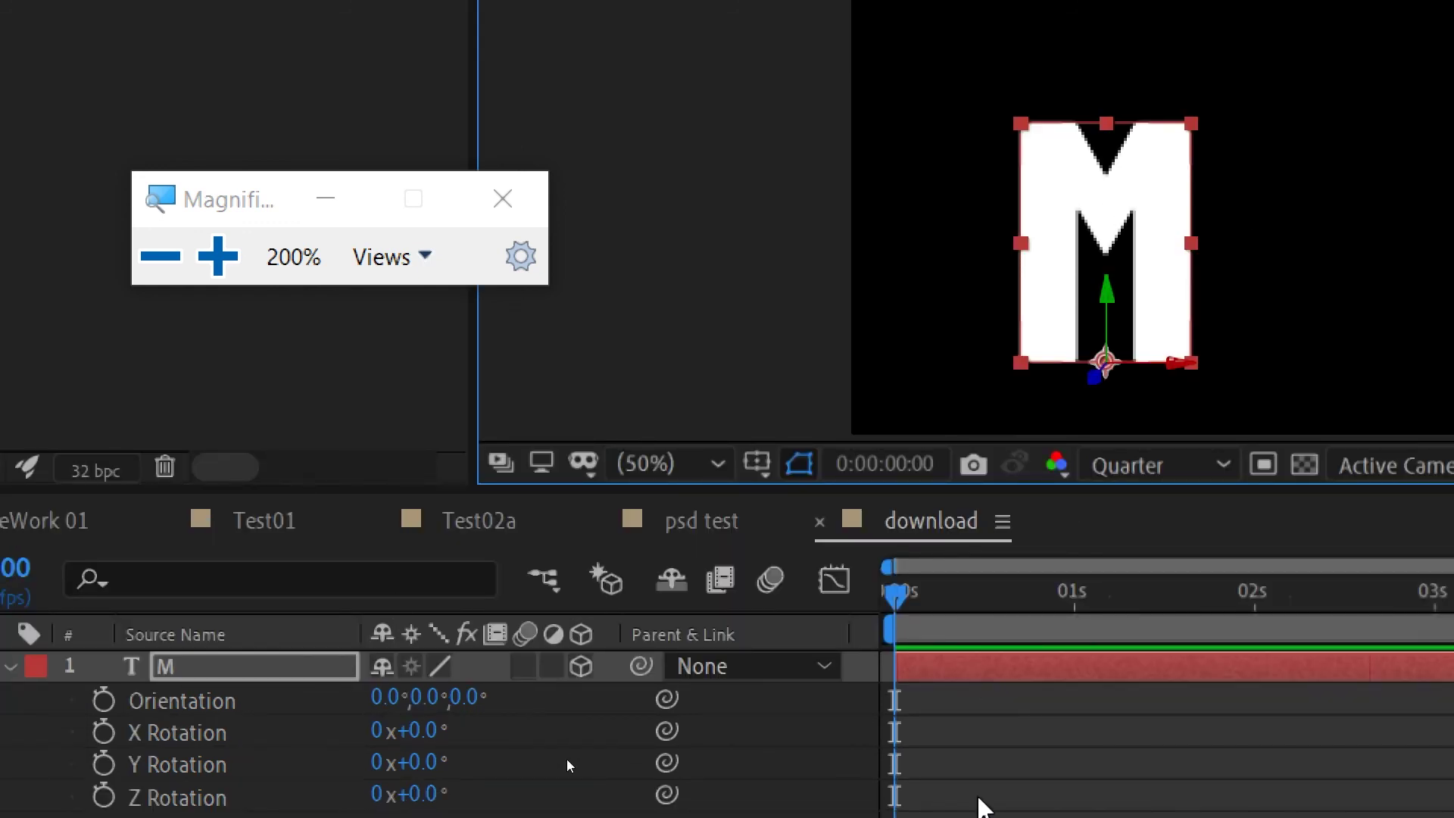
{"action": "key", "text": "ctrl+alt+space"}
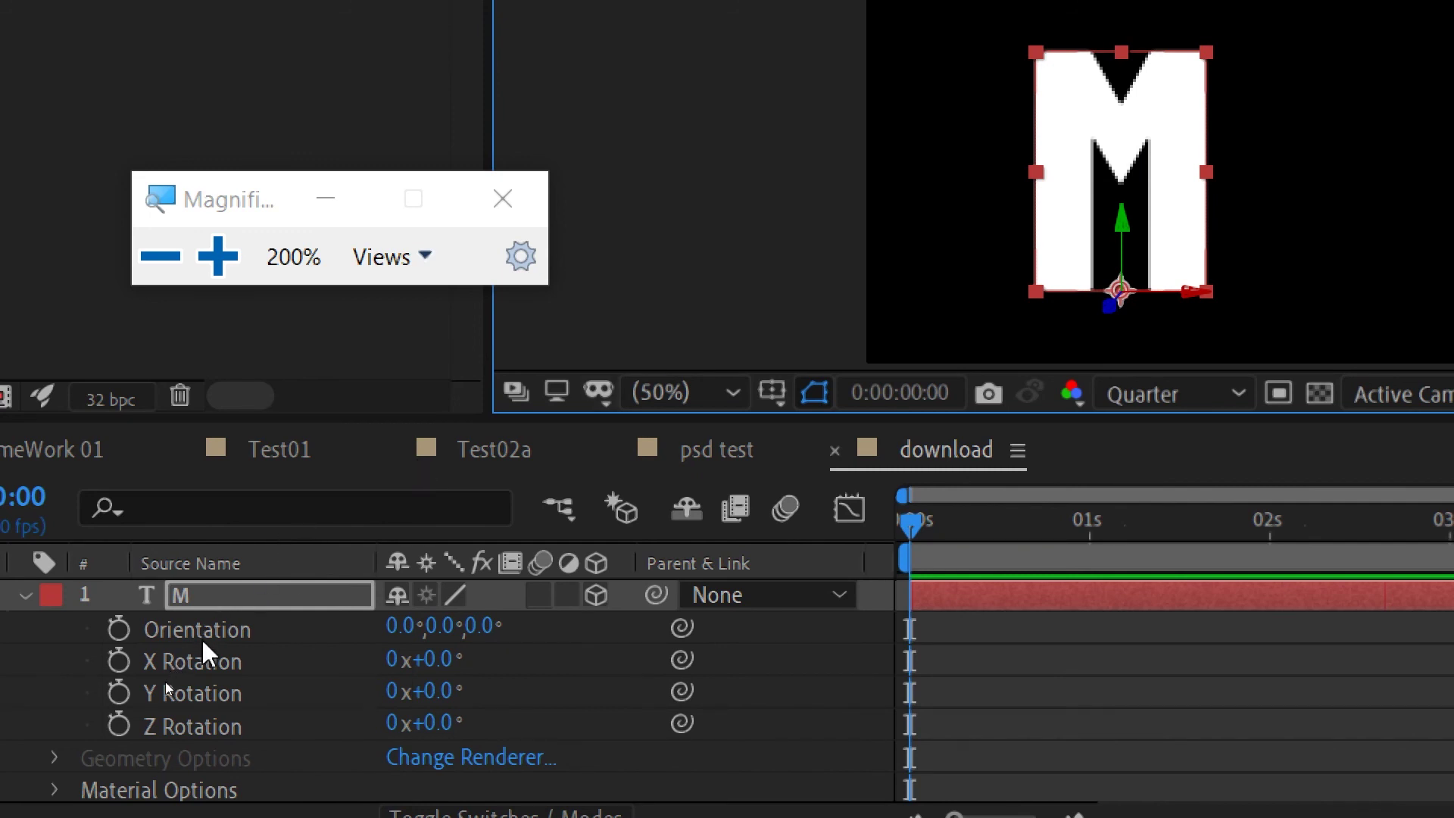
Enable X Rotation keyframing on the M layer at the start and set X Rotation to 1x+81° at 0:00:00:15.
{"action": "left_click", "coordinate": [117, 662]}
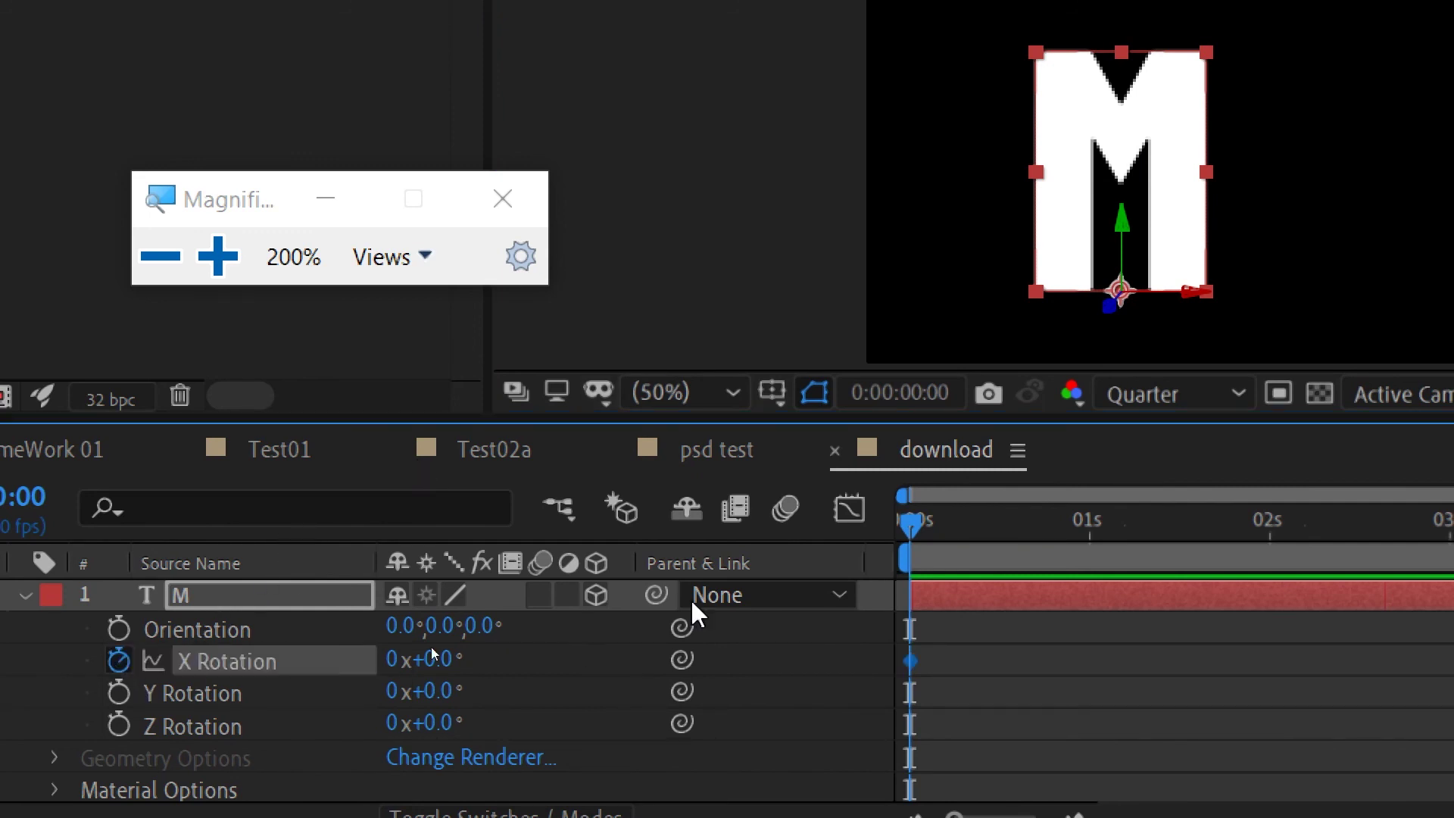
{"action": "left_click_drag", "start_coordinate": [916, 521], "coordinate": [1023, 523]}
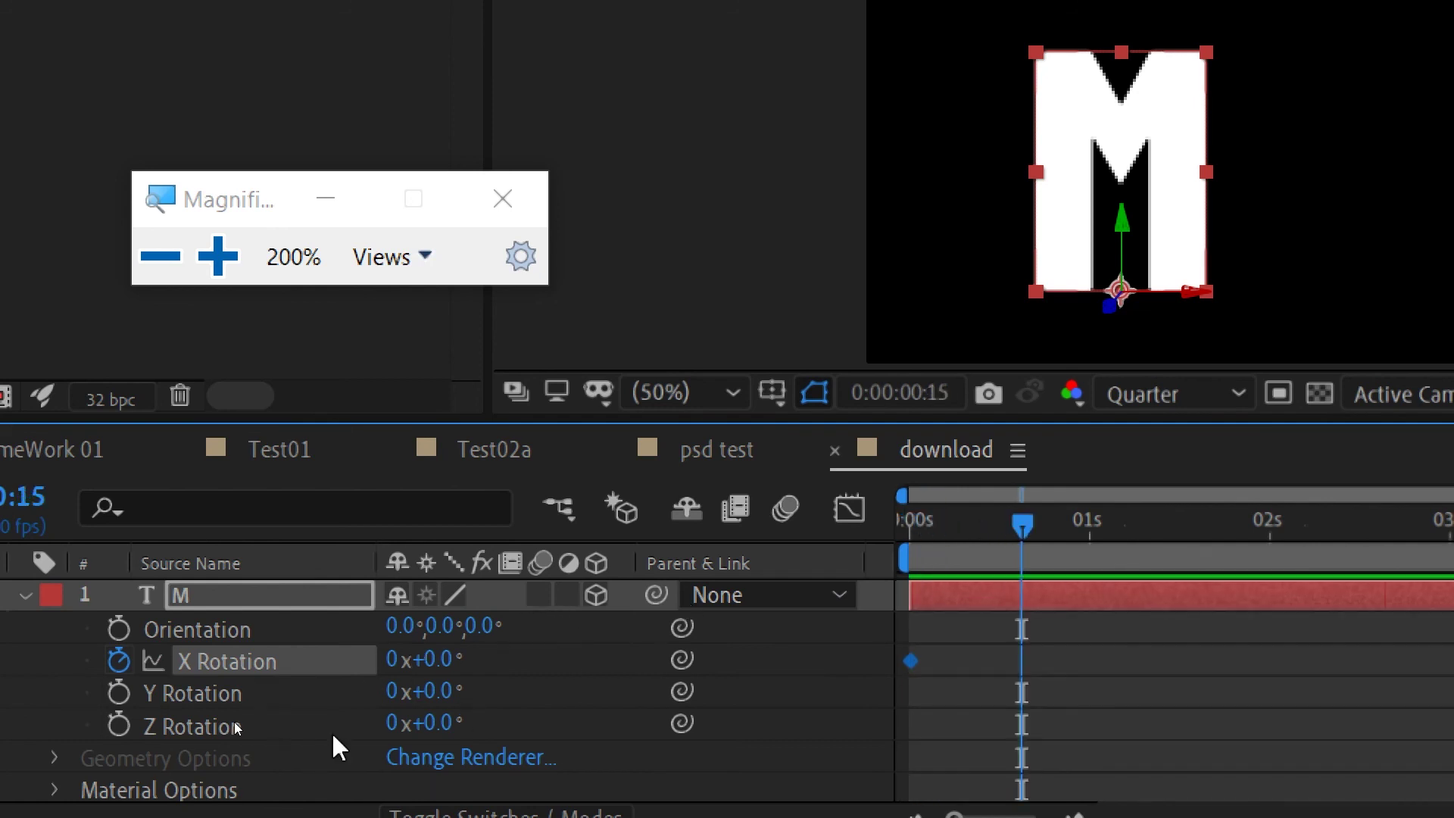
{"action": "left_click_drag", "start_coordinate": [452, 665], "coordinate": [1138, 557]}
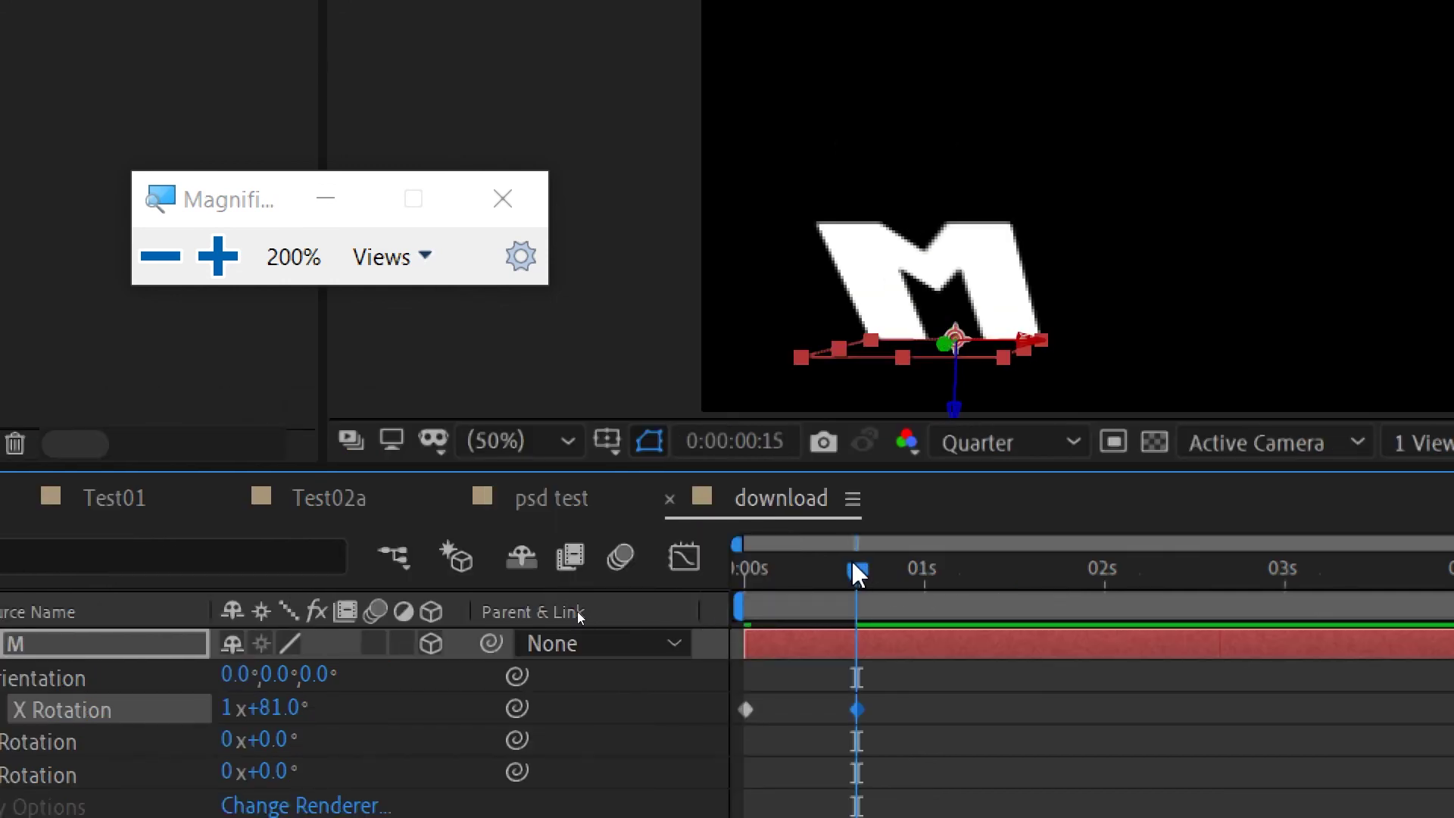
Add X Rotation keyframes of 264° at 0:00:01:04 and 0° at 0:00:01:18 on the M layer.
{"action": "left_click_drag", "start_coordinate": [857, 570], "coordinate": [955, 576]}
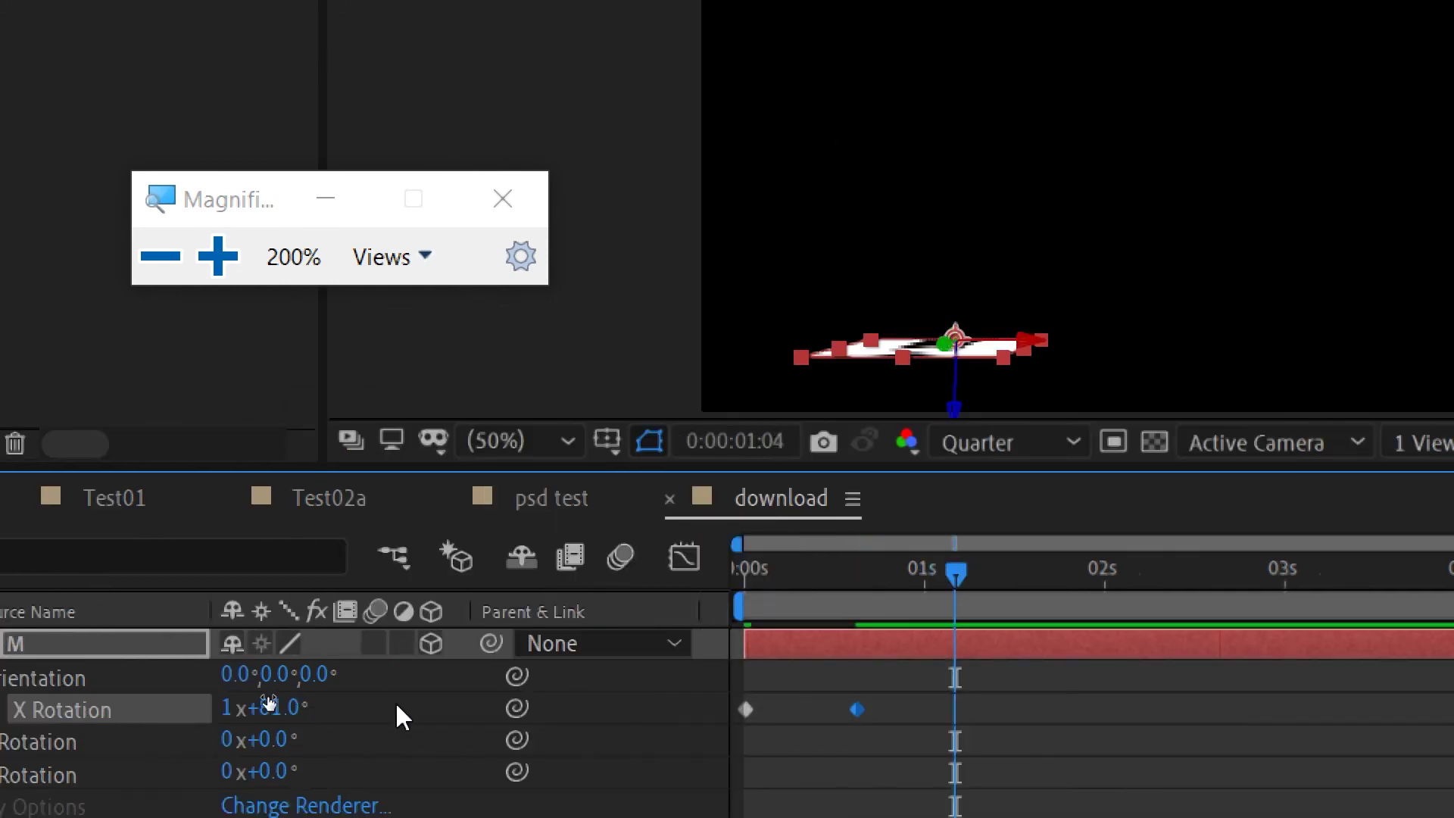
{"action": "left_click_drag", "start_coordinate": [273, 706], "coordinate": [0, 772]}
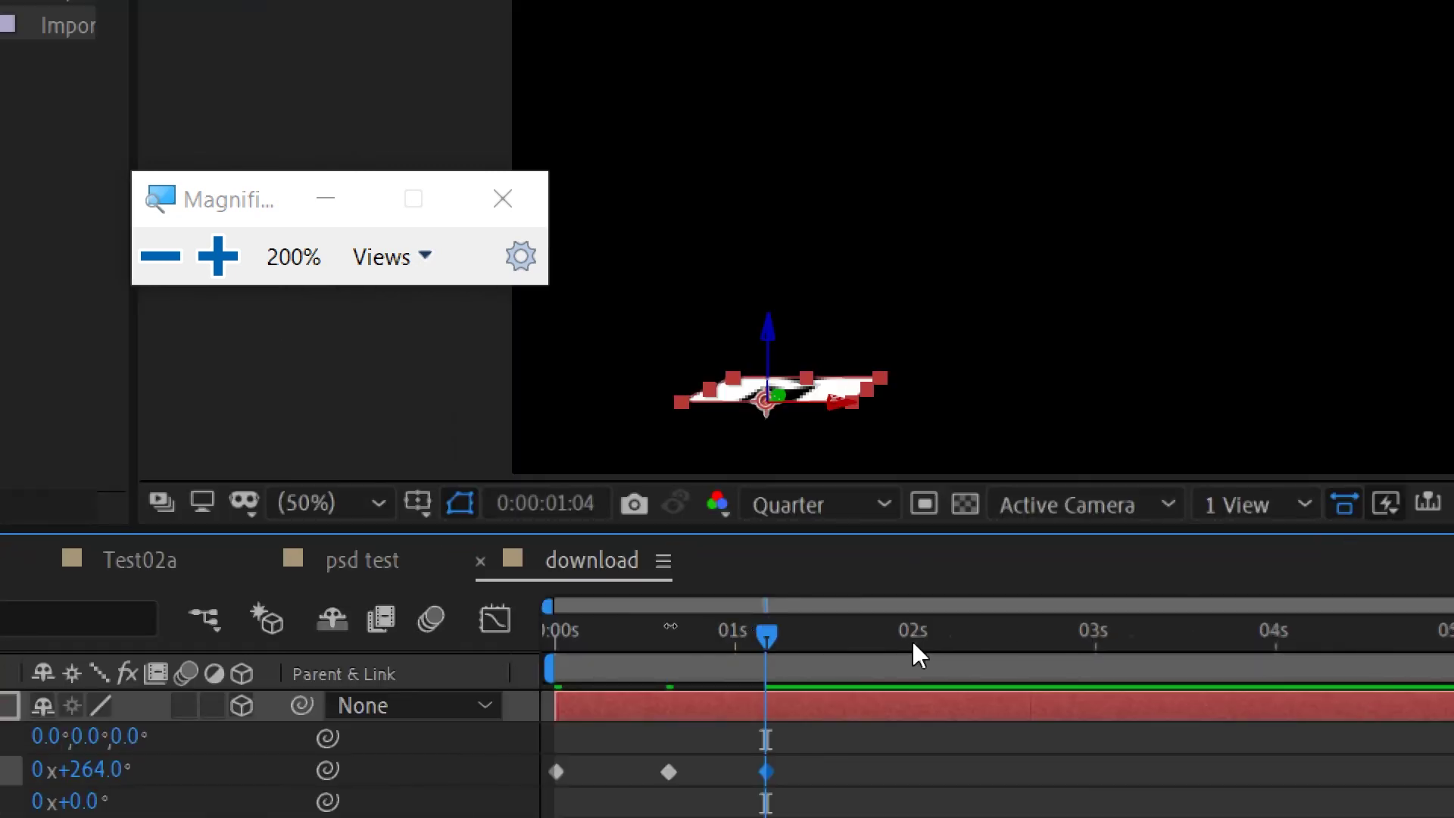
{"action": "left_click_drag", "start_coordinate": [770, 657], "coordinate": [871, 640]}
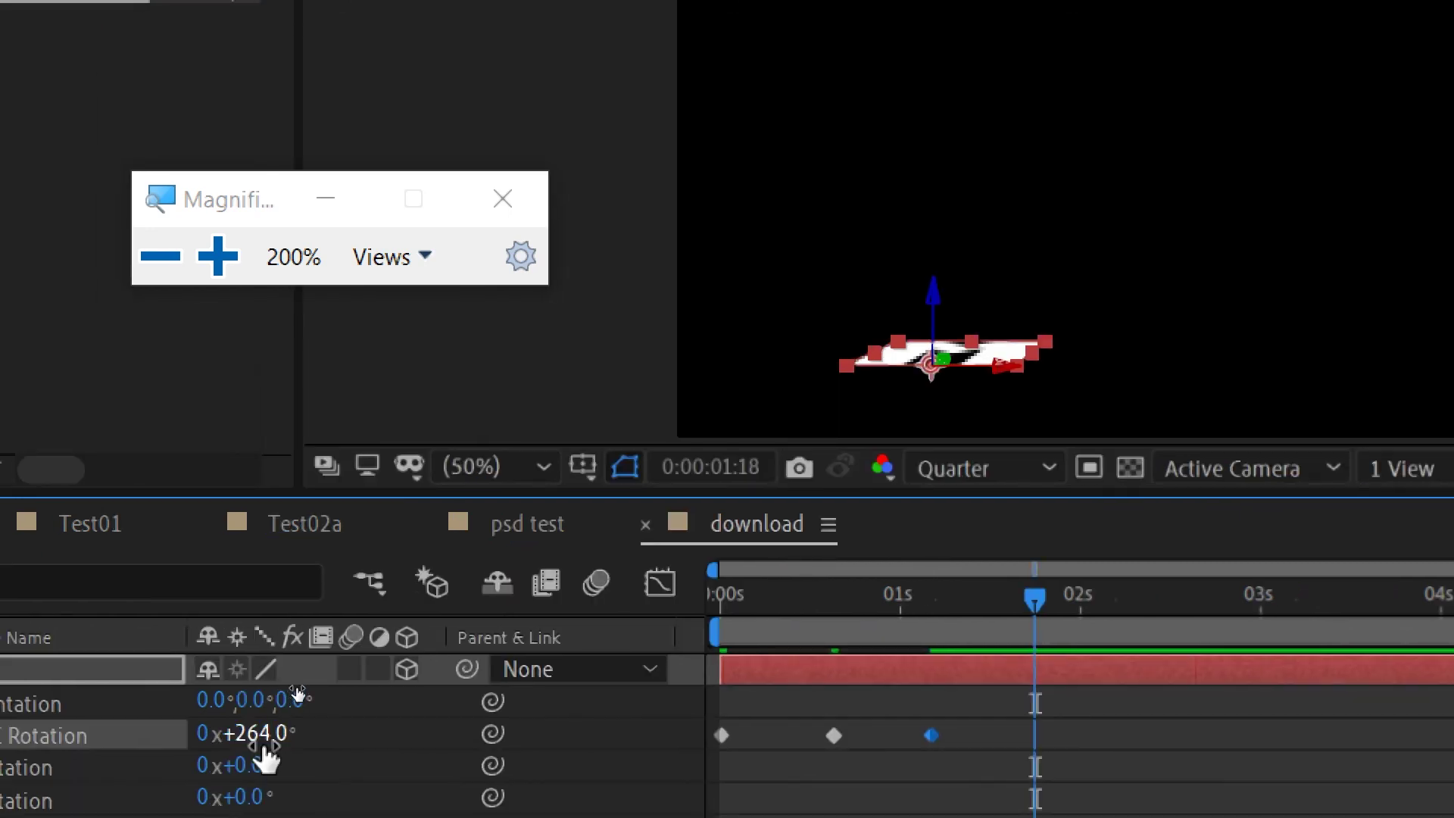
{"action": "left_click", "coordinate": [100, 771]}
{"action": "type", "text": "0"}
{"action": "key", "text": "Return"}
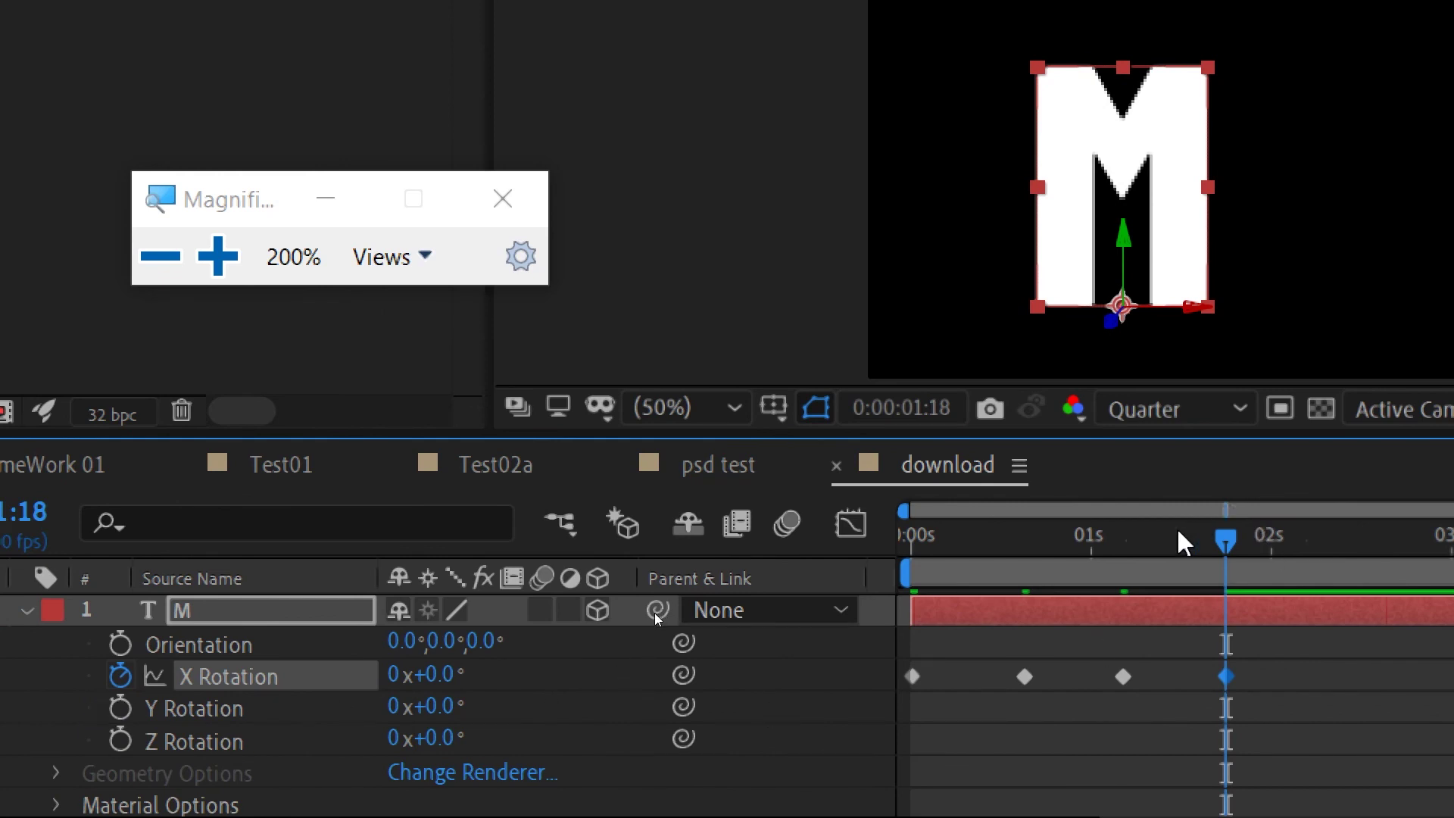
Start Y Rotation keyframing on the M layer with 0° at 0:00:01:23 and set it to 80° at 0:00:02:08.
{"action": "left_click_drag", "start_coordinate": [1171, 542], "coordinate": [1265, 538]}
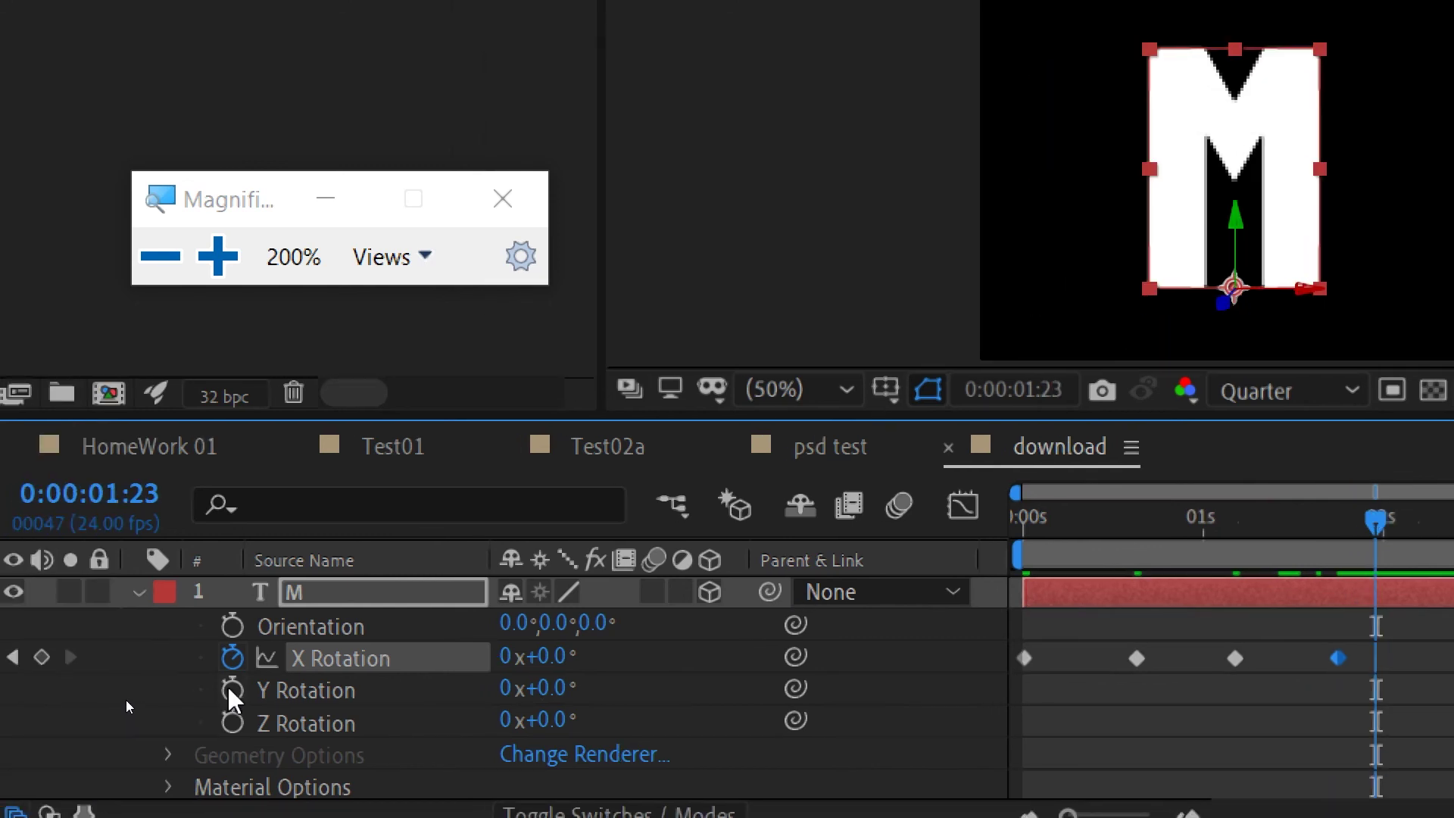
{"action": "left_click", "coordinate": [231, 690]}
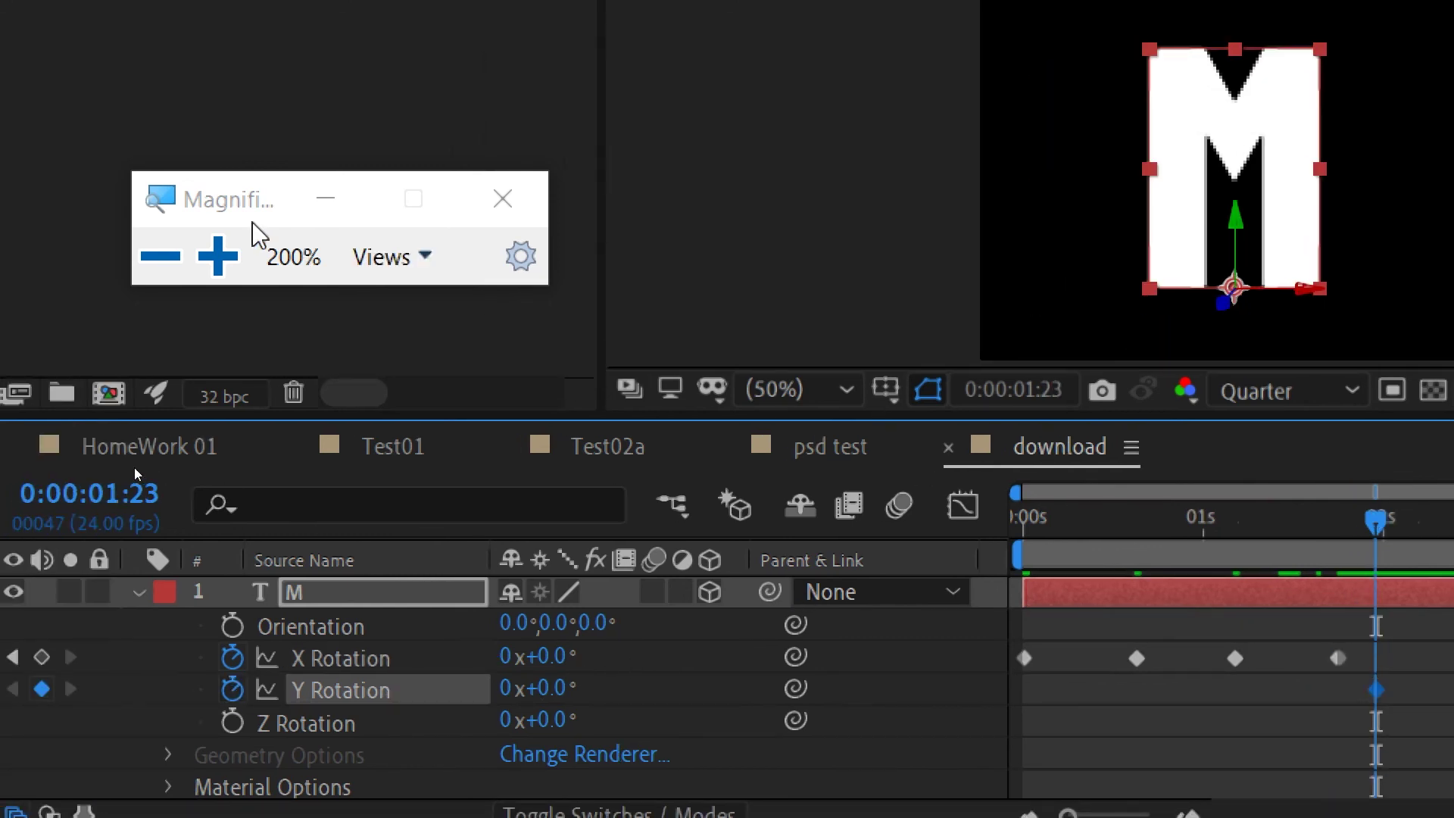
{"action": "left_click", "coordinate": [160, 256]}
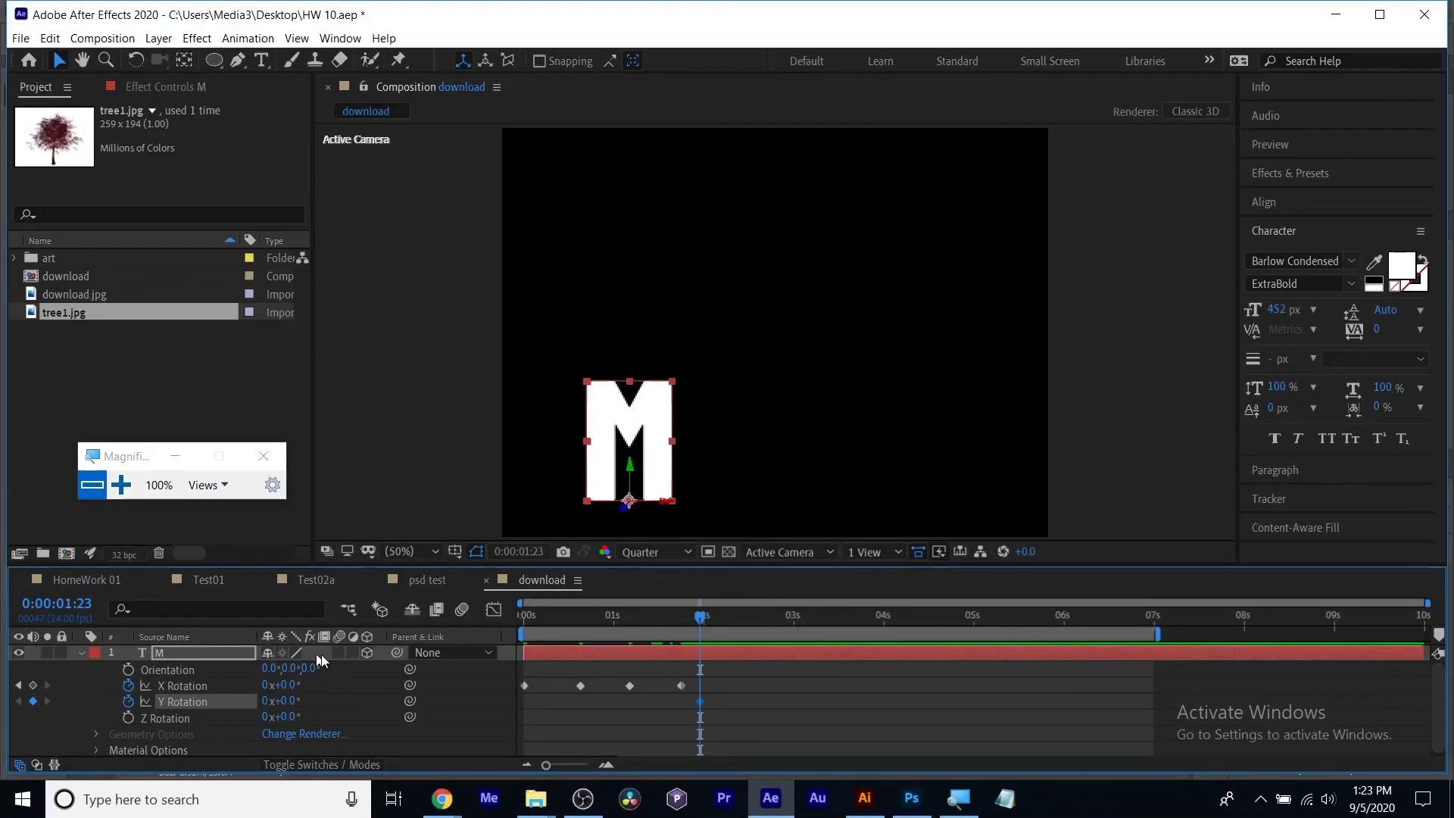
{"action": "left_click_drag", "start_coordinate": [701, 619], "coordinate": [723, 621]}
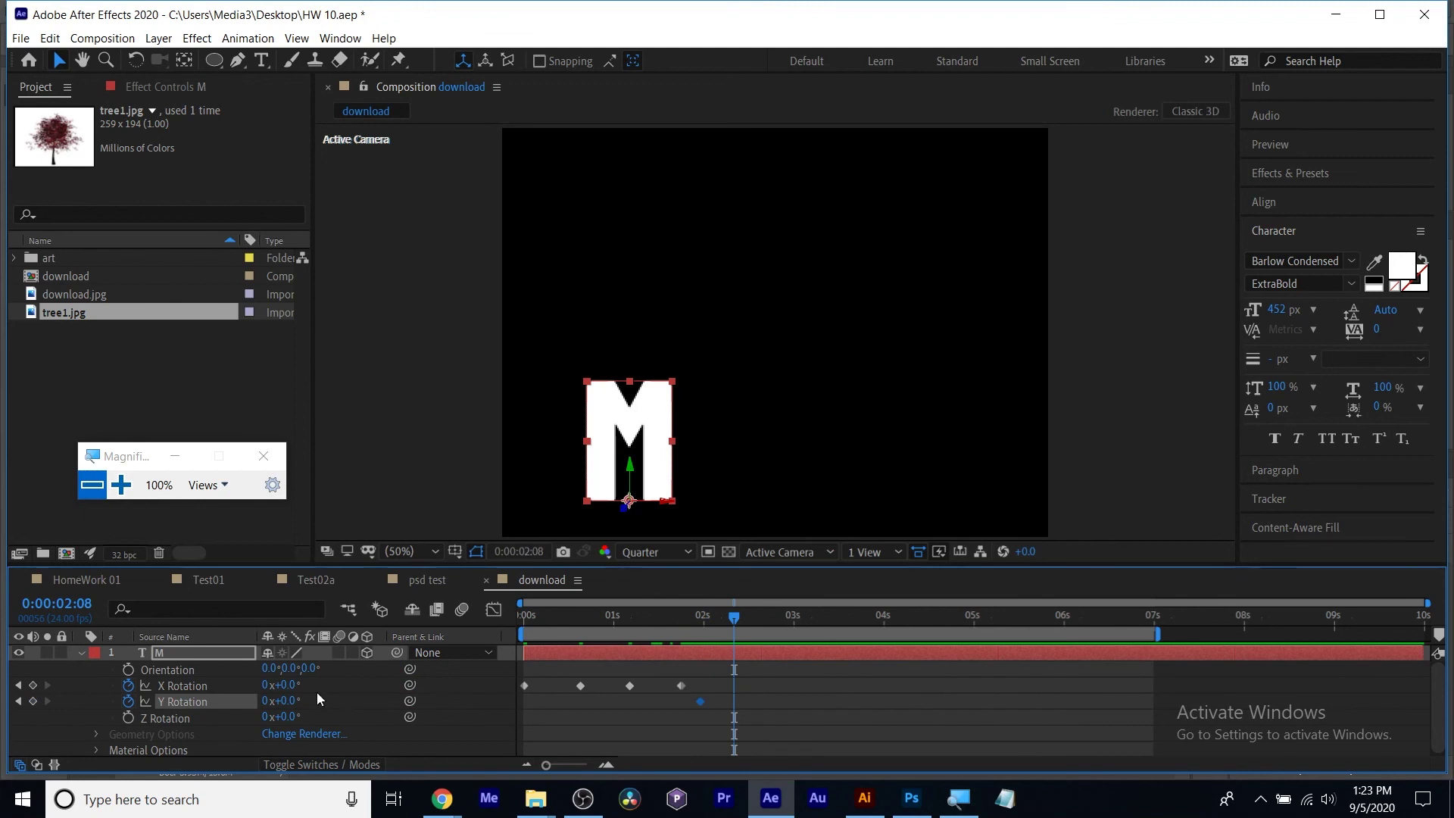
{"action": "left_click_drag", "start_coordinate": [295, 697], "coordinate": [370, 703]}
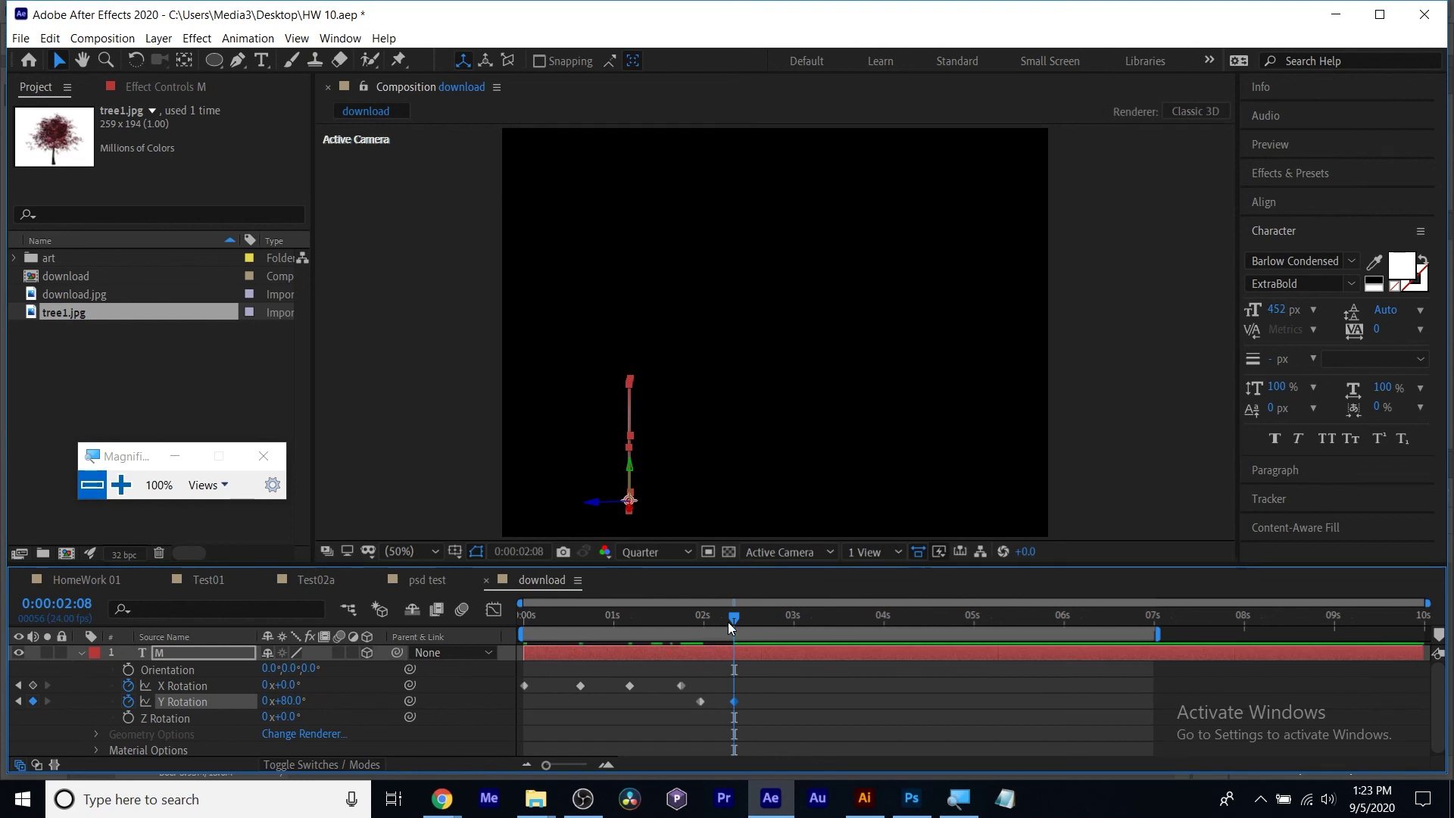
Add a Y Rotation keyframe at 0:00:02:15 and another of -52° at 0:00:03:04.
{"action": "left_click_drag", "start_coordinate": [729, 621], "coordinate": [756, 615]}
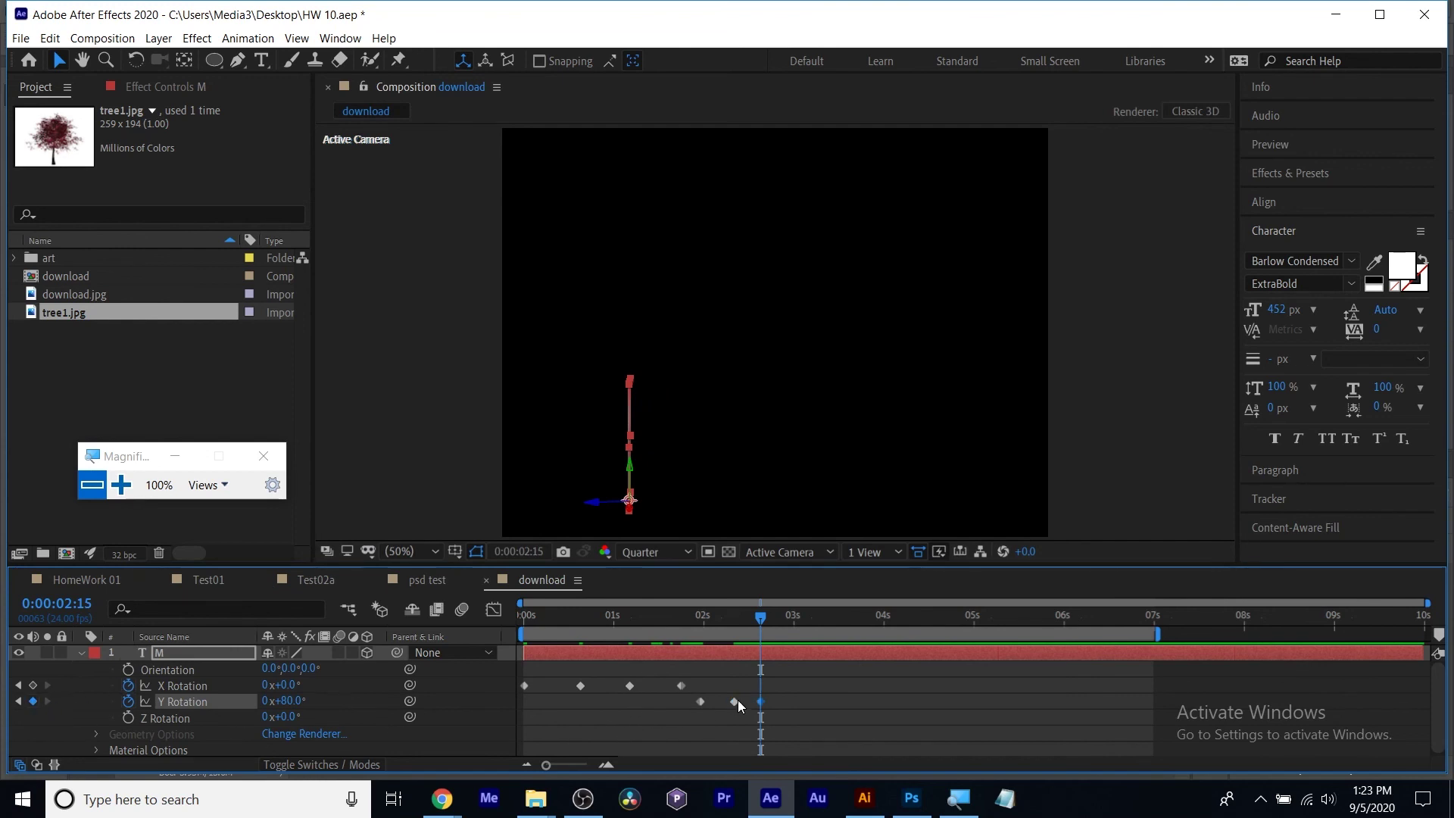
{"action": "left_click_drag", "start_coordinate": [760, 618], "coordinate": [809, 618]}
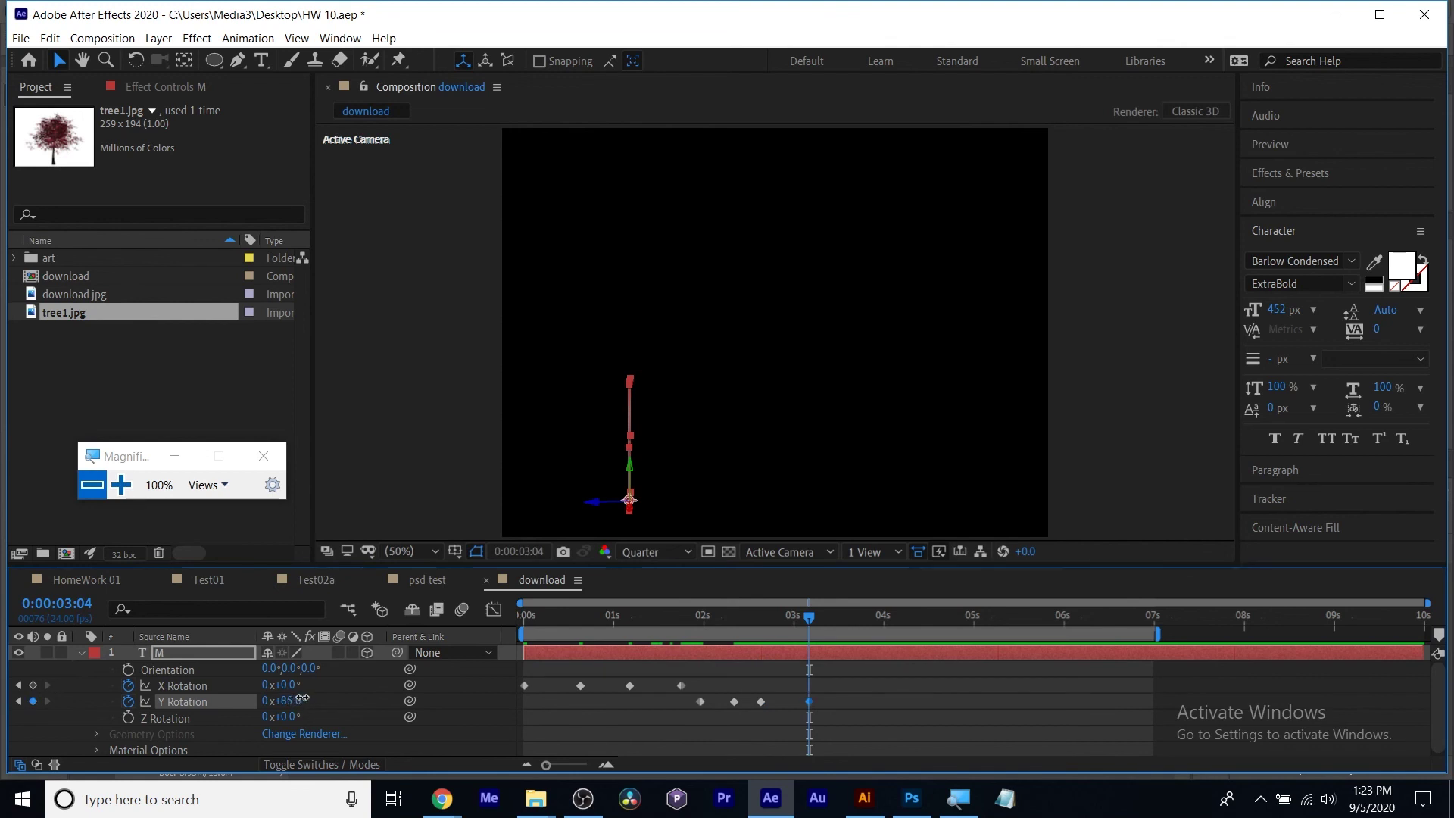
{"action": "left_click_drag", "start_coordinate": [303, 697], "coordinate": [172, 701]}
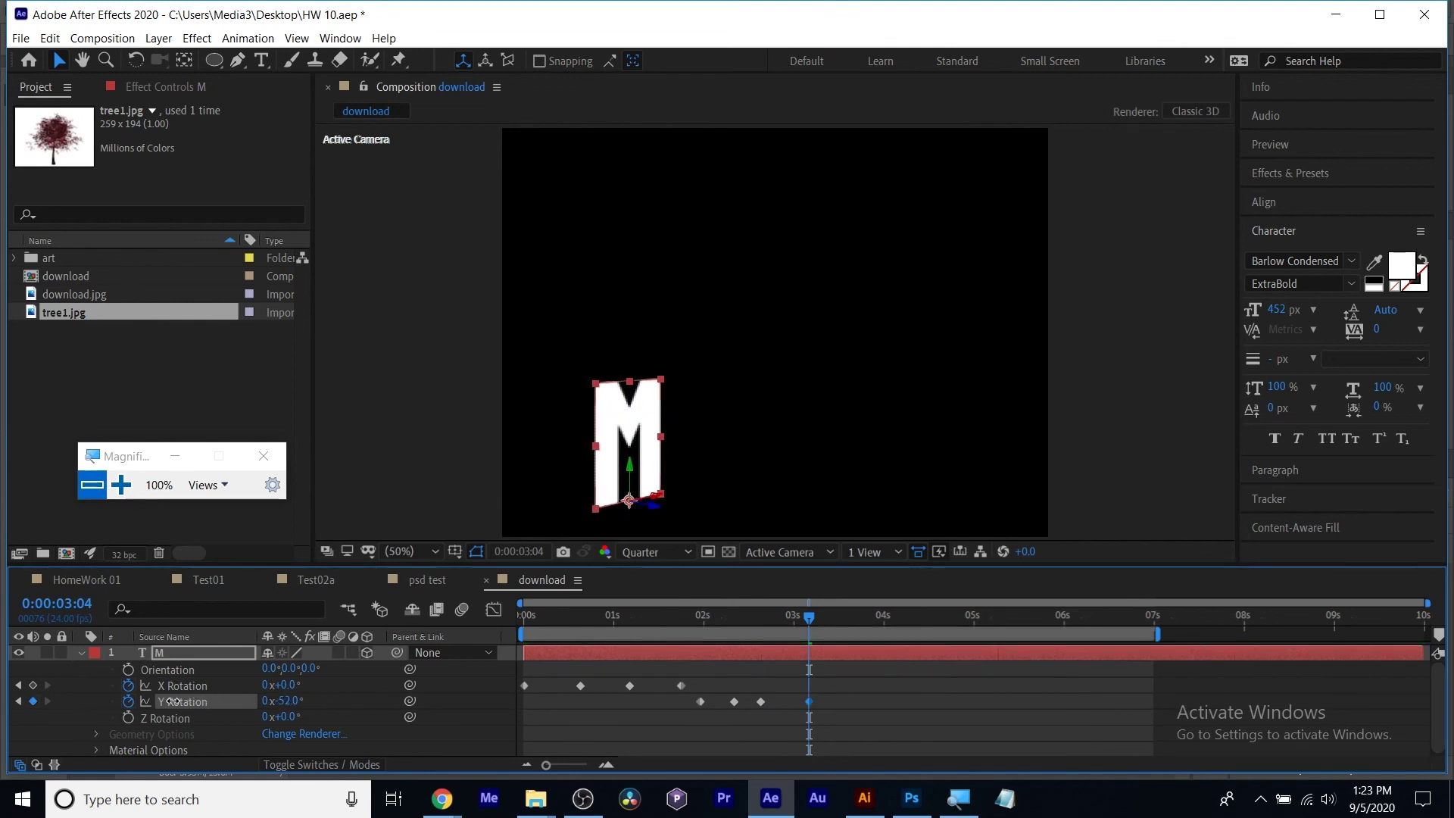
Start Z Rotation keyframing on the M layer with 0° at 0:00:03:11 and set it to 30° at 0:00:04:06.
{"action": "left_click_drag", "start_coordinate": [821, 612], "coordinate": [836, 615]}
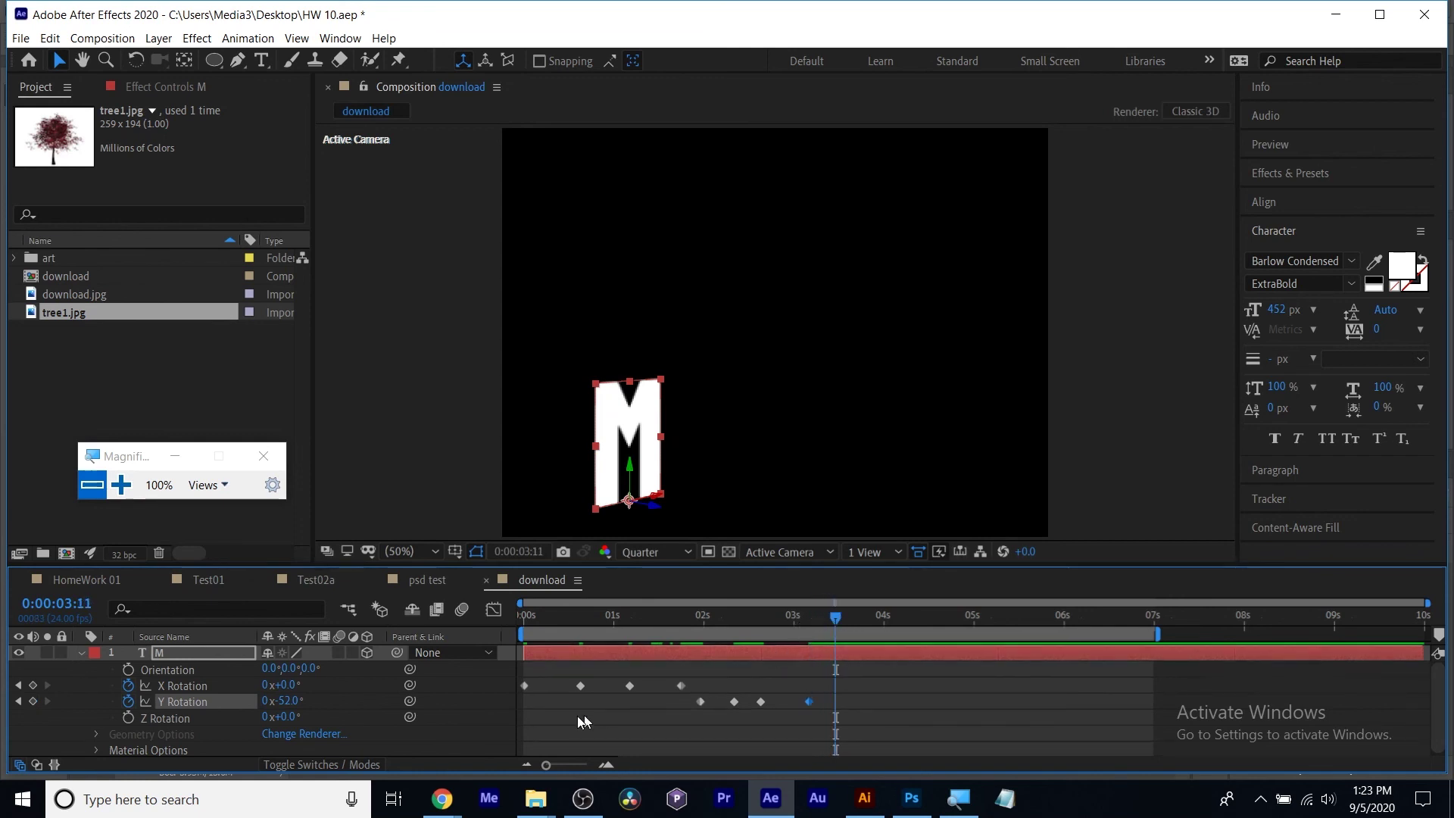
{"action": "left_click", "coordinate": [128, 717]}
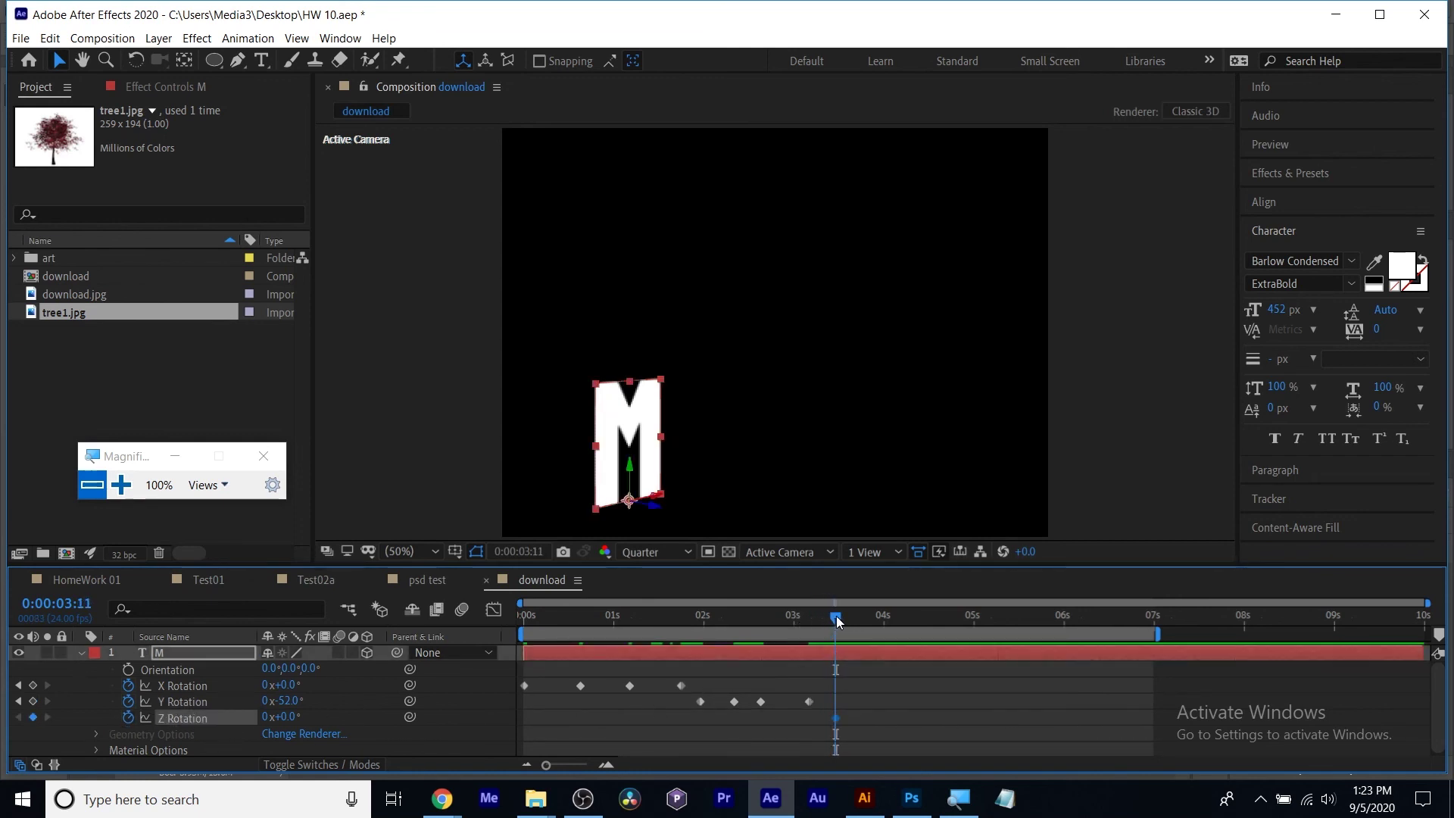
{"action": "key", "text": "space"}
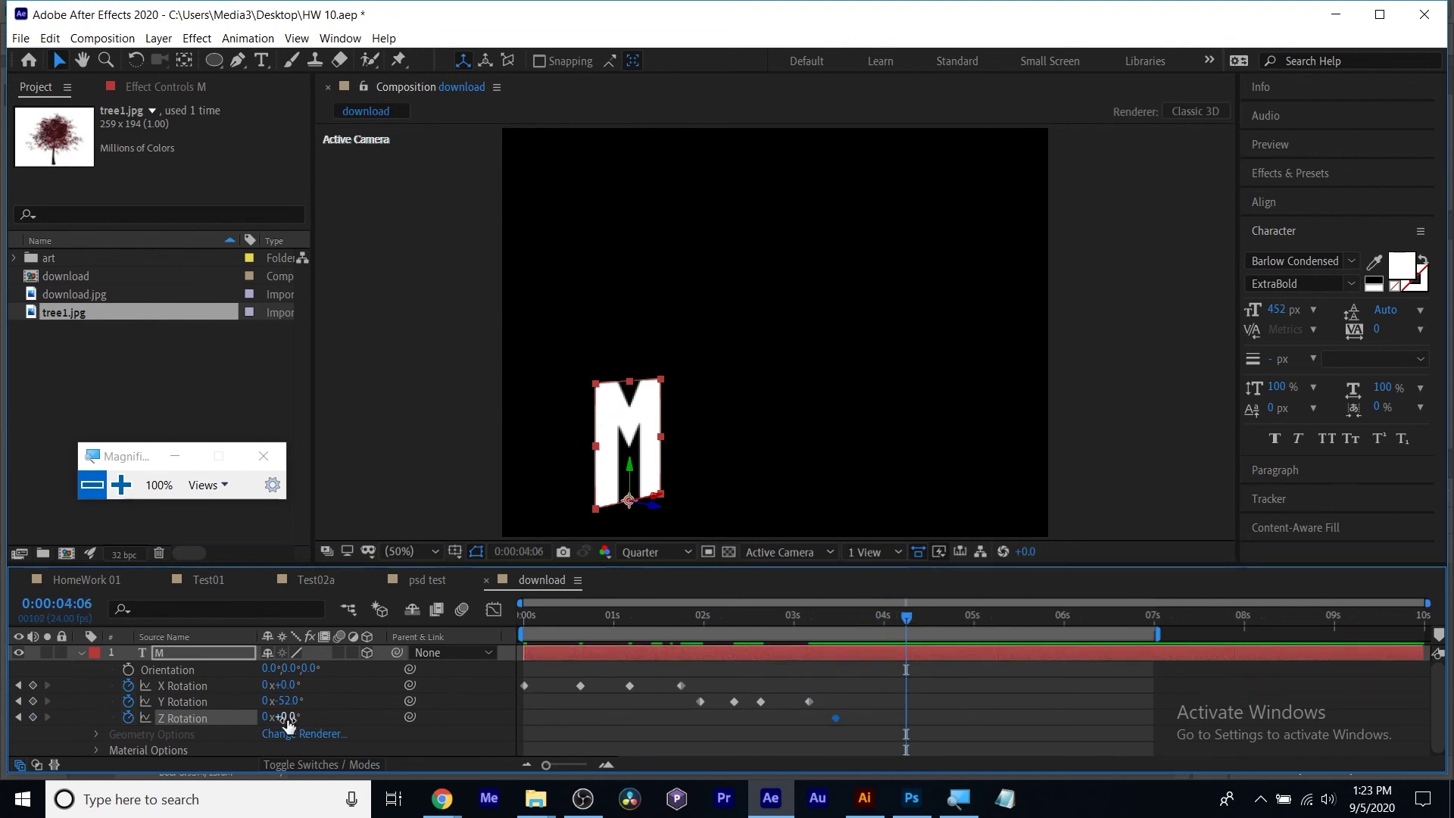
{"action": "left_click_drag", "start_coordinate": [288, 717], "coordinate": [406, 697]}
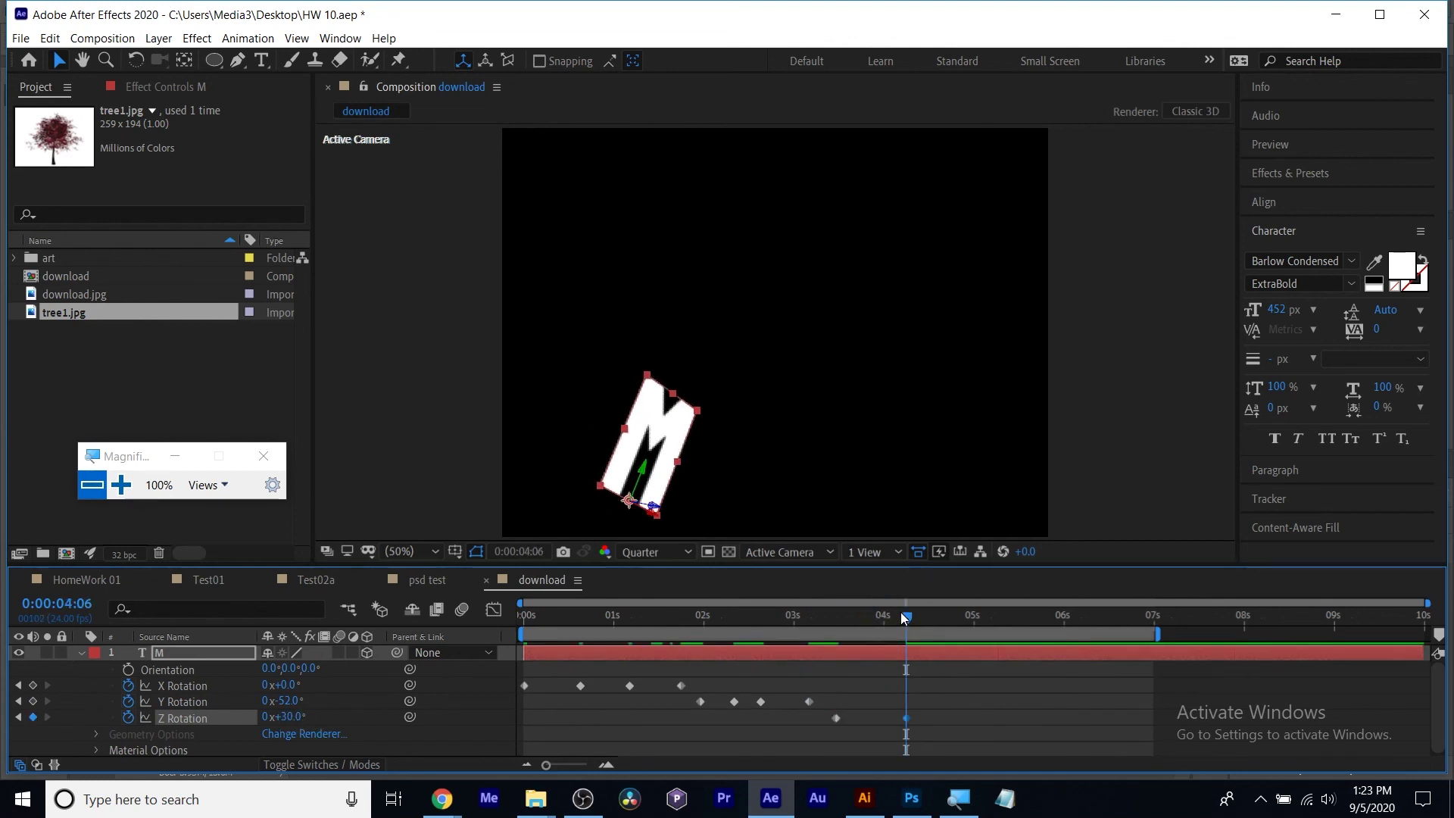
Add Z Rotation keyframes of -33° at 0:00:05:00 and 0° at 0:00:05:12.
{"action": "key", "text": "space"}
{"action": "left_click_drag", "start_coordinate": [309, 722], "coordinate": [159, 719]}
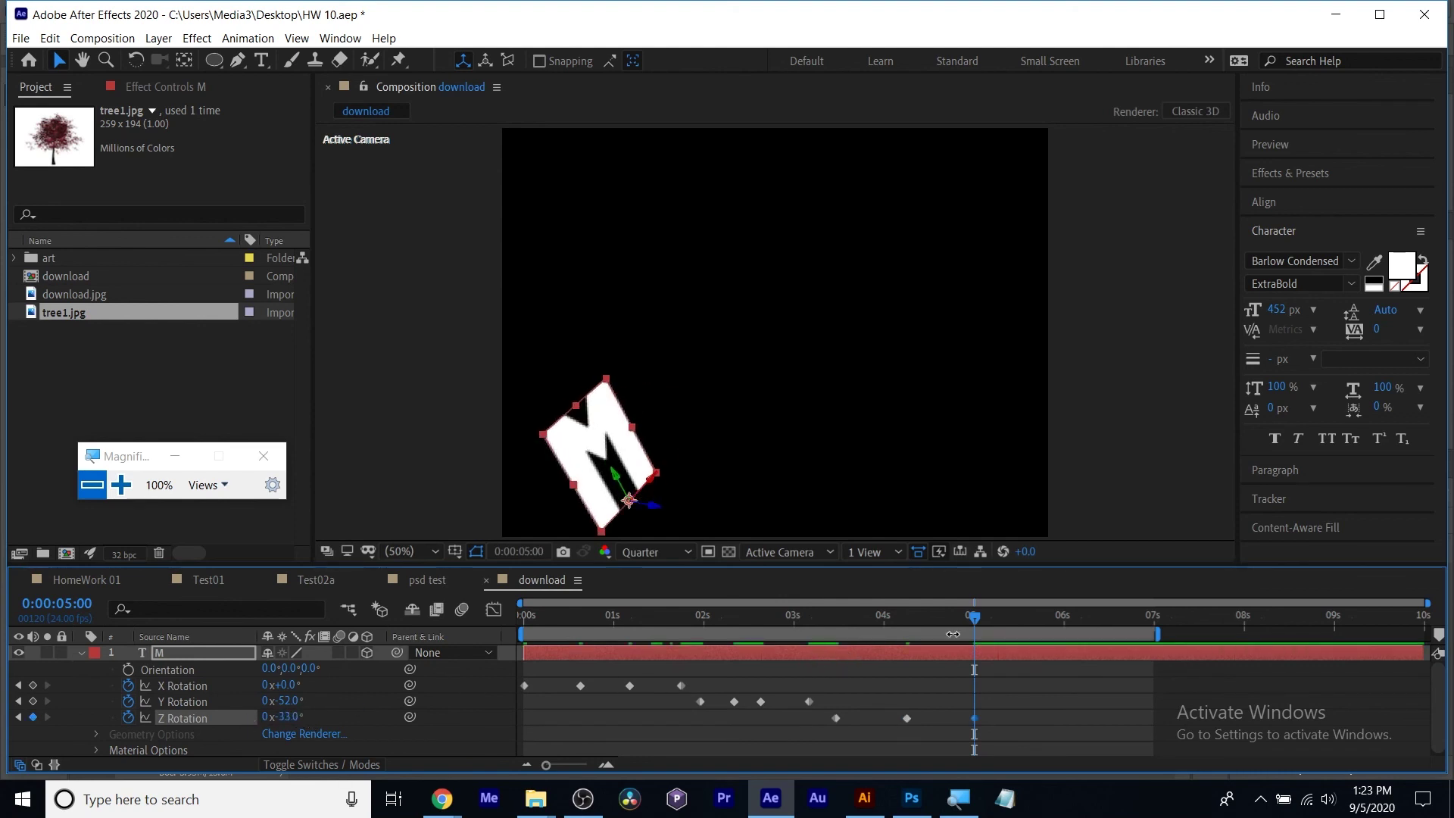
{"action": "left_click_drag", "start_coordinate": [983, 619], "coordinate": [1020, 620]}
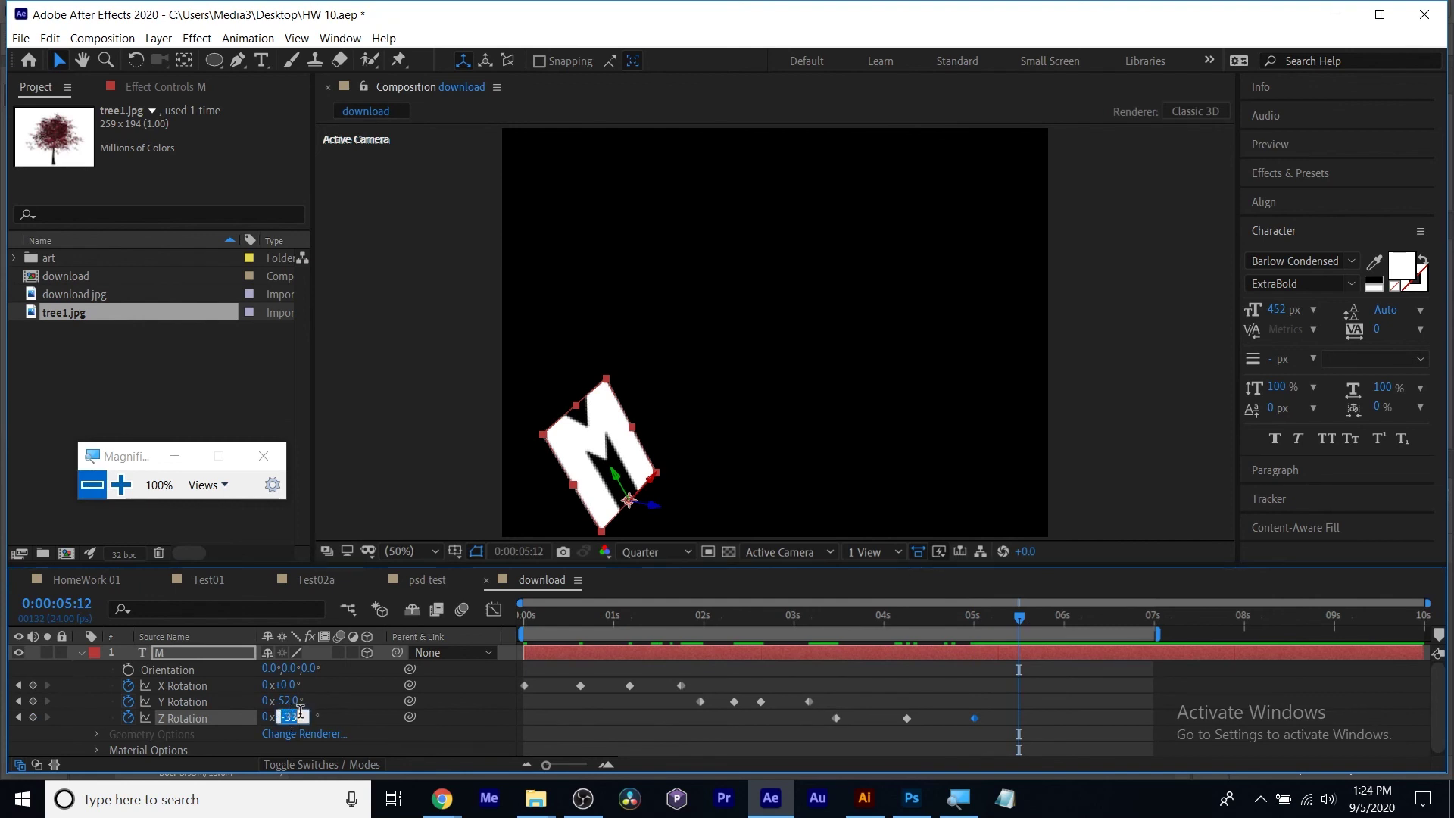
{"action": "type", "text": "0"}
{"action": "key", "text": "Return"}
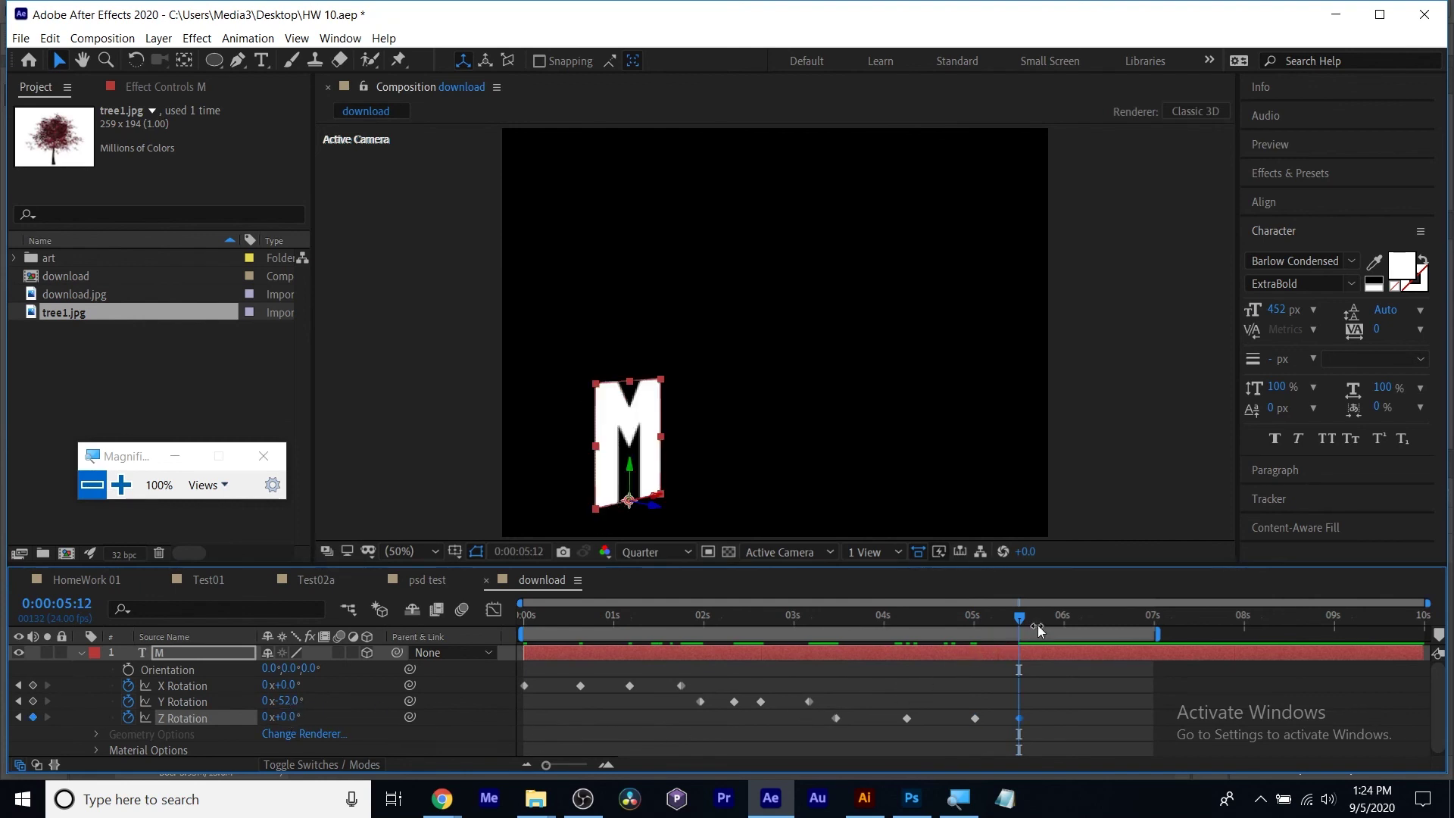
Shorten the work area to end just after the last Z Rotation keyframe and return the playhead to the start.
{"action": "left_click_drag", "start_coordinate": [1136, 631], "coordinate": [1016, 630]}
{"action": "key", "text": "Home"}
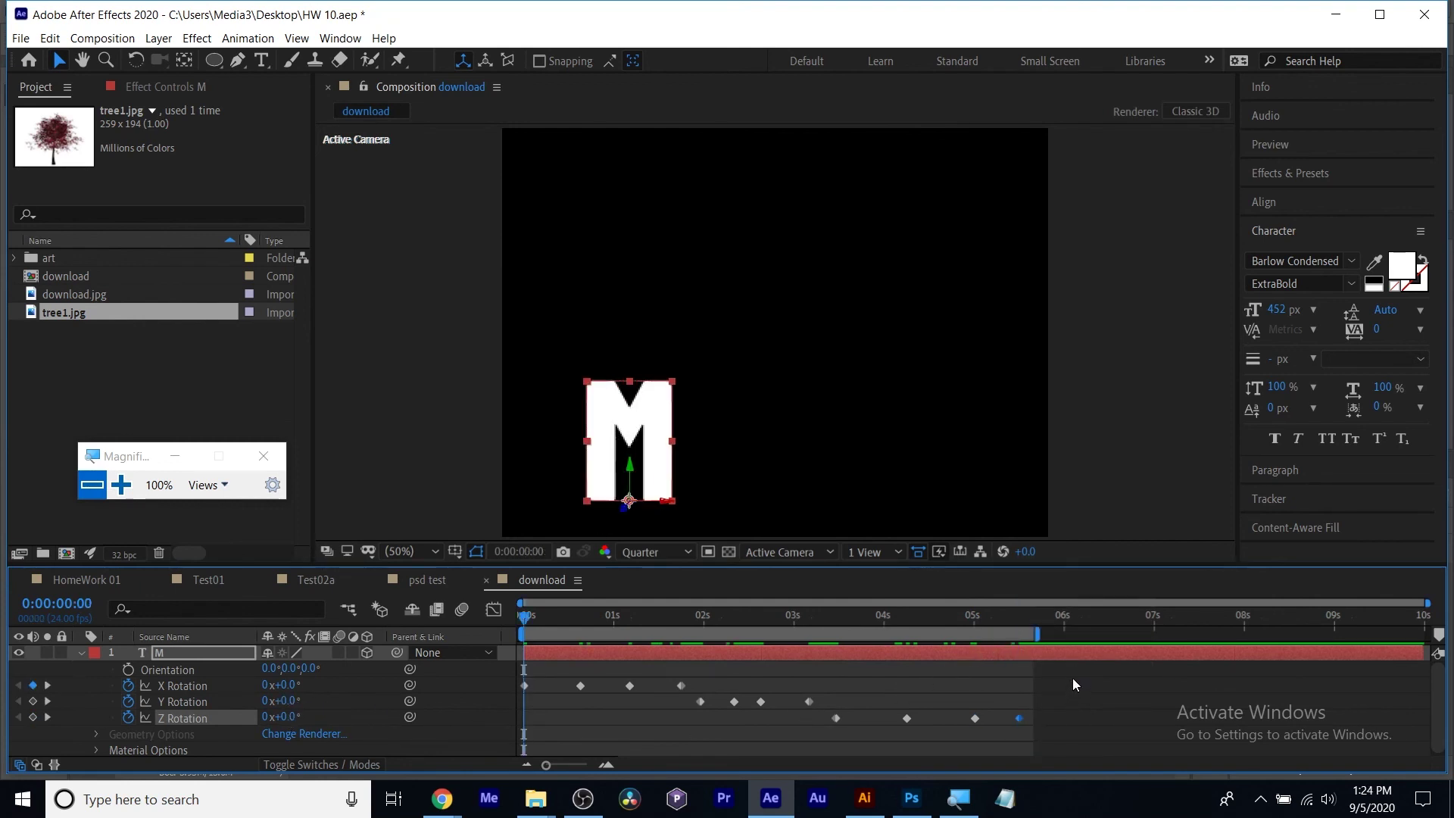
Apply Easy Ease to all X, Y and Z Rotation keyframes of the M layer and preview the animation.
{"action": "left_click_drag", "start_coordinate": [1072, 680], "coordinate": [499, 729]}
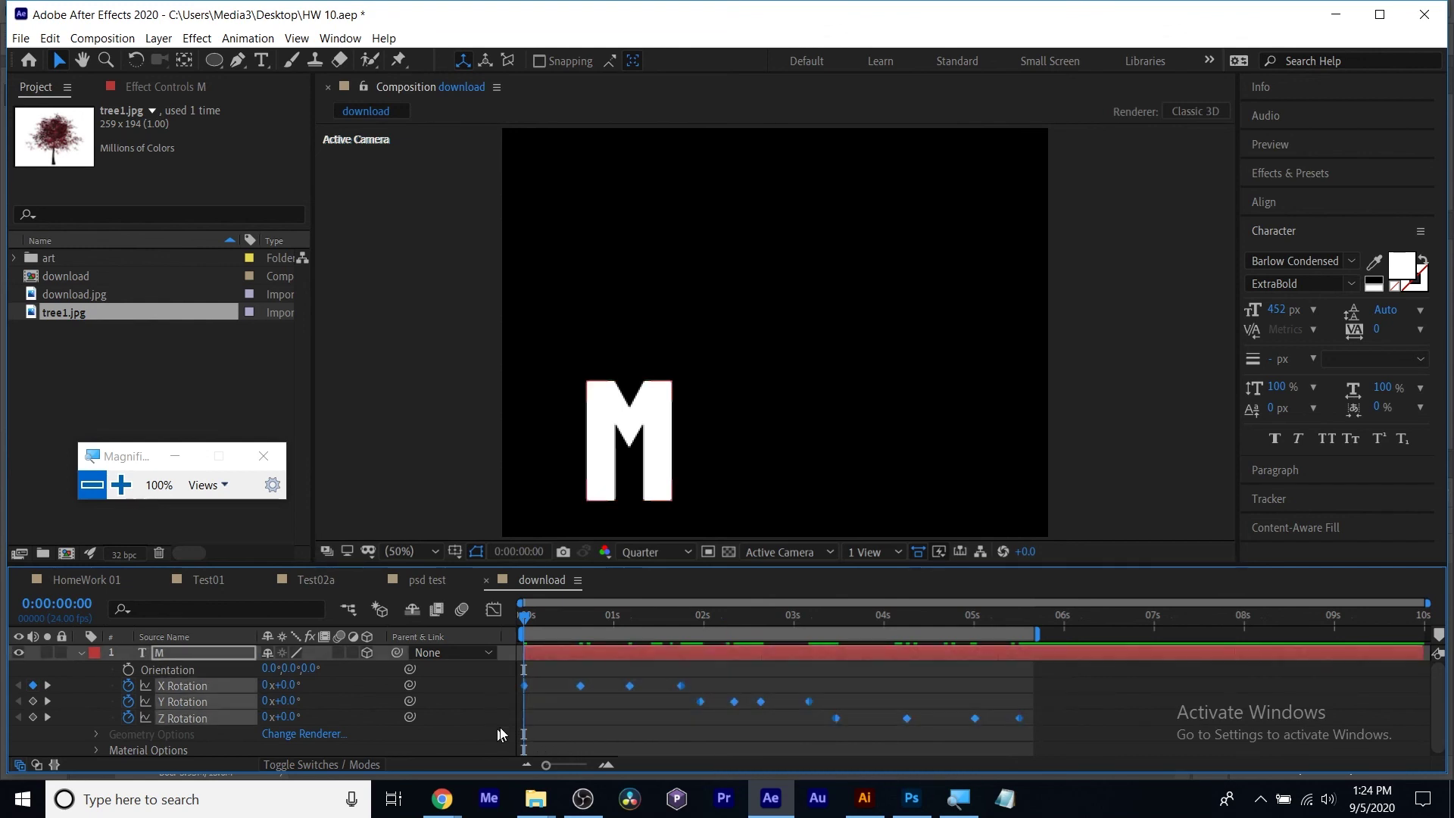
{"action": "right_click", "coordinate": [580, 686]}
{"action": "mouse_move", "coordinate": [682, 674]}
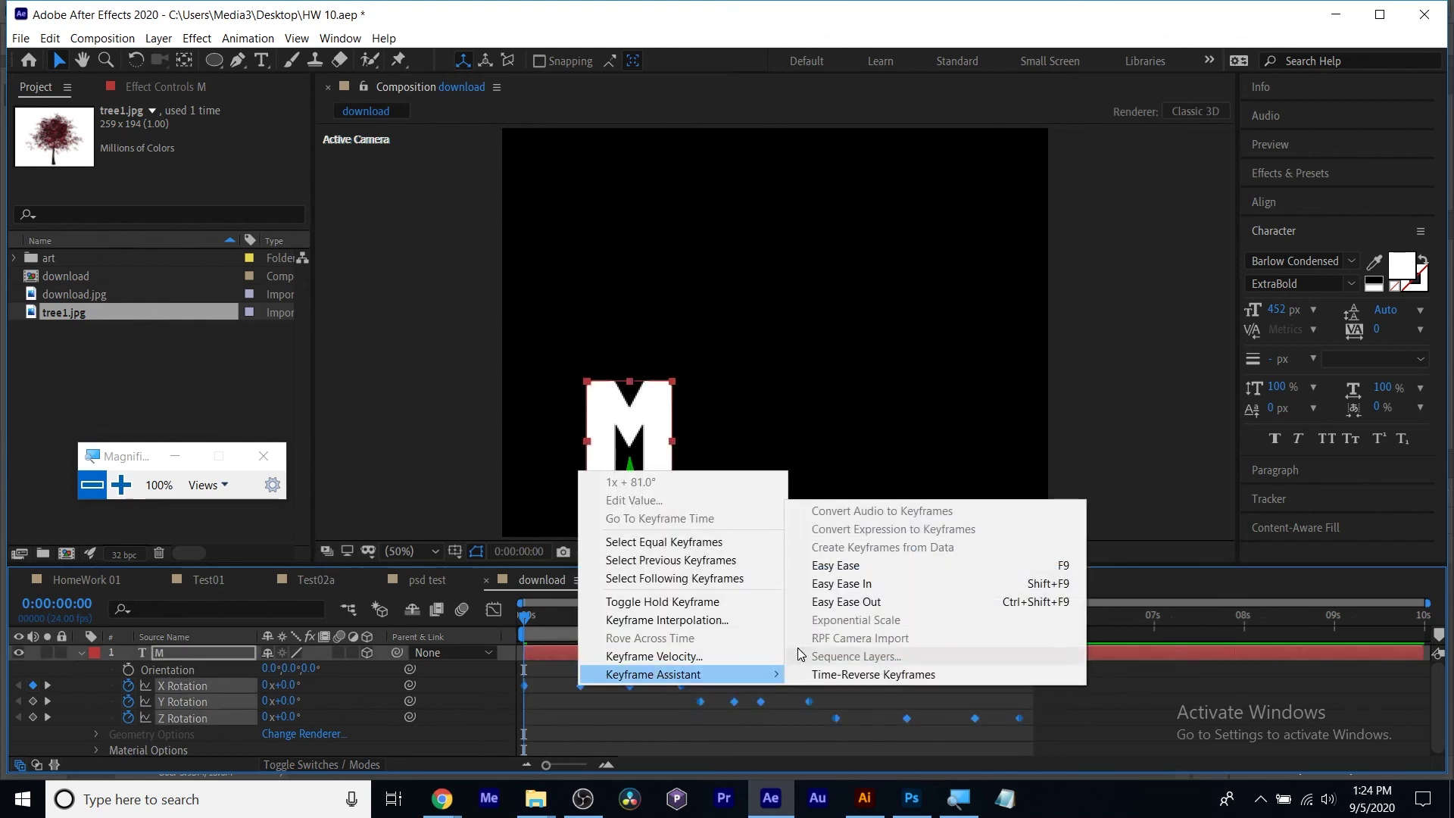
{"action": "left_click", "coordinate": [837, 566]}
{"action": "key", "text": "space"}
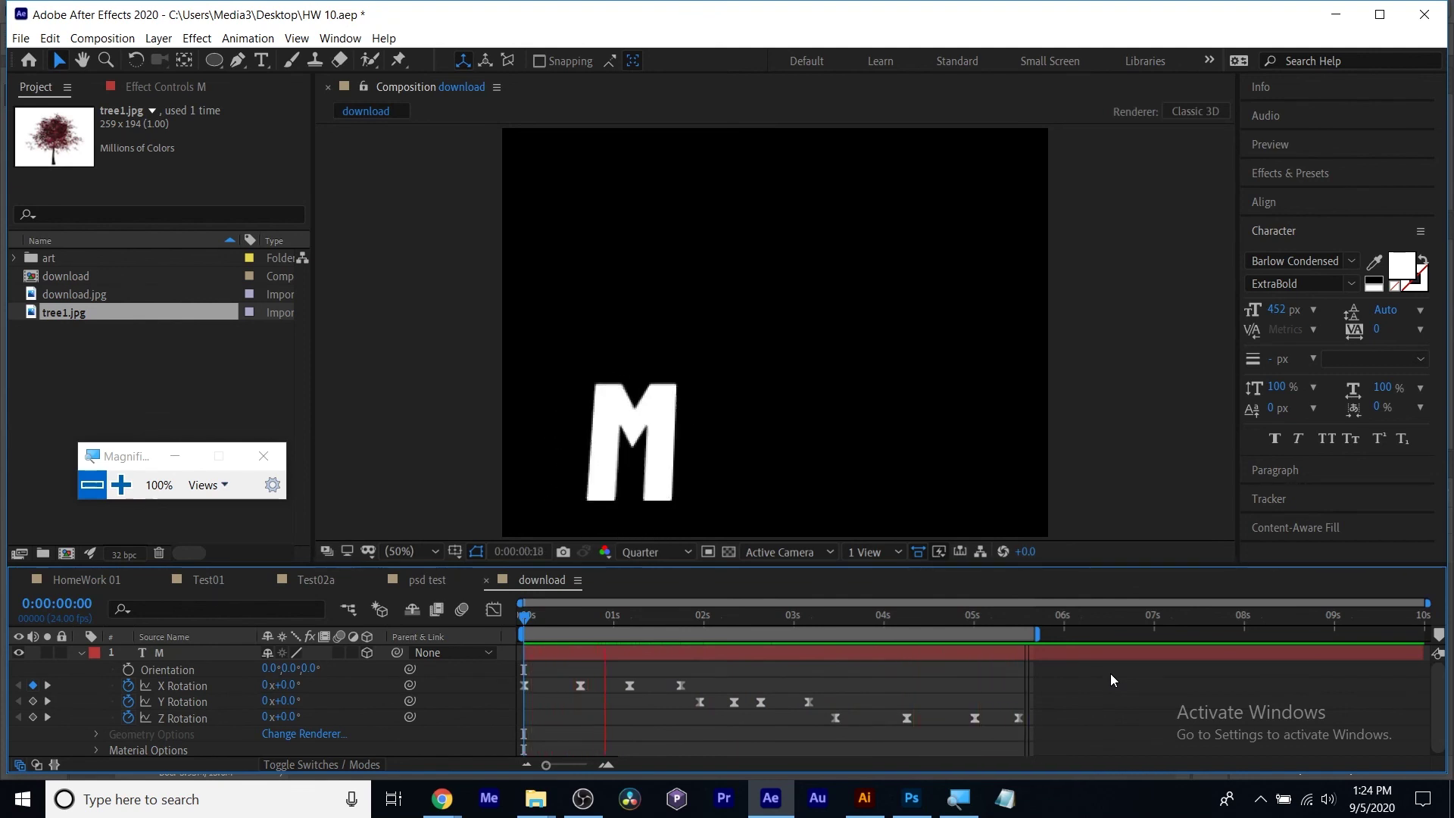
Extend the work area to the full 10-second composition and start Position keyframing on the M layer at 0:00:05:13.
{"action": "key", "text": "space"}
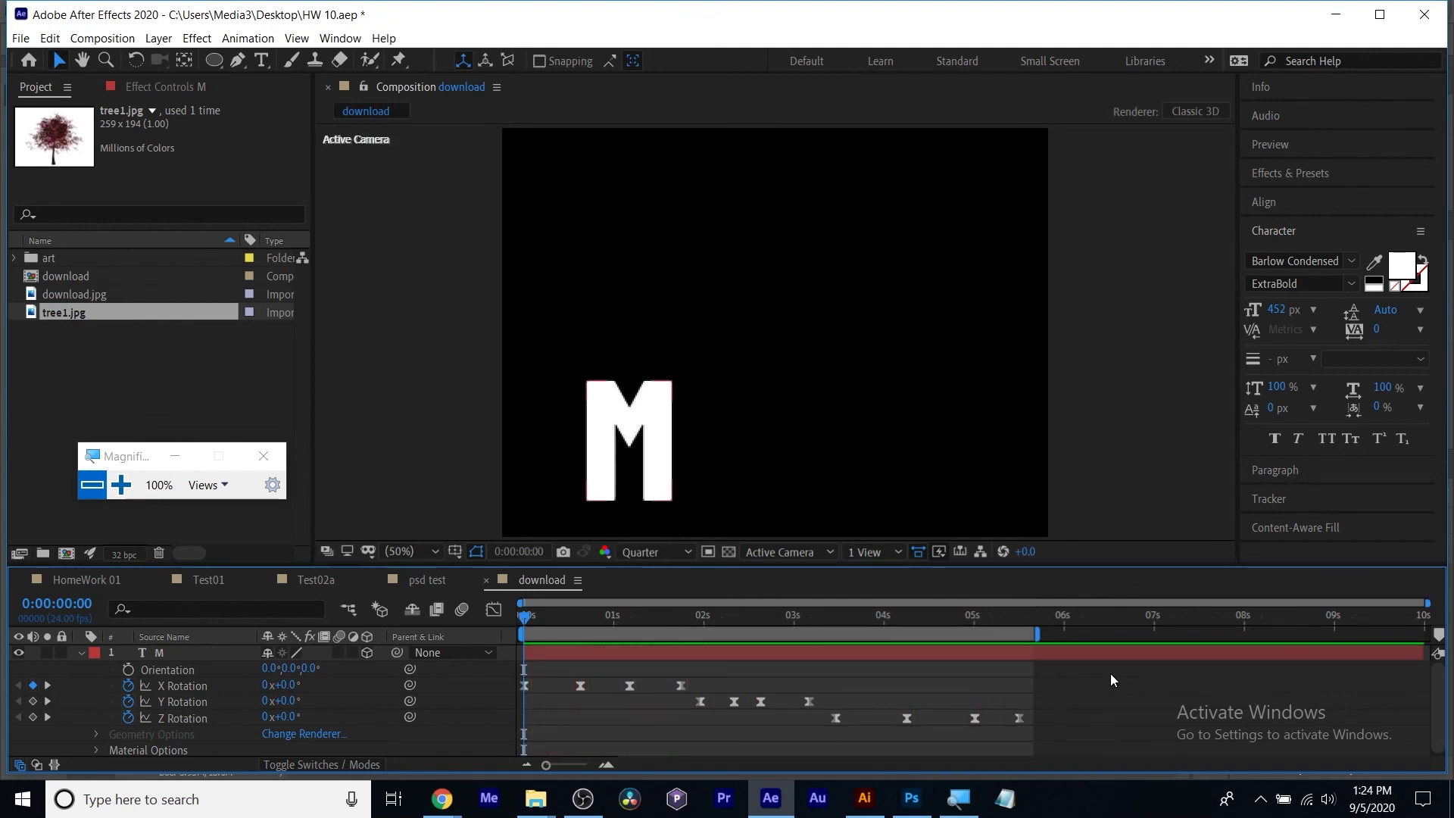
{"action": "left_click", "coordinate": [156, 652]}
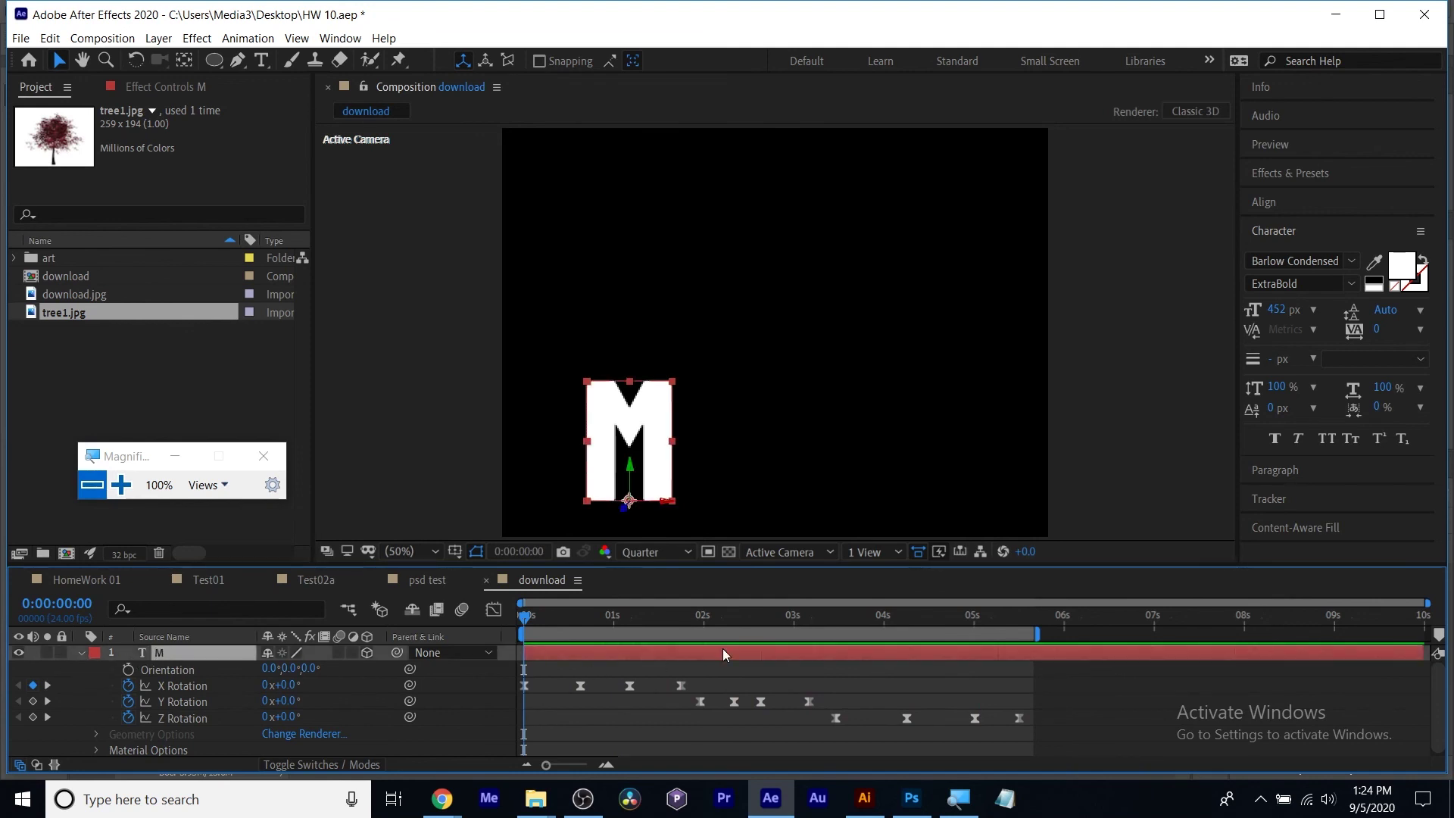
{"action": "key", "text": "p"}
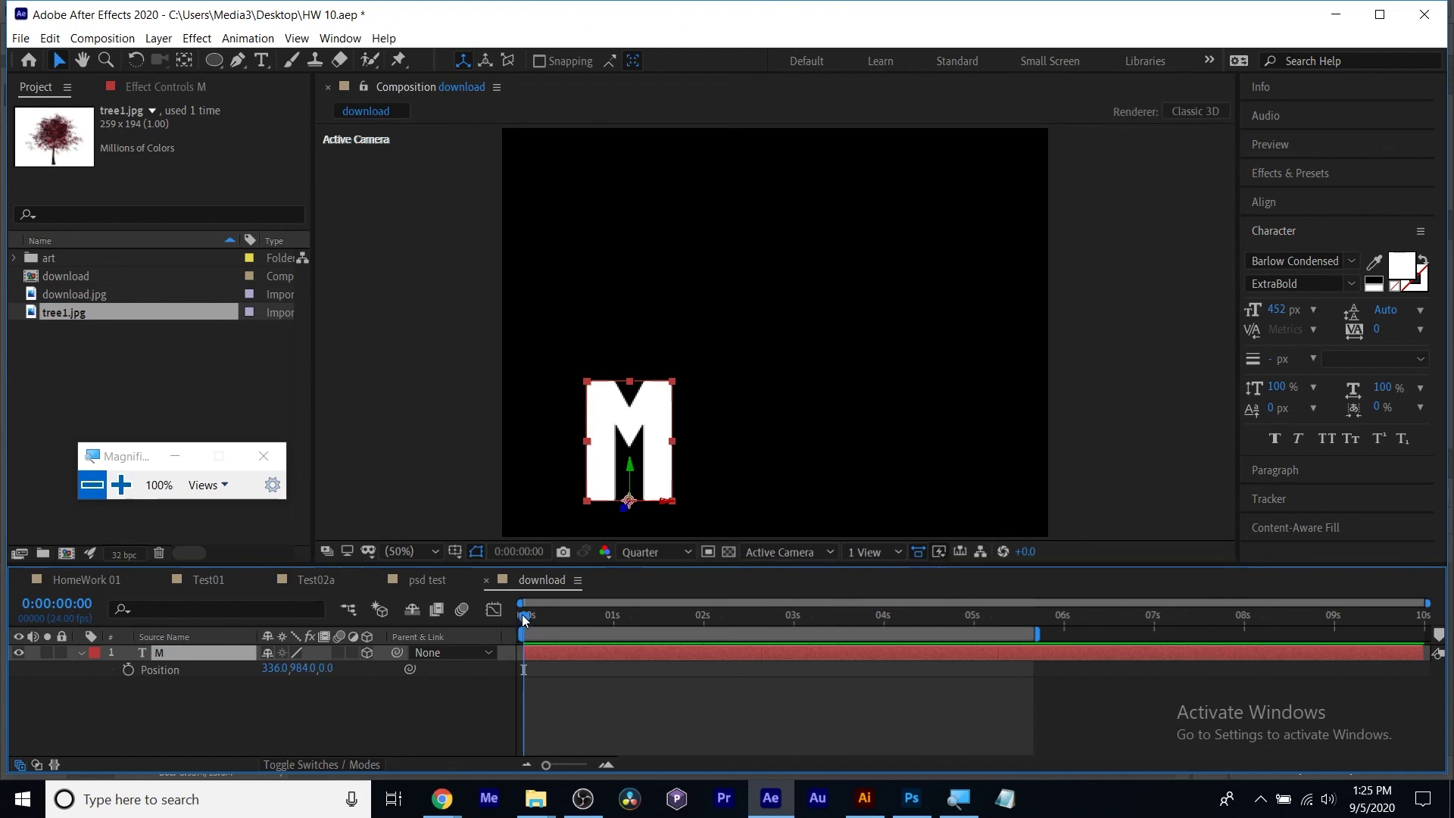
{"action": "mouse_move", "coordinate": [522, 620]}
{"action": "left_mouse_down"}
{"action": "mouse_move", "coordinate": [852, 645]}
{"action": "mouse_move", "coordinate": [1428, 636]}
{"action": "left_mouse_up"}
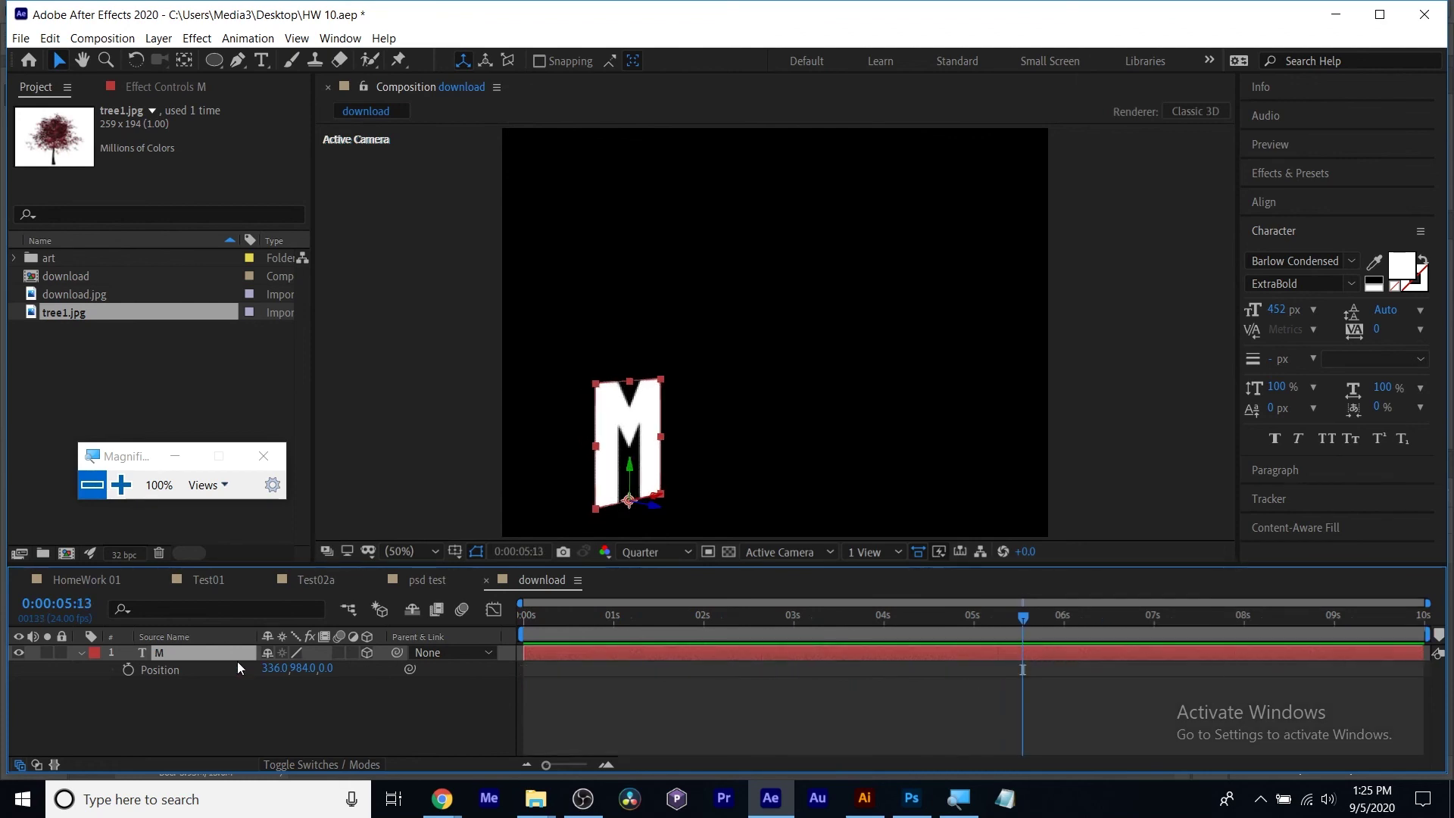
{"action": "left_click", "coordinate": [128, 670]}
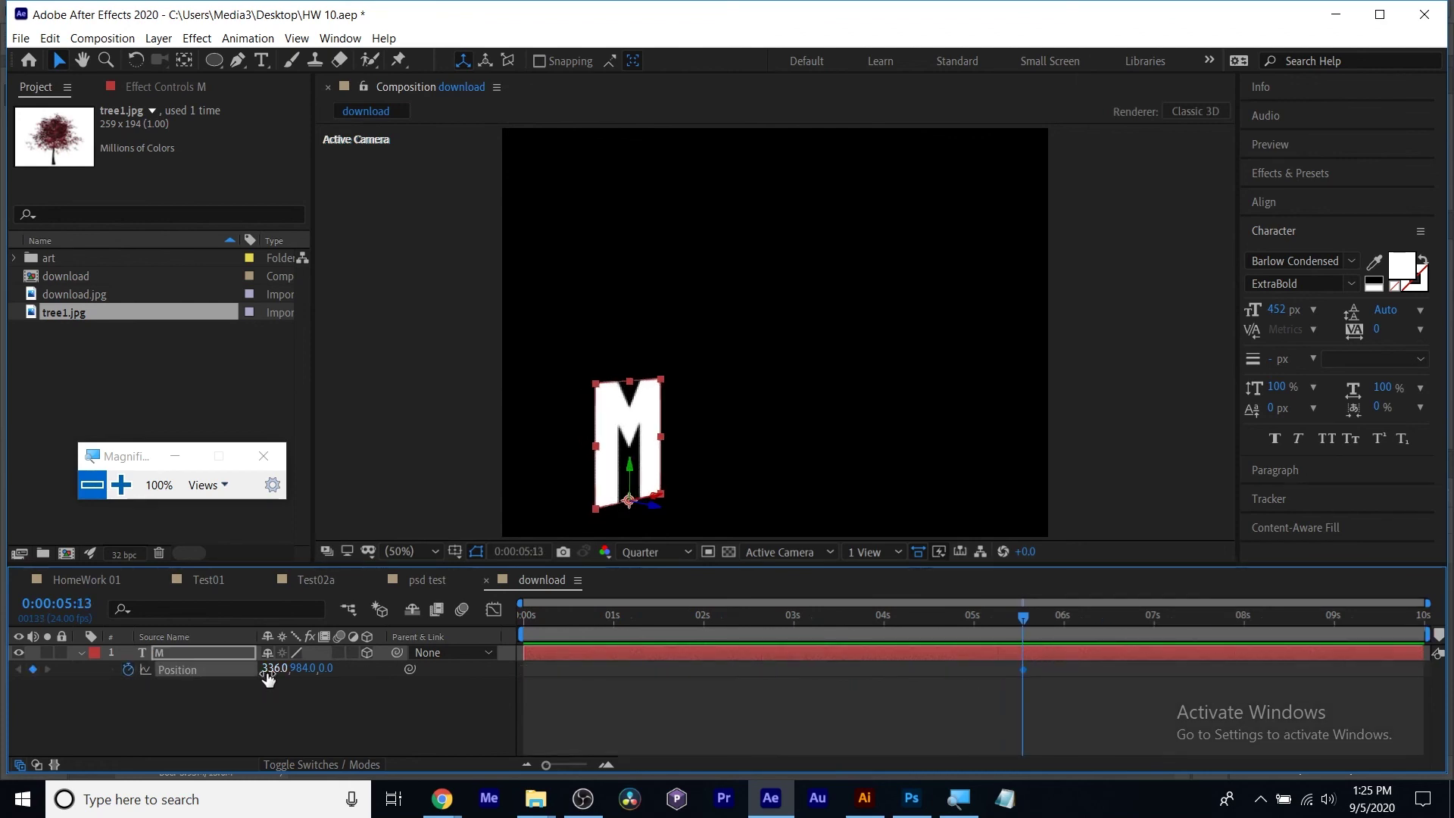
Add Position keyframes to the M layer with X at 868 at 0:00:06:07 and Y at 638 at 0:00:06:20.
{"action": "left_click_drag", "start_coordinate": [1025, 617], "coordinate": [1090, 620]}
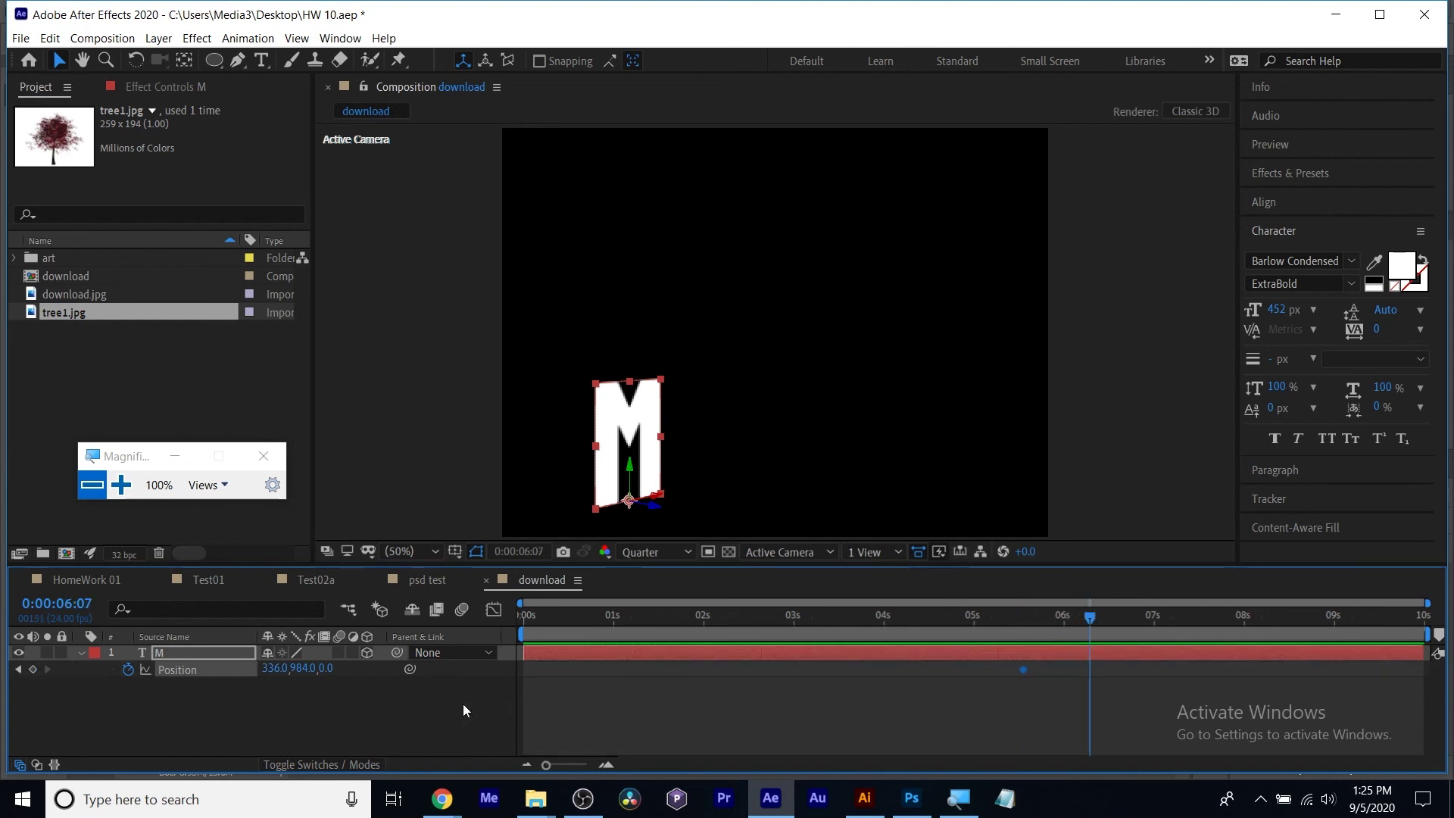
{"action": "left_click_drag", "start_coordinate": [273, 669], "coordinate": [498, 674]}
{"action": "left_click_drag", "start_coordinate": [1093, 620], "coordinate": [1139, 619]}
{"action": "left_click_drag", "start_coordinate": [297, 672], "coordinate": [14, 632]}
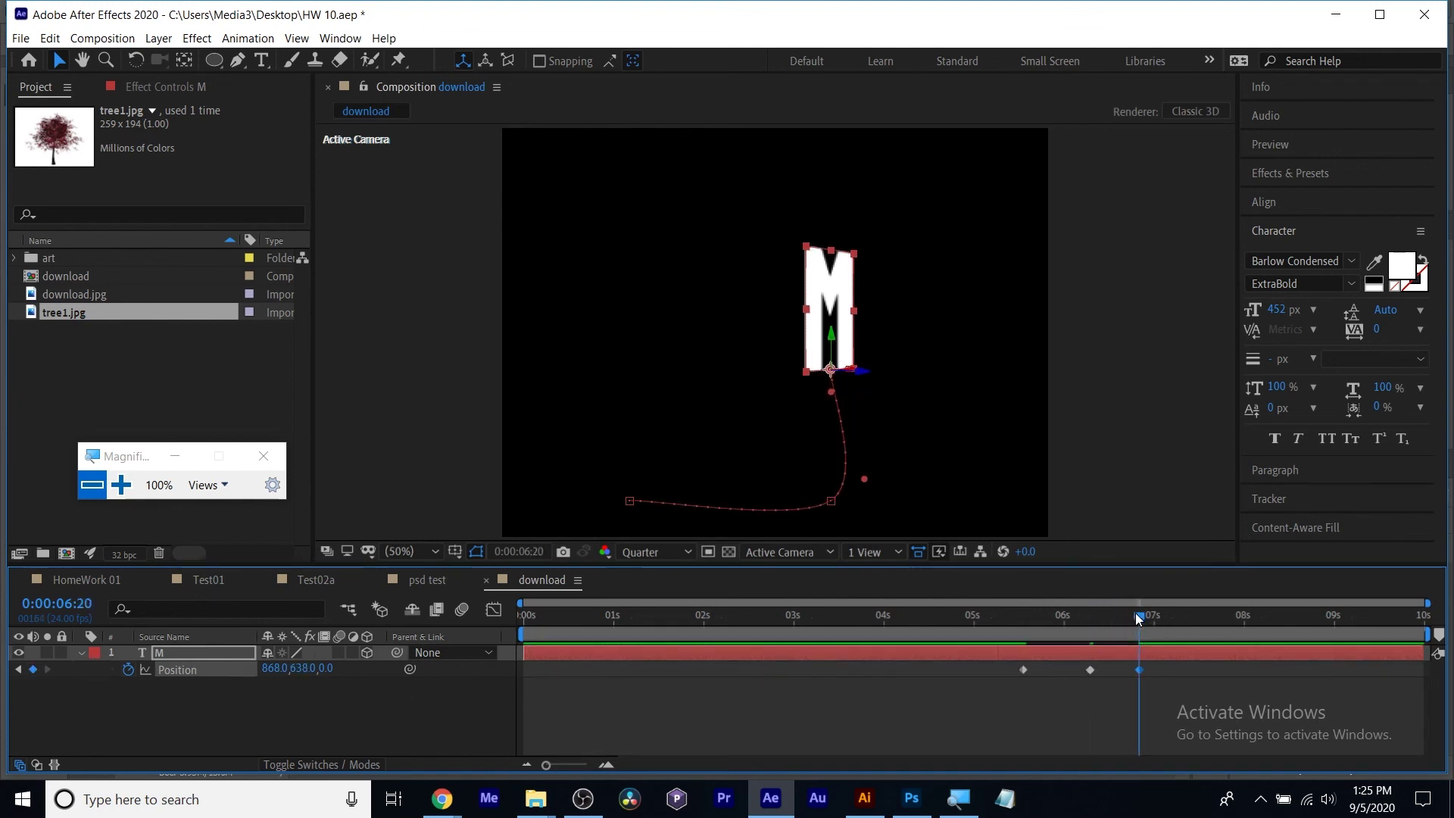
Add Position keyframes to the M layer with Z at -1208 at 0:00:07:22 and Z at 1554 at 0:00:08:15.
{"action": "left_click_drag", "start_coordinate": [1139, 619], "coordinate": [1237, 620]}
{"action": "left_click_drag", "start_coordinate": [322, 668], "coordinate": [10, 711]}
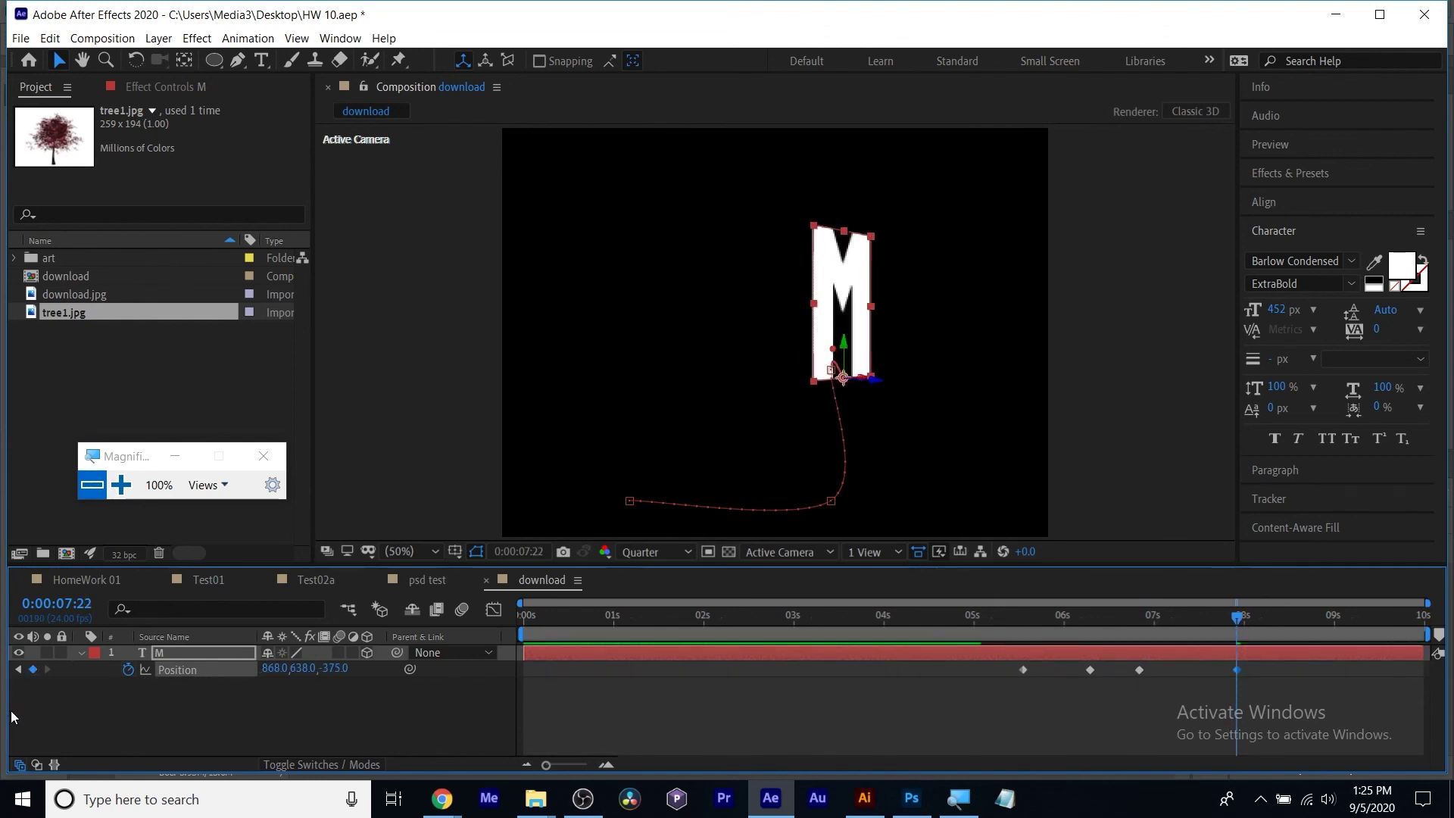
{"action": "left_click_drag", "start_coordinate": [327, 674], "coordinate": [195, 770]}
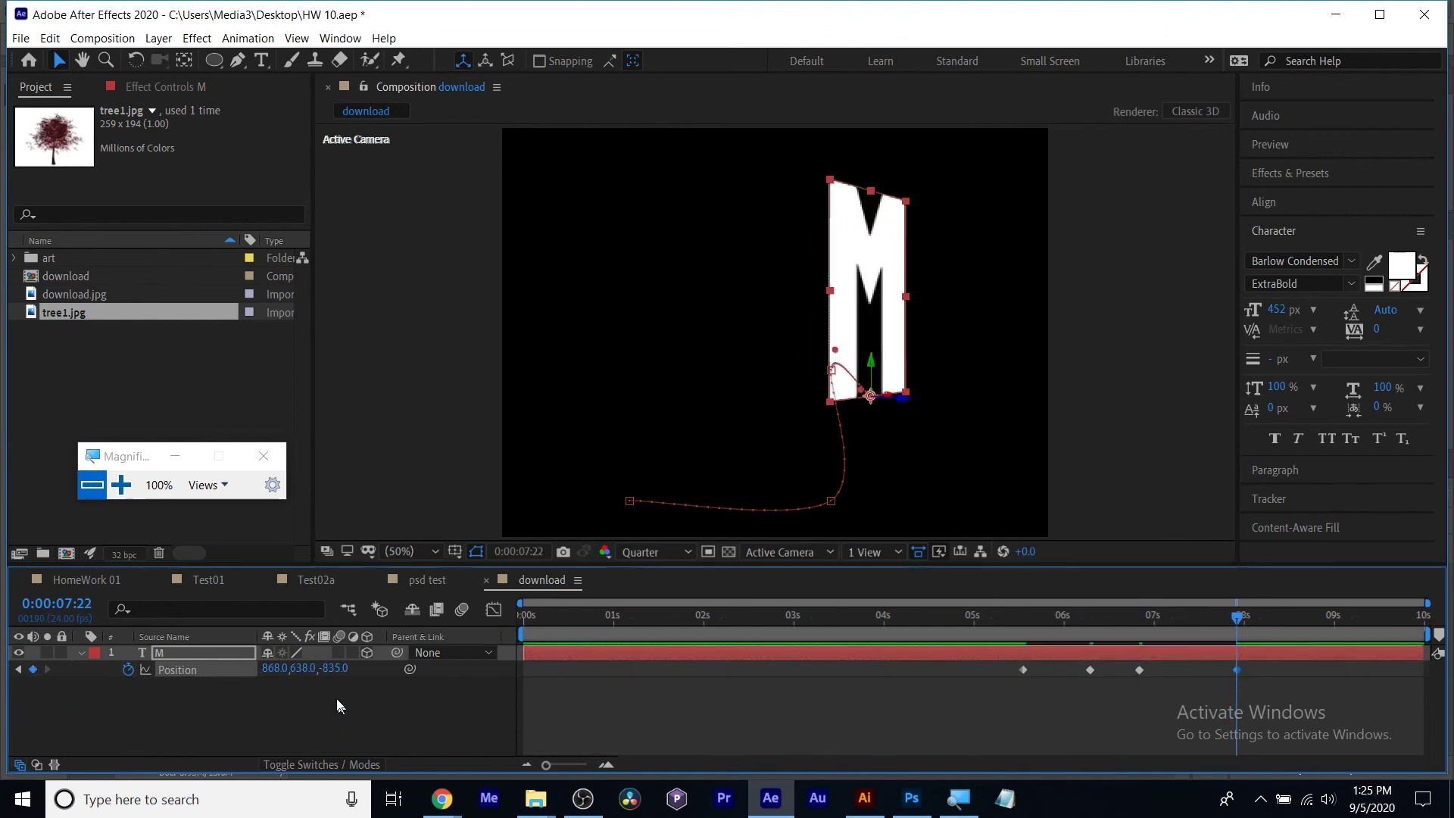
{"action": "left_click_drag", "start_coordinate": [337, 674], "coordinate": [1302, 618]}
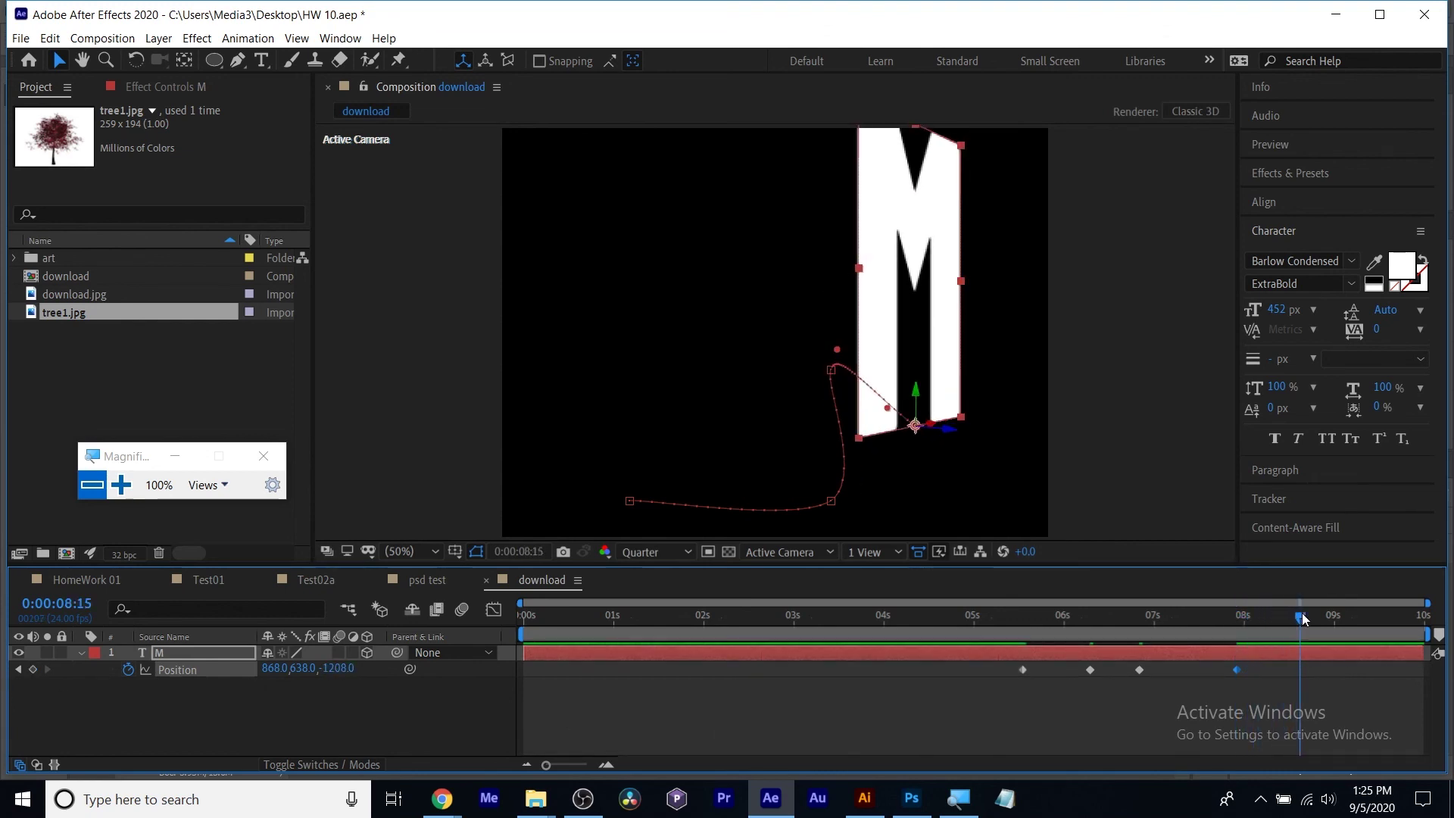
{"action": "left_click_drag", "start_coordinate": [328, 668], "coordinate": [1269, 510]}
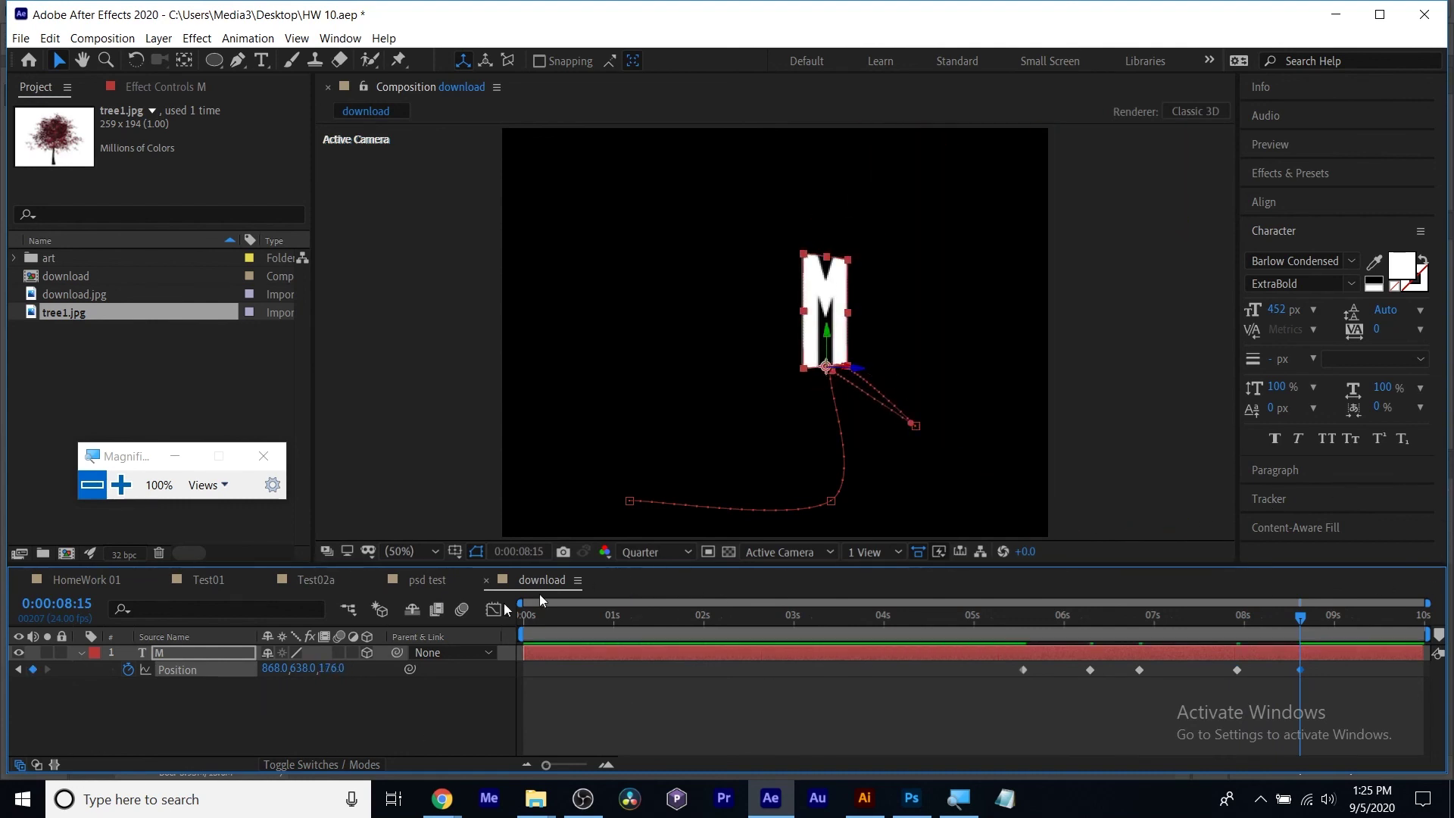
{"action": "left_click_drag", "start_coordinate": [354, 666], "coordinate": [782, 404]}
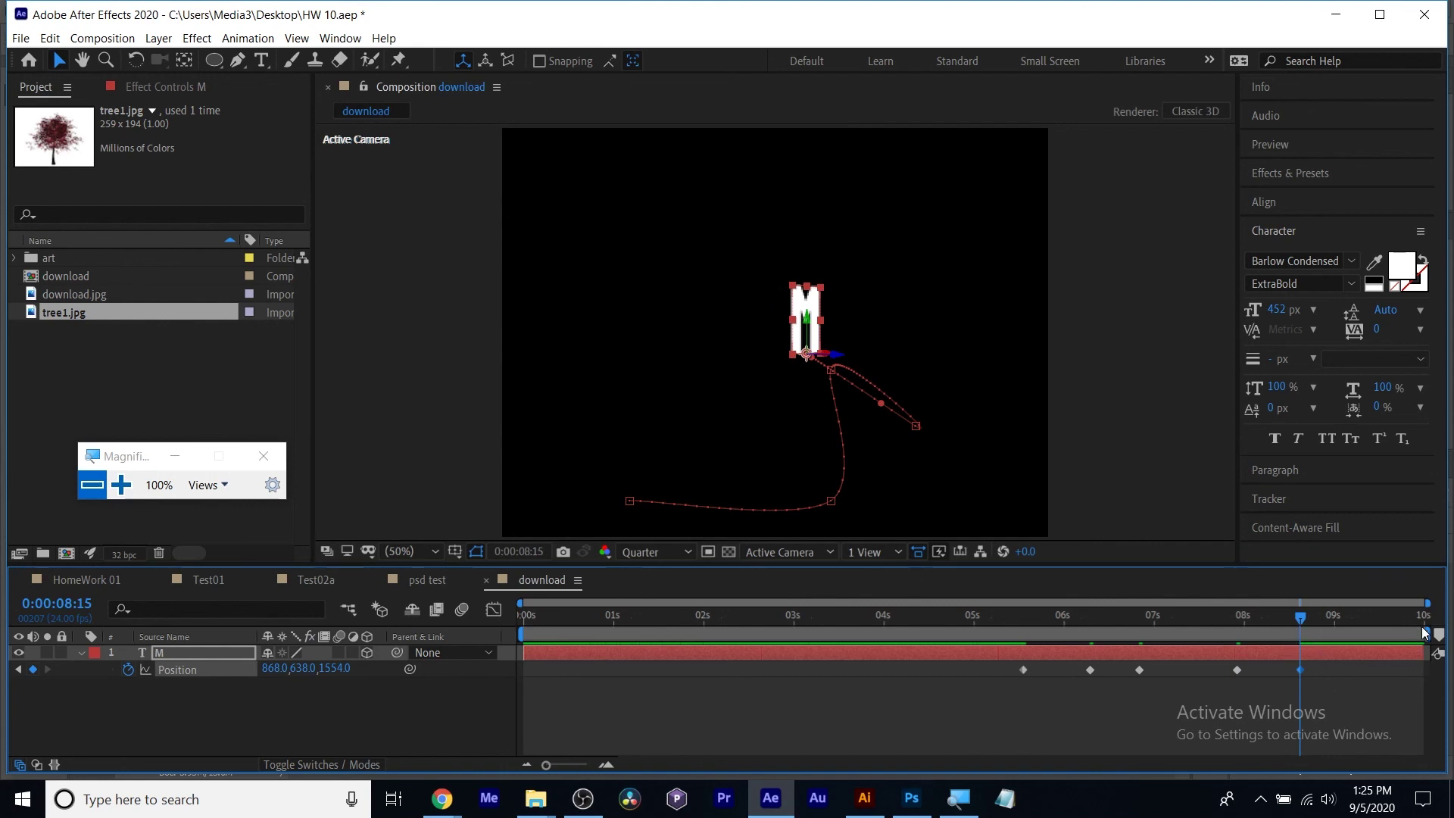
Shorten the work area to end just after the last Position keyframe and preview the animation from the start.
{"action": "left_click_drag", "start_coordinate": [1431, 633], "coordinate": [524, 610]}
{"action": "key", "text": "space"}
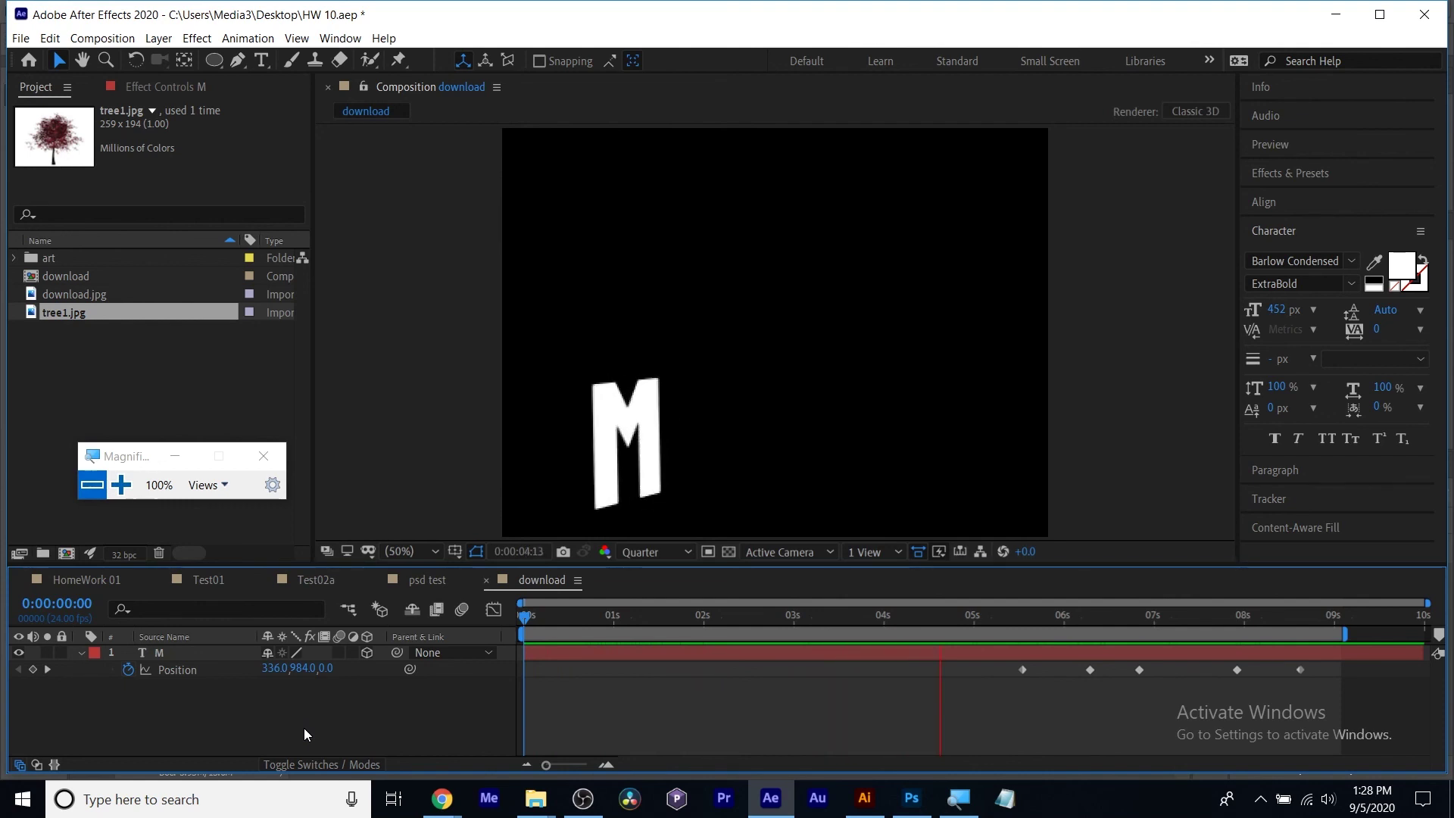
Switch to Chrome and open the Homework 01 reference materials folder in the reference files of Art 228 Fall 2020 Virtual.
{"action": "key", "text": "alt+Tab"}
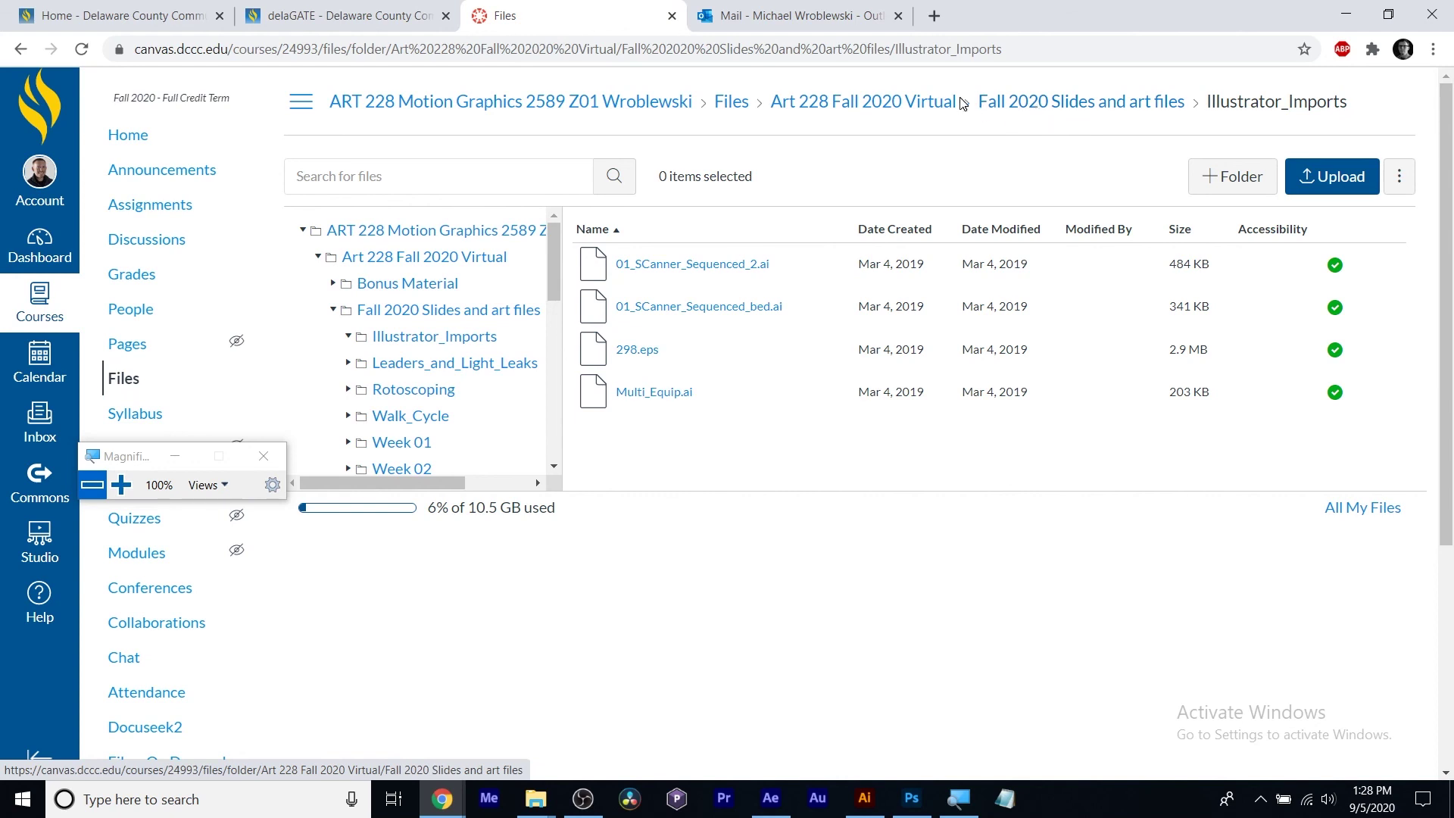
{"action": "left_click", "coordinate": [934, 103]}
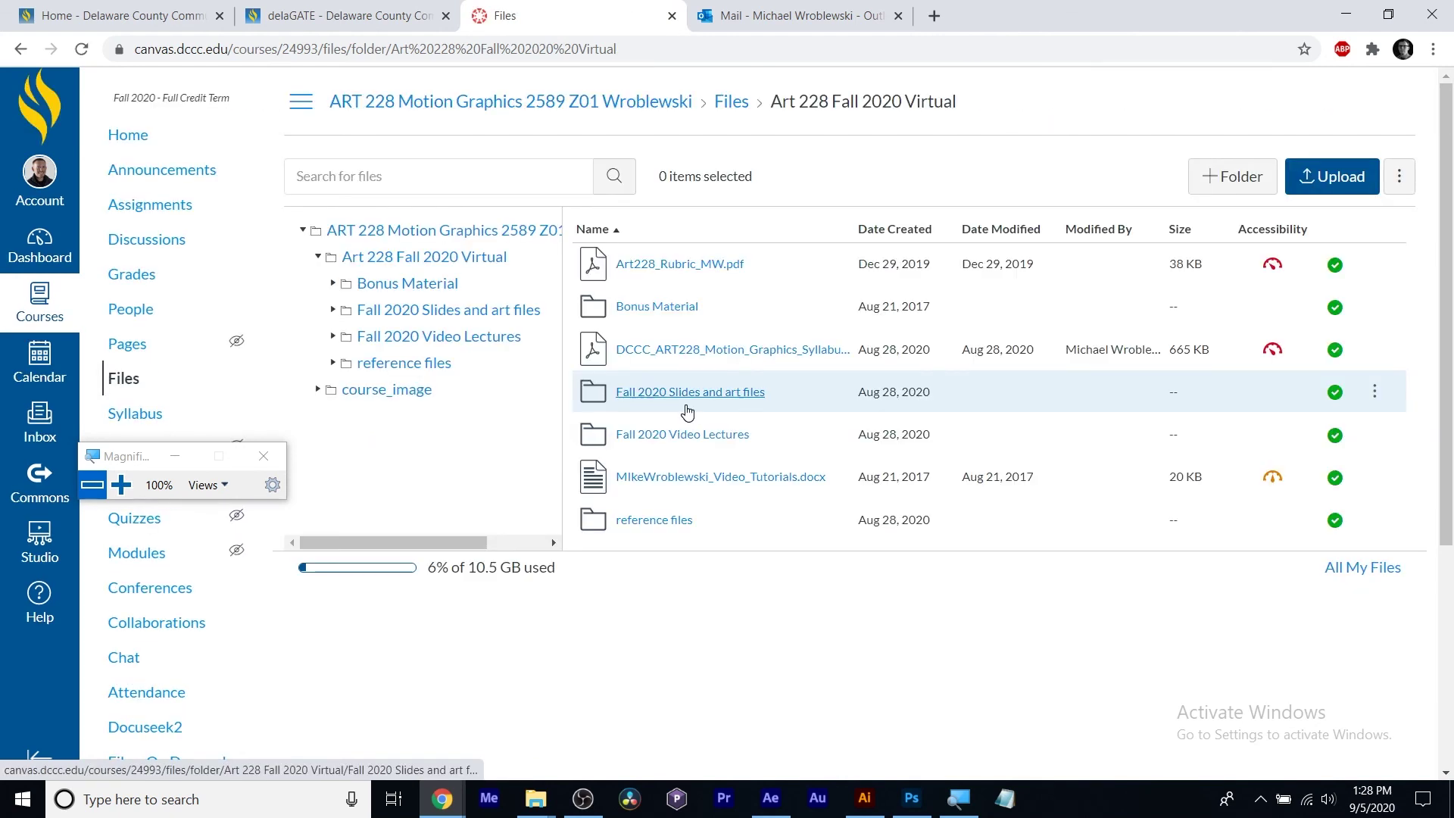
{"action": "left_click", "coordinate": [661, 525]}
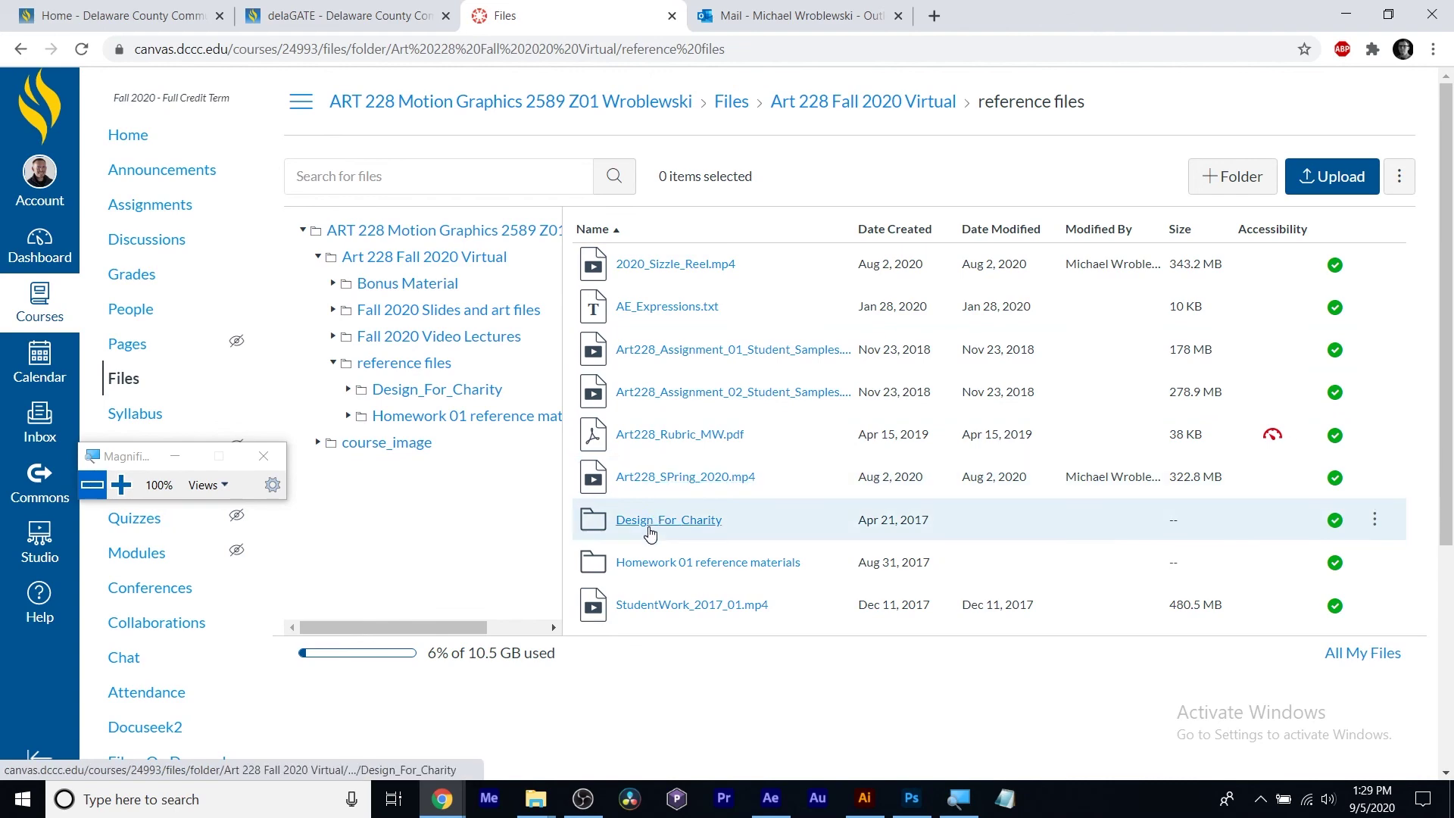
{"action": "scroll", "coordinate": [780, 551], "scroll_direction": "down", "scroll_amount": 3}
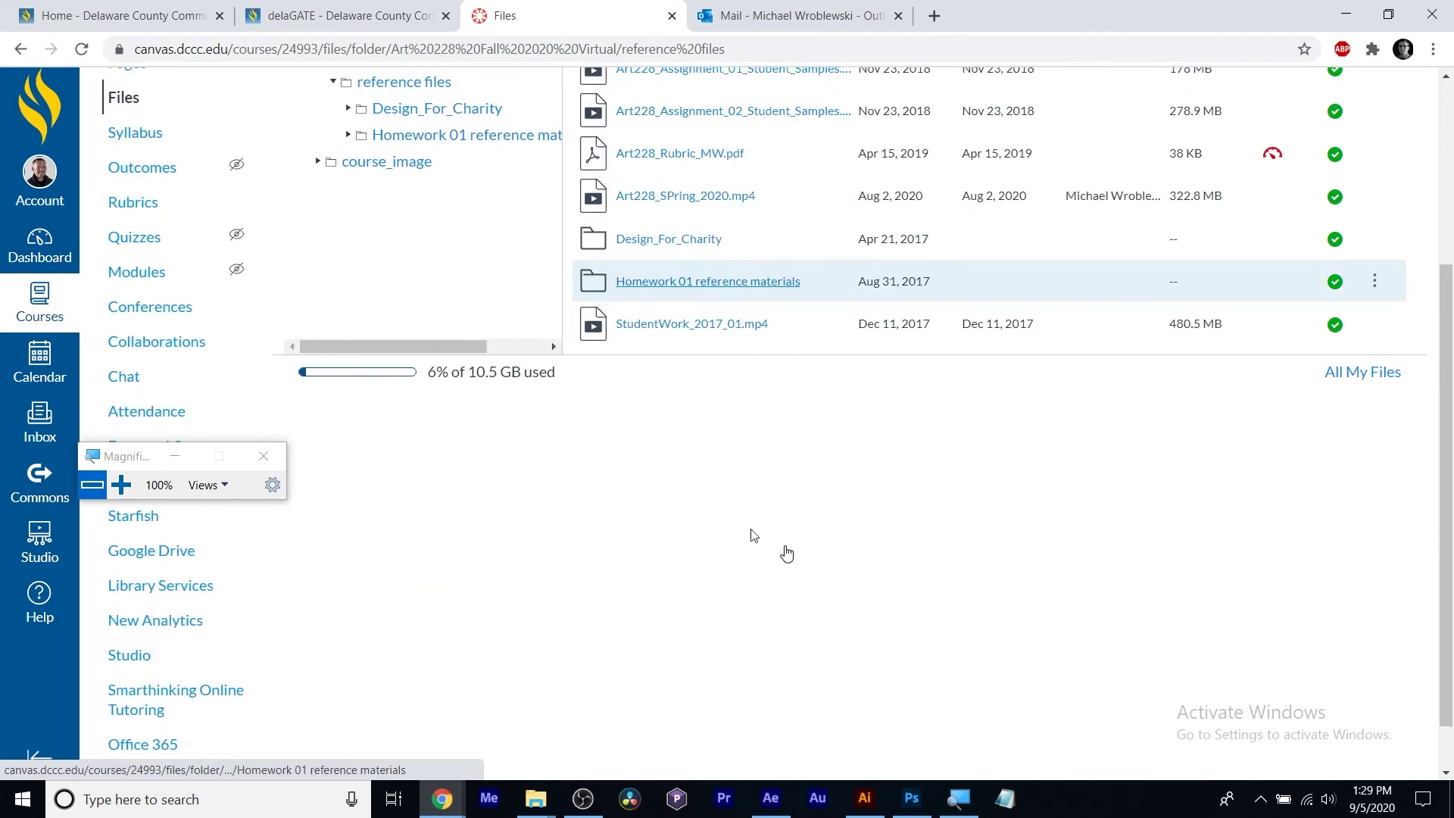
{"action": "left_click", "coordinate": [706, 281]}
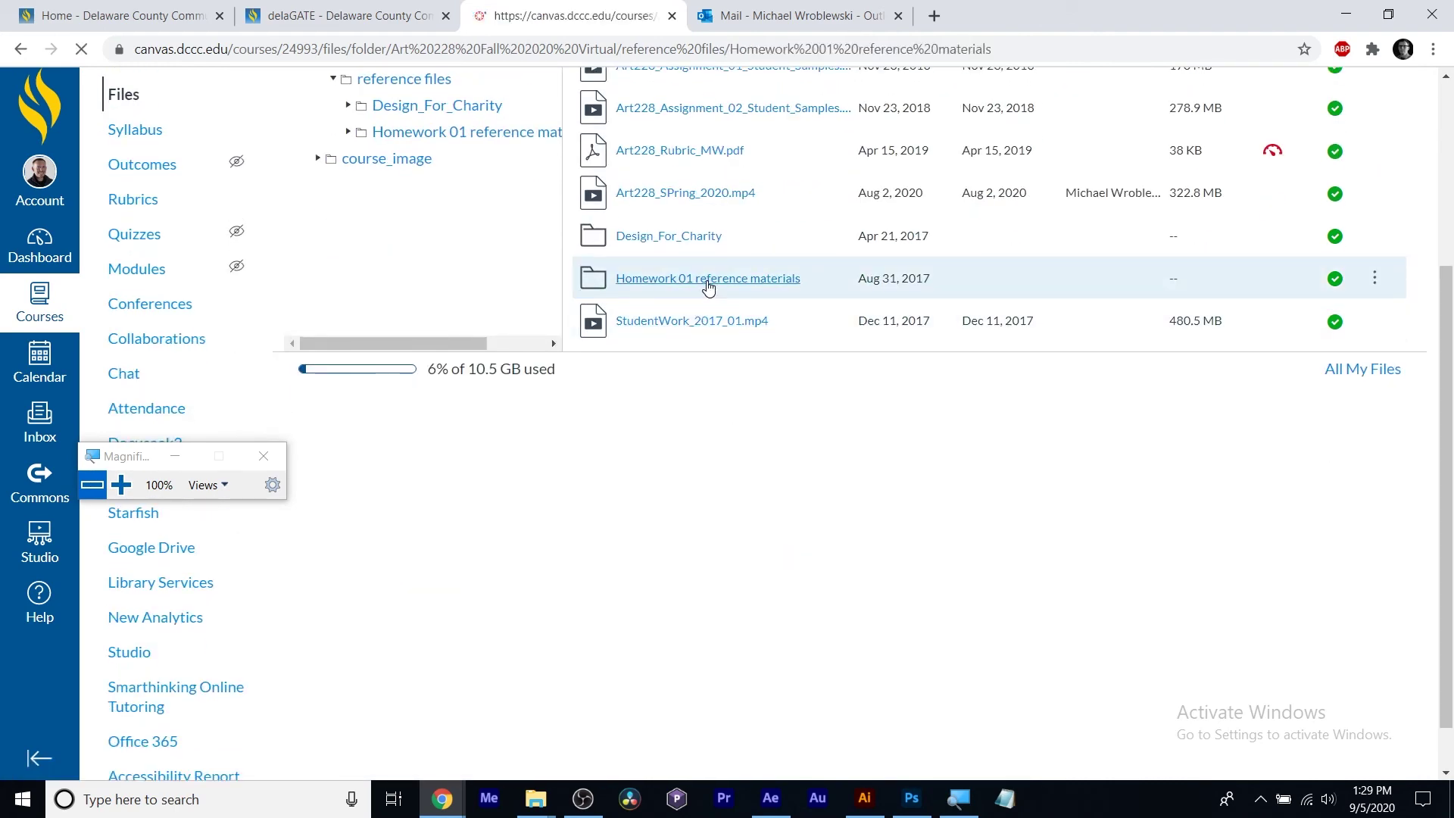